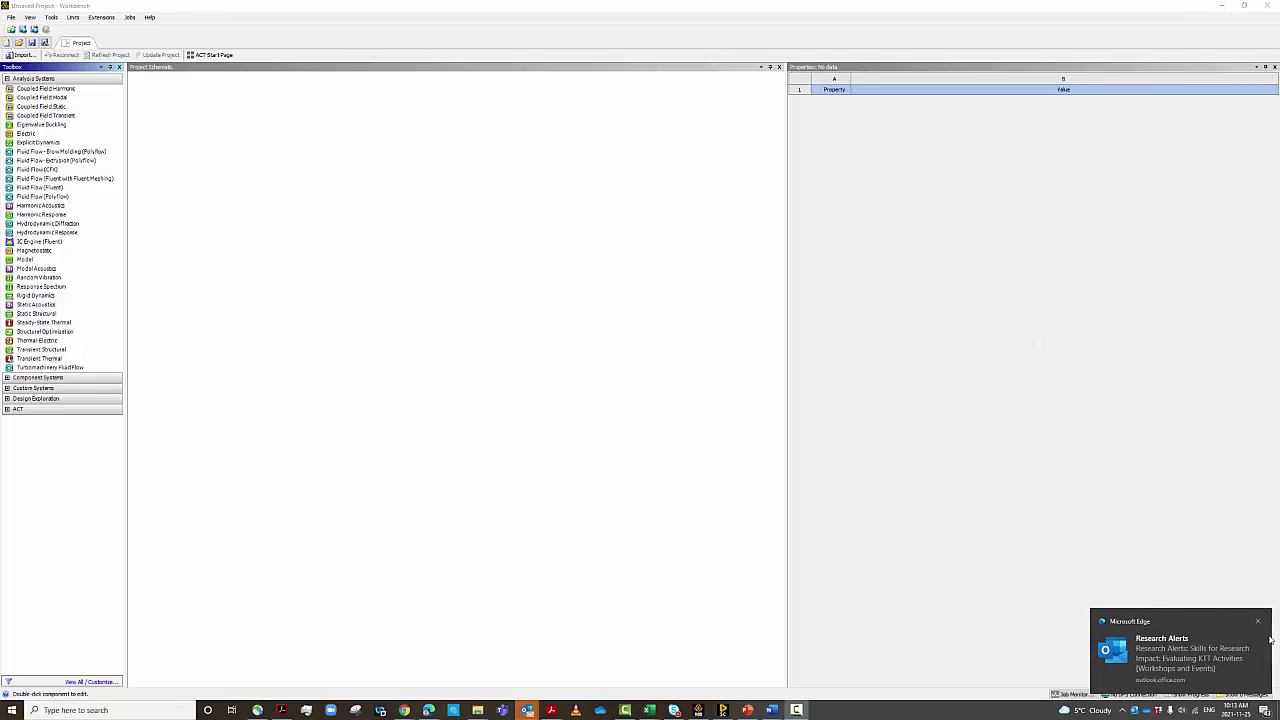
Step: Dismiss the pop-up notifications and add a Static Structural analysis system to the empty project schematic
left_click(1258, 623)
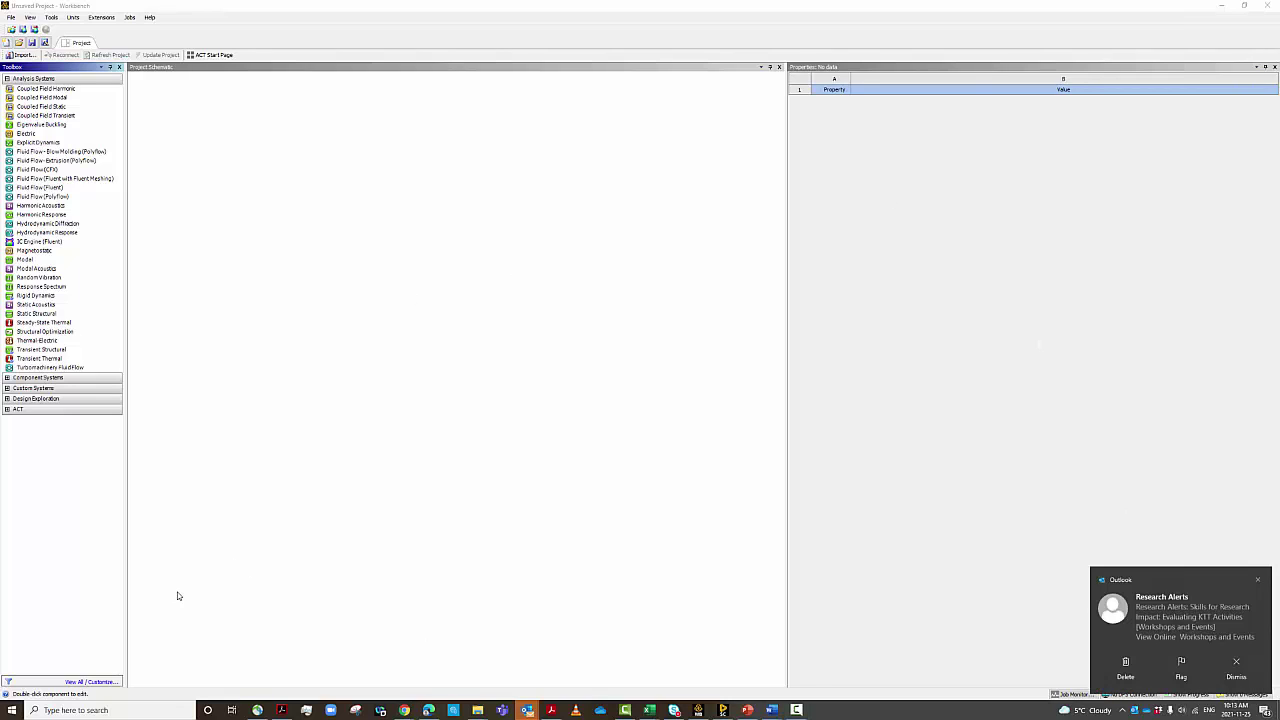
left_click(1236, 668)
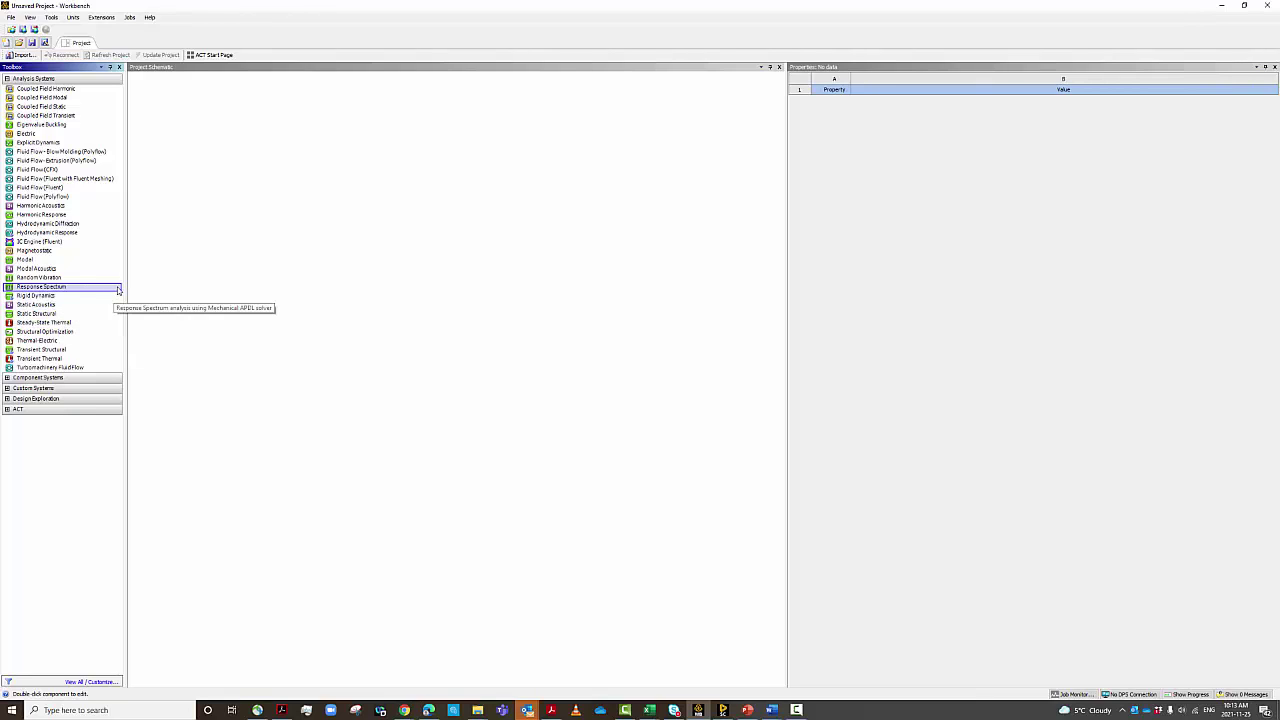
double_click(62, 314)
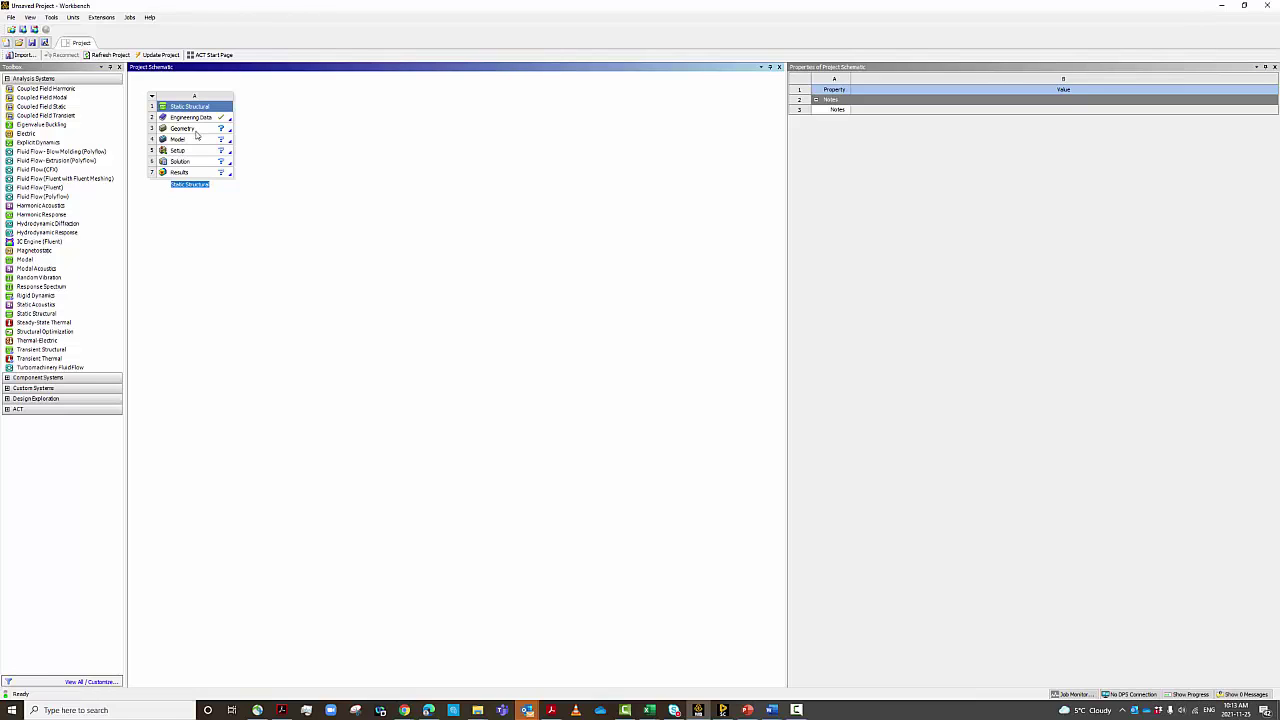
Step: Open the Static Structural system's Geometry in SpaceClaim, bring its window to the front and maximize it
double_click(199, 130)
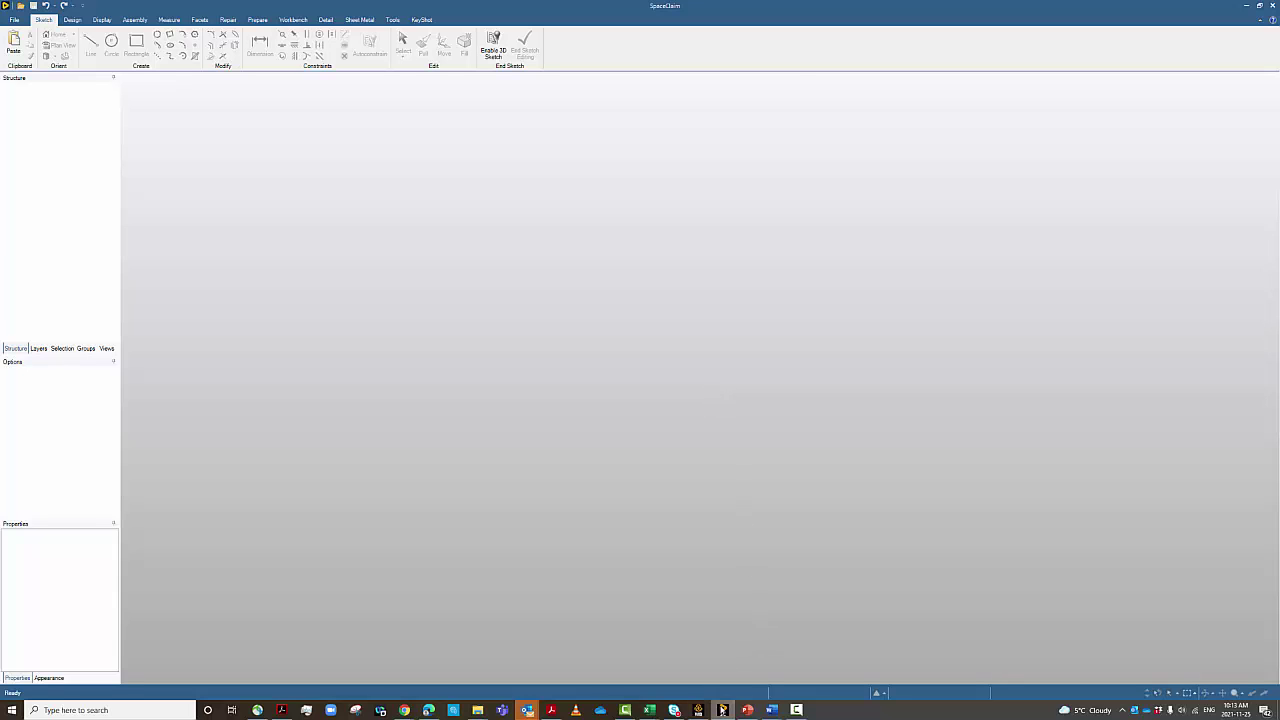
left_click(723, 710)
left_click(723, 710)
left_click(78, 20)
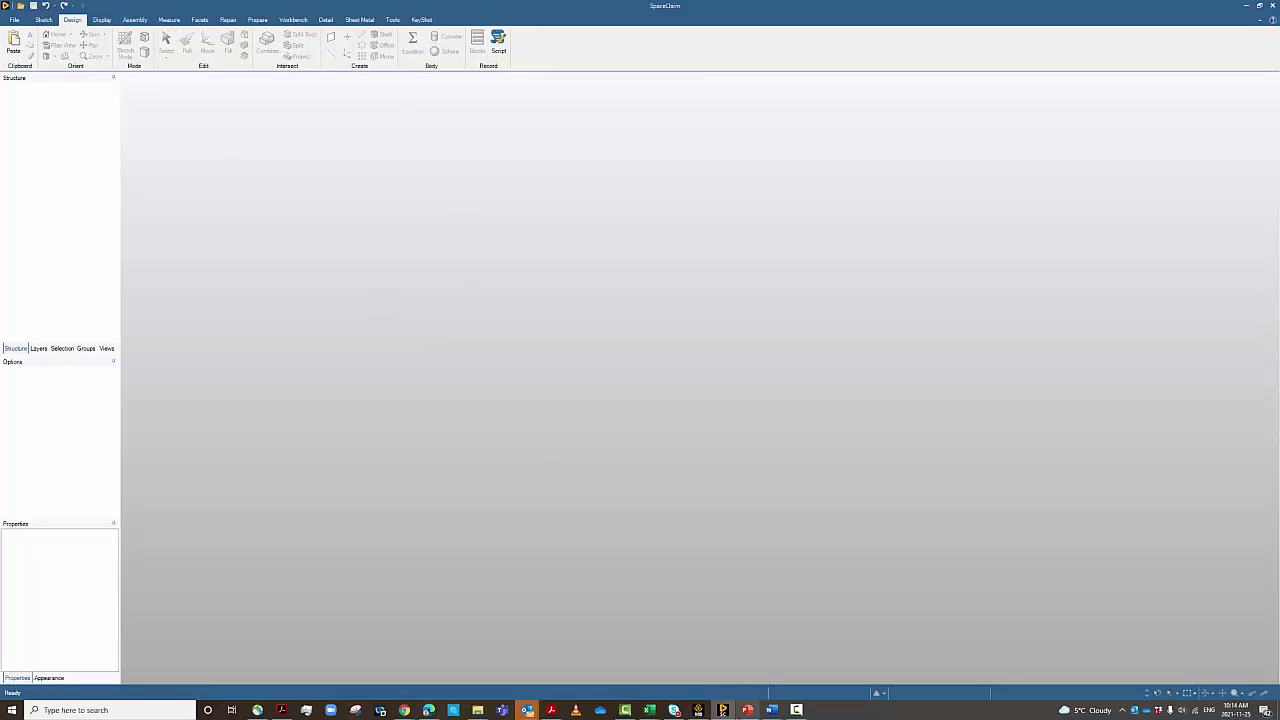
left_click(723, 710)
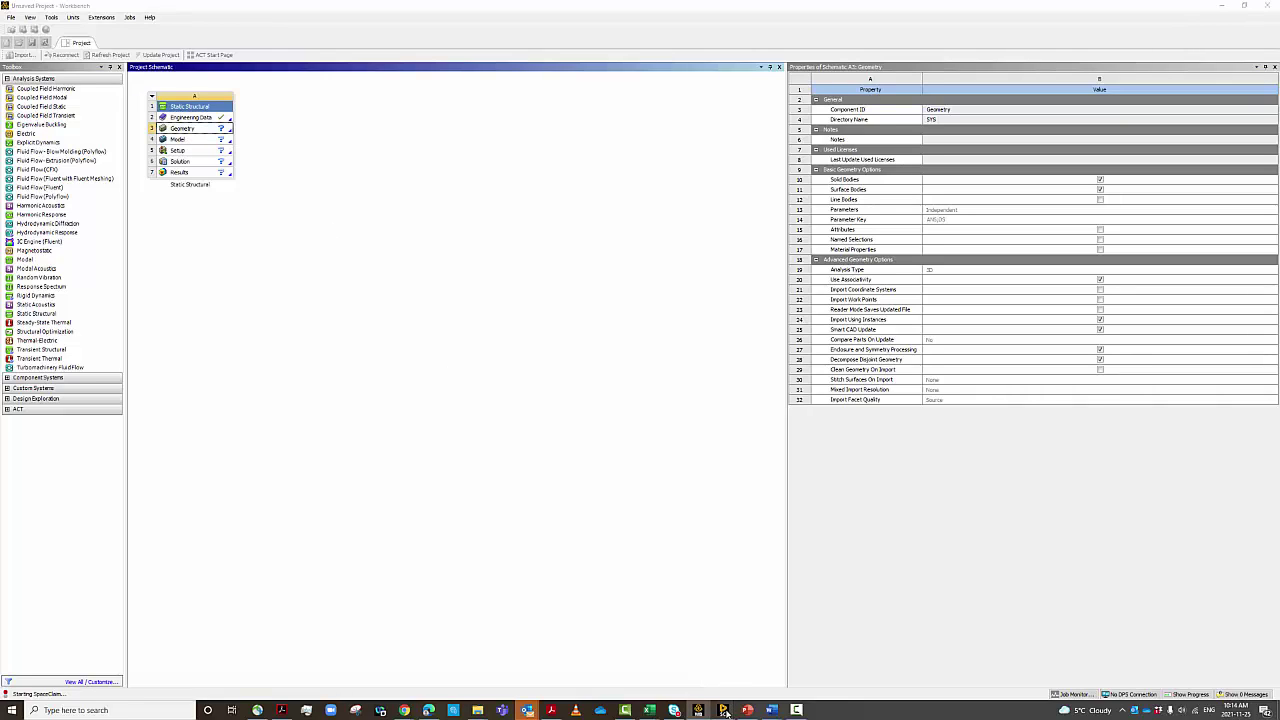
mouse_move(723, 710)
left_click(774, 685)
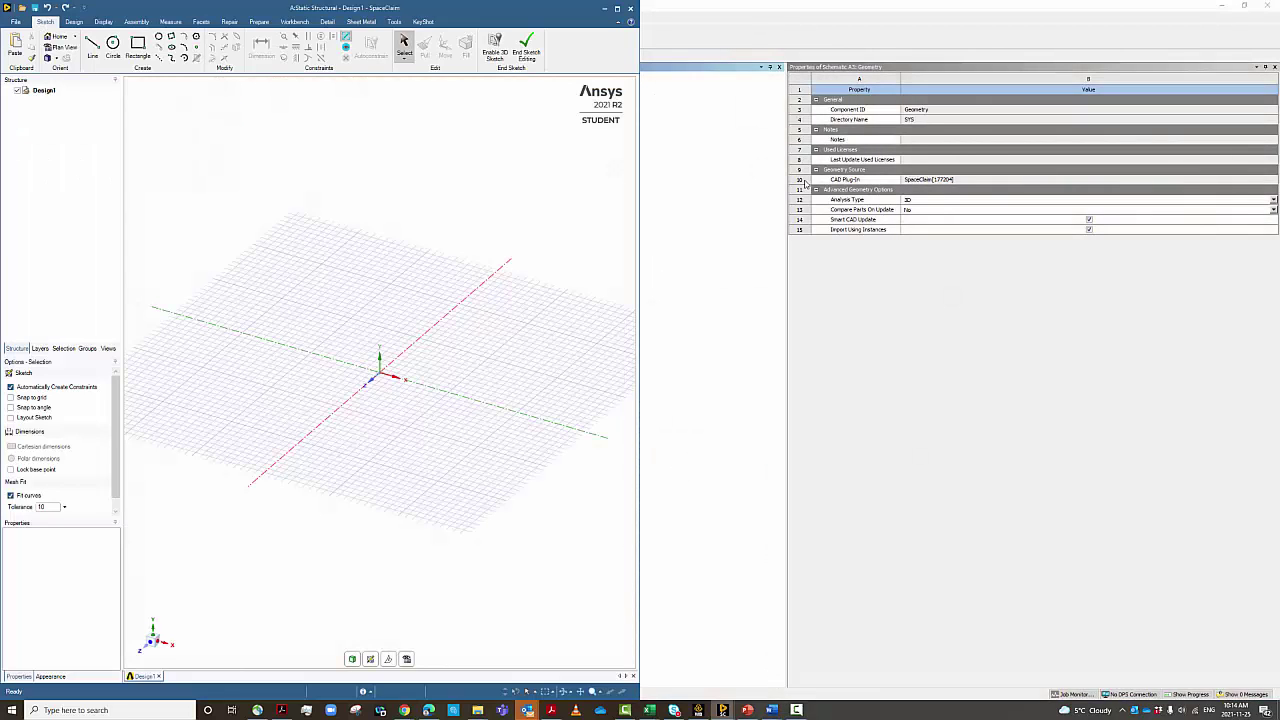
left_click(618, 9)
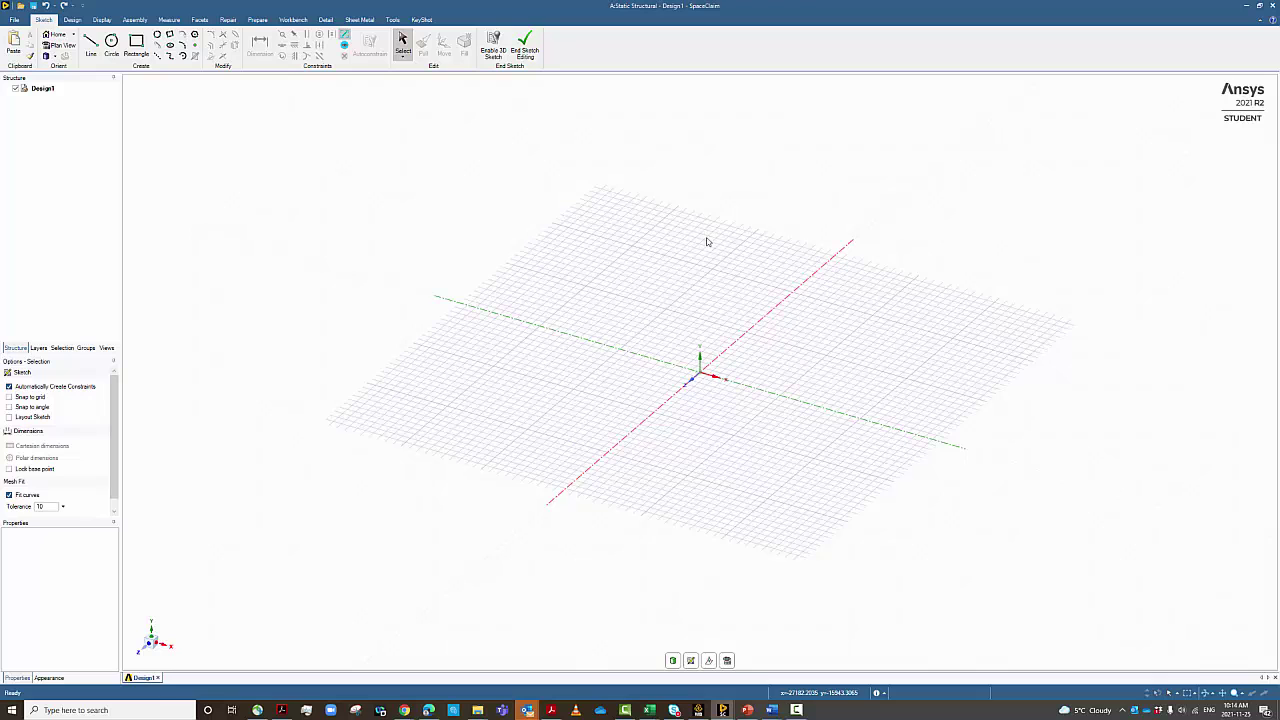
Step: Place a new sketch grid on the XY plane in plan view and start the Rectangle tool
right_click(706, 240)
left_click(737, 256)
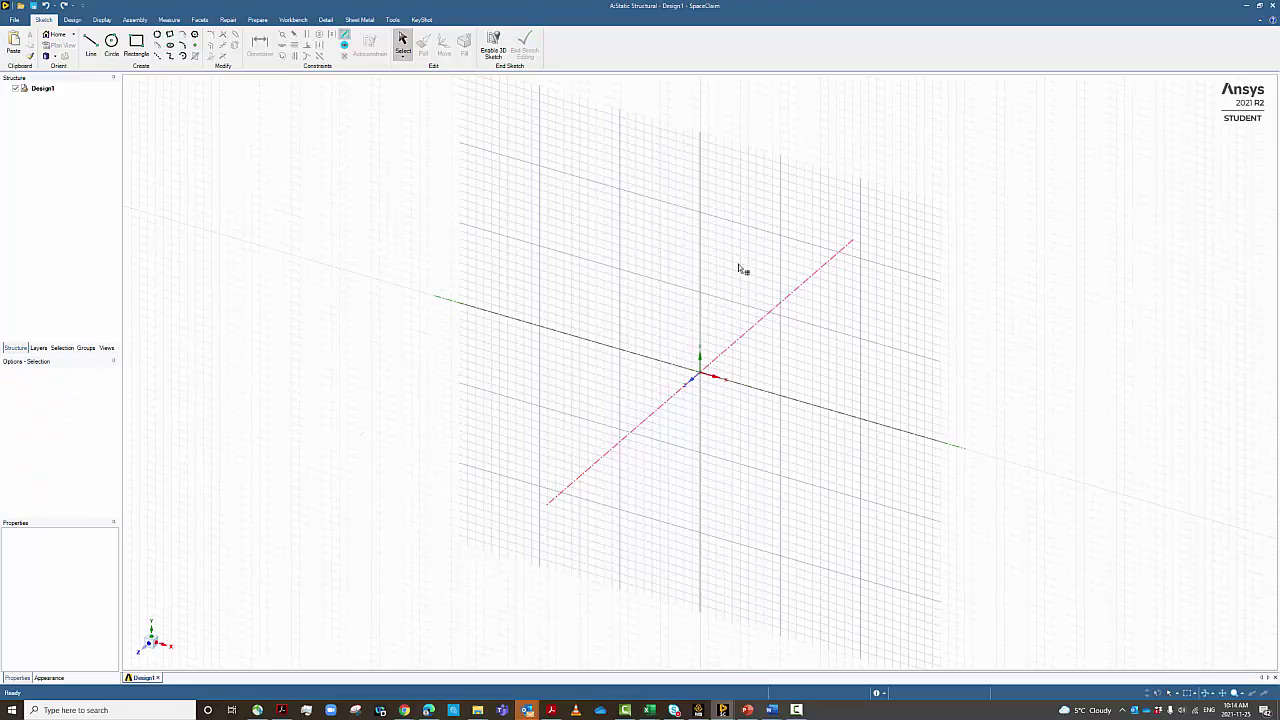
left_click(776, 357)
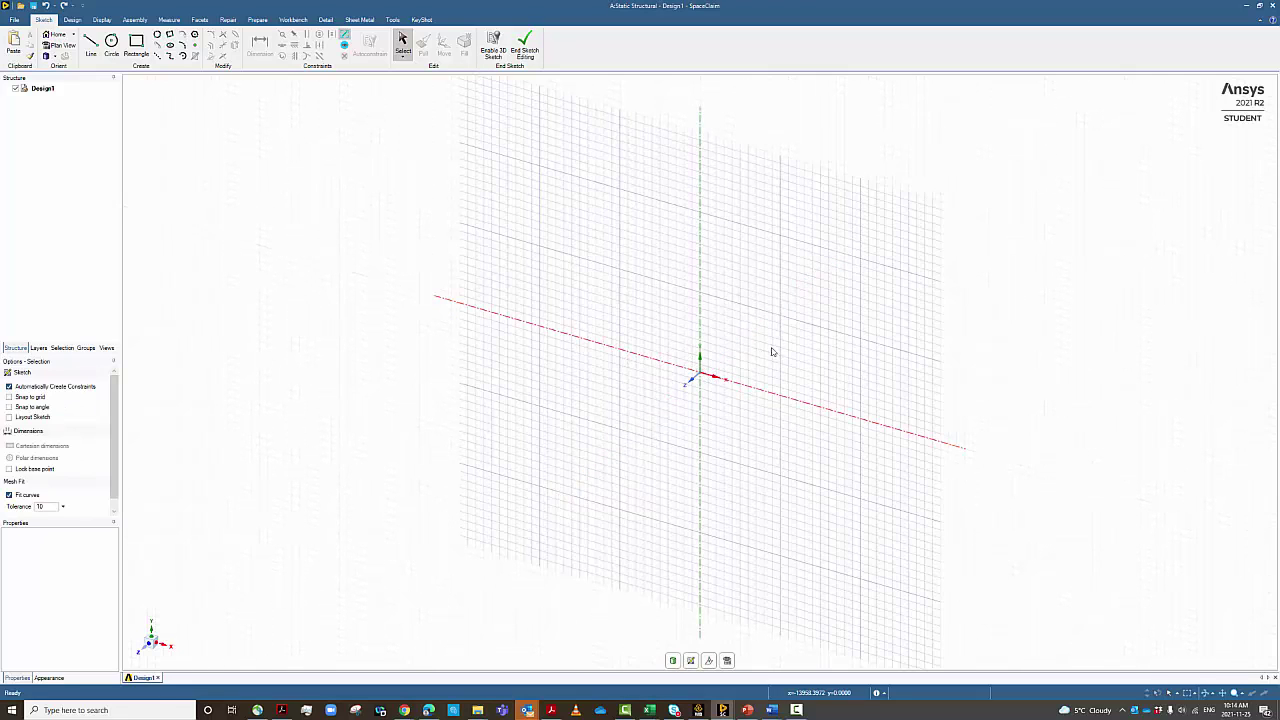
left_click(70, 46)
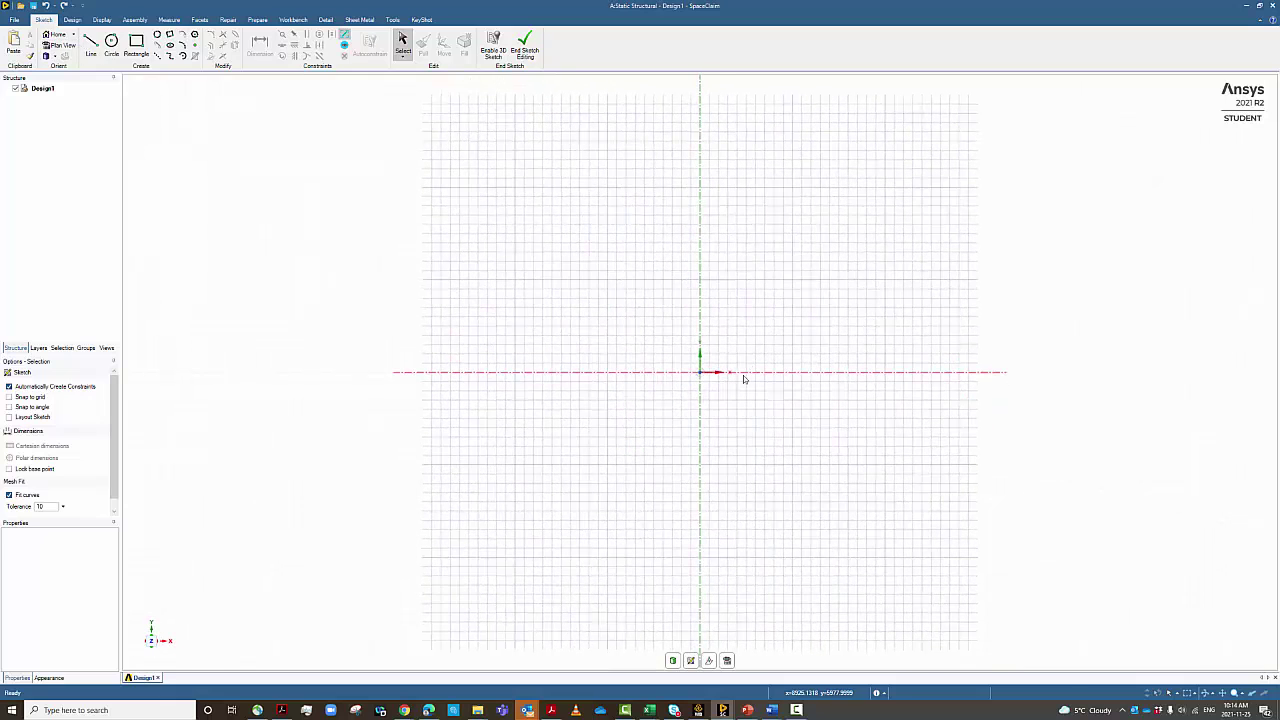
left_click(140, 47)
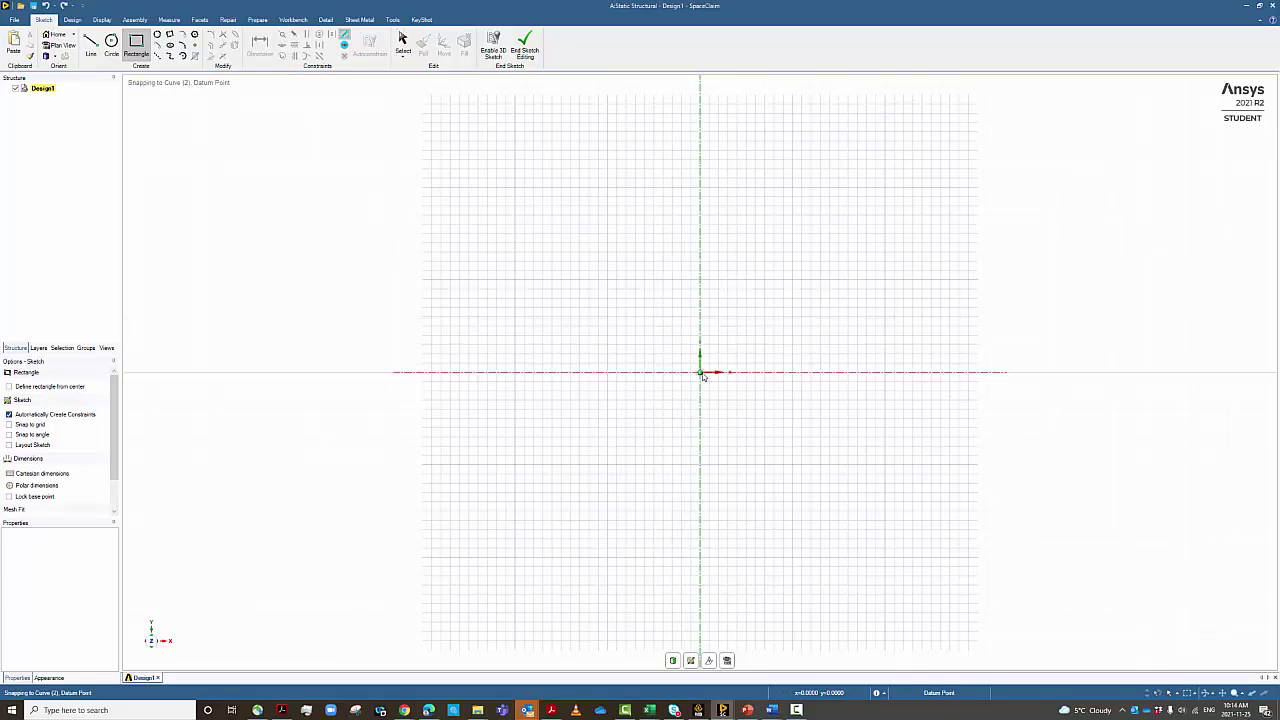
Step: Set a smaller minor grid spacing in the document's unit options, with length units in millimetres
left_click(14, 20)
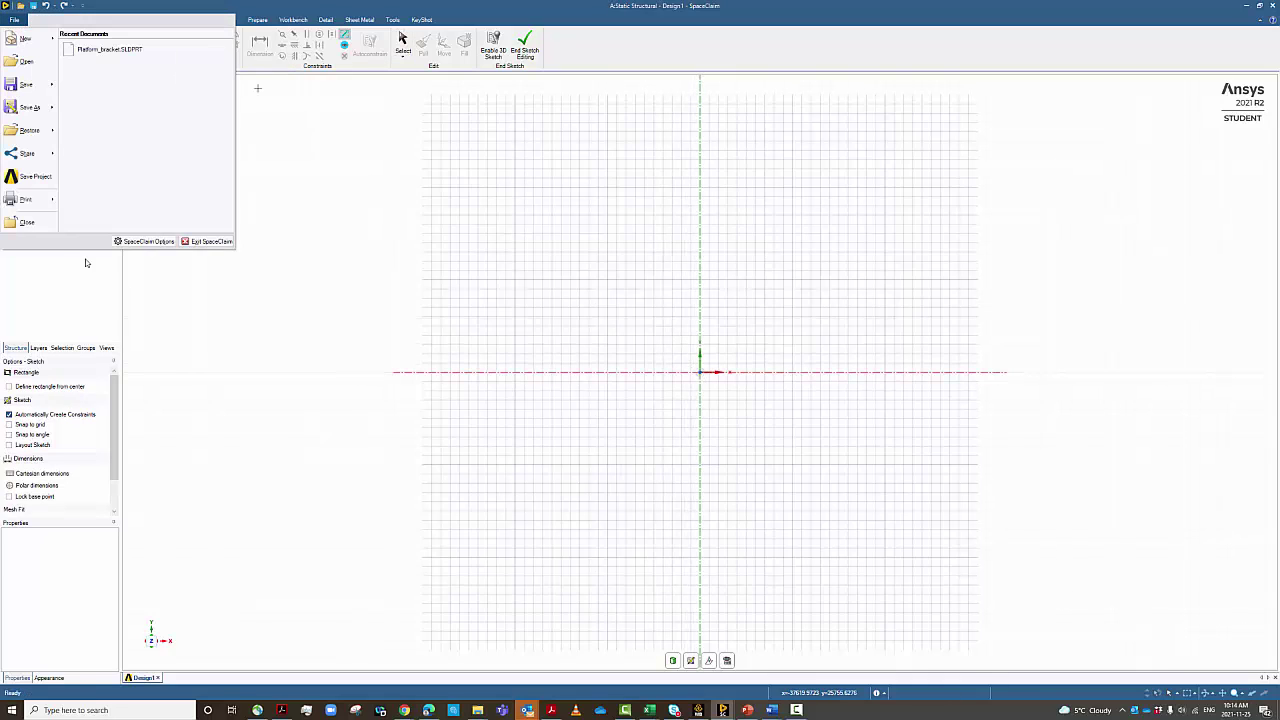
left_click(159, 243)
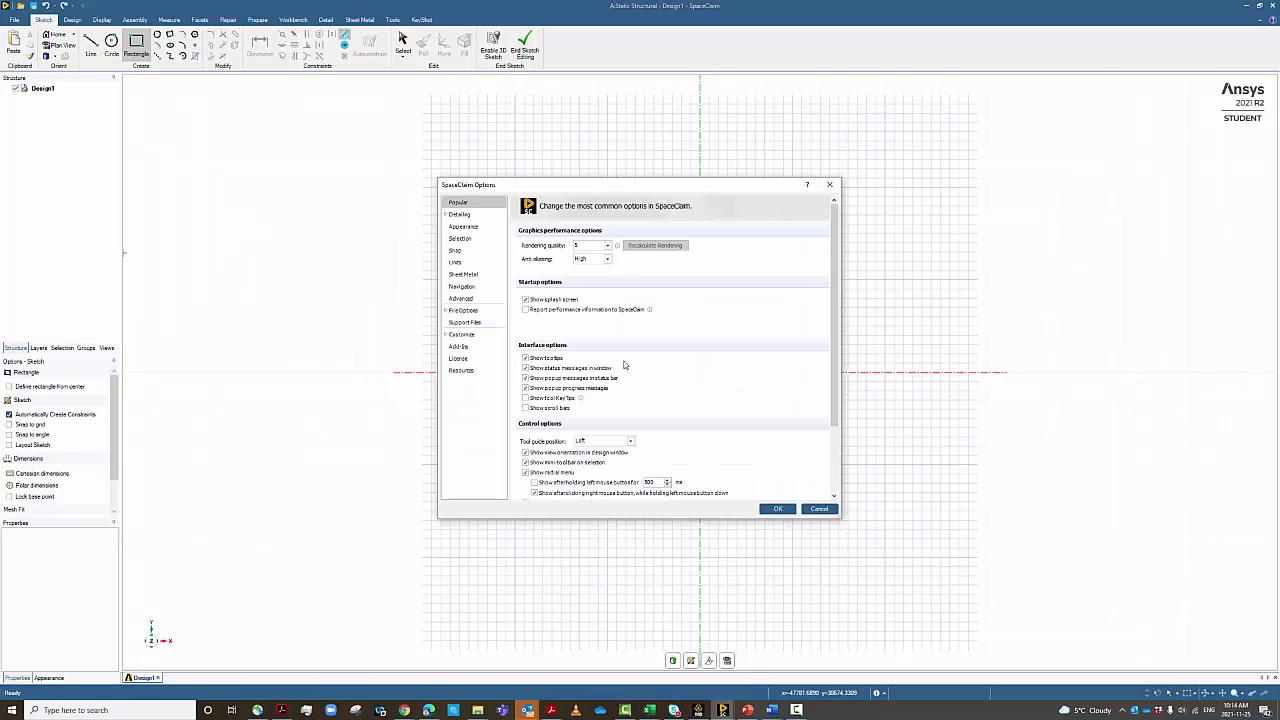
left_click(456, 263)
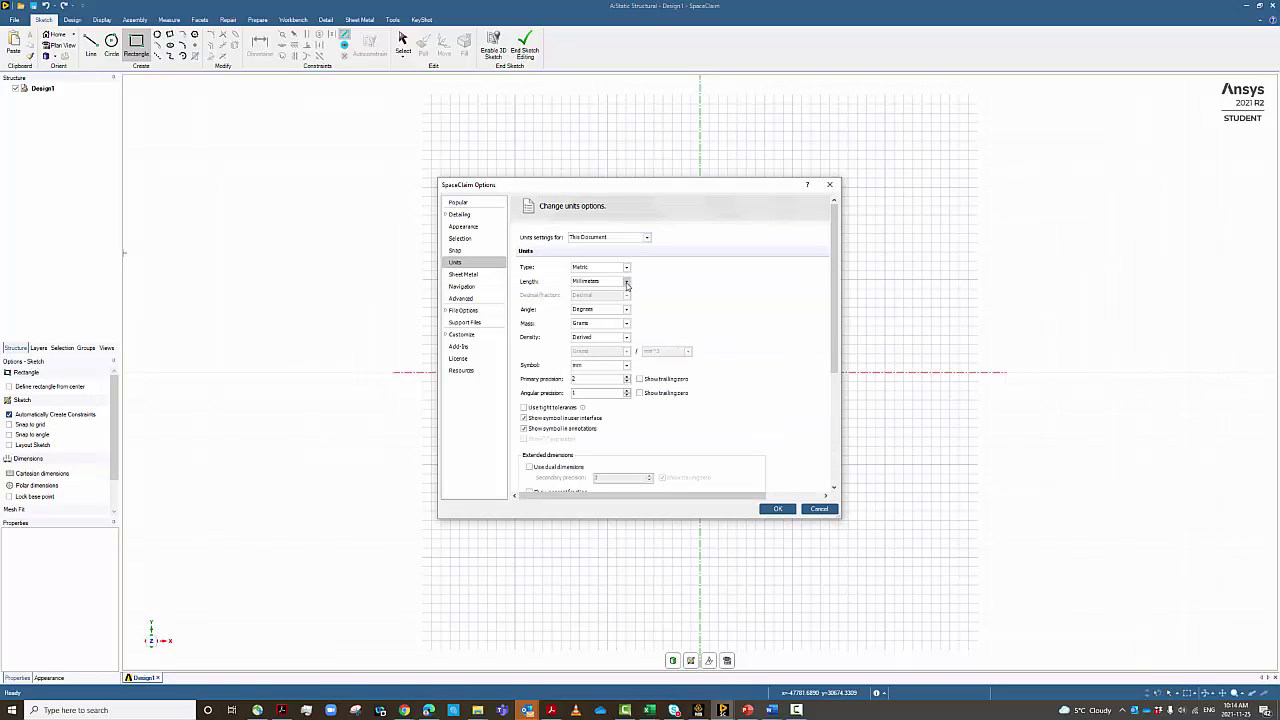
left_click(627, 283)
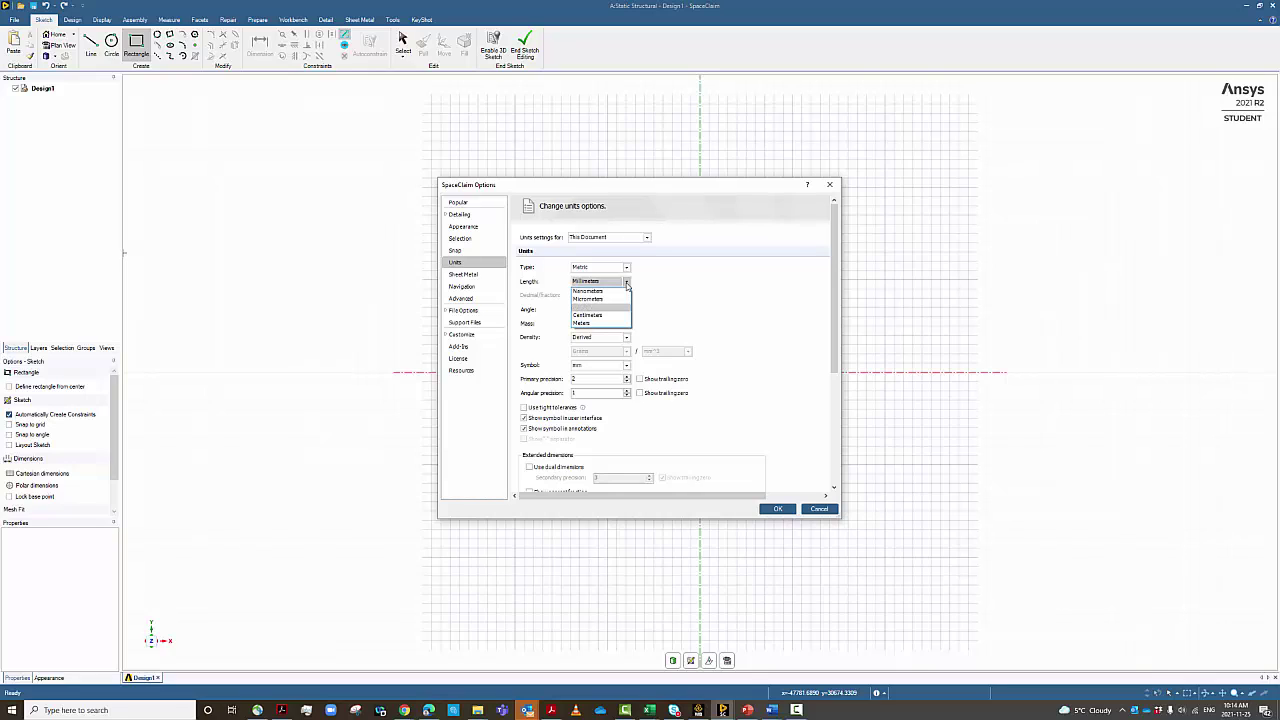
left_click(627, 285)
left_click(627, 285)
left_click(667, 287)
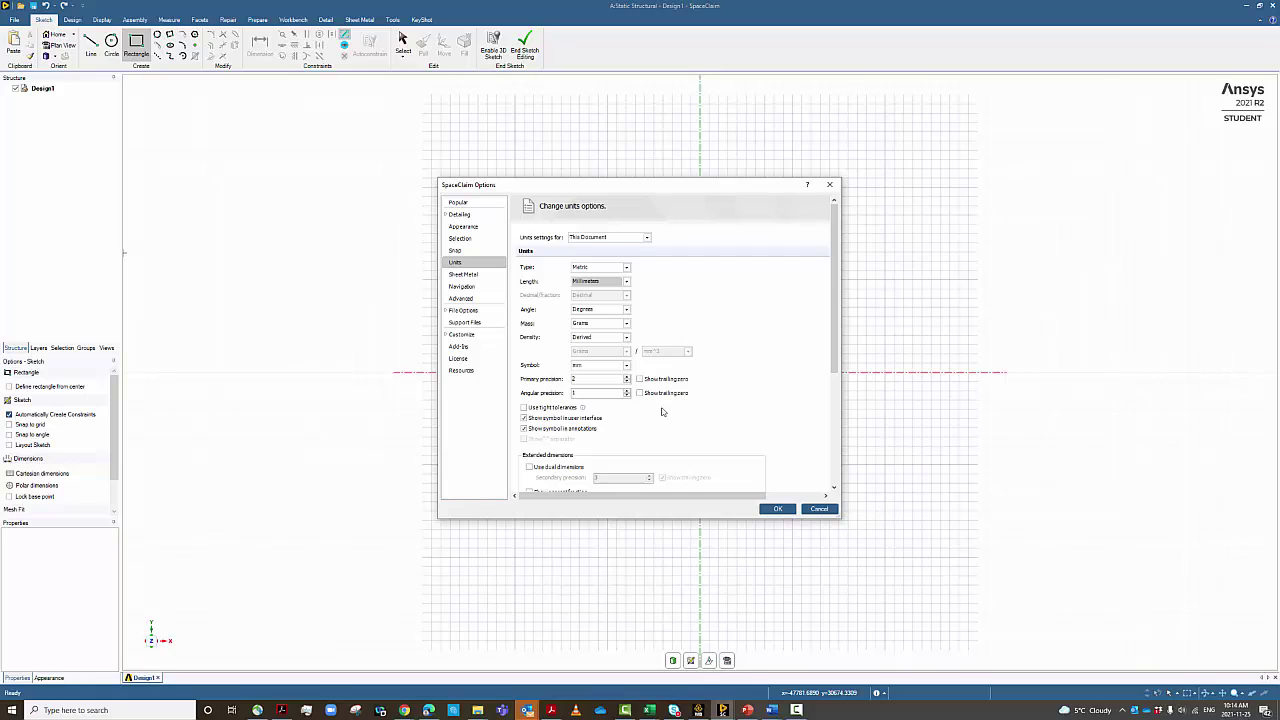
scroll(664, 412, "down", 5)
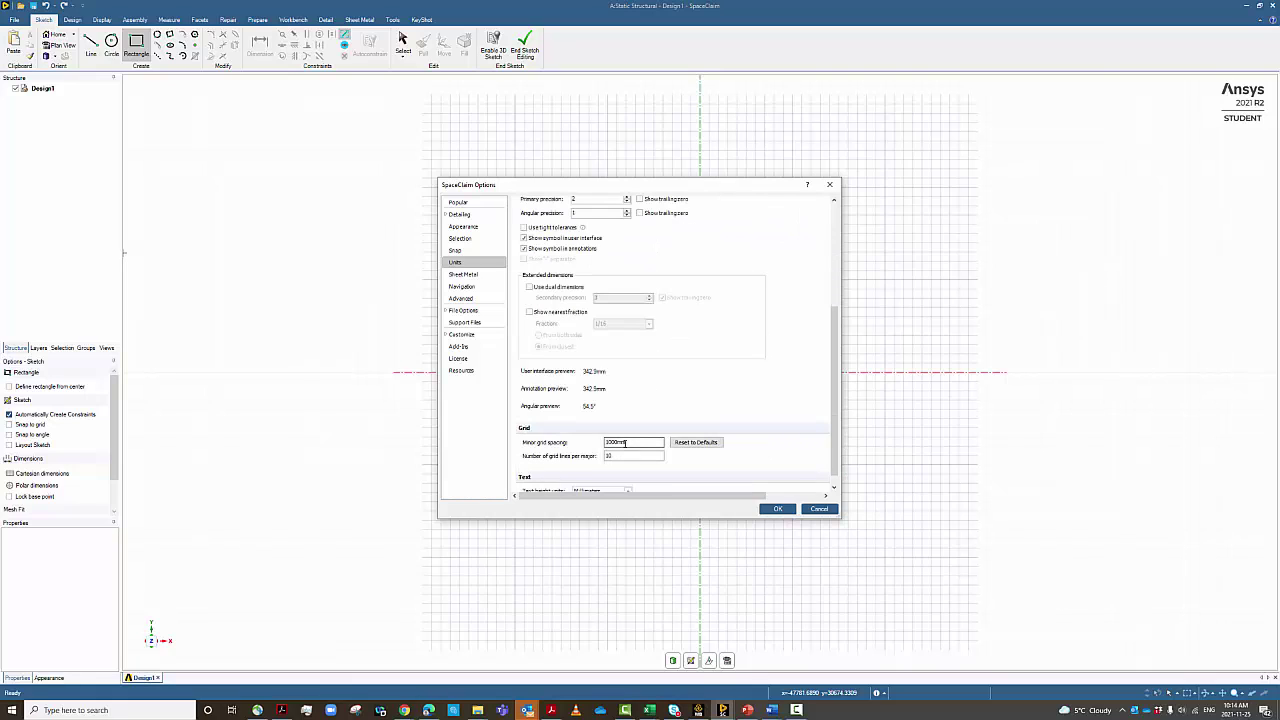
scroll(642, 340, "up", 5)
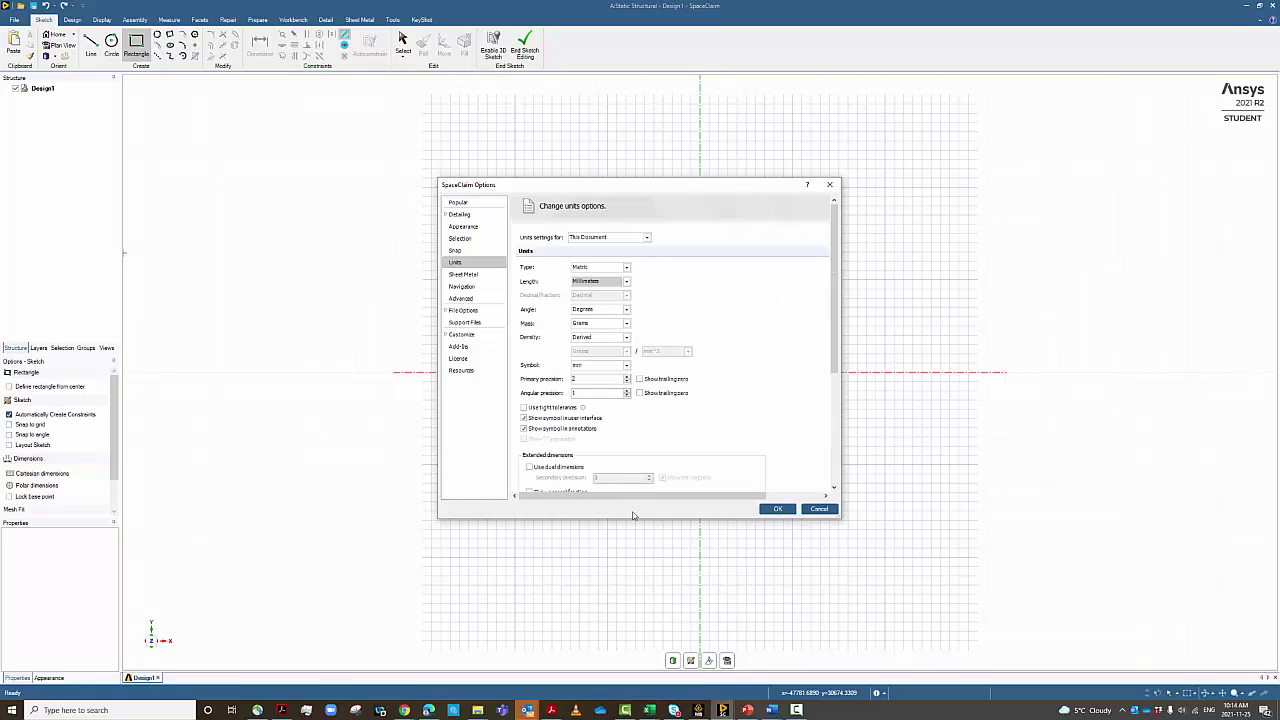
scroll(666, 442, "down", 5)
left_click(616, 430)
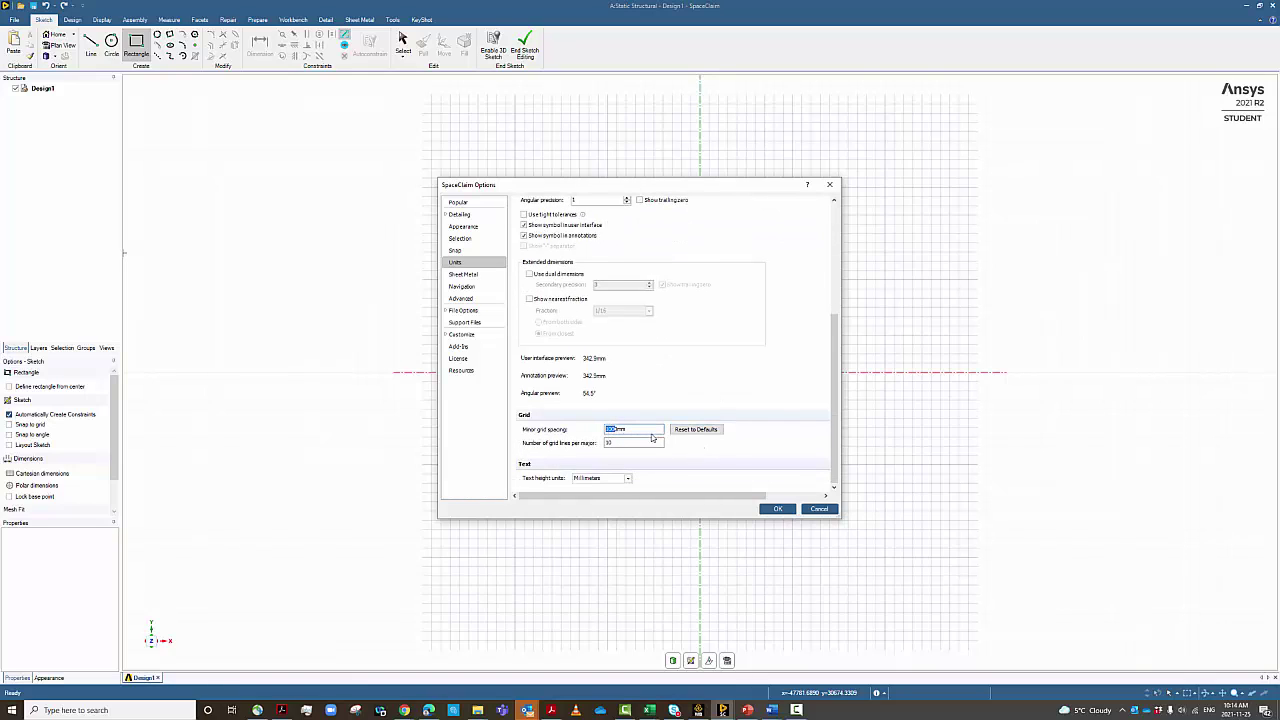
type("2")
left_click(777, 508)
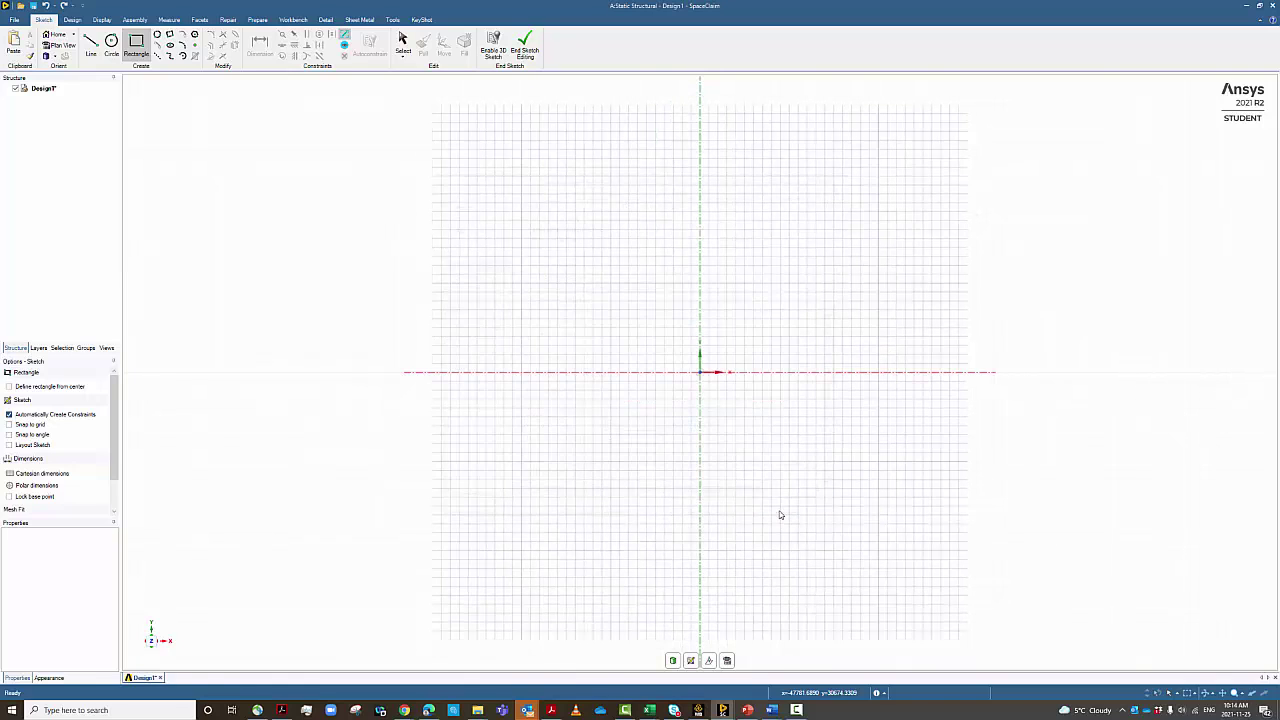
Step: Sketch a rectangle about 1000 mm by 245 mm from the origin and pull it into a solid about 49 mm thick
left_click(701, 373)
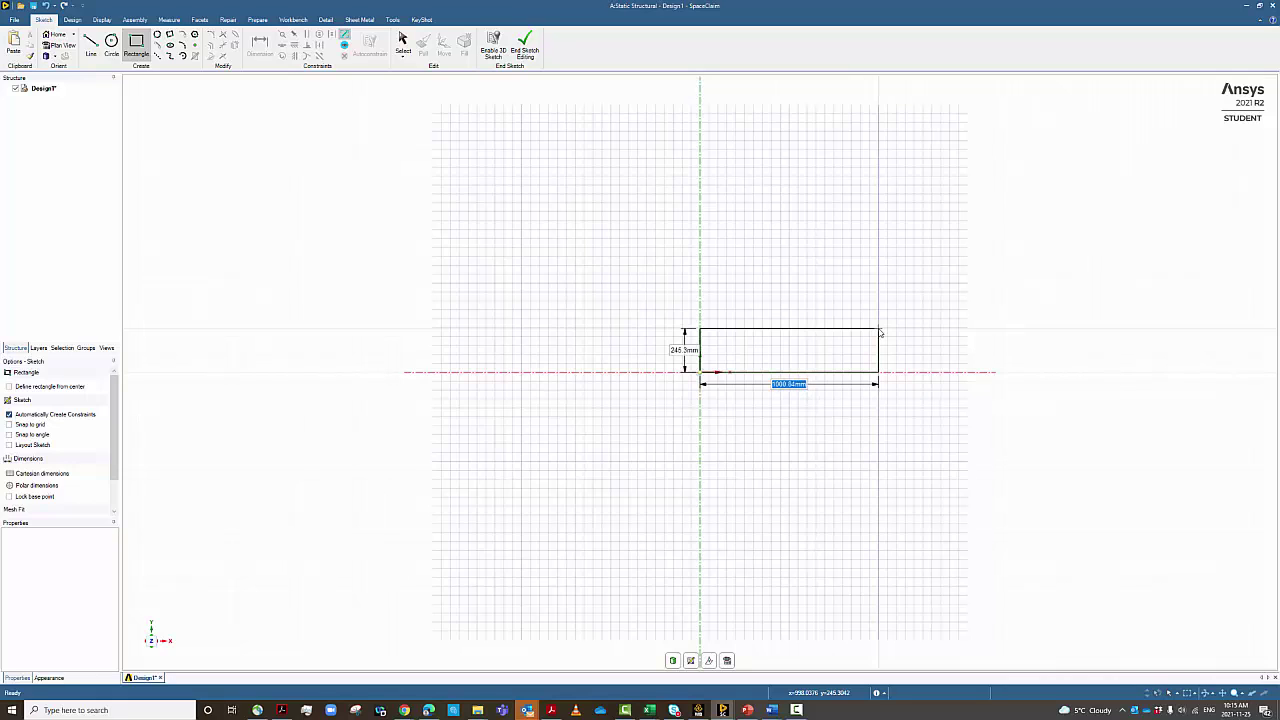
left_click(880, 332)
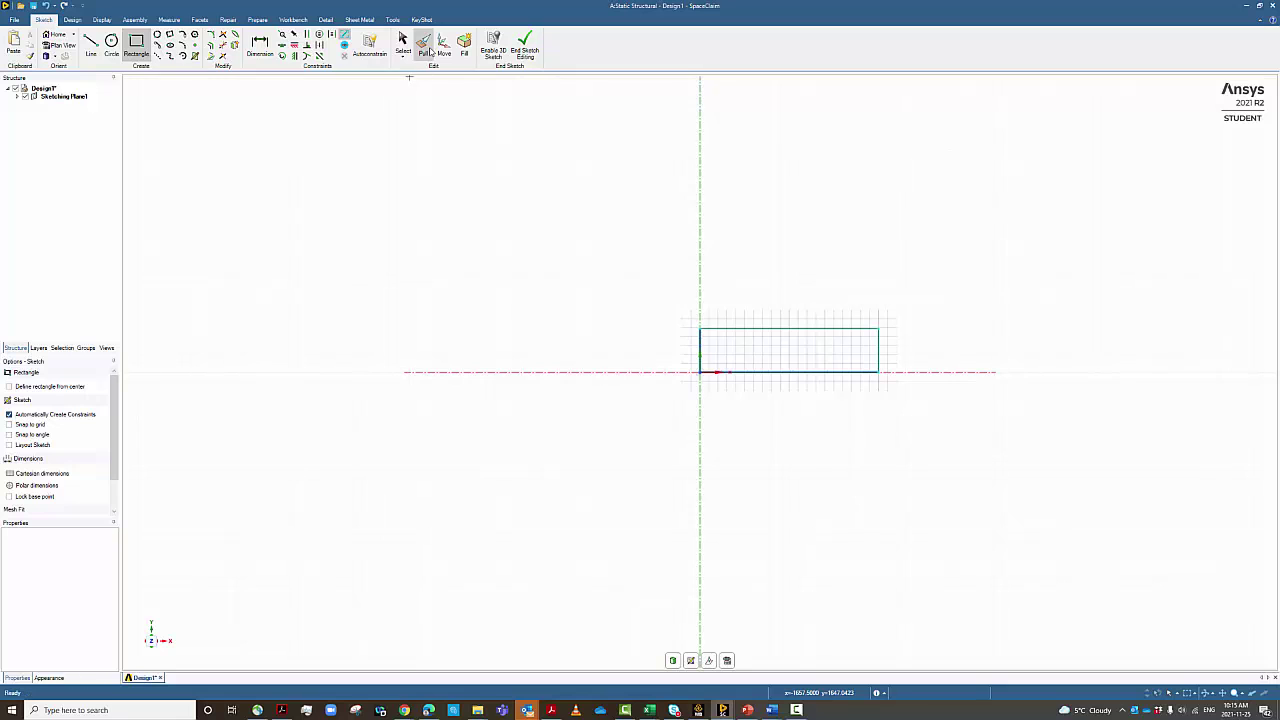
left_click(428, 48)
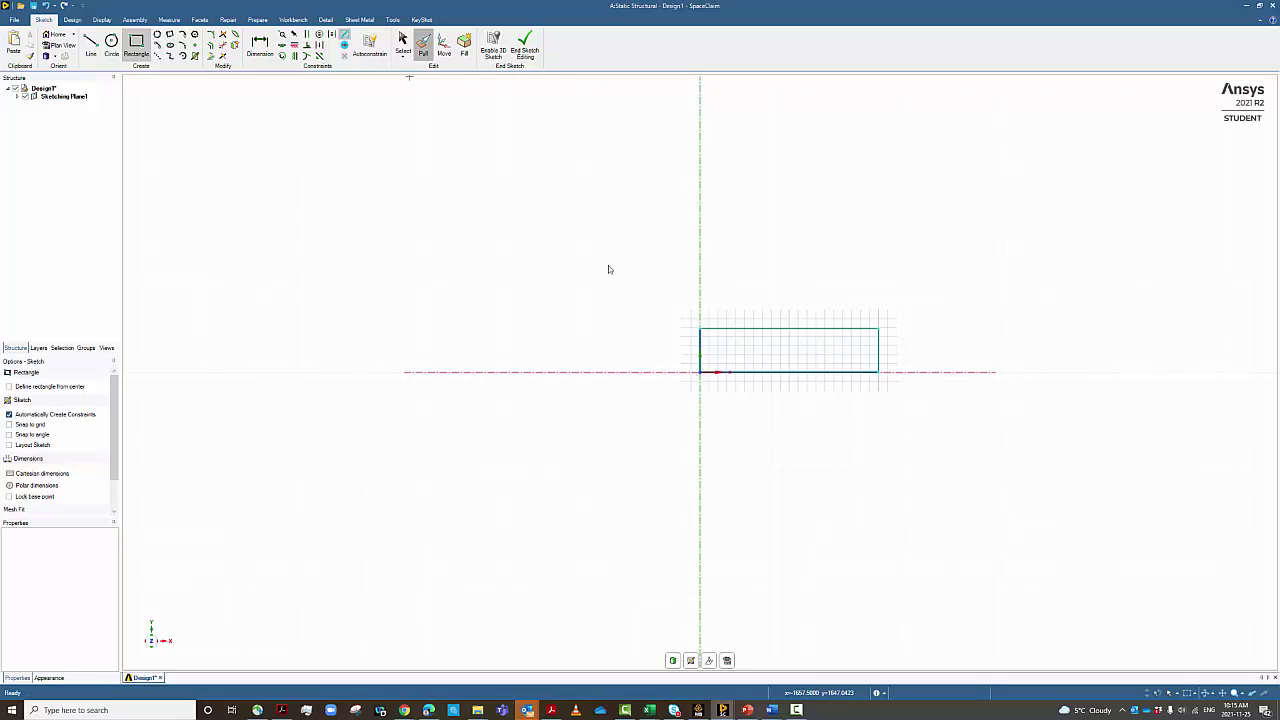
left_click(57, 35)
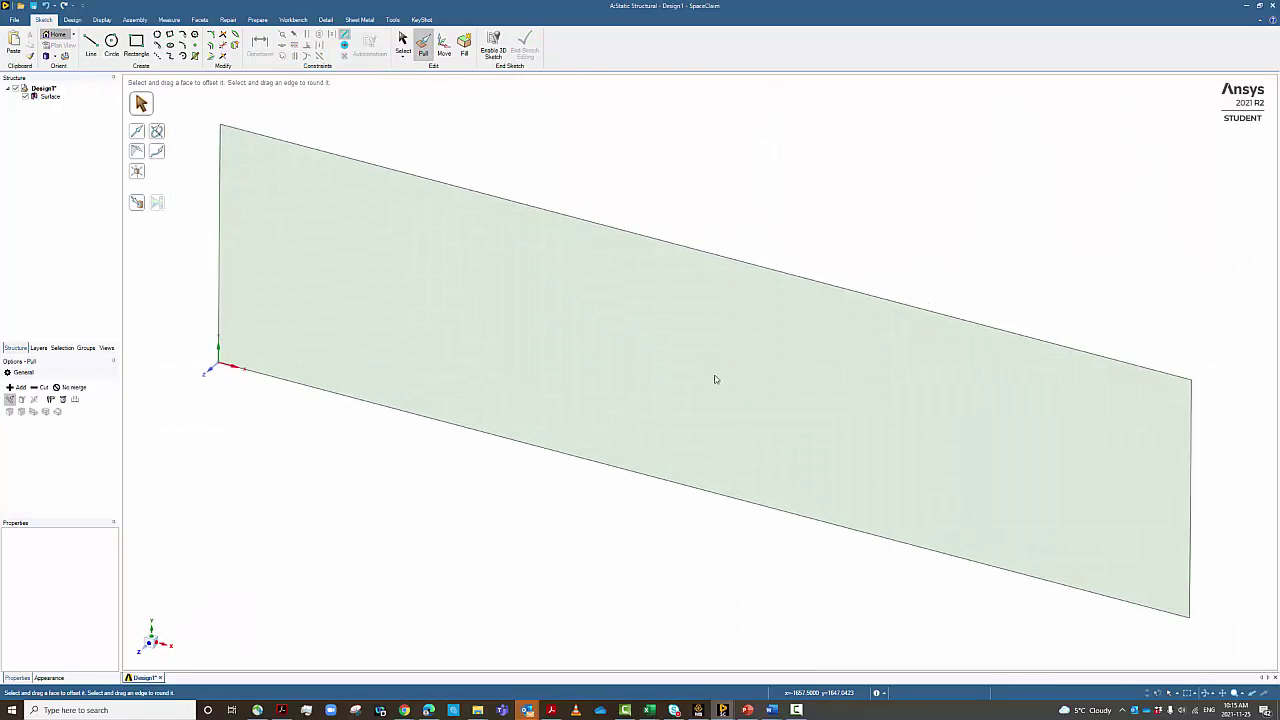
left_click(676, 391)
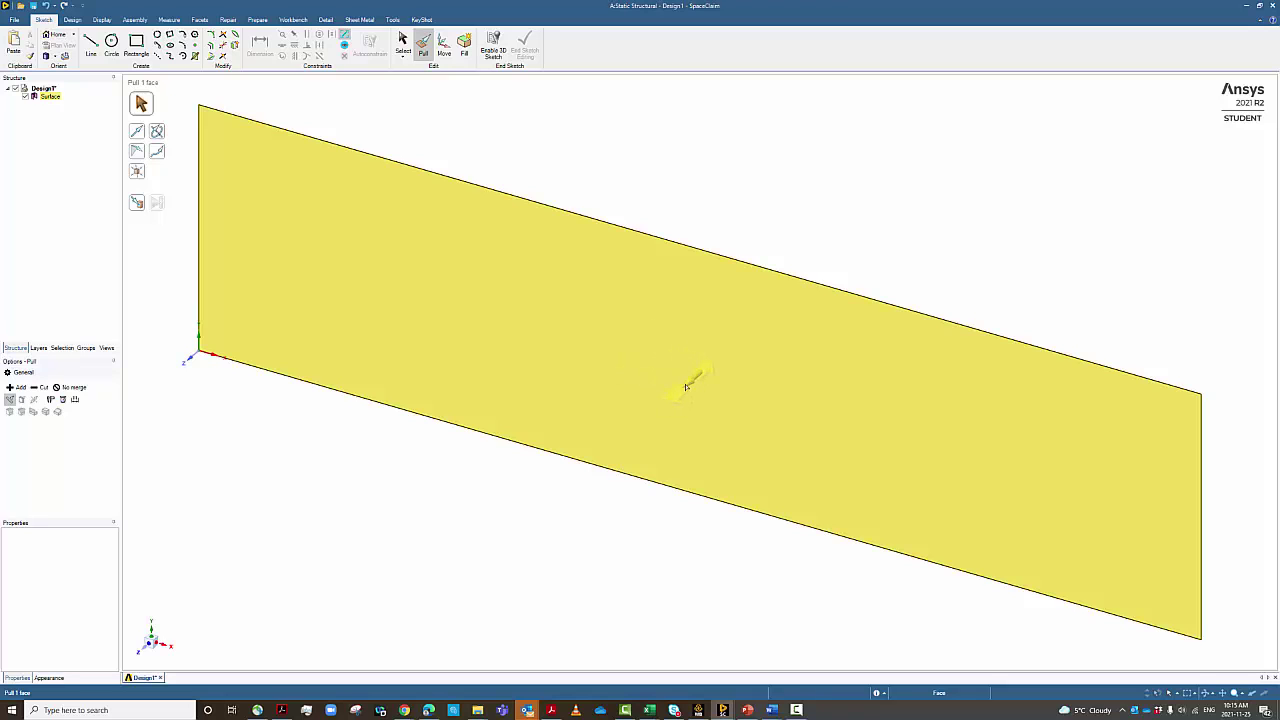
left_click_drag(686, 387, 660, 405)
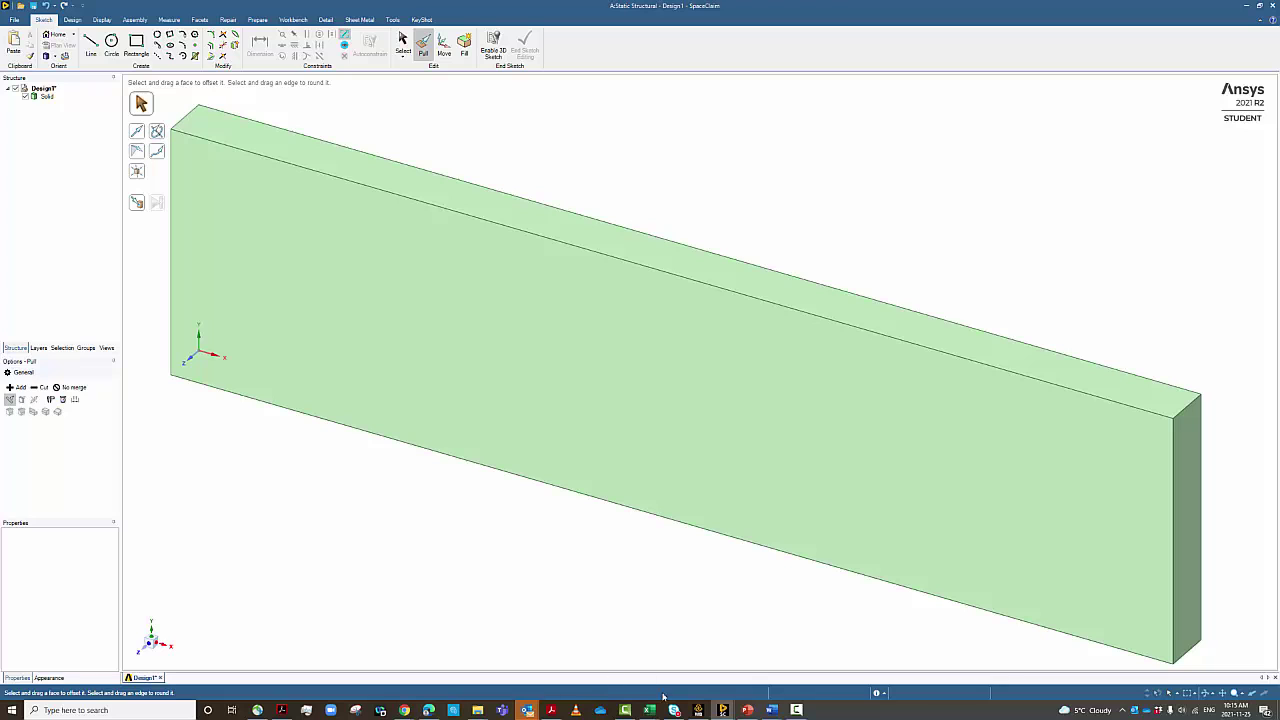
Step: Switch back to Workbench and open the Static Structural system's Model in Mechanical
left_click(698, 709)
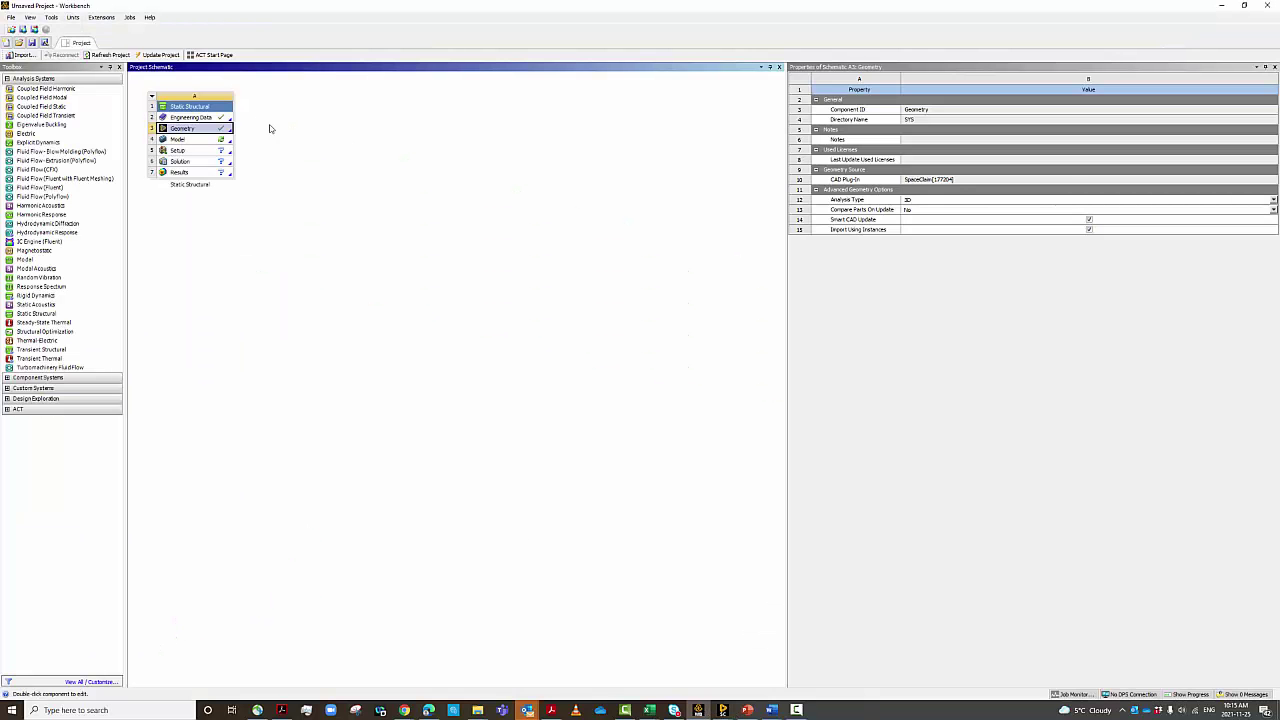
double_click(178, 139)
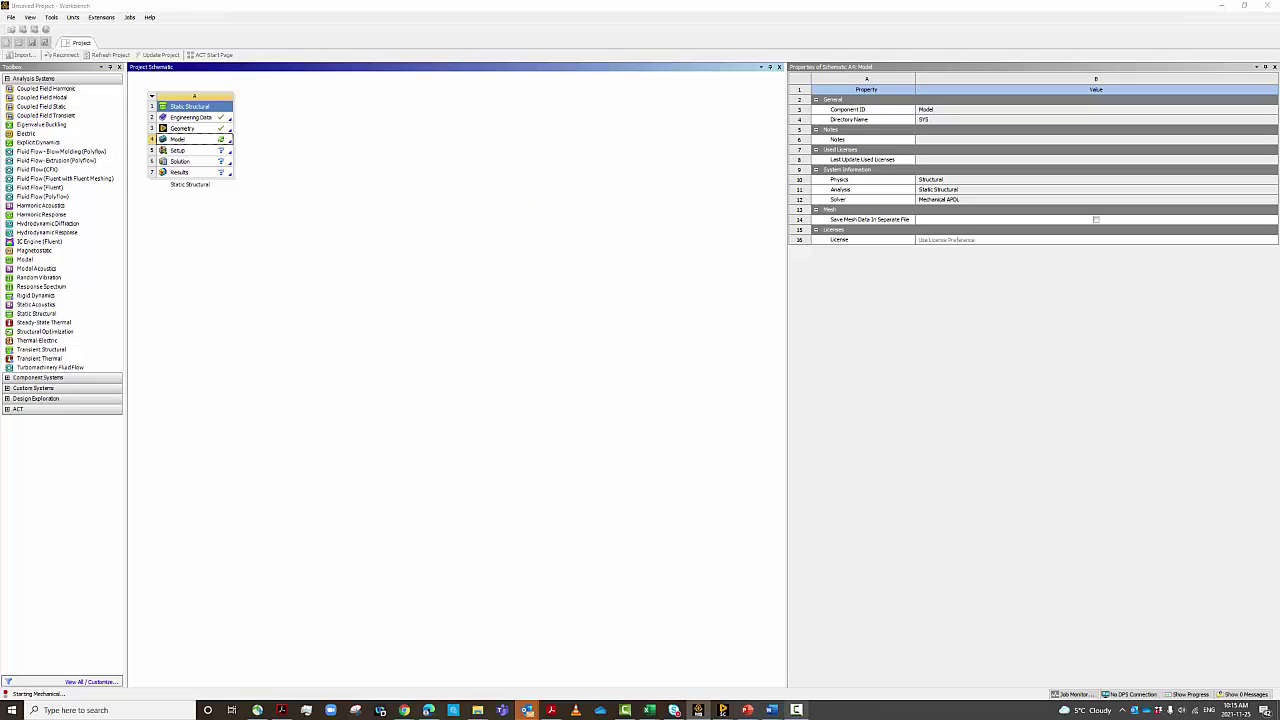
mouse_move(743, 713)
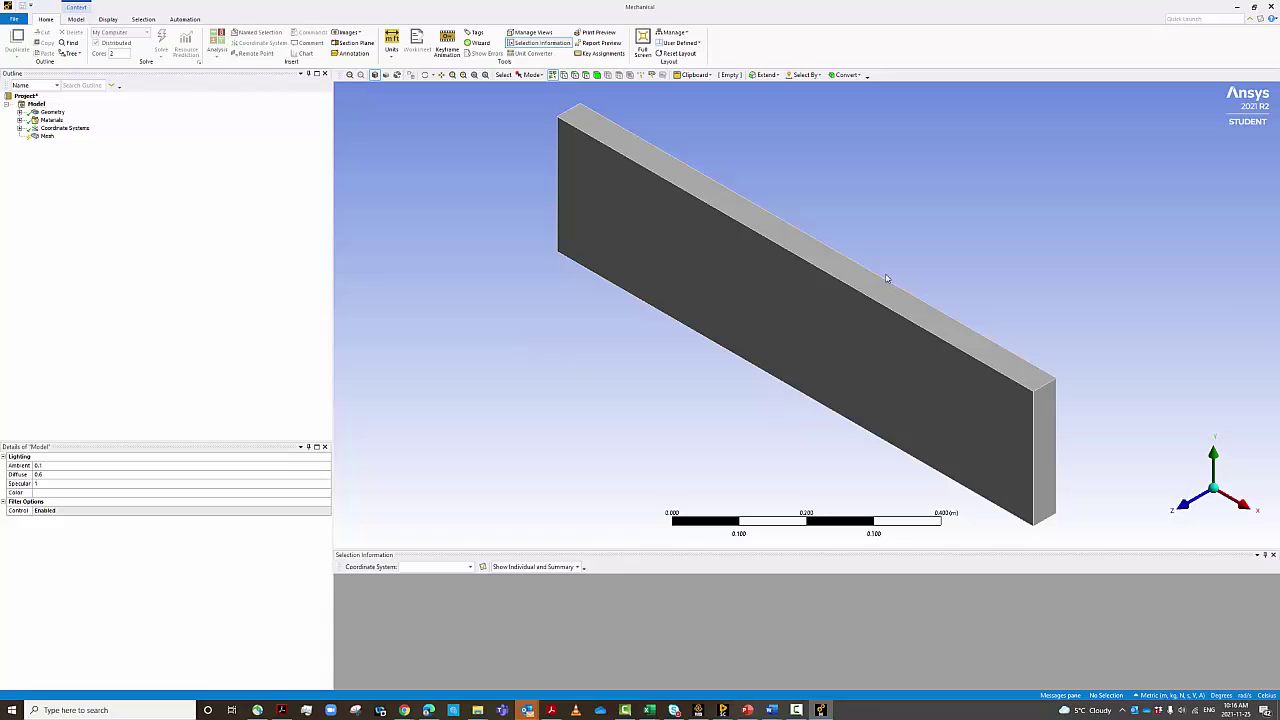
Step: Expand the sizing settings of the mesh and keep Span Angle Center at Coarse
middle_click_drag(772, 308, 803, 300)
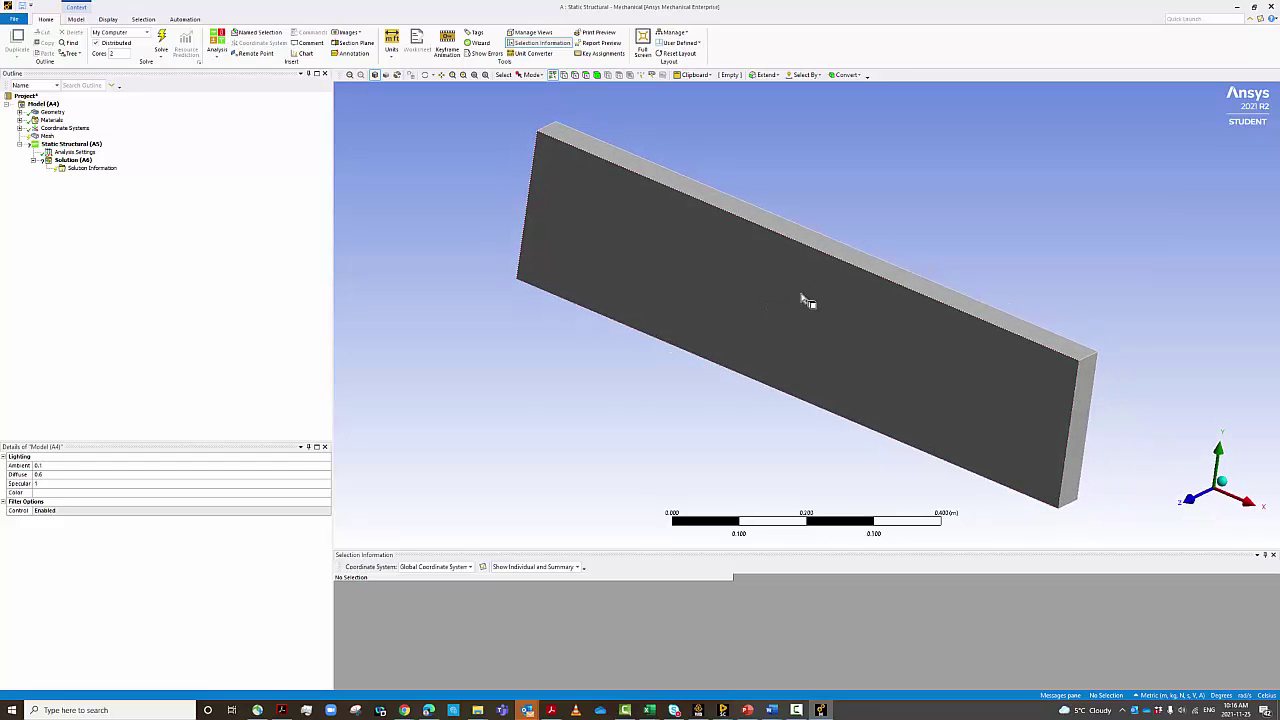
left_click(47, 136)
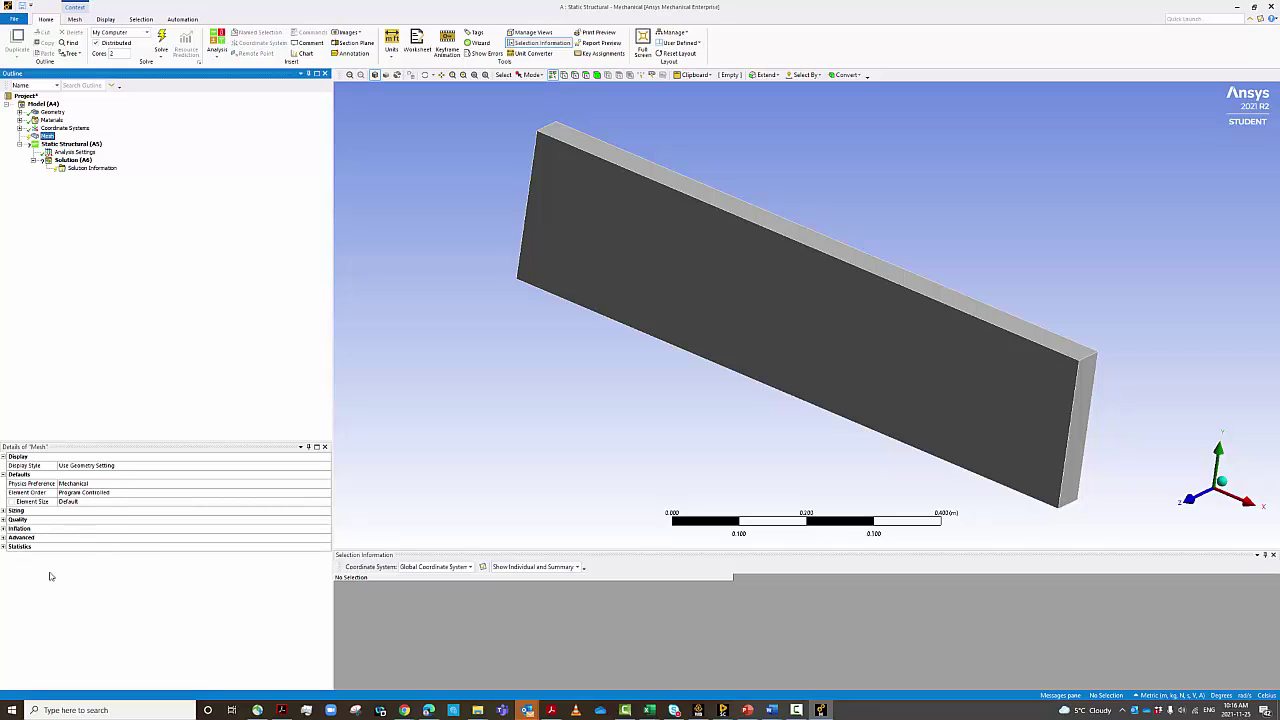
left_click(3, 511)
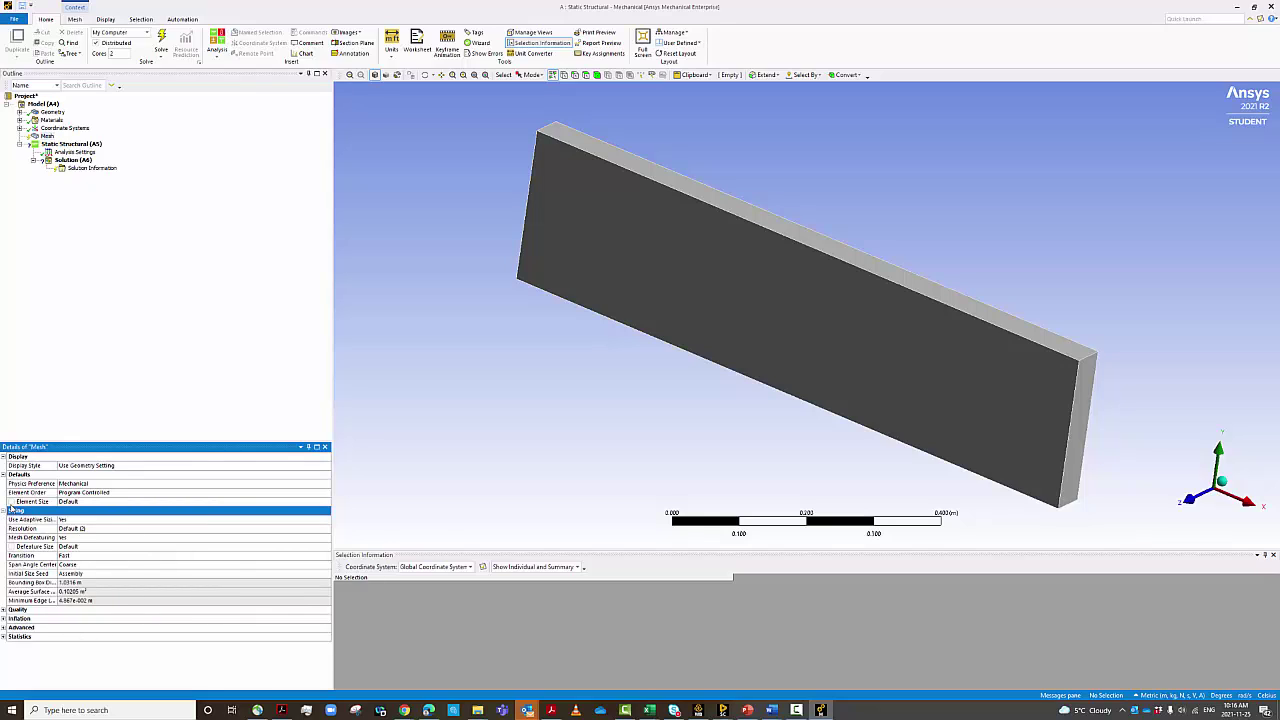
left_click(72, 566)
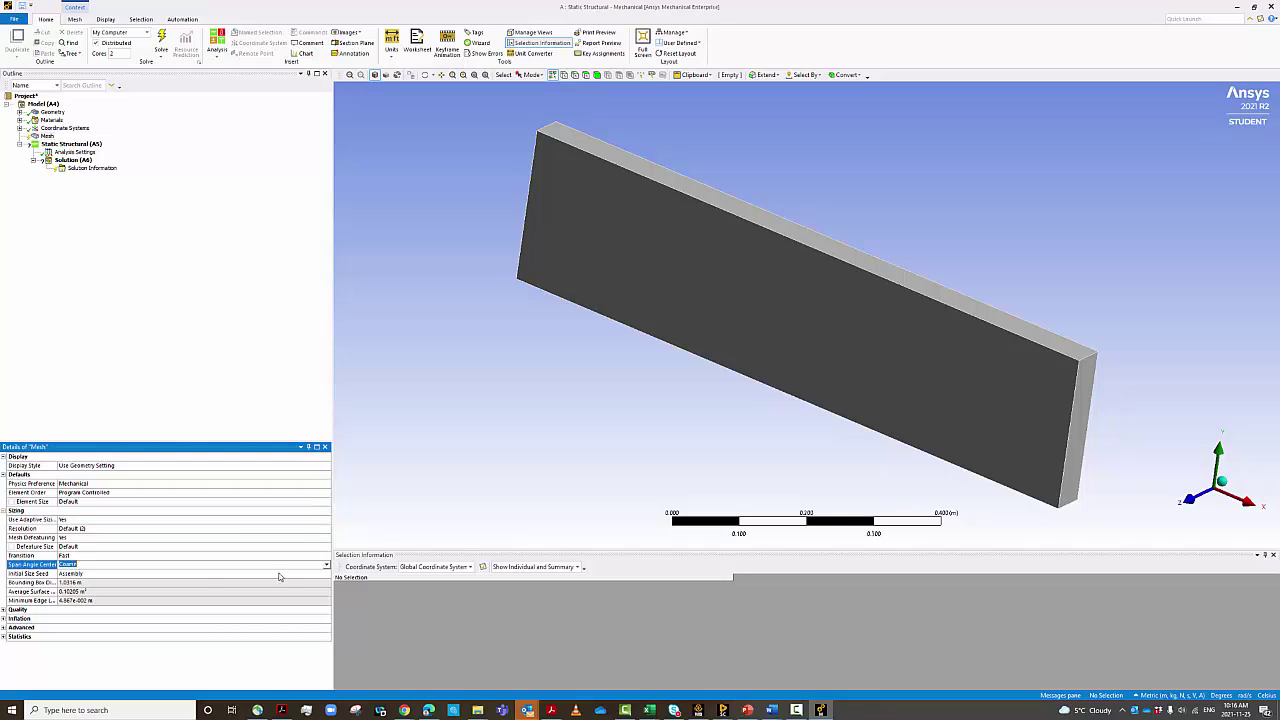
left_click(327, 566)
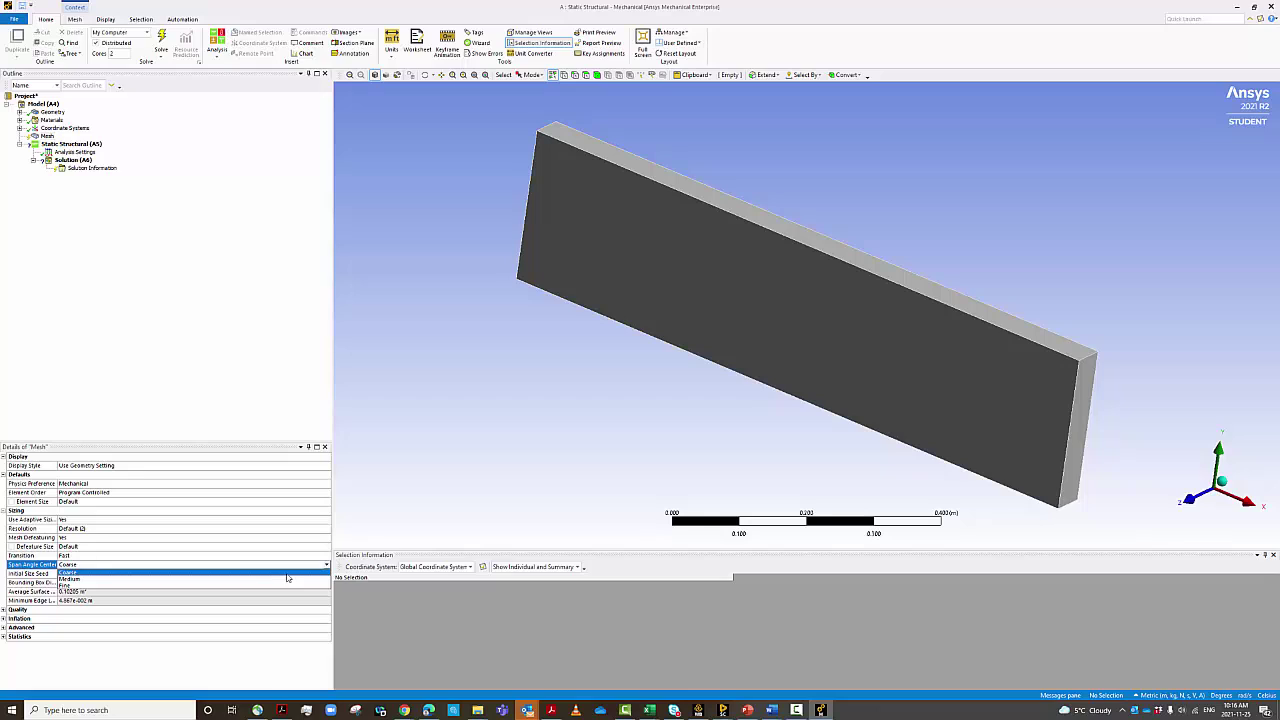
left_click(287, 574)
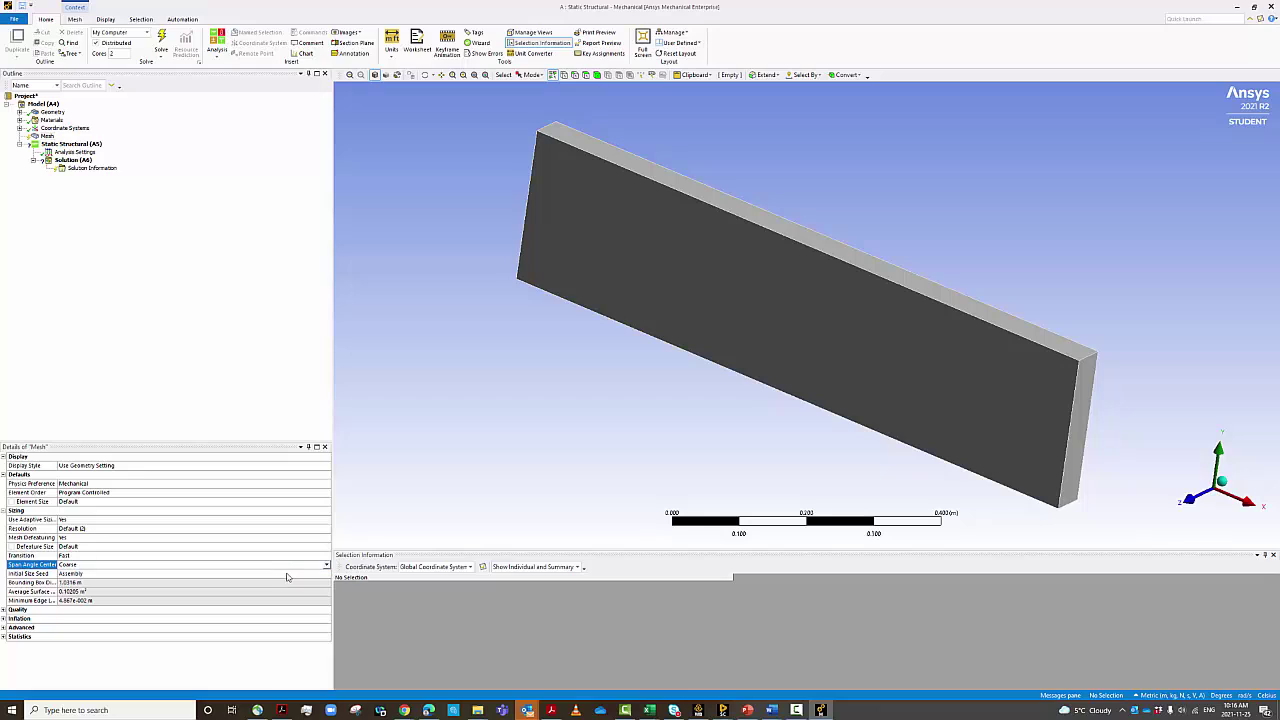
Step: Switch the unit system to Metric (mm, kg, N, s, mV, mA) and set the mesh element size to 100 mm
left_click(35, 502)
left_click(68, 502)
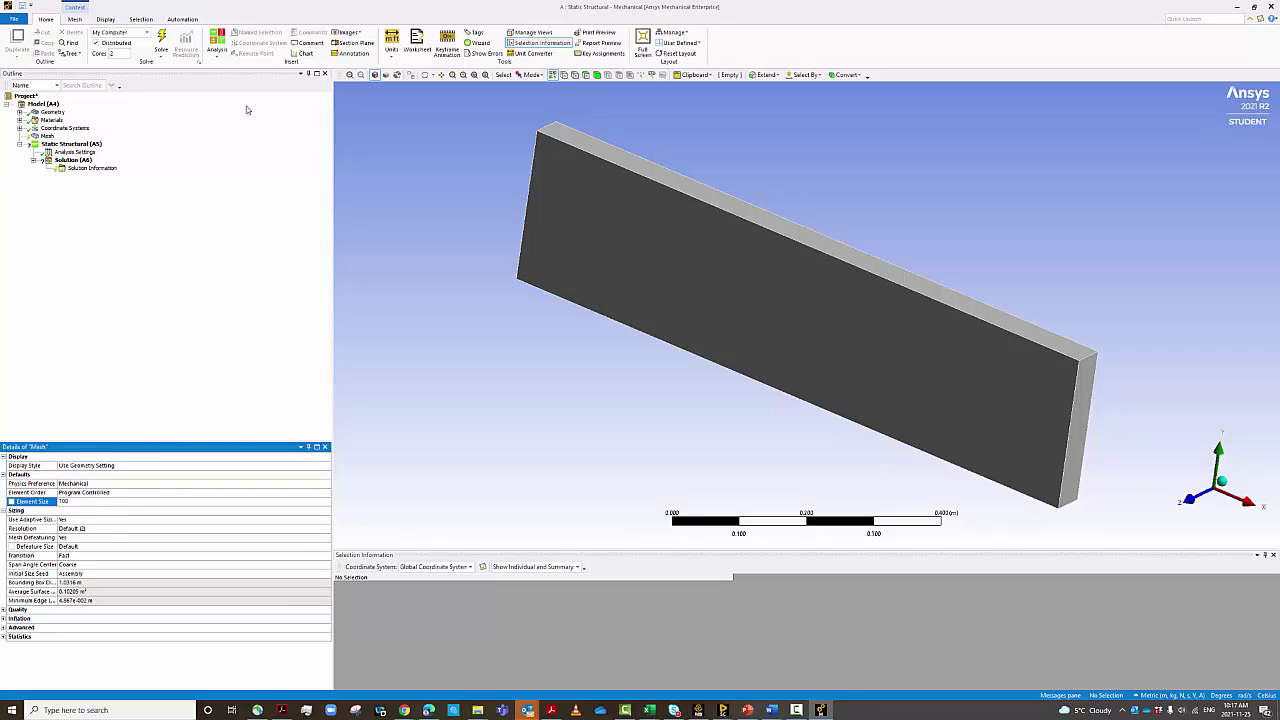
left_click(392, 46)
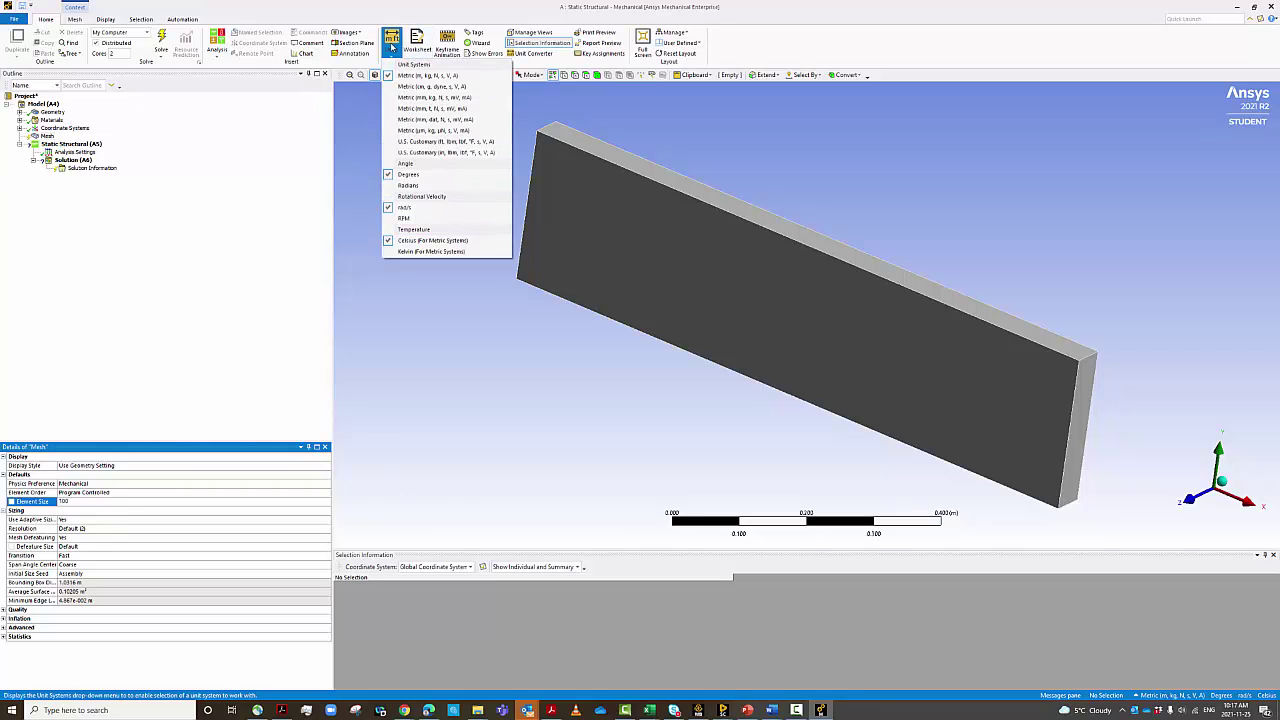
left_click(418, 98)
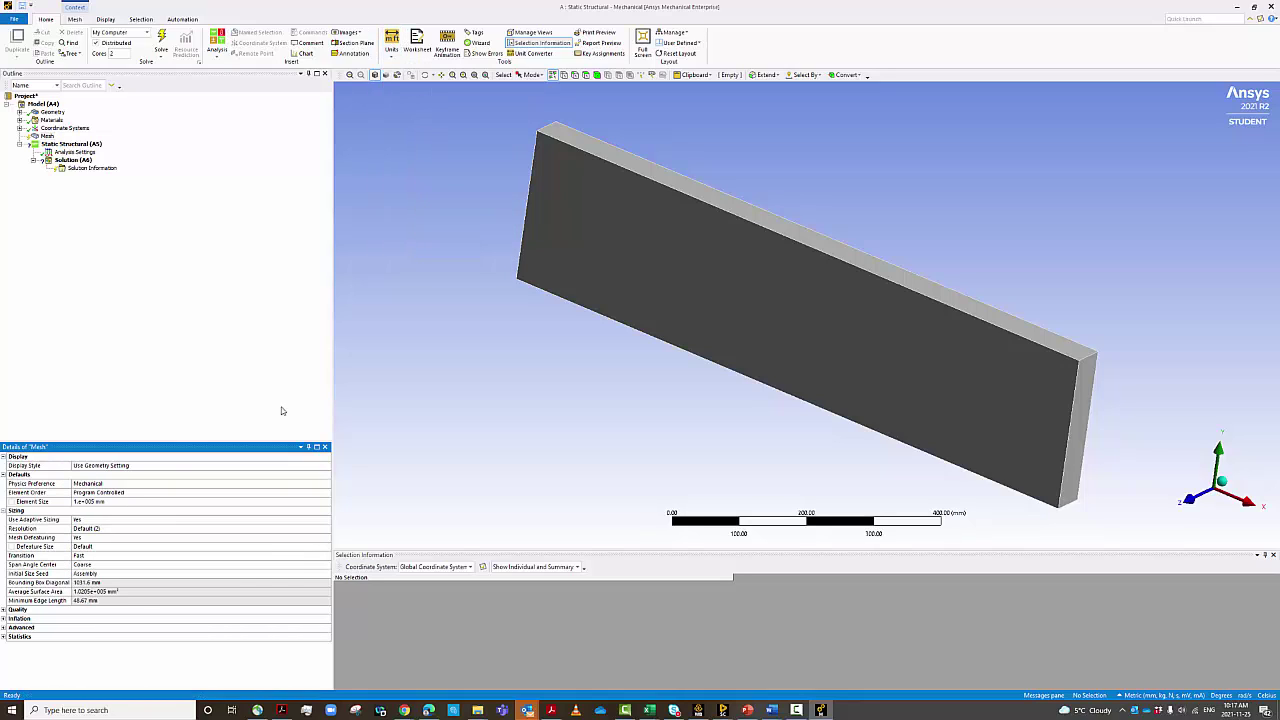
left_click(116, 503)
type("100")
left_click(201, 387)
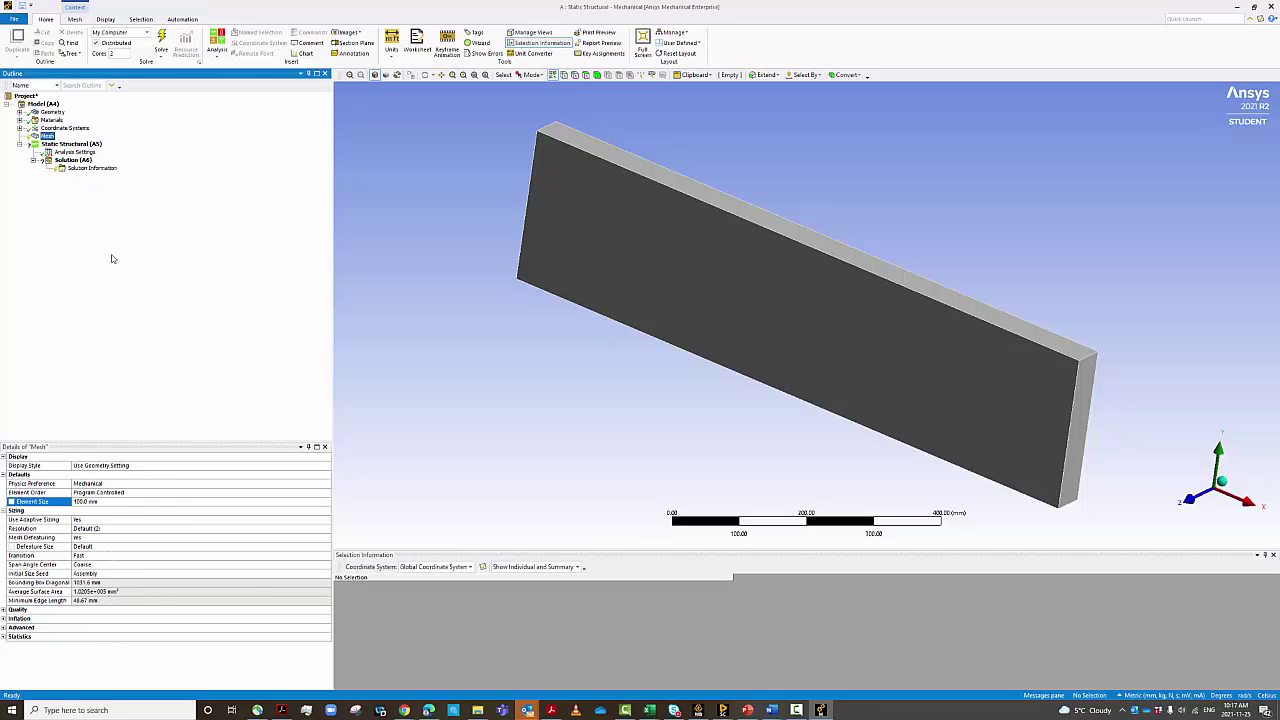
Step: Generate the beam's mesh and expand its node and element statistics
right_click(48, 137)
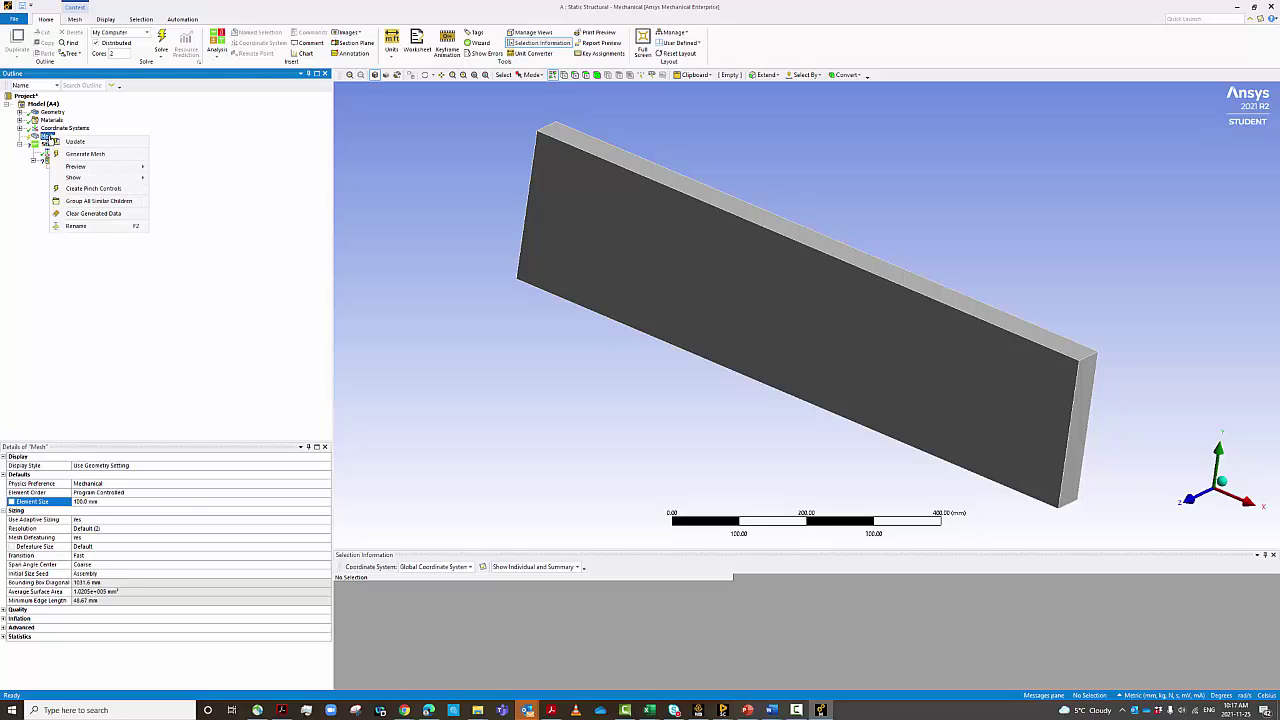
mouse_move(81, 146)
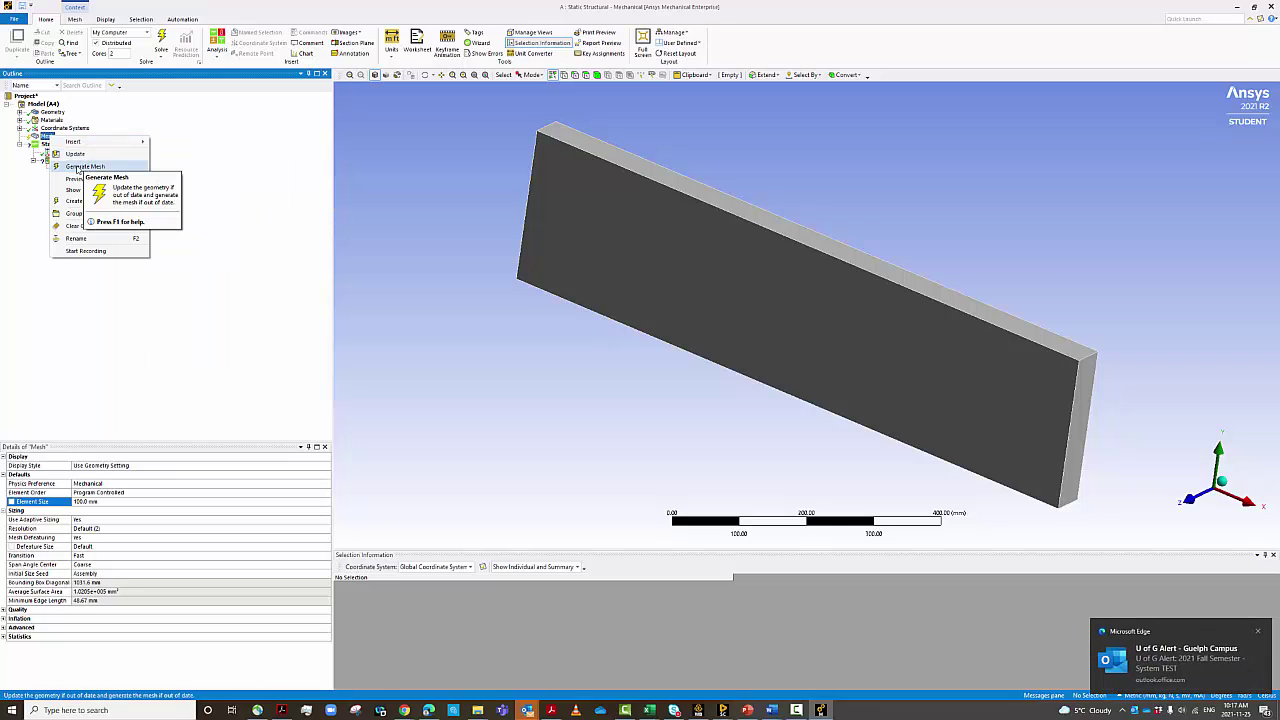
left_click(84, 166)
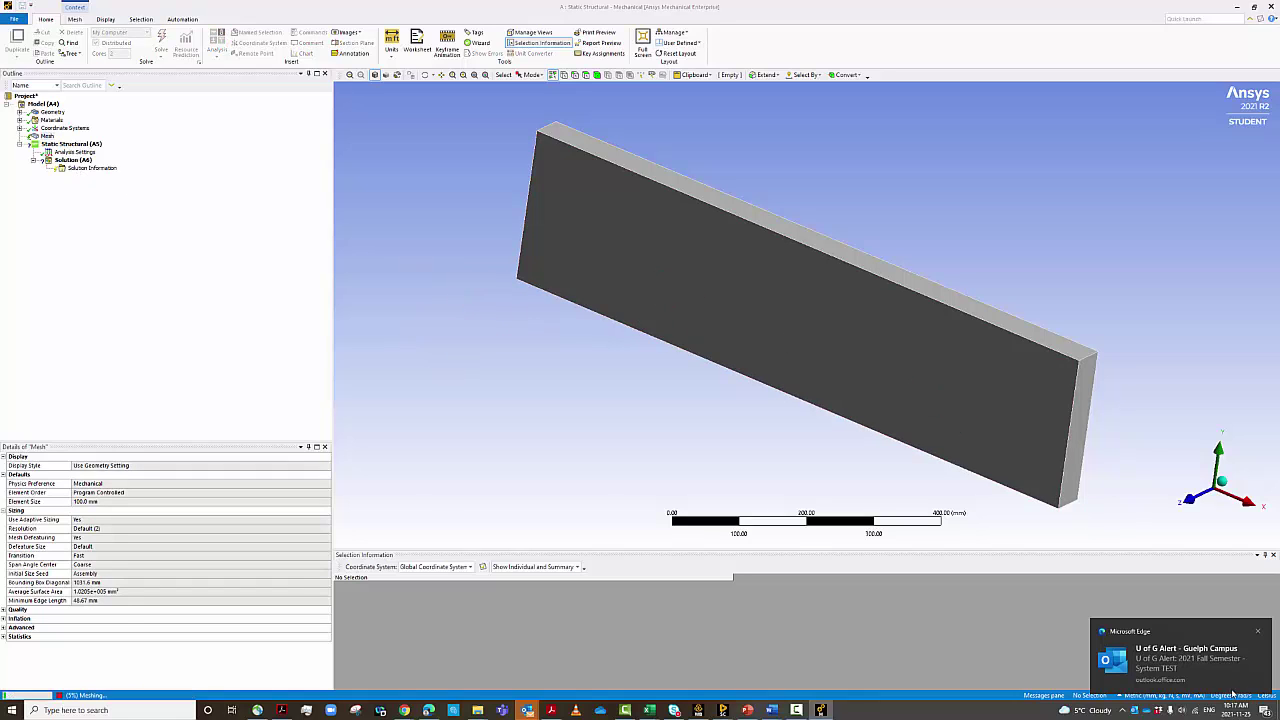
left_click(1254, 633)
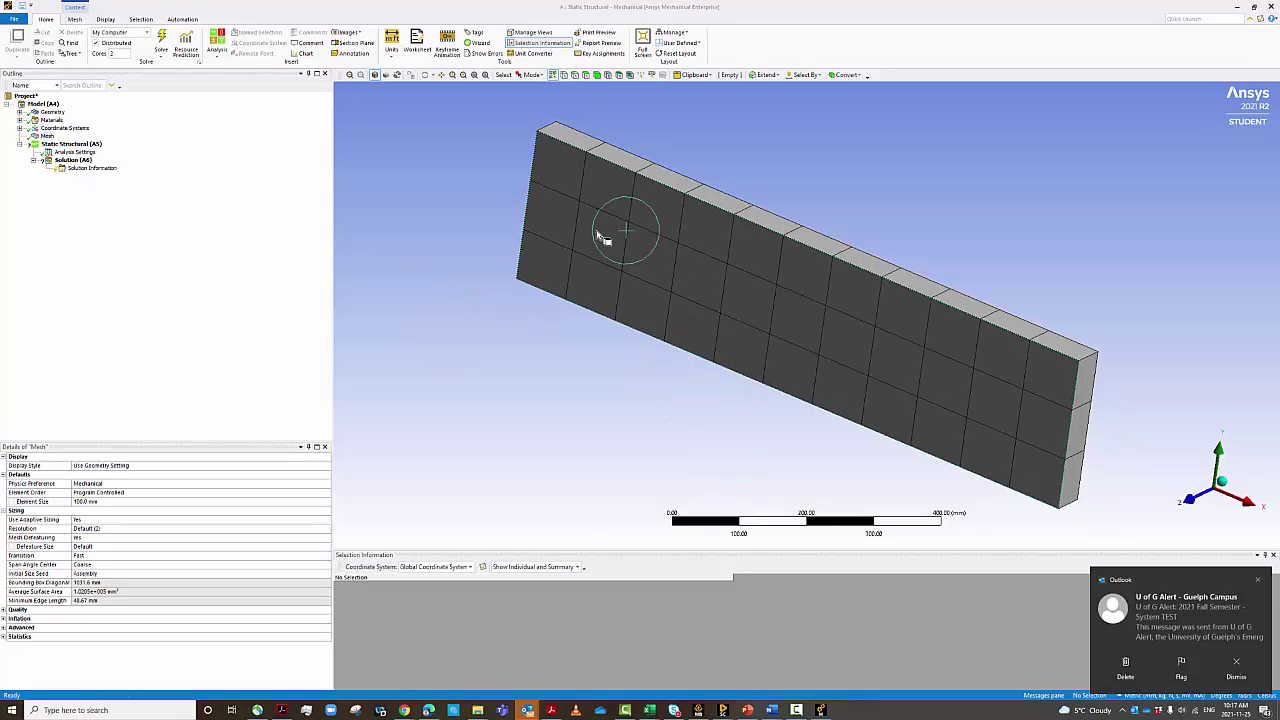
left_click(1236, 668)
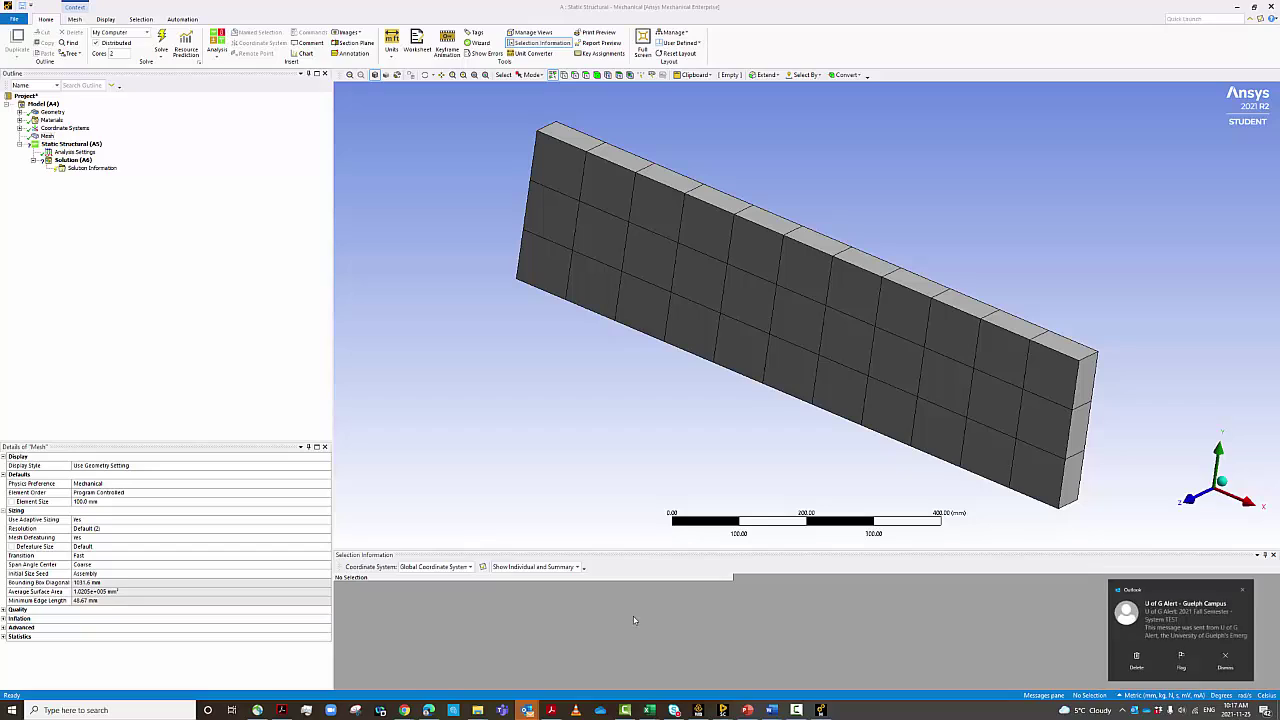
left_click(5, 637)
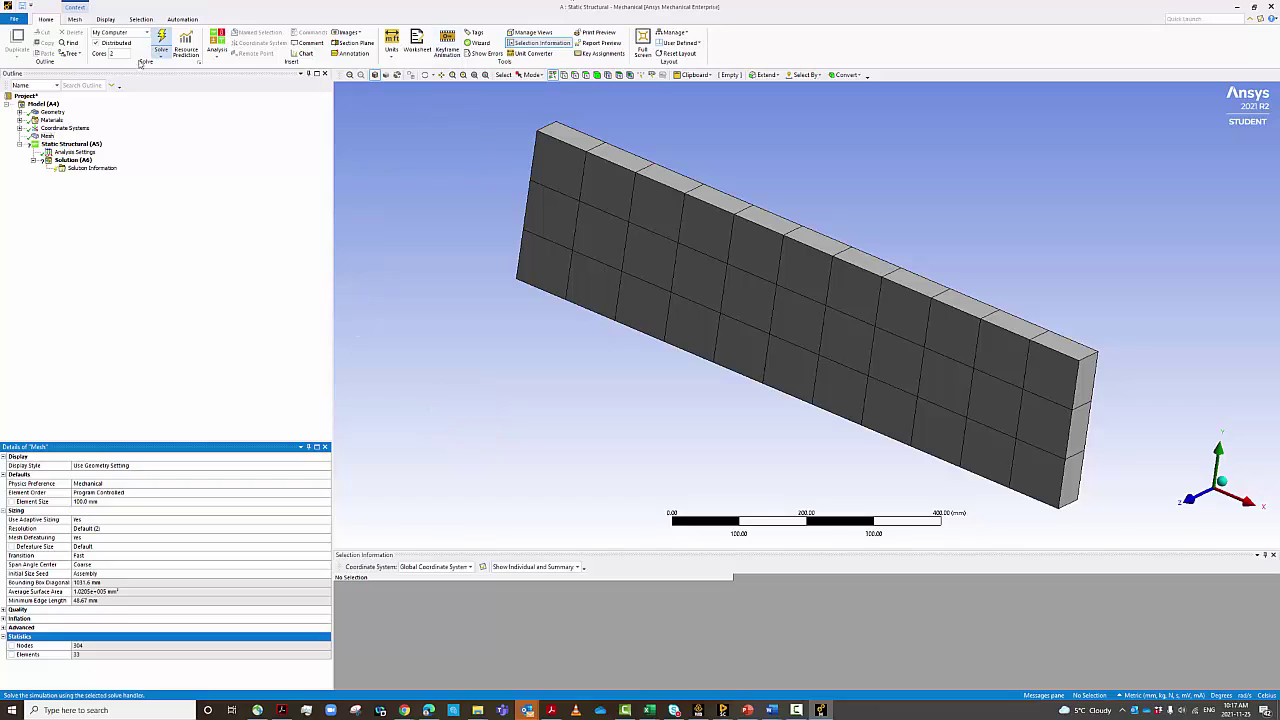
Step: Select the Static Structural analysis and review the loads and supports that can be inserted
left_click(68, 145)
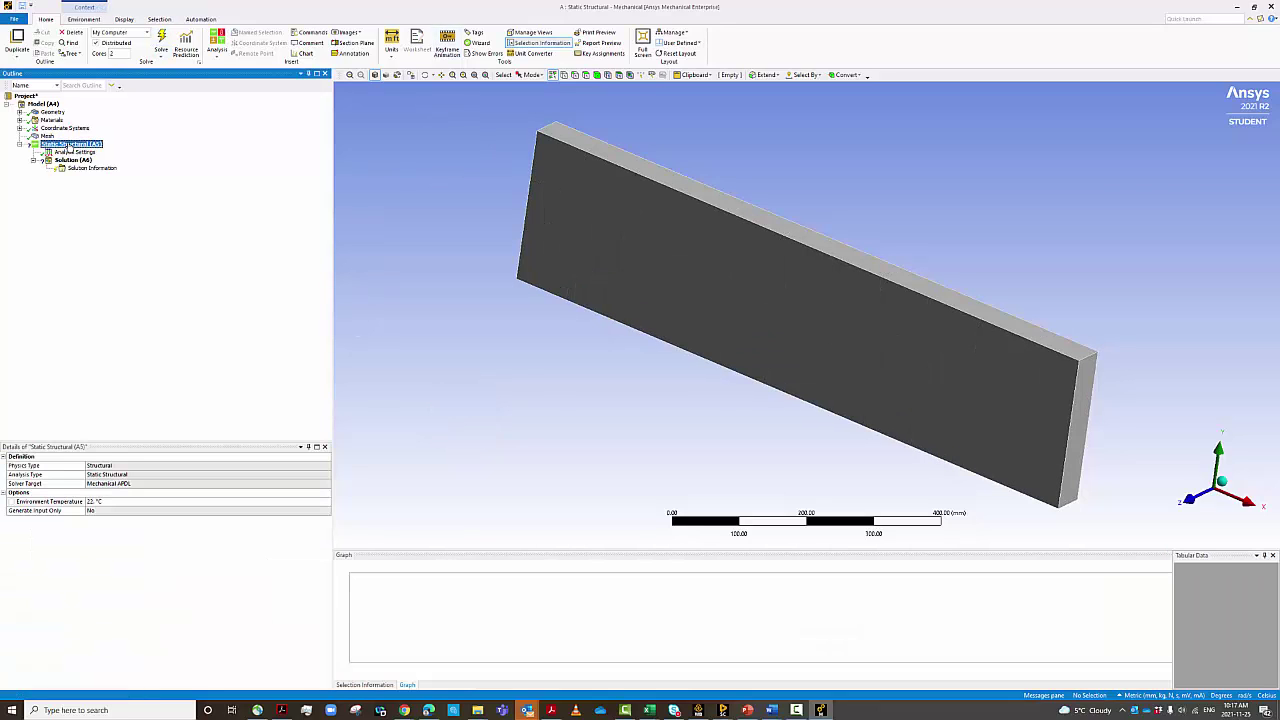
right_click(69, 149)
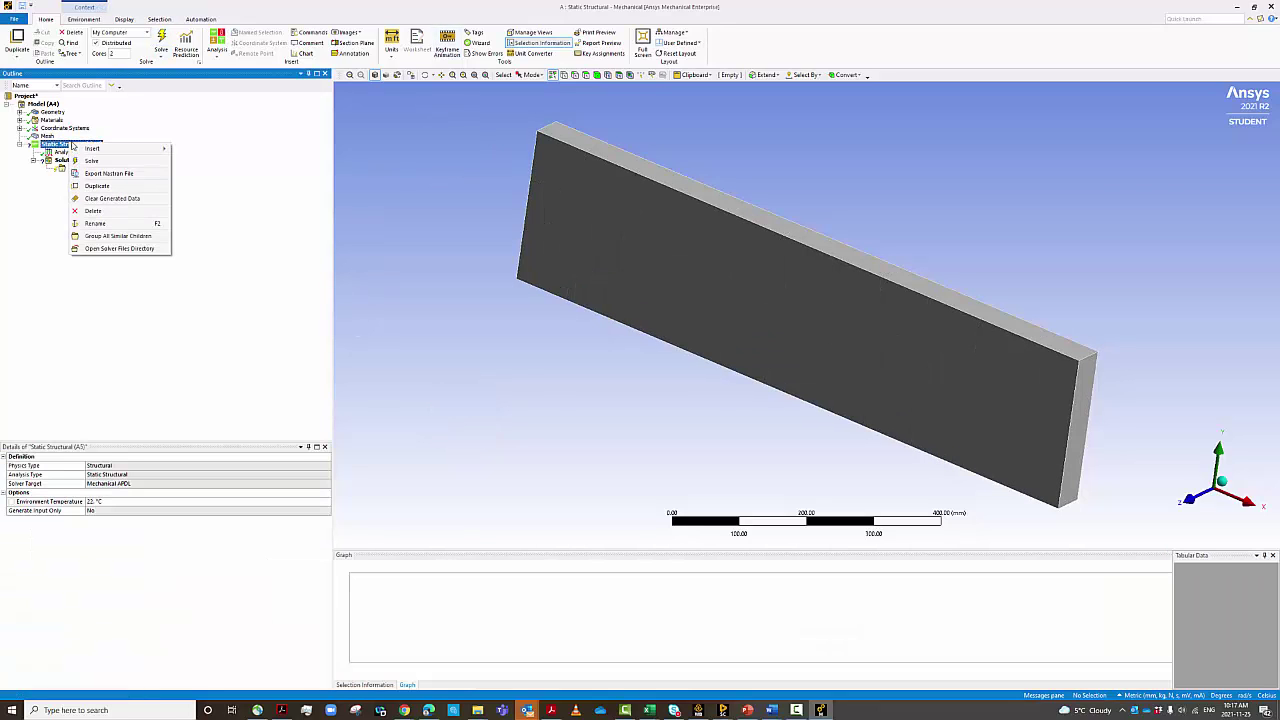
mouse_move(95, 148)
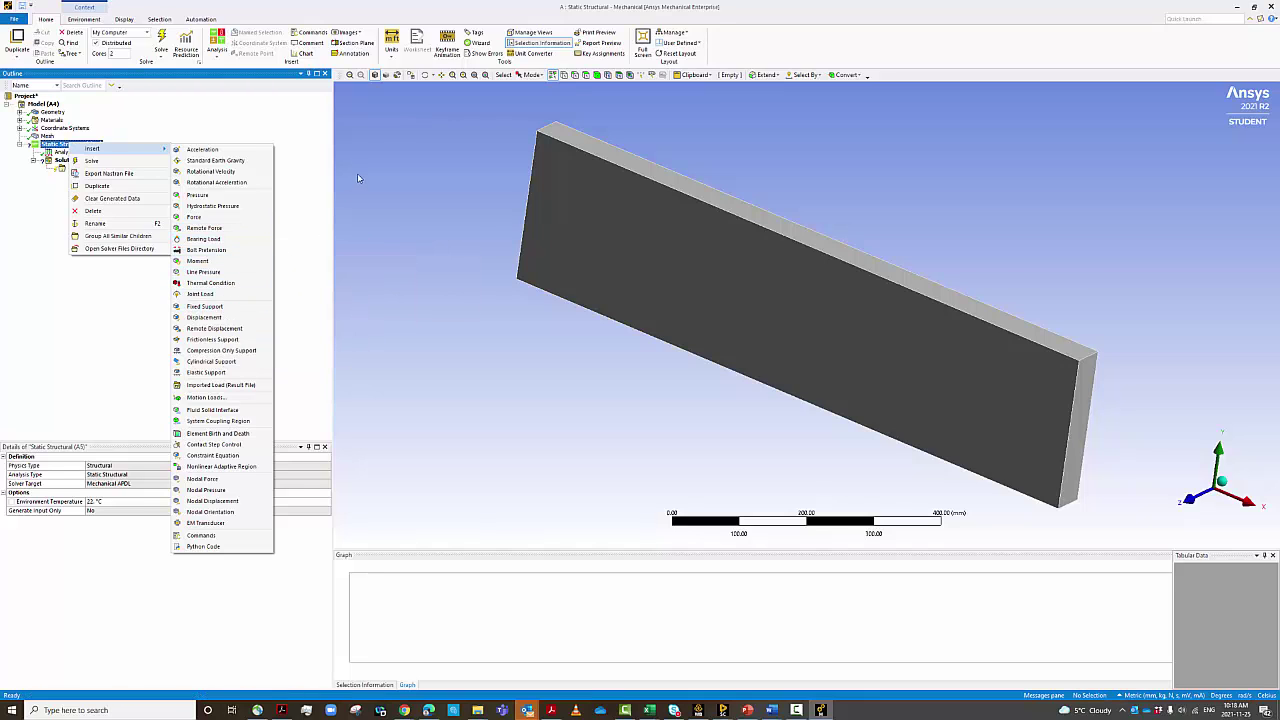
left_click(463, 268)
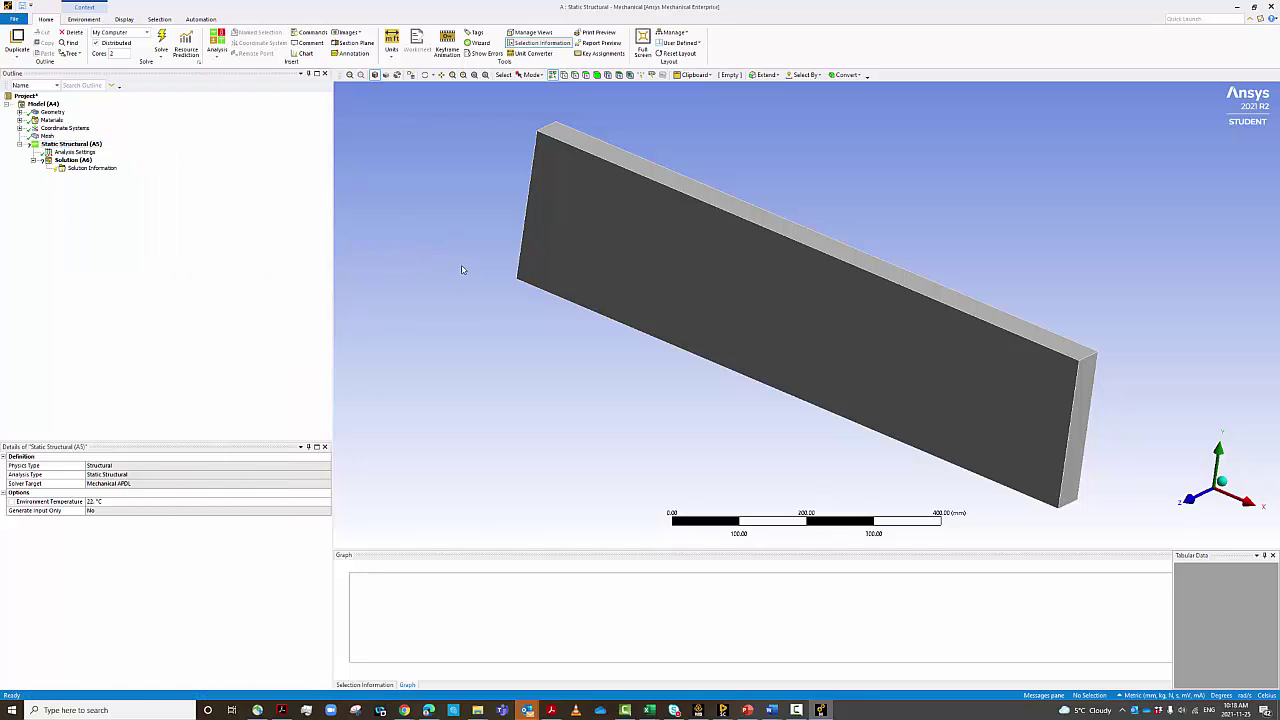
Step: Apply a fixed support to the beam's short end face at the origin end
scroll(448, 222, "down", 1)
middle_click_drag(448, 222, 566, 274)
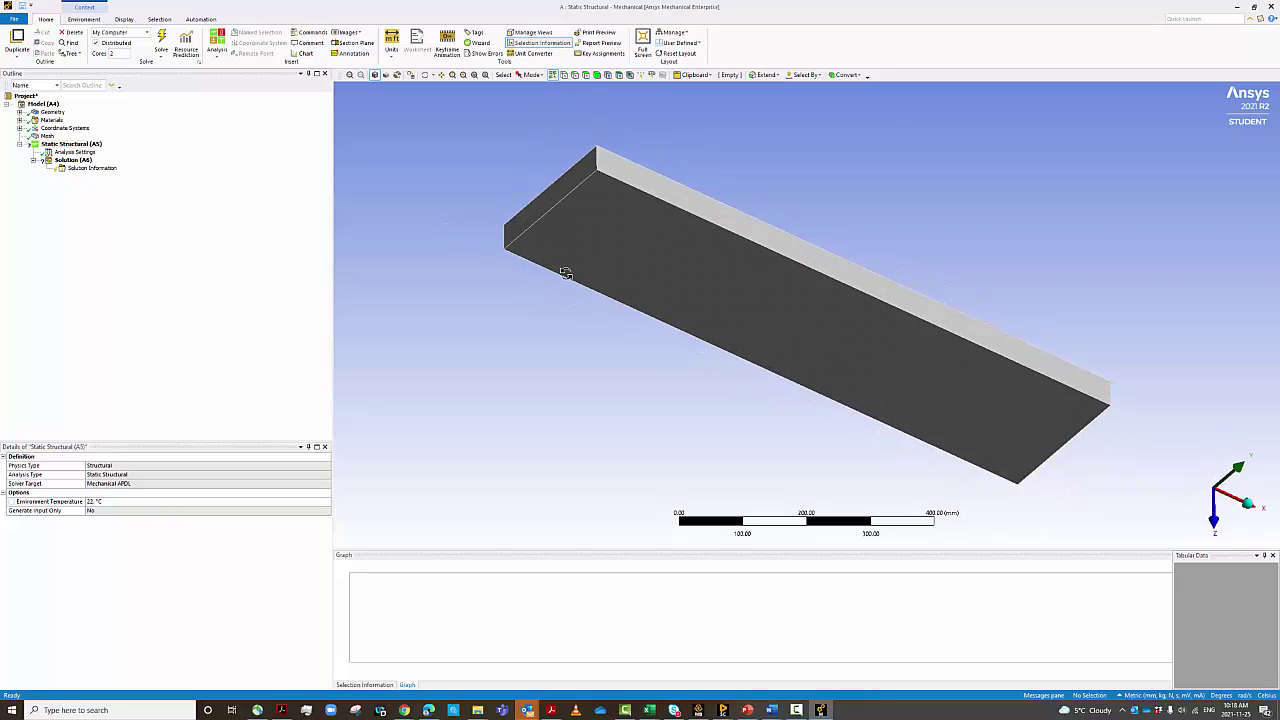
left_click(586, 75)
left_click(575, 187)
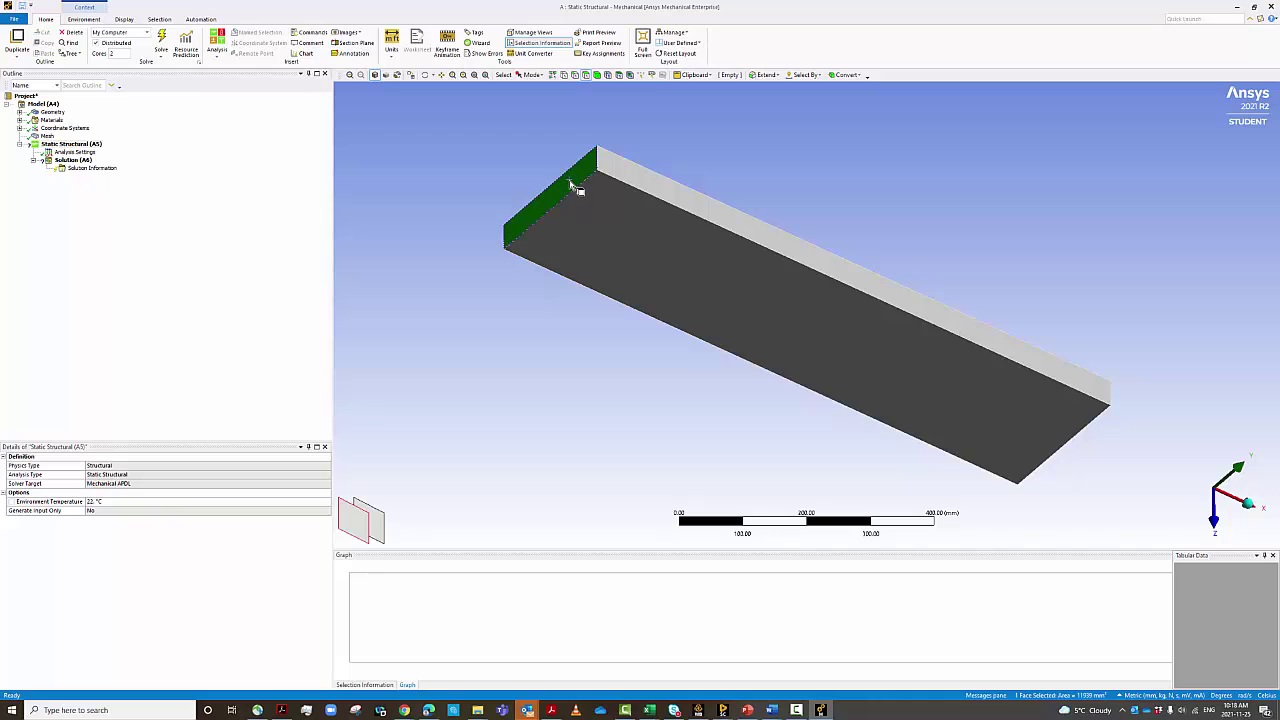
right_click(575, 187)
mouse_move(604, 191)
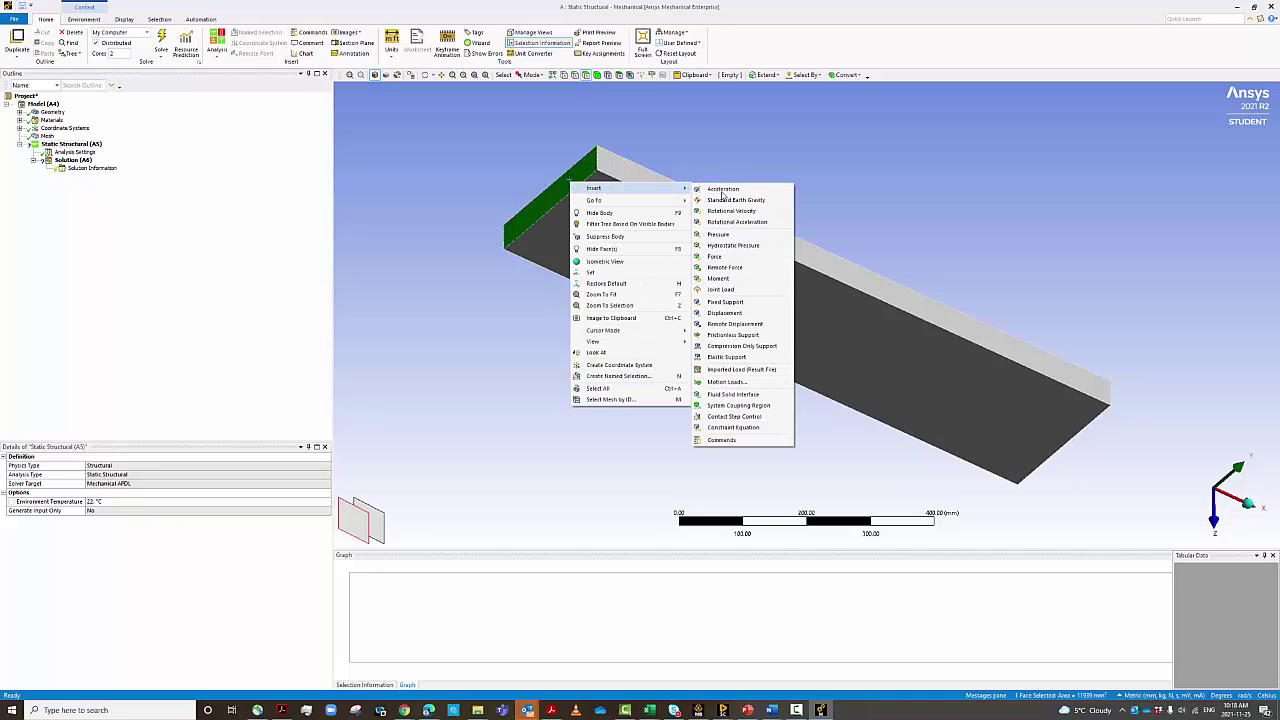
left_click(745, 302)
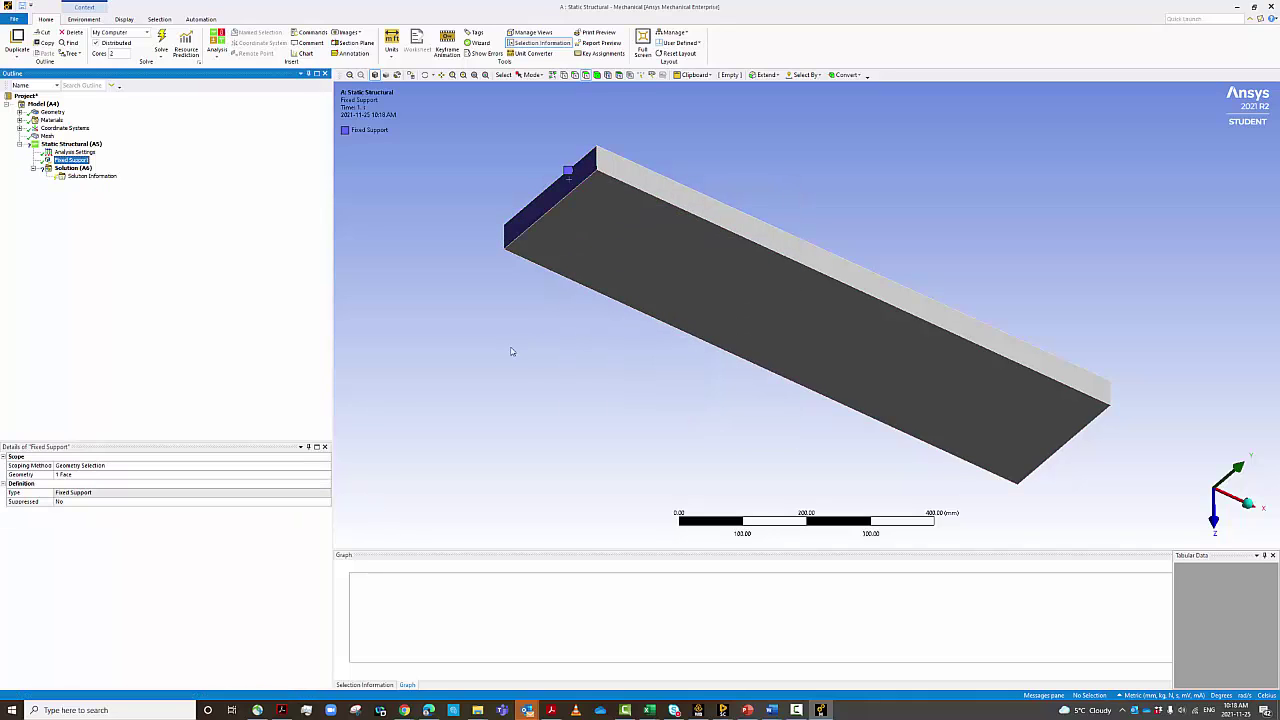
Step: Insert a force on the short upper edge at the beam's free end, opposite the fixed support
mouse_move(497, 297)
middle_mouse_down()
mouse_move(477, 269)
mouse_move(451, 277)
mouse_move(511, 291)
mouse_move(489, 266)
mouse_move(481, 288)
mouse_move(466, 269)
mouse_move(474, 313)
mouse_move(443, 297)
mouse_move(475, 296)
middle_mouse_up()
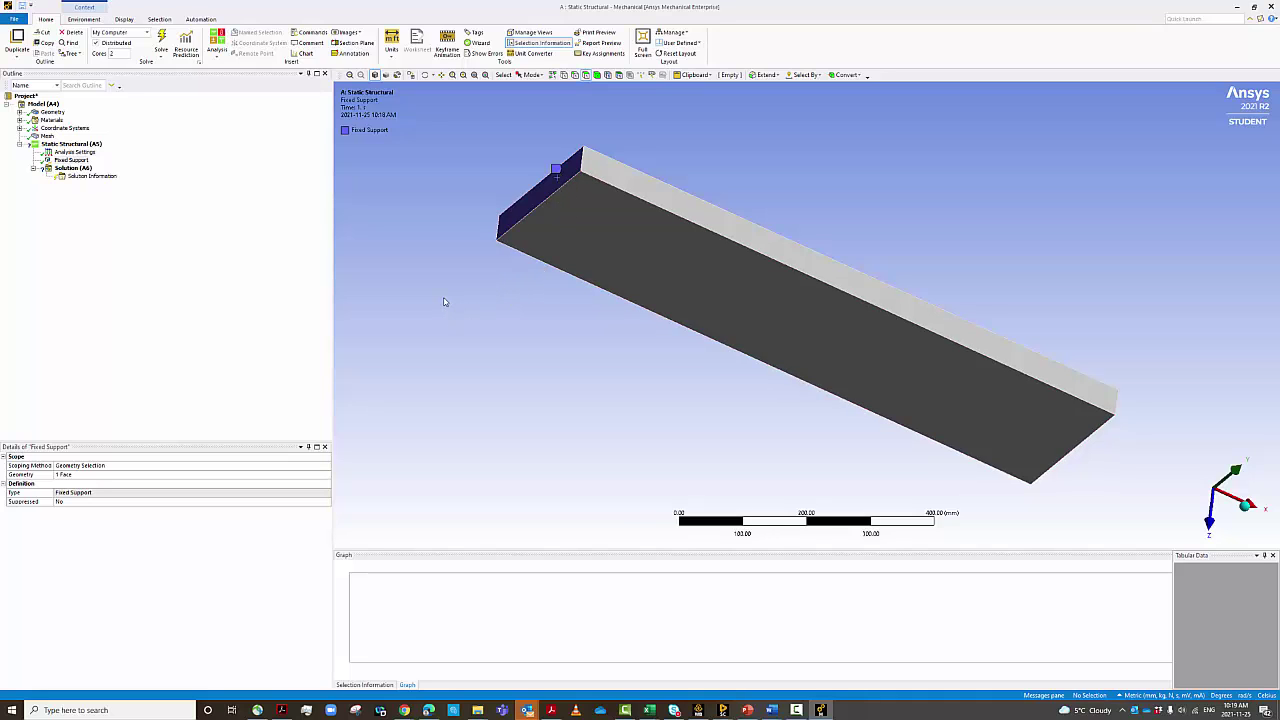
middle_click_drag(443, 294, 330, 243)
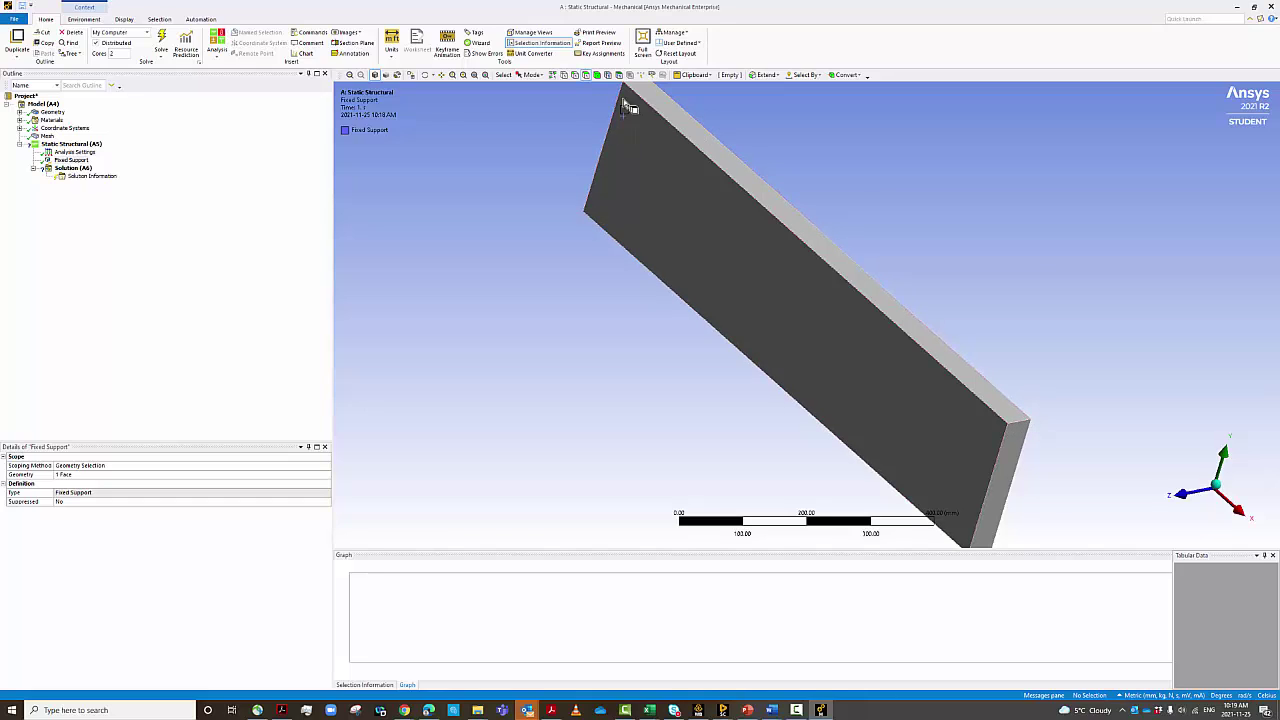
left_click(585, 75)
left_click(1020, 425)
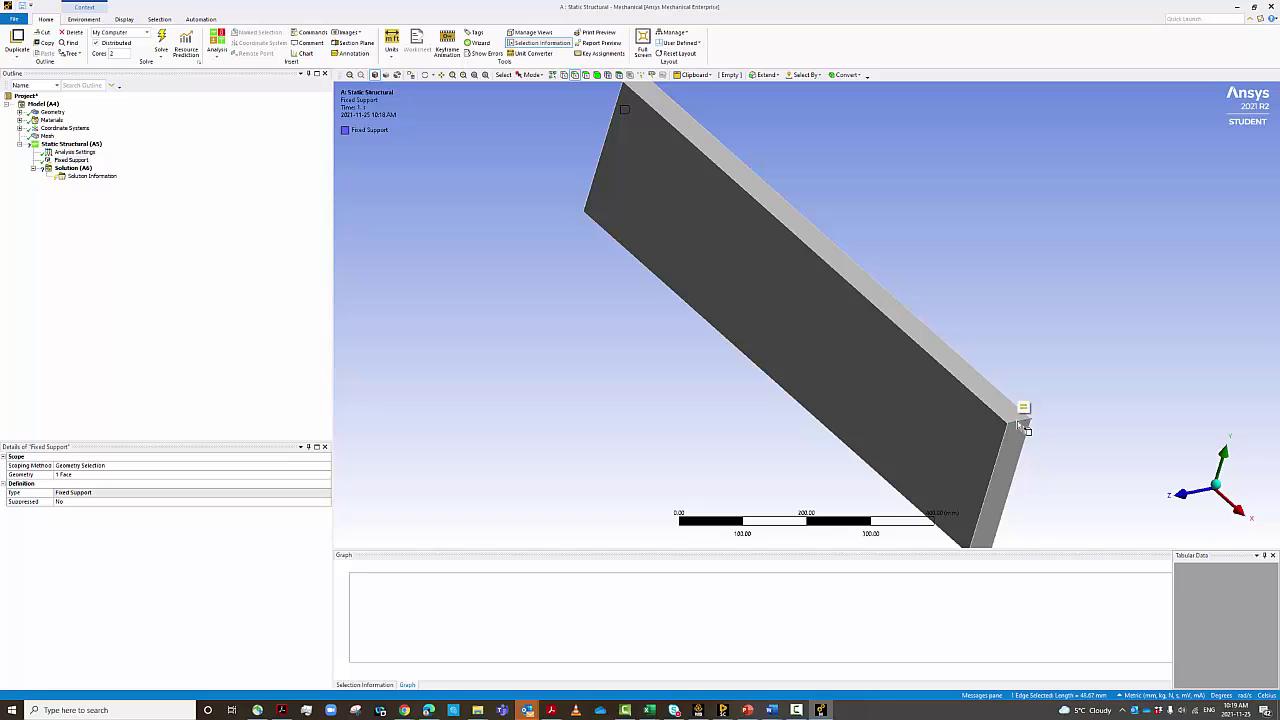
right_click(1020, 424)
mouse_move(1040, 428)
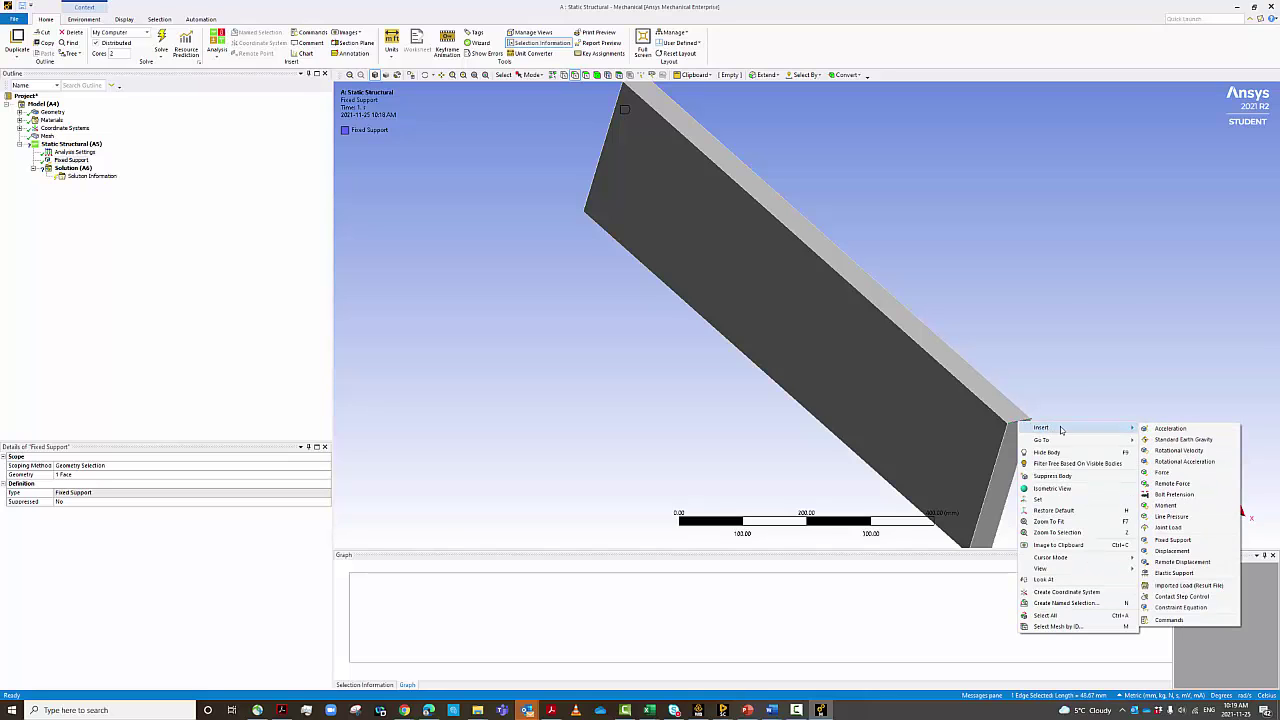
left_click(1185, 474)
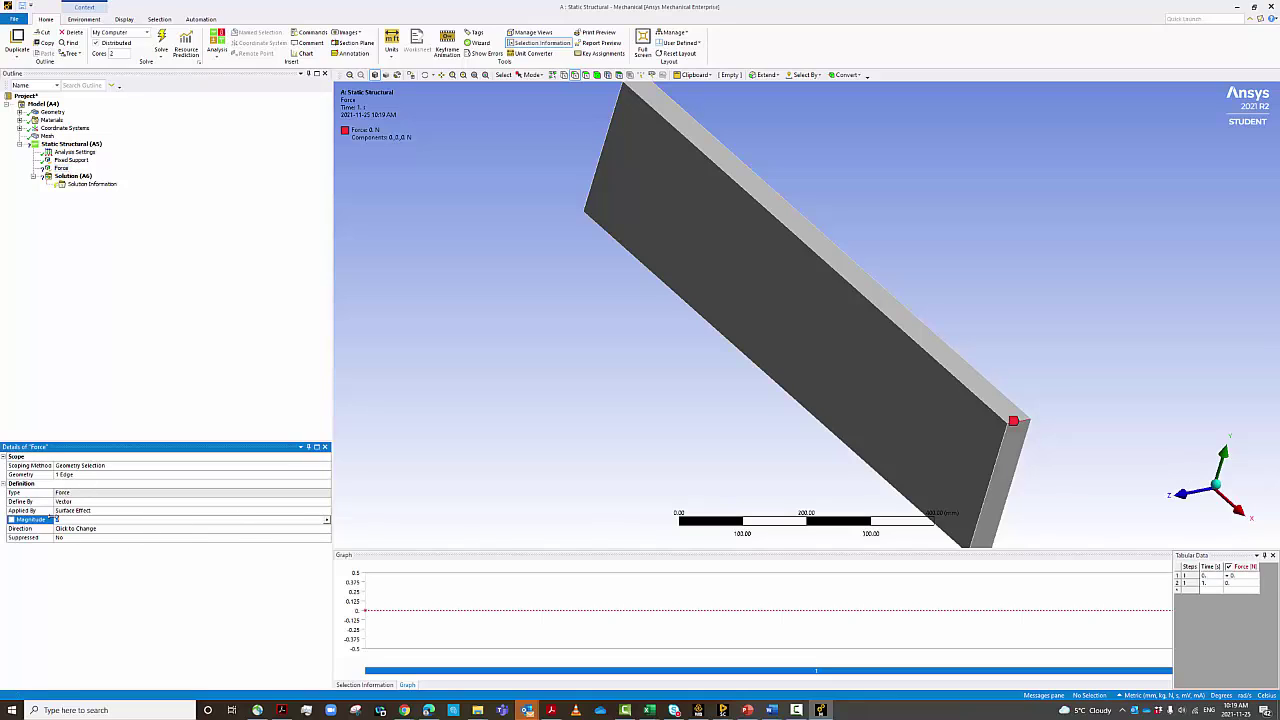
Step: Define the force by components and set its Y component to -2000 N
left_click(79, 502)
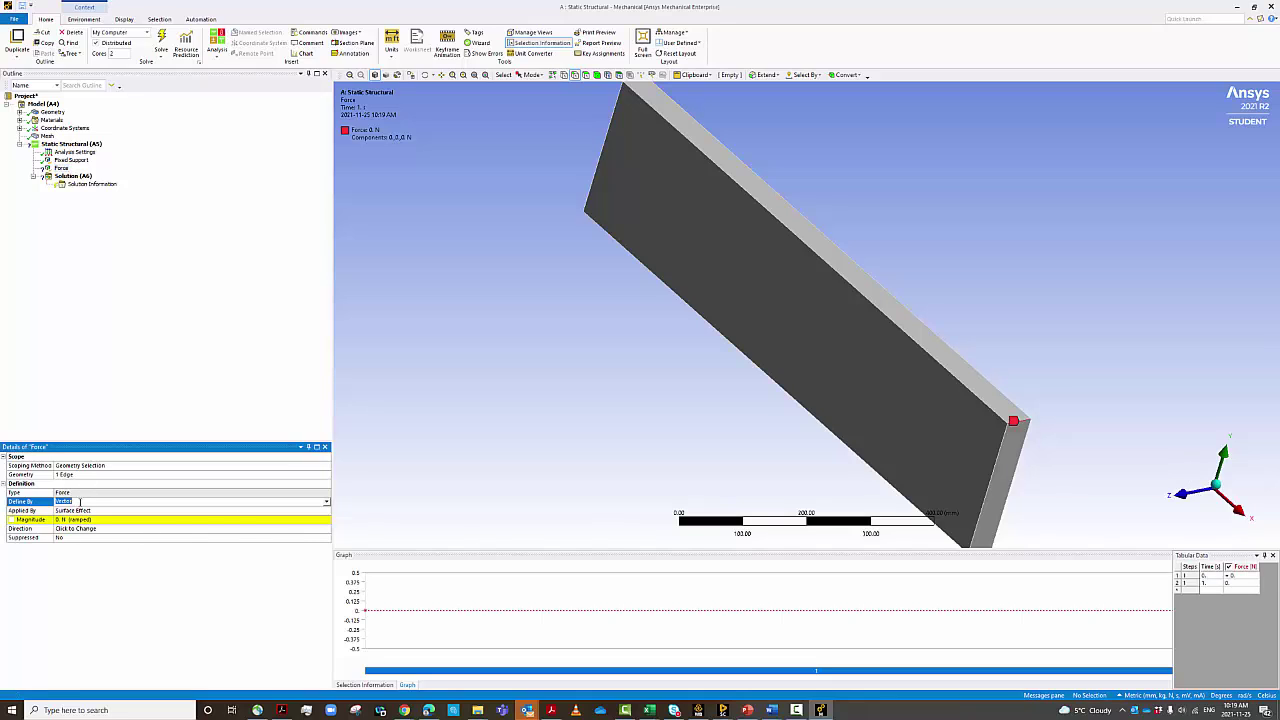
left_click(326, 503)
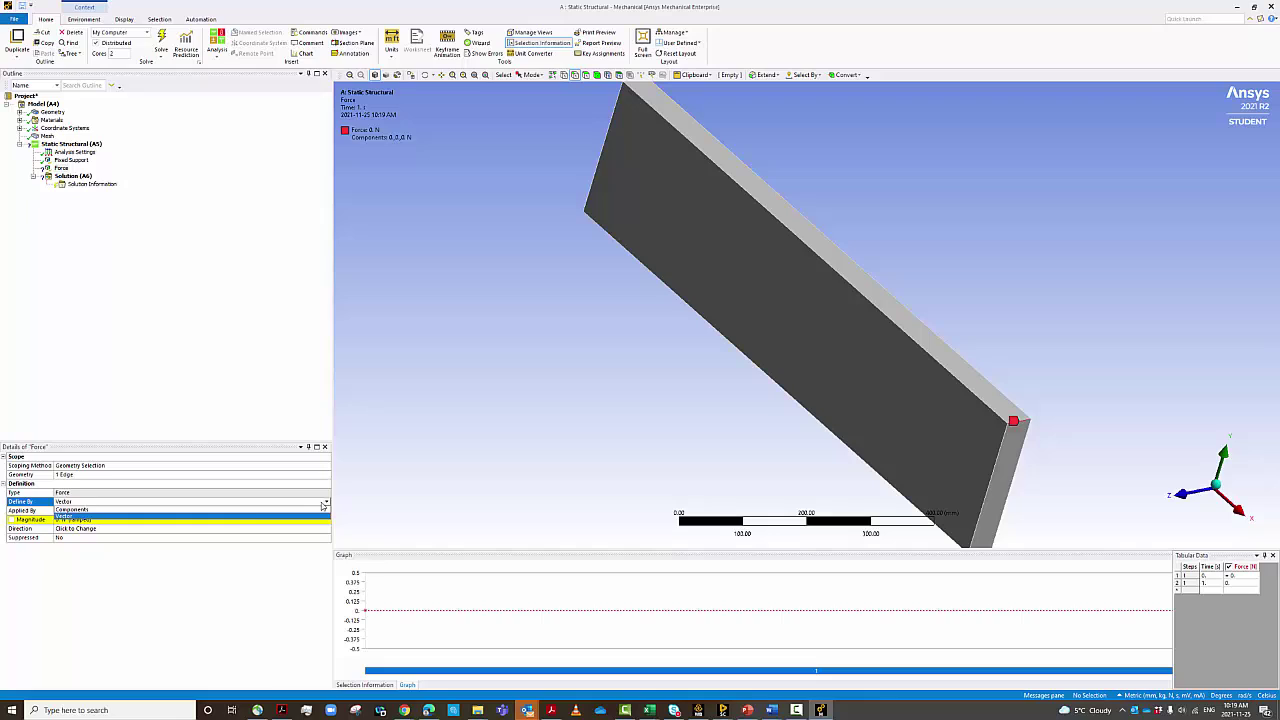
left_click(160, 511)
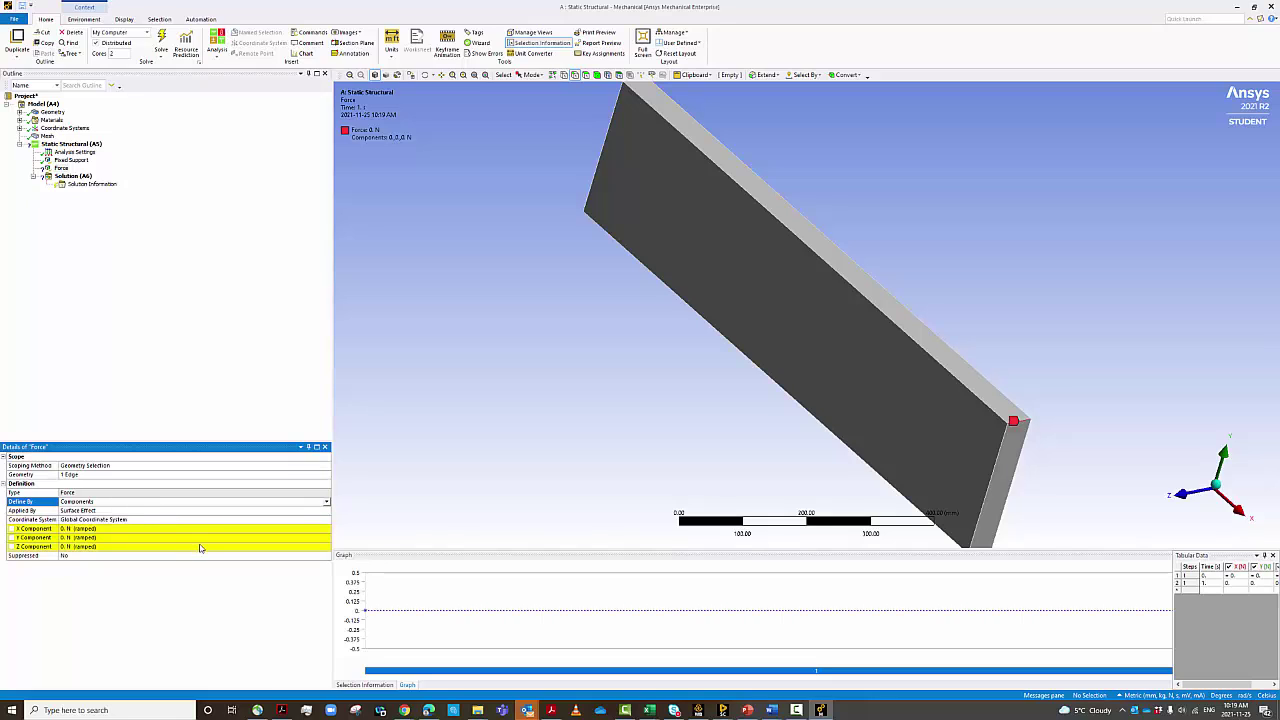
left_click(80, 538)
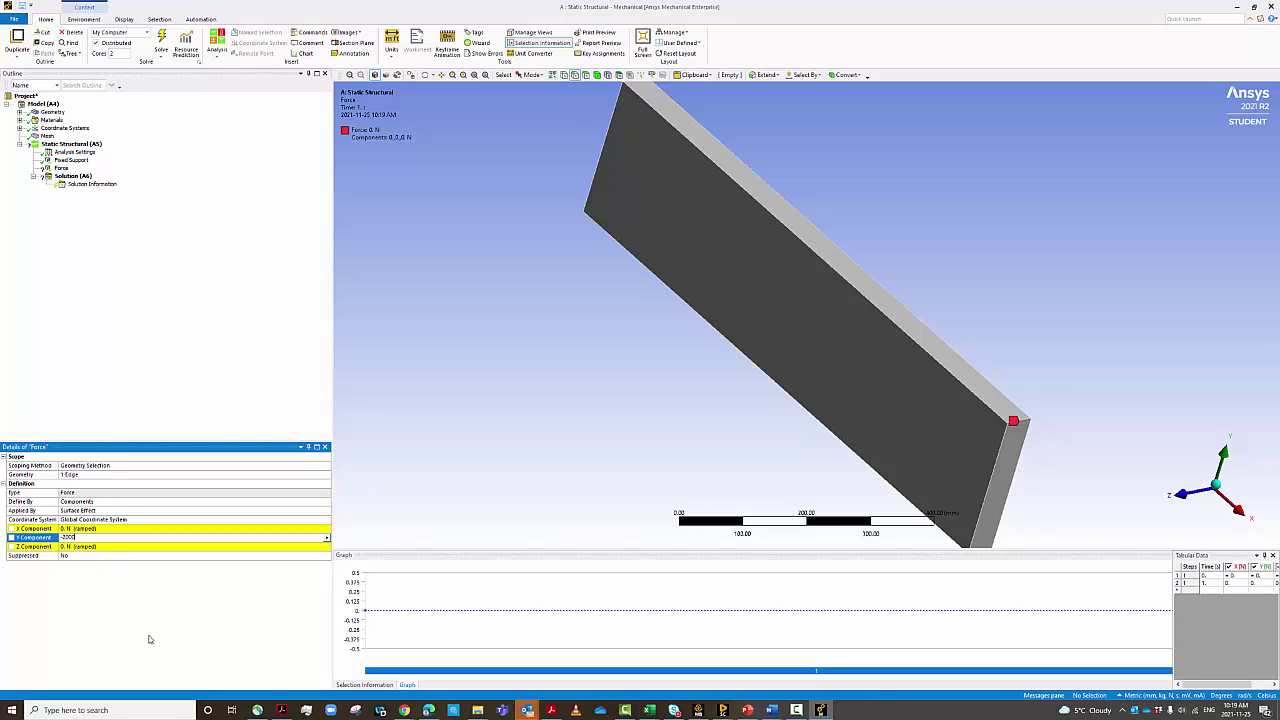
key("Return")
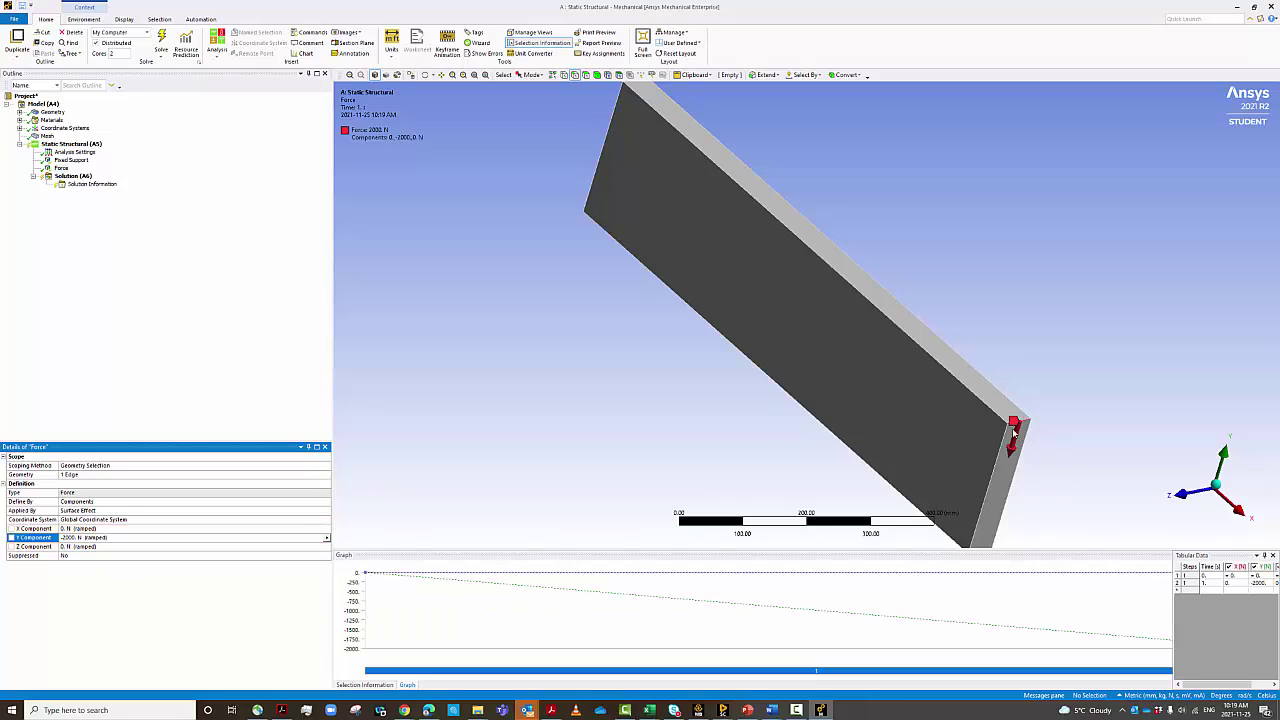
Step: Insert a Directional Deformation result under the solution and set its orientation to the Y axis
left_click(72, 177)
right_click(72, 177)
mouse_move(100, 180)
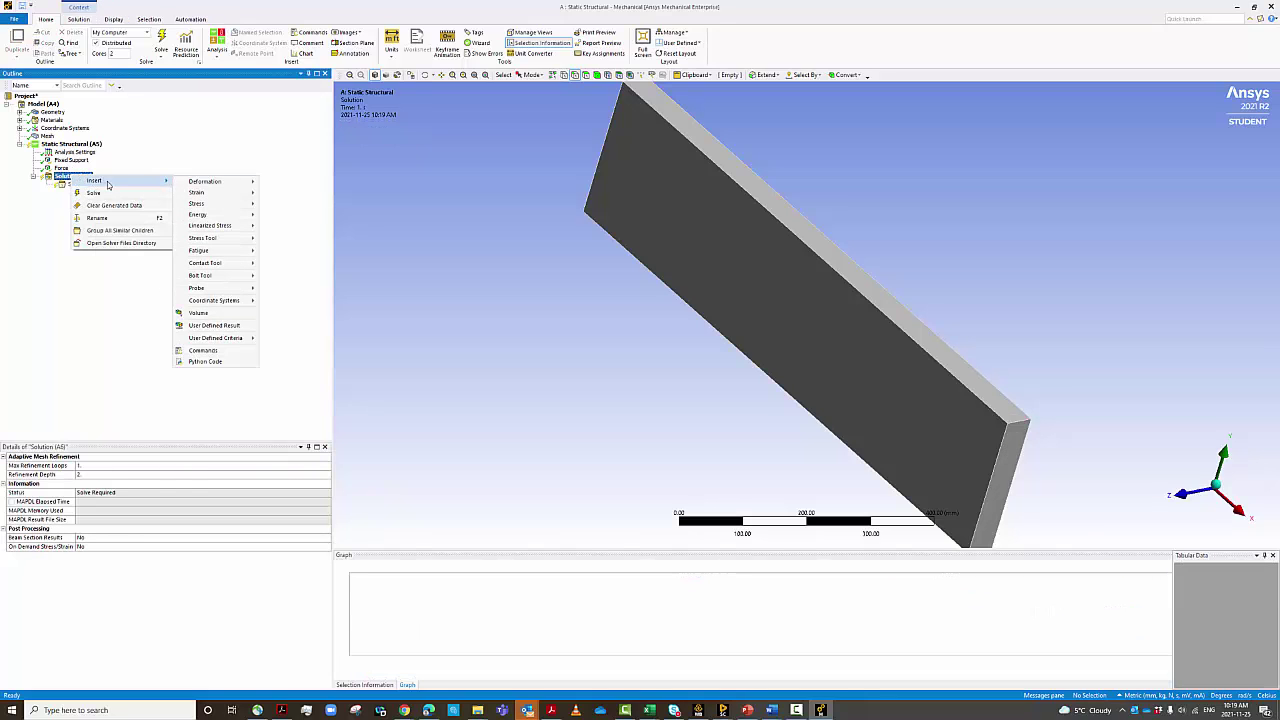
mouse_move(252, 182)
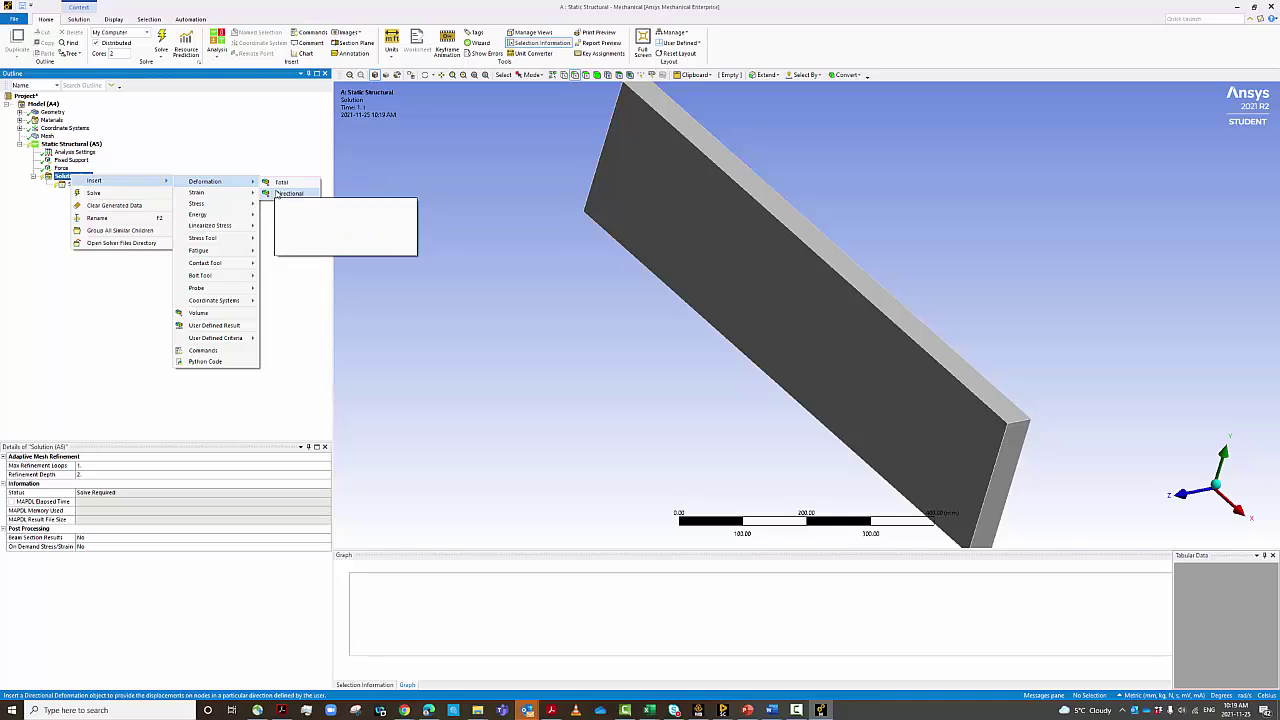
left_click(288, 193)
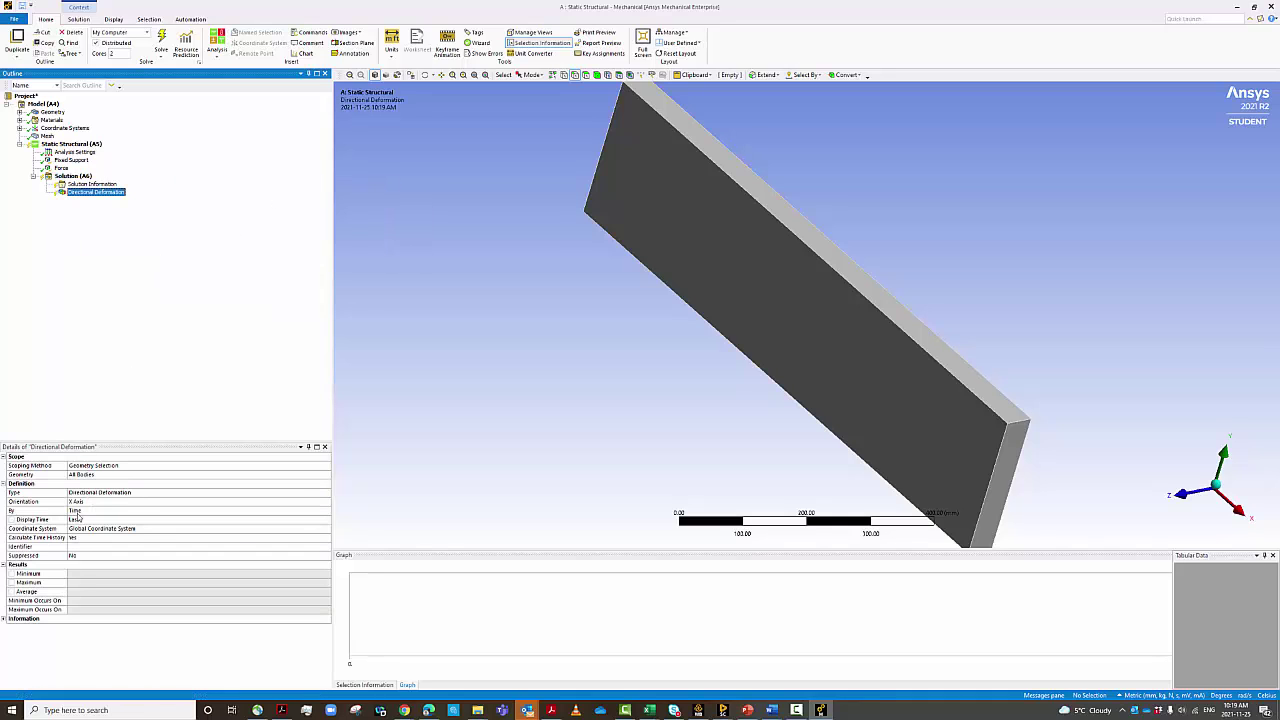
left_click(248, 503)
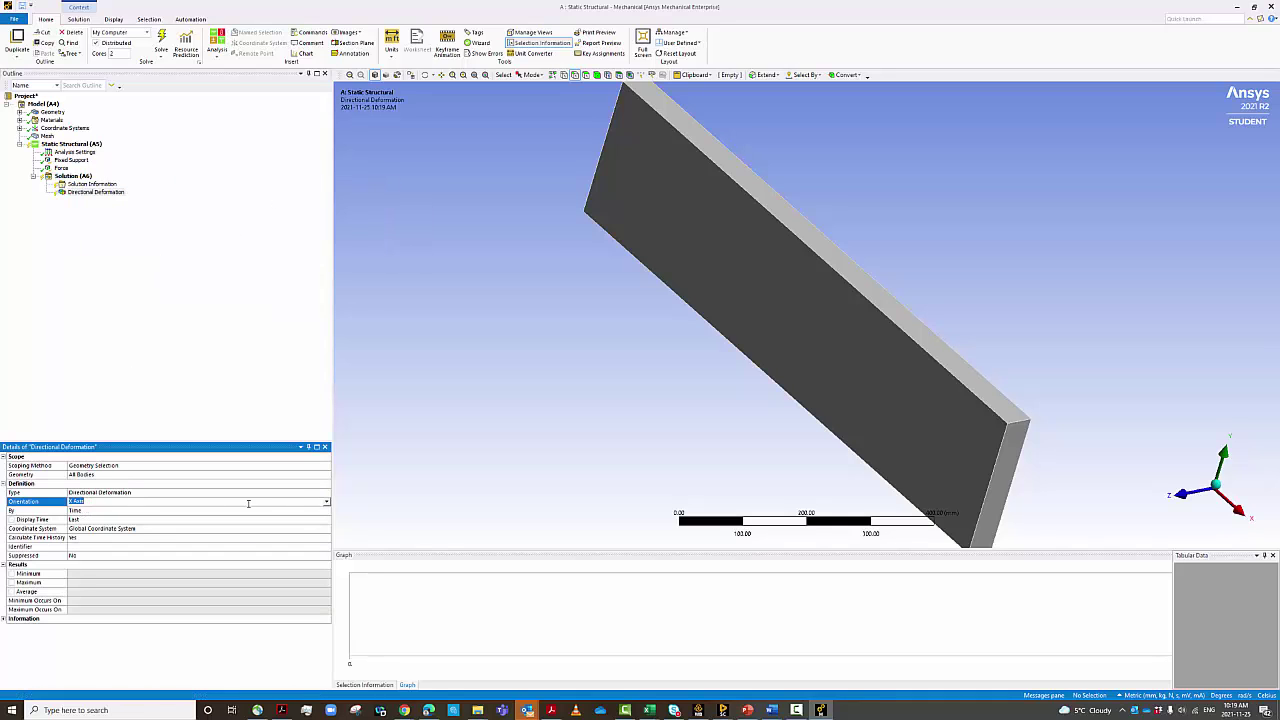
left_click(327, 502)
left_click(198, 519)
Step: Solve the static structural analysis of the beam
right_click(75, 177)
left_click(197, 320)
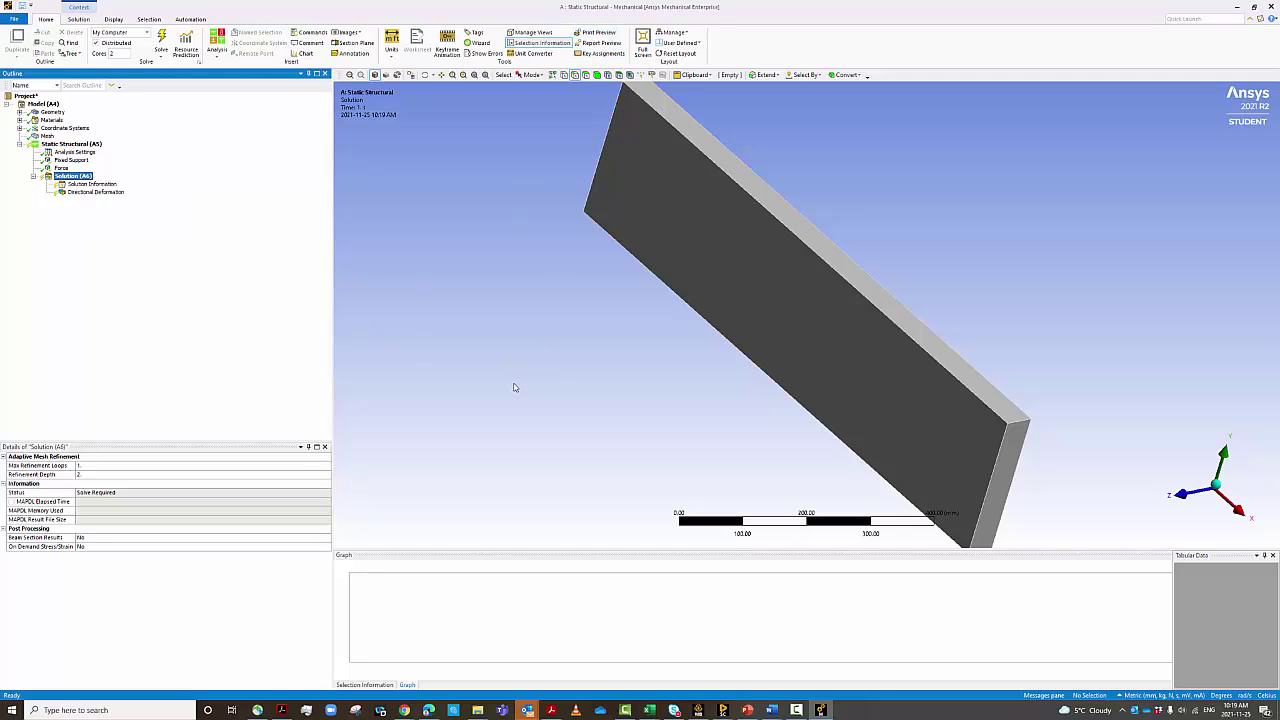
right_click(68, 177)
left_click(86, 177)
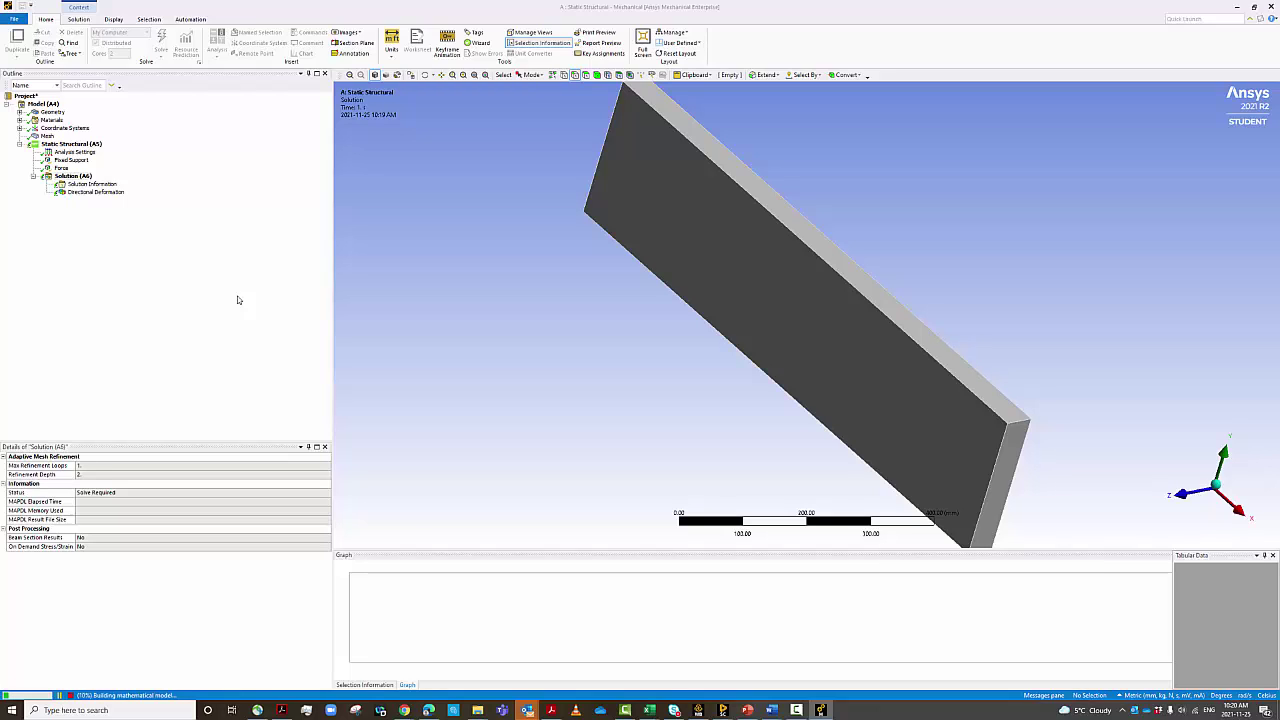
middle_click_drag(581, 296, 557, 267)
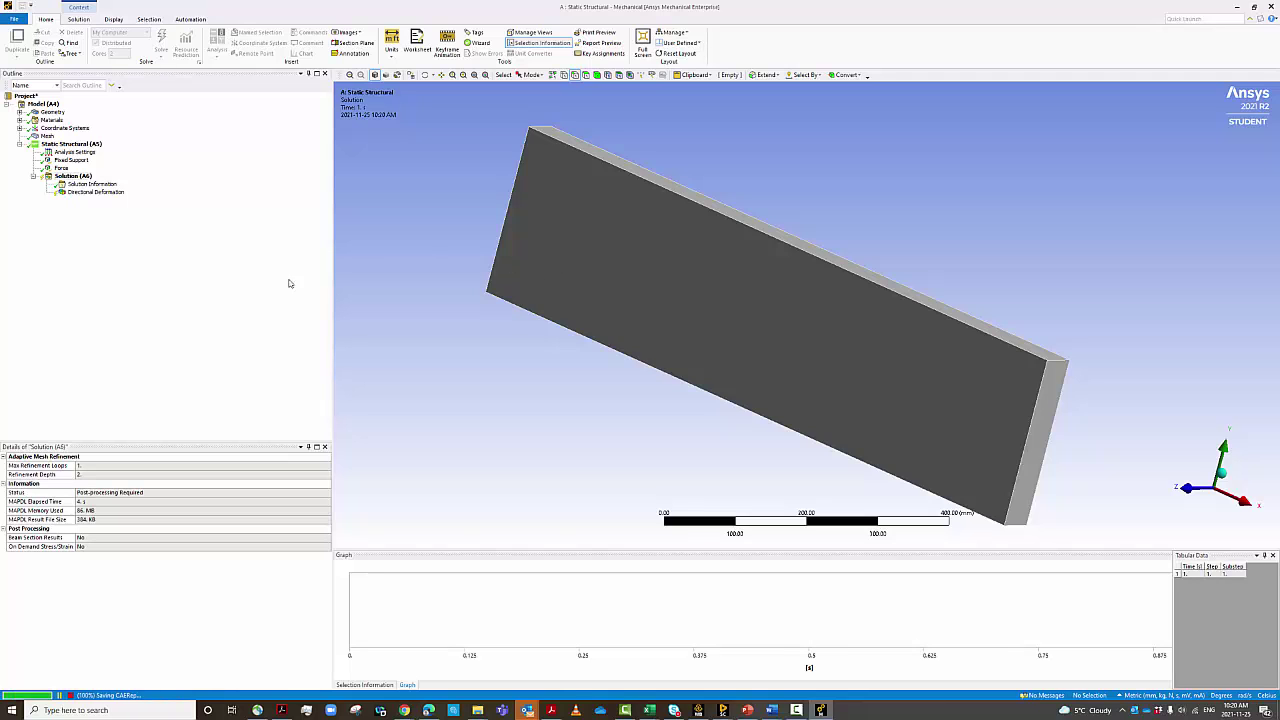
Step: Display the directional deformation result and examine its contour from the beam's fixed end to its loaded end
left_click(88, 191)
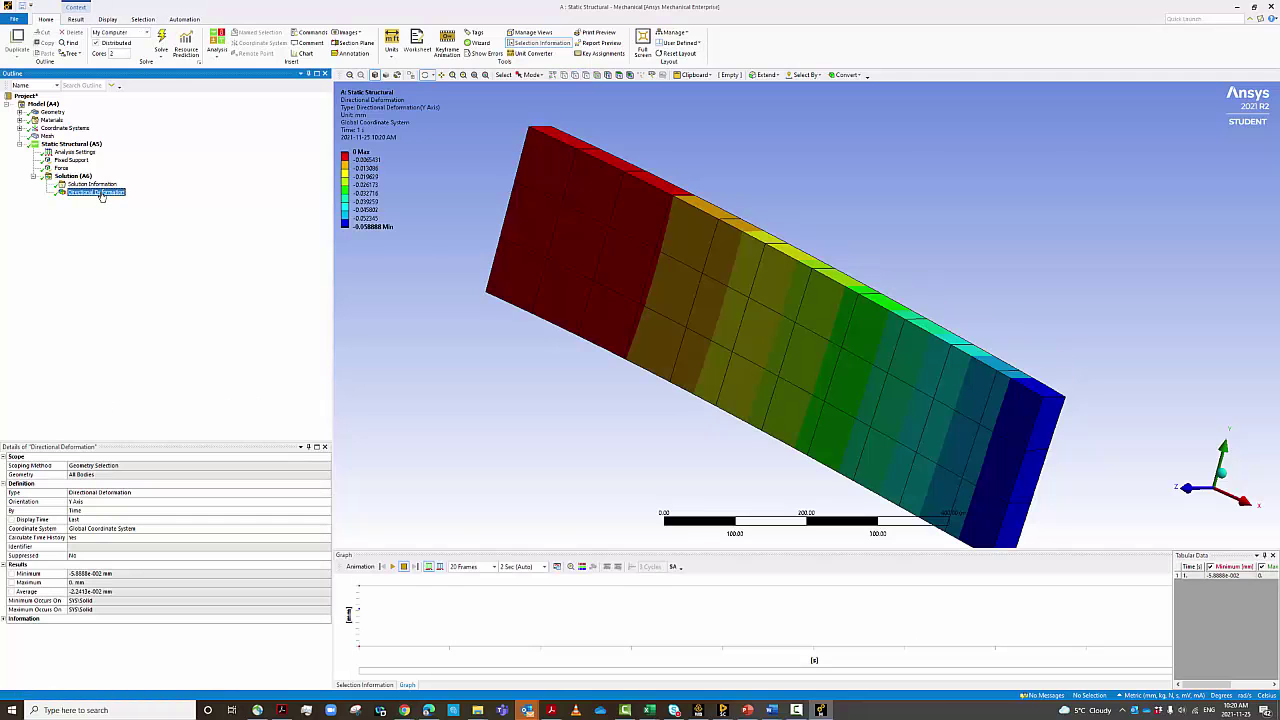
mouse_move(586, 246)
middle_mouse_down()
mouse_move(569, 246)
mouse_move(628, 281)
mouse_move(566, 260)
middle_mouse_up()
middle_click_drag(555, 171, 600, 126)
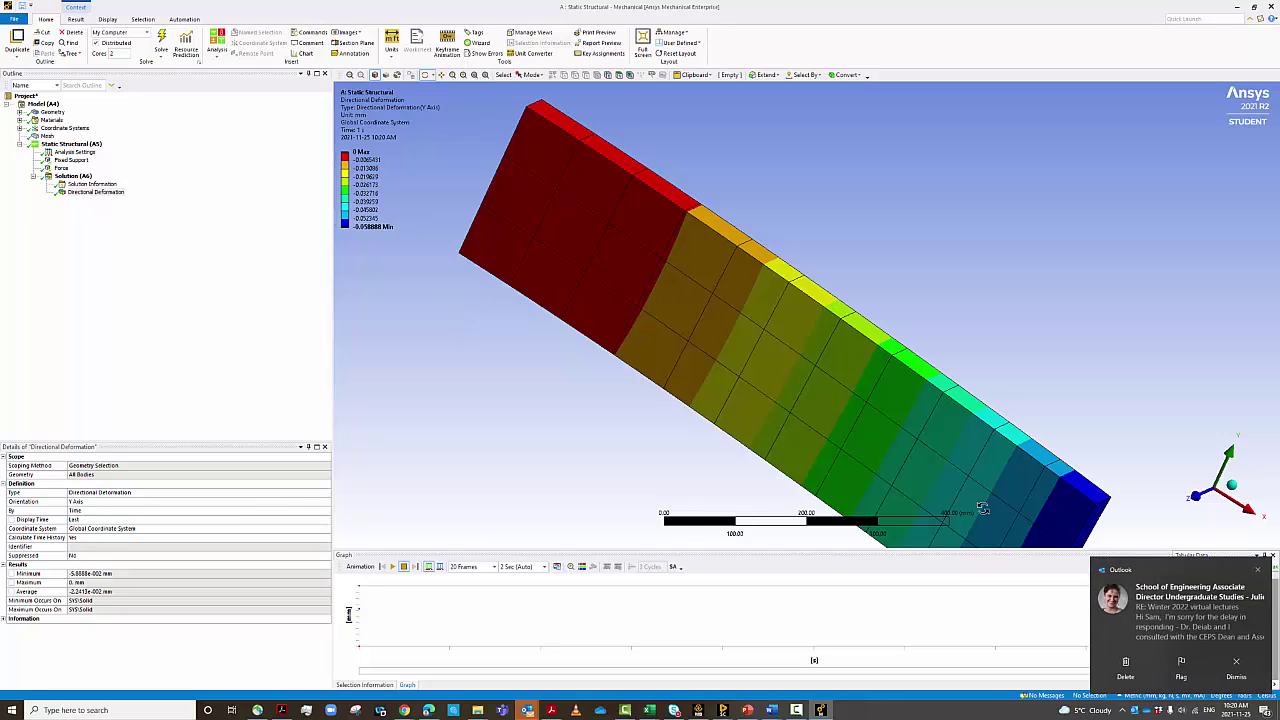
left_click(1236, 665)
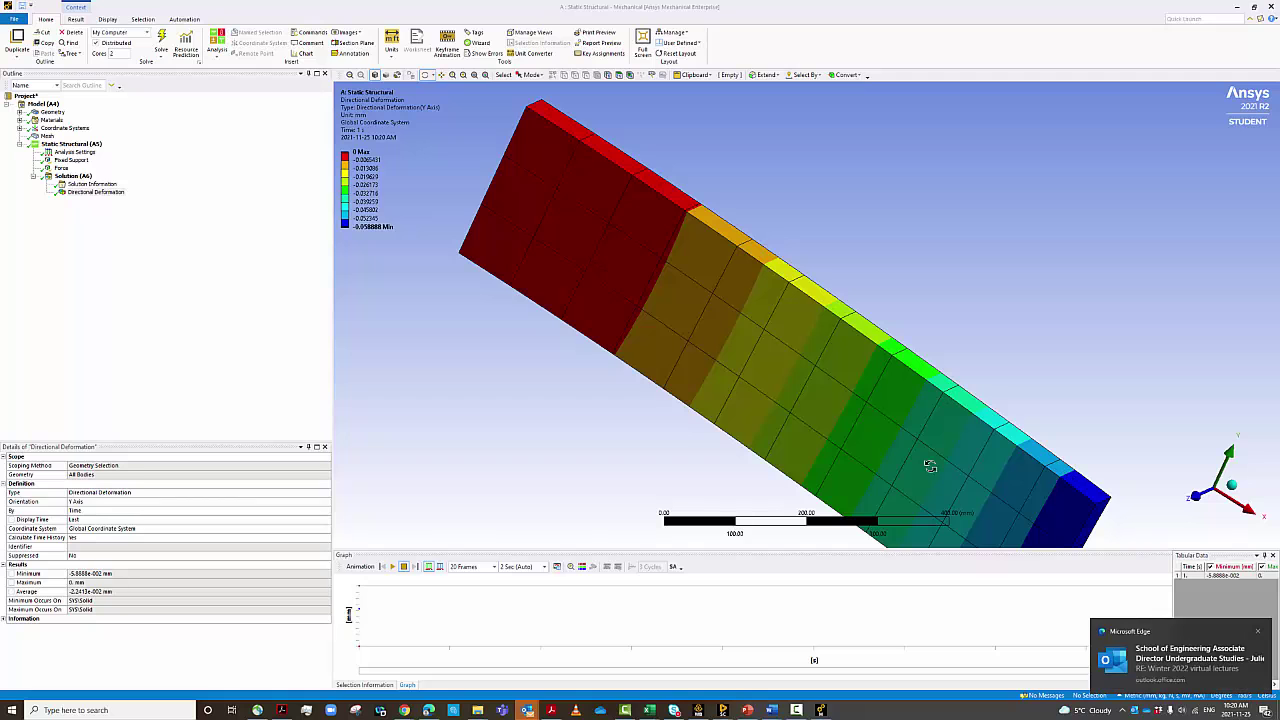
left_click(1258, 631)
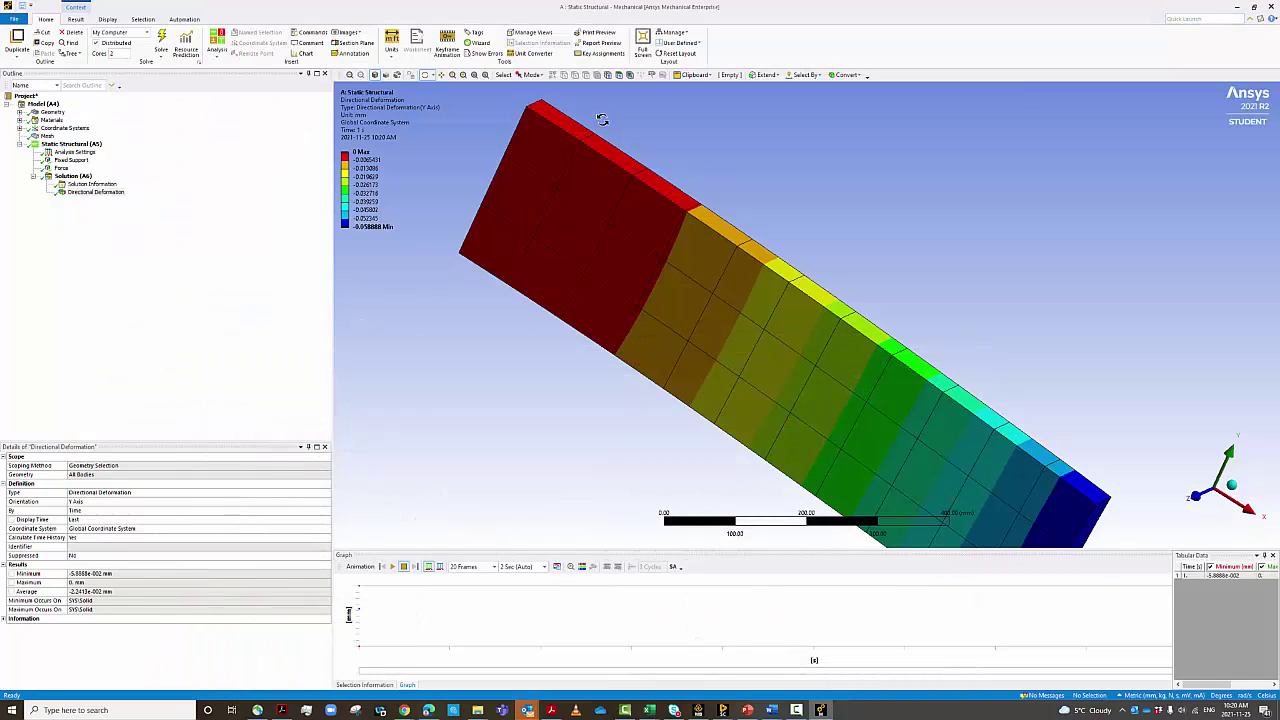
mouse_move(520, 120)
left_mouse_down()
mouse_move(502, 118)
mouse_move(534, 100)
mouse_move(523, 100)
left_mouse_up()
left_click_drag(534, 184, 563, 204)
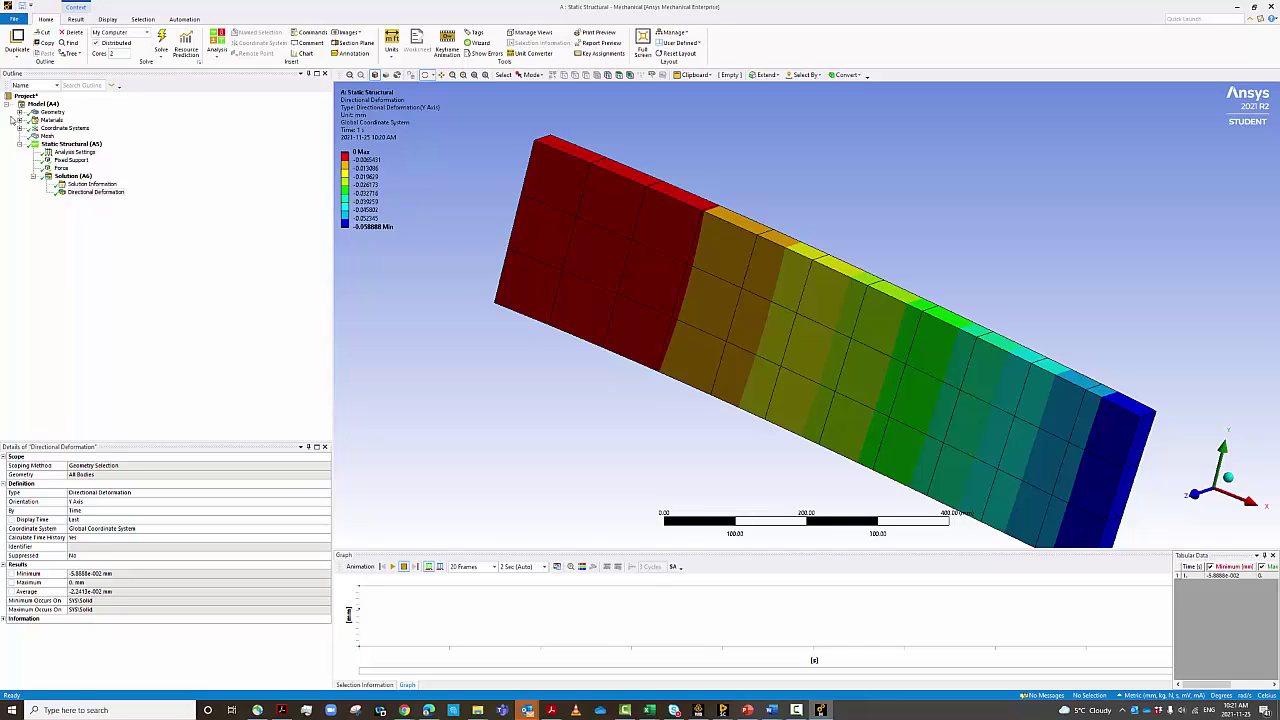
Step: Set the mesh element size to 50 mm and update the mesh
left_click(46, 136)
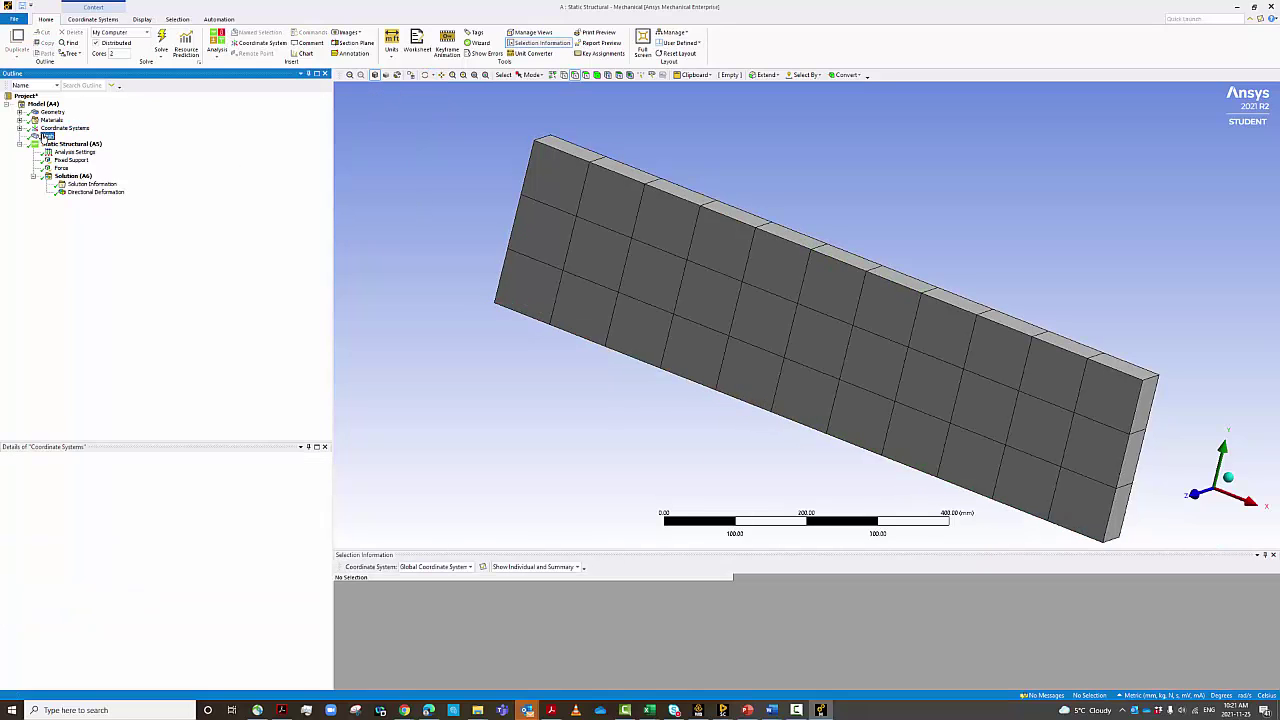
left_click(92, 502)
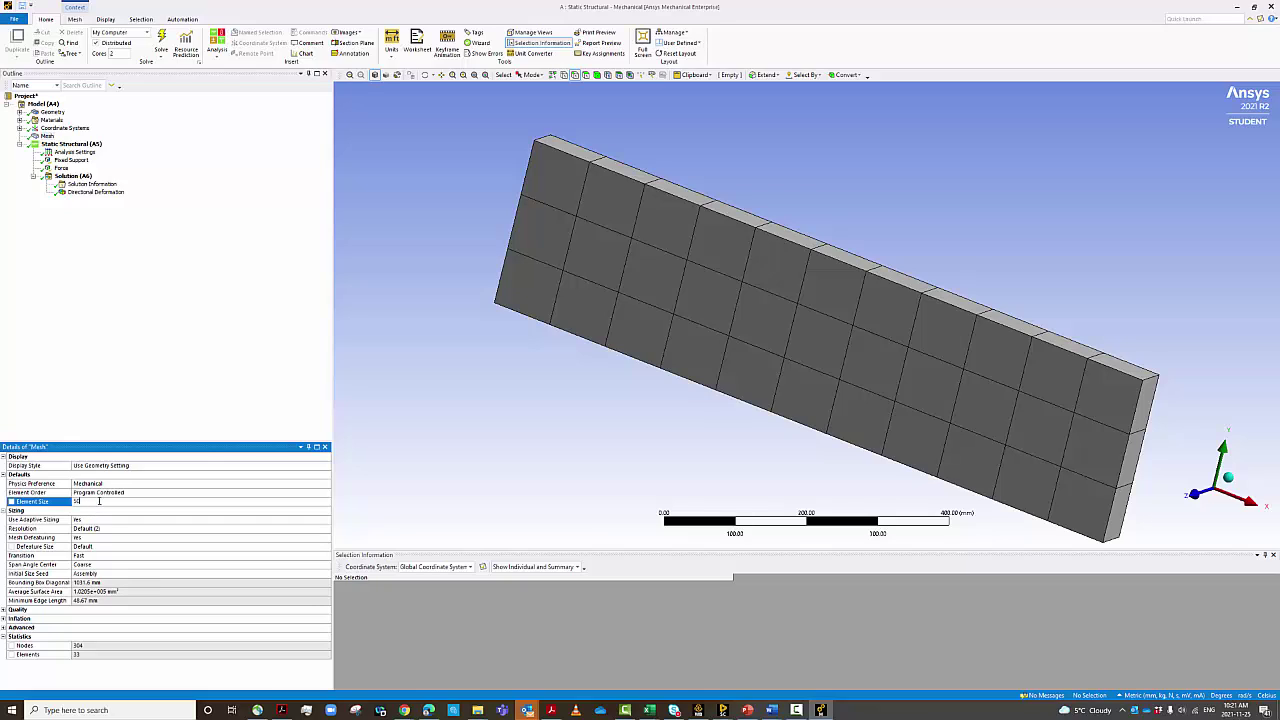
left_click(140, 413)
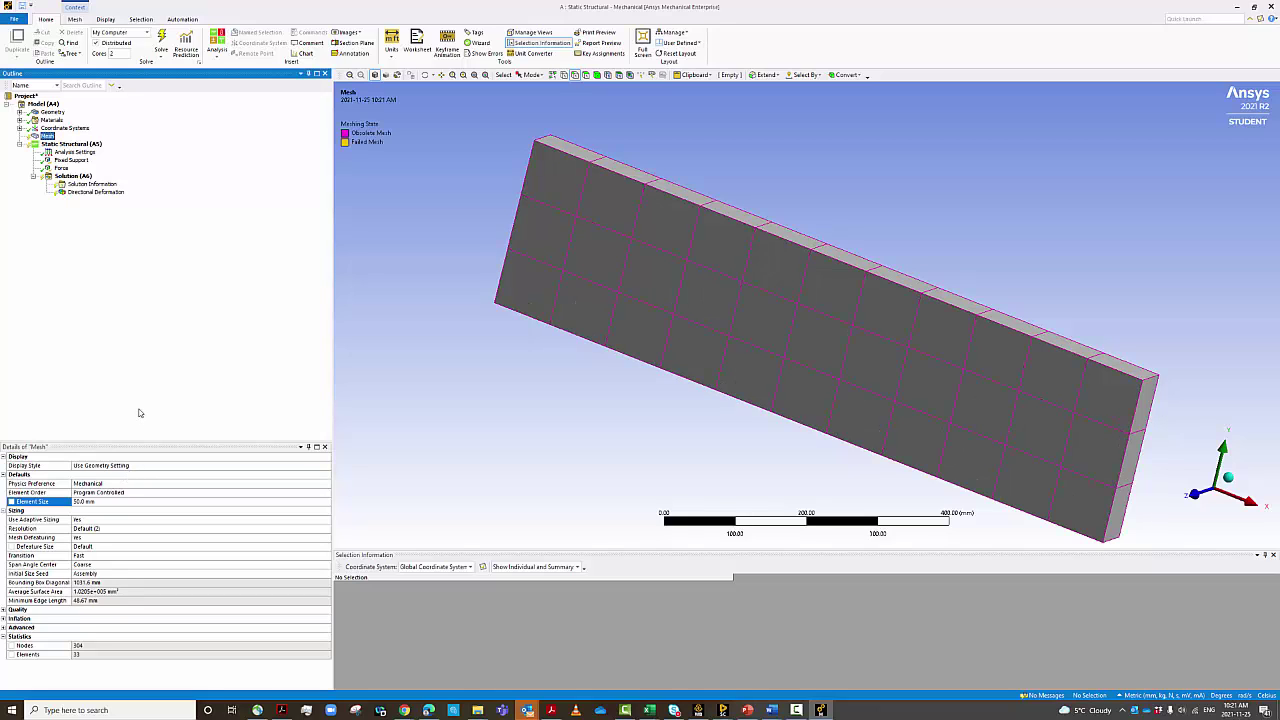
right_click(39, 137)
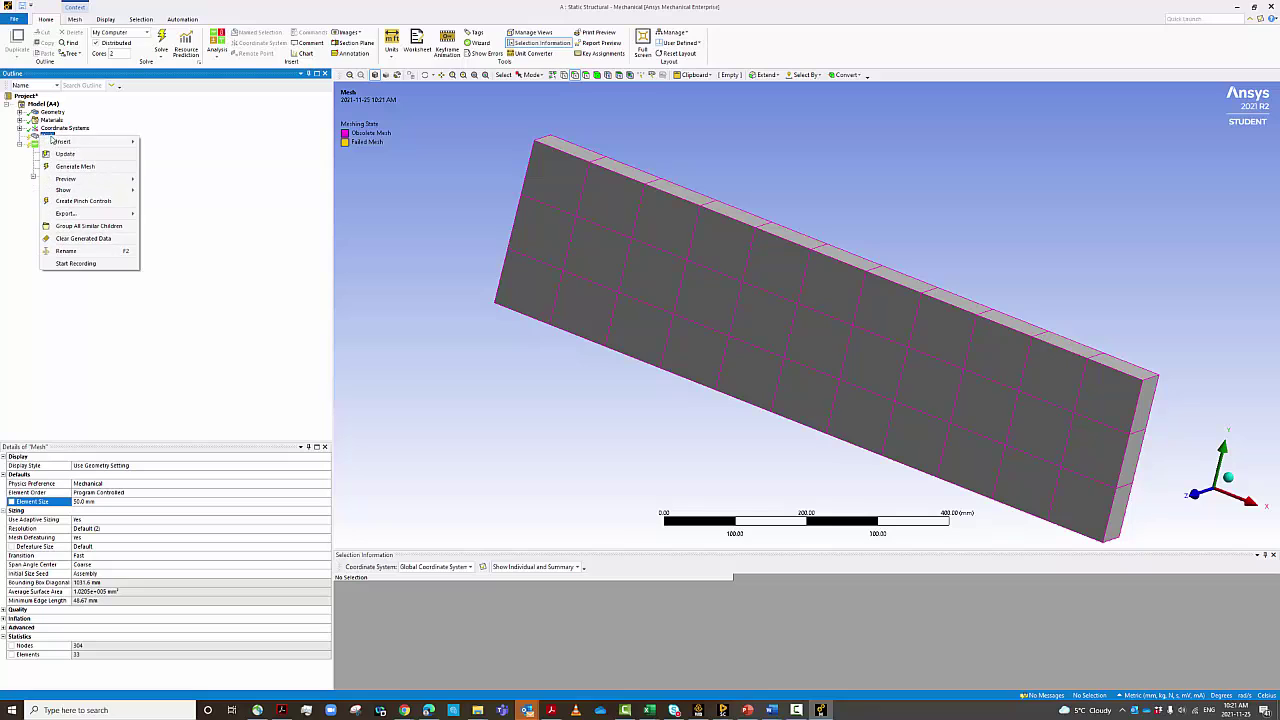
left_click(73, 155)
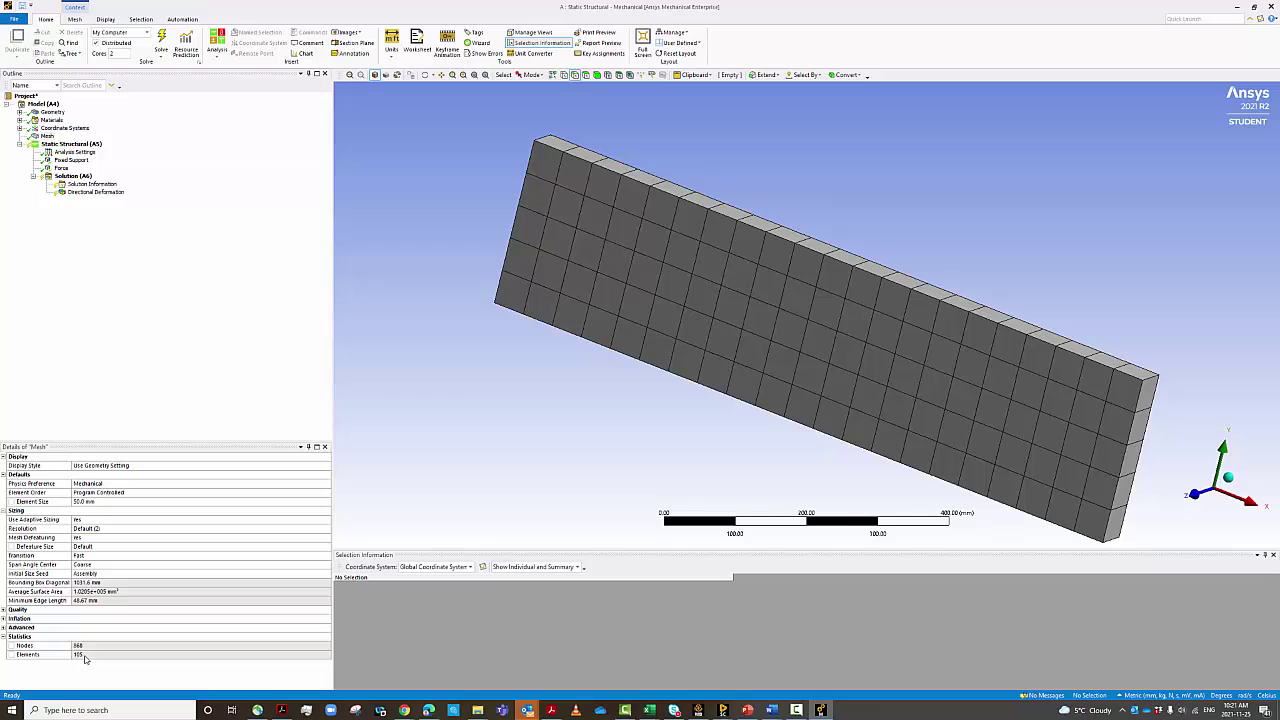
Step: Solve the analysis again with the 50 mm mesh and display the directional deformation
right_click(68, 177)
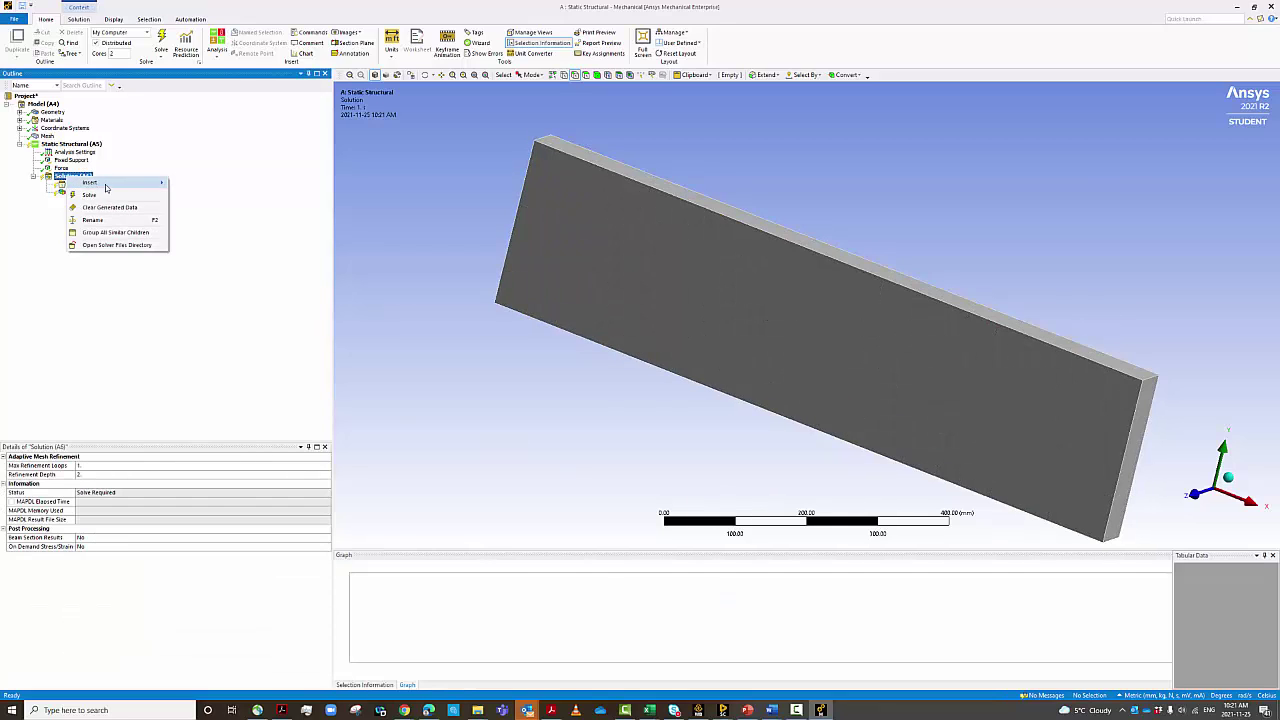
left_click(240, 321)
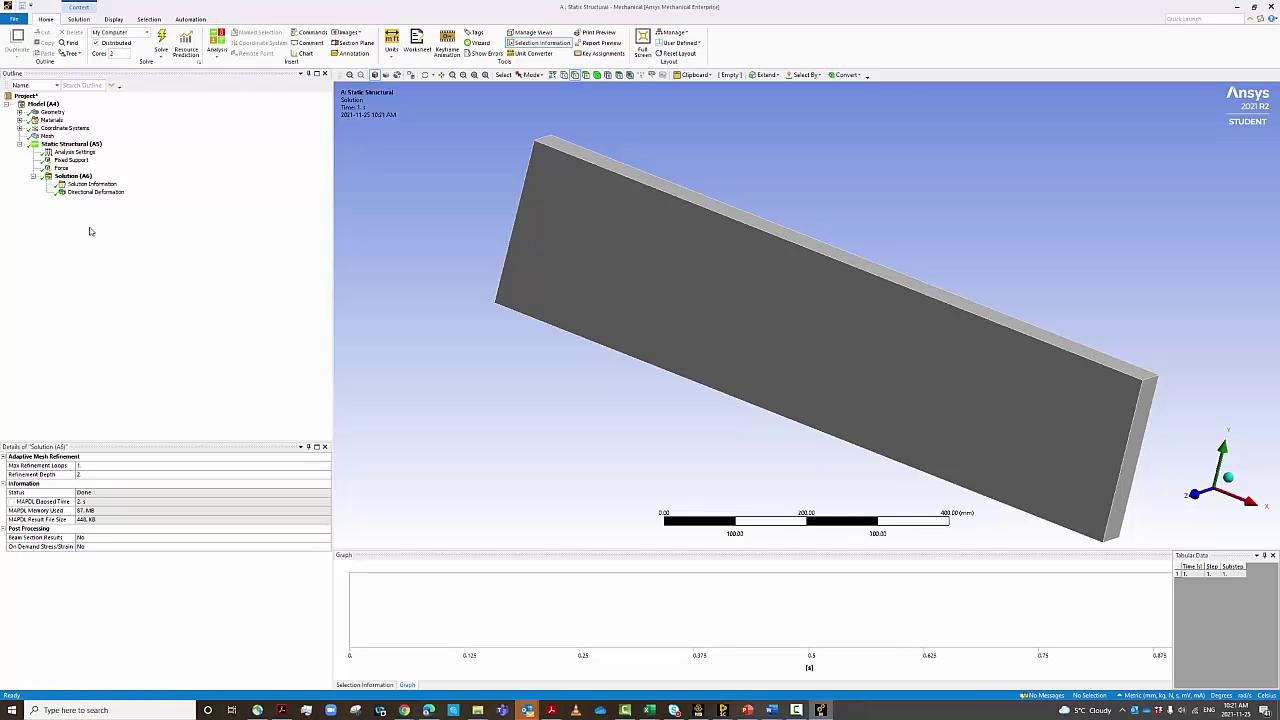
left_click(95, 191)
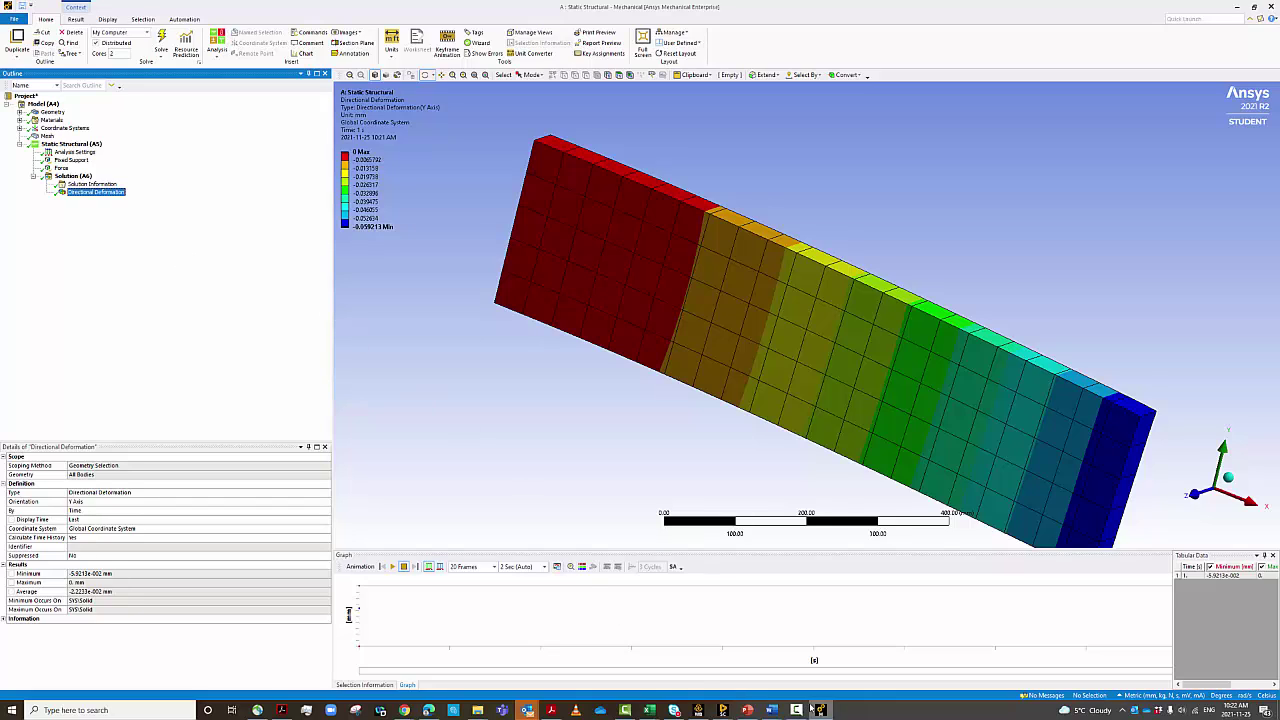
left_click(625, 710)
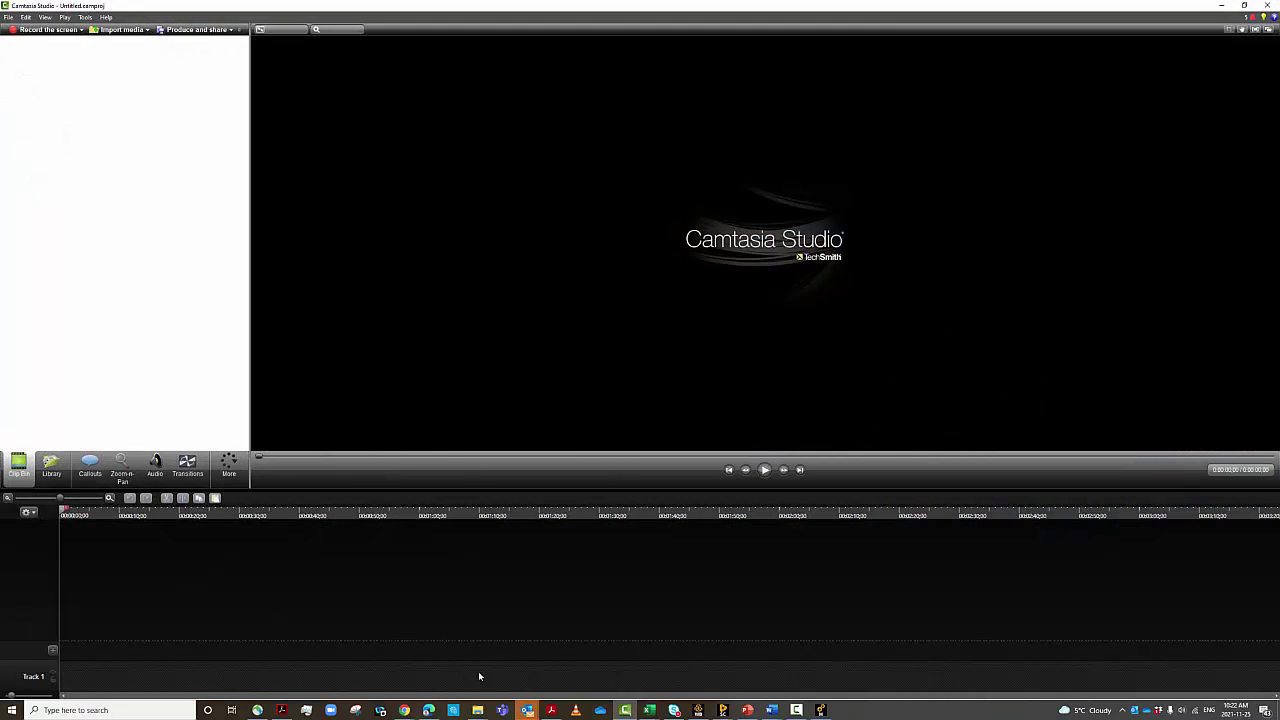
left_click(624, 710)
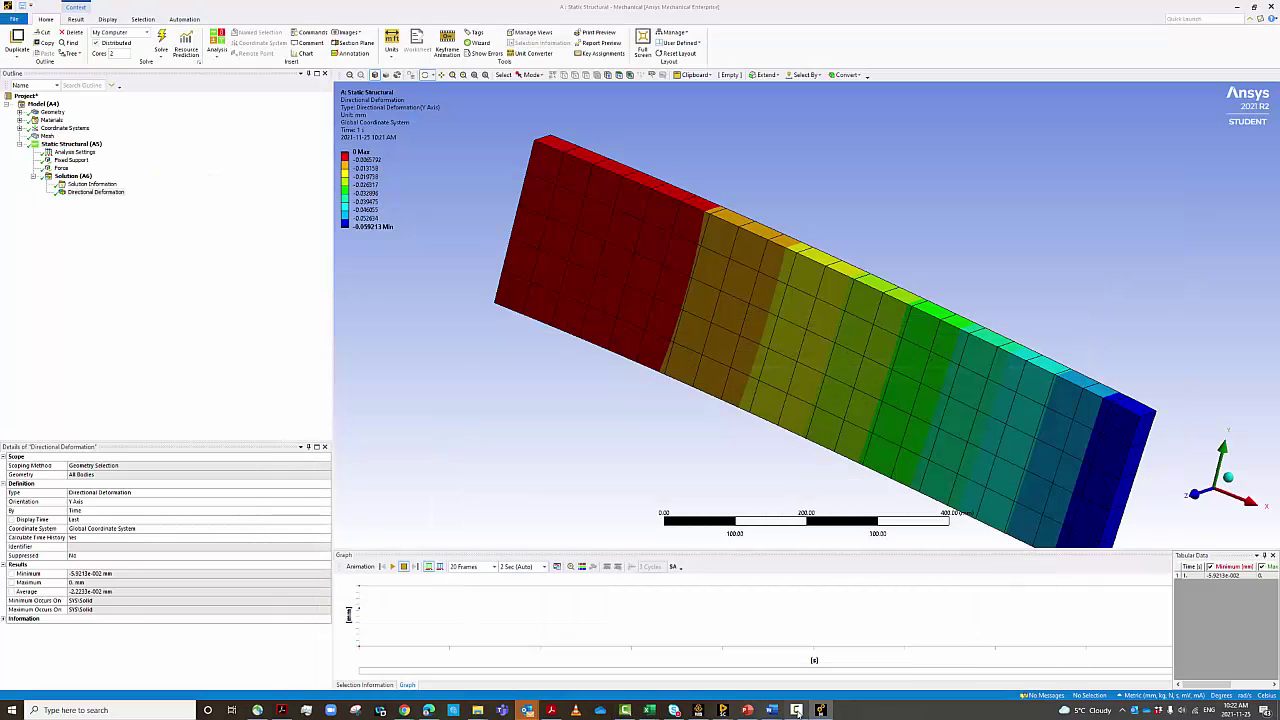
left_click(1232, 668)
left_click(797, 711)
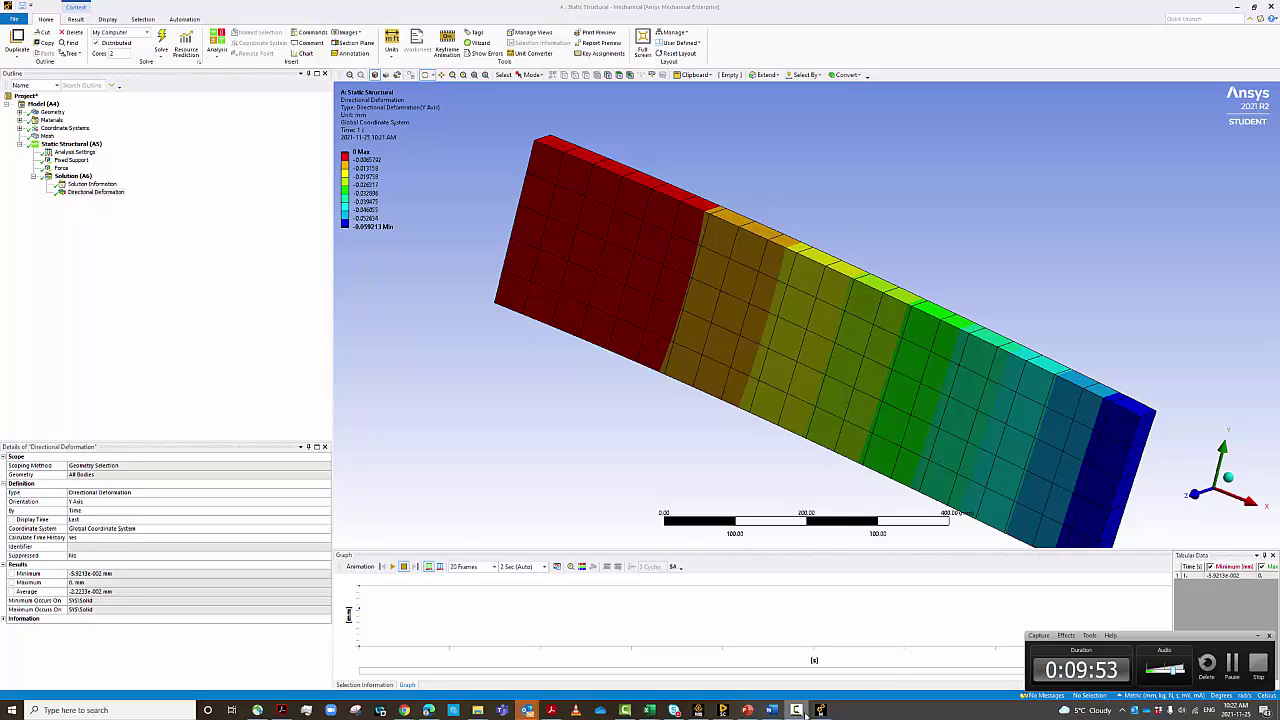
left_click(1232, 668)
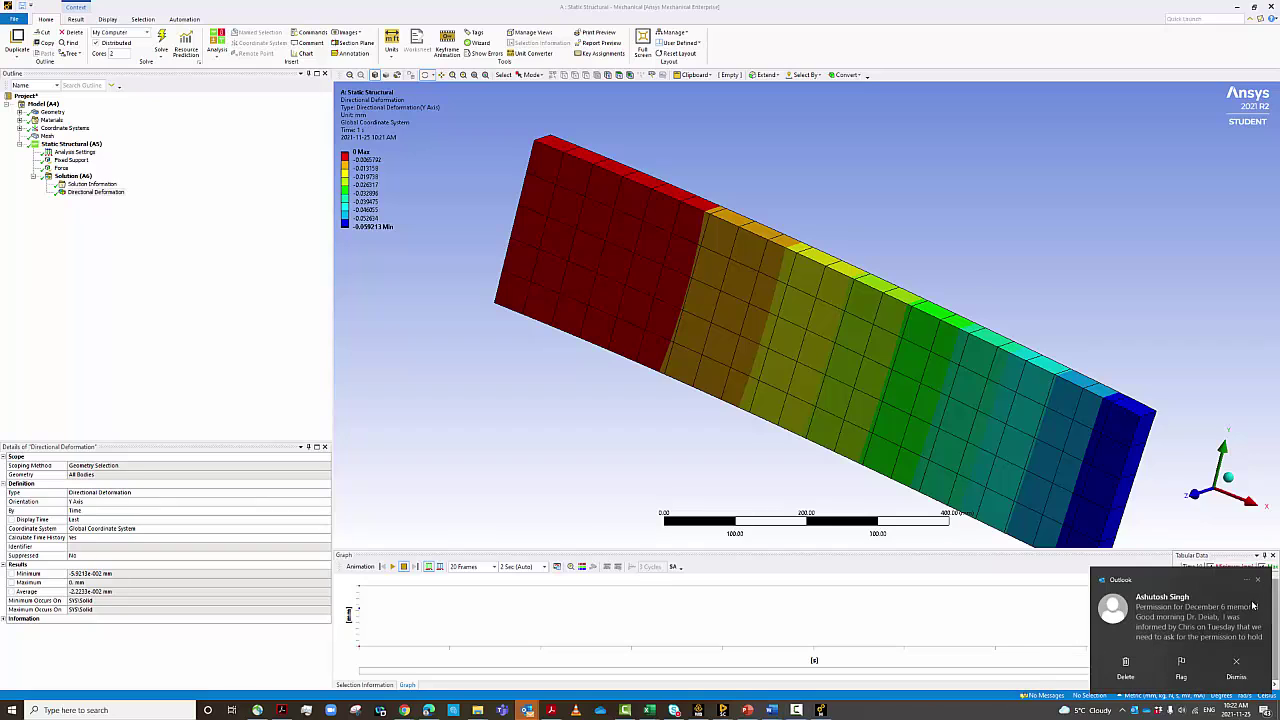
left_click(1230, 672)
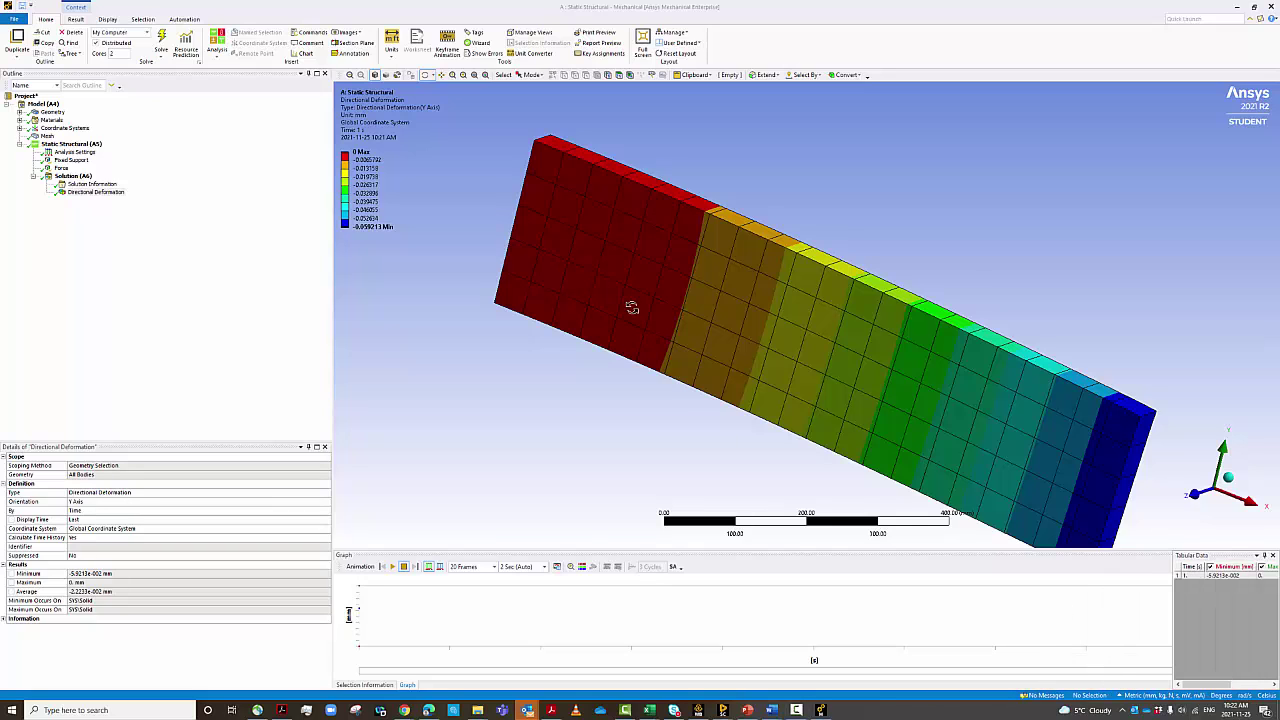
Step: Refine the mesh to an element size of 10 mm, update it and check its node and element statistics
left_click_drag(649, 286, 600, 309)
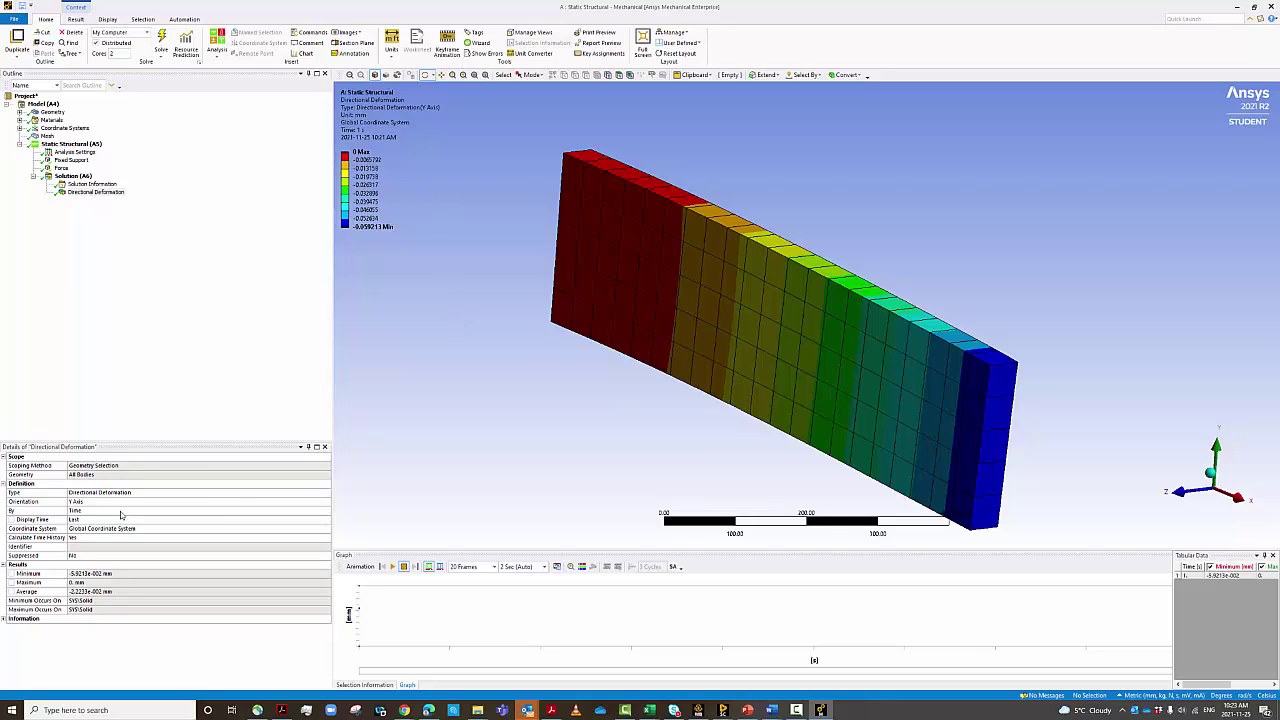
left_click(46, 136)
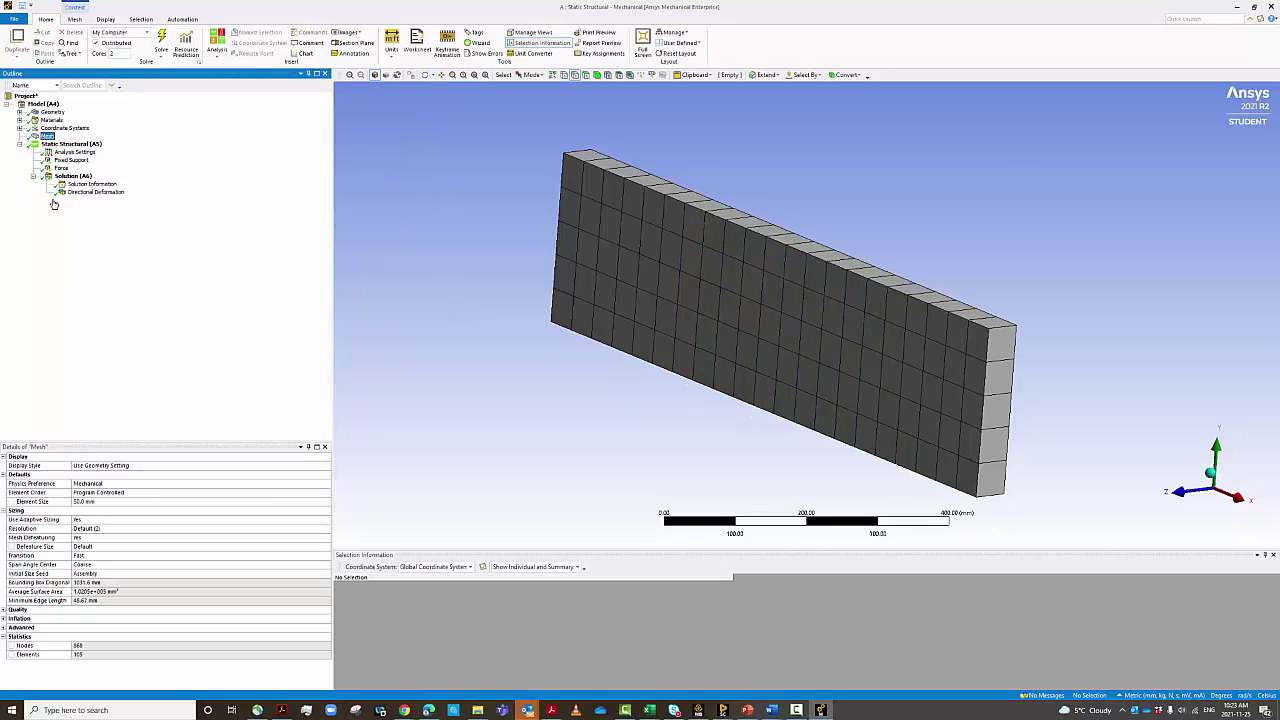
left_click(80, 502)
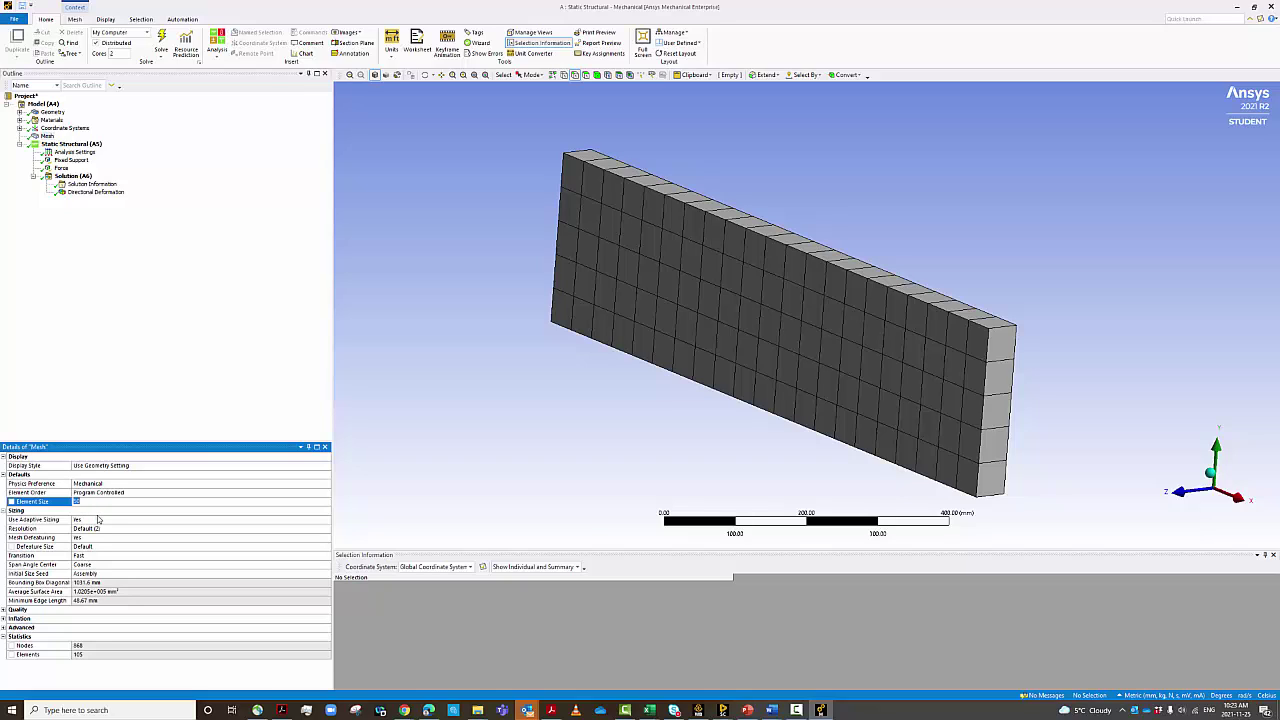
type("10")
left_click(155, 300)
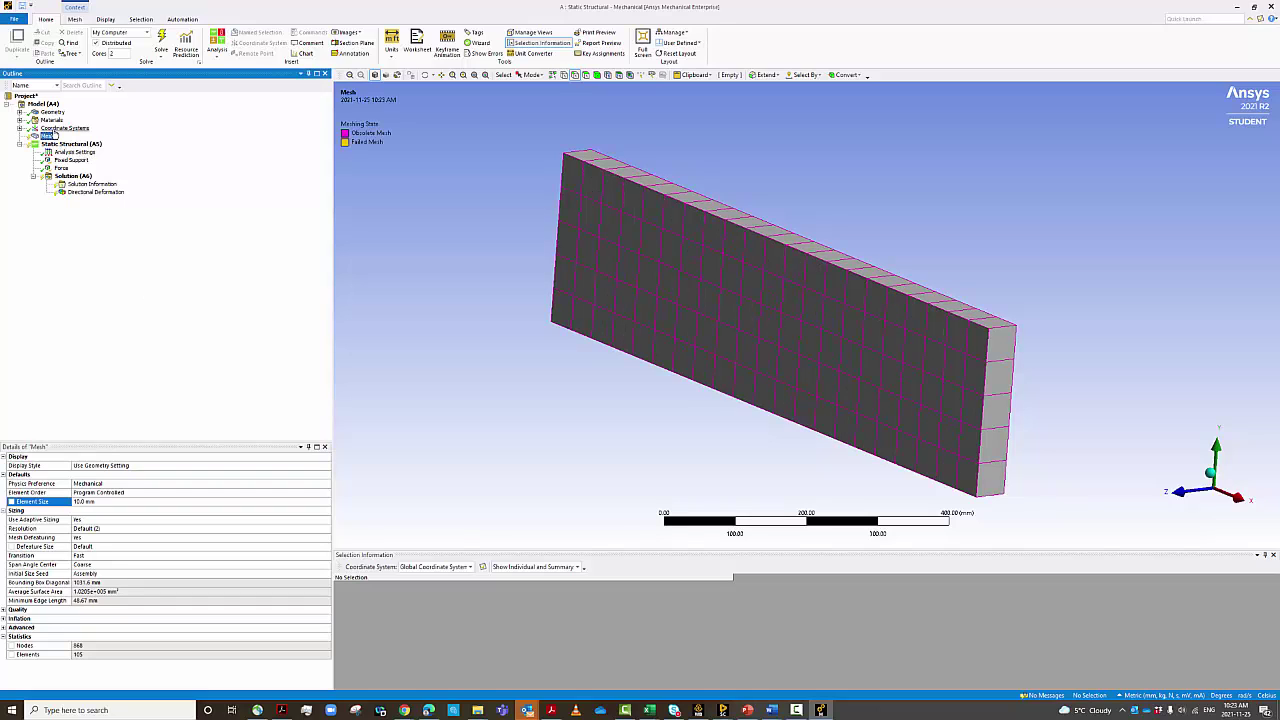
right_click(47, 137)
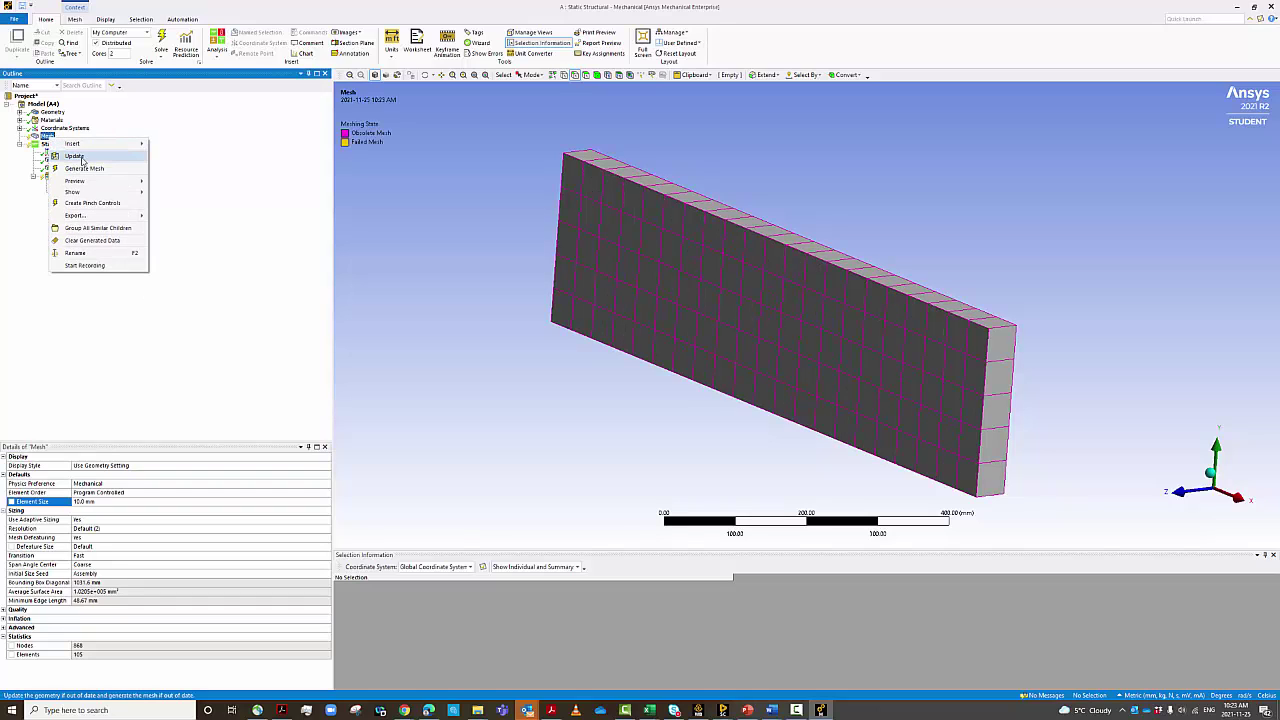
left_click(75, 156)
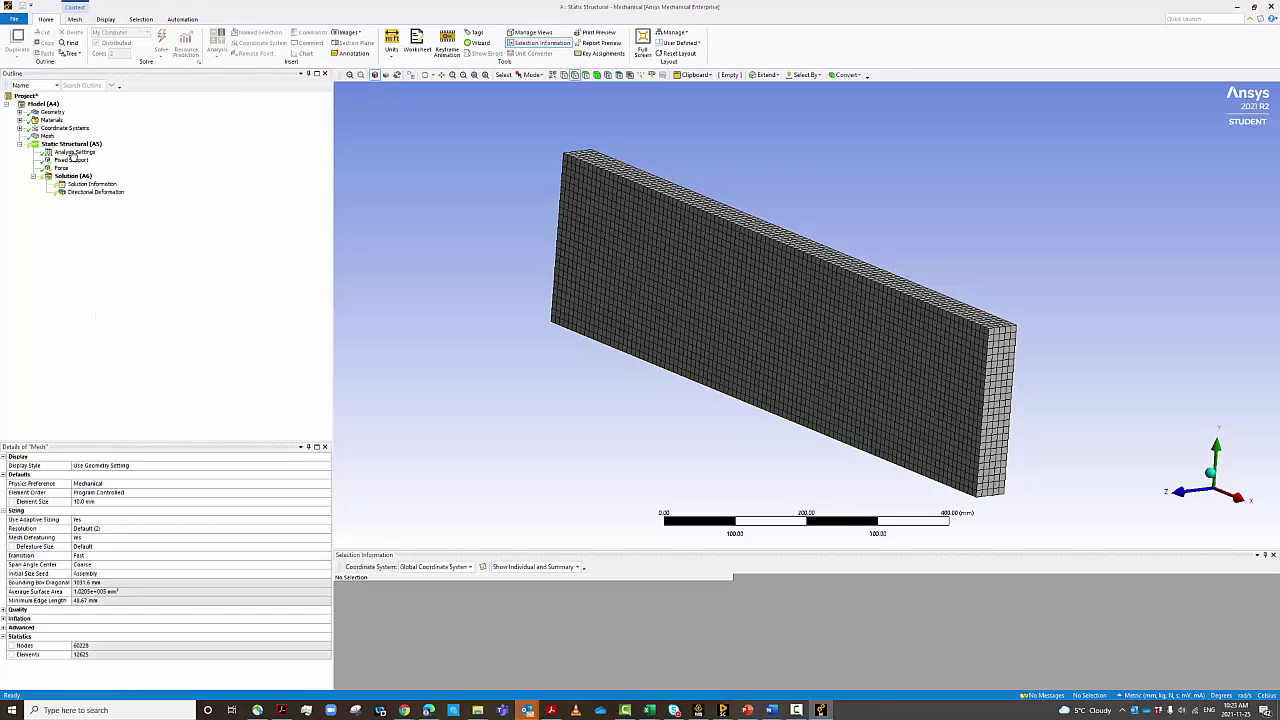
right_click(78, 176)
left_click(47, 137)
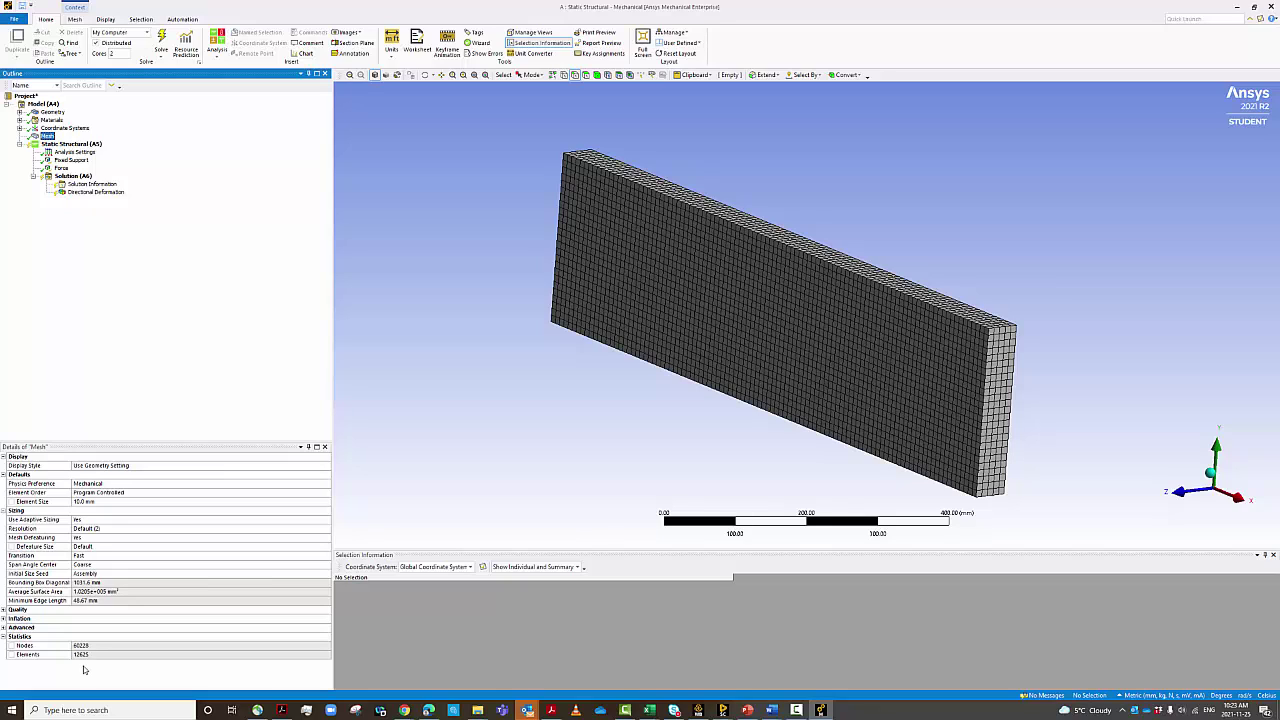
Step: Re-solve the analysis with the 10 mm mesh and show the Y-axis directional deformation contour
left_click(70, 176)
right_click(66, 176)
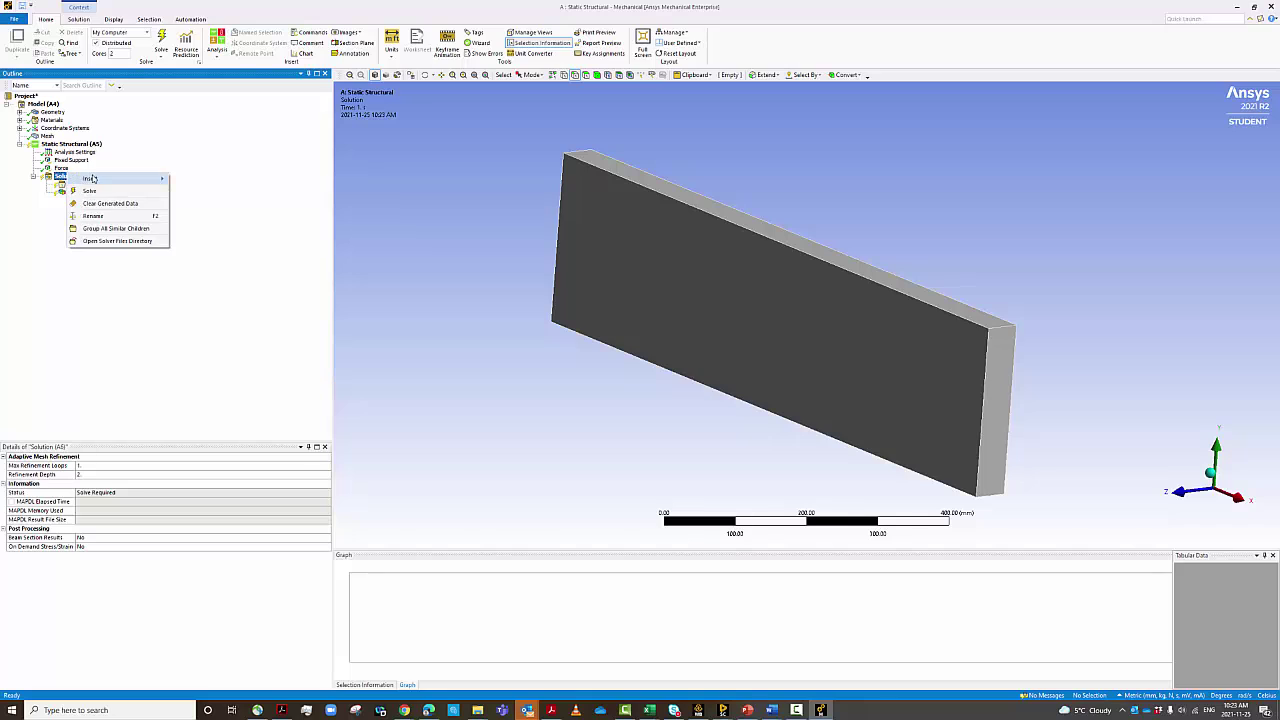
left_click(89, 190)
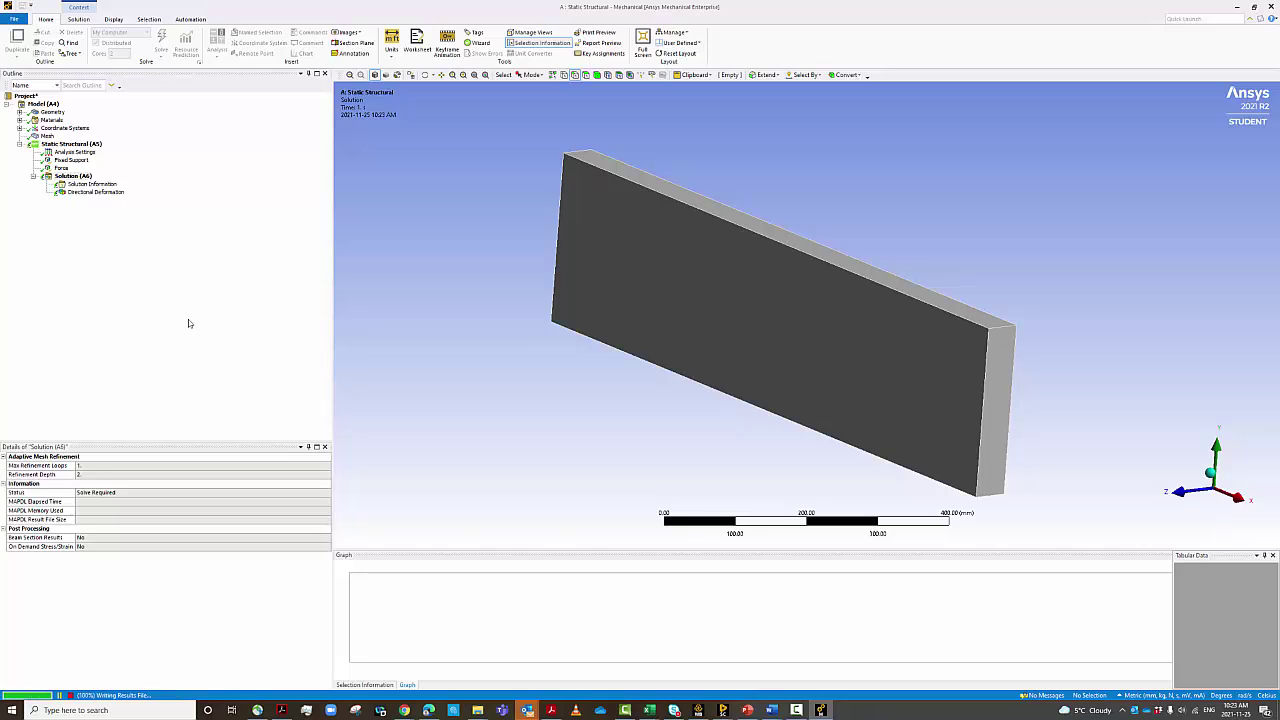
left_click(92, 191)
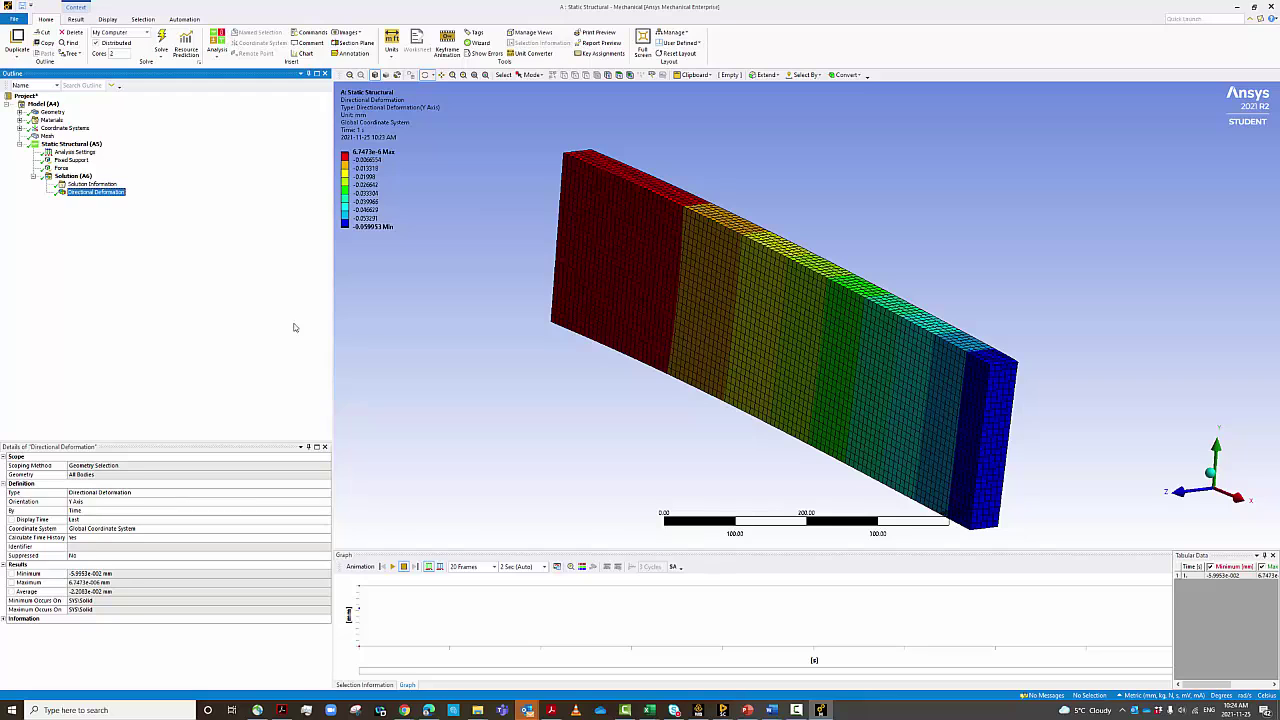
Step: Refine the beam's mesh to an element size of 8 mm and update it
left_click(831, 346)
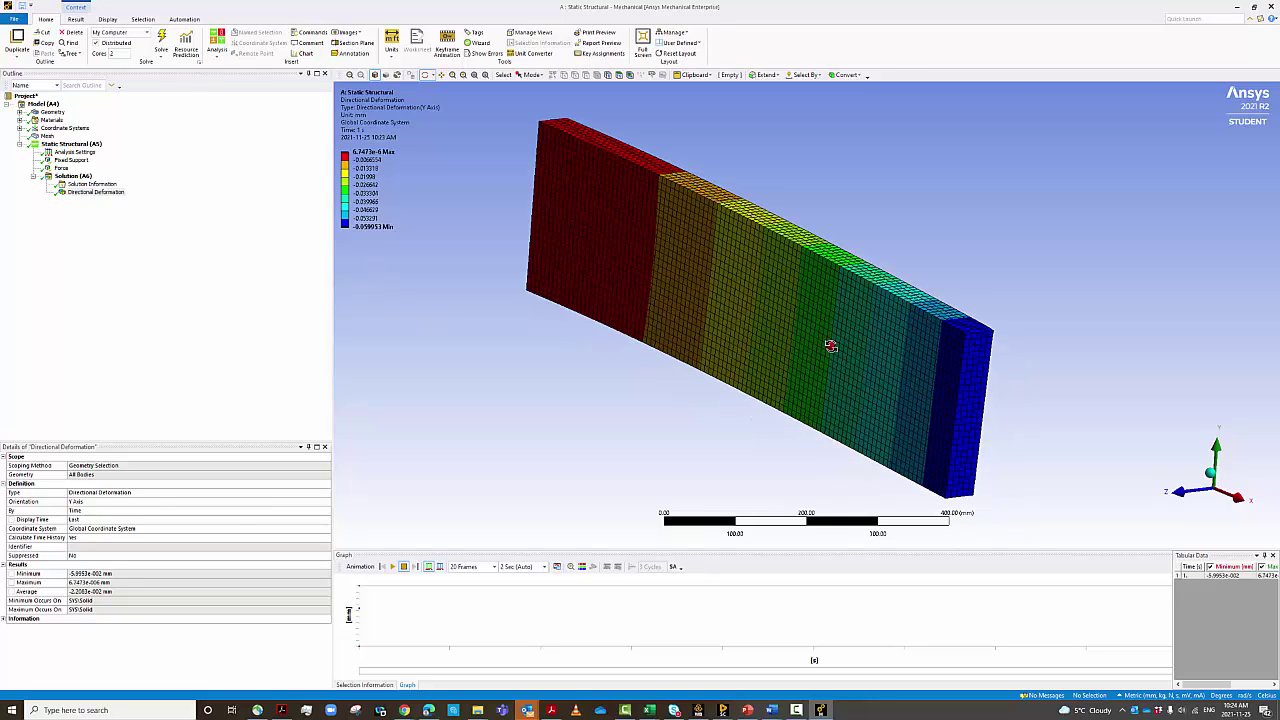
left_click_drag(831, 346, 822, 336)
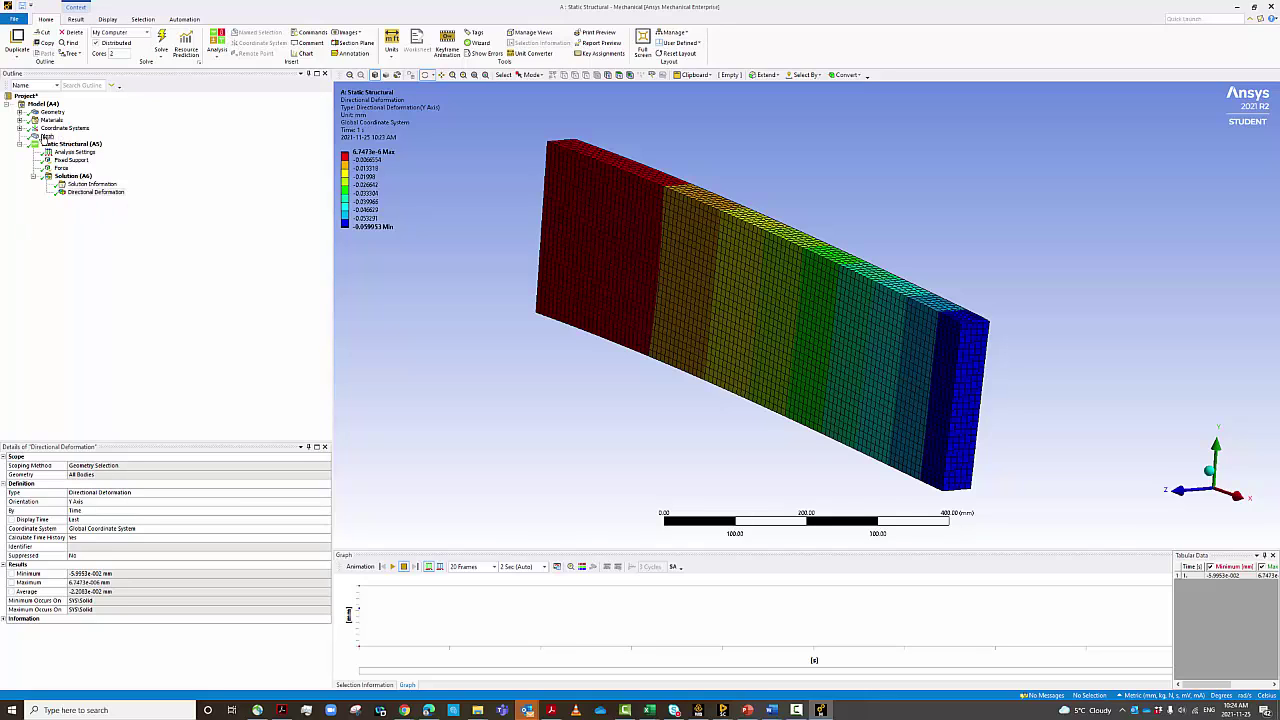
left_click(46, 136)
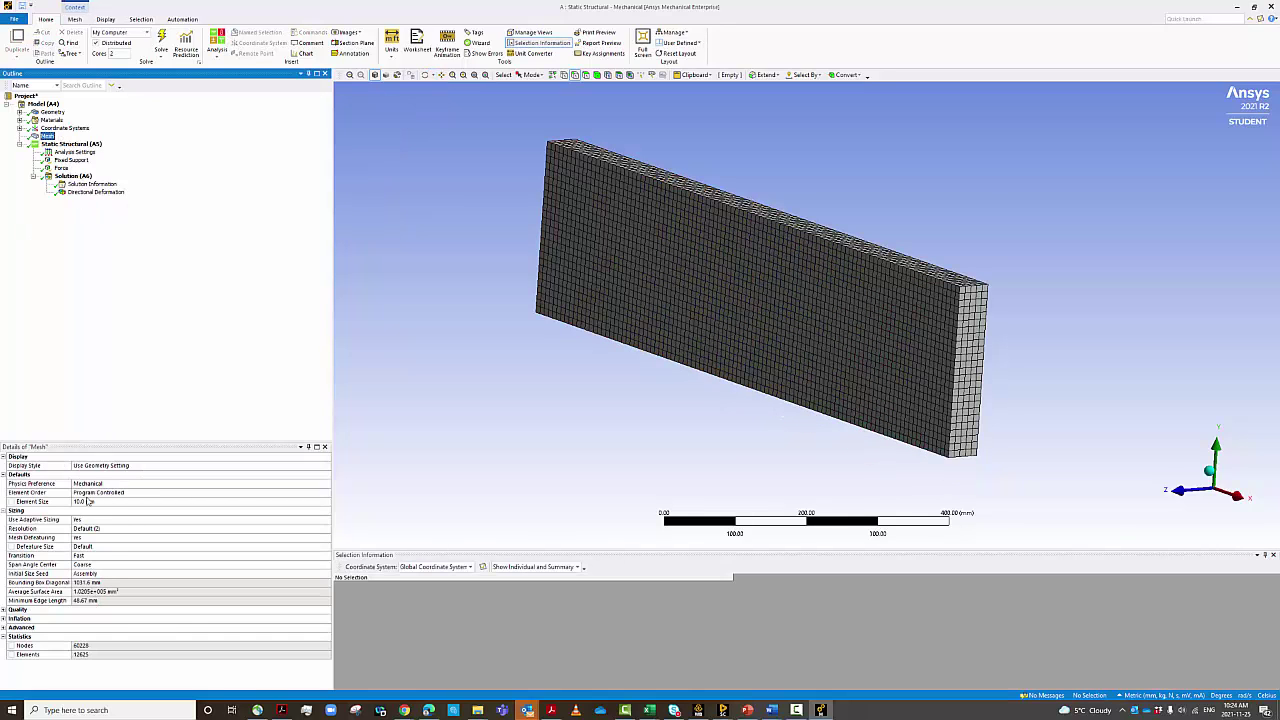
left_click(86, 502)
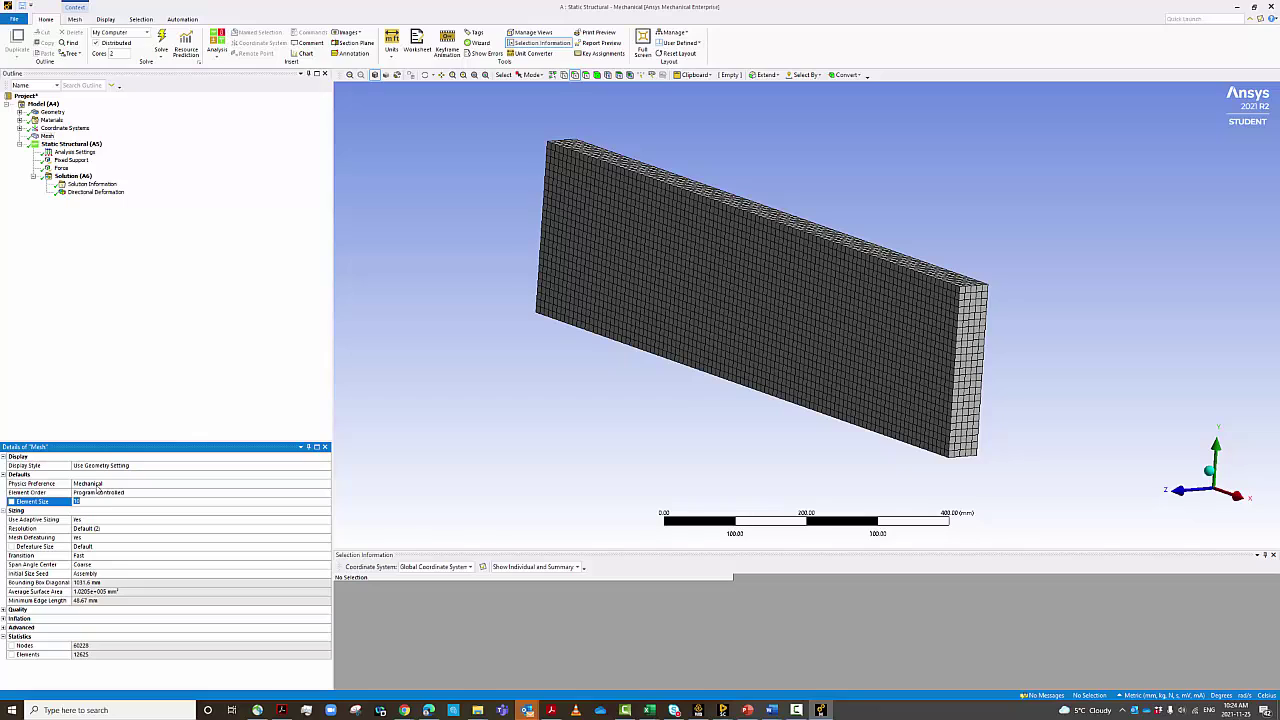
type("8")
left_click(110, 237)
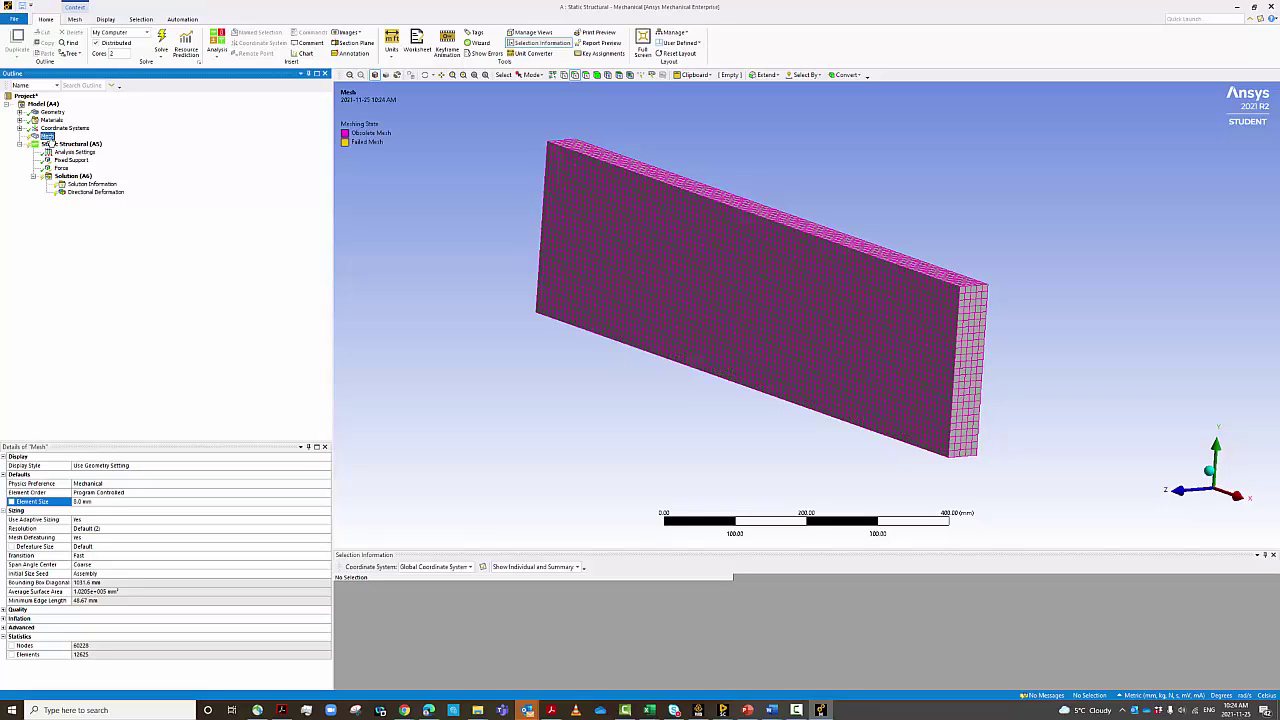
right_click(47, 137)
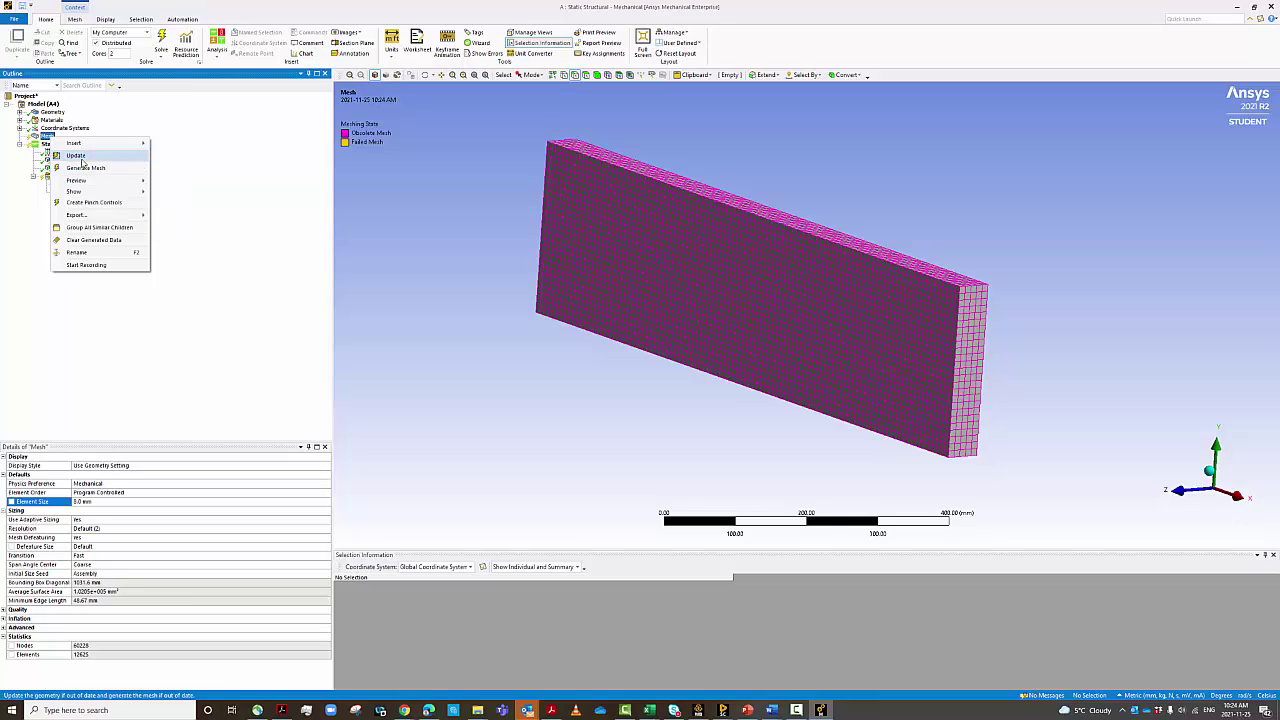
left_click(89, 164)
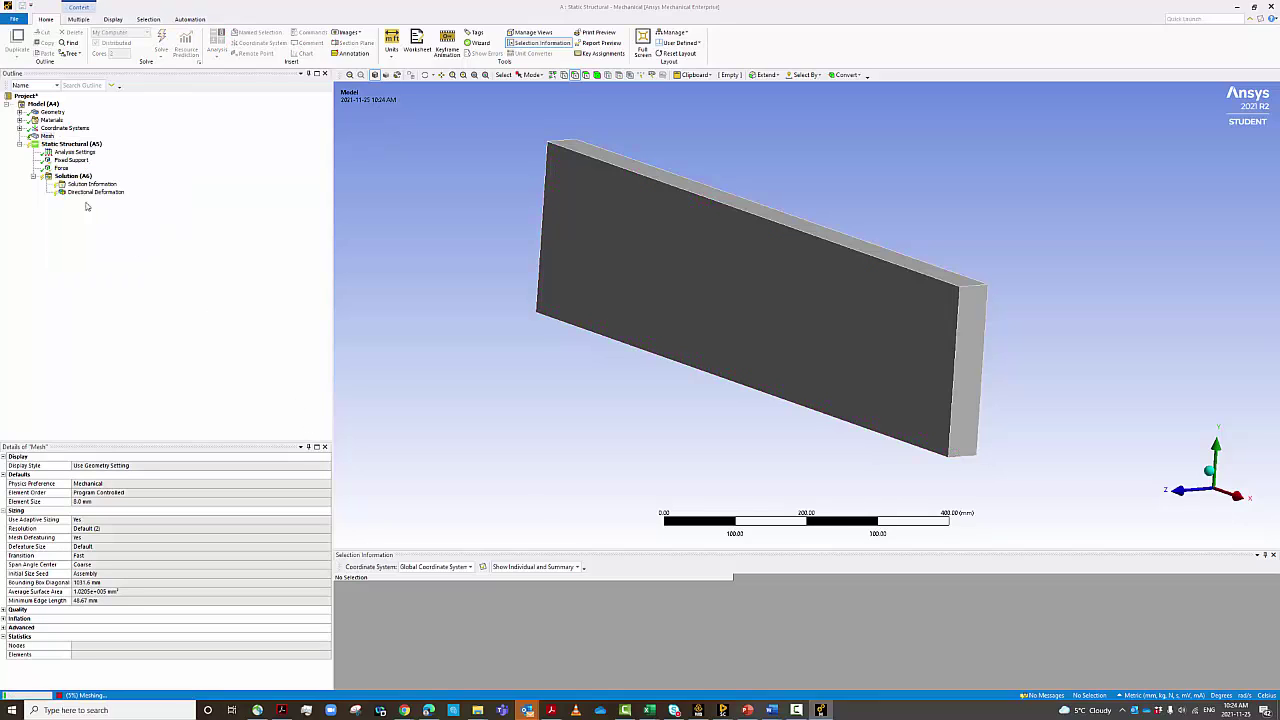
Step: Solve the analysis with the 8 mm mesh and display the Y-axis directional deformation
left_click(80, 177)
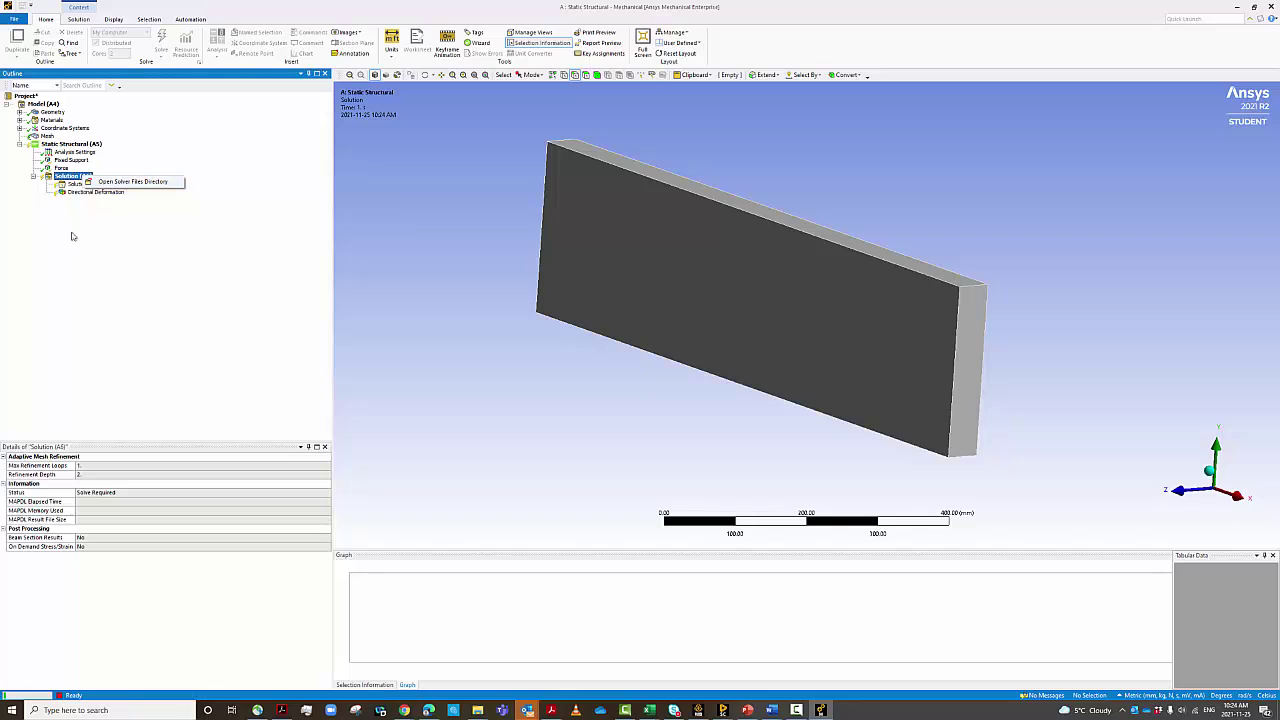
right_click(76, 177)
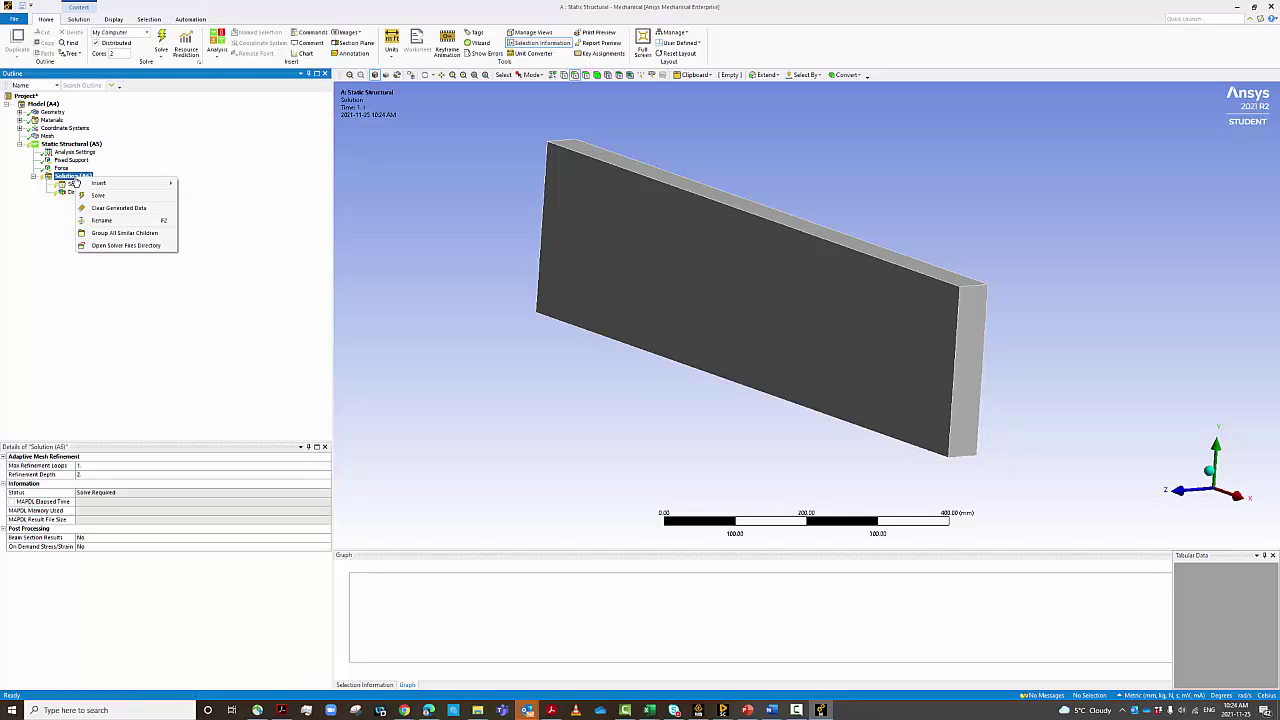
left_click(97, 195)
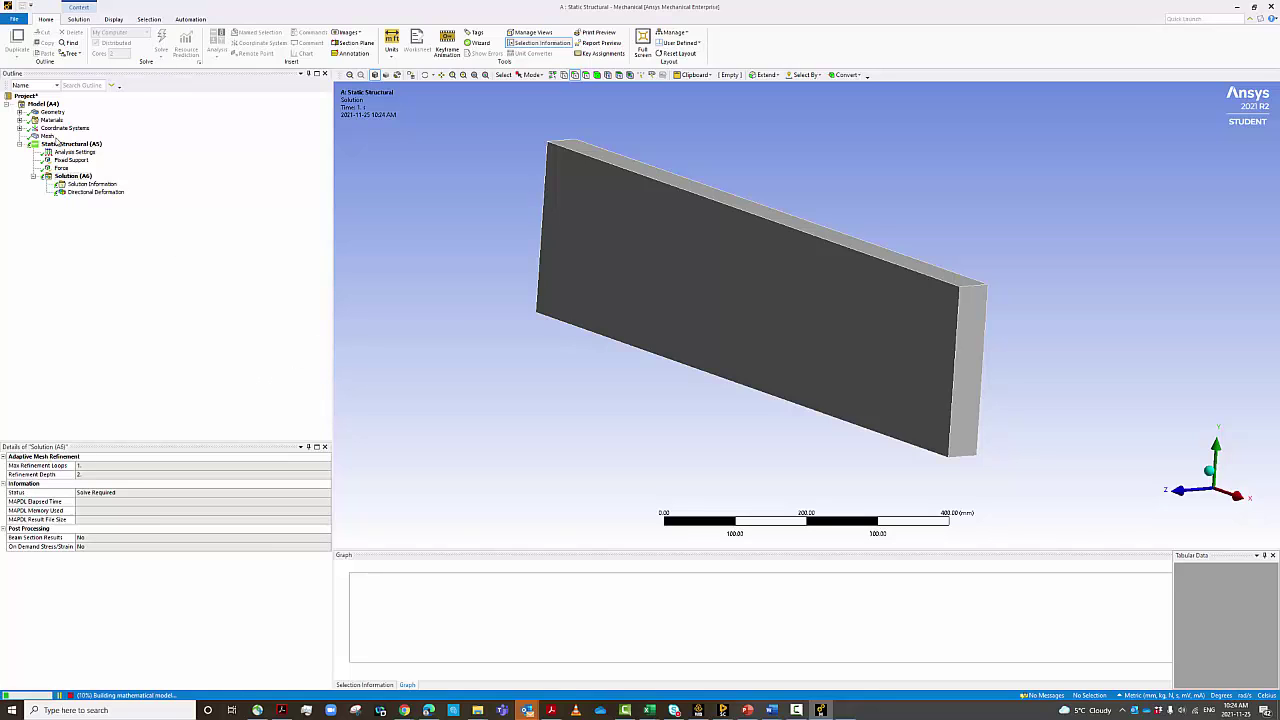
left_click(50, 137)
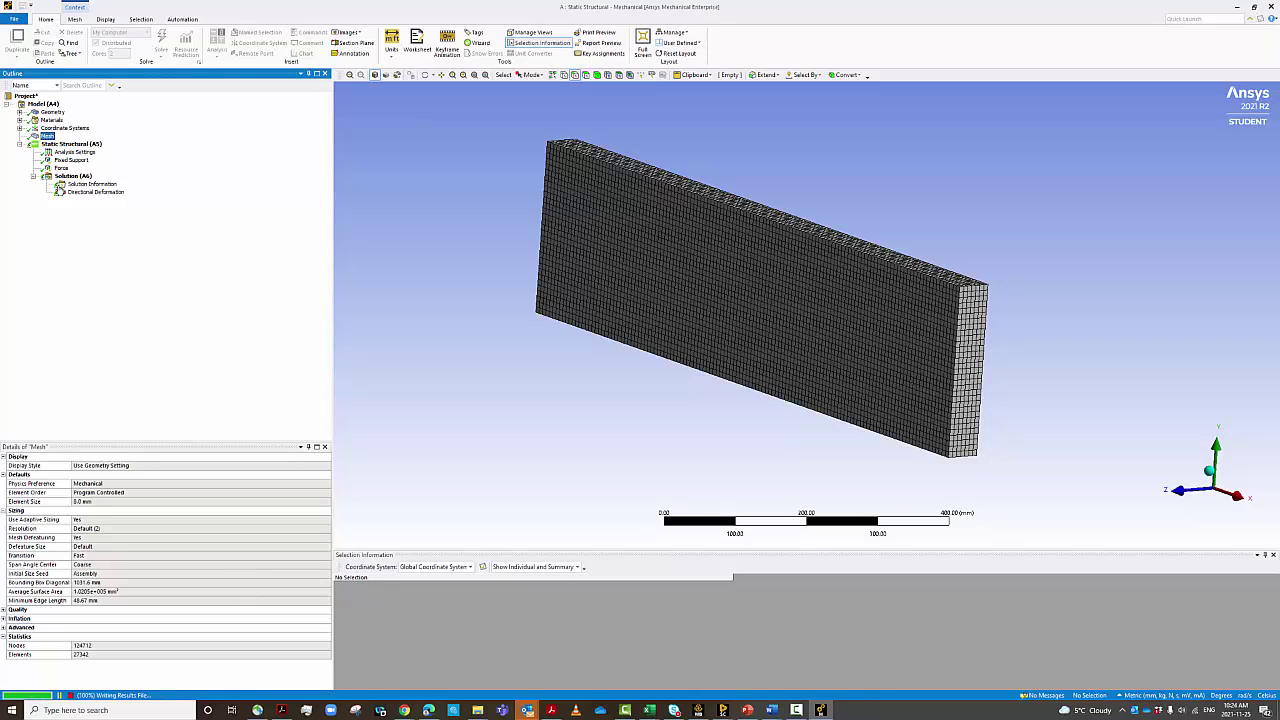
left_click(95, 191)
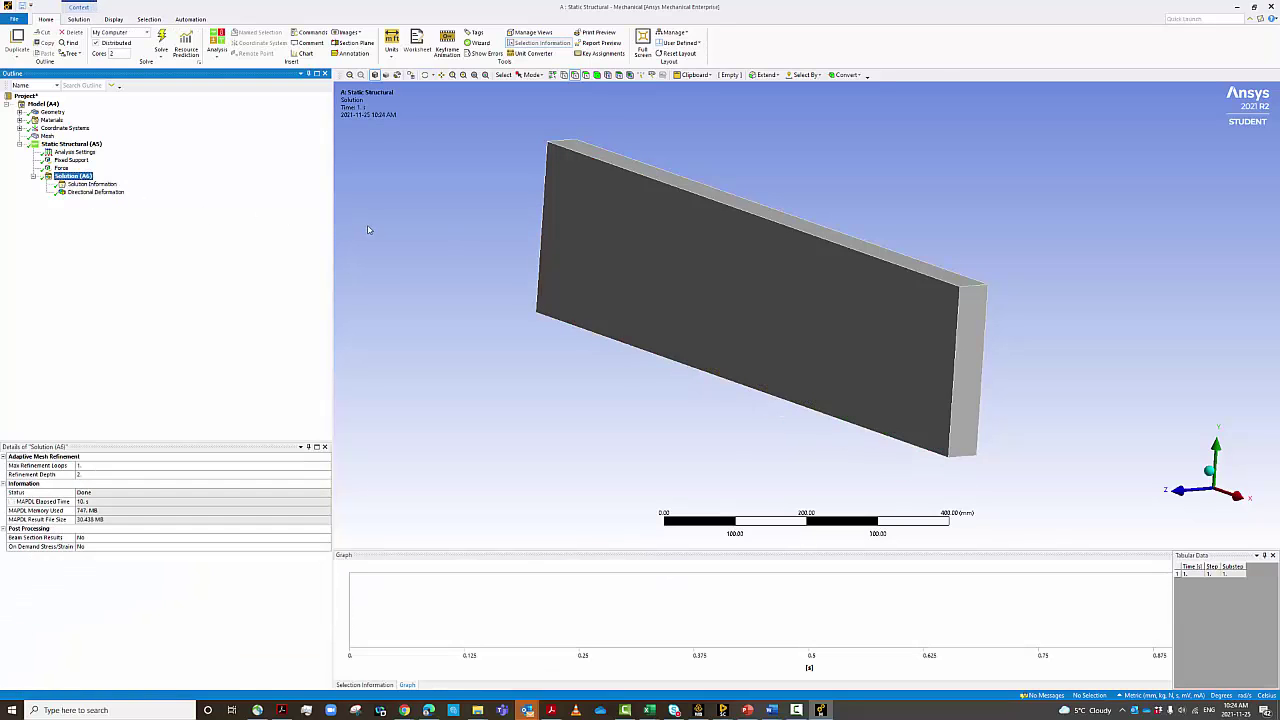
left_click(97, 193)
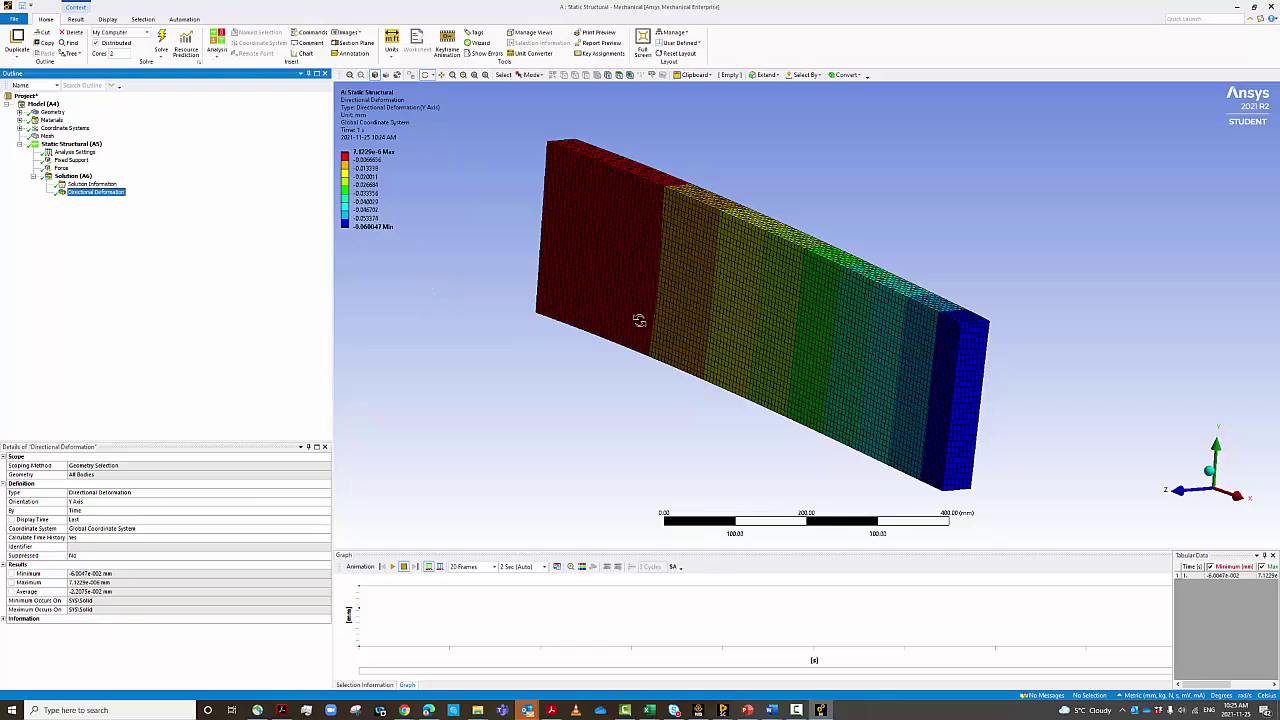
Step: Save the project under the name "mesh change"
left_click(20, 18)
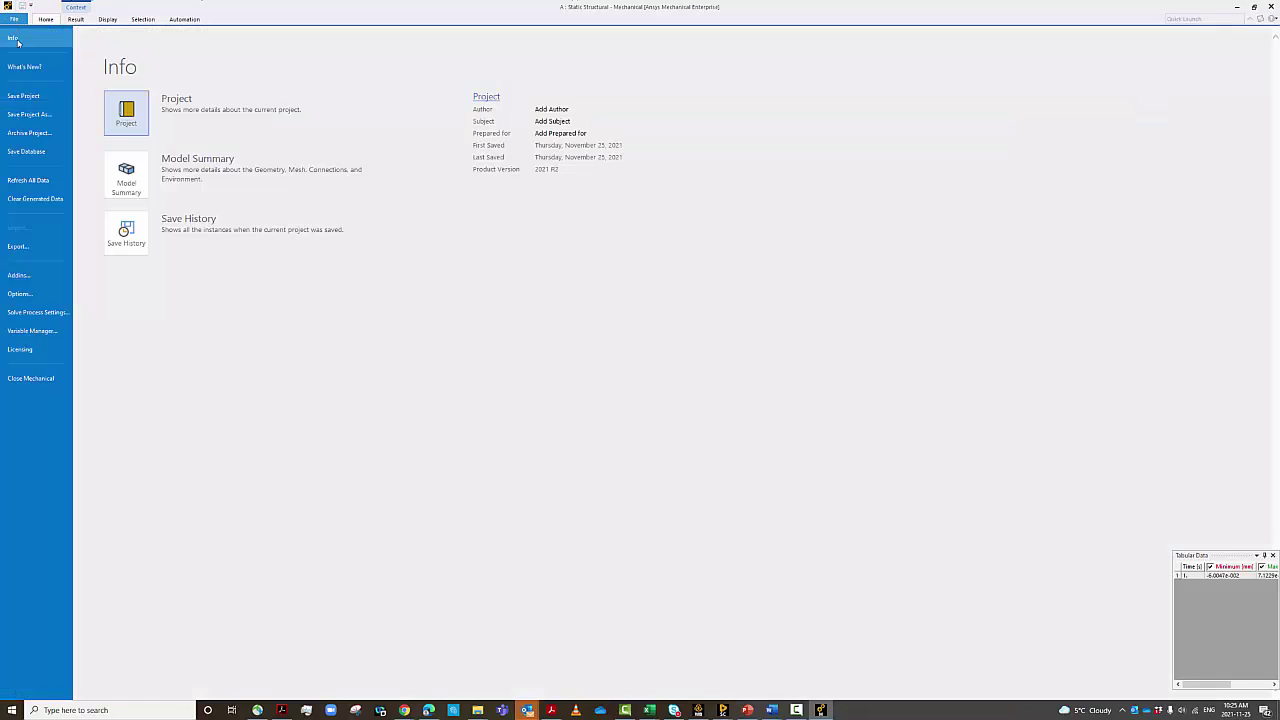
left_click(30, 97)
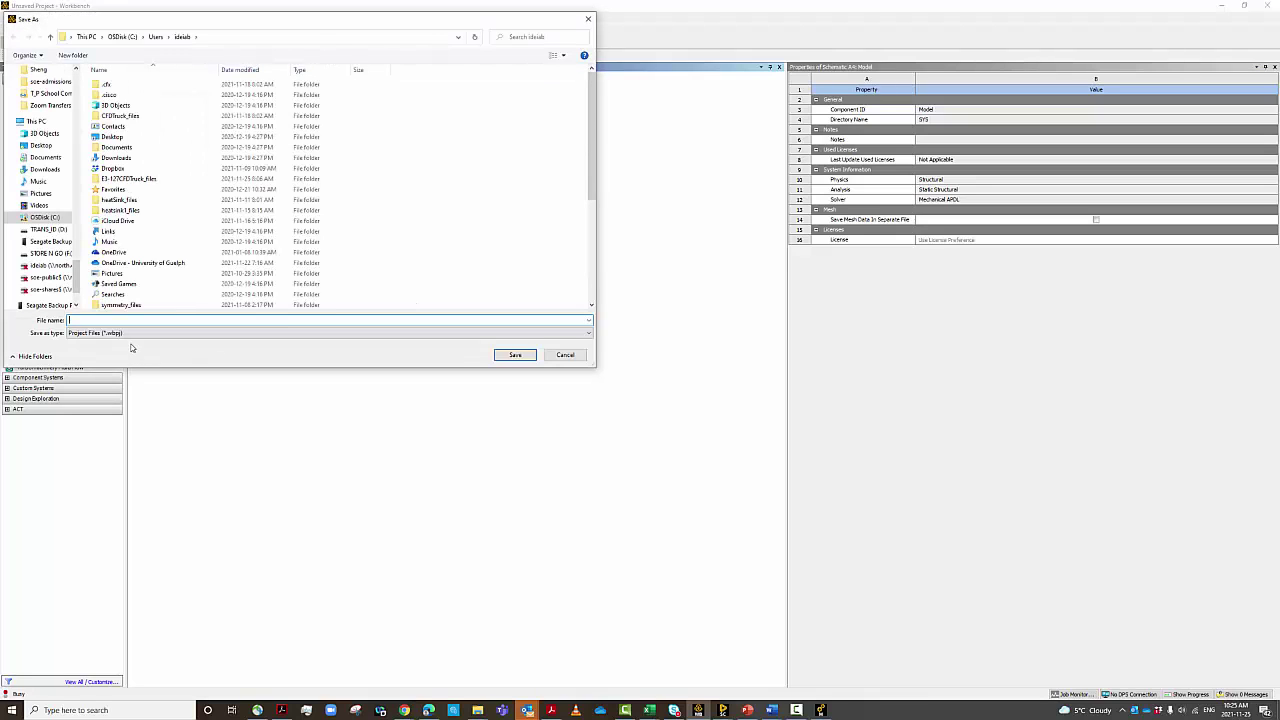
type("mesh change")
key("Return")
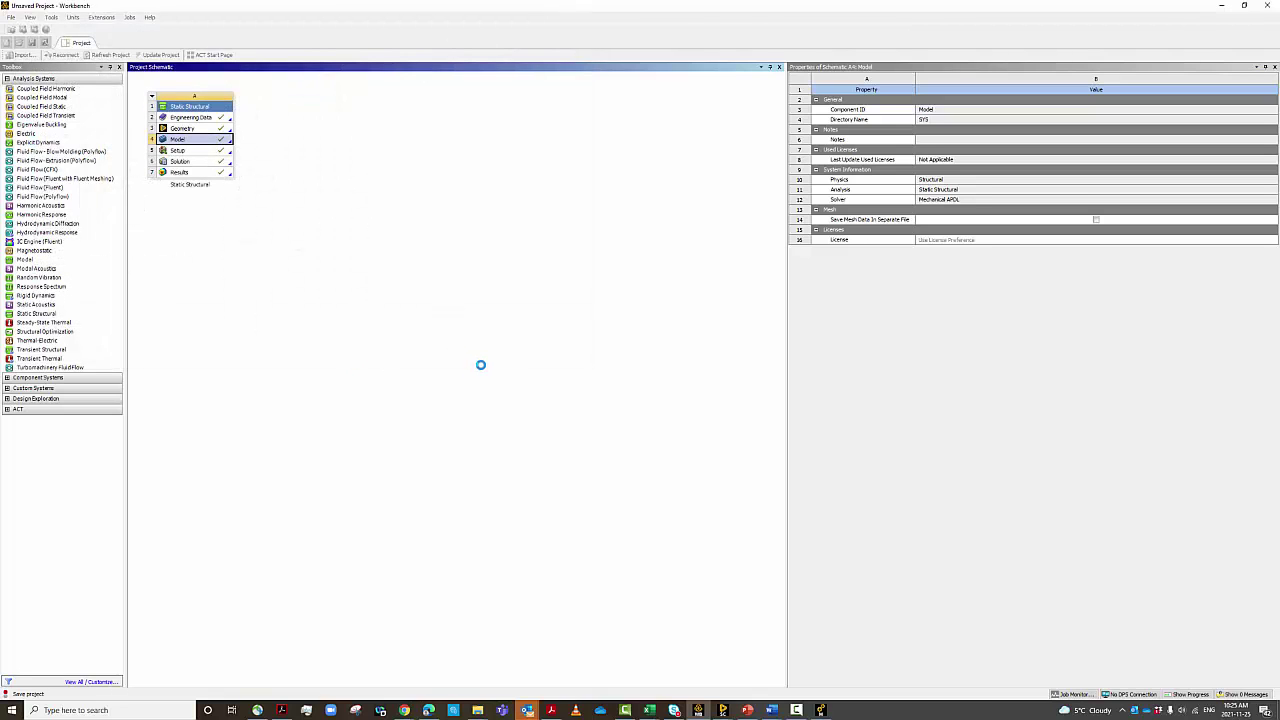
Step: Return to the Mechanical window and inspect the beam's directional deformation contour from several angles
left_click(820, 710)
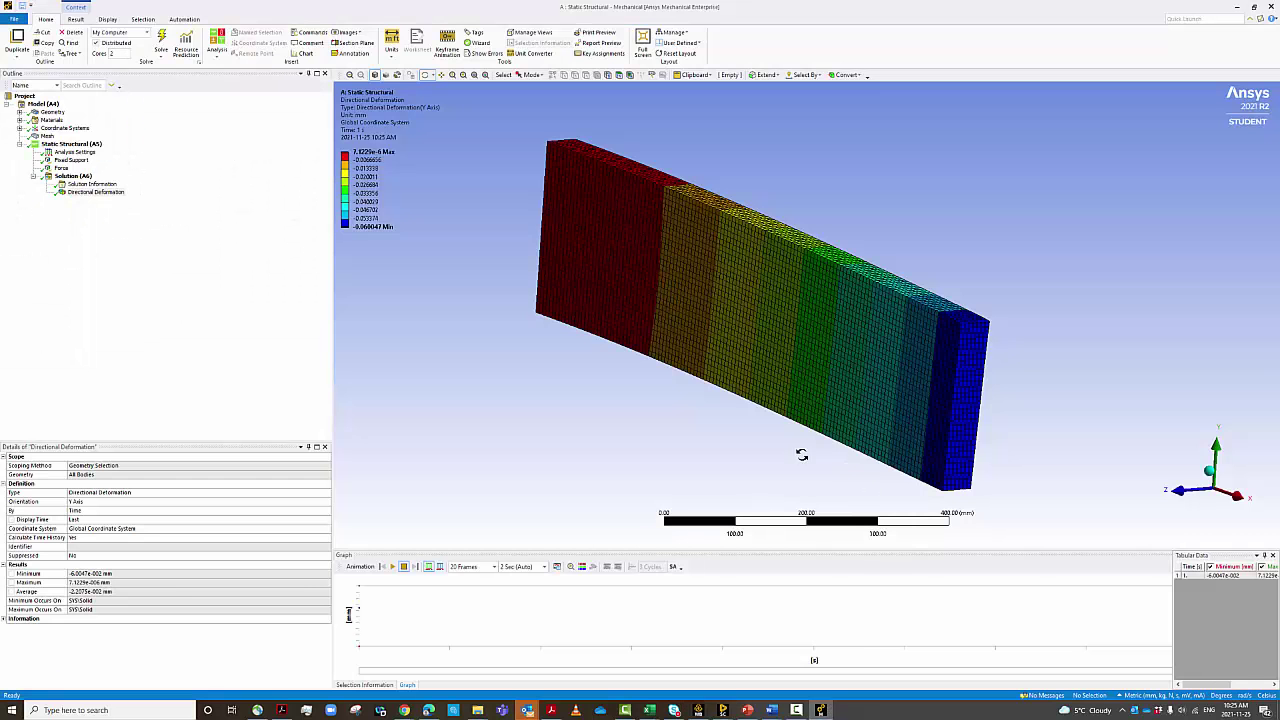
left_click_drag(681, 362, 640, 335)
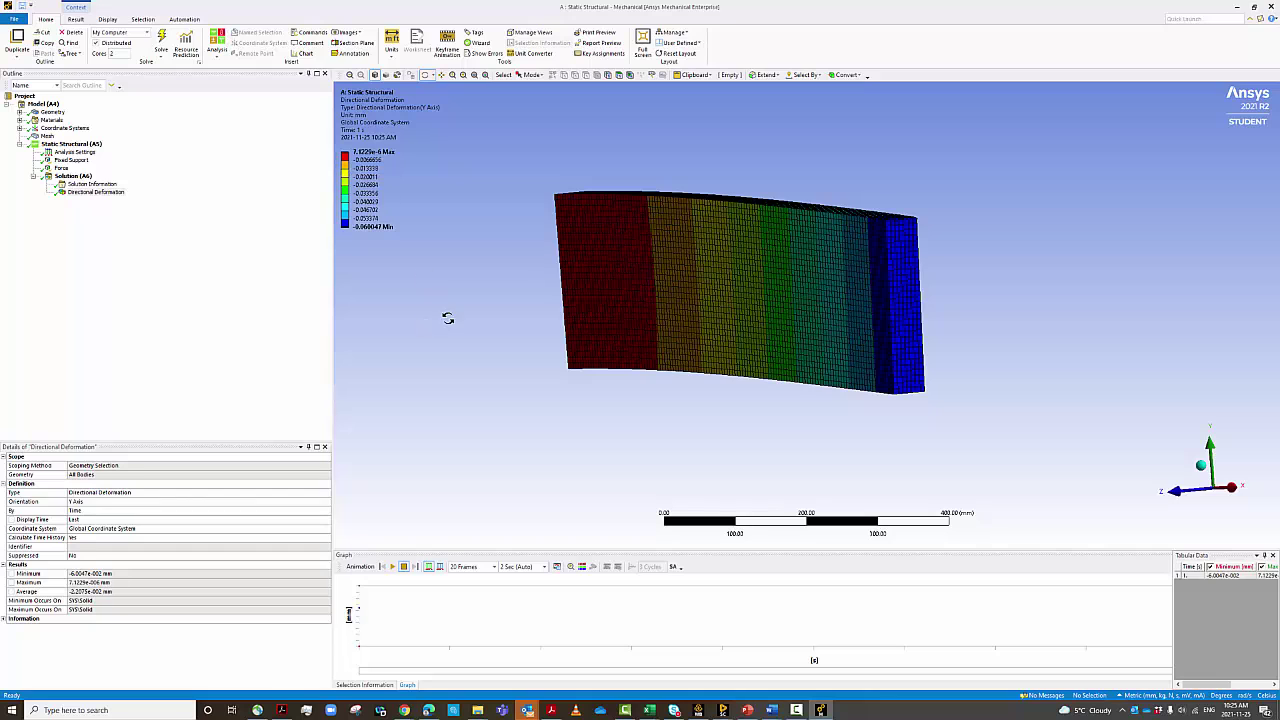
mouse_move(851, 376)
left_mouse_down()
mouse_move(853, 396)
mouse_move(829, 380)
mouse_move(857, 391)
left_mouse_up()
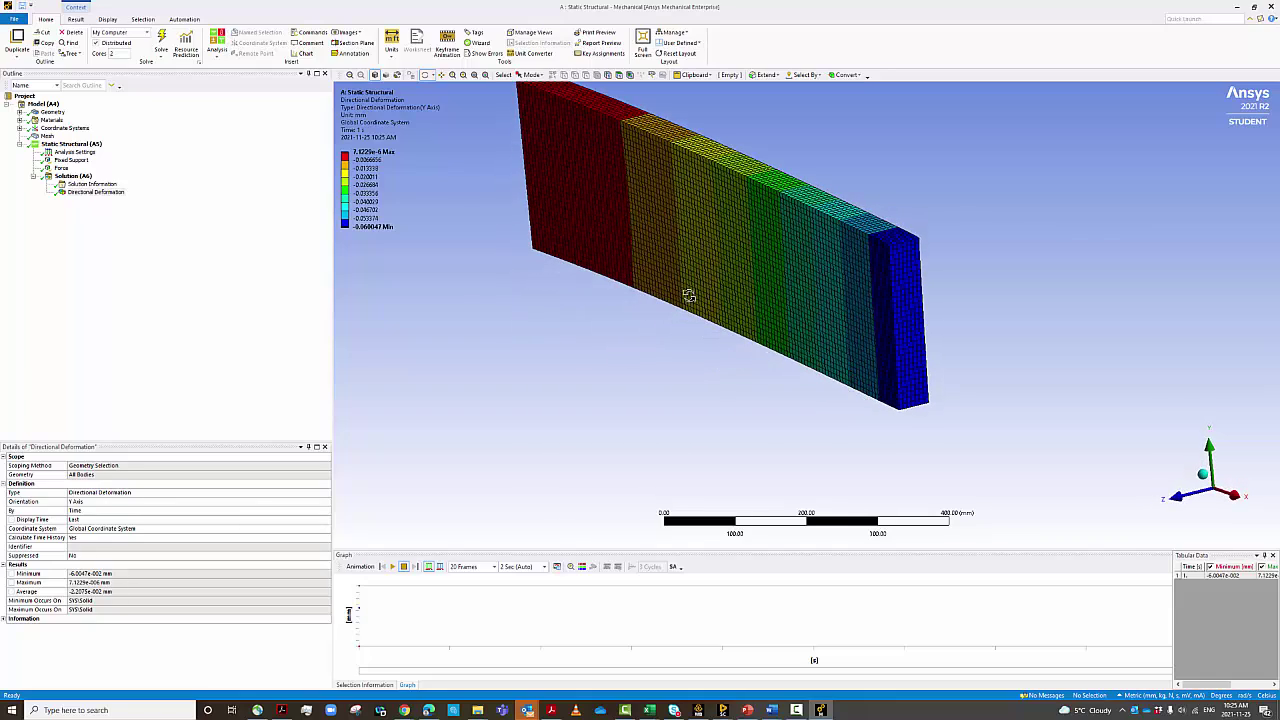
left_click_drag(663, 260, 975, 335)
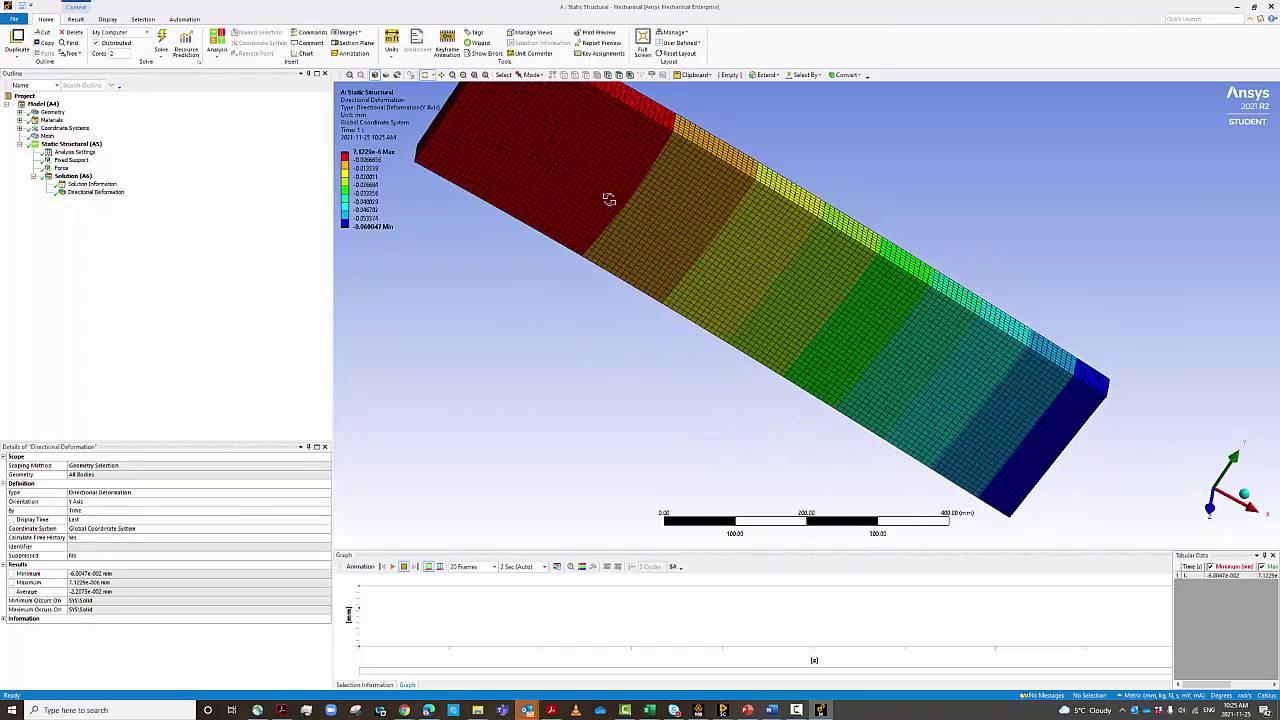
mouse_move(483, 166)
left_mouse_down()
mouse_move(466, 194)
mouse_move(466, 146)
mouse_move(440, 149)
left_mouse_up()
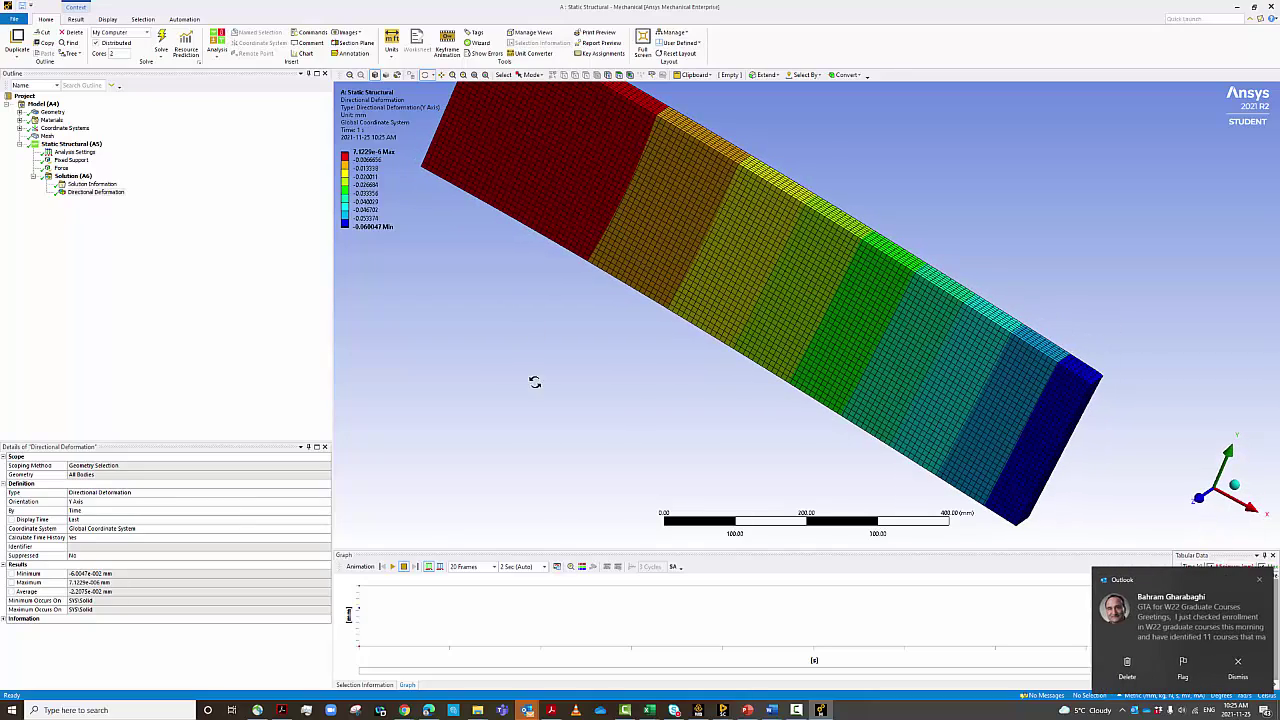
left_click(1236, 668)
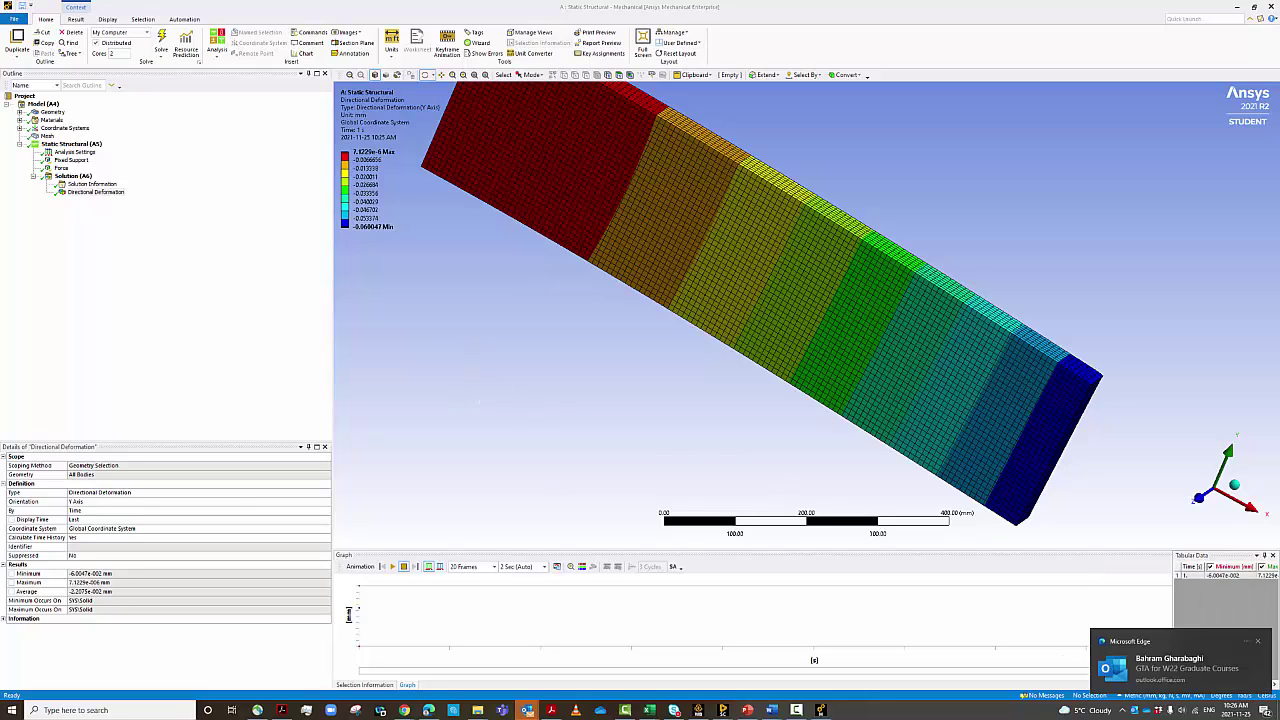
left_click(1259, 642)
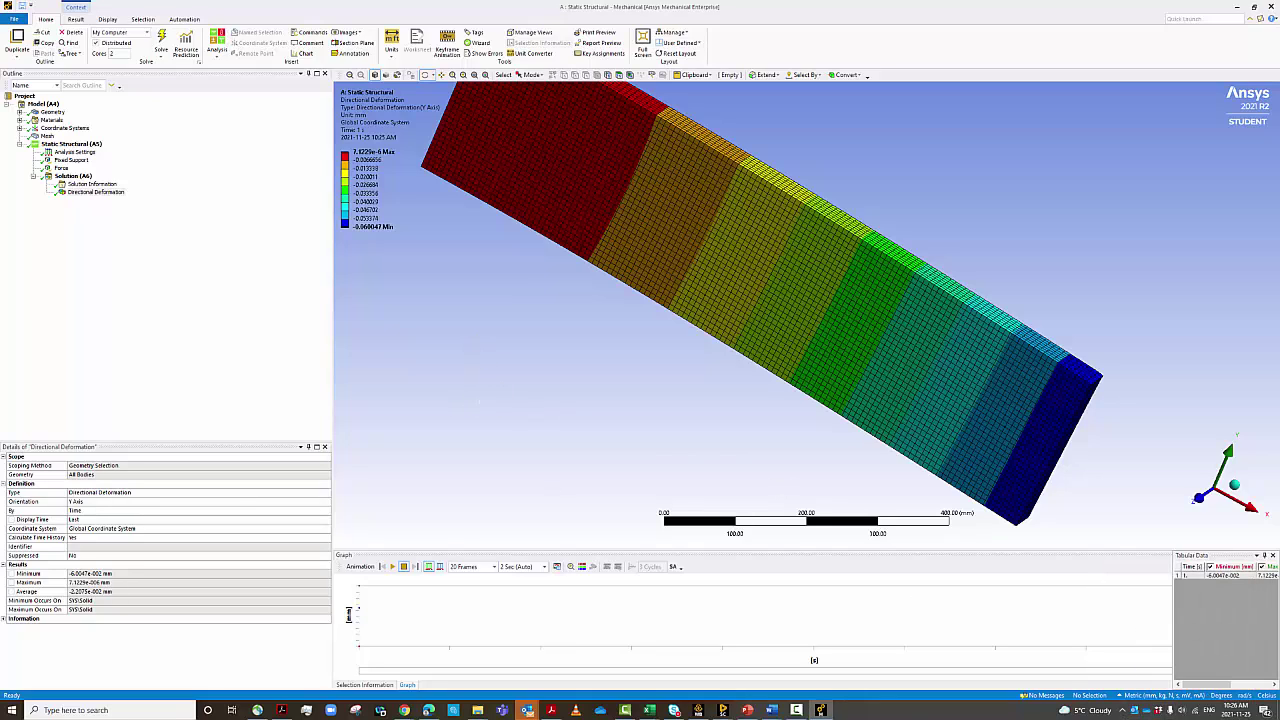
left_click(797, 710)
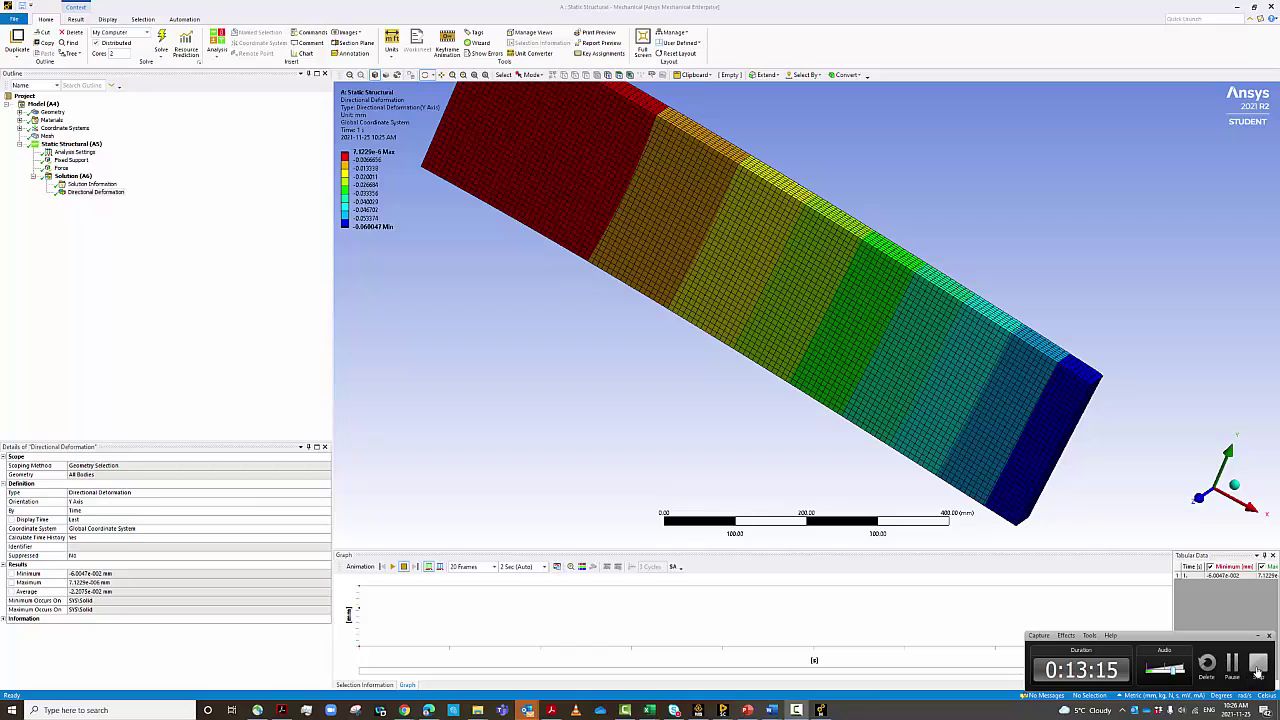
left_click(1234, 670)
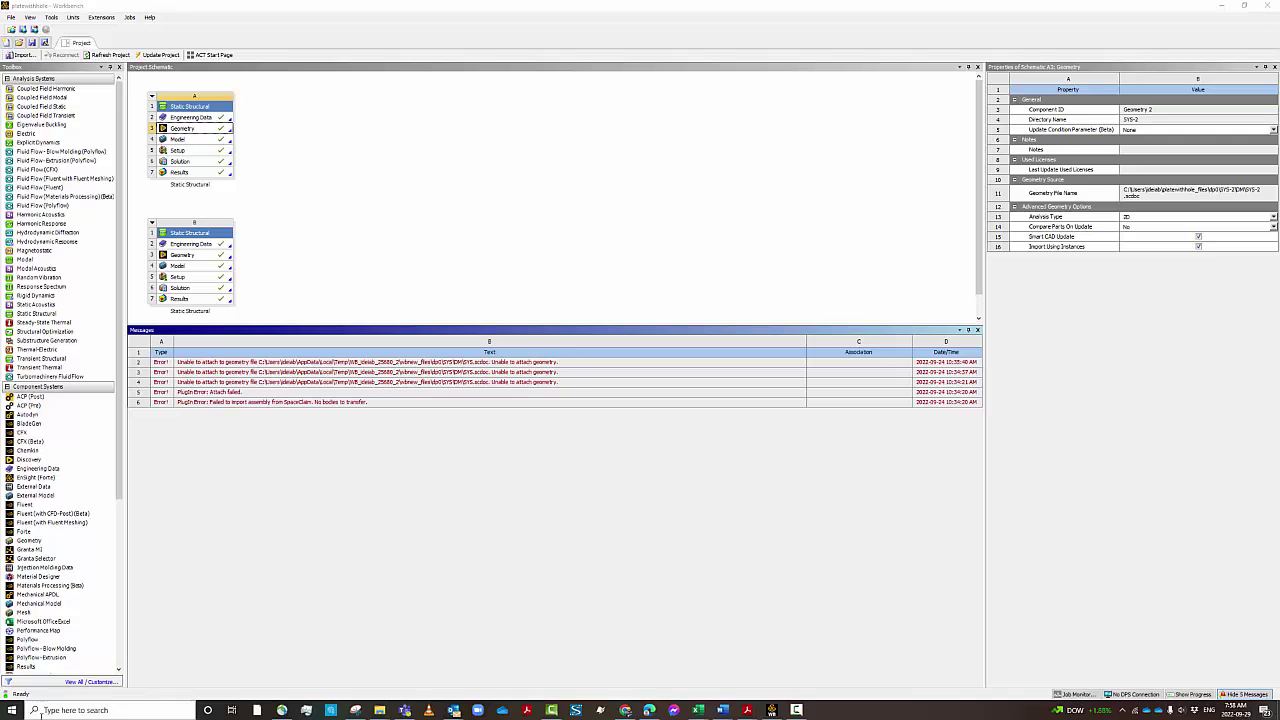
Step: Locate Workbench 2022 R2 among the installed Ansys 2022 R2 programs without launching it
left_click(20, 712)
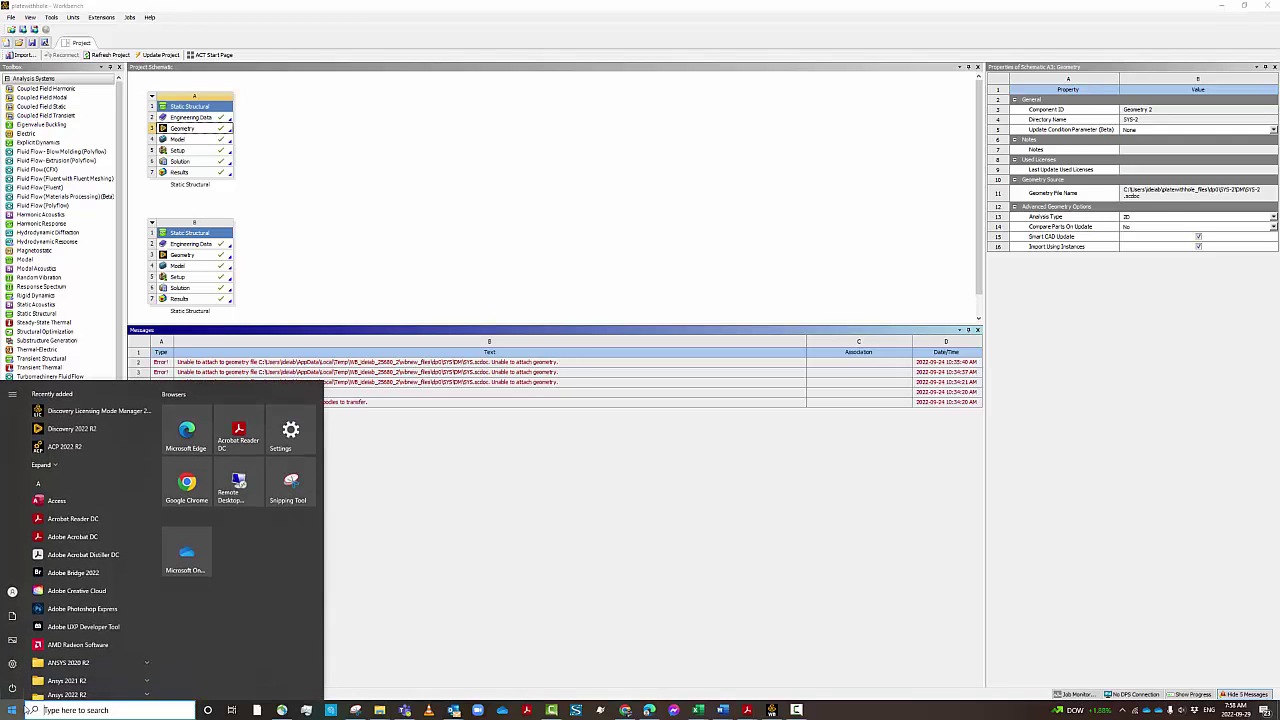
scroll(75, 560, "down", 5)
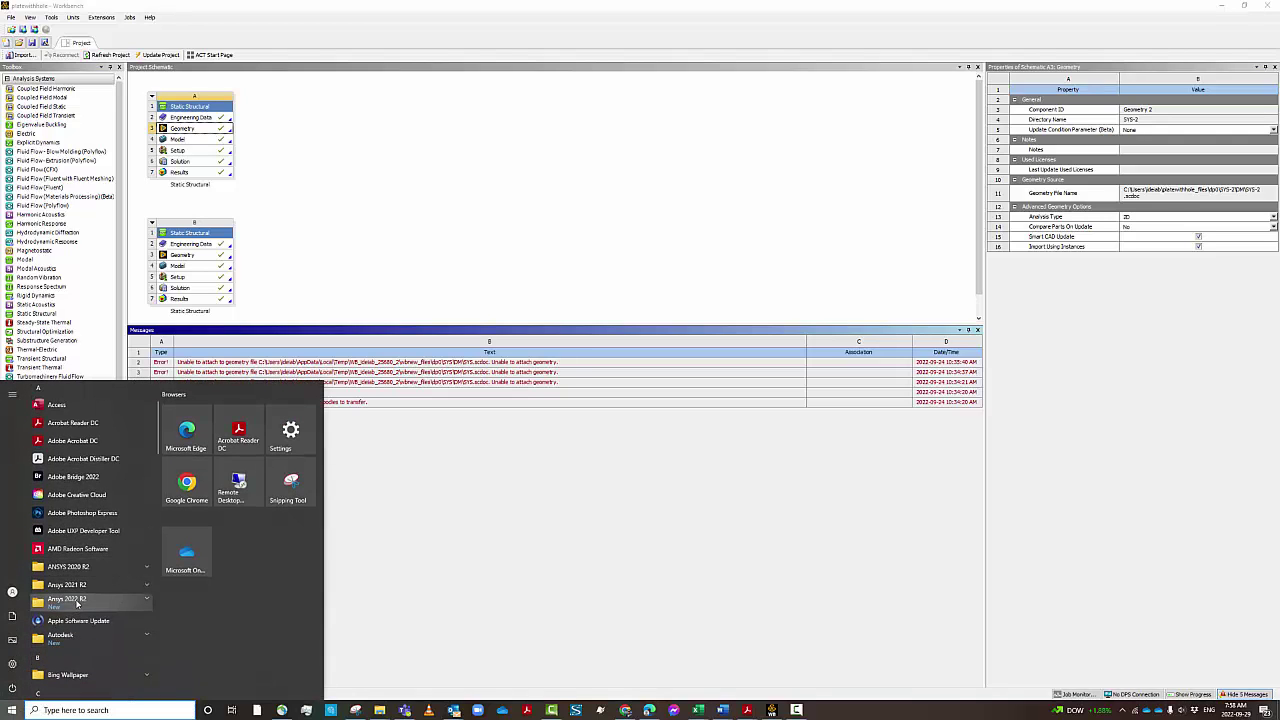
left_click(76, 603)
scroll(95, 632, "down", 2)
scroll(95, 632, "down", 6)
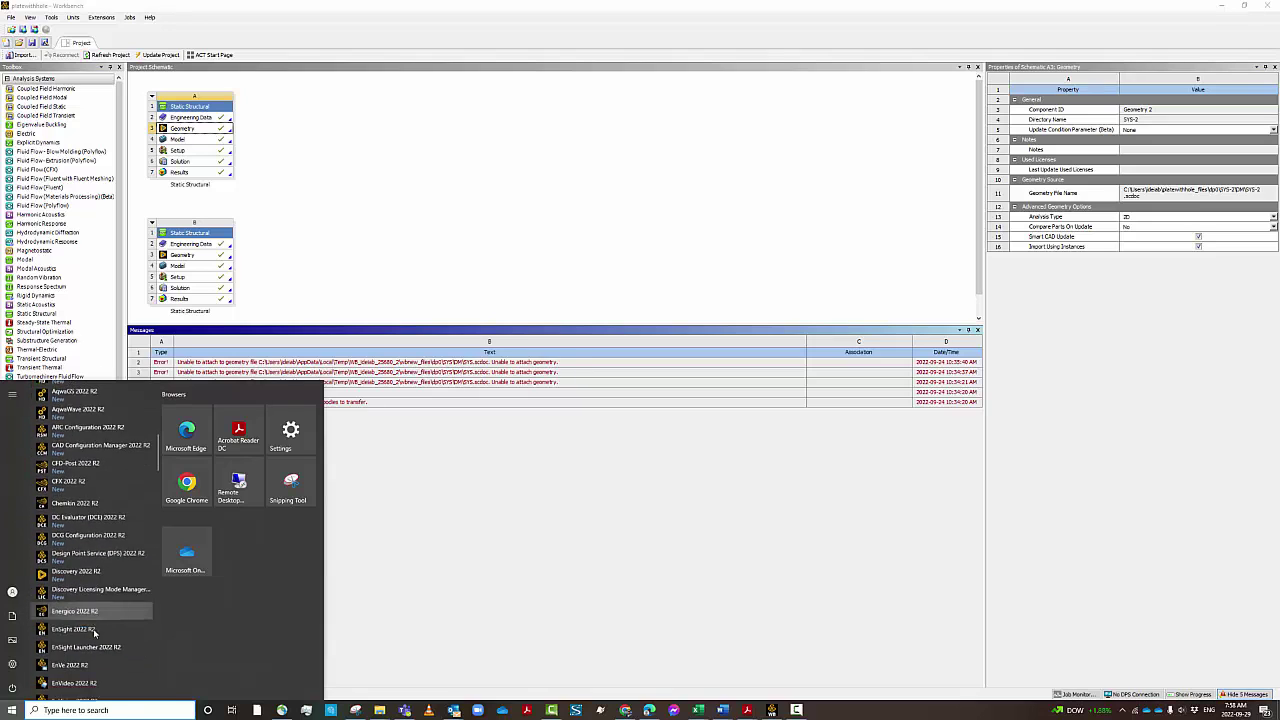
scroll(92, 638, "down", 3)
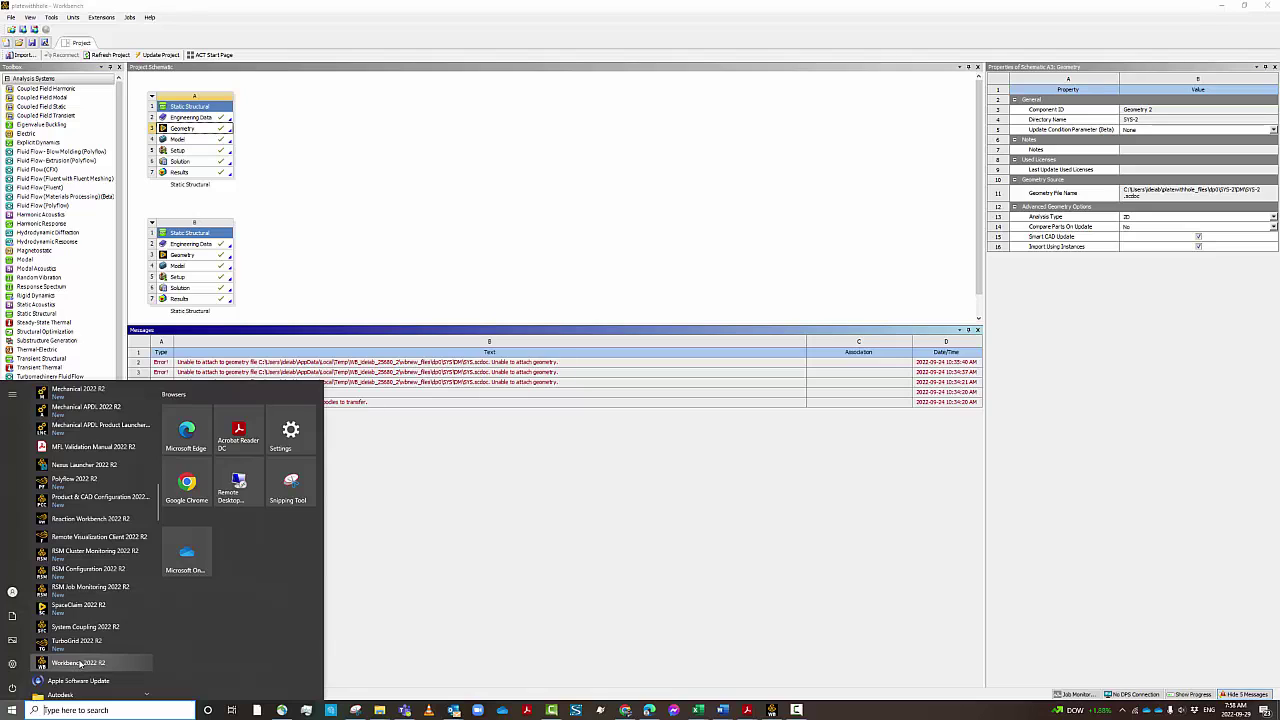
left_click(464, 606)
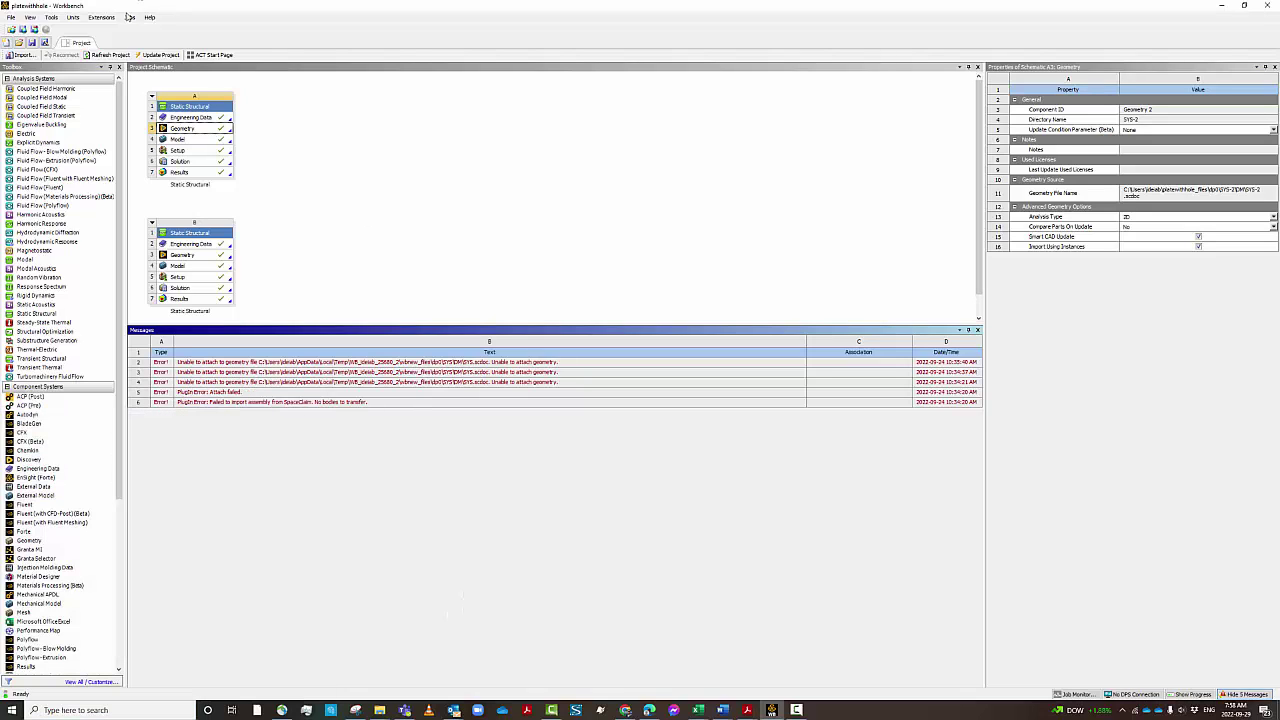
Step: Start a new Workbench project, saving the changes to the current platewithhole project
left_click(10, 18)
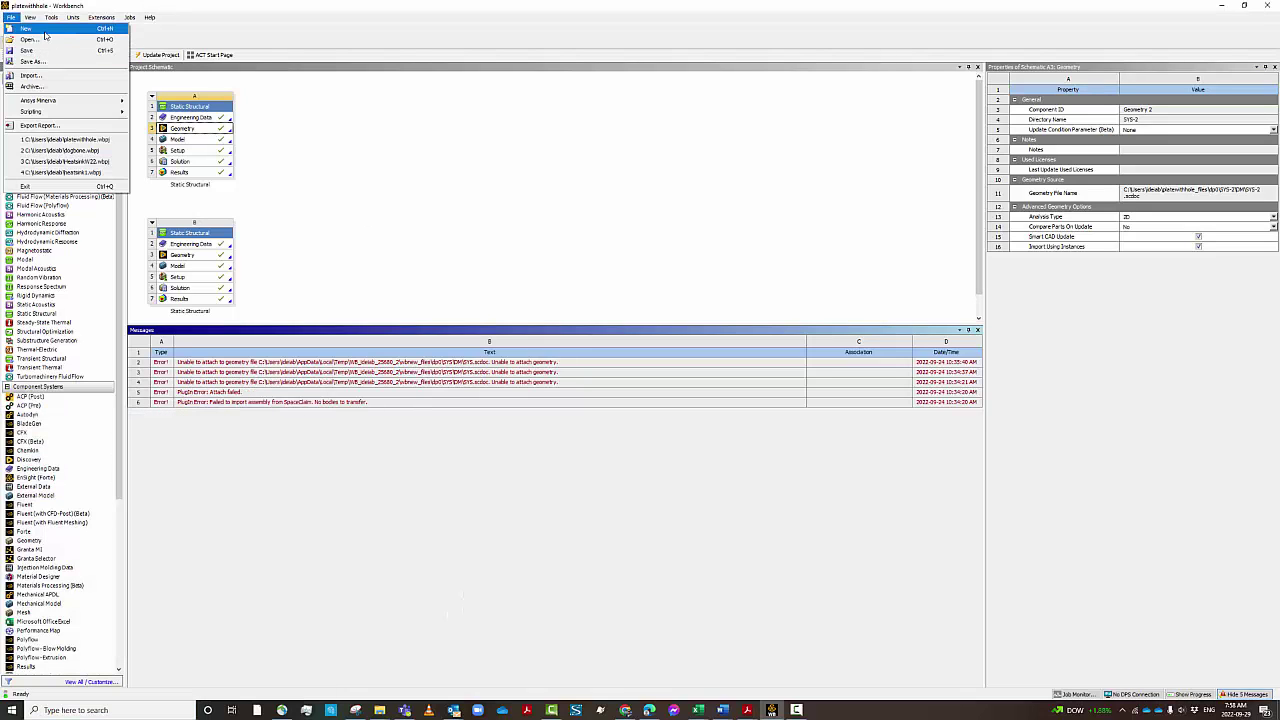
left_click(44, 30)
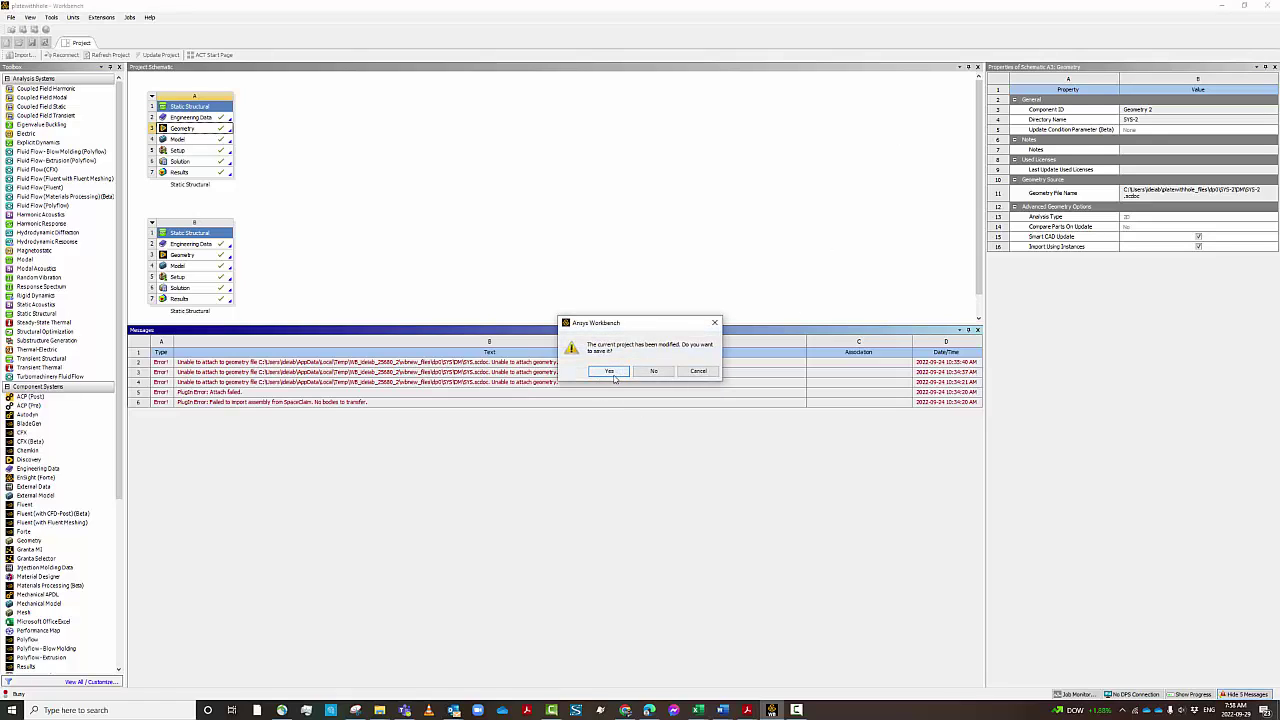
left_click(613, 375)
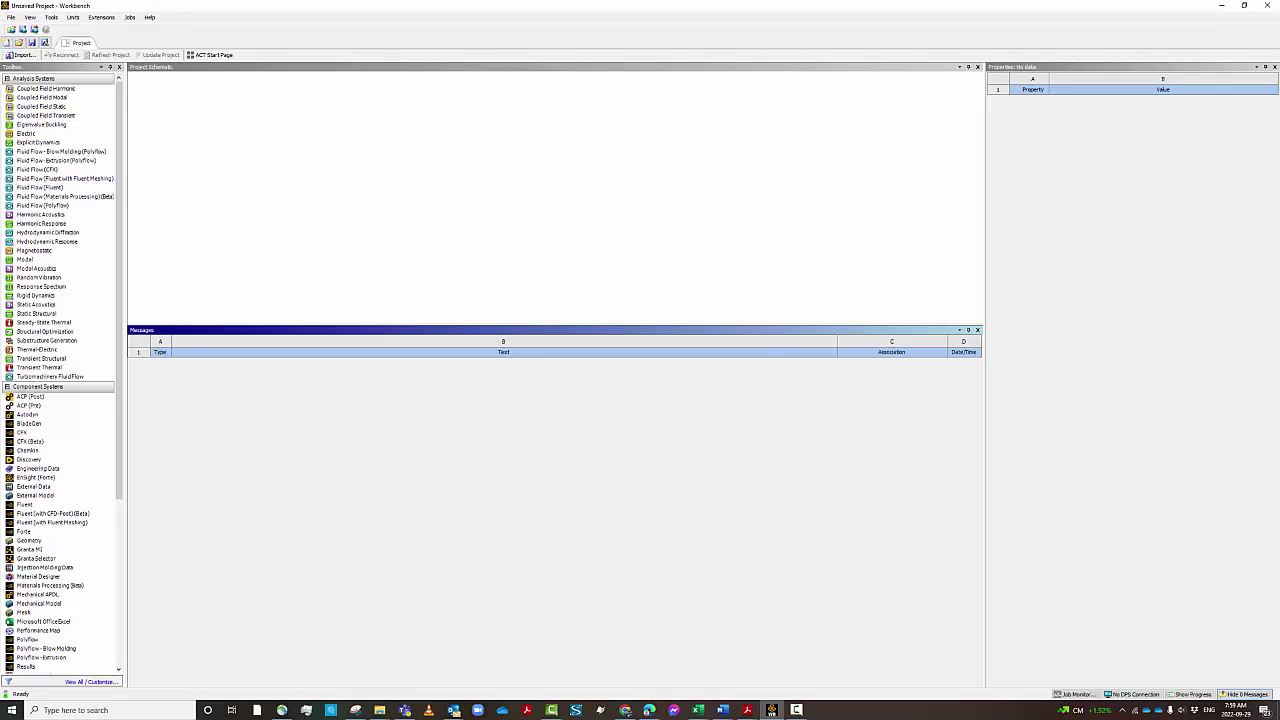
Step: Add a Static Structural analysis system to the project schematic and name it "Plate with hole"
left_click(61, 316)
left_click_drag(61, 316, 143, 297)
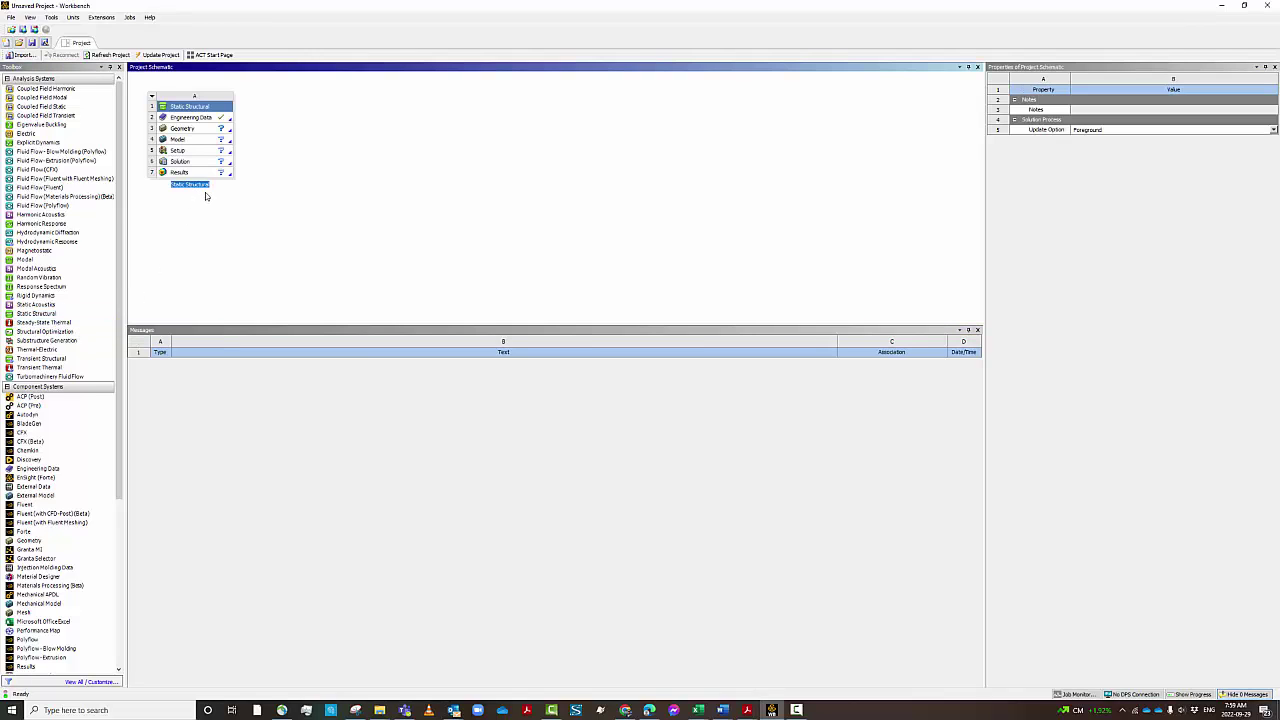
type("Plate with hole")
key("Return")
Step: Start saving the project as a new file and enter the file name ENGG6290_Platewithhole
left_click(10, 18)
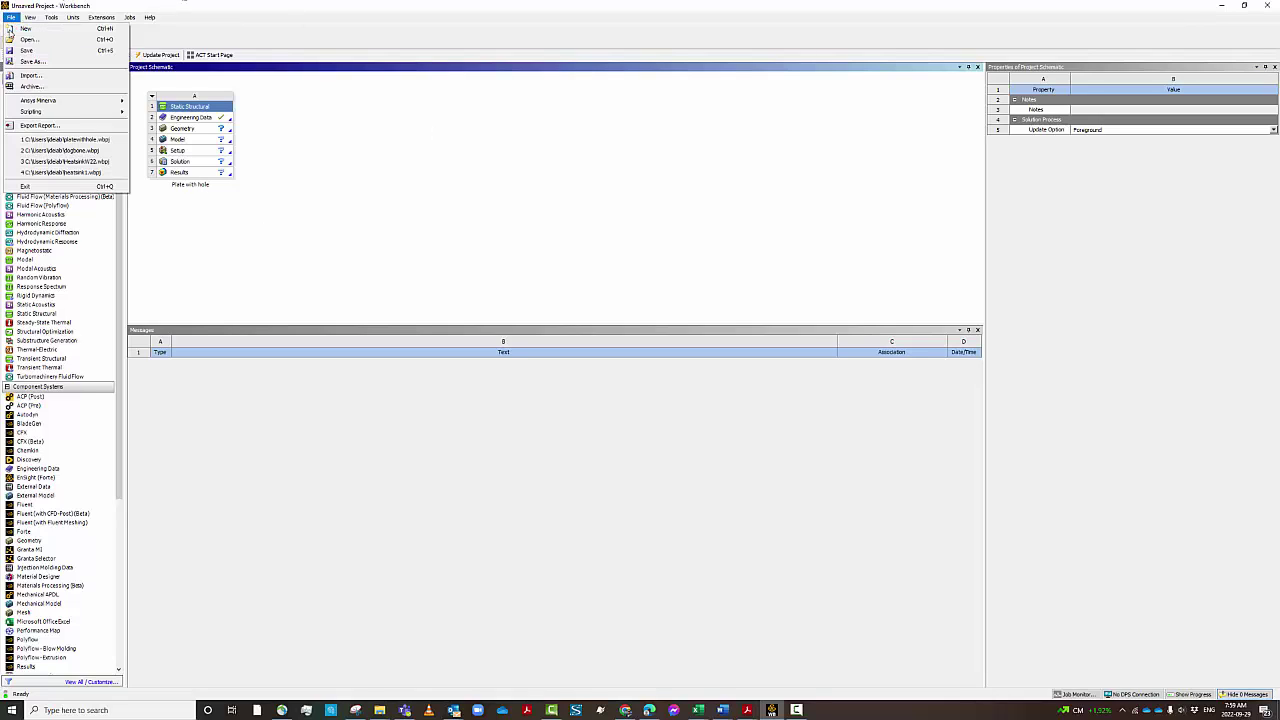
left_click(35, 59)
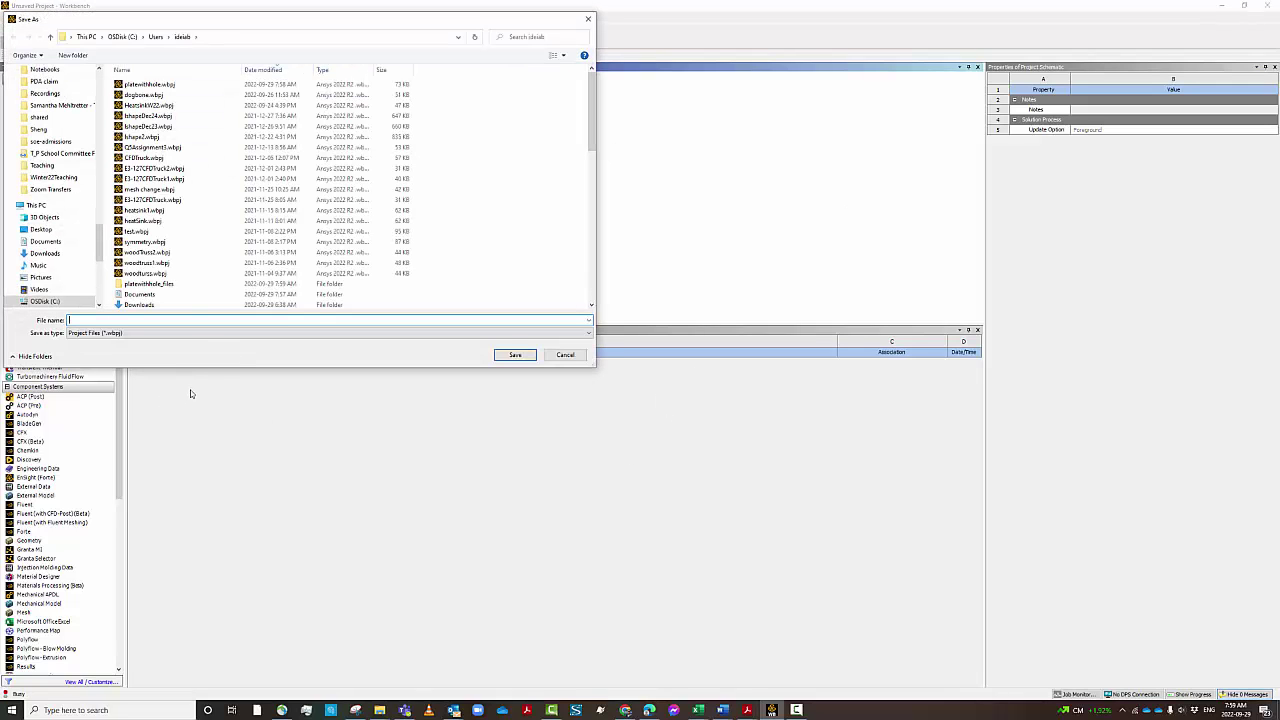
type("La")
key("BackSpace")
key("BackSpace")
type("ENGG6200_Platewithhole")
Step: Browse to the ENGG6290_01_Sim_Techniques folder inside Teaching > Fall2022 as the save location
left_click_drag(99, 228, 99, 83)
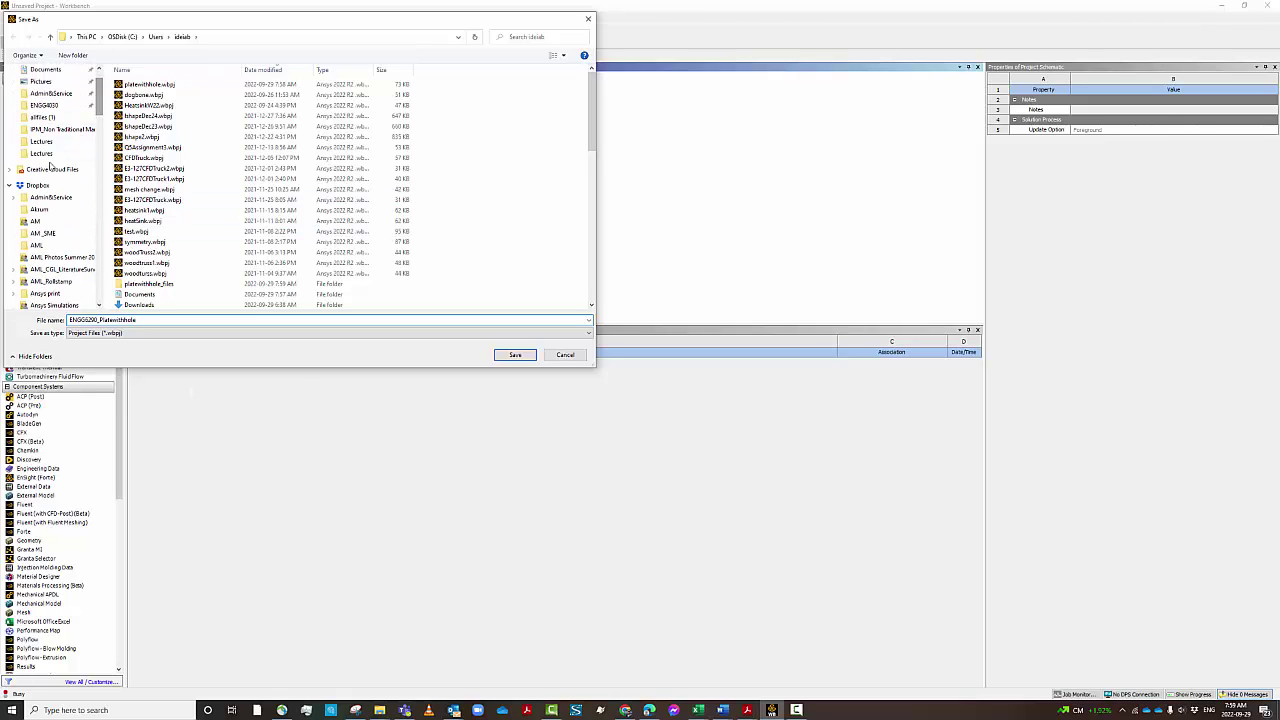
scroll(74, 168, "up", 1)
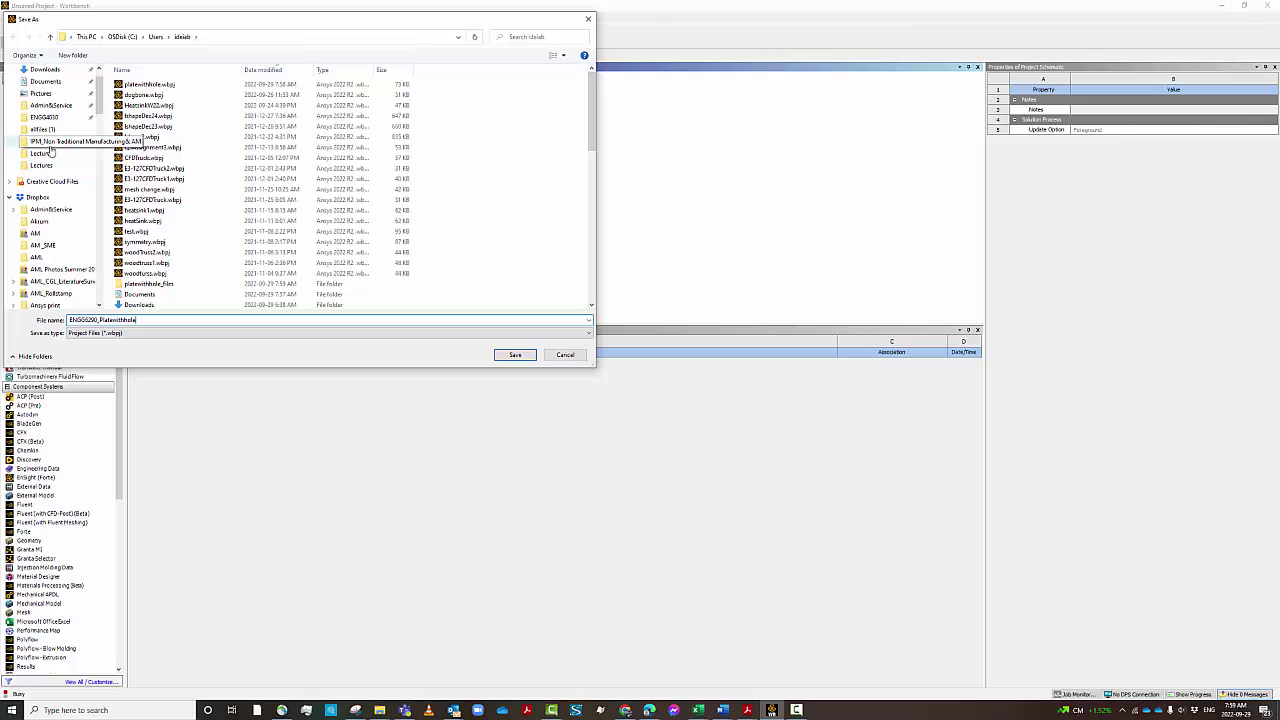
left_click(44, 117)
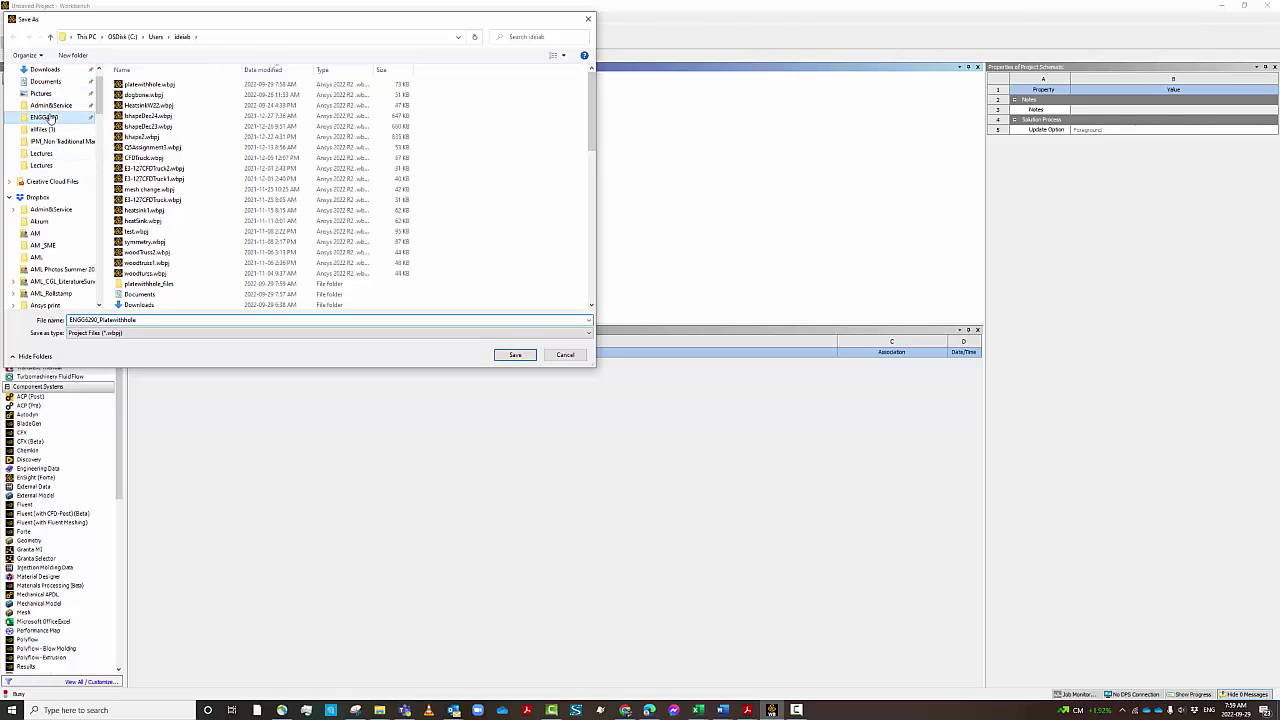
left_click(171, 36)
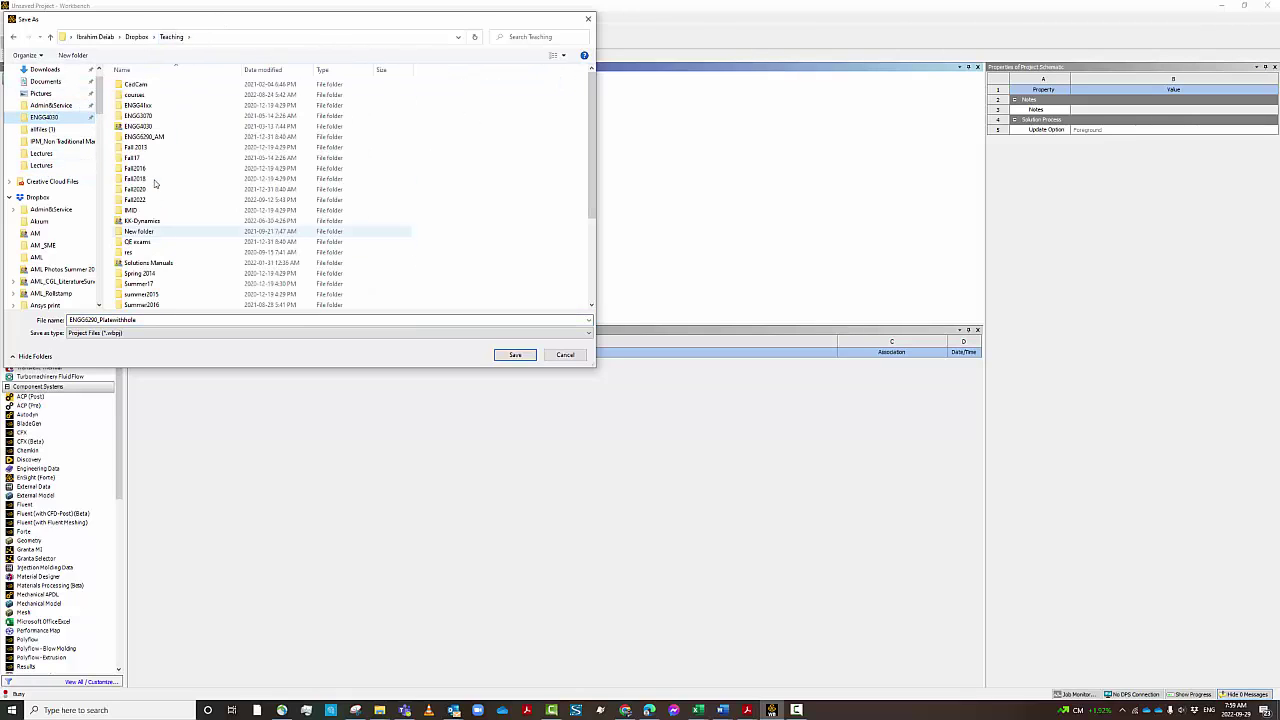
double_click(145, 199)
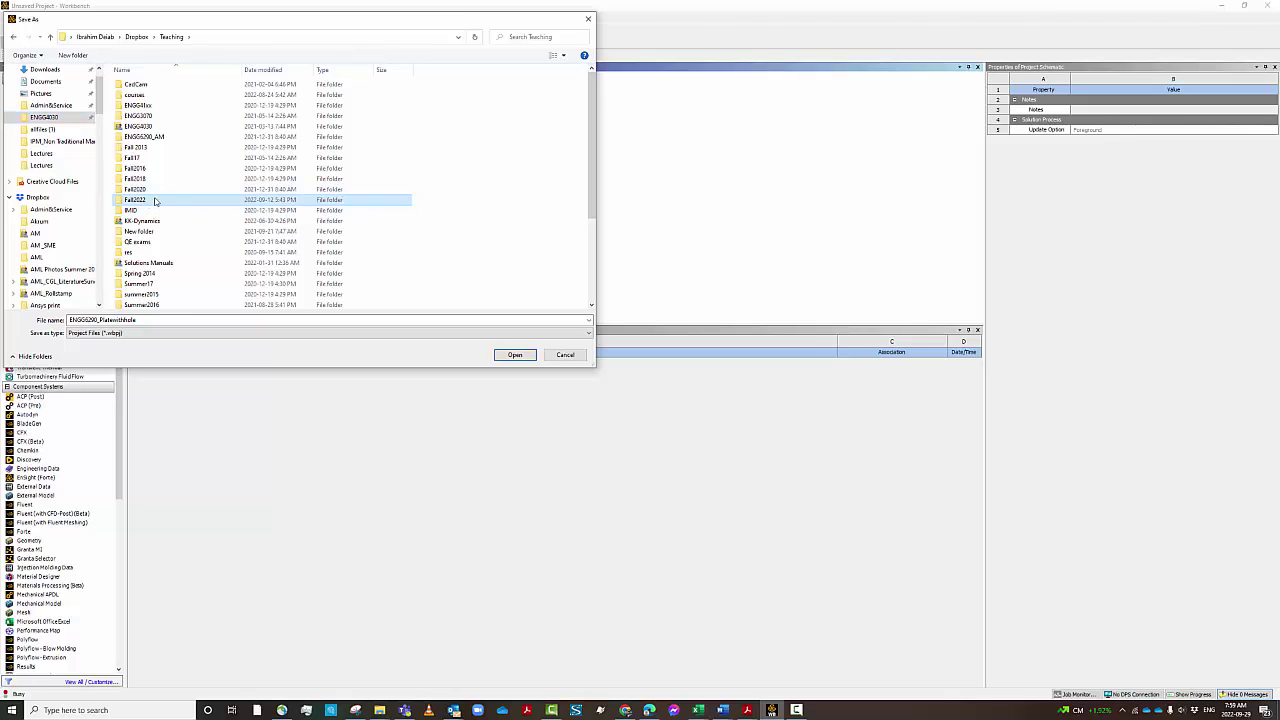
double_click(150, 85)
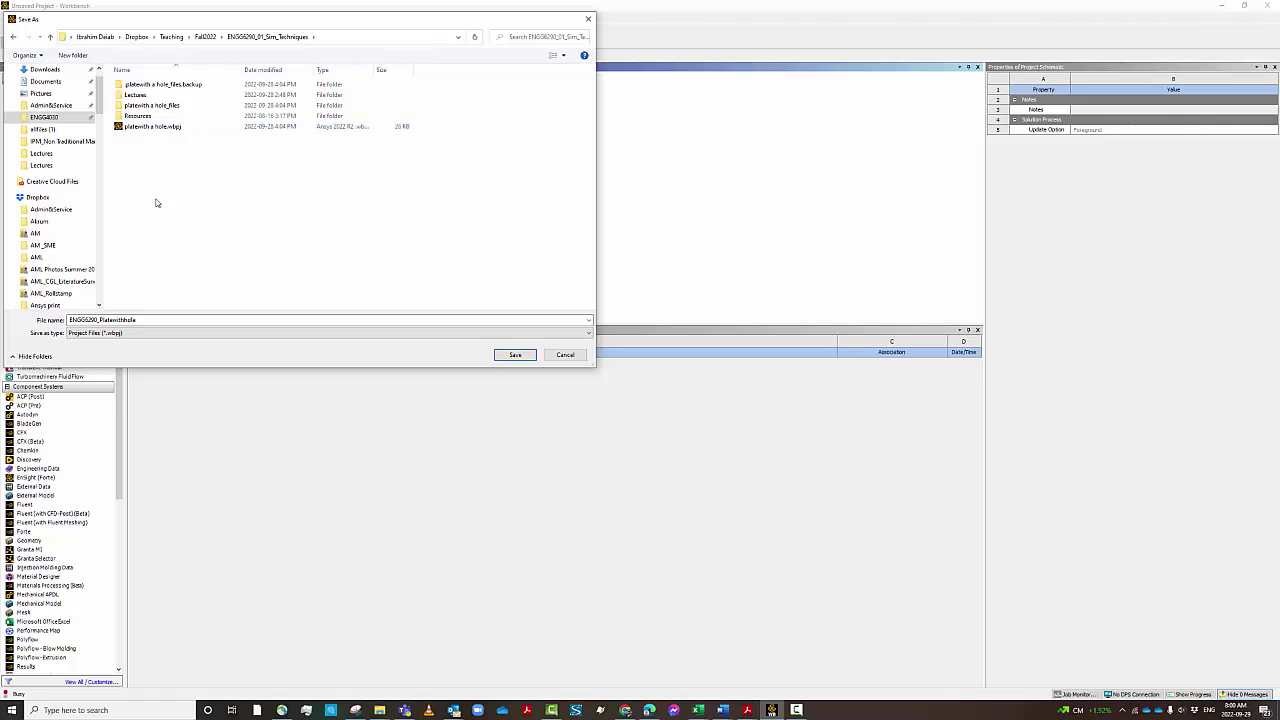
Step: Change the file name to ENGG6290_Platewithhole1 and save the project
double_click(148, 320)
left_click(148, 320)
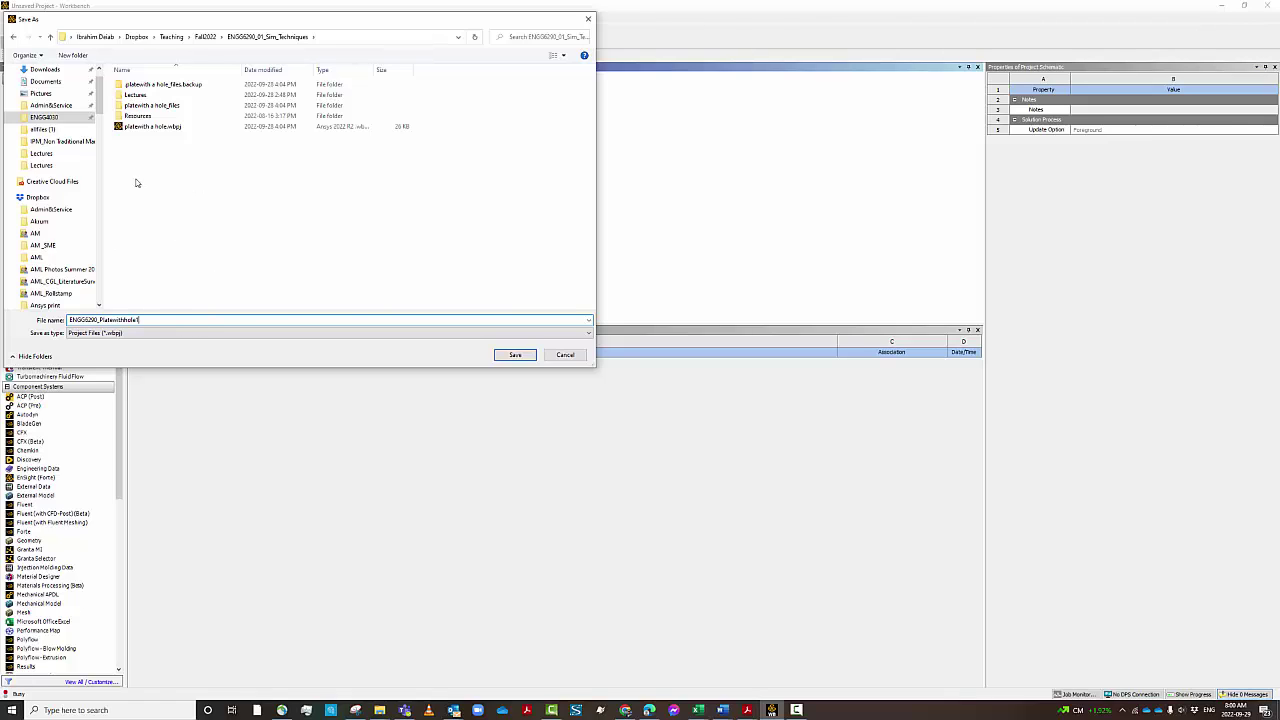
type("1")
left_click(515, 356)
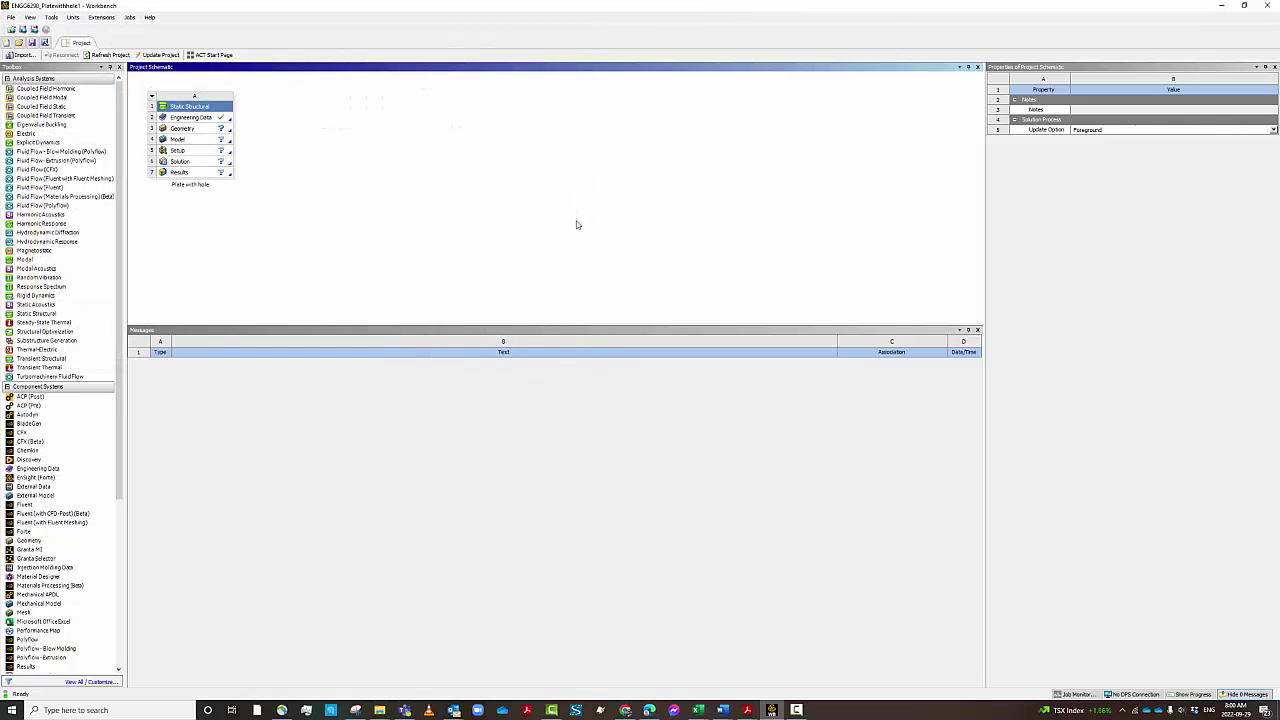
Step: Look over the Engineering Data material and its available data sources, and return to the project schematic
double_click(186, 118)
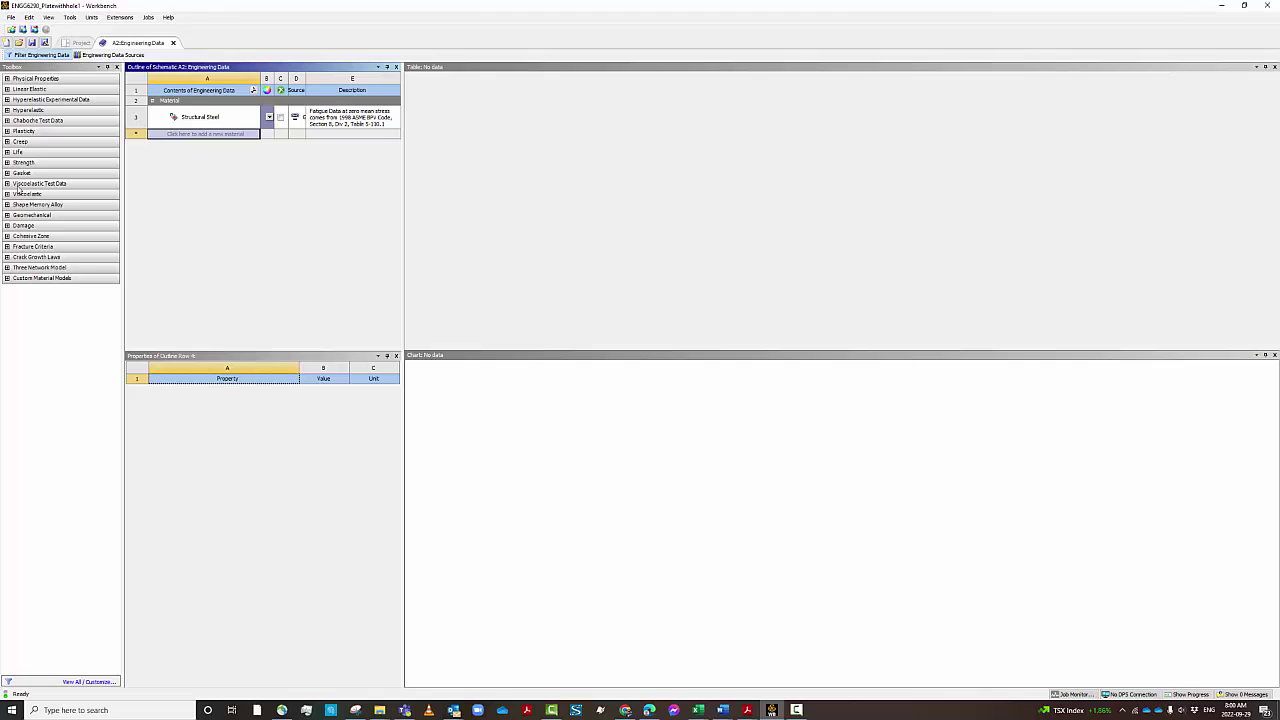
left_click(110, 54)
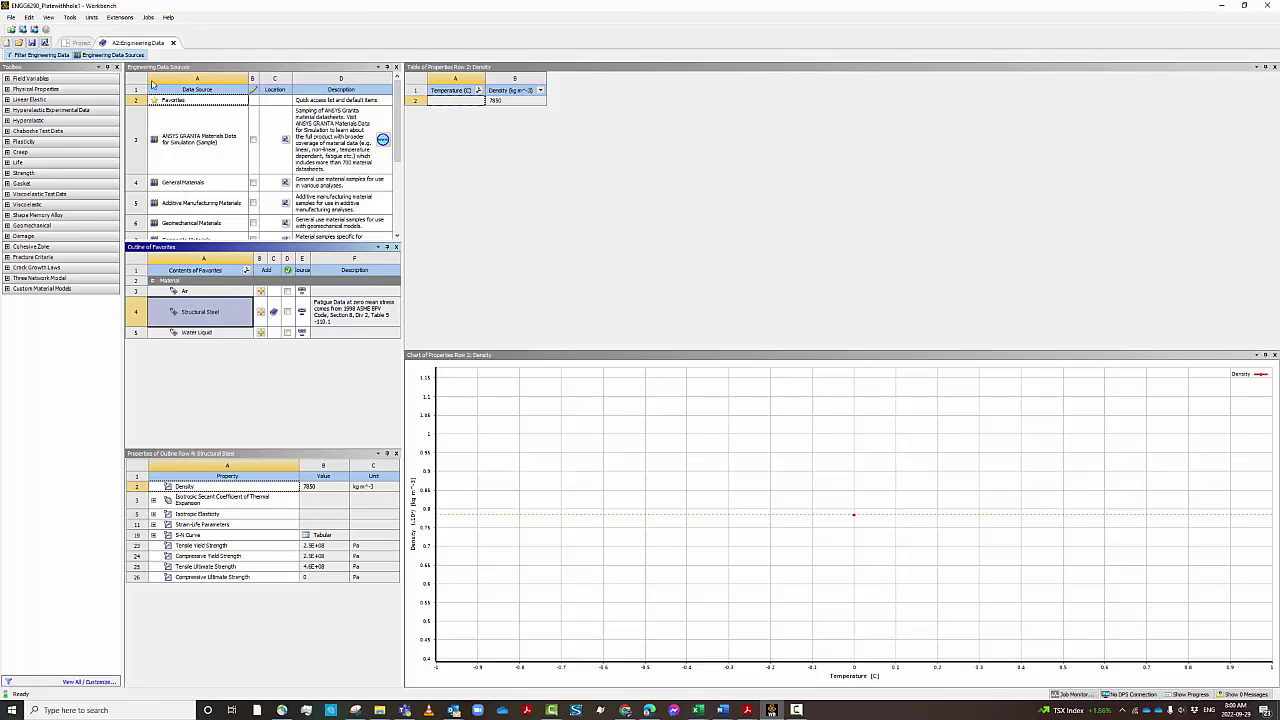
left_click(79, 42)
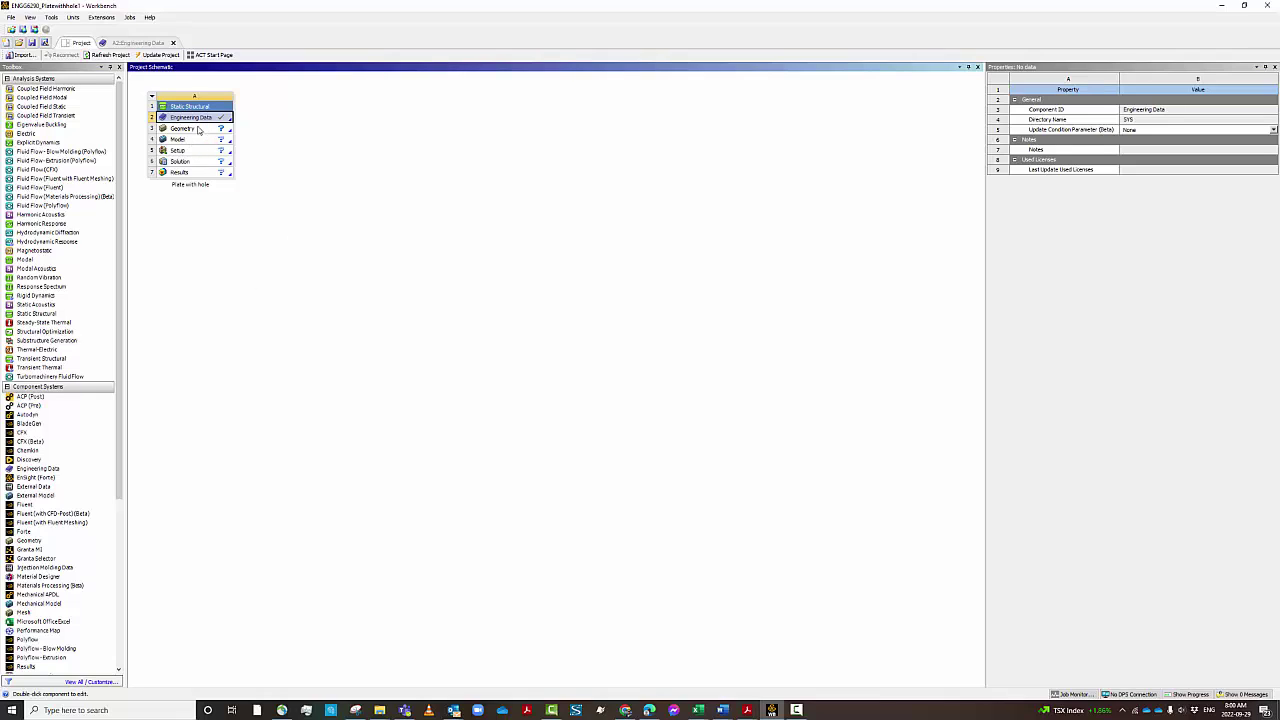
Step: Examine the options for creating or importing geometry in the Geometry cell without choosing one
left_click(198, 129)
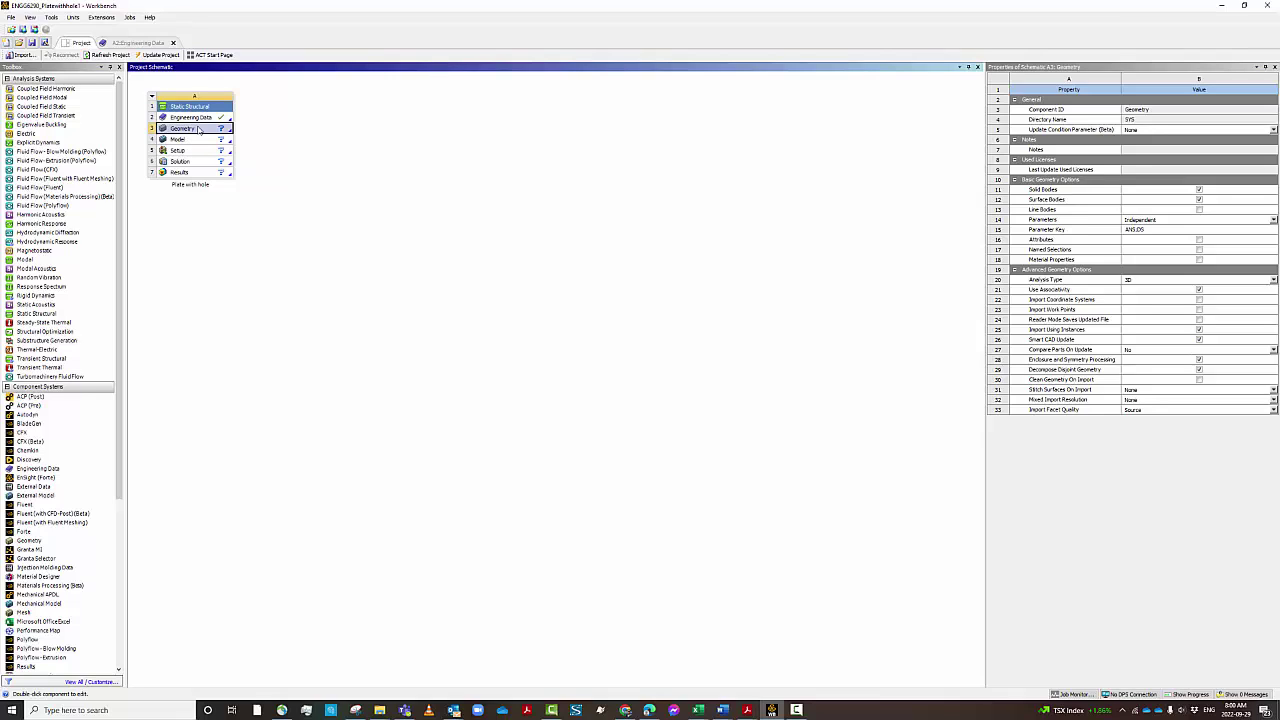
right_click(198, 129)
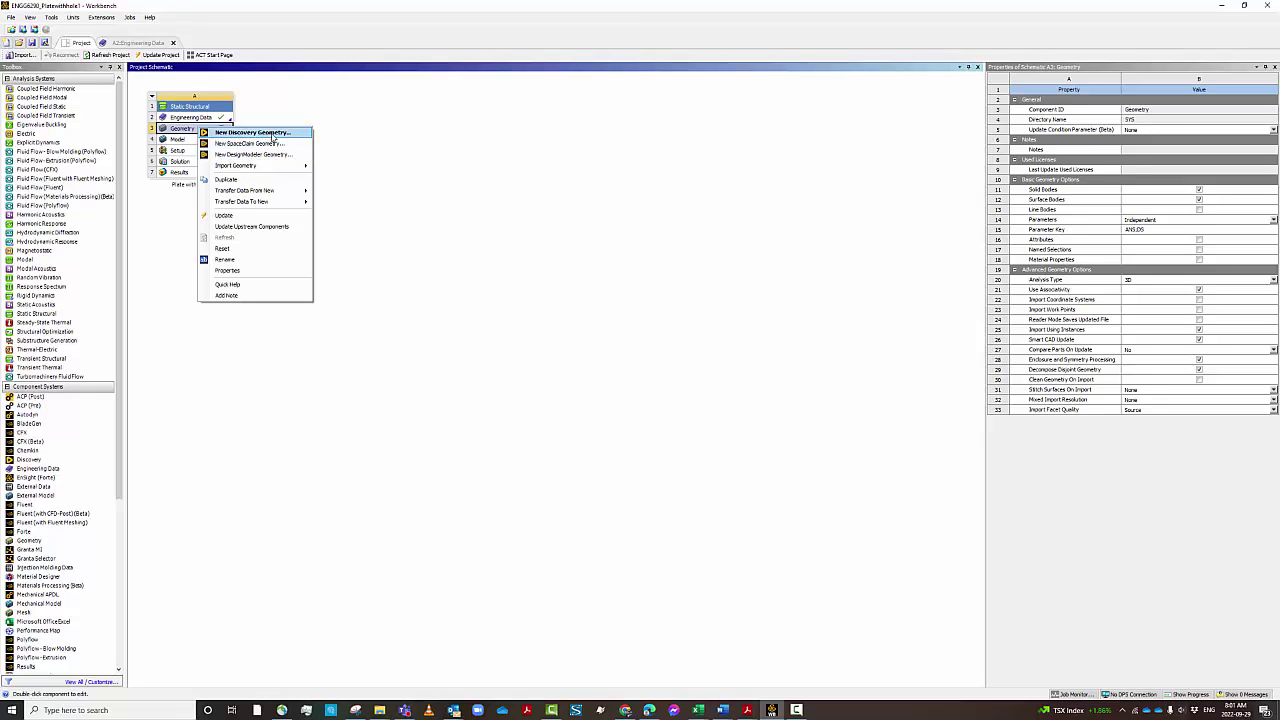
mouse_move(246, 166)
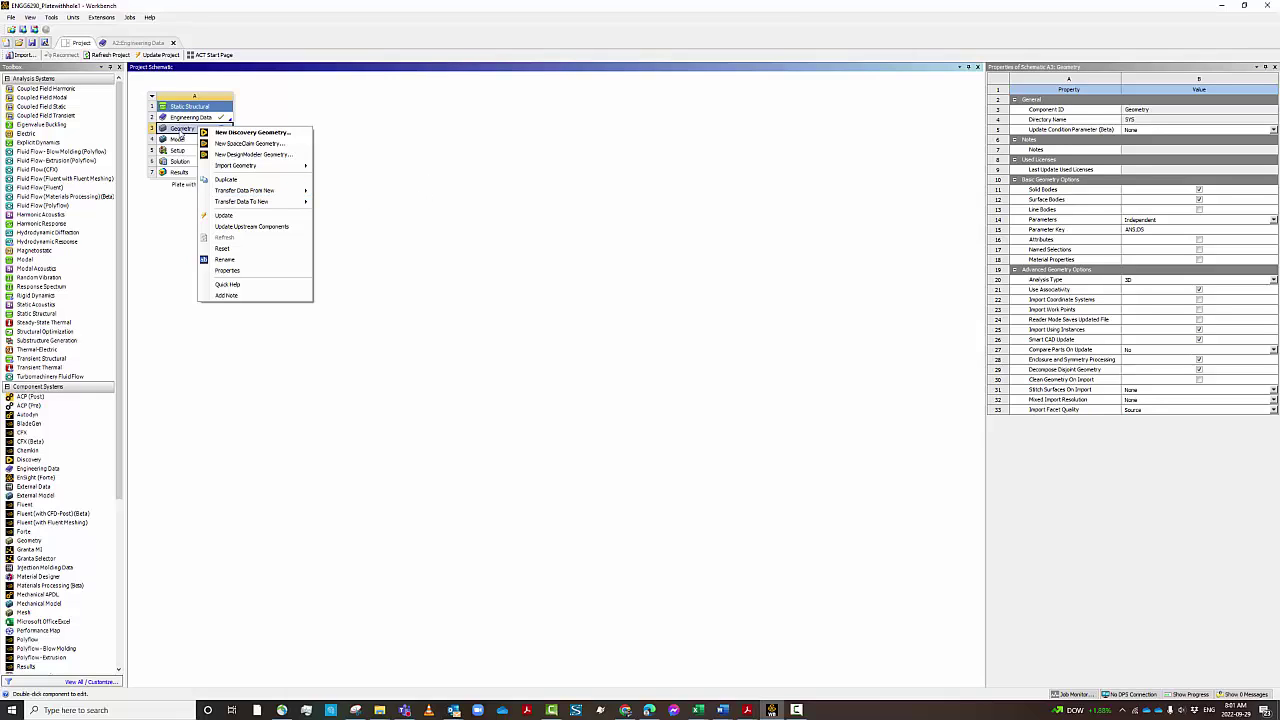
left_click(538, 212)
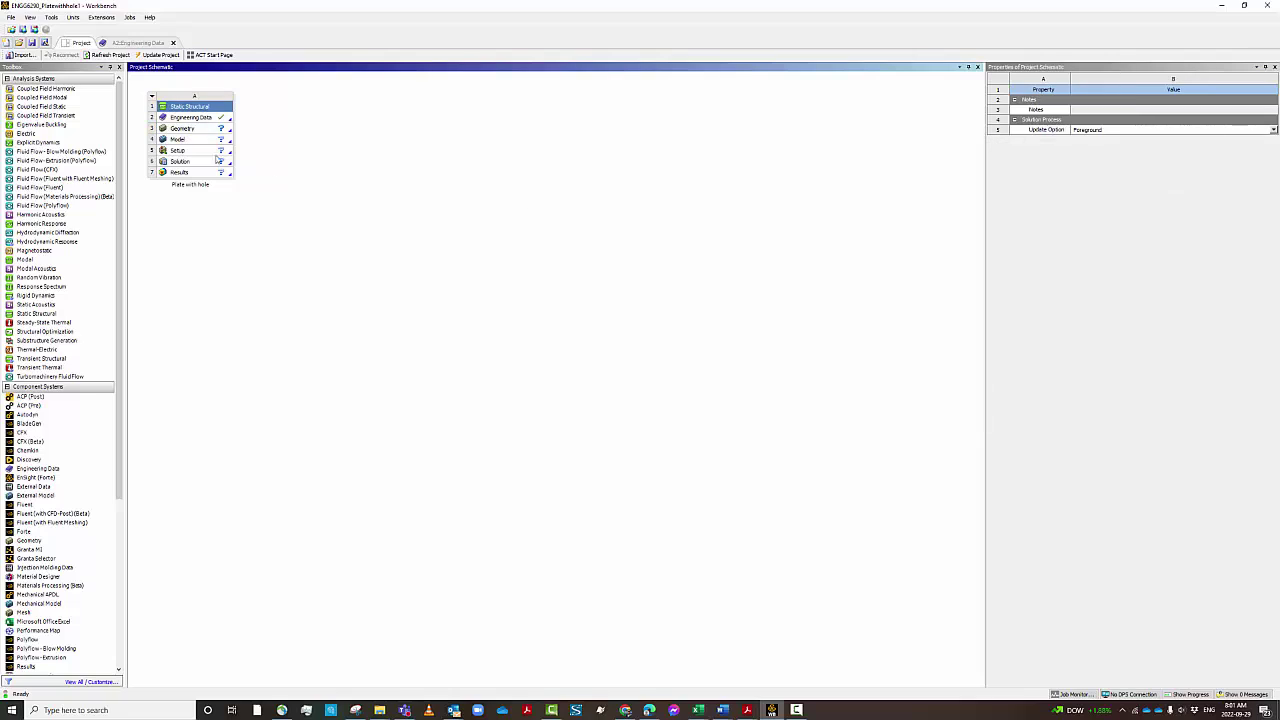
left_click(195, 134)
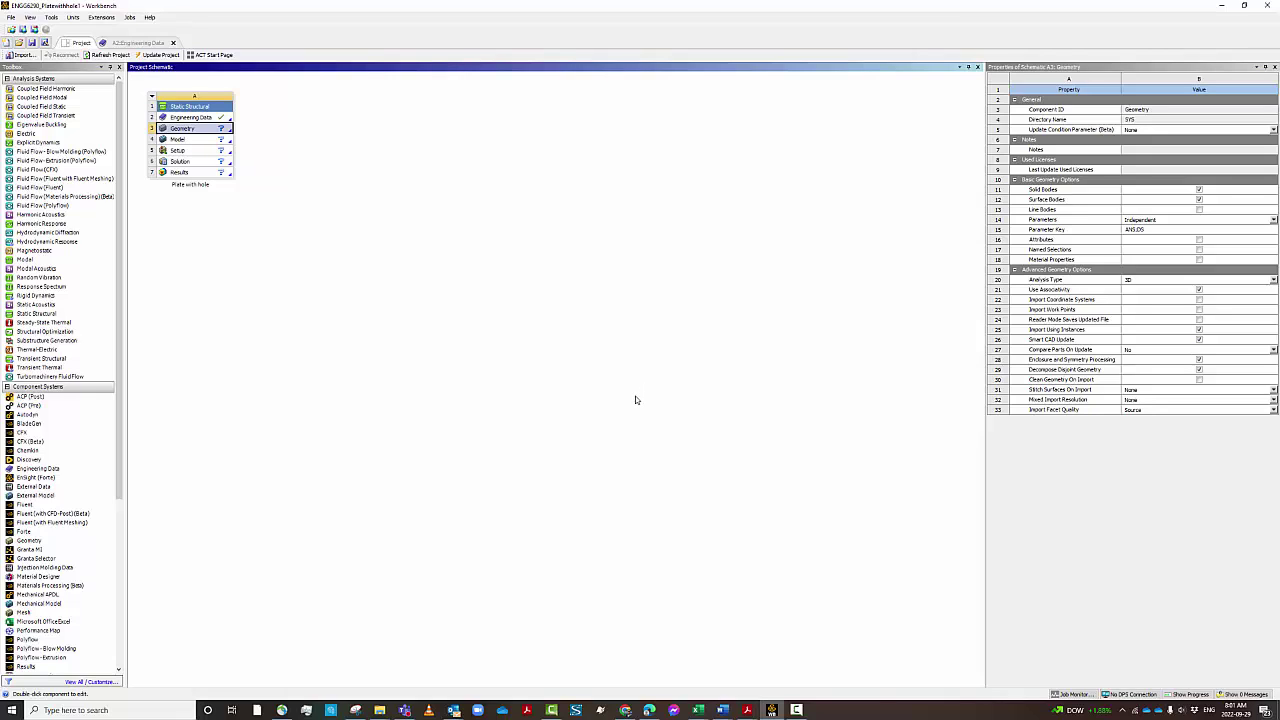
right_click(199, 128)
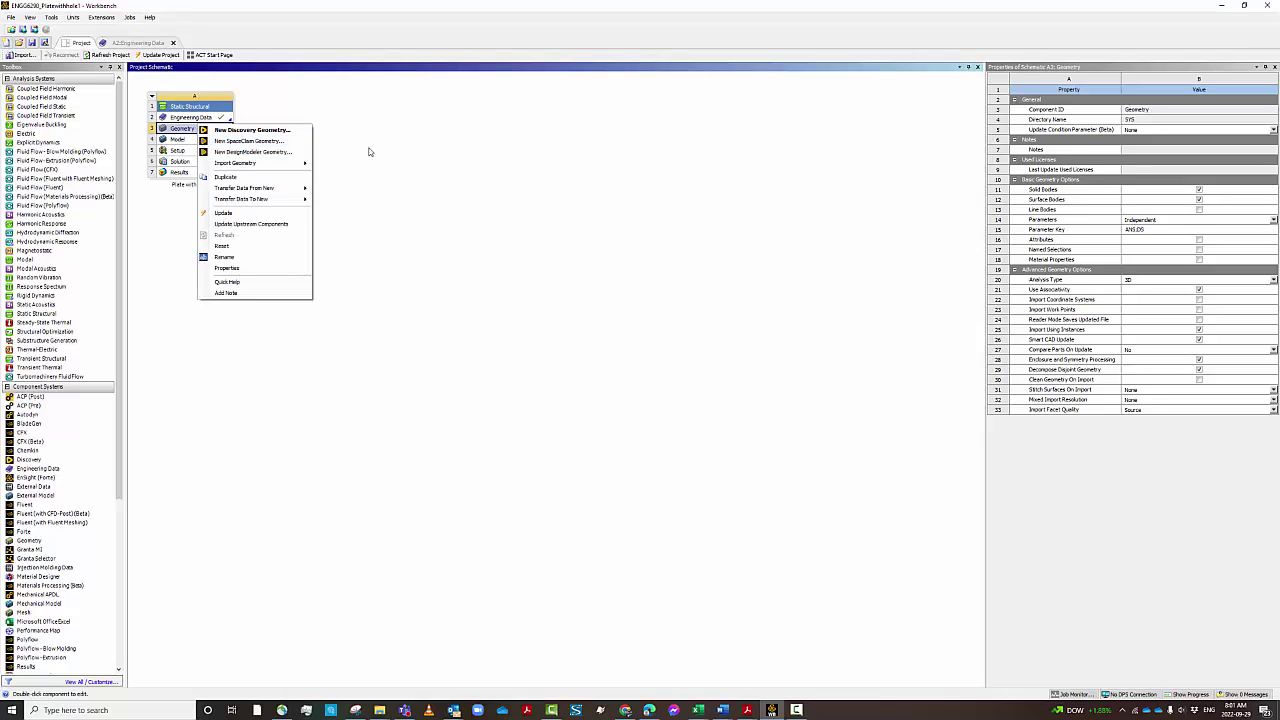
left_click(408, 156)
Step: In the Geometry cell's properties, set the analysis type to 2D and exclude solid bodies
left_click(211, 130)
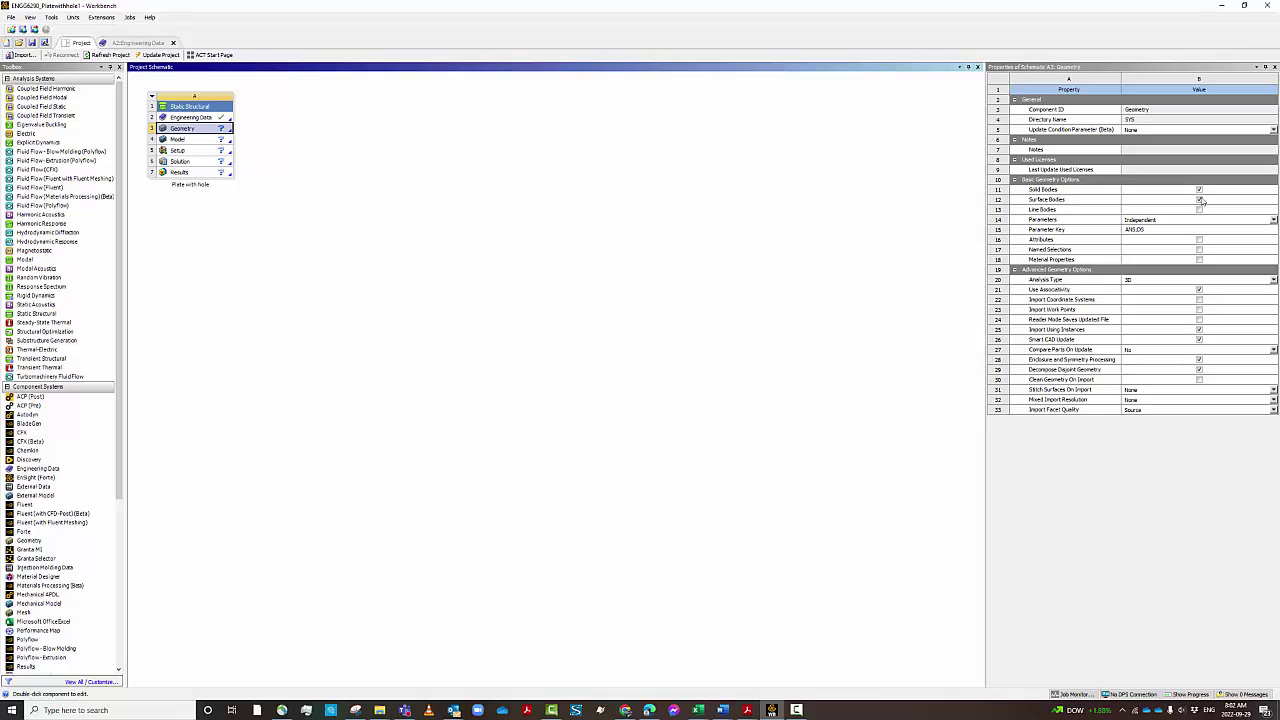
left_click(1183, 280)
left_click(1164, 295)
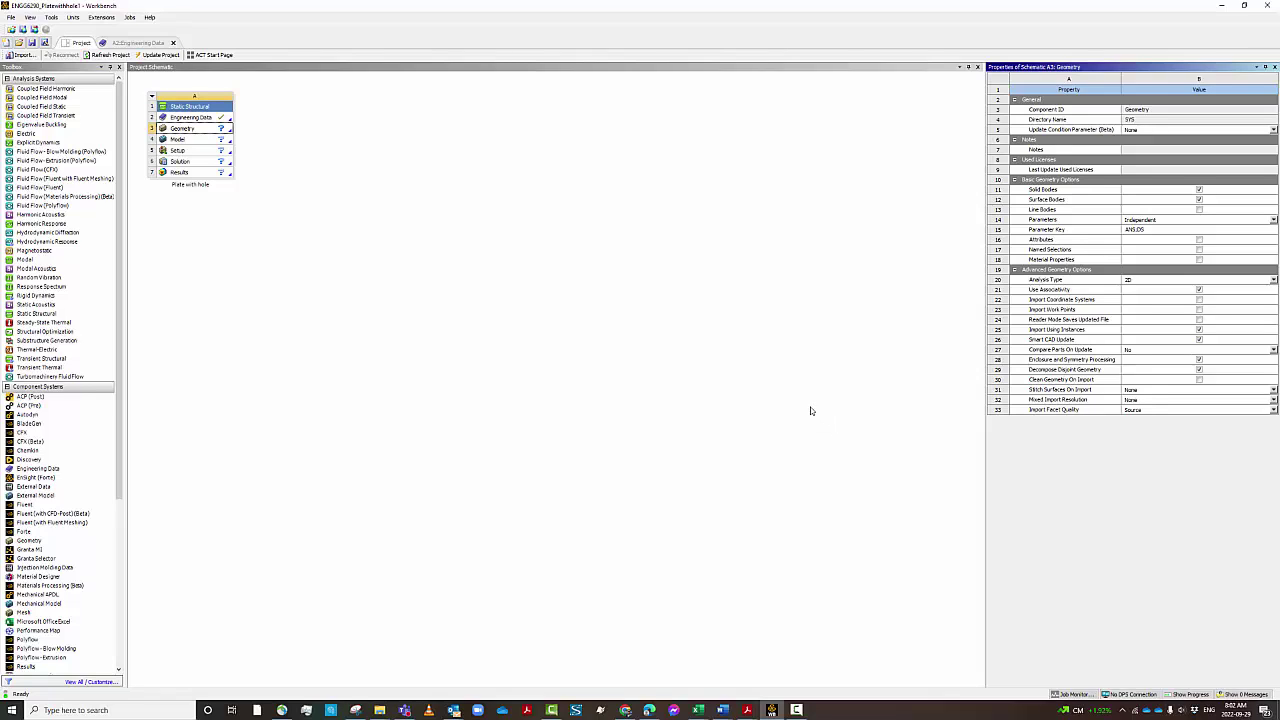
left_click(1200, 189)
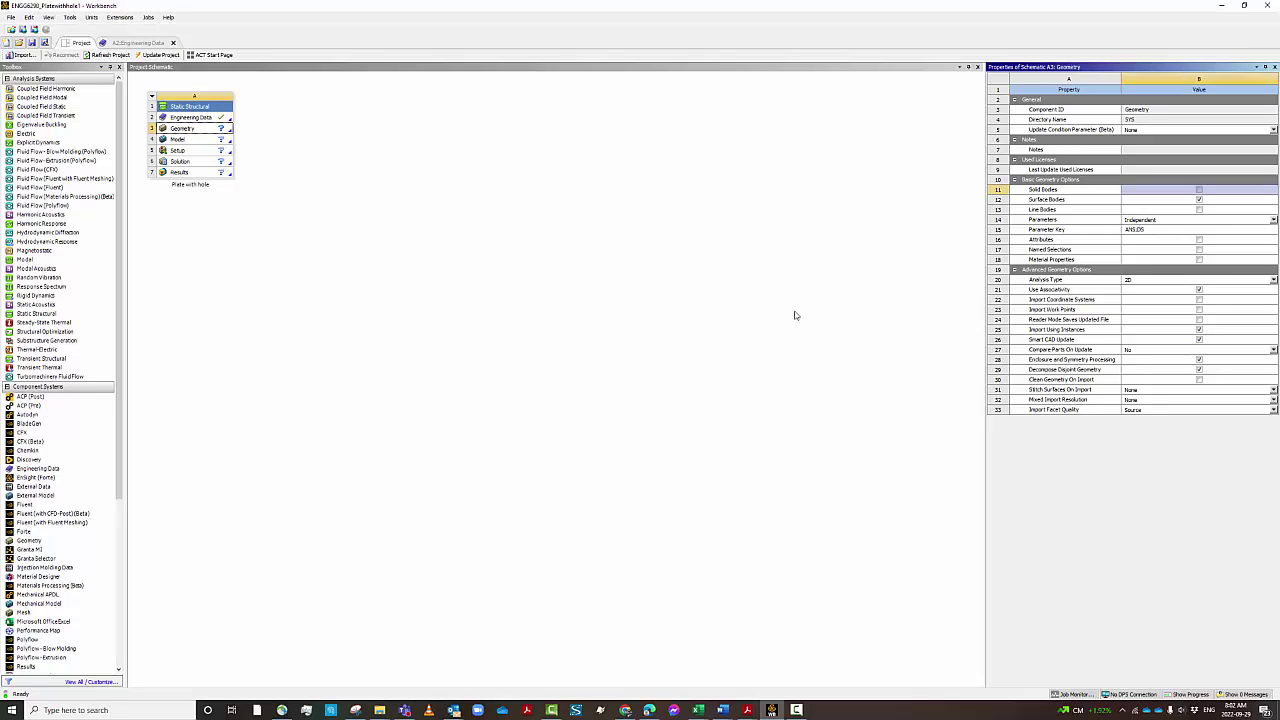
left_click(585, 379)
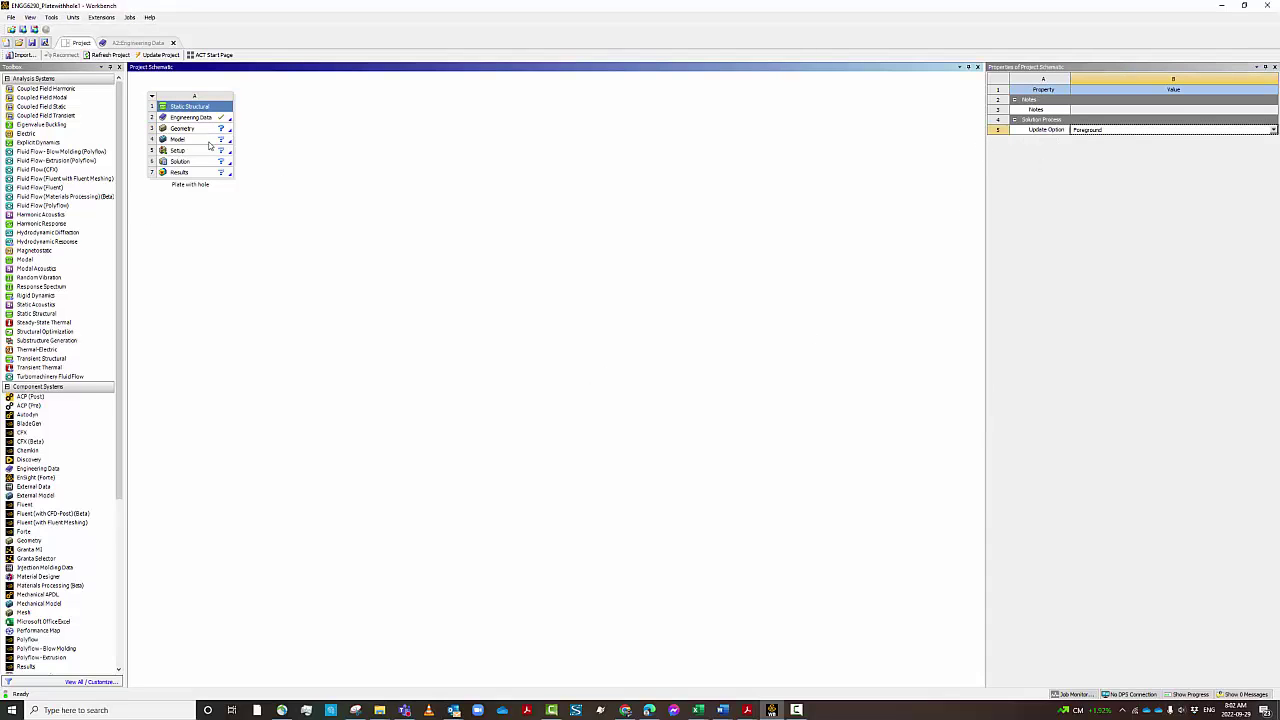
Step: Check the Geometry cell's properties and create a new SpaceClaim geometry for the Plate with hole system
left_click(204, 133)
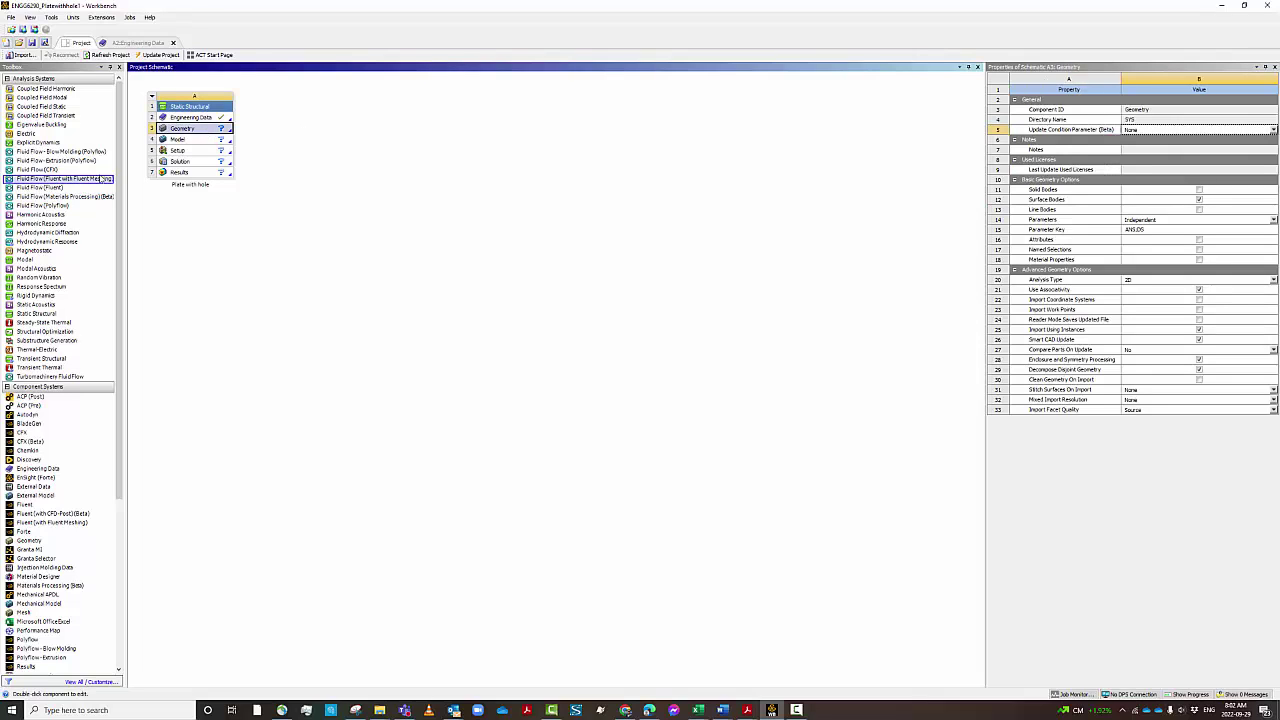
right_click(208, 128)
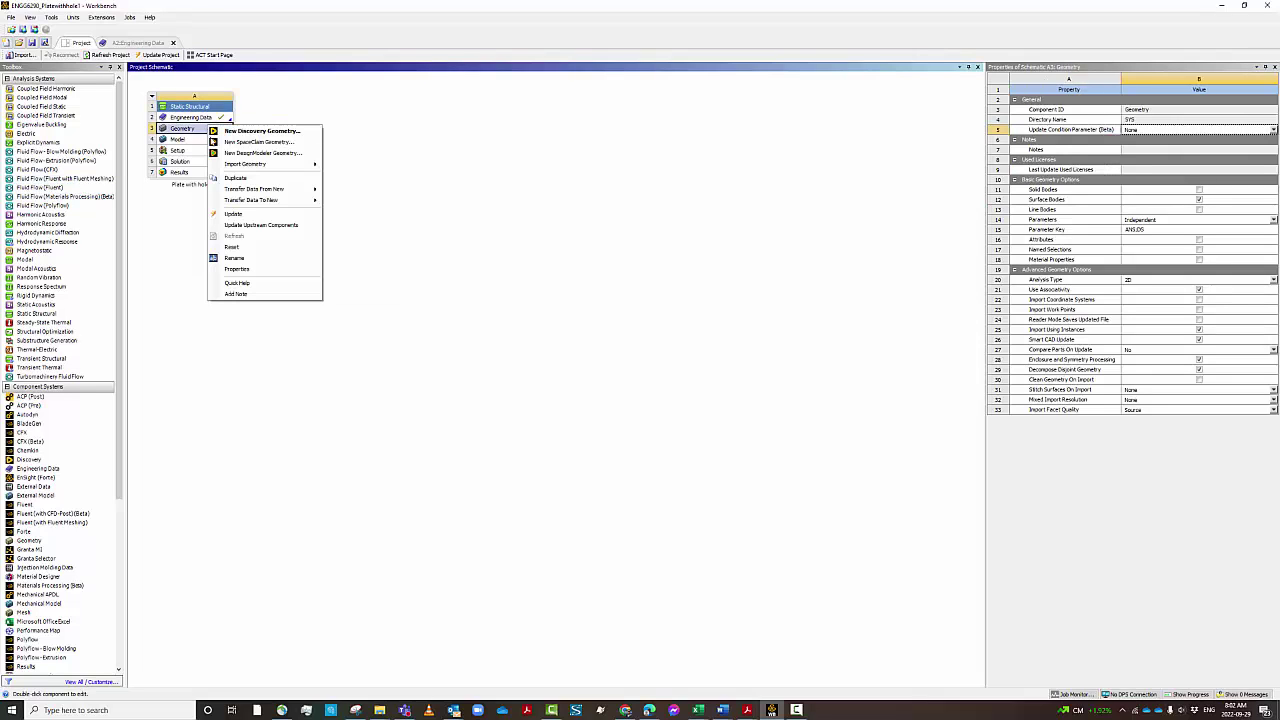
left_click(240, 271)
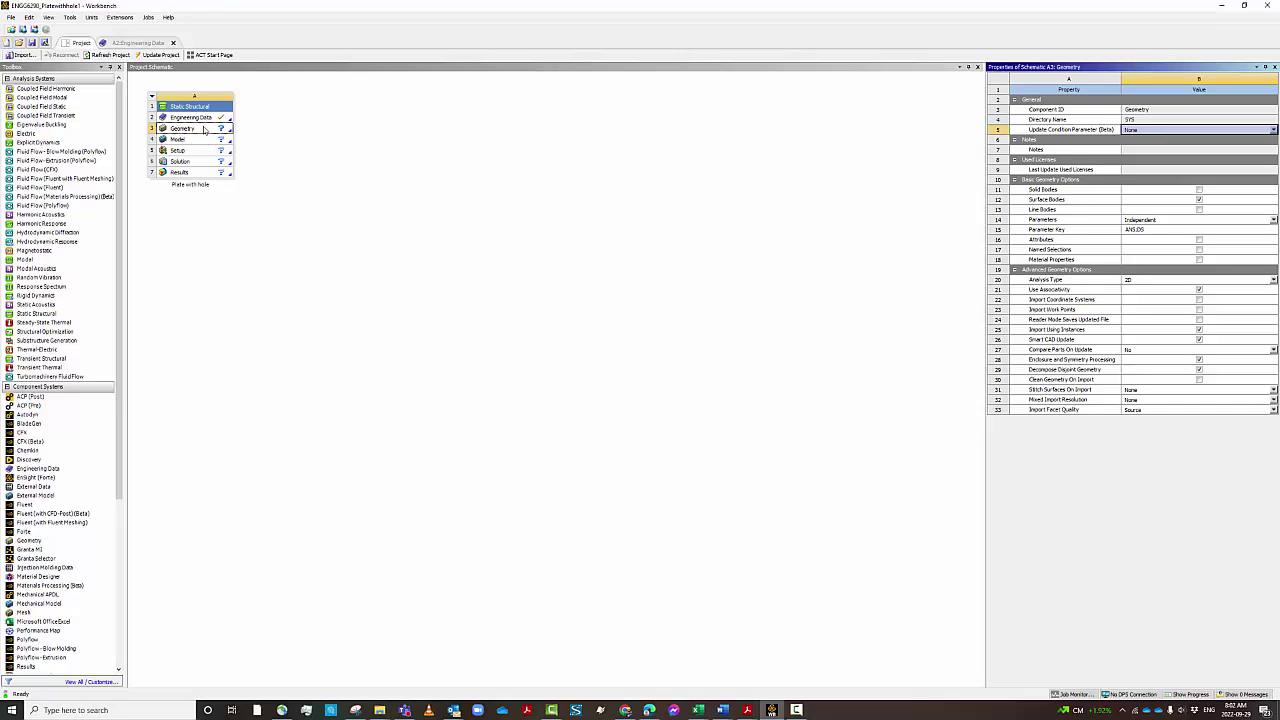
right_click(204, 128)
left_click(254, 144)
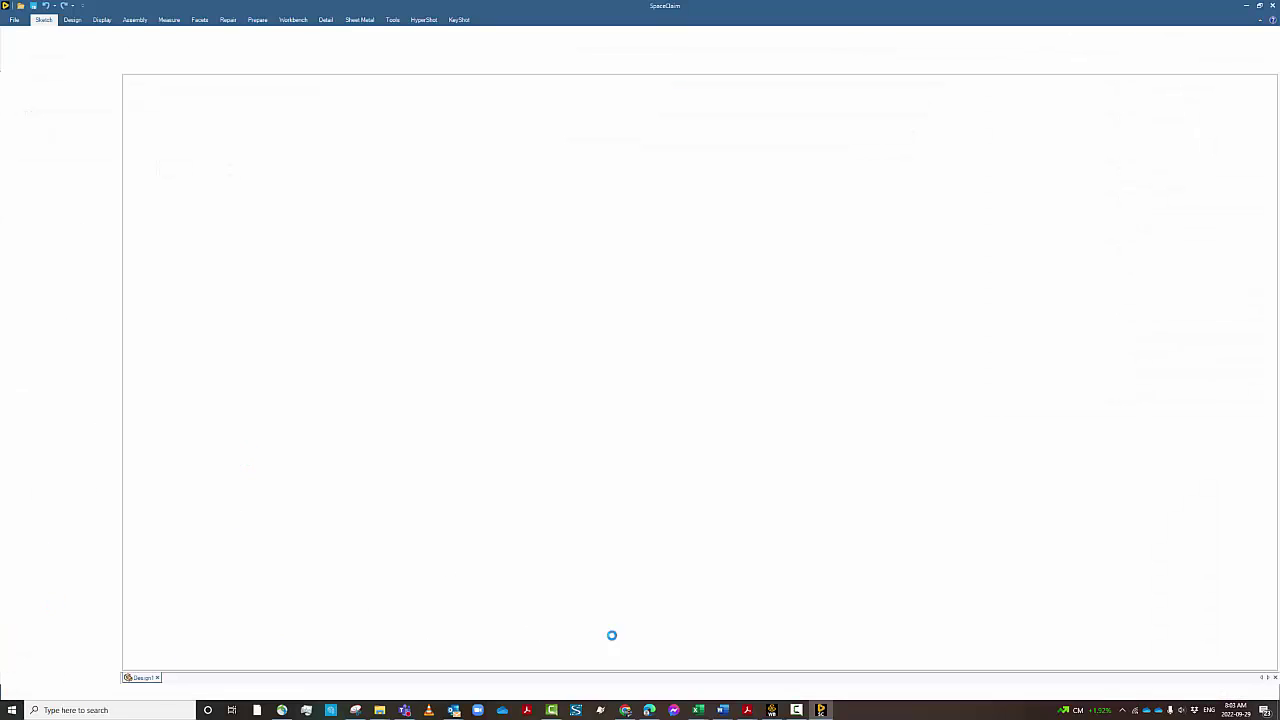
mouse_move(821, 710)
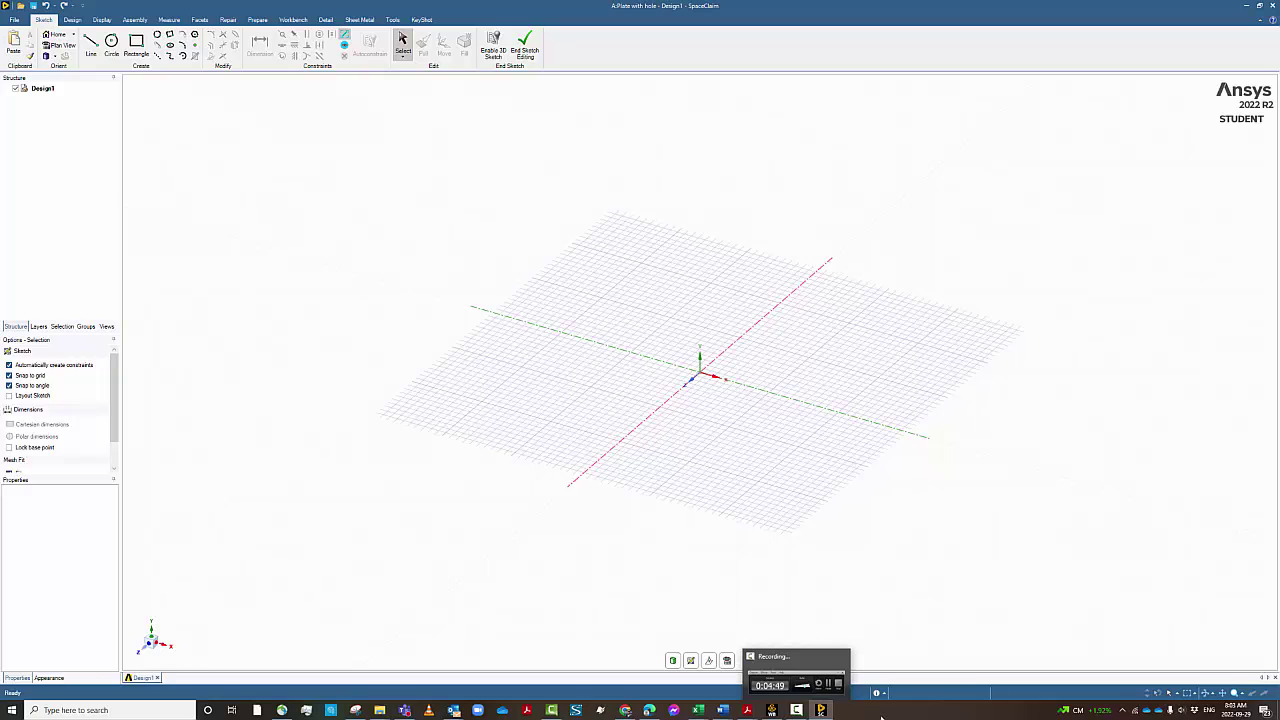
Step: Place the sketch plane on the vertical XY plane and orient the view to look straight at it
right_click(795, 332)
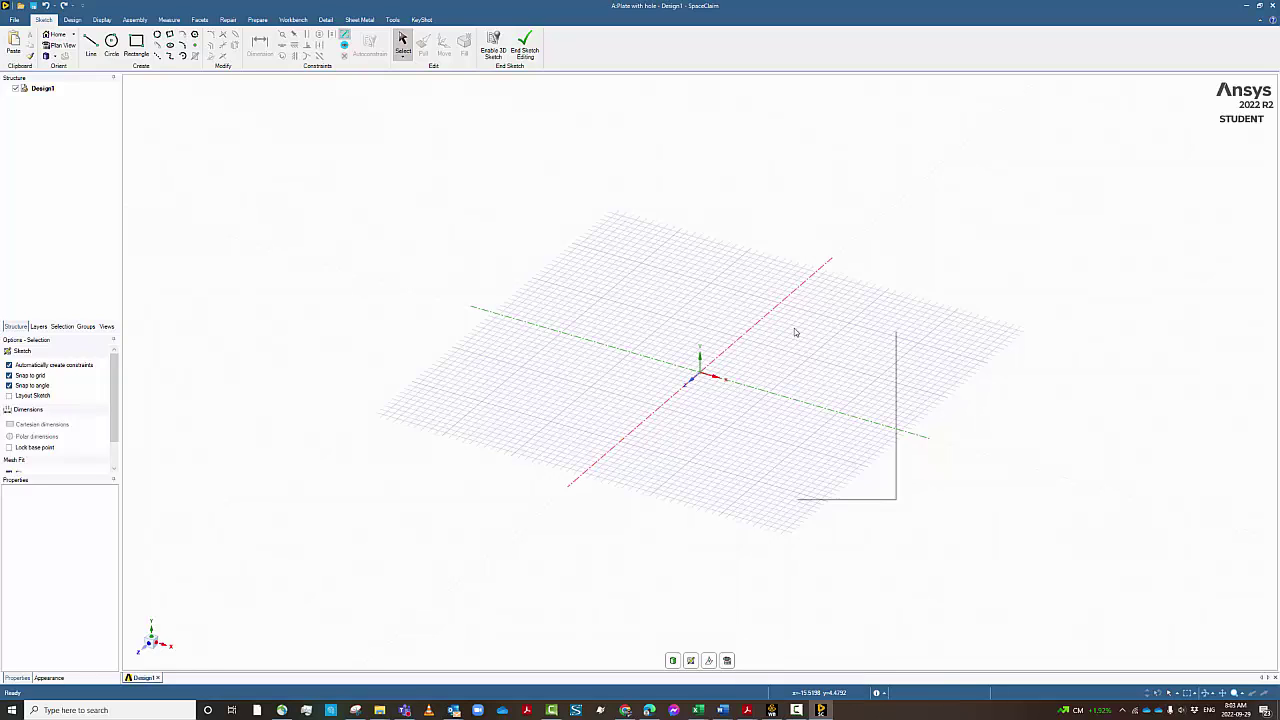
left_click(824, 347)
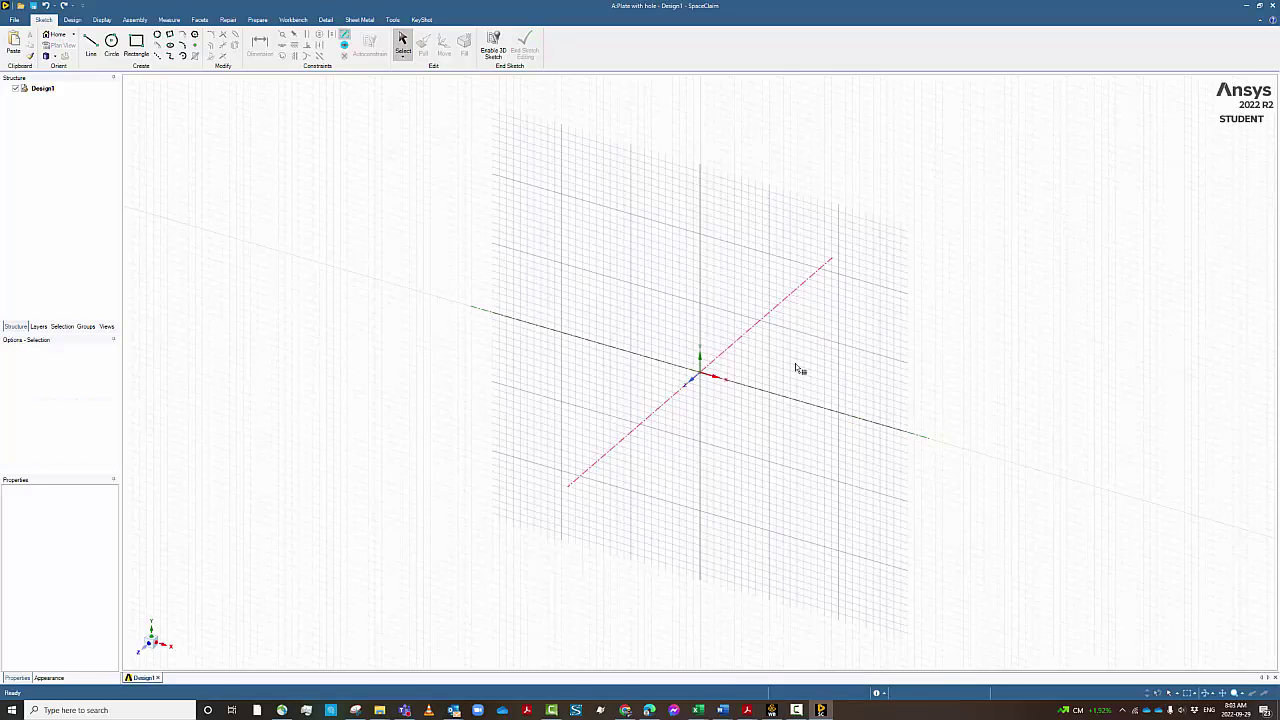
left_click(814, 354)
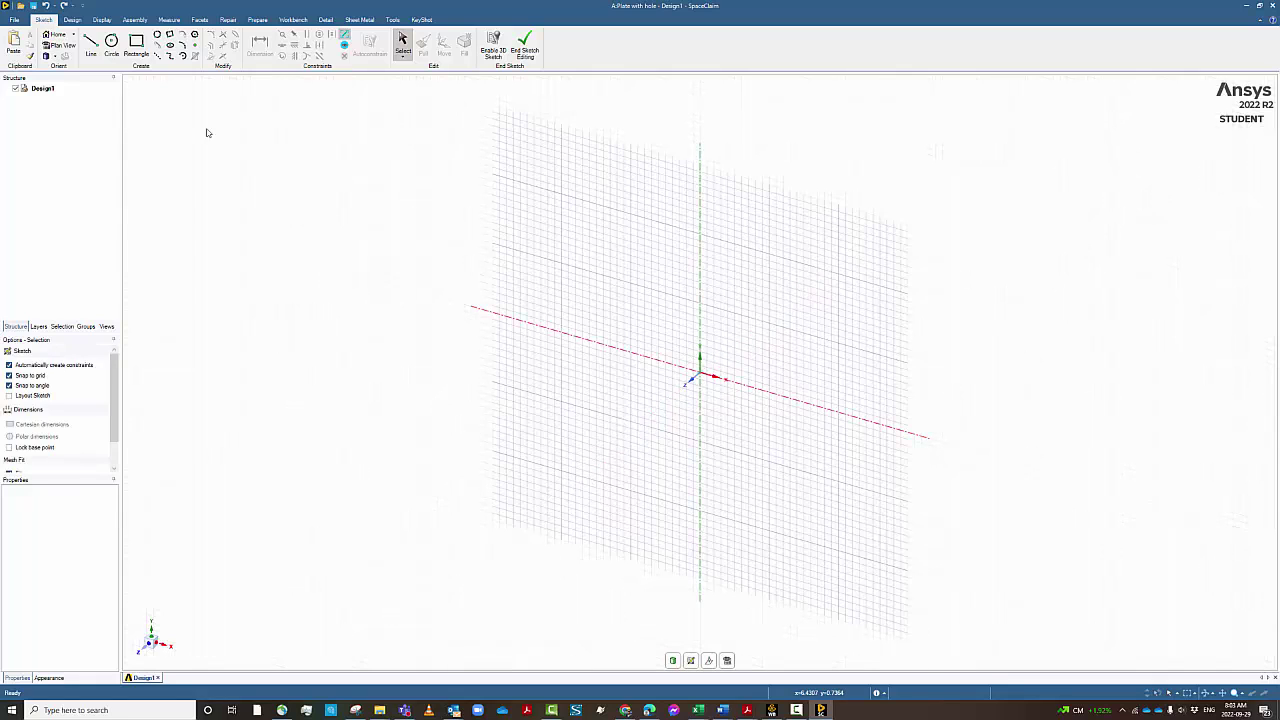
left_click(56, 45)
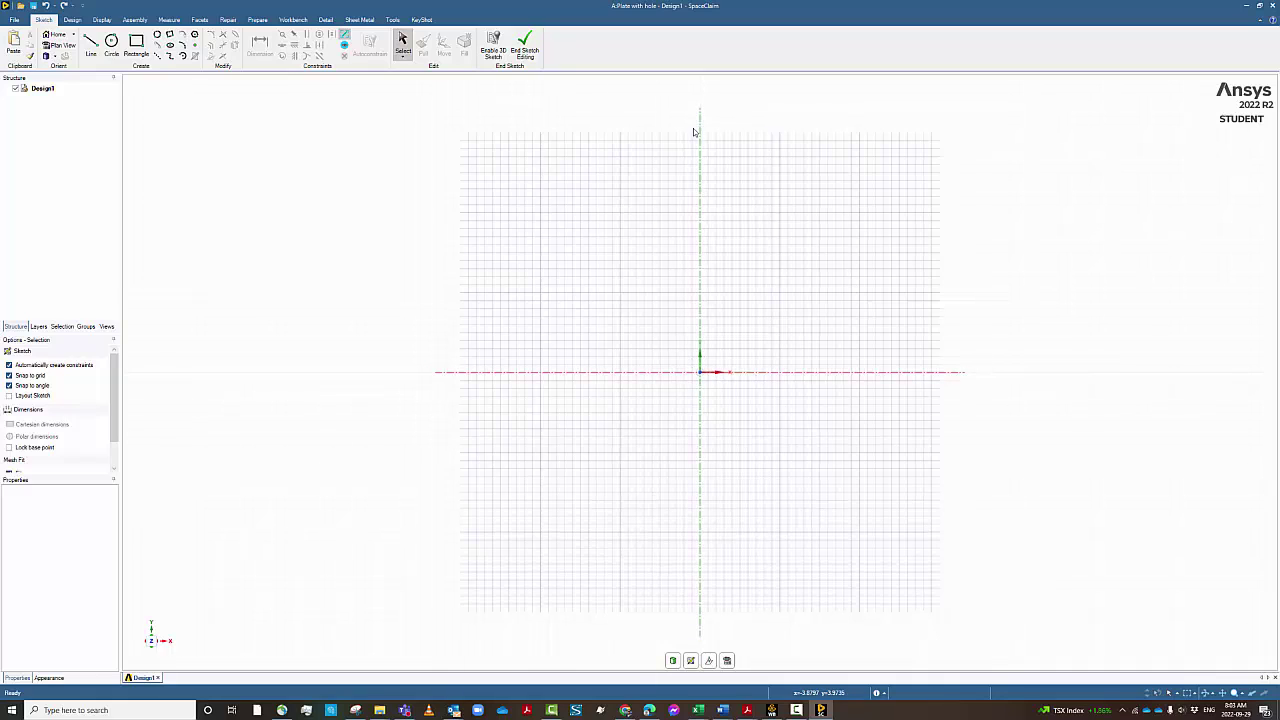
Step: Set the document's units grid to a minor spacing of 5 mm with 5 grid lines per major
left_click(14, 20)
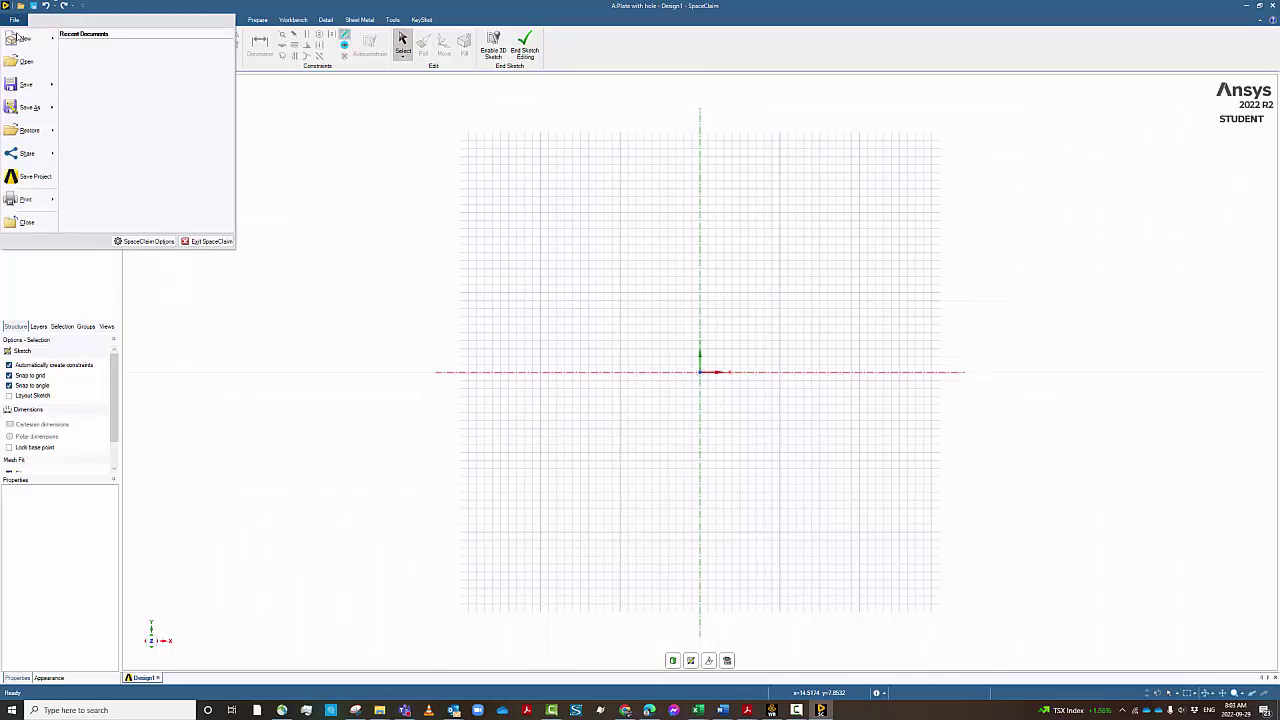
left_click(153, 243)
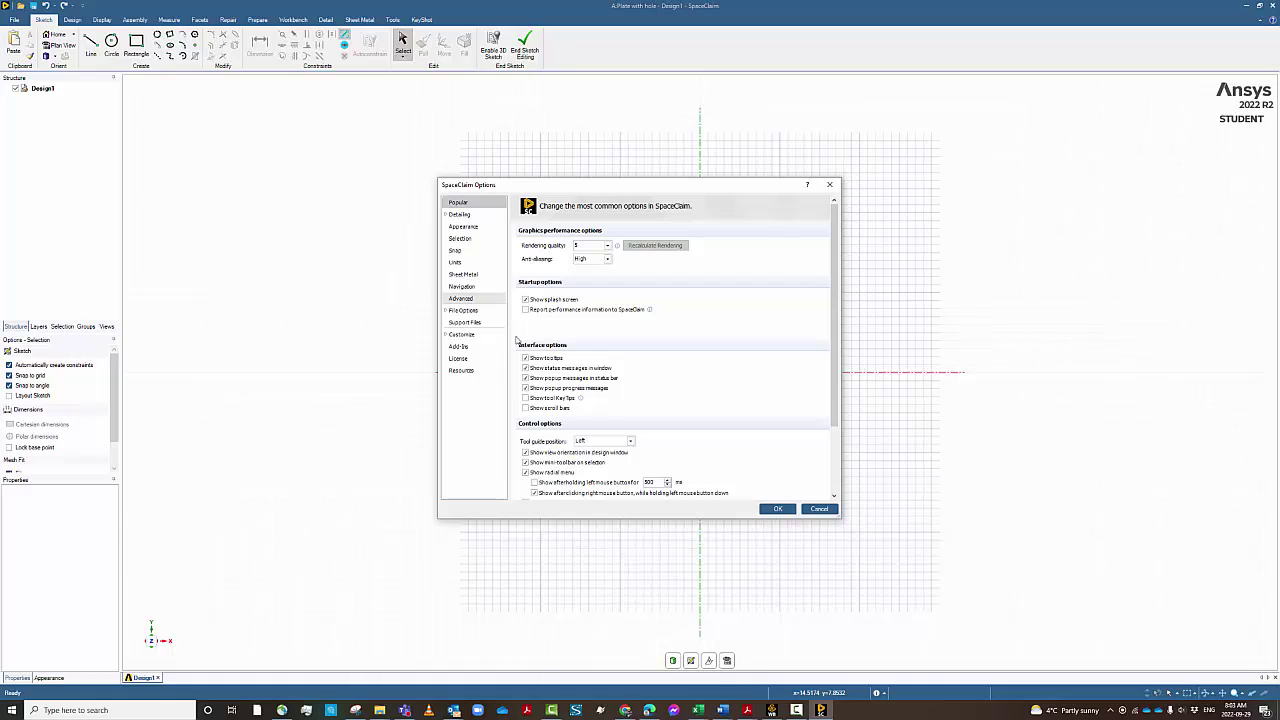
left_click(455, 263)
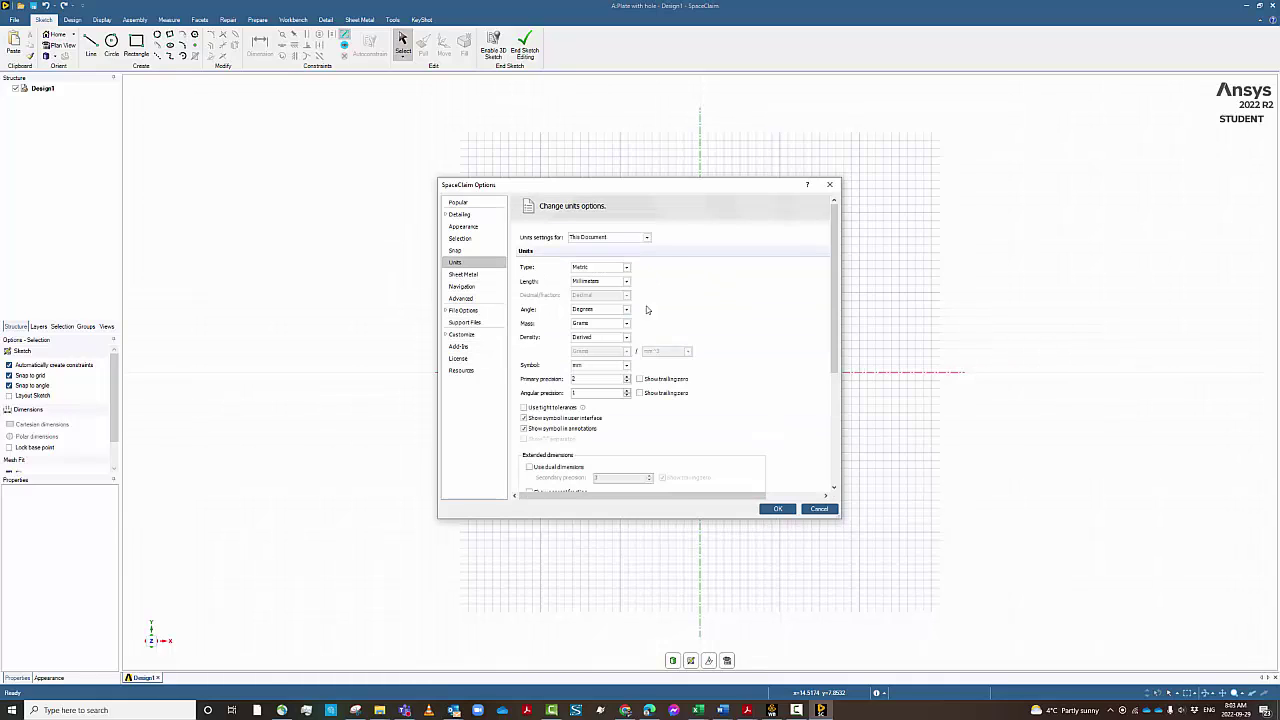
left_click(588, 282)
left_click(590, 283)
scroll(655, 440, "down", 3)
scroll(657, 436, "down", 1)
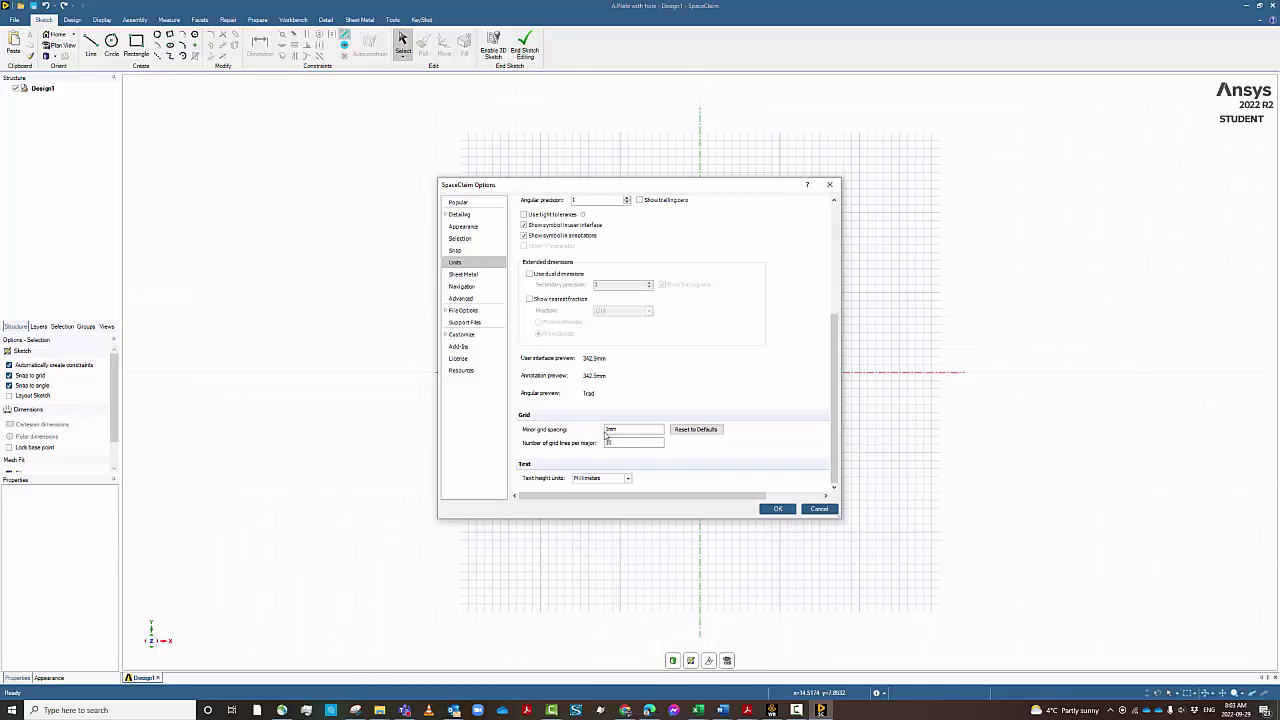
left_click(615, 431)
left_click_drag(609, 430, 601, 430)
type("5")
key("Tab")
type("5")
scroll(625, 380, "up", 4)
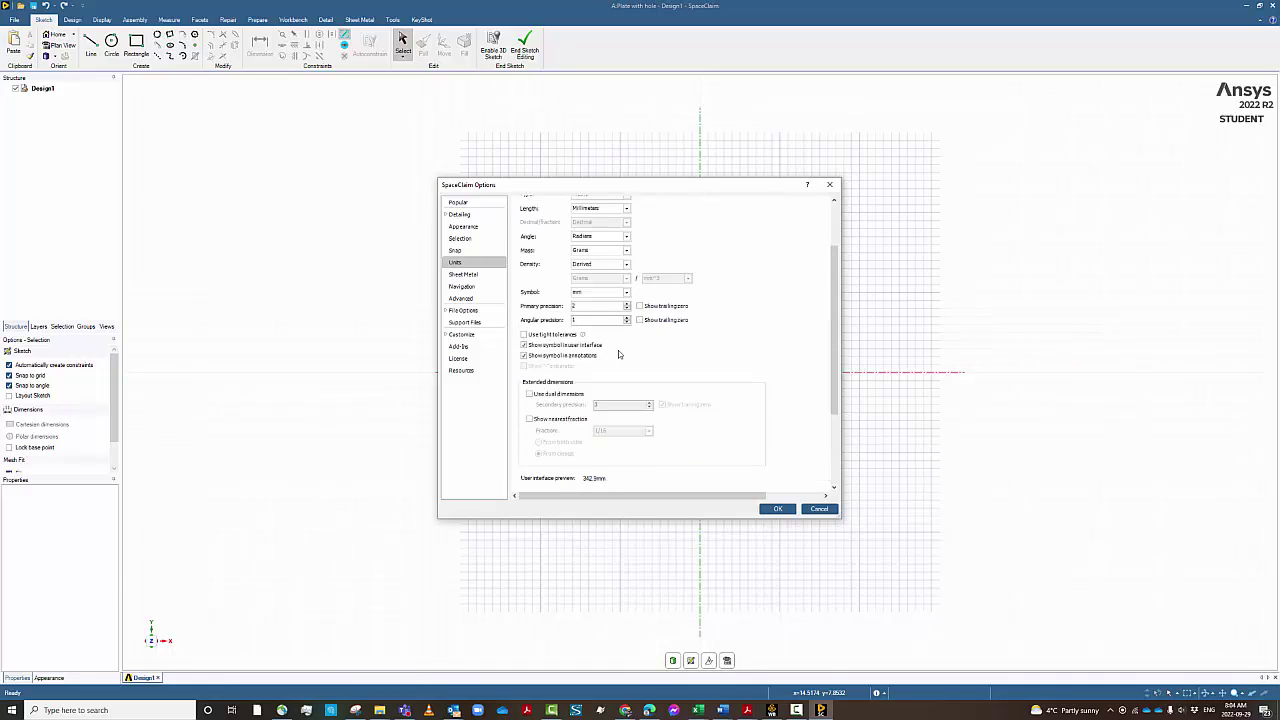
Step: Review the sketch, solid and nudge snapping options, and apply the changed SpaceClaim options
left_click(455, 250)
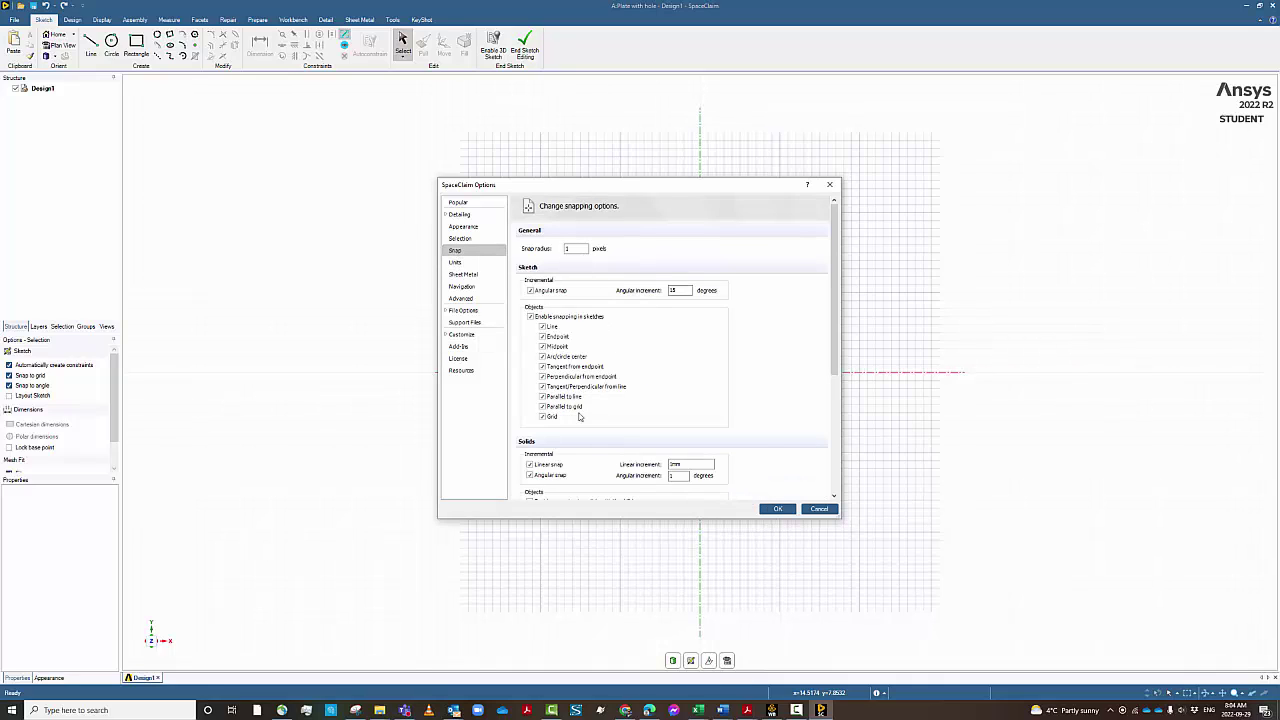
scroll(578, 470, "down", 2)
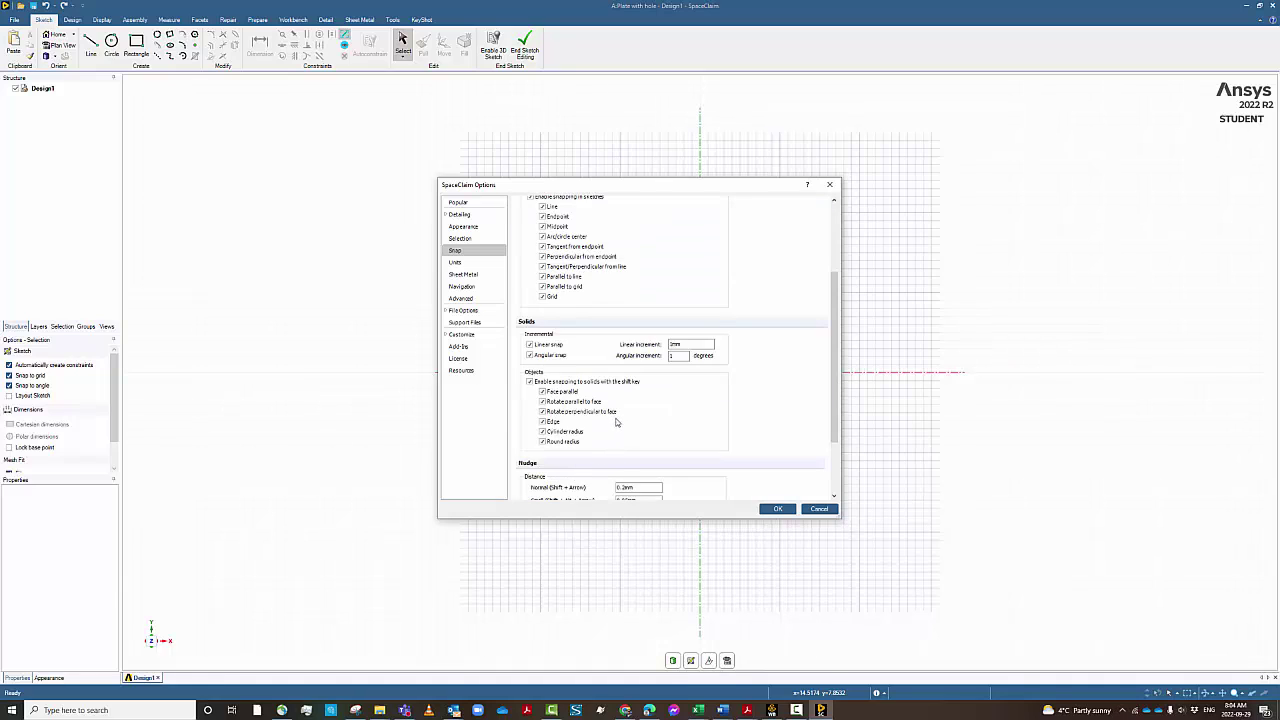
scroll(669, 427, "down", 2)
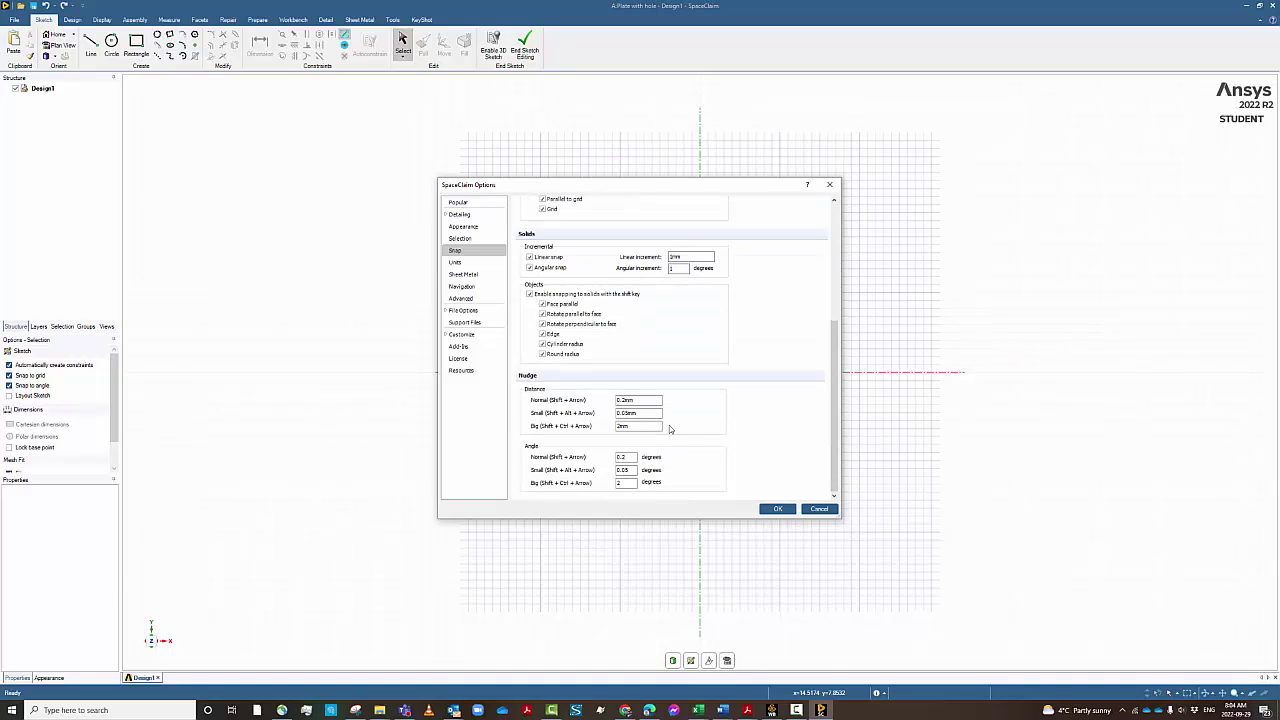
left_click(777, 509)
scroll(573, 357, "up", 2)
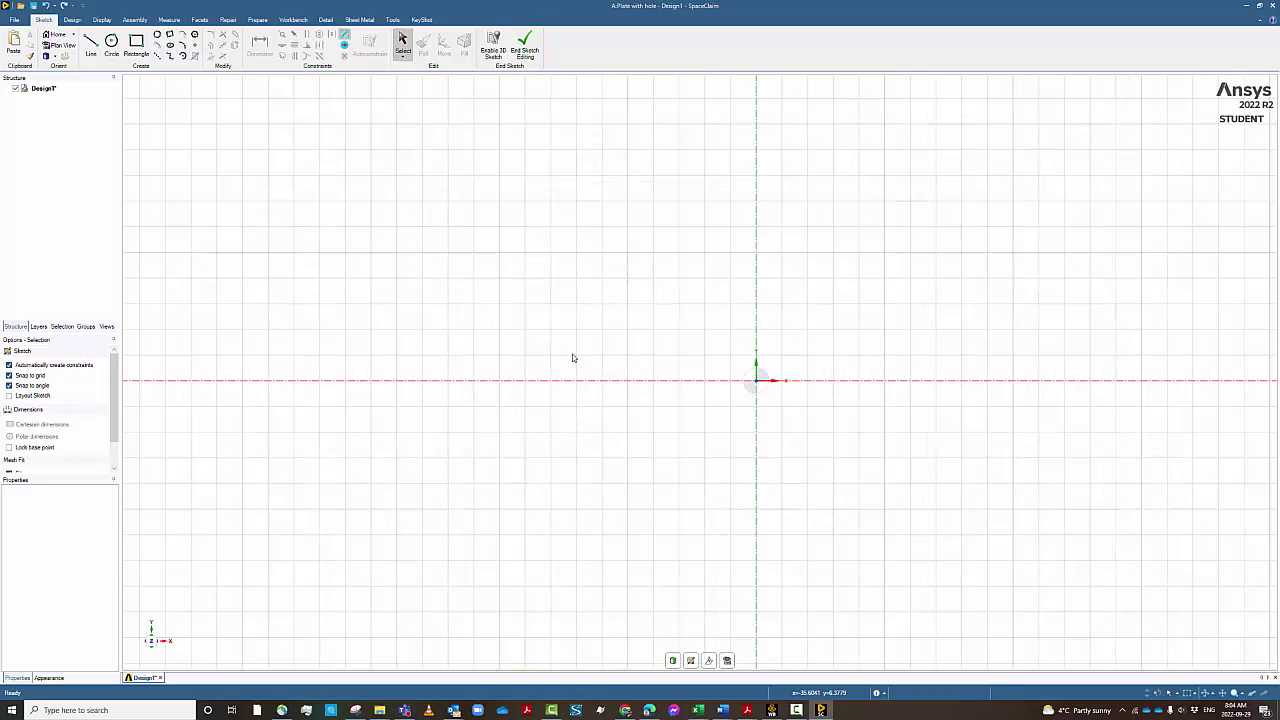
scroll(573, 357, "down", 2)
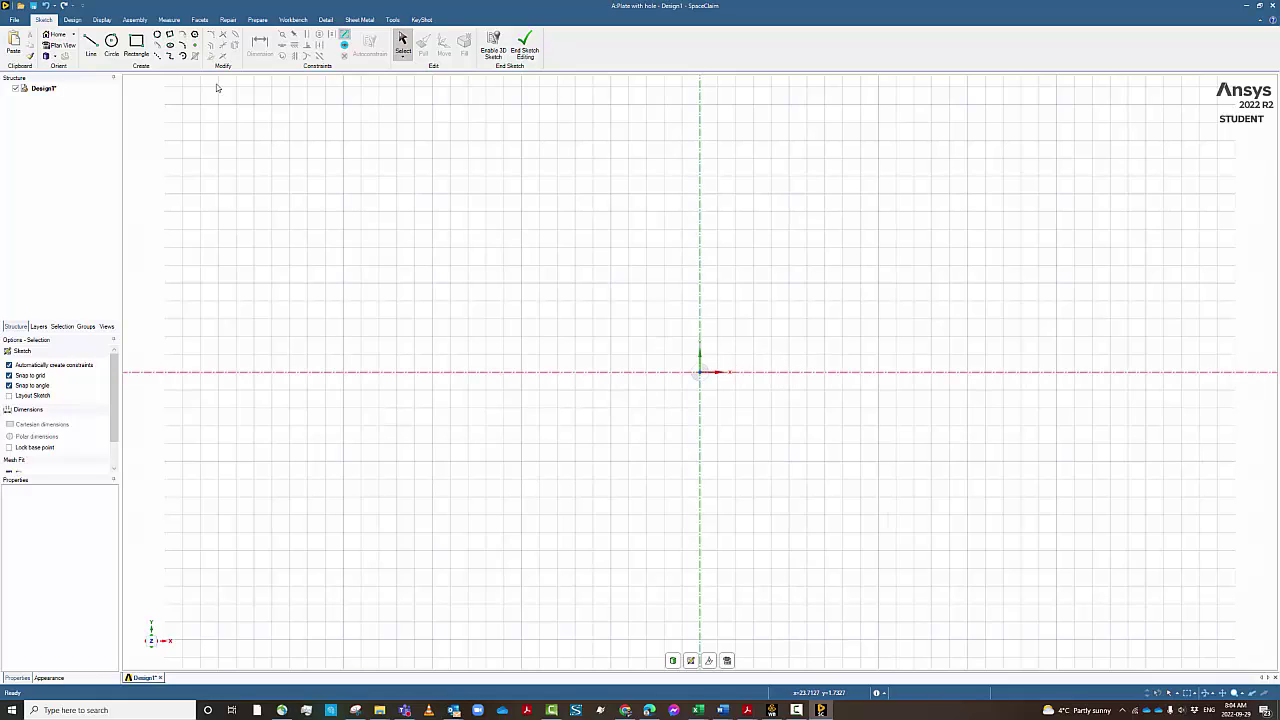
Step: Sketch a rectangle with its first corner at the origin and a width of 100 mm
left_click(136, 44)
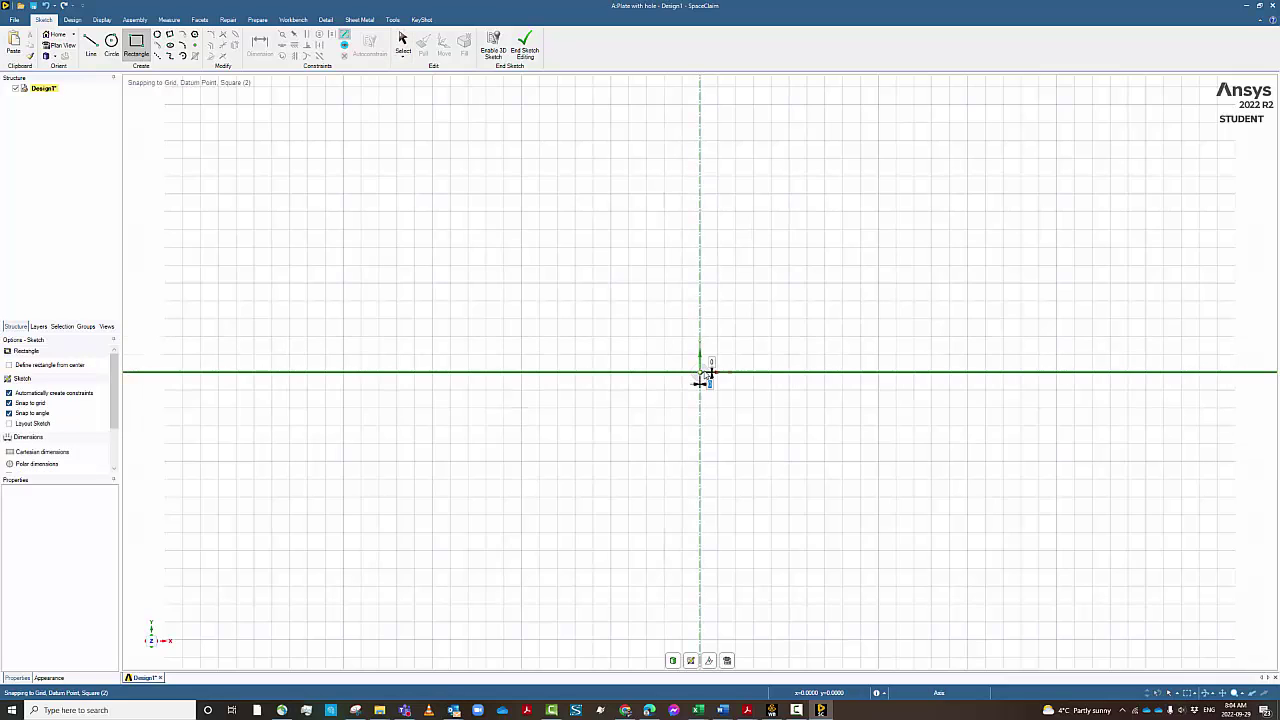
left_click(700, 372)
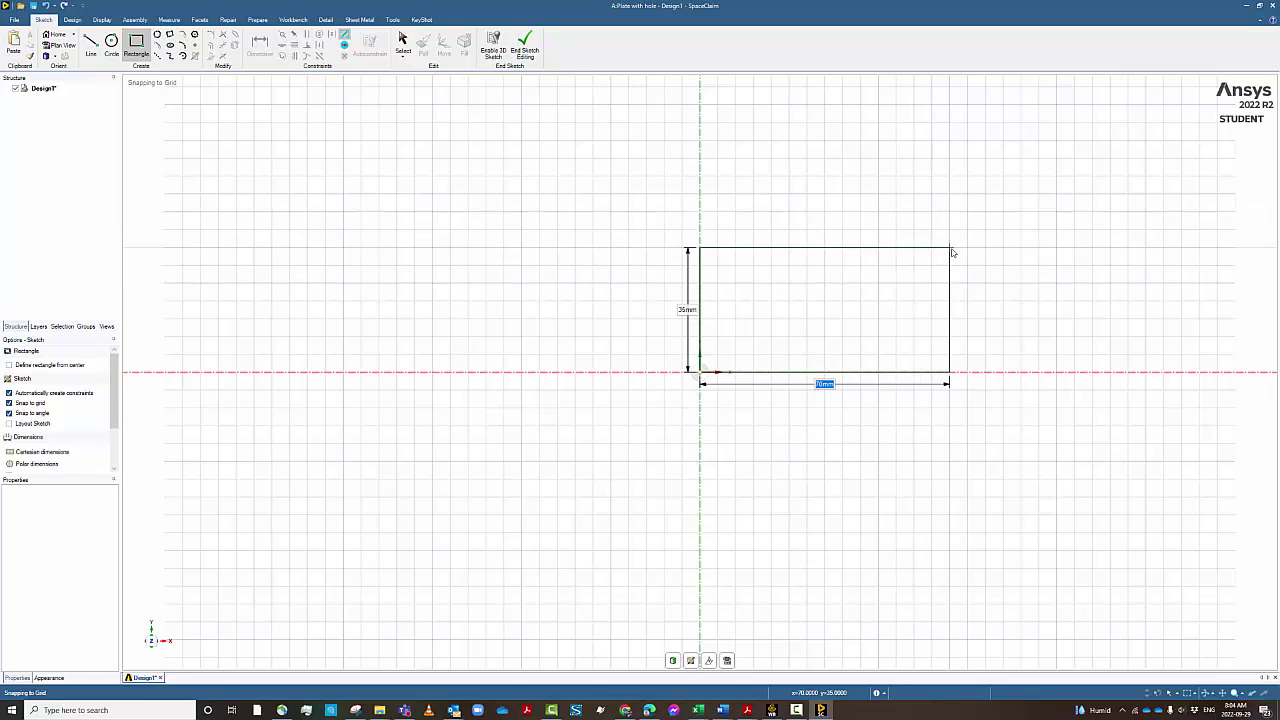
type("100")
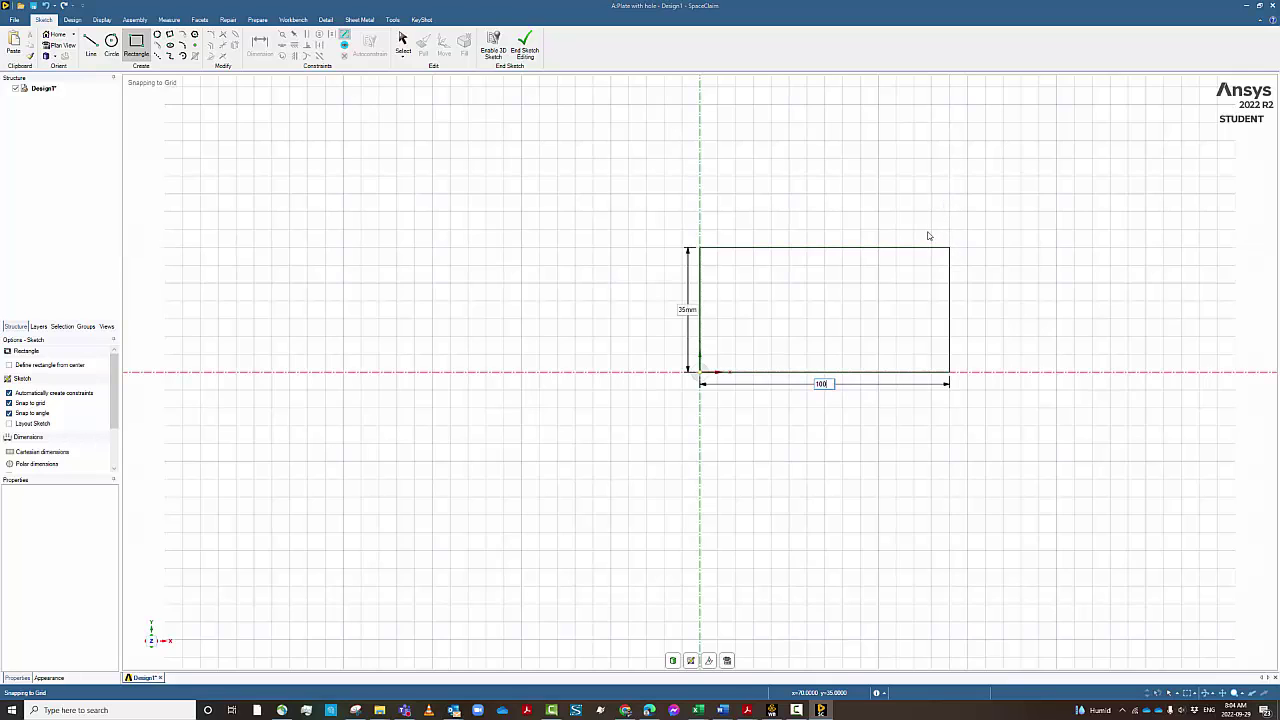
left_click(1056, 230)
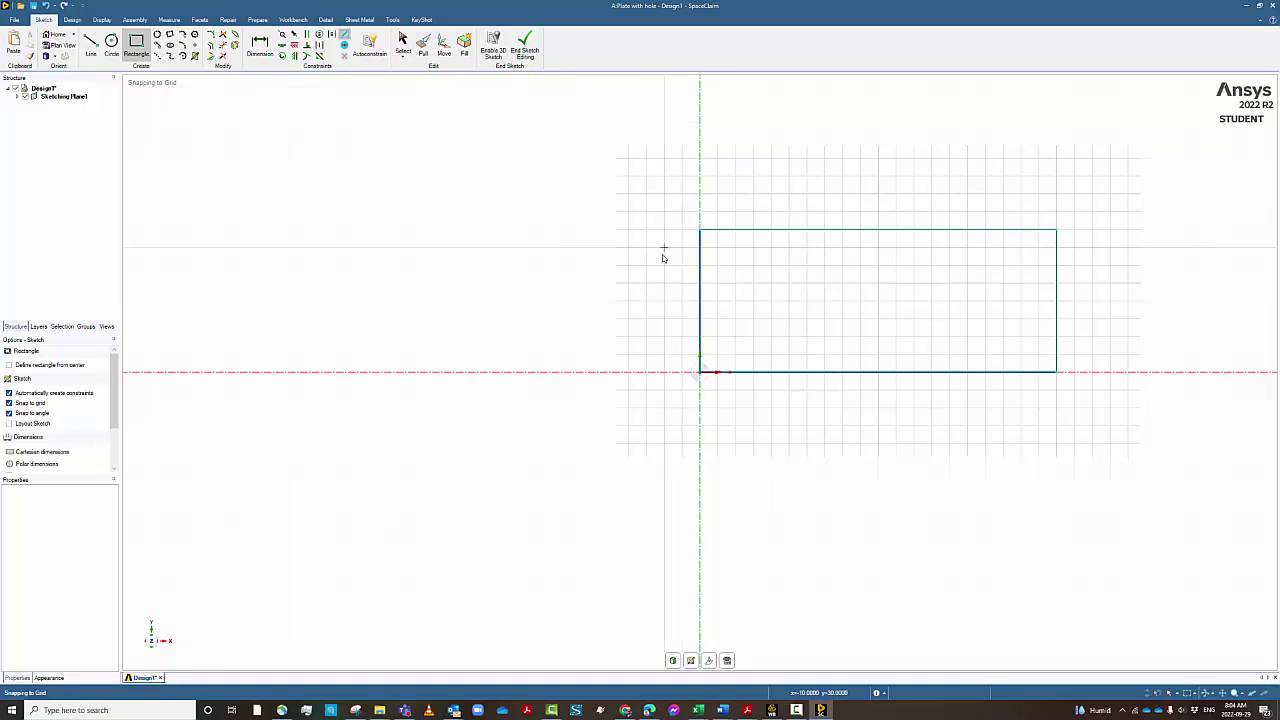
Step: Box-select all four curves of the rectangle and delete them
left_click(403, 57)
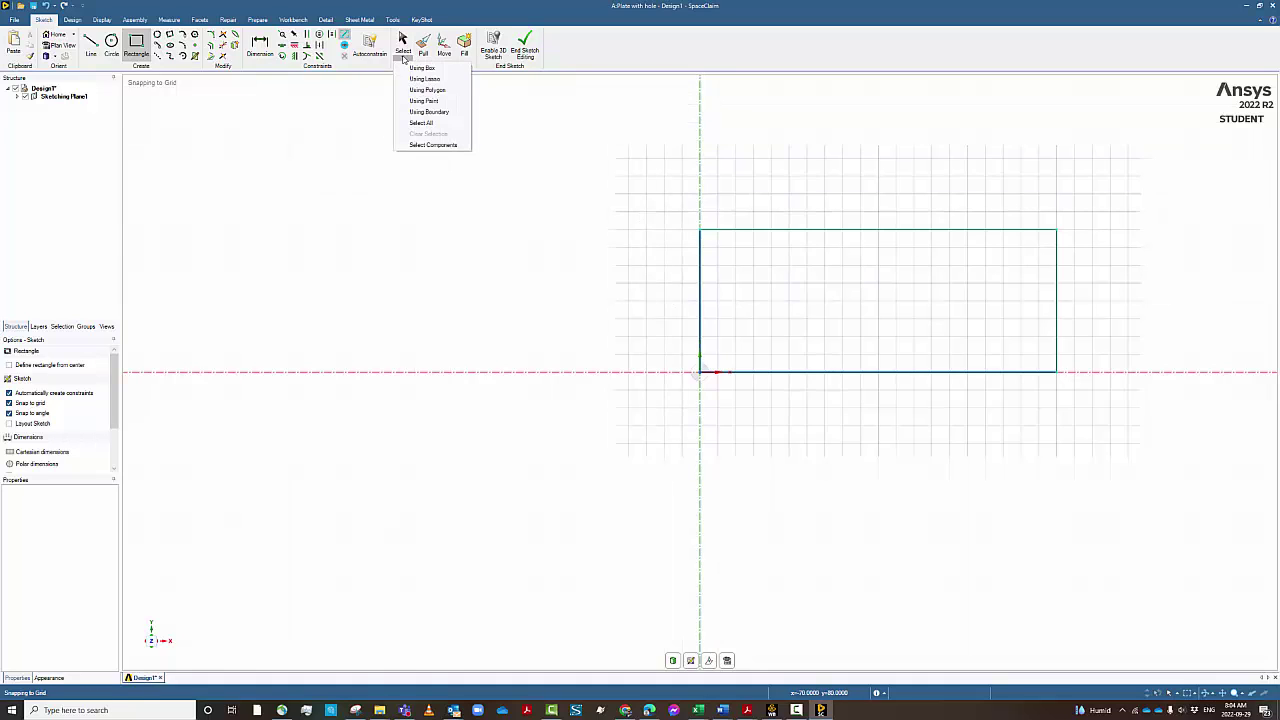
left_click(422, 67)
left_click_drag(628, 158, 1200, 452)
right_click(1035, 435)
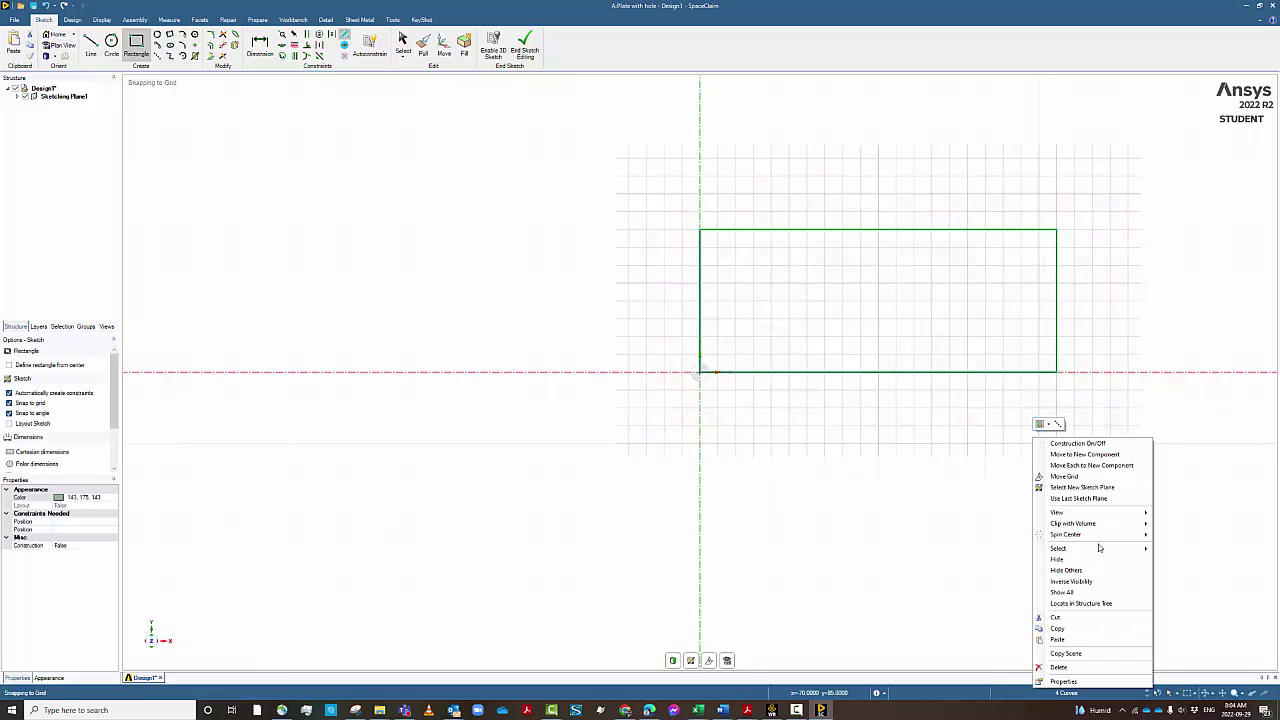
left_click(1058, 667)
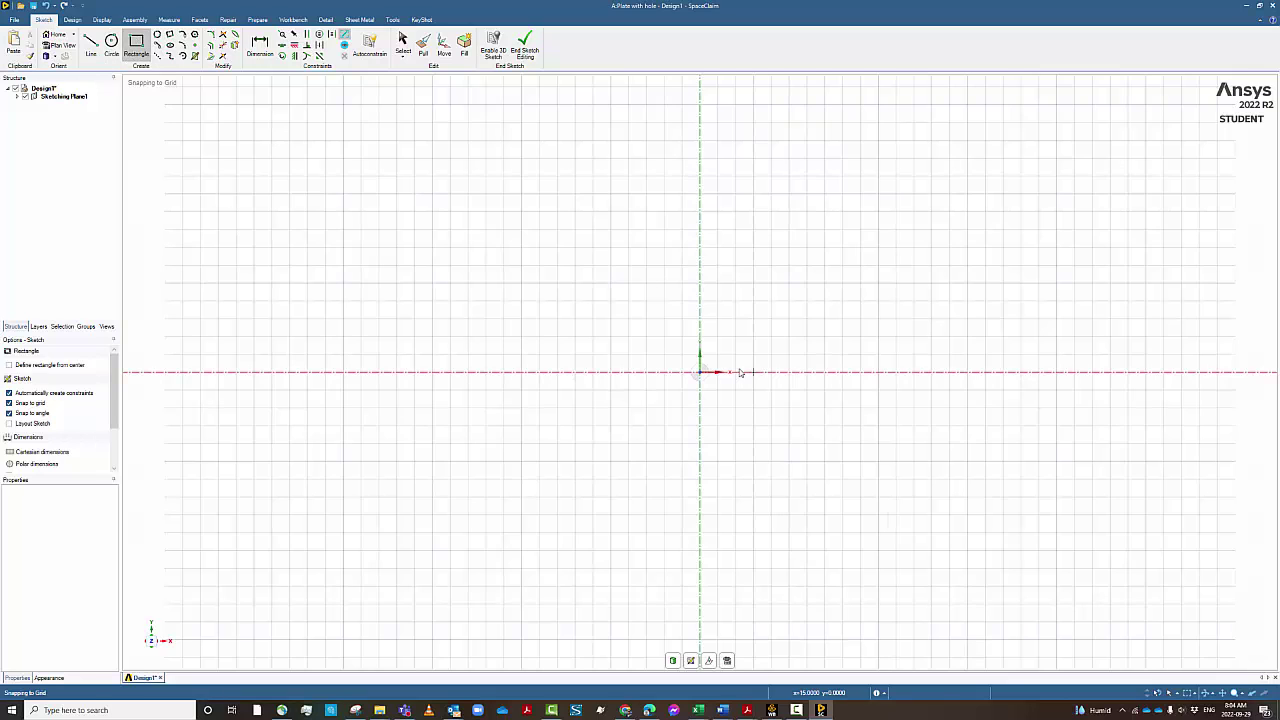
Step: Sketch a 100 mm by 100 mm square with its lower-left corner at the origin
left_click(700, 372)
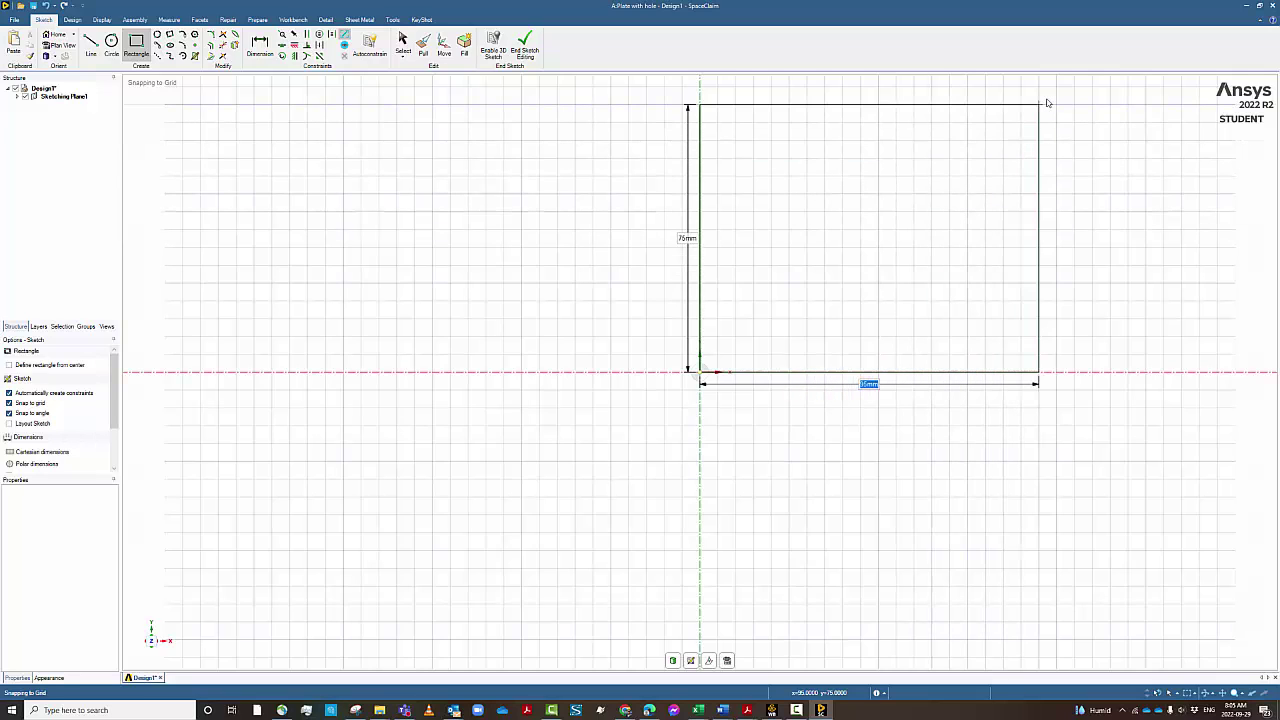
scroll(1047, 103, "down", 2)
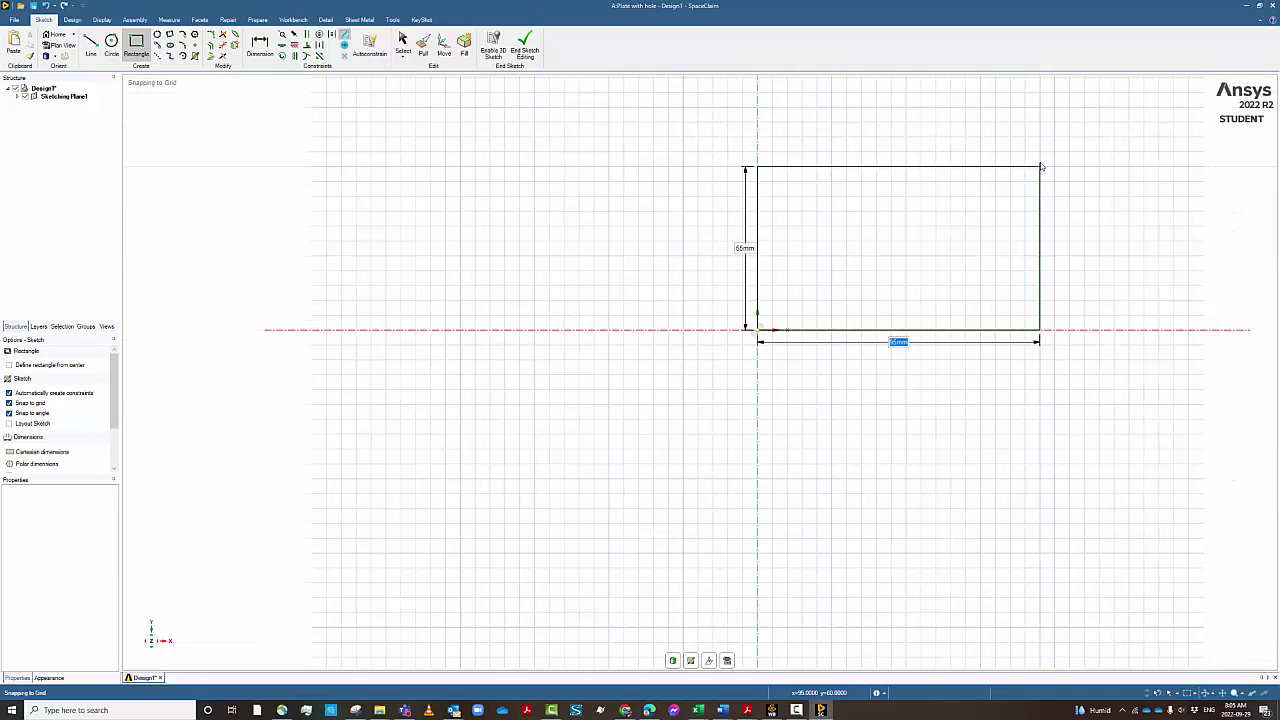
scroll(1040, 163, "down", 3)
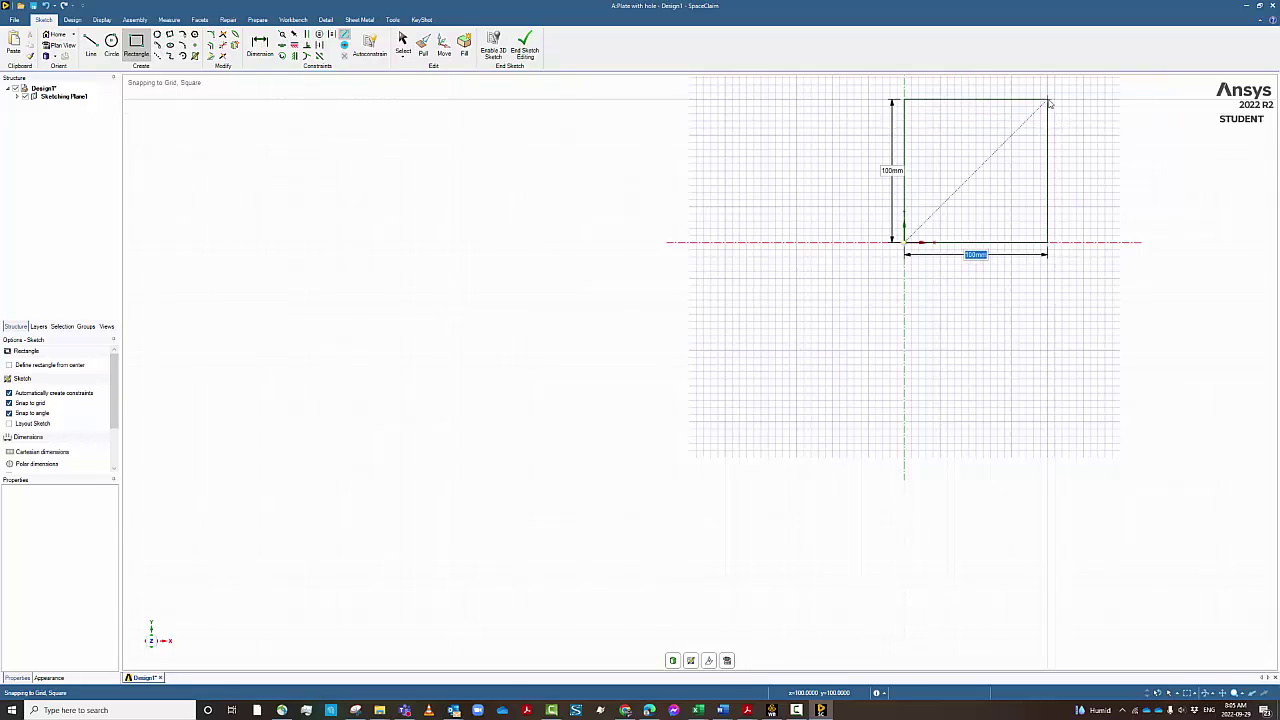
left_click(1048, 103)
scroll(675, 402, "down", 1)
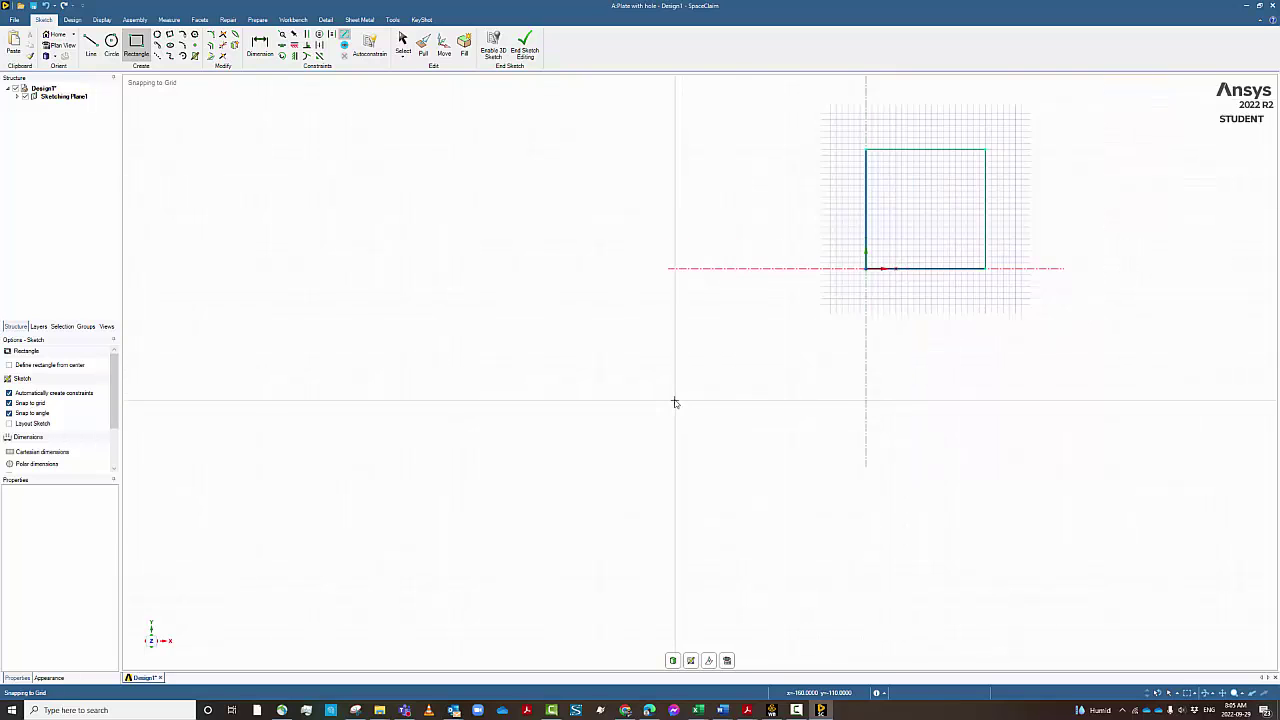
scroll(673, 402, "down", 3)
scroll(626, 401, "up", 6)
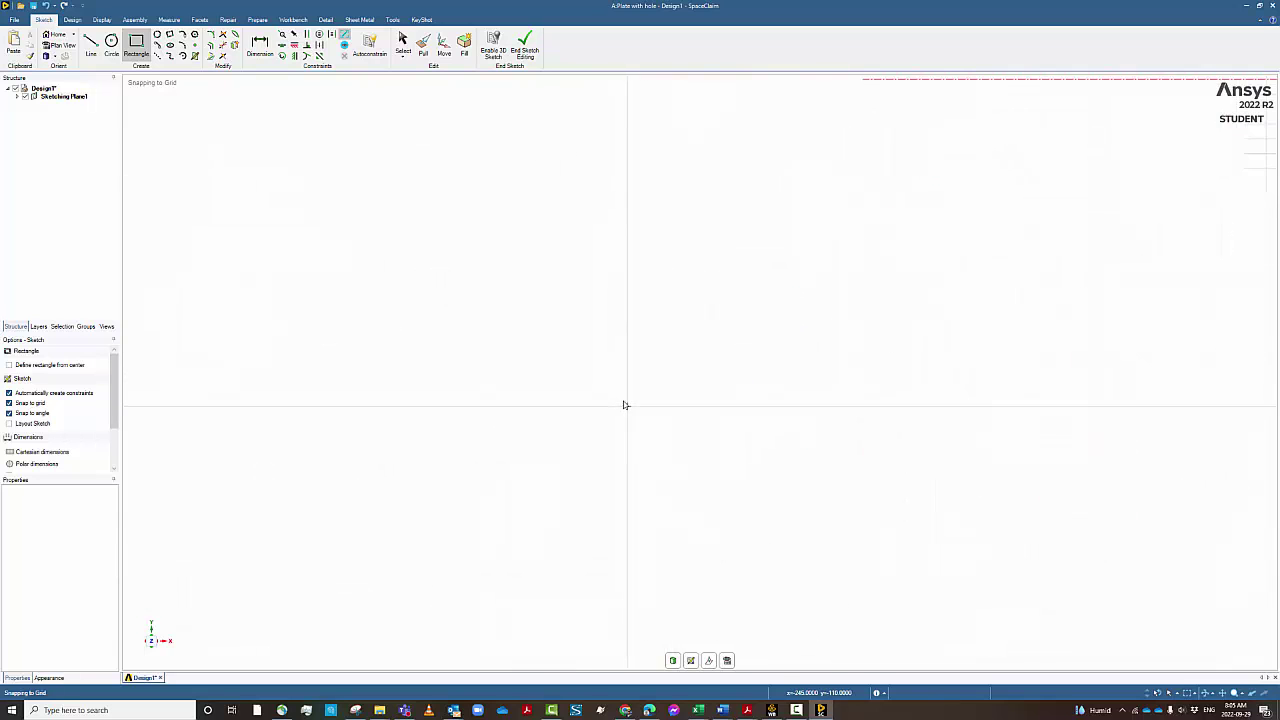
scroll(625, 404, "down", 5)
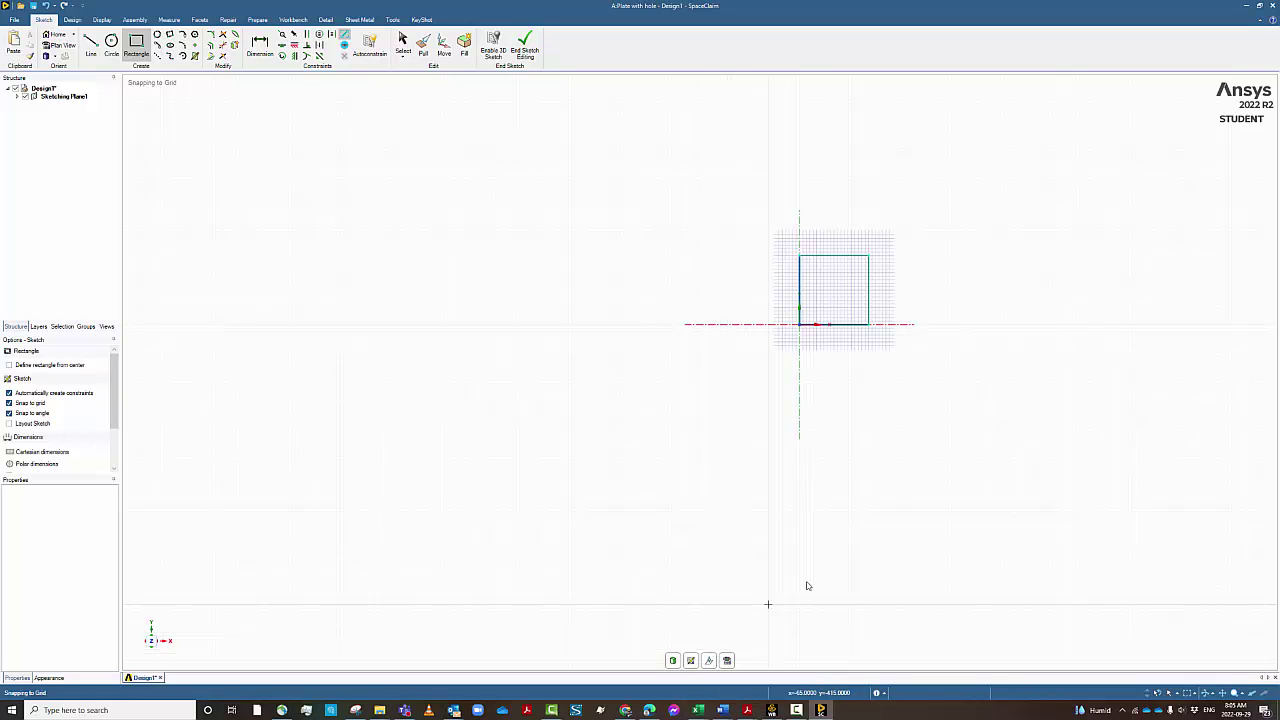
Step: Leave the square's sketch plane so the profile becomes a surface, and restore the plan view of the plate
left_click(710, 662)
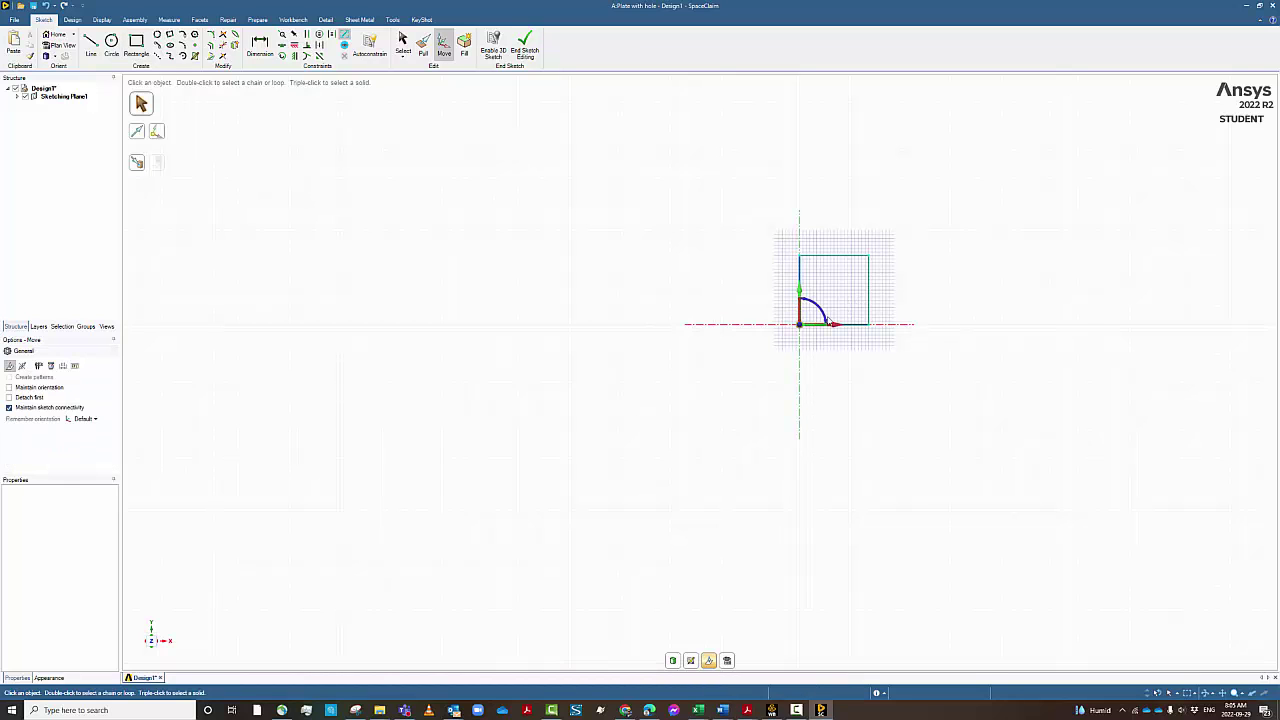
left_click(691, 661)
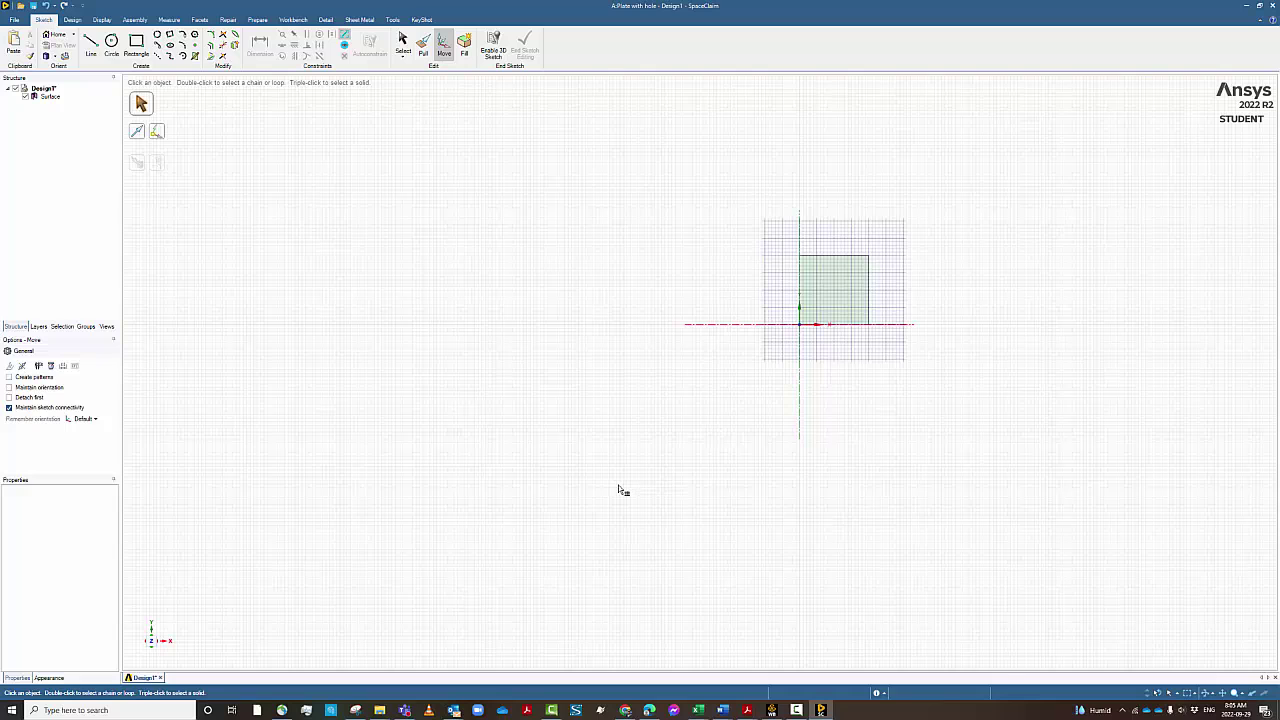
scroll(816, 363, "down", 3)
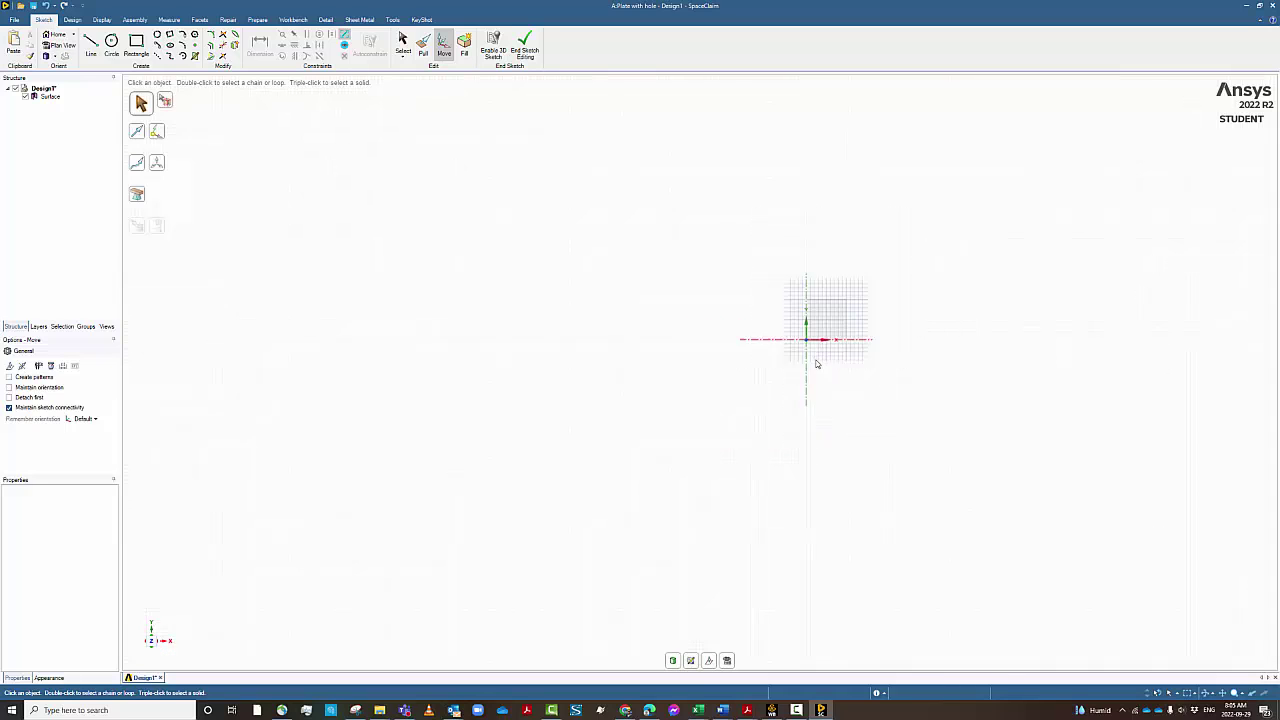
scroll(812, 385, "up", 5)
scroll(811, 385, "up", 2)
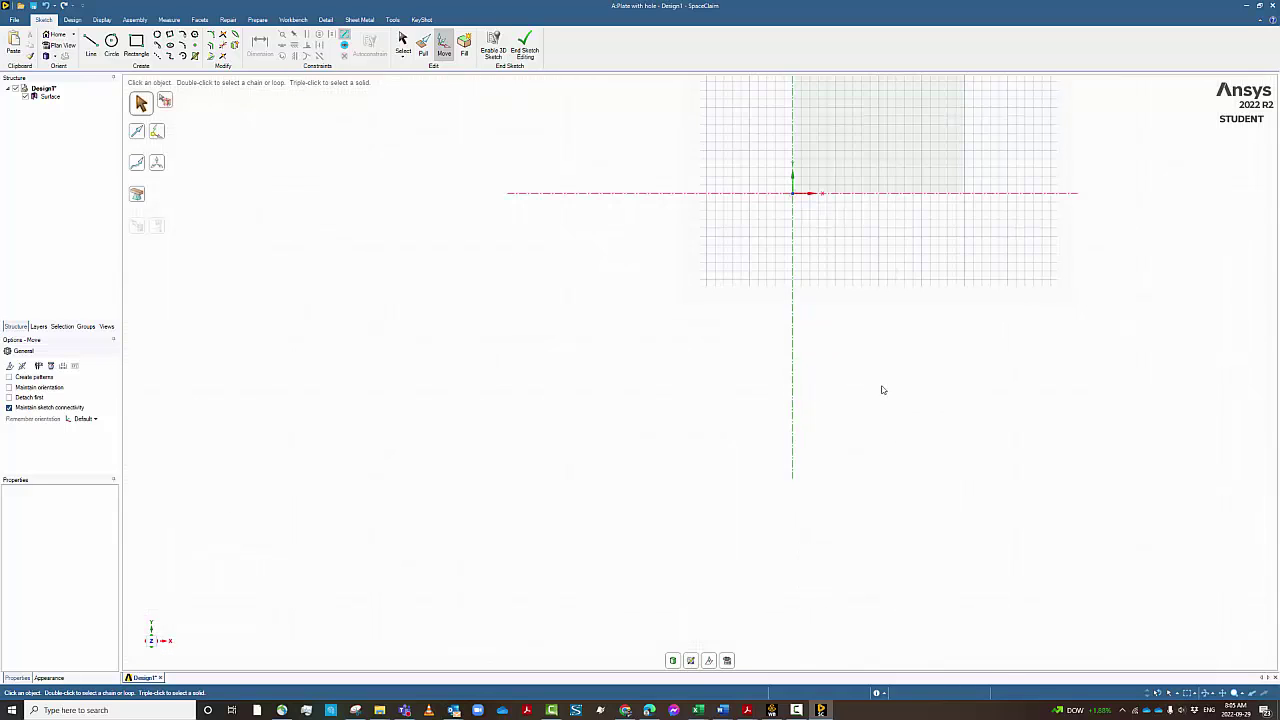
scroll(883, 392, "down", 3)
scroll(883, 398, "up", 2)
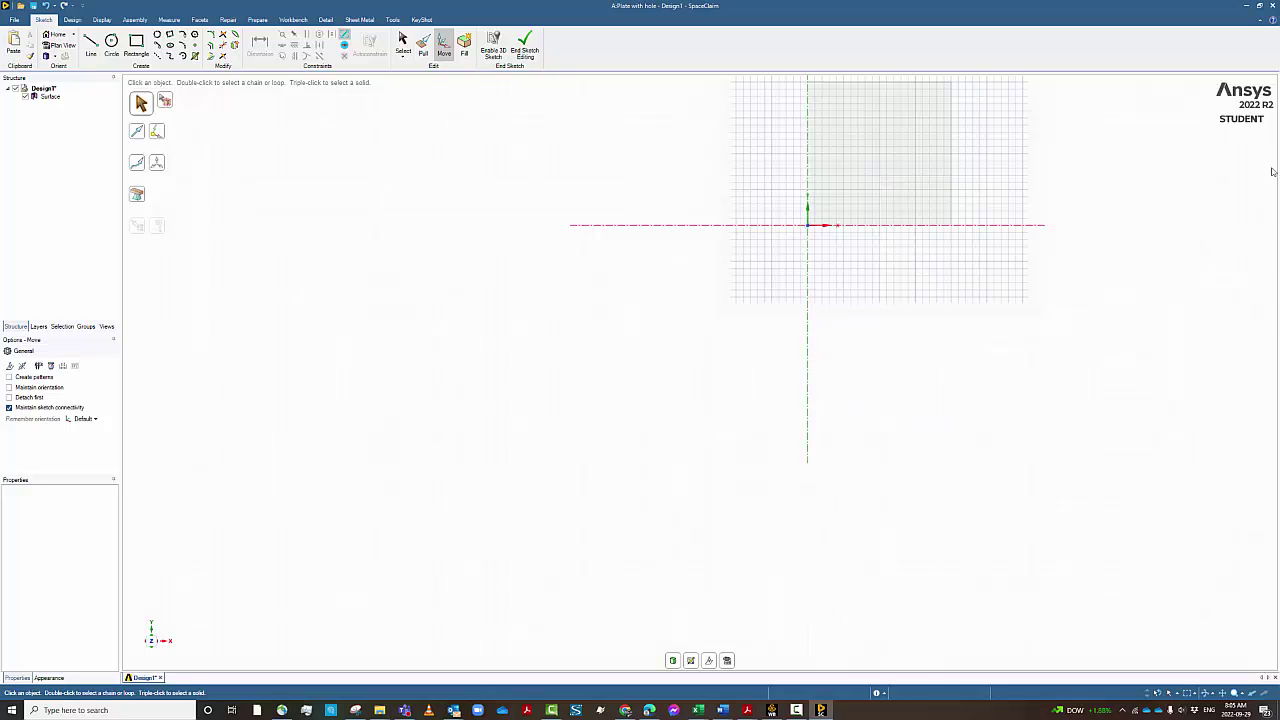
scroll(986, 183, "down", 4)
scroll(986, 200, "up", 2)
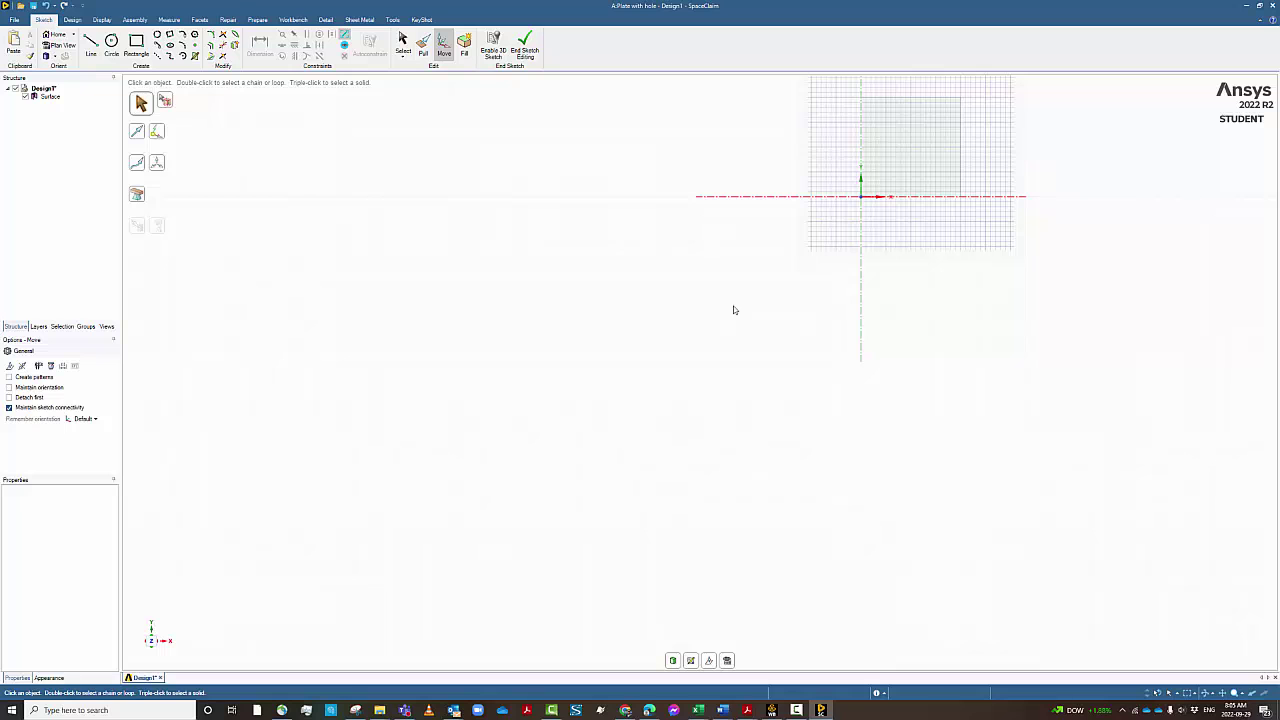
left_click(57, 36)
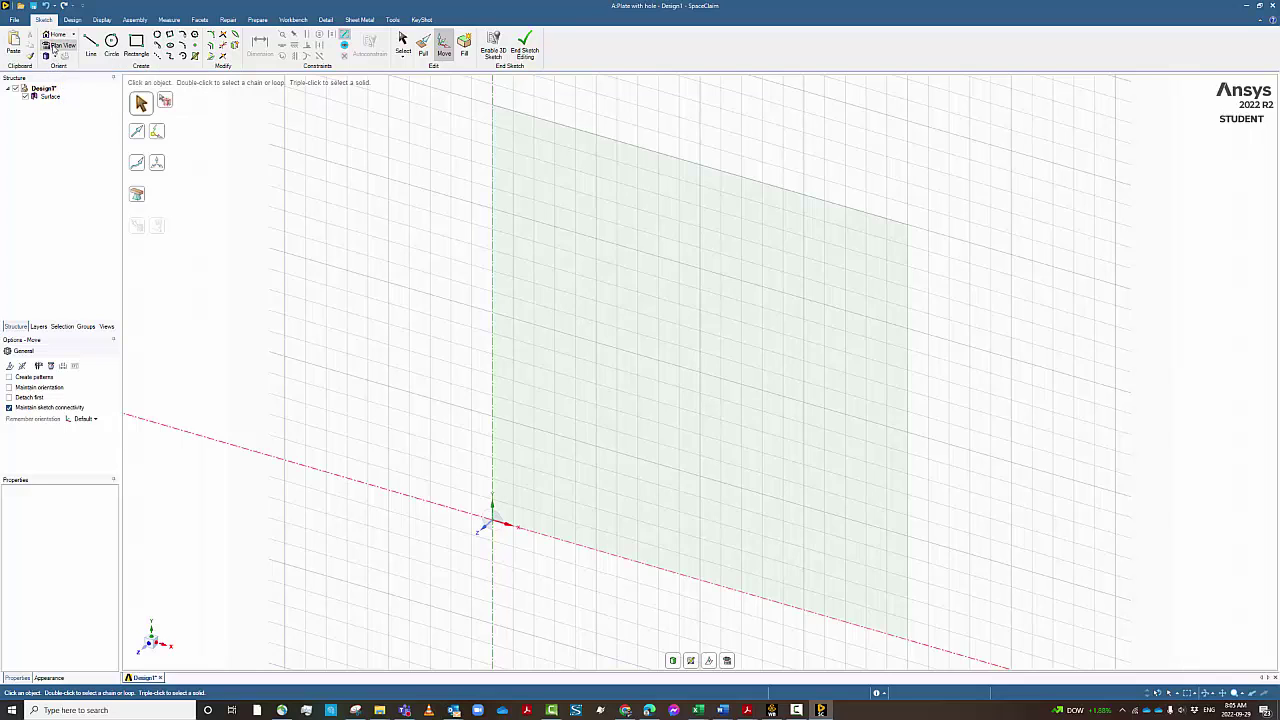
left_click(58, 45)
scroll(596, 286, "down", 3)
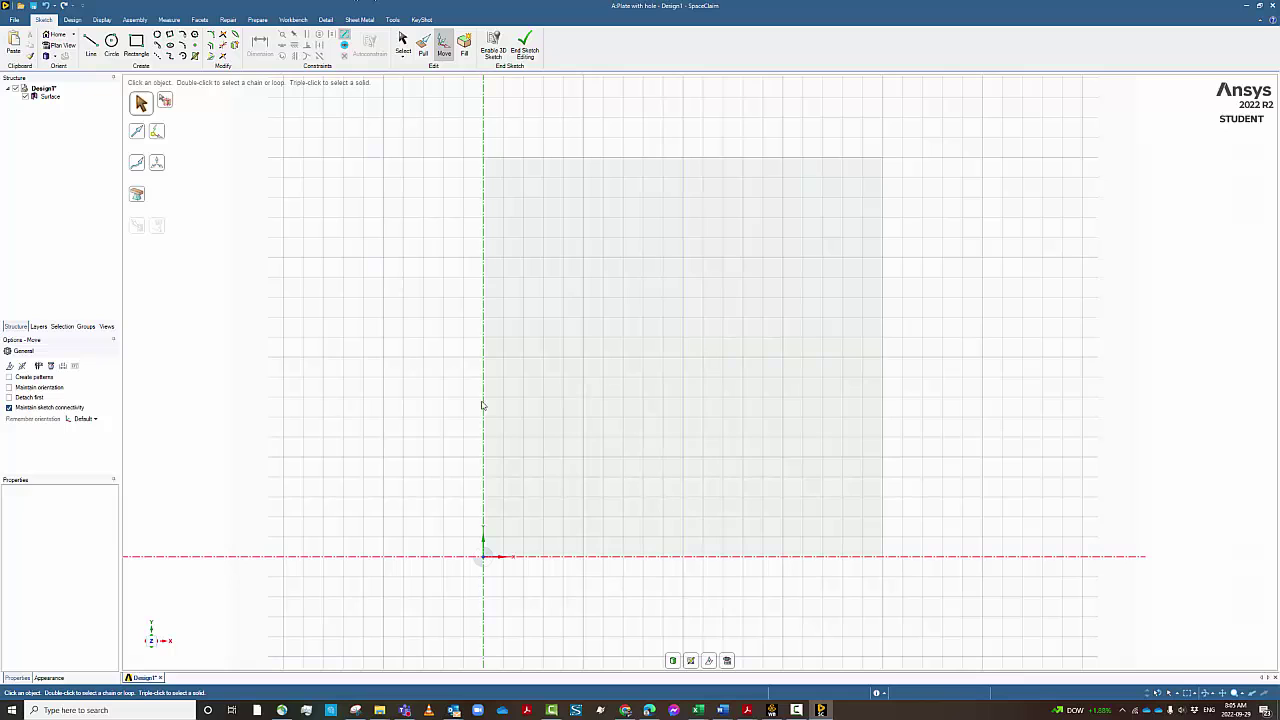
Step: Sketch a 40 mm diameter circle at the centre of the square plate
left_click(112, 45)
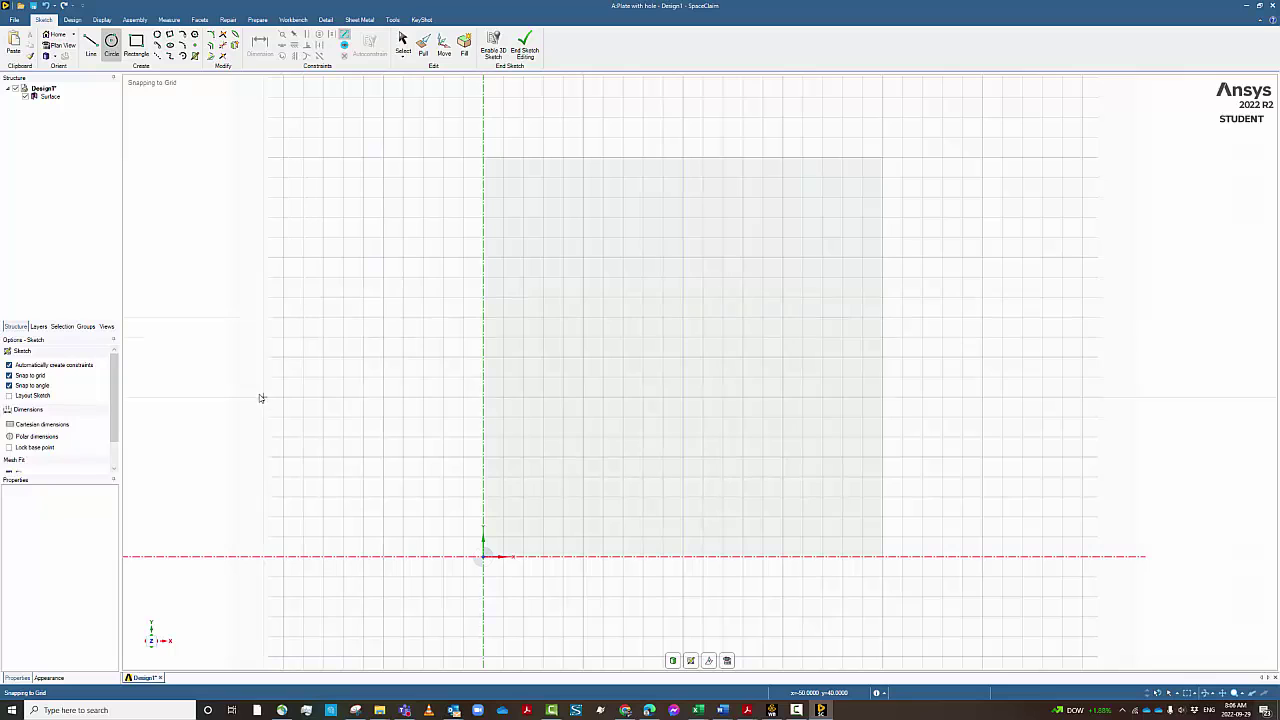
left_click(484, 559)
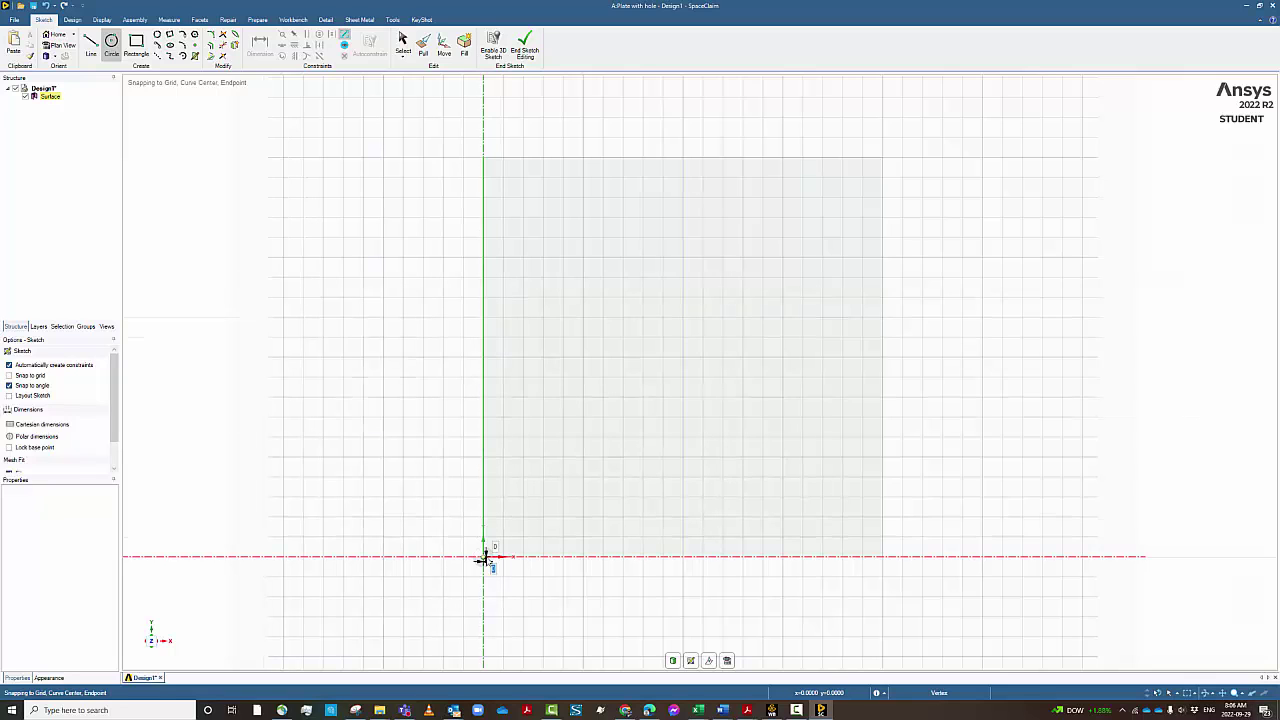
left_click(683, 358)
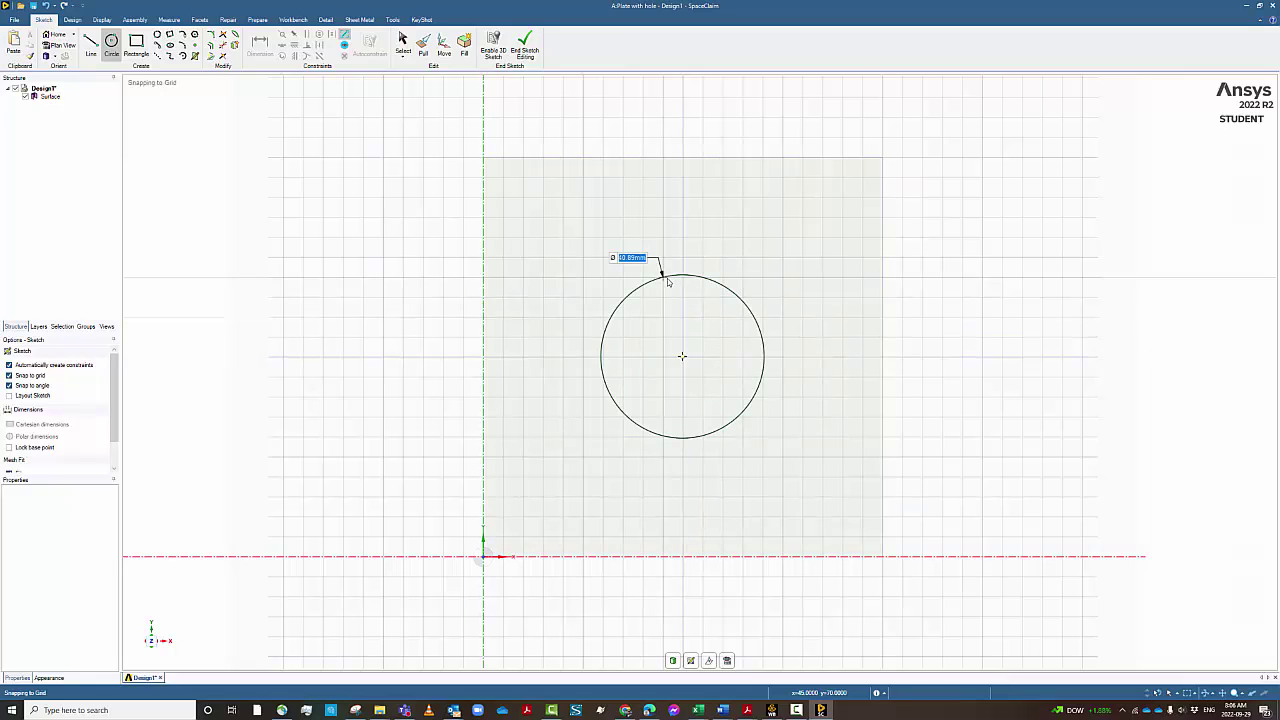
type("40")
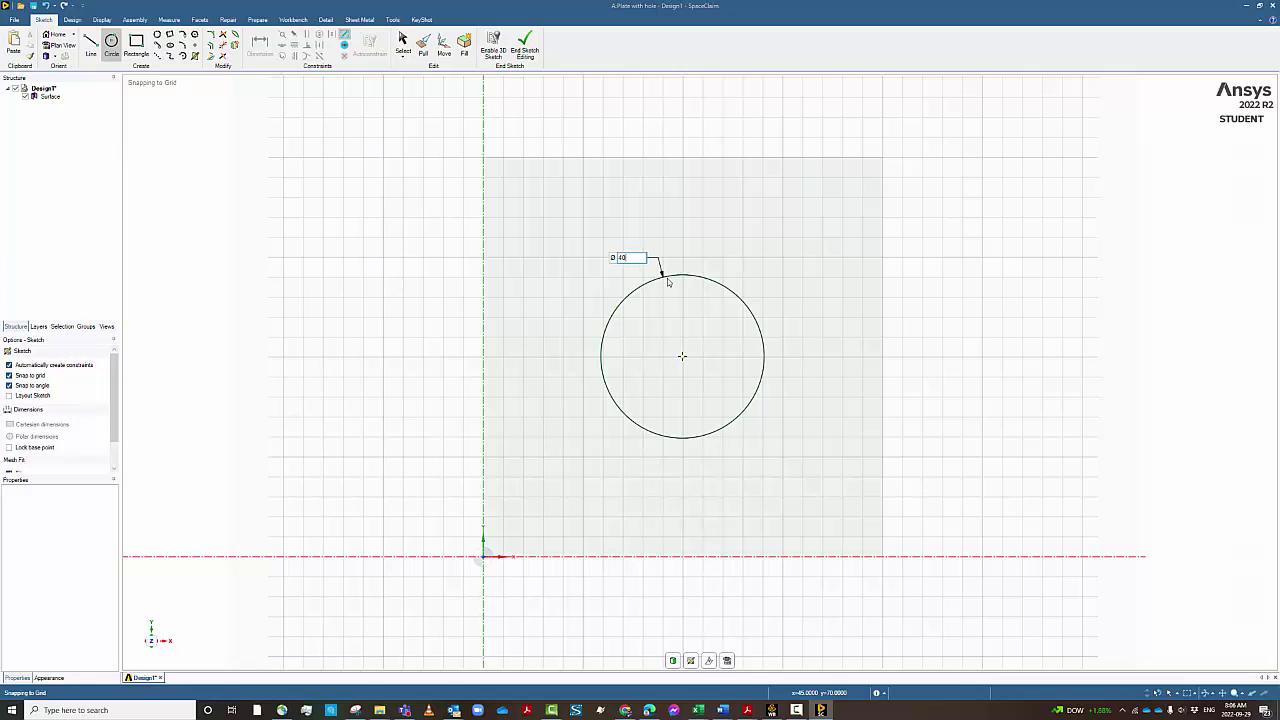
key("Return")
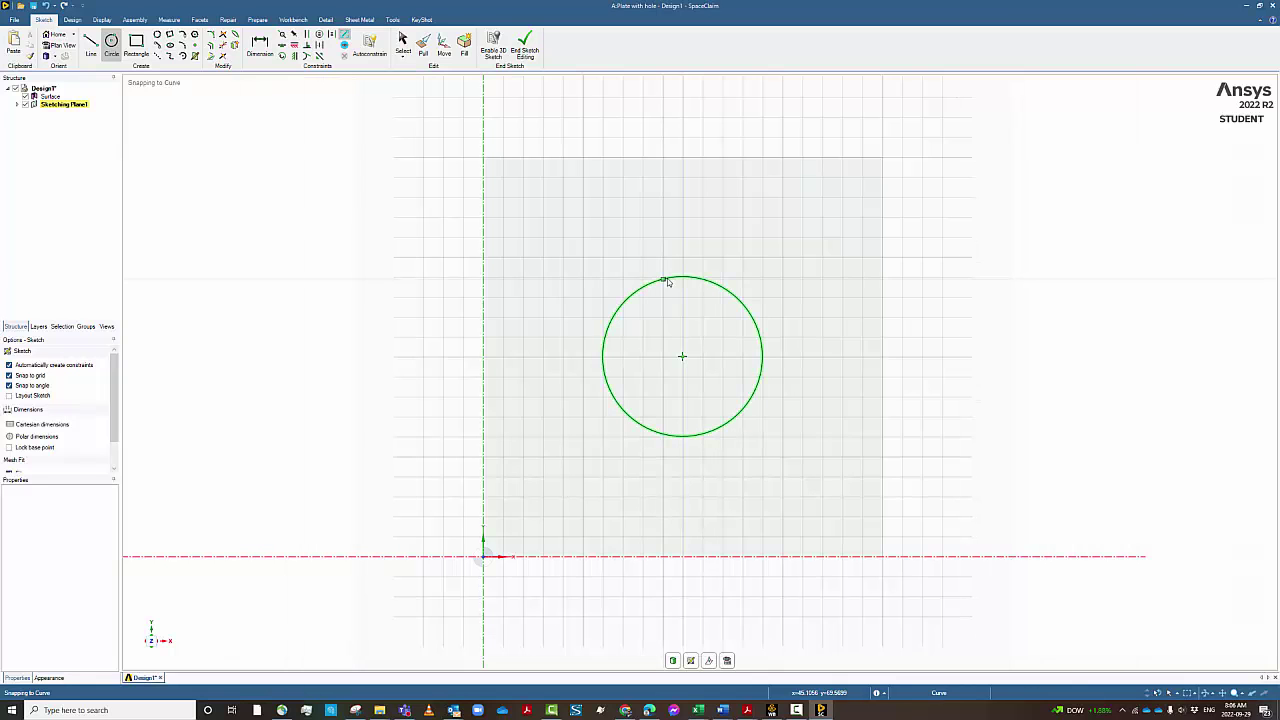
scroll(253, 470, "up", 1)
scroll(253, 468, "down", 2)
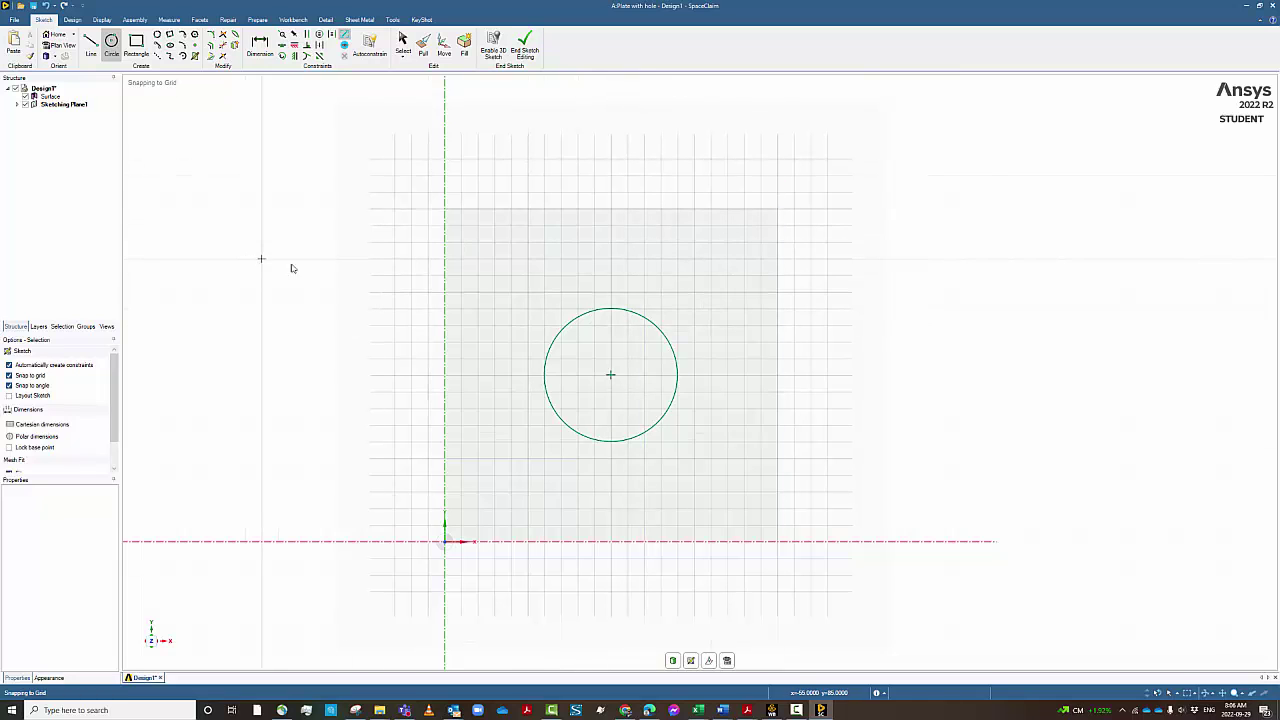
key("Escape")
scroll(474, 257, "down", 1)
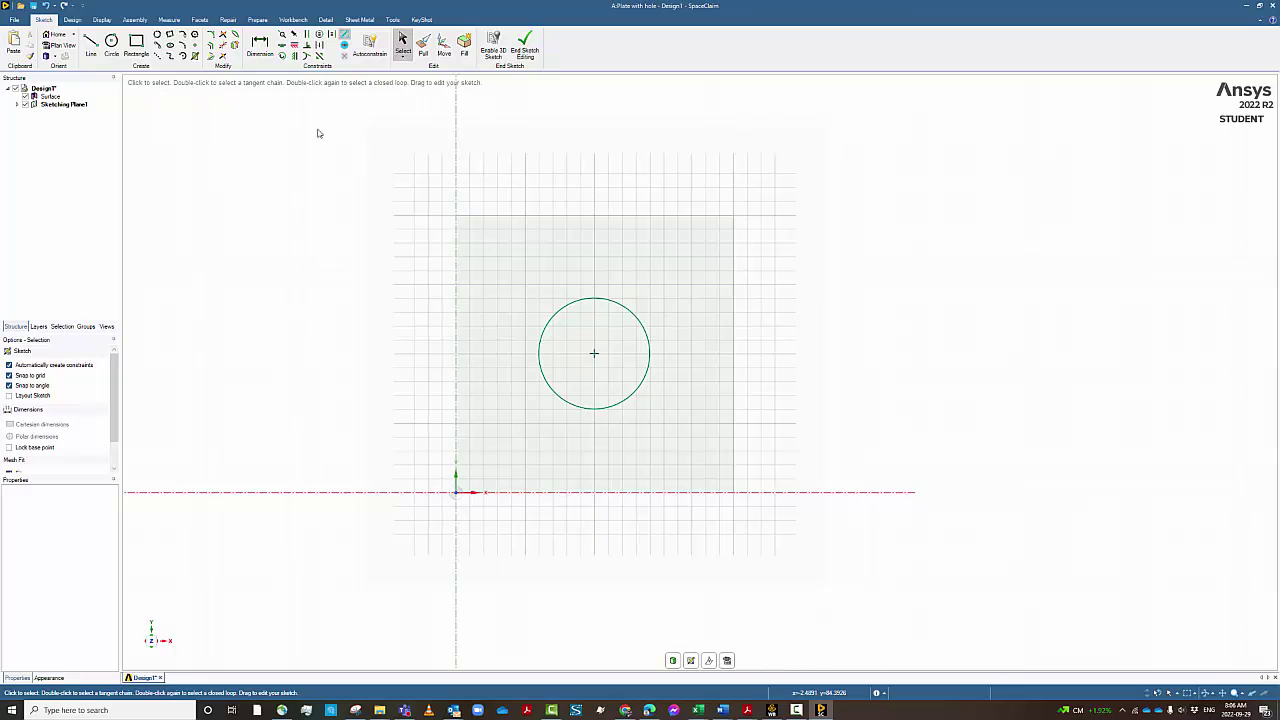
Step: Start Pull on the plate surface to turn the sketched circle into a separate surface, and clear the selection
left_click(49, 96)
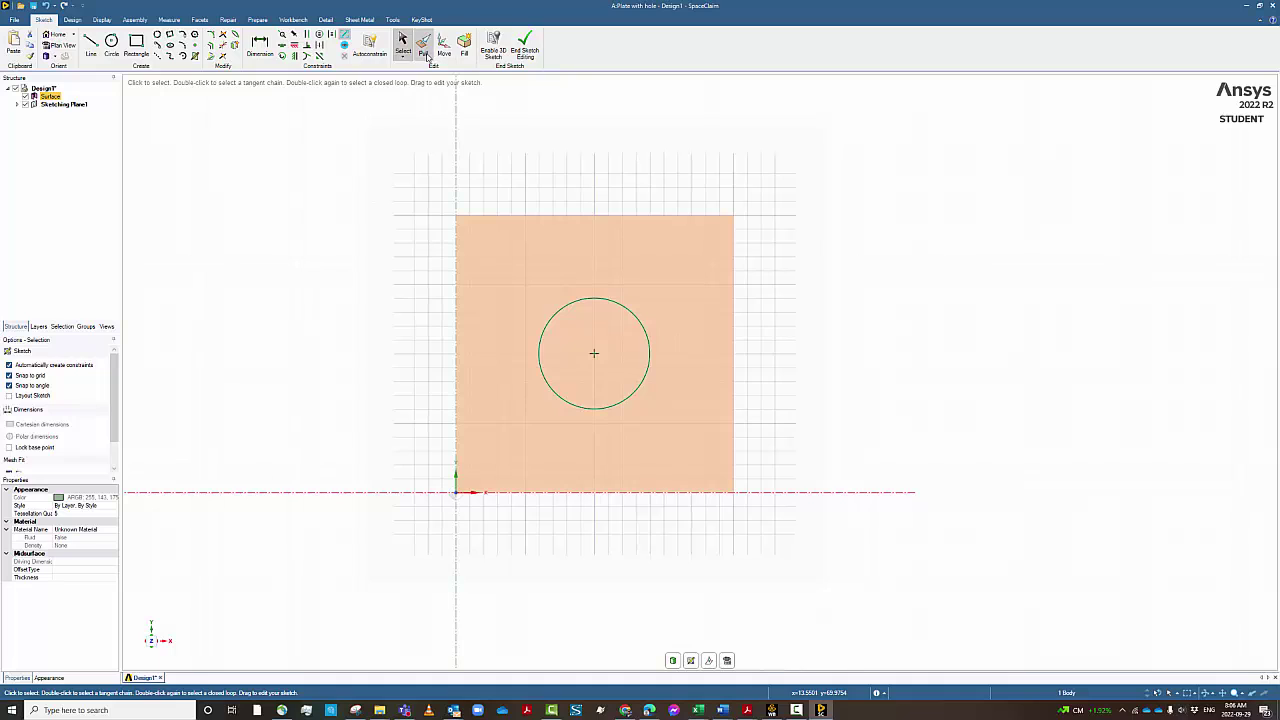
left_click(424, 47)
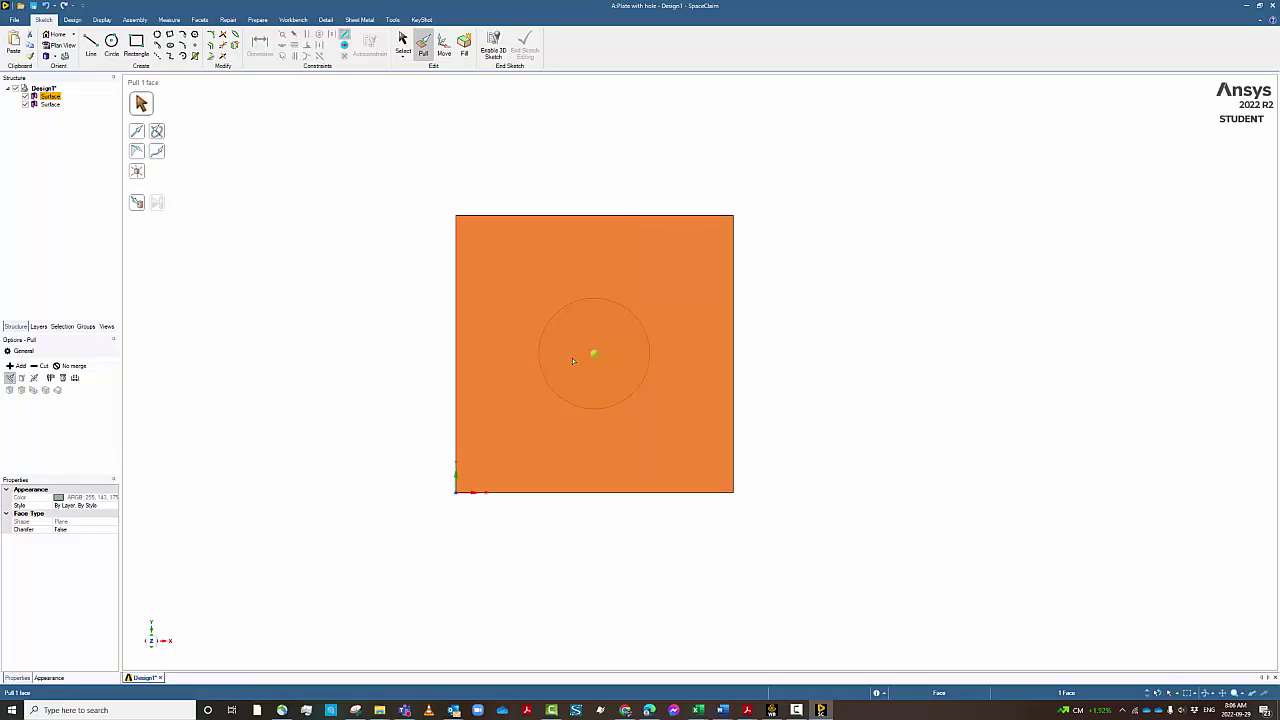
left_click(382, 205)
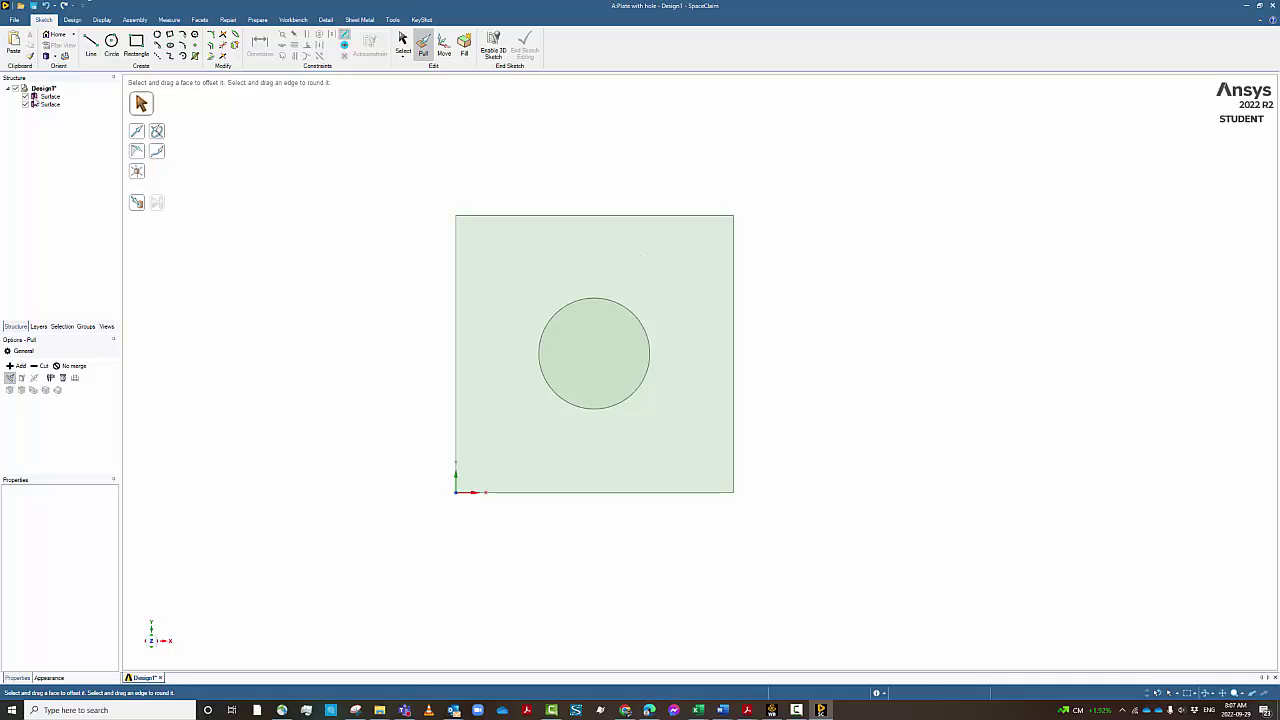
Step: Highlight the design's circle and plate surfaces in turn to tell the two bodies apart
left_click(43, 88)
left_click(48, 104)
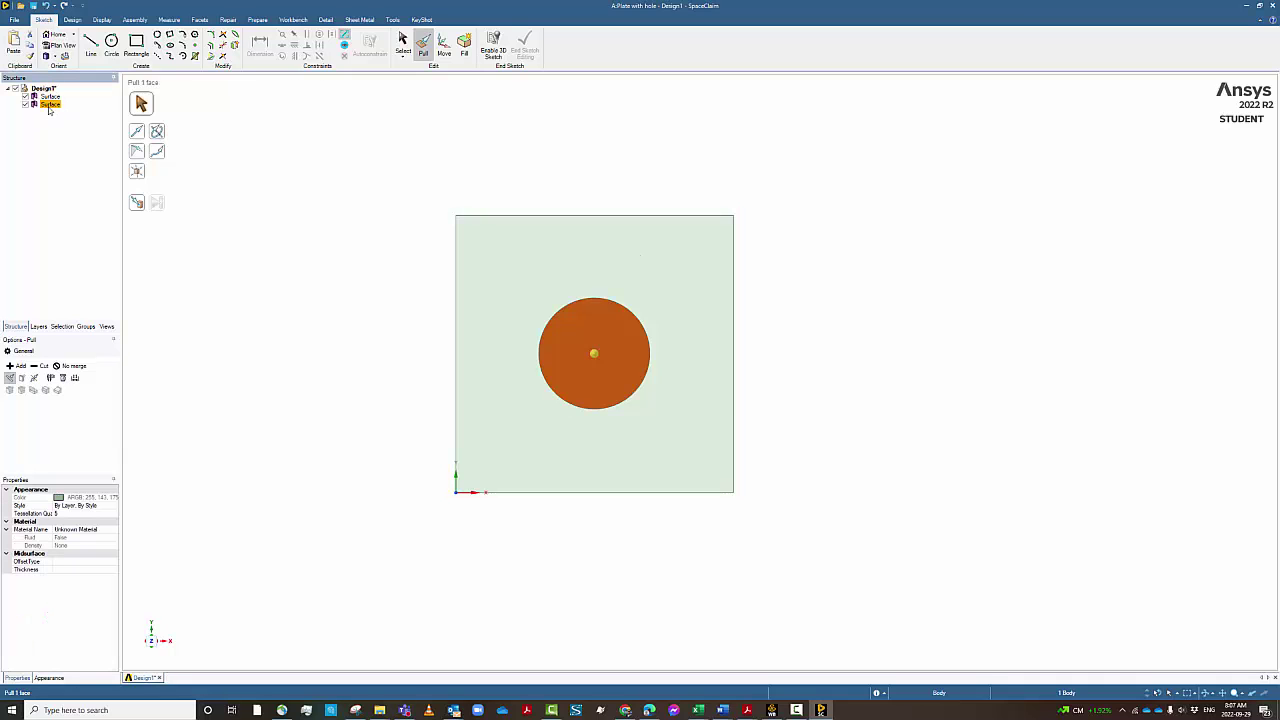
left_click(50, 96)
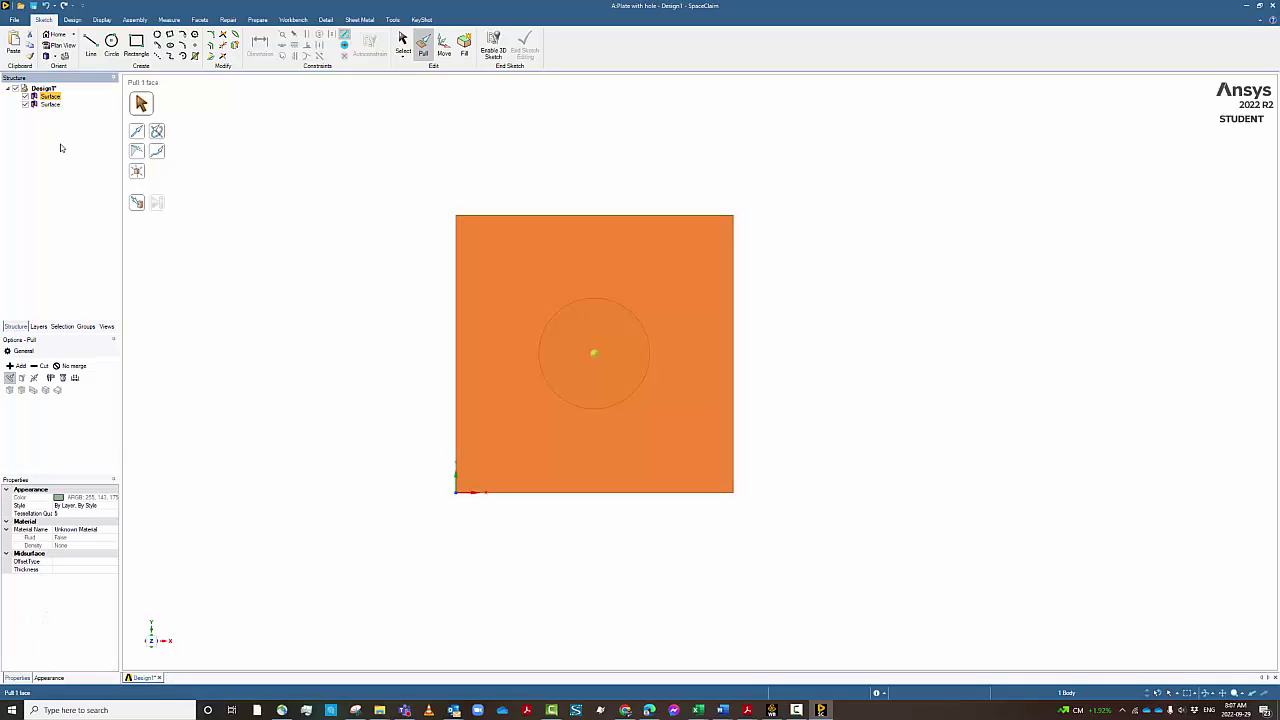
left_click(263, 94)
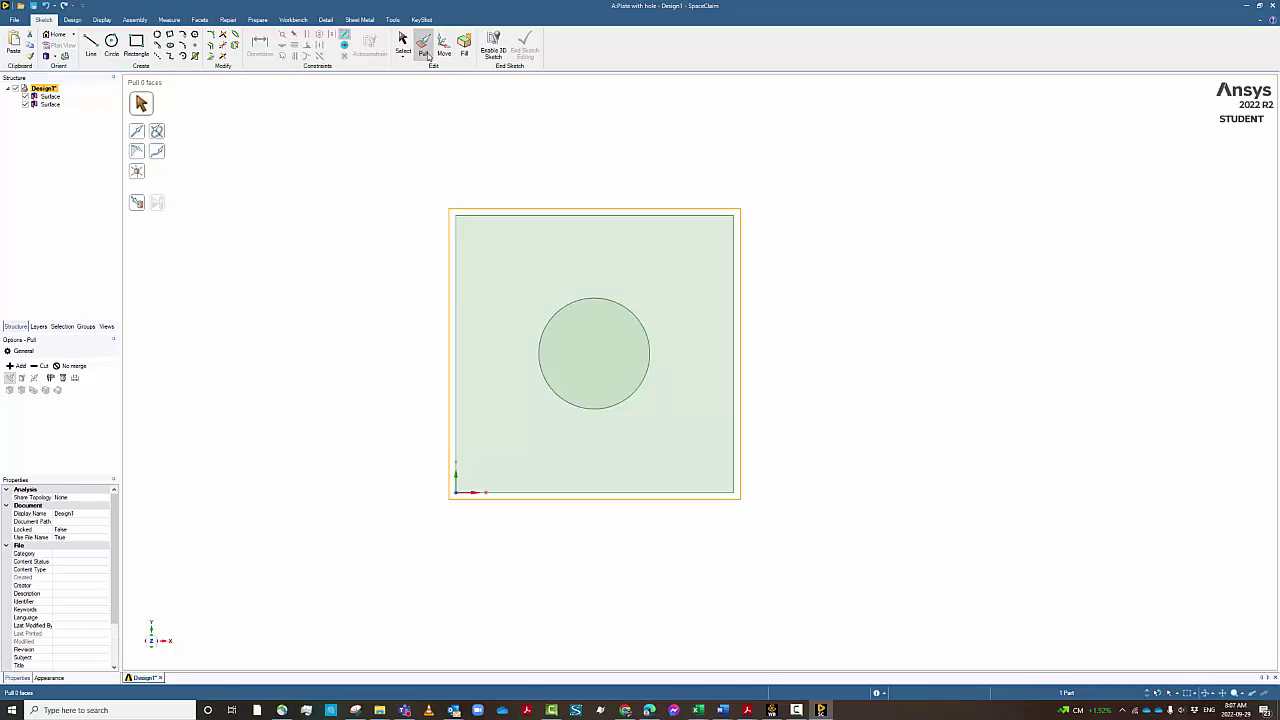
left_click(585, 252)
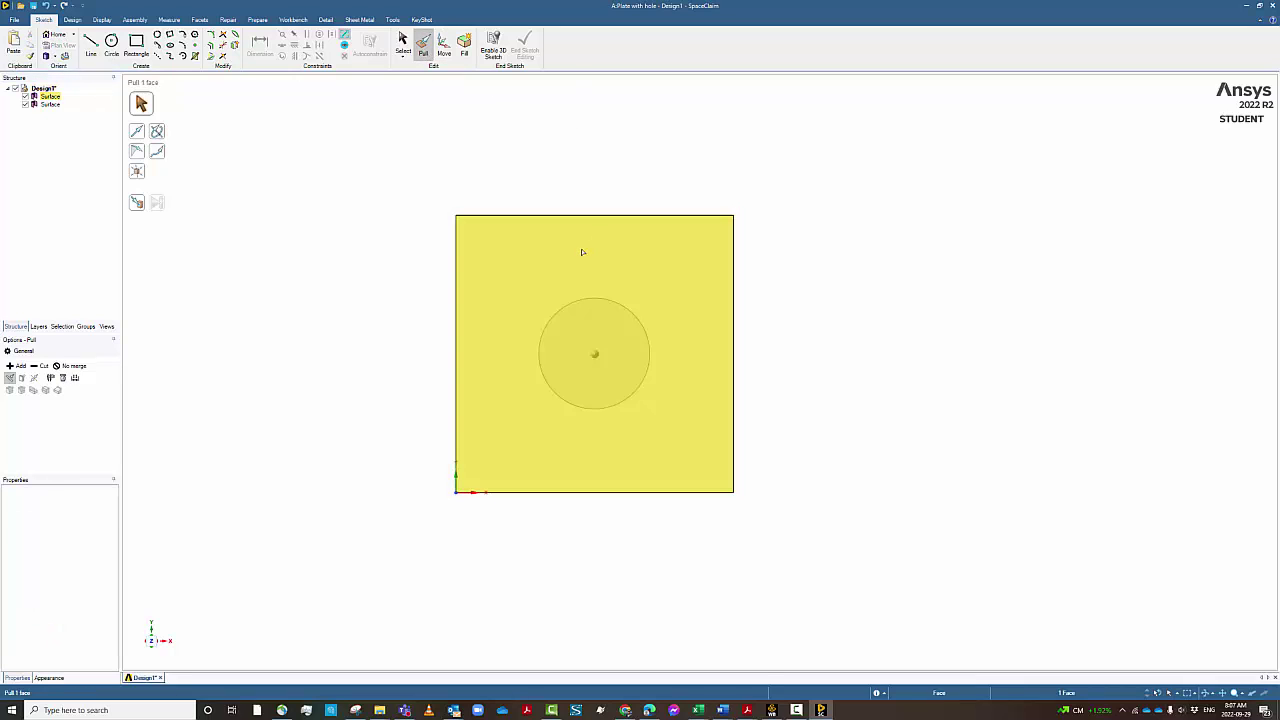
left_click(582, 252)
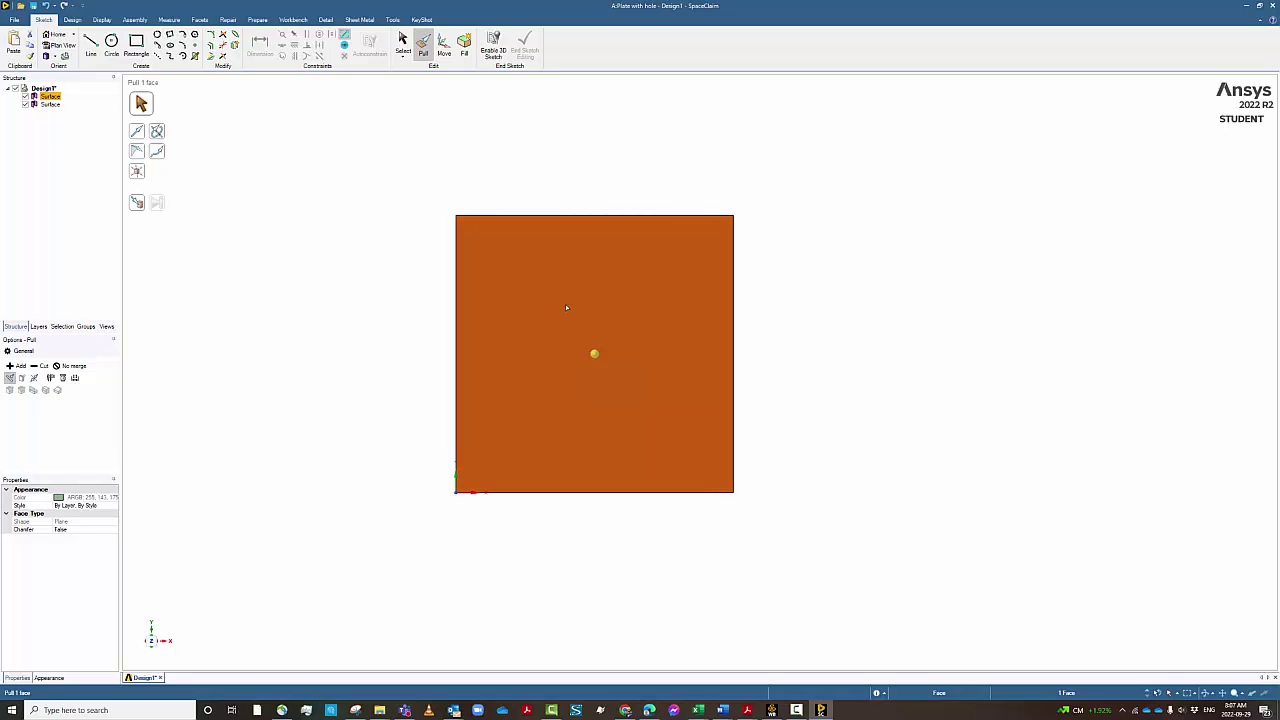
middle_click_drag(548, 321, 434, 323)
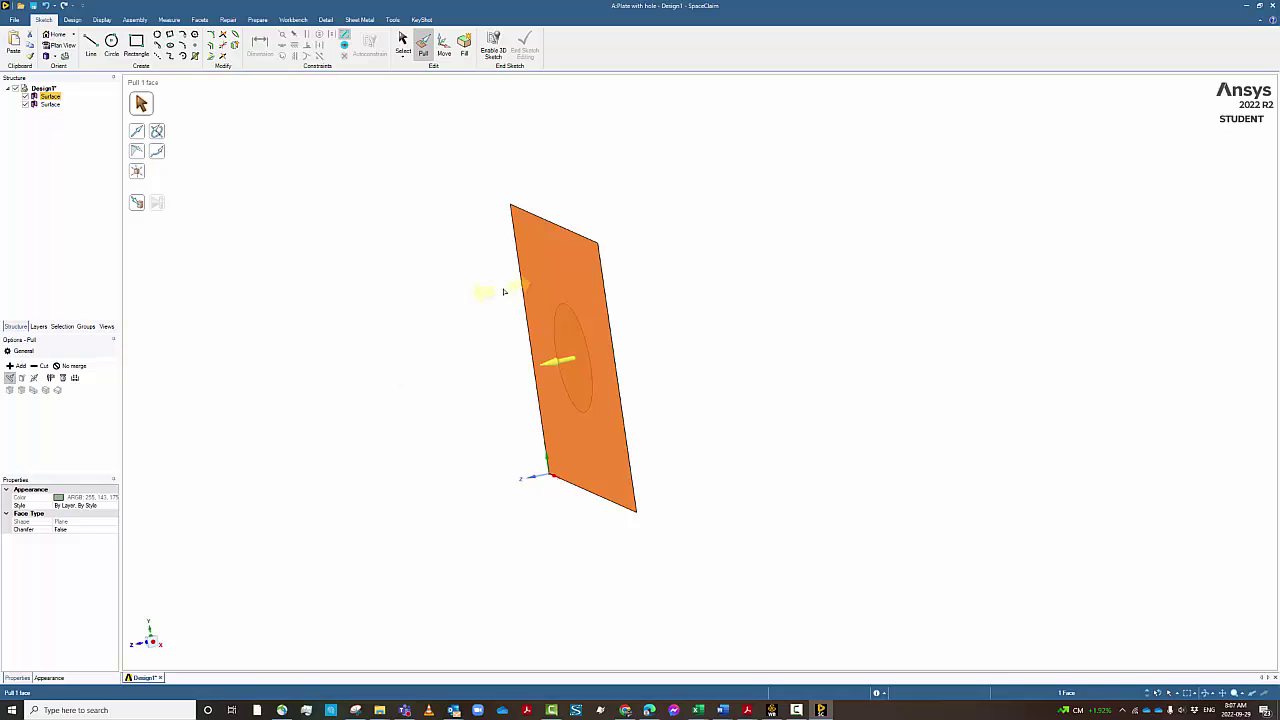
right_click(533, 285)
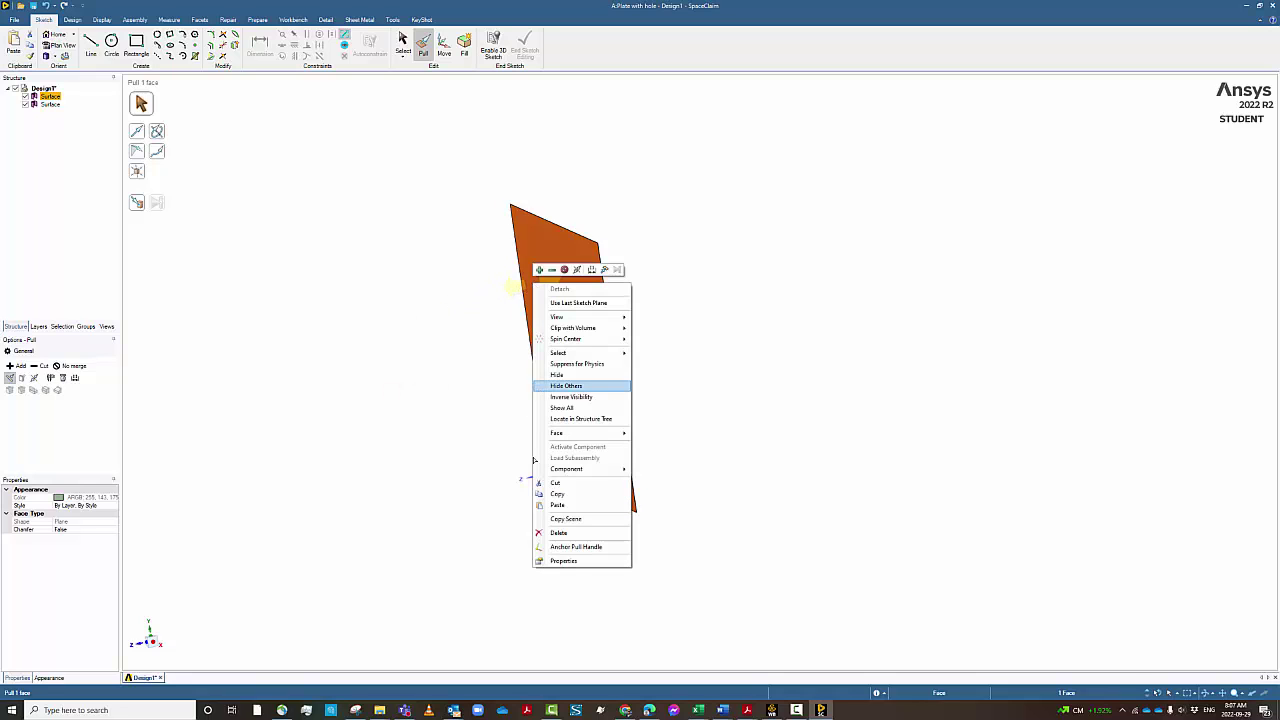
left_click(463, 523)
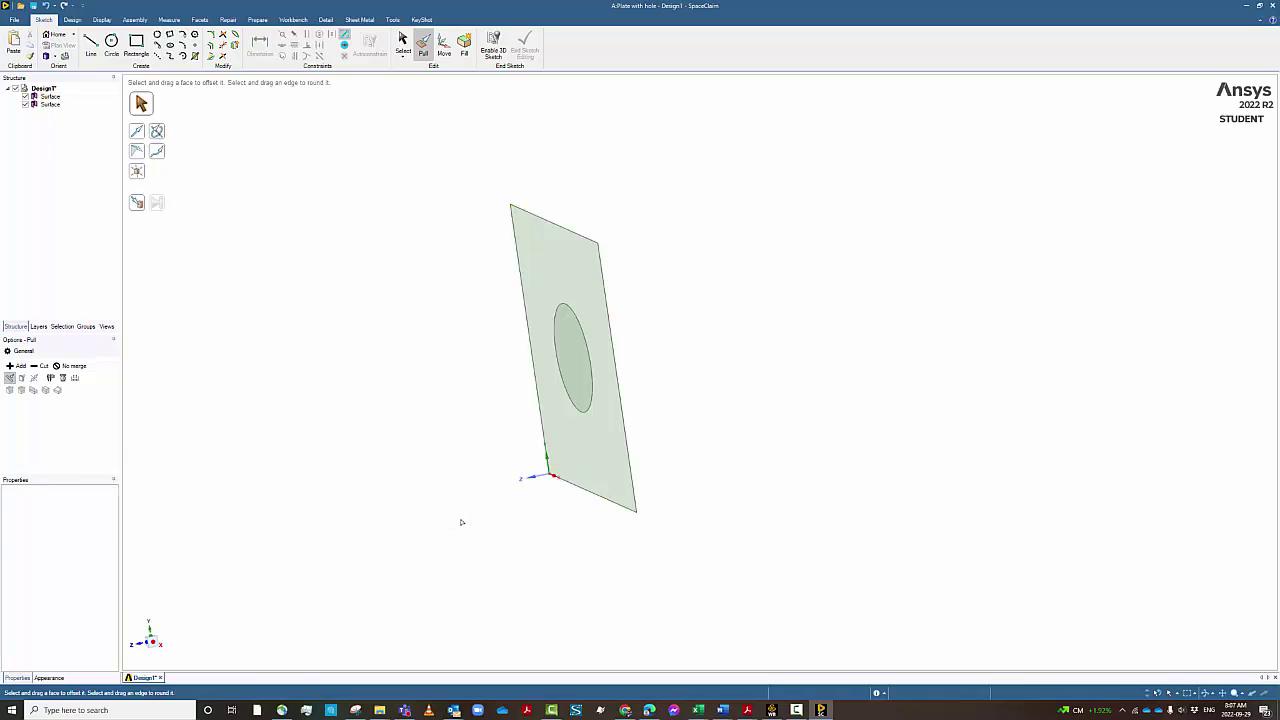
key("Escape")
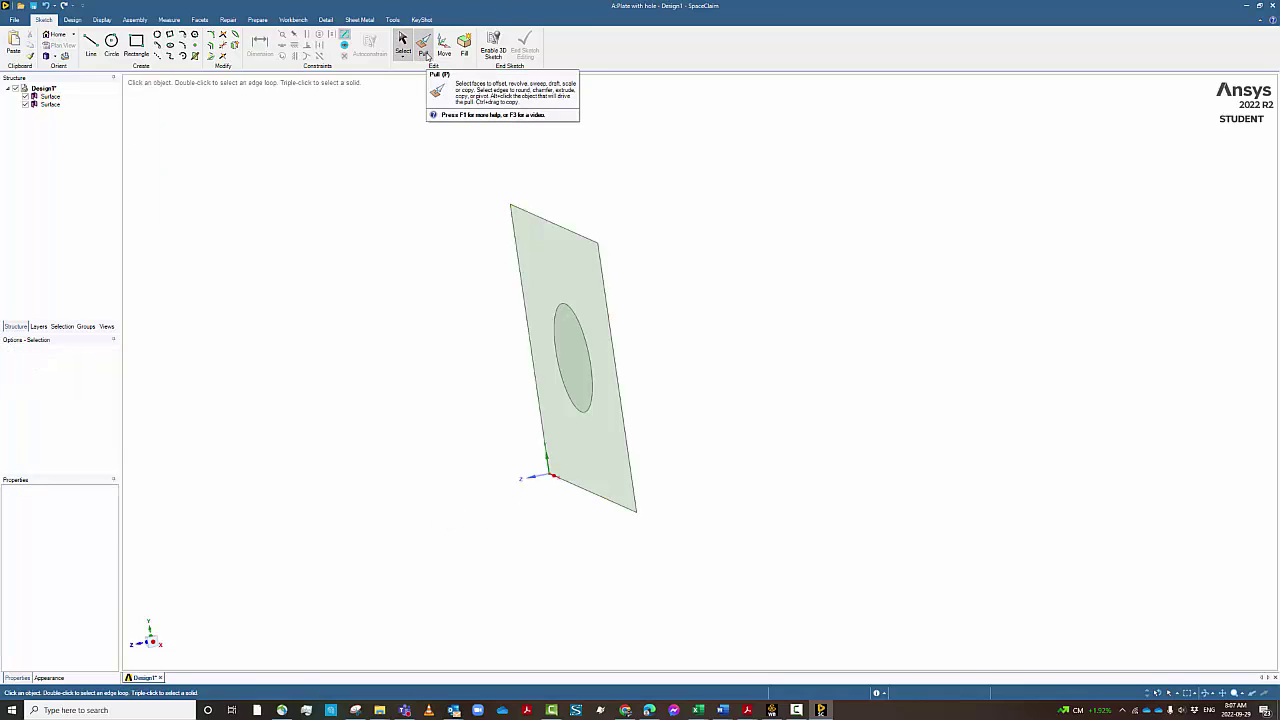
left_click(424, 53)
left_click(562, 292)
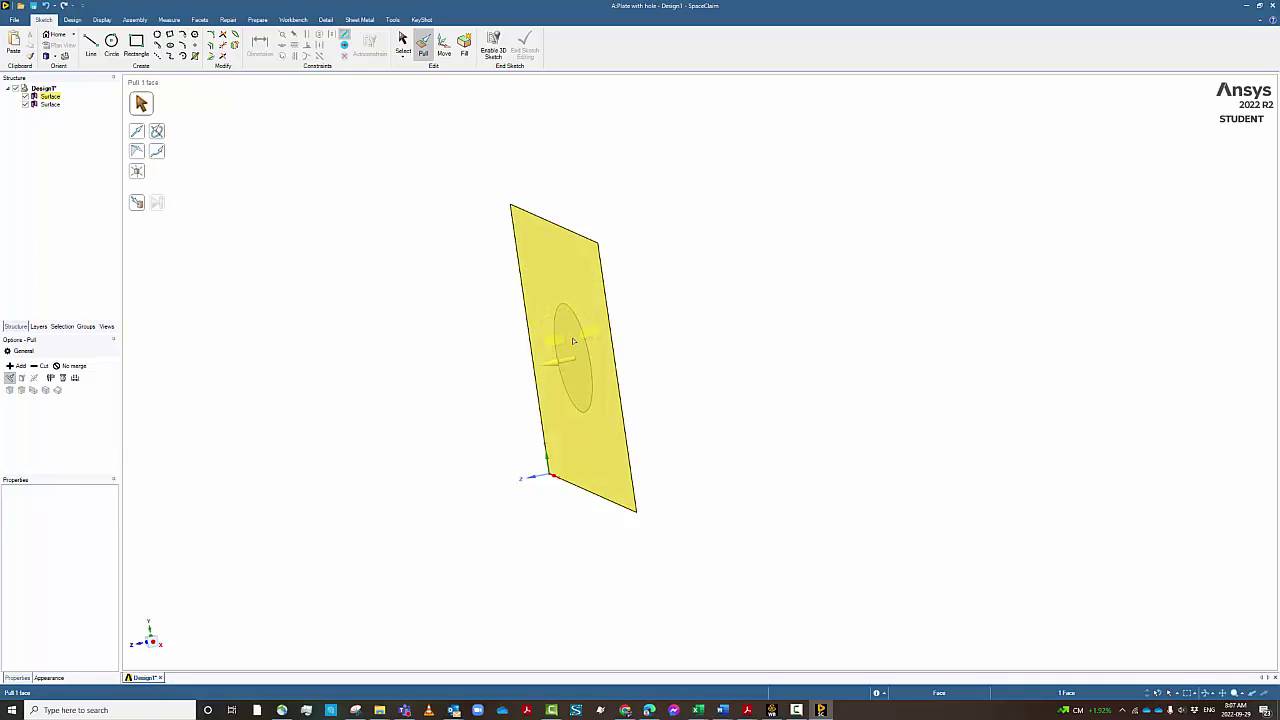
left_click(571, 342)
key("Escape")
key("Escape")
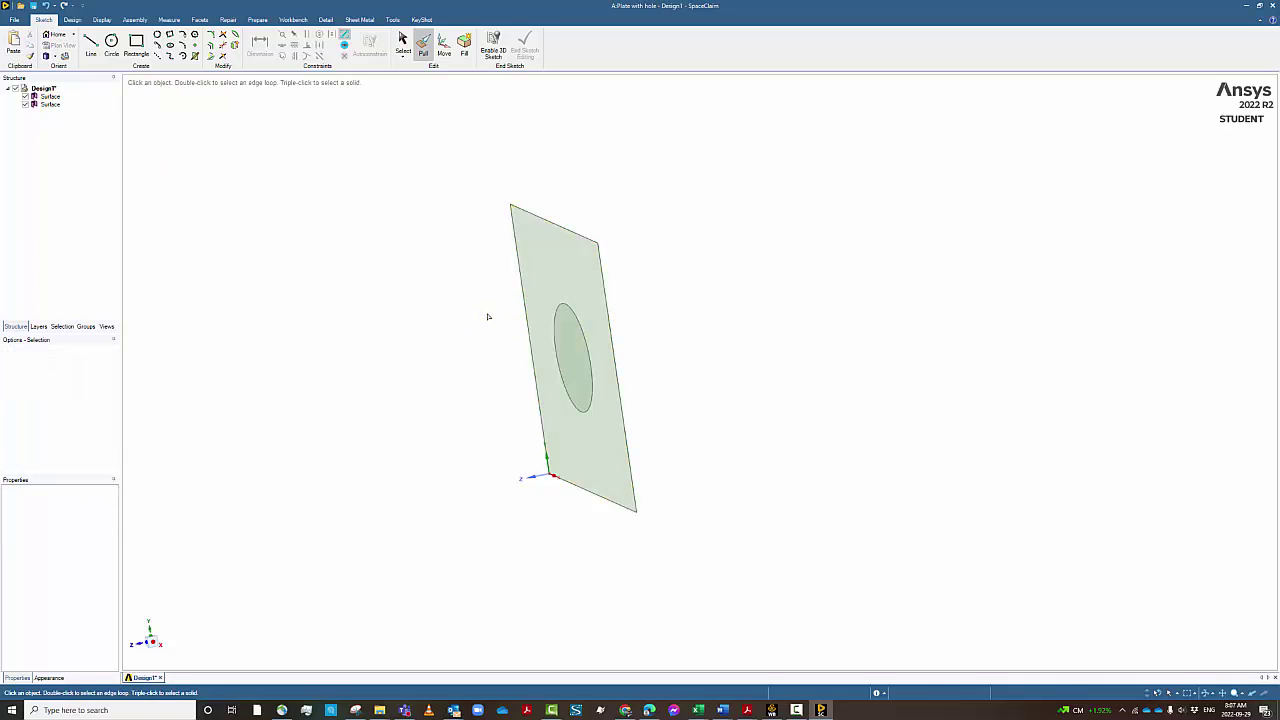
Step: Inspect the properties of the plate surface, then clear its selection
right_click(47, 96)
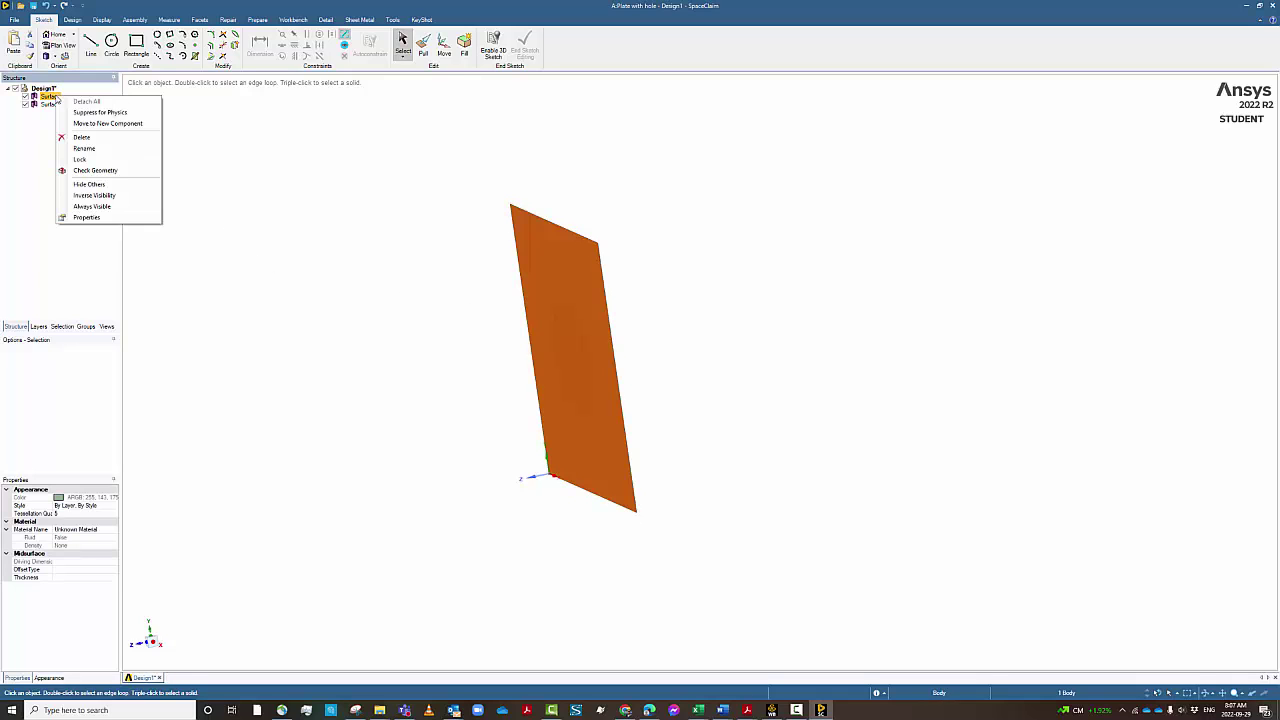
left_click(86, 217)
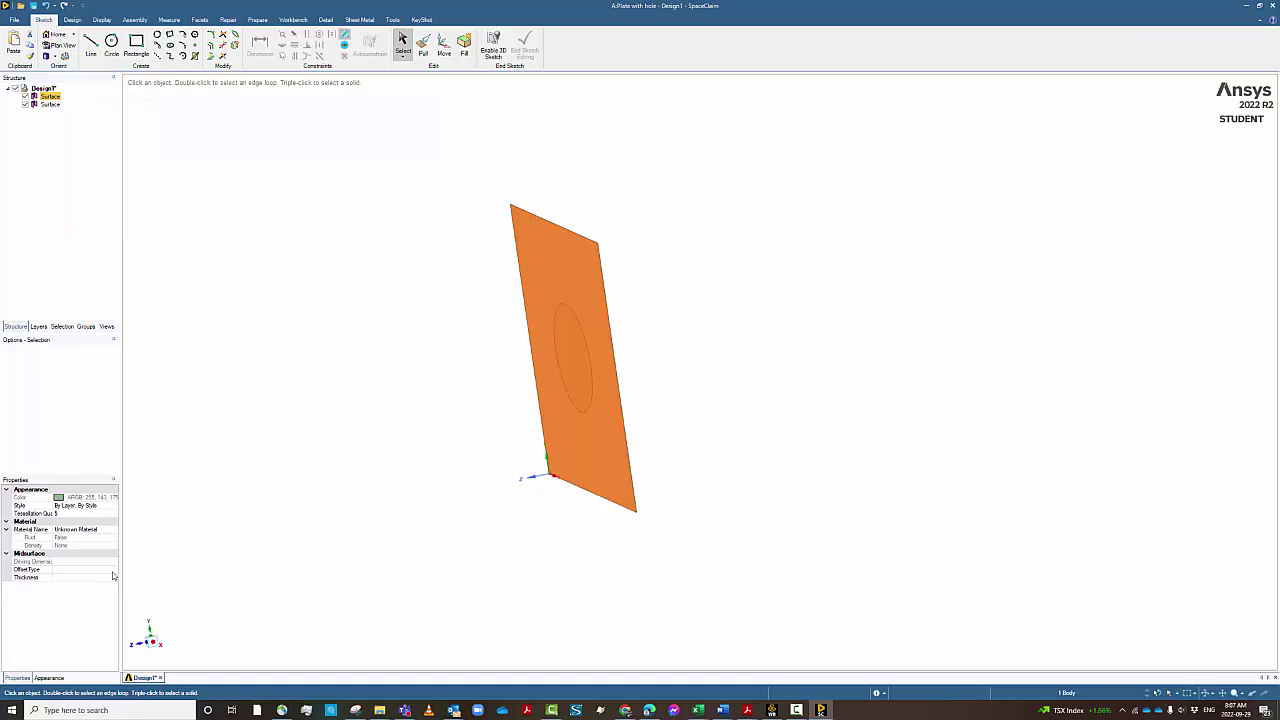
left_click(319, 342)
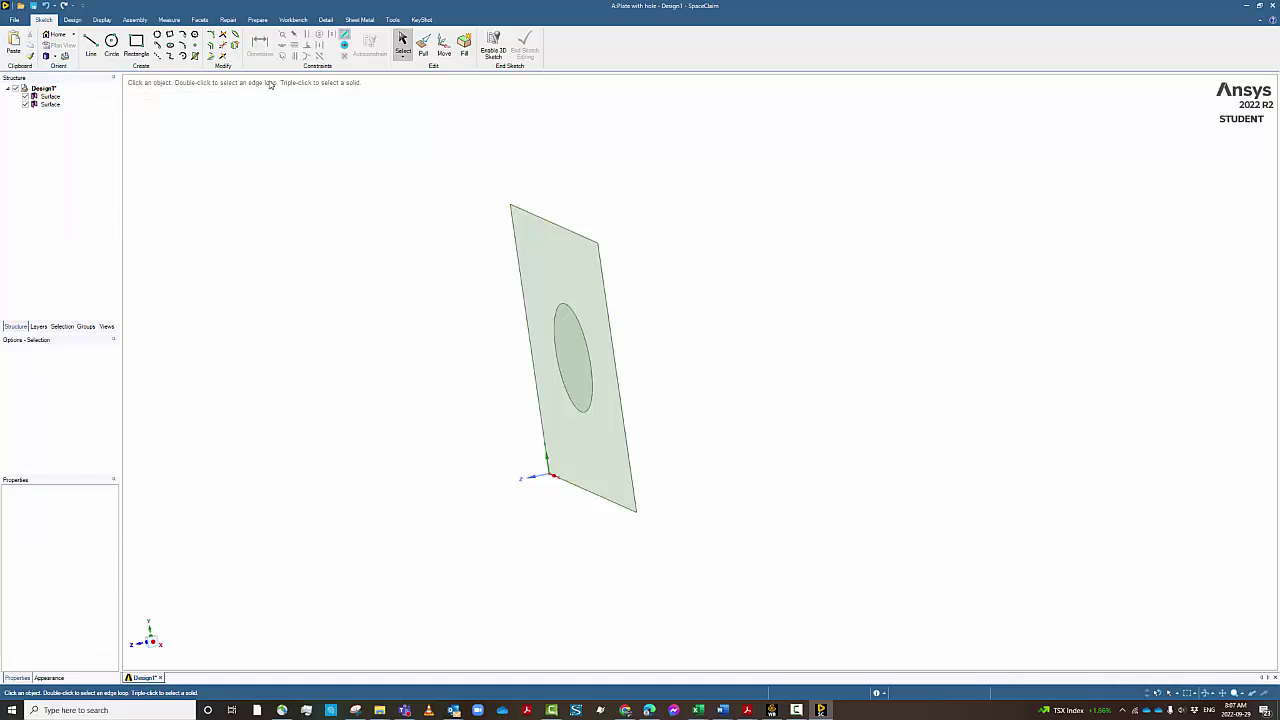
Step: Restore the home view of the model and turn the plate slightly toward the front
left_click(72, 20)
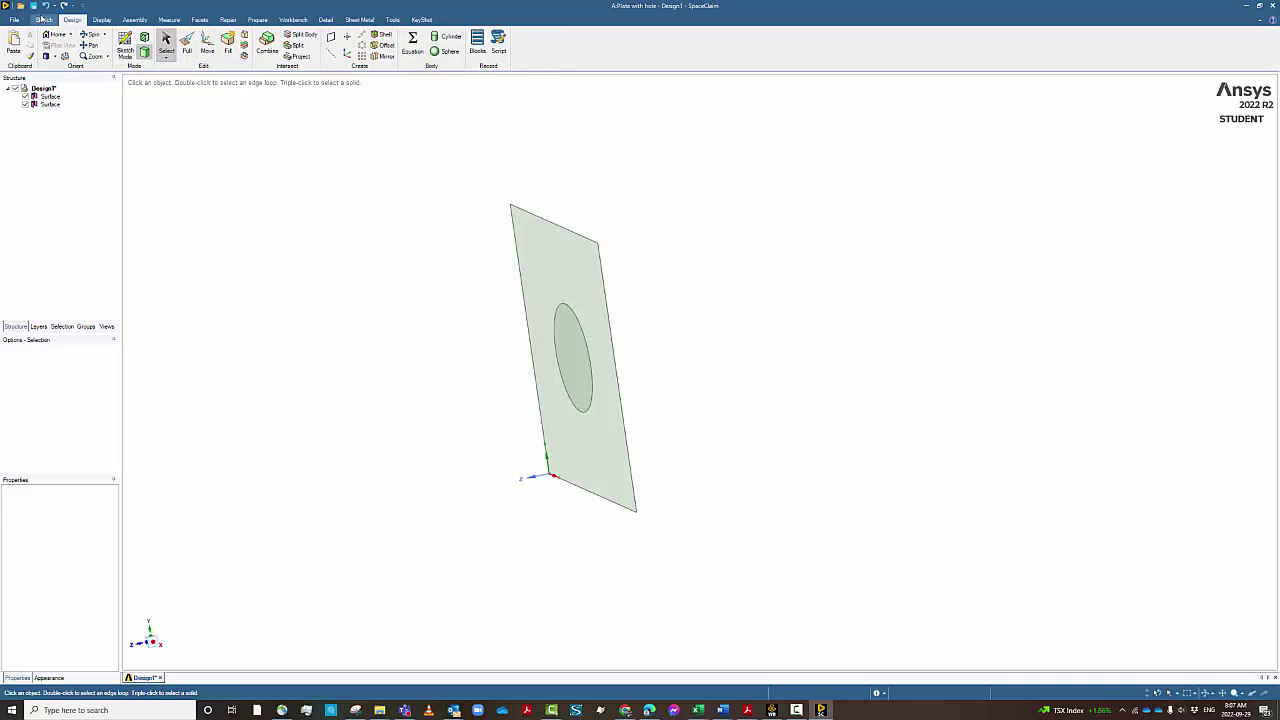
left_click(43, 20)
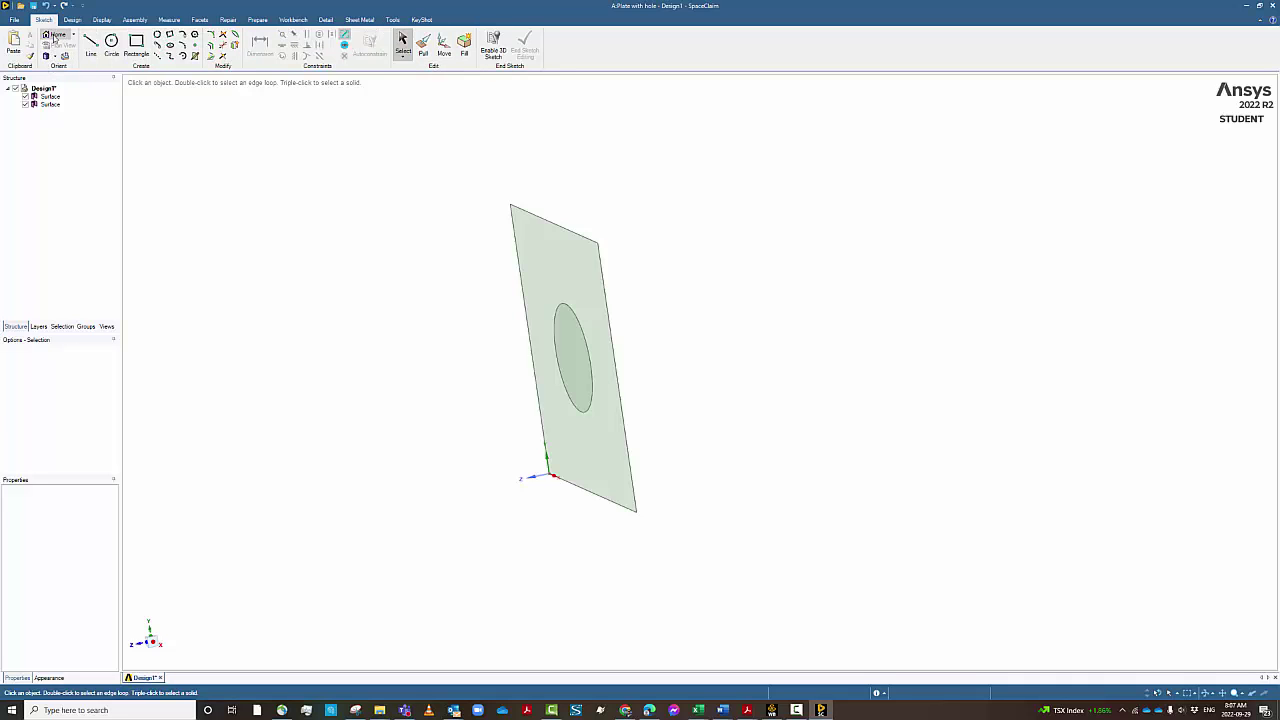
left_click(55, 36)
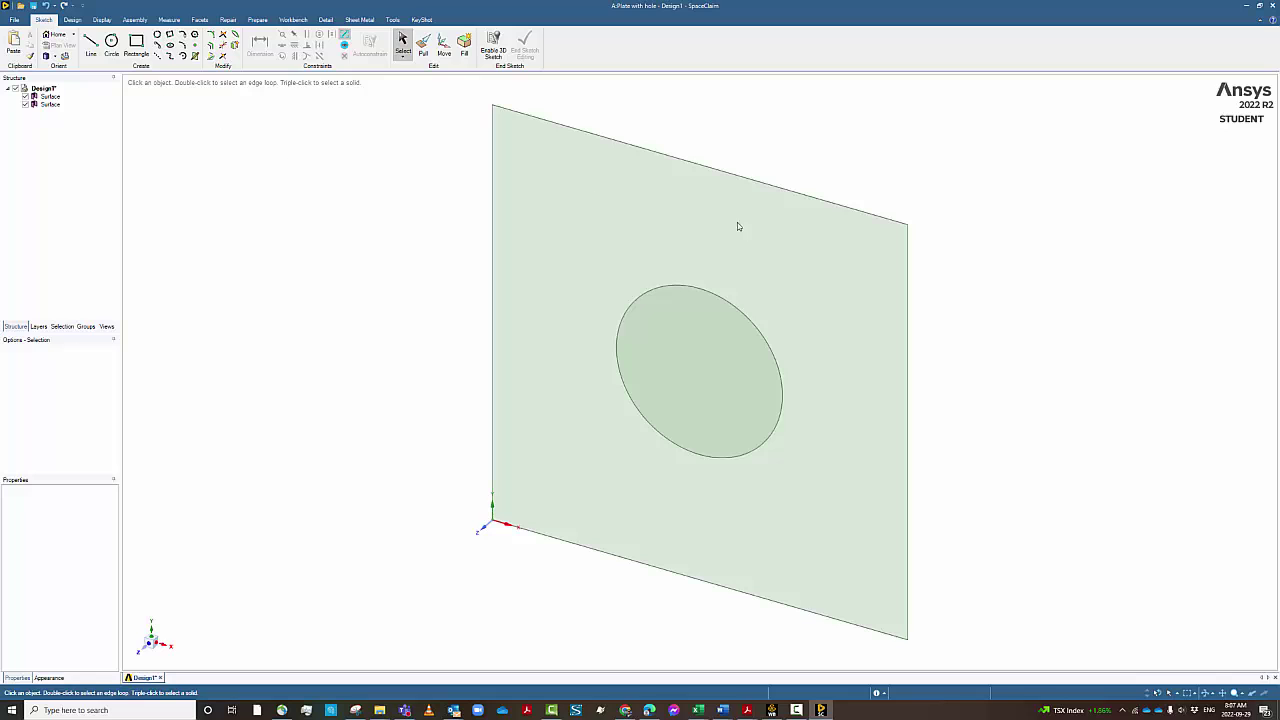
left_click(672, 326)
left_click(710, 275)
left_click(140, 152)
left_click(56, 56)
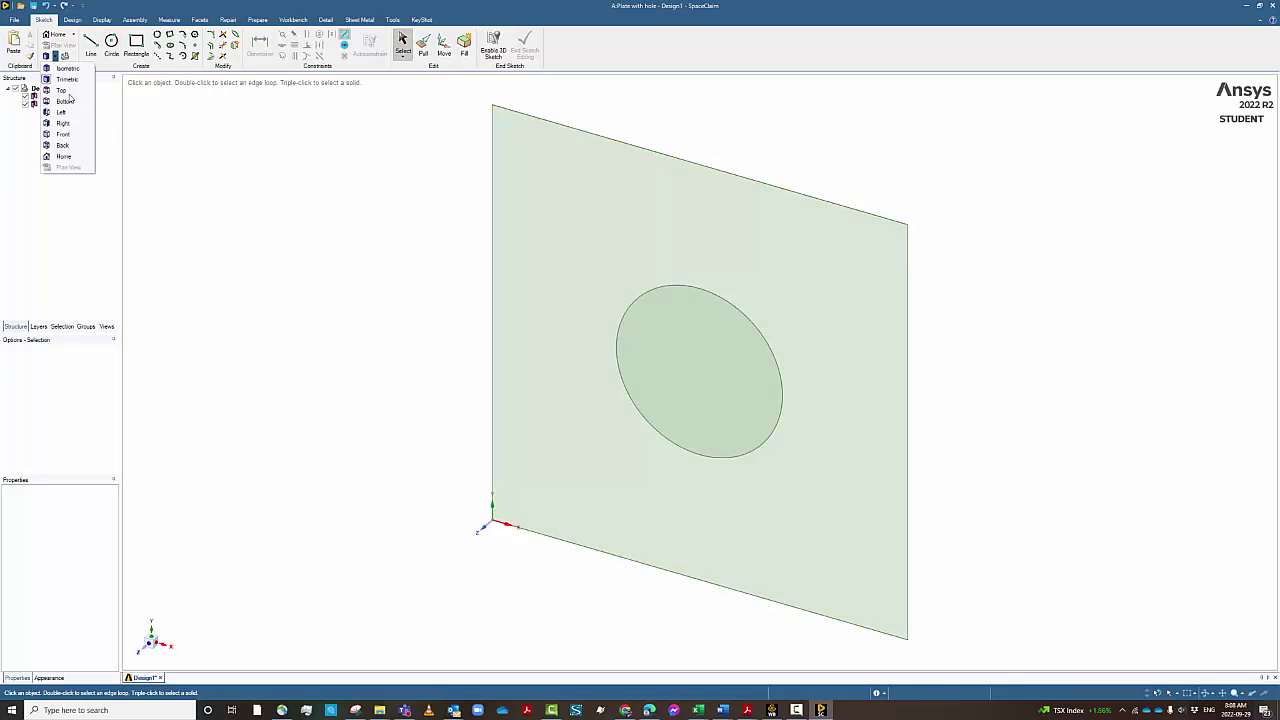
left_click(285, 207)
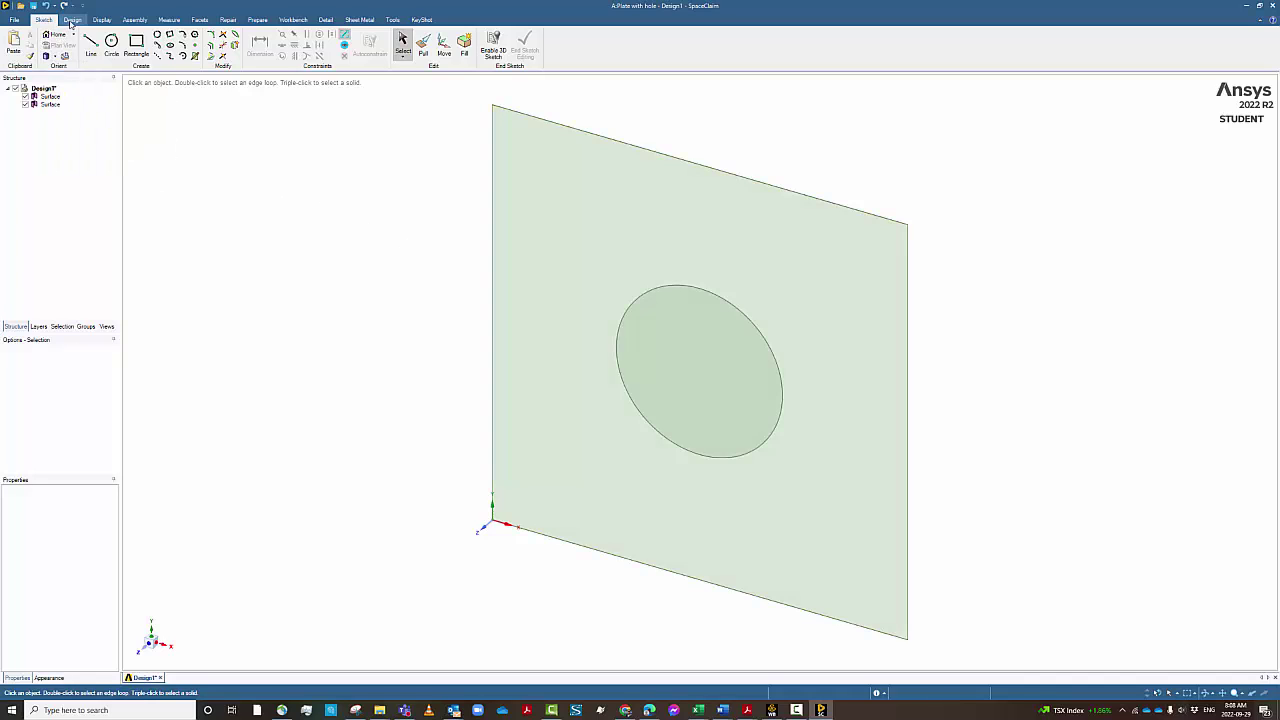
left_click(594, 215)
middle_click_drag(575, 223, 592, 199)
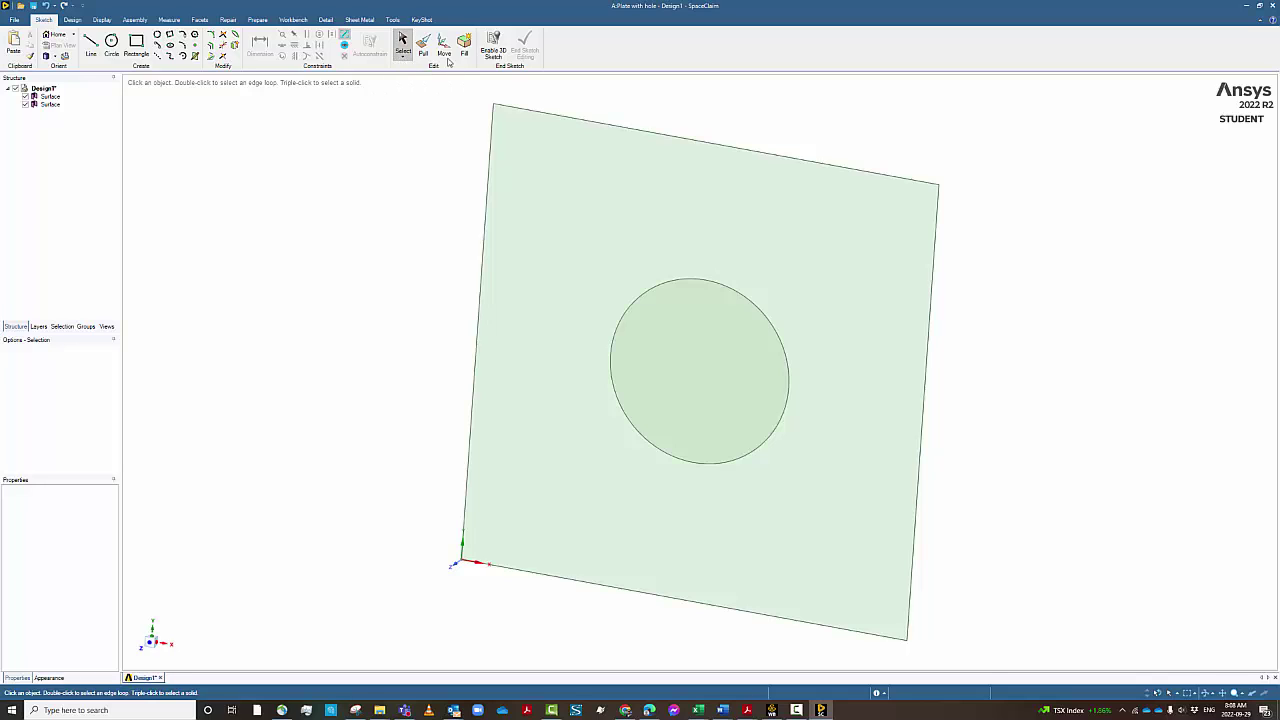
Step: Try to cut the circular hole by pulling the plate face with the Cut option, then clear the selection
left_click(426, 50)
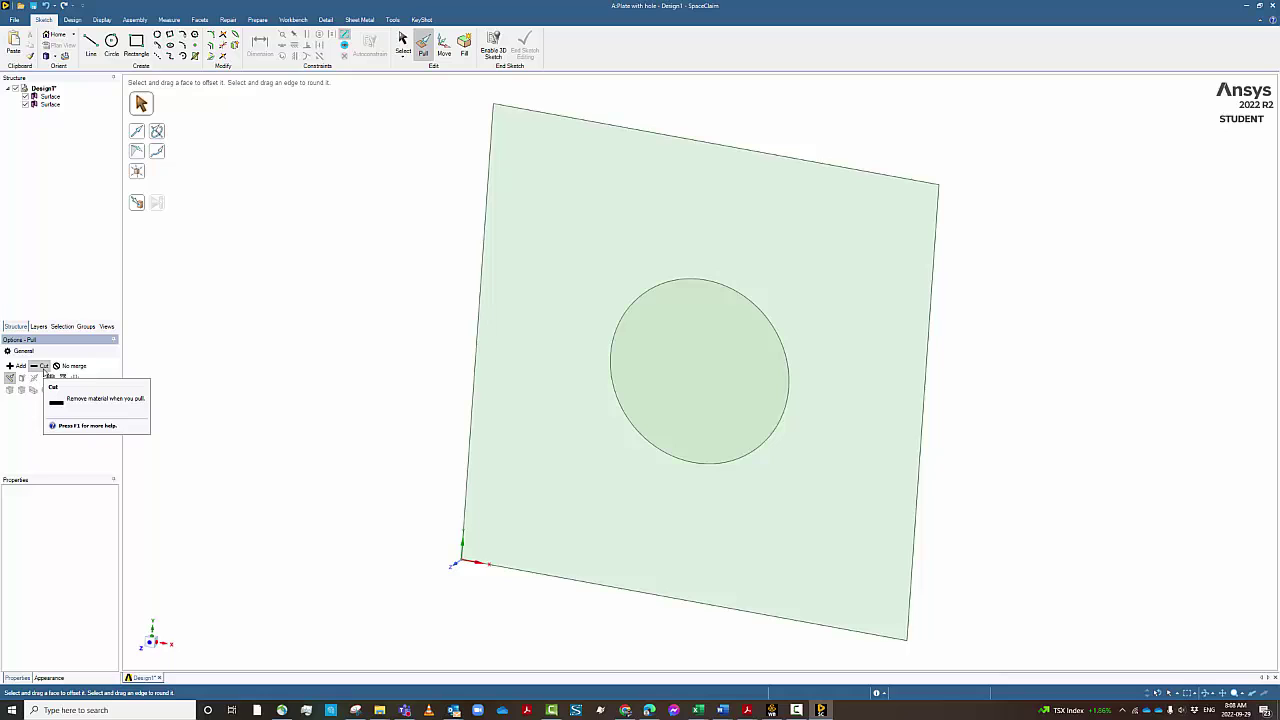
left_click(42, 366)
left_click(646, 368)
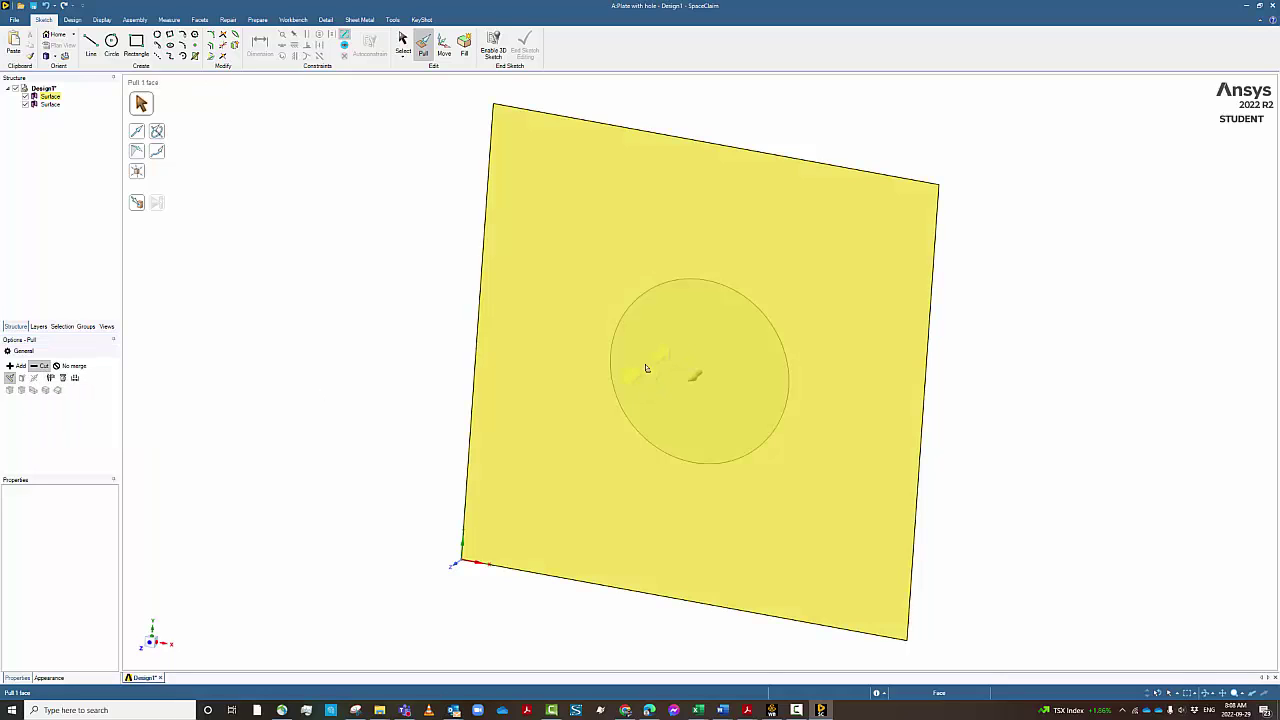
left_click(649, 365)
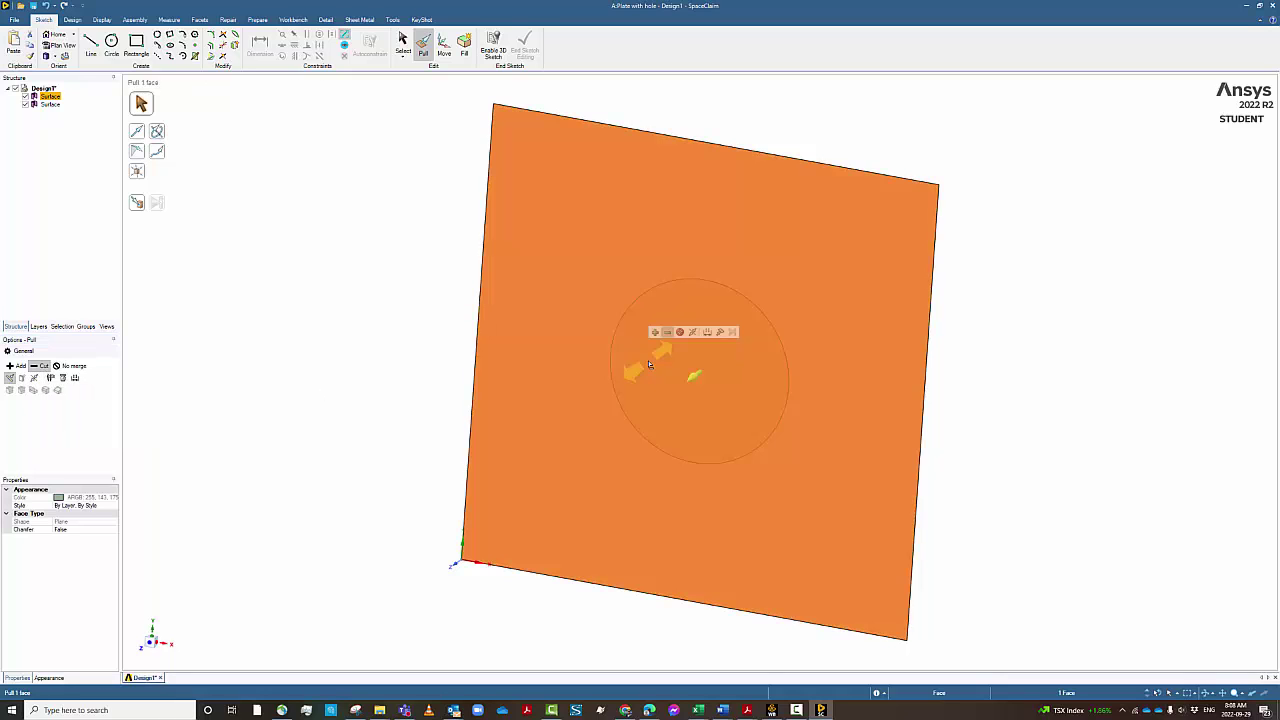
mouse_move(646, 365)
left_mouse_down()
mouse_move(541, 392)
mouse_move(651, 349)
mouse_move(636, 354)
left_mouse_up()
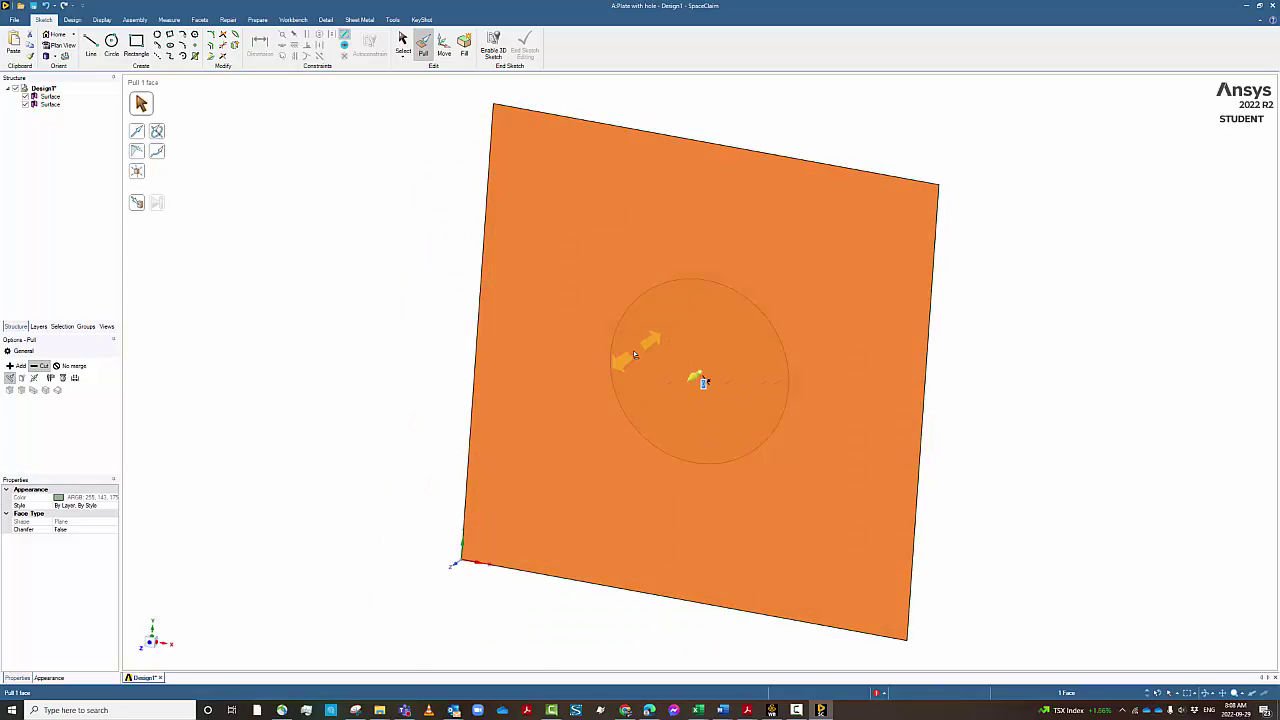
left_click(428, 243)
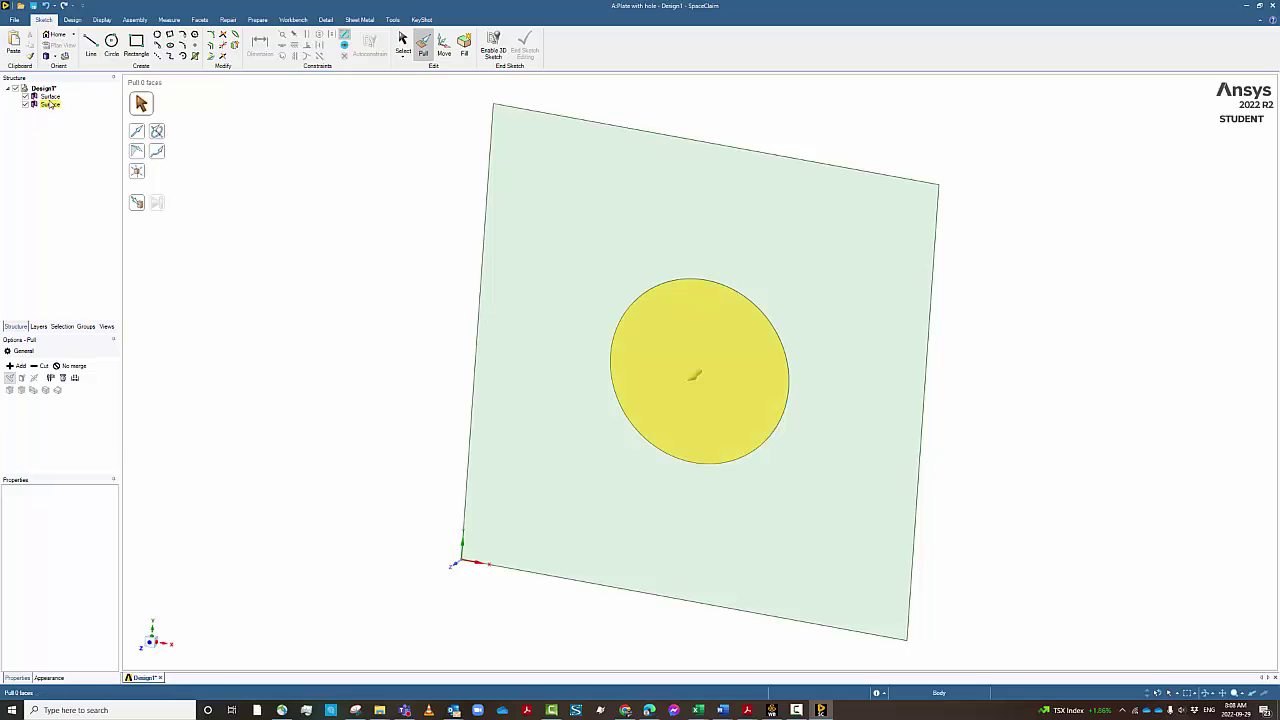
left_click(556, 357)
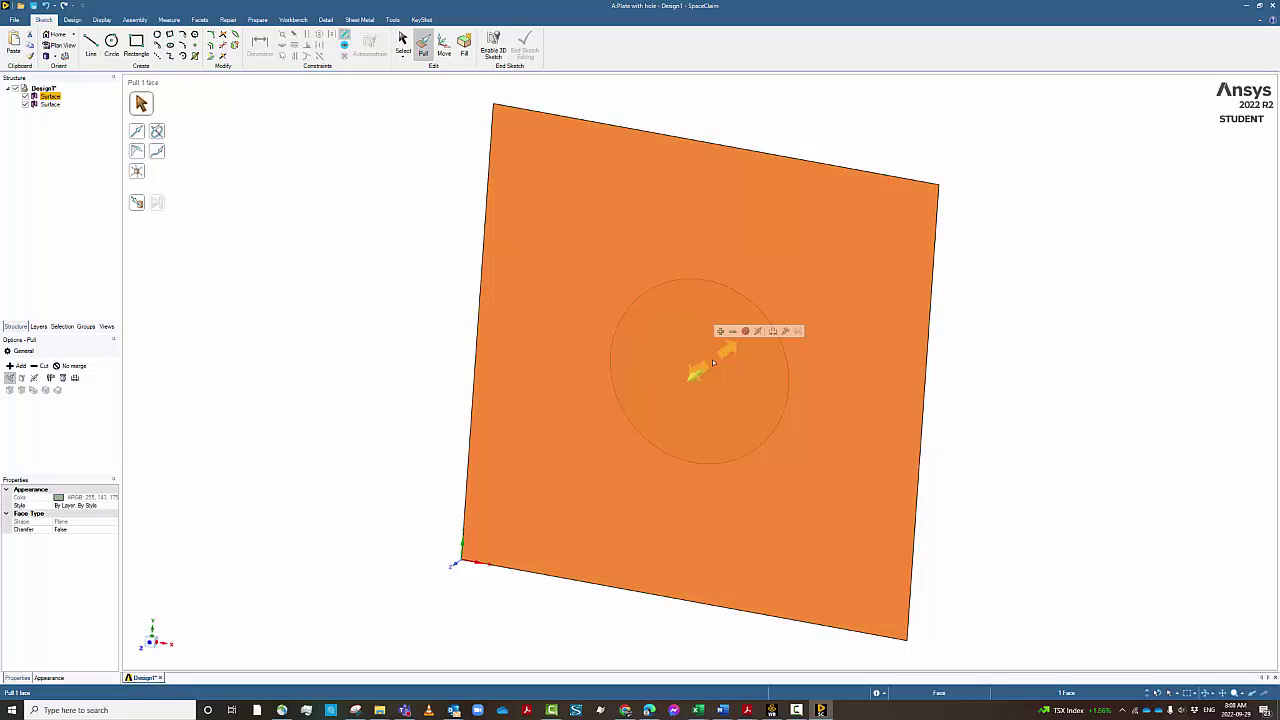
left_click(278, 259)
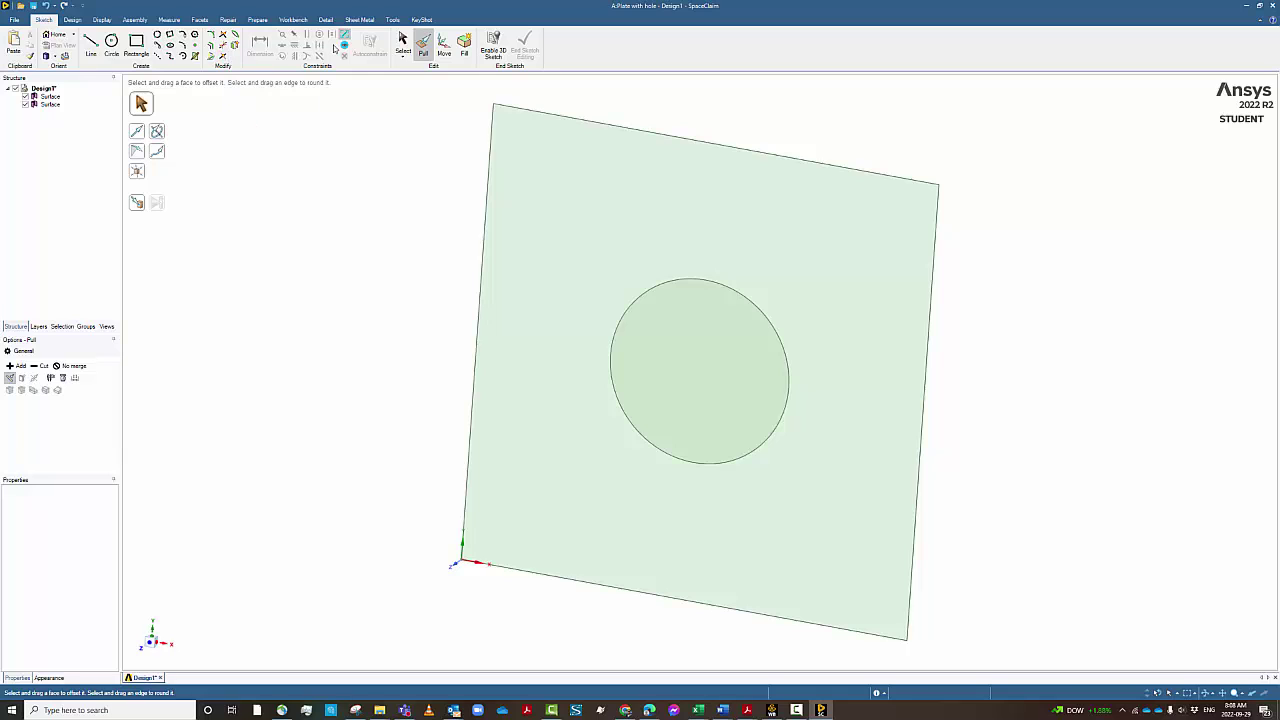
right_click(433, 62)
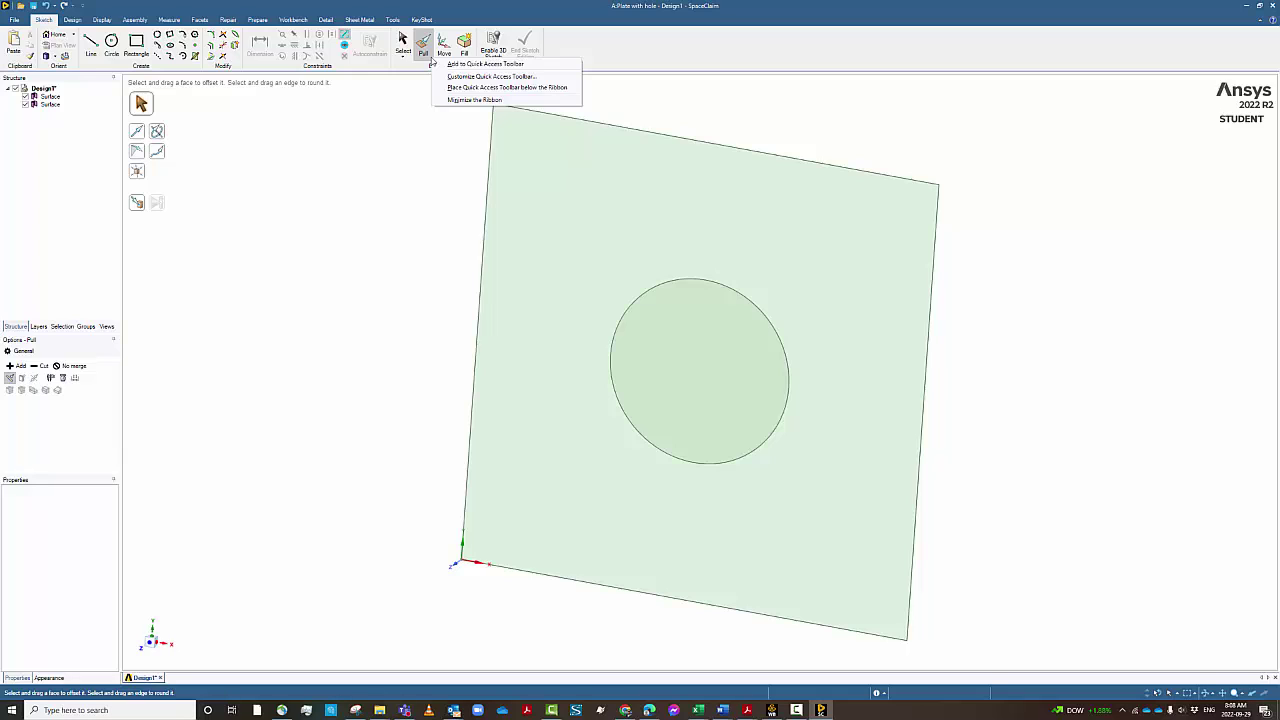
left_click(423, 371)
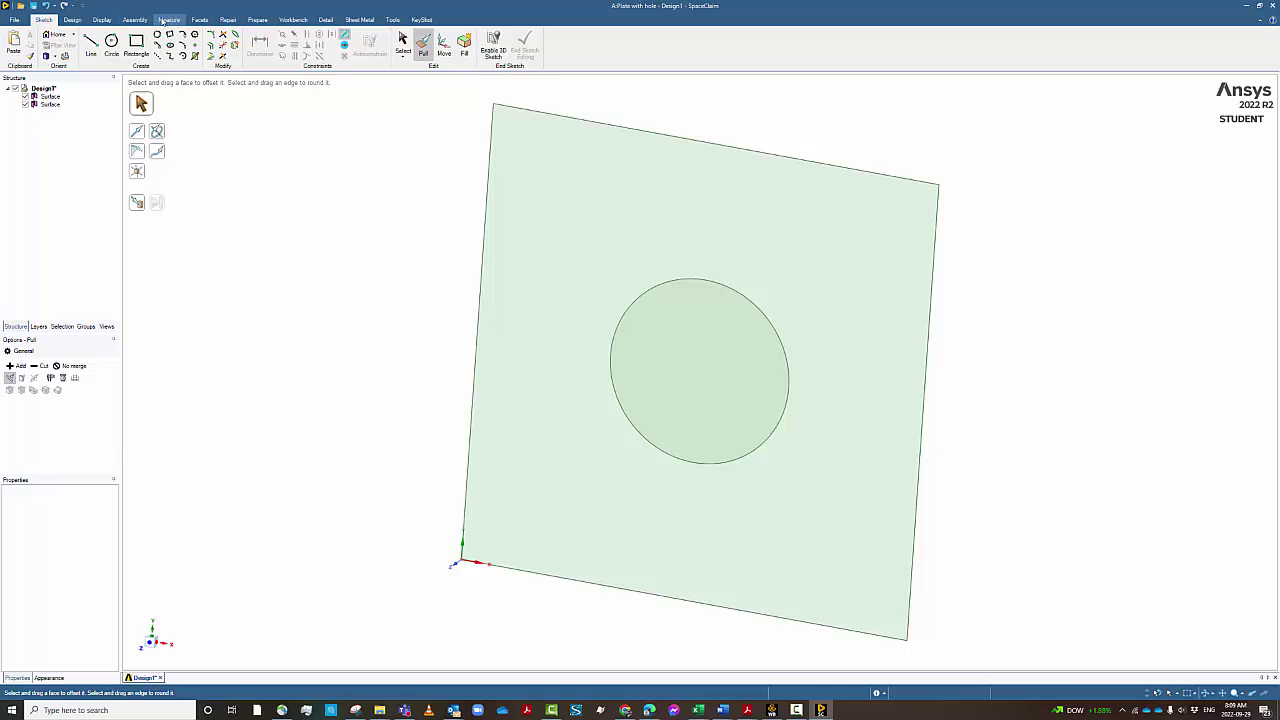
left_click(226, 20)
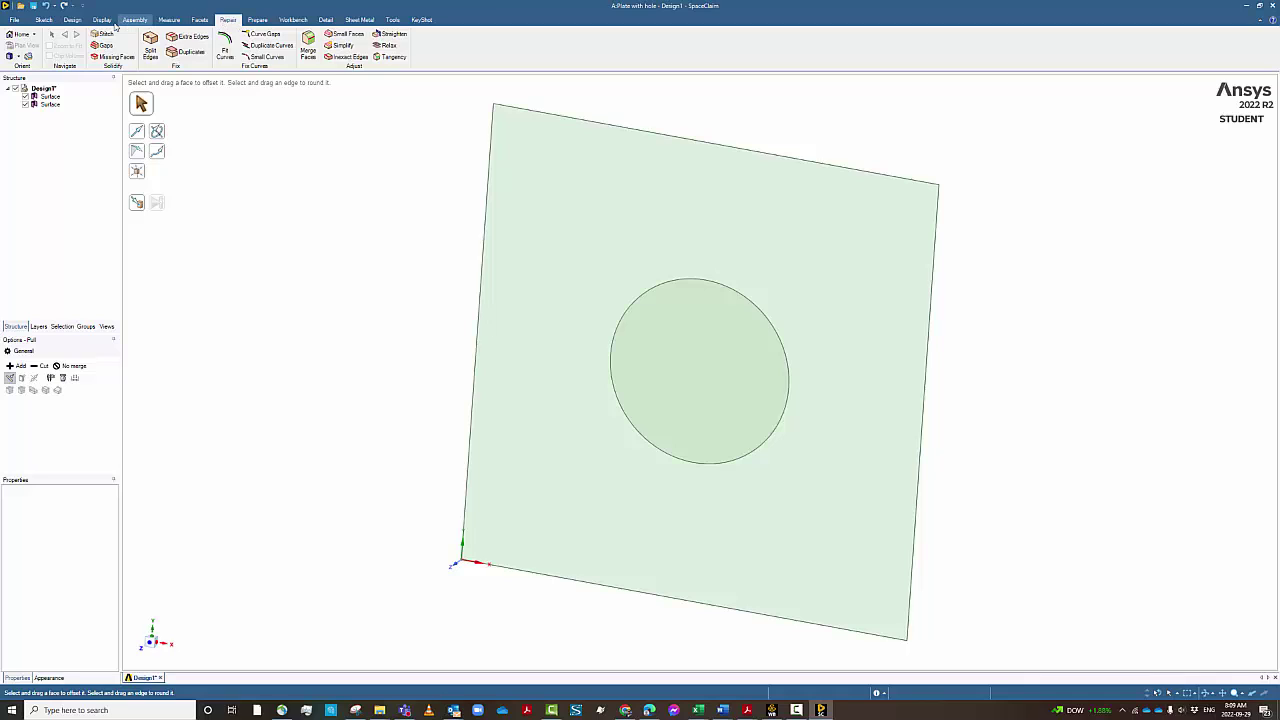
left_click(292, 20)
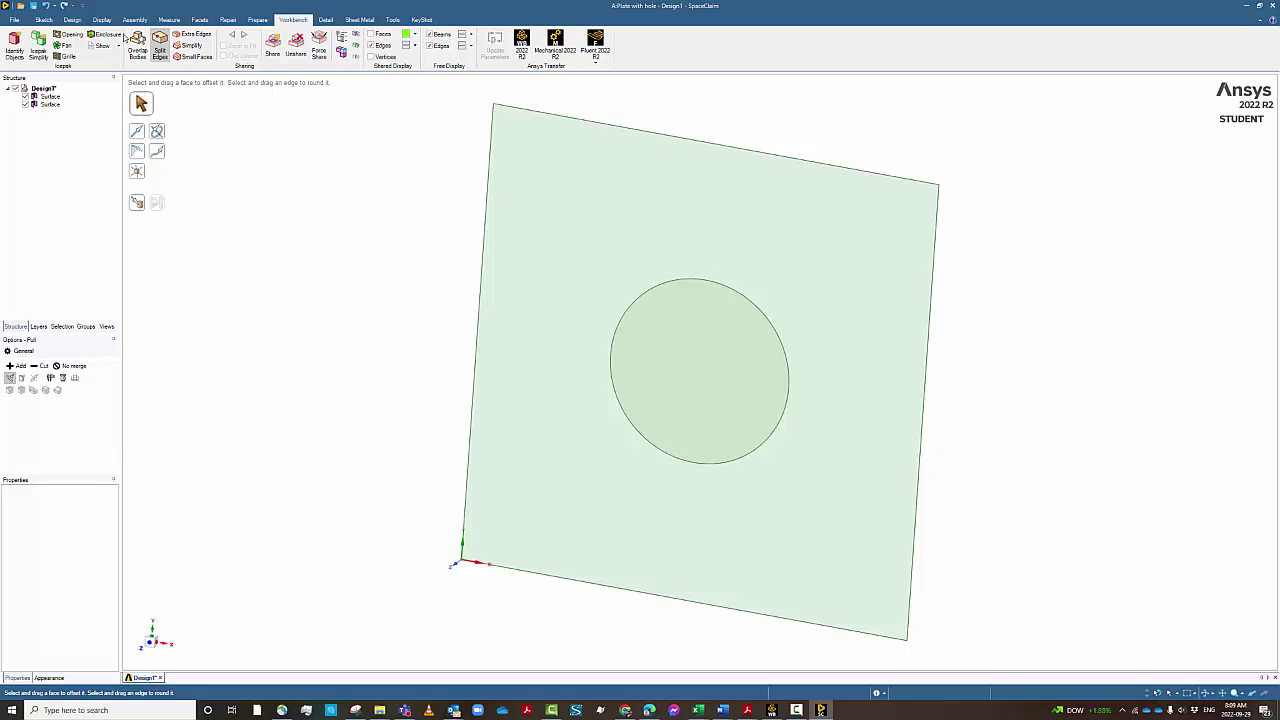
left_click(72, 20)
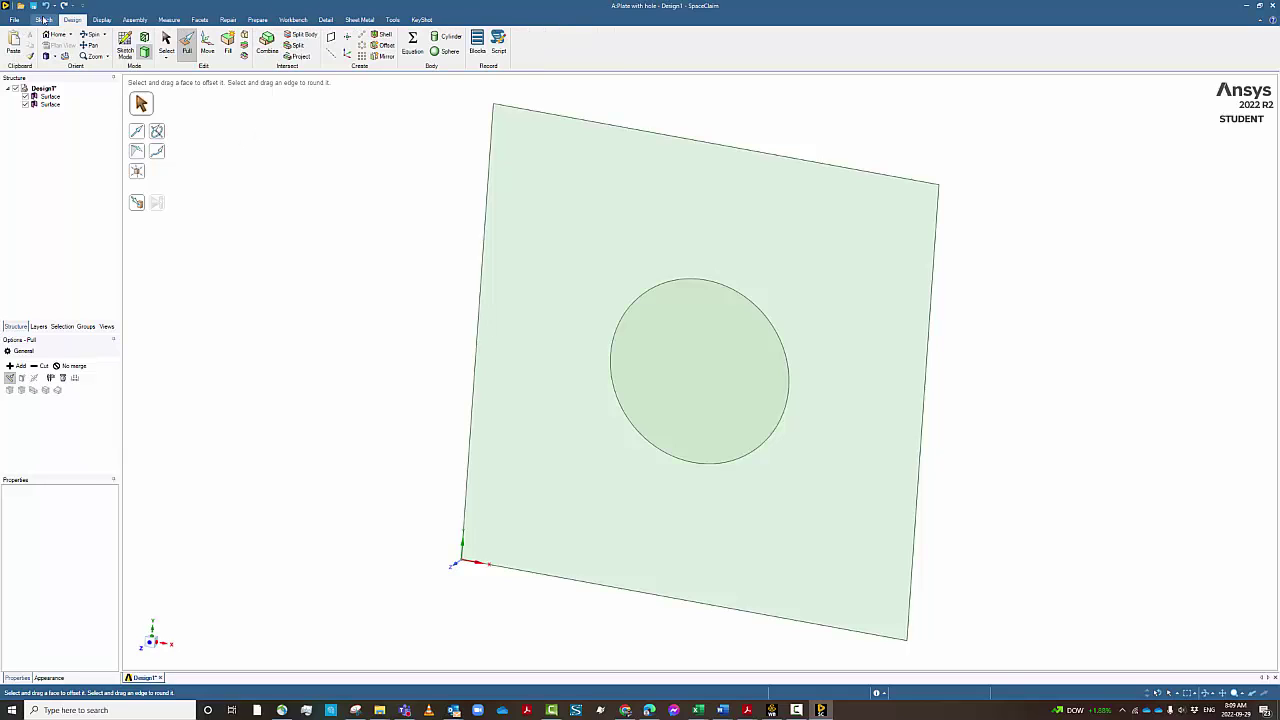
left_click(43, 20)
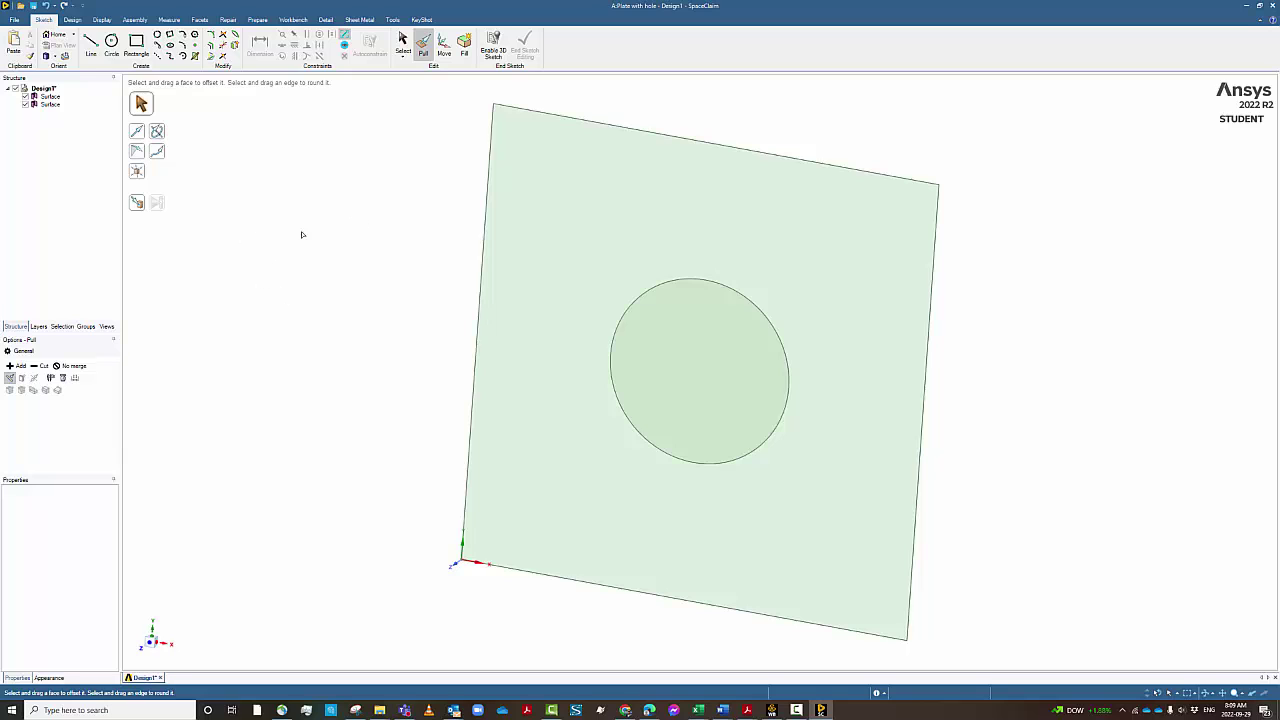
Step: Check the plate edge-on in the left view and return the model to the isometric view
left_click(49, 56)
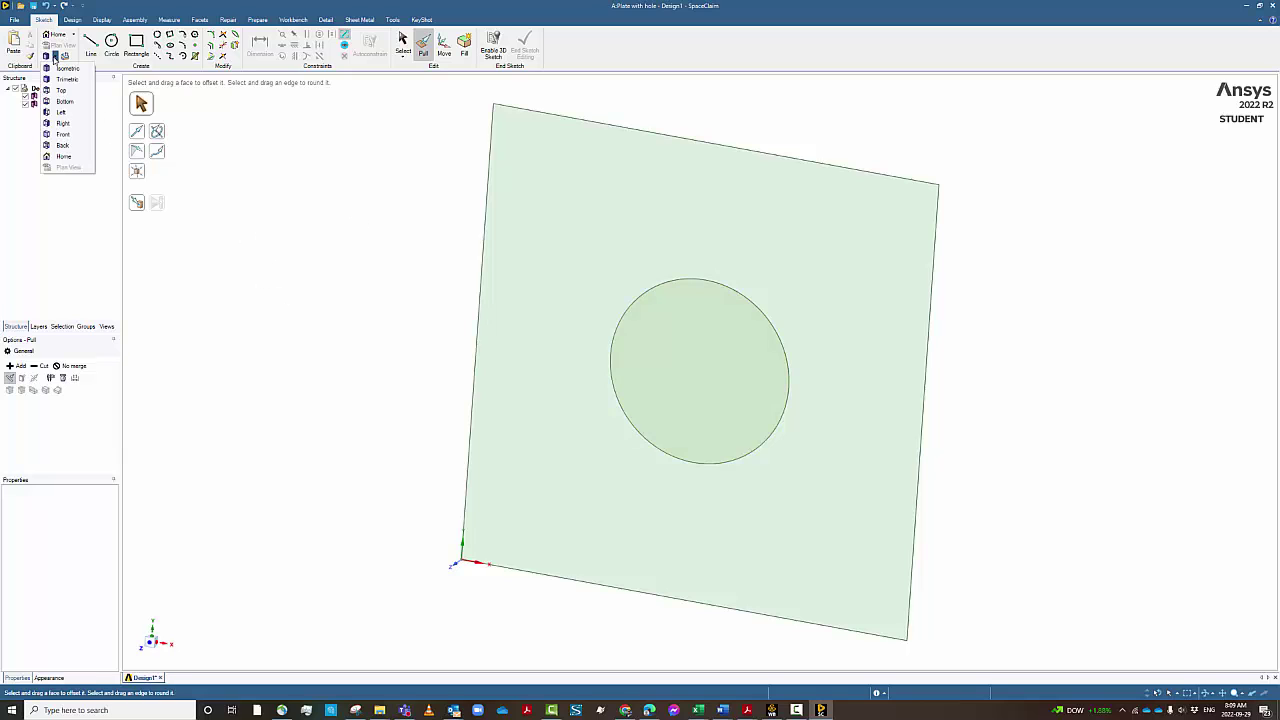
left_click(64, 113)
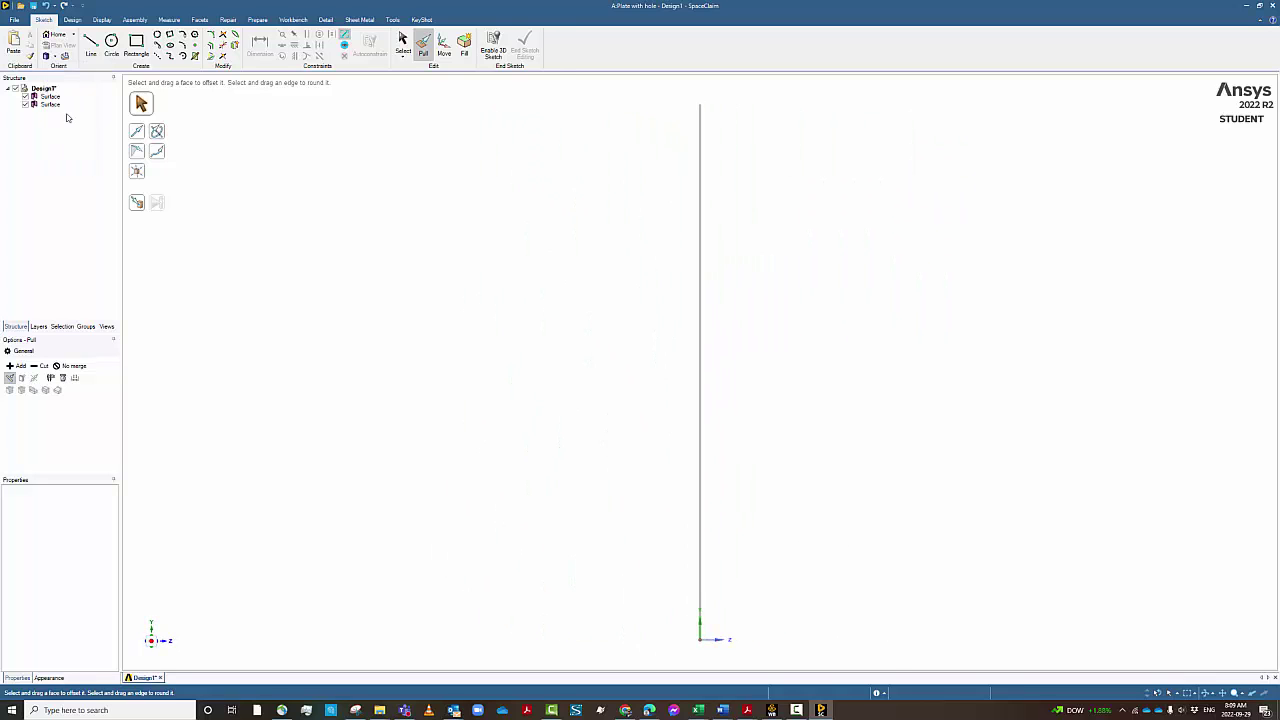
left_click(52, 56)
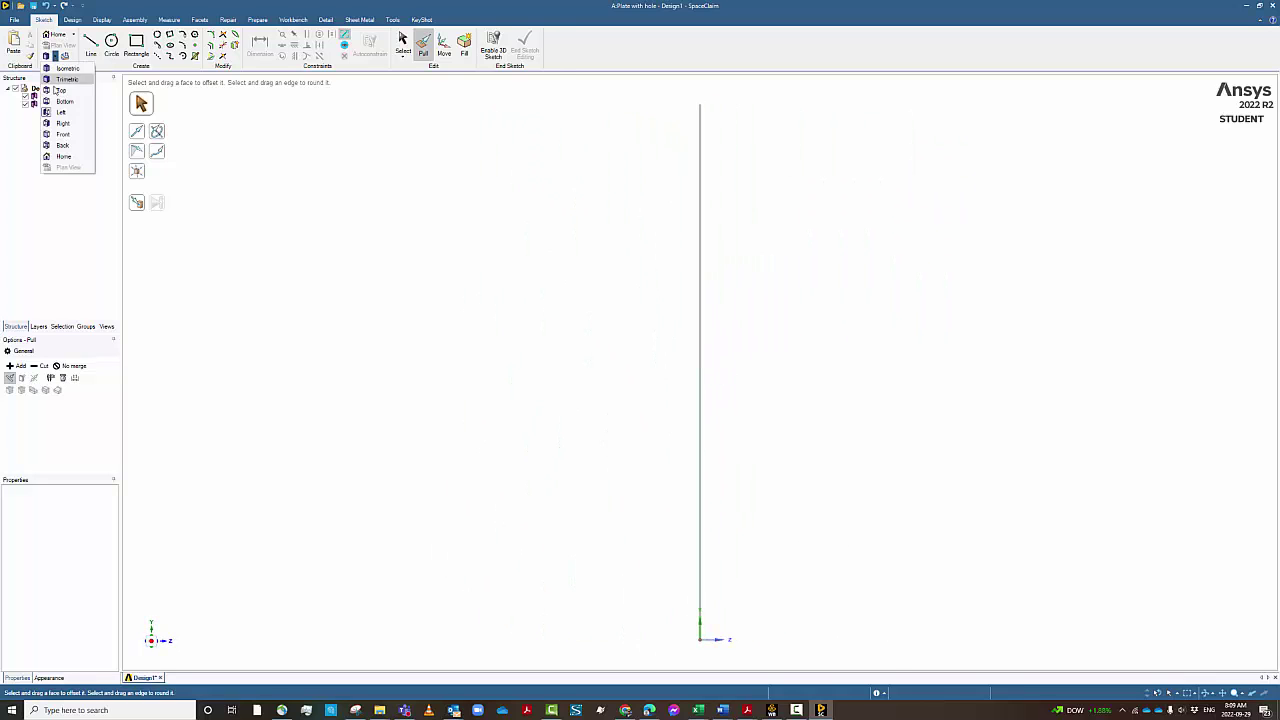
left_click(66, 69)
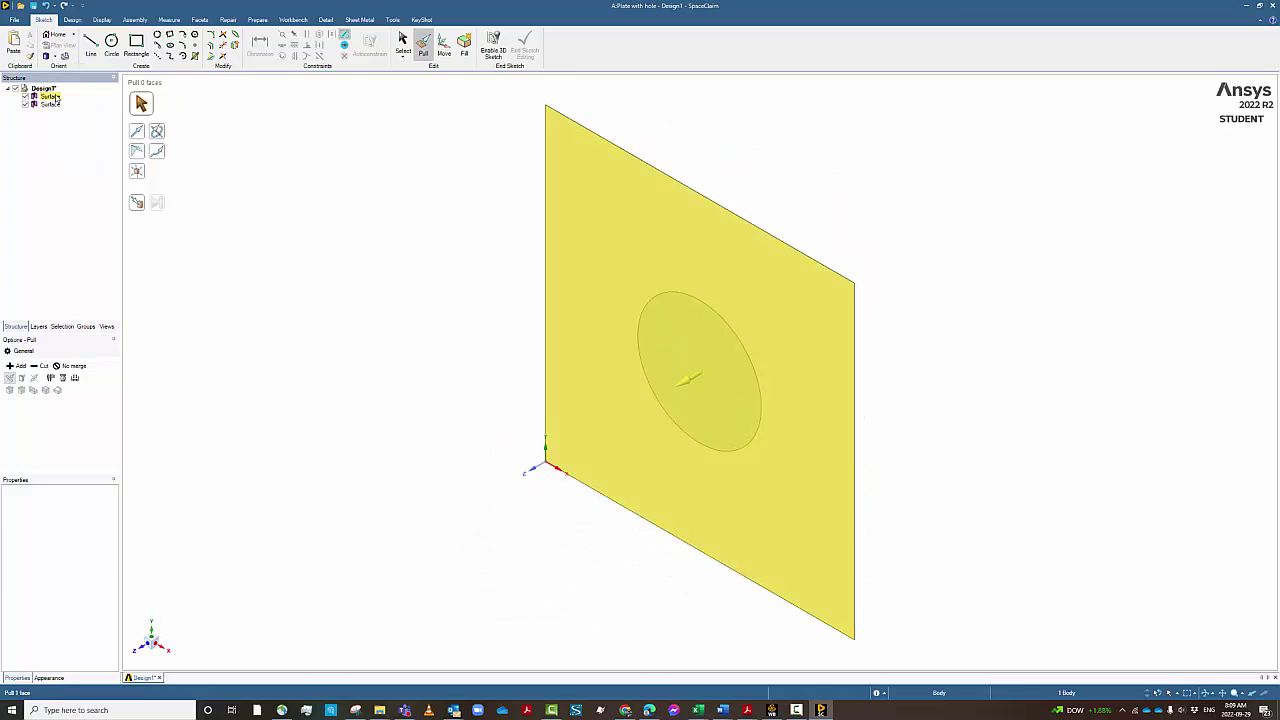
left_click(52, 96)
left_click(44, 105)
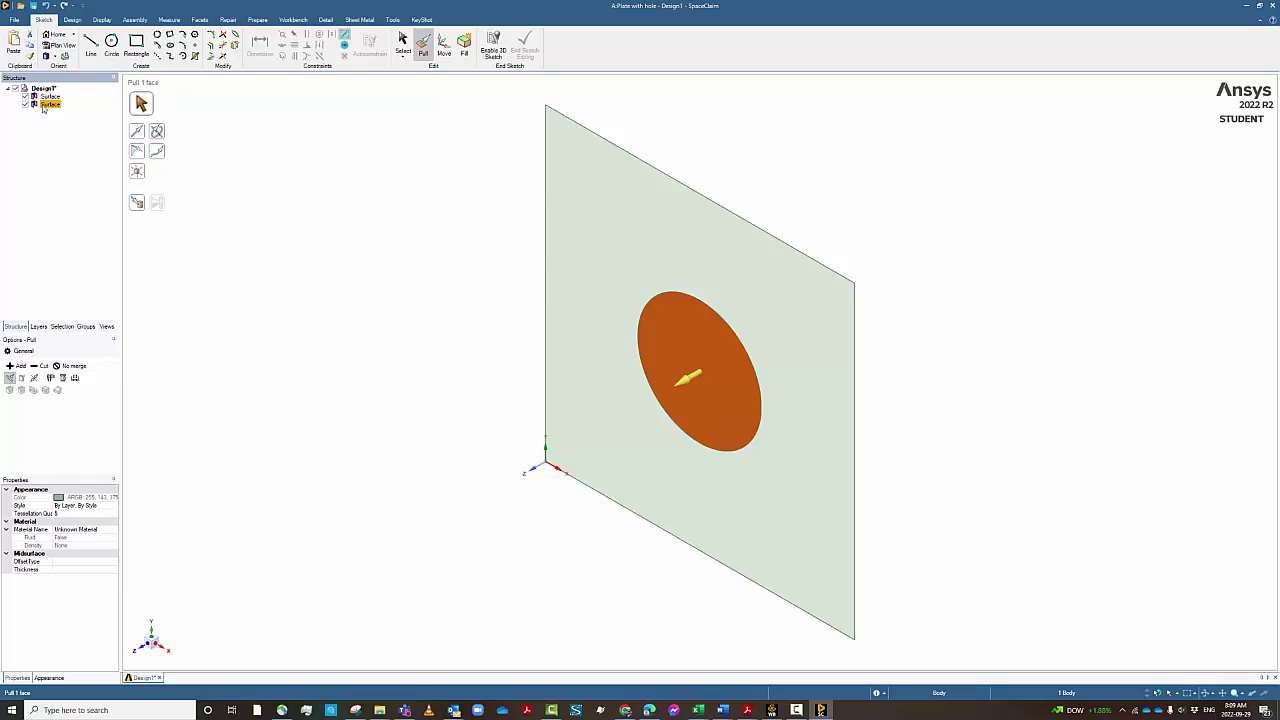
right_click(43, 108)
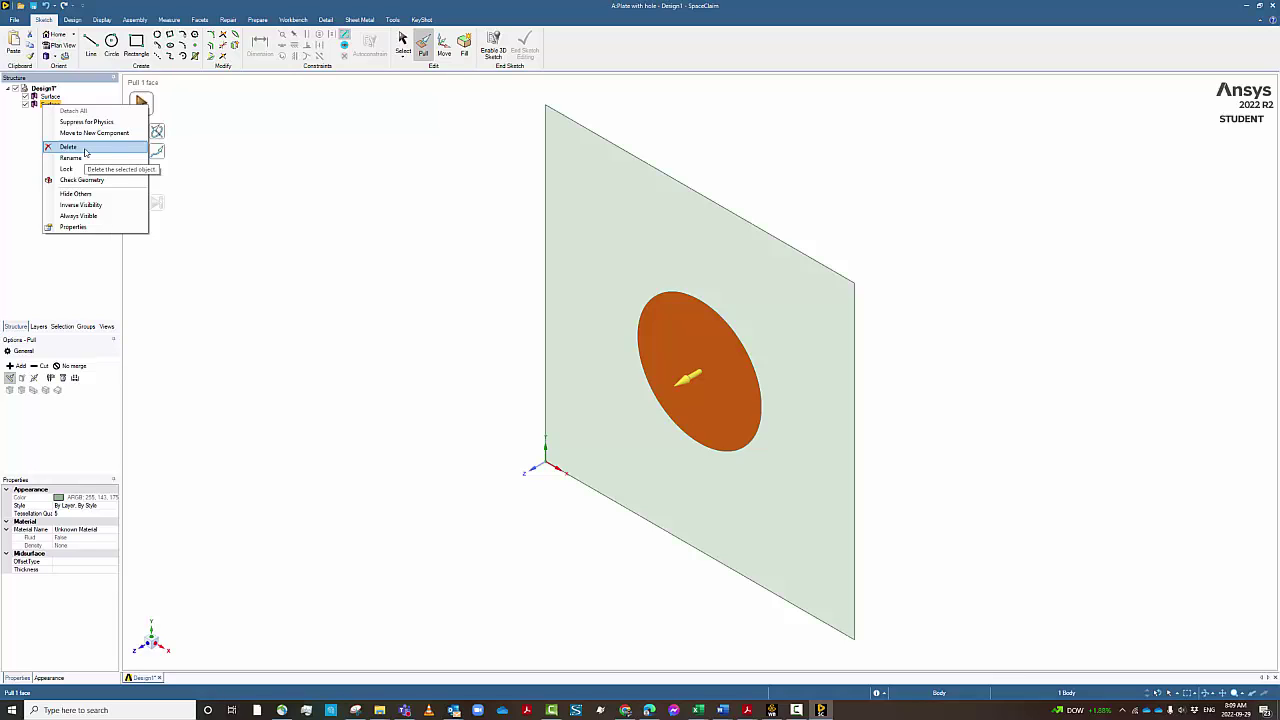
left_click(268, 453)
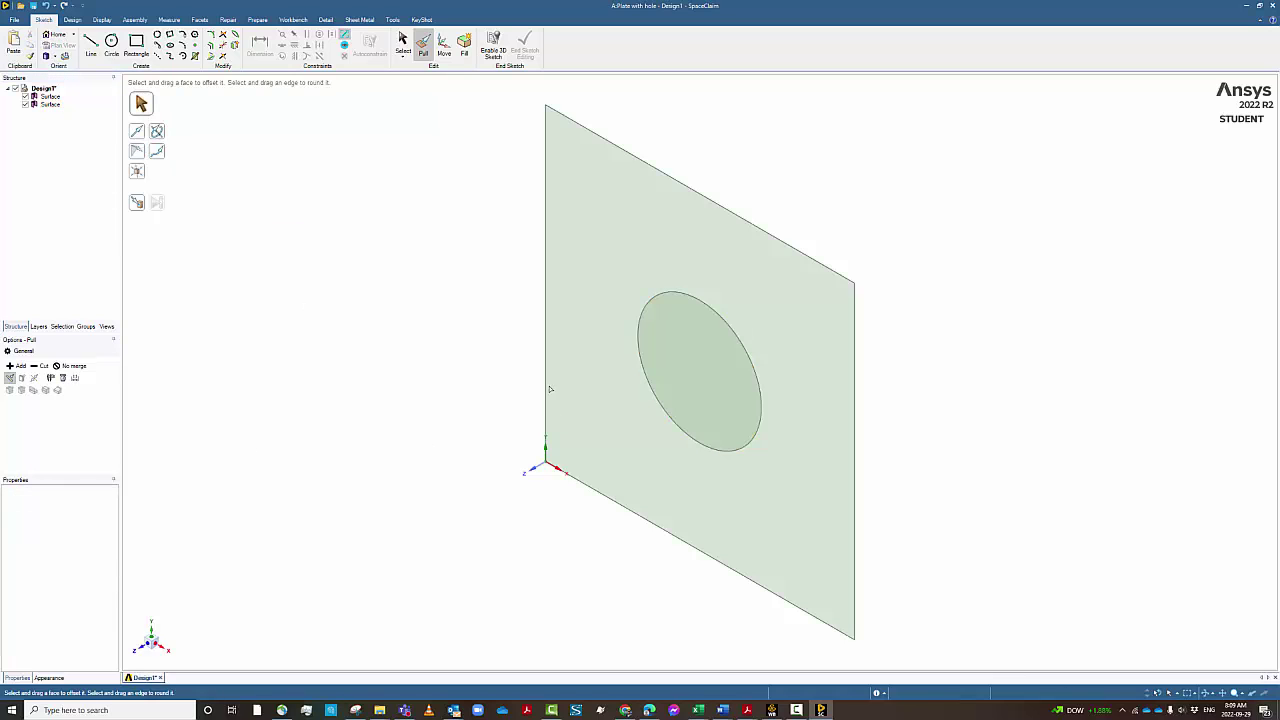
Step: Try again to cut the circular hole in the isometric view by pulling the plate face with the Cut option
left_click(670, 368)
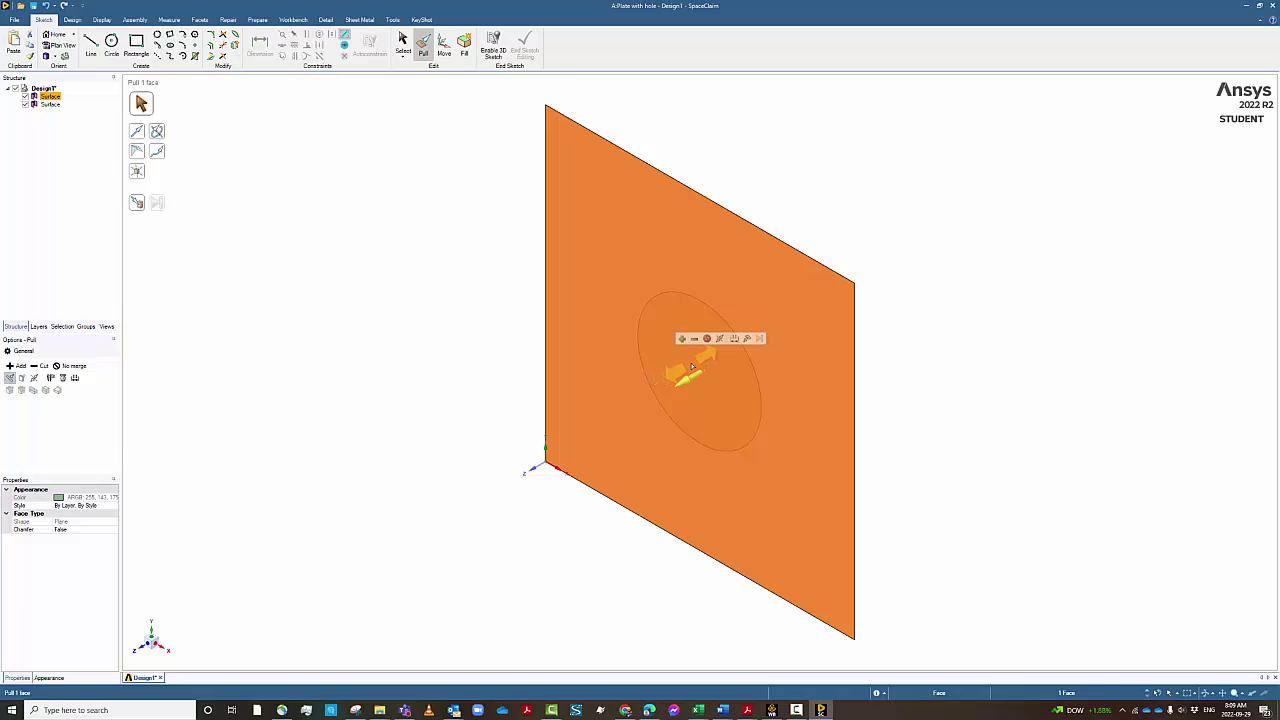
left_click(695, 339)
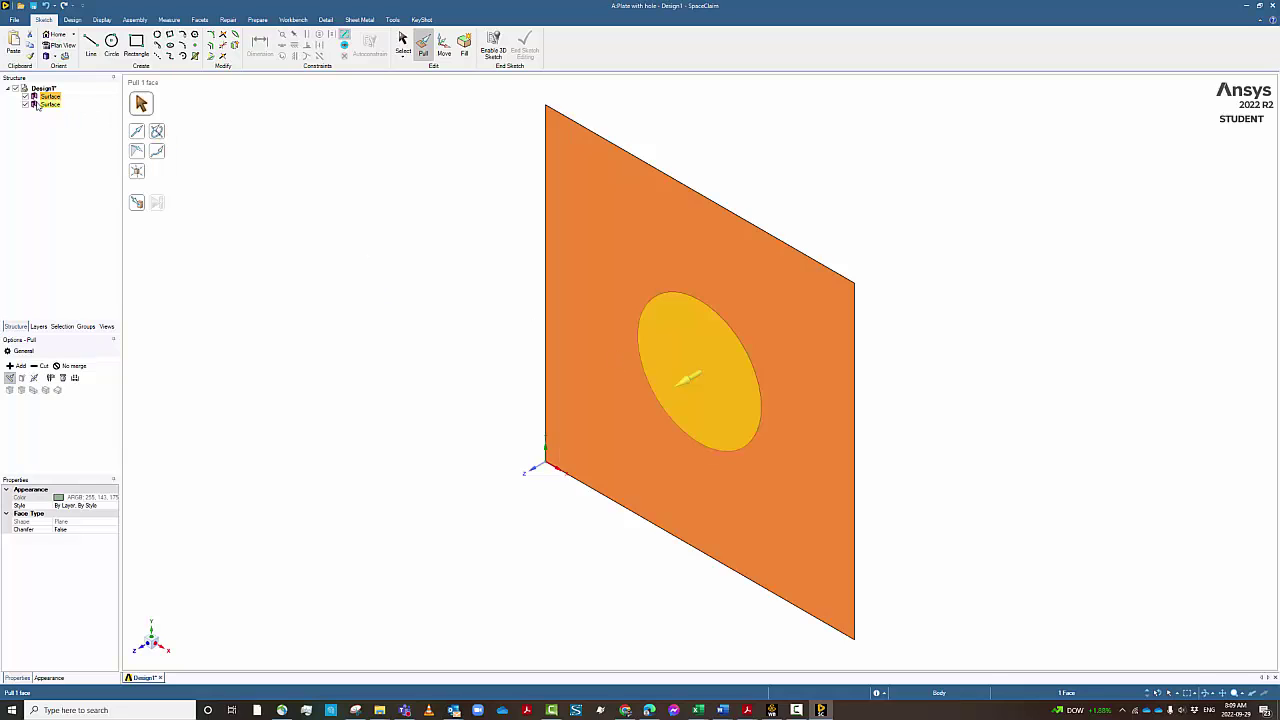
right_click(692, 344)
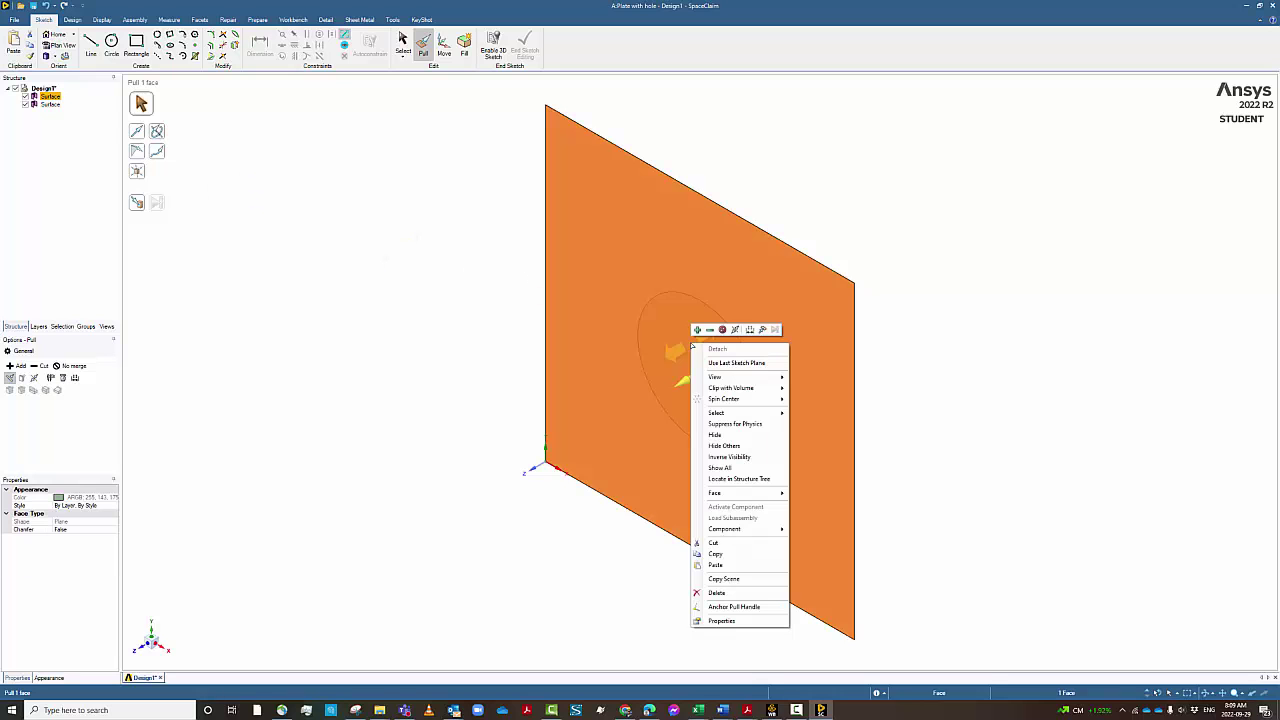
left_click(710, 329)
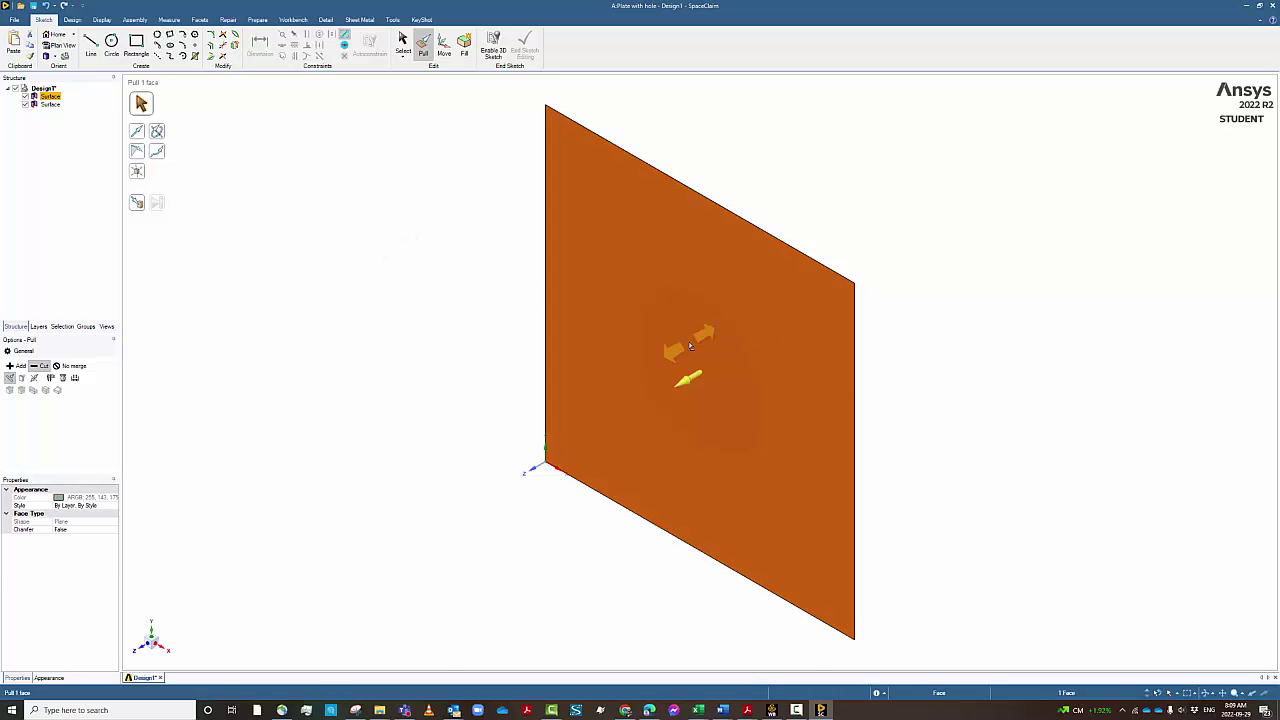
mouse_move(690, 346)
left_mouse_down()
mouse_move(600, 410)
mouse_move(657, 355)
mouse_move(702, 338)
mouse_move(688, 338)
left_mouse_up()
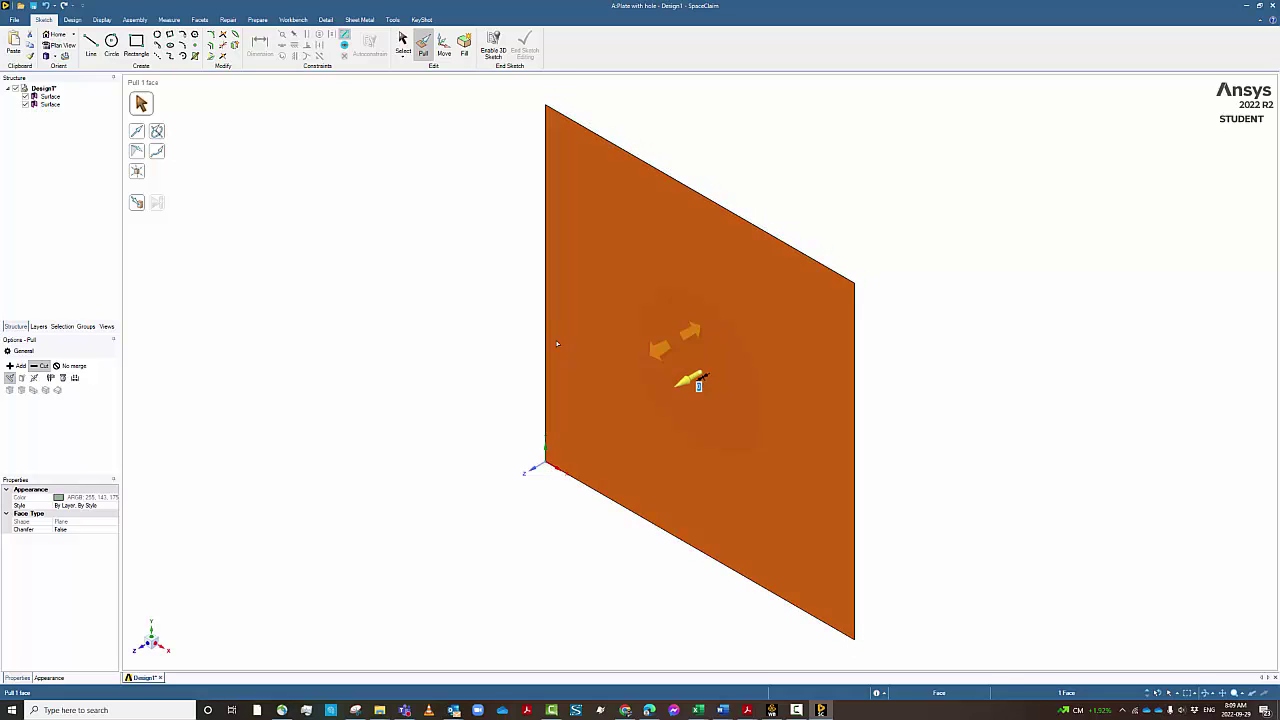
left_click(474, 343)
left_click_drag(590, 326, 408, 401)
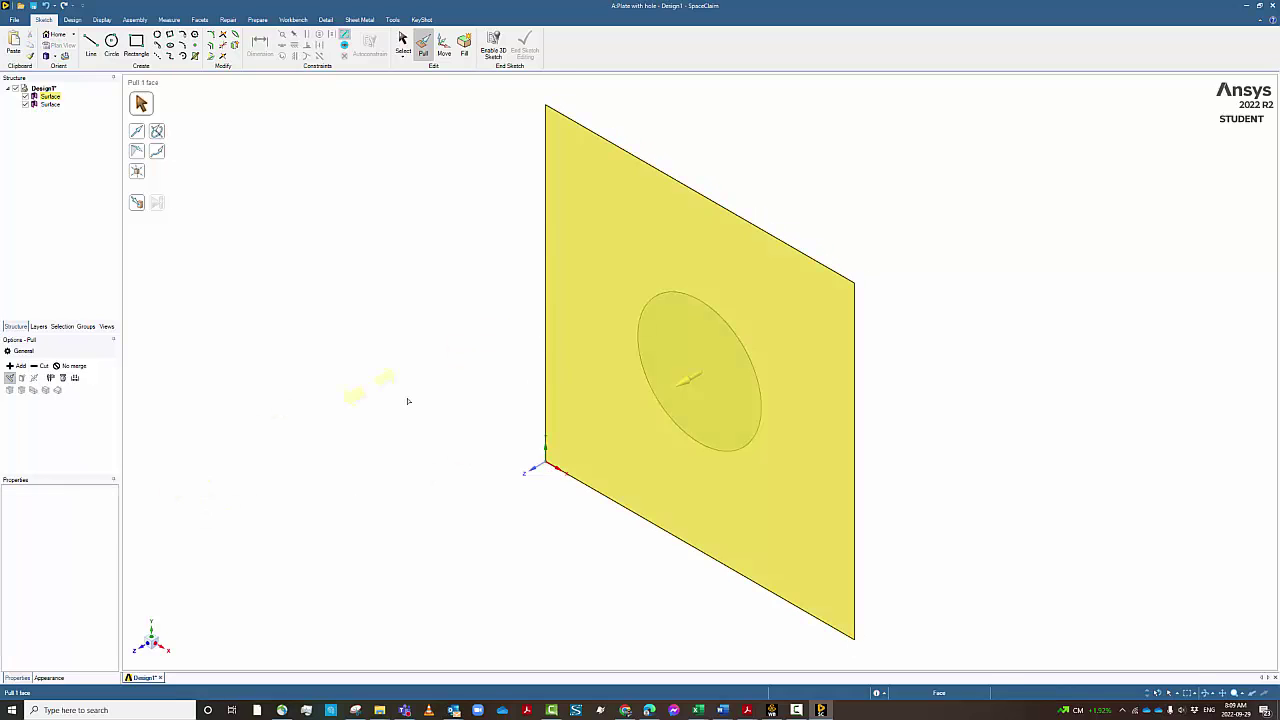
key("Escape")
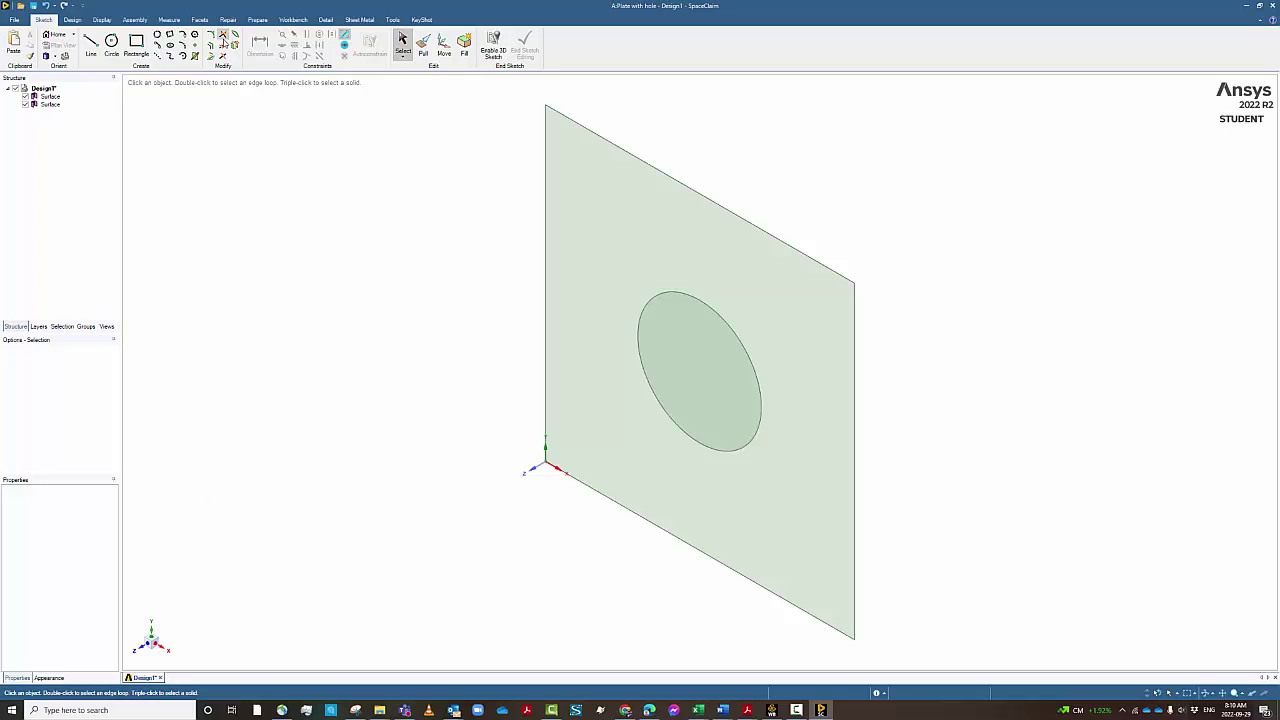
Step: Pull the plate face a short distance along the Z axis, away from the plane of the circle surface
left_click(423, 53)
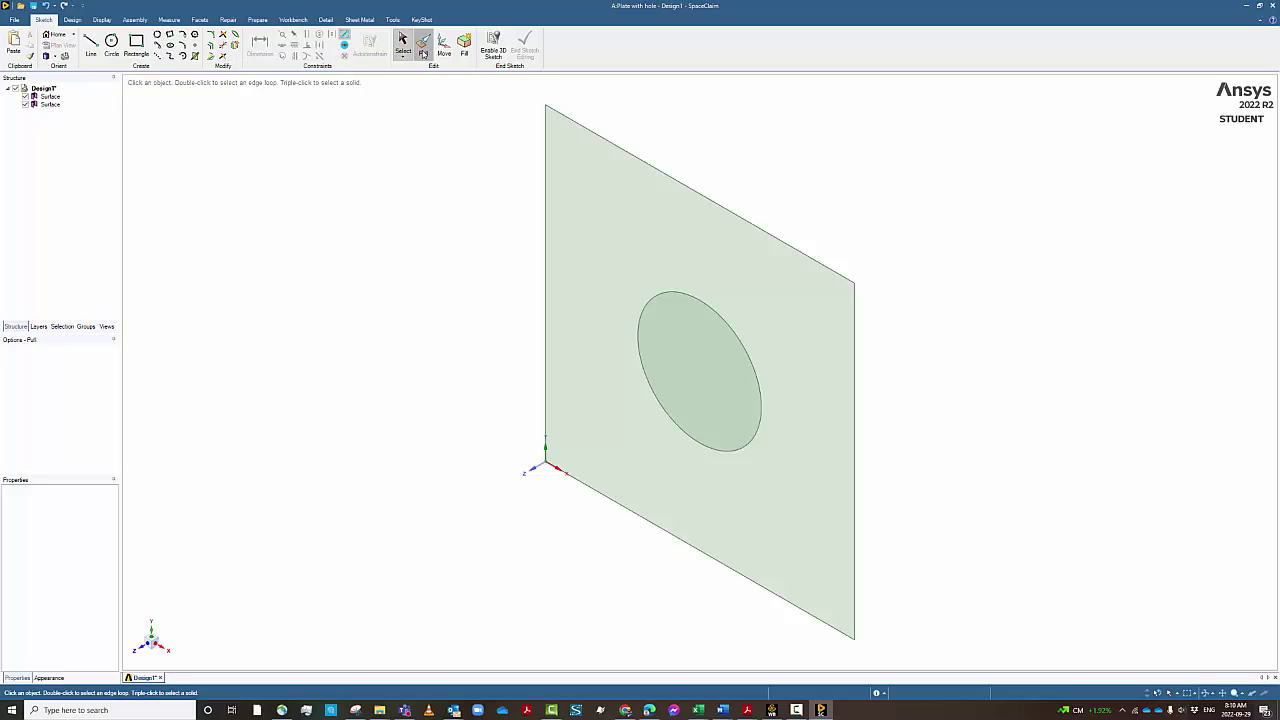
left_click(788, 303)
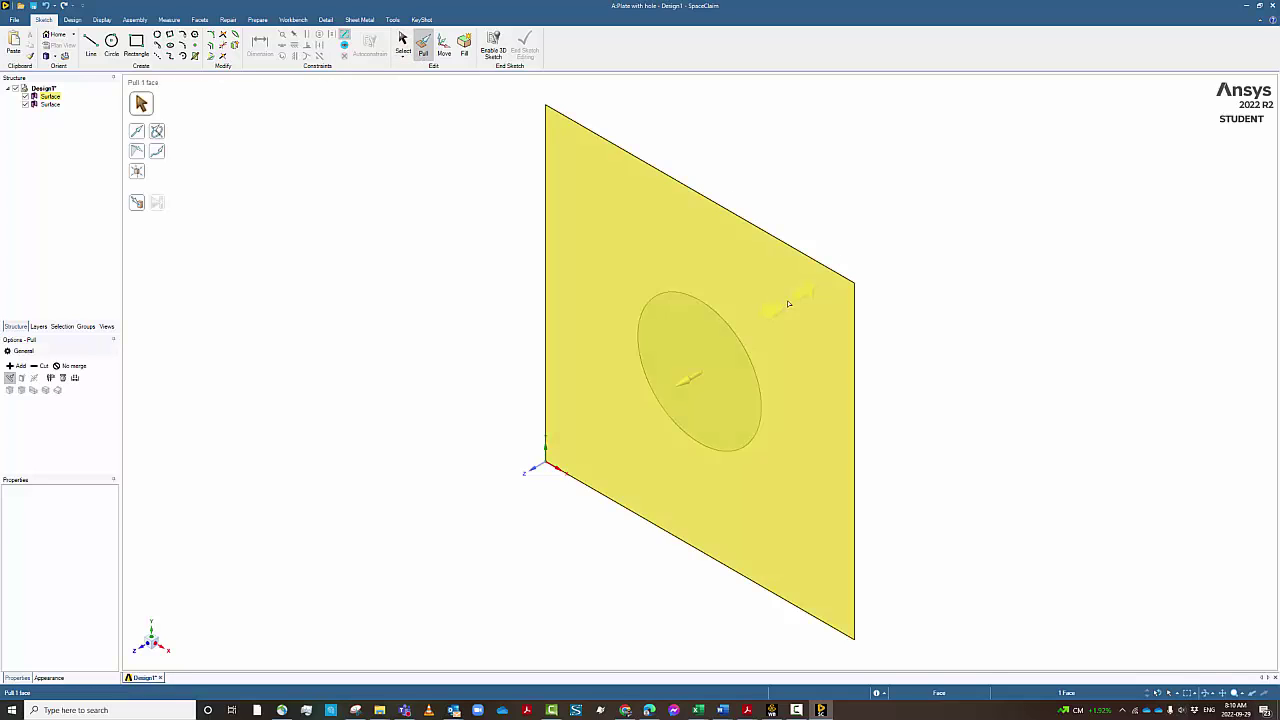
left_click(788, 303)
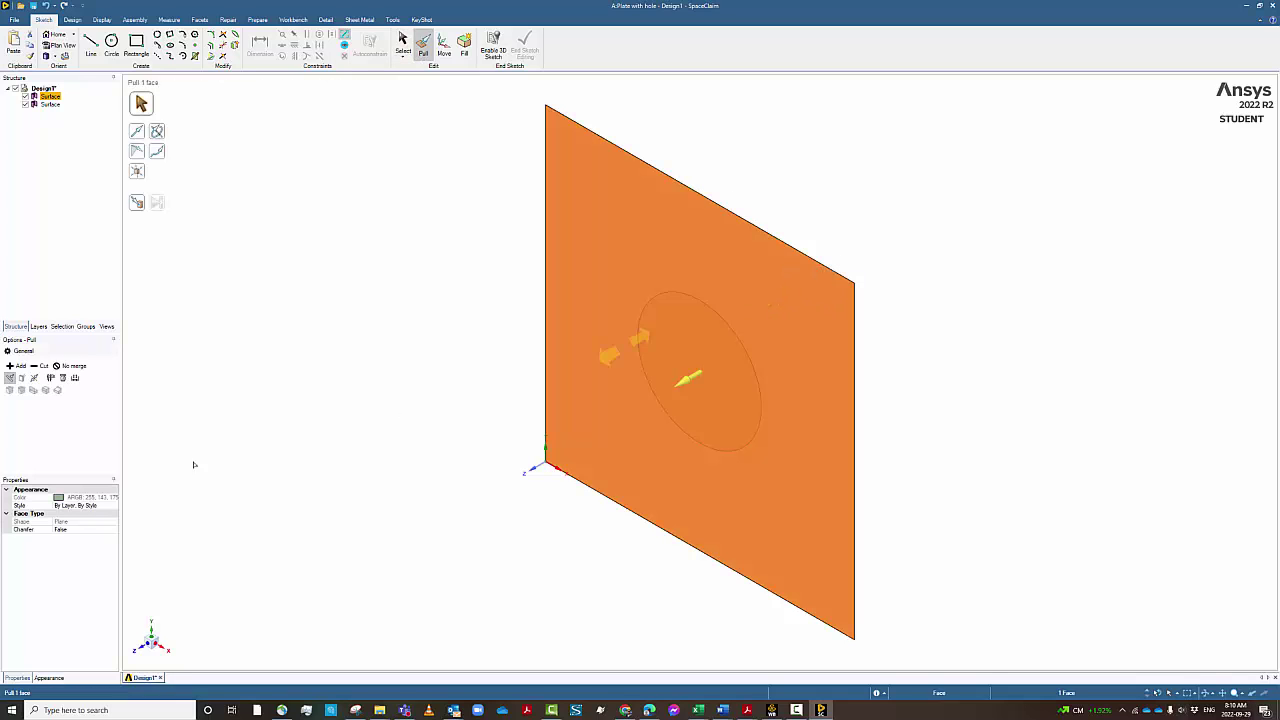
left_click(36, 367)
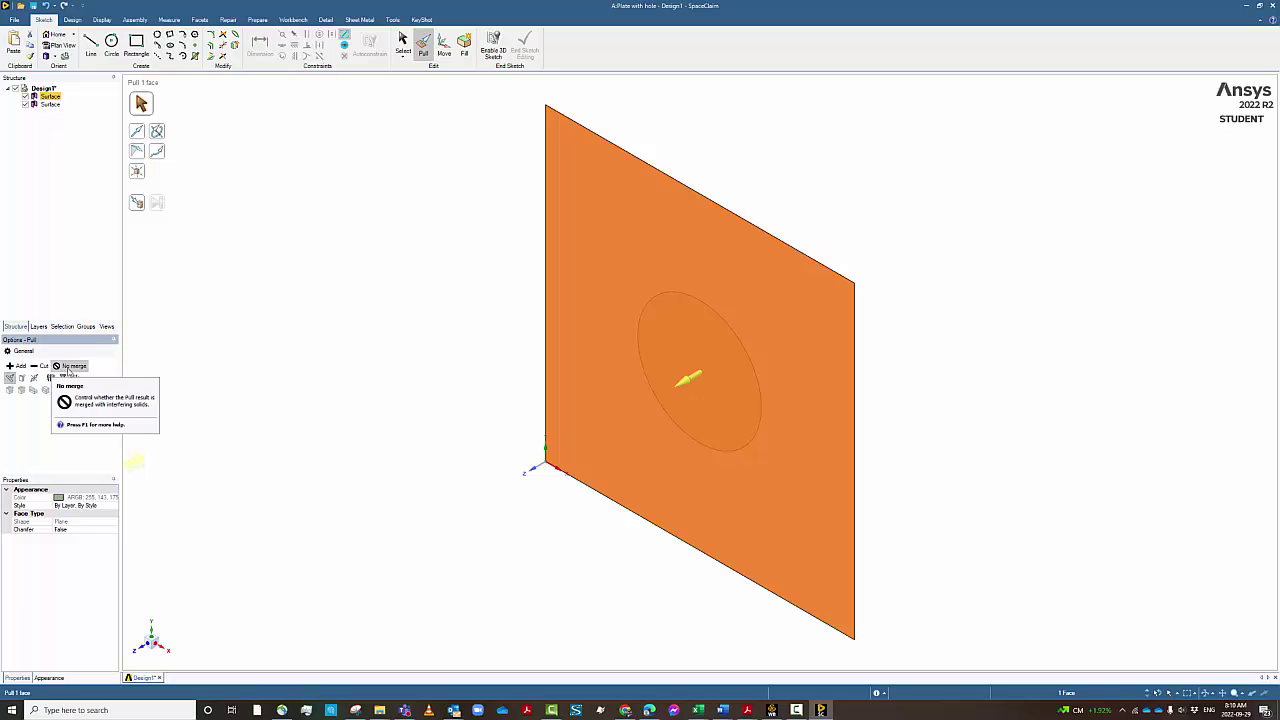
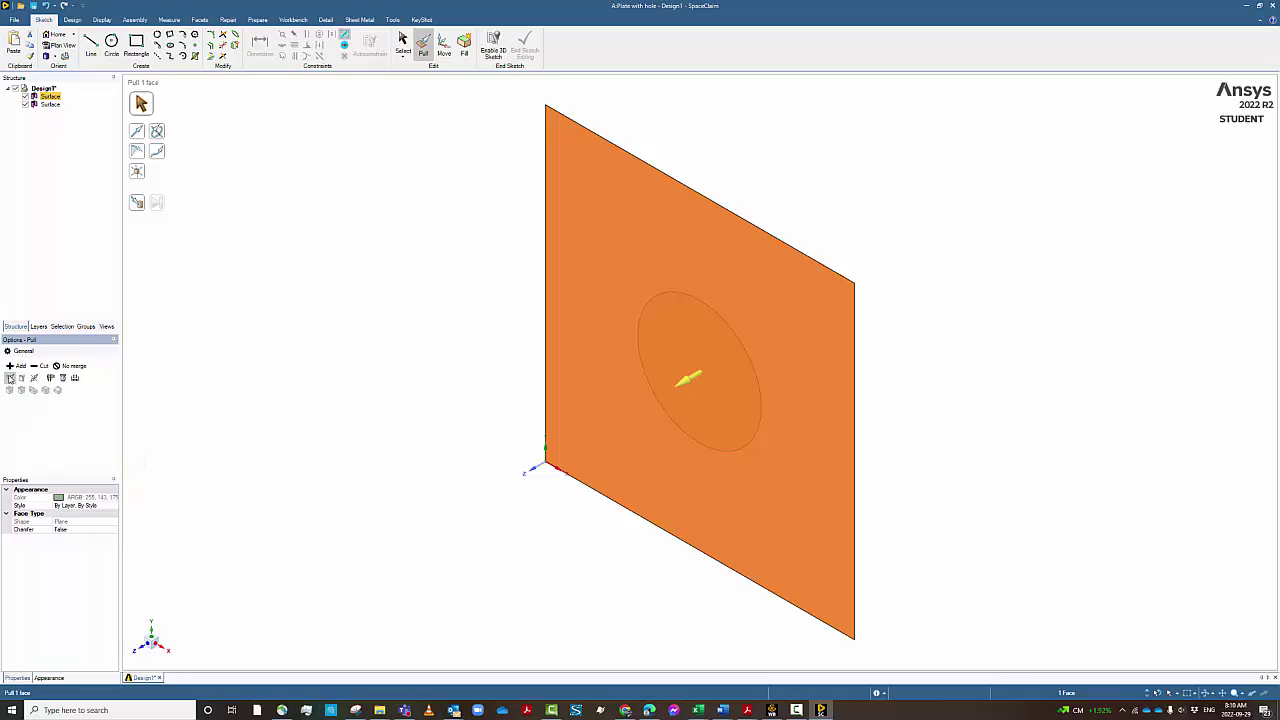
left_click_drag(753, 342, 503, 342)
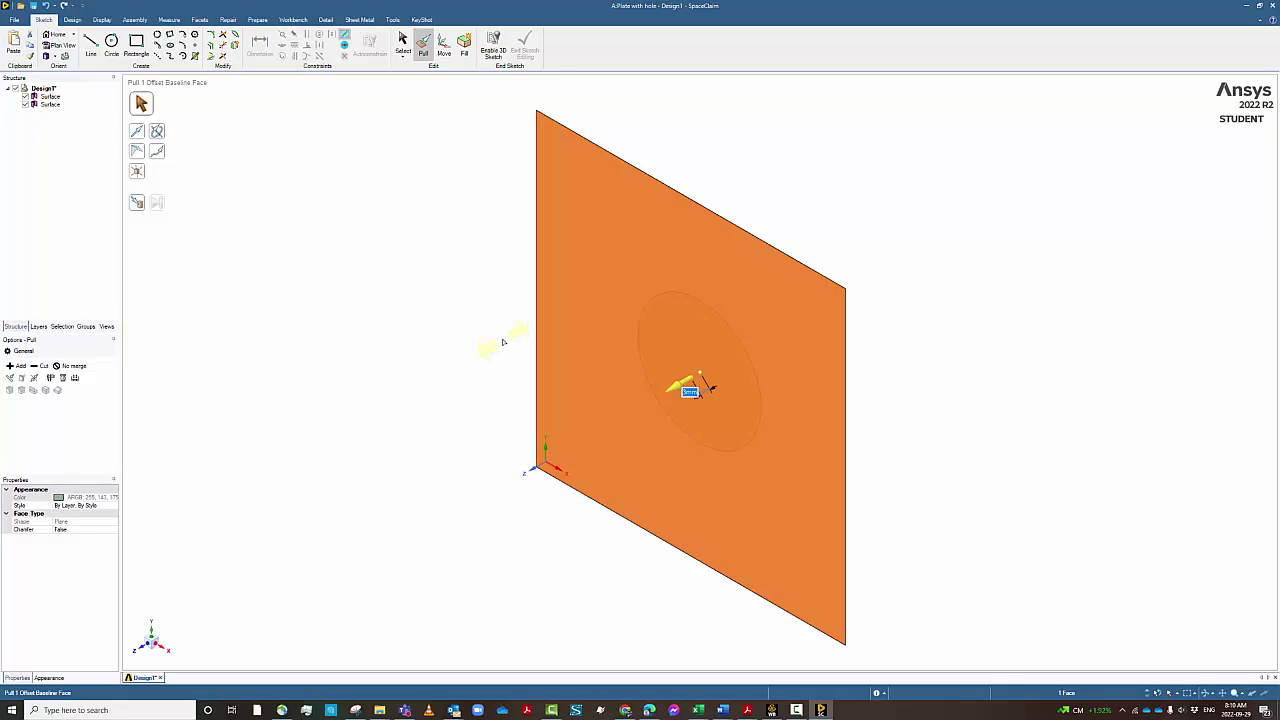
left_click_drag(420, 407, 610, 361)
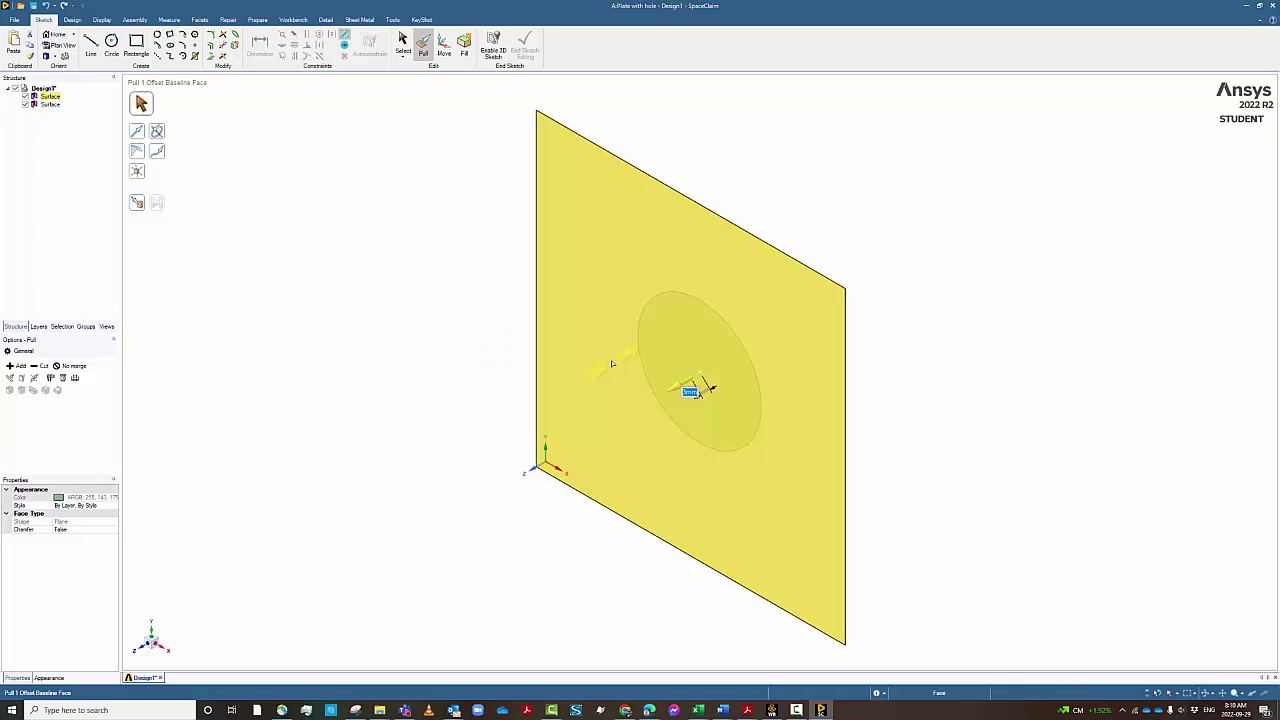
left_click(245, 639)
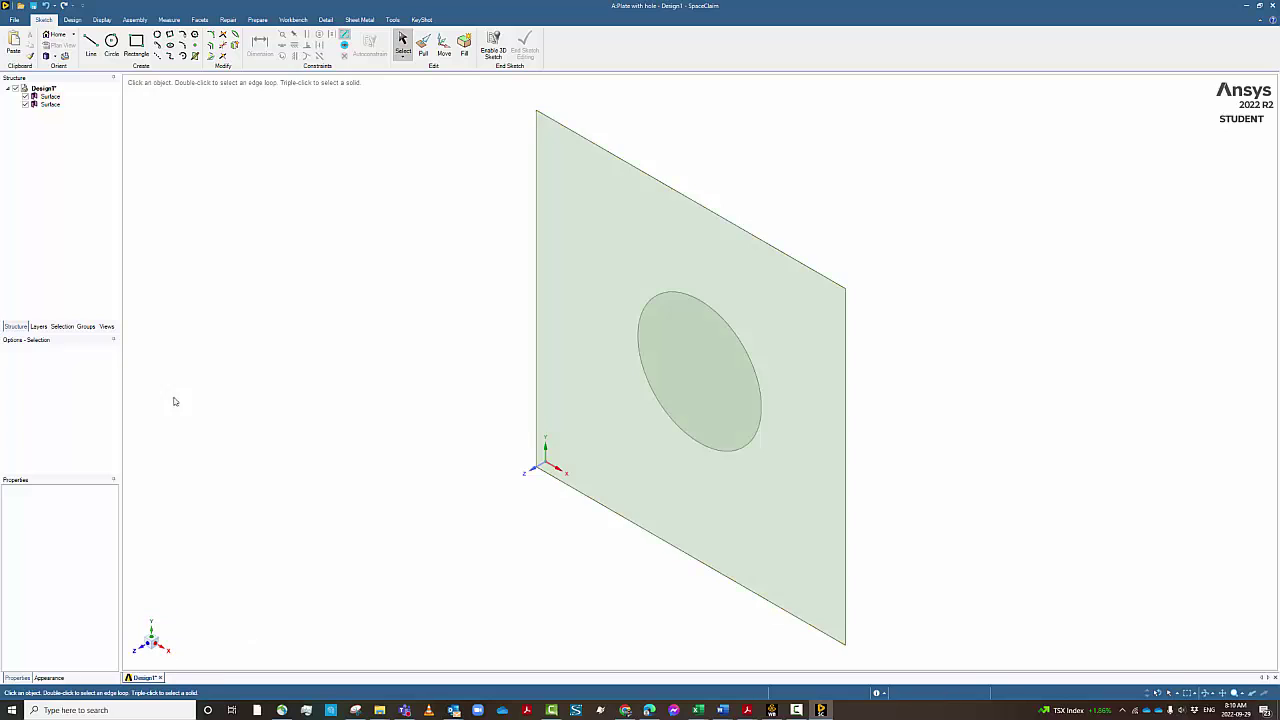
Step: Delete the circular surface body from the design
left_click(48, 56)
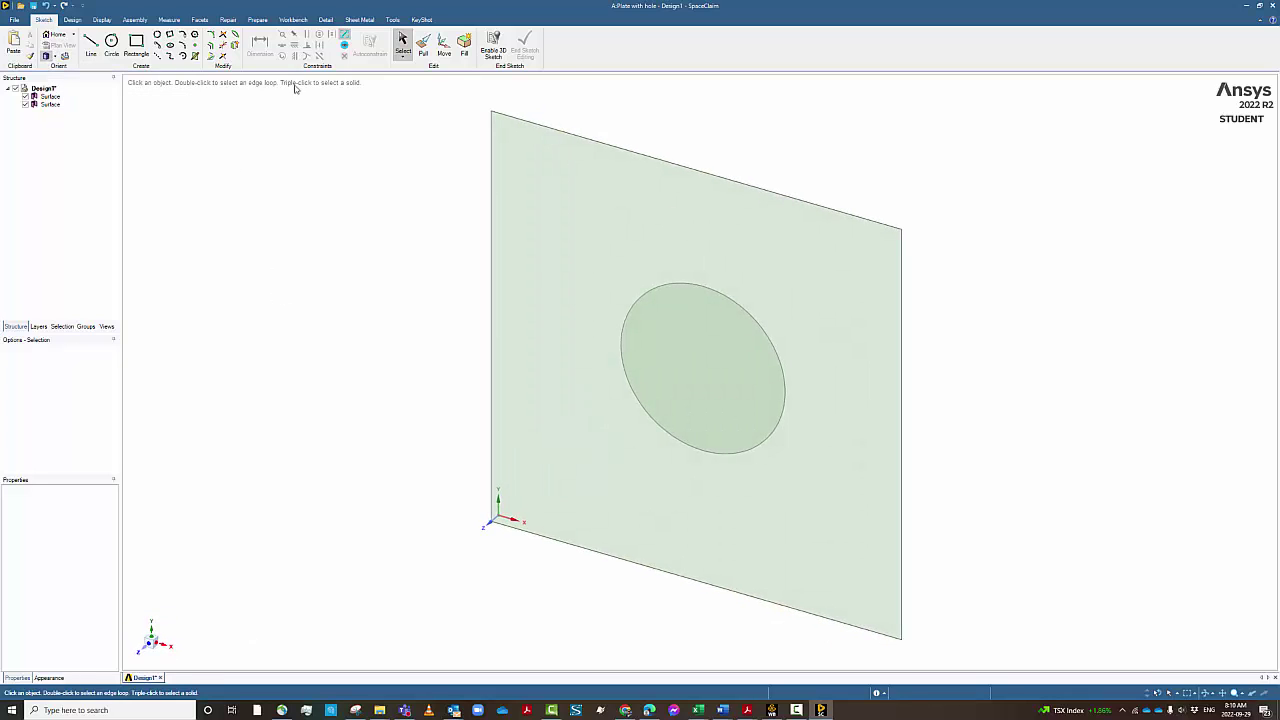
left_click(743, 250)
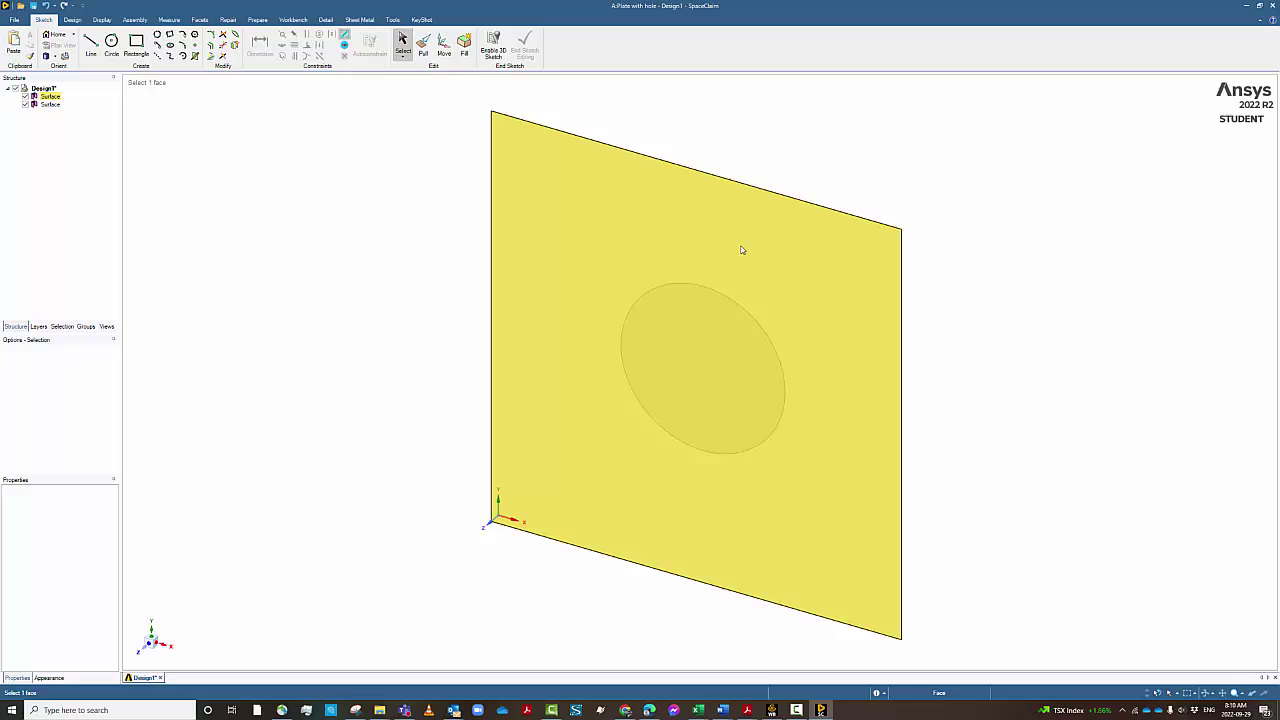
left_click(741, 357)
left_click(466, 394)
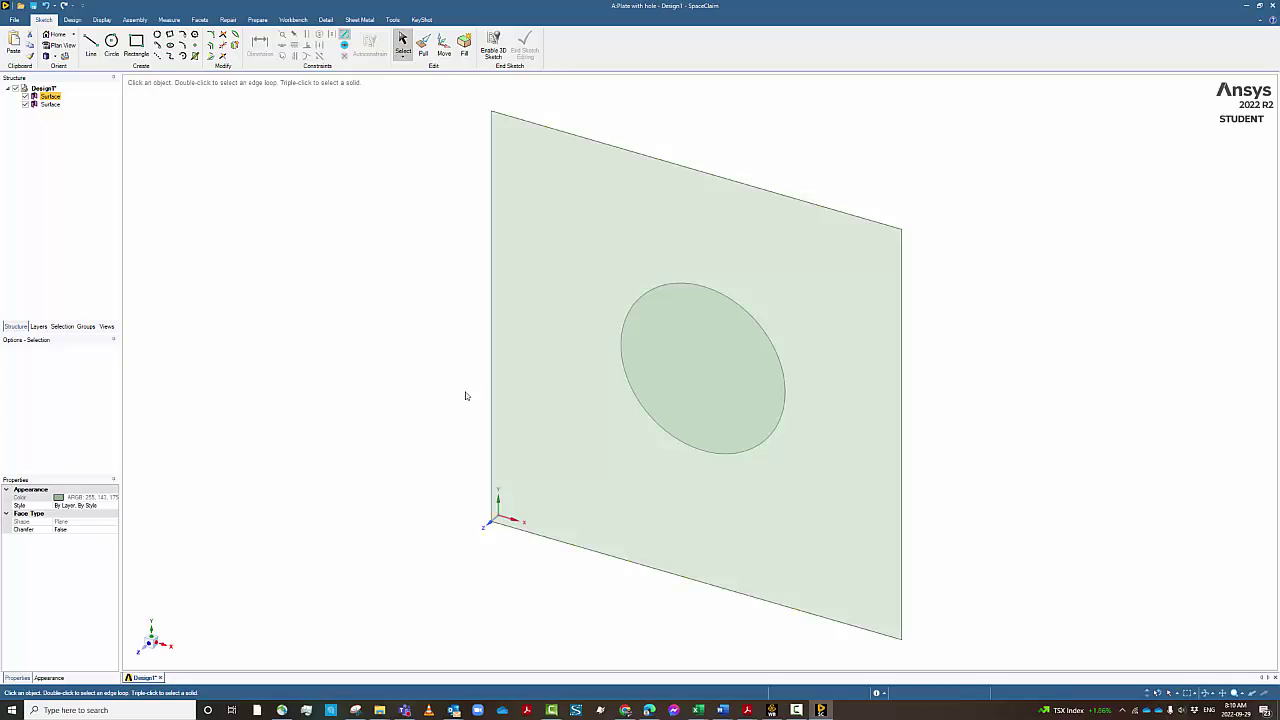
left_click(47, 106)
right_click(47, 106)
left_click(75, 147)
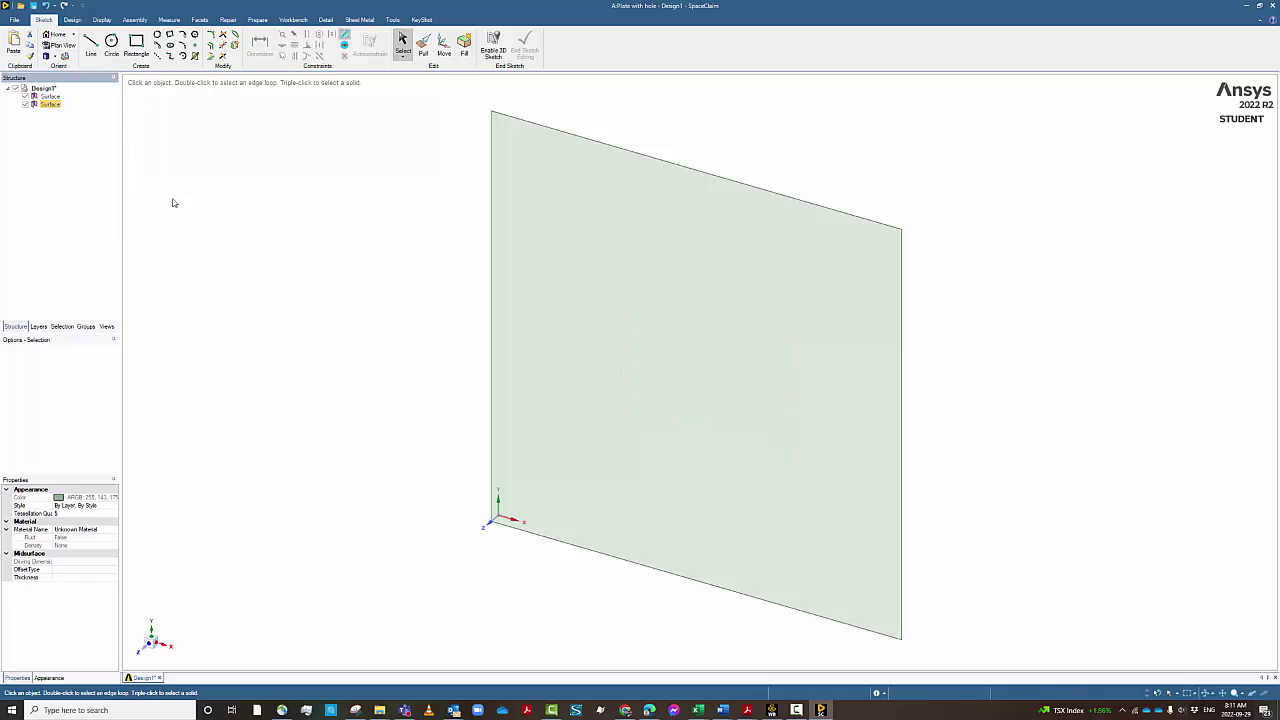
Step: Examine the remaining plate surface in the isometric and trimetric views and edge-on in the right view
left_click(48, 57)
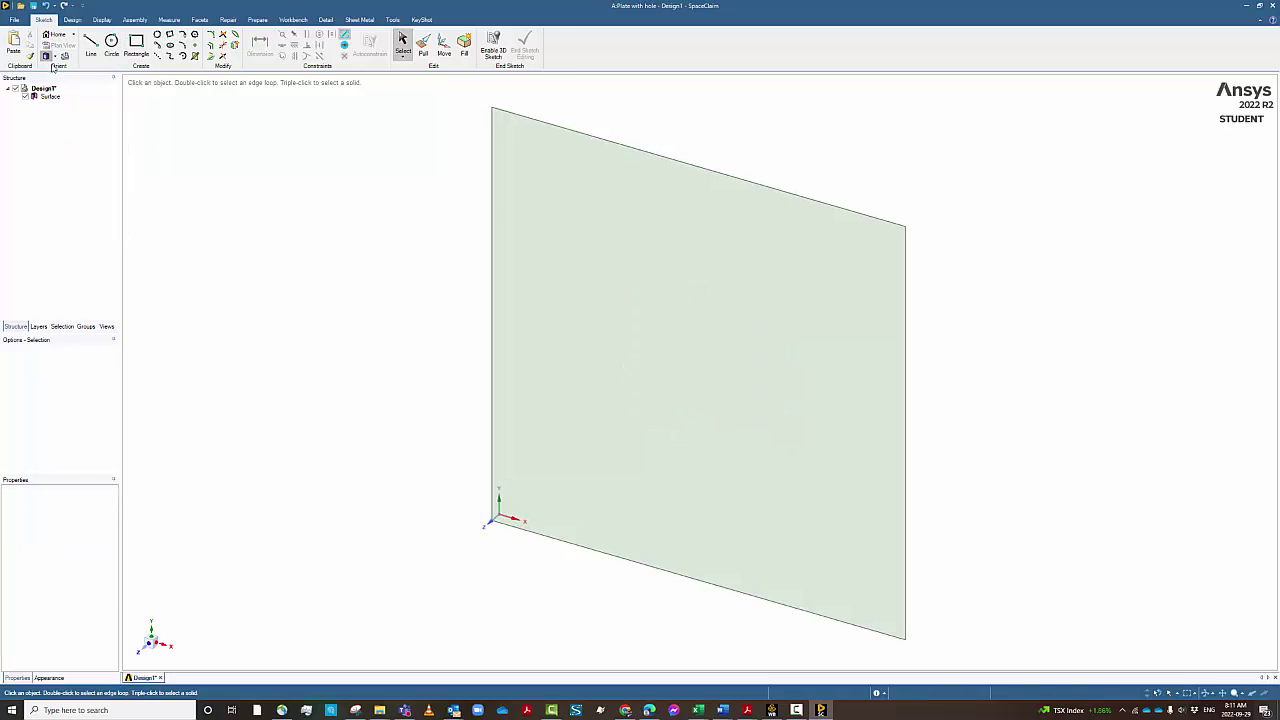
left_click(50, 57)
left_click(68, 75)
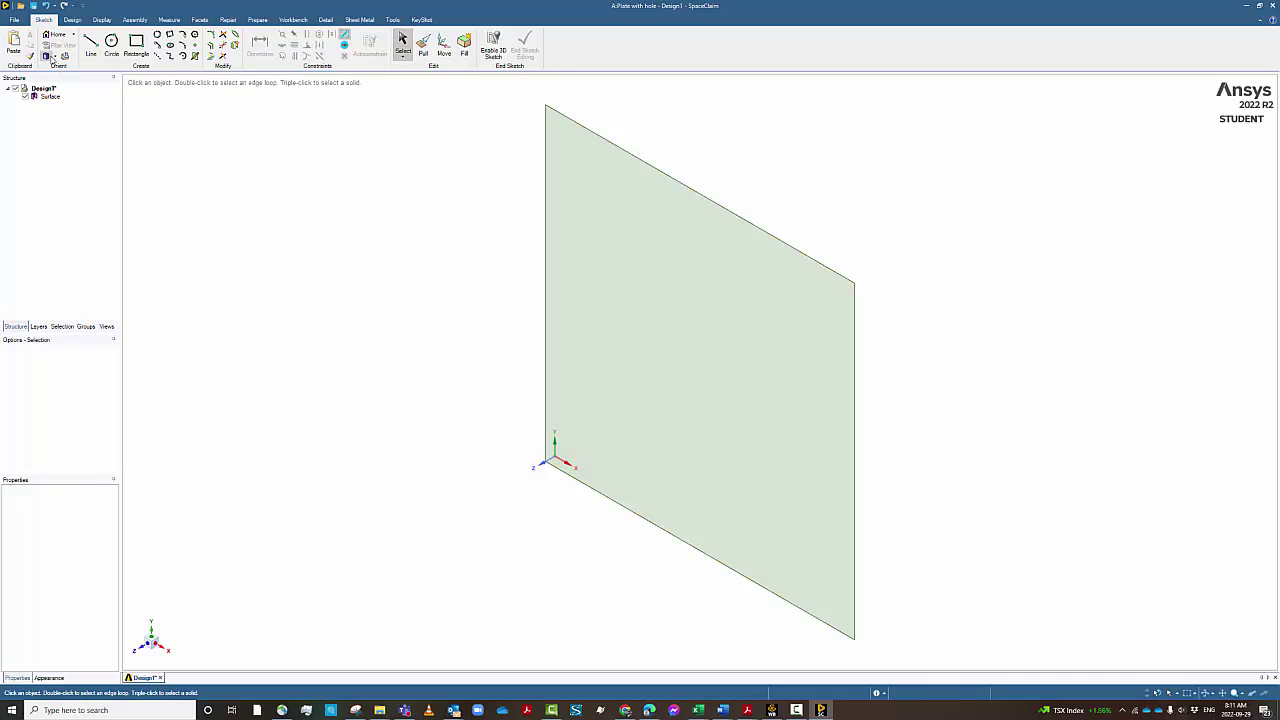
left_click(49, 57)
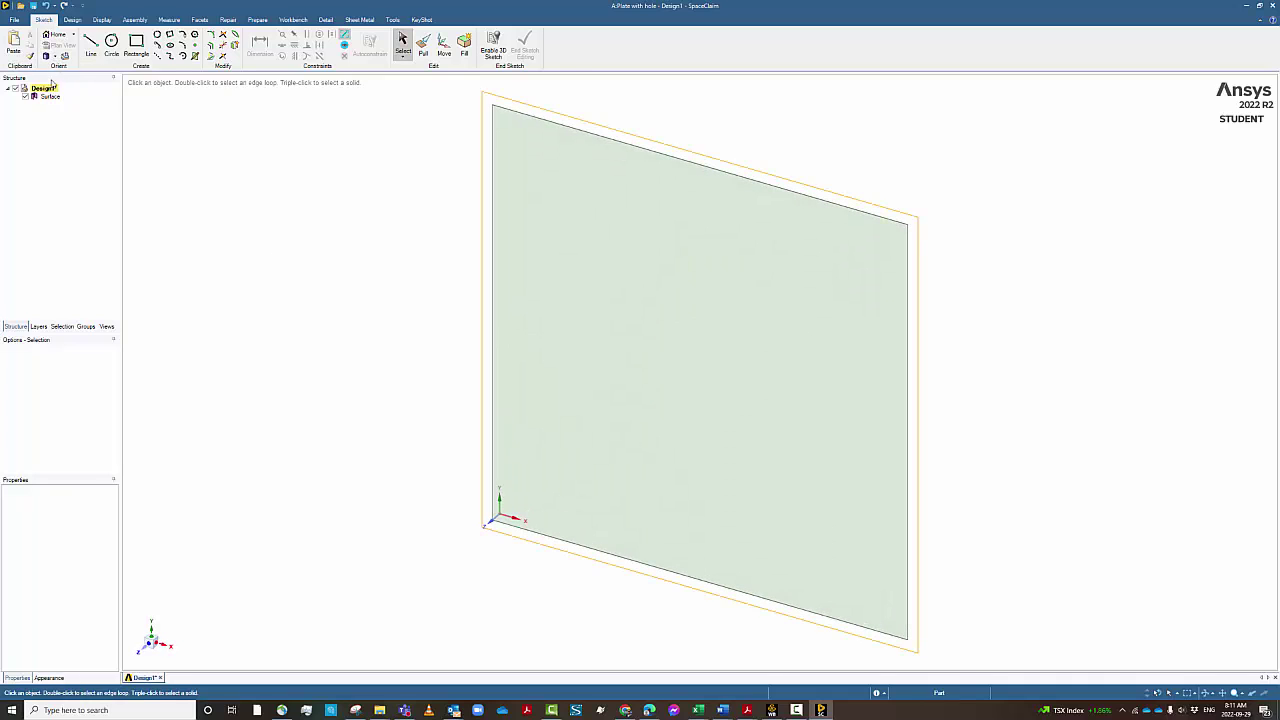
left_click(55, 57)
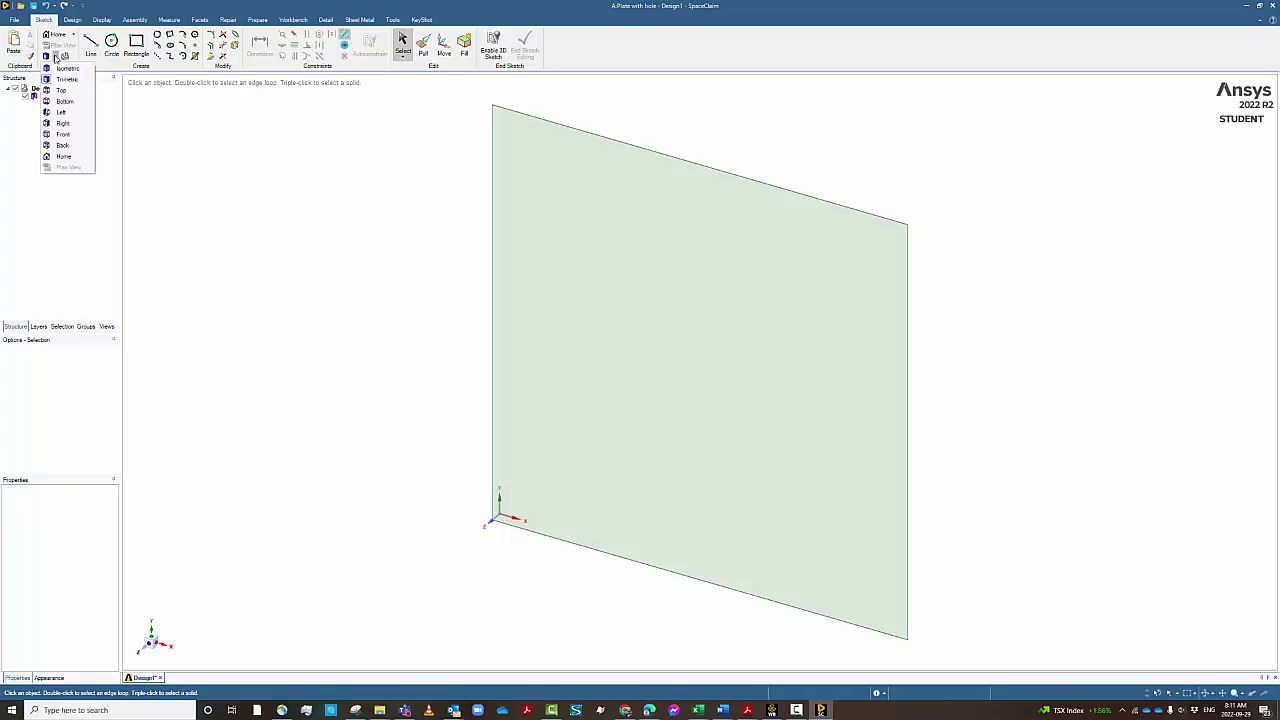
left_click(64, 124)
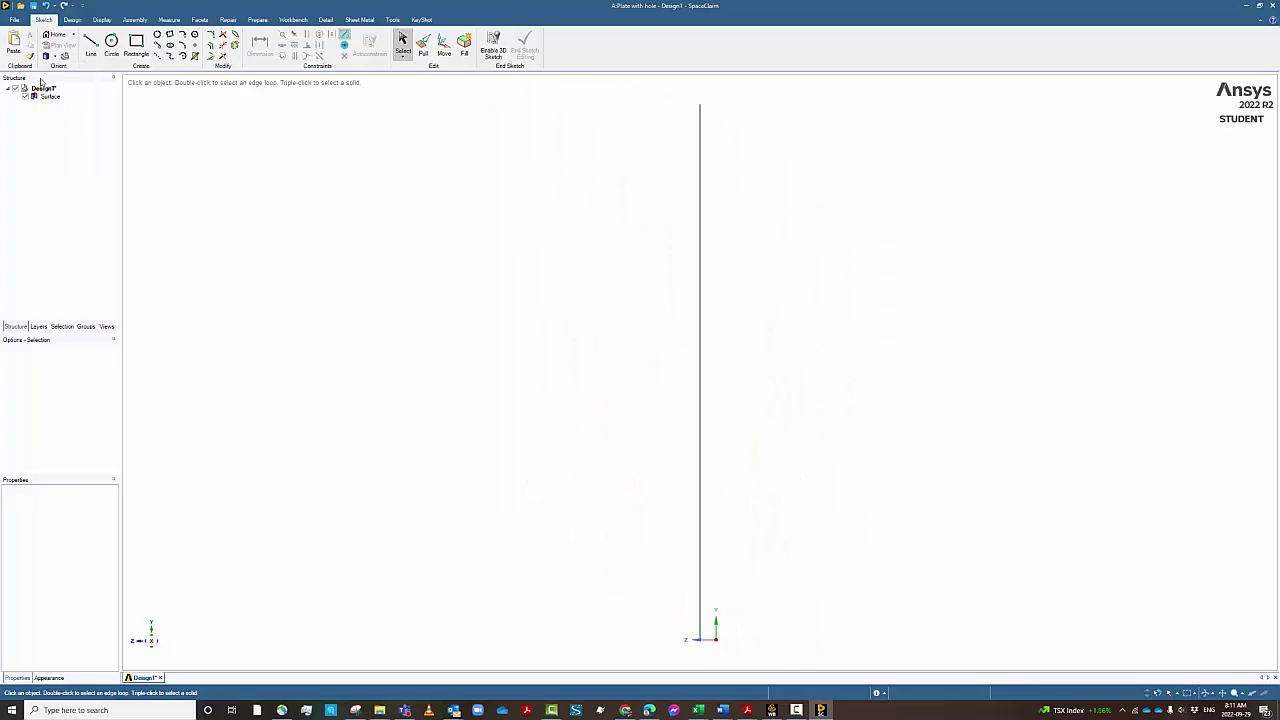
Step: Undo the latest edits and delete both surfaces, the square plate and the circular disc, from the design
left_click(45, 5)
left_click(45, 5)
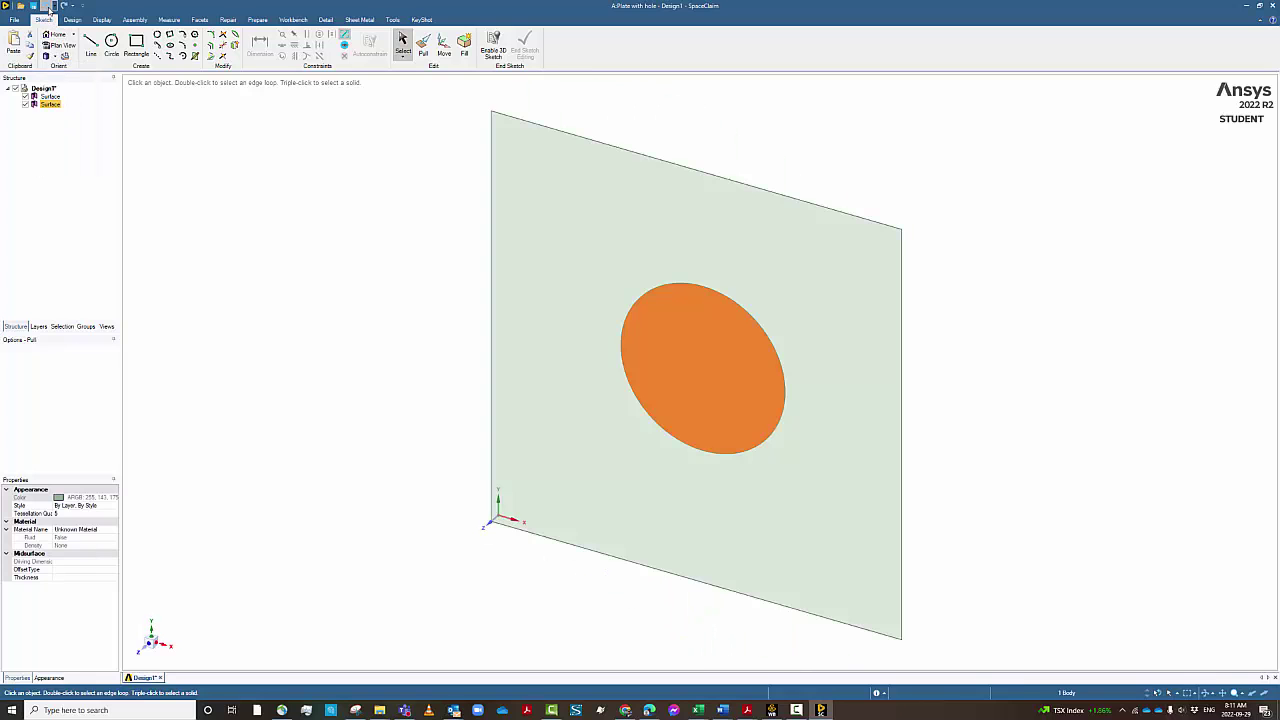
right_click(55, 96)
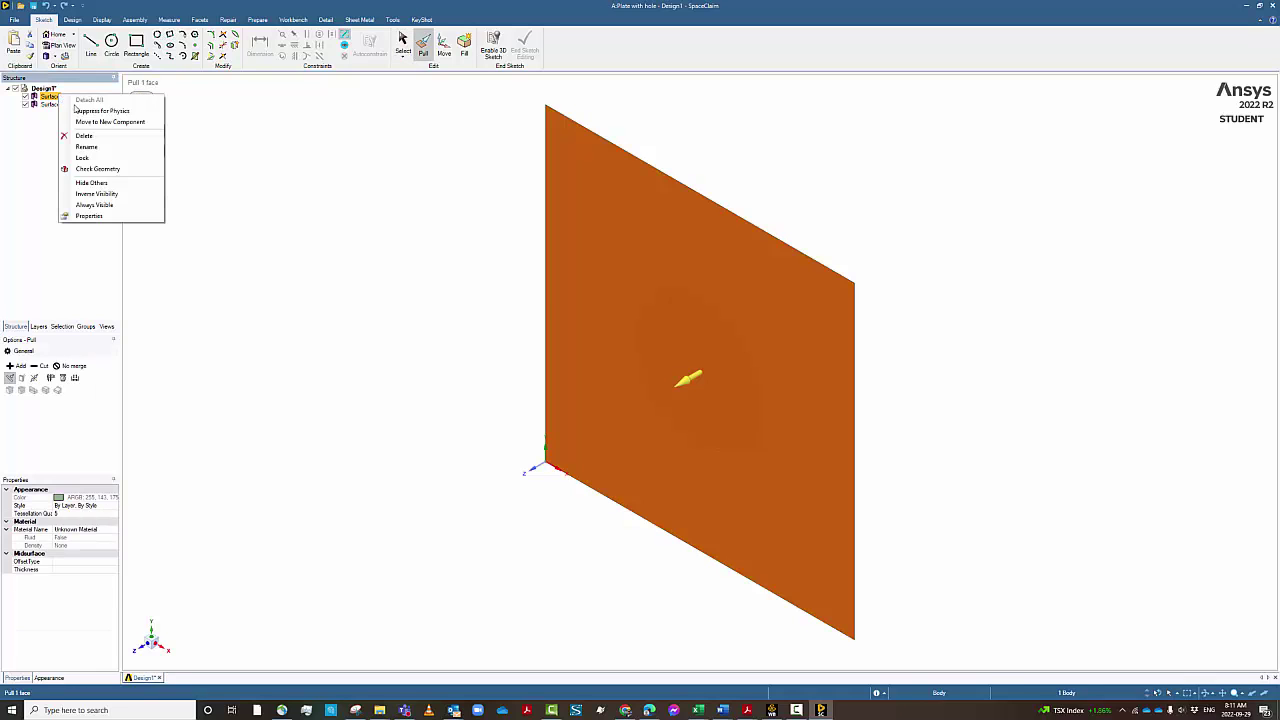
left_click(82, 136)
right_click(52, 97)
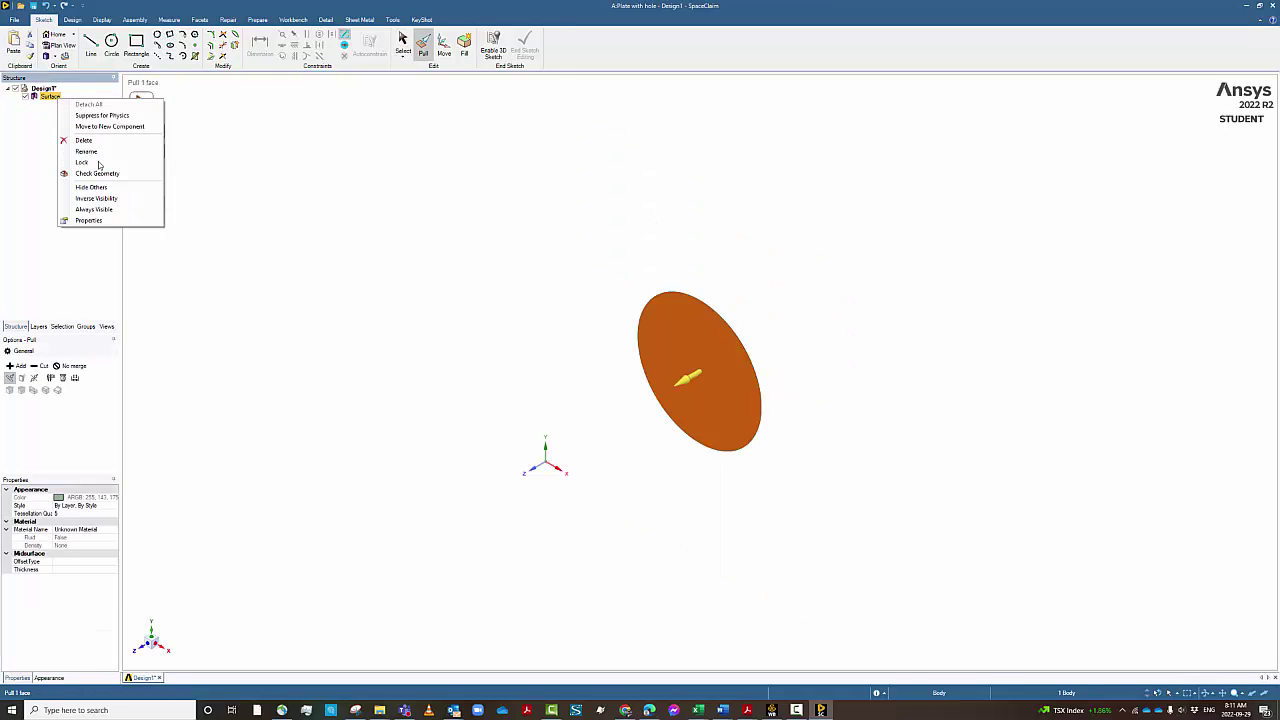
left_click(84, 140)
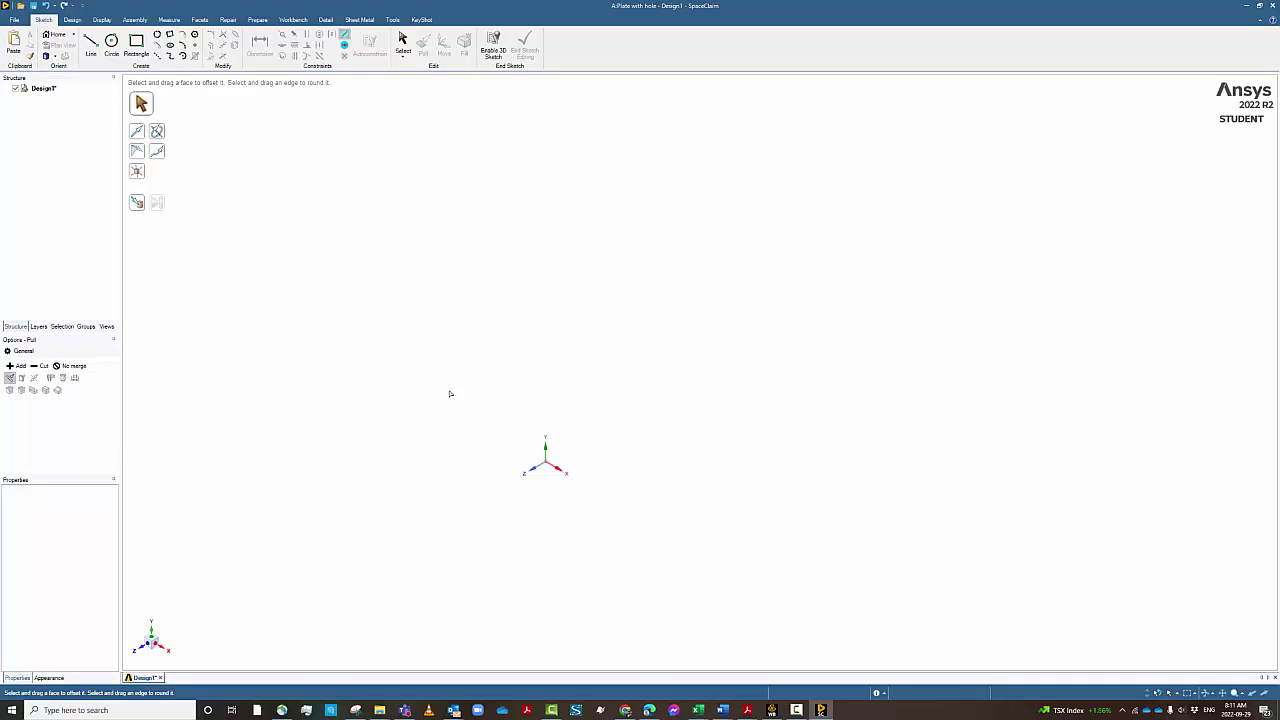
Step: Reopen sketching on the last used sketch plane and view it in plan
right_click(584, 440)
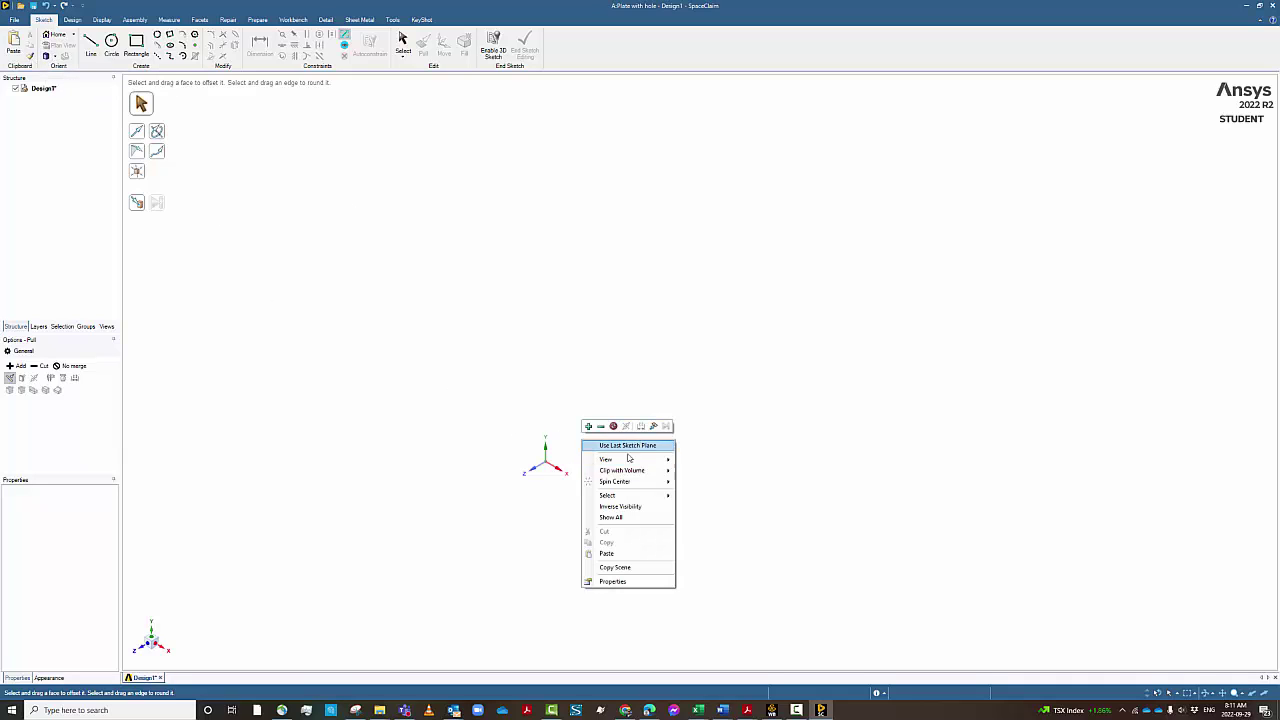
mouse_move(629, 463)
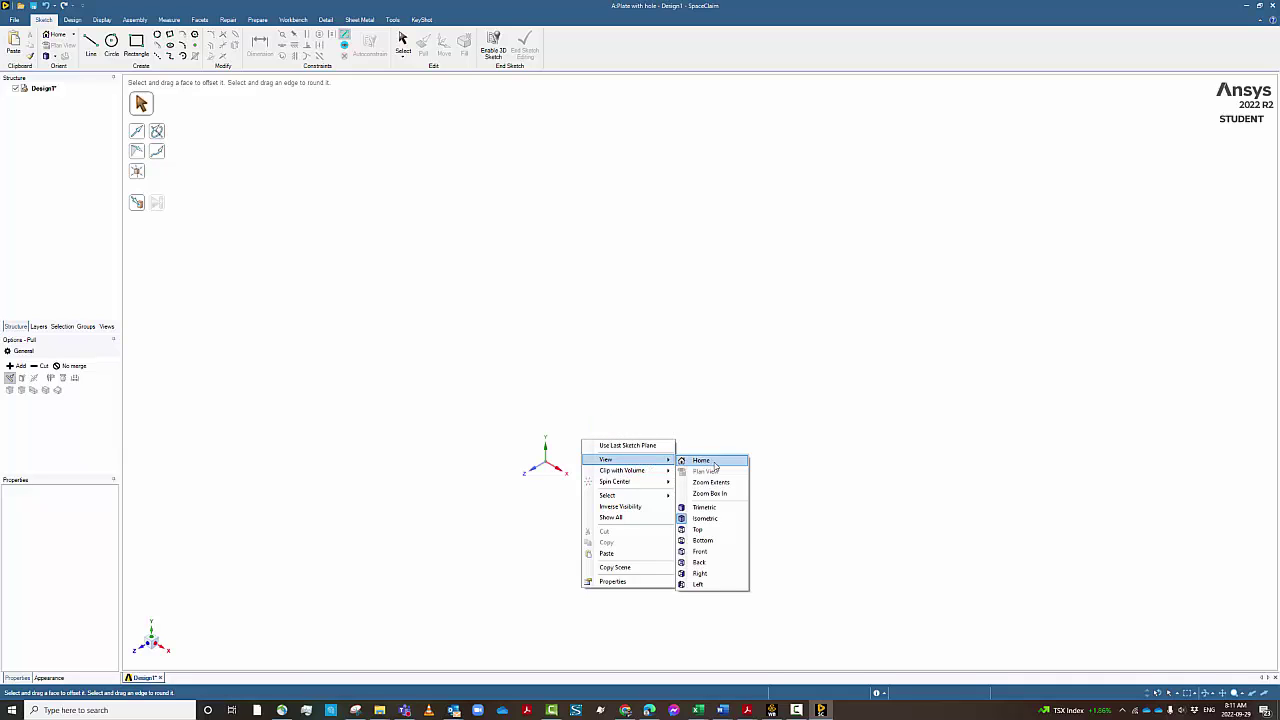
left_click(728, 519)
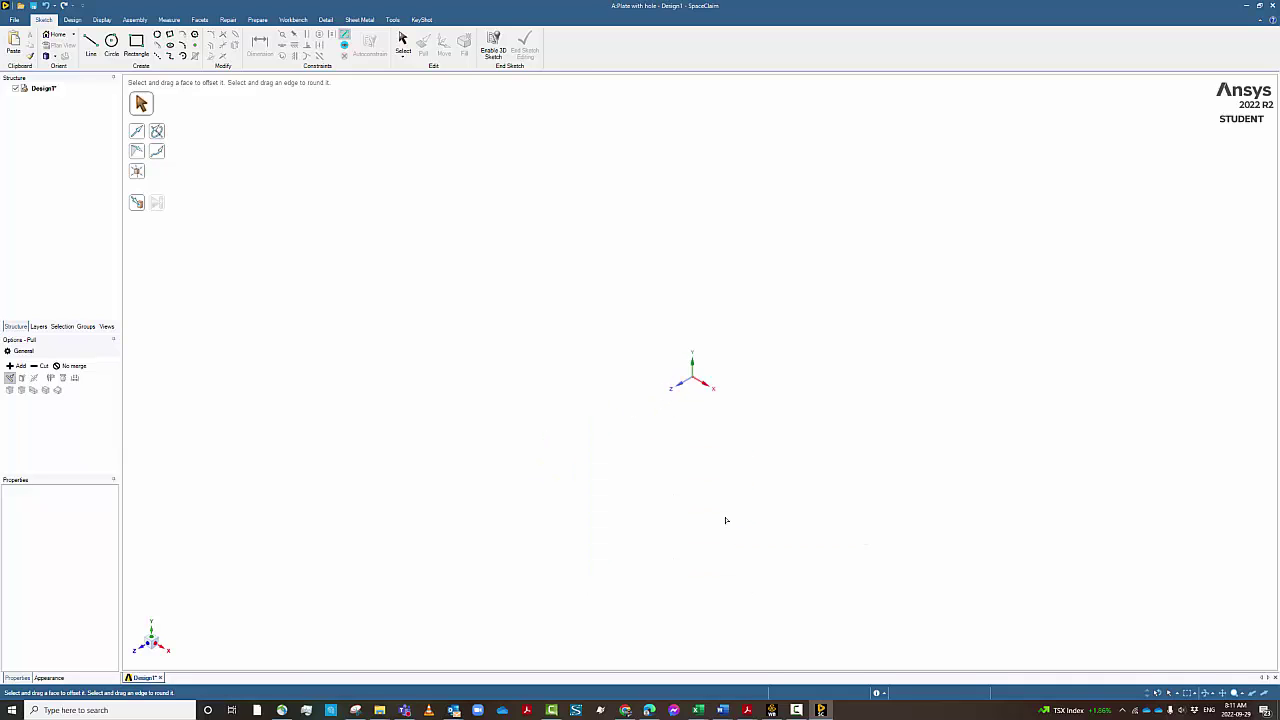
right_click(713, 372)
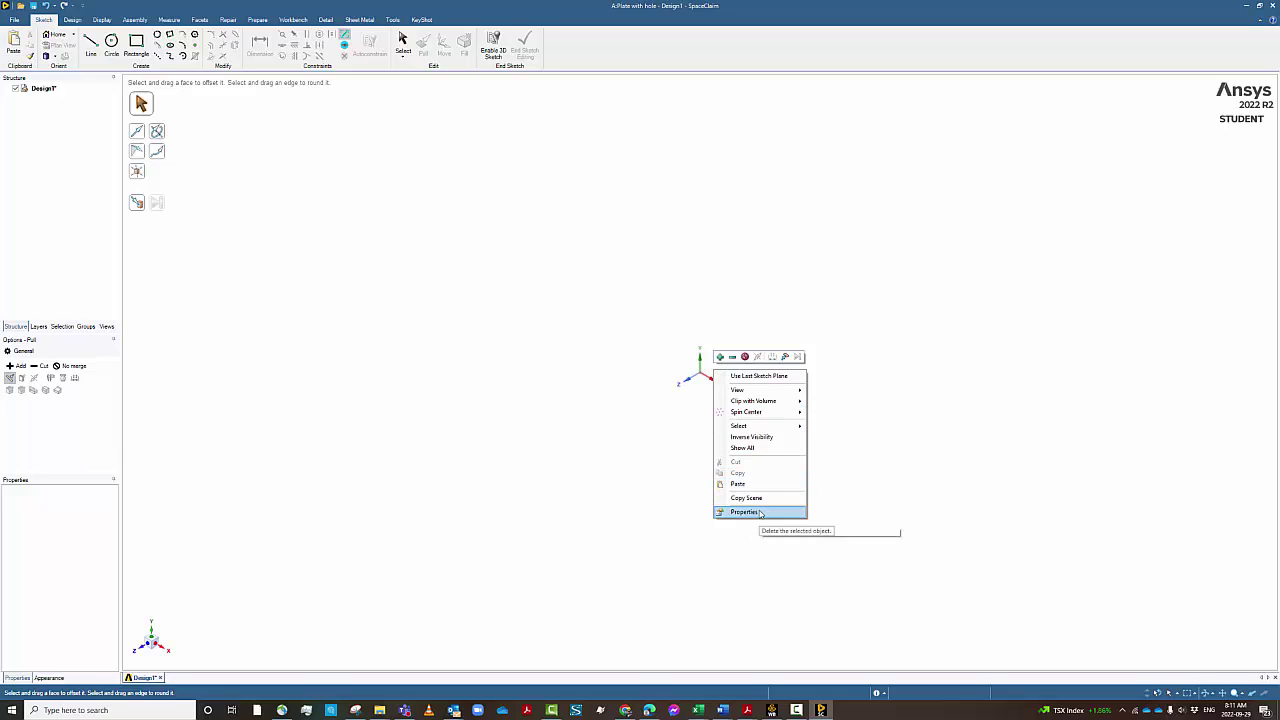
mouse_move(768, 430)
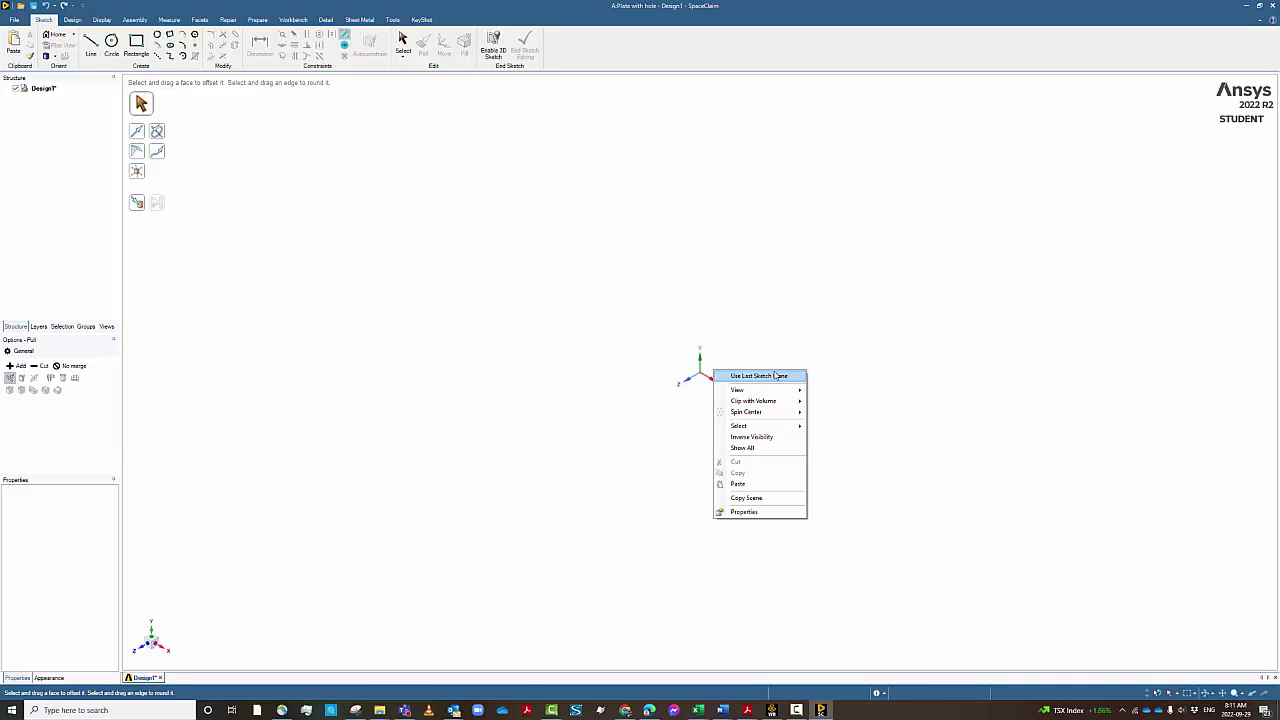
left_click(776, 376)
right_click(736, 347)
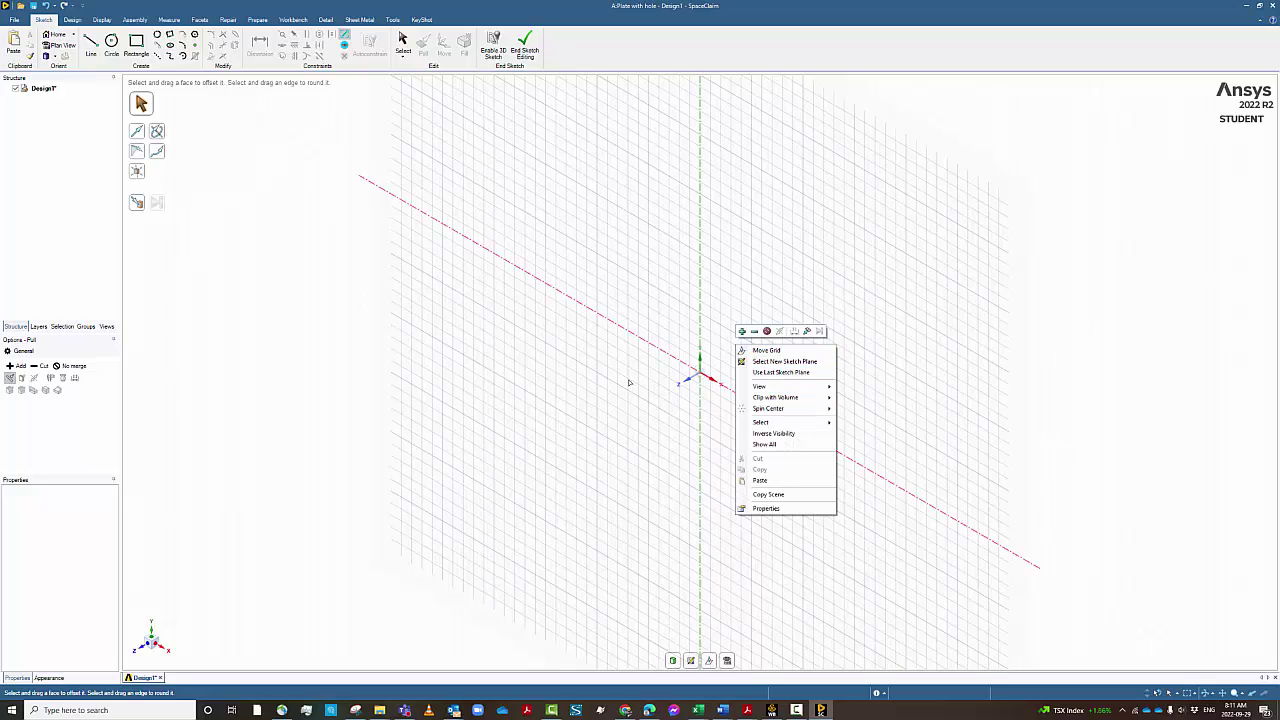
left_click(465, 329)
left_click(57, 45)
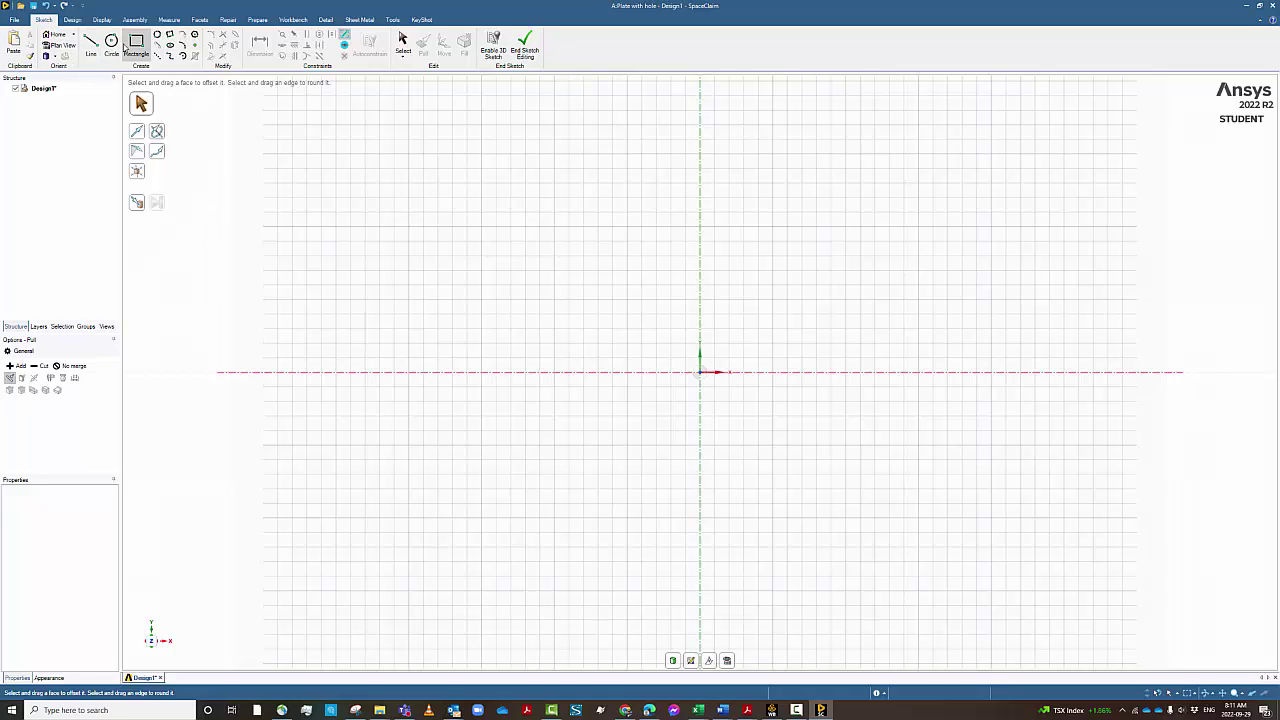
Step: Sketch a 100 mm by 100 mm square from the origin into the positive X and Y quadrant
left_click(131, 47)
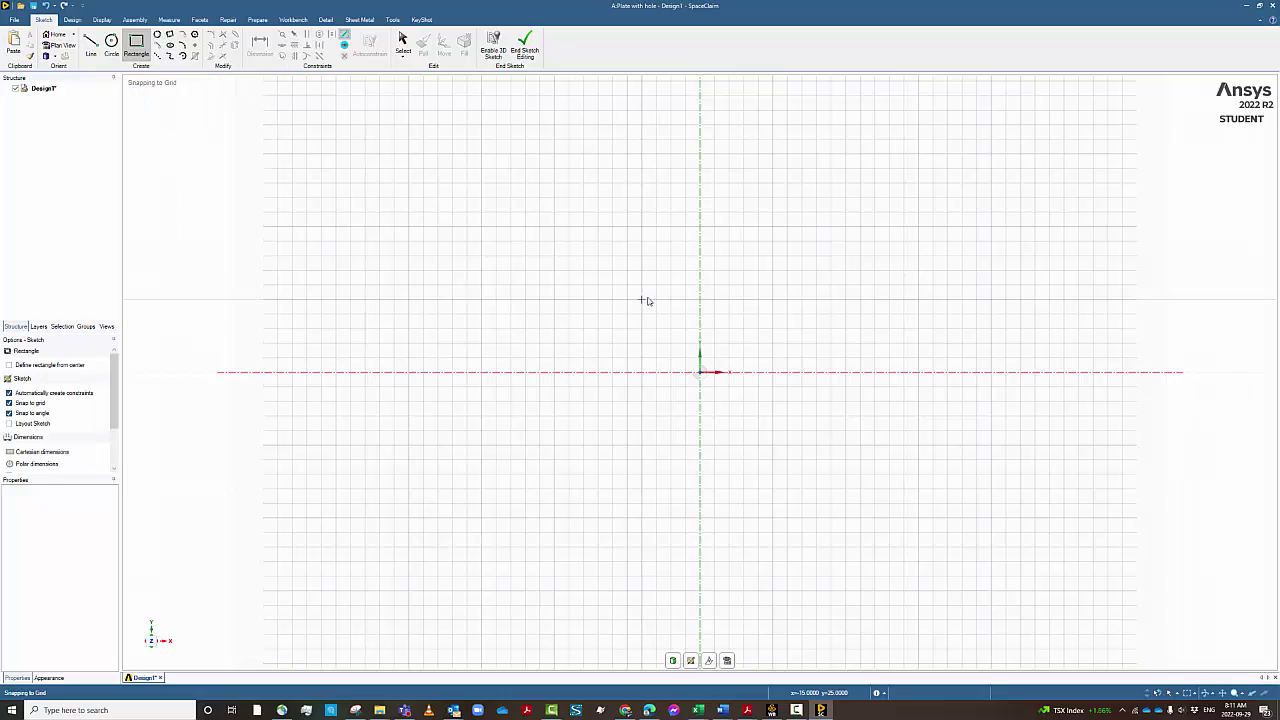
left_click(700, 371)
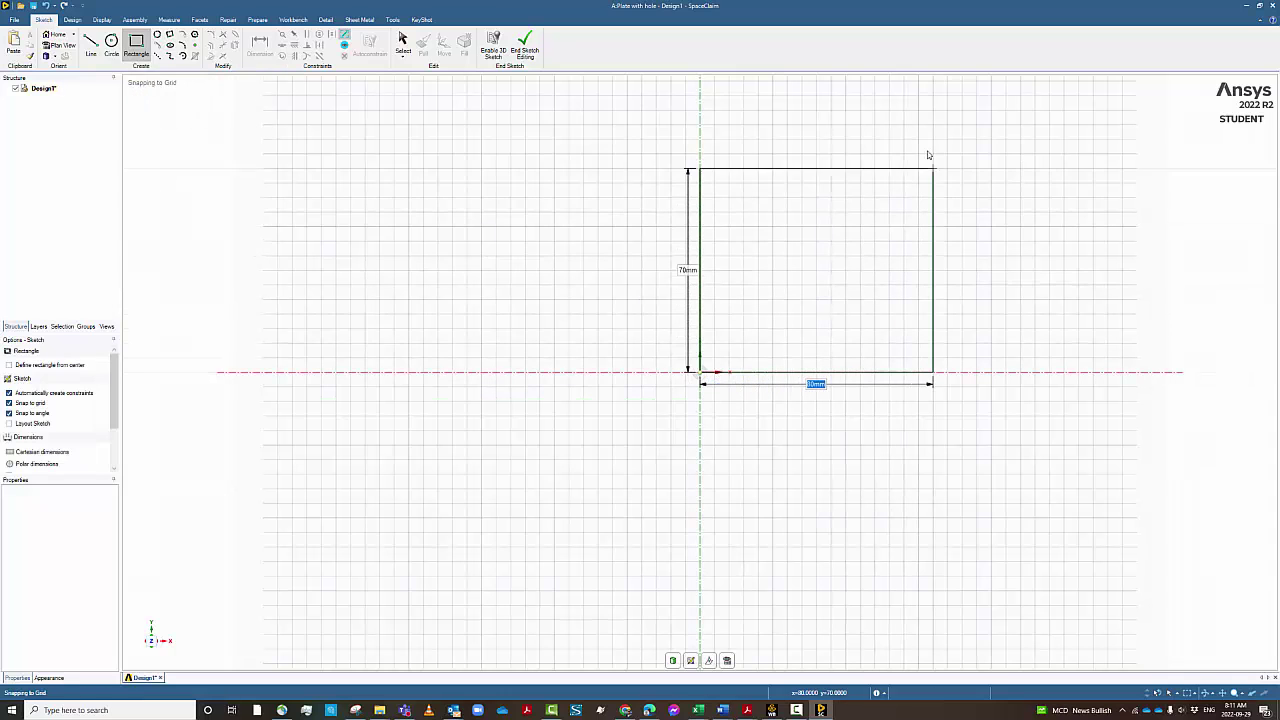
scroll(932, 140, "down", 2)
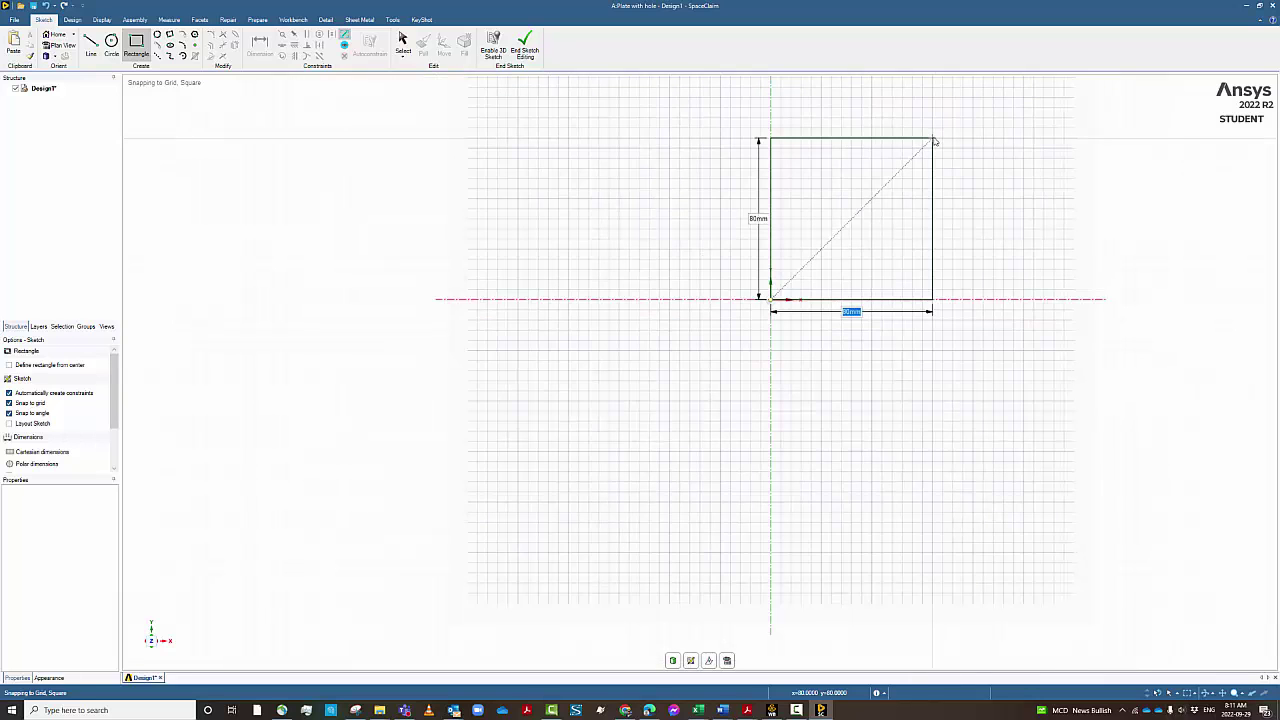
scroll(934, 145, "up", 2)
scroll(930, 158, "down", 4)
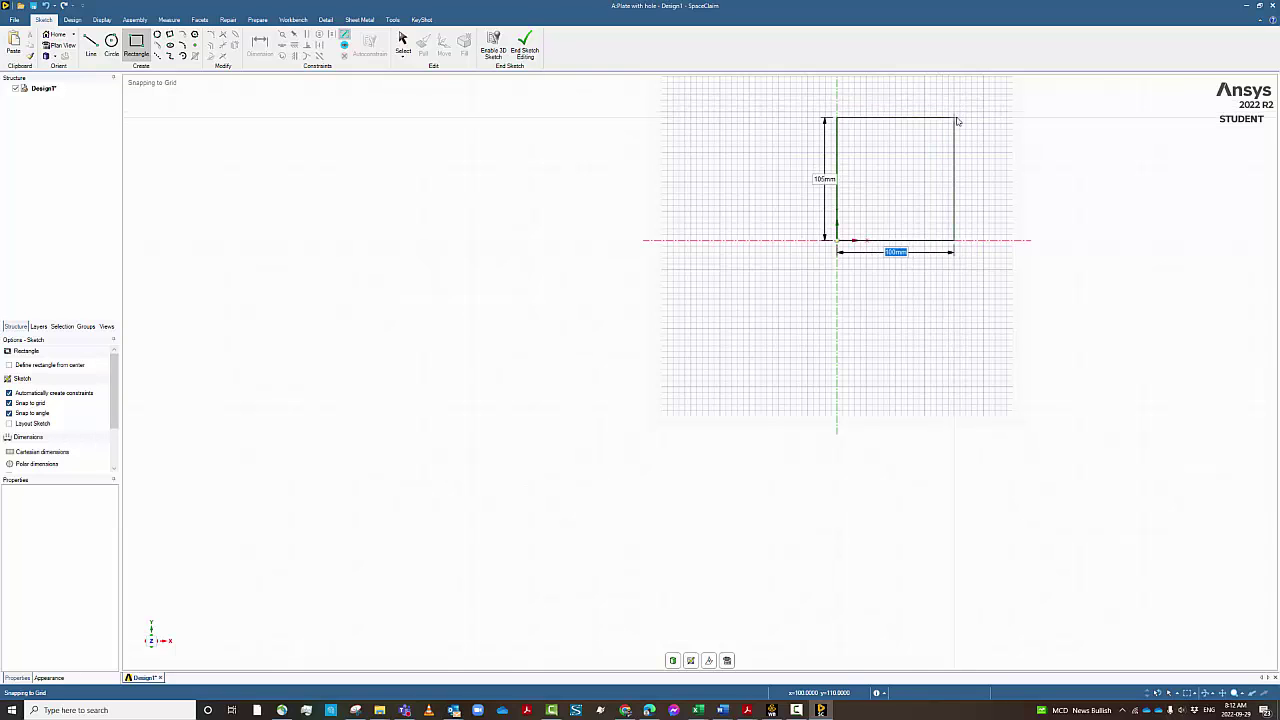
left_click(956, 128)
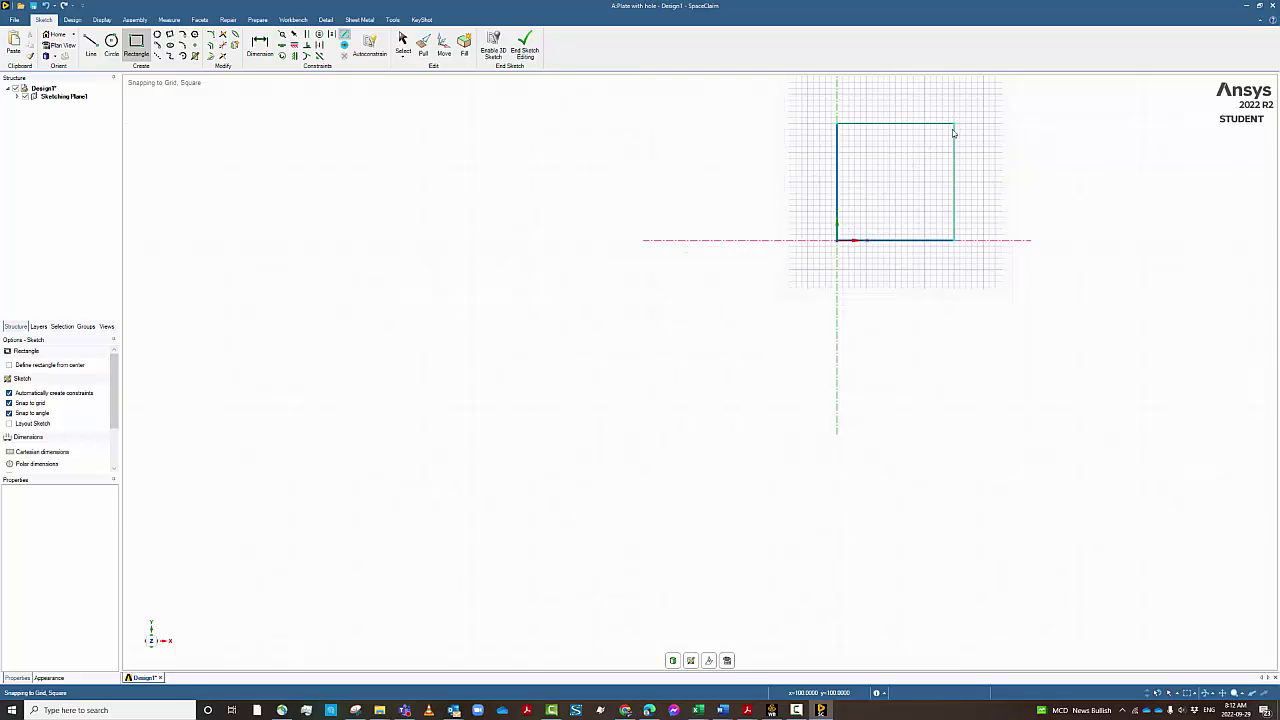
scroll(714, 323, "down", 3)
scroll(714, 324, "up", 5)
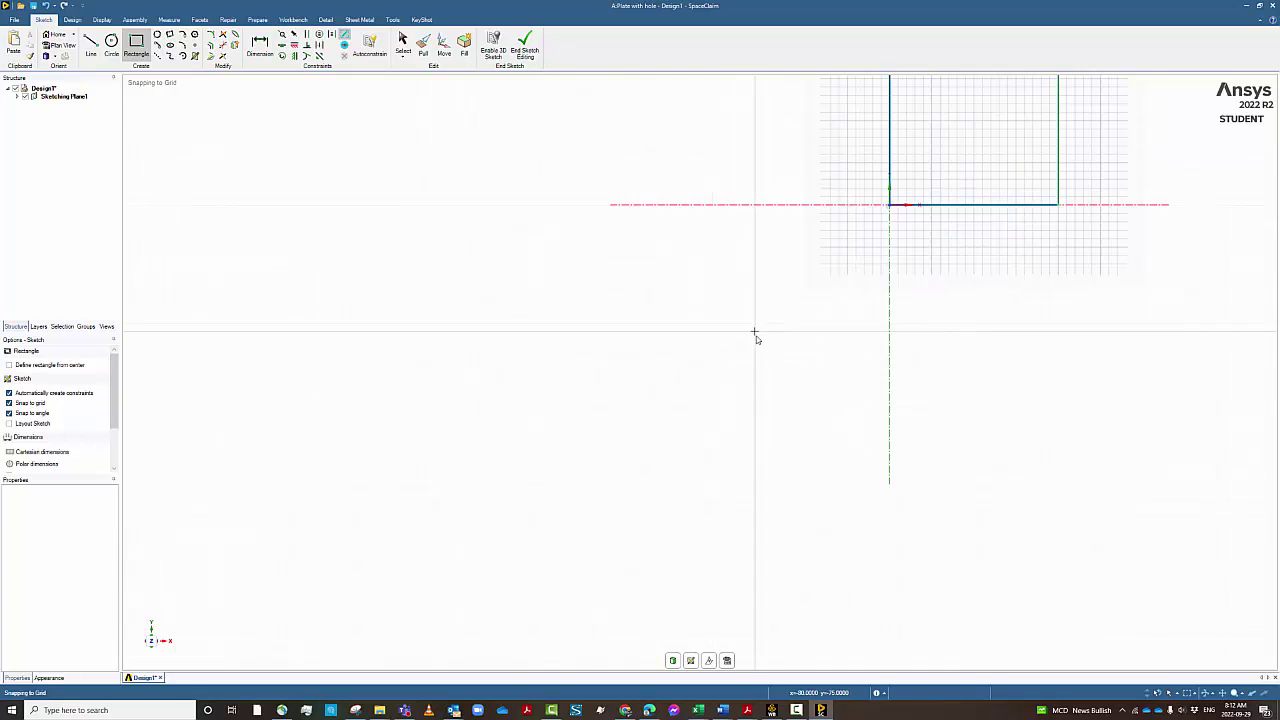
scroll(757, 337, "up", 2)
key("Escape")
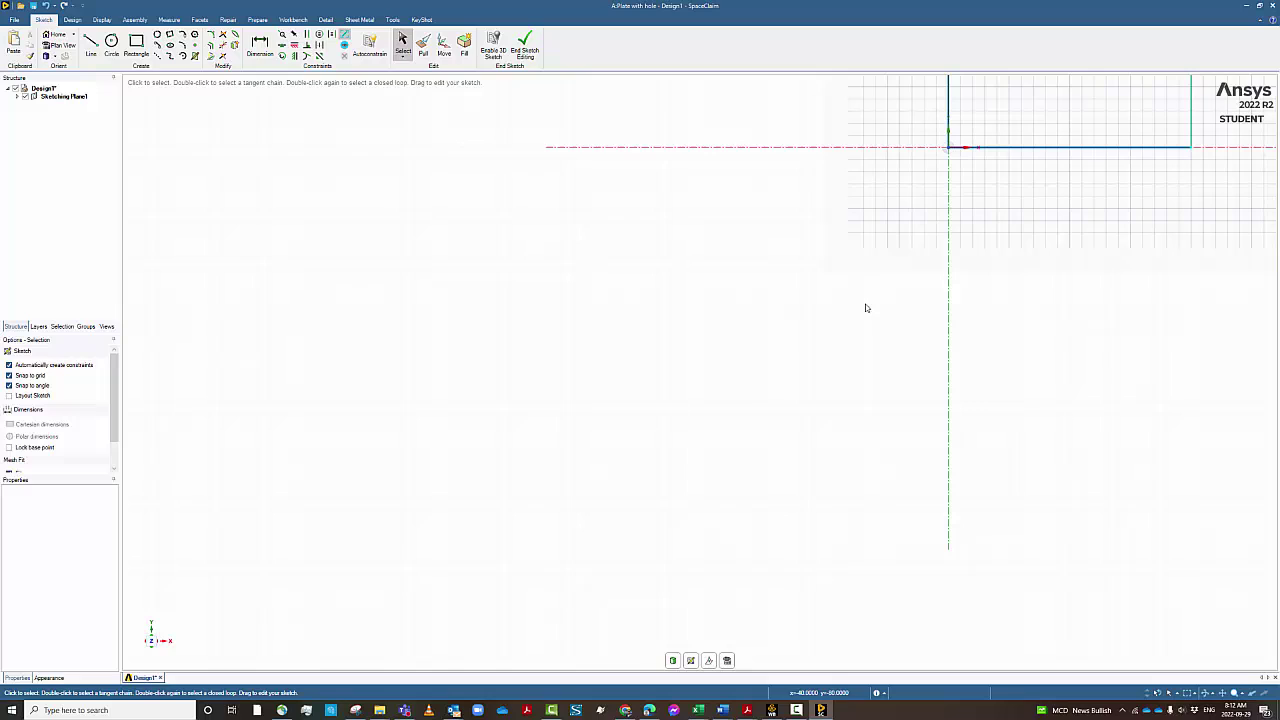
Step: Sketch a 40 mm diameter circle centred in the square at x=50, y=50
left_click(46, 57)
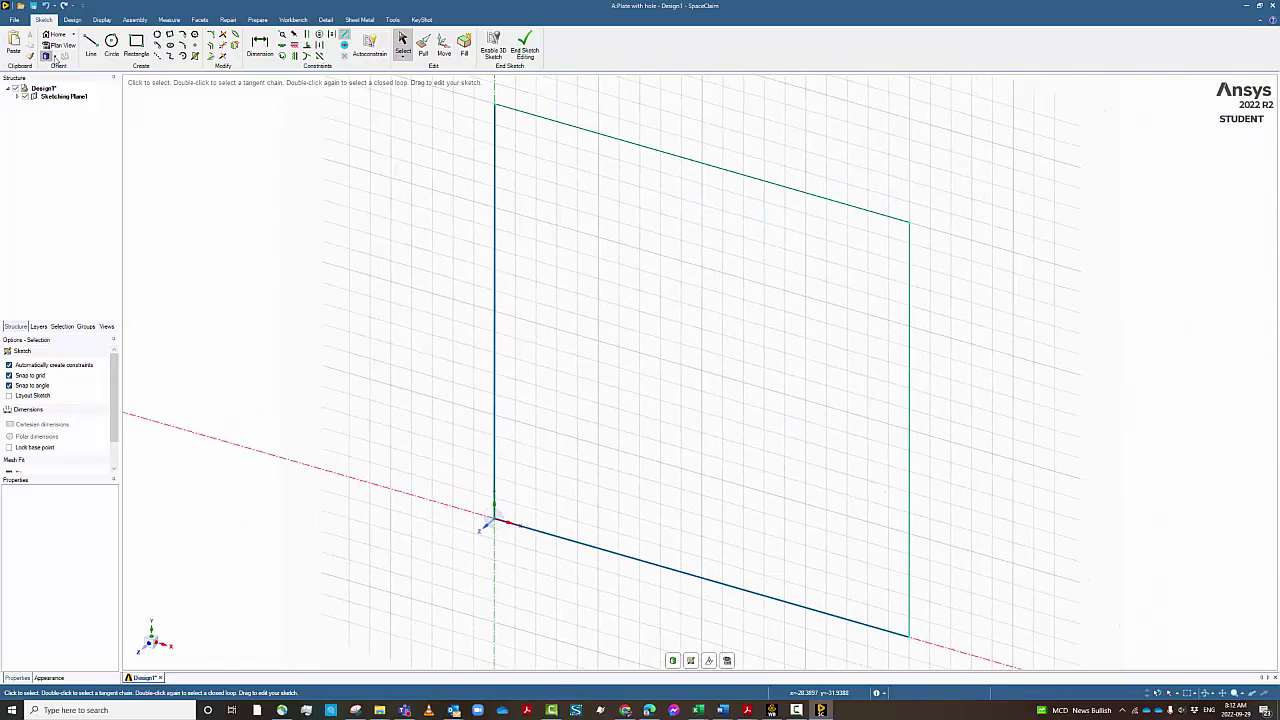
left_click(56, 46)
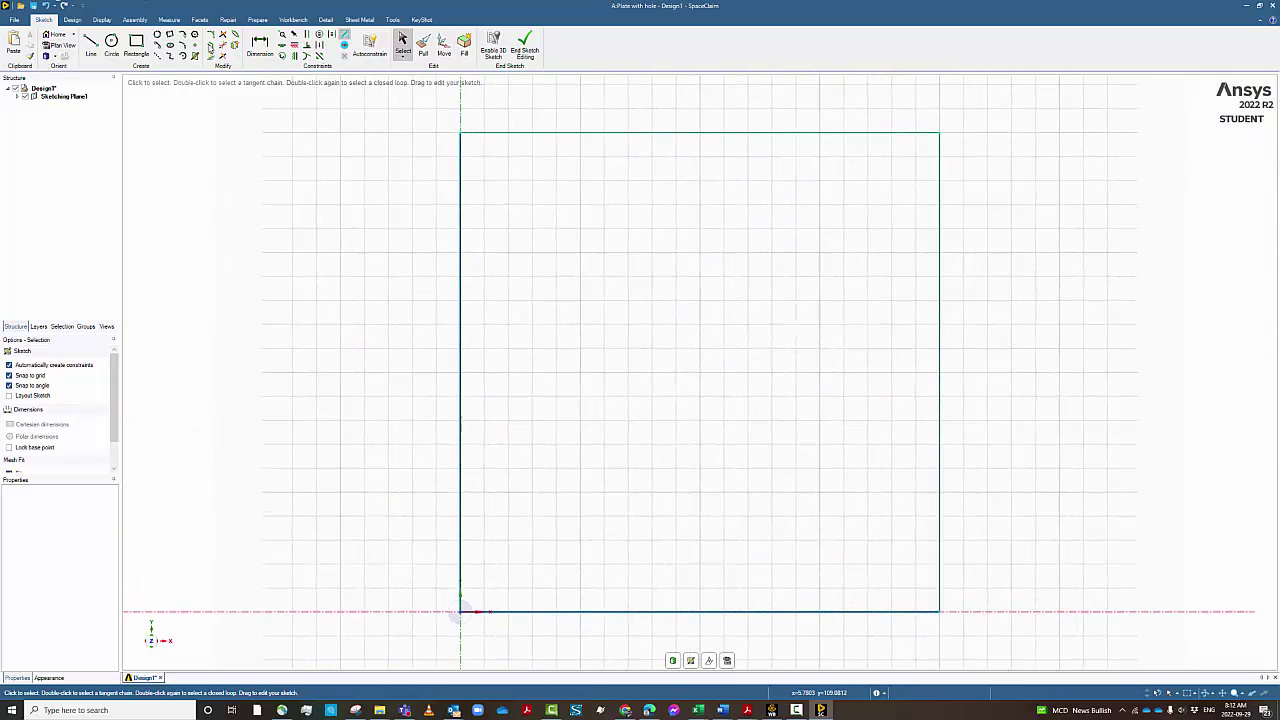
left_click(112, 41)
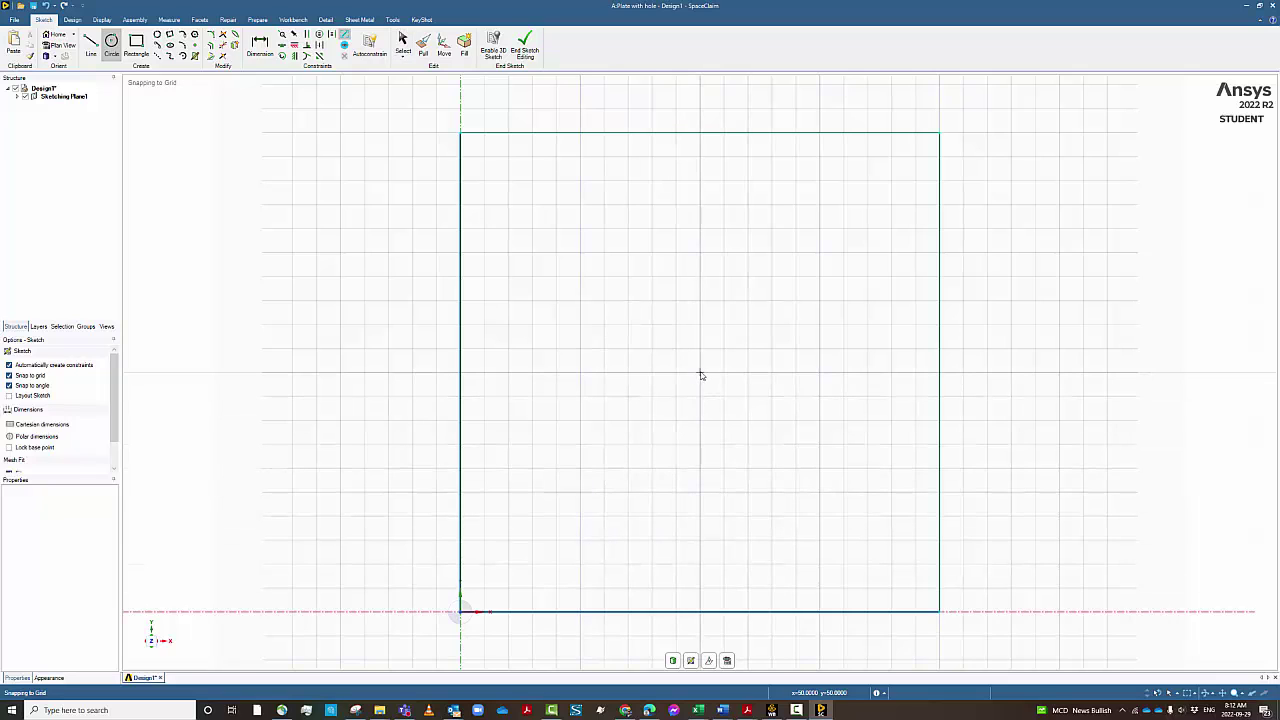
left_click(700, 373)
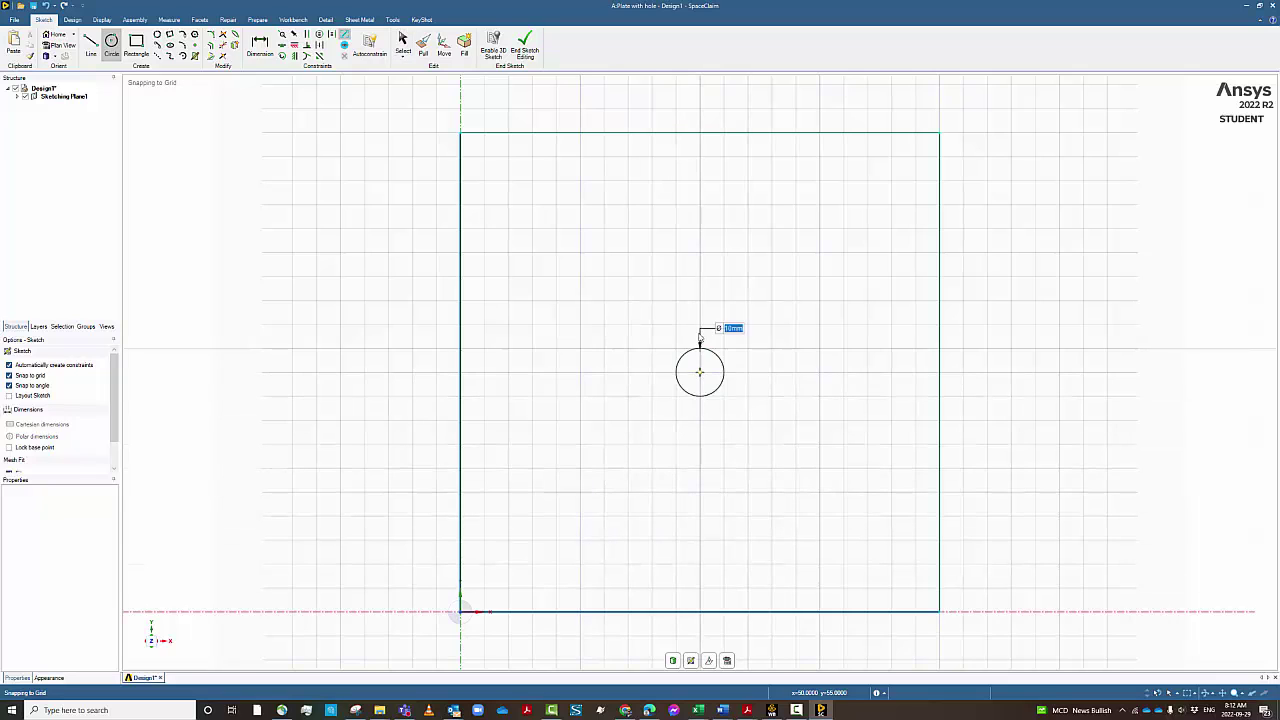
type("40")
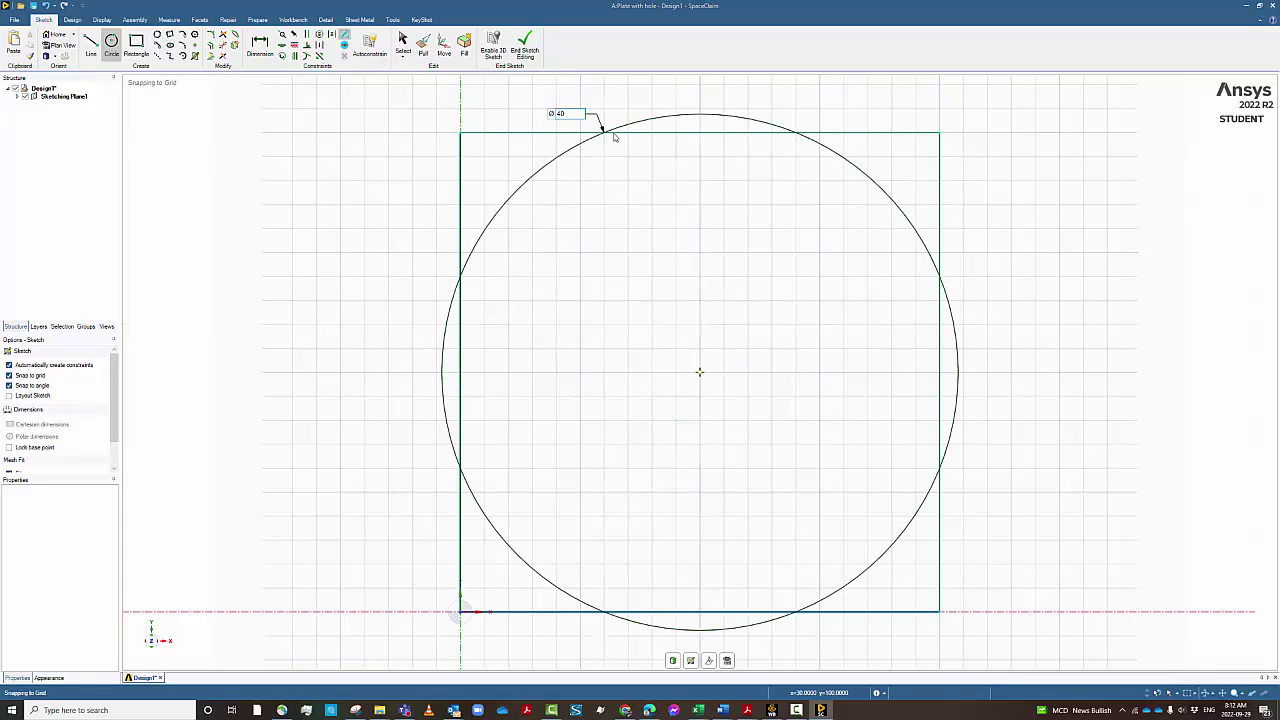
key("Return")
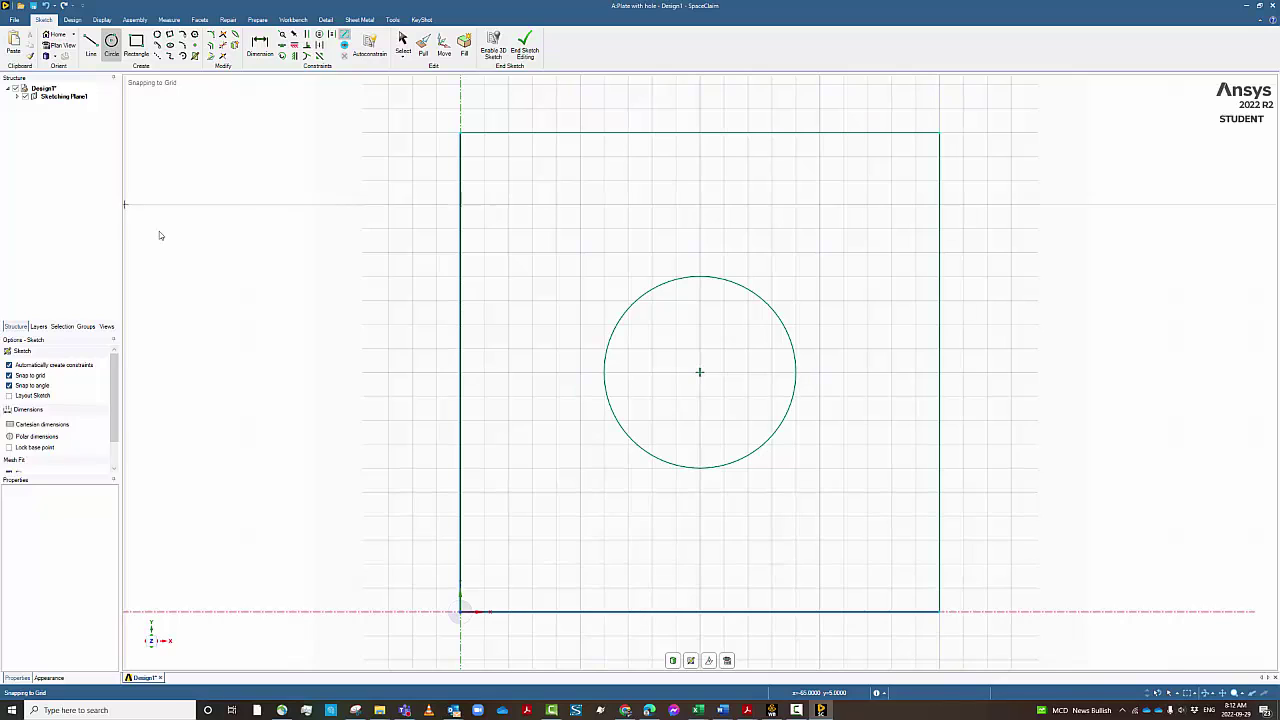
Step: Convert the sketch into a flat surface with a circular hole using Pull, and return to selection mode
left_click(18, 97)
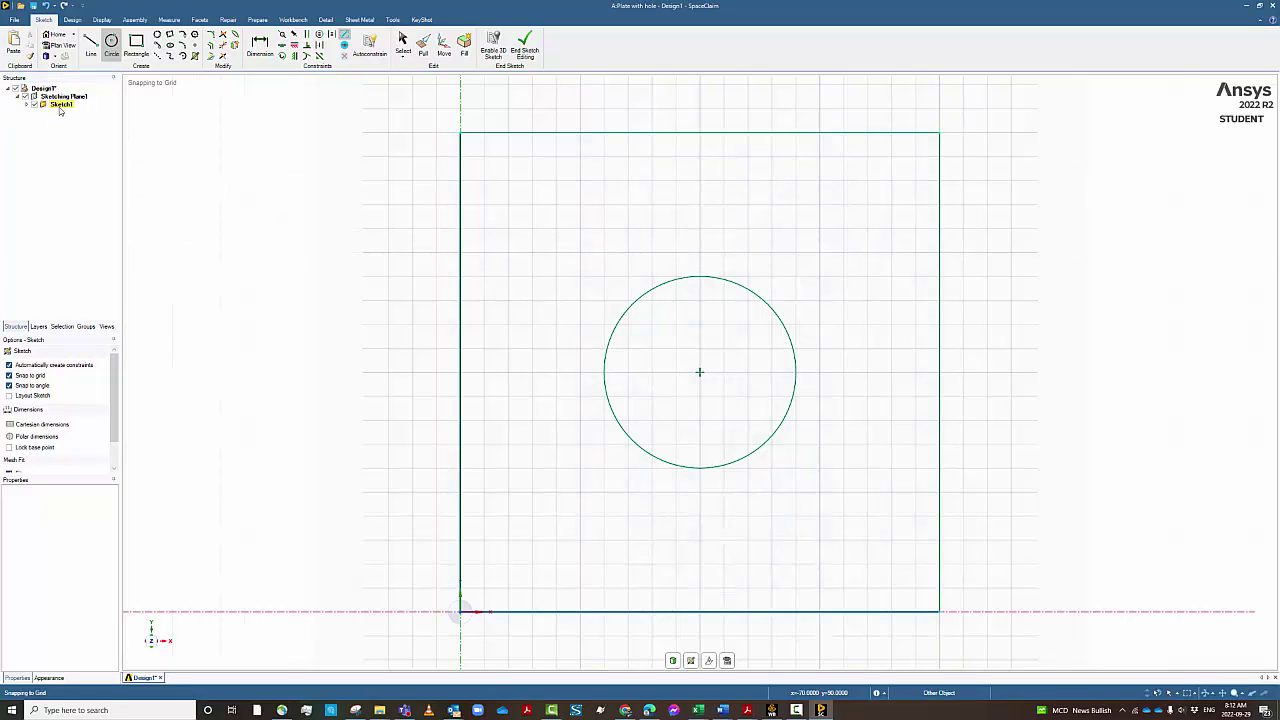
left_click(420, 46)
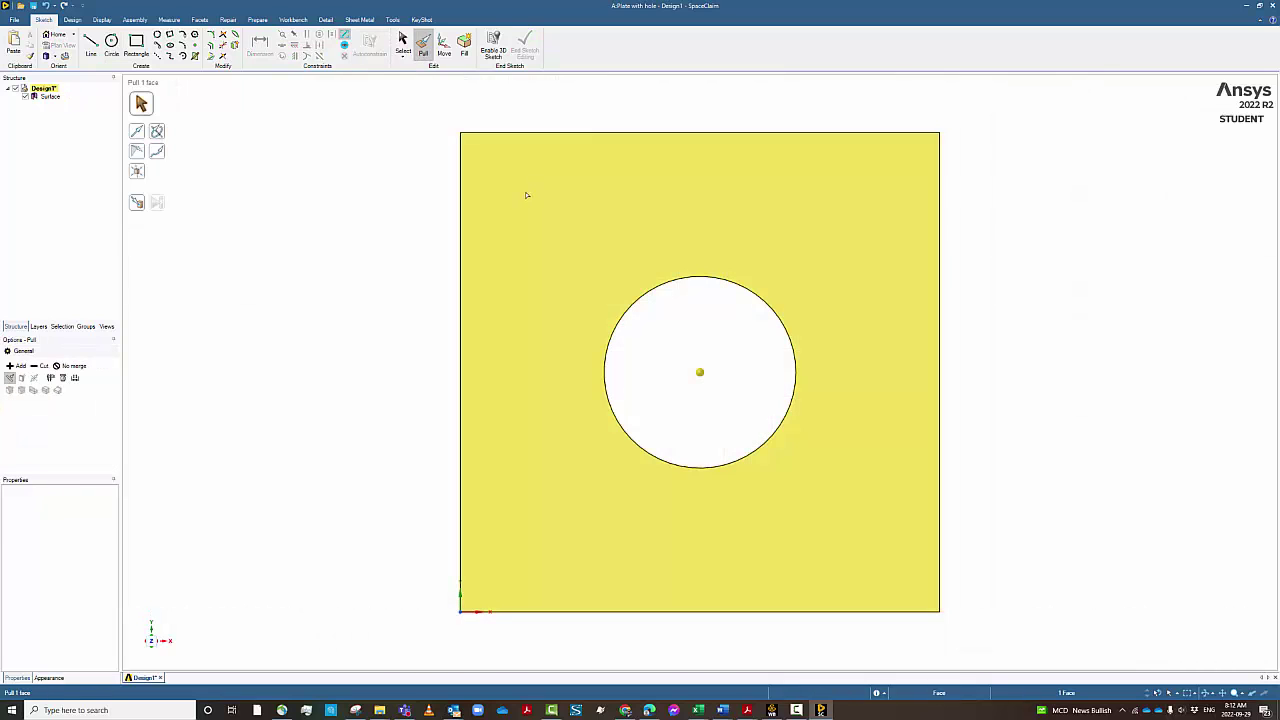
left_click(526, 194)
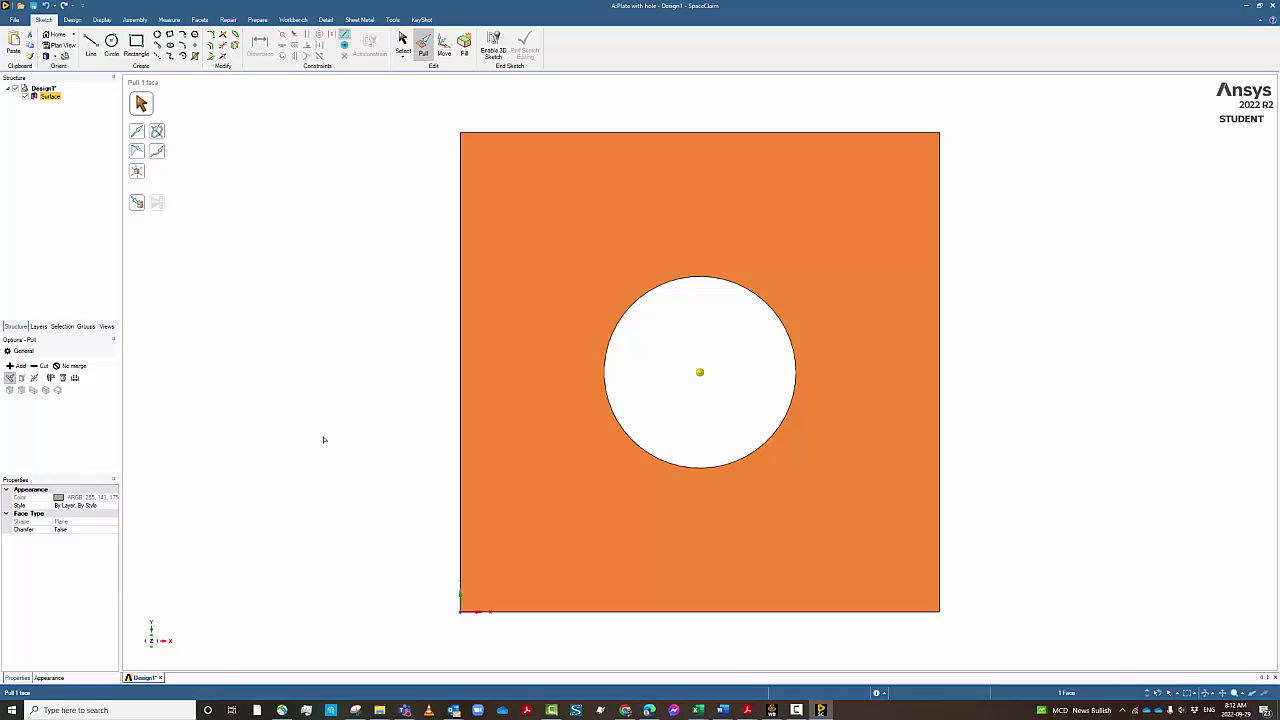
left_click(296, 351)
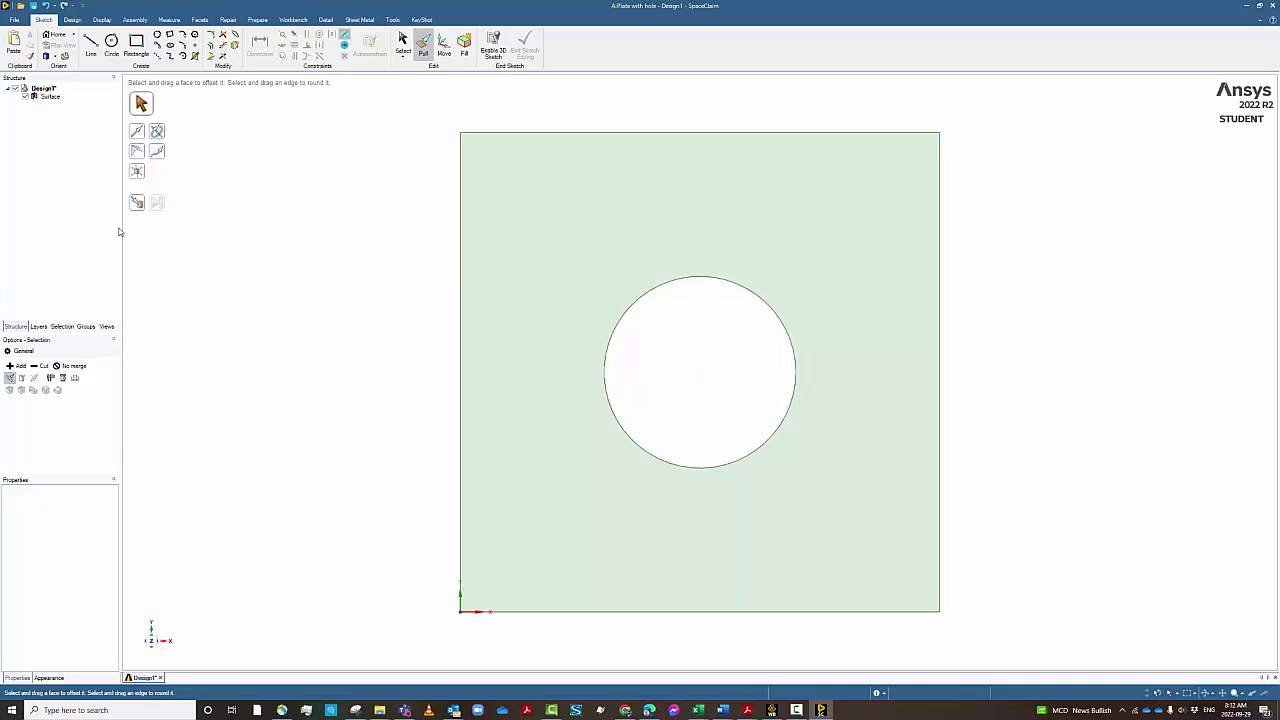
key("s")
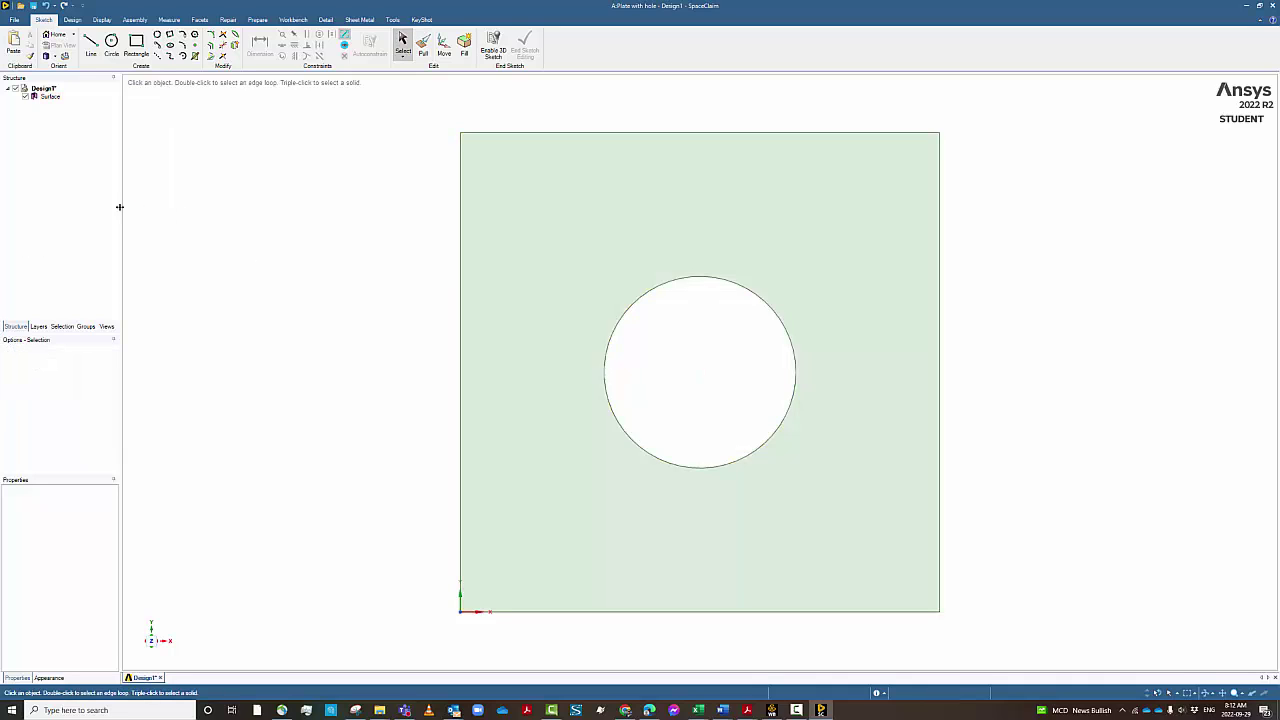
Step: Set the plate surface's midsurface thickness to 5 mm
left_click(50, 97)
left_click(68, 577)
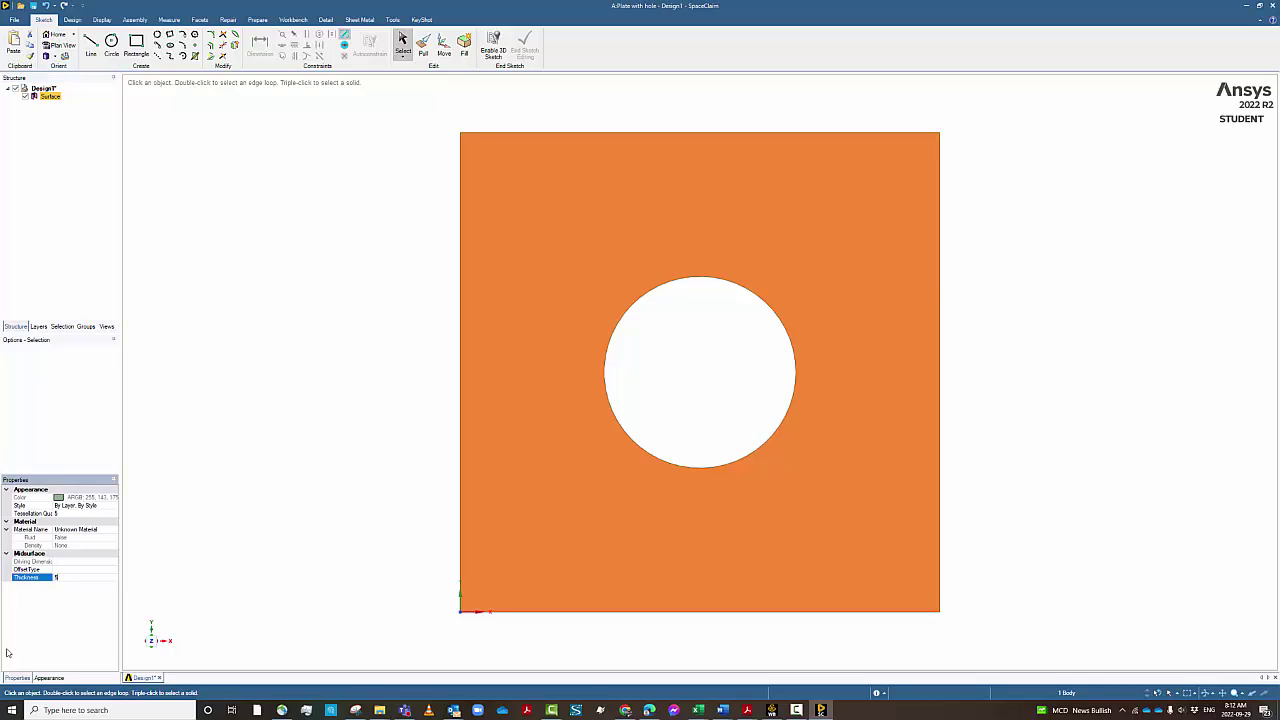
type("5")
key("Return")
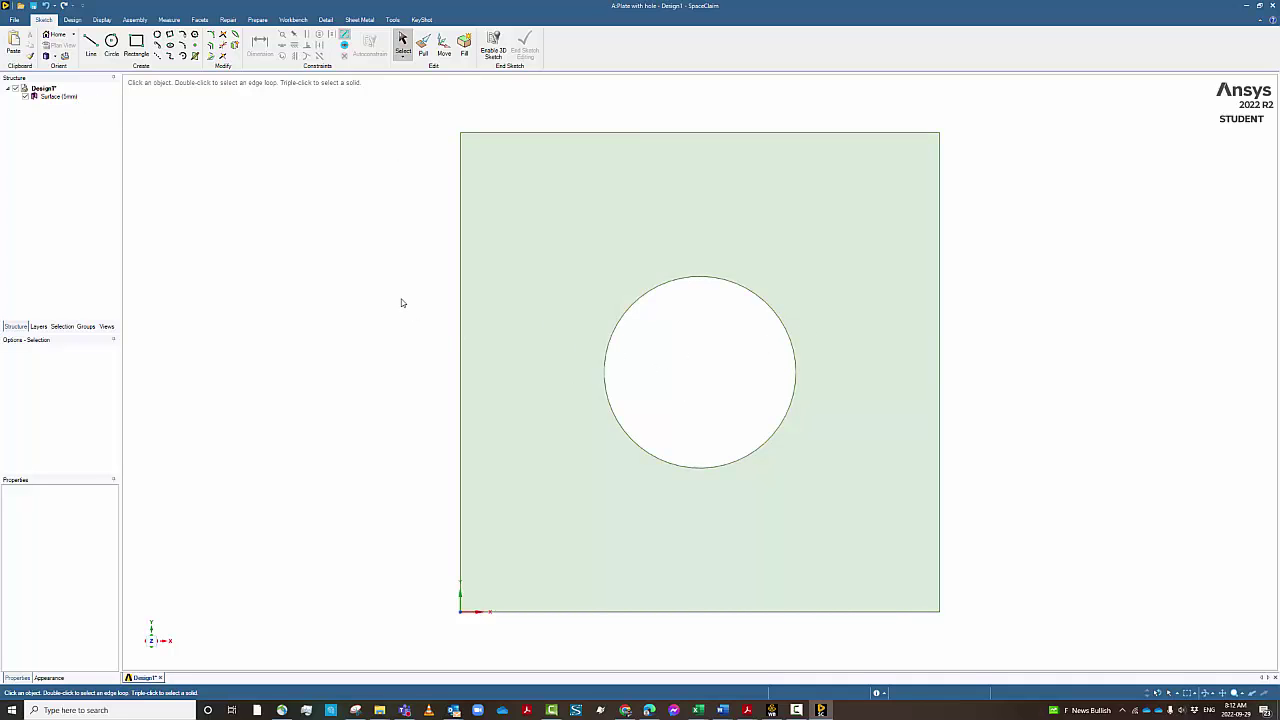
mouse_move(401, 302)
middle_mouse_down()
mouse_move(274, 306)
mouse_move(274, 257)
mouse_move(409, 334)
mouse_move(391, 269)
mouse_move(380, 320)
mouse_move(414, 240)
mouse_move(383, 323)
mouse_move(411, 273)
mouse_move(400, 300)
middle_mouse_up()
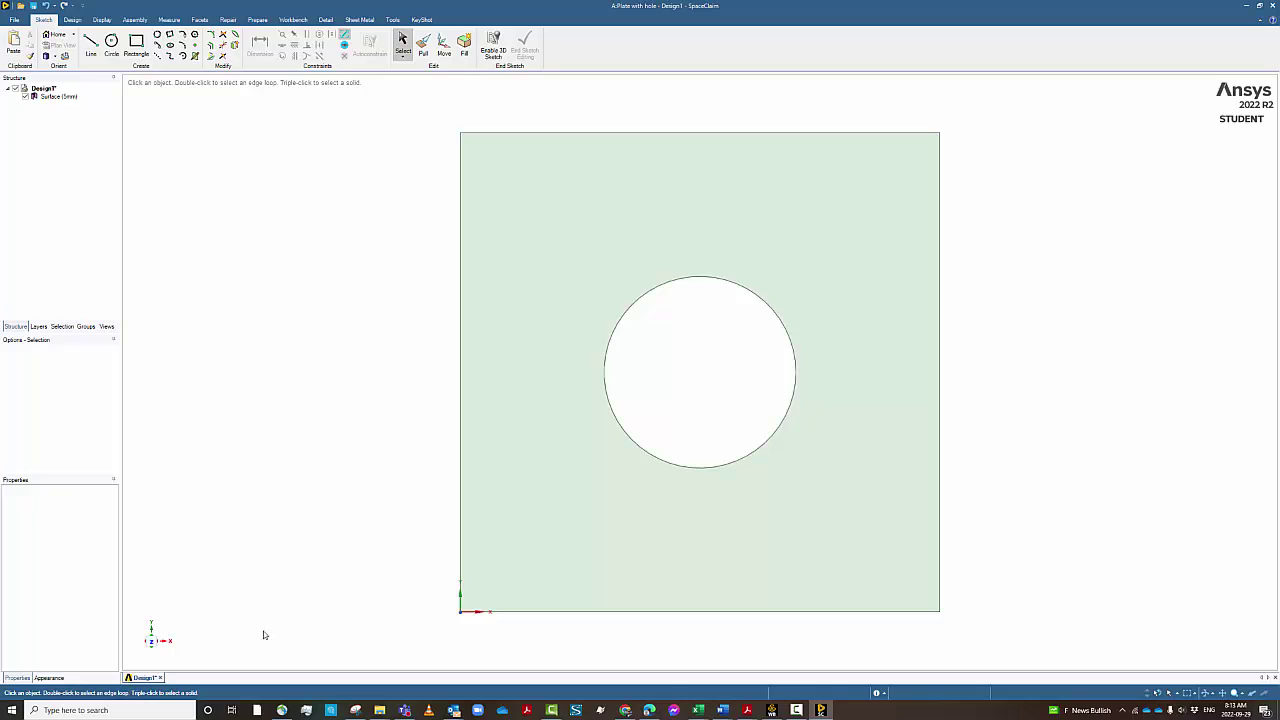
Step: Switch to the Workbench project and check the available actions for the Geometry cell of the static structural system
left_click(772, 710)
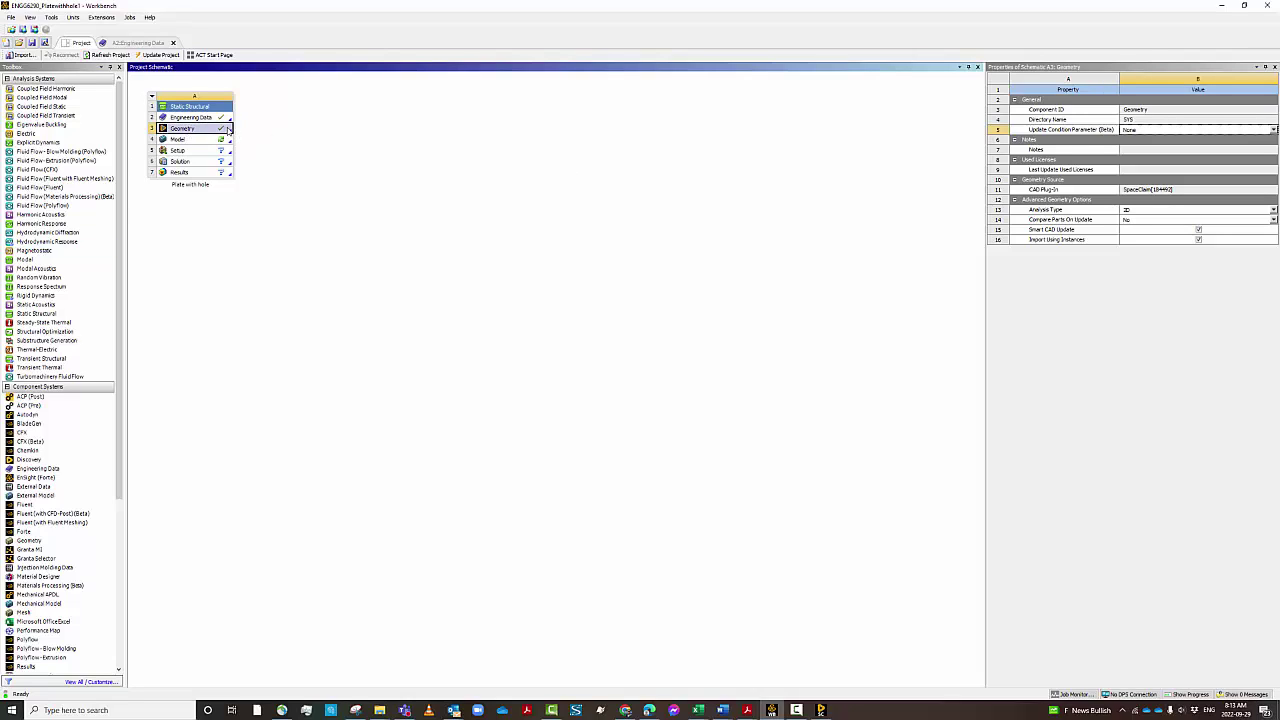
right_click(226, 127)
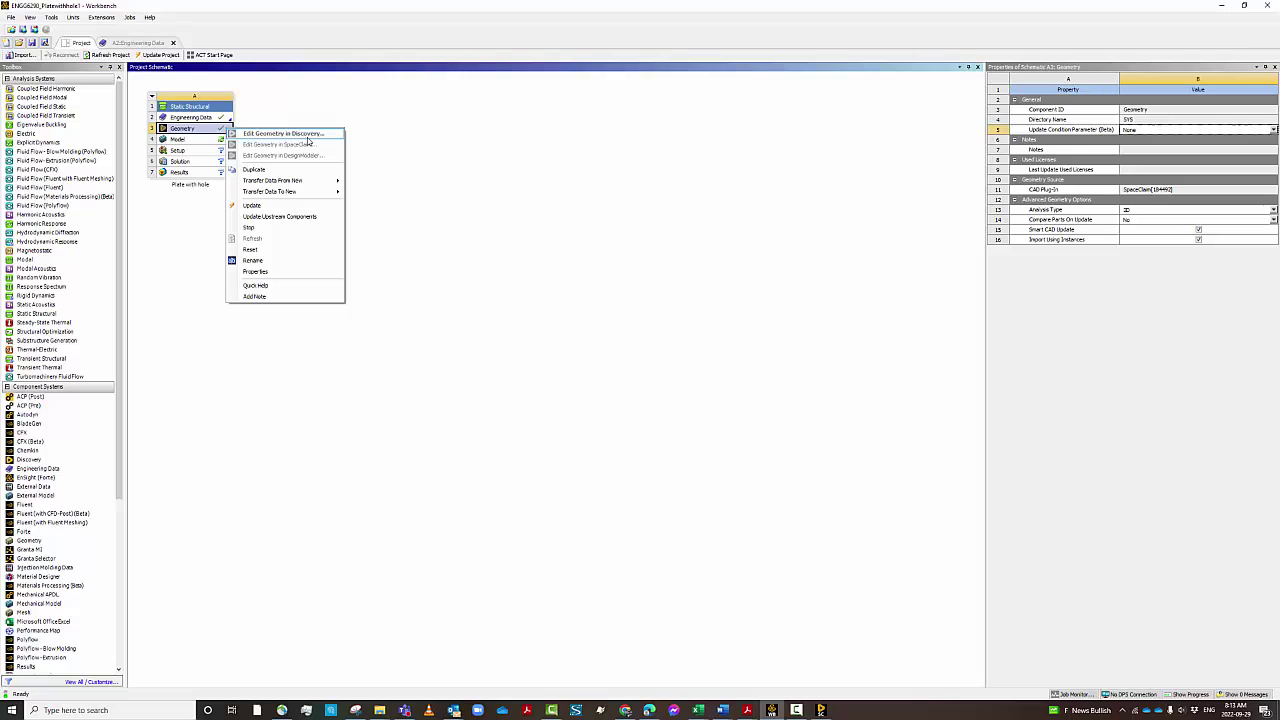
left_click(566, 222)
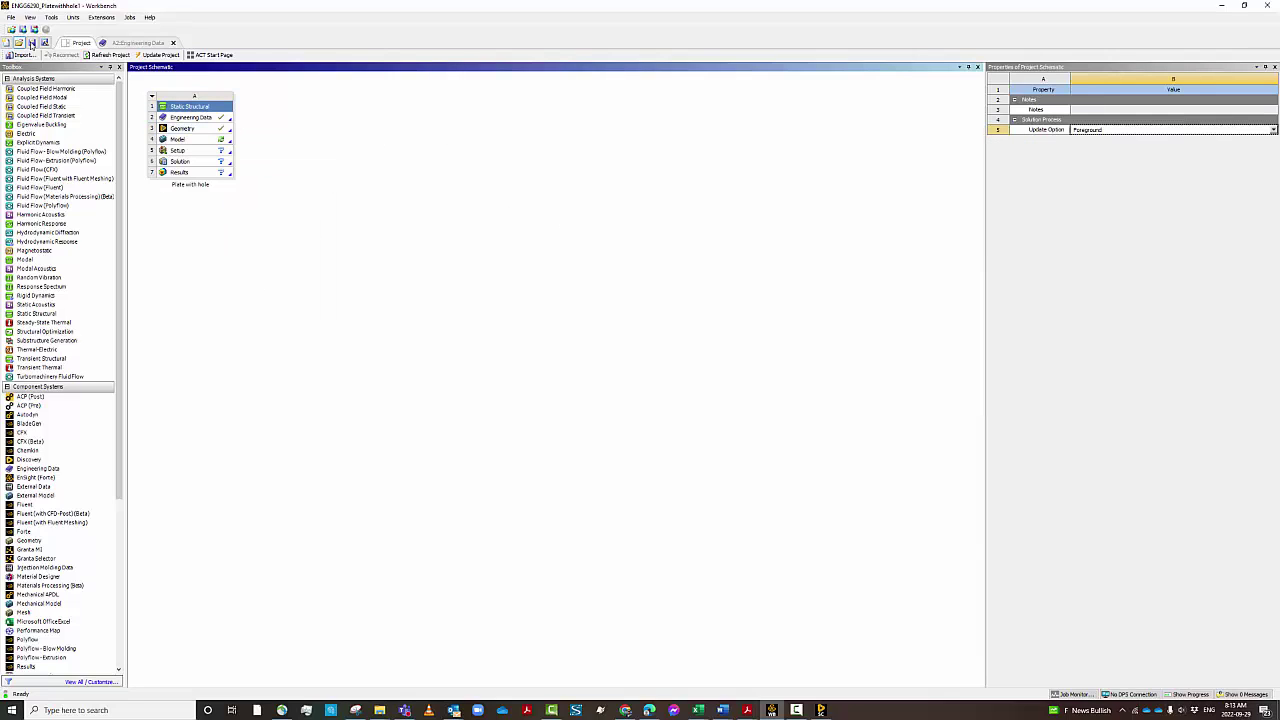
Step: Try to save the project, and open the static structural system's Model cell in Mechanical
left_click(31, 31)
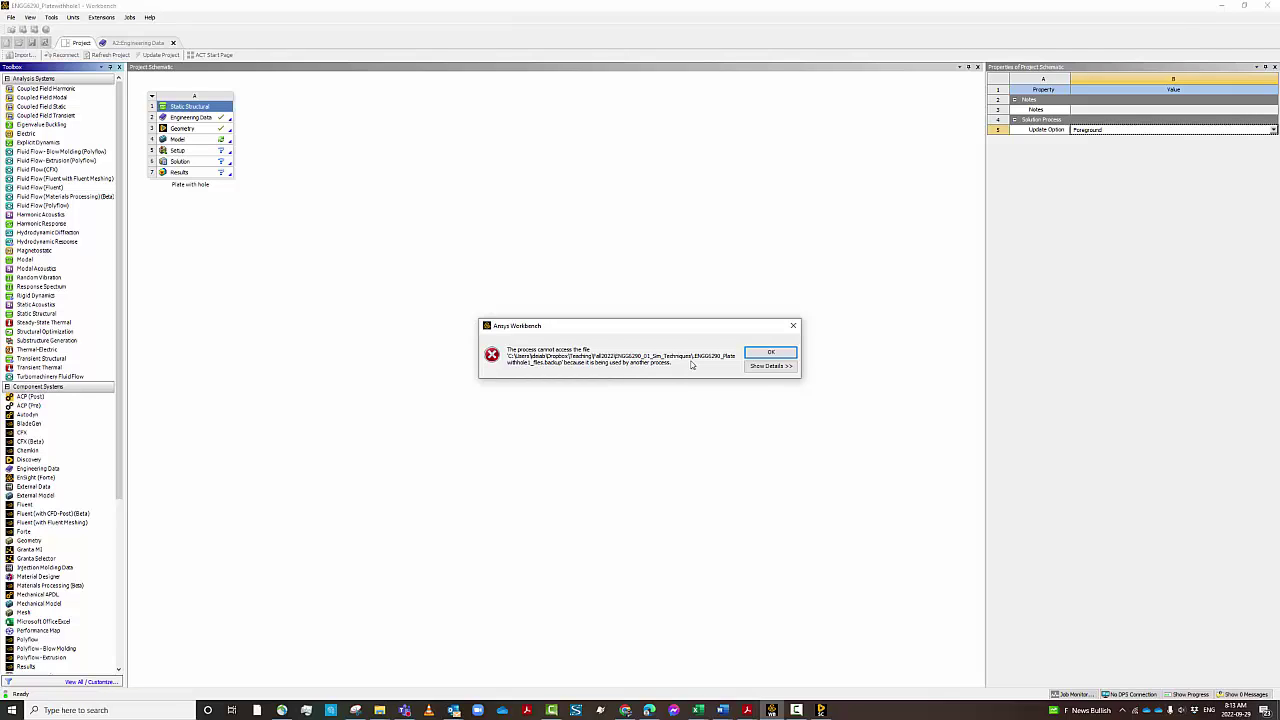
left_click(769, 354)
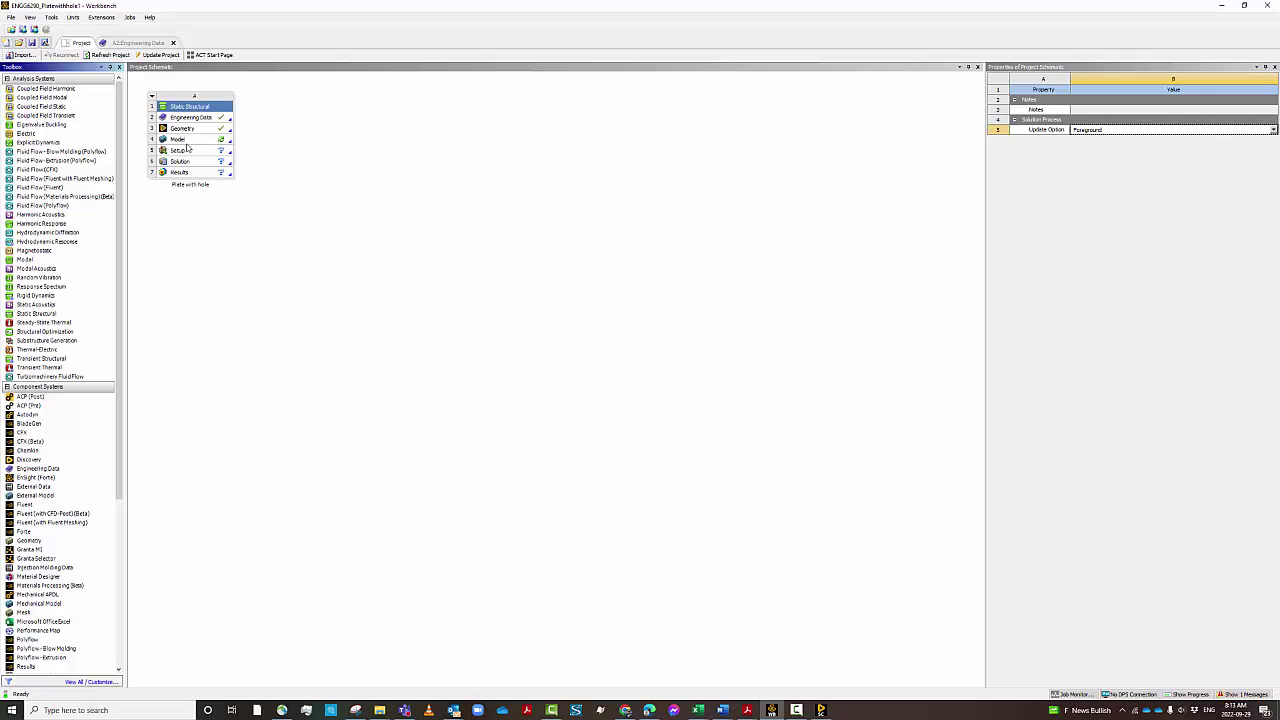
left_click(190, 142)
double_click(190, 142)
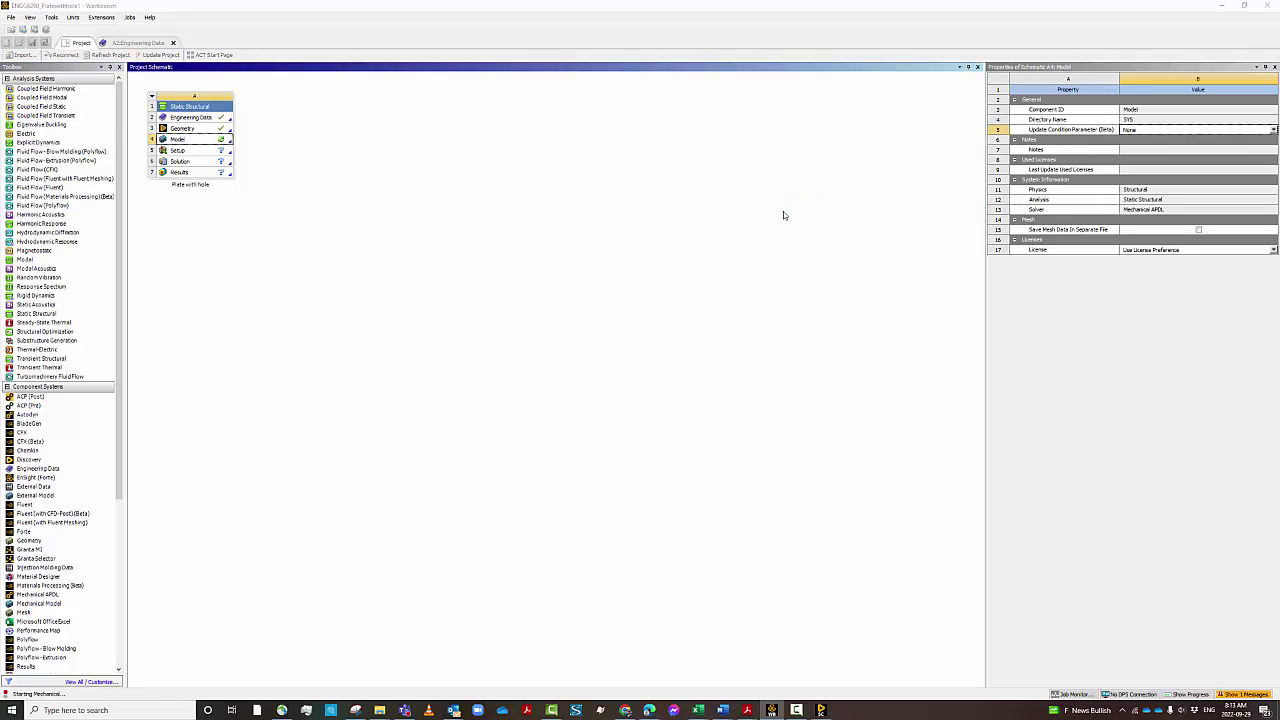
left_click(1165, 200)
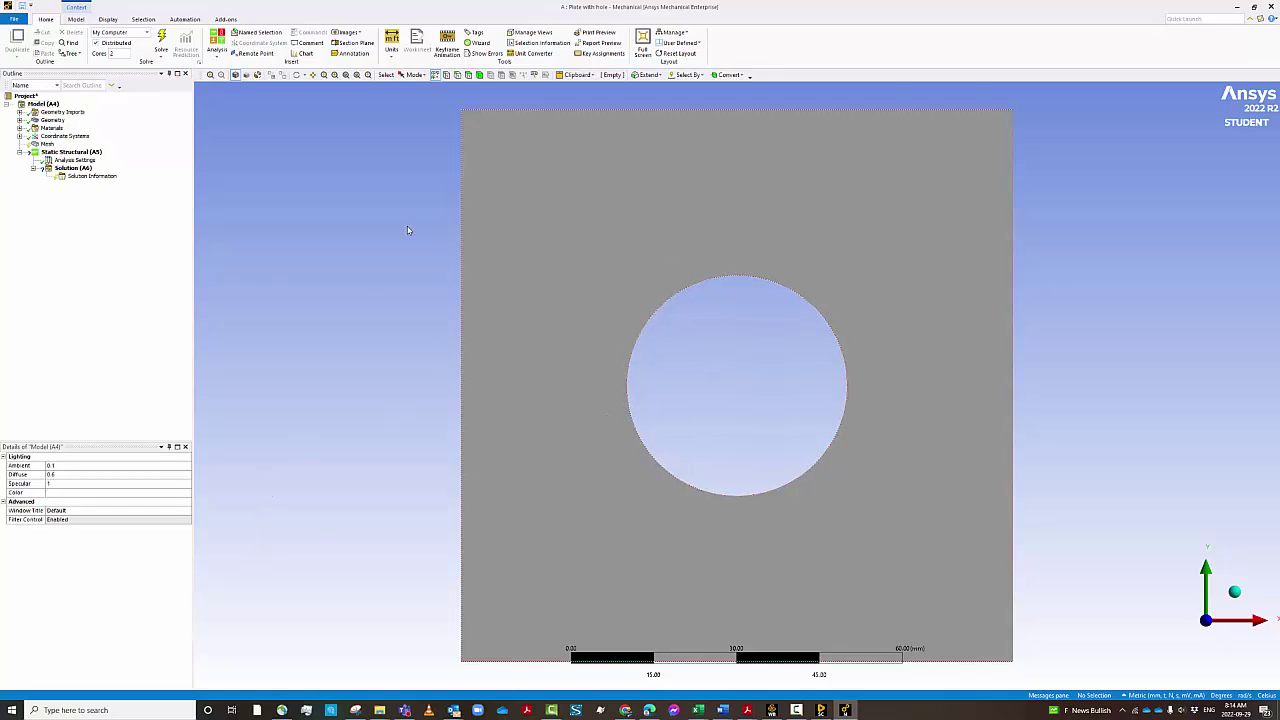
Step: Check the imported surface body and the Structural Steel material properties, with the unit system set to Metric (mm, t, N, s, mV, mA)
left_click(62, 112)
left_click(20, 112)
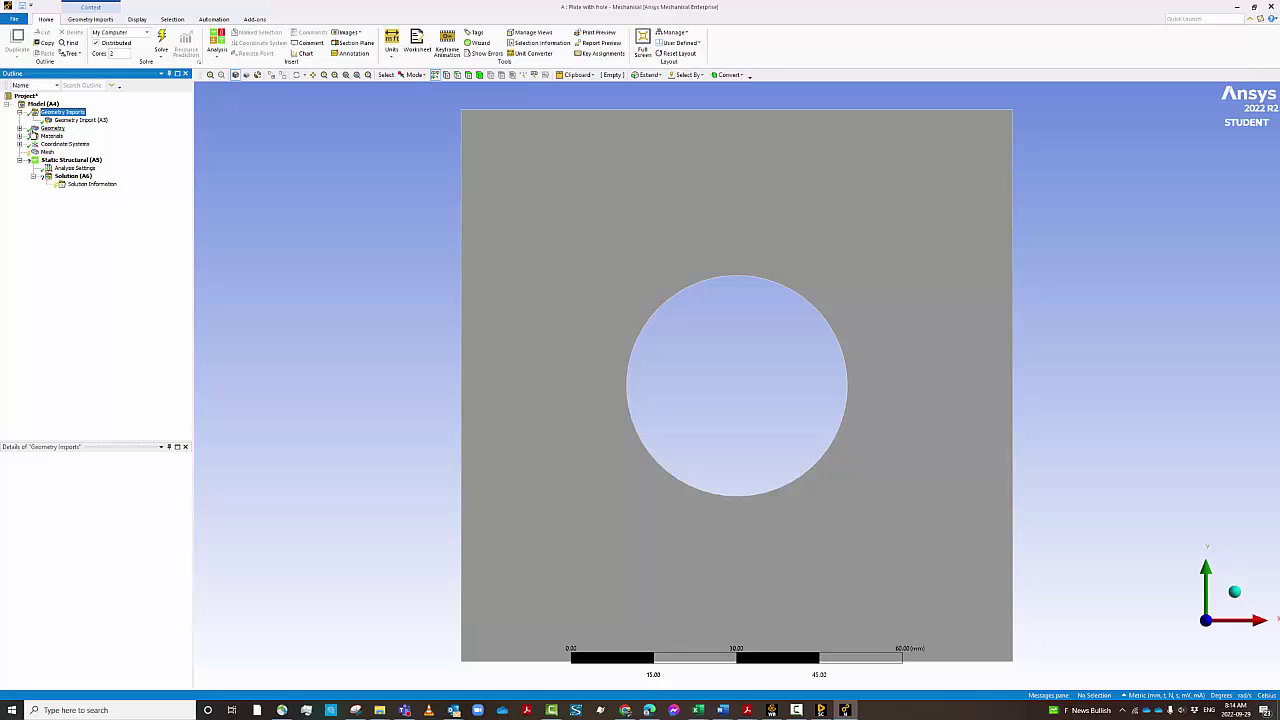
left_click(20, 129)
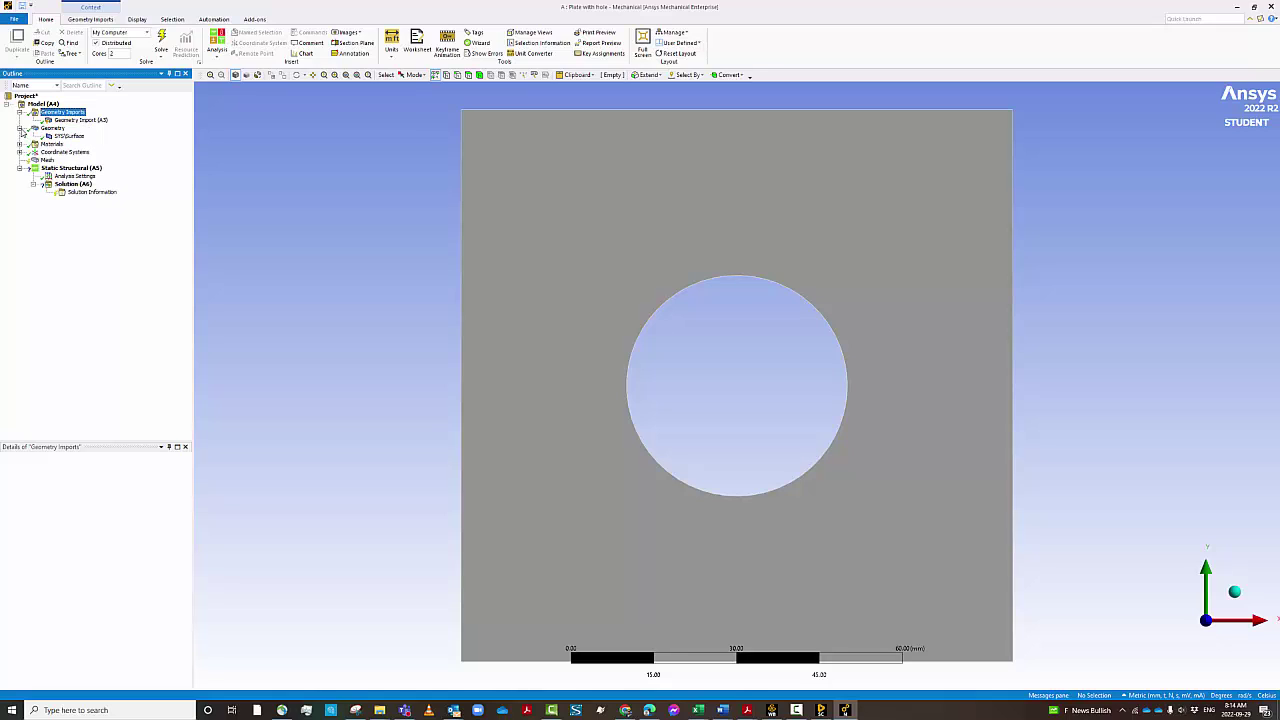
left_click(68, 136)
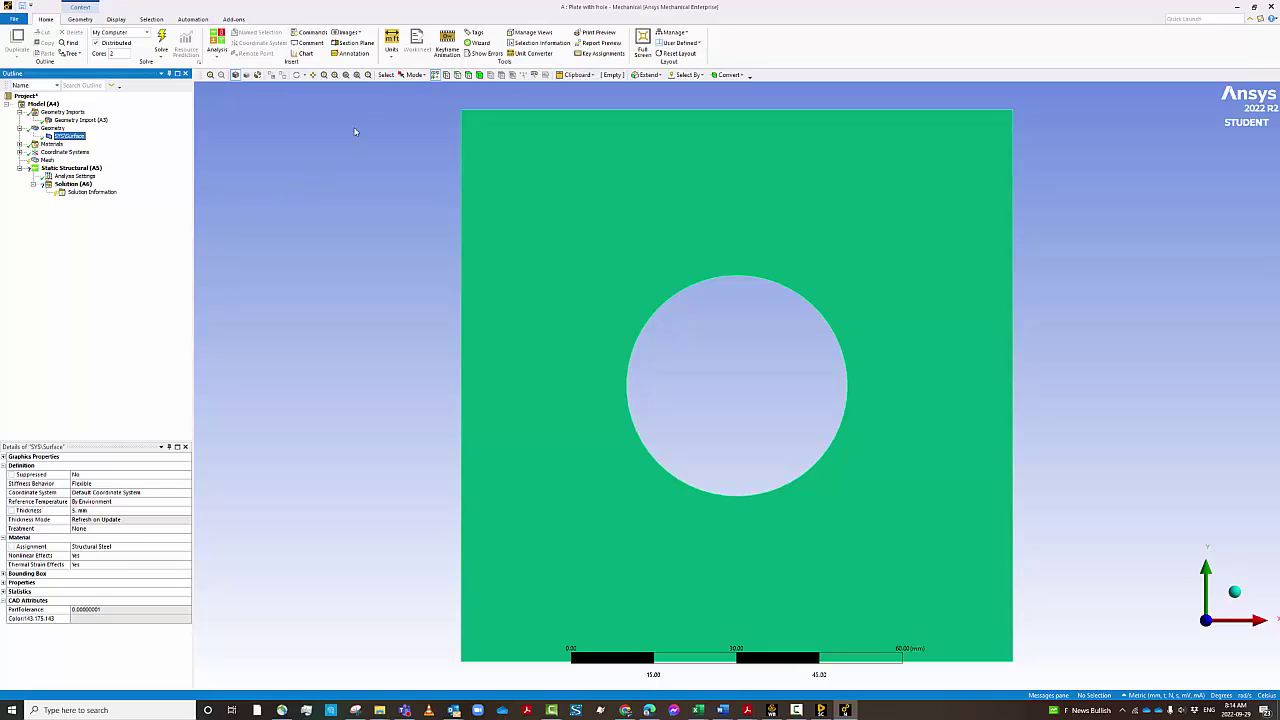
left_click(391, 50)
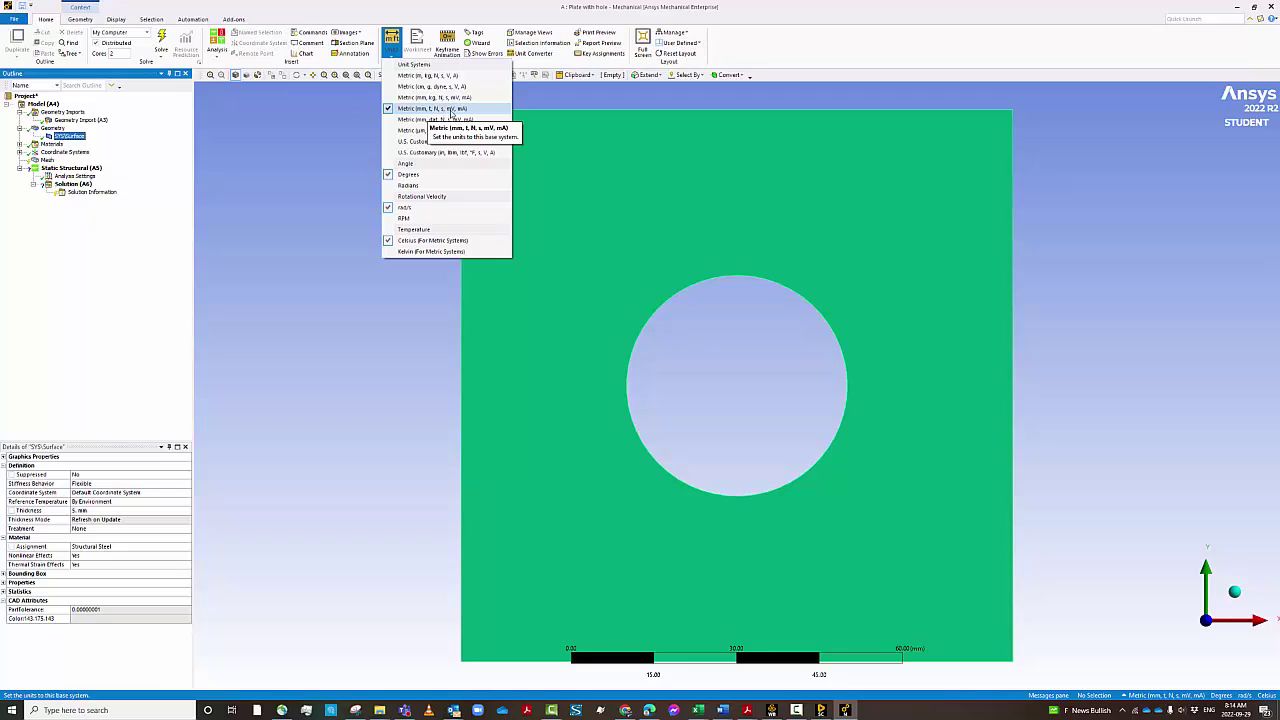
left_click(456, 112)
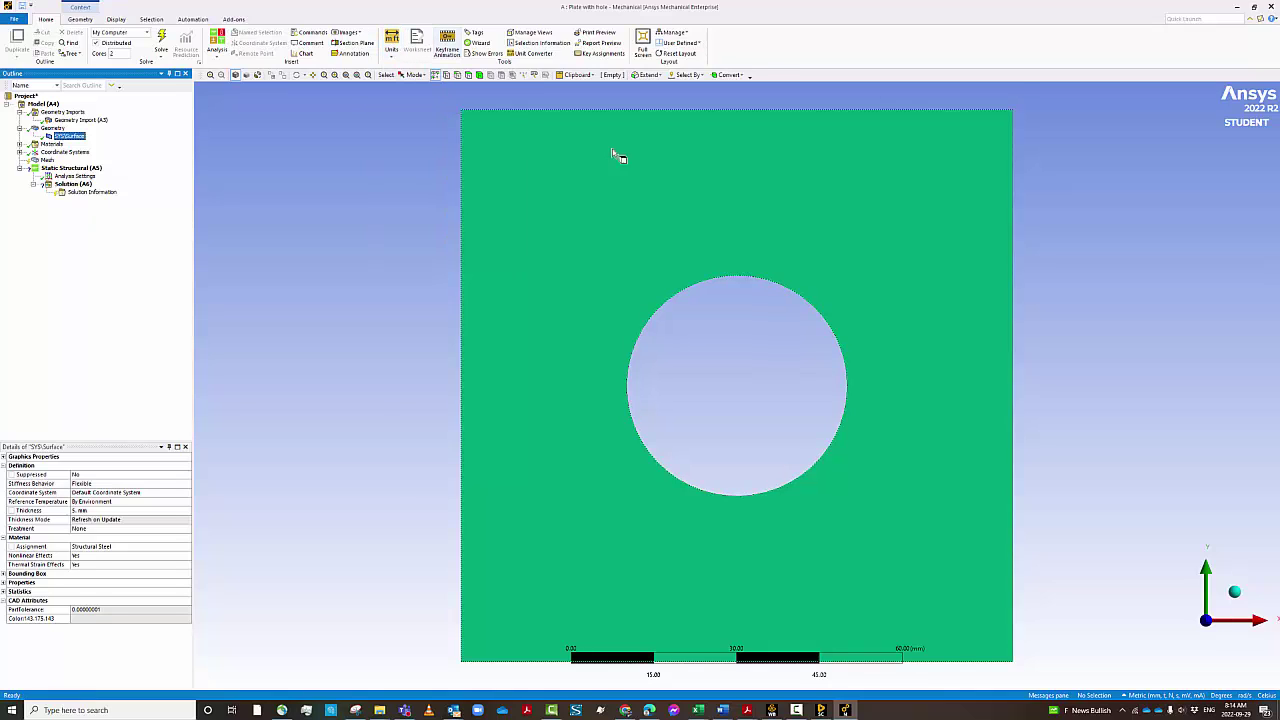
left_click(51, 144)
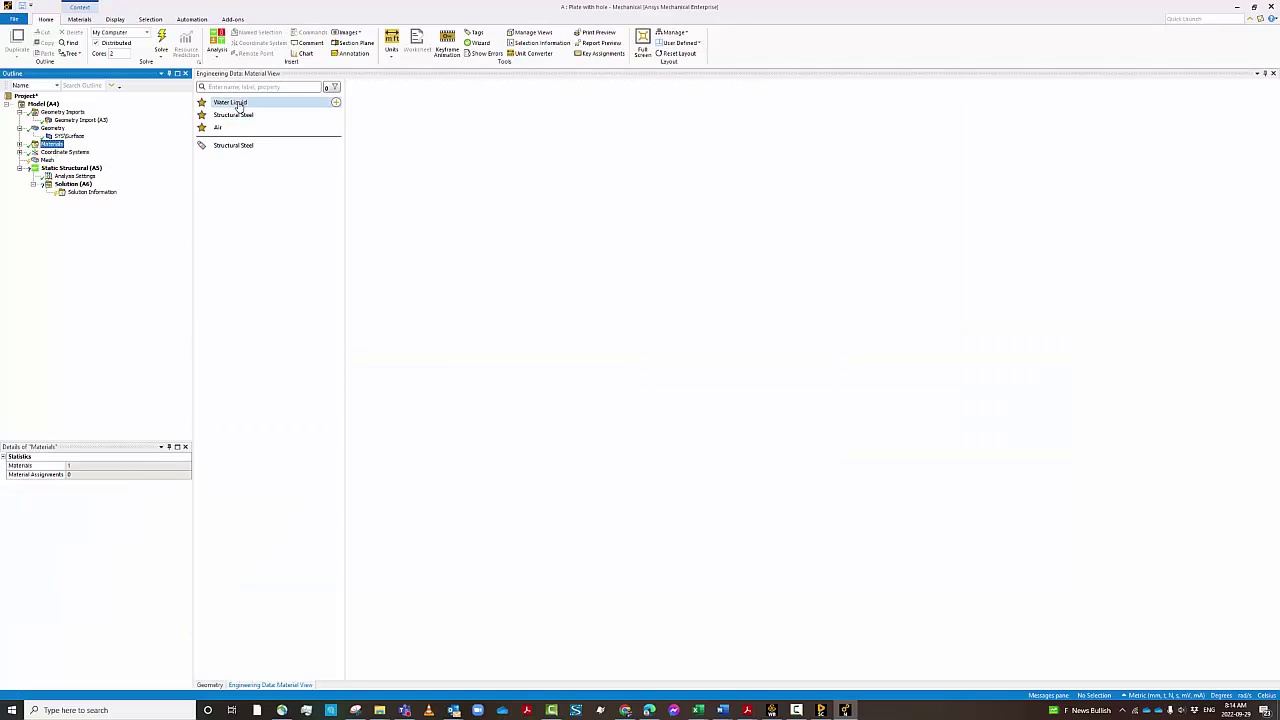
left_click_drag(228, 120, 55, 146)
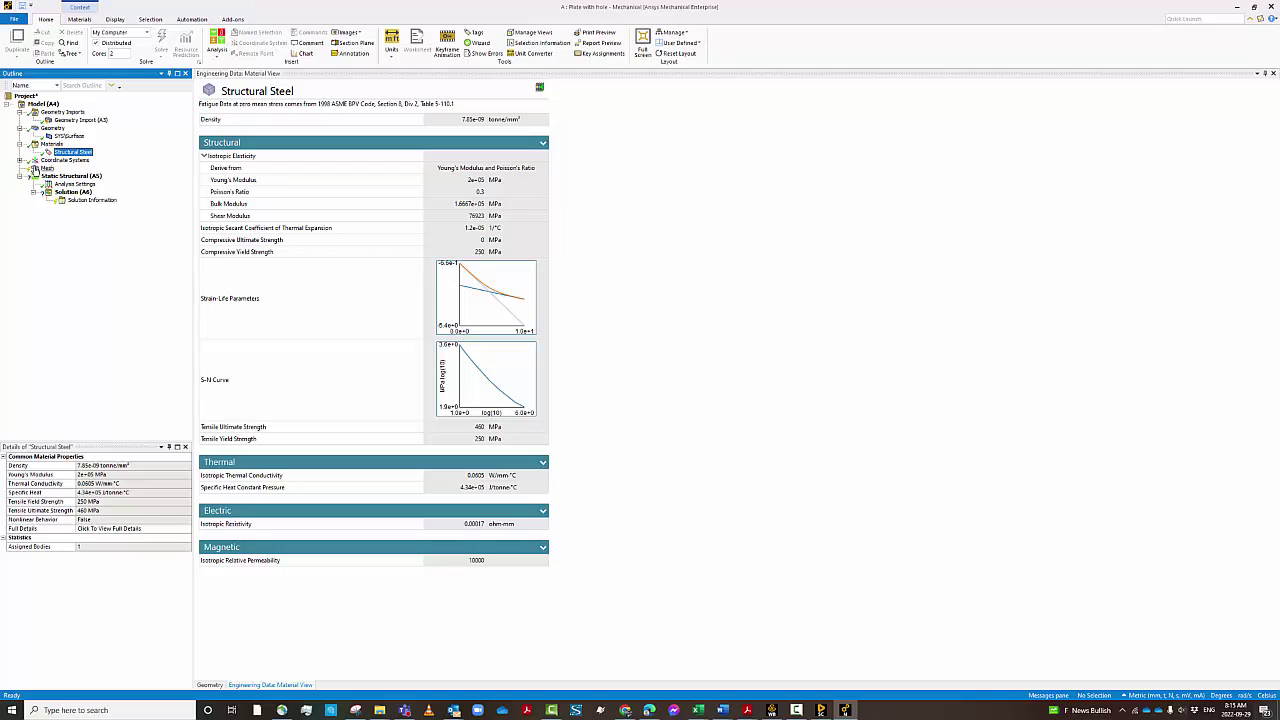
Step: Generate the plate's mesh with the default element size and examine its node and element statistics
left_click(38, 168)
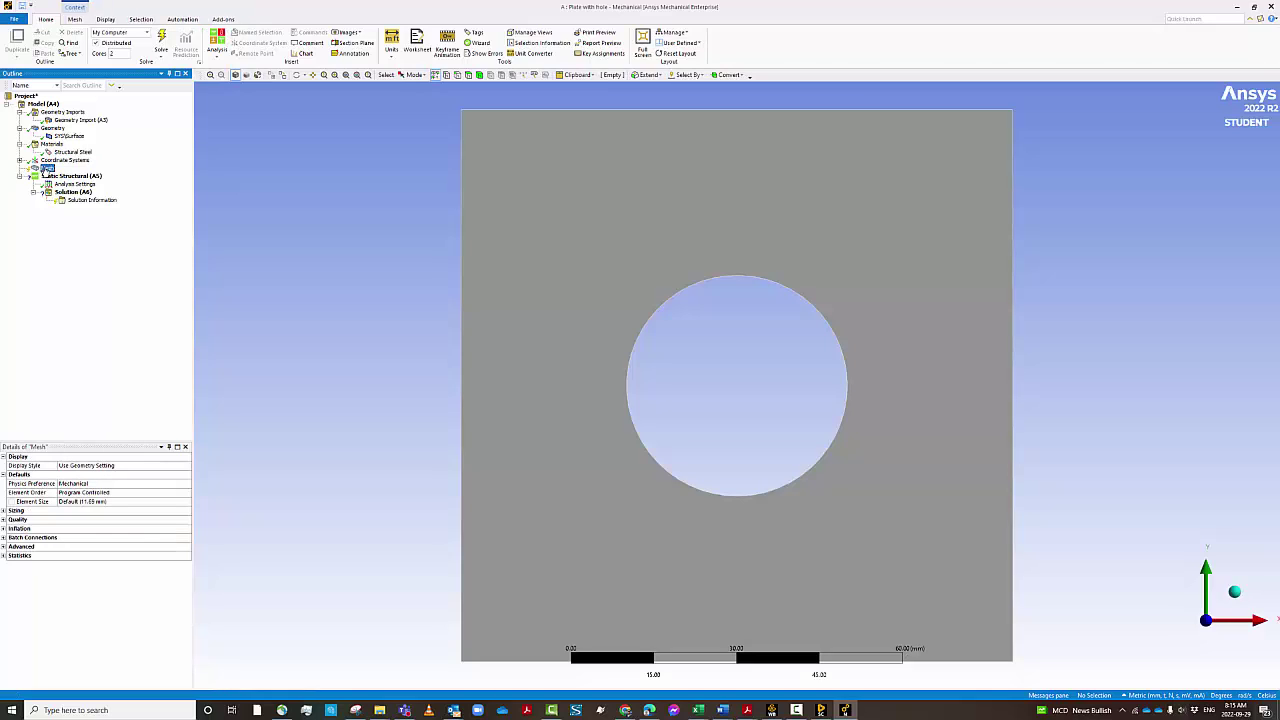
right_click(45, 169)
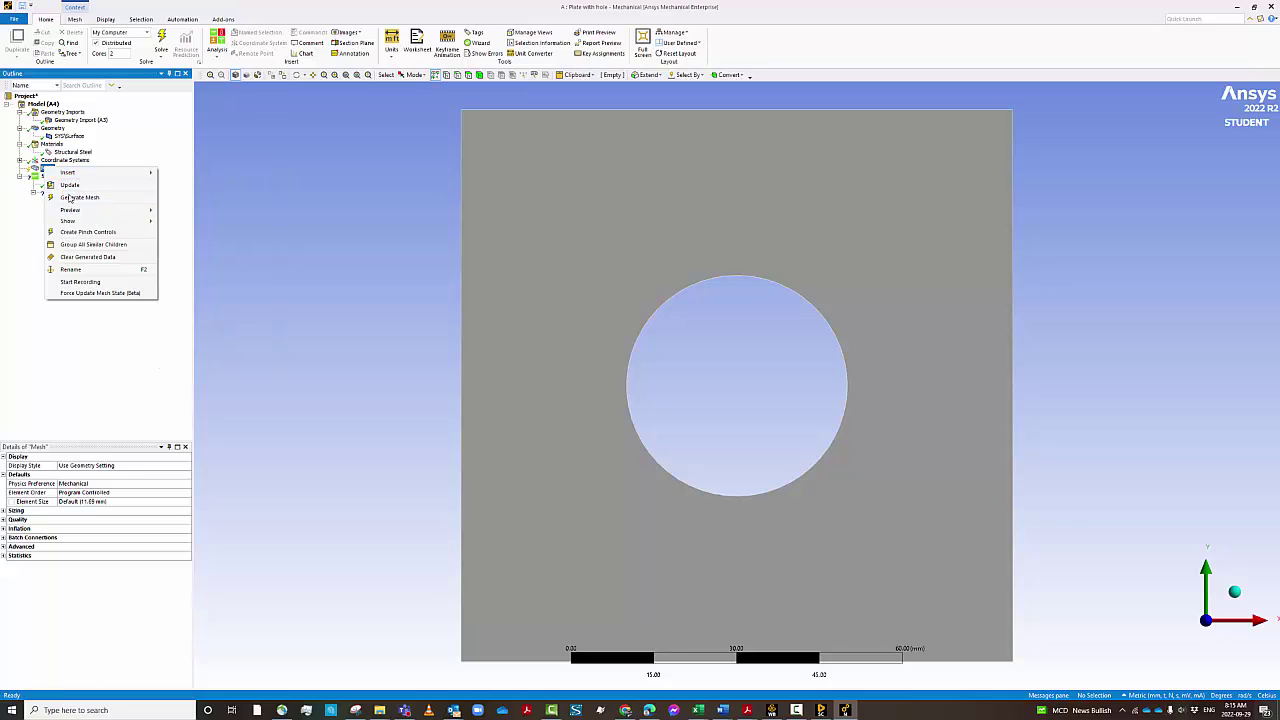
left_click(78, 197)
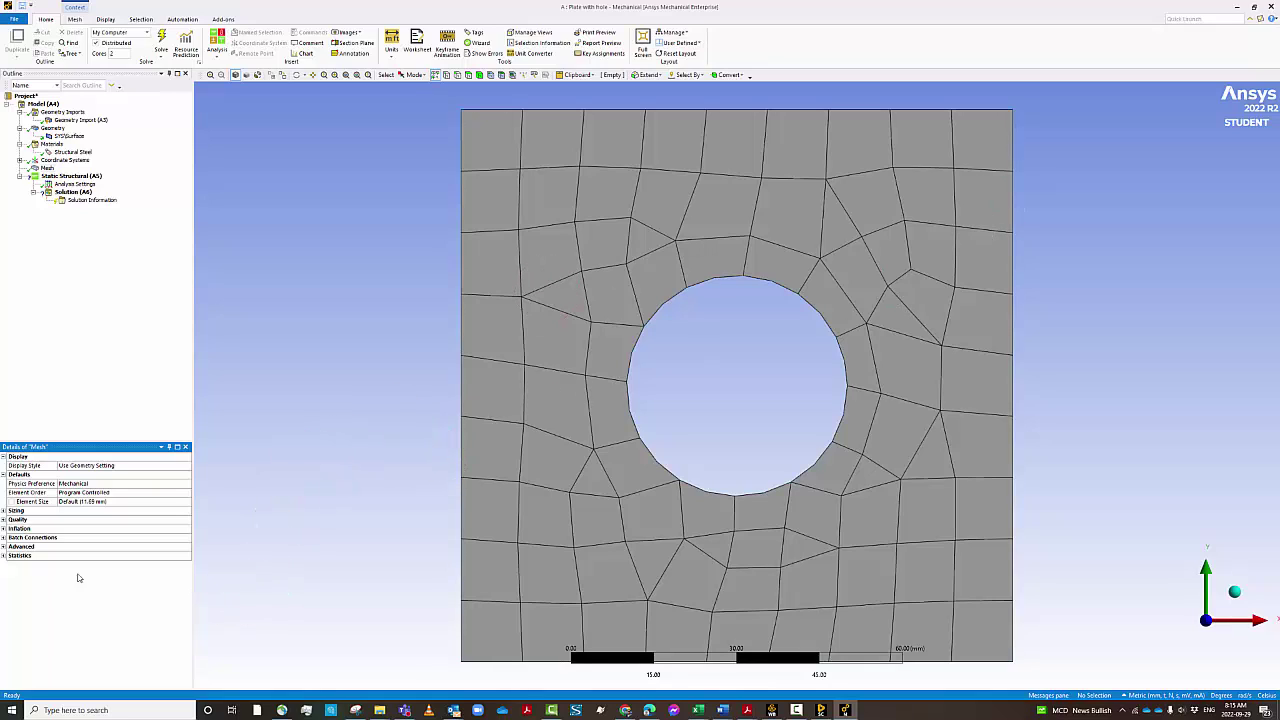
left_click(3, 520)
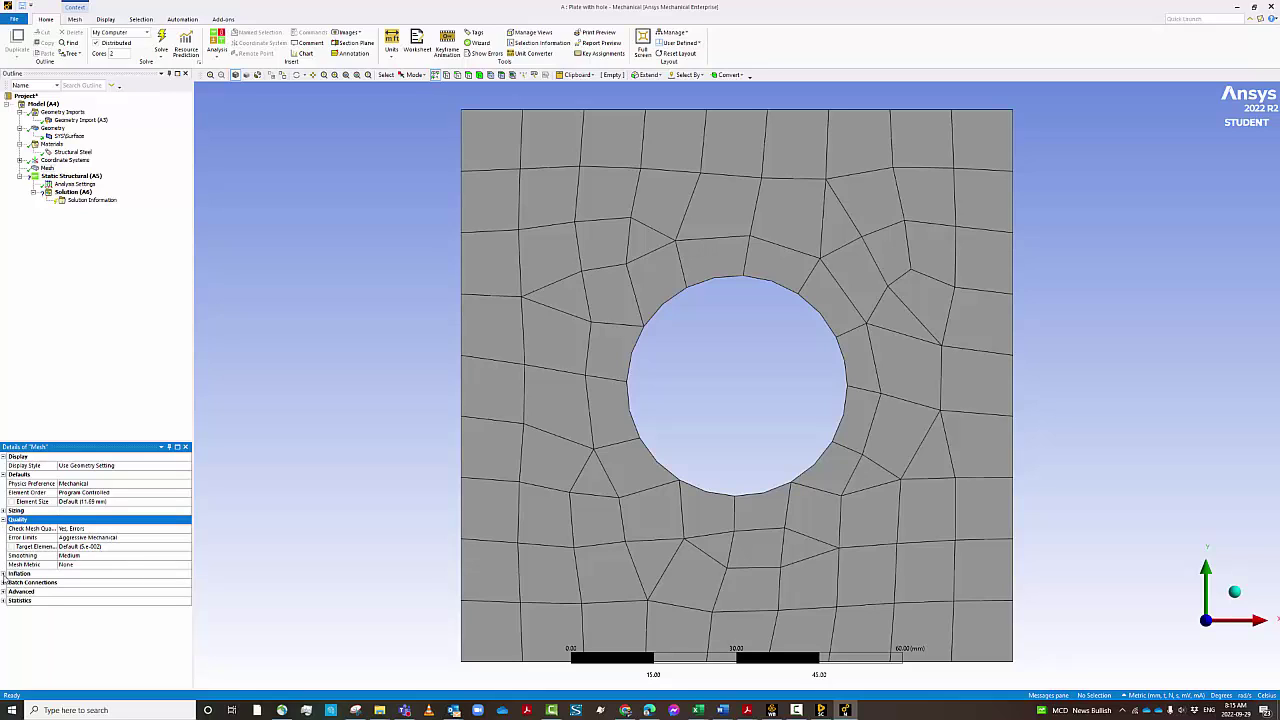
left_click(4, 574)
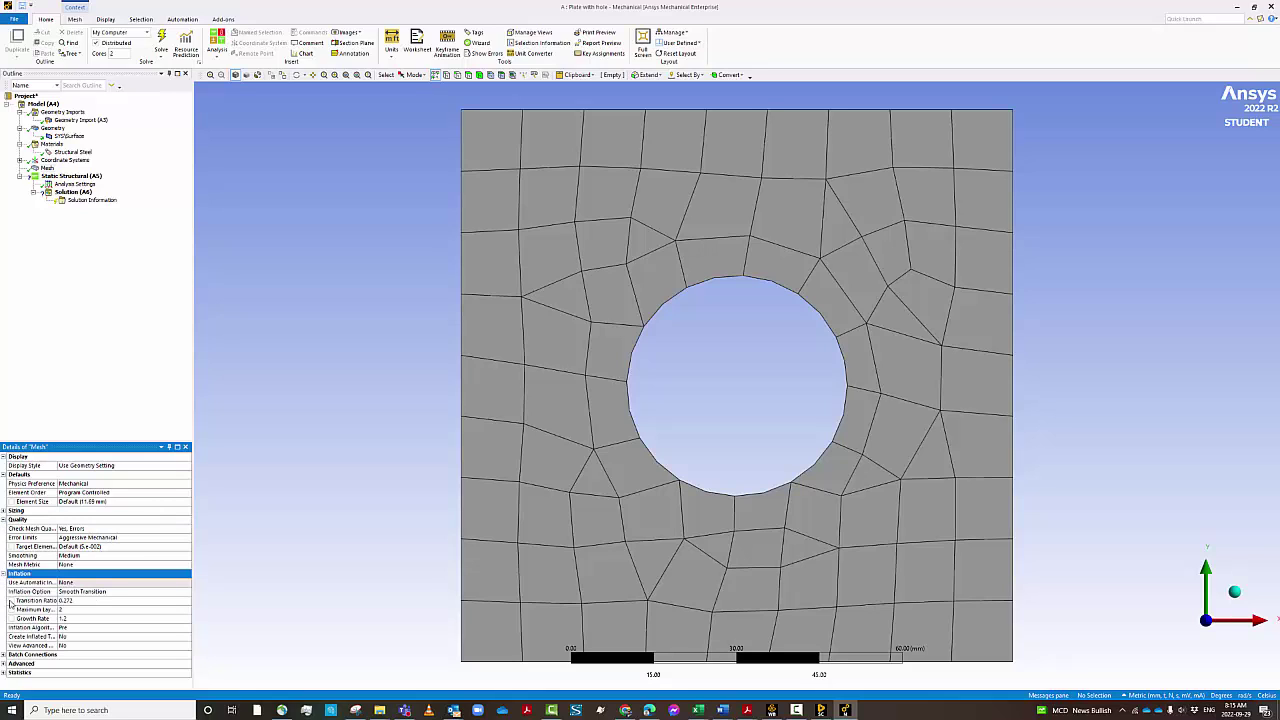
left_click(3, 673)
scroll(157, 641, "down", 1)
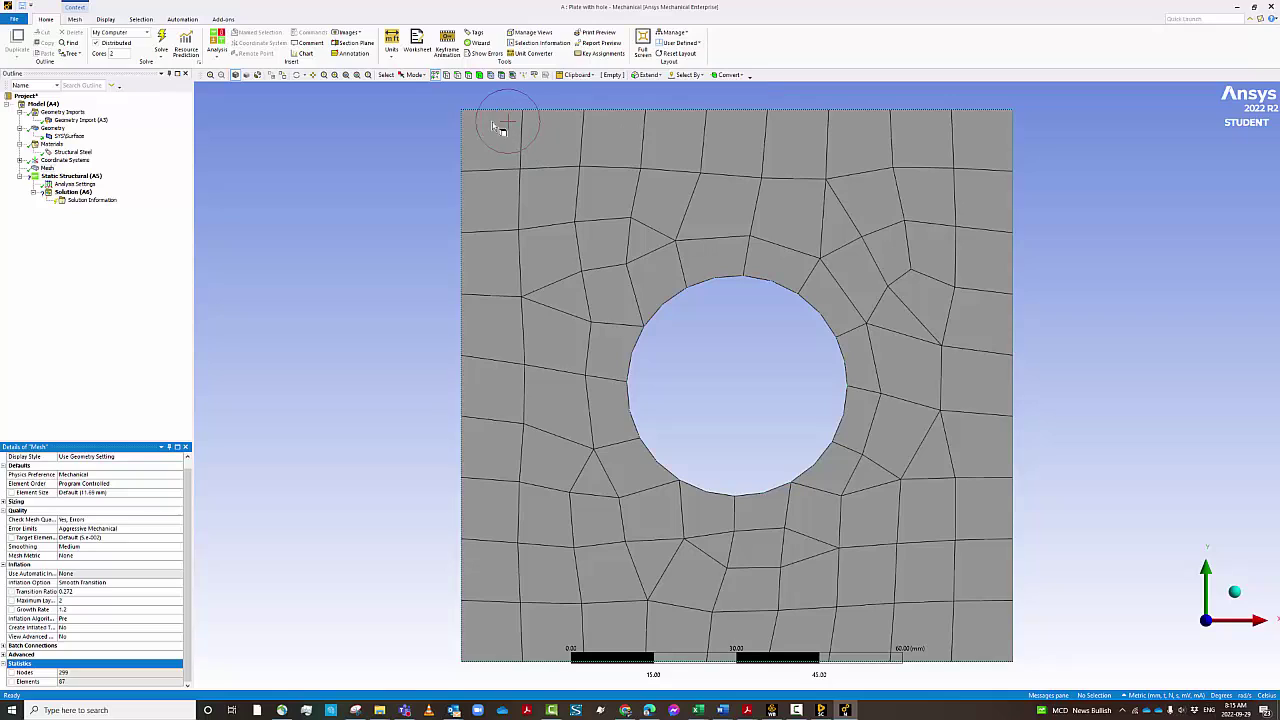
Step: Set the mesh element size to 8 mm, regenerate the mesh and examine its statistics
left_click(119, 493)
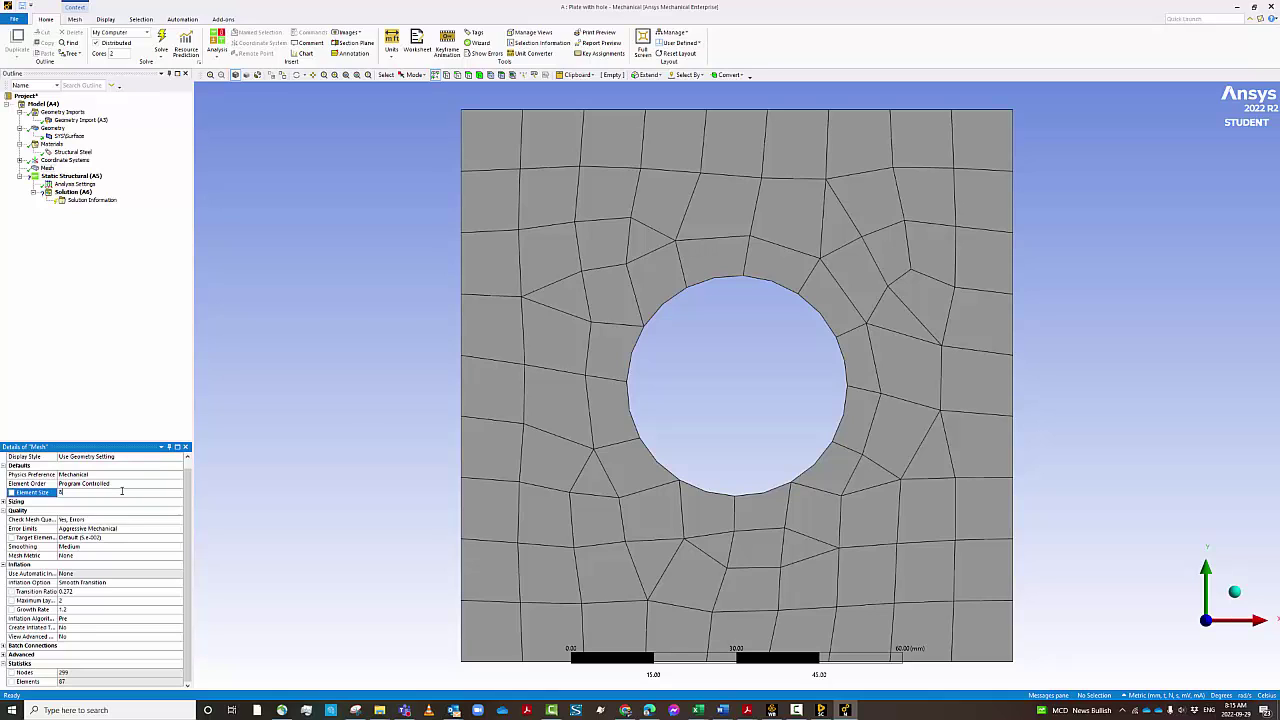
left_click(357, 463)
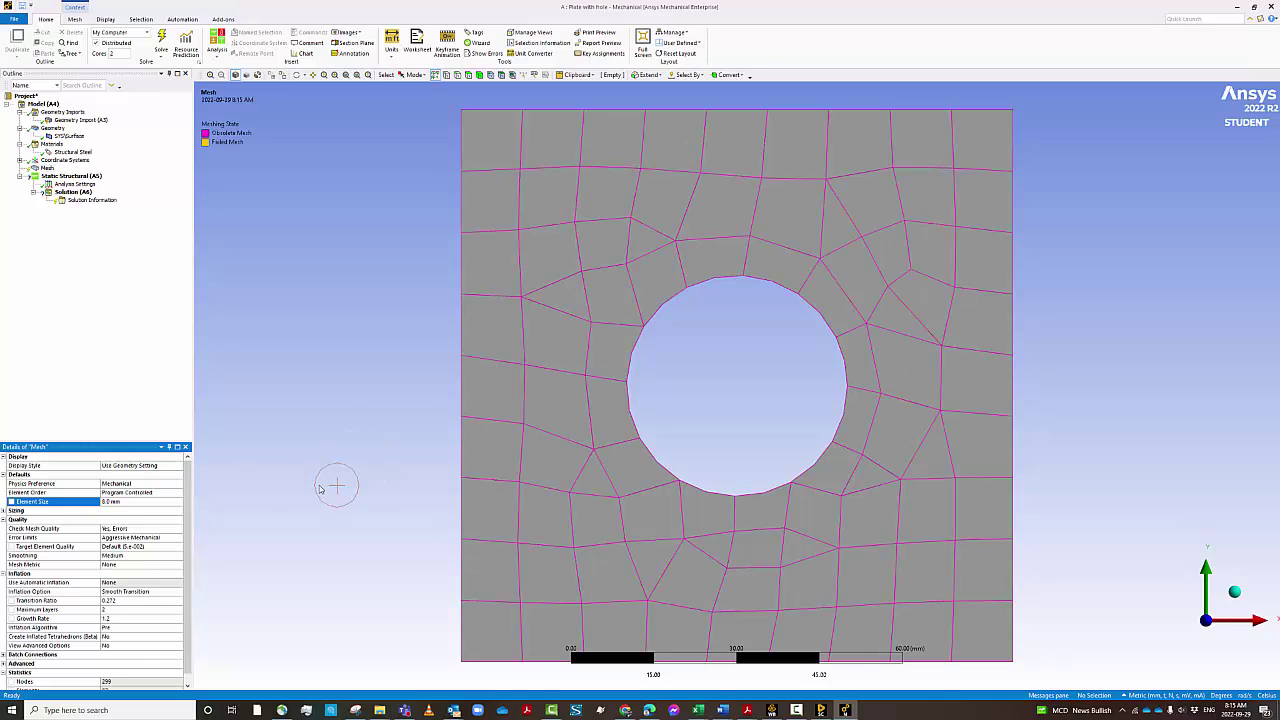
left_click(47, 168)
right_click(47, 168)
left_click(259, 236)
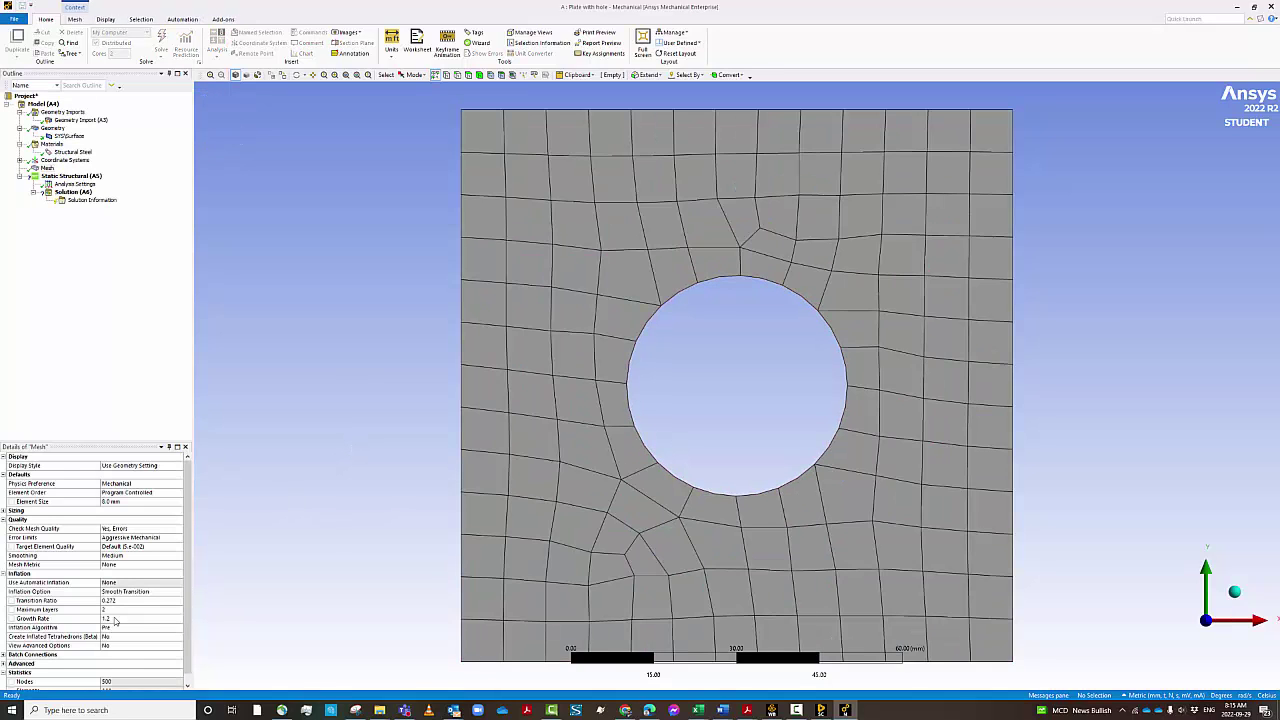
scroll(100, 640, "down", 1)
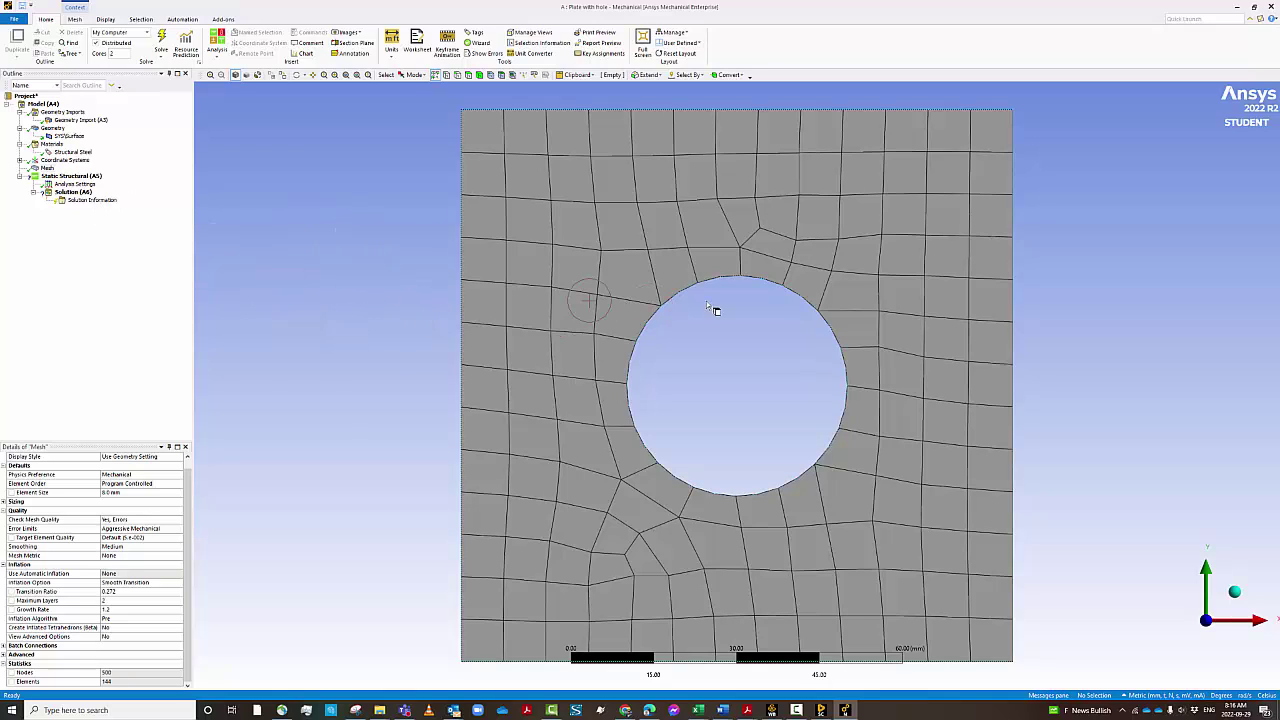
Step: Insert a Pressure load in the static structural analysis, pick the plate's right vertical edge and set the magnitude to -1000 MPa
left_click(64, 176)
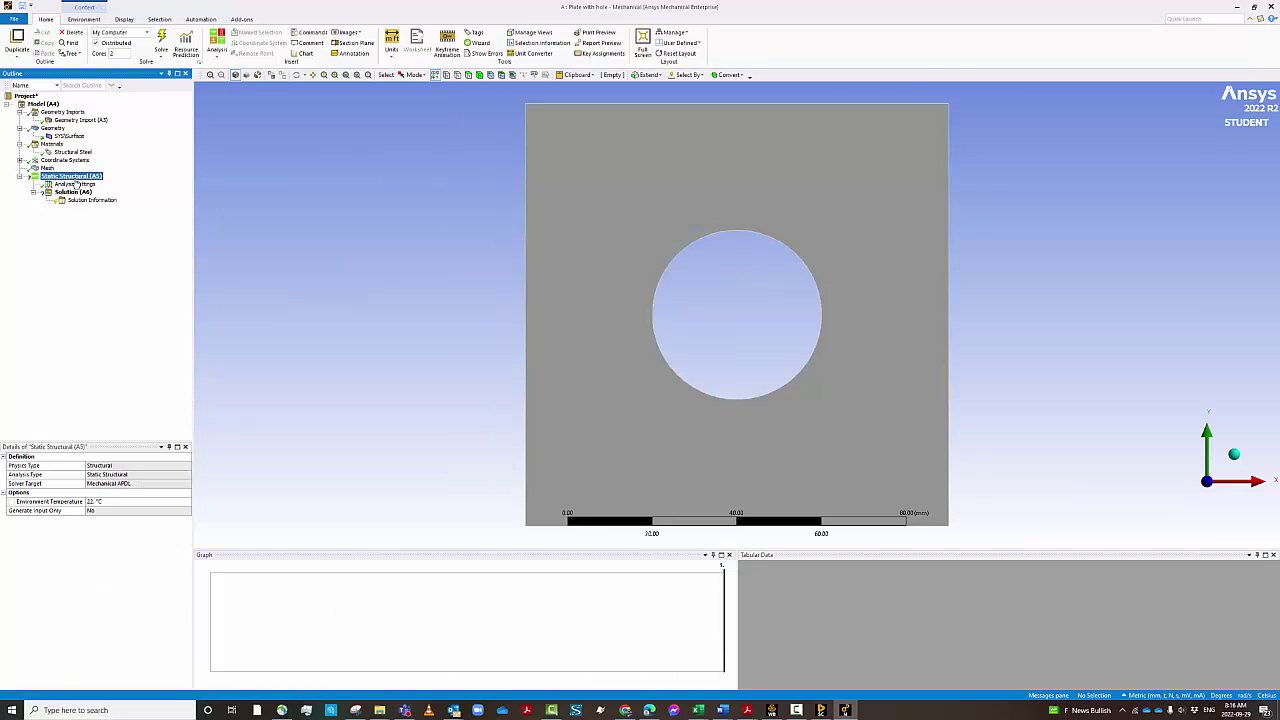
right_click(72, 179)
mouse_move(110, 181)
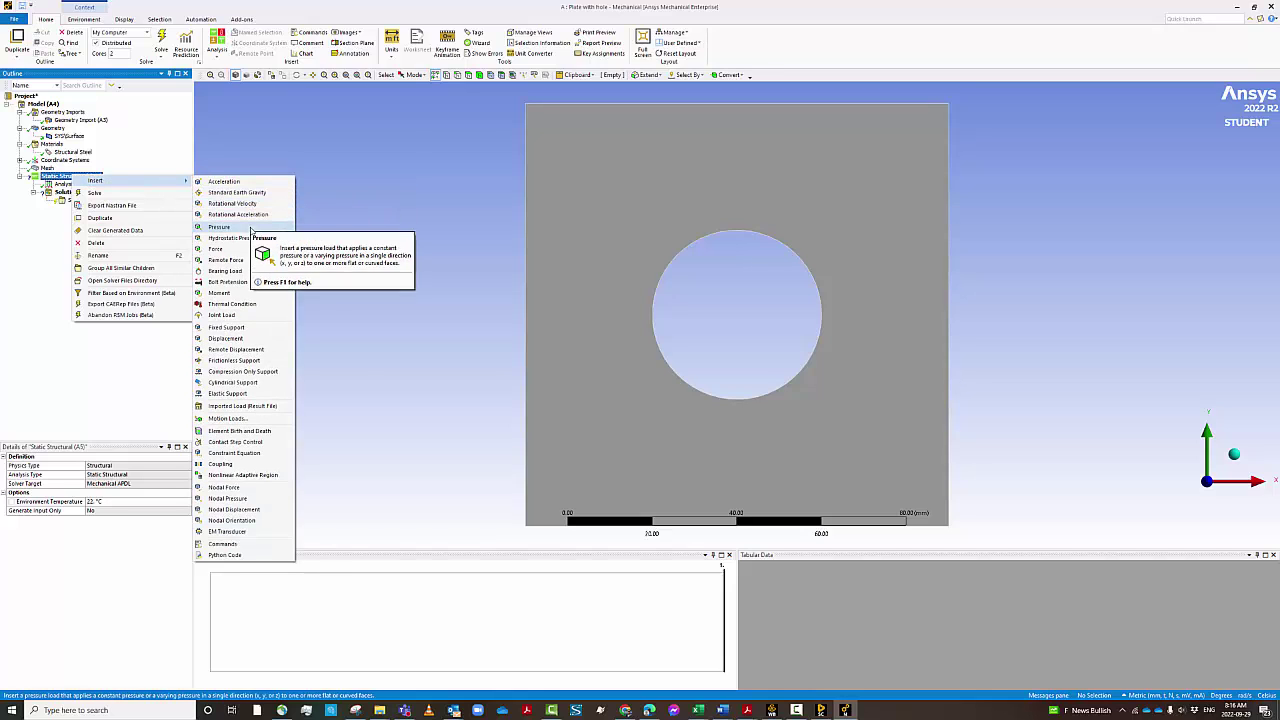
left_click(244, 227)
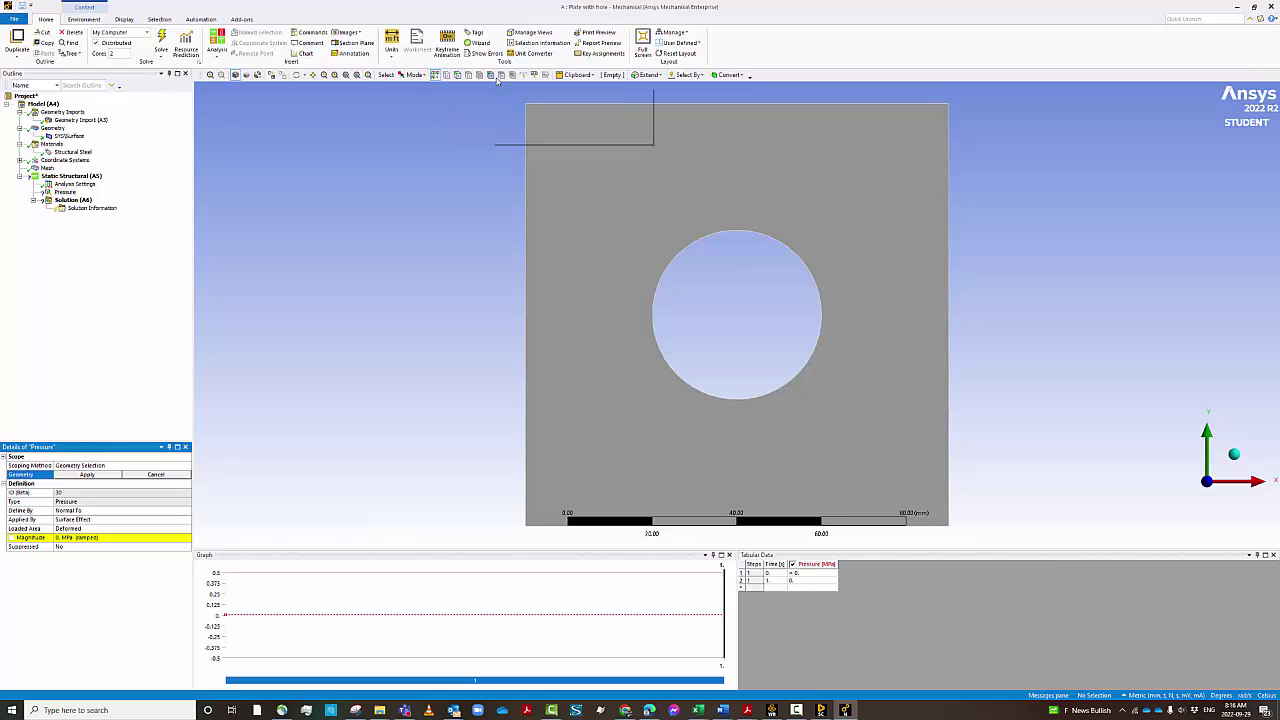
left_click(955, 212)
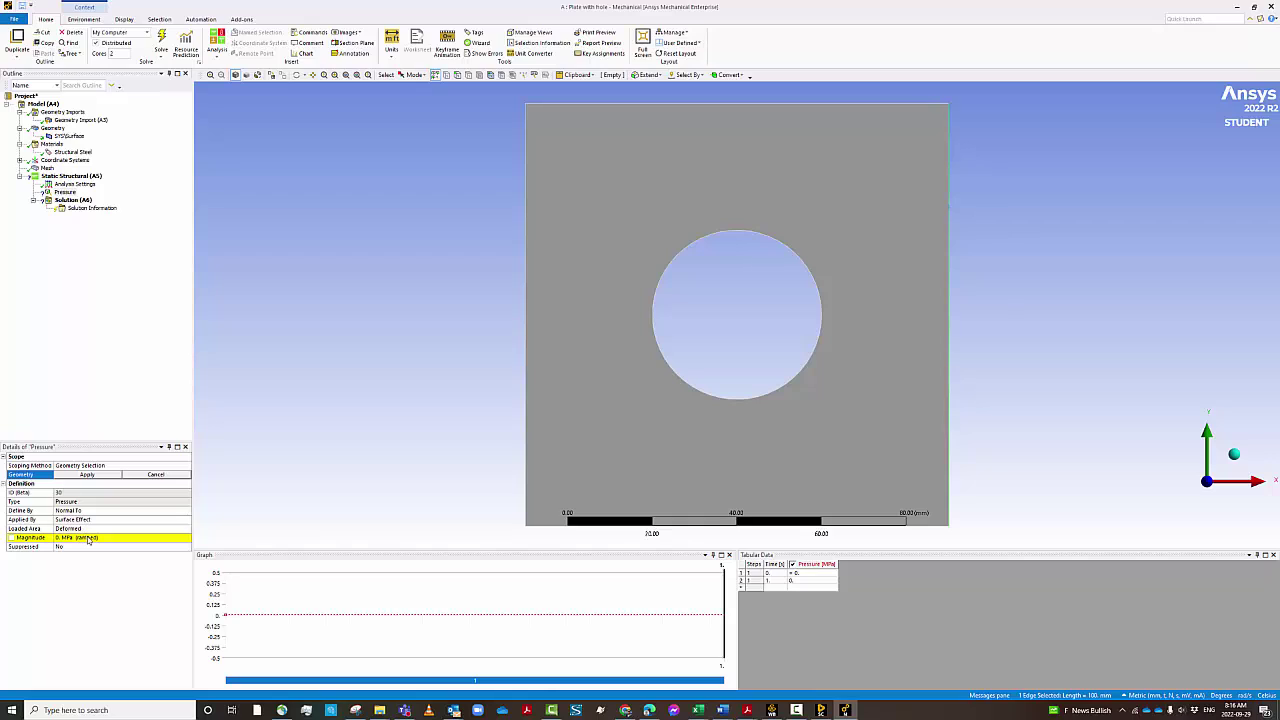
left_click(88, 538)
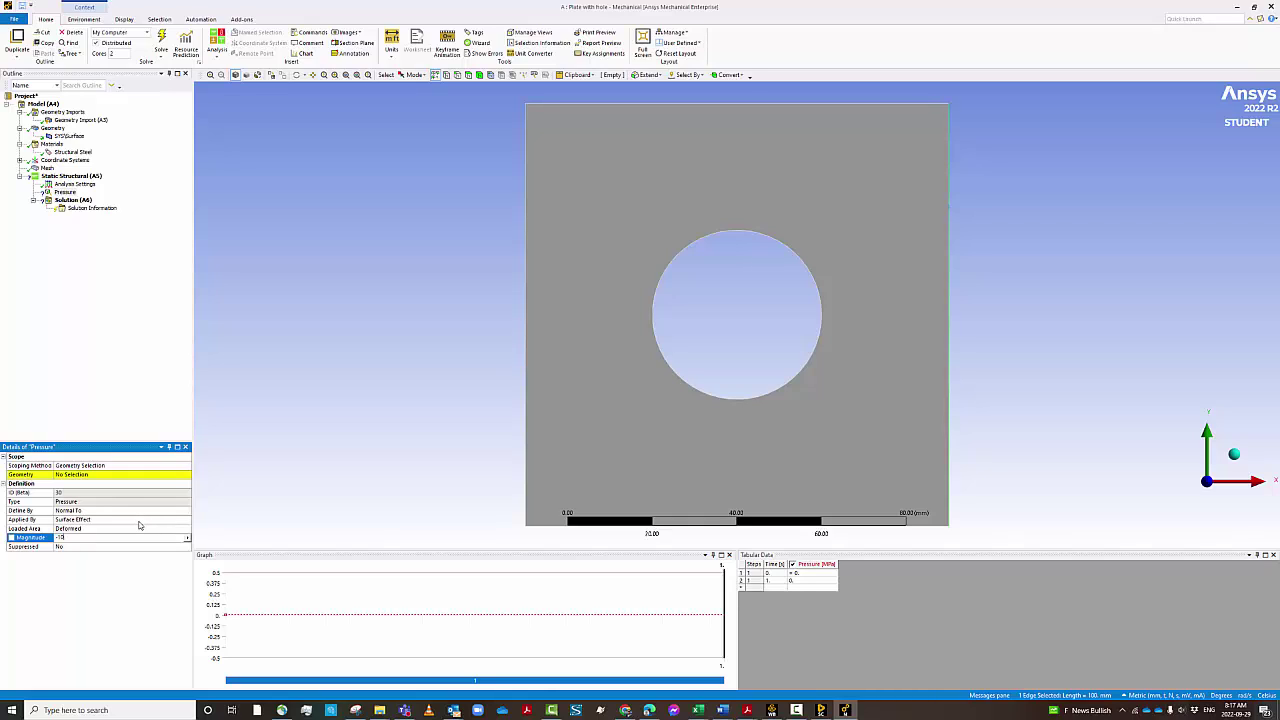
key("Return")
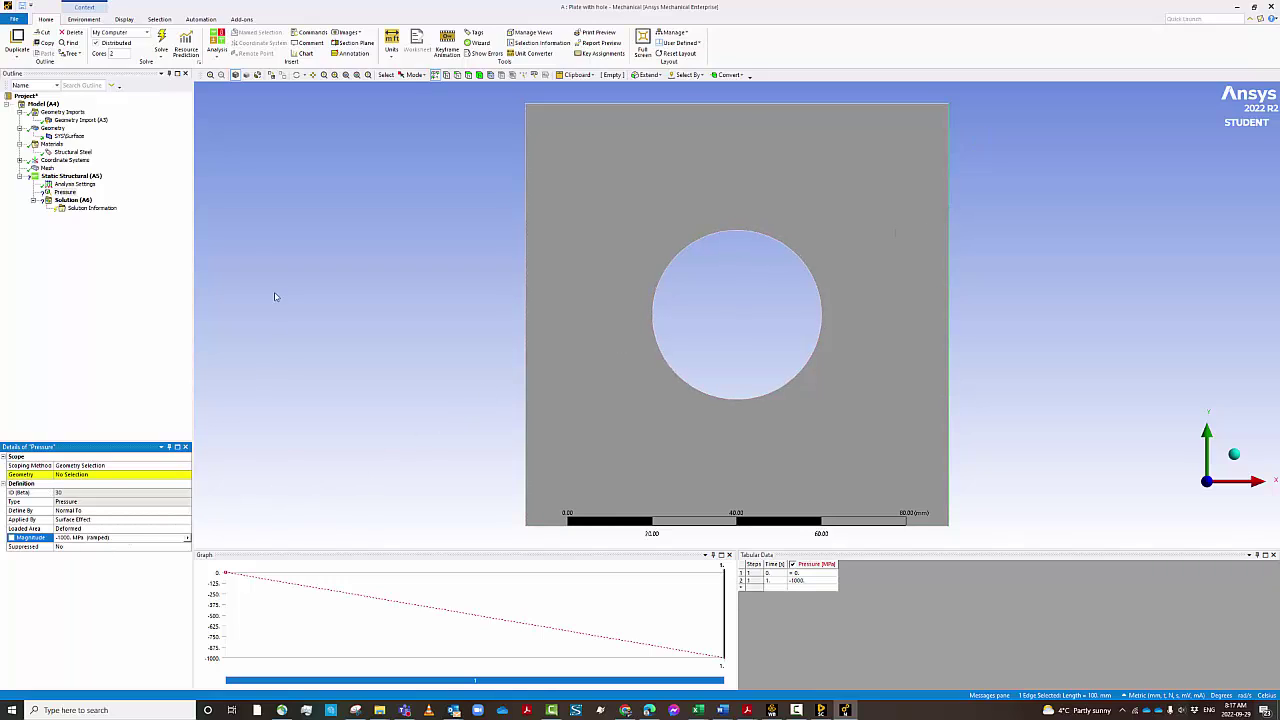
Step: Insert a second Pressure load, pick the plate's left vertical edge, set the magnitude to -1000 MPa and check the active unit system
left_click(72, 177)
right_click(72, 177)
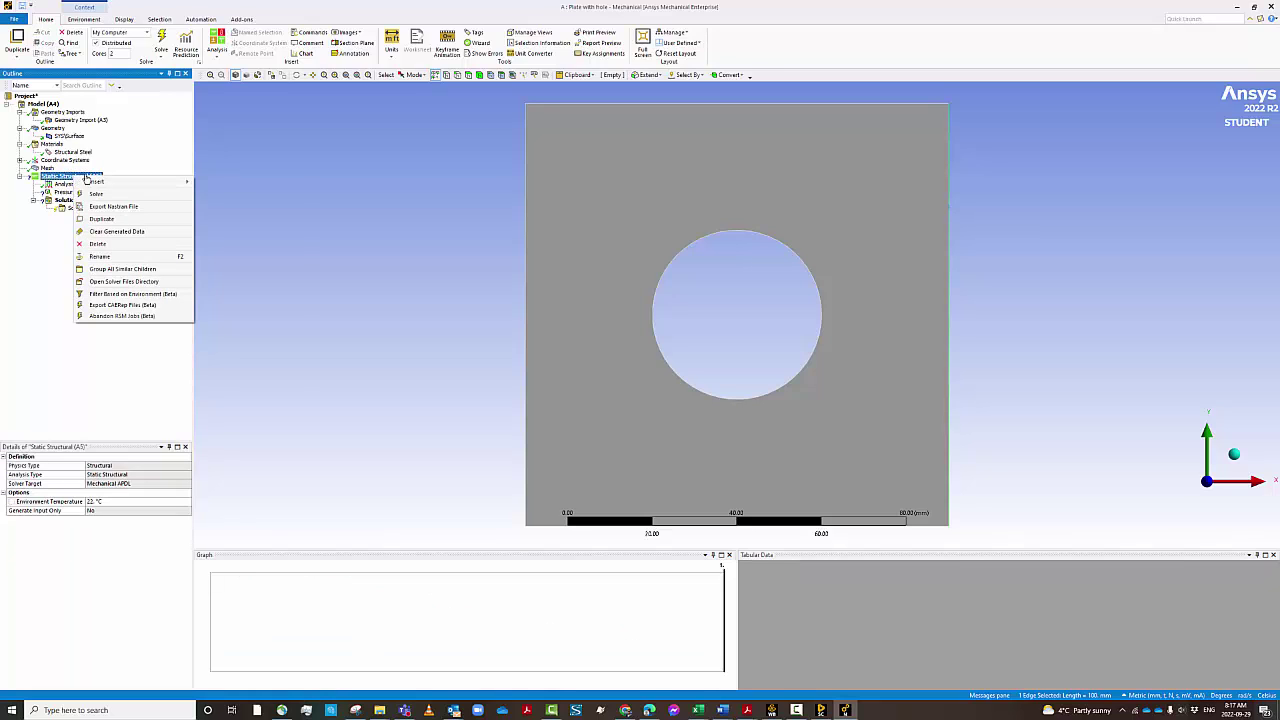
mouse_move(100, 181)
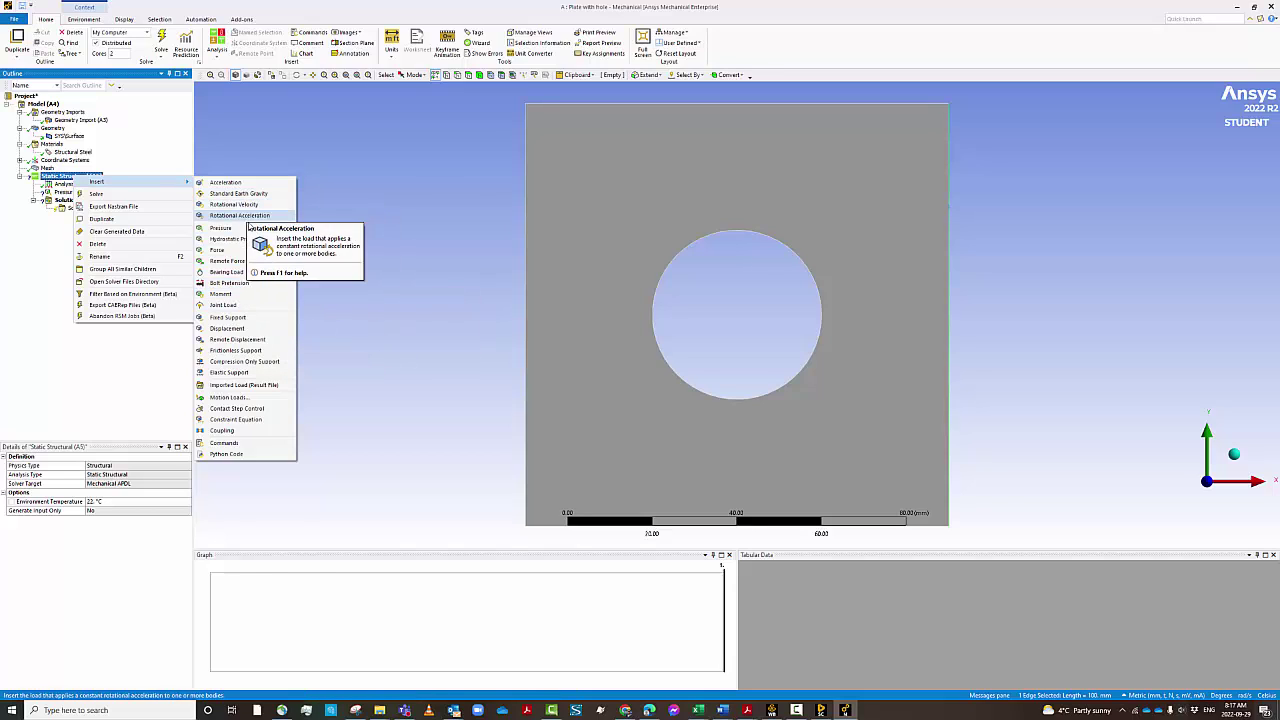
left_click(248, 230)
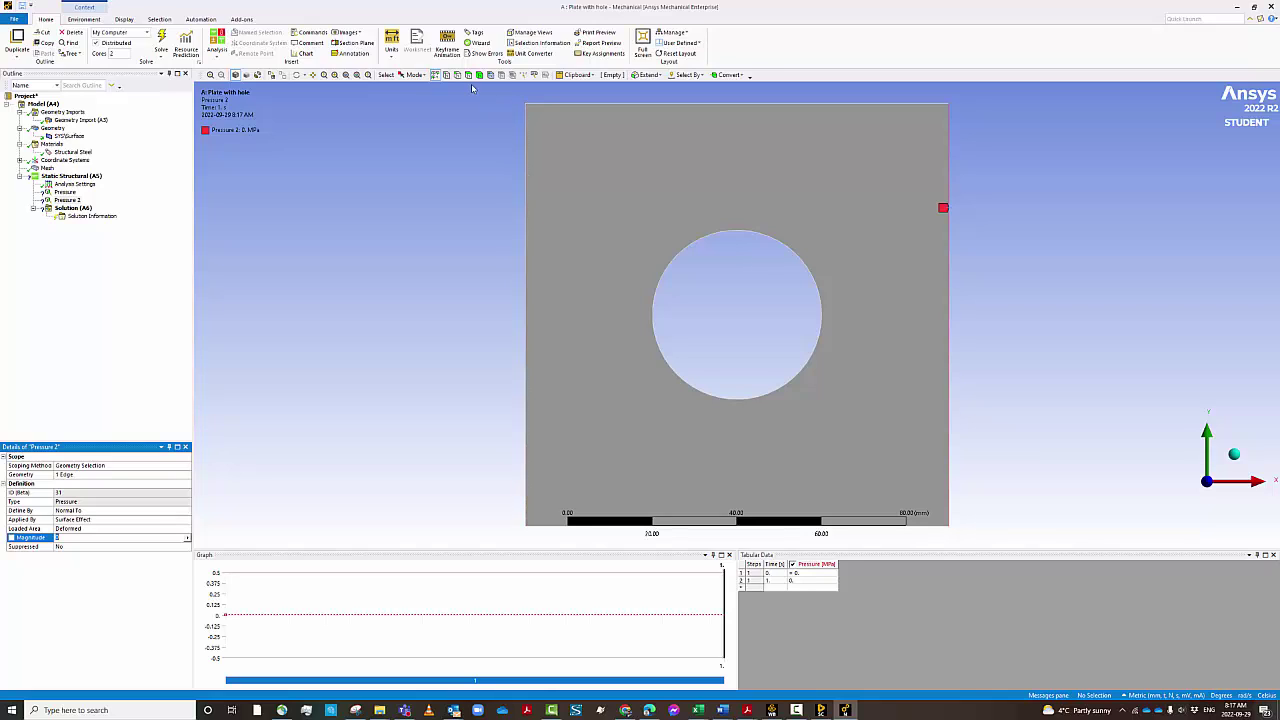
left_click(527, 240)
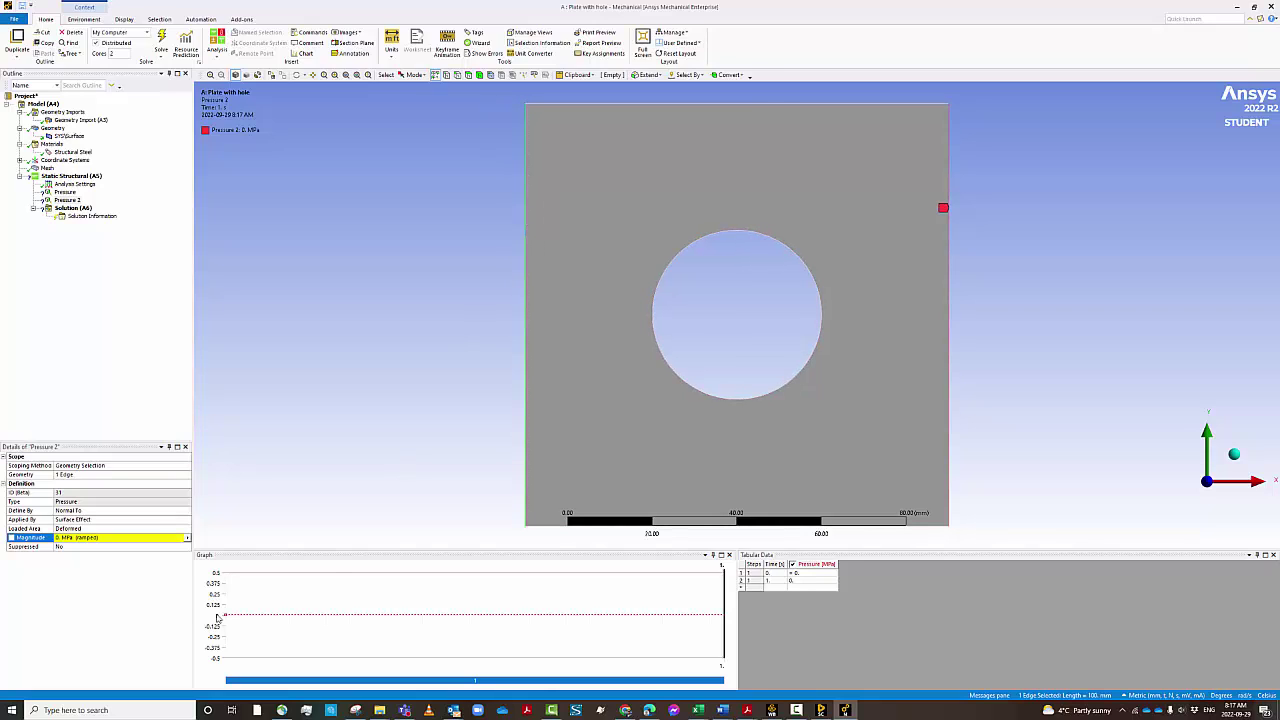
left_click(140, 539)
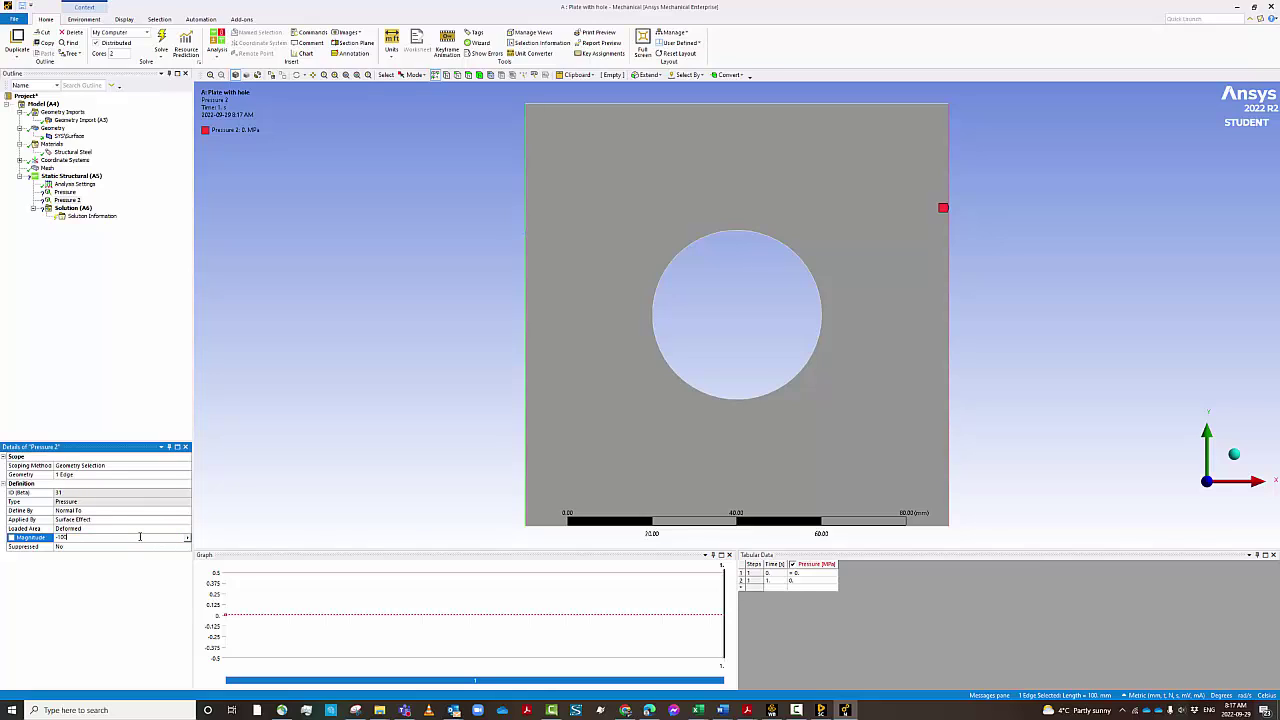
key("Return")
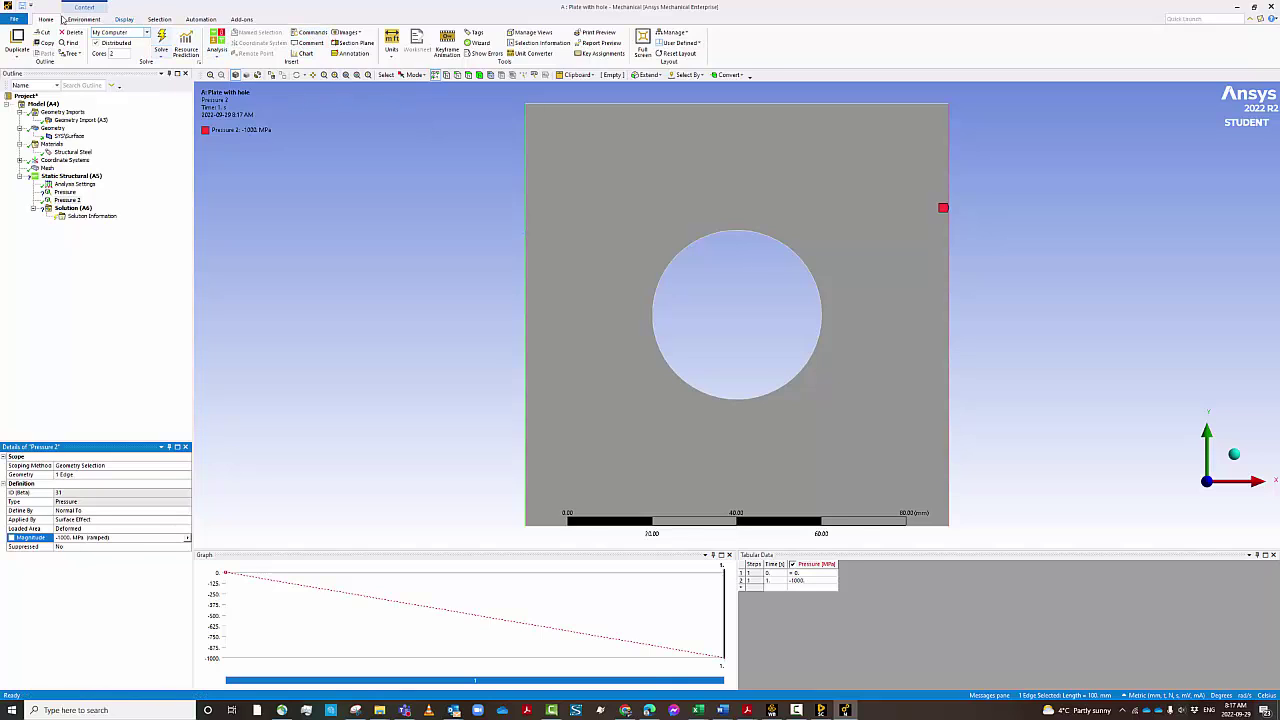
left_click(392, 45)
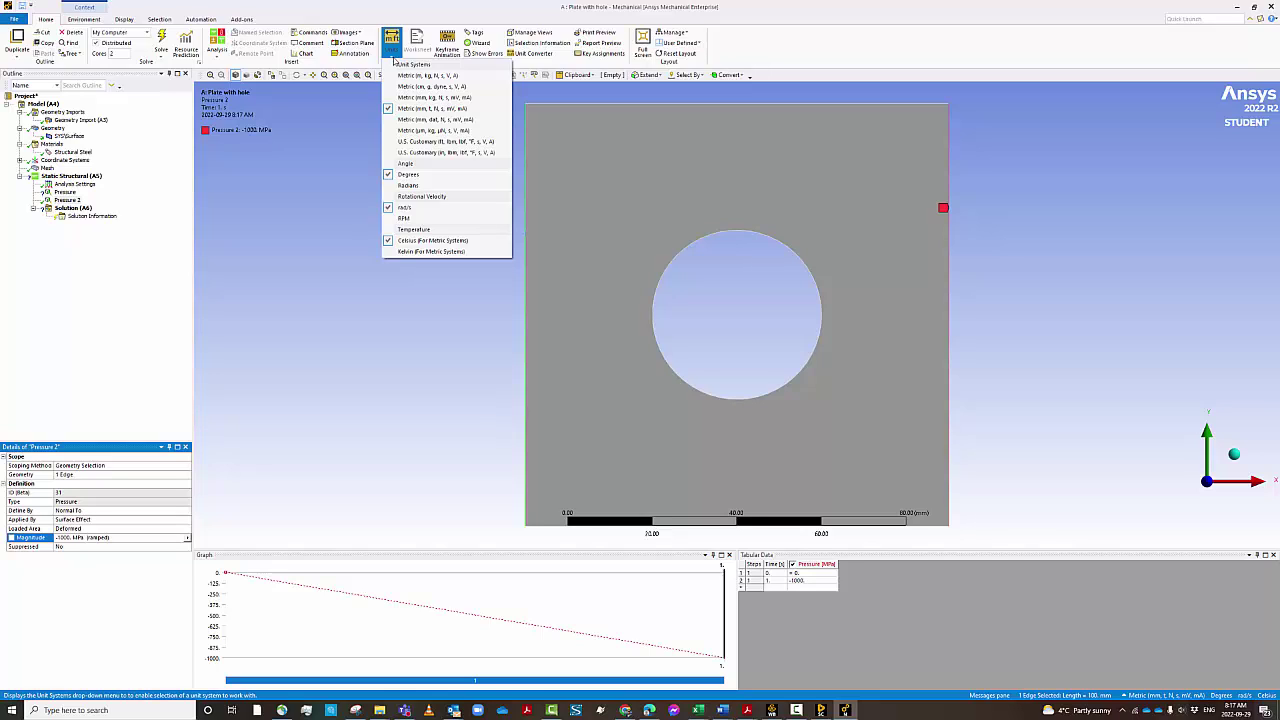
left_click(132, 383)
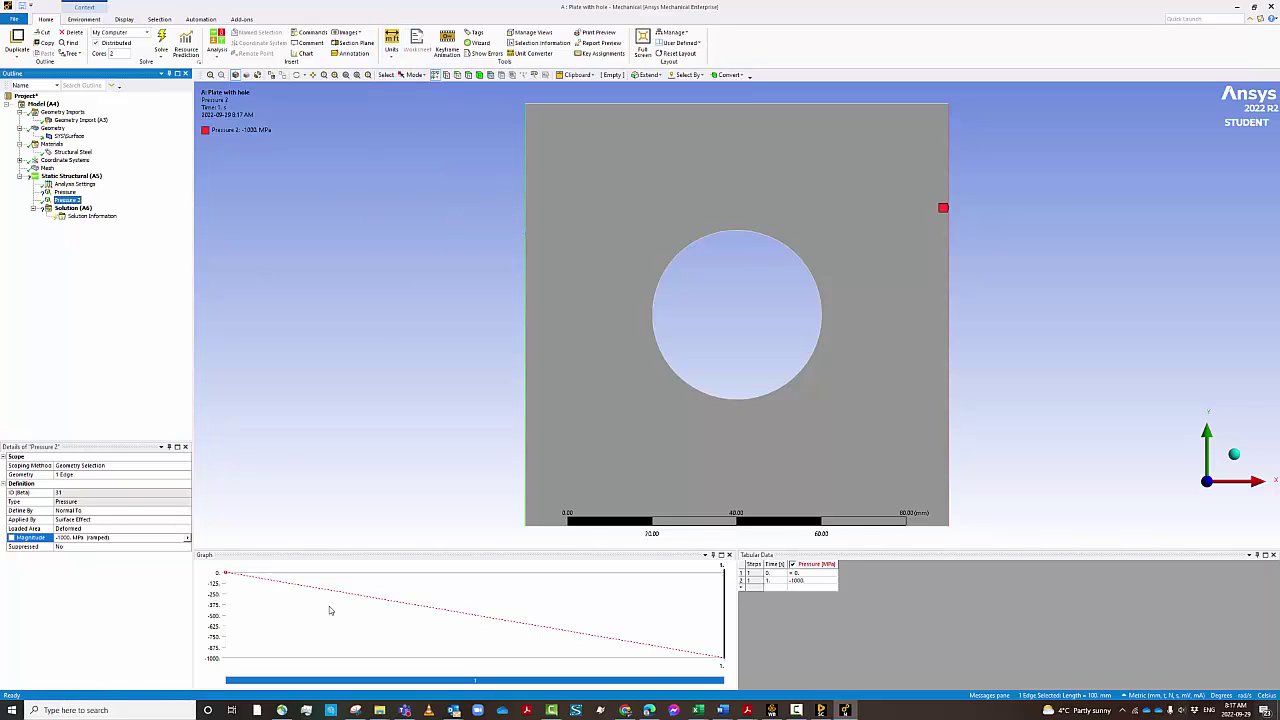
Step: Compare the scoping of the two existing Pressure loads, and delete both from the static structural analysis
left_click(63, 192)
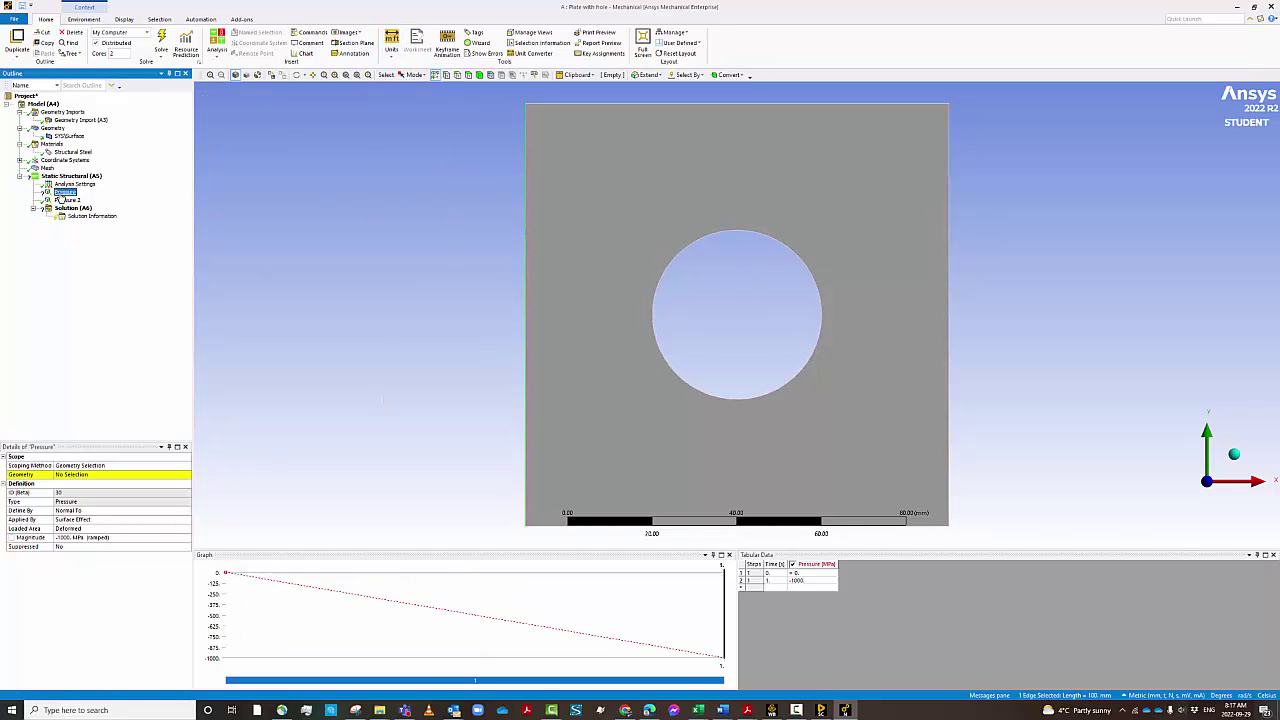
left_click(66, 200)
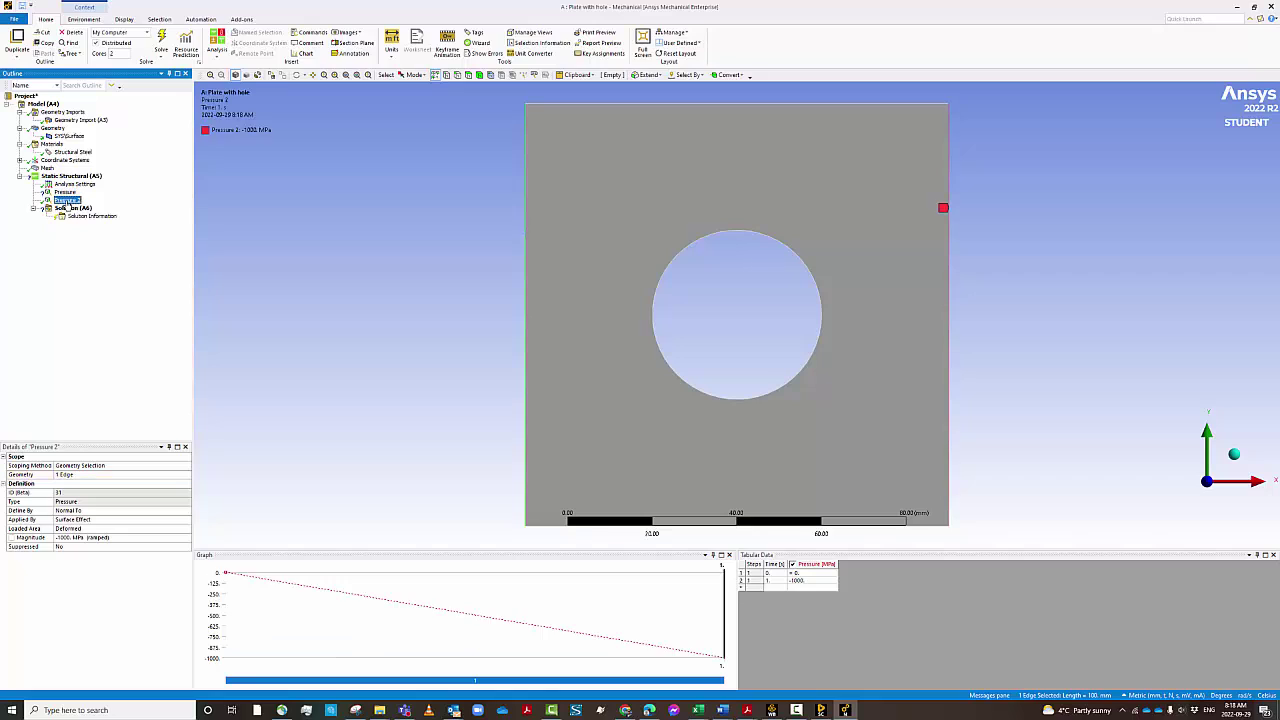
left_click(121, 466)
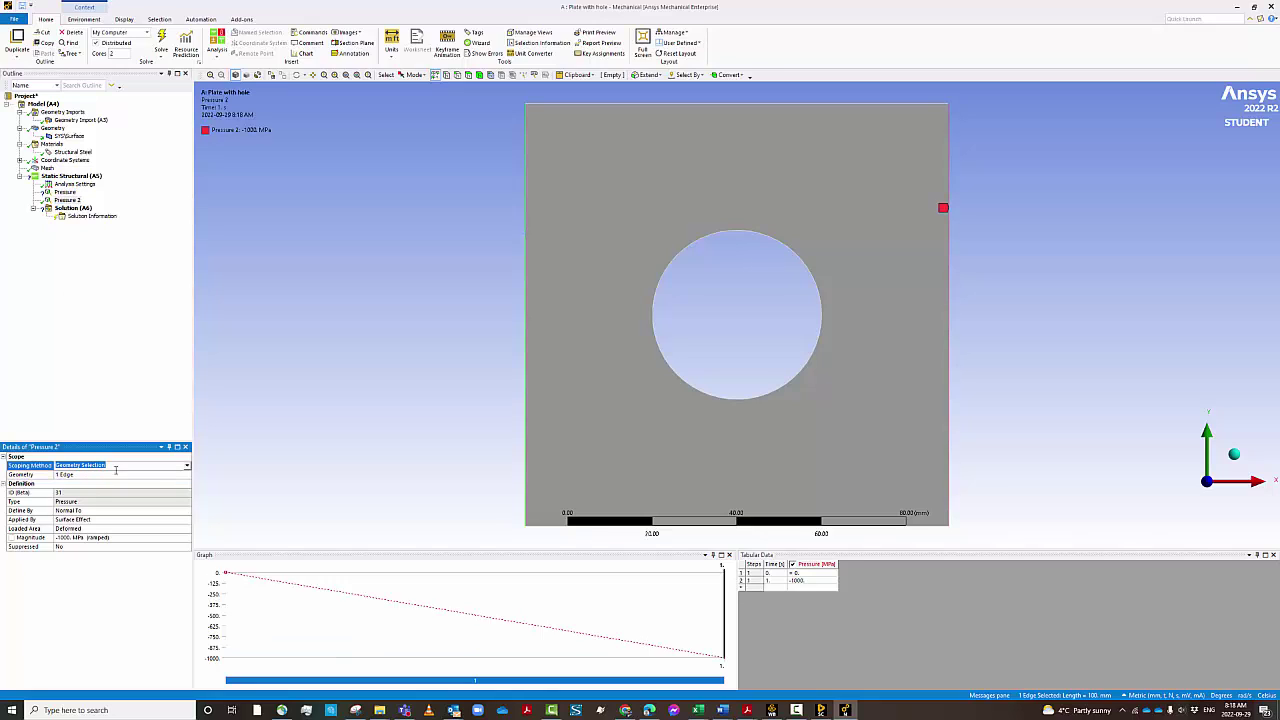
left_click(66, 193)
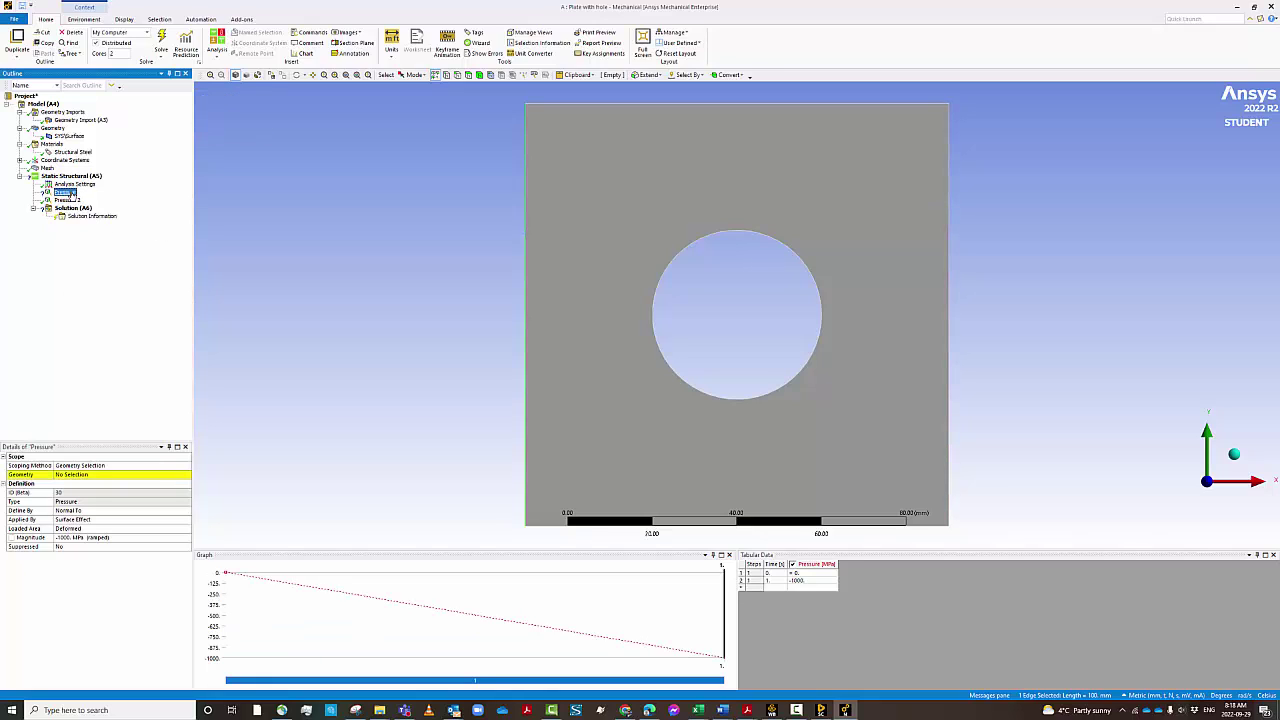
left_click(67, 200)
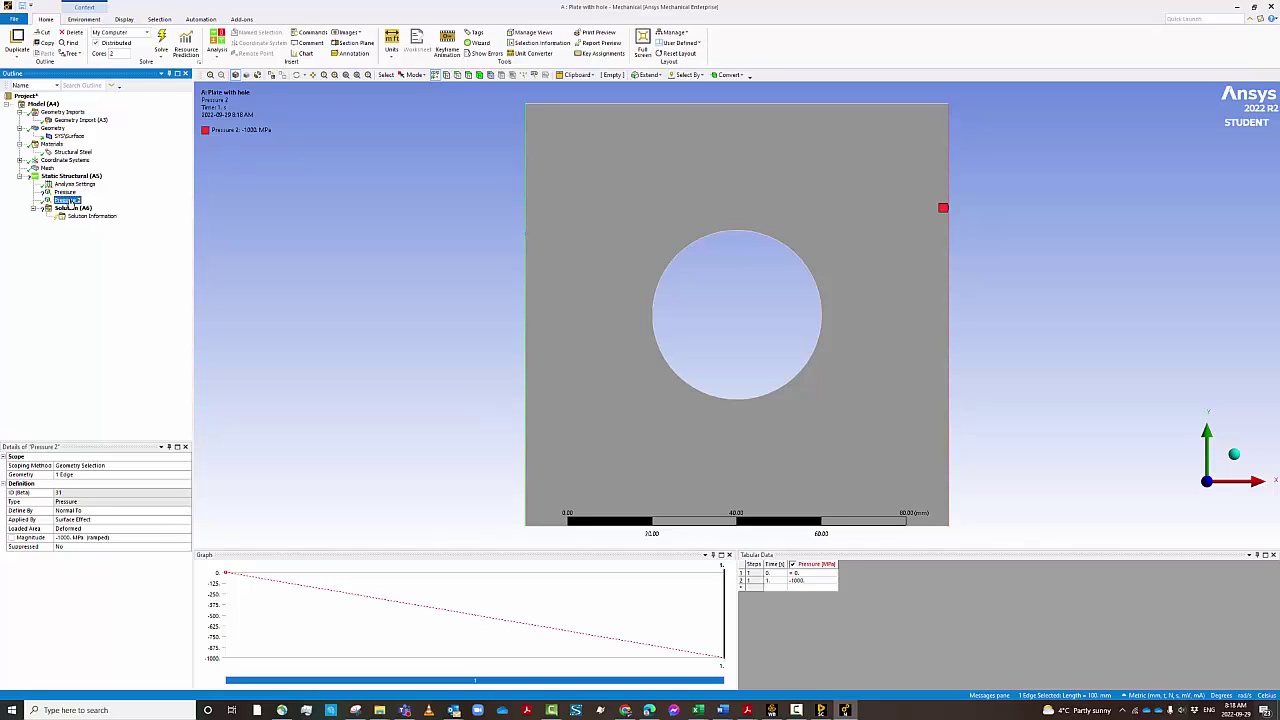
right_click(72, 200)
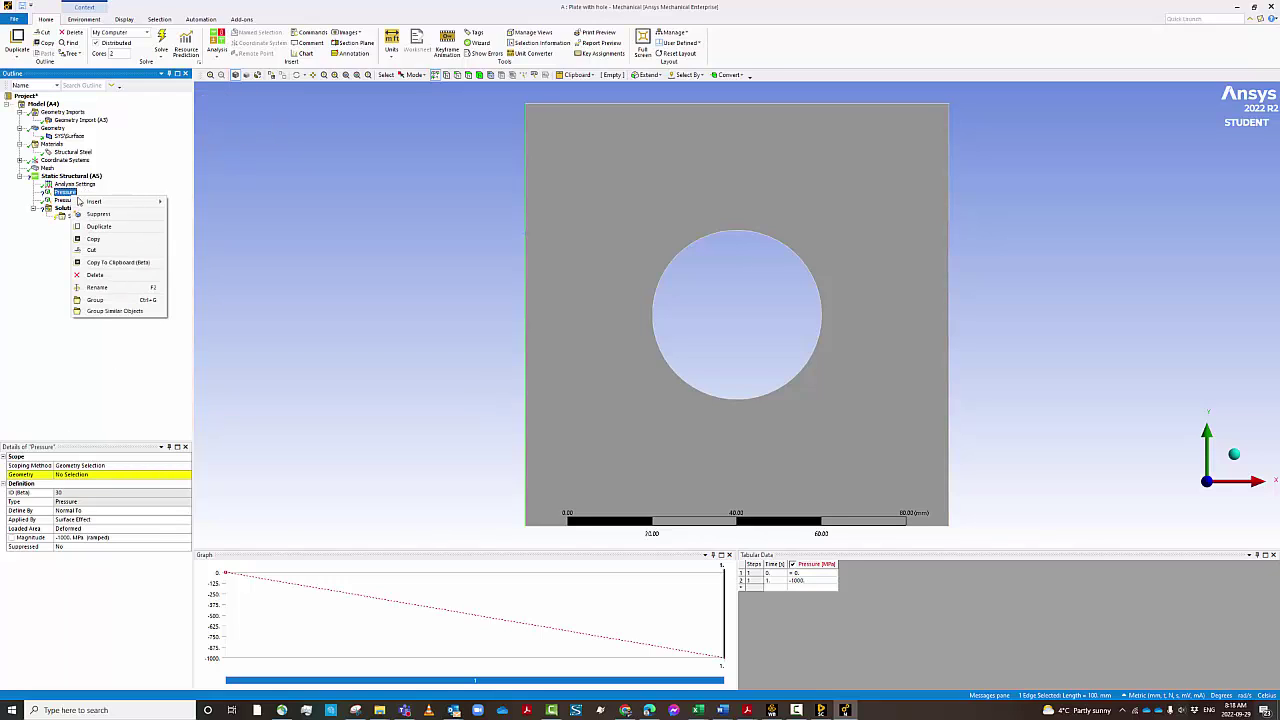
left_click(92, 280)
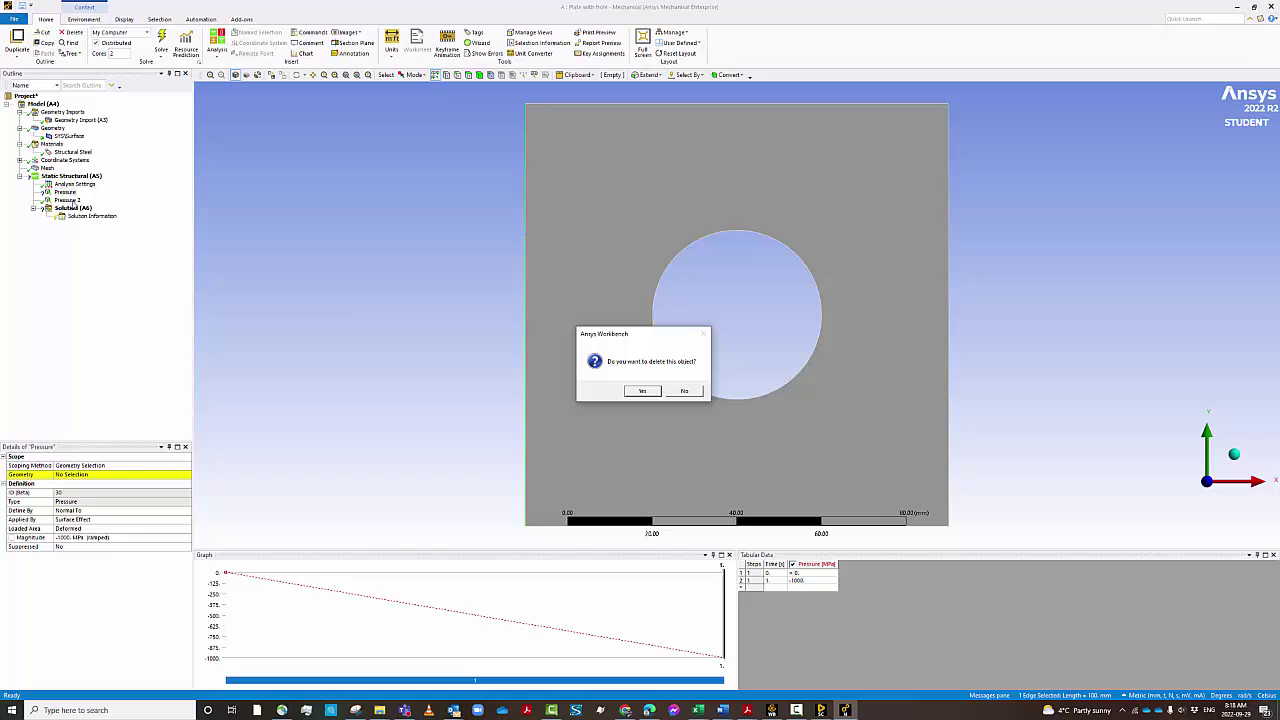
left_click(640, 390)
right_click(69, 193)
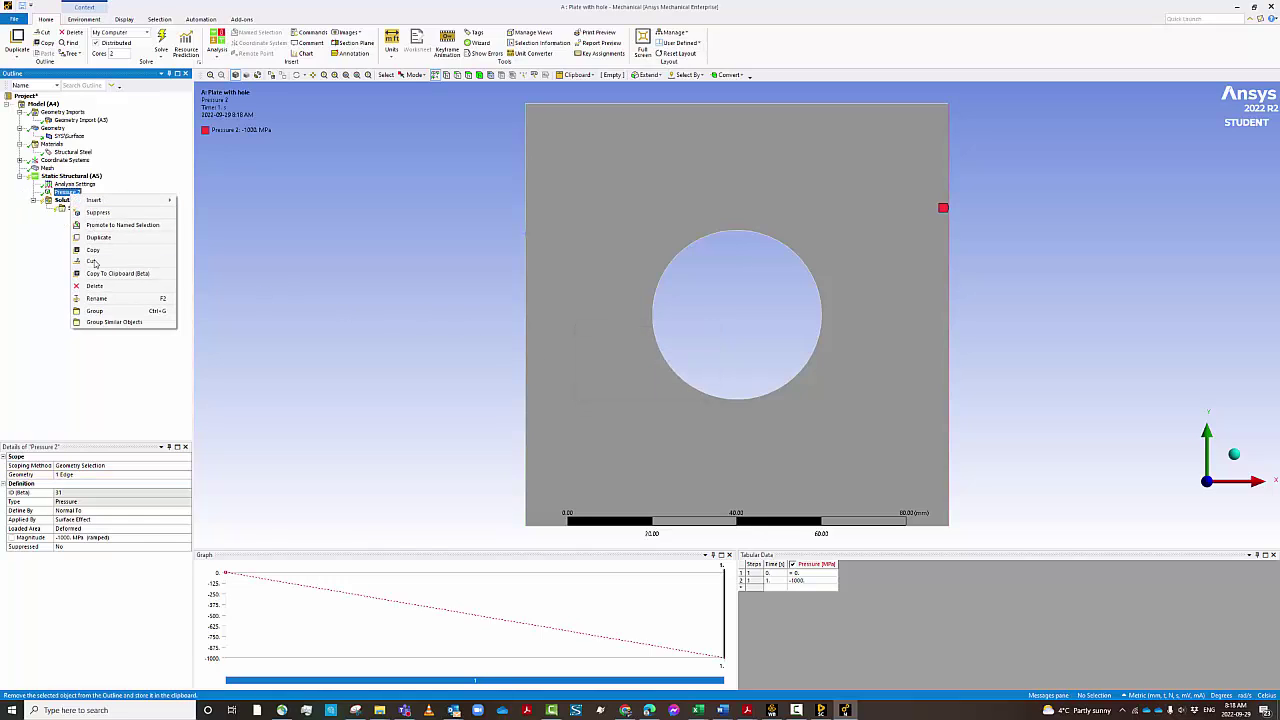
left_click(94, 286)
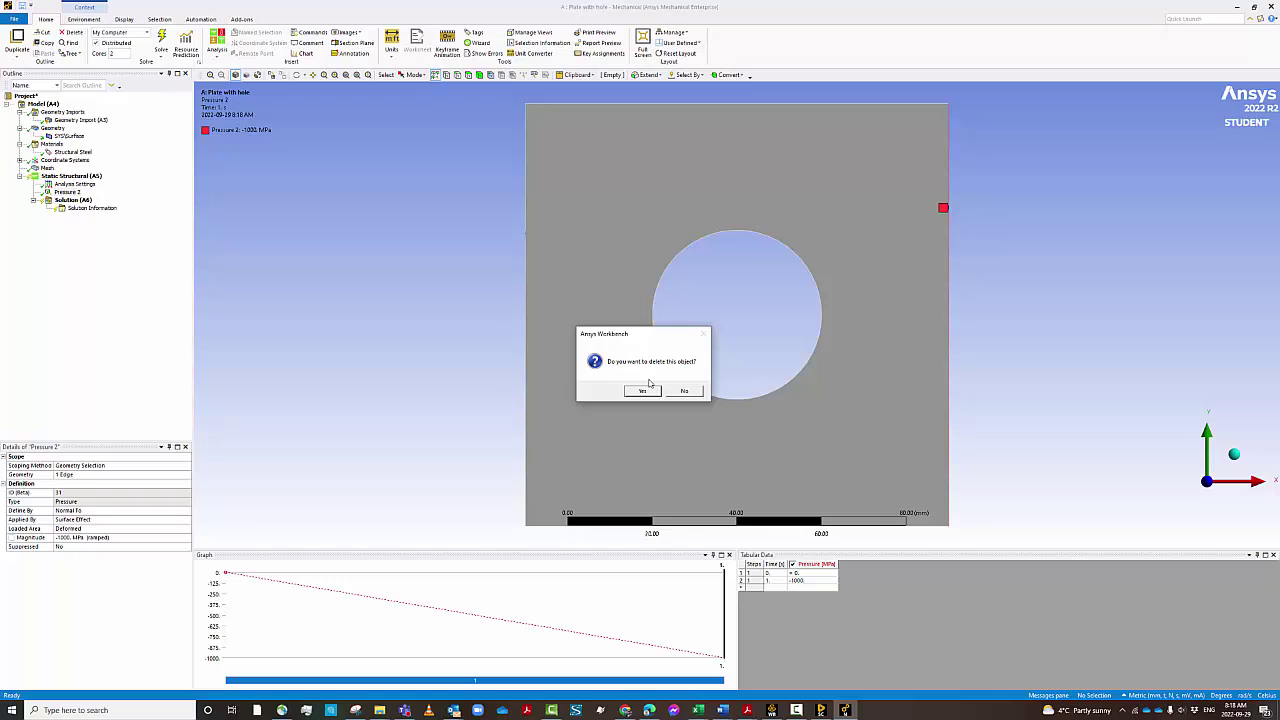
left_click(642, 391)
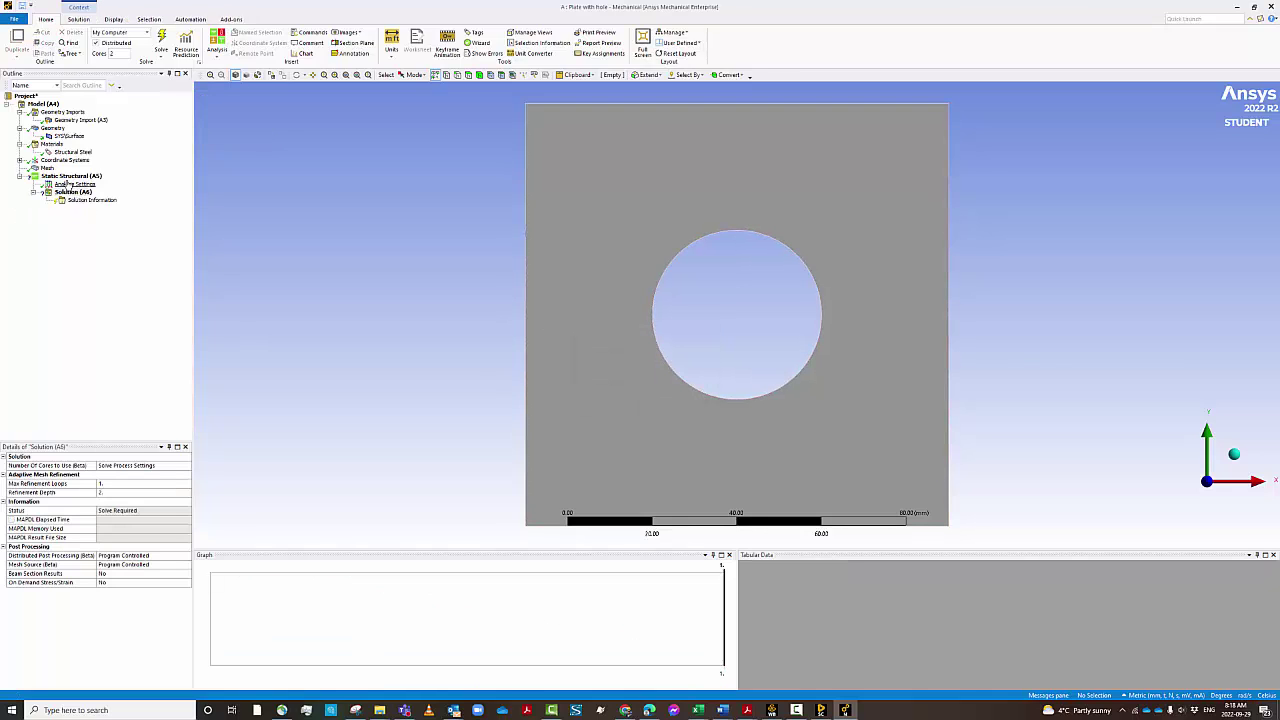
Step: Insert a new Pressure load, scope it to the plate's right vertical edge and set the magnitude to -1000 MPa
right_click(72, 177)
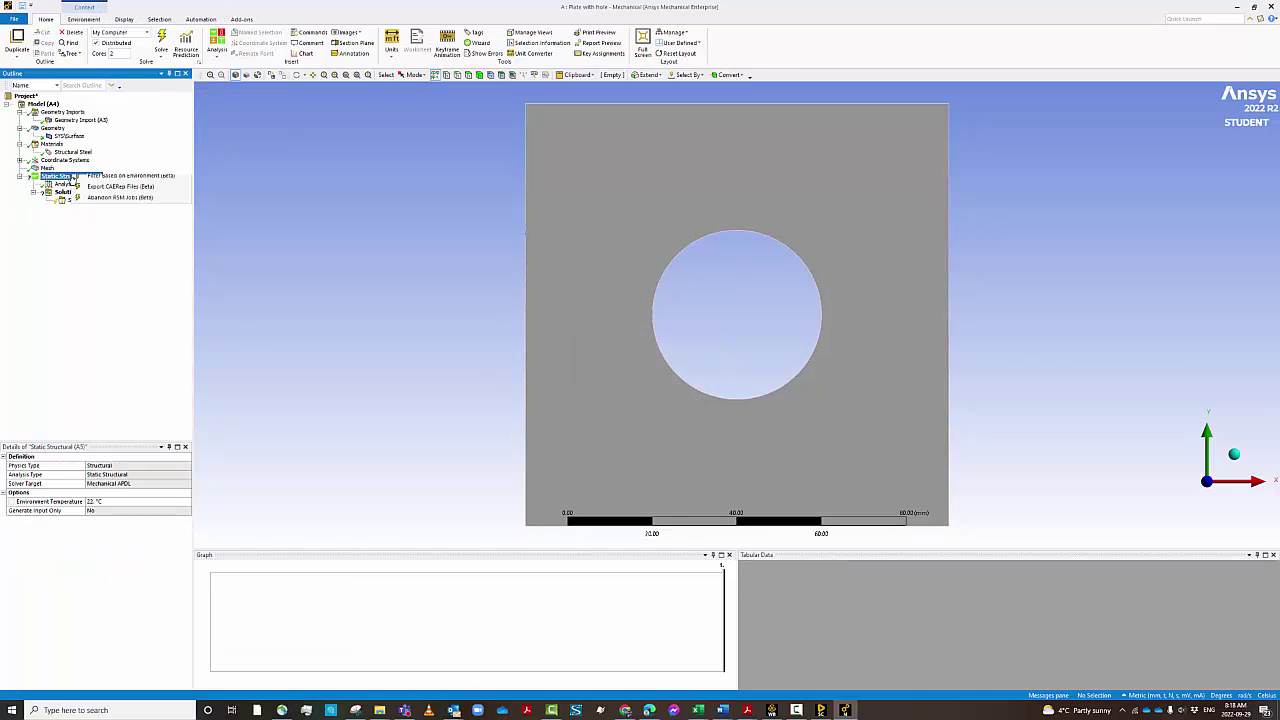
mouse_move(130, 184)
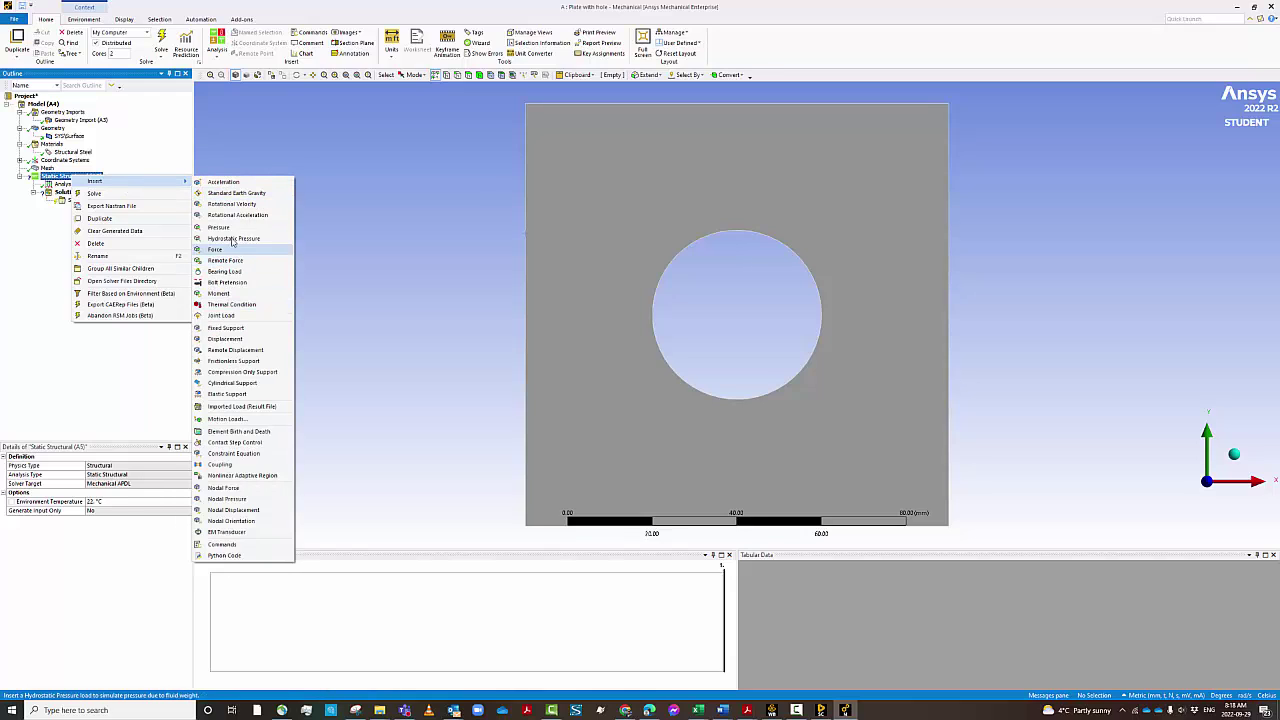
left_click(219, 227)
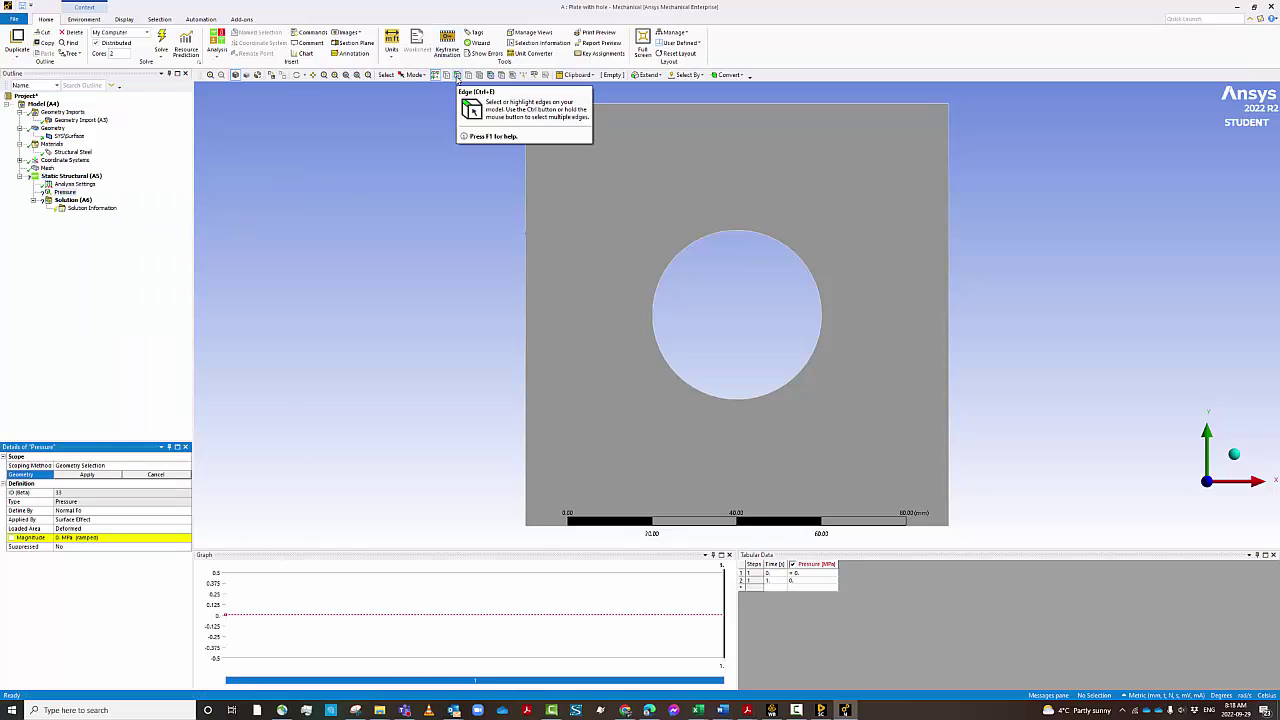
left_click(948, 298)
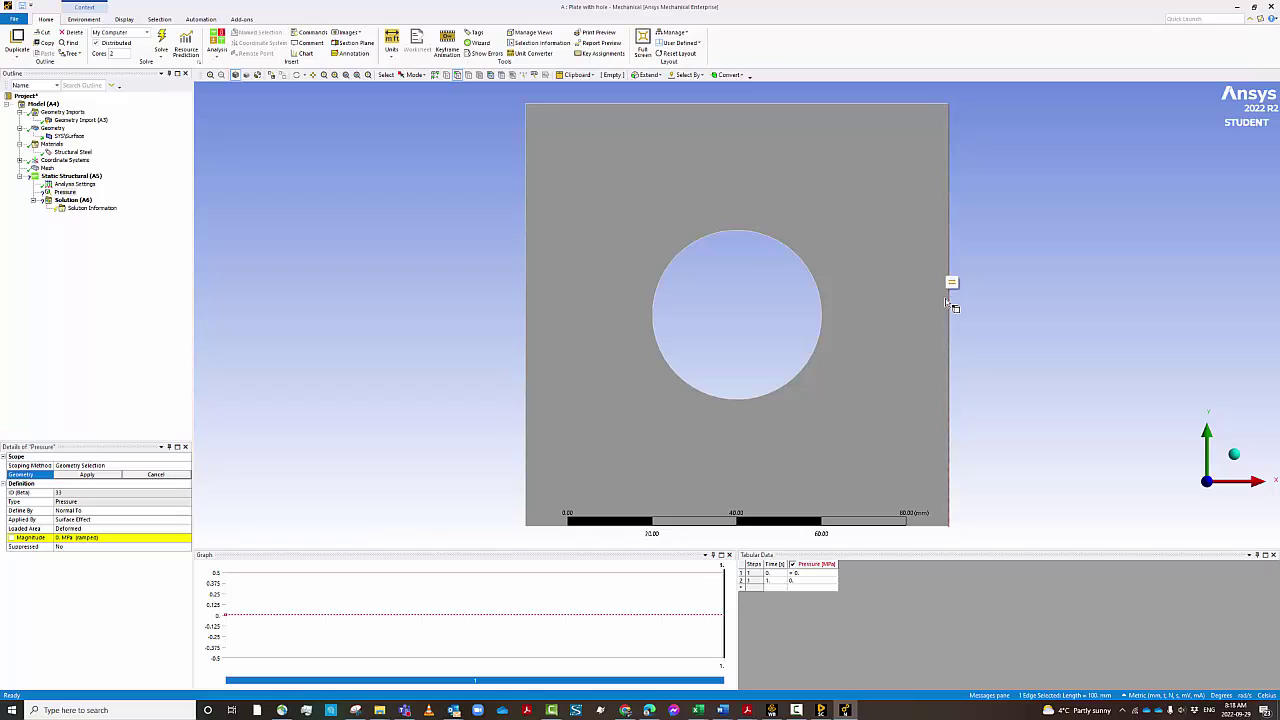
left_click(103, 537)
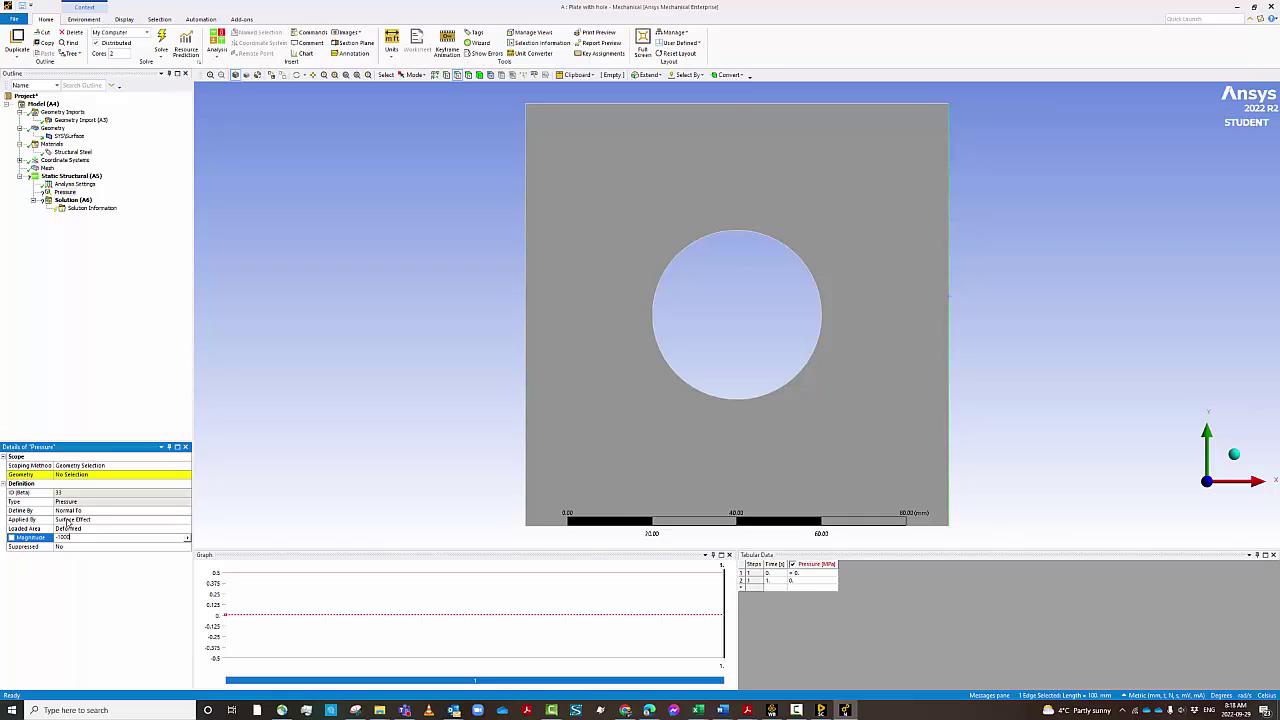
left_click(78, 478)
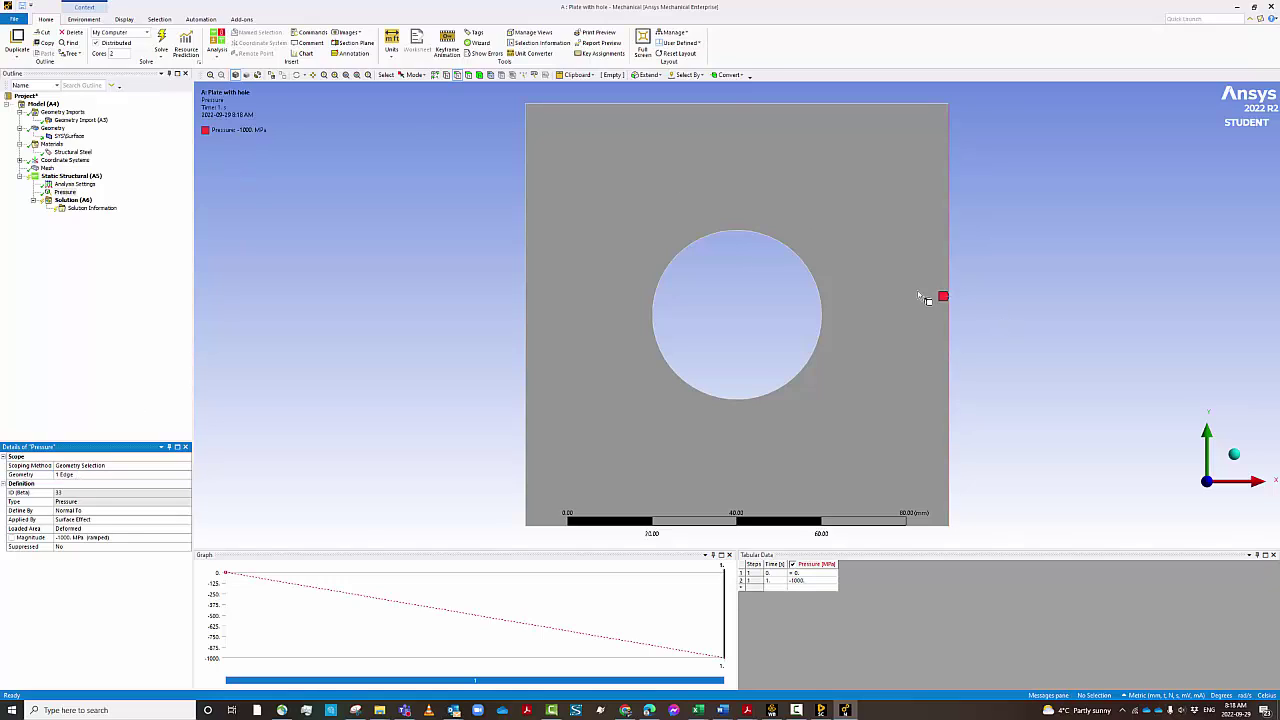
Step: Insert a second Pressure load on the plate's left vertical edge and set its magnitude to -1000 MPa
left_click(530, 166)
right_click(528, 163)
mouse_move(555, 172)
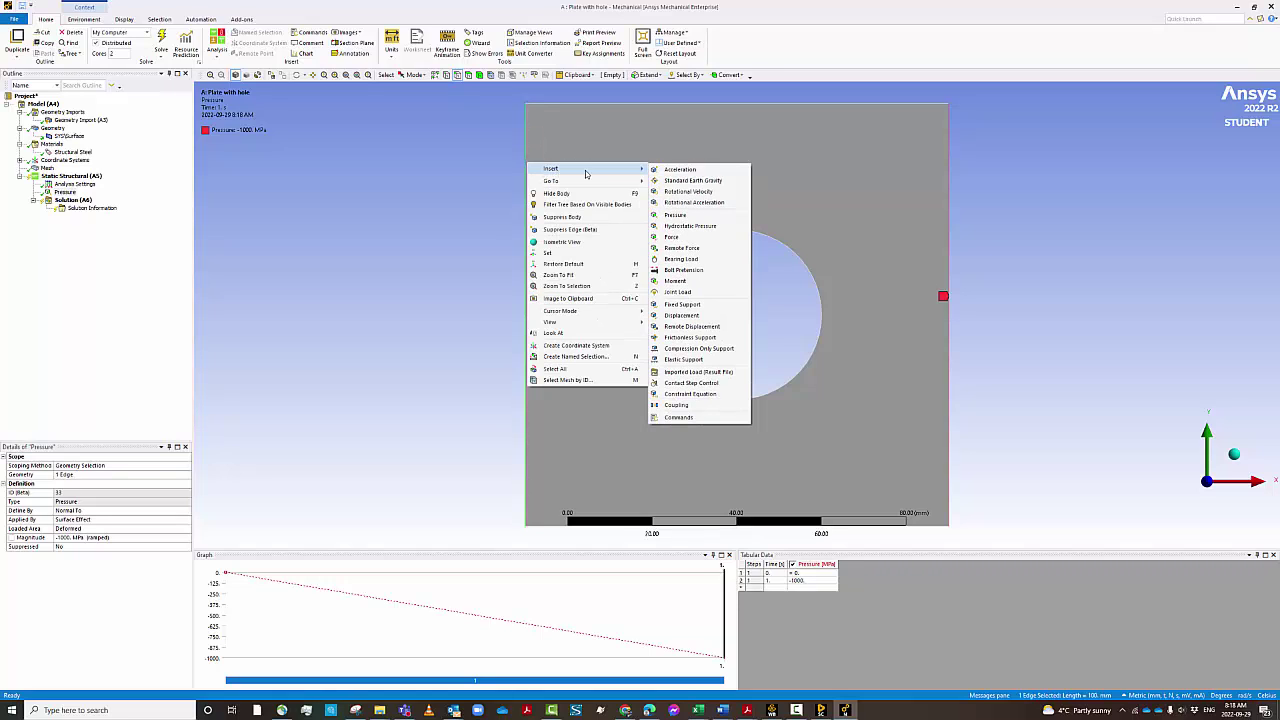
left_click(676, 215)
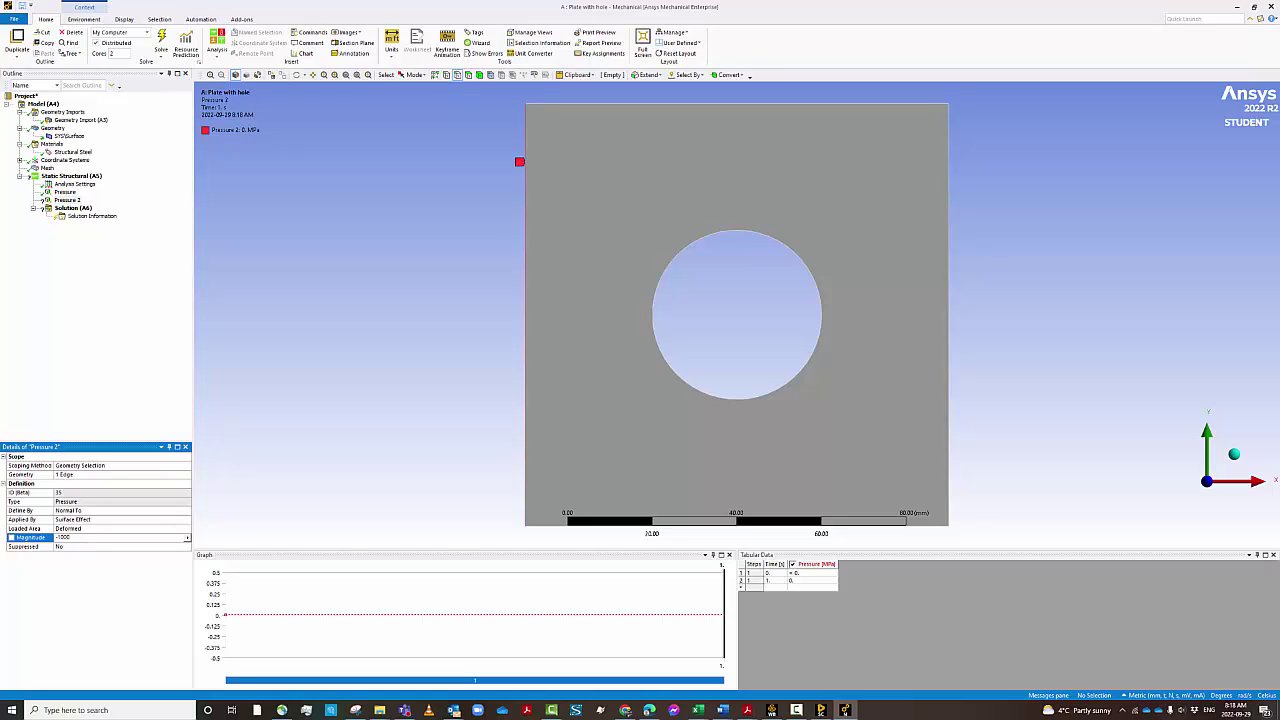
left_click(84, 466)
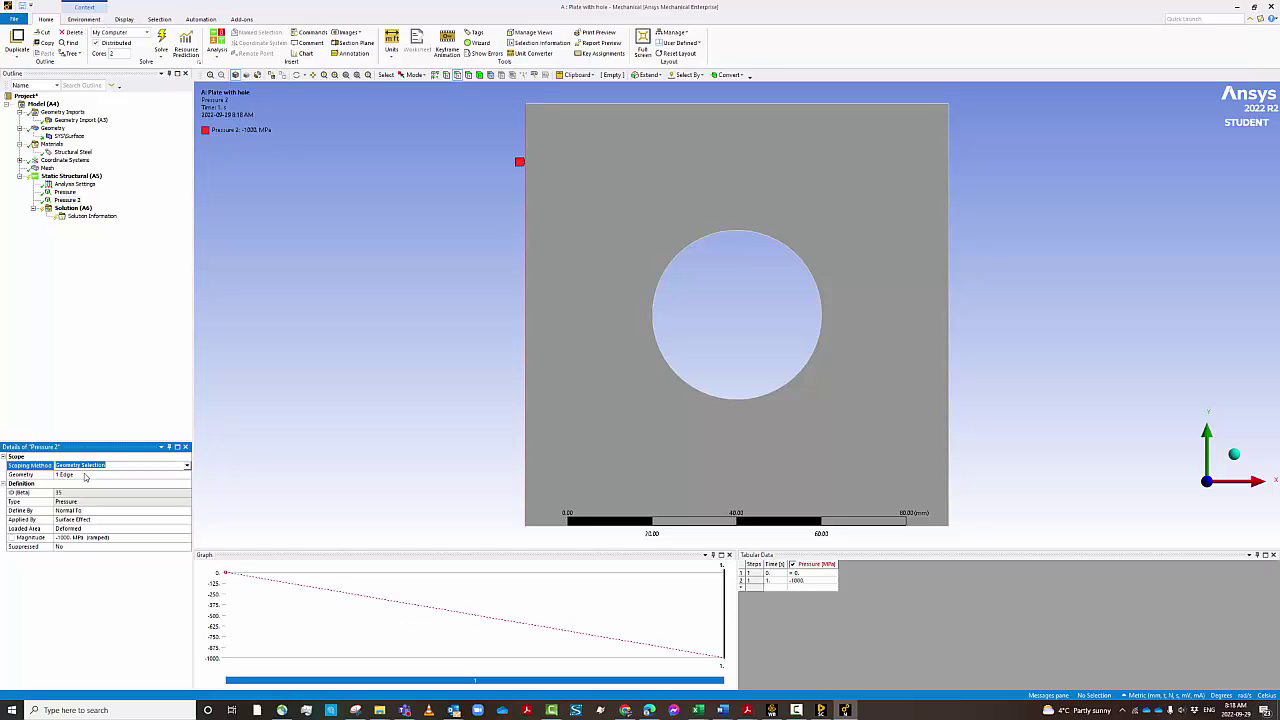
Step: Reassign the left vertical edge to the second Pressure load using Geometry Selection, and review both loads
left_click(186, 466)
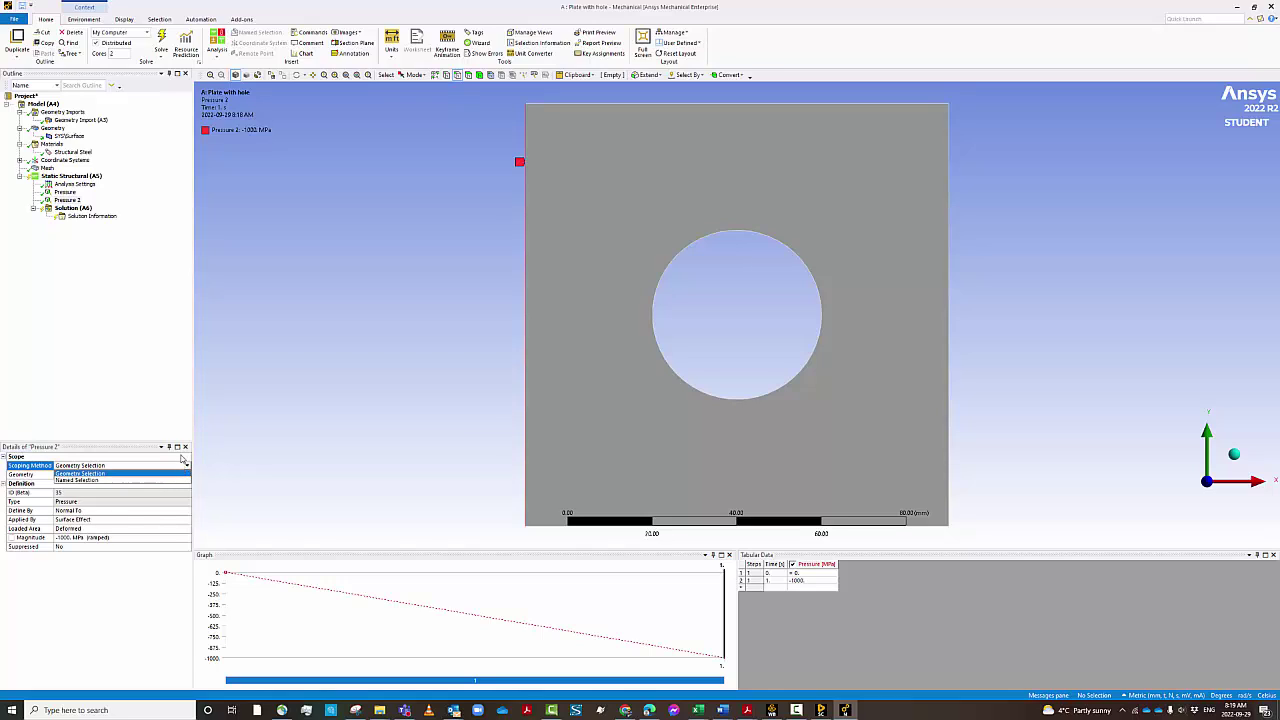
left_click(167, 472)
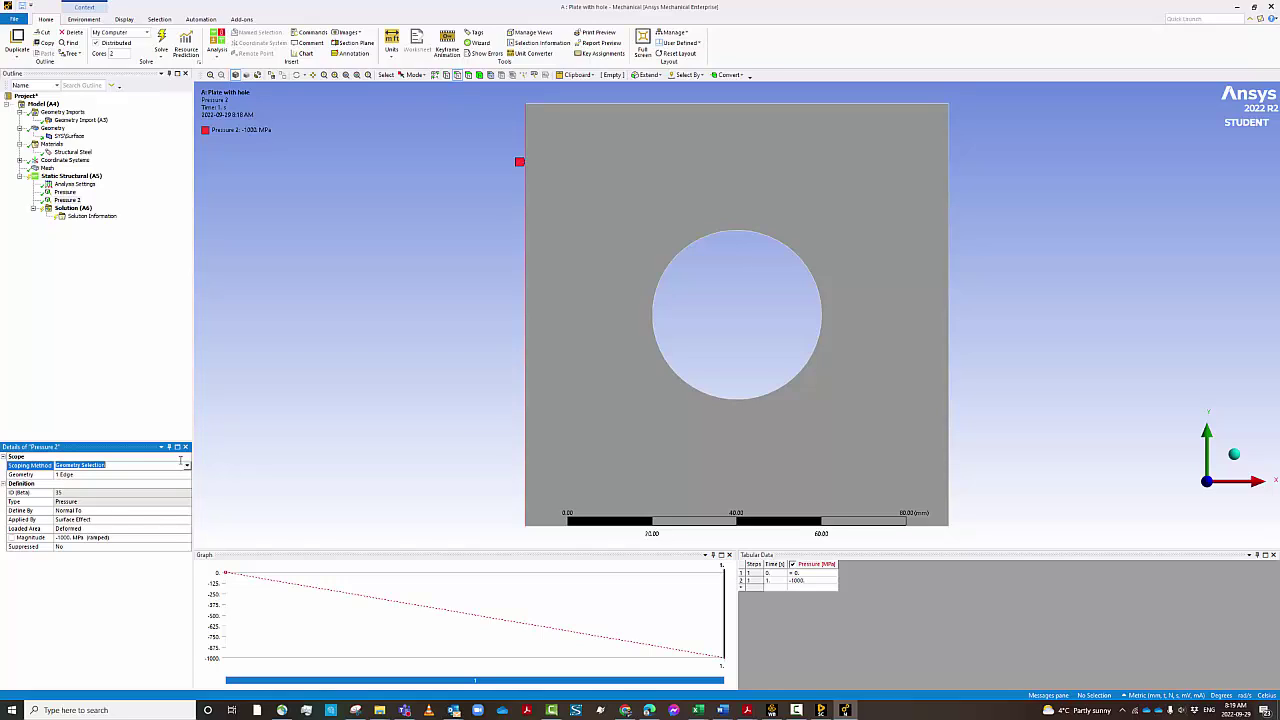
left_click(527, 295)
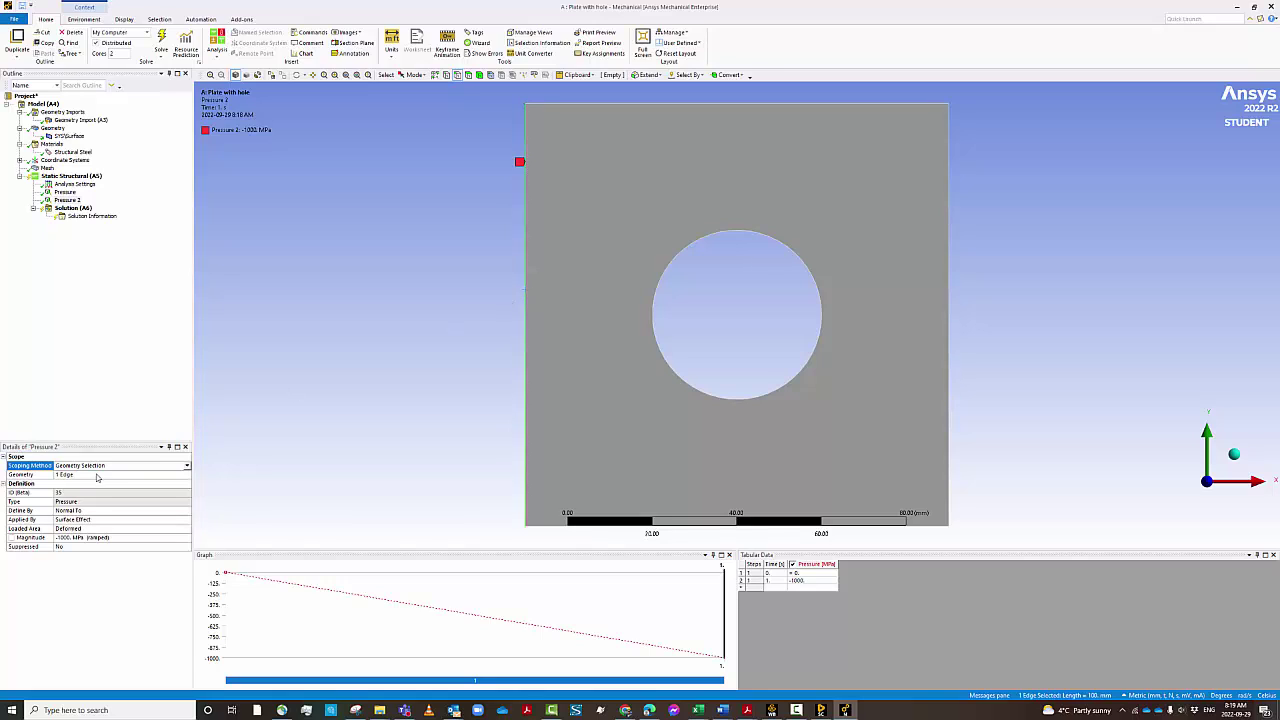
left_click(101, 466)
left_click(97, 476)
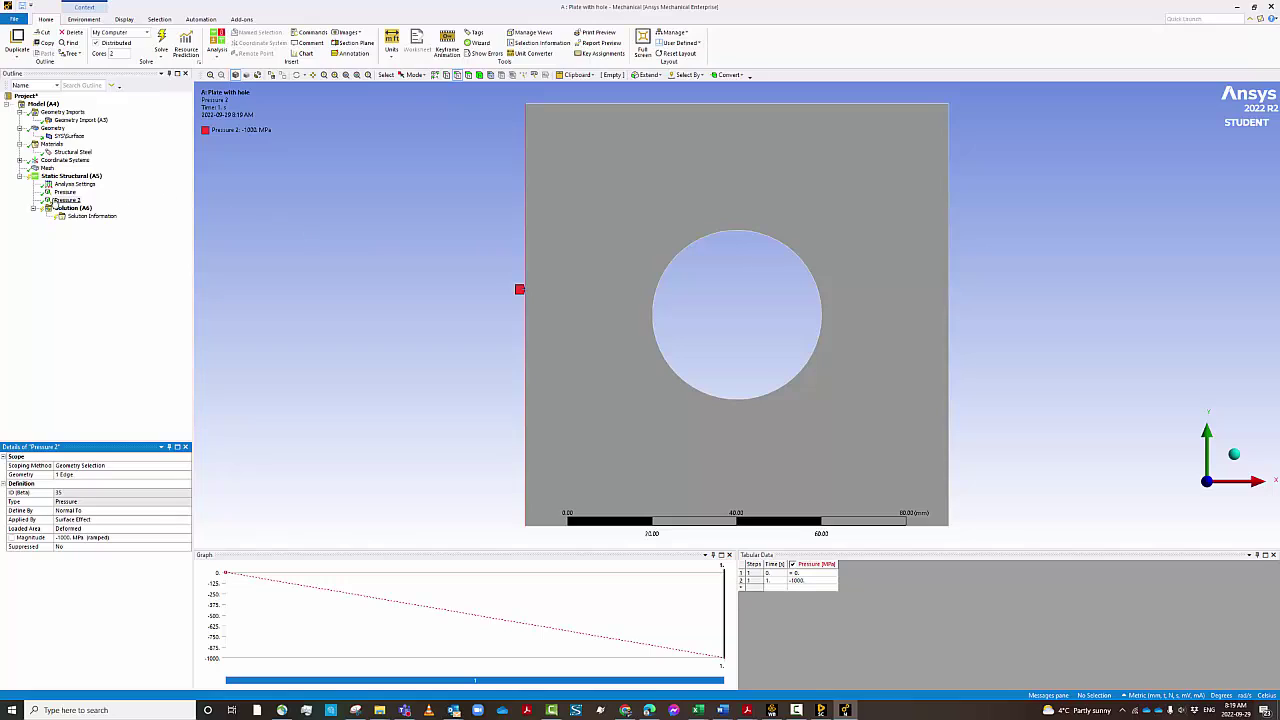
left_click(64, 192)
left_click(66, 200)
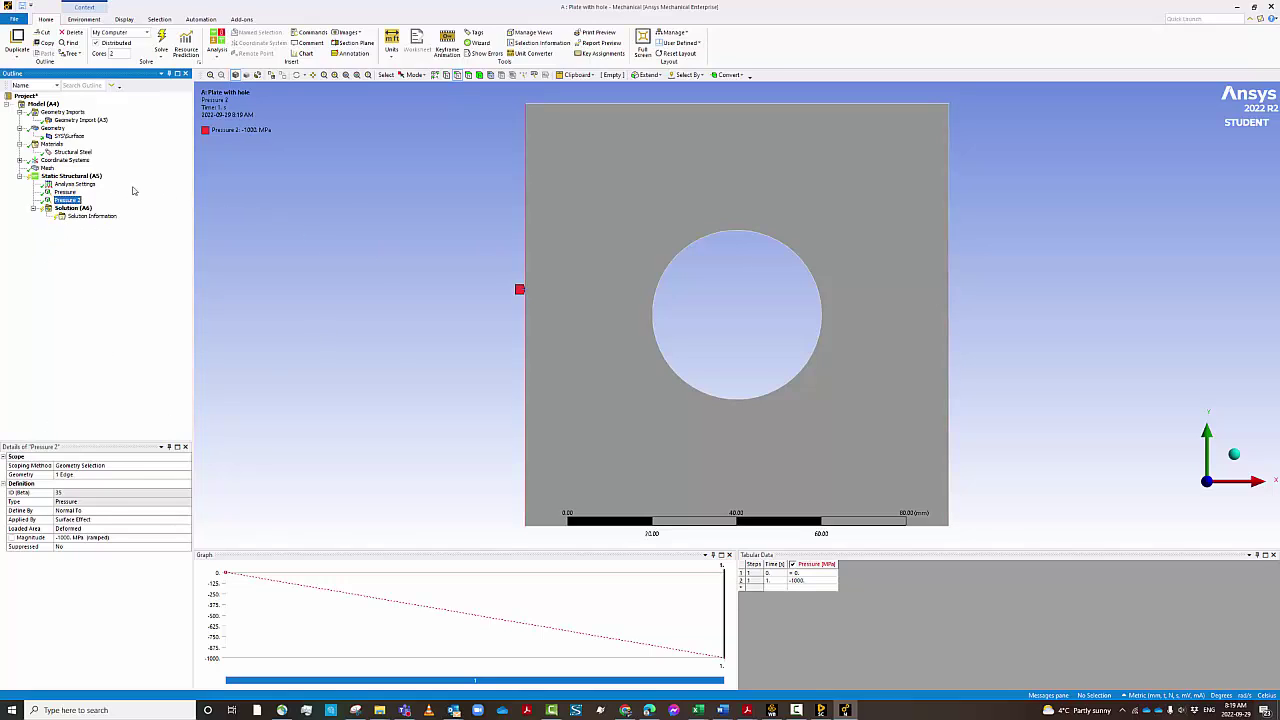
Step: Add Total Deformation and Directional Deformation results to the solution
right_click(70, 208)
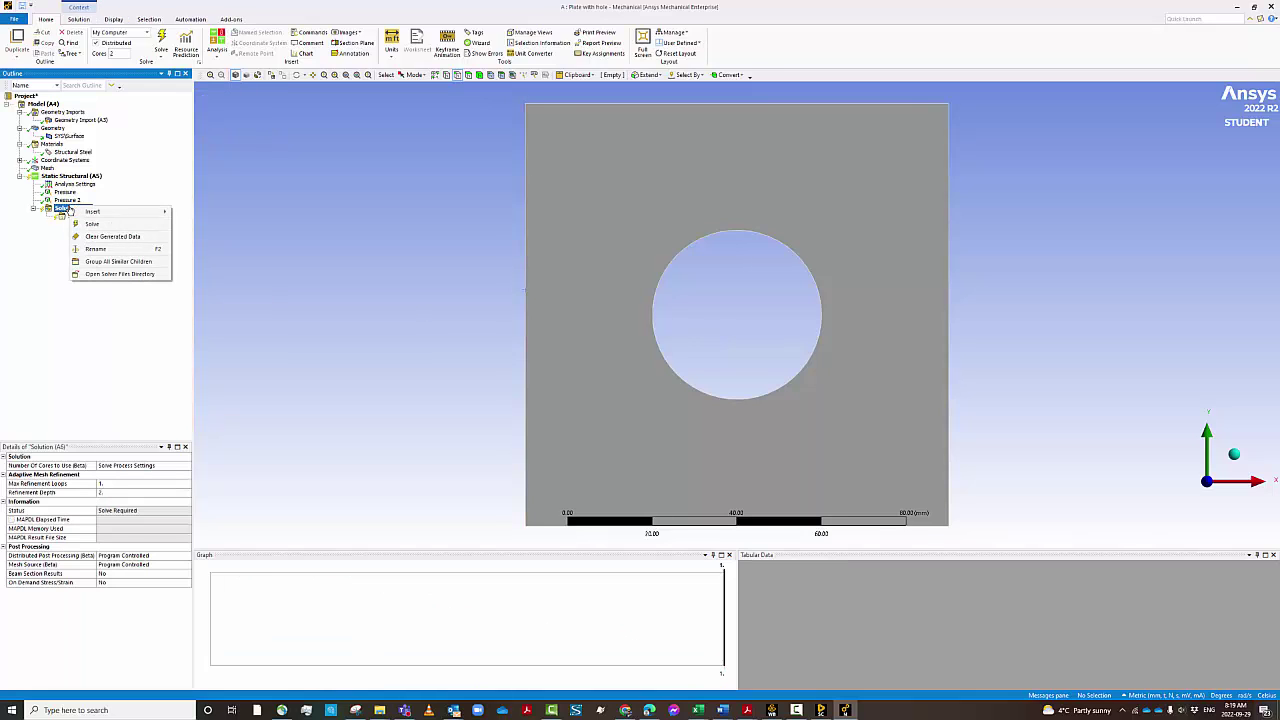
mouse_move(134, 211)
mouse_move(208, 212)
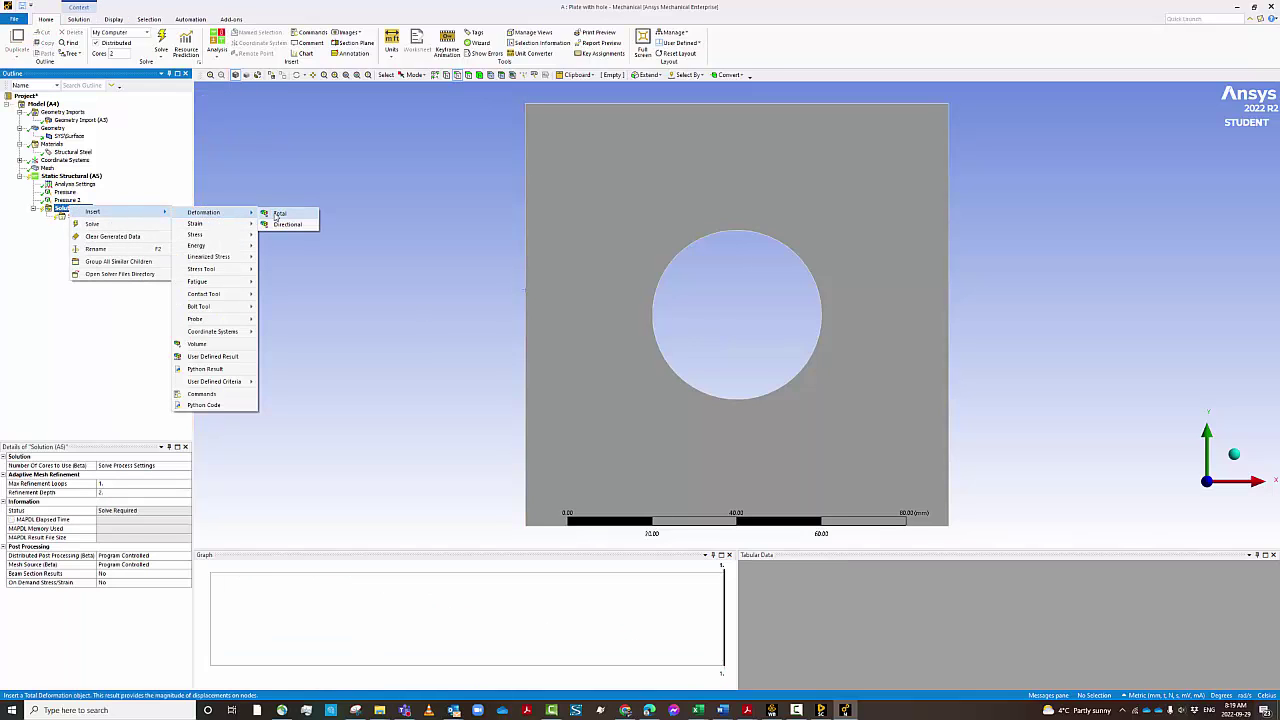
left_click(272, 211)
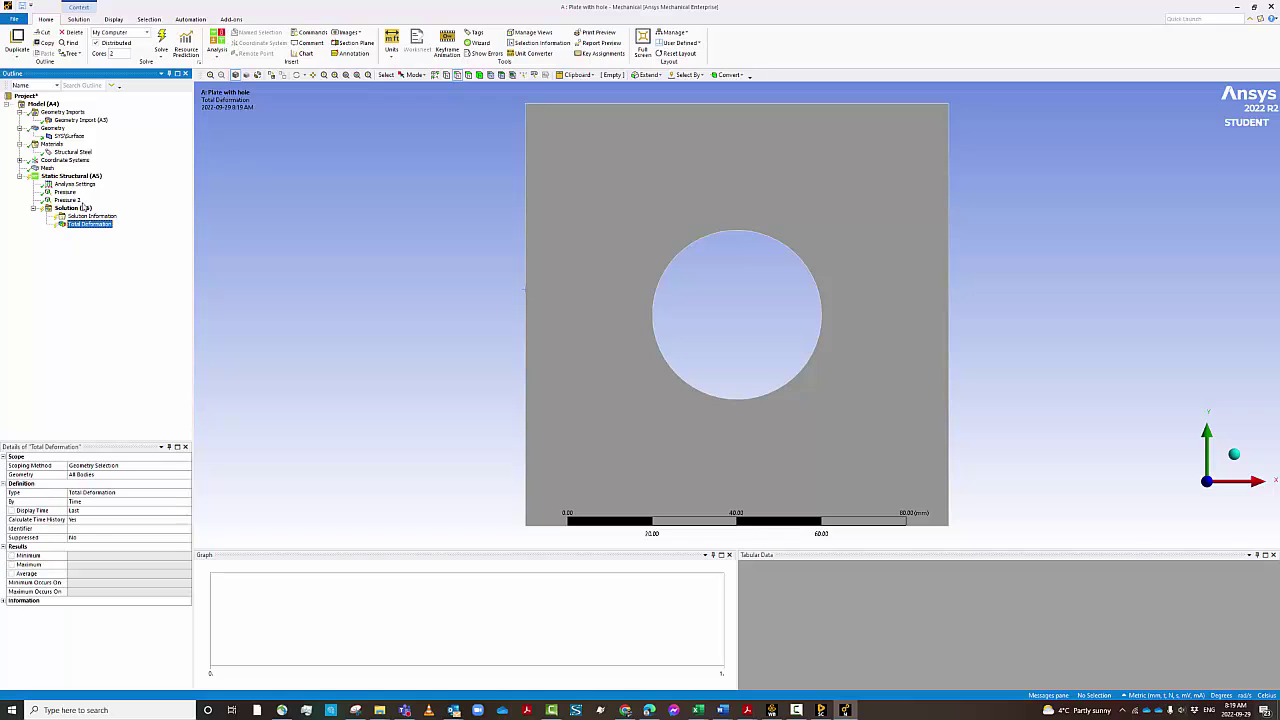
right_click(68, 208)
mouse_move(130, 212)
mouse_move(207, 214)
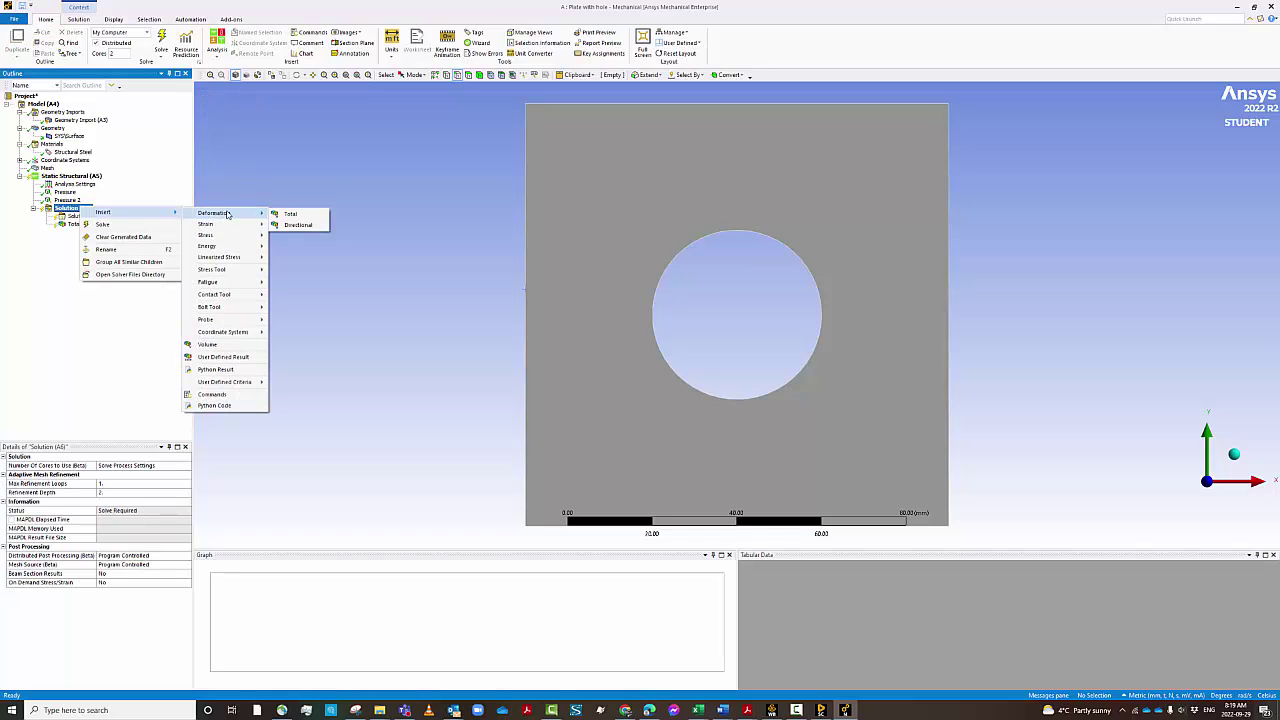
left_click(288, 222)
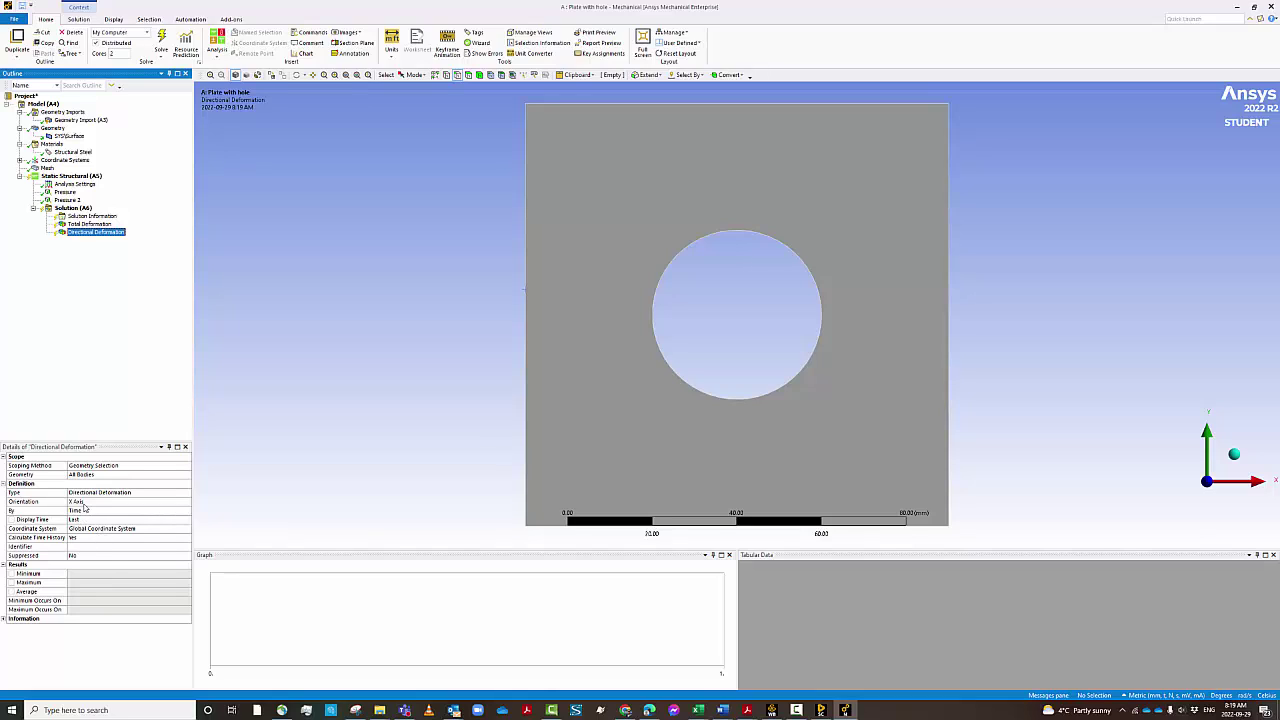
Step: Add an Equivalent (von-Mises) stress result to the solution
left_click(78, 208)
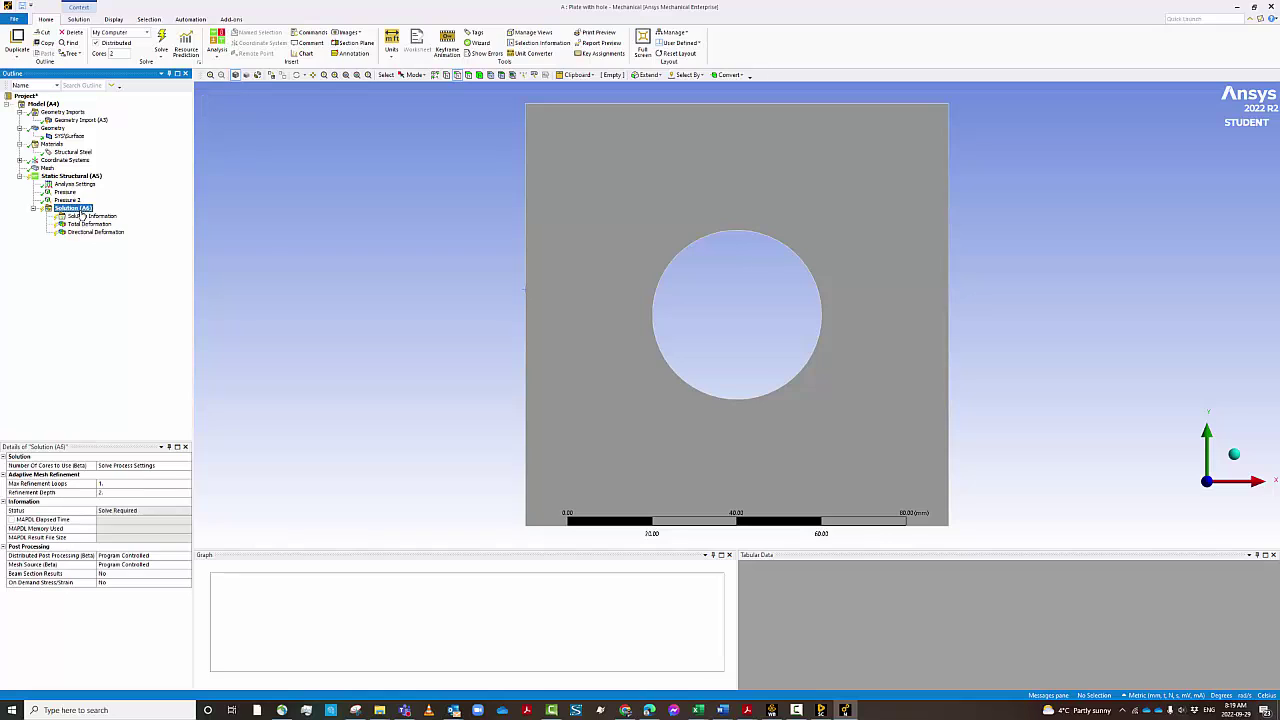
right_click(82, 214)
mouse_move(168, 216)
mouse_move(237, 246)
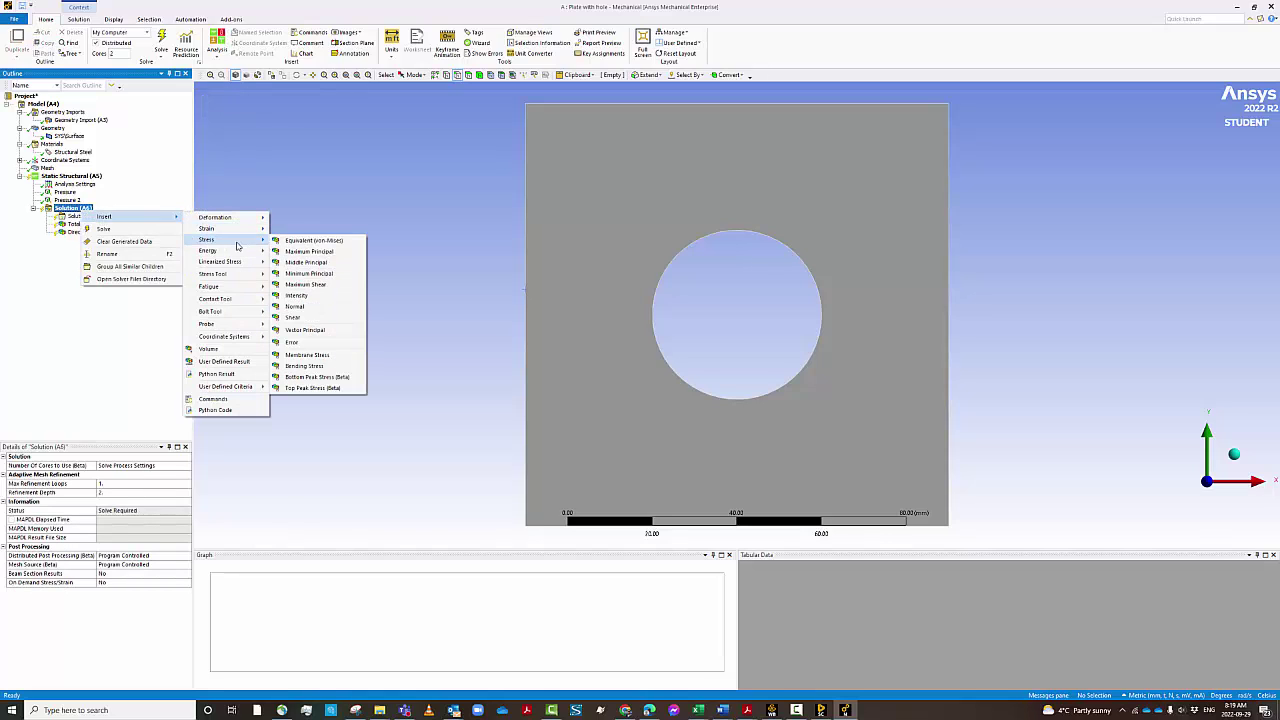
left_click(308, 244)
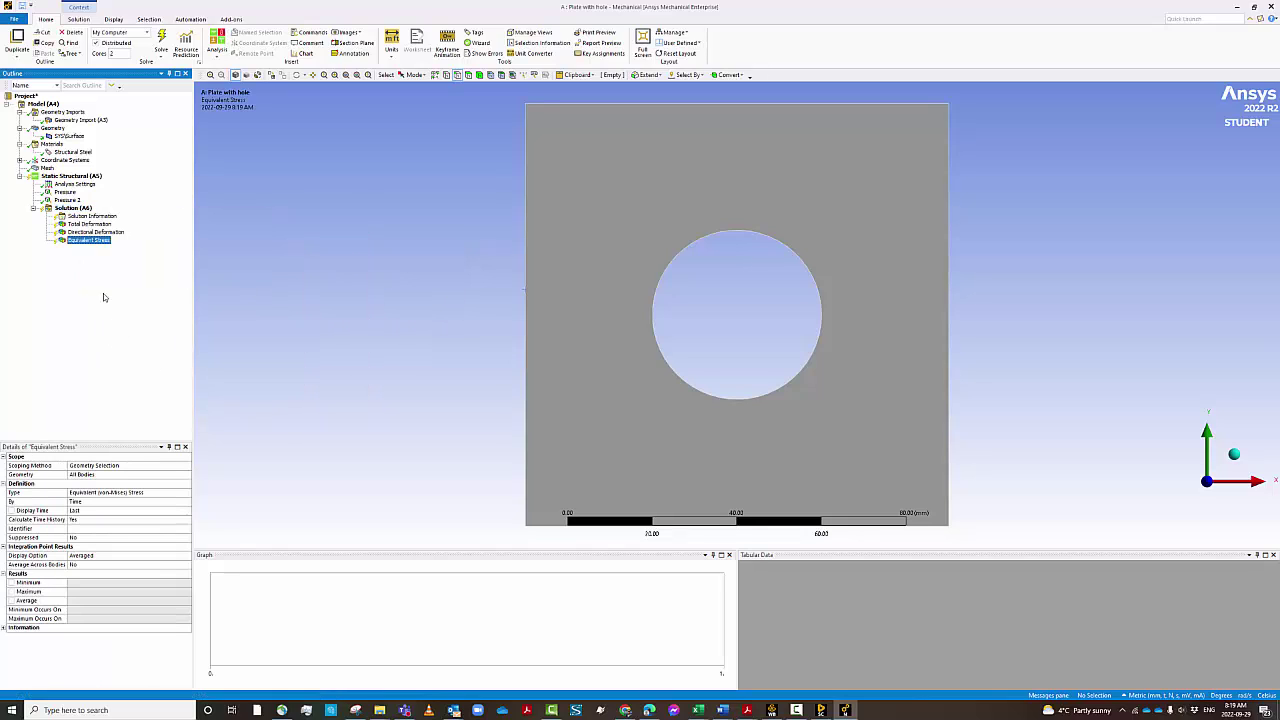
Step: Solve the static structural analysis and open the list of solver messages
right_click(72, 209)
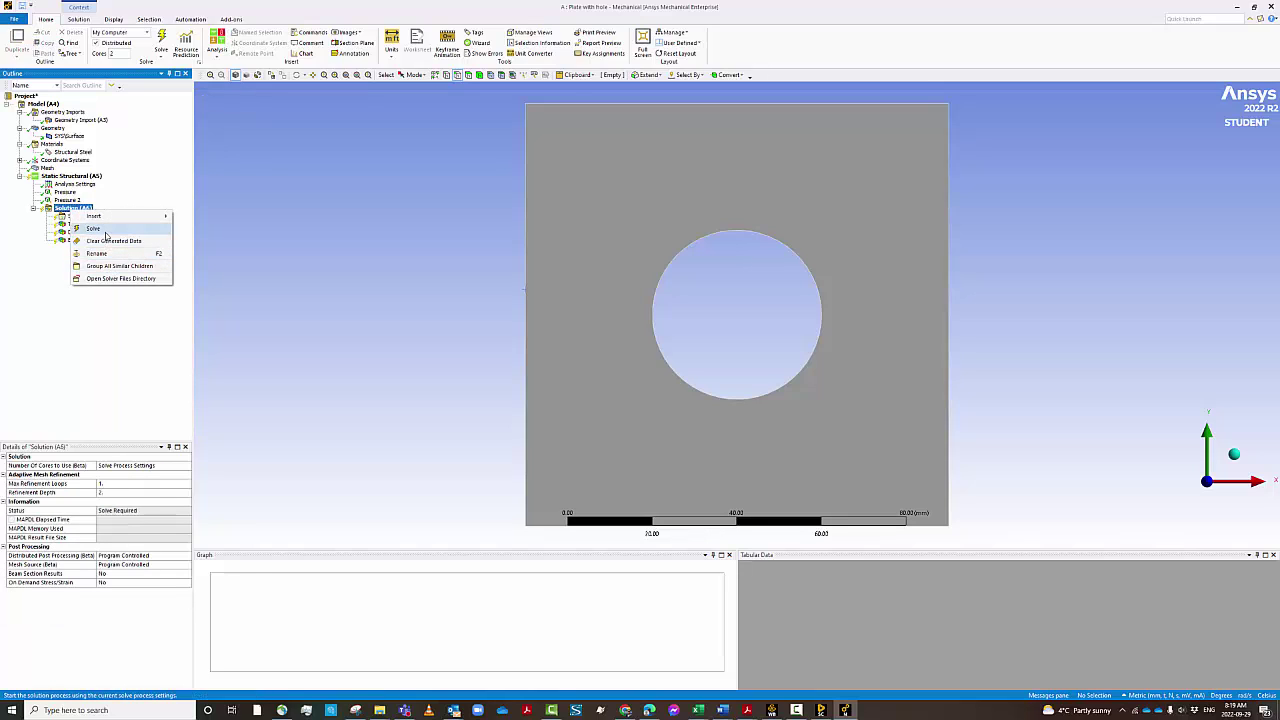
left_click(105, 232)
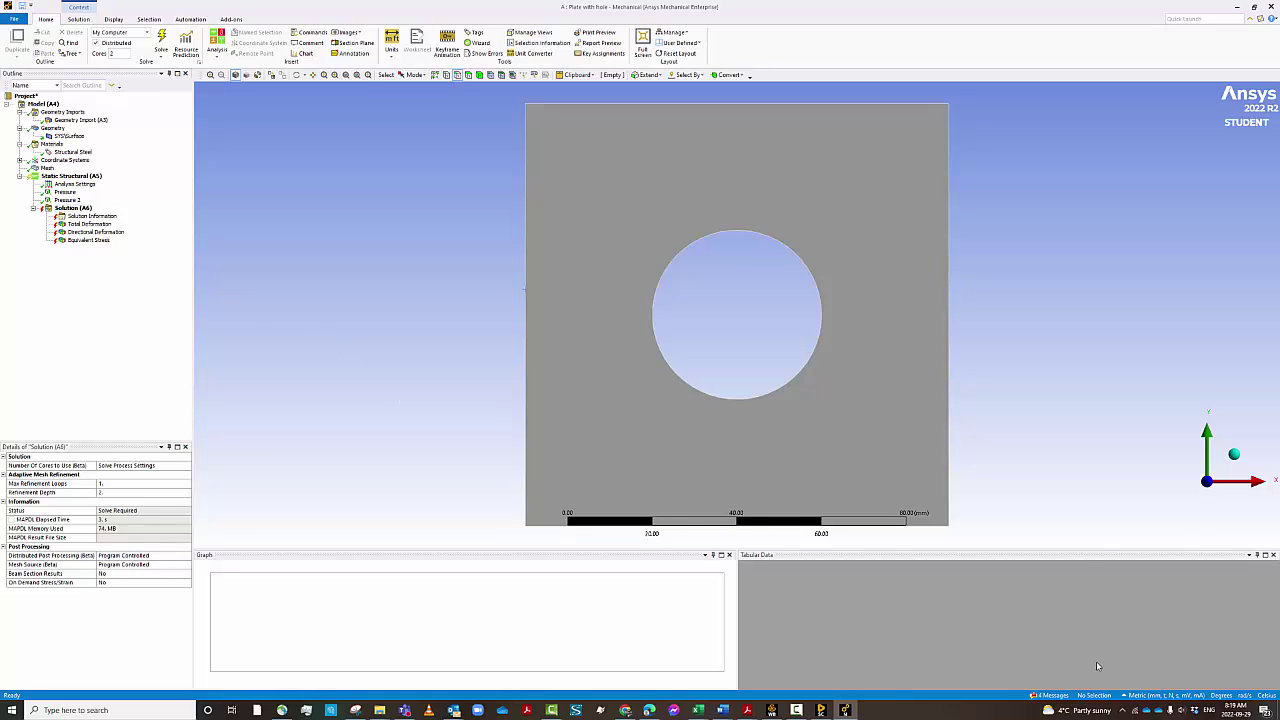
left_click(1048, 696)
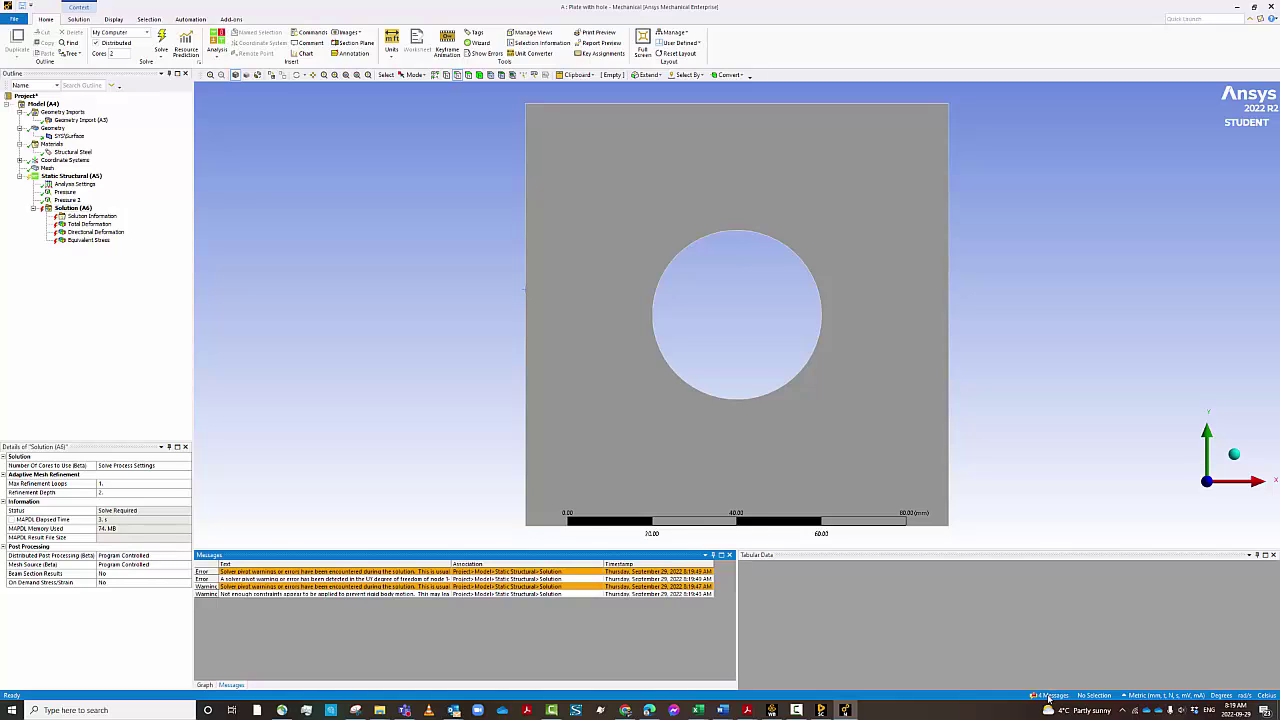
Step: Read the full text of the solver pivot error, and close it
double_click(255, 573)
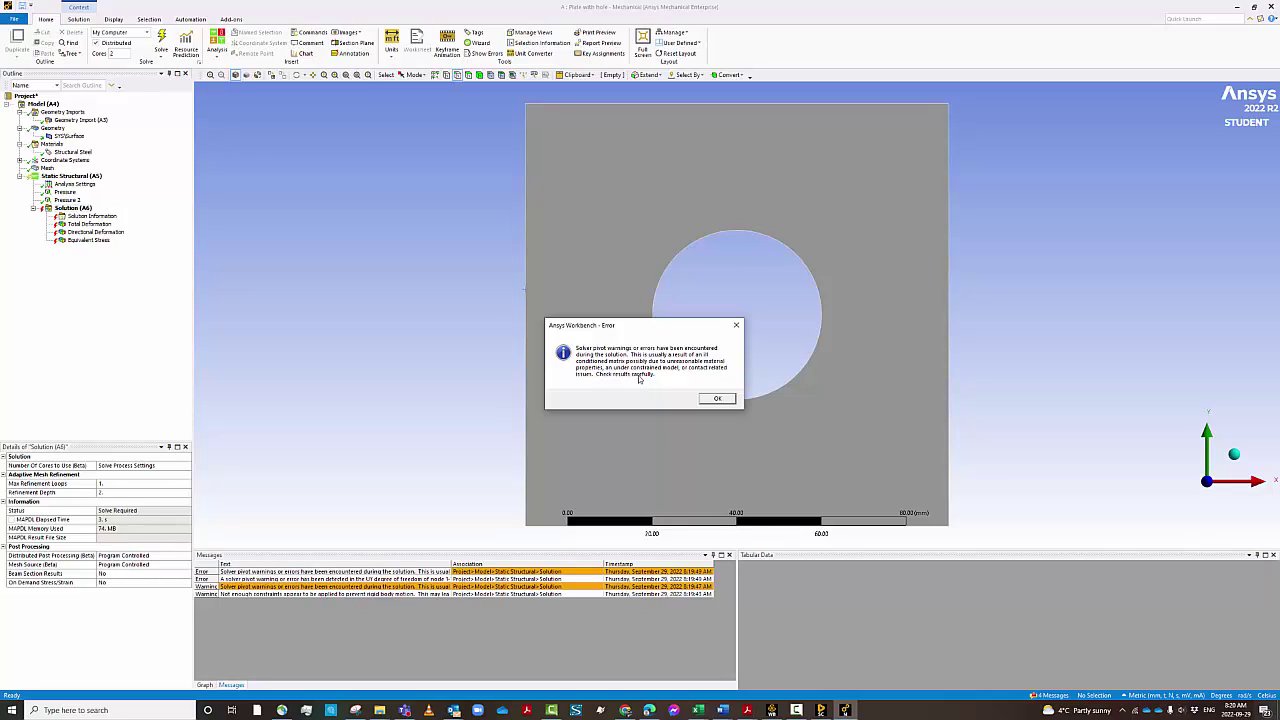
left_click(717, 399)
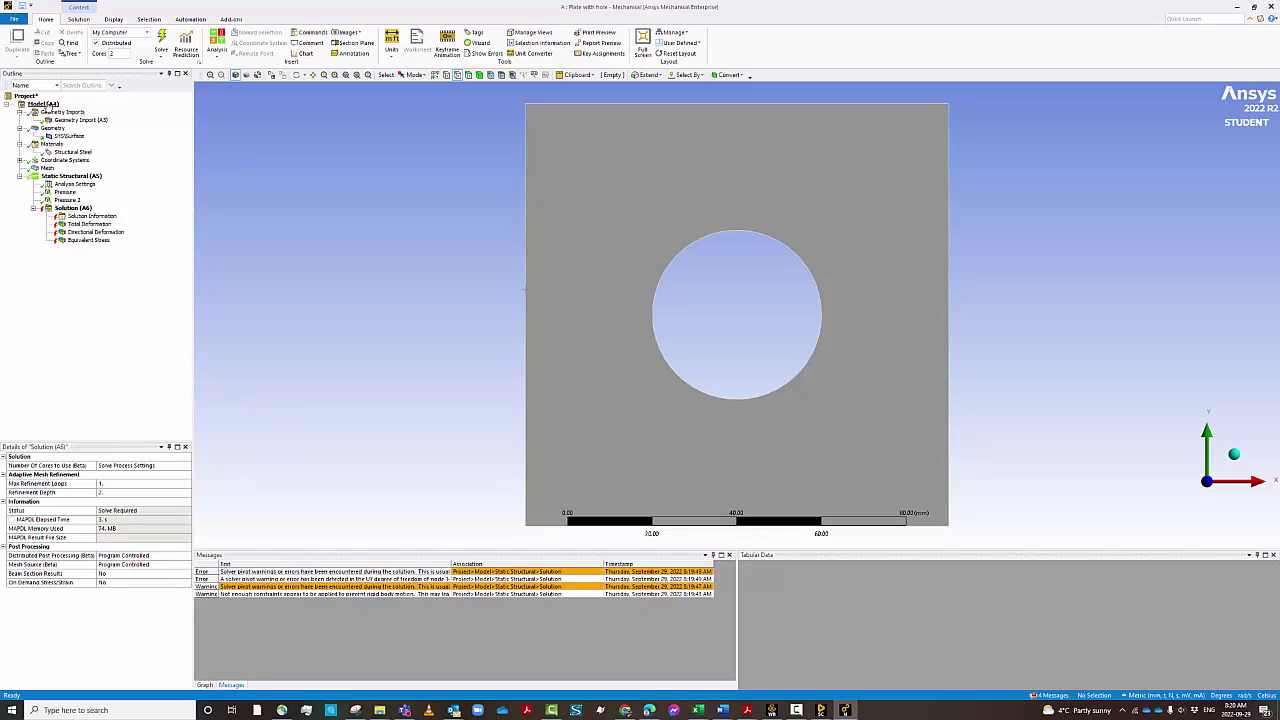
Step: Insert a named selection under the model and rename it node1
left_click(44, 105)
right_click(47, 105)
mouse_move(70, 109)
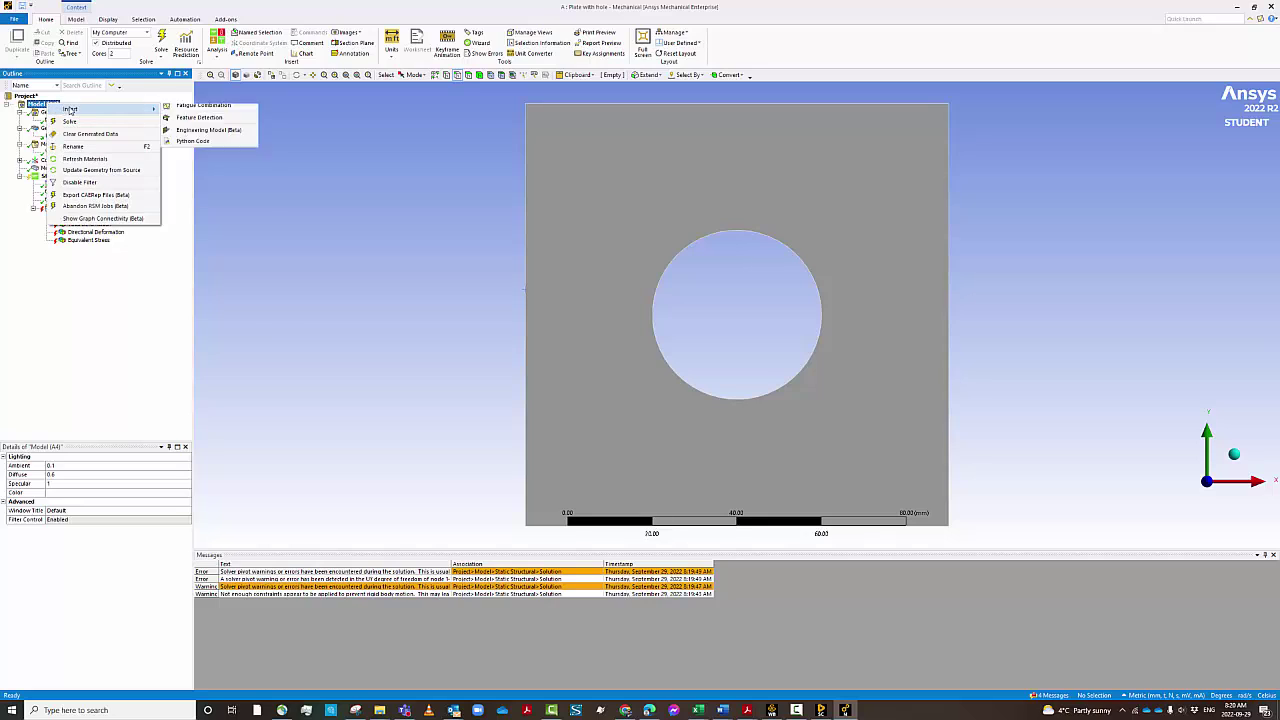
left_click(197, 110)
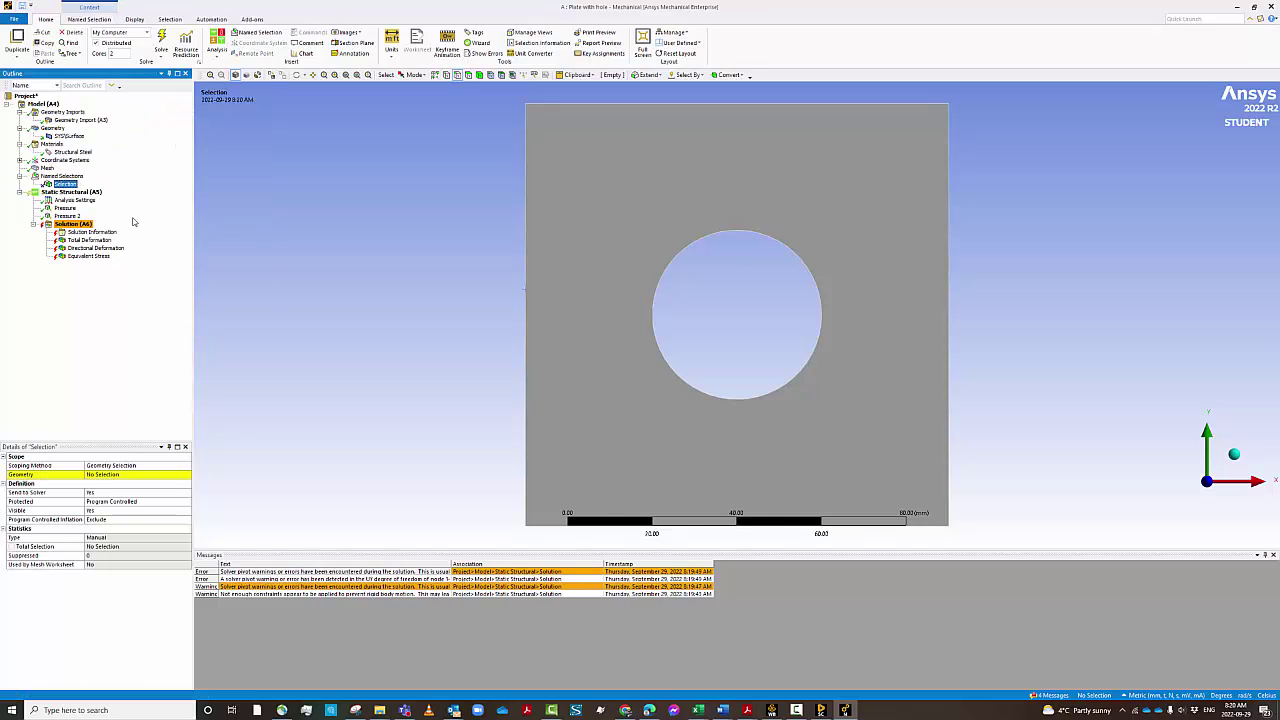
left_click(72, 186)
right_click(75, 187)
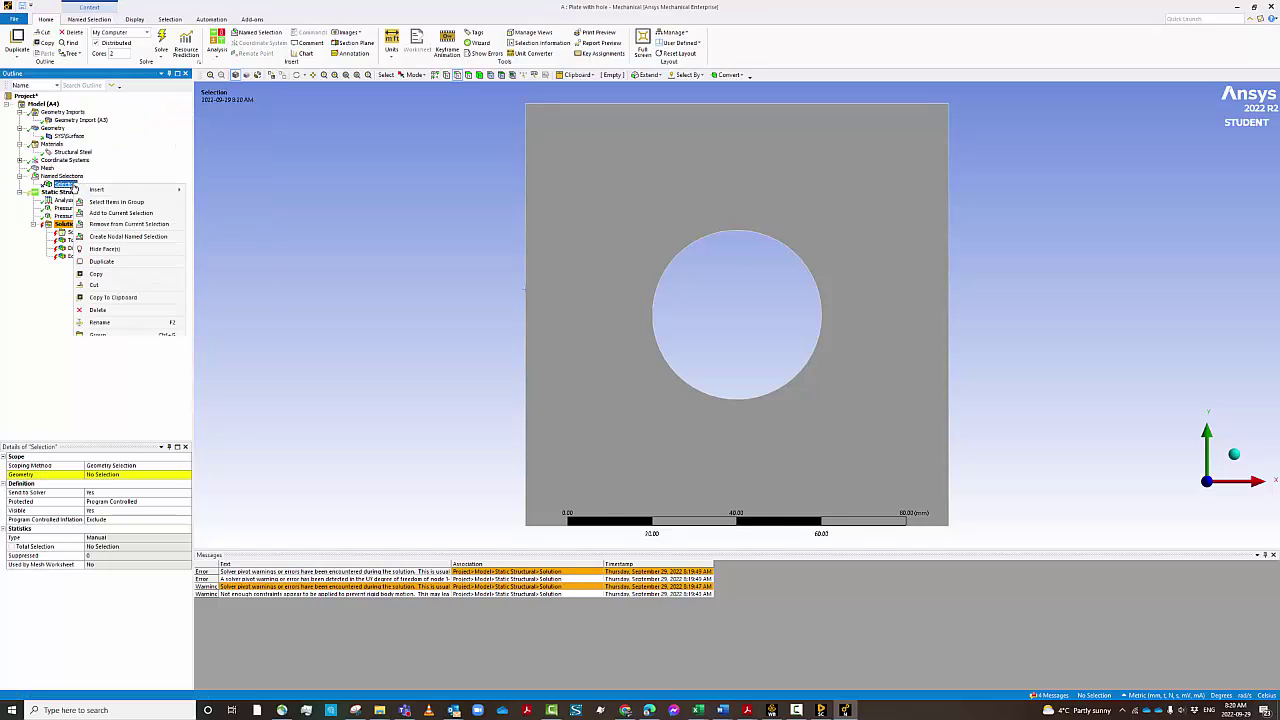
left_click(100, 323)
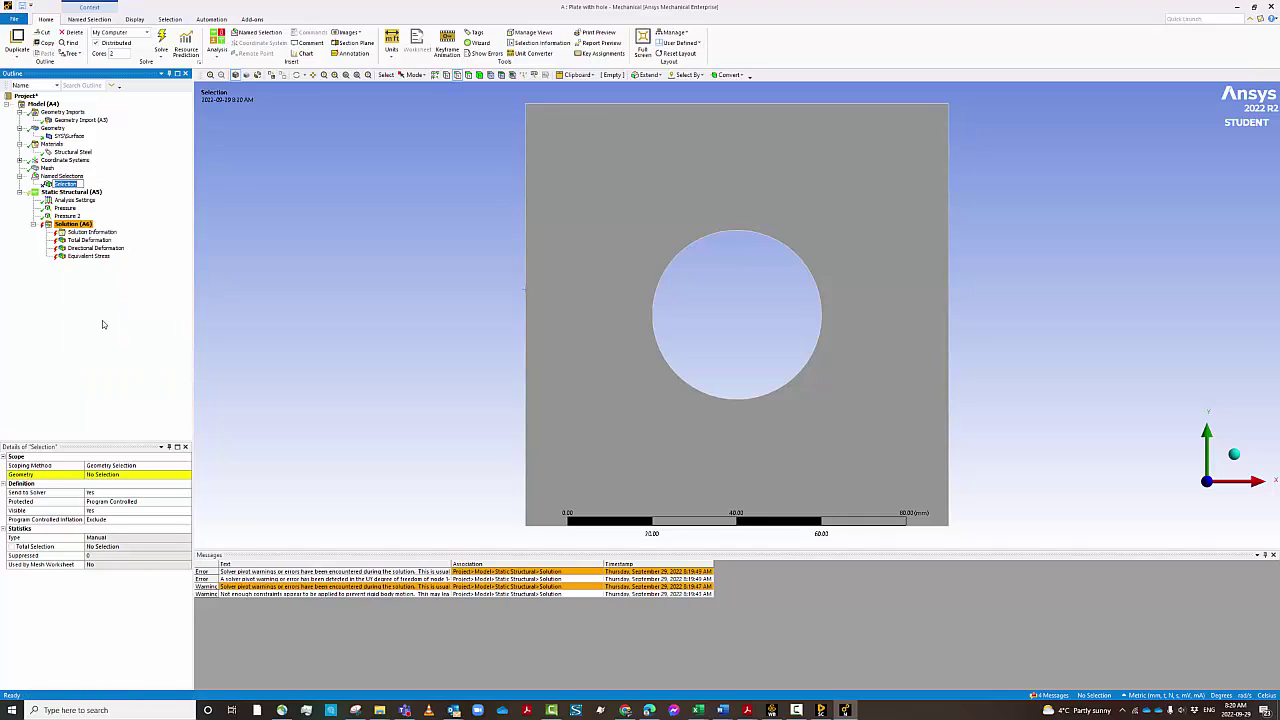
type("node1")
key("Return")
Step: Insert a second named selection under the model and rename it node2
left_click(44, 104)
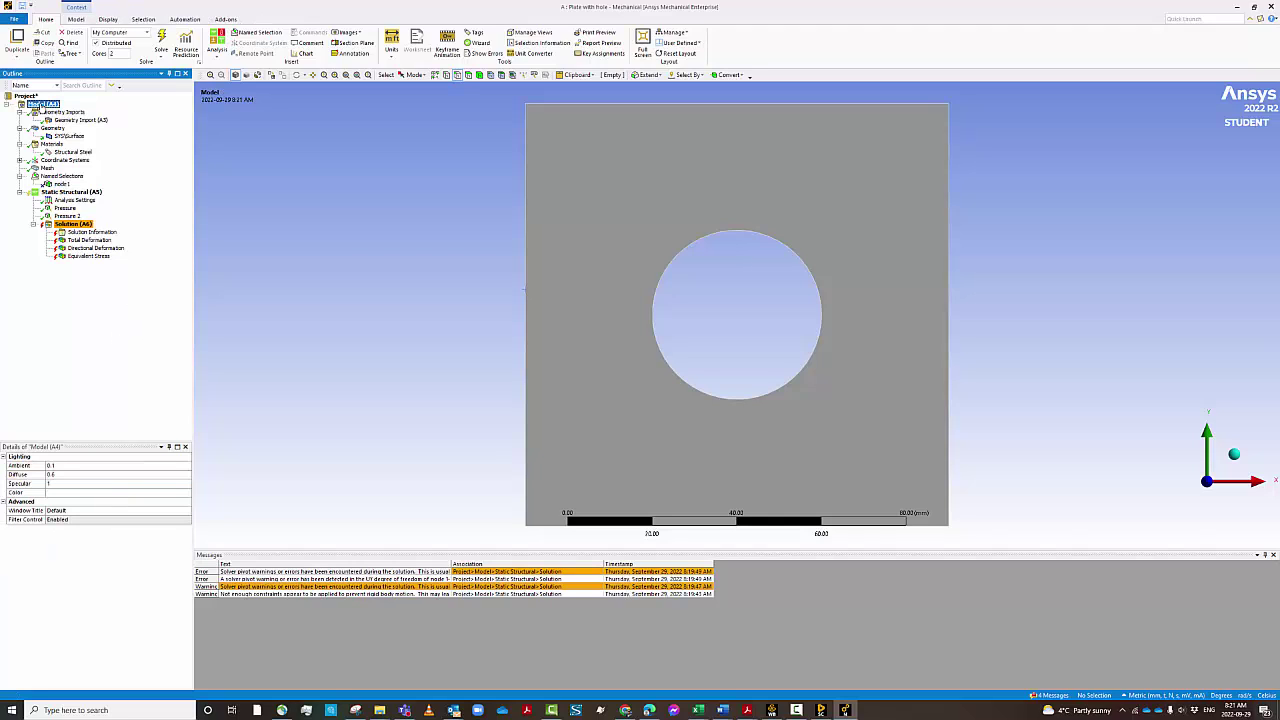
right_click(44, 104)
mouse_move(80, 108)
left_click(189, 117)
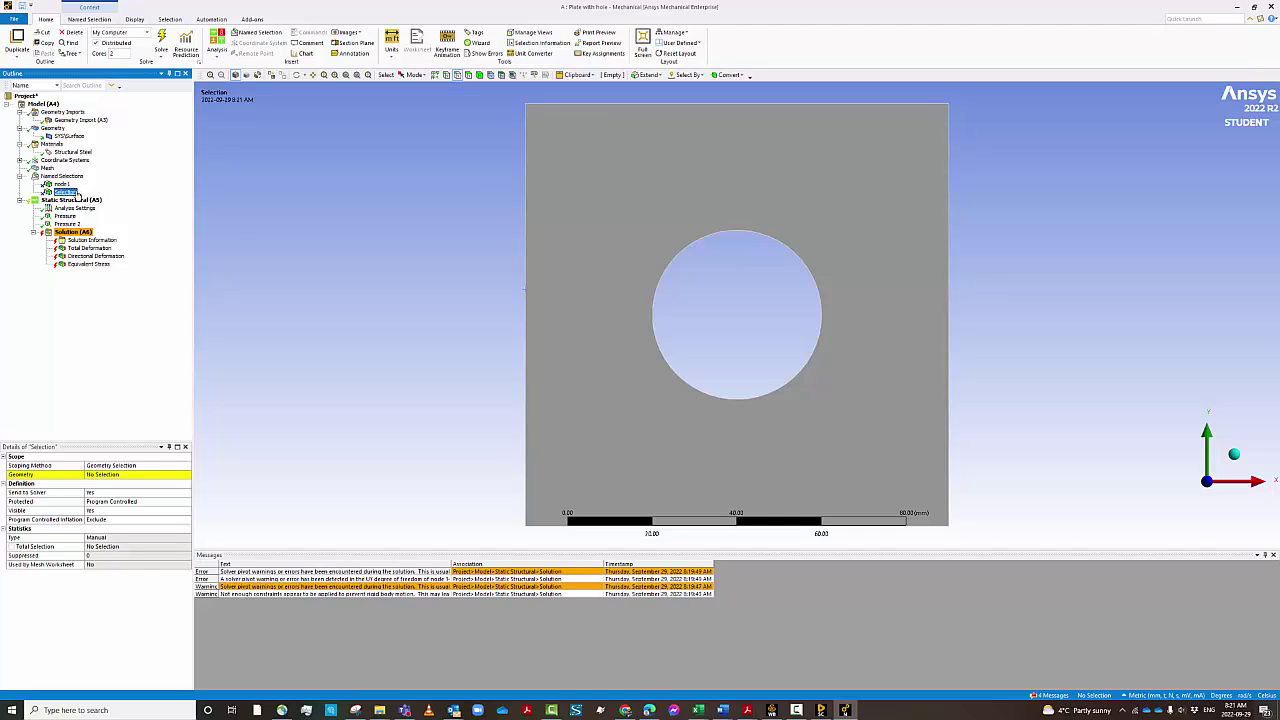
key("Delete")
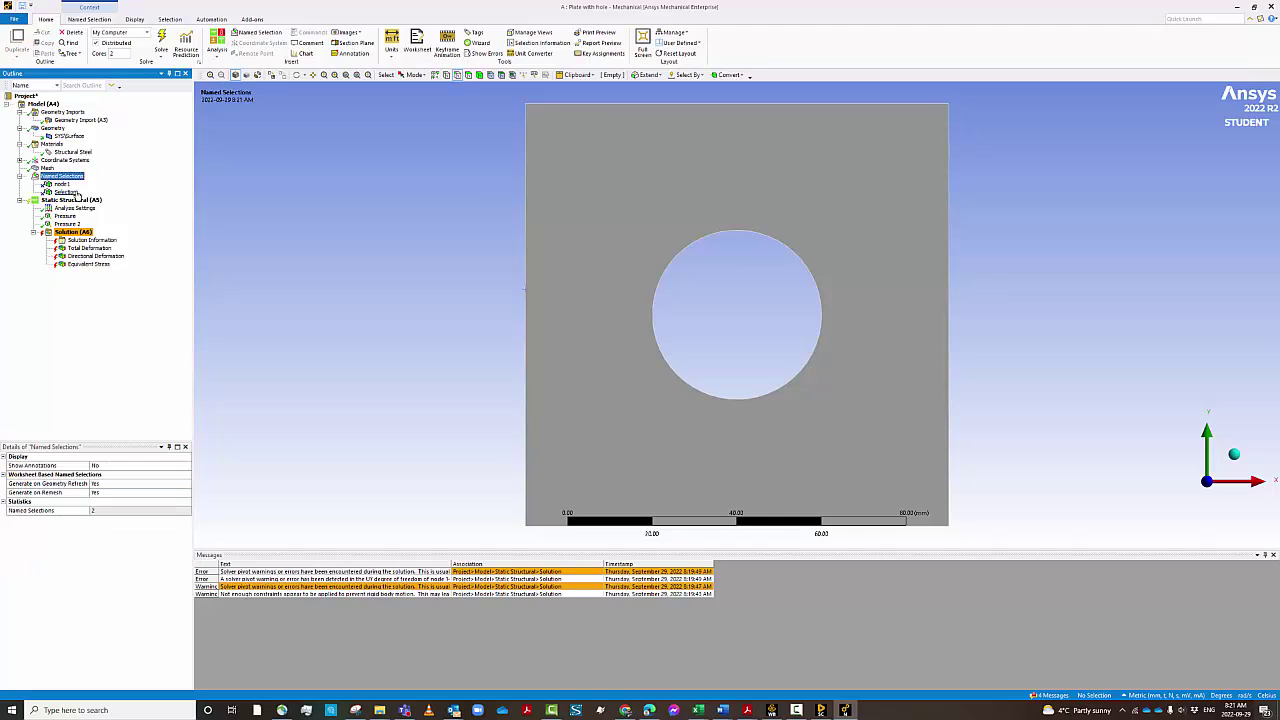
right_click(76, 193)
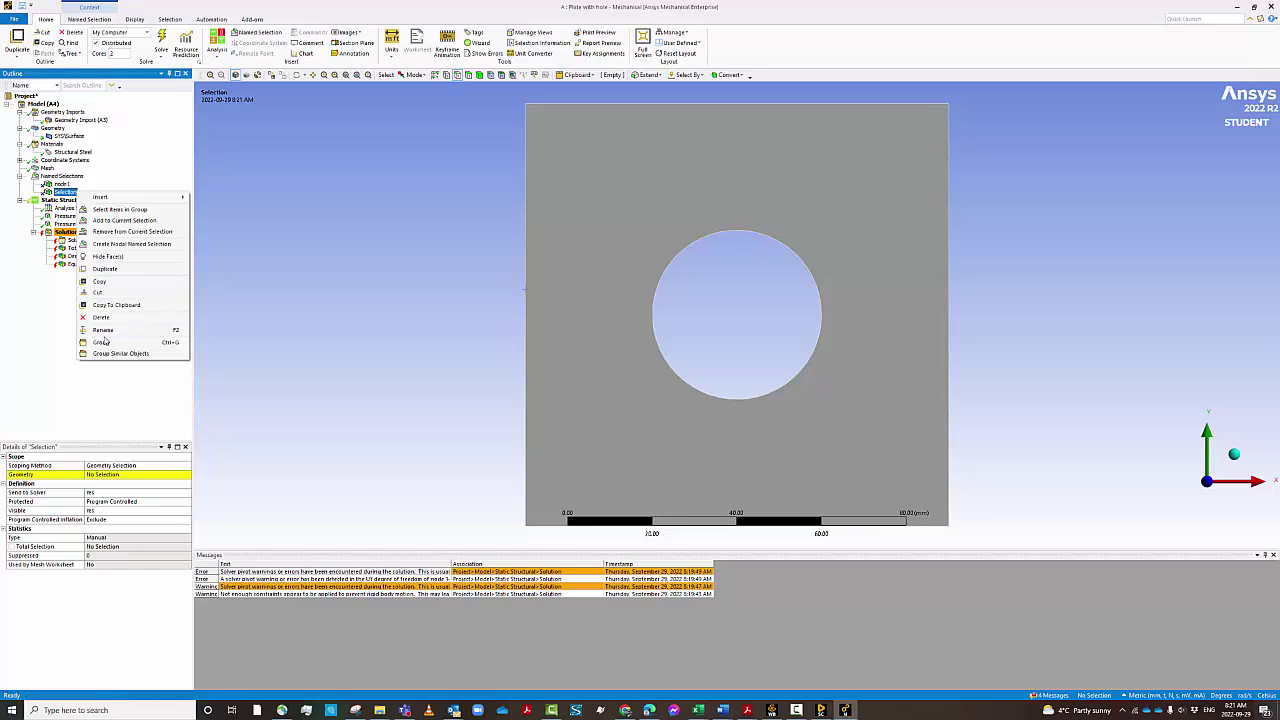
left_click(103, 329)
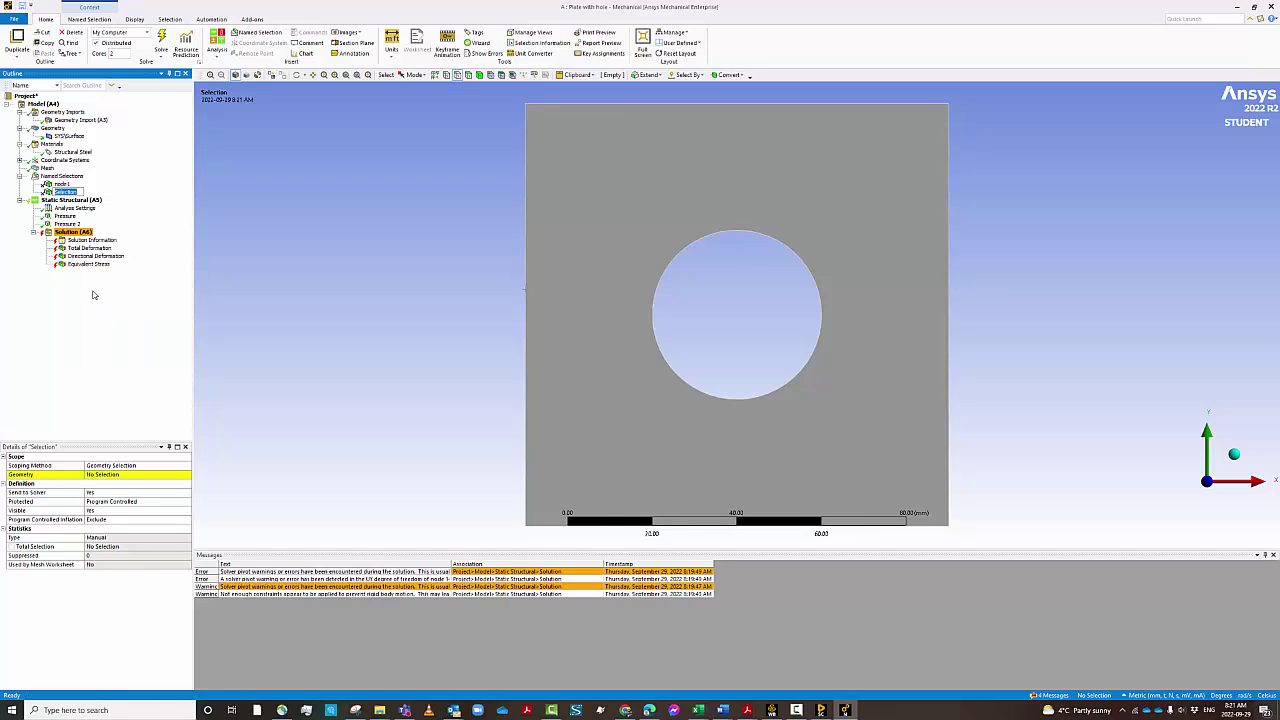
type("node2")
key("Return")
Step: Insert a Nodal Displacement in the static structural analysis and select the mesh node at the top of the hole
left_click(74, 201)
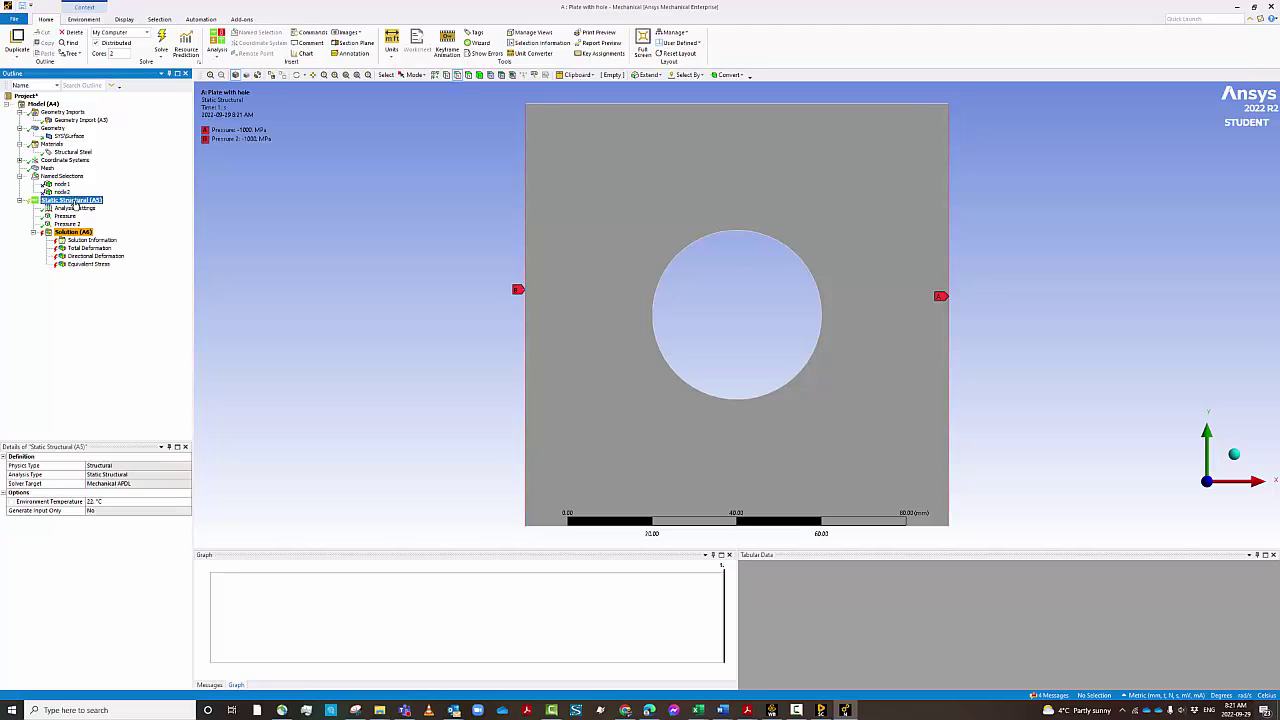
right_click(76, 203)
mouse_move(100, 205)
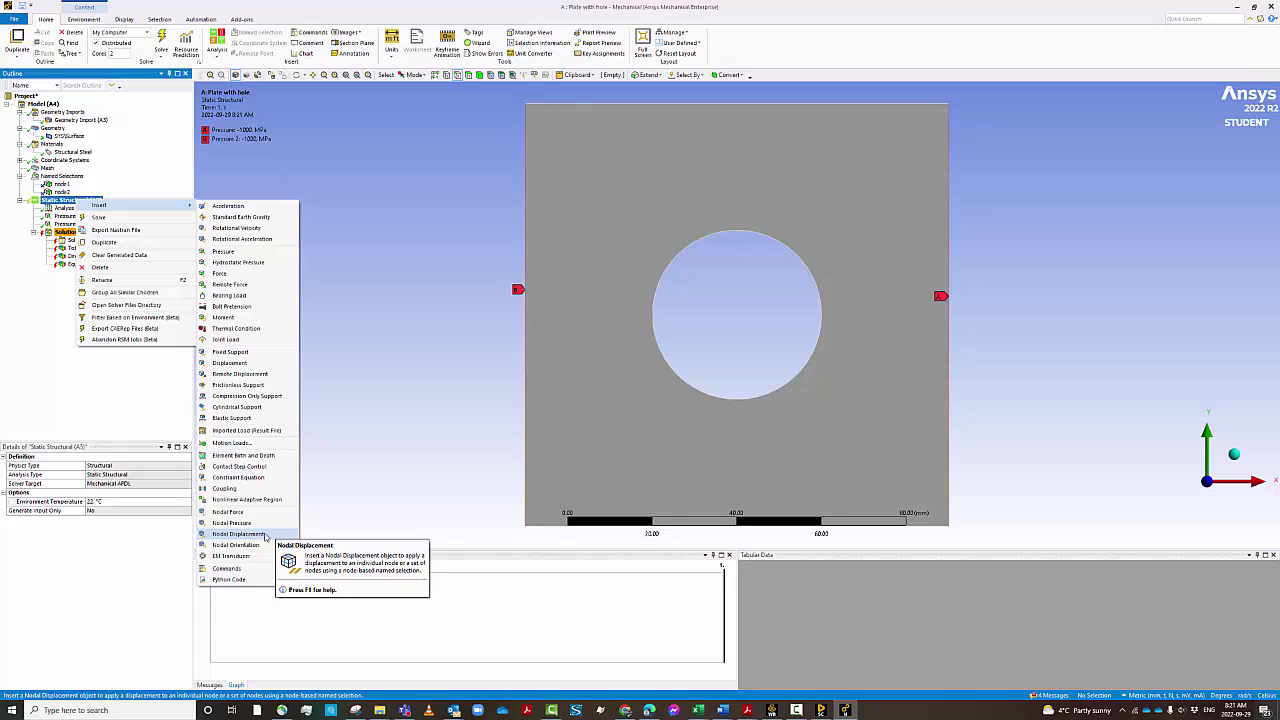
left_click(238, 534)
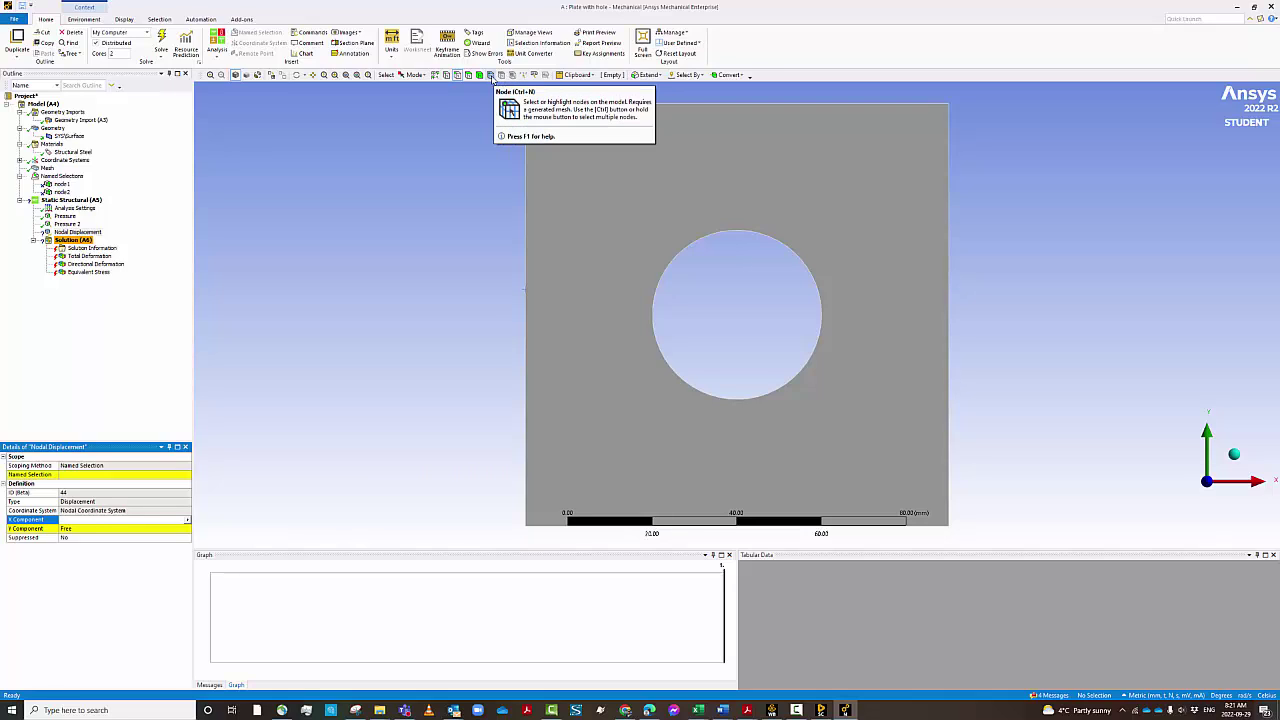
left_click(490, 77)
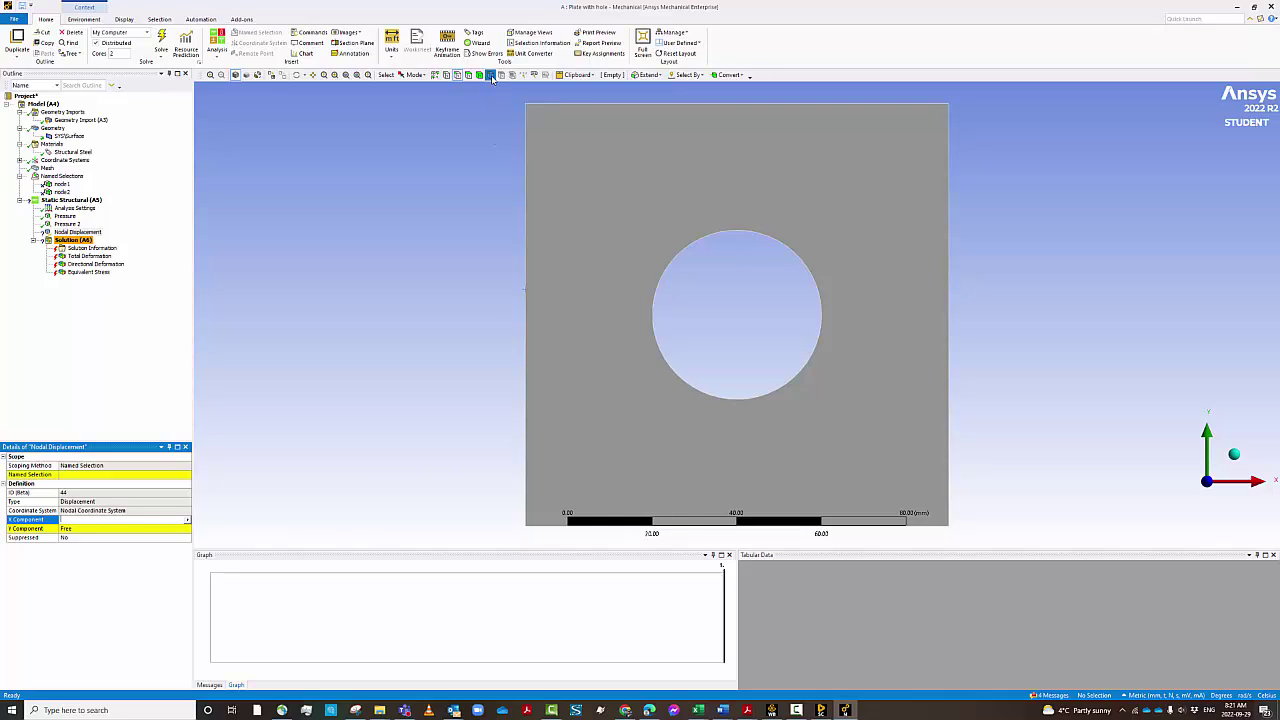
left_click(741, 234)
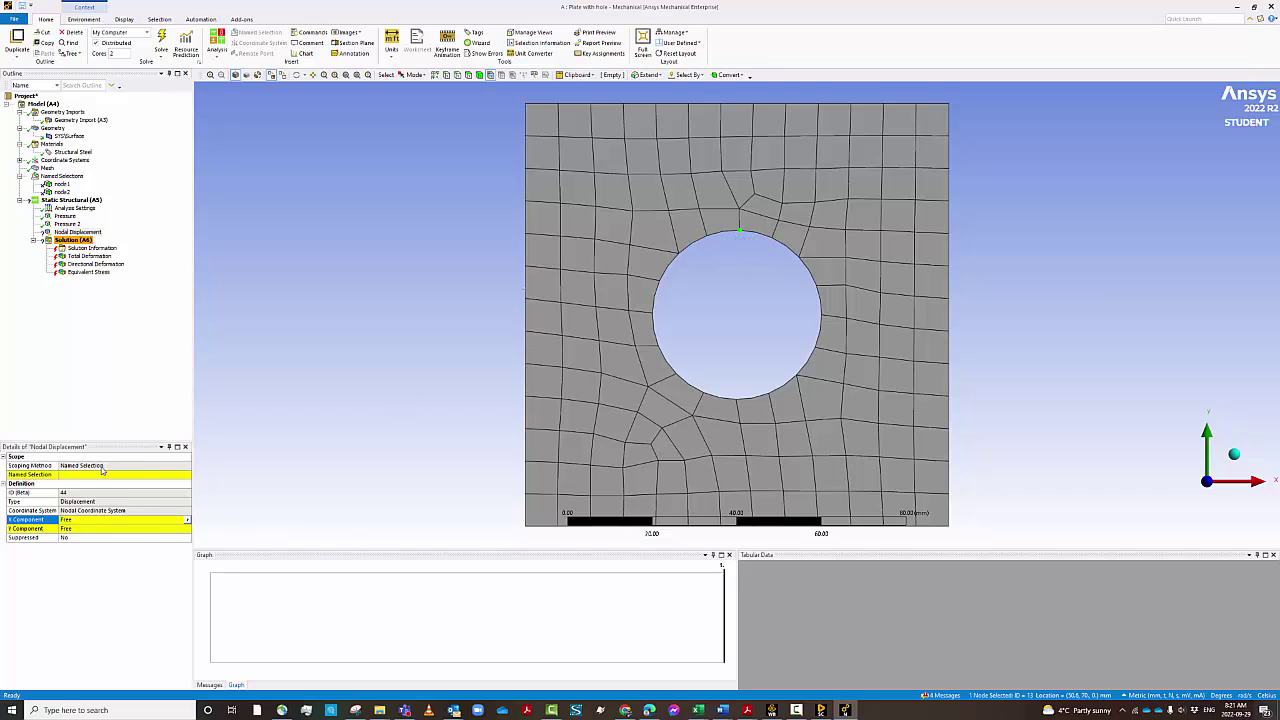
Step: Set the nodal displacement's X and Y components to 0 mm
left_click(76, 520)
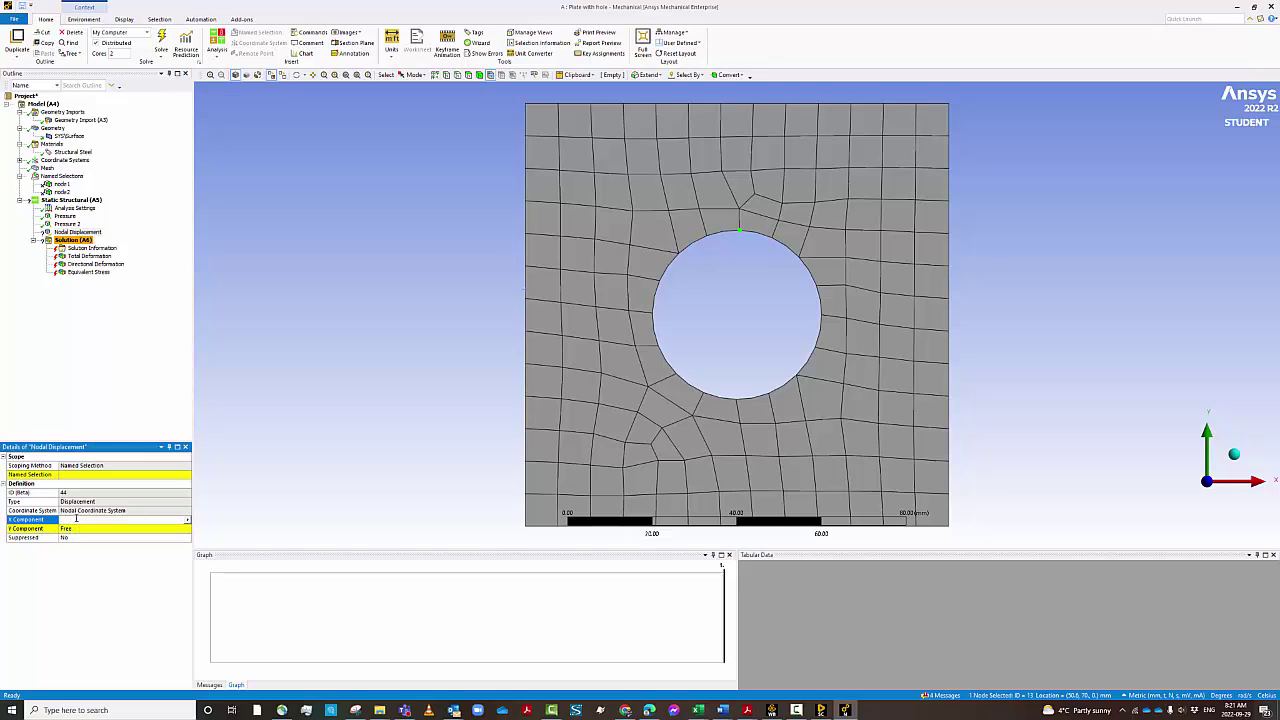
left_click(65, 529)
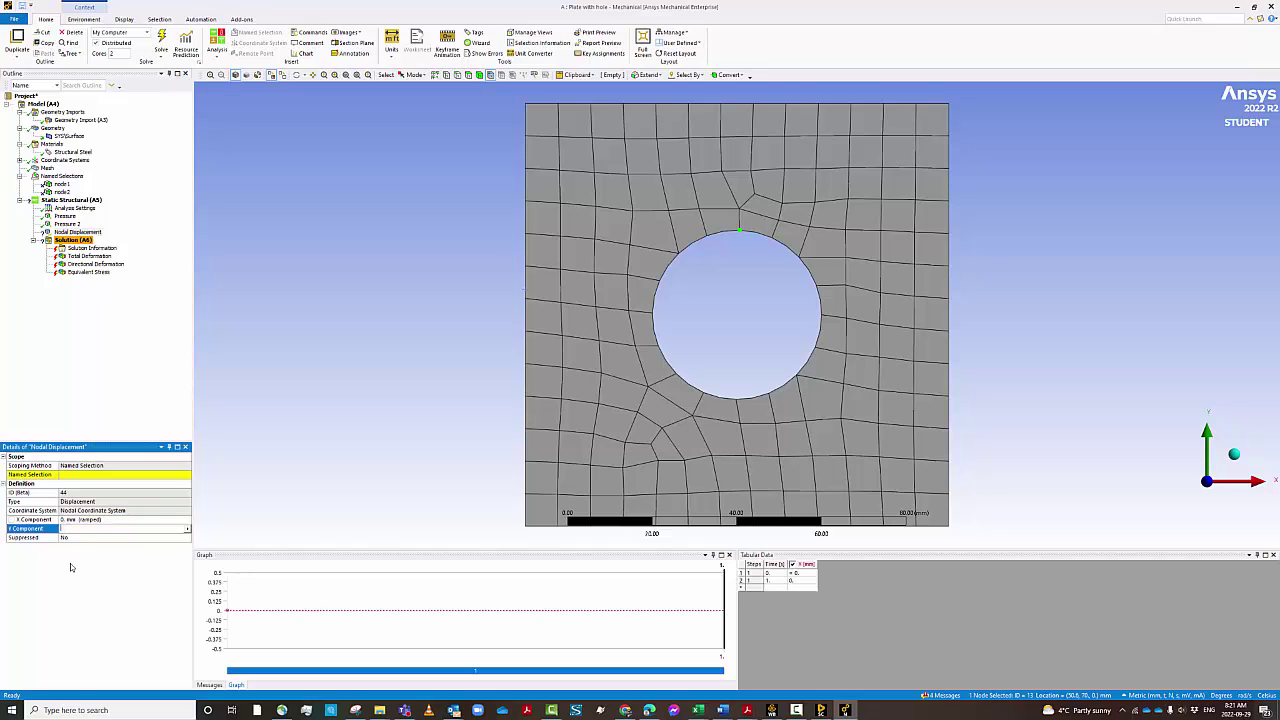
key("Return")
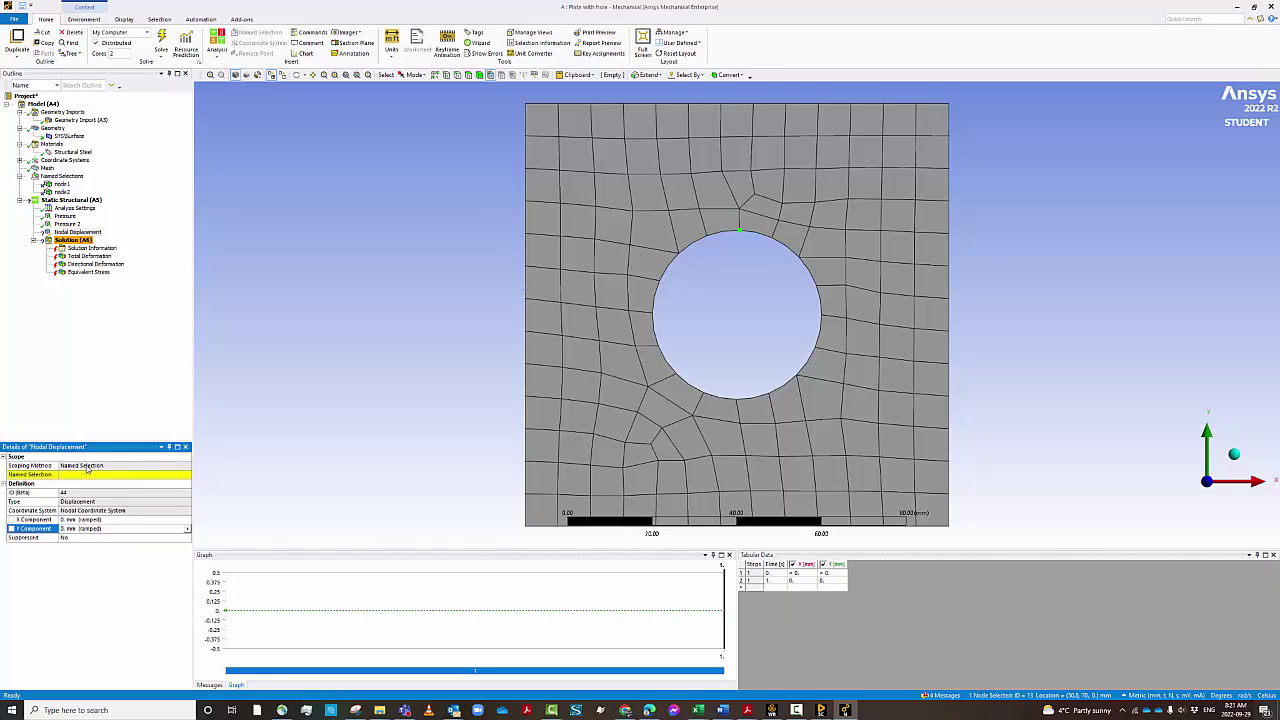
Step: Scope the nodal displacement to the named selection node1
left_click(87, 466)
left_click(179, 475)
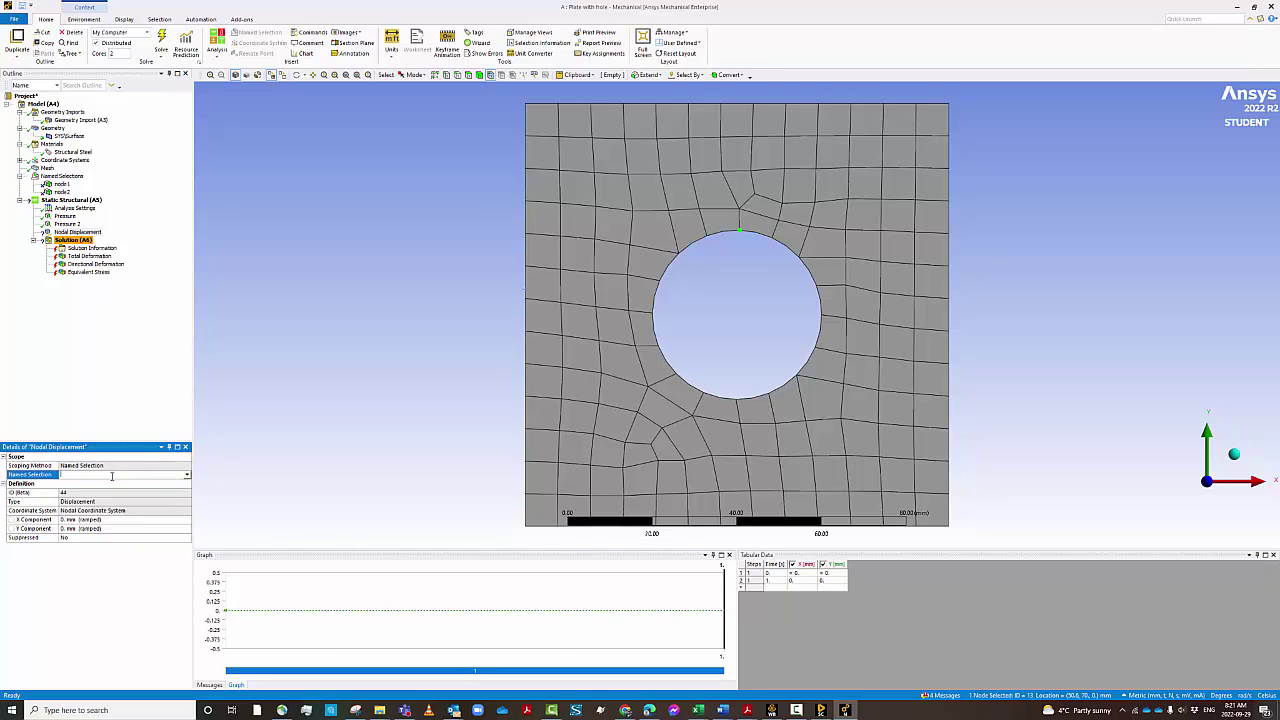
left_click(185, 476)
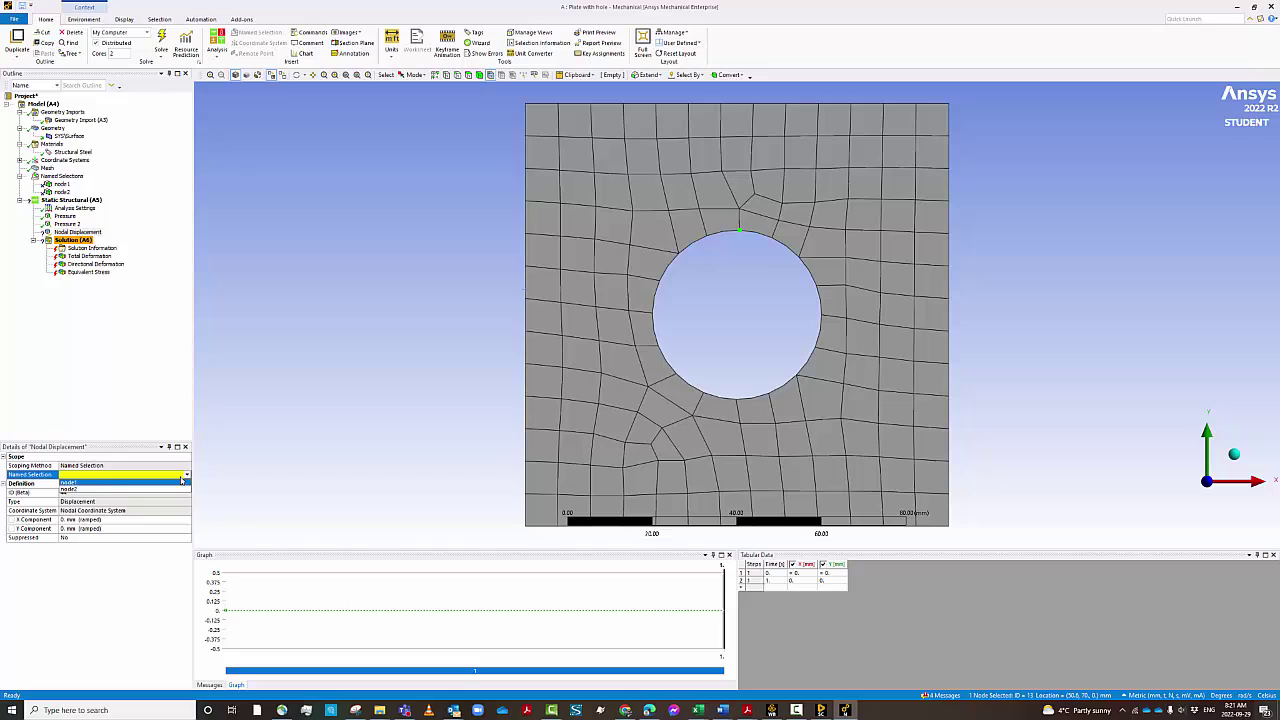
left_click(130, 485)
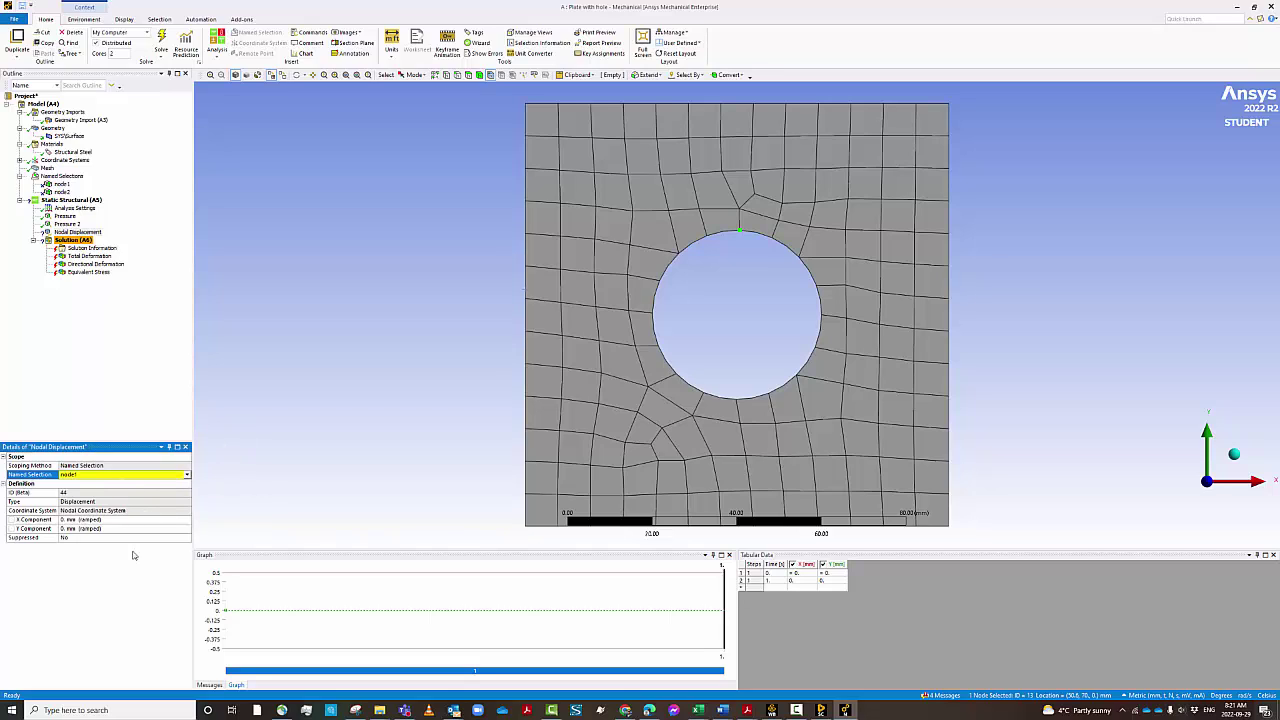
left_click(95, 476)
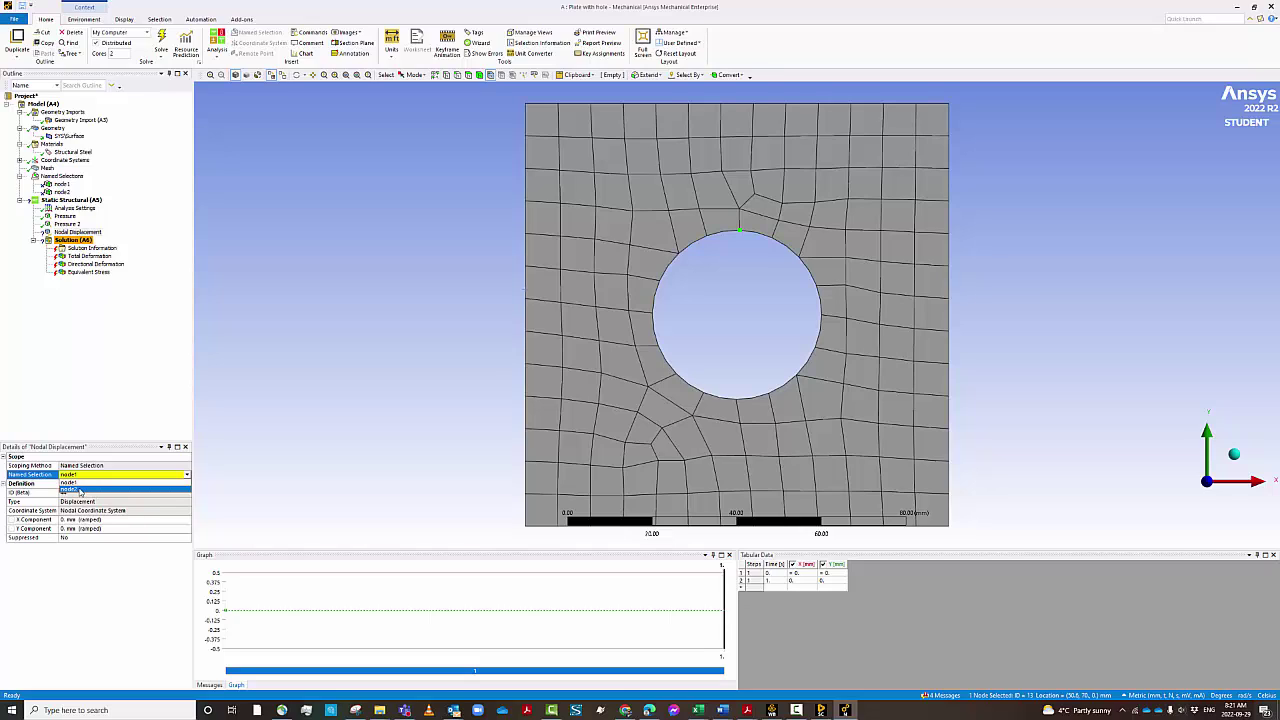
left_click(80, 491)
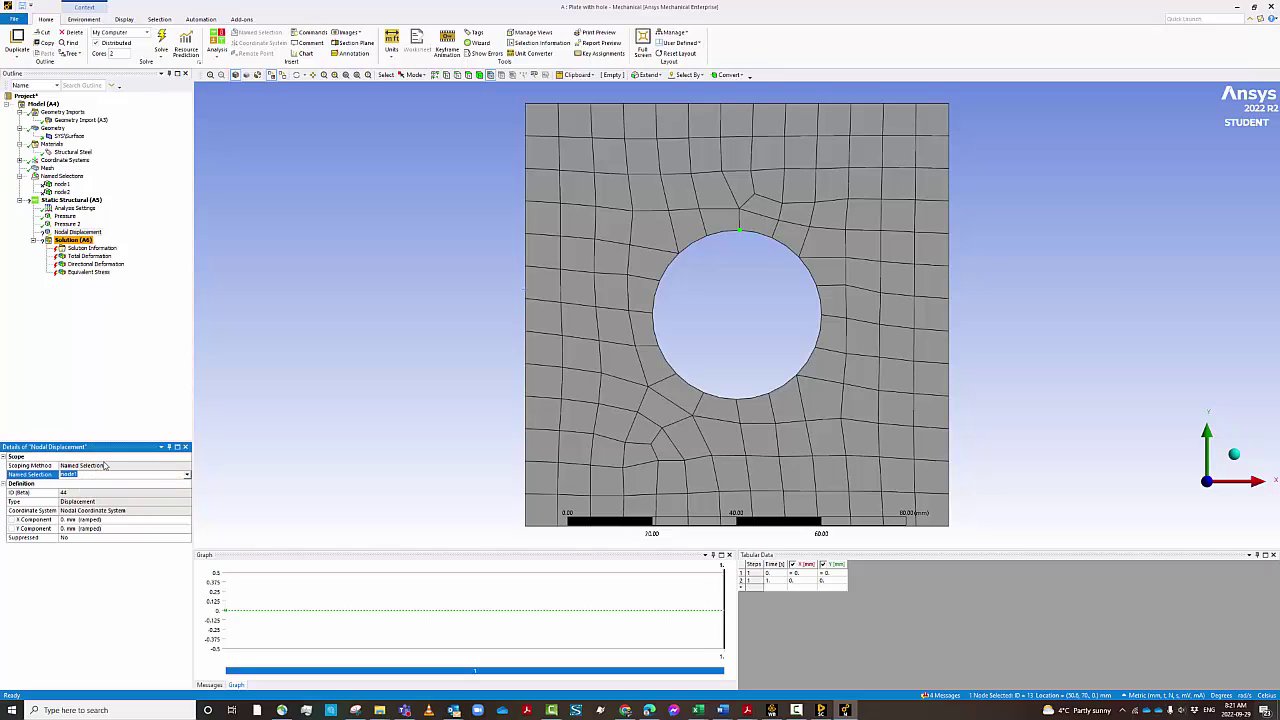
left_click(104, 465)
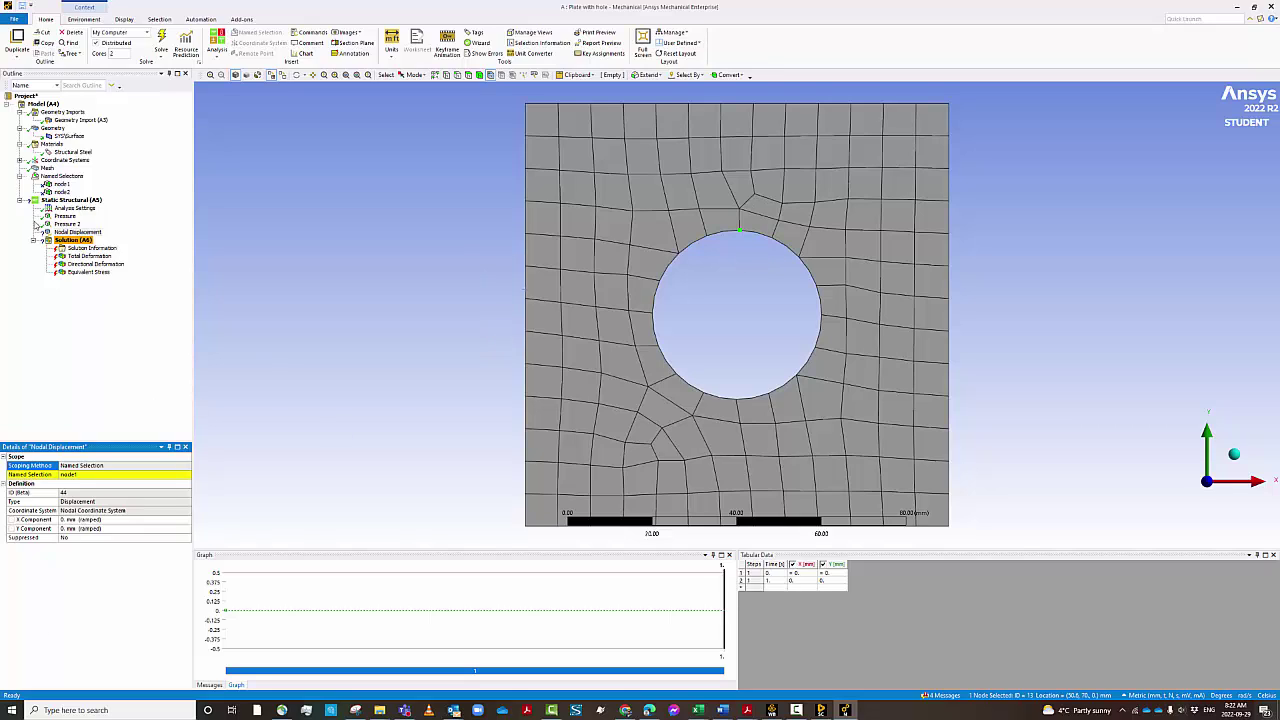
Step: Examine the boundary conditions available for the static structural analysis and the nodal displacement's scoping method
right_click(66, 201)
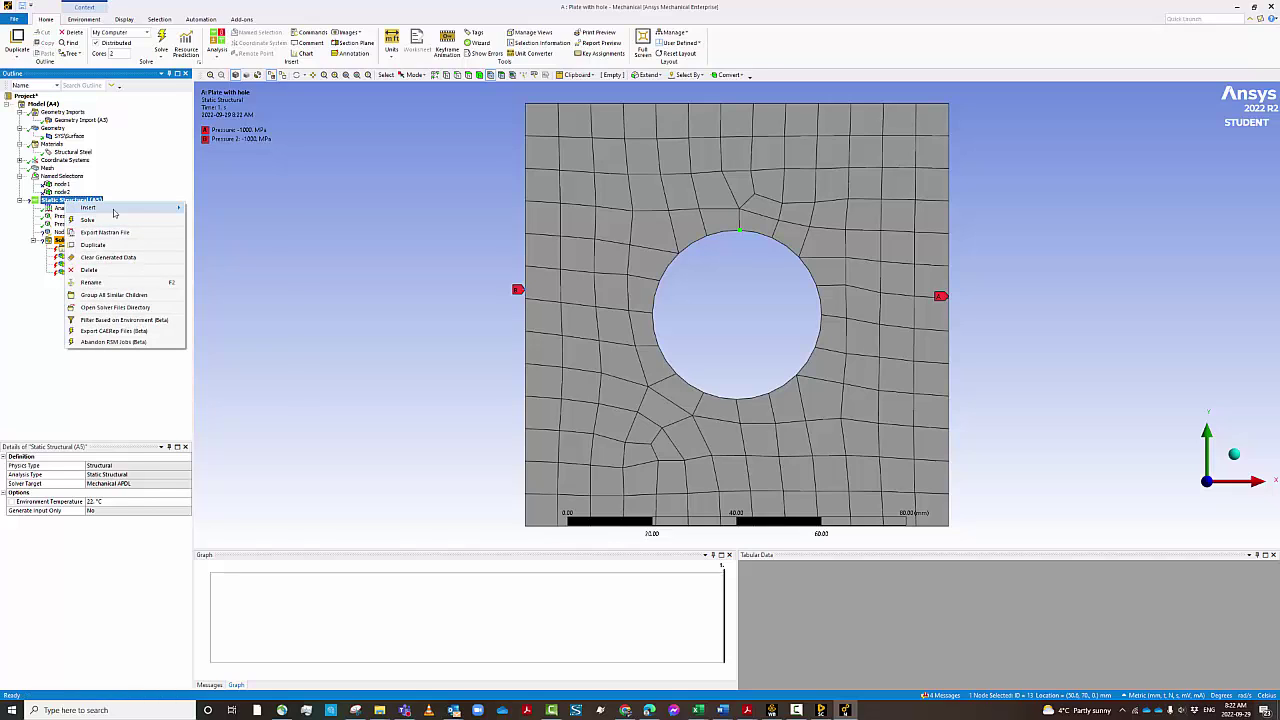
mouse_move(114, 209)
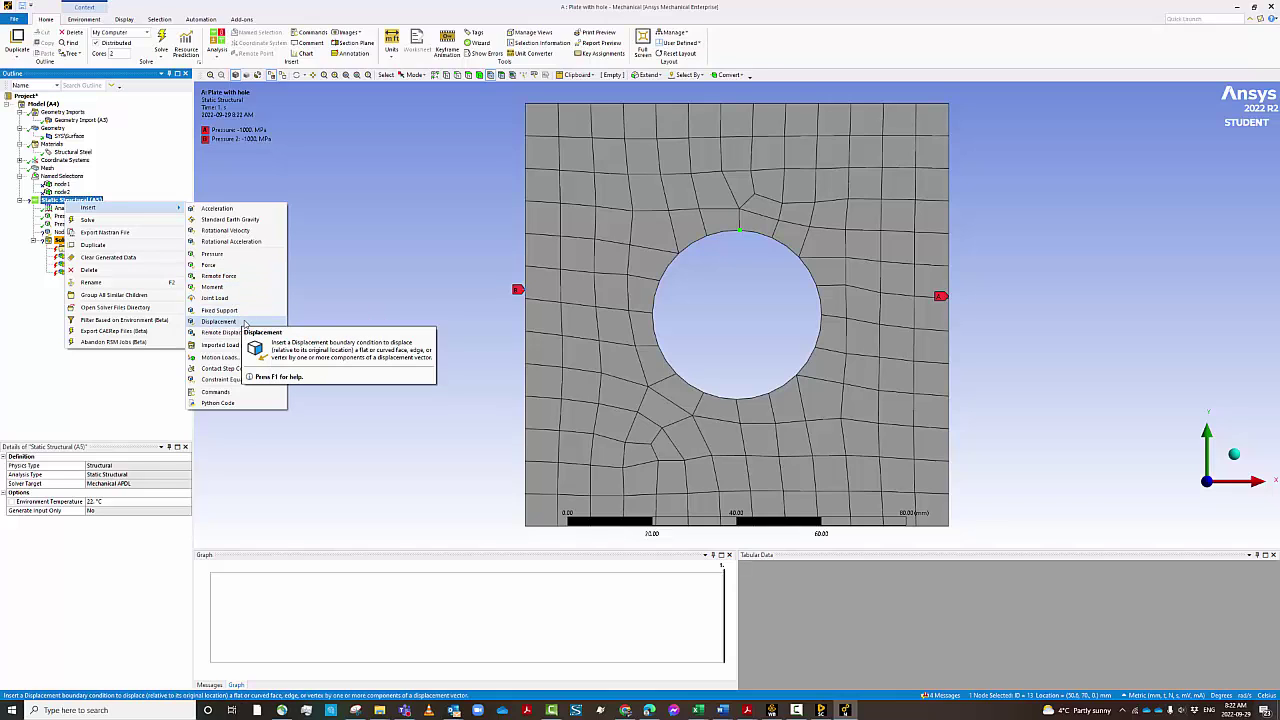
left_click(48, 354)
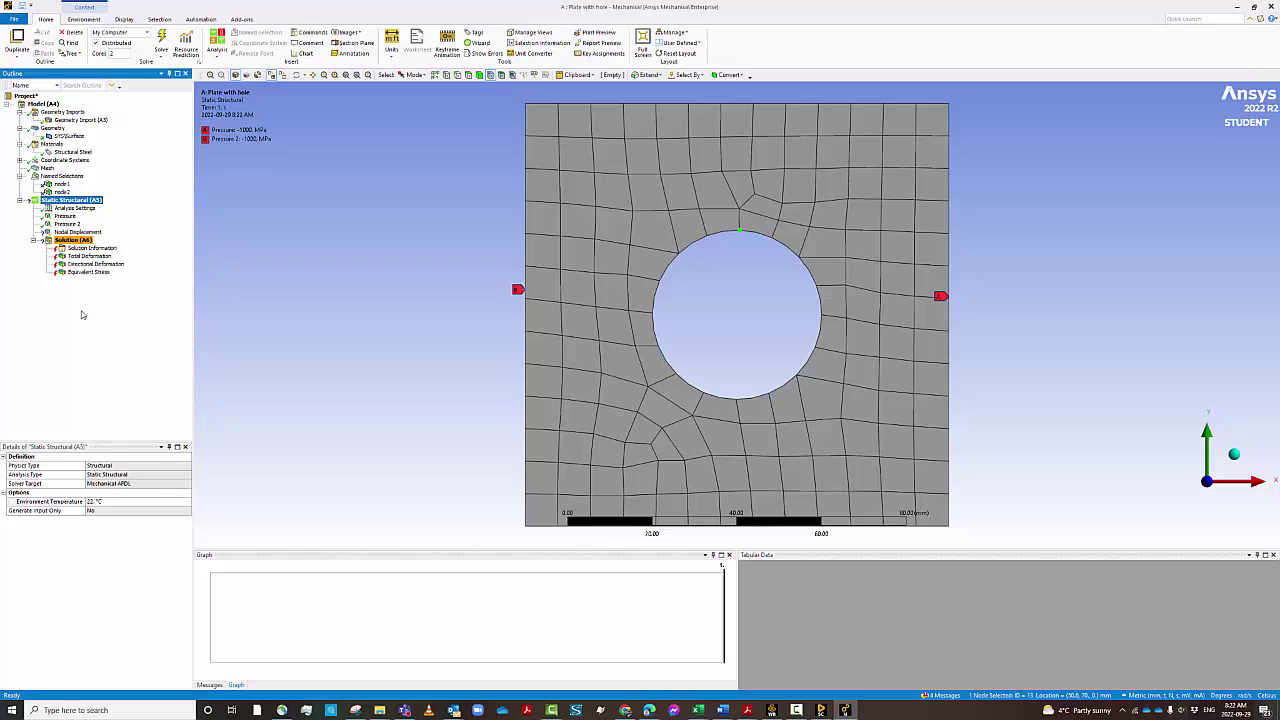
left_click(60, 233)
left_click(103, 466)
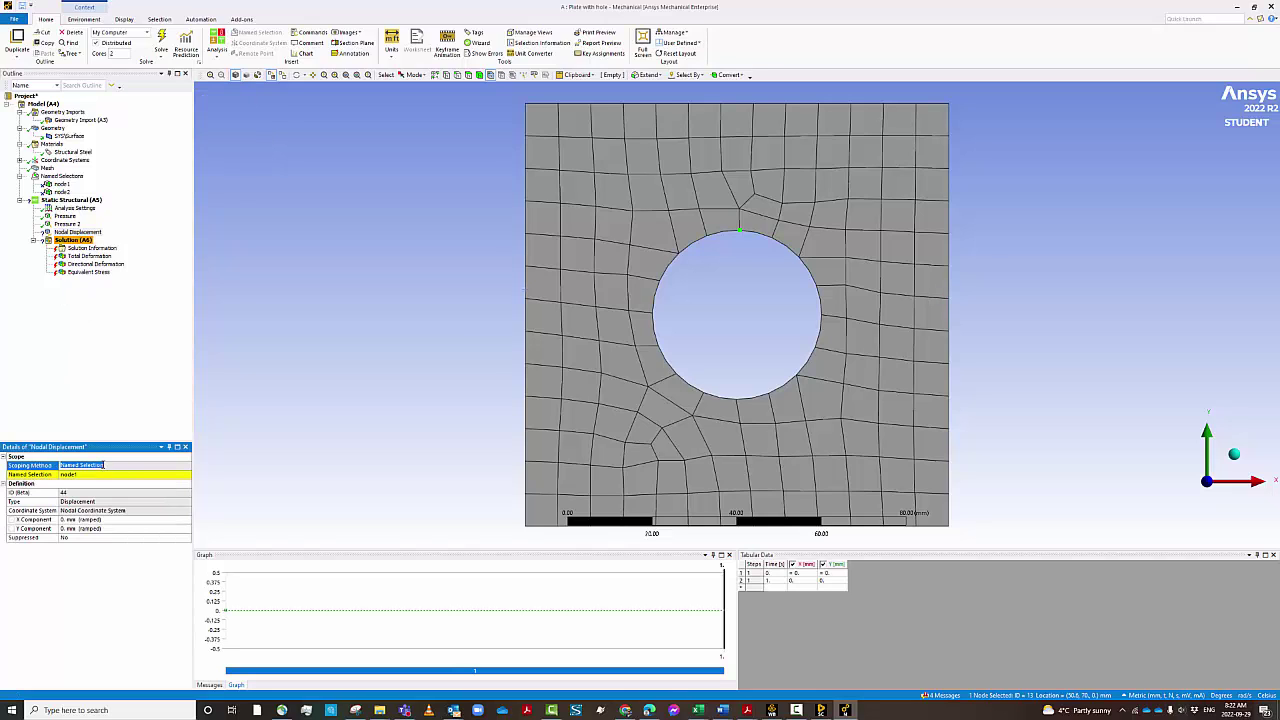
left_click(144, 381)
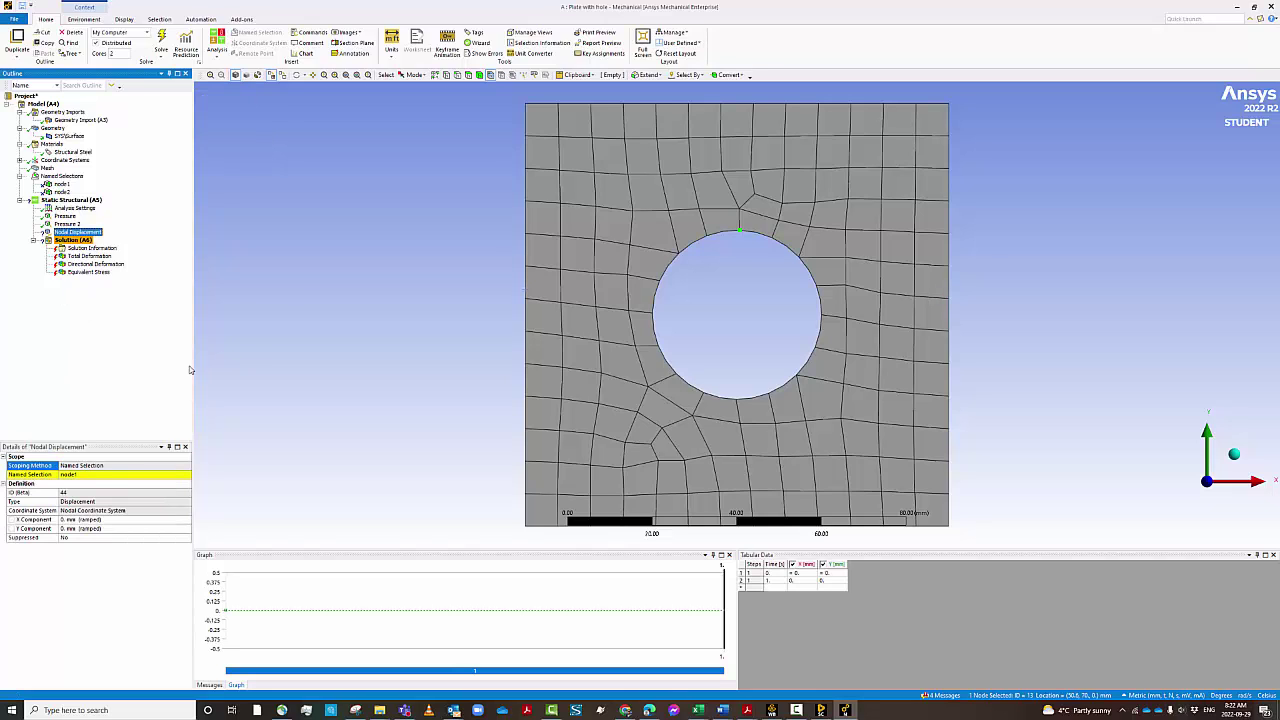
left_click(70, 200)
right_click(73, 202)
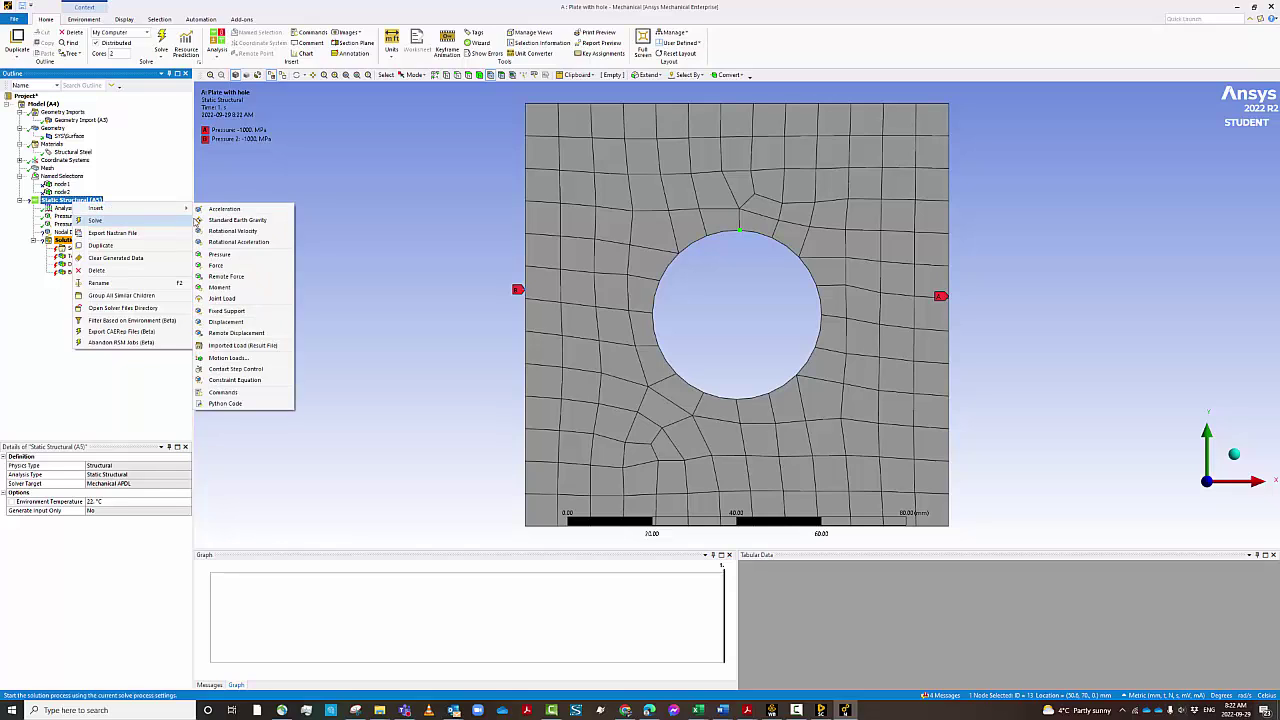
left_click(10, 434)
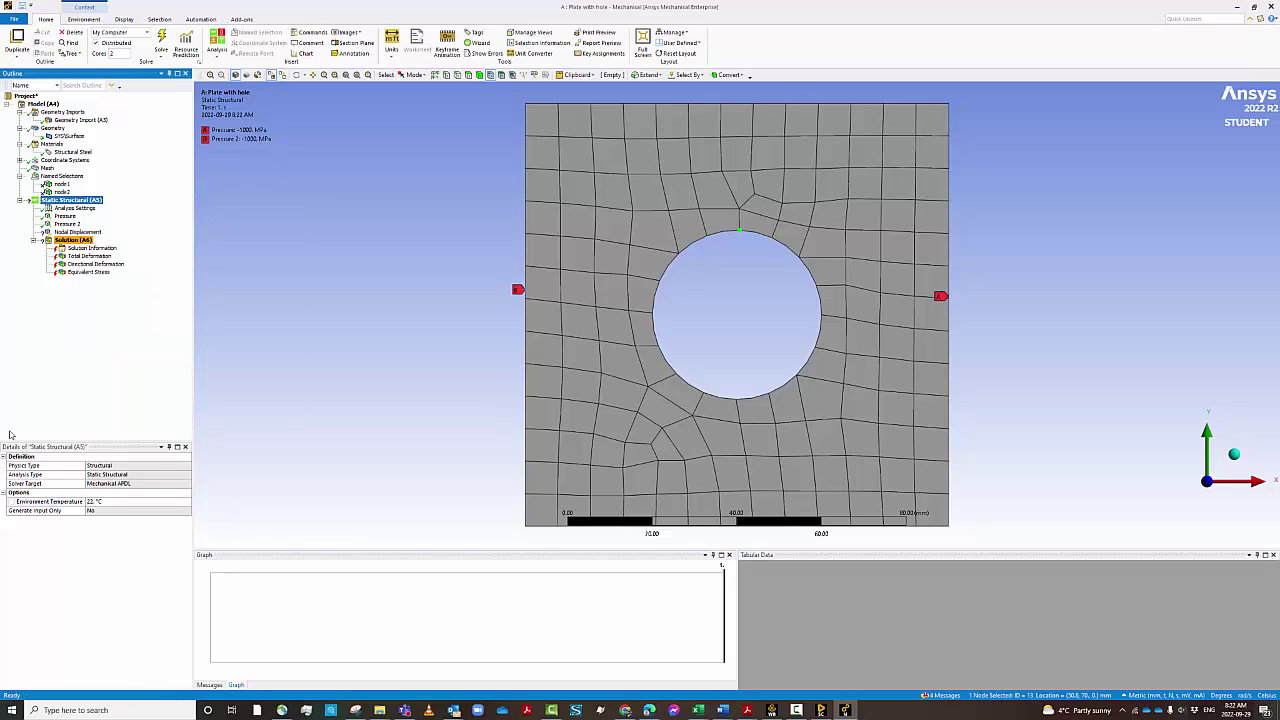
Step: Switch the nodal displacement's named selection to node2 and back to node1
left_click(74, 233)
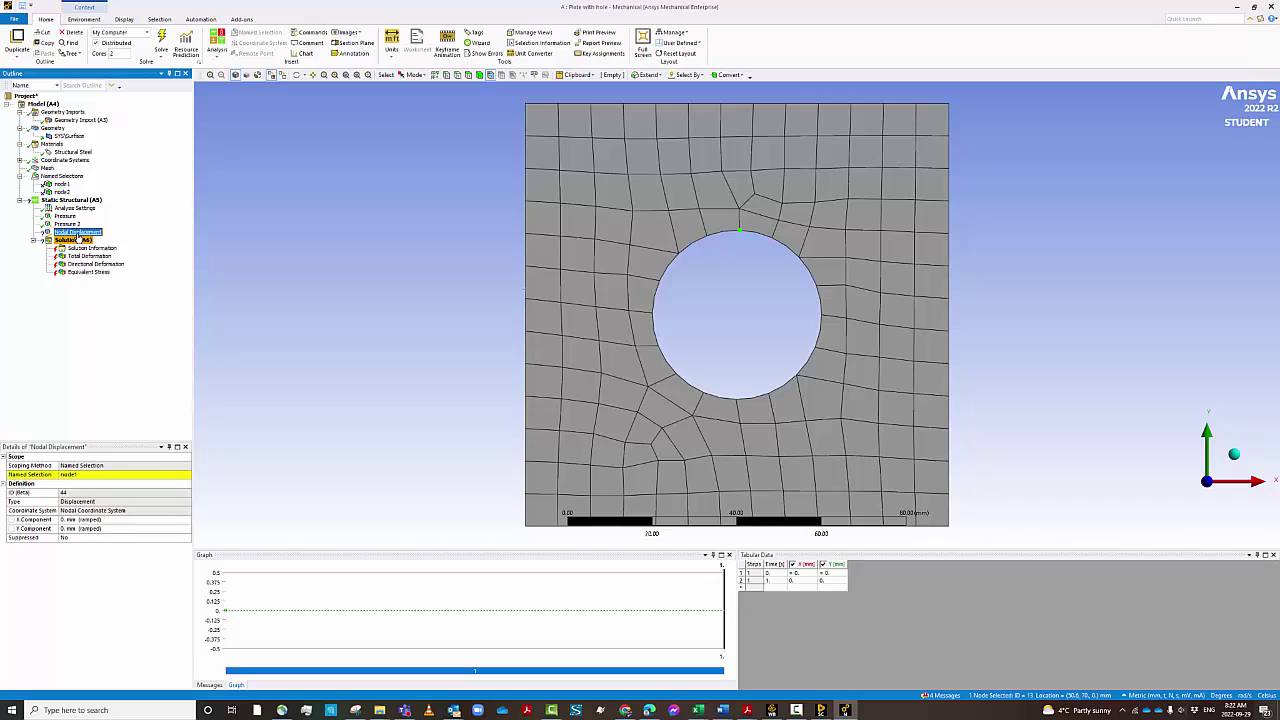
left_click(90, 472)
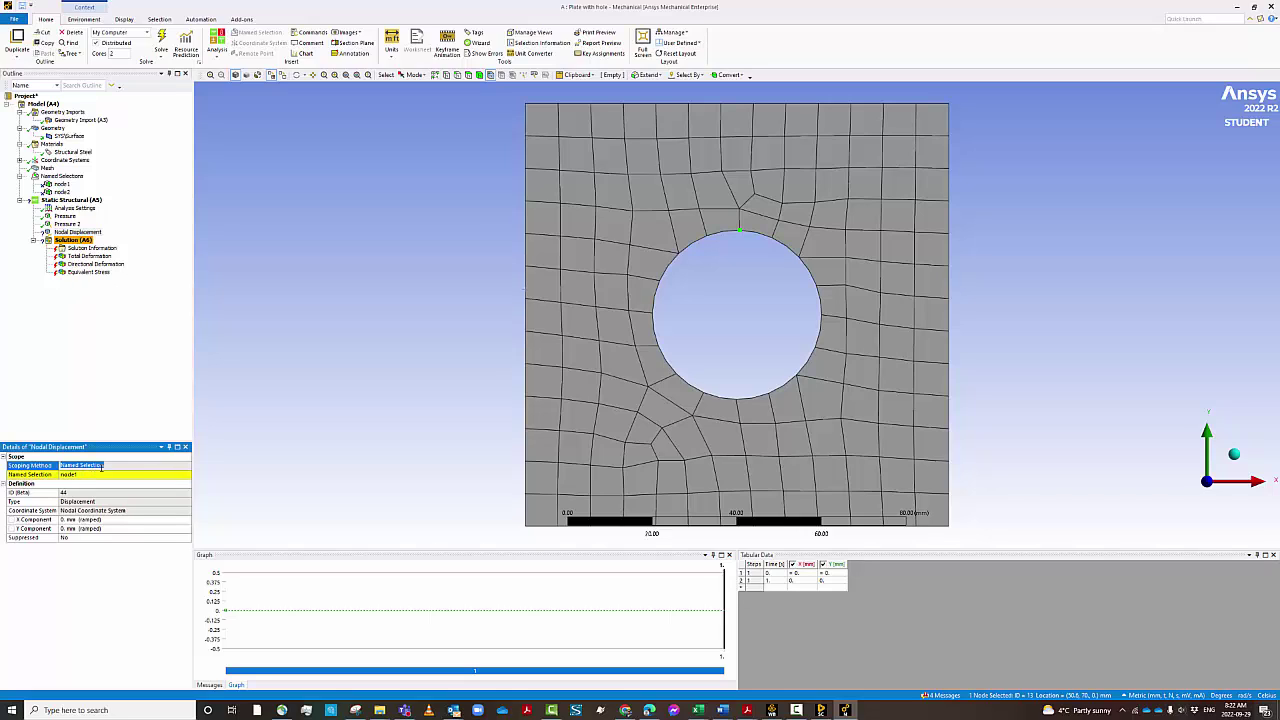
left_click(187, 476)
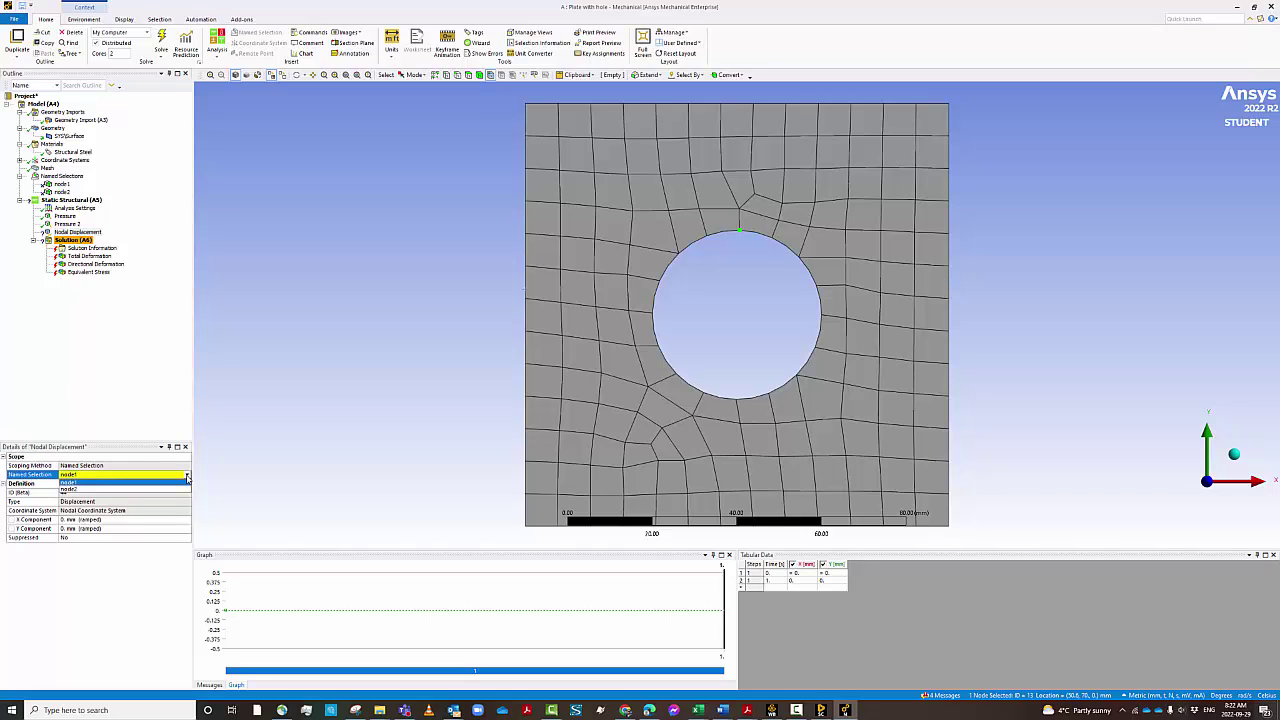
left_click(168, 491)
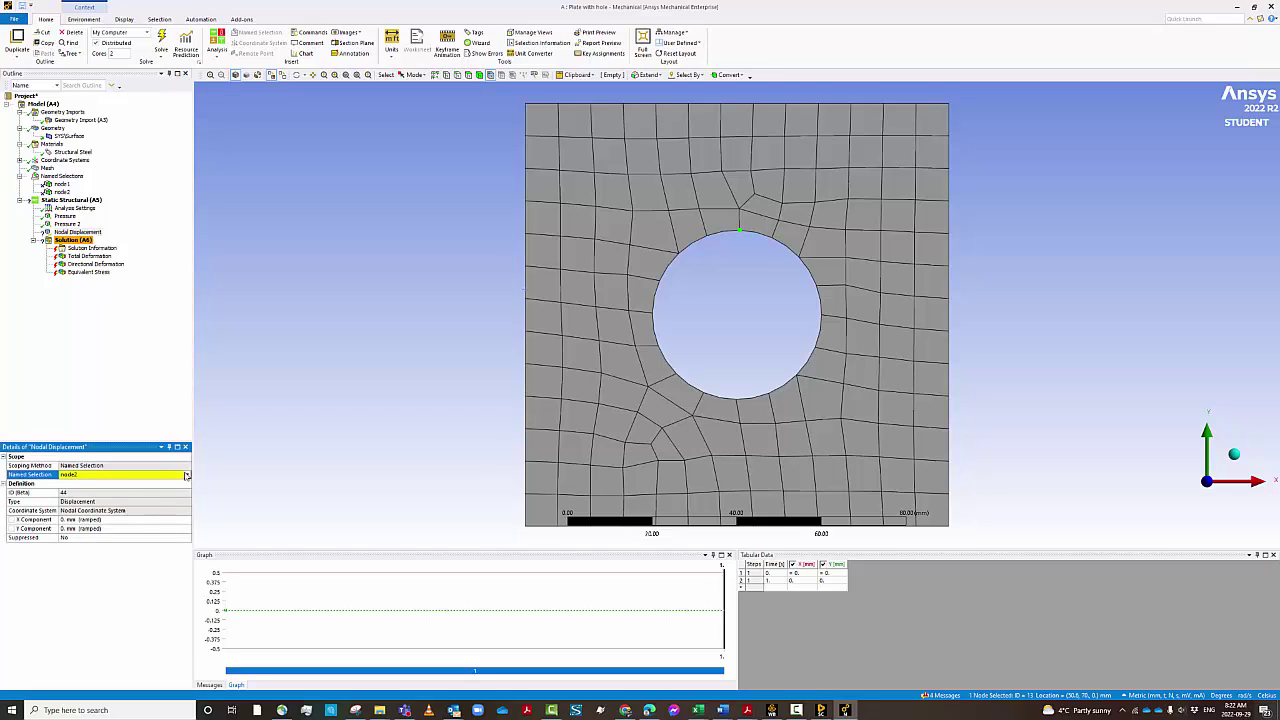
left_click(186, 476)
left_click(142, 482)
left_click(111, 591)
left_click(85, 474)
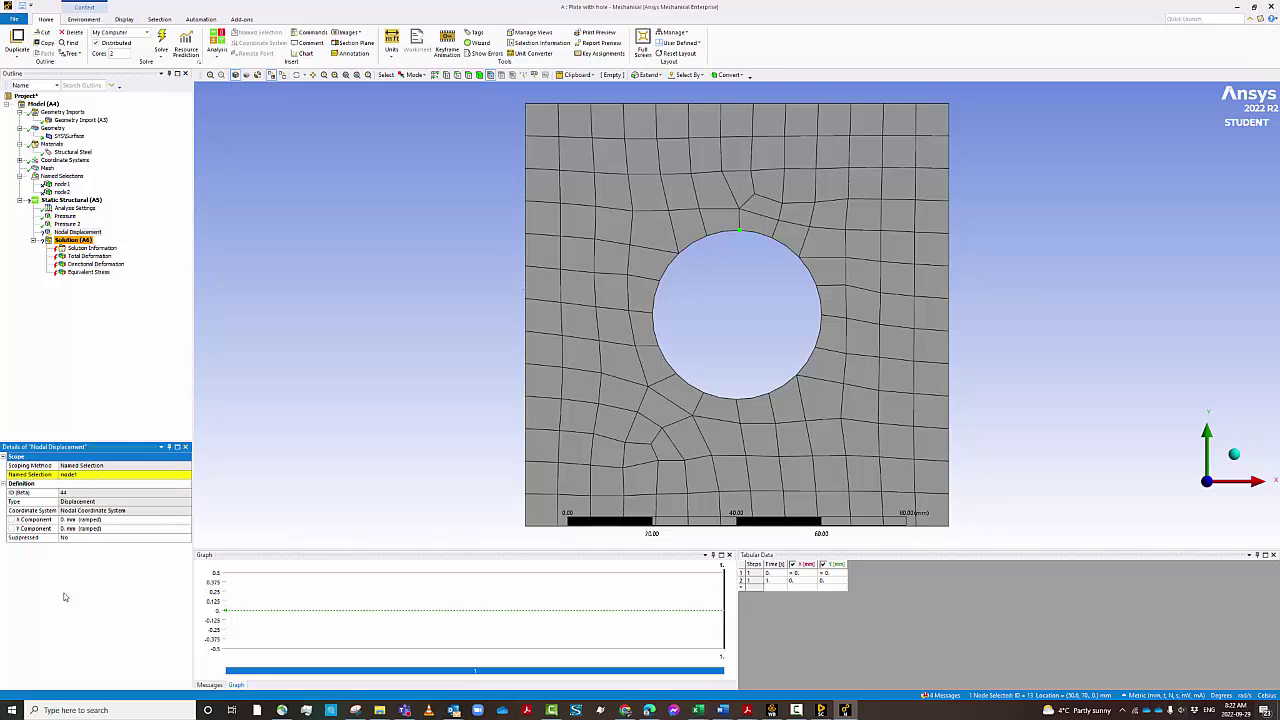
Step: Examine the nodal displacement's Y component definition types, its named selection and the objects that can be inserted from it
left_click(129, 528)
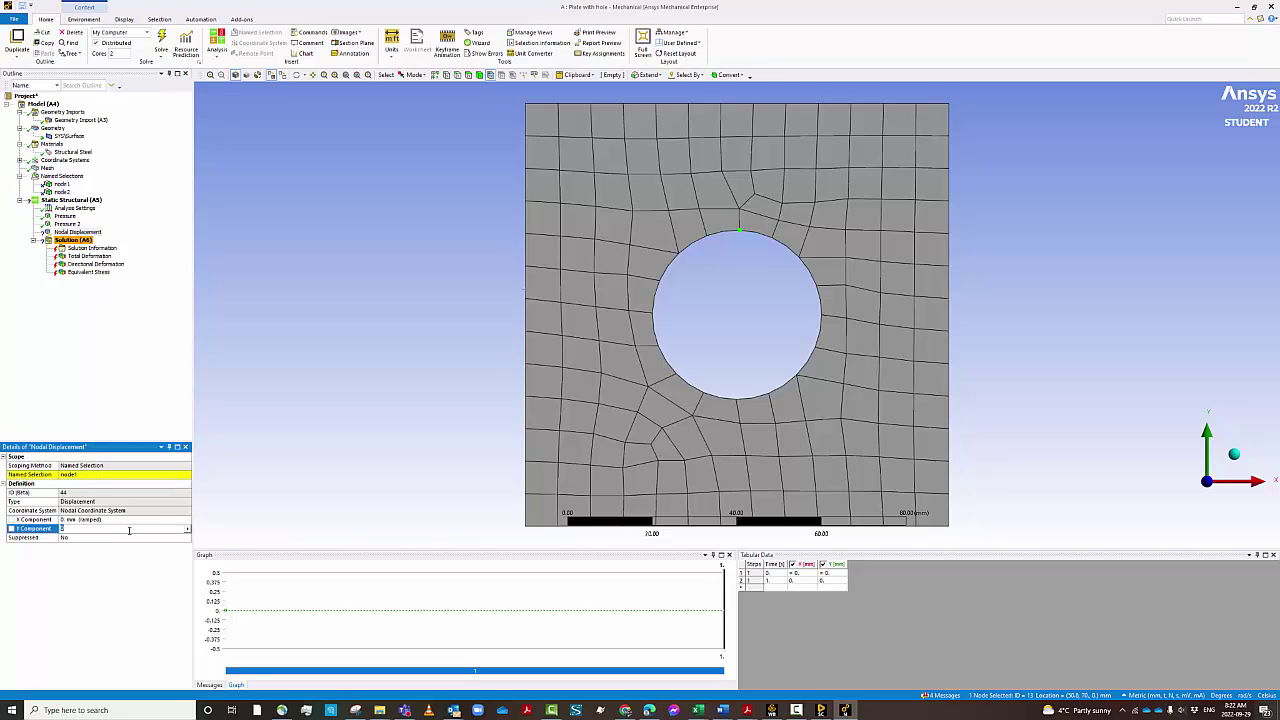
left_click(187, 529)
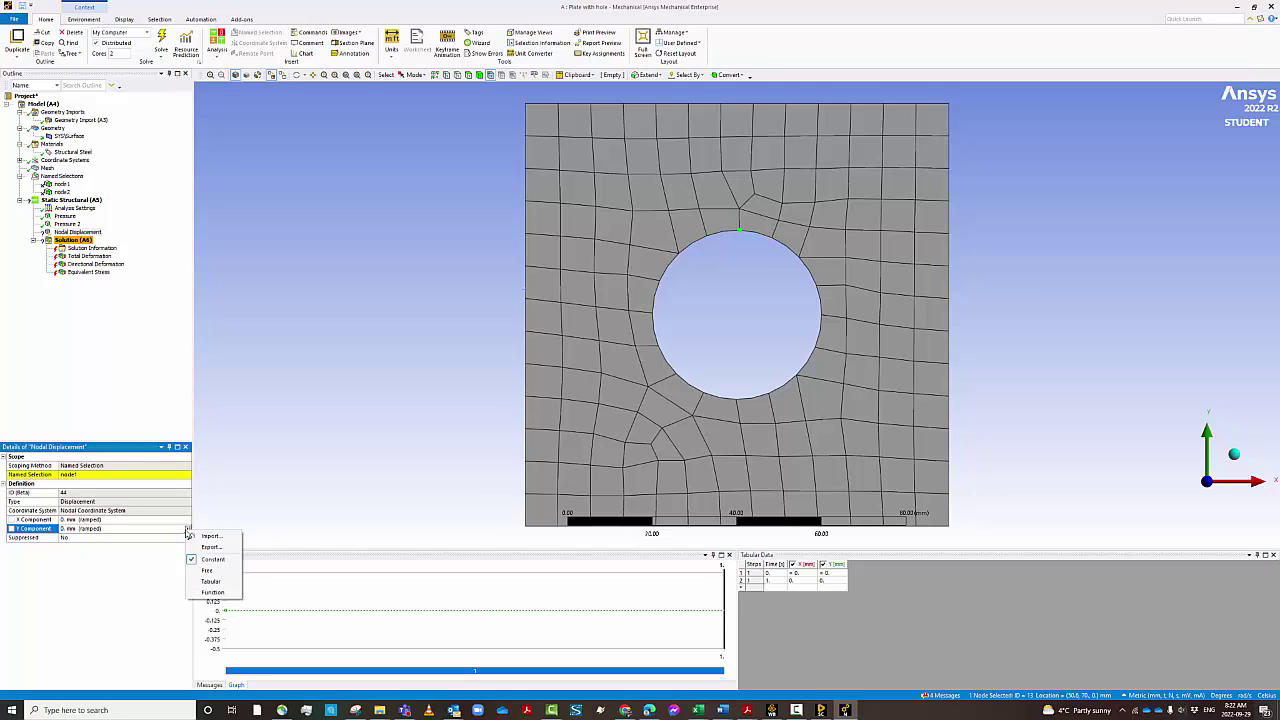
left_click(120, 598)
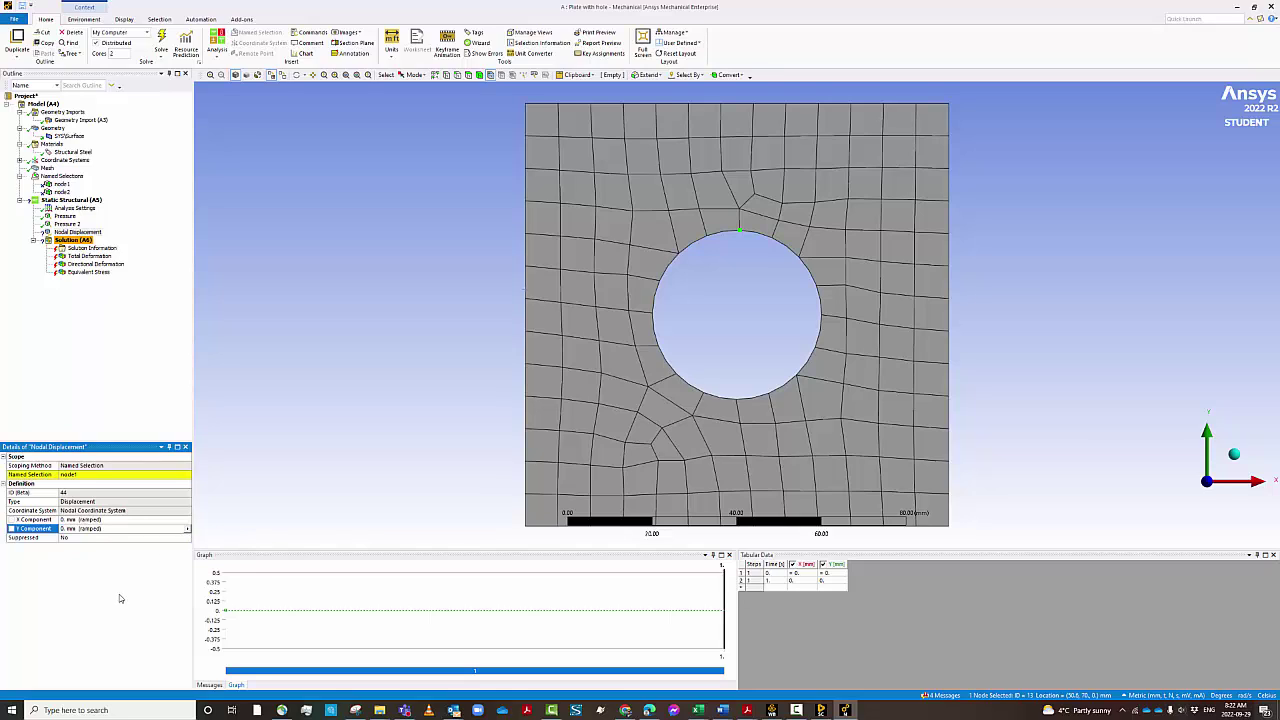
left_click(94, 475)
left_click(32, 585)
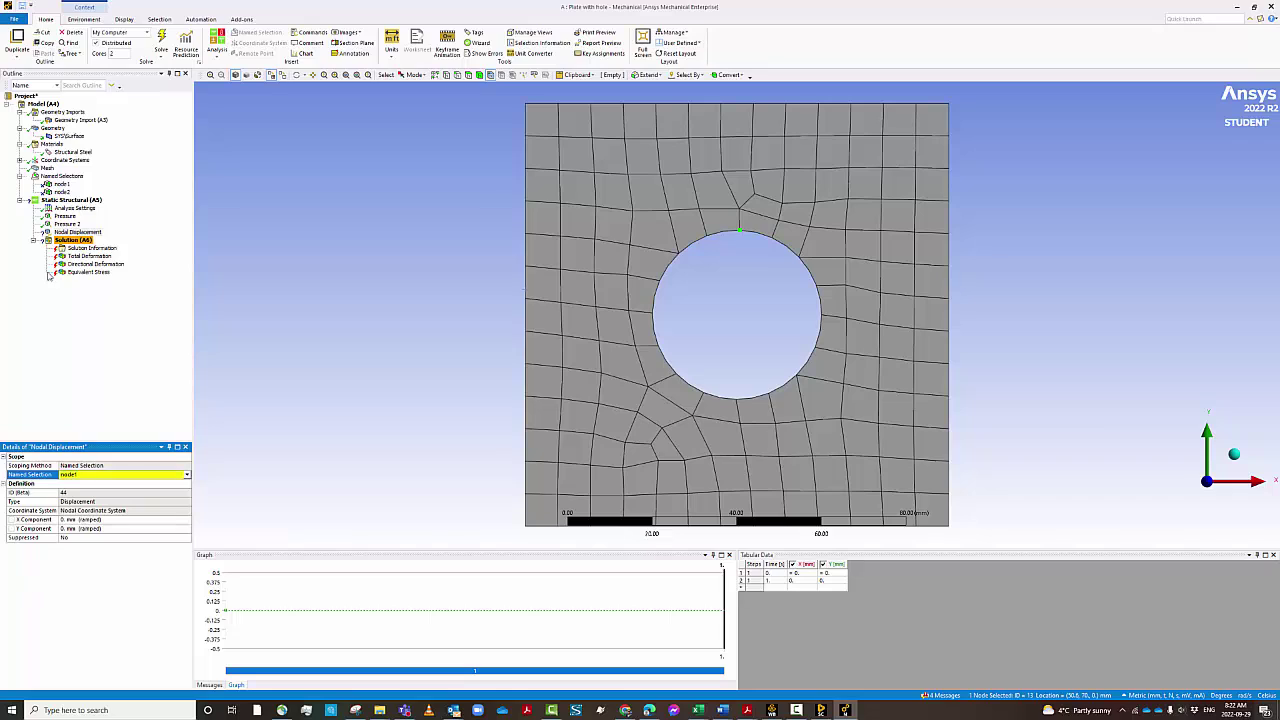
left_click(76, 232)
right_click(76, 236)
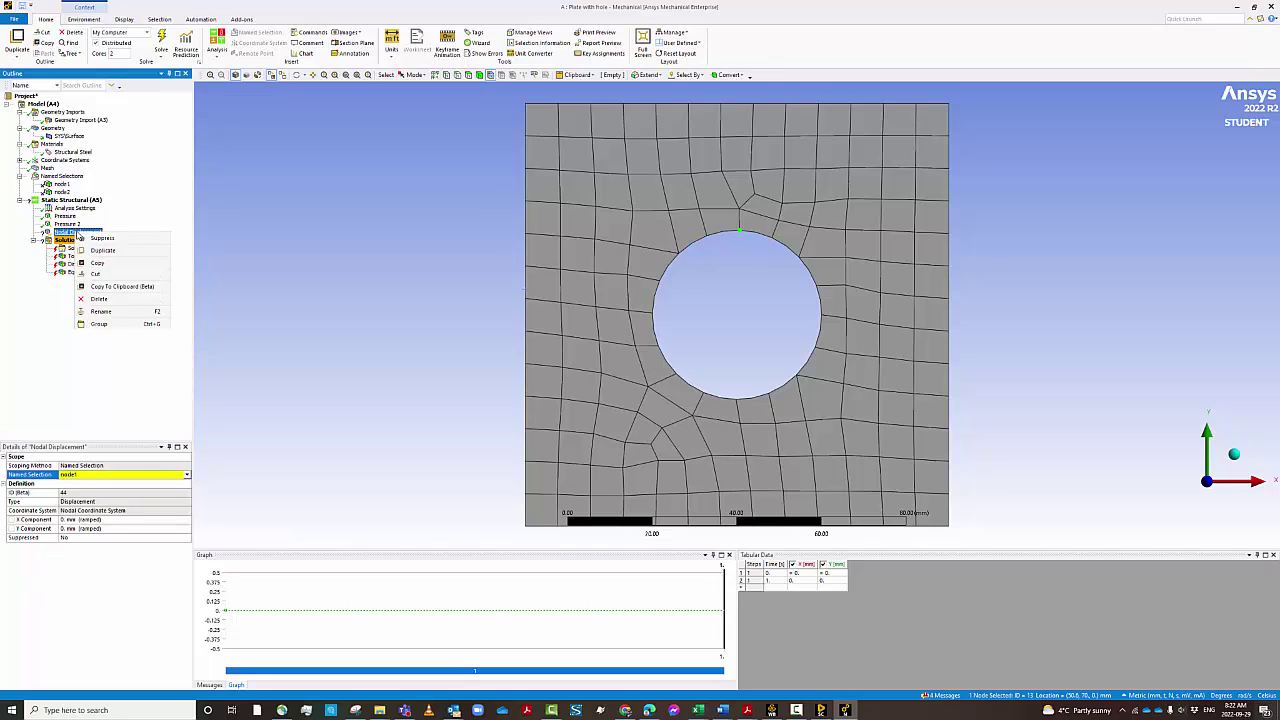
mouse_move(106, 241)
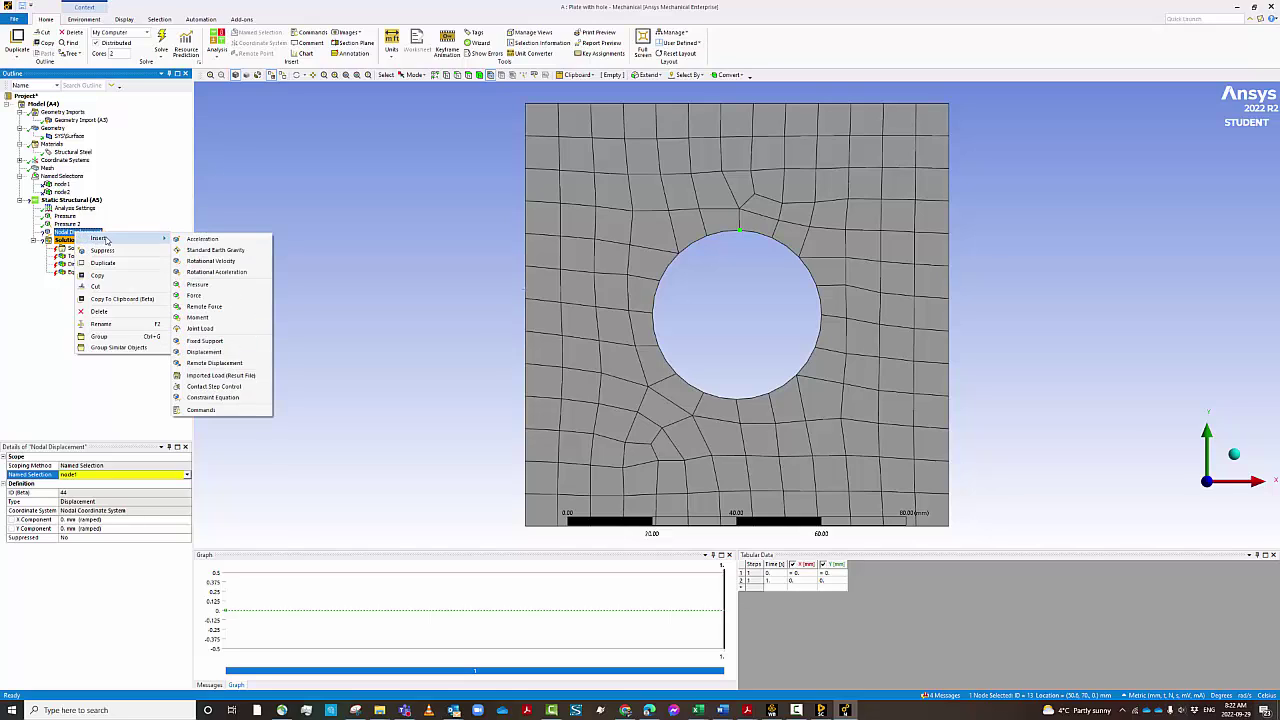
left_click(8, 380)
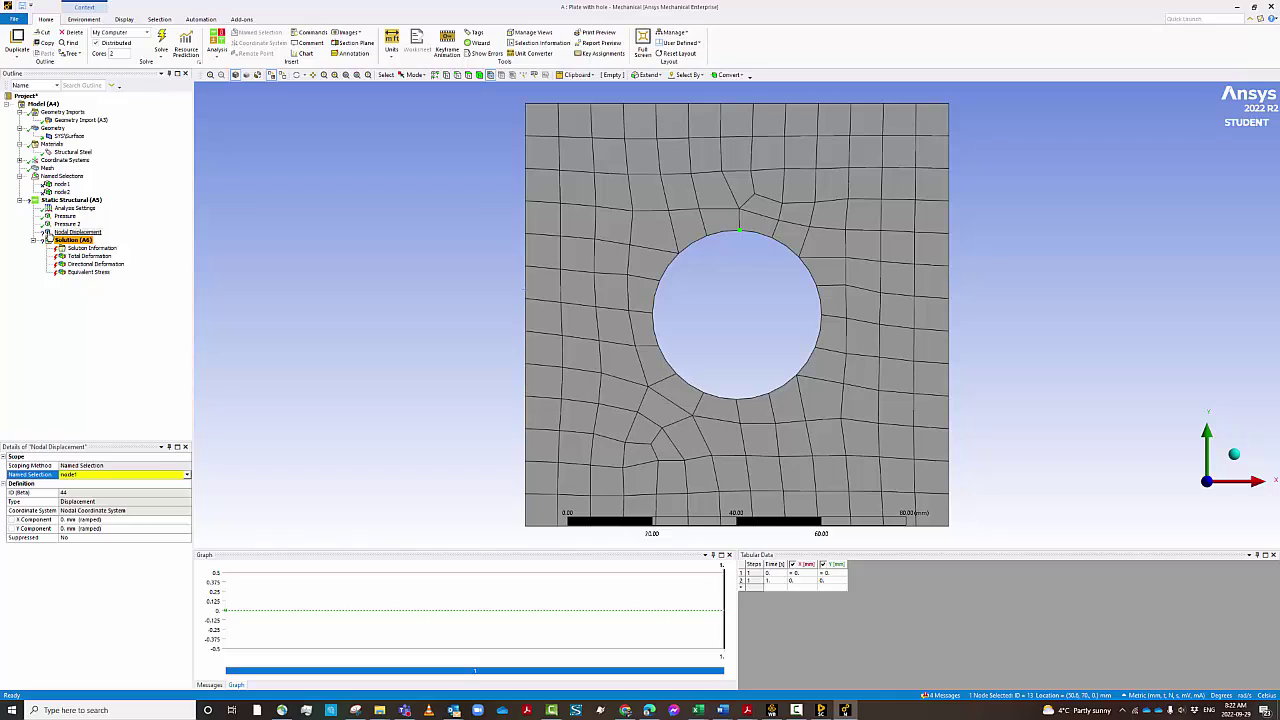
Step: Delete the nodal displacement from the static structural analysis
left_click(58, 233)
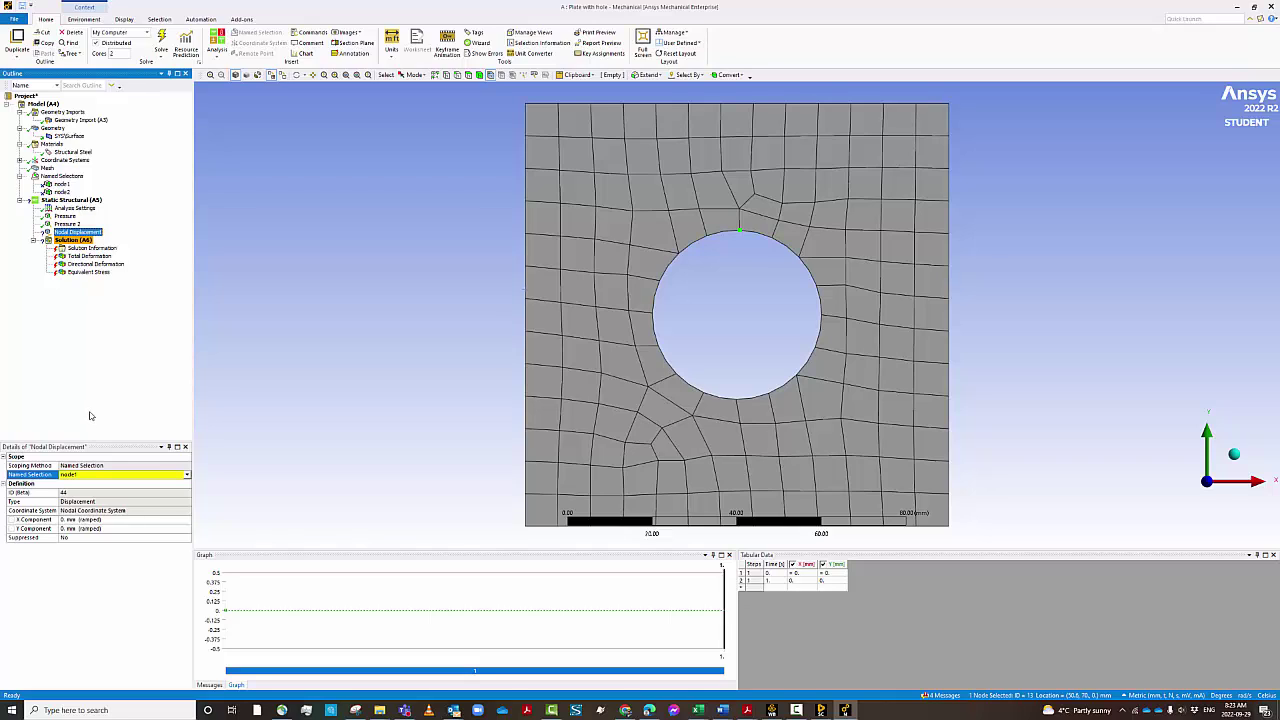
key("Delete")
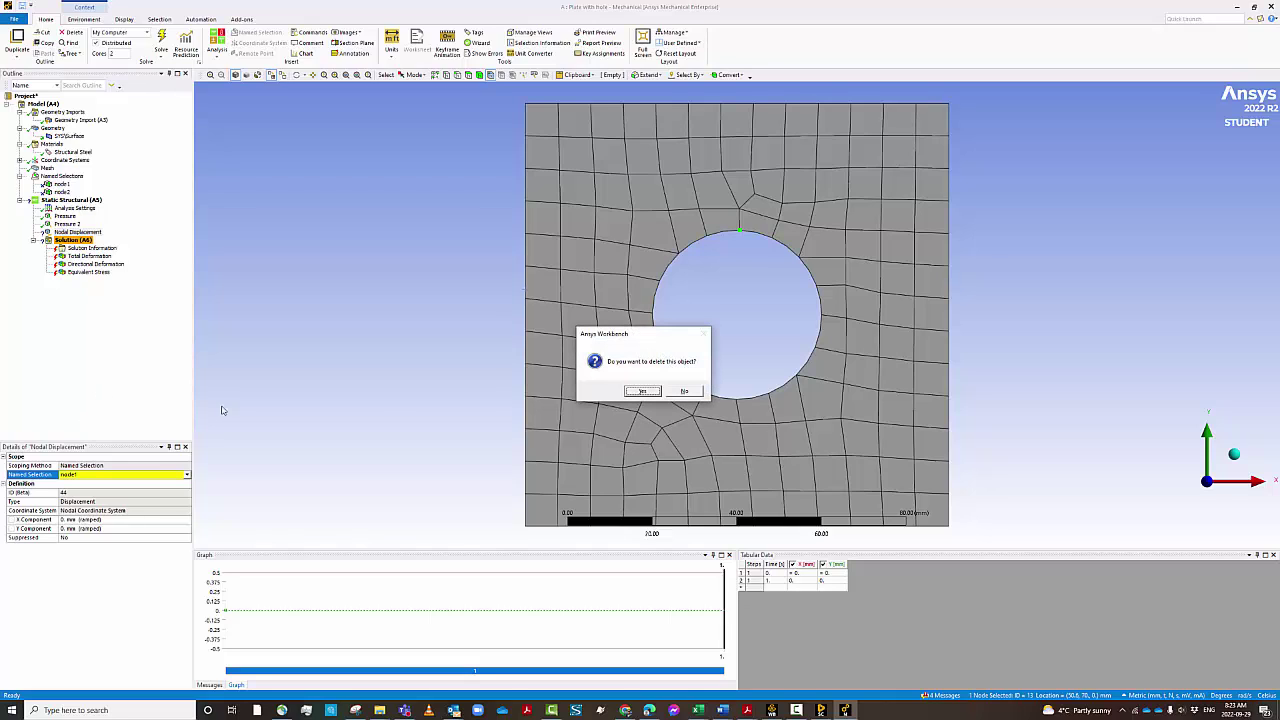
left_click(643, 391)
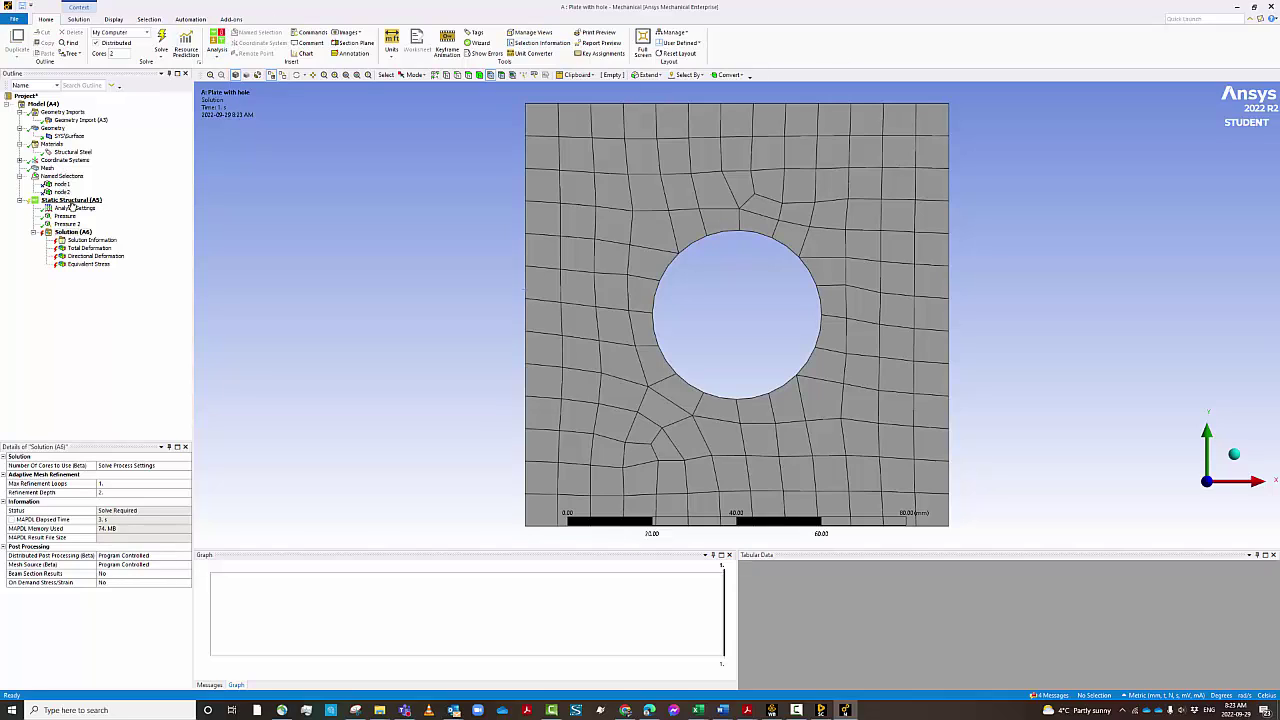
Step: Insert a new Nodal Displacement in the static structural analysis and scope it to the named selection node1
left_click(70, 201)
right_click(72, 202)
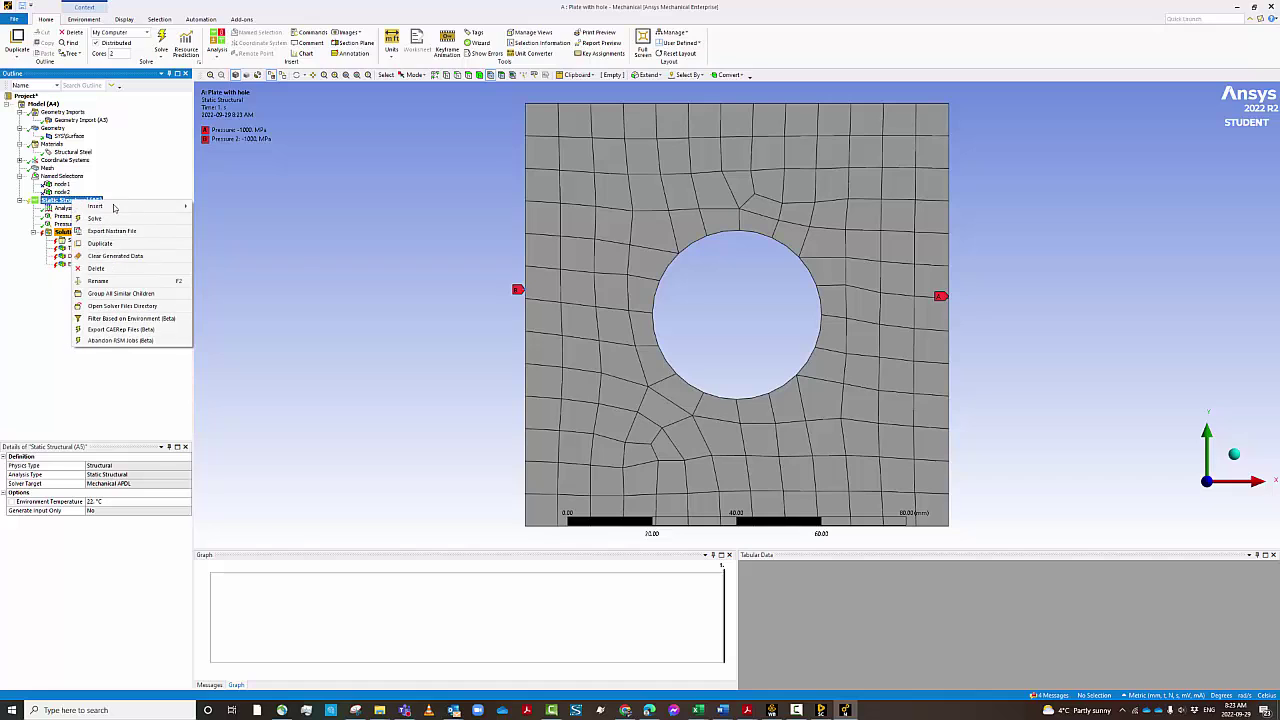
mouse_move(144, 209)
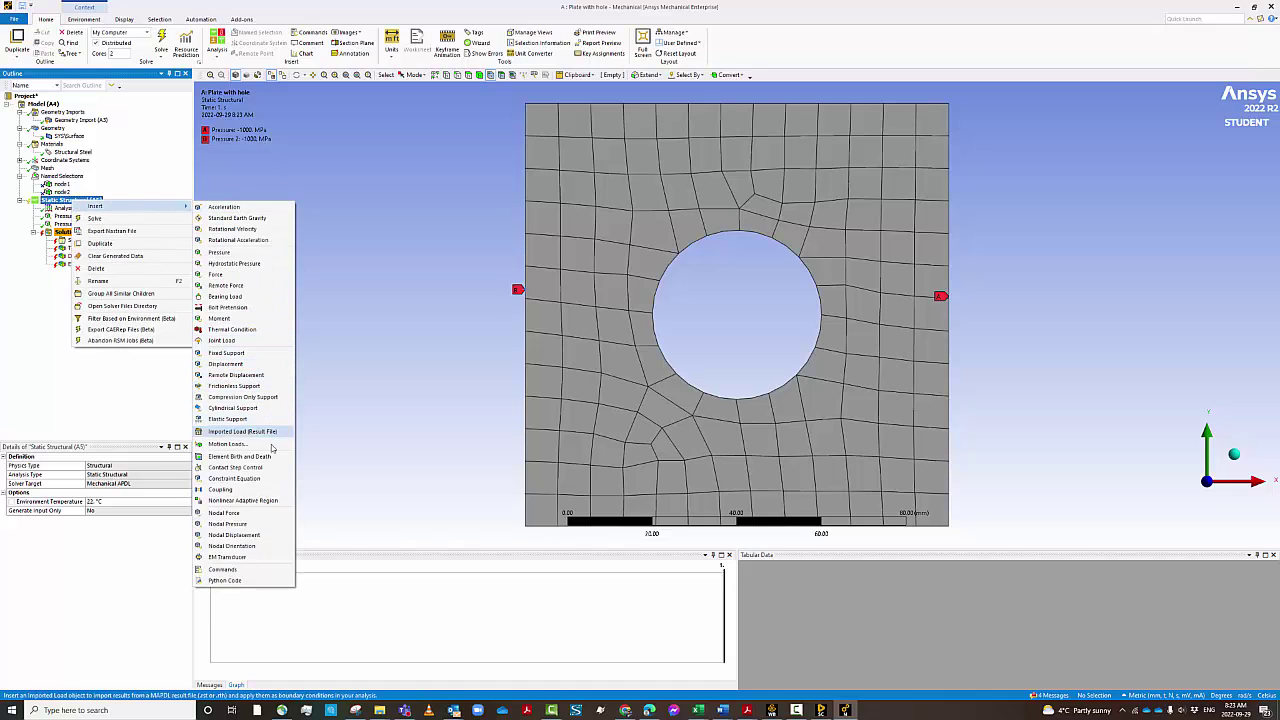
left_click(255, 536)
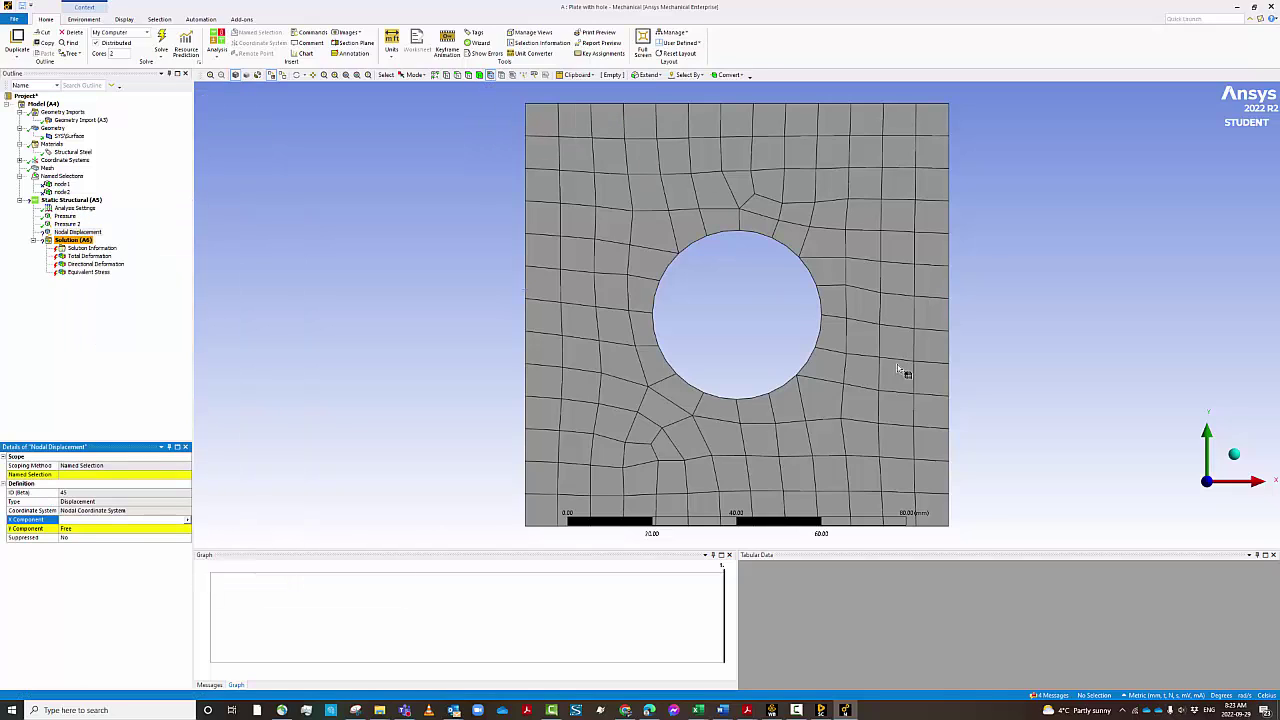
left_click(749, 240)
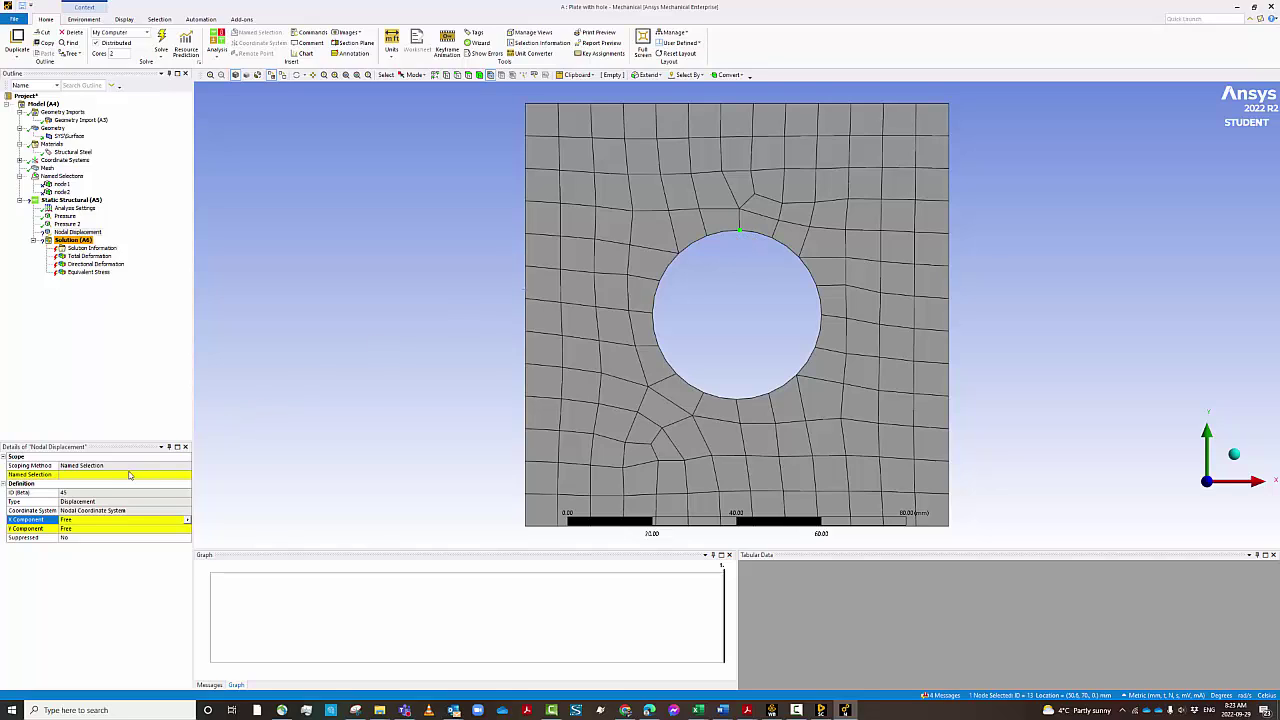
left_click(131, 476)
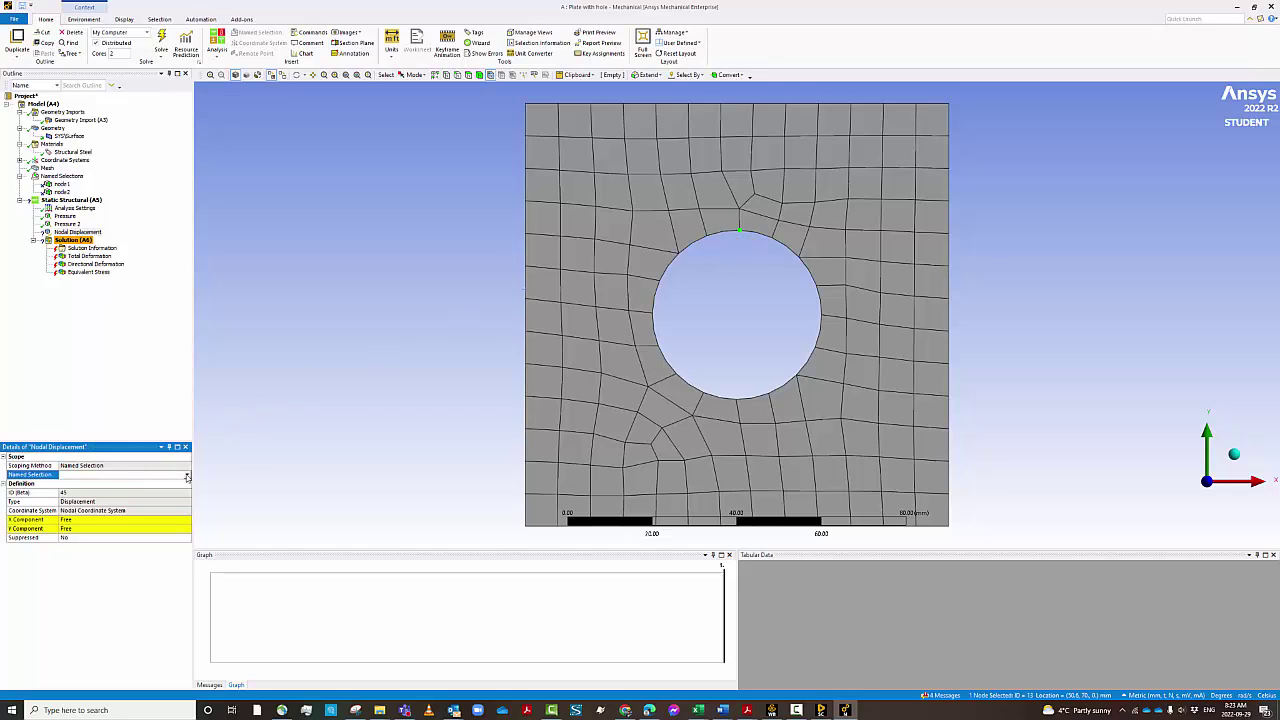
left_click(187, 478)
left_click(120, 486)
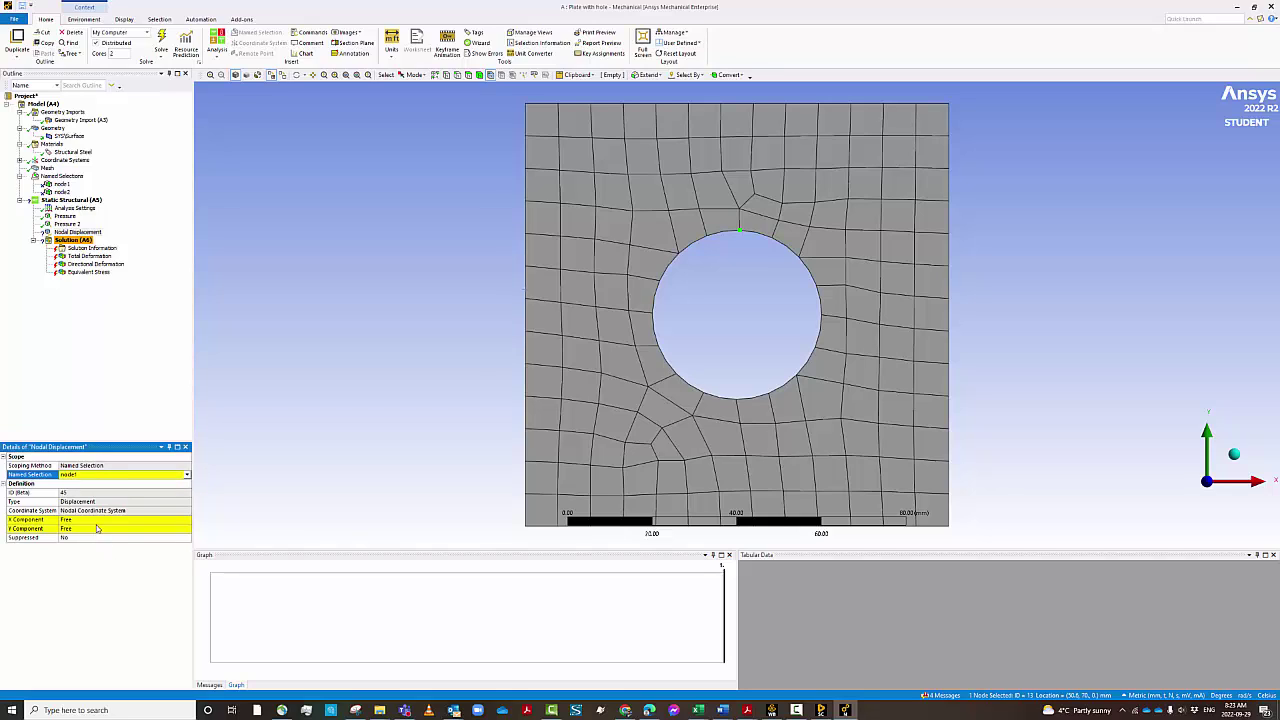
Step: Set the new nodal displacement's X and Y components to 0 mm
left_click(102, 520)
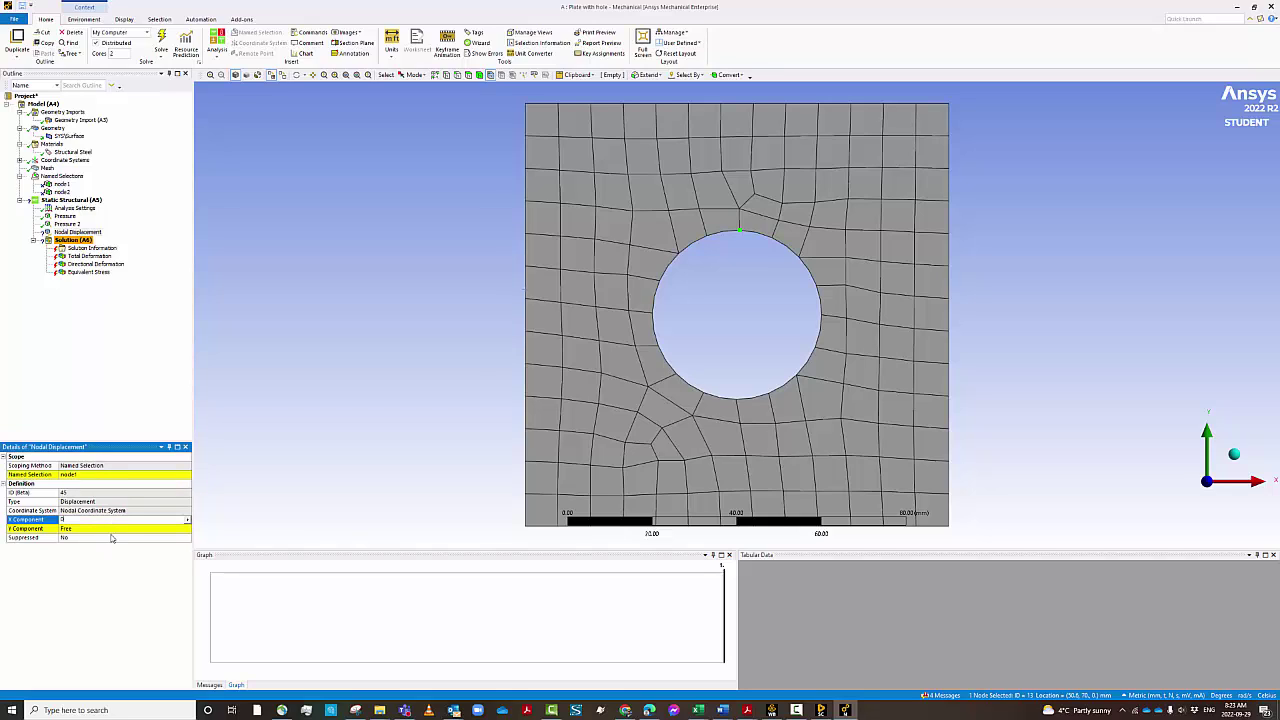
left_click(111, 530)
type("0")
left_click(120, 602)
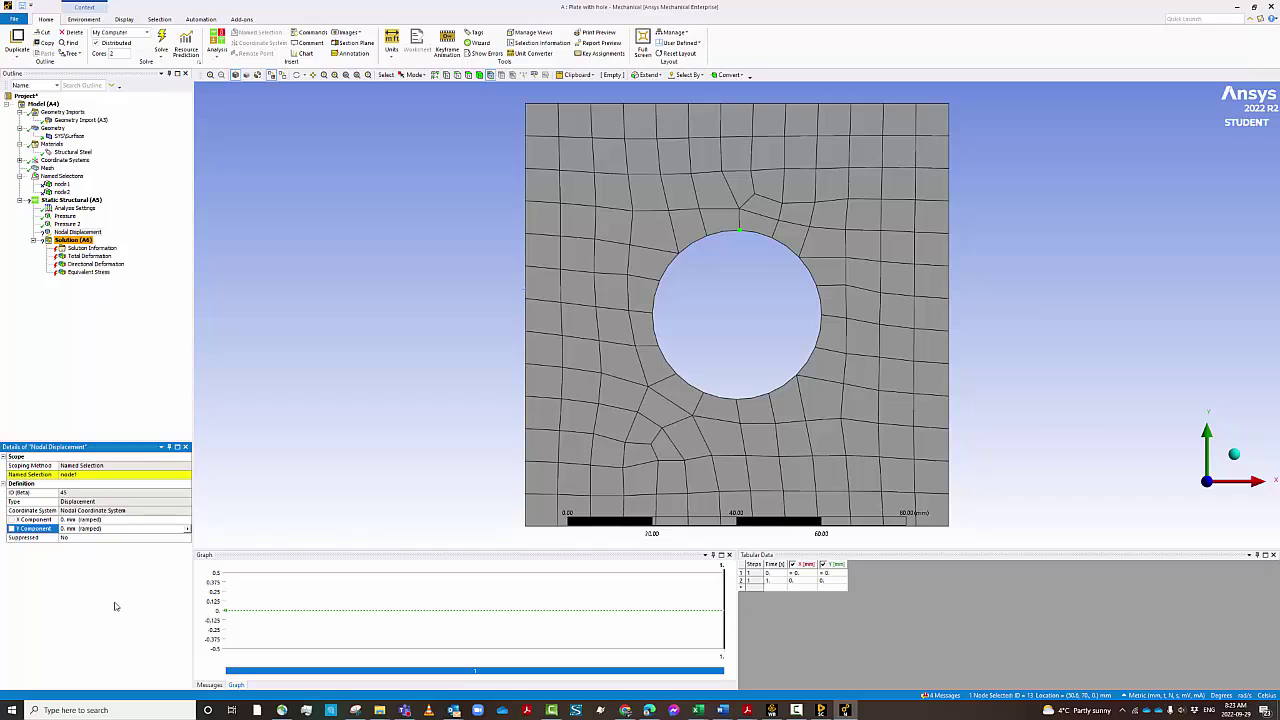
left_click(122, 585)
Step: Check the new nodal displacement's scoping method and assigned named selection with the mesh node at the top of the hole deselected
left_click(750, 241)
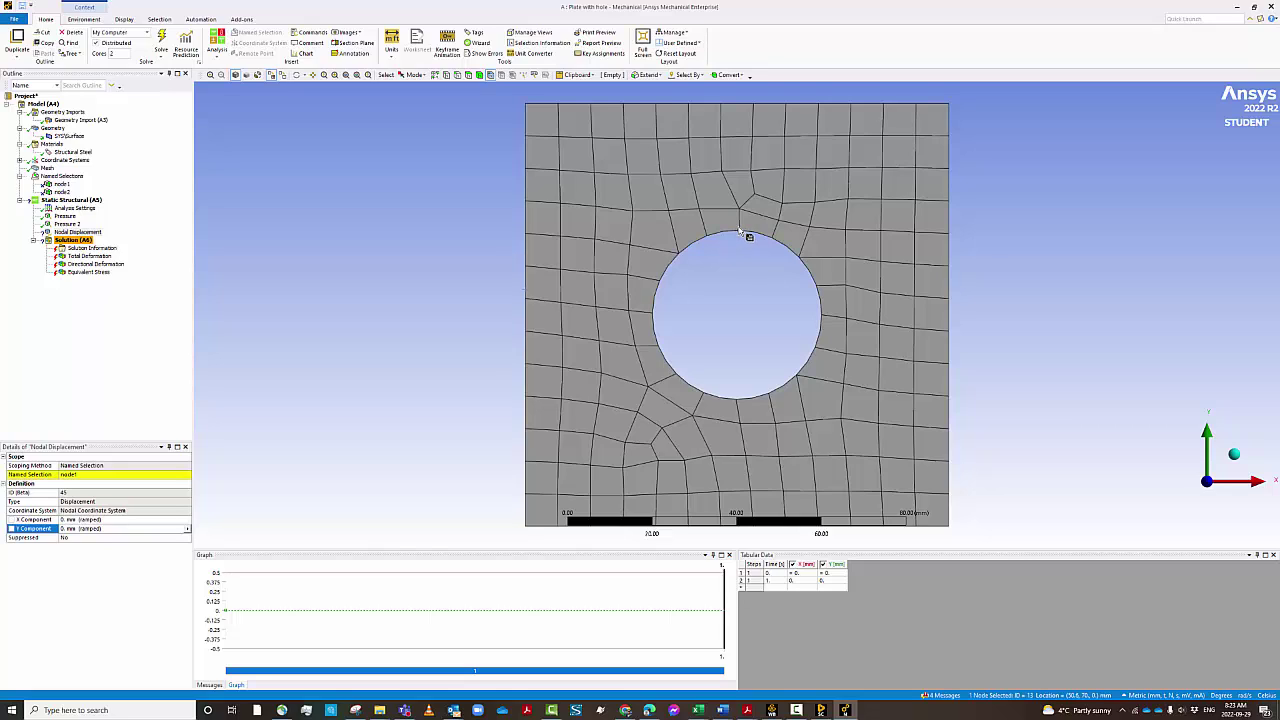
left_click(291, 437)
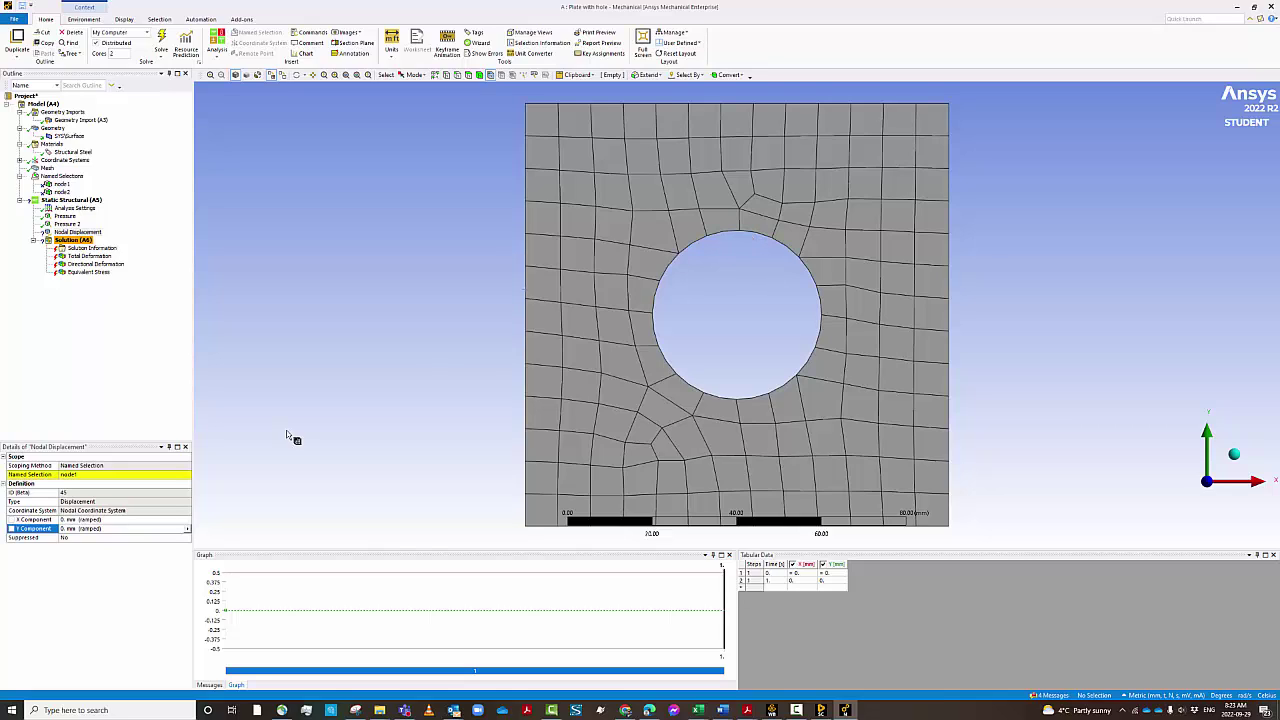
left_click(103, 466)
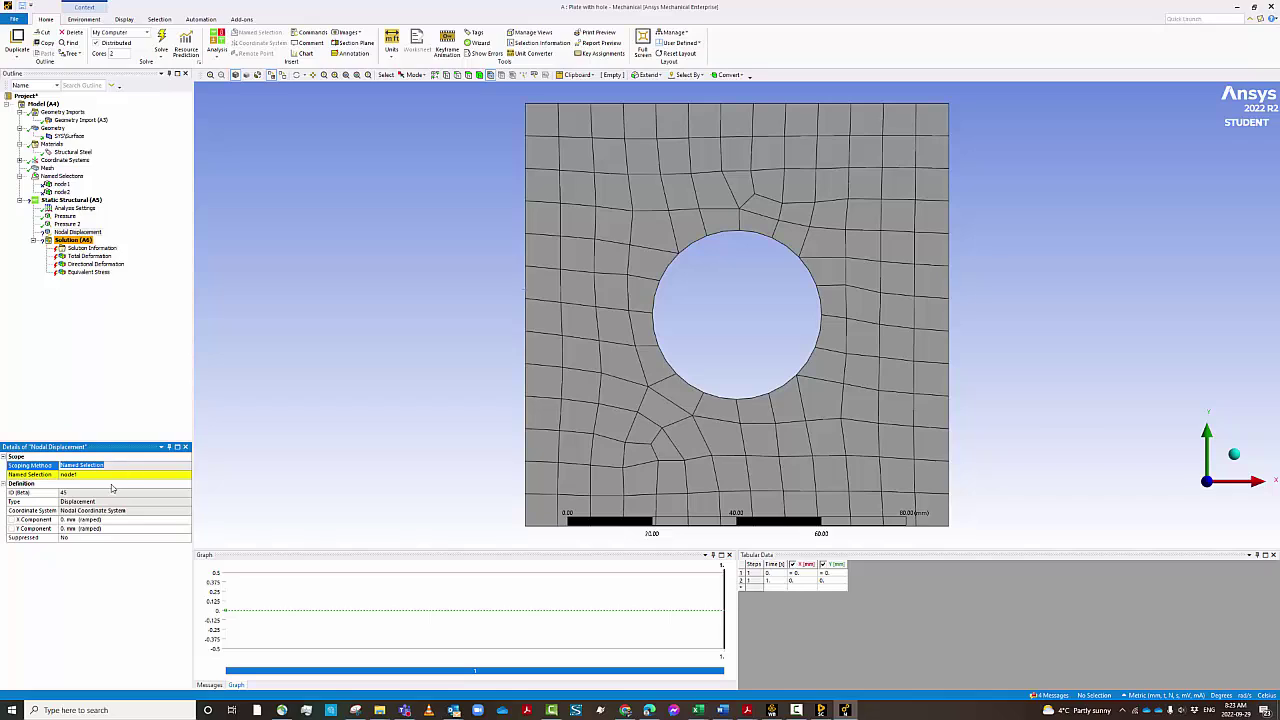
left_click(117, 475)
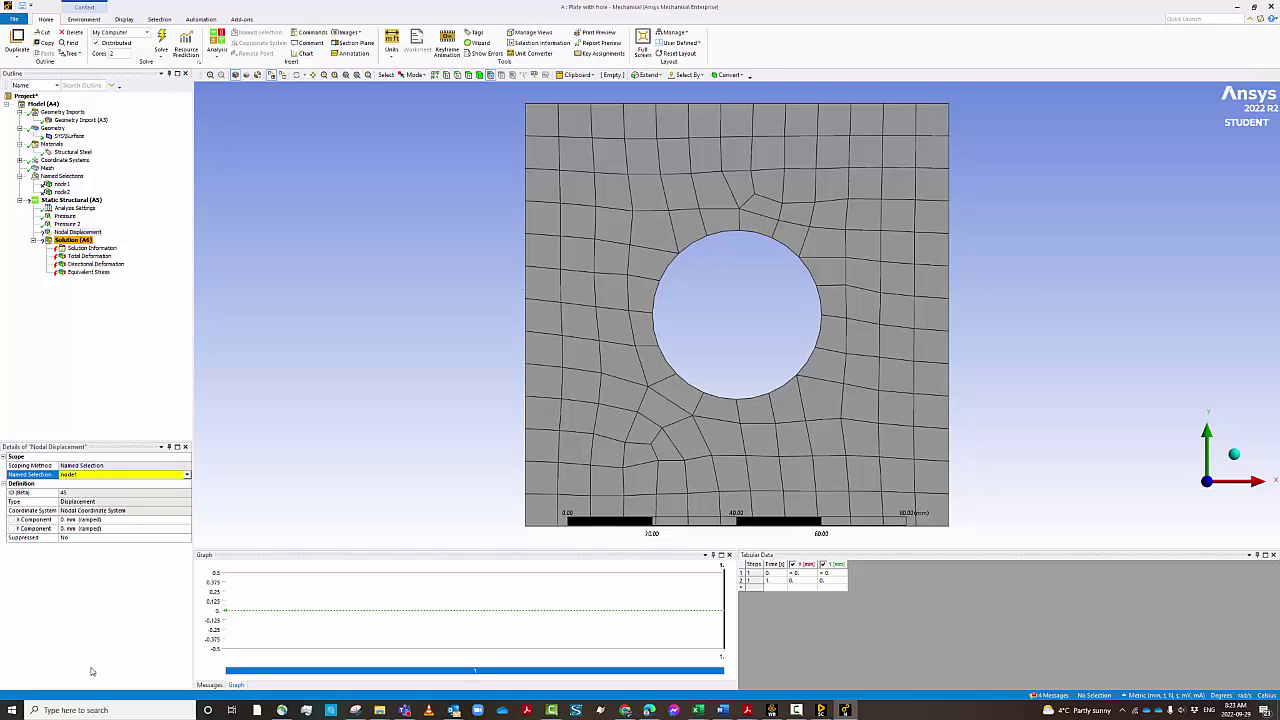
left_click(112, 546)
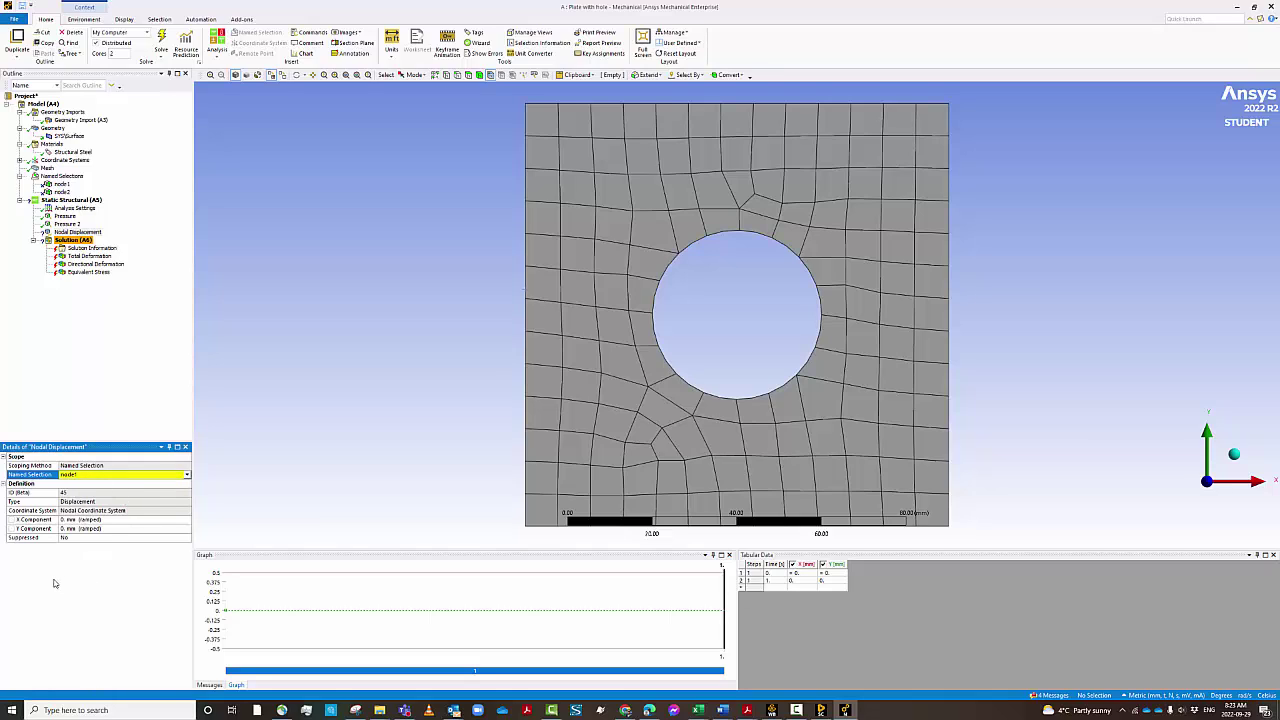
left_click(148, 465)
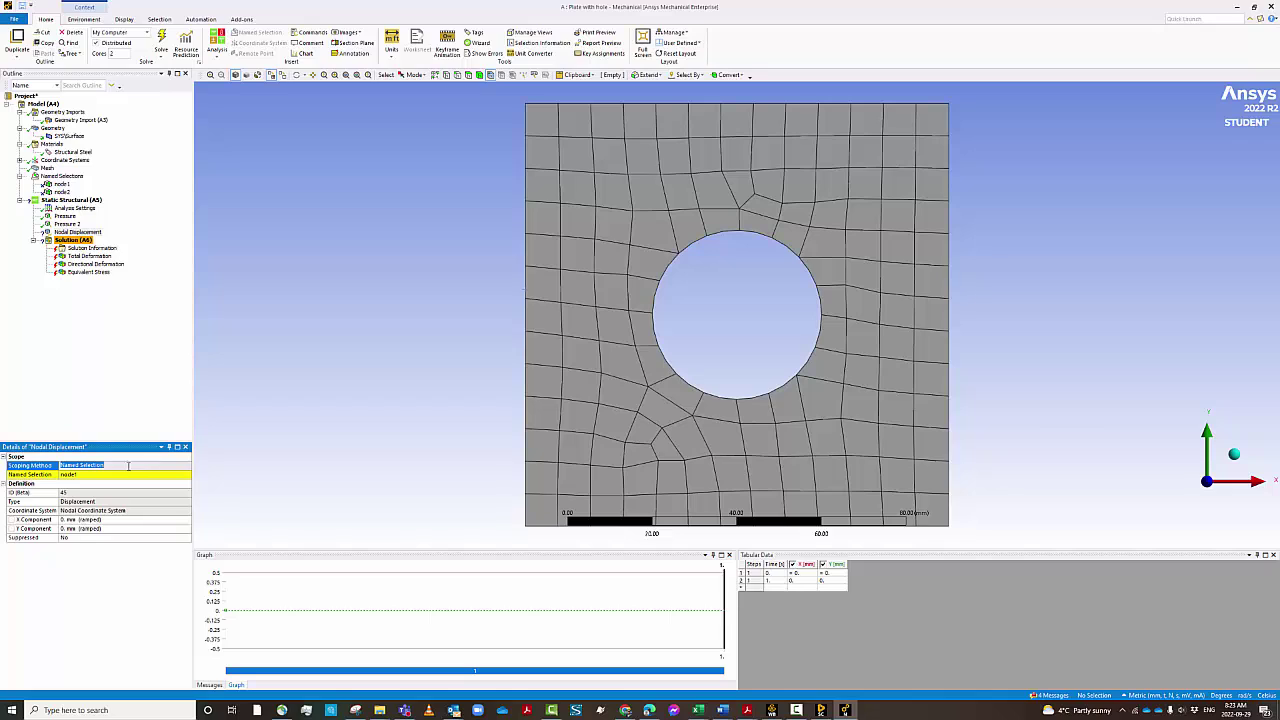
left_click(105, 474)
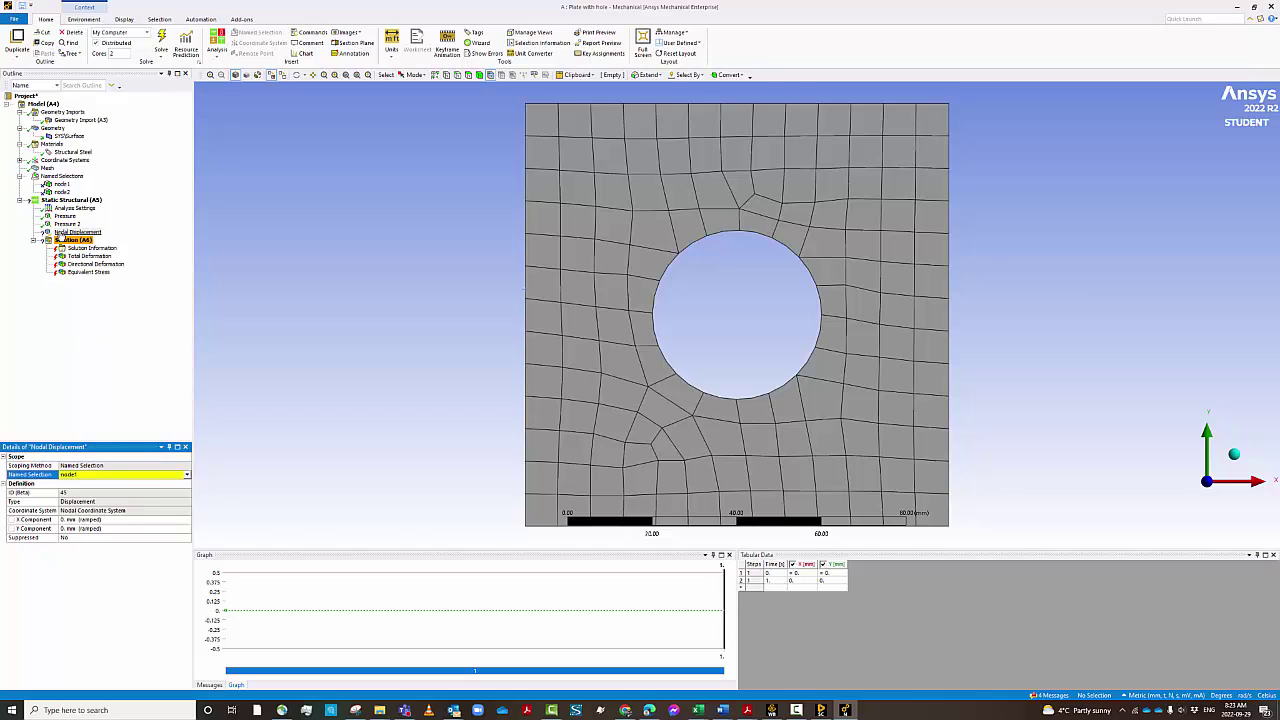
Step: Try to add the contents of the named selection node1 to the current selection
left_click(61, 184)
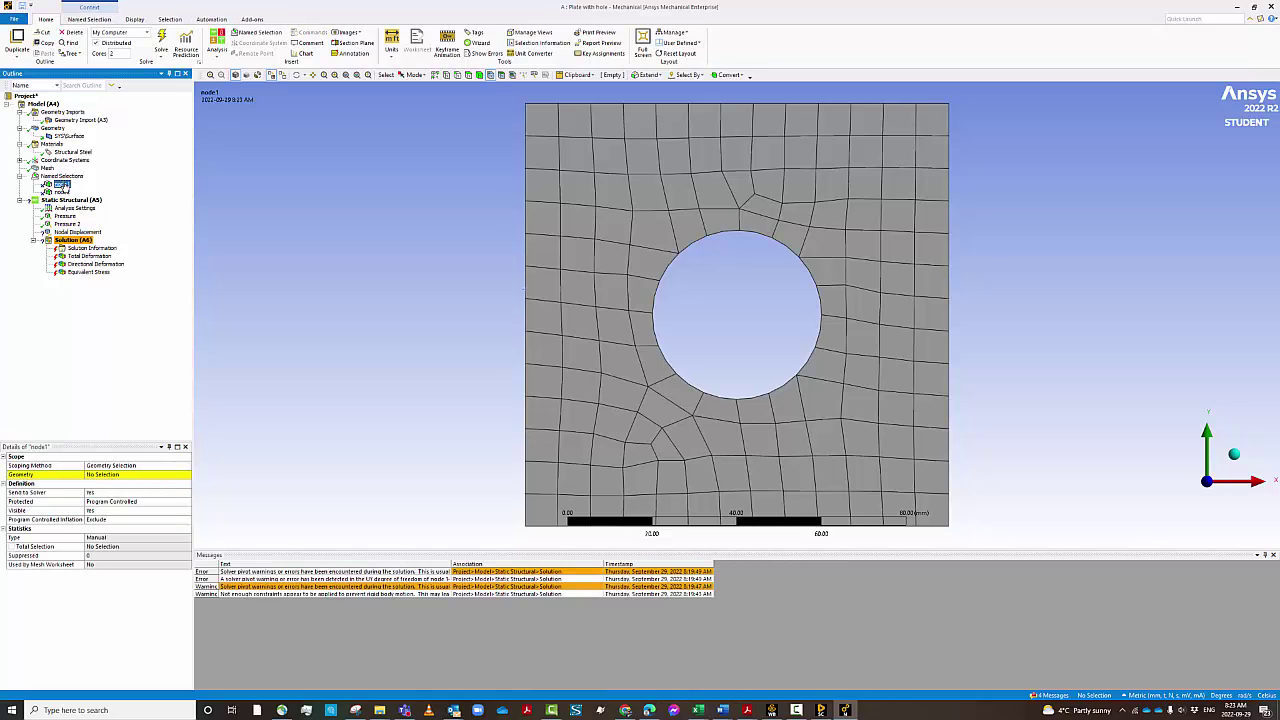
right_click(64, 186)
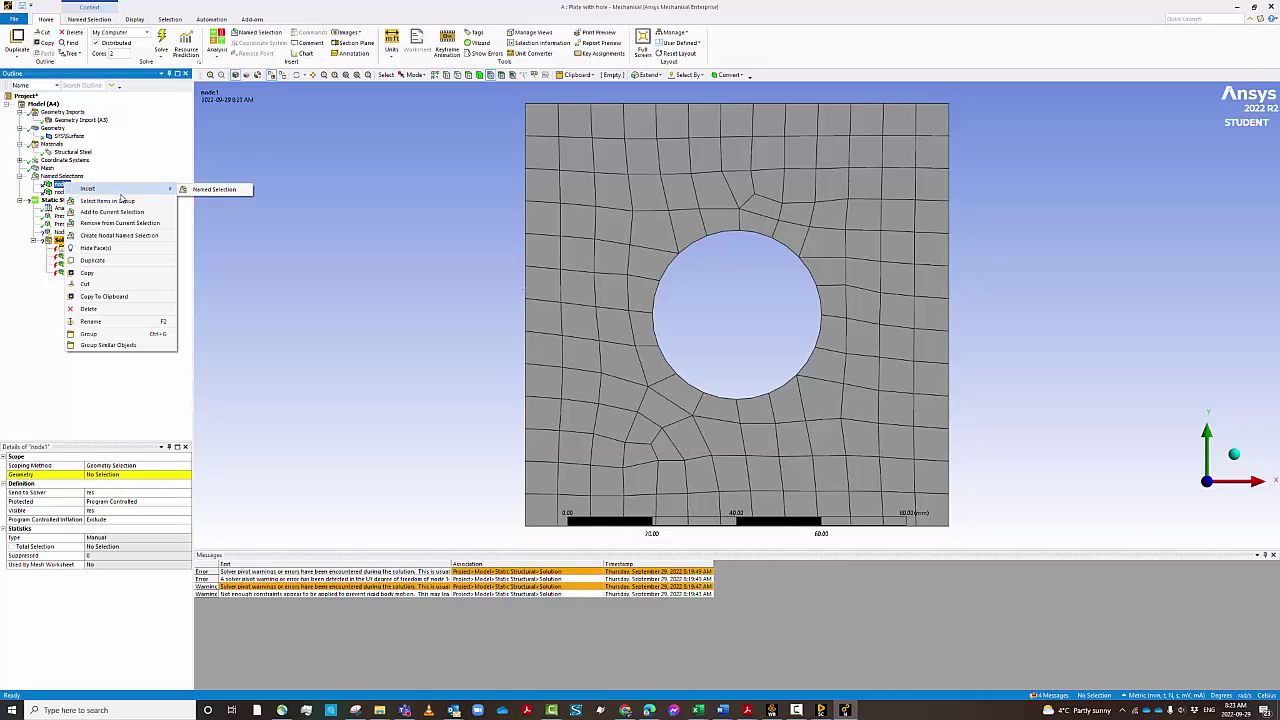
left_click(111, 212)
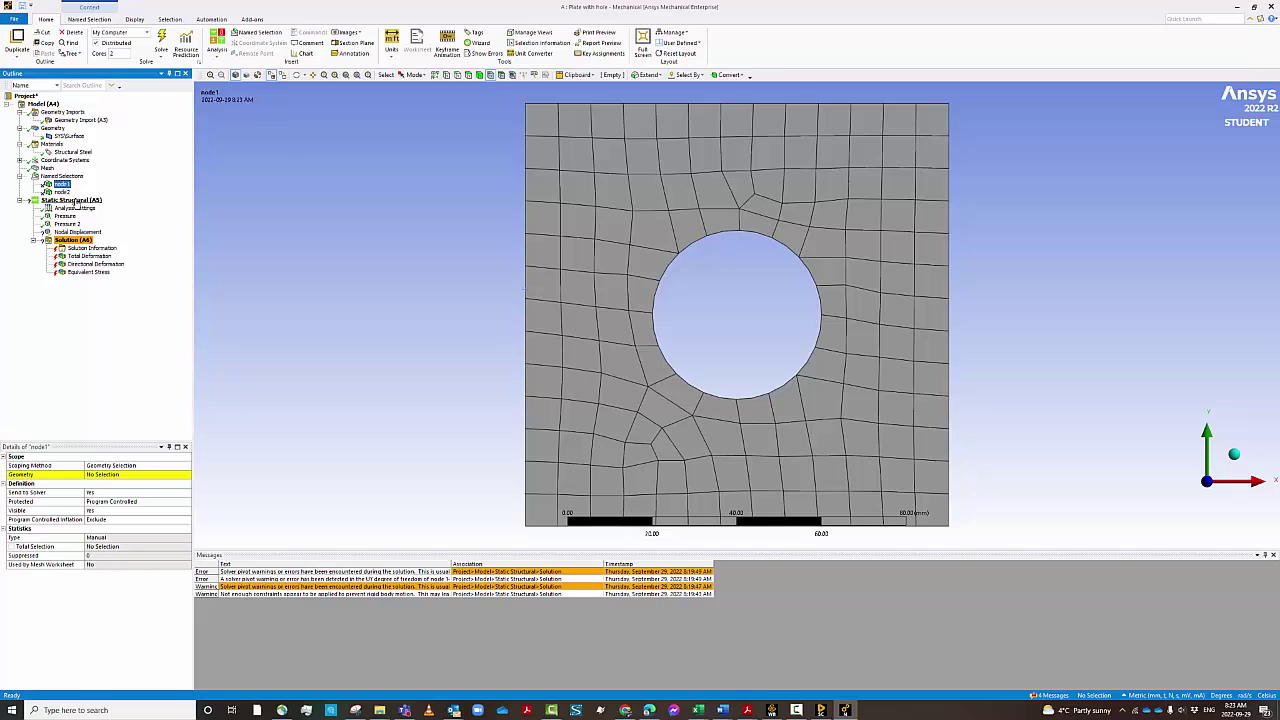
Step: Insert a second Nodal Displacement in the static structural analysis
left_click(74, 200)
right_click(80, 204)
mouse_move(152, 207)
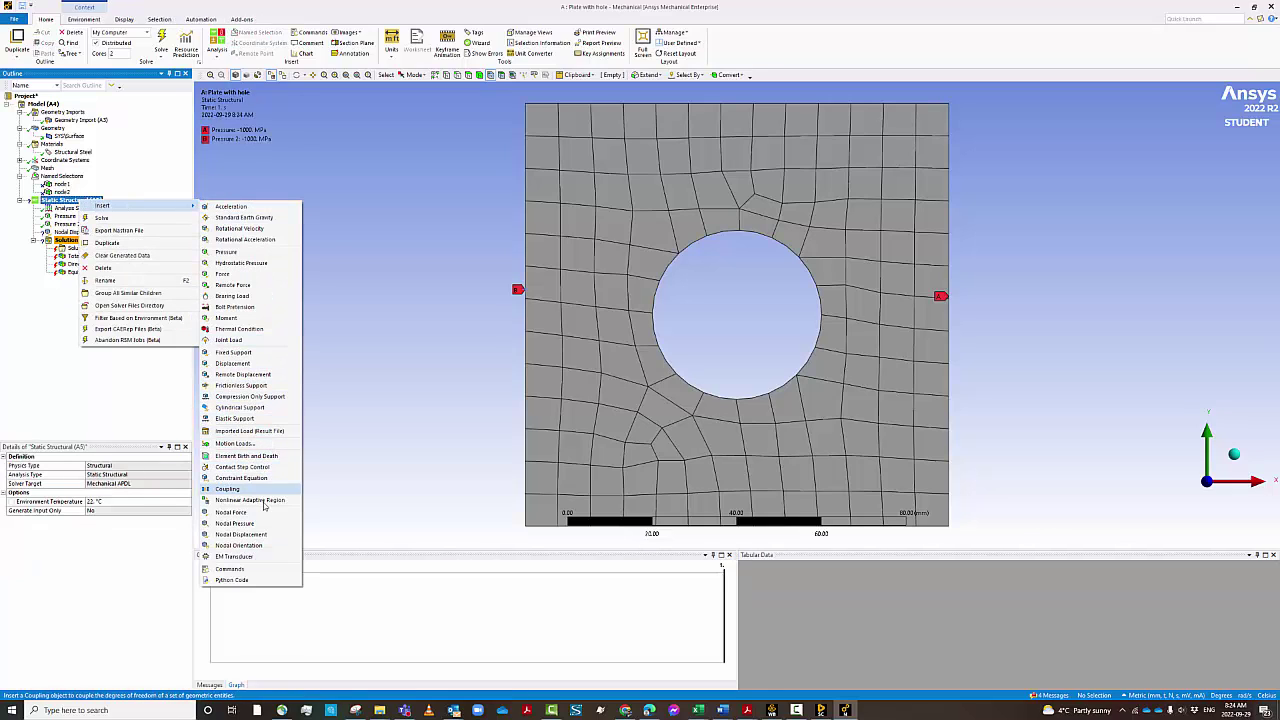
left_click(250, 535)
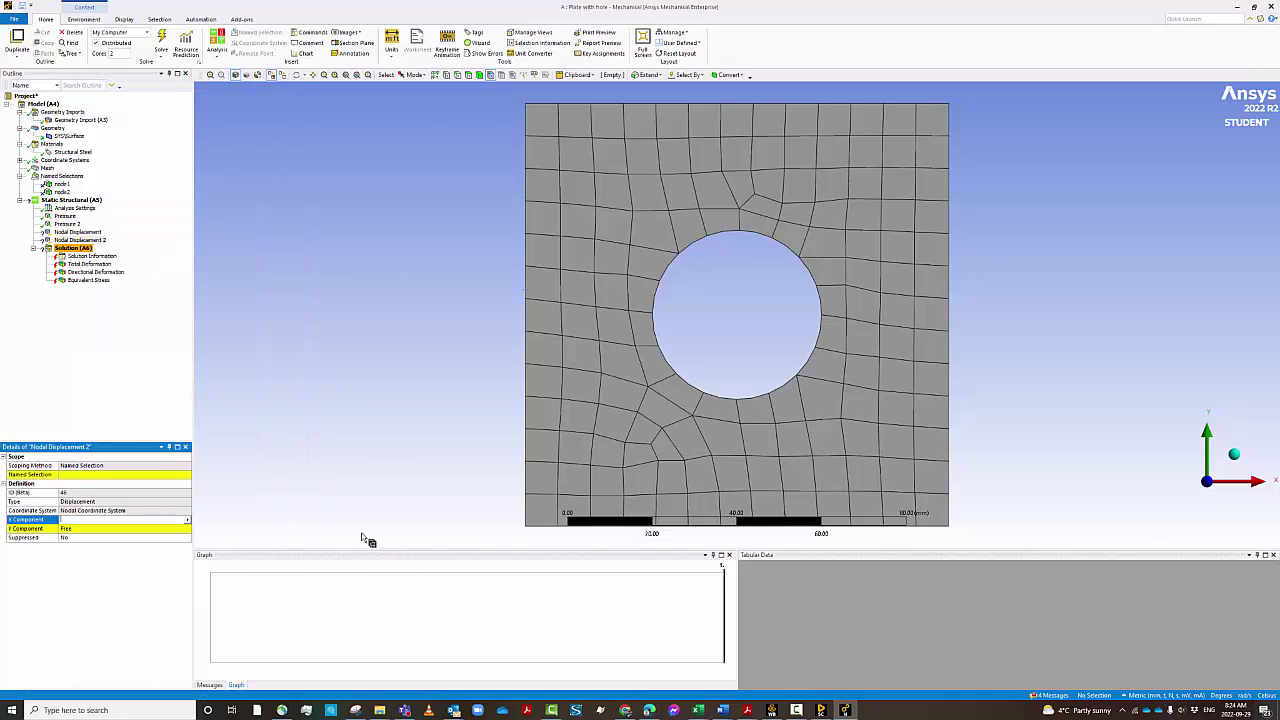
Step: Select the mesh node at the bottom of the hole and assign named selection node2 to the second Nodal Displacement
left_click(743, 407)
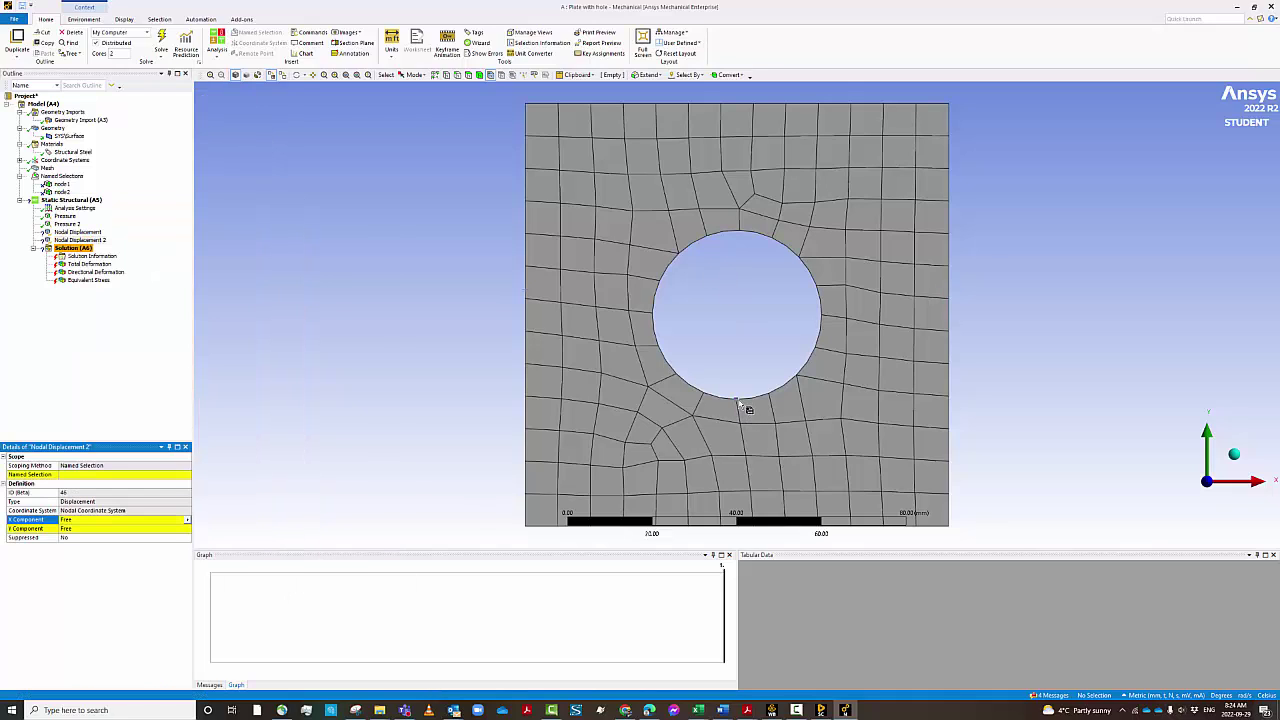
left_click(150, 474)
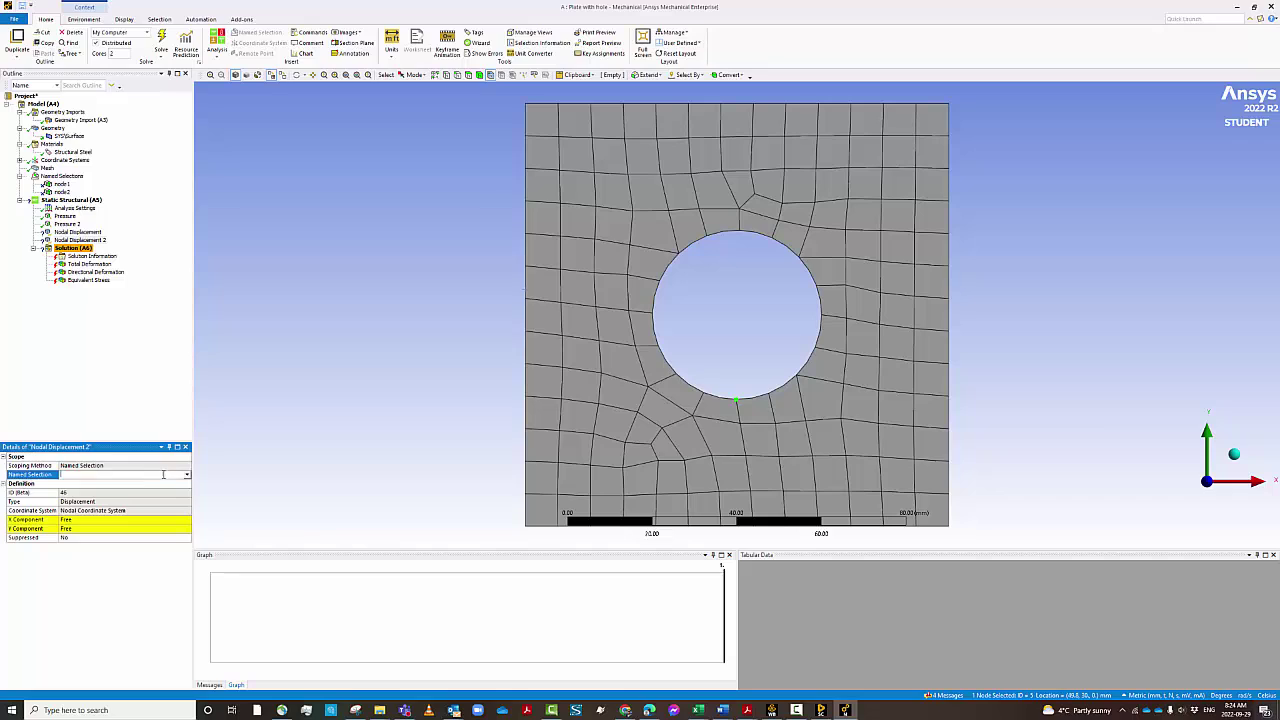
left_click(186, 474)
left_click(138, 491)
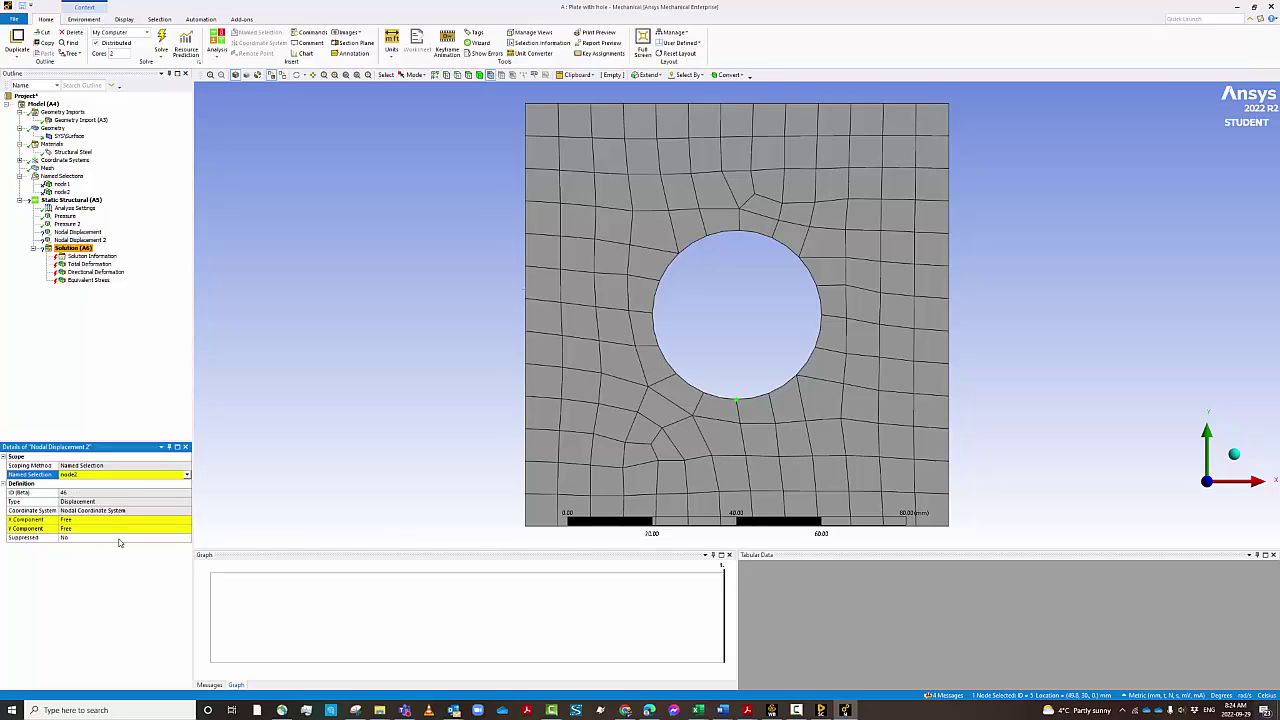
Step: Set the X and Y components of the second Nodal Displacement to 0 mm
left_click(117, 519)
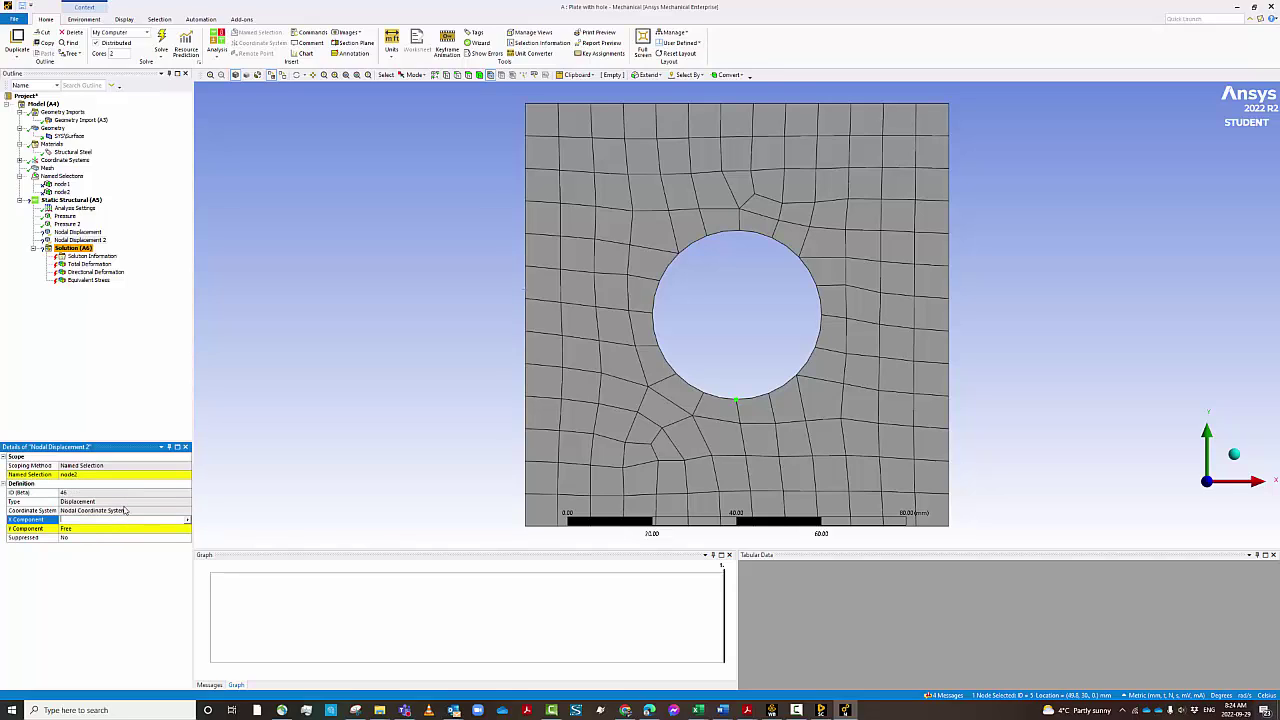
type("0")
left_click(116, 529)
type("0")
key("Return")
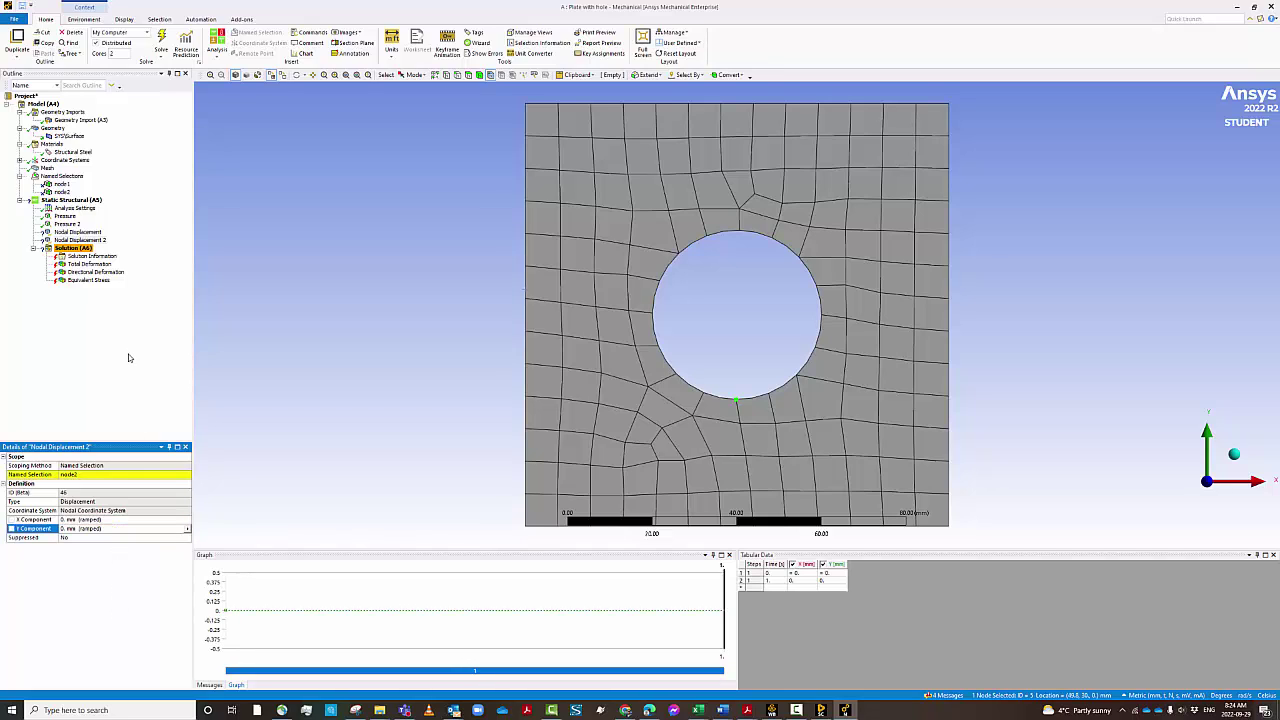
Step: Check the second Nodal Displacement's scoping method and compare the scope settings of both nodal displacements
left_click(124, 465)
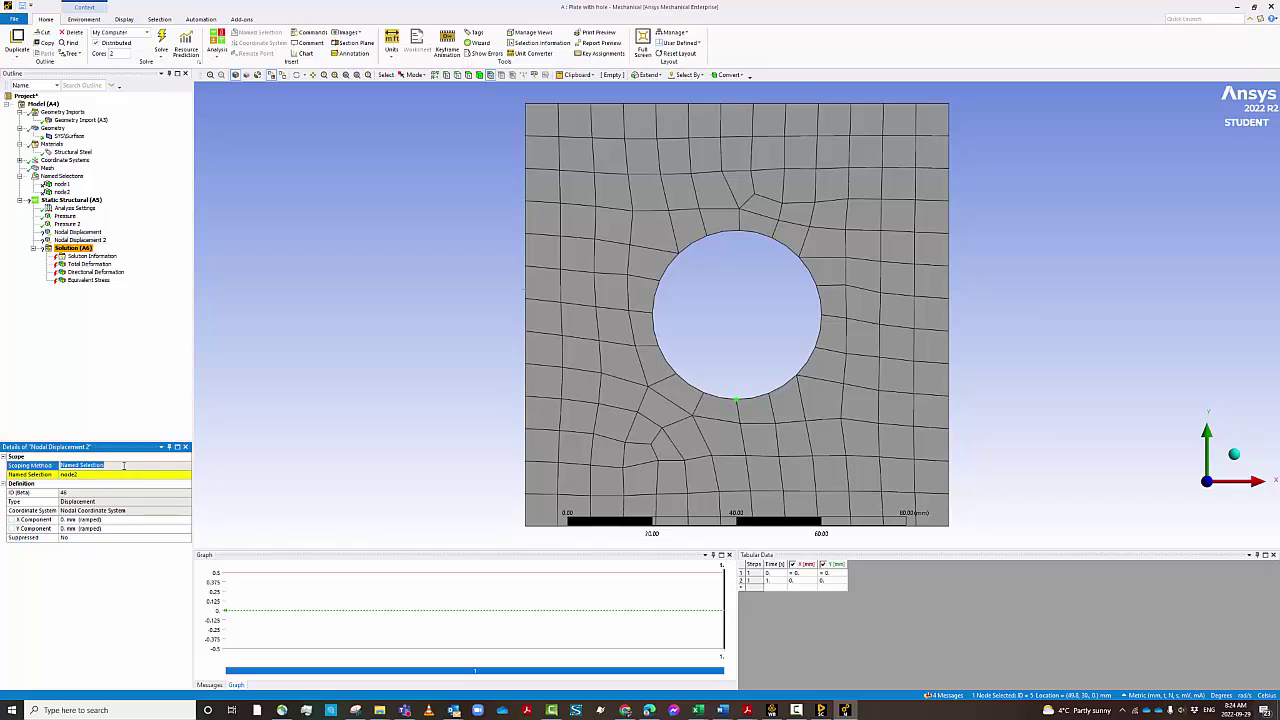
left_click(125, 465)
left_click(127, 493)
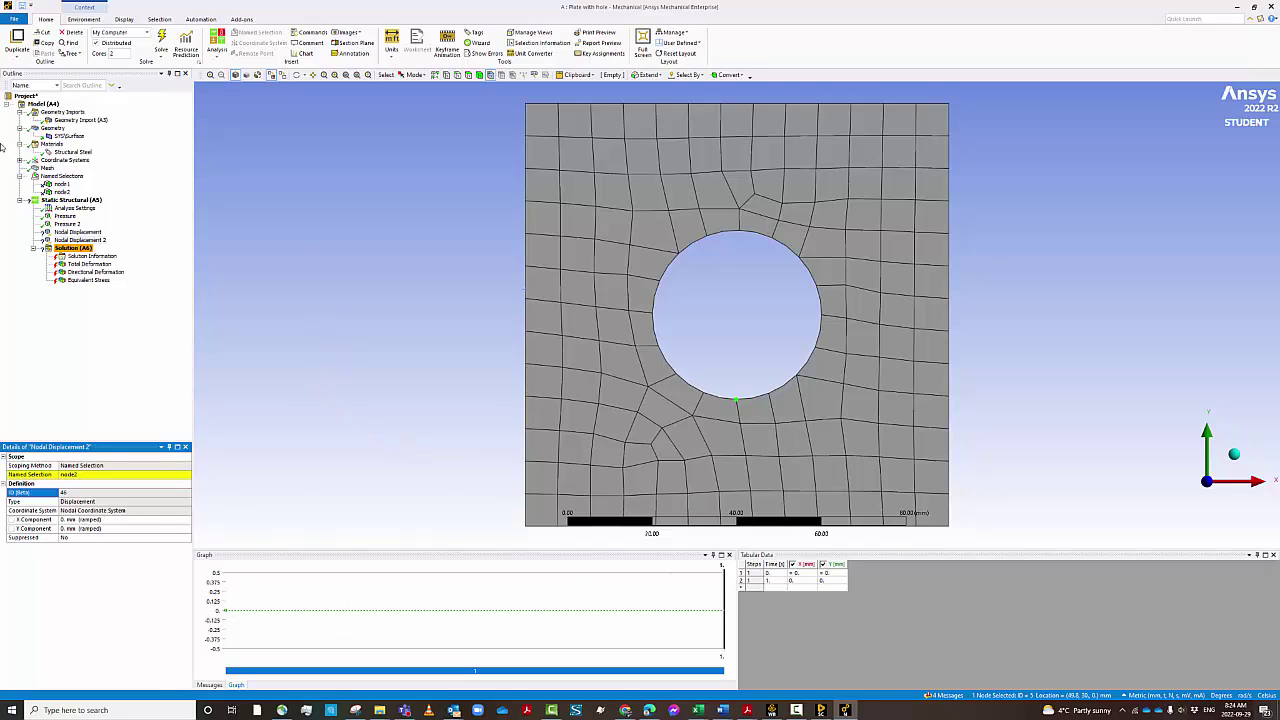
left_click(78, 232)
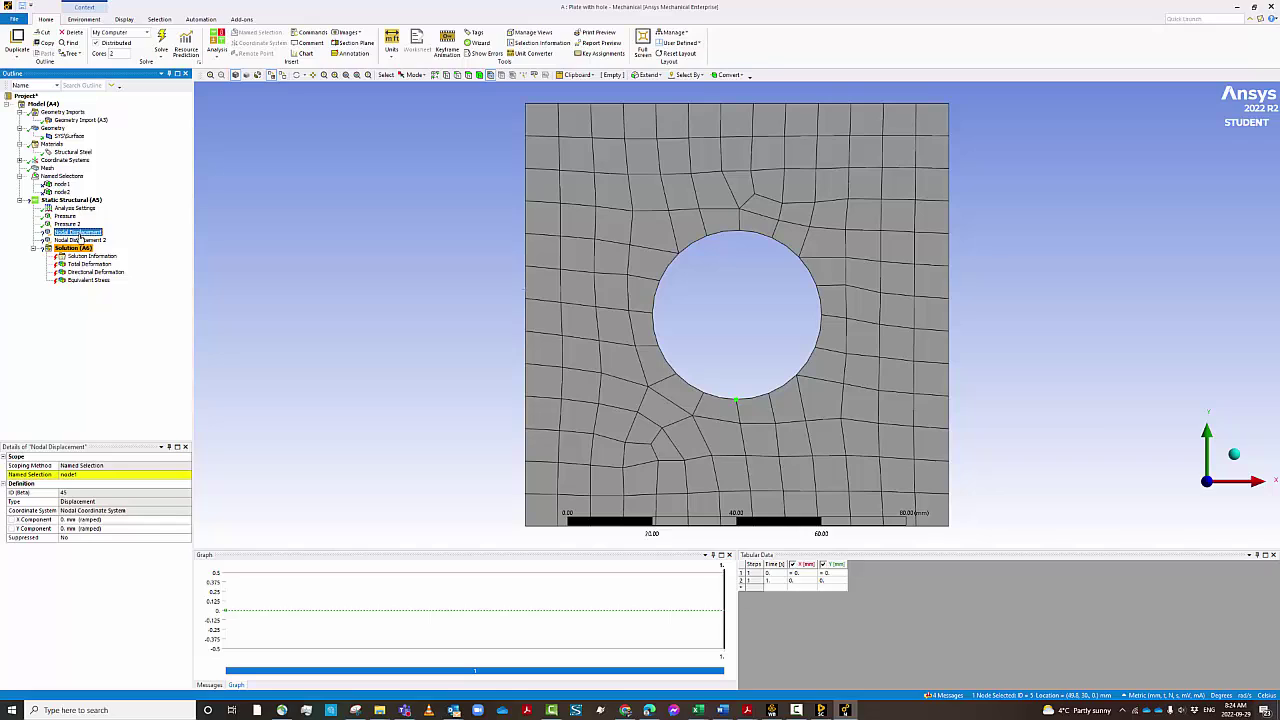
left_click(80, 240)
left_click(78, 232)
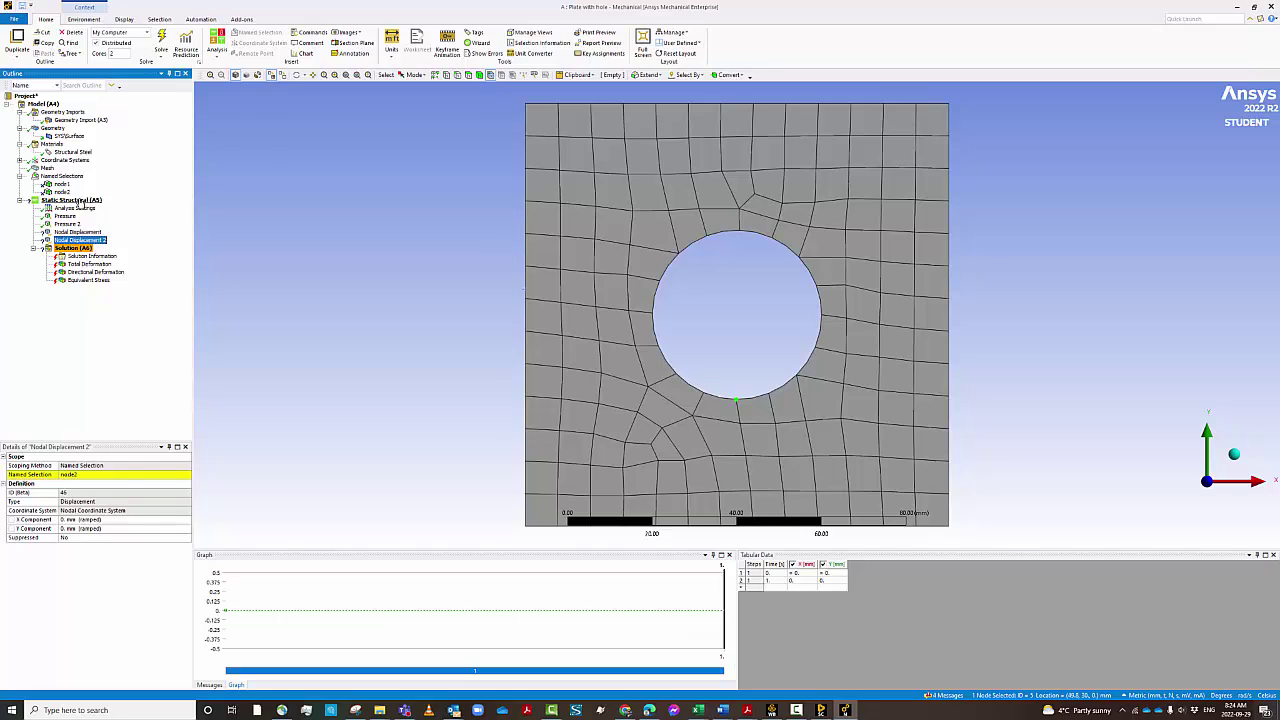
left_click(66, 200)
right_click(80, 202)
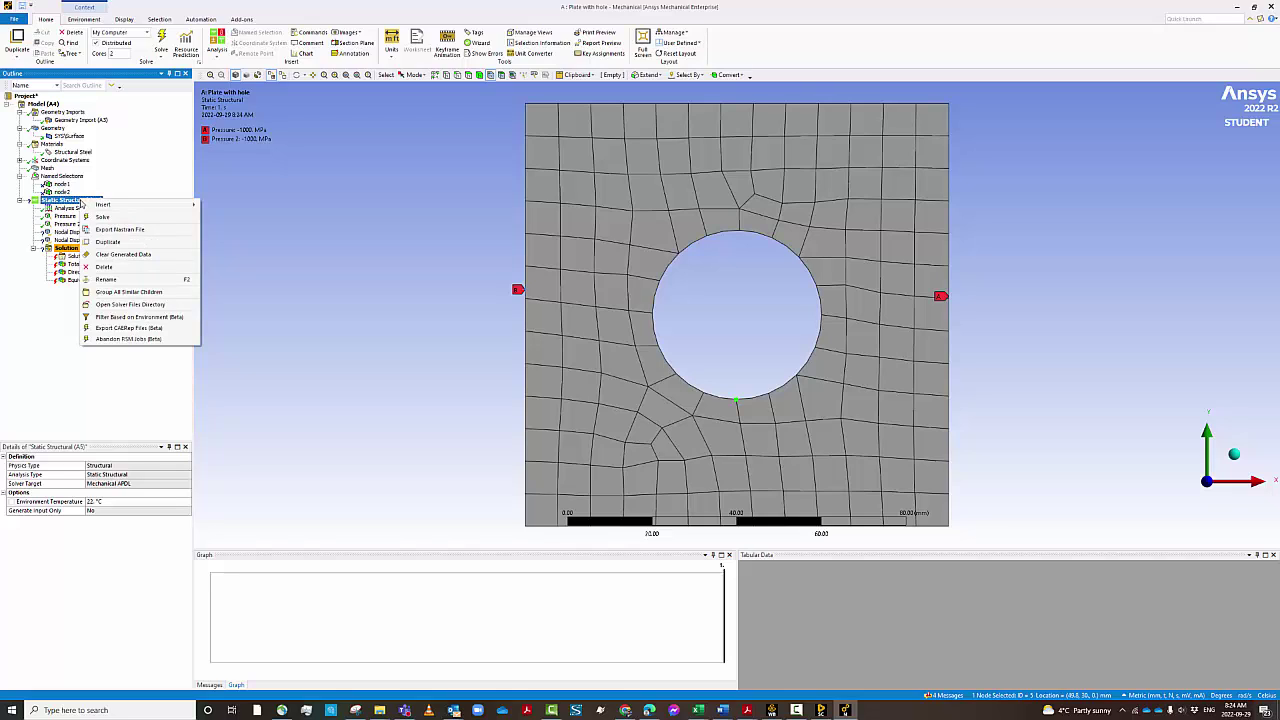
left_click(43, 358)
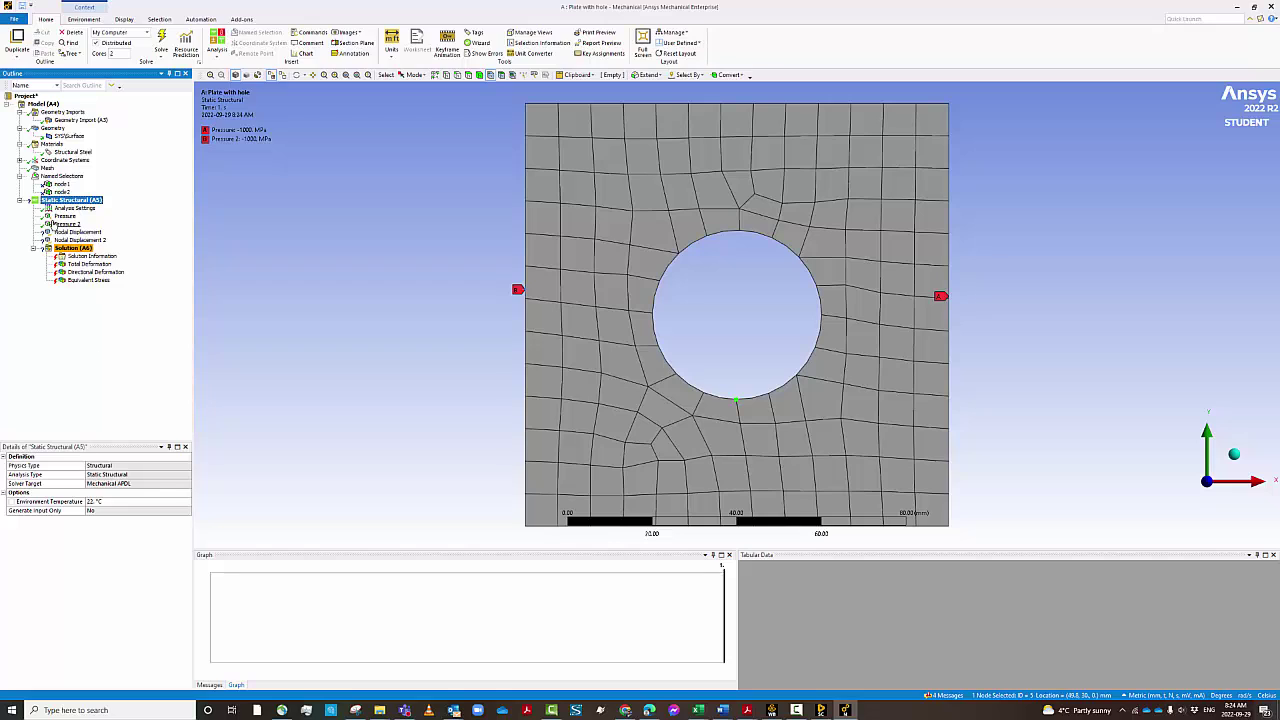
Step: Inspect the geometry scope of named selections node1 and node2 and the first Nodal Displacement's scoping method
left_click(63, 177)
left_click(62, 184)
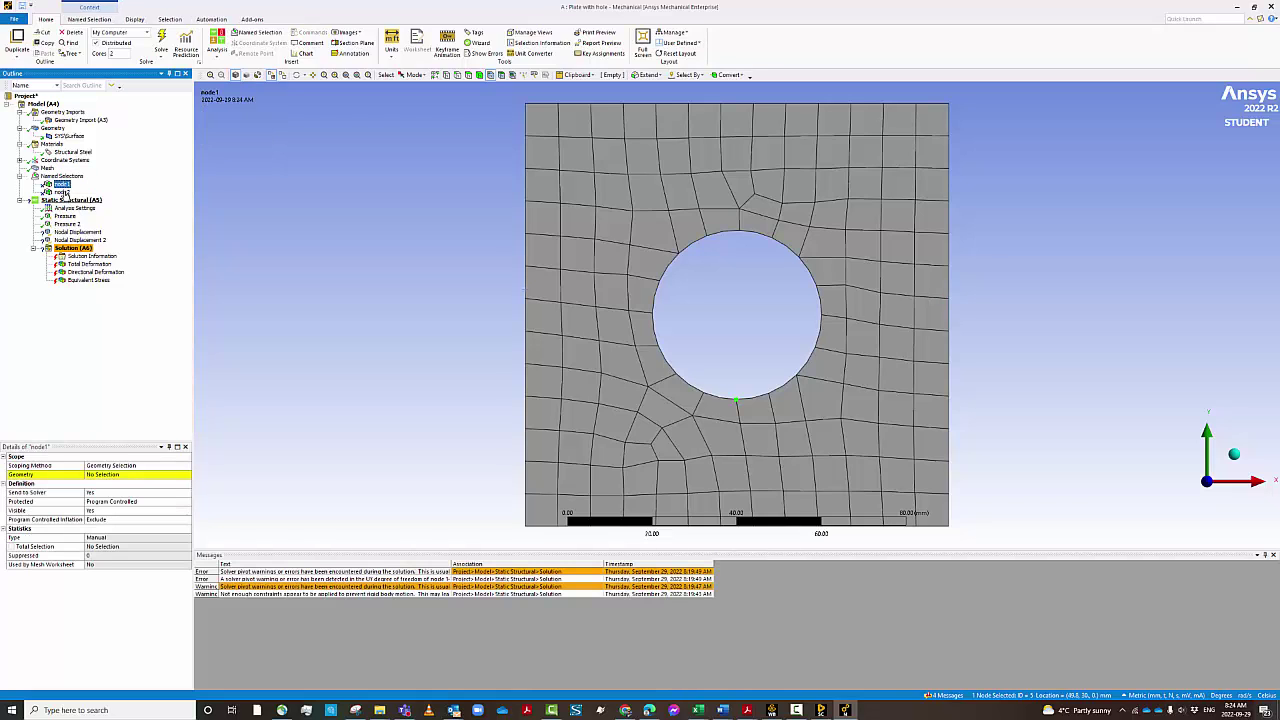
left_click(62, 192)
left_click(78, 232)
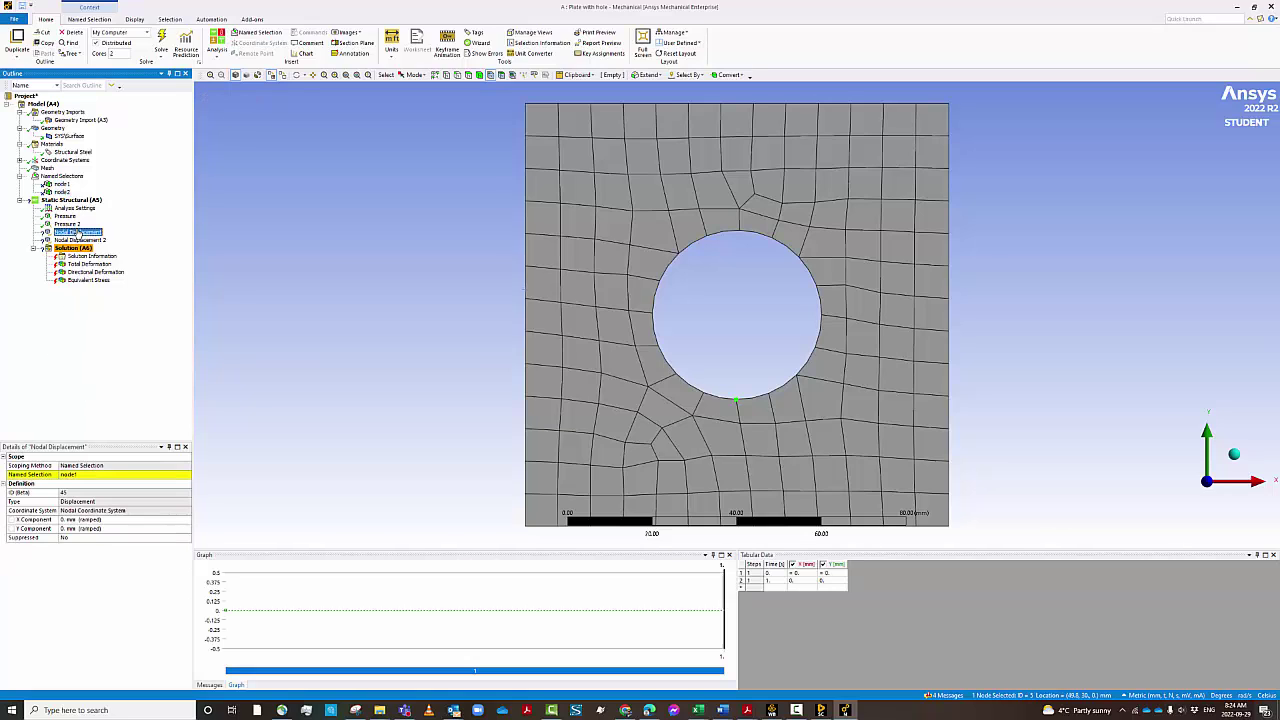
left_click(103, 466)
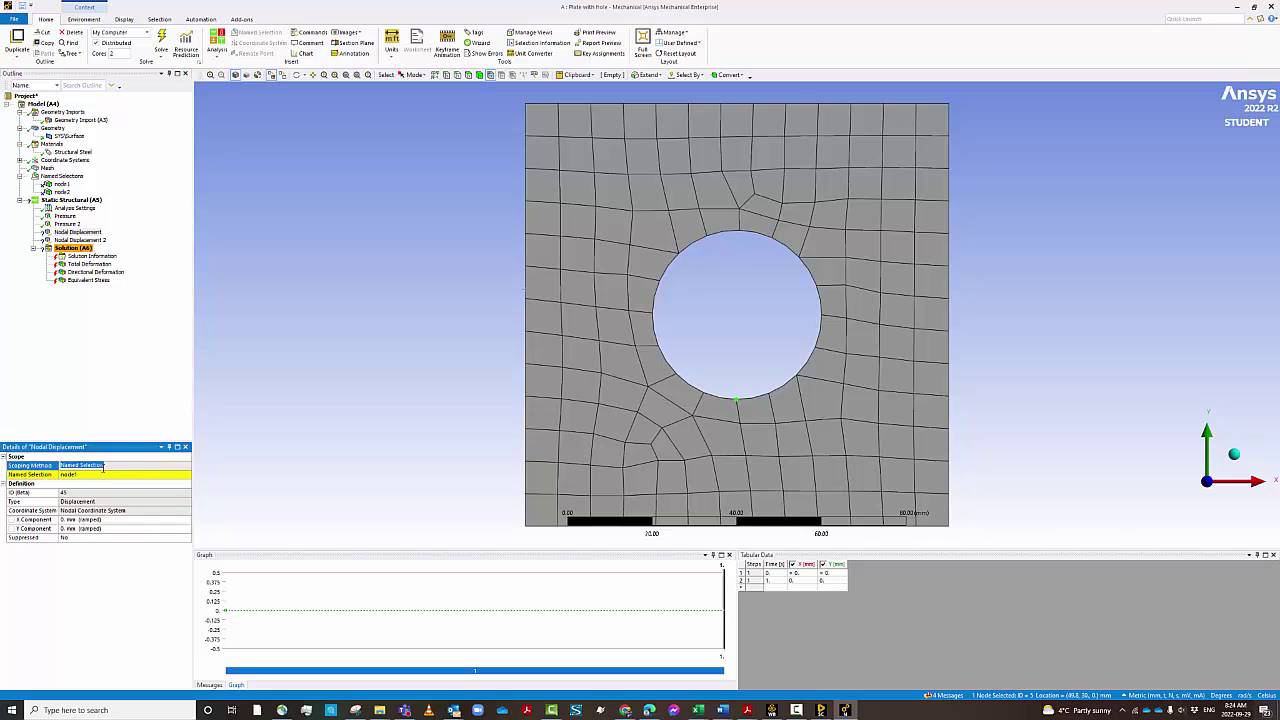
right_click(50, 200)
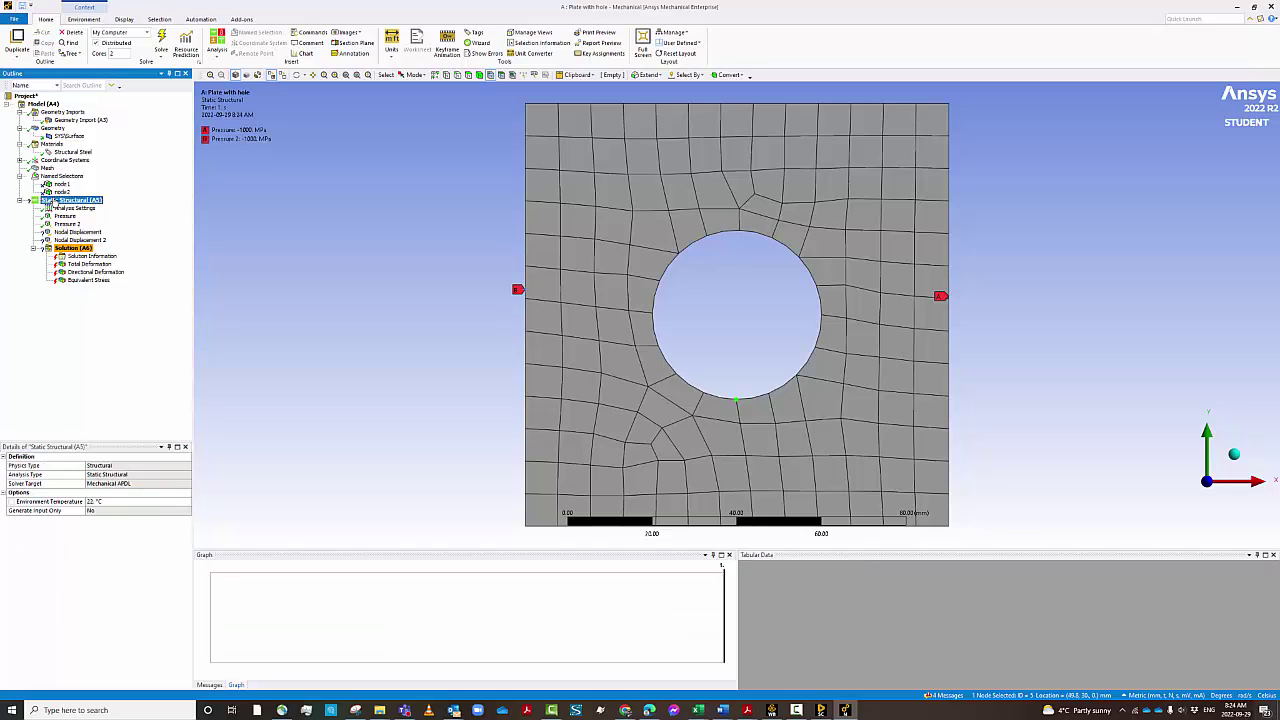
mouse_move(122, 204)
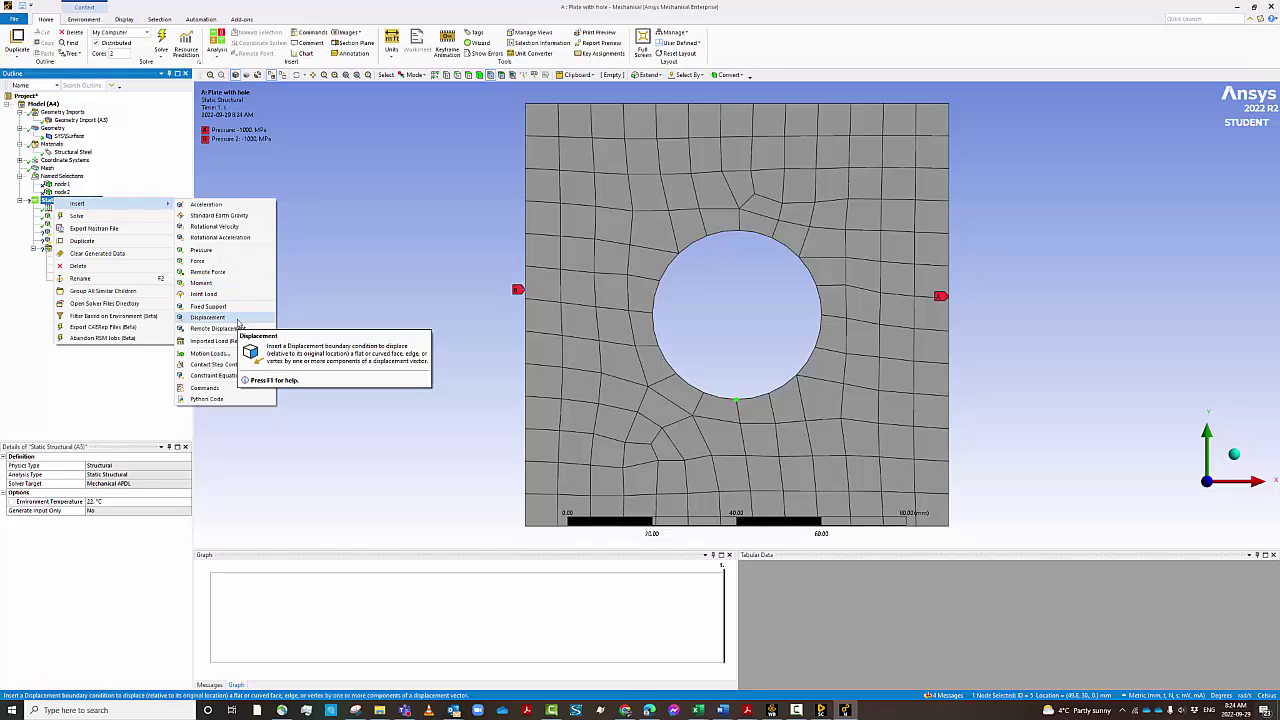
left_click(208, 317)
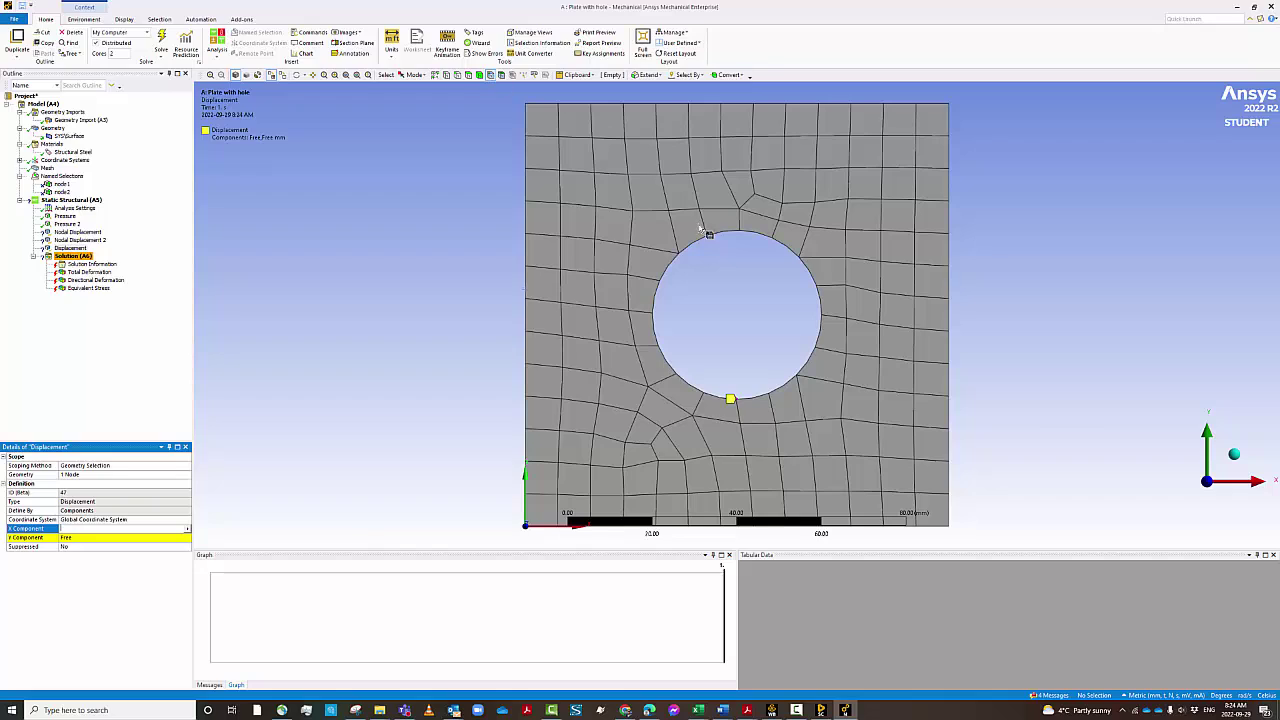
left_click(743, 235)
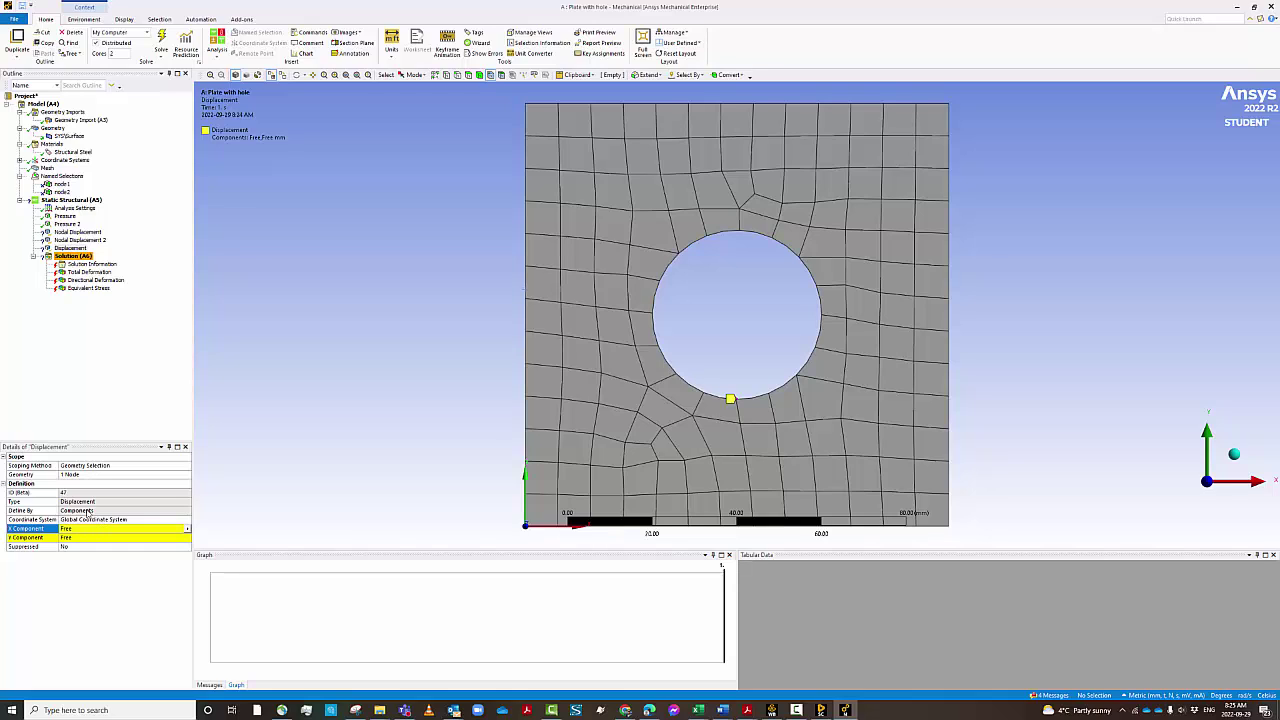
left_click(69, 248)
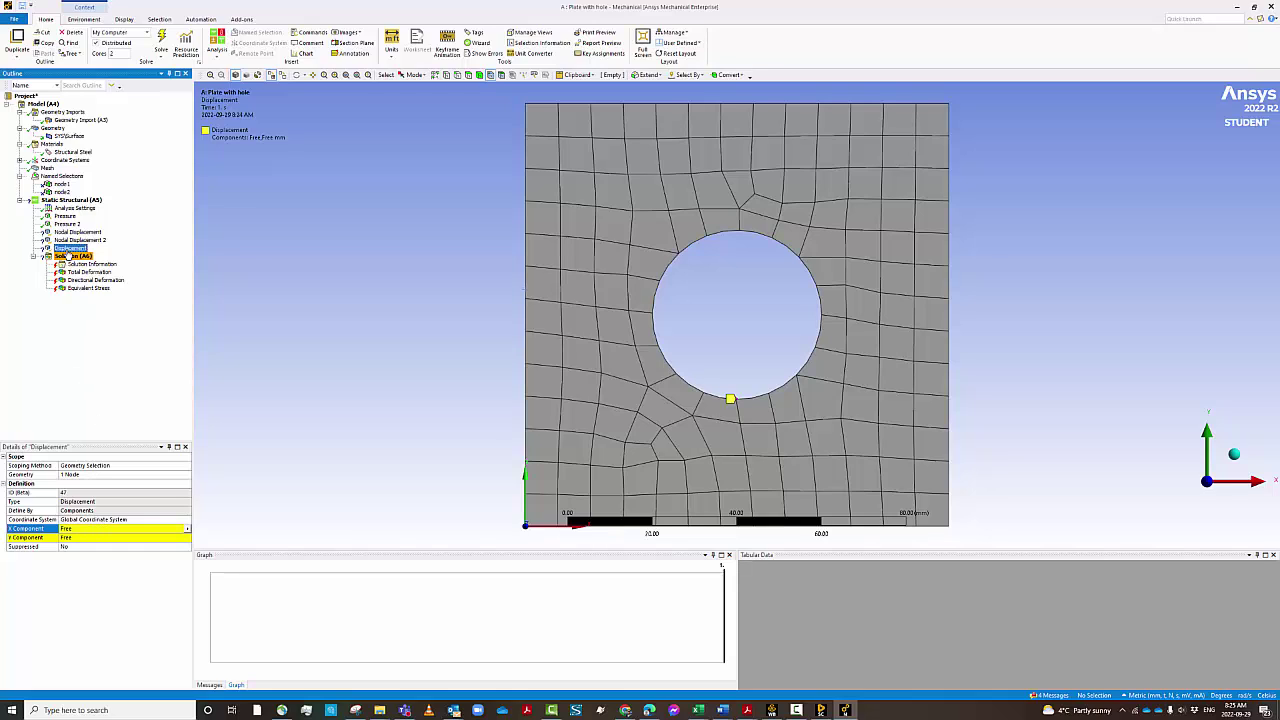
right_click(69, 248)
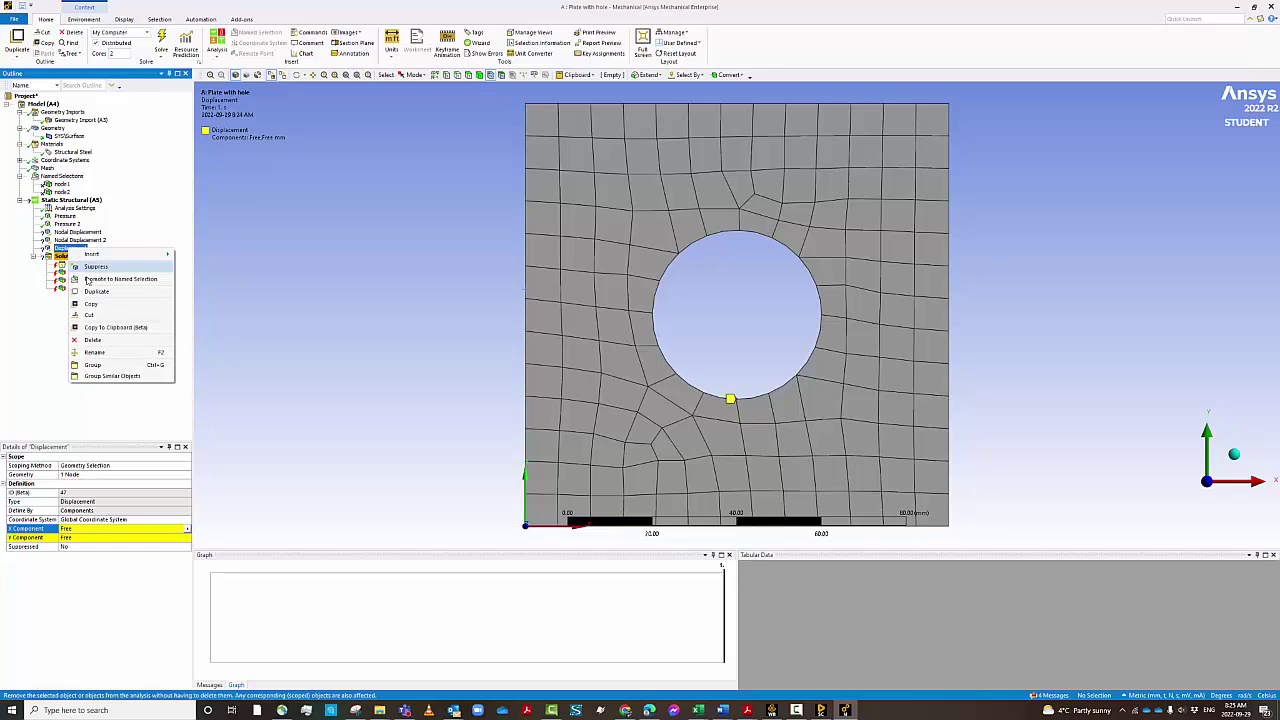
left_click(93, 345)
key("Return")
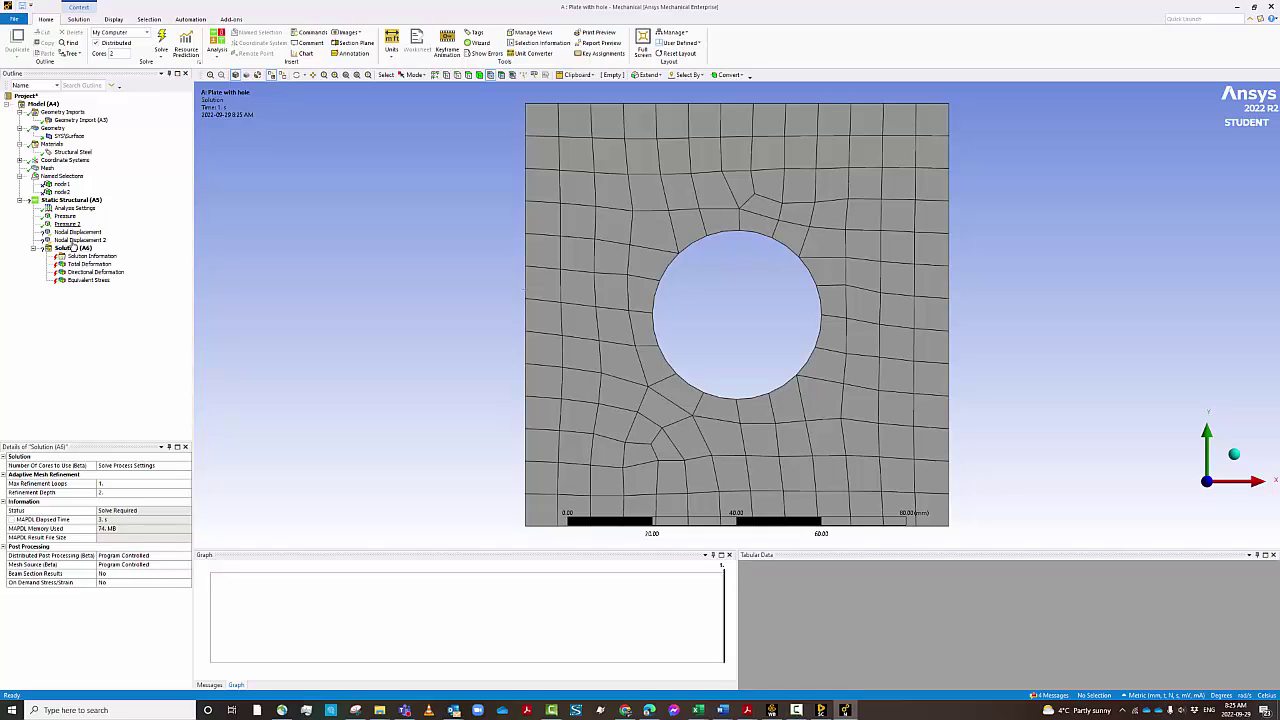
Step: Review the first Nodal Displacement's available actions and scoping method, then collapse its definition settings
left_click(75, 233)
right_click(77, 236)
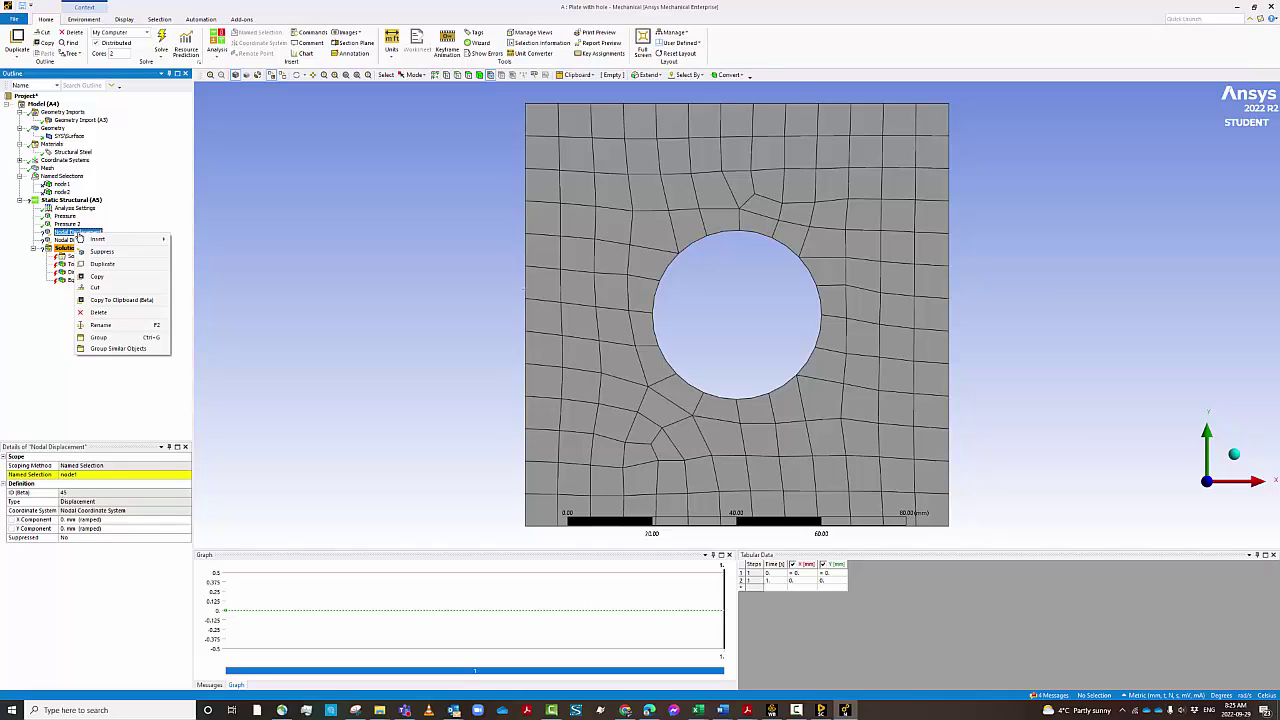
left_click(30, 378)
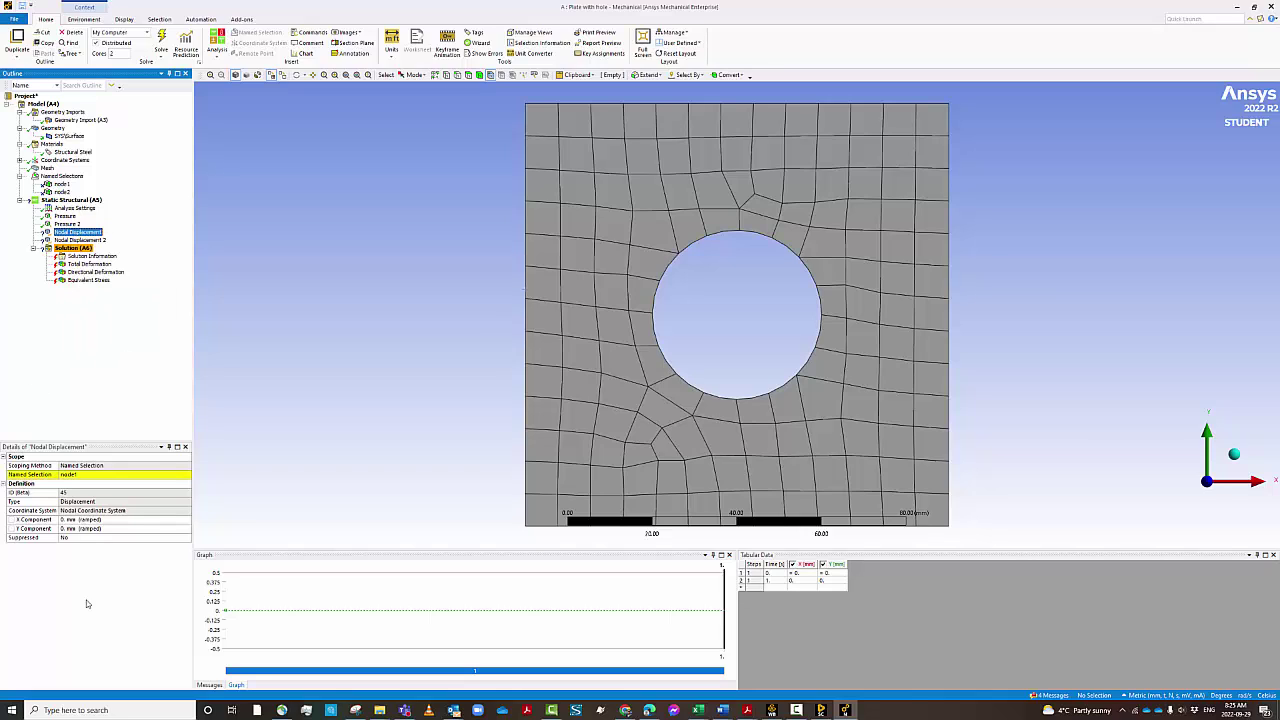
left_click(97, 484)
left_click(103, 467)
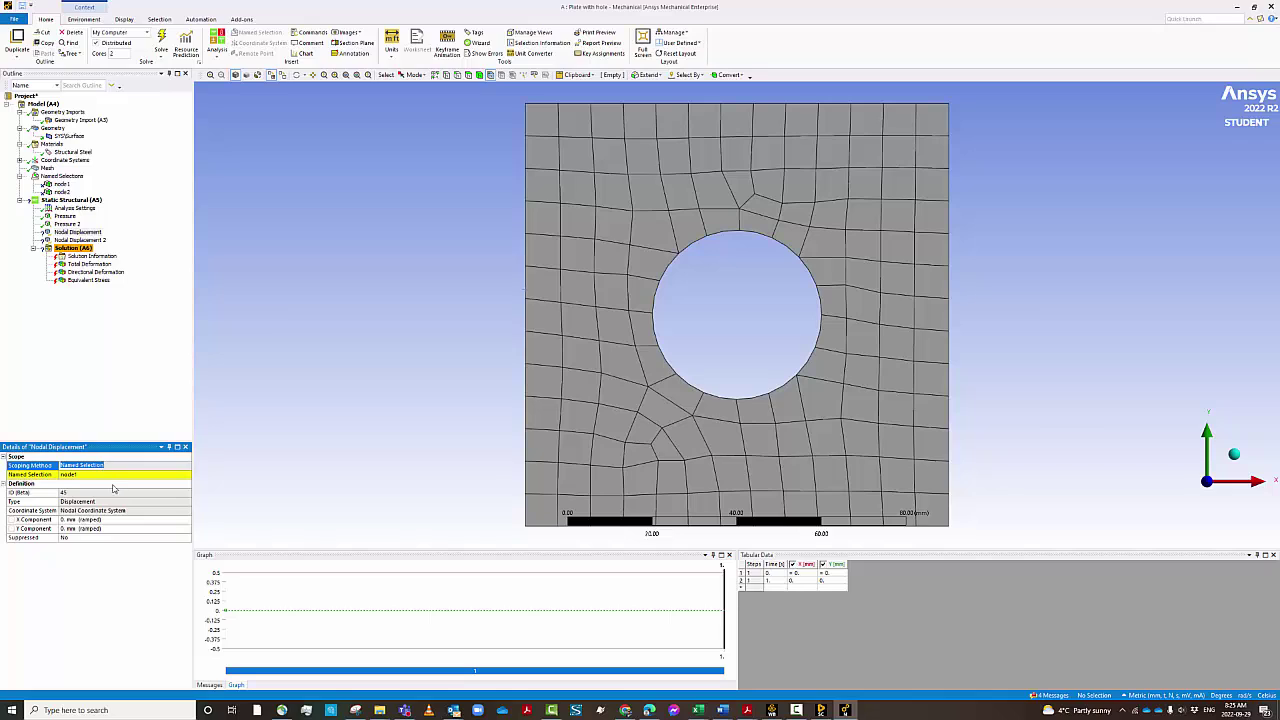
left_click(67, 483)
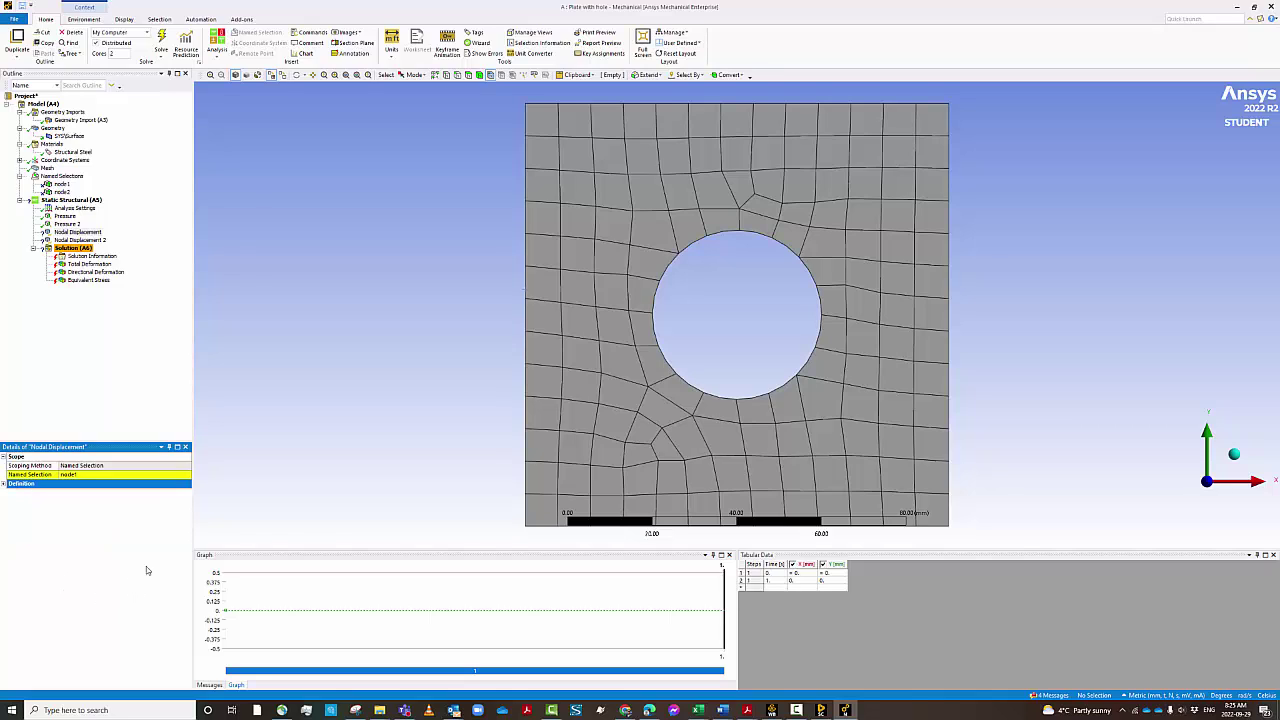
Step: Try to solve the static structural analysis with both nodal displacements in place
left_click(80, 249)
right_click(81, 250)
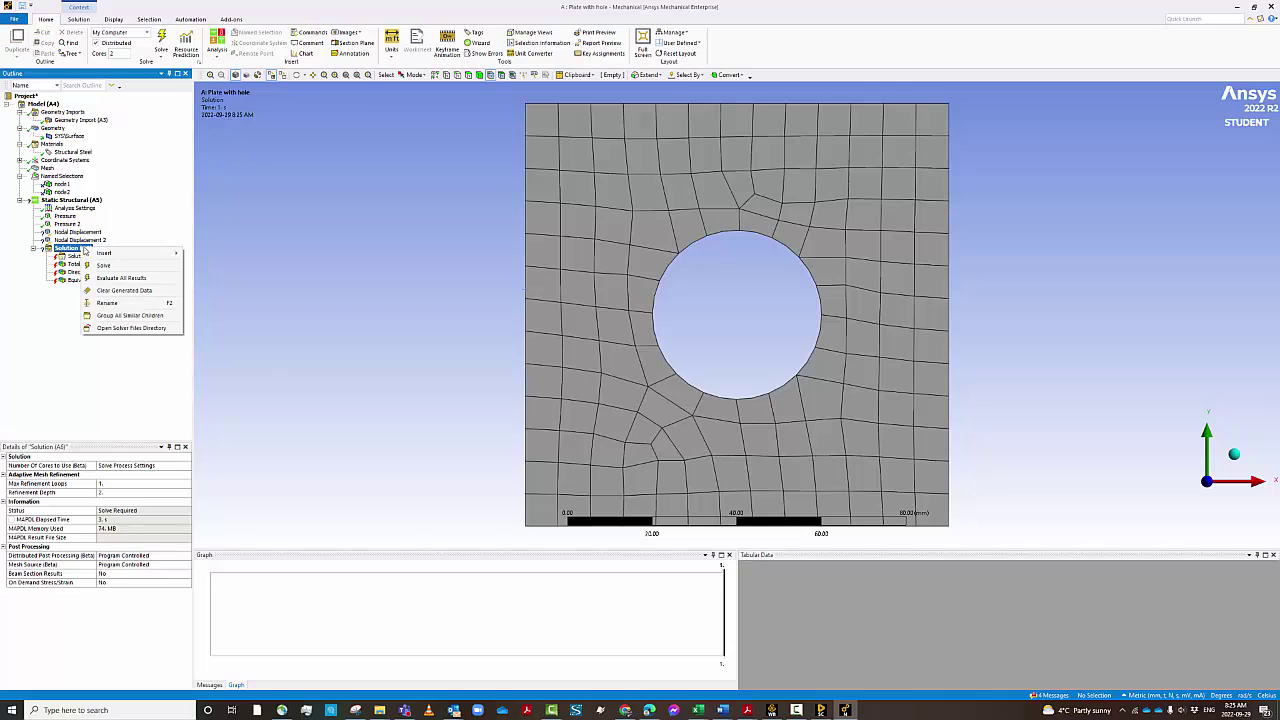
left_click(96, 265)
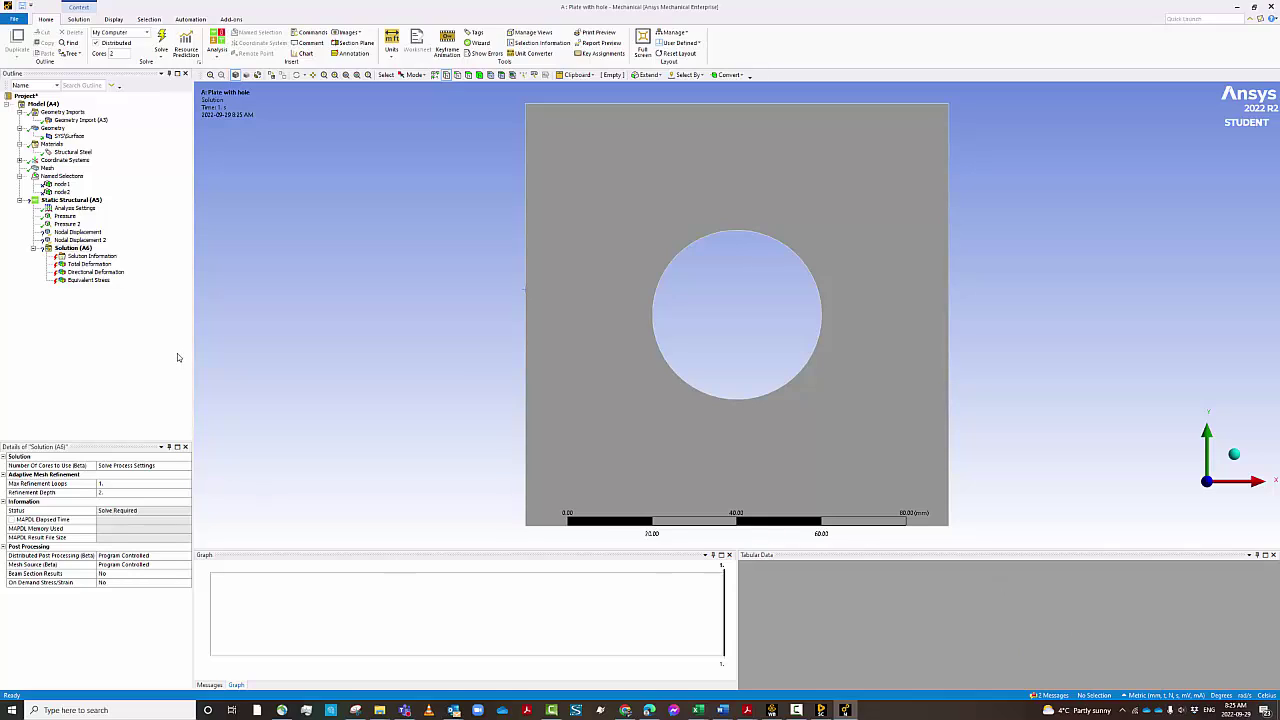
Step: Examine the named selections group, the mesh and the geometry scope of named selection node1
left_click(68, 186)
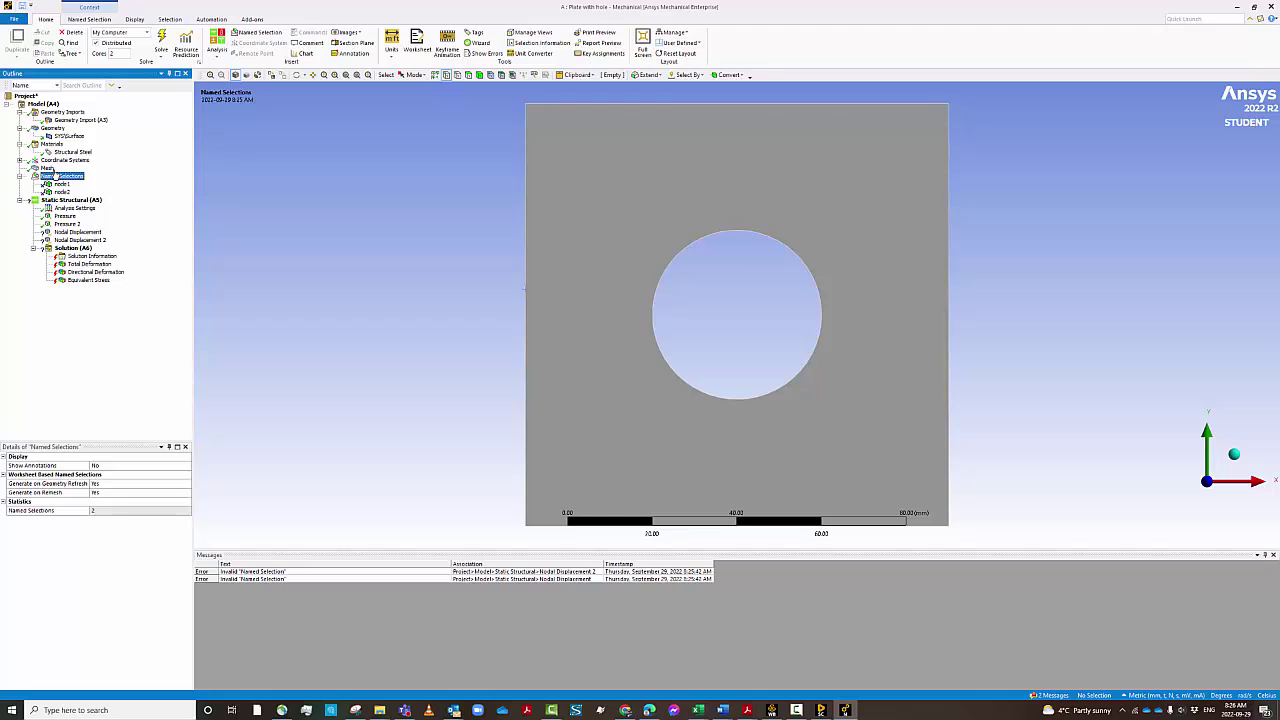
left_click(46, 168)
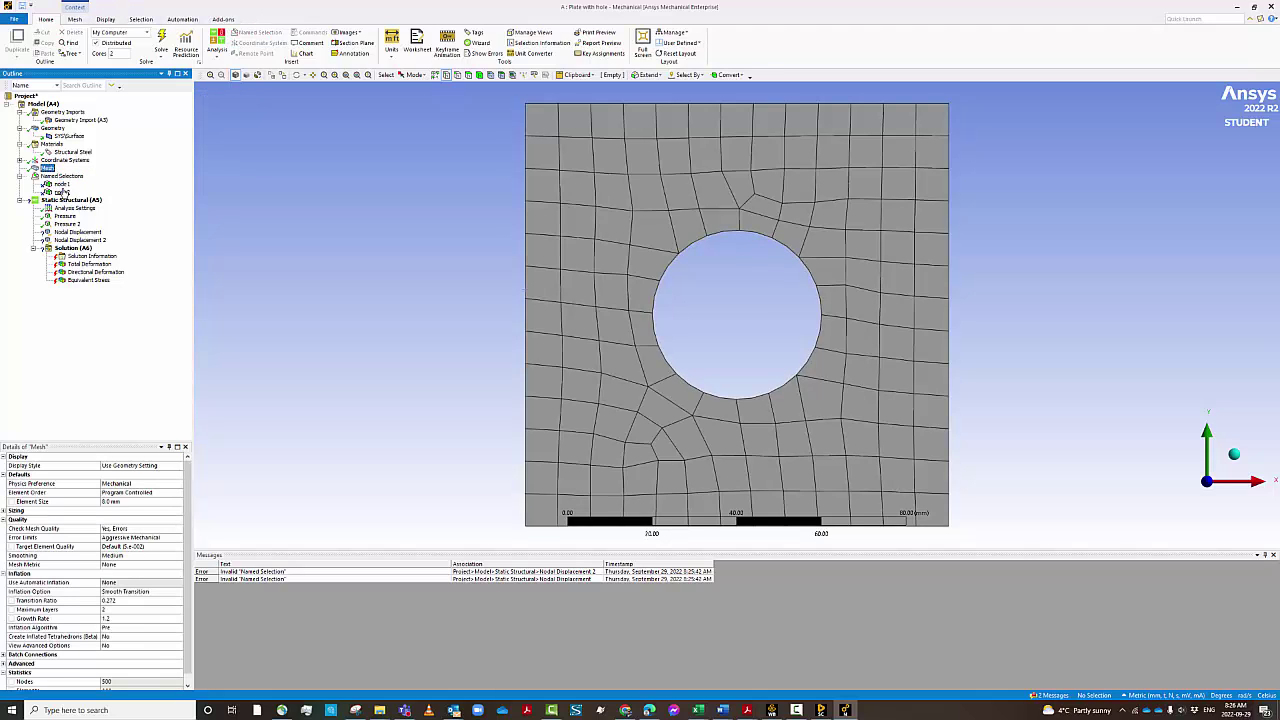
left_click(61, 186)
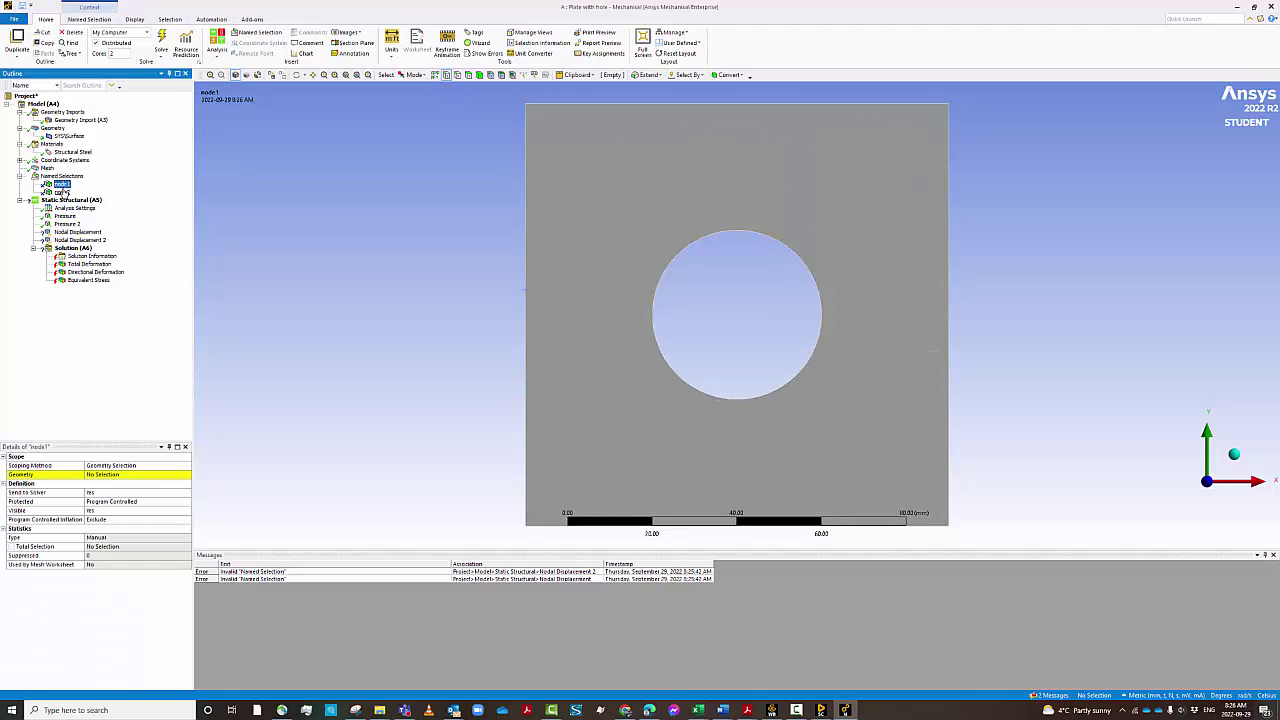
right_click(66, 187)
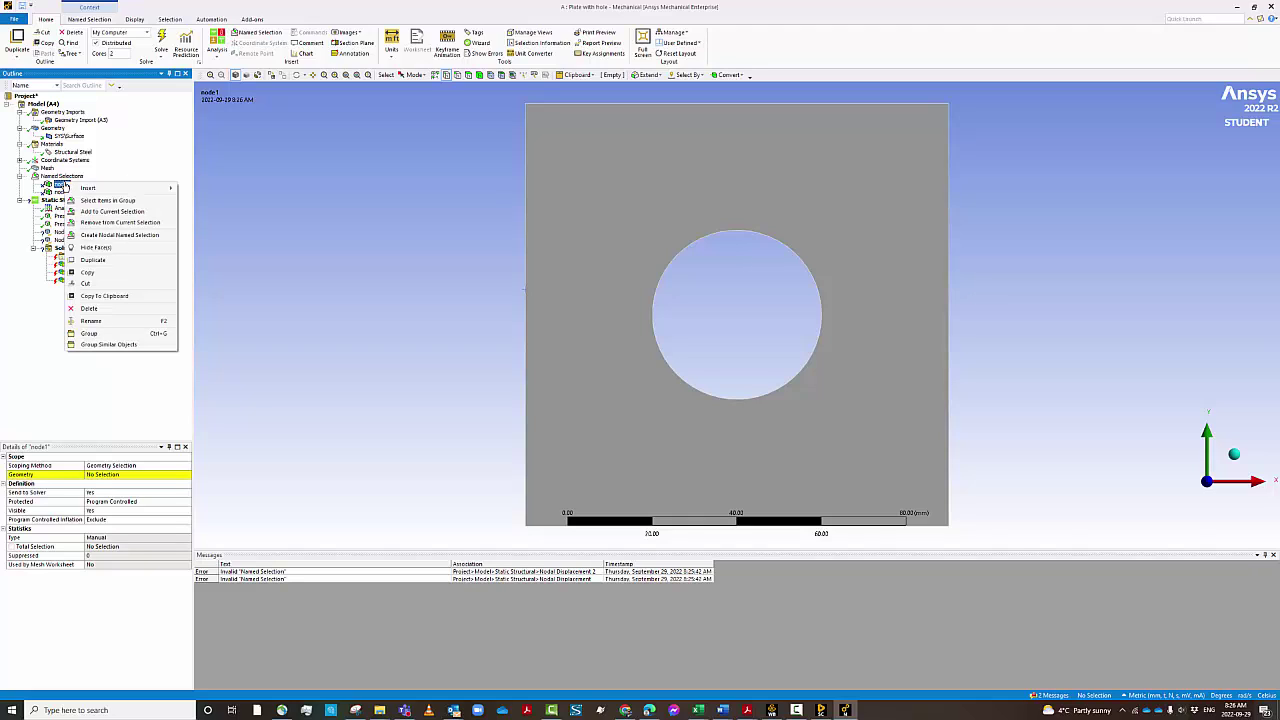
mouse_move(148, 189)
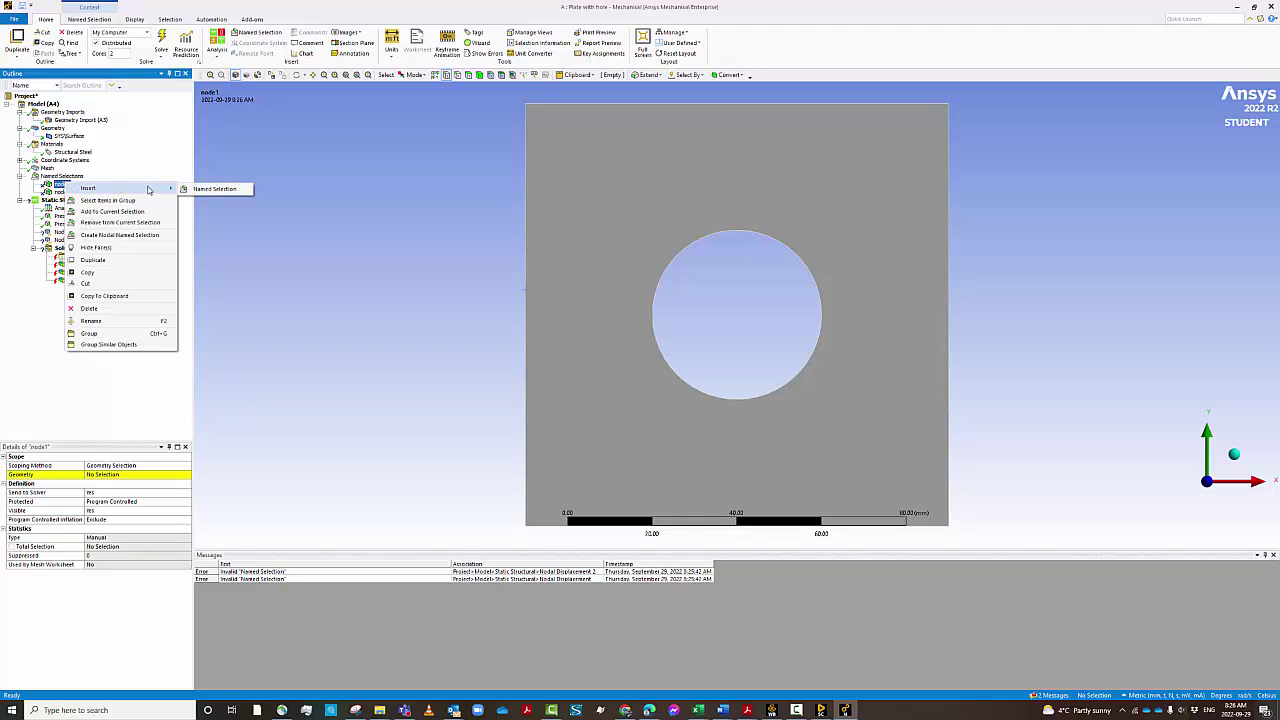
left_click(220, 189)
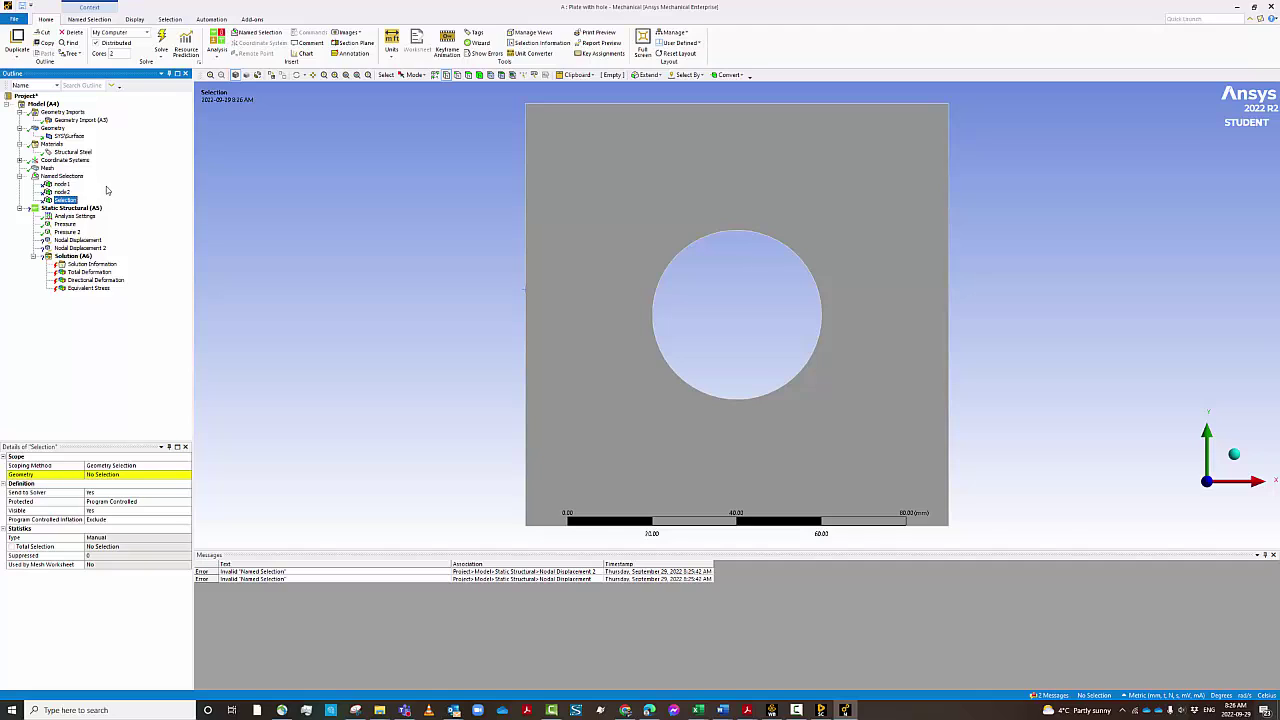
left_click(62, 176)
left_click(63, 200)
right_click(76, 200)
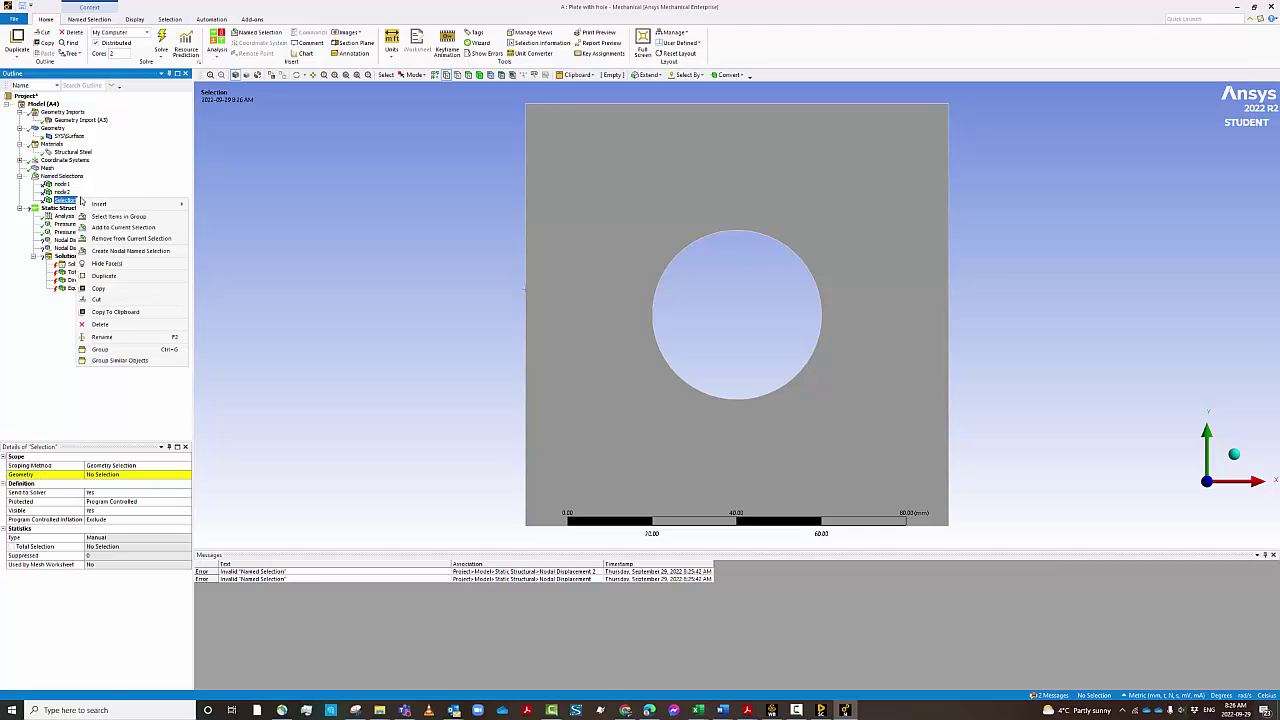
left_click(108, 324)
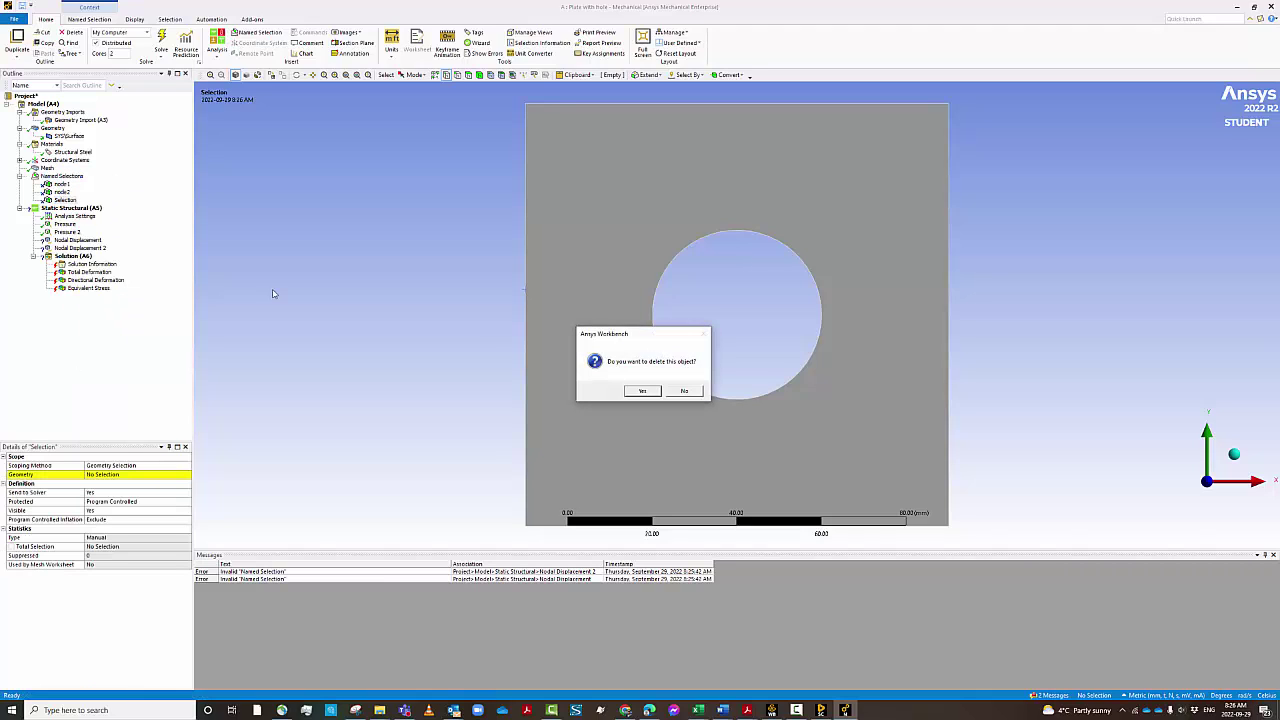
left_click(642, 391)
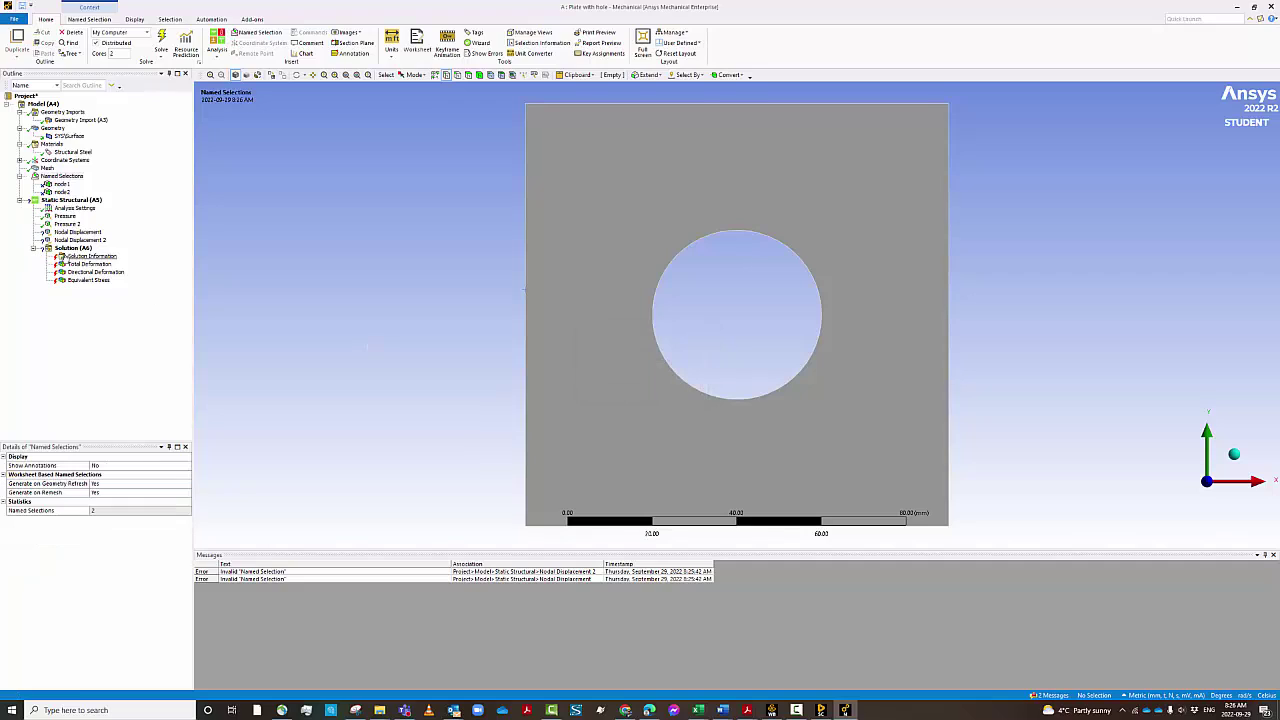
Step: Delete the invalid named selections node1 and node2 from the model
left_click(60, 185)
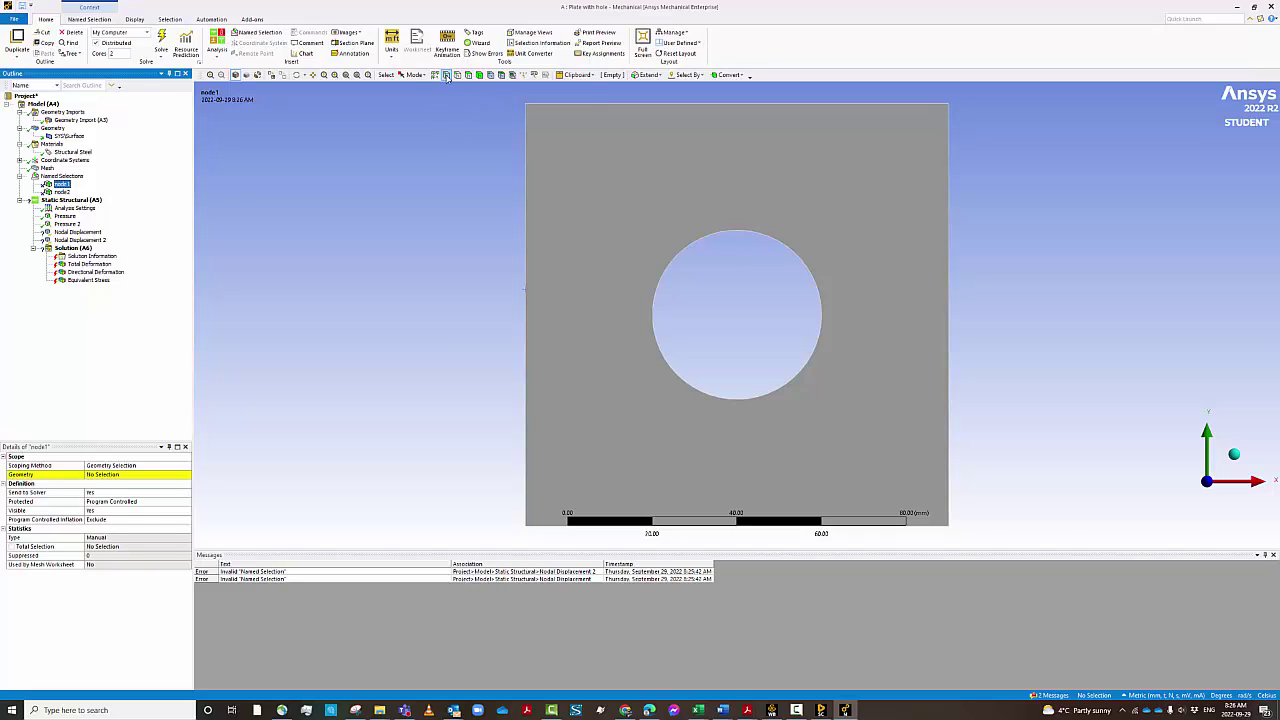
left_click(490, 75)
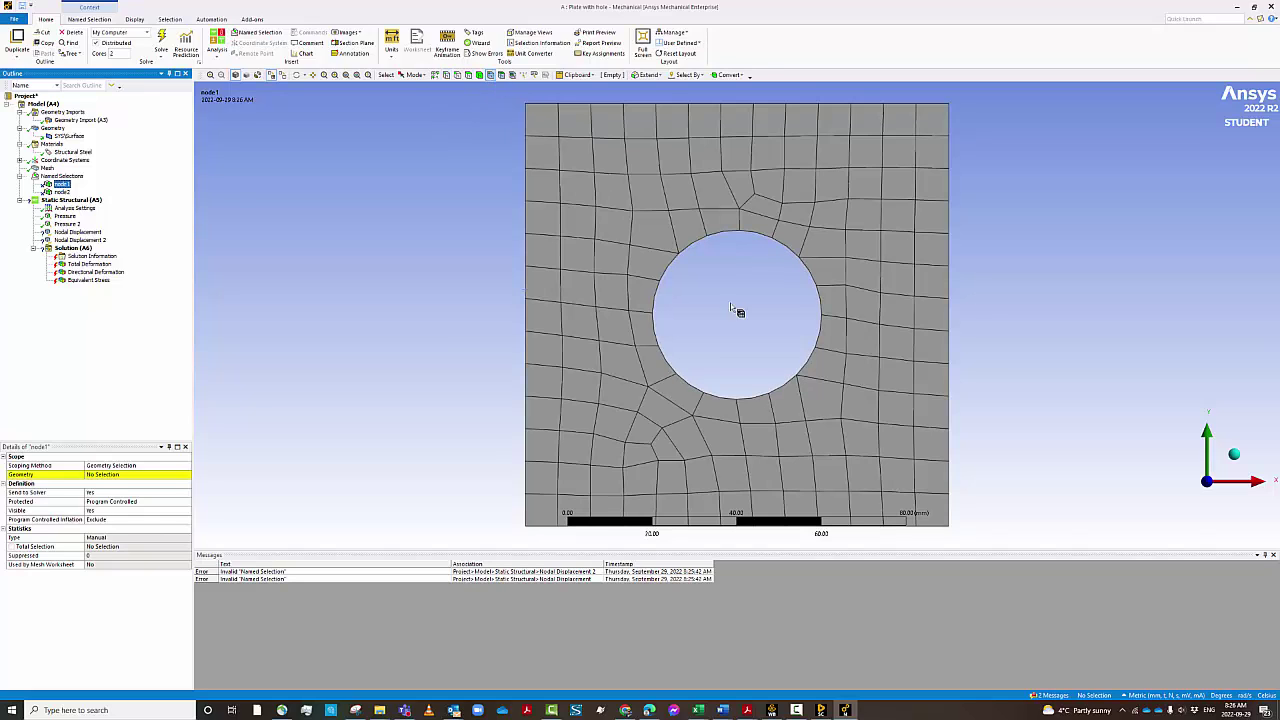
left_click(743, 236)
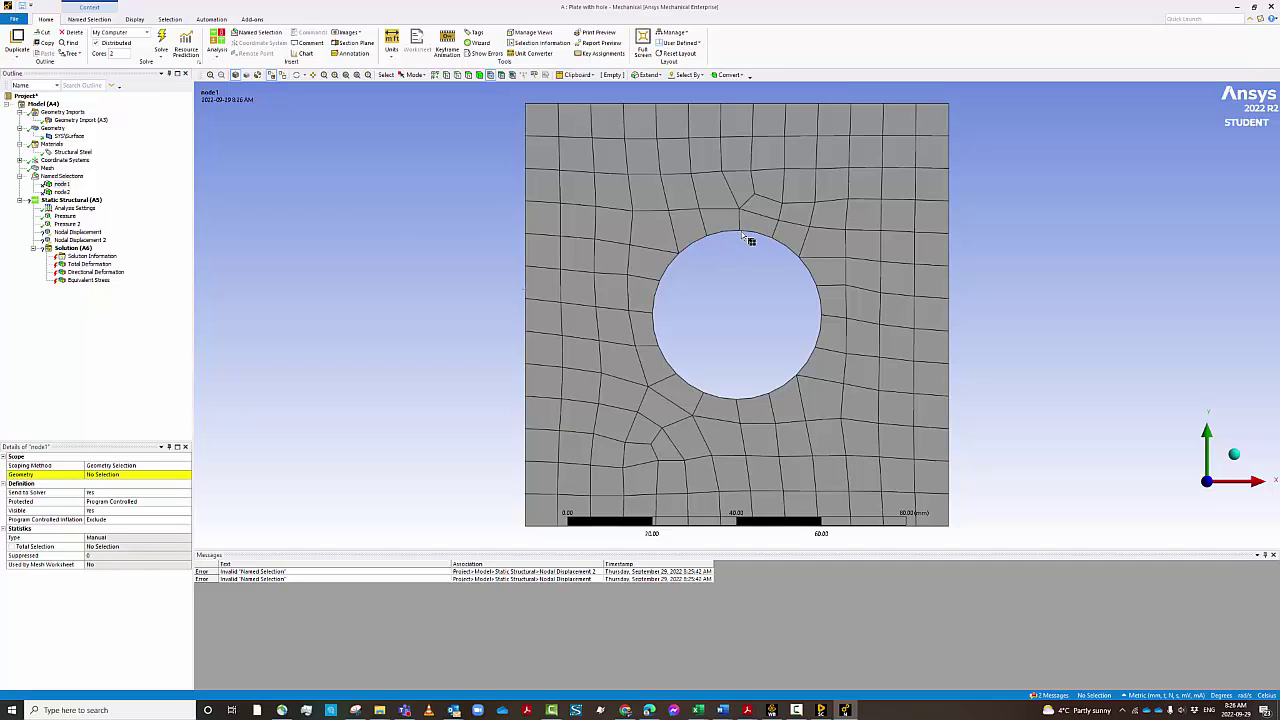
right_click(66, 185)
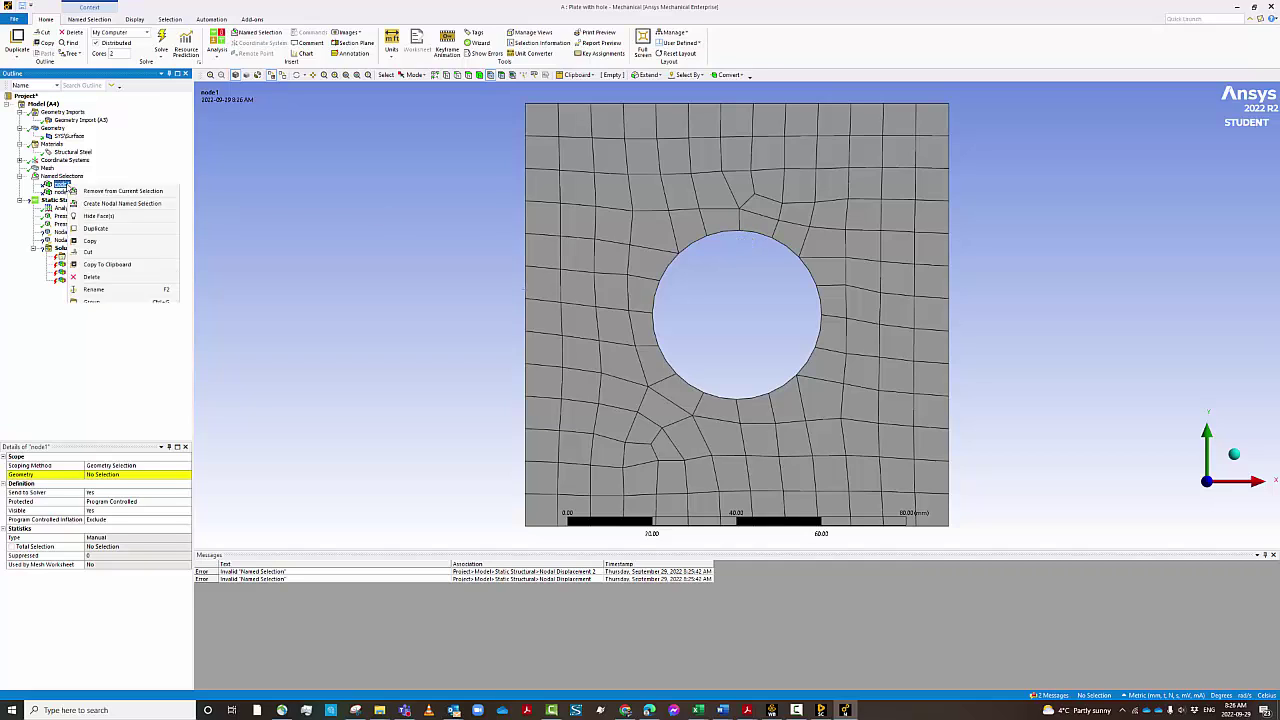
left_click(92, 311)
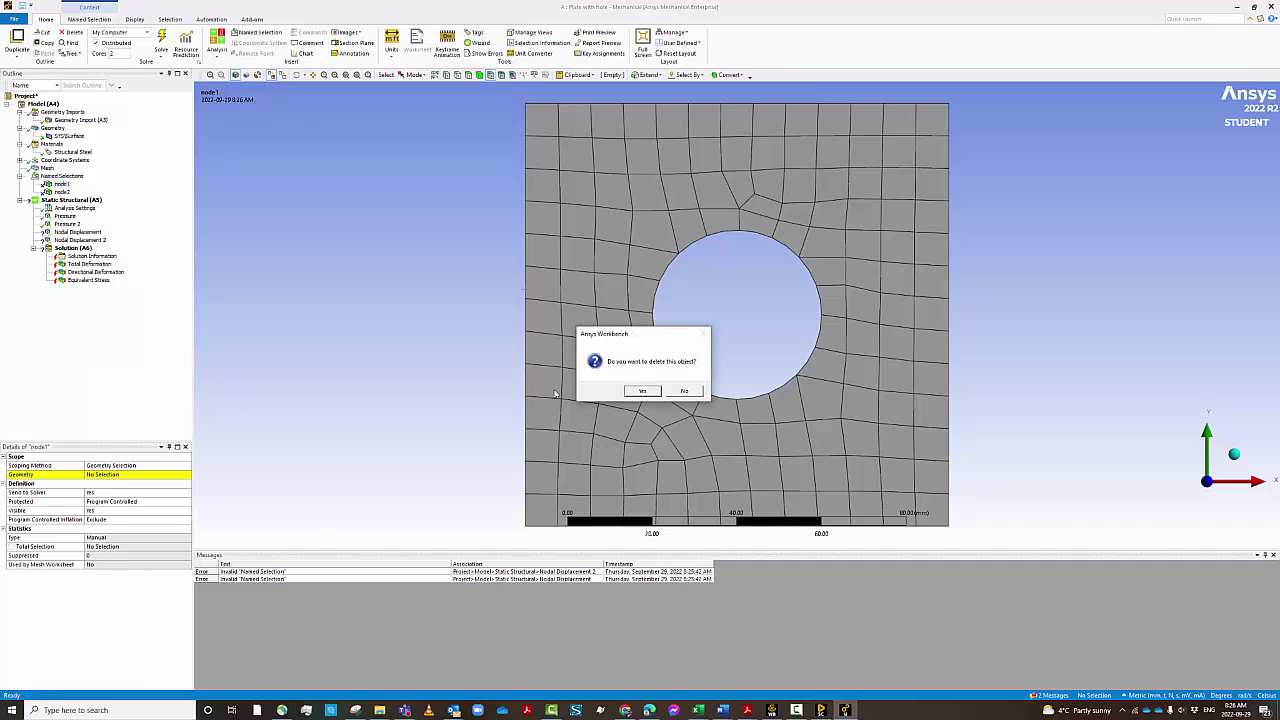
left_click(642, 391)
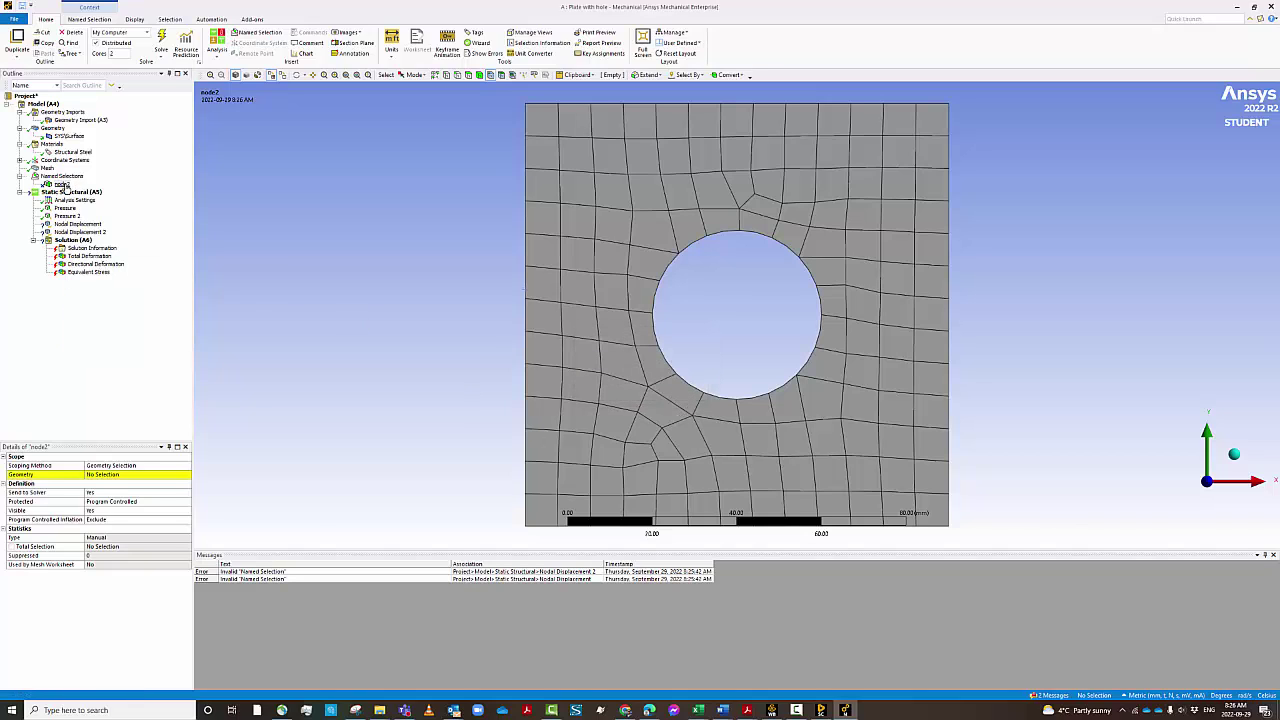
right_click(62, 185)
left_click(89, 311)
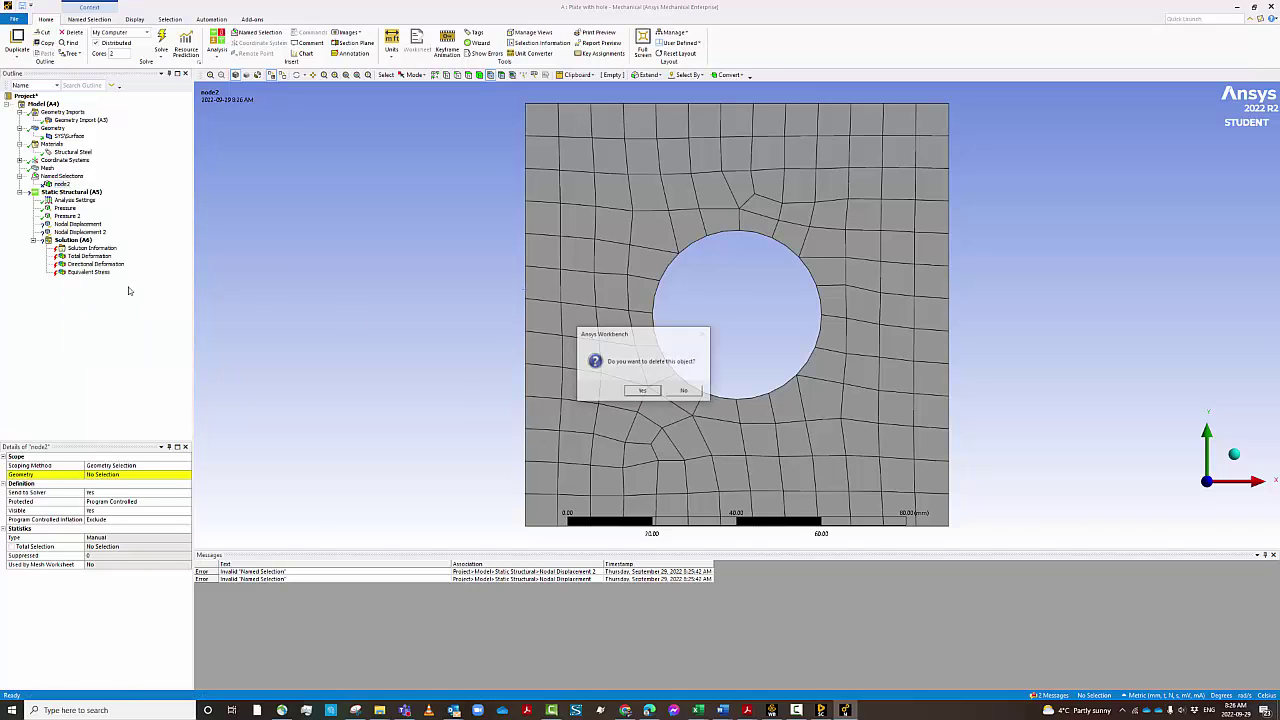
left_click(643, 391)
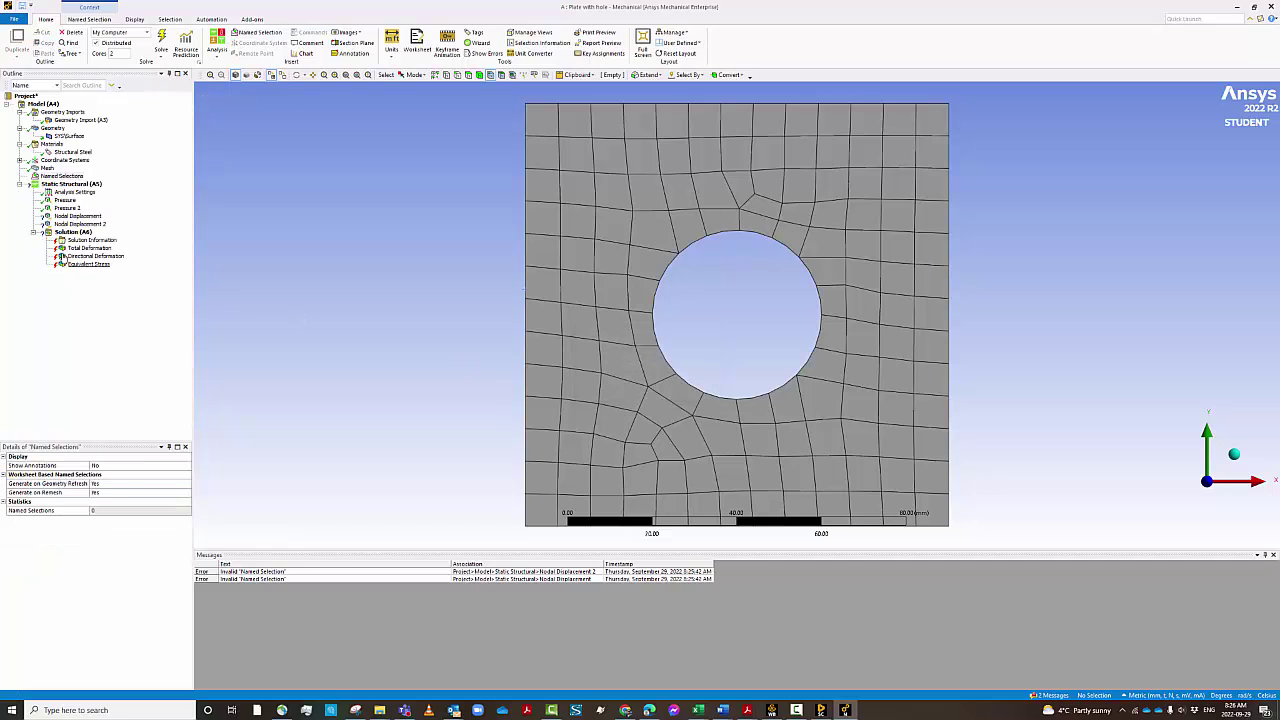
Step: Delete both nodal displacements from the static structural analysis
right_click(85, 217)
mouse_move(116, 226)
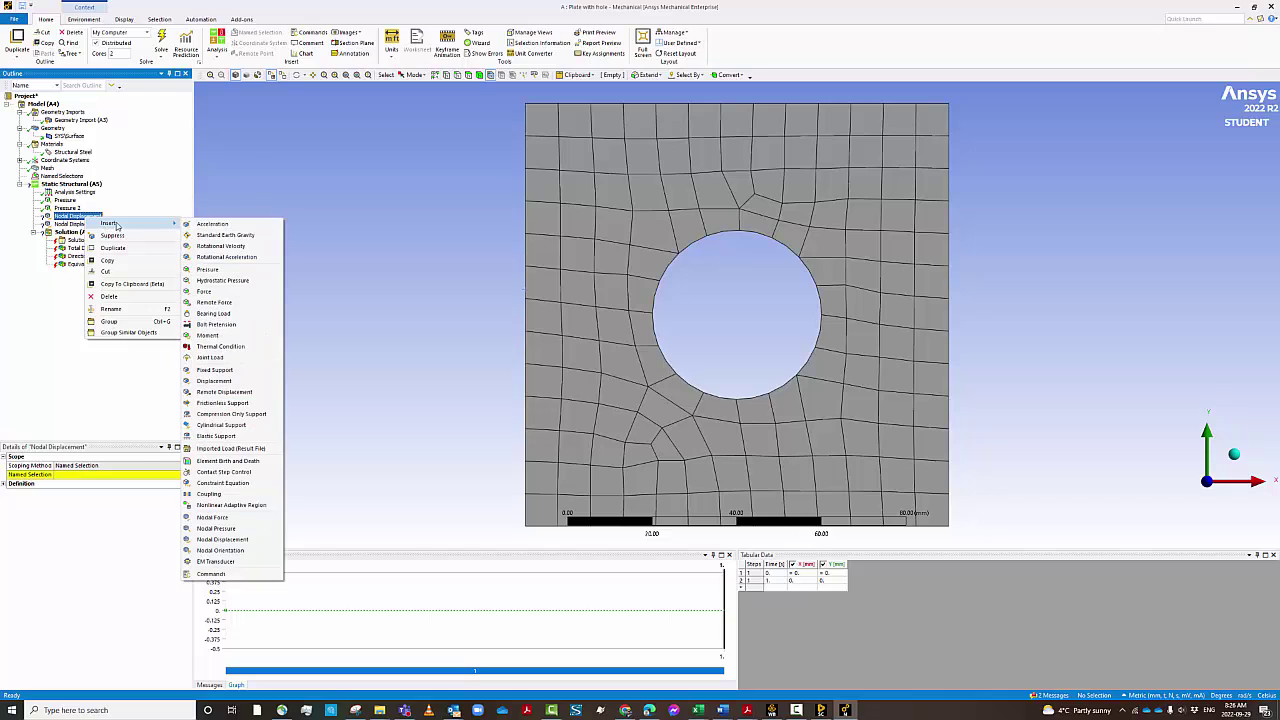
left_click(115, 296)
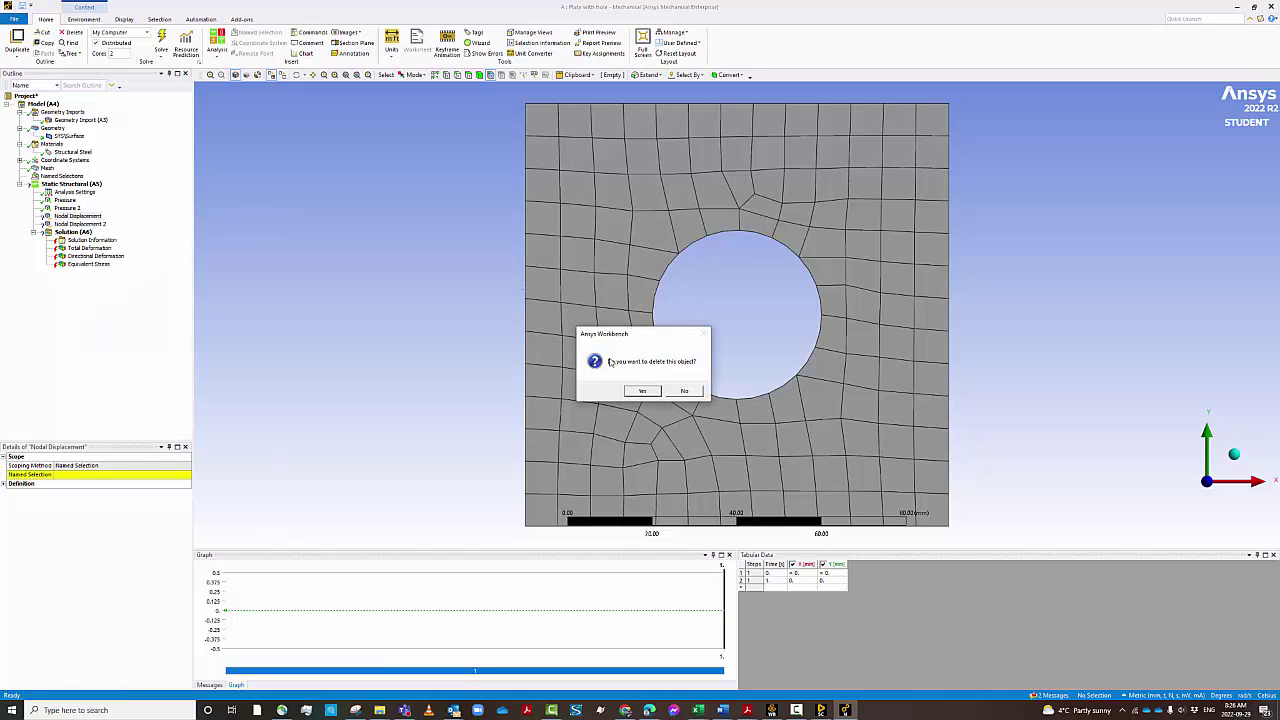
left_click(642, 391)
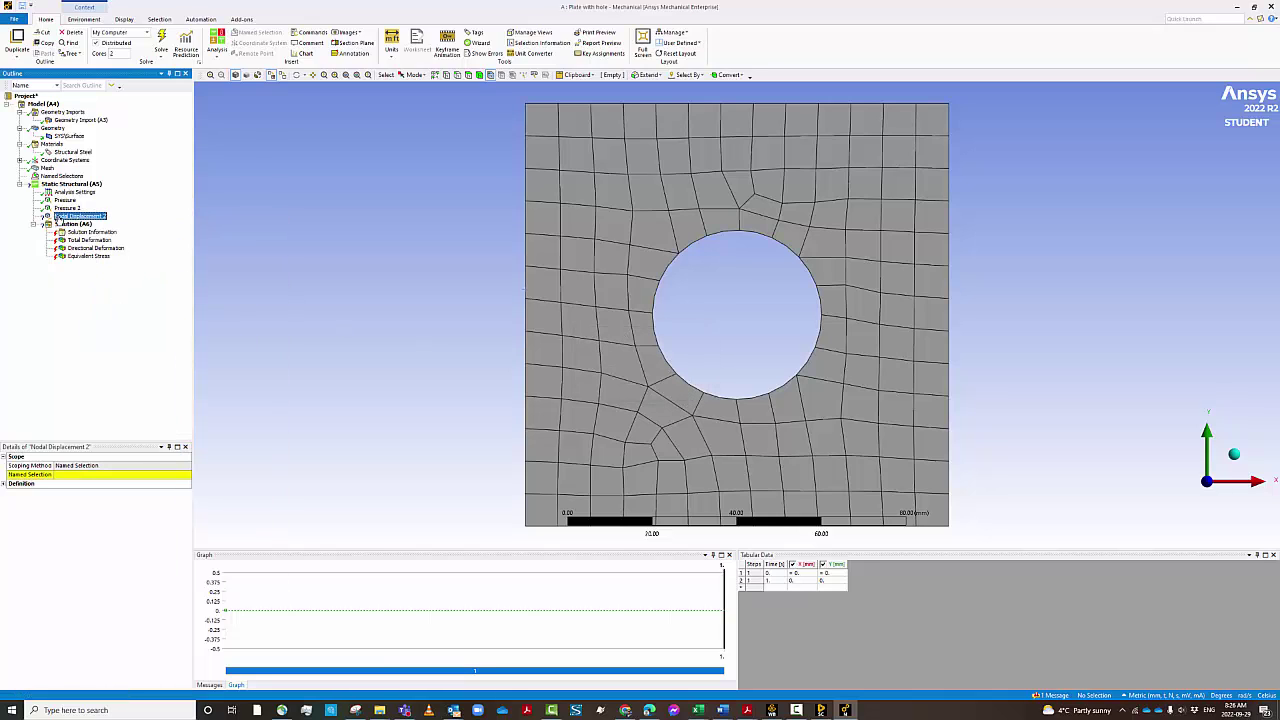
right_click(61, 216)
left_click(82, 295)
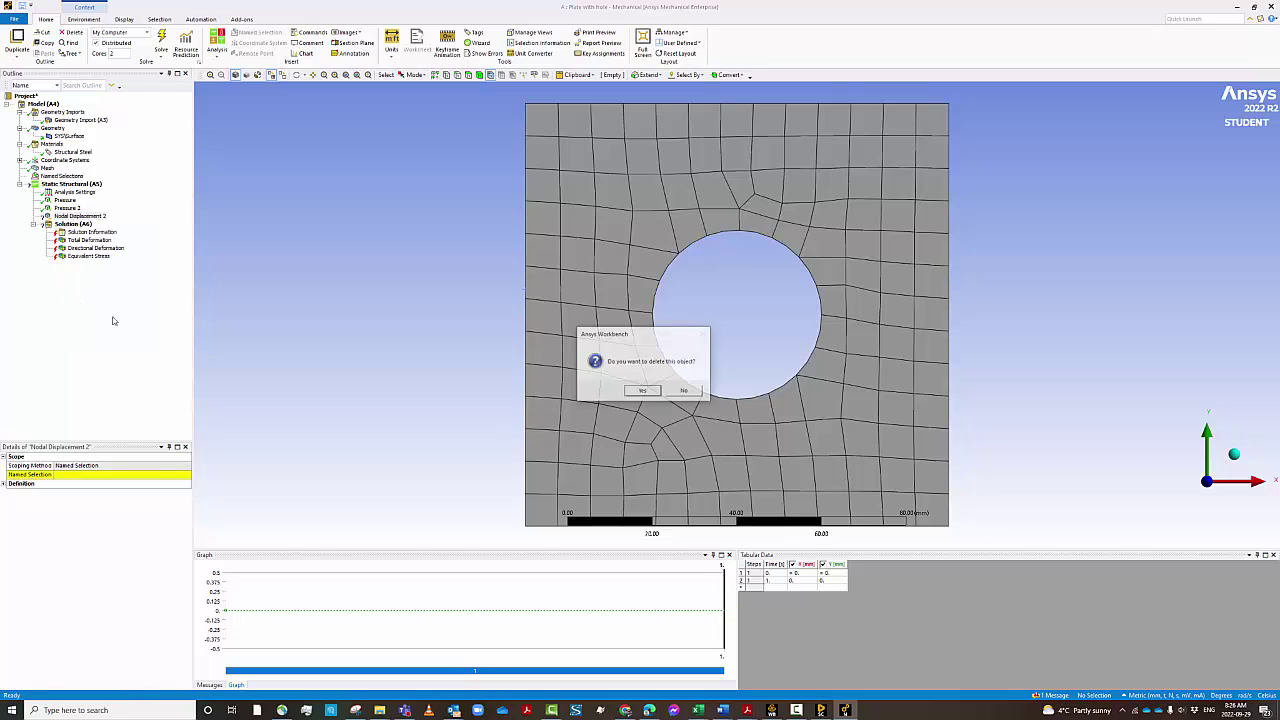
left_click(643, 391)
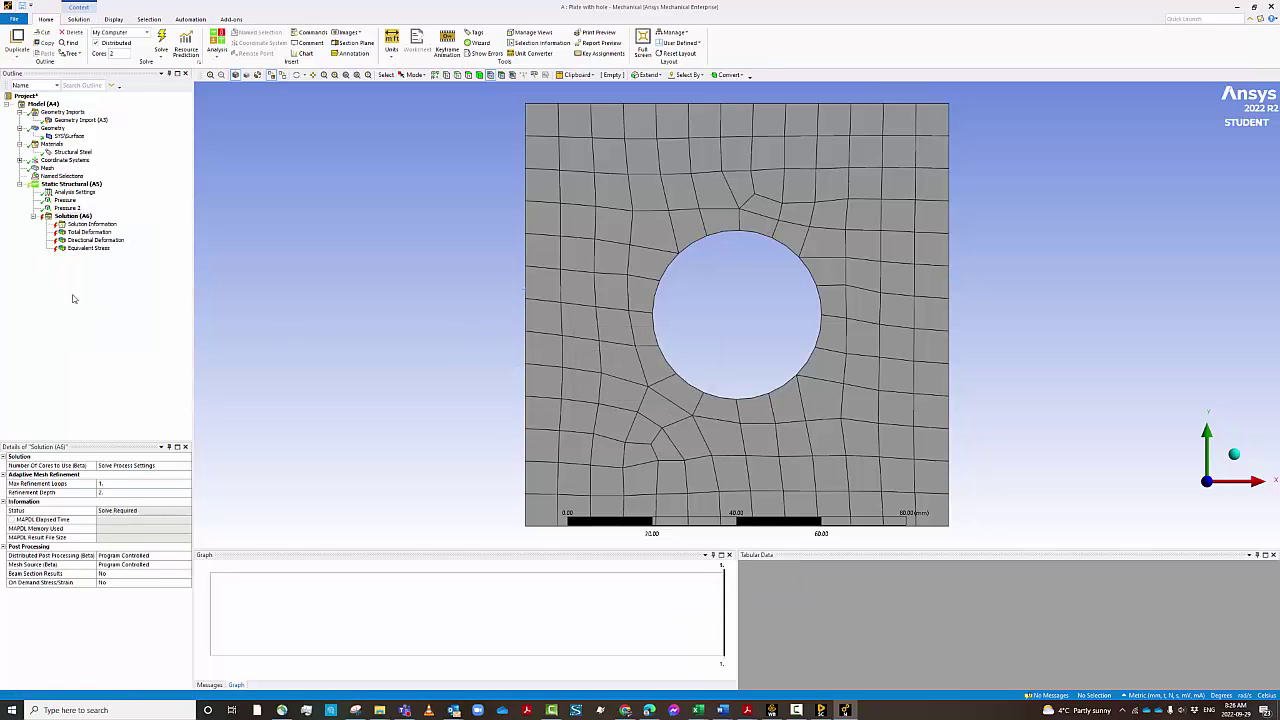
Step: Insert two new named selections into the model, with node picking active
left_click(45, 104)
right_click(56, 105)
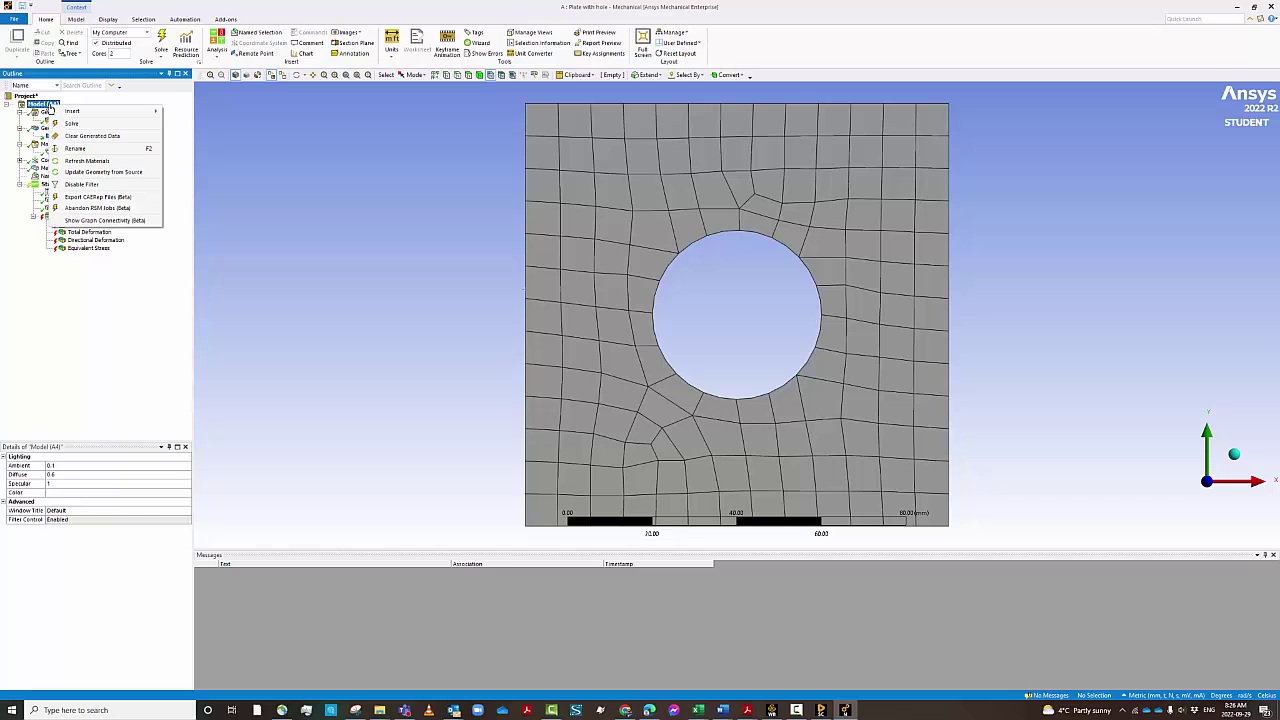
mouse_move(84, 112)
left_click(183, 112)
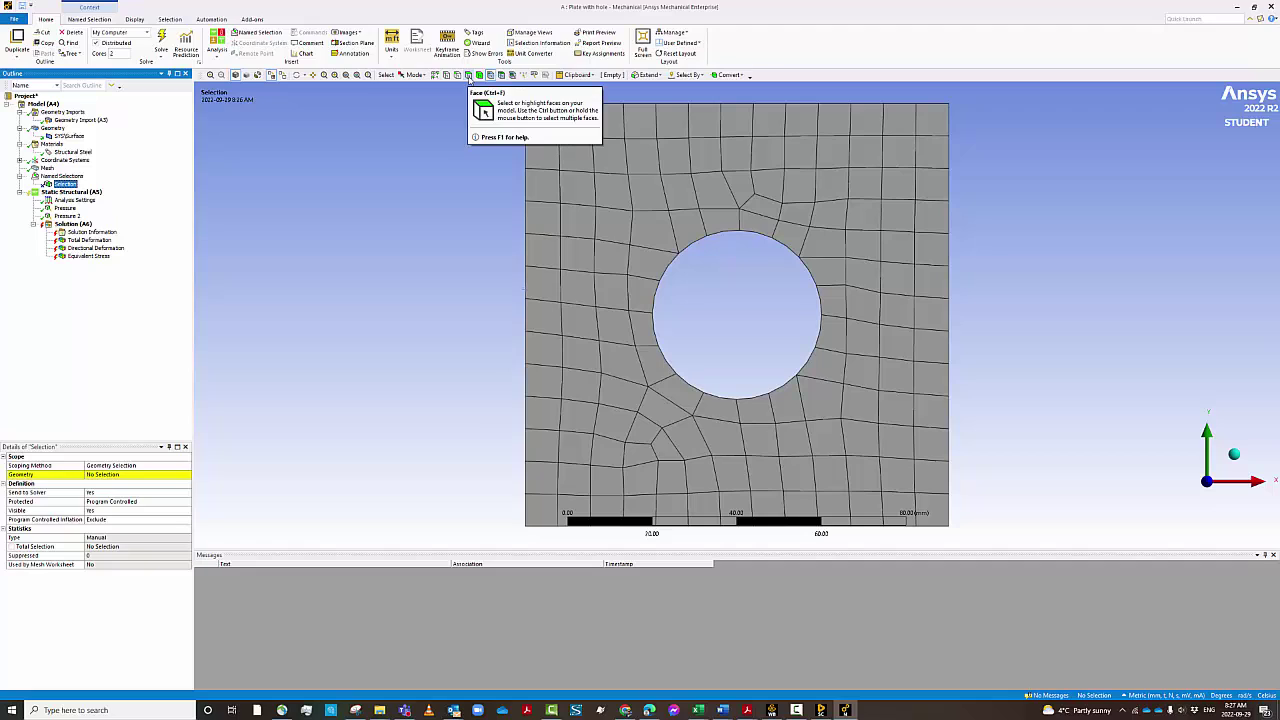
left_click(489, 78)
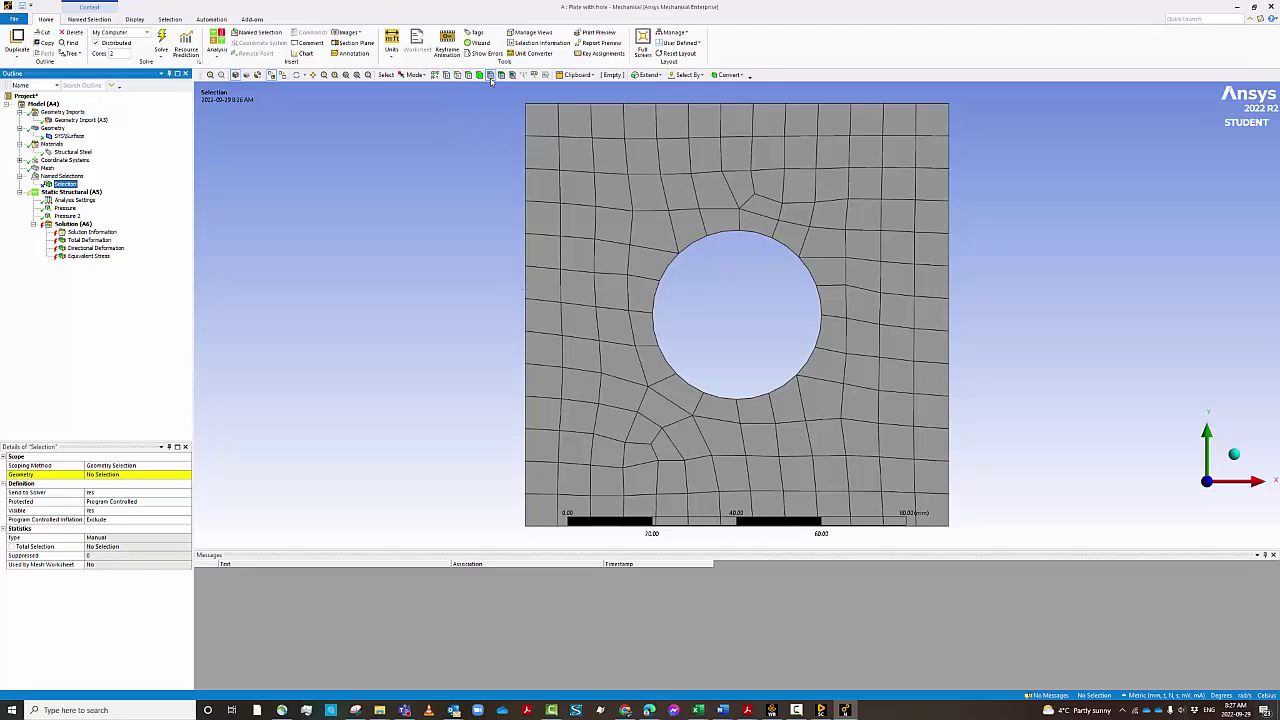
left_click(744, 235)
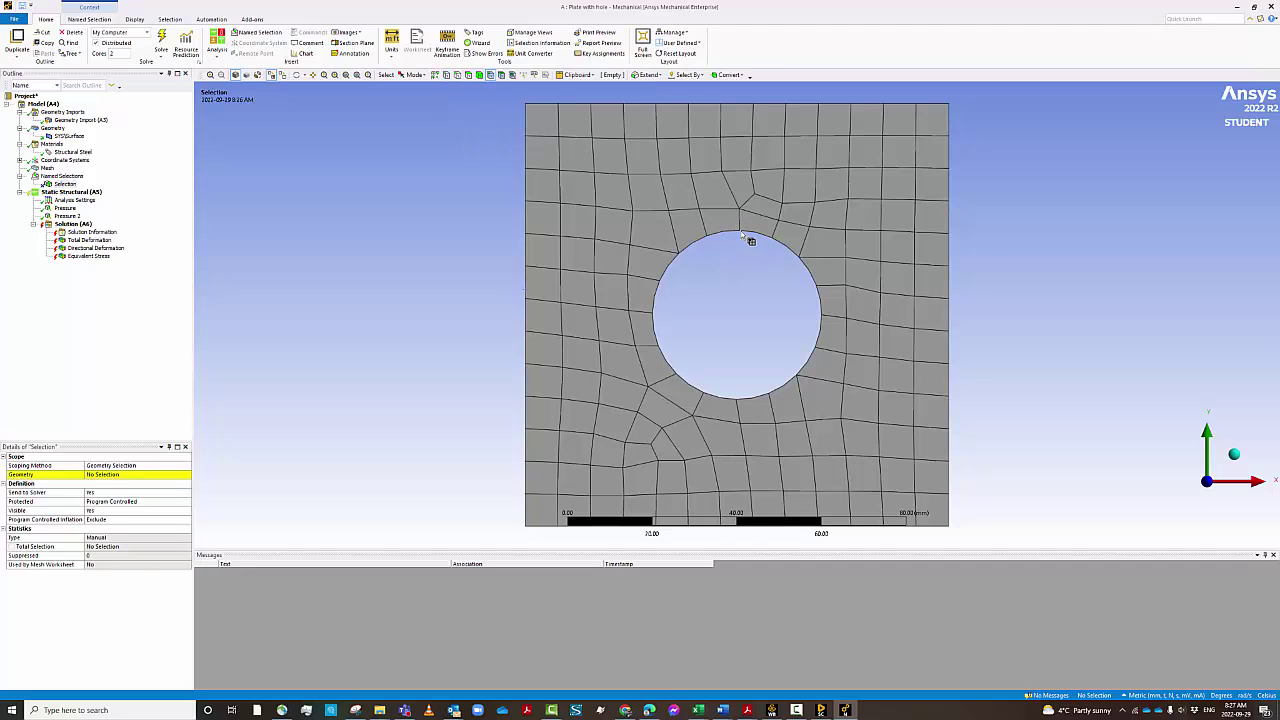
right_click(743, 236)
mouse_move(759, 239)
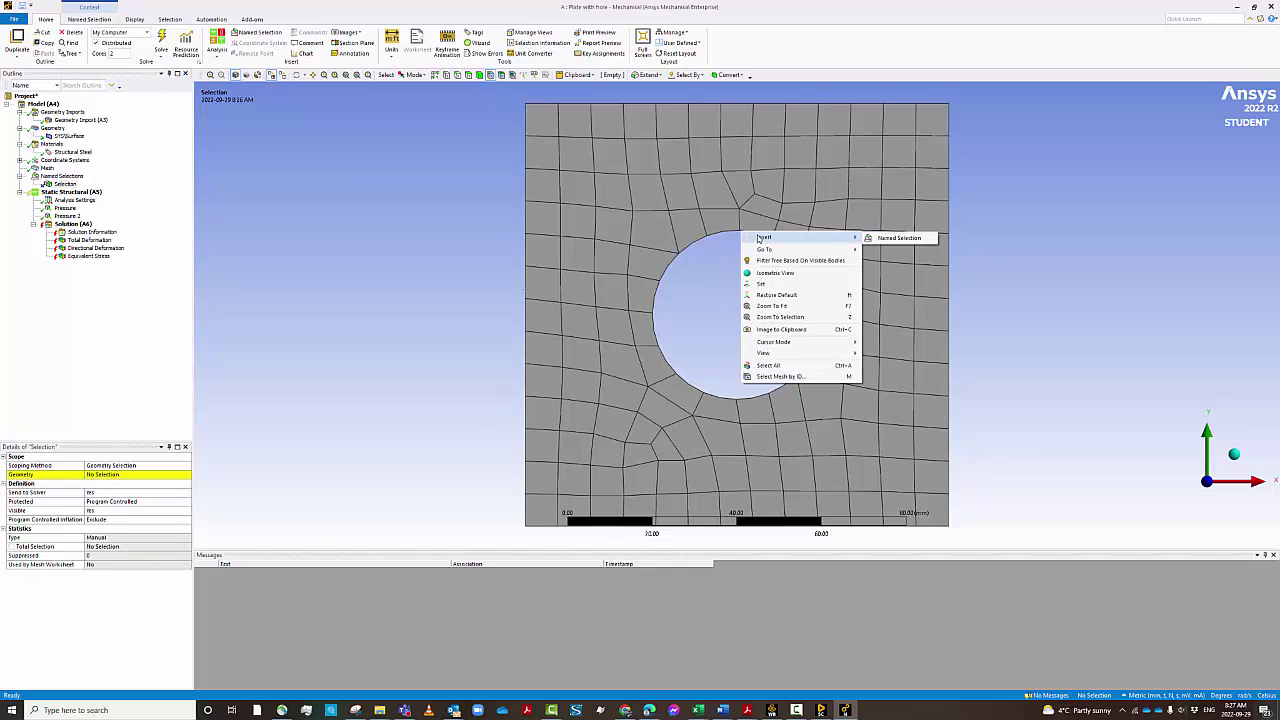
left_click(895, 238)
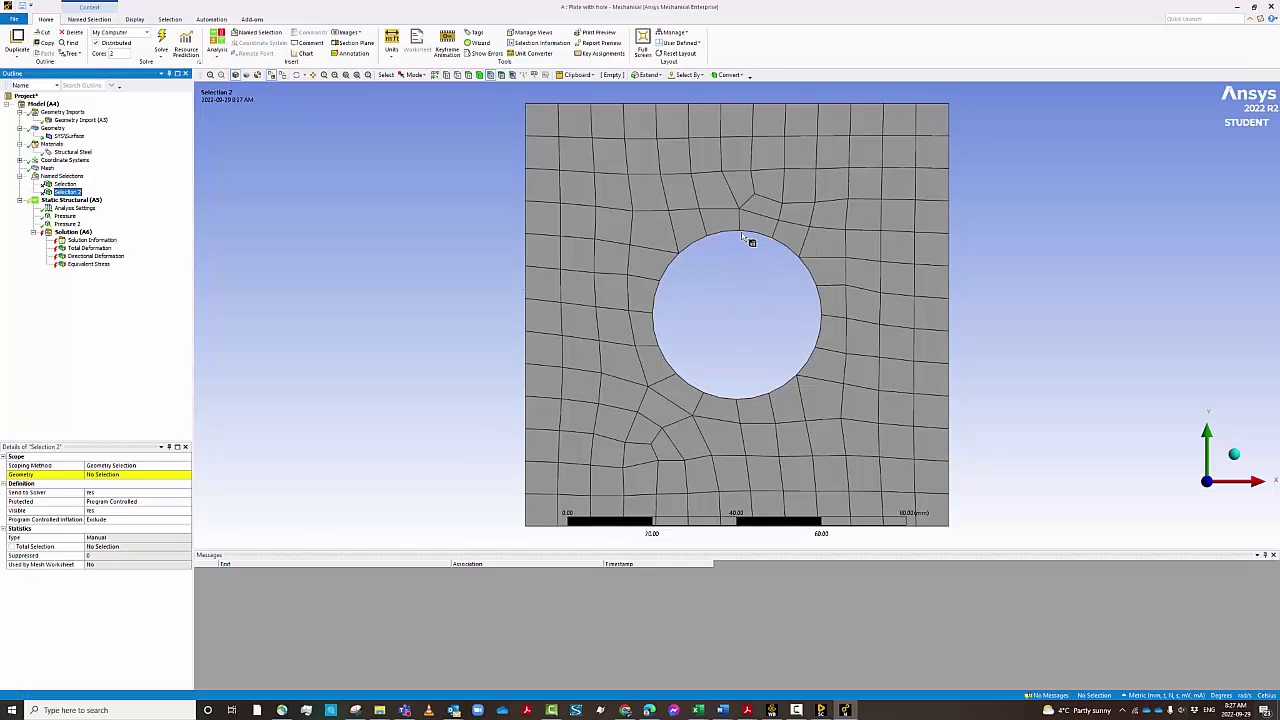
Step: Scope the second named selection to the mesh node at the top of the hole and rename it node1
left_click(742, 234)
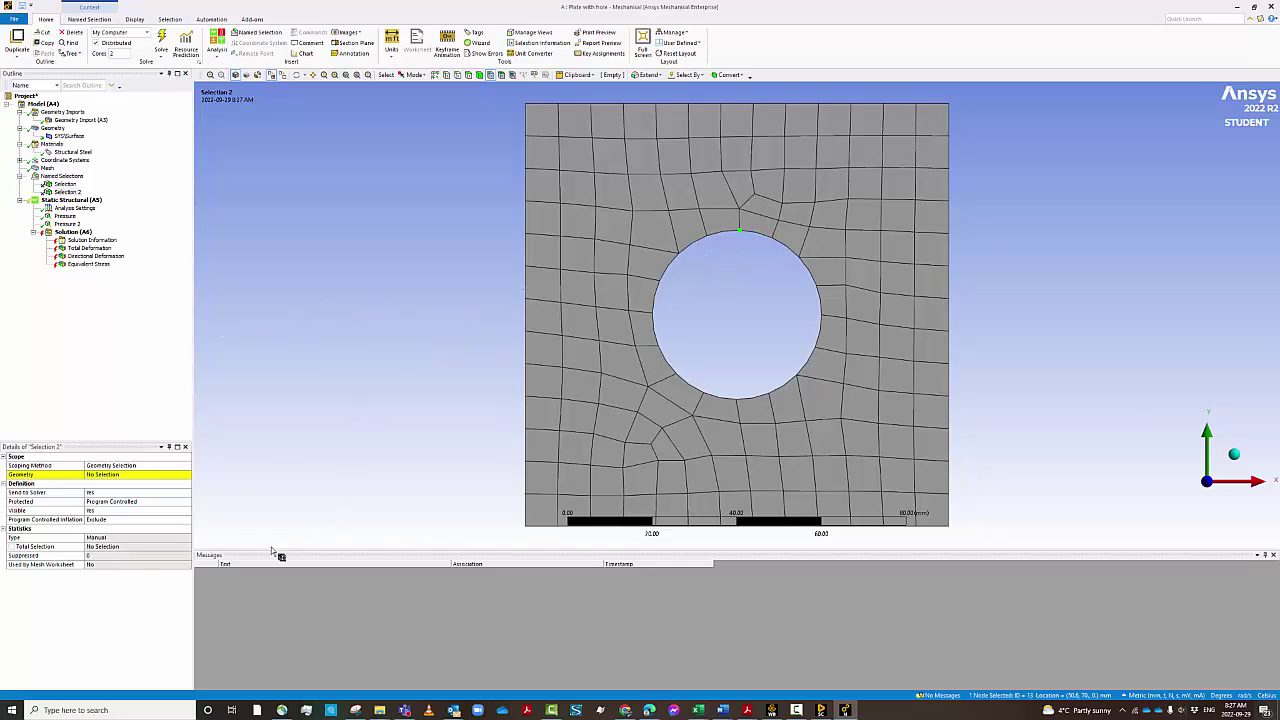
left_click(131, 466)
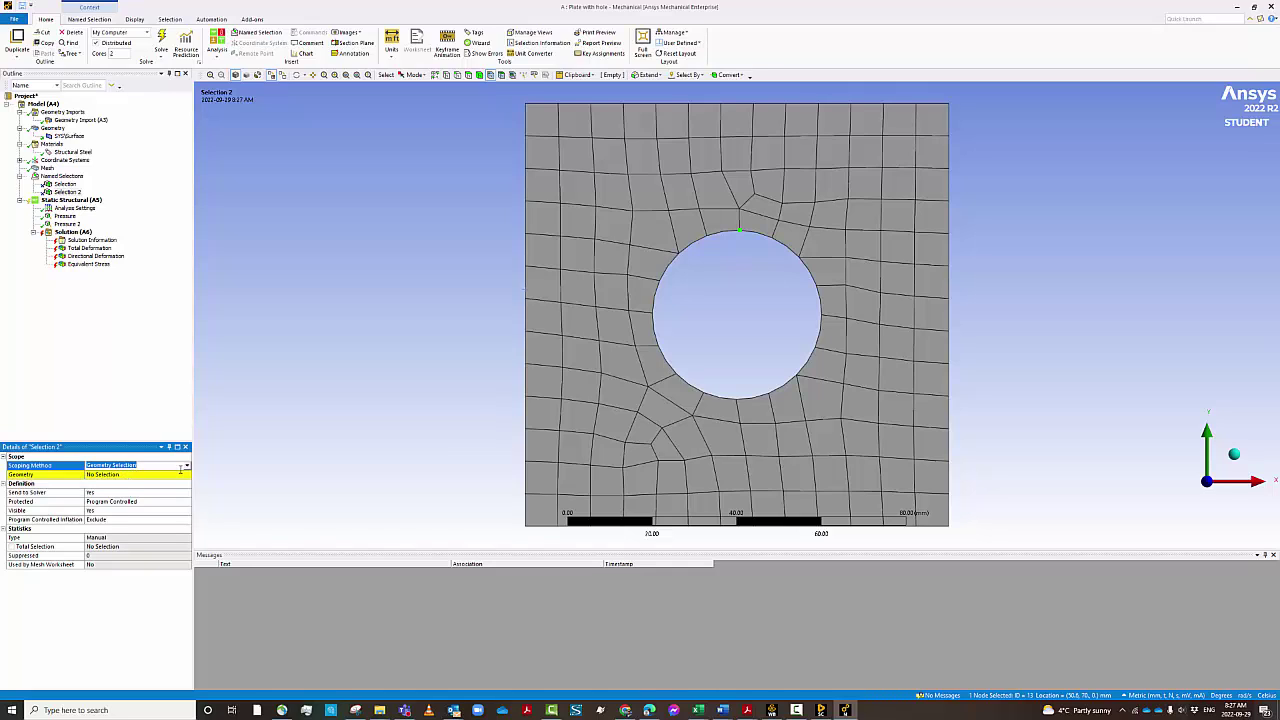
left_click(167, 476)
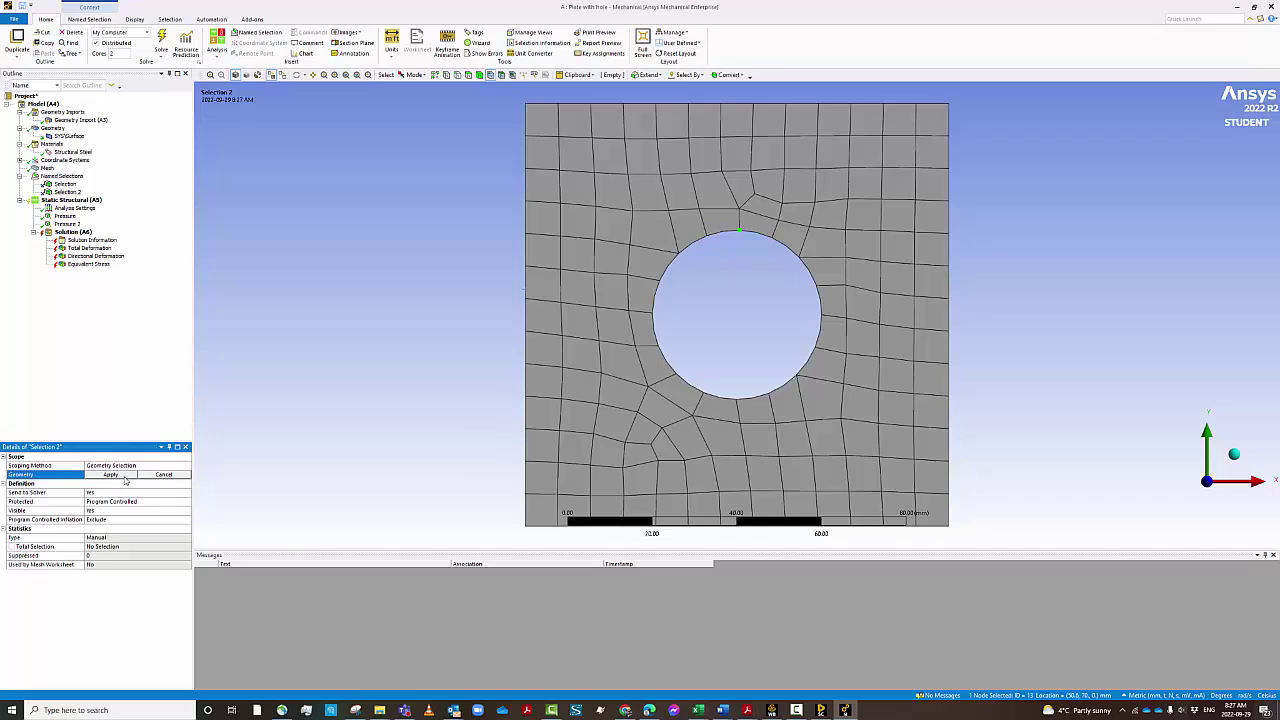
left_click(124, 478)
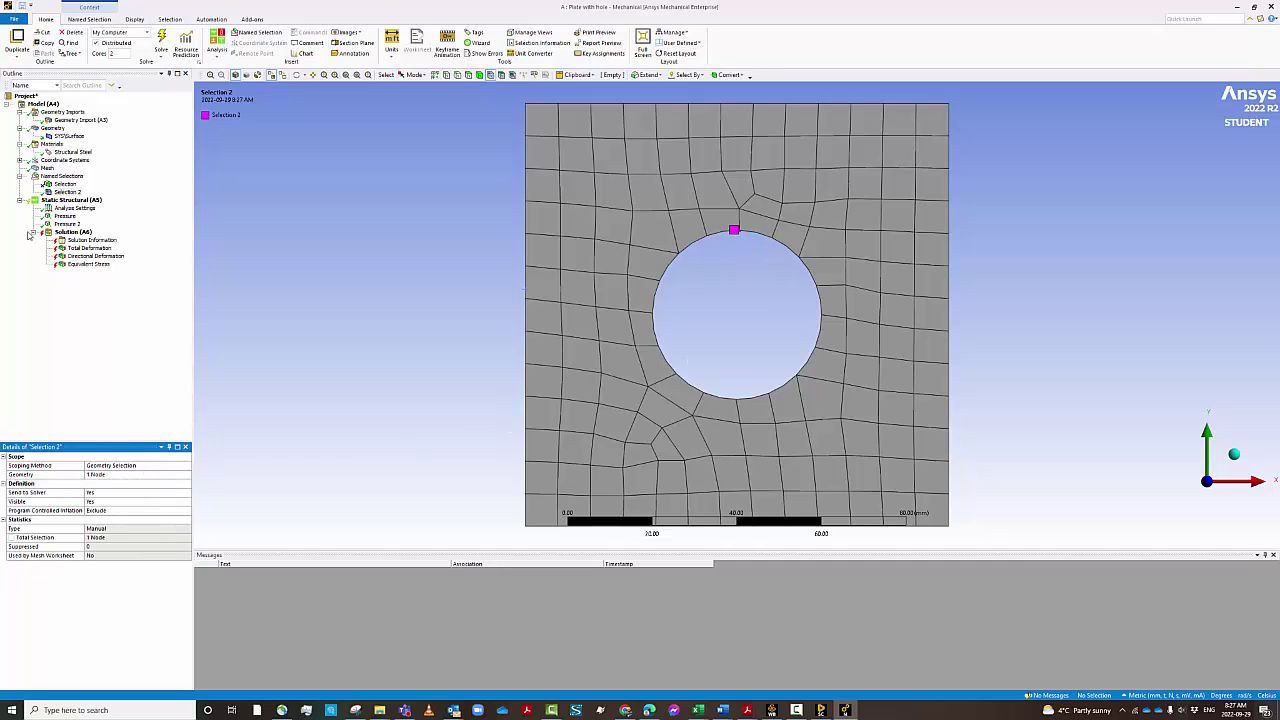
right_click(71, 192)
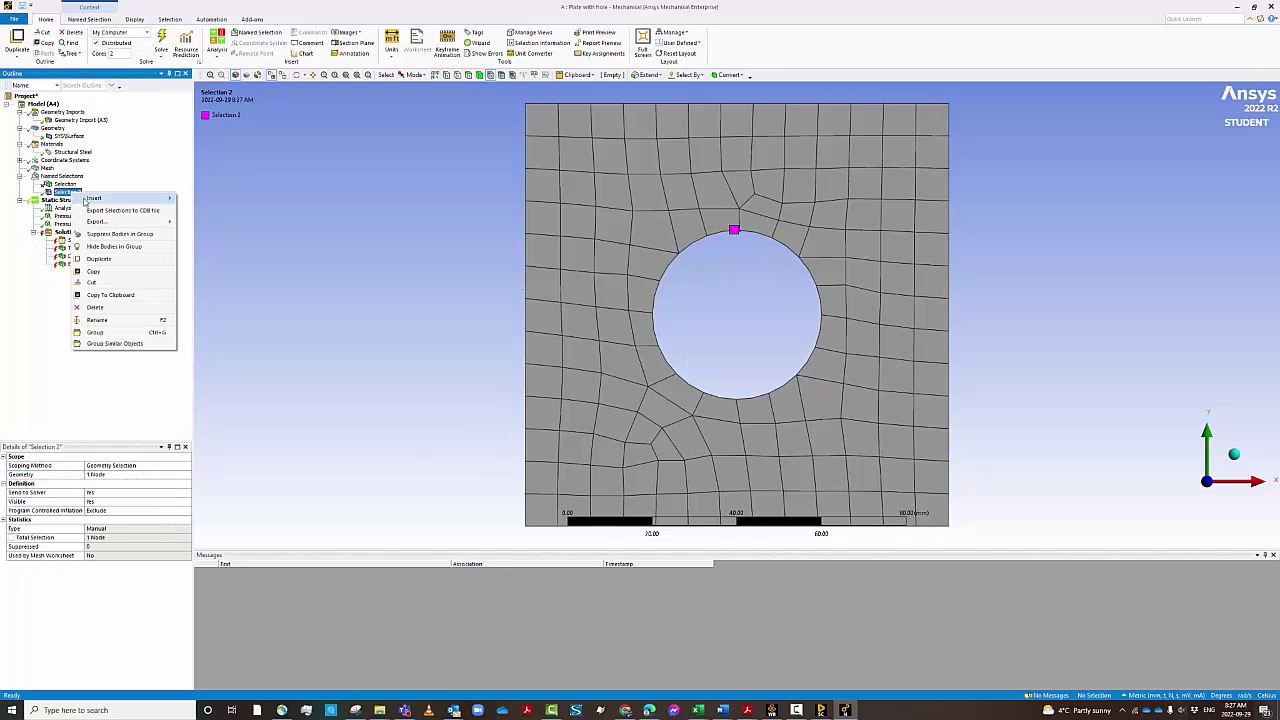
left_click(103, 320)
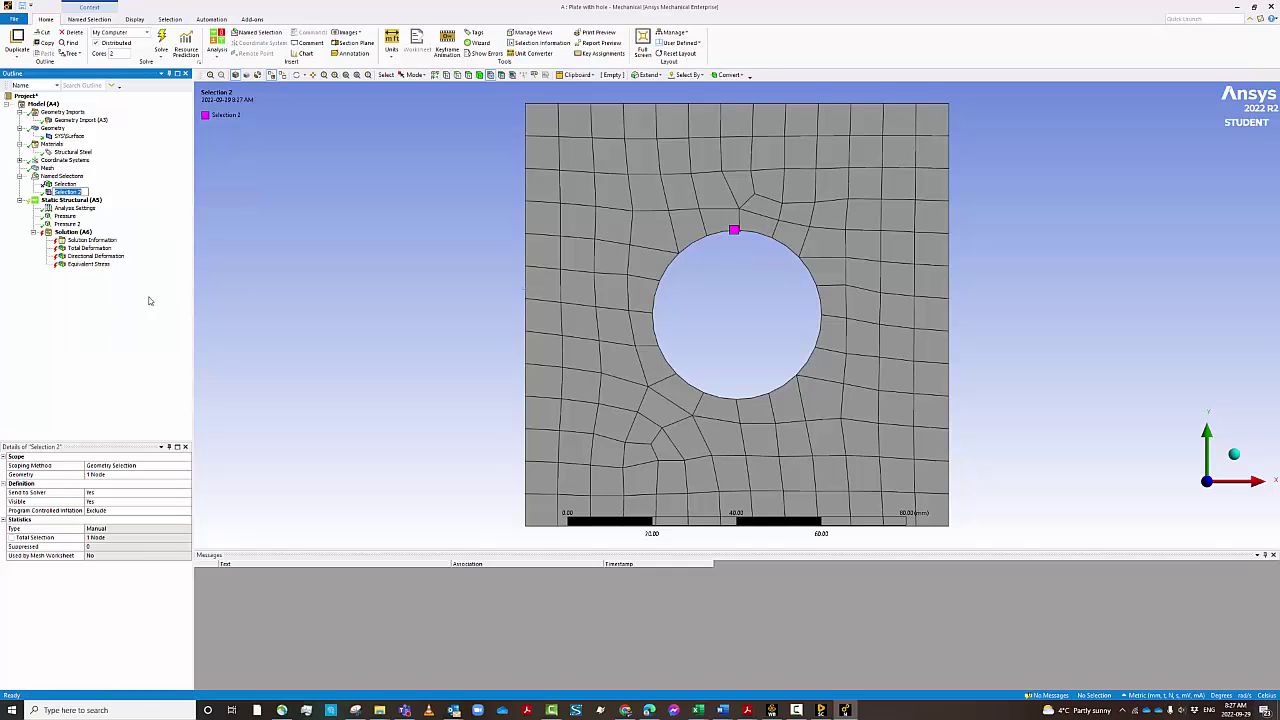
type("N")
key("Return")
Step: Scope the first named selection to the mesh node at the bottom of the hole
left_click(63, 184)
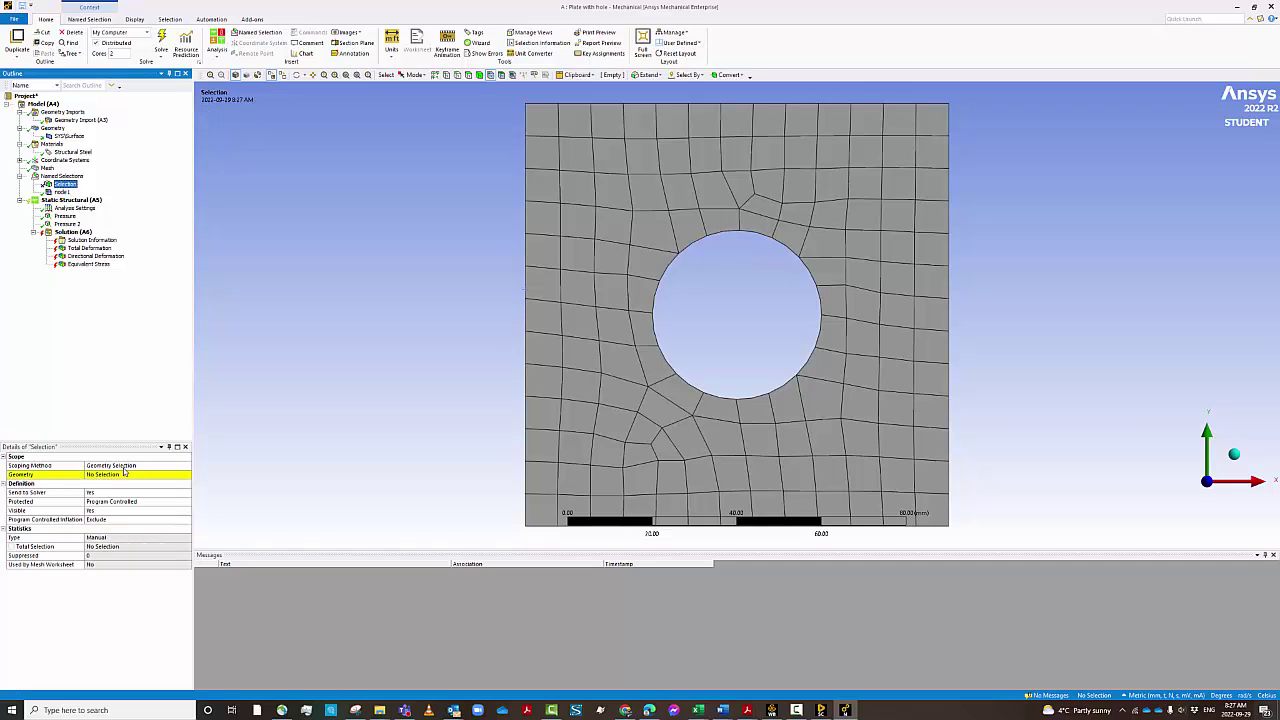
left_click(118, 465)
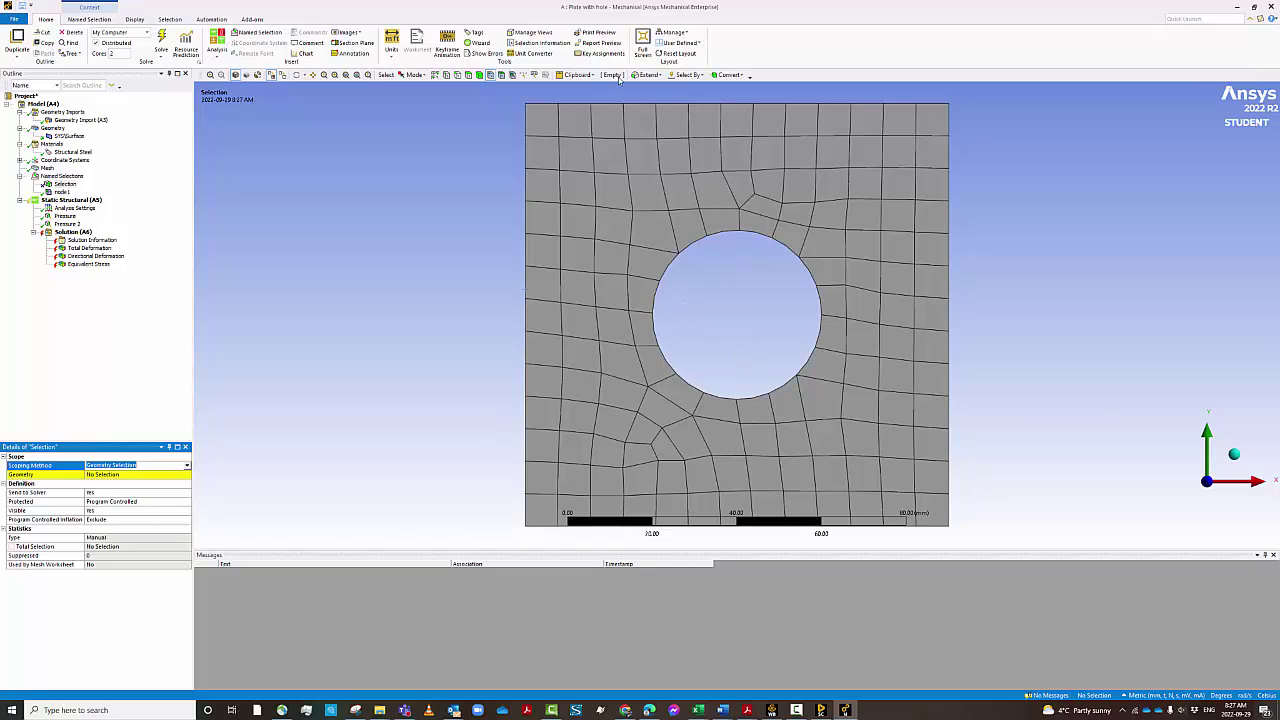
left_click(490, 75)
left_click(737, 401)
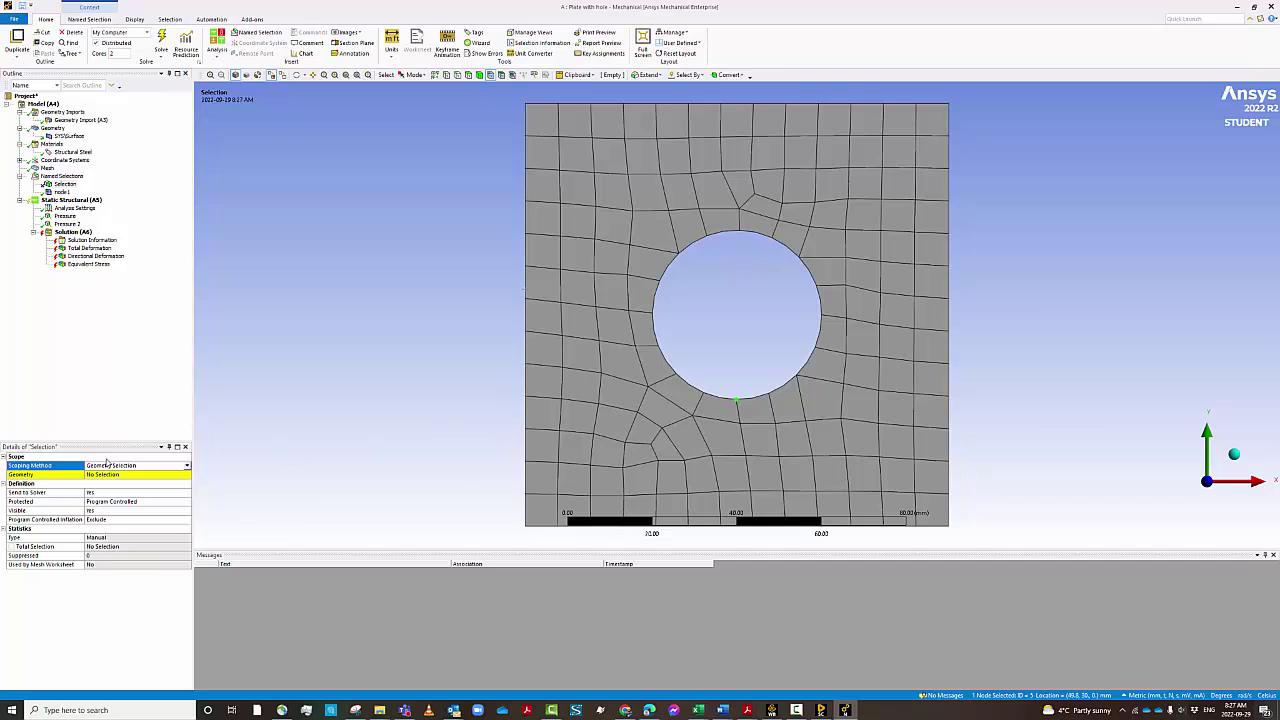
left_click(113, 467)
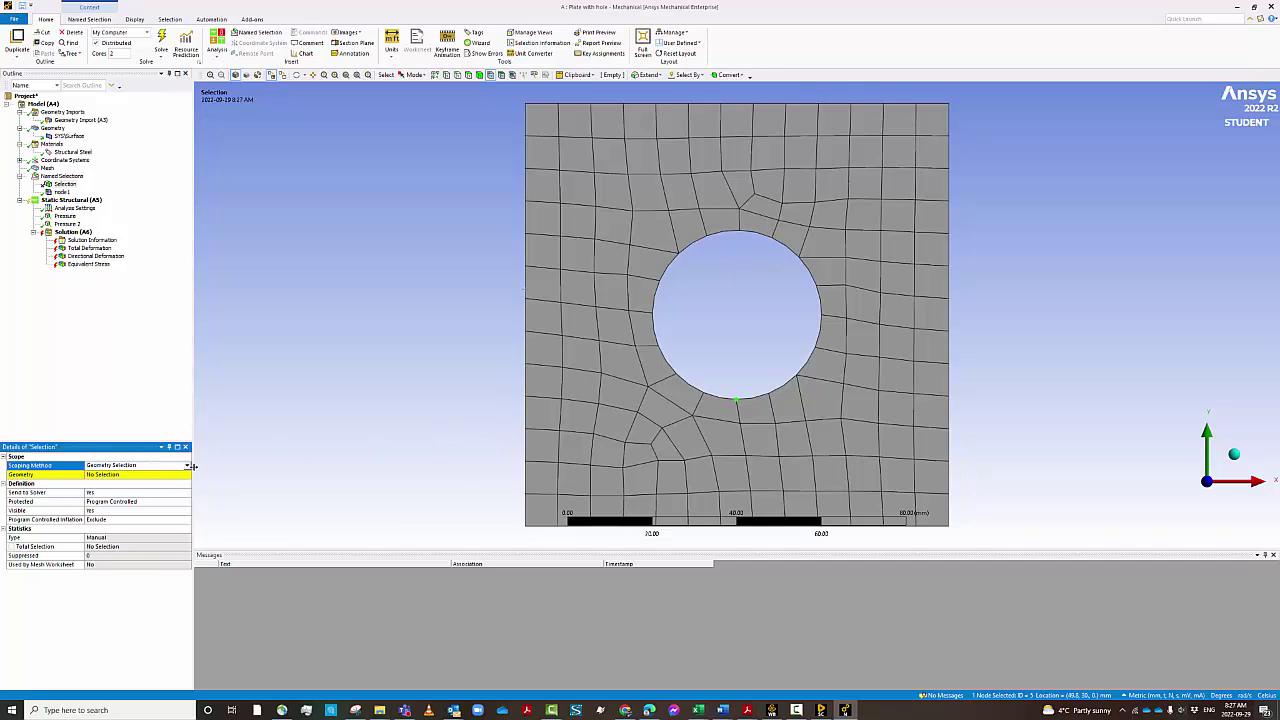
left_click(186, 467)
left_click(154, 474)
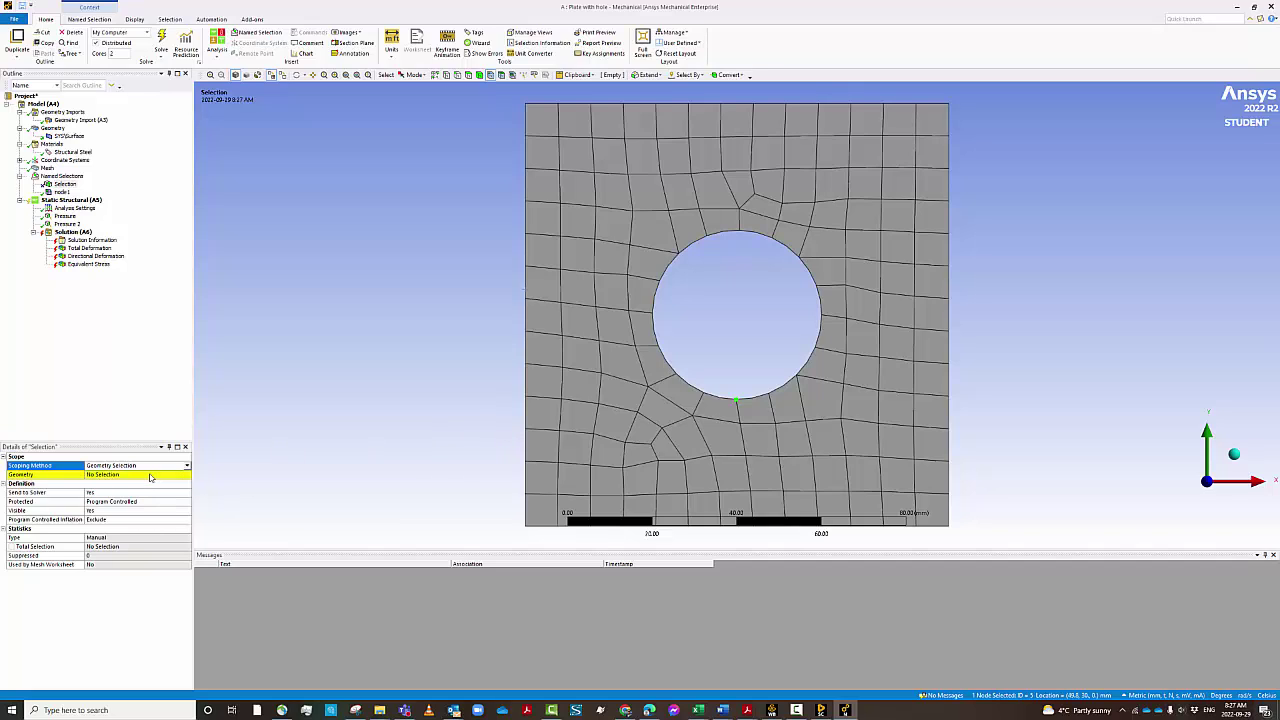
left_click(104, 477)
left_click(104, 477)
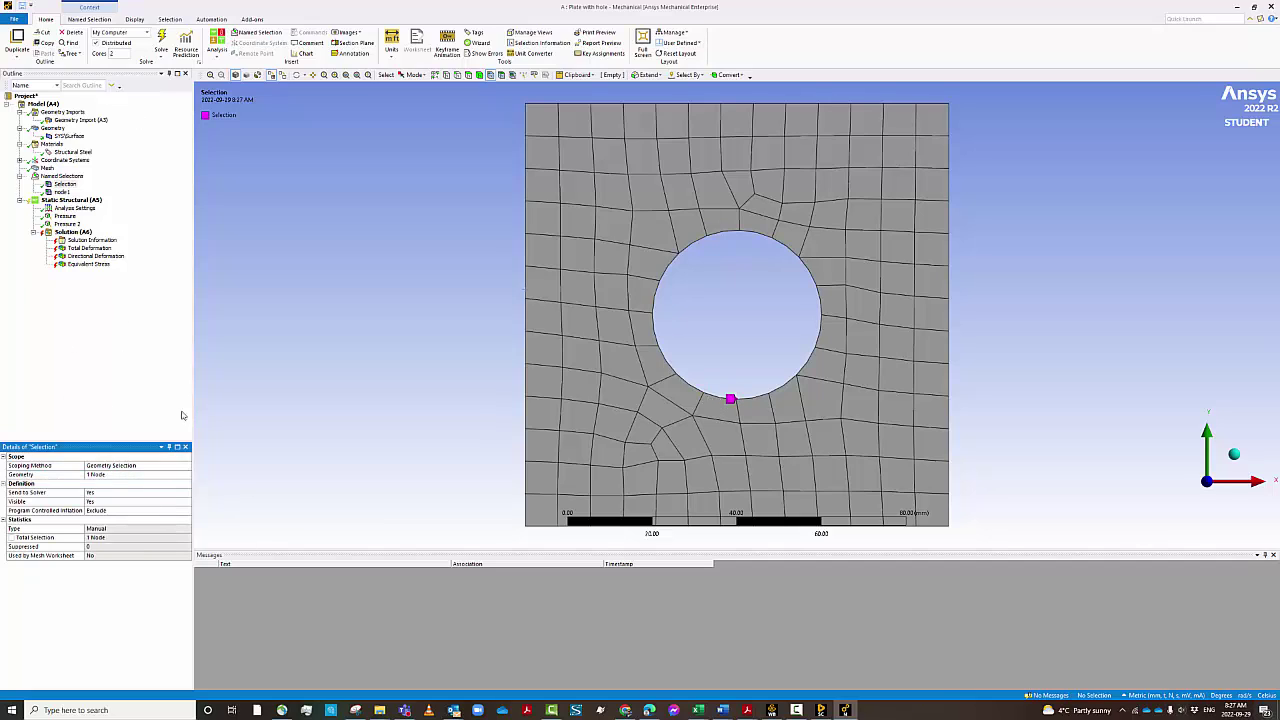
Step: Insert two nodal displacements into the static structural analysis
left_click(63, 201)
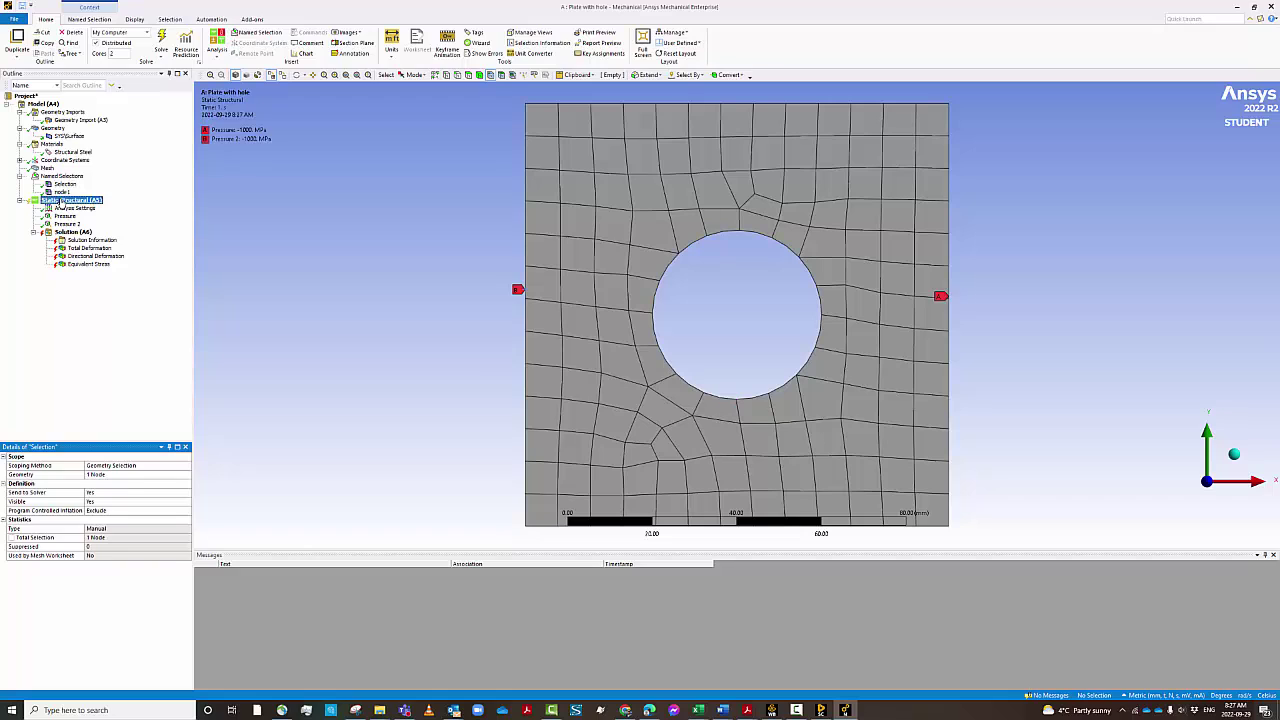
right_click(63, 202)
mouse_move(99, 208)
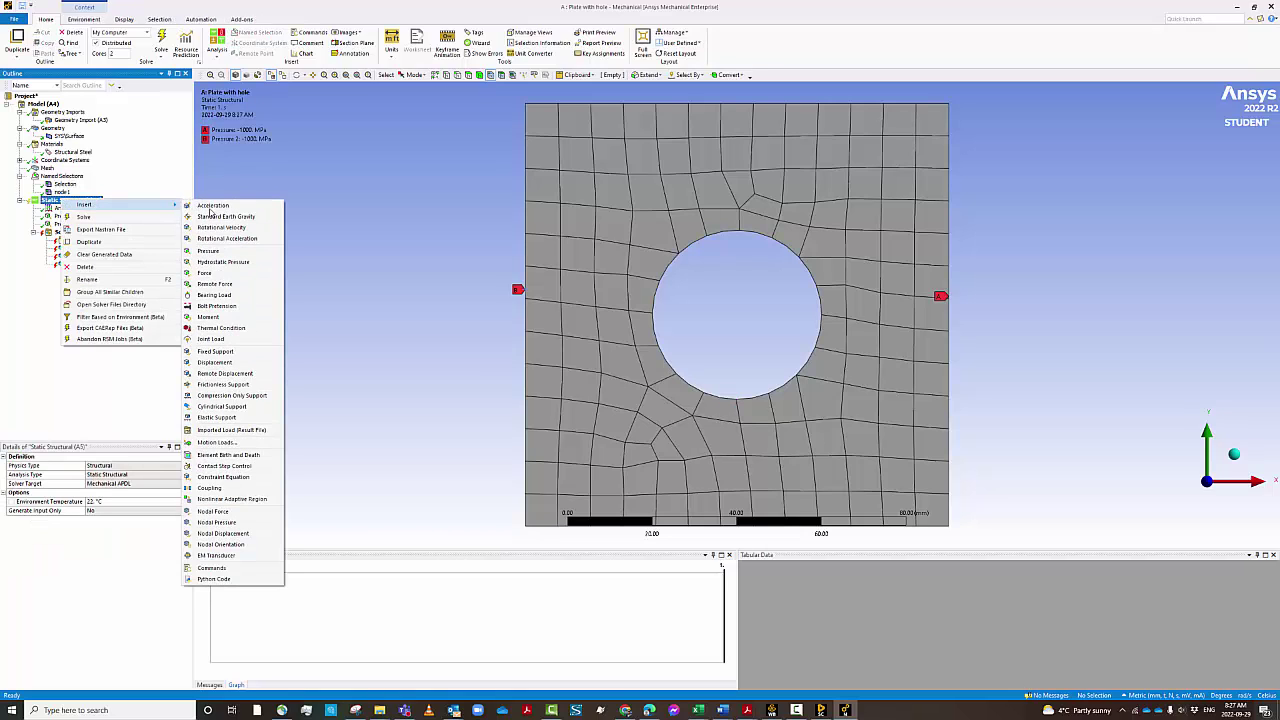
left_click(229, 534)
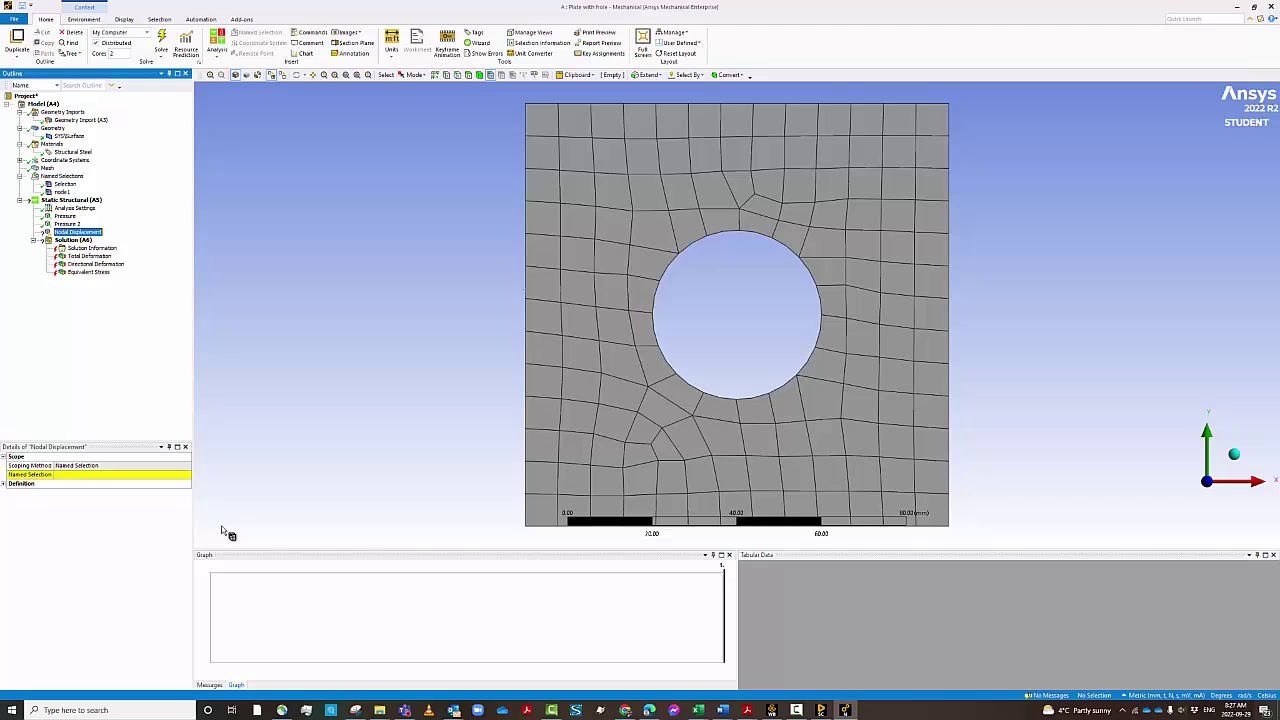
right_click(84, 234)
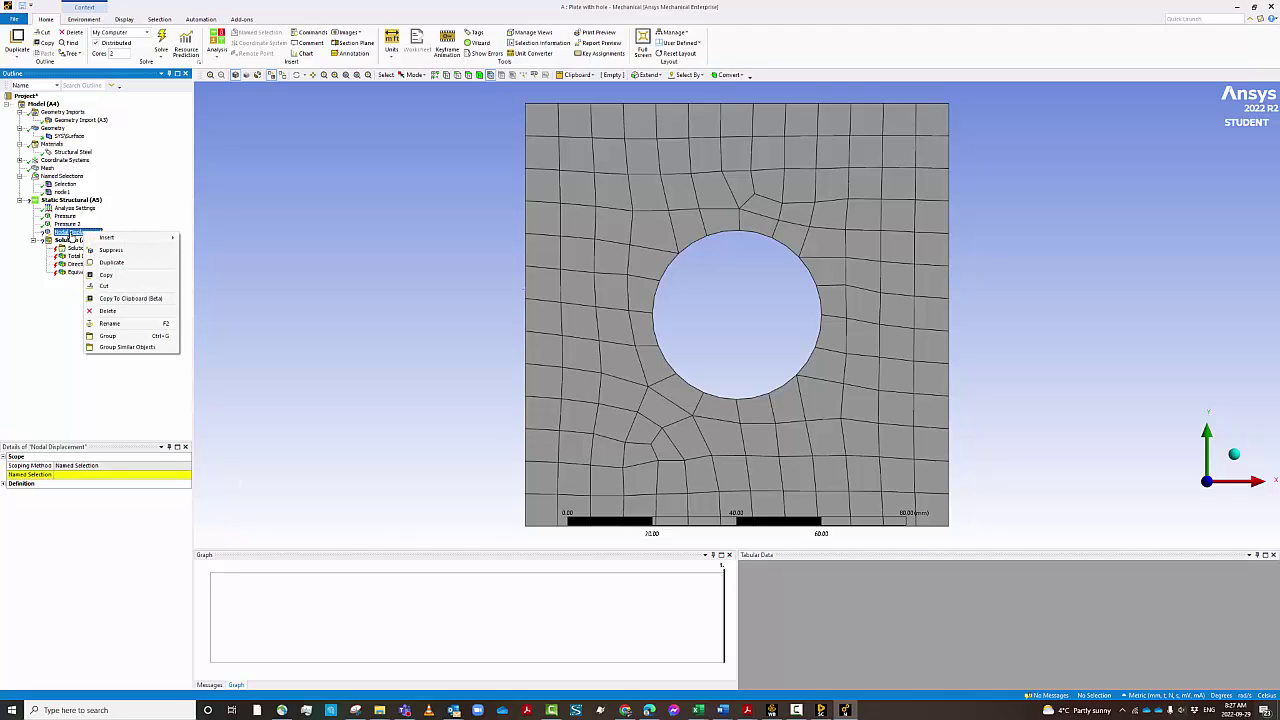
left_click(71, 234)
left_click(75, 465)
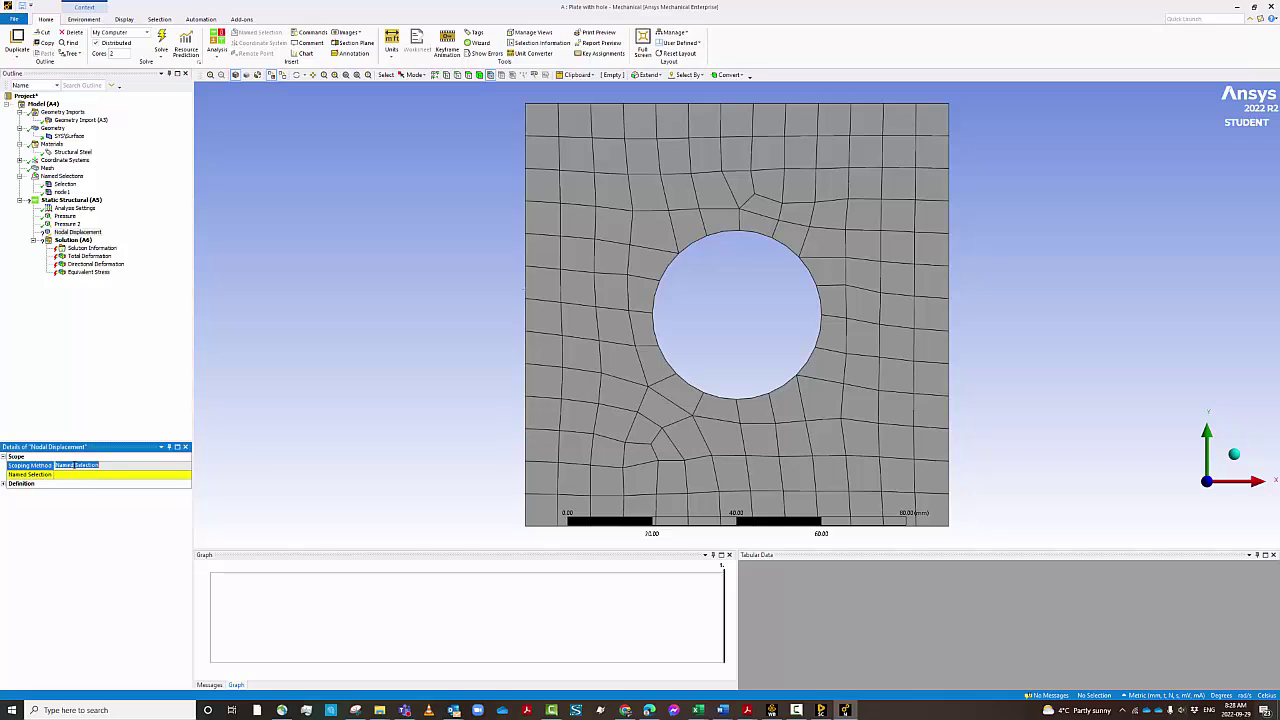
left_click(104, 467)
right_click(76, 232)
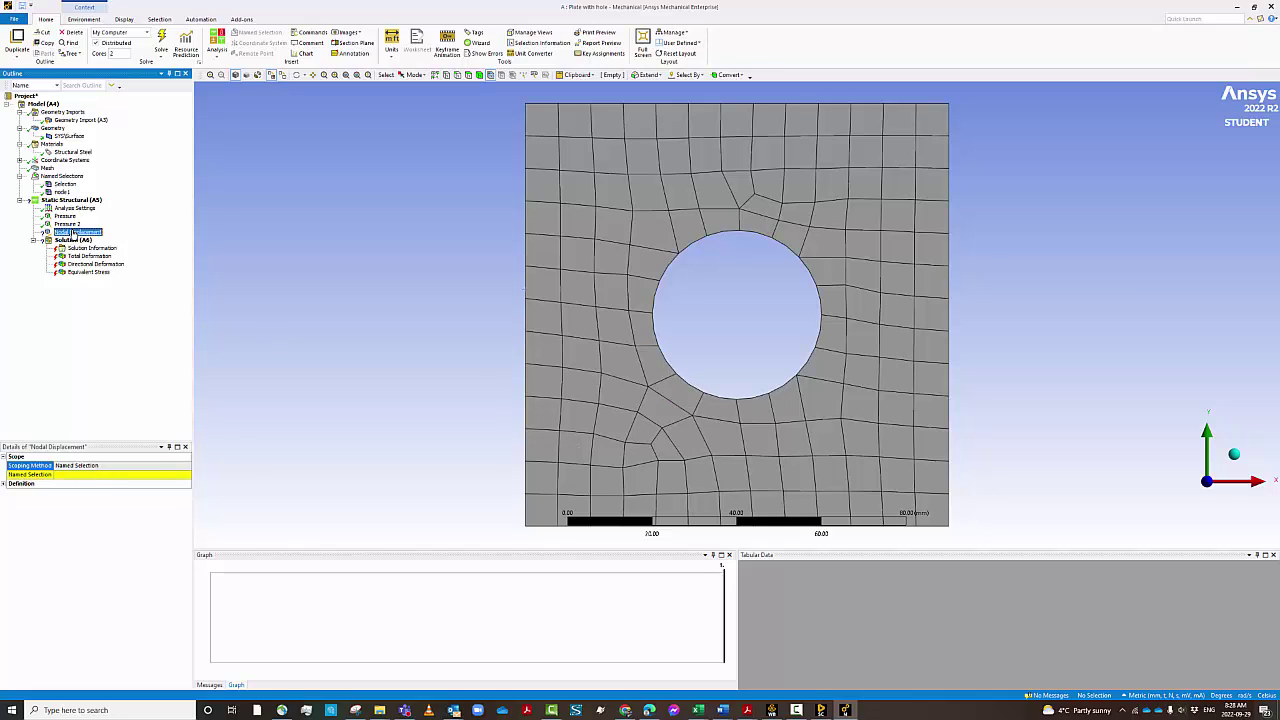
mouse_move(105, 236)
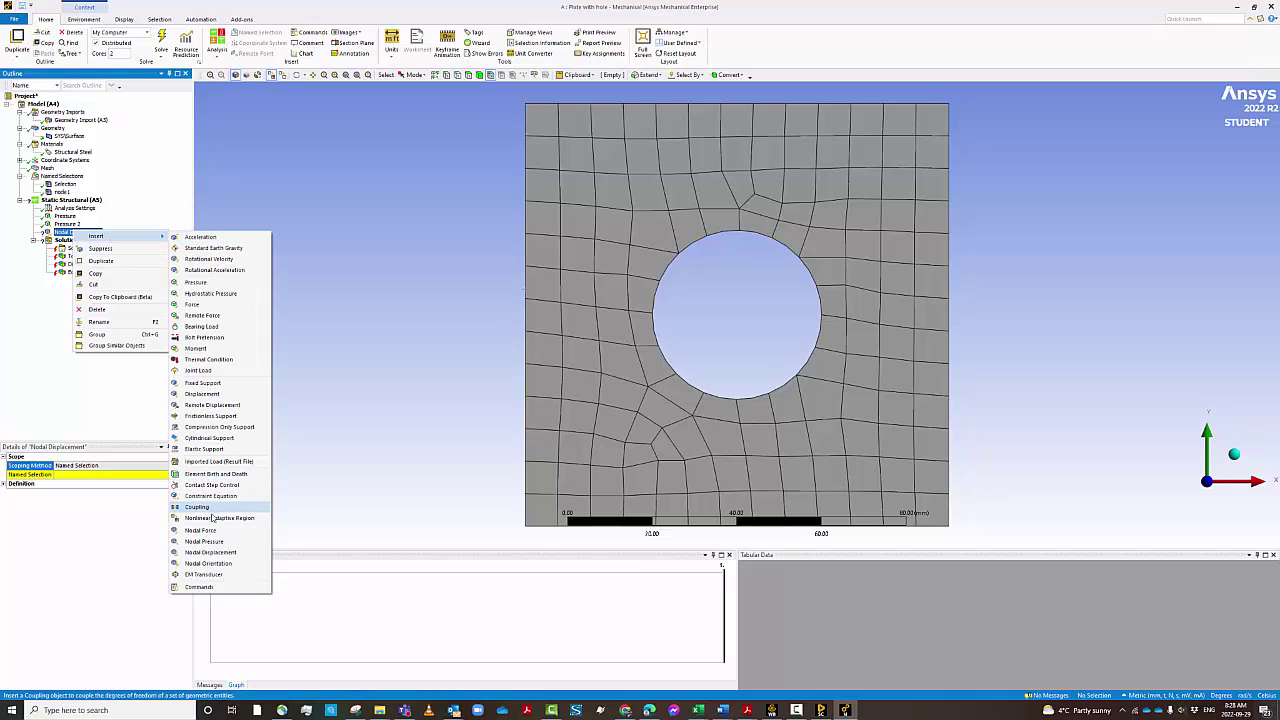
left_click(210, 552)
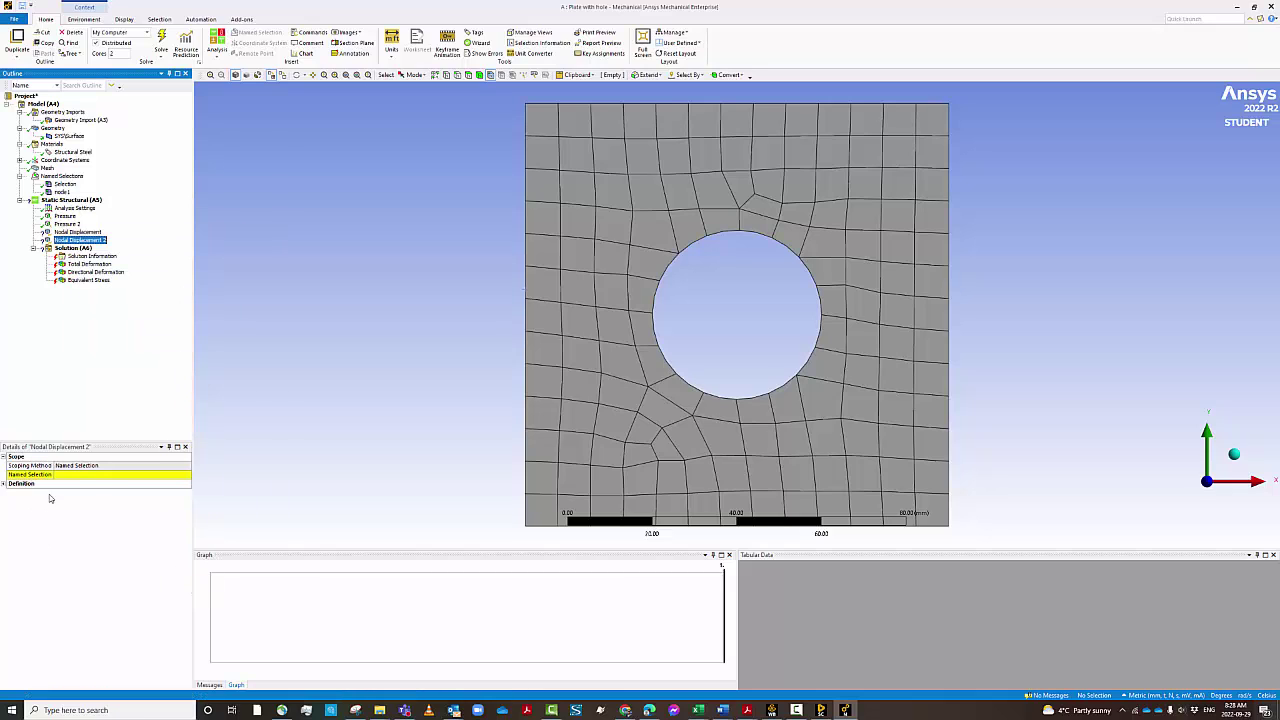
Step: Scope the second nodal displacement to the named selection node1 and set its X and Y components to 0 mm
left_click(103, 469)
left_click(107, 476)
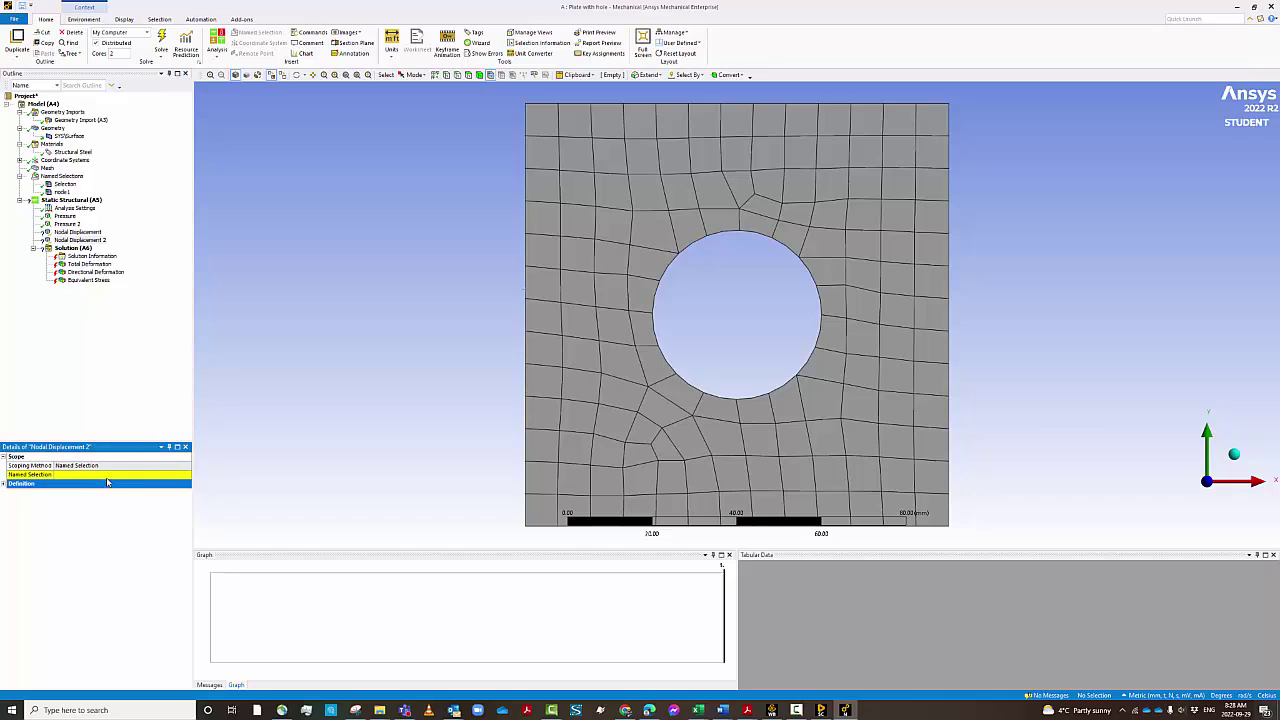
left_click(107, 476)
left_click(186, 478)
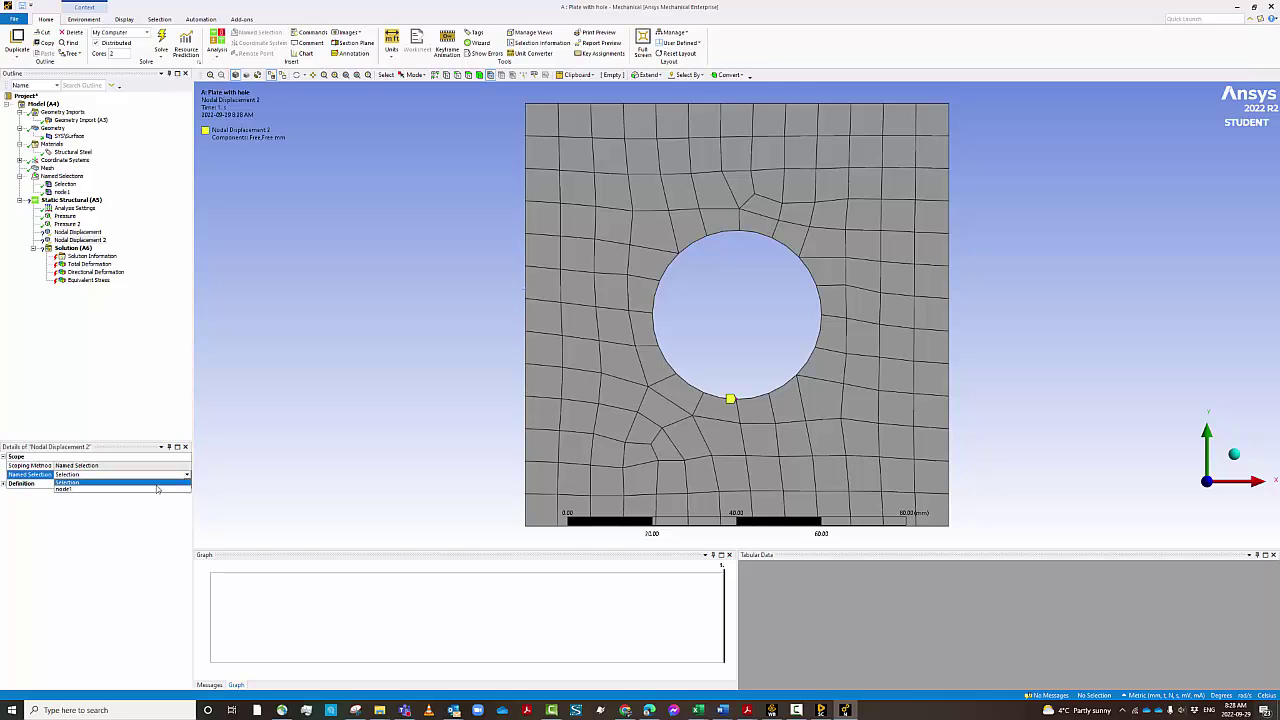
left_click(84, 490)
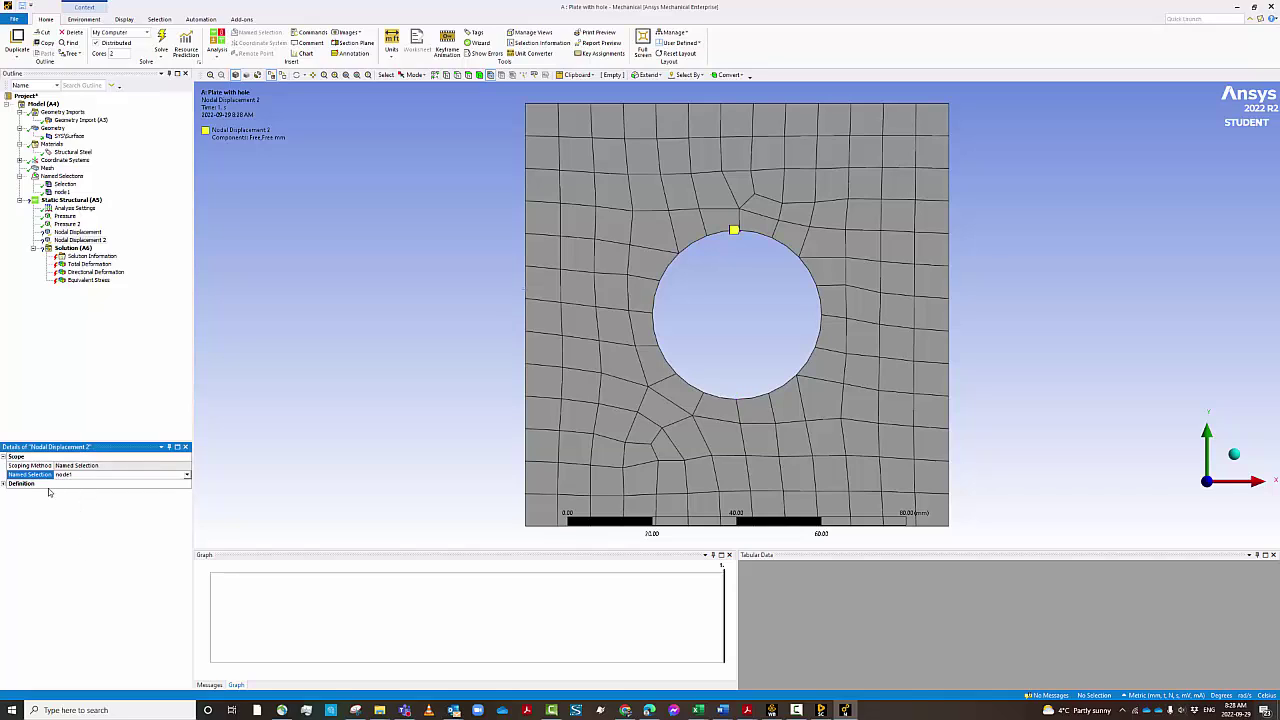
left_click(4, 484)
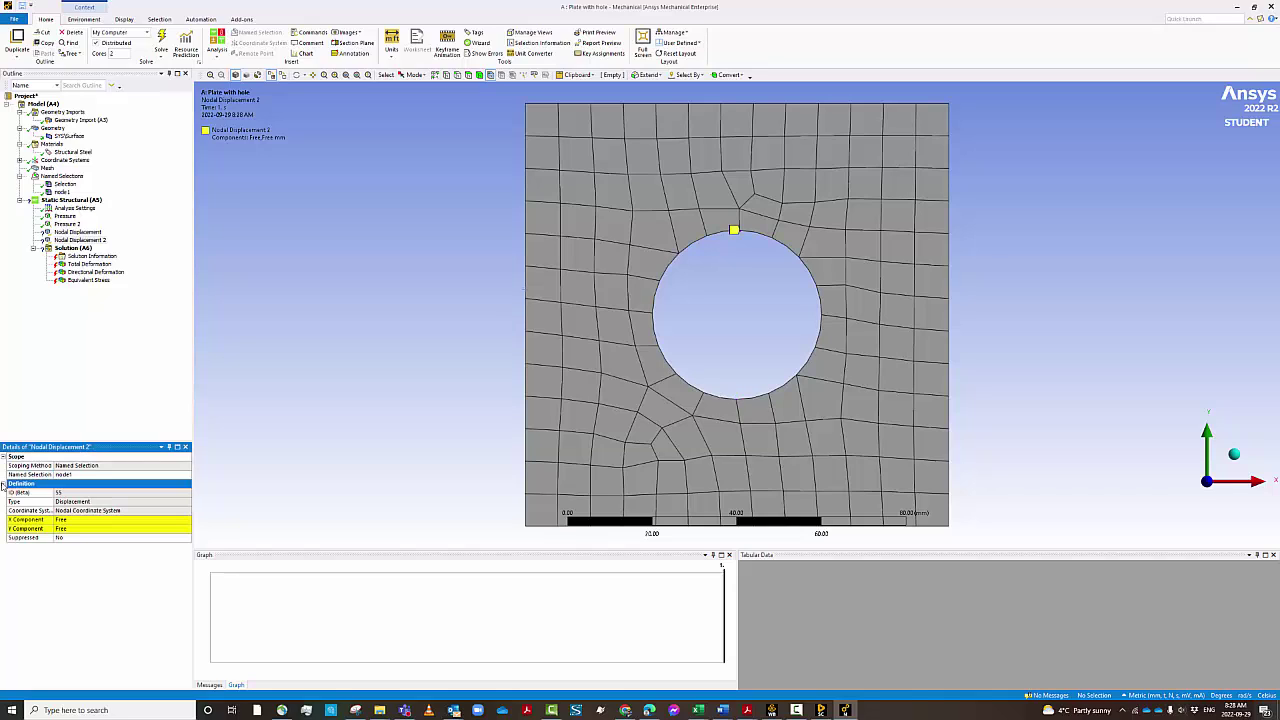
left_click(79, 528)
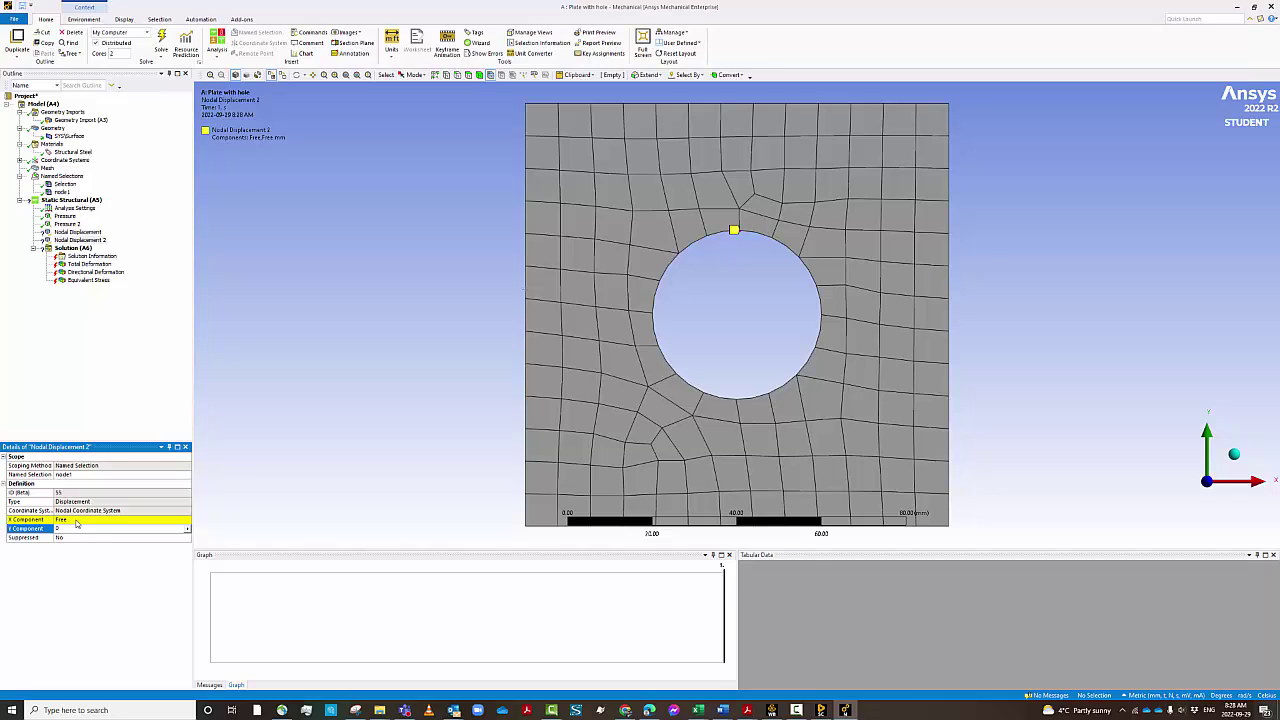
left_click(76, 521)
key("Return")
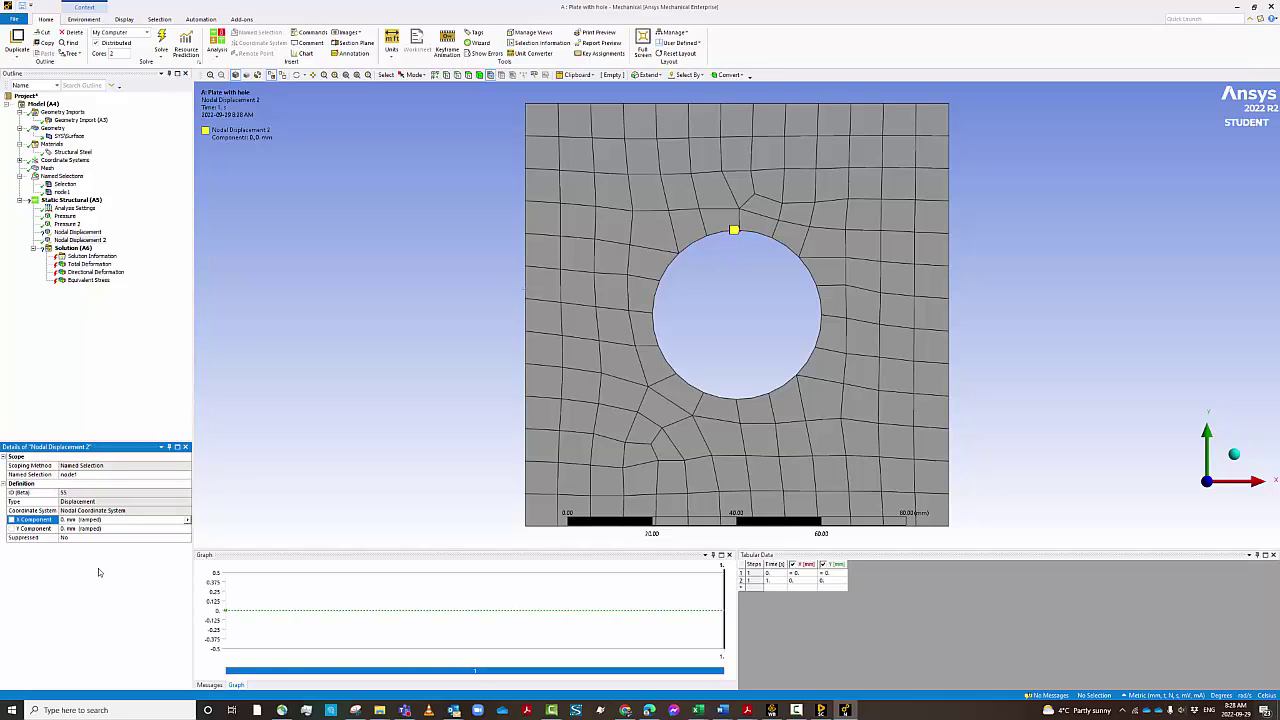
Step: Review the scoping method, named selection and coordinate system of the second nodal displacement
left_click(87, 466)
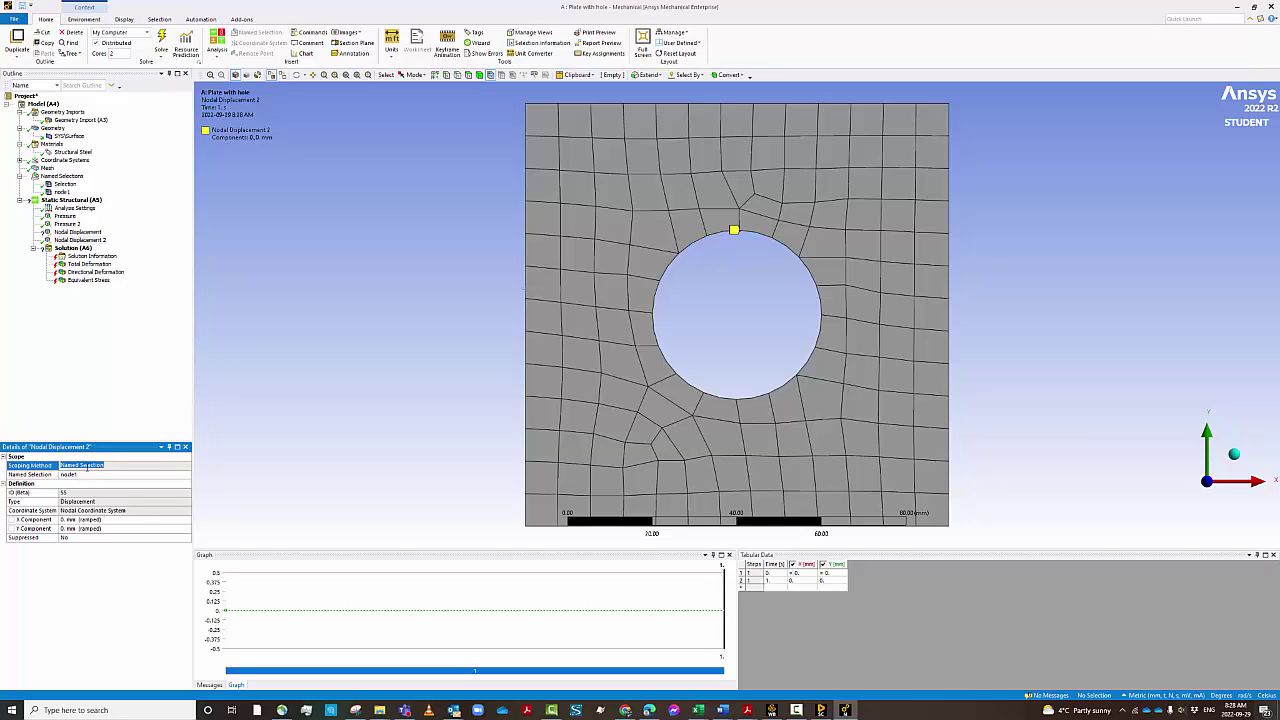
left_click(87, 475)
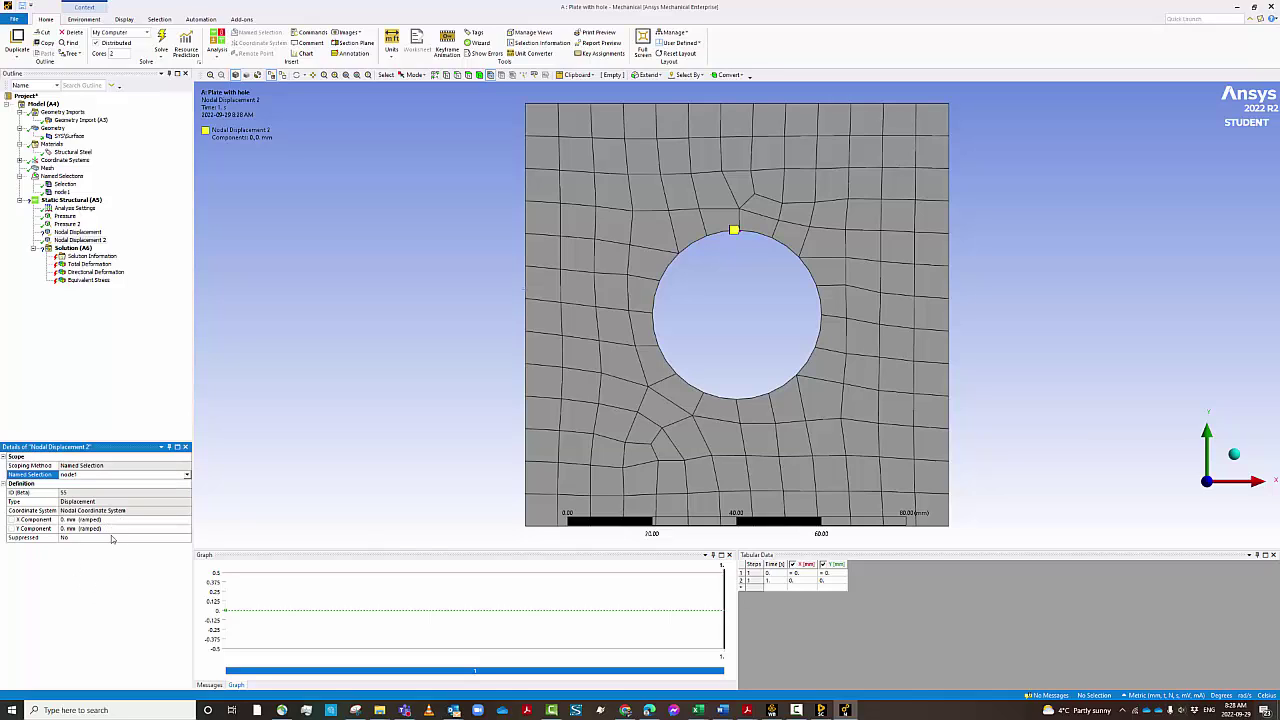
left_click(96, 509)
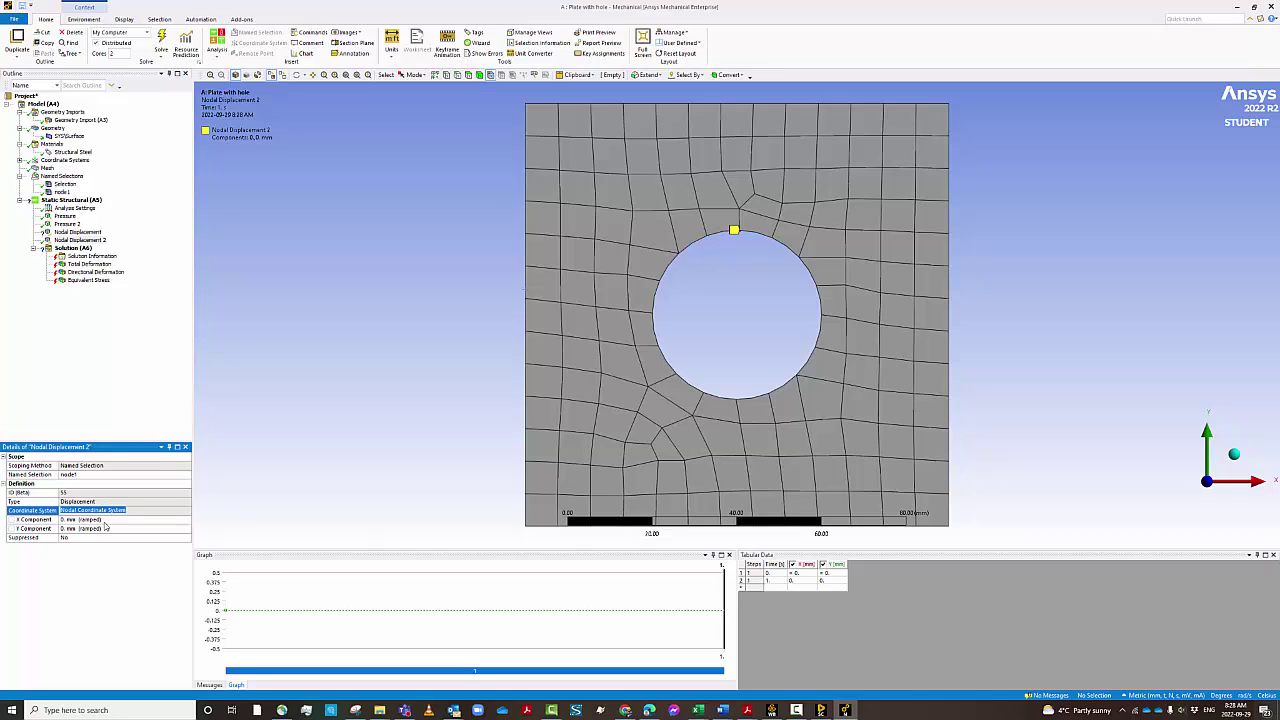
left_click(97, 568)
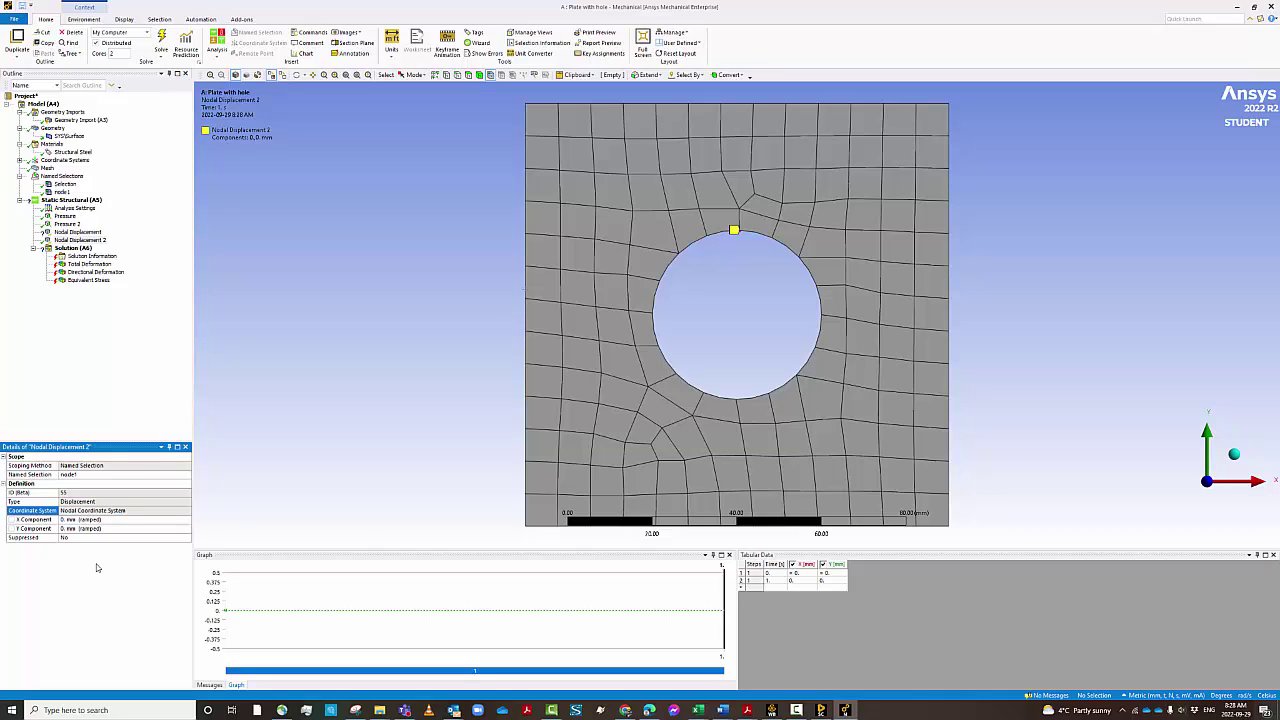
left_click(103, 466)
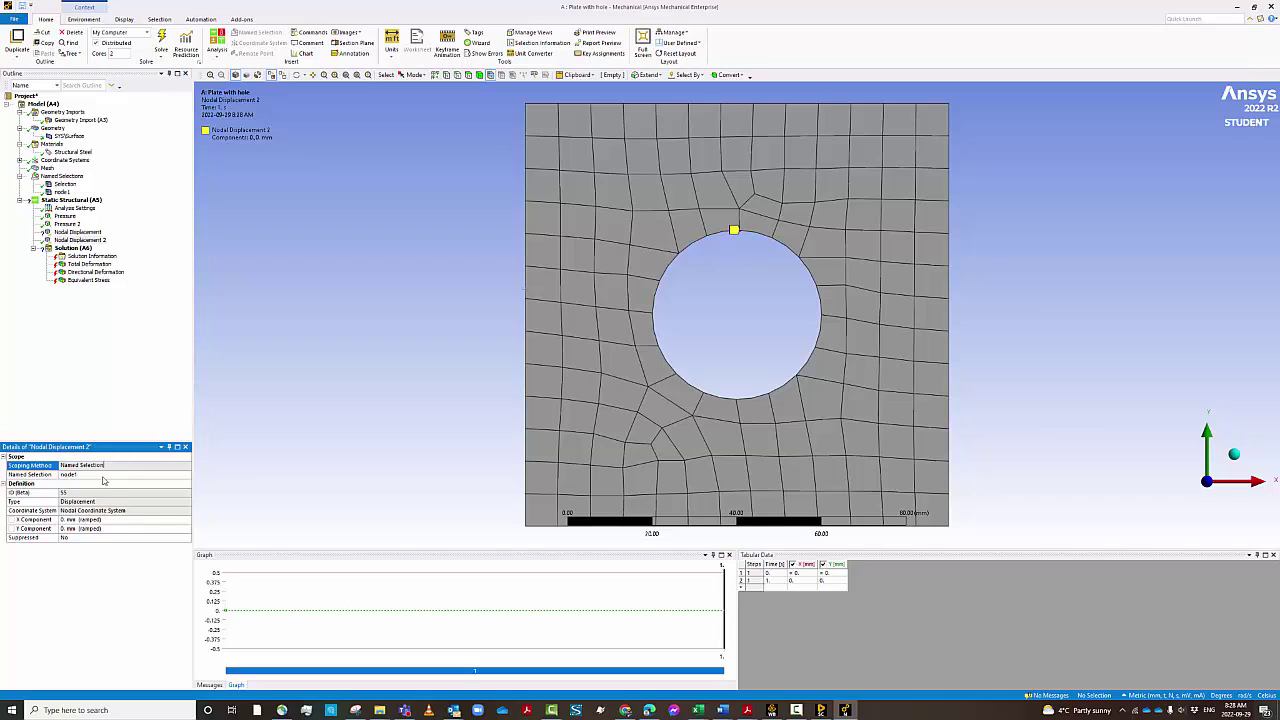
left_click(117, 475)
right_click(163, 476)
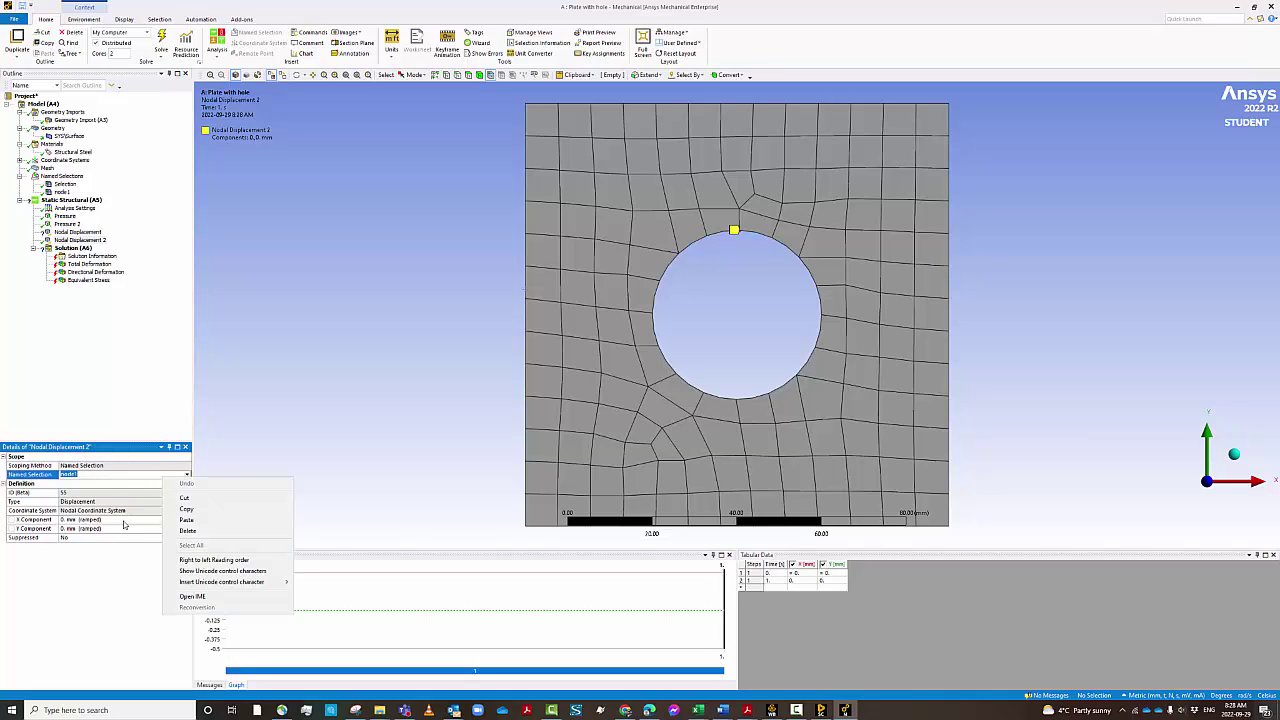
left_click(97, 600)
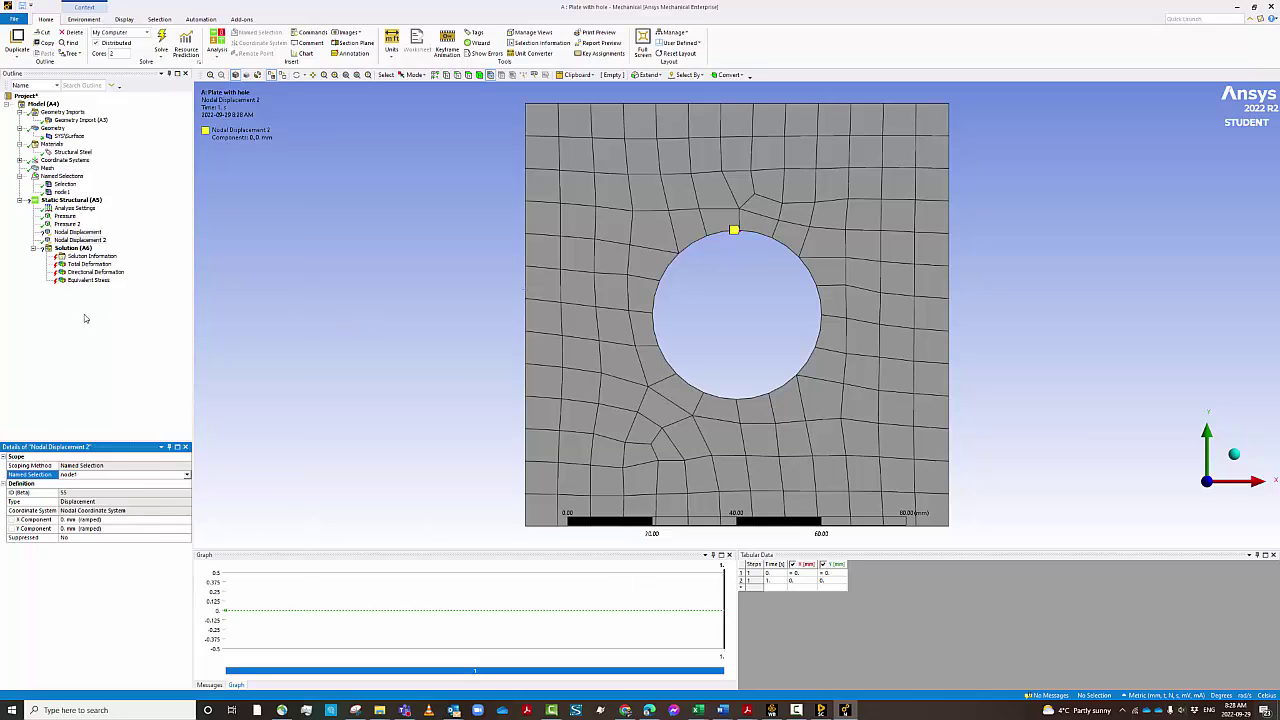
Step: Scope the first nodal displacement to the named selection Selection and set its X and Y components to 0 mm
left_click(77, 233)
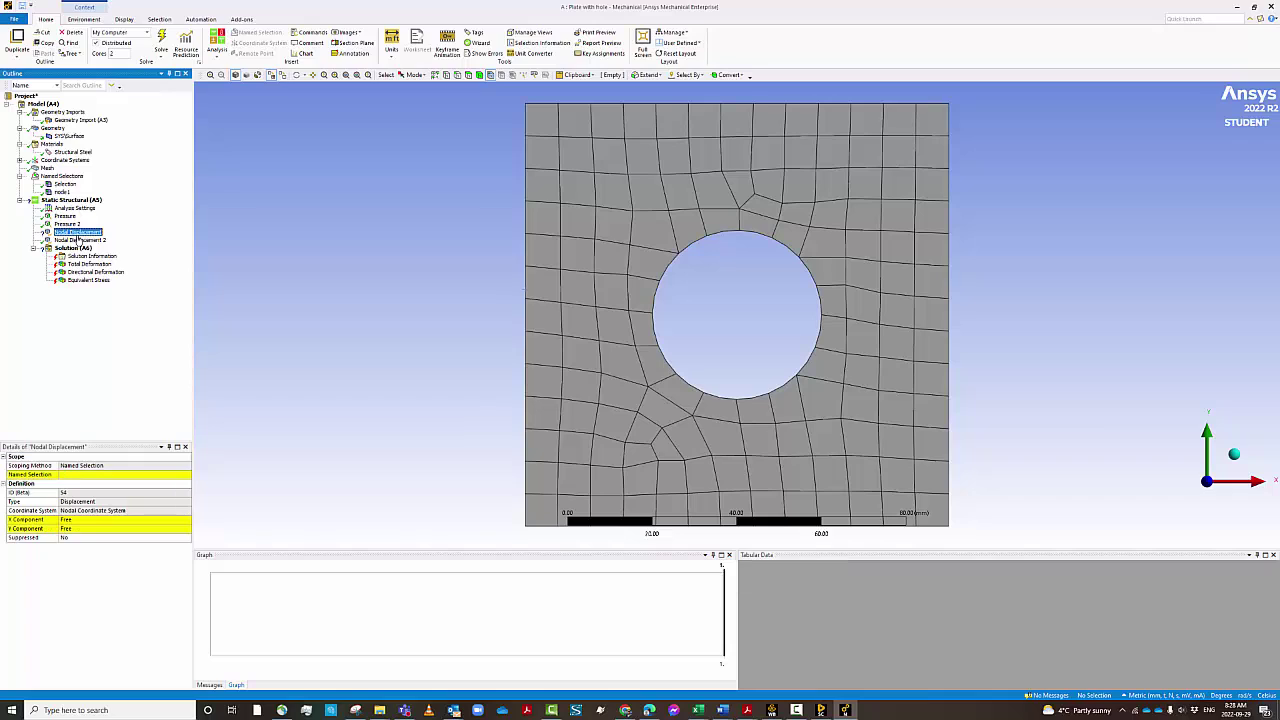
left_click(97, 476)
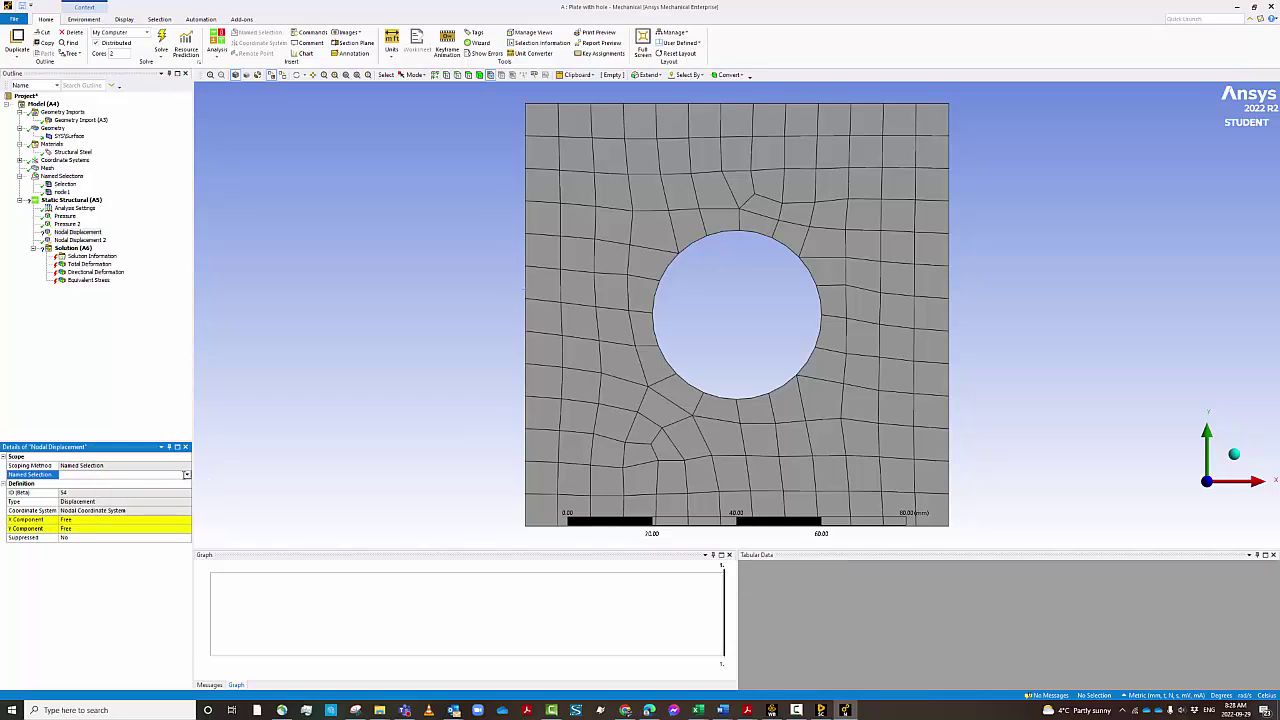
left_click(186, 477)
left_click(138, 483)
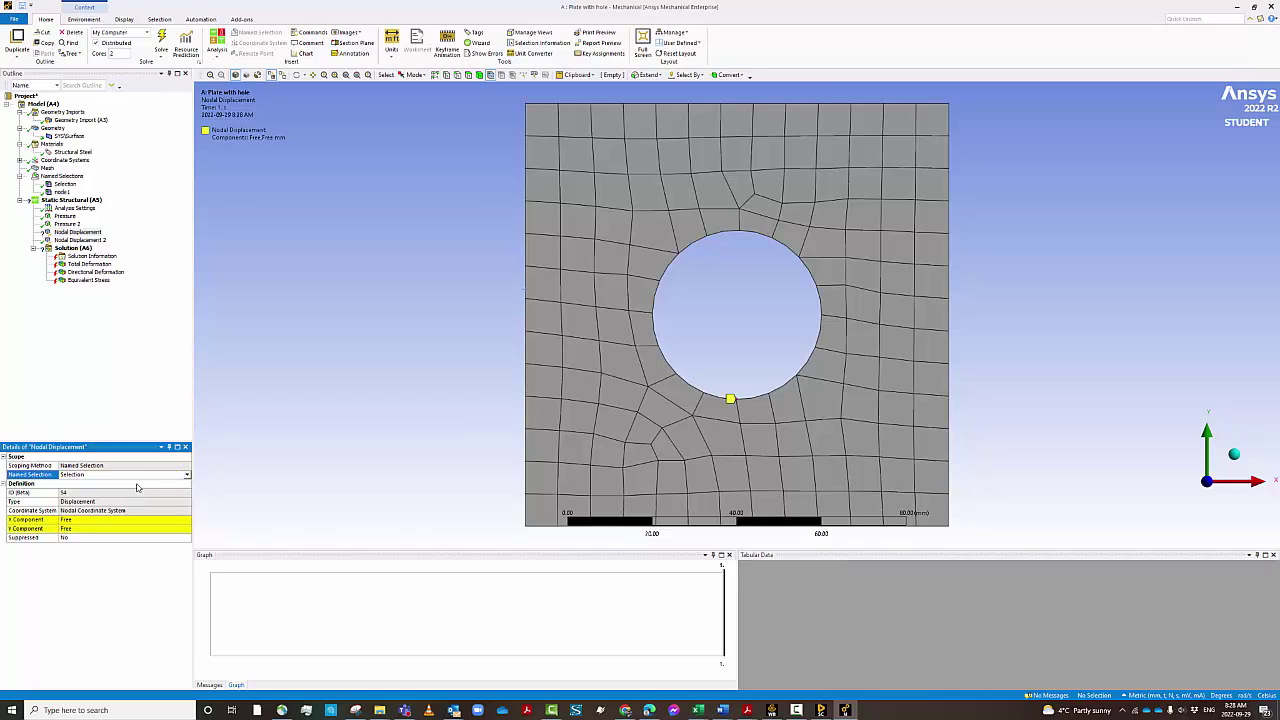
left_click(81, 520)
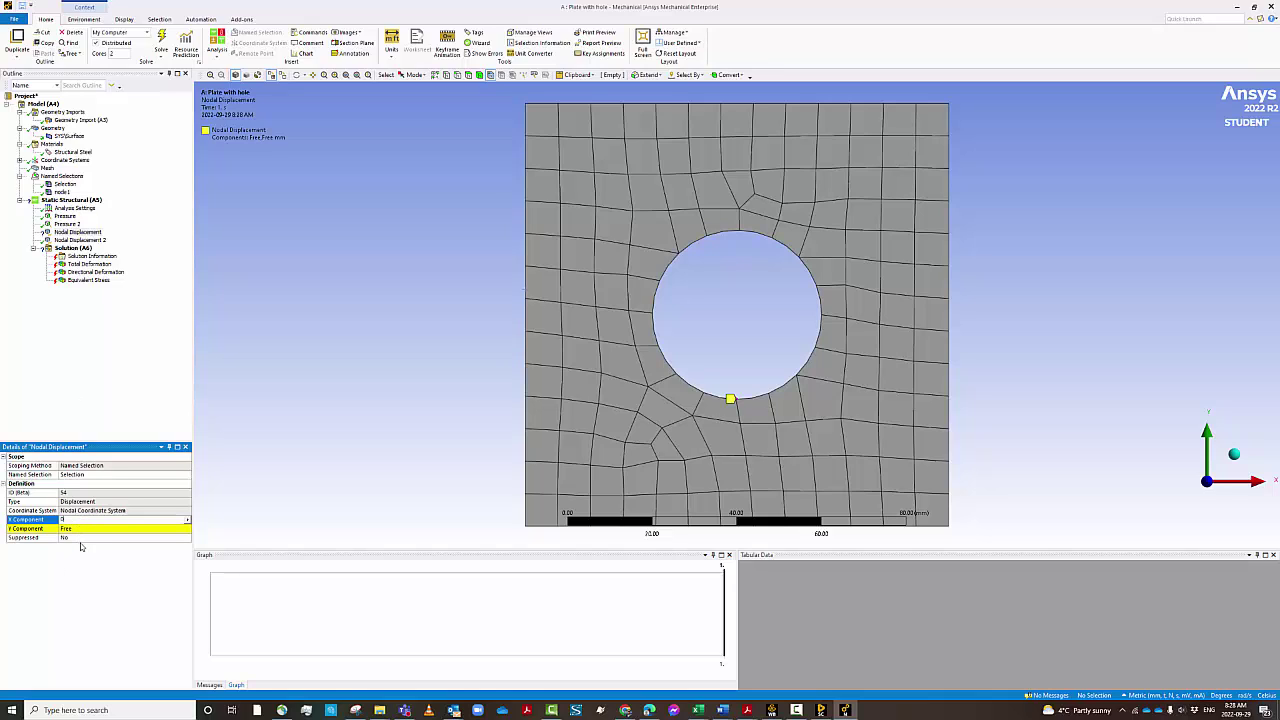
type("0")
left_click(85, 530)
key("Return")
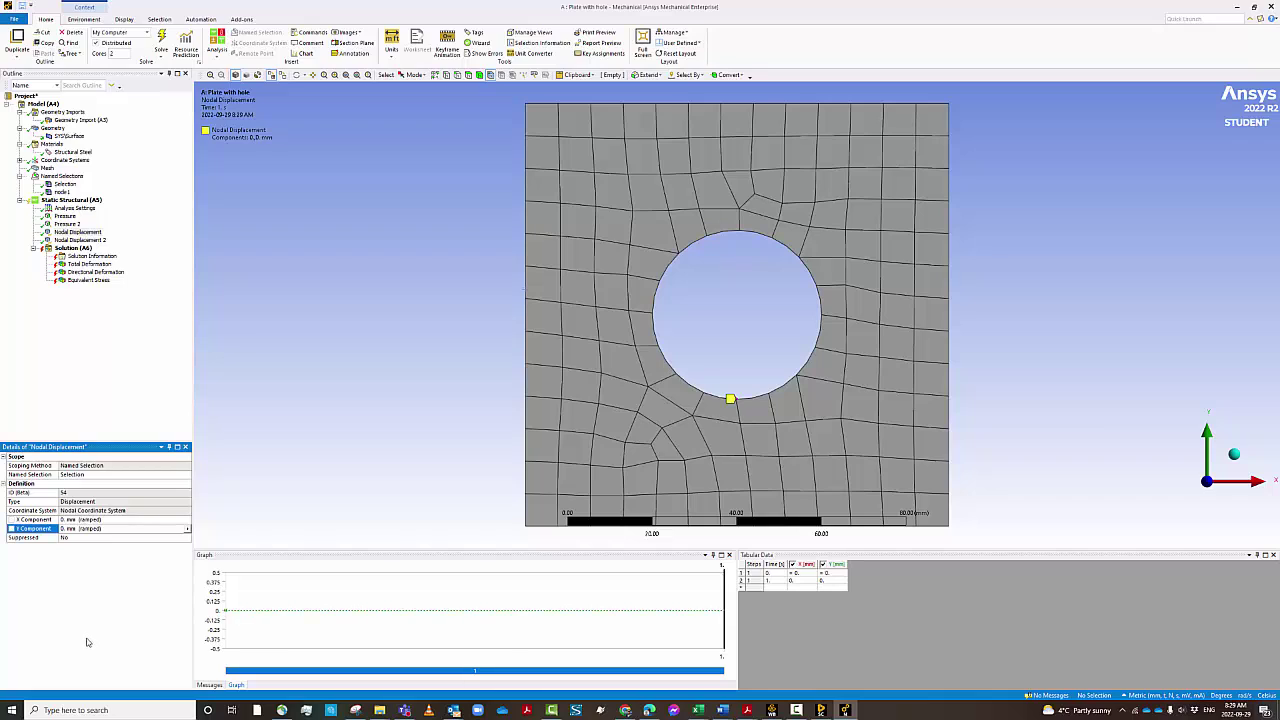
type("0")
Step: Solve the static structural analysis and display the total deformation of the plate
right_click(72, 251)
left_click(98, 273)
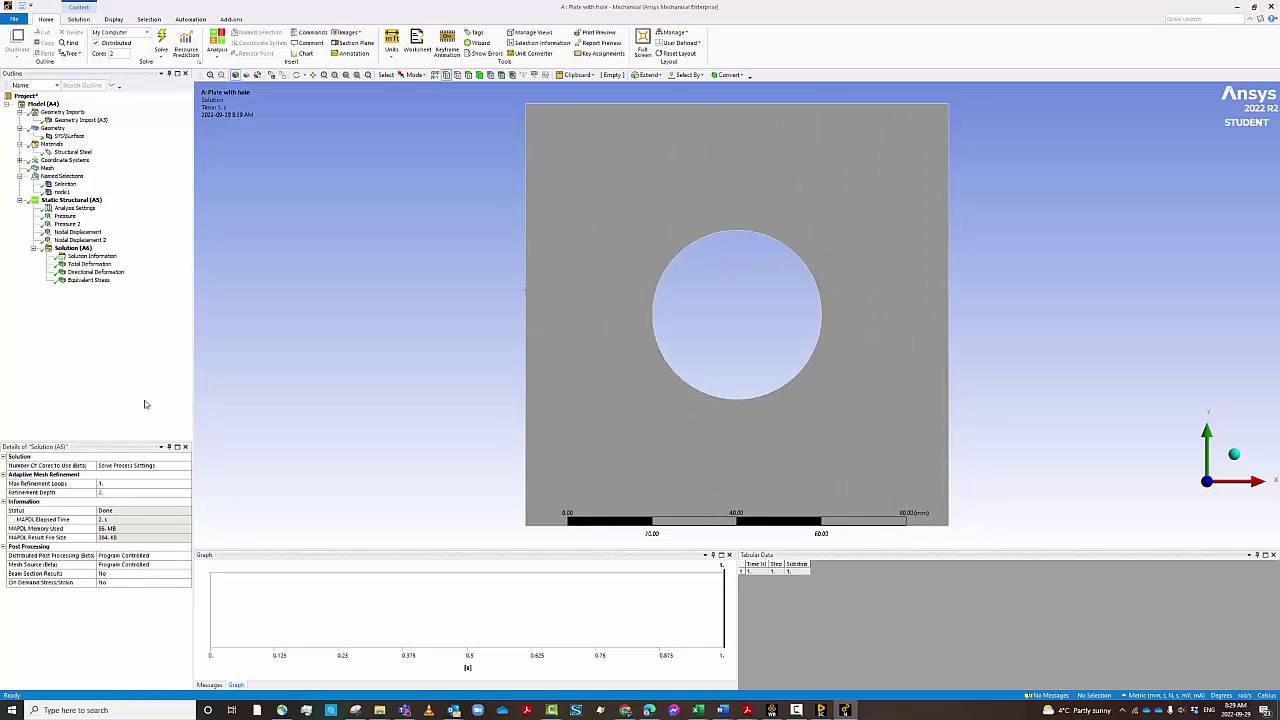
left_click(86, 264)
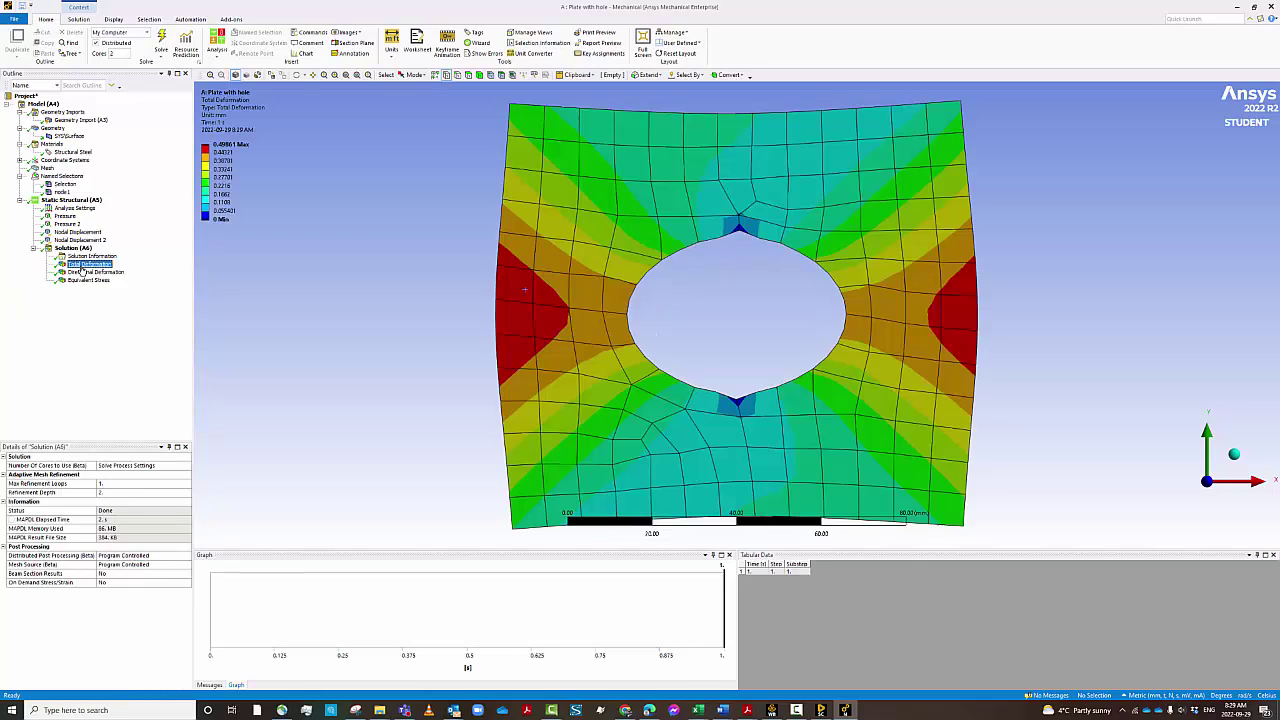
Step: Examine the directional deformation and the equivalent stress distribution around the hole
left_click(92, 272)
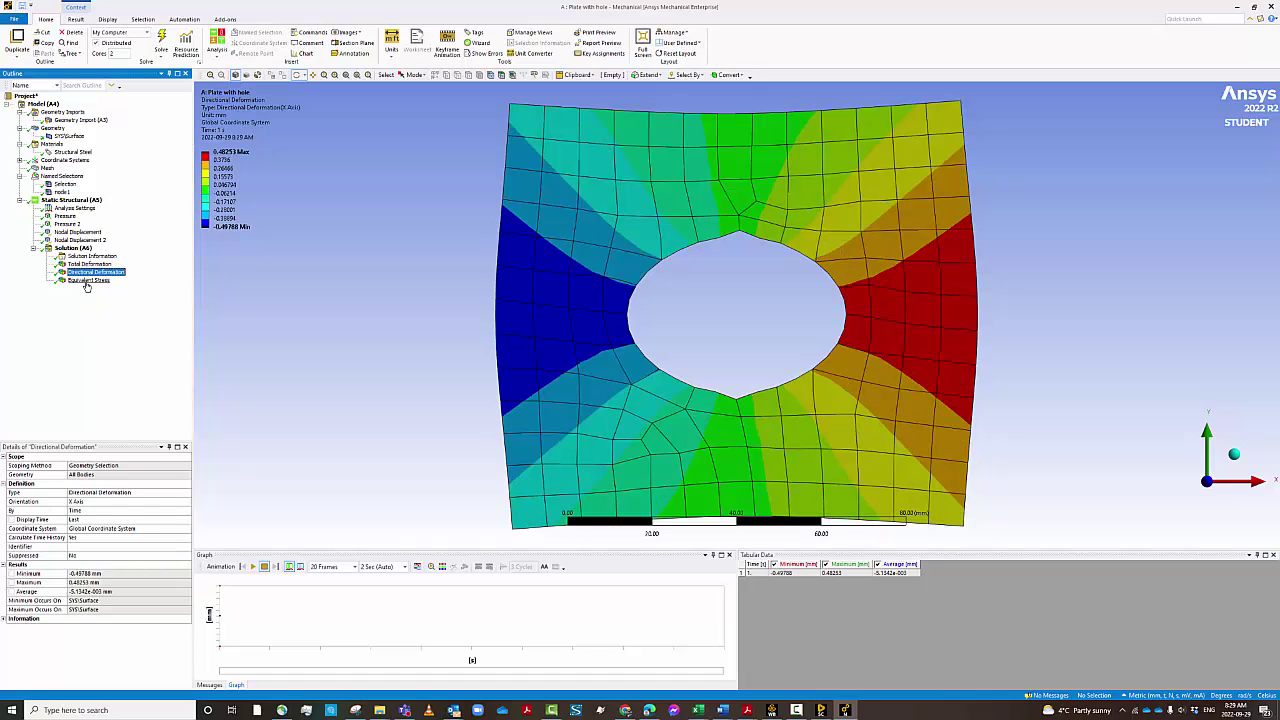
left_click(88, 280)
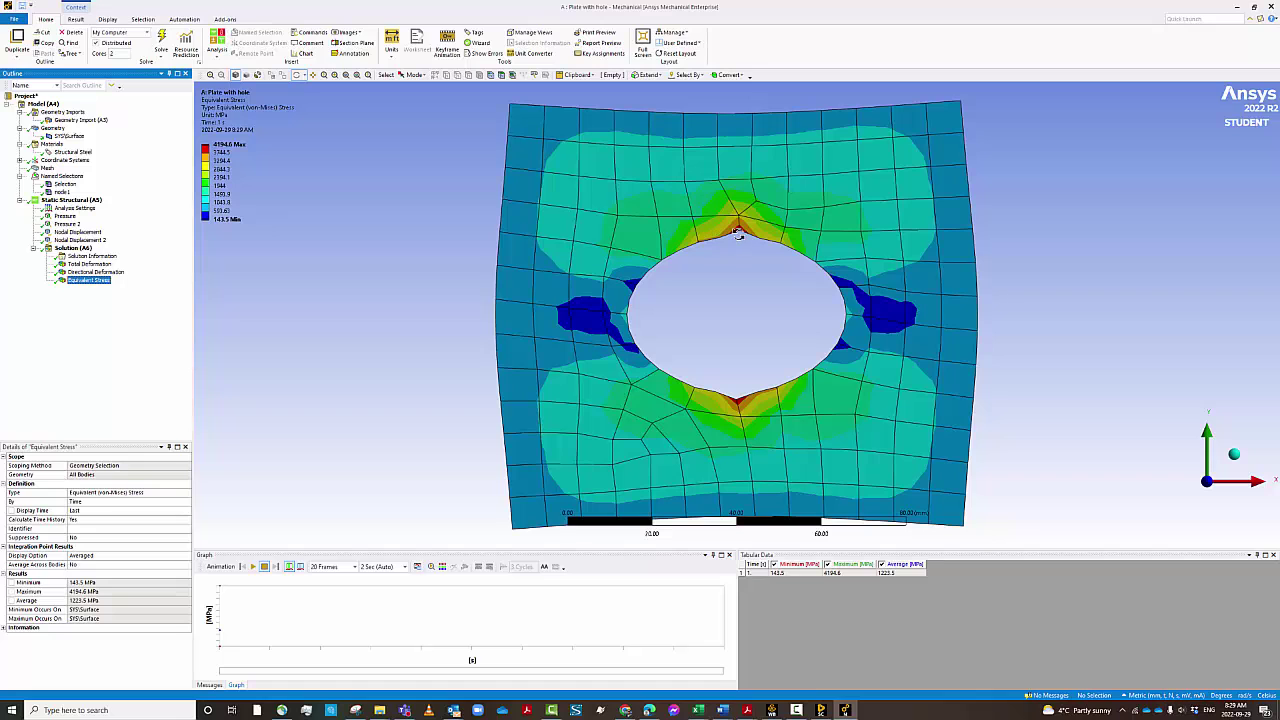
scroll(740, 271, "up", 1)
scroll(740, 271, "up", 2)
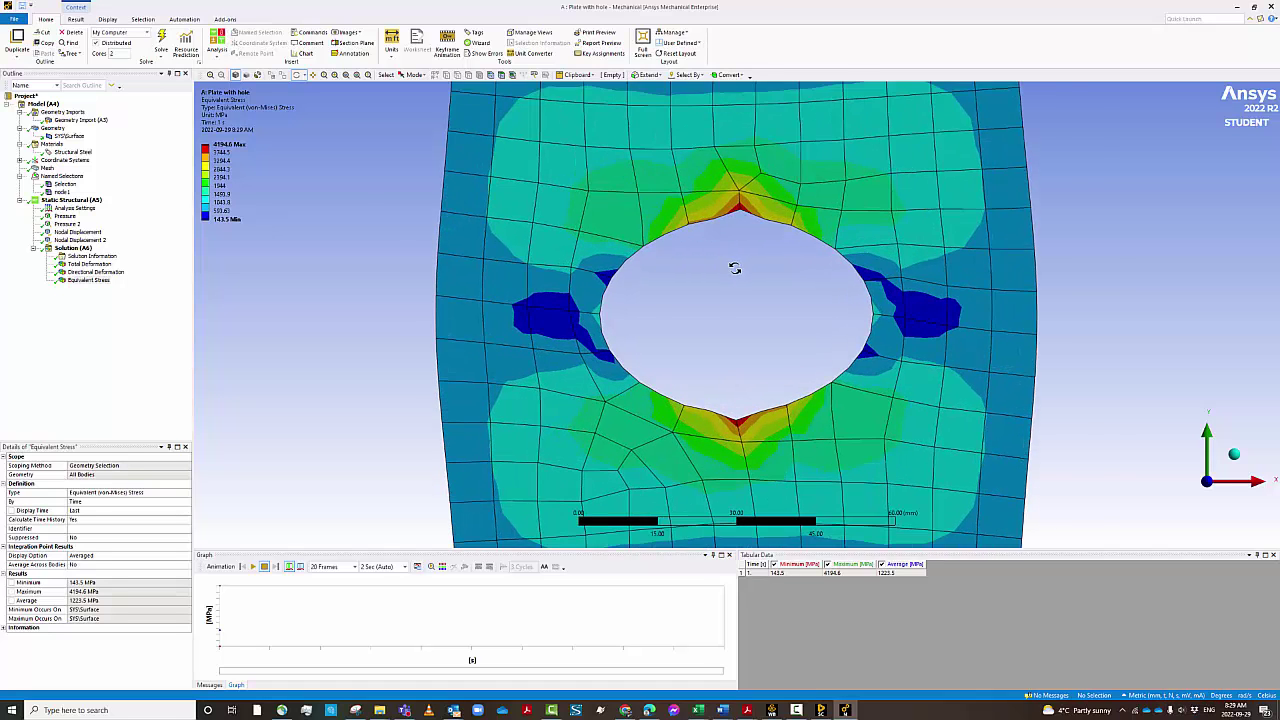
Step: Examine the equivalent stress distribution around the hole, especially the peaks at its upper and lower edges
scroll(729, 277, "down", 2)
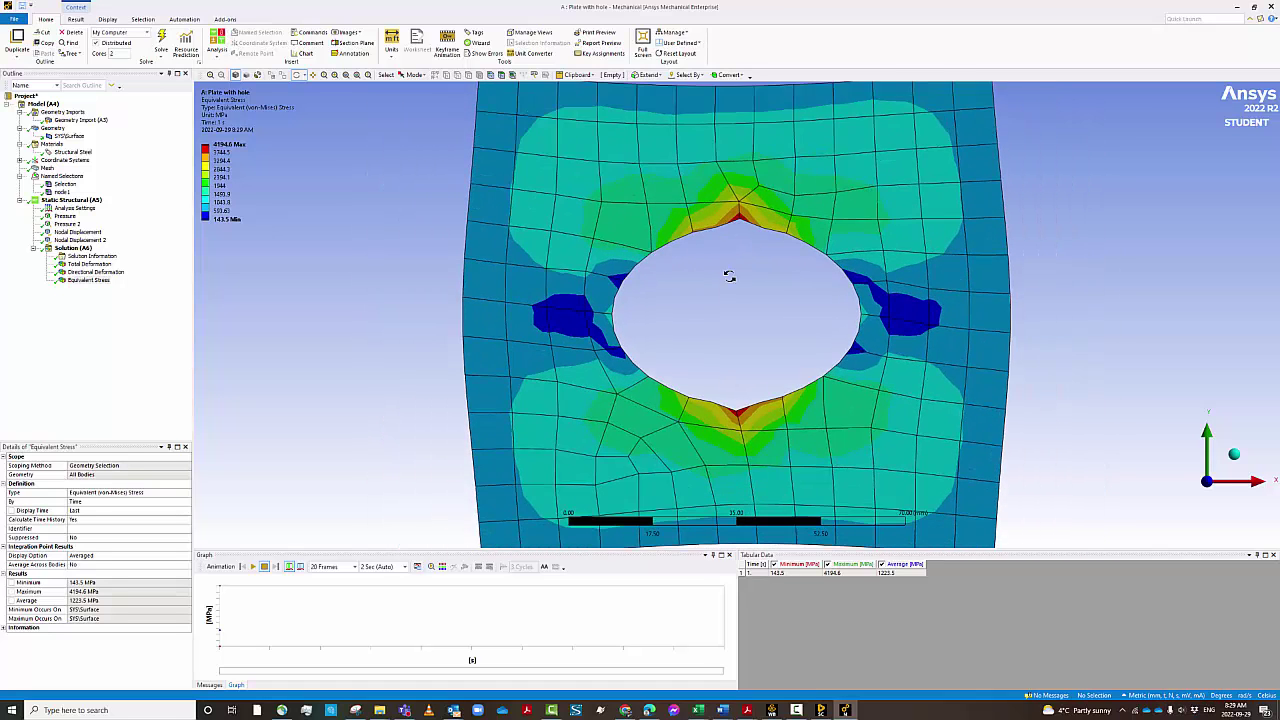
scroll(726, 386, "up", 3)
scroll(745, 273, "up", 2)
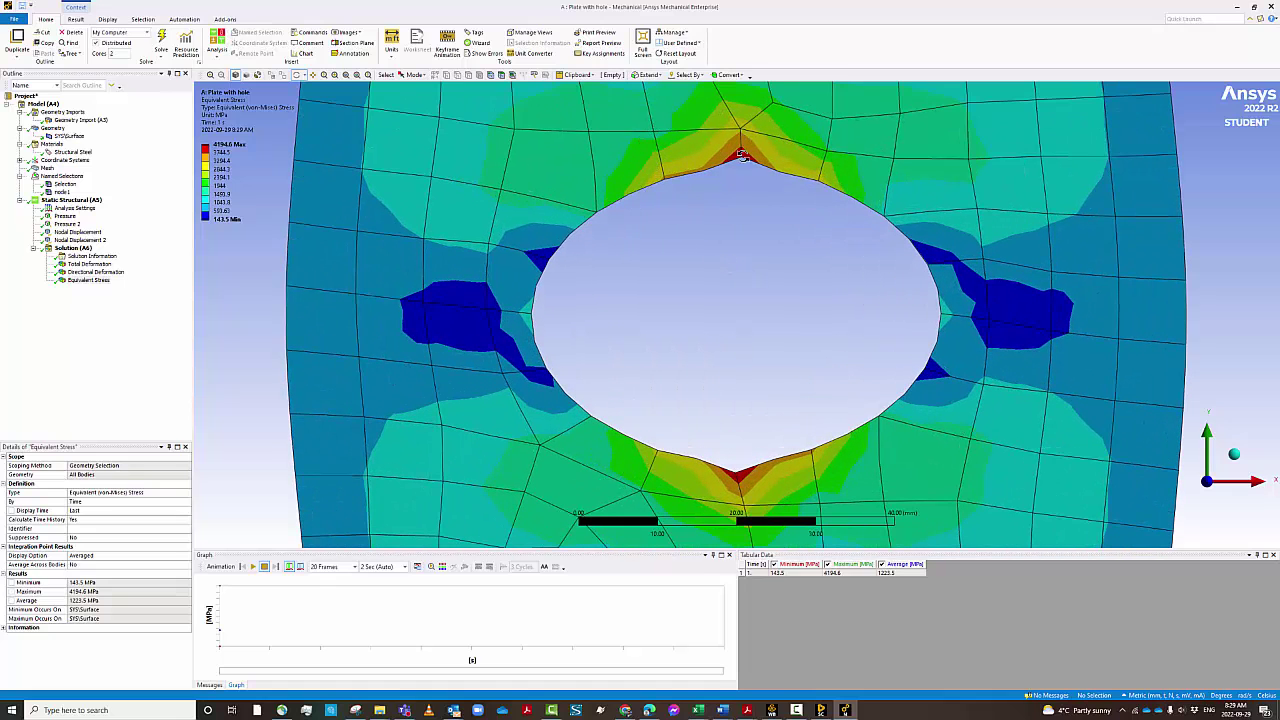
scroll(705, 240, "up", 1)
scroll(705, 240, "down", 4)
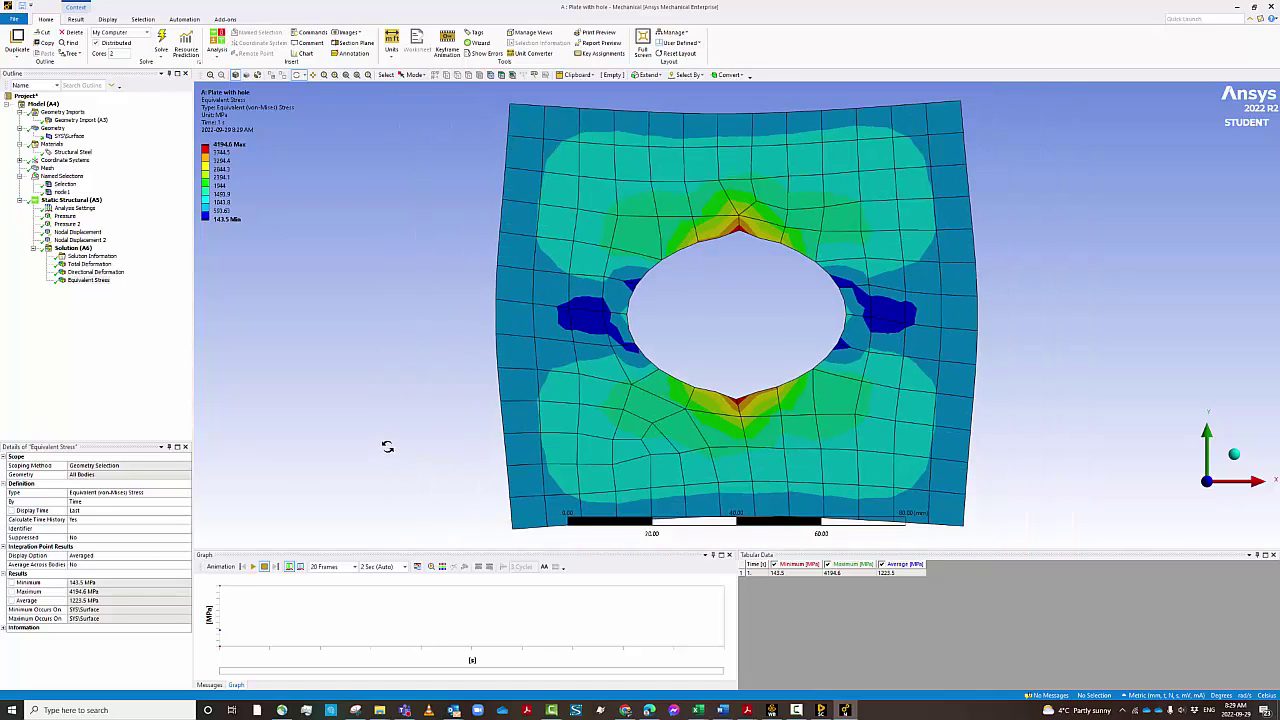
scroll(375, 438, "down", 1)
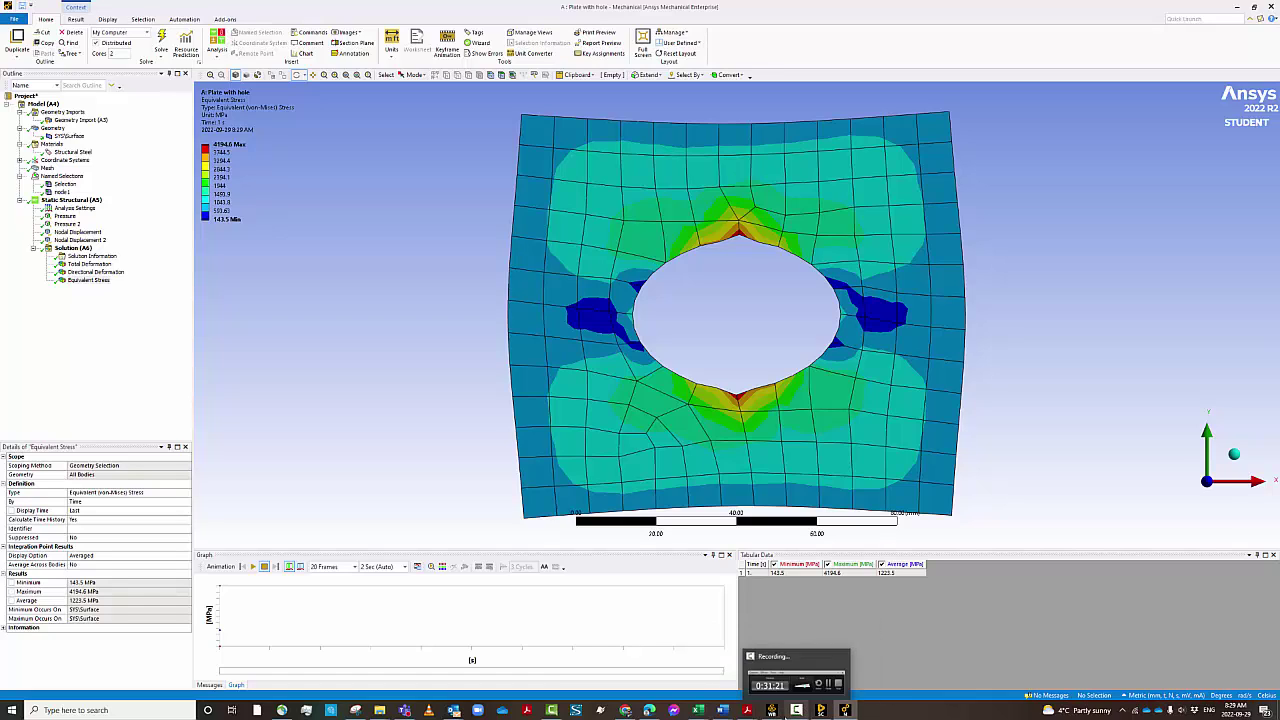
mouse_move(771, 712)
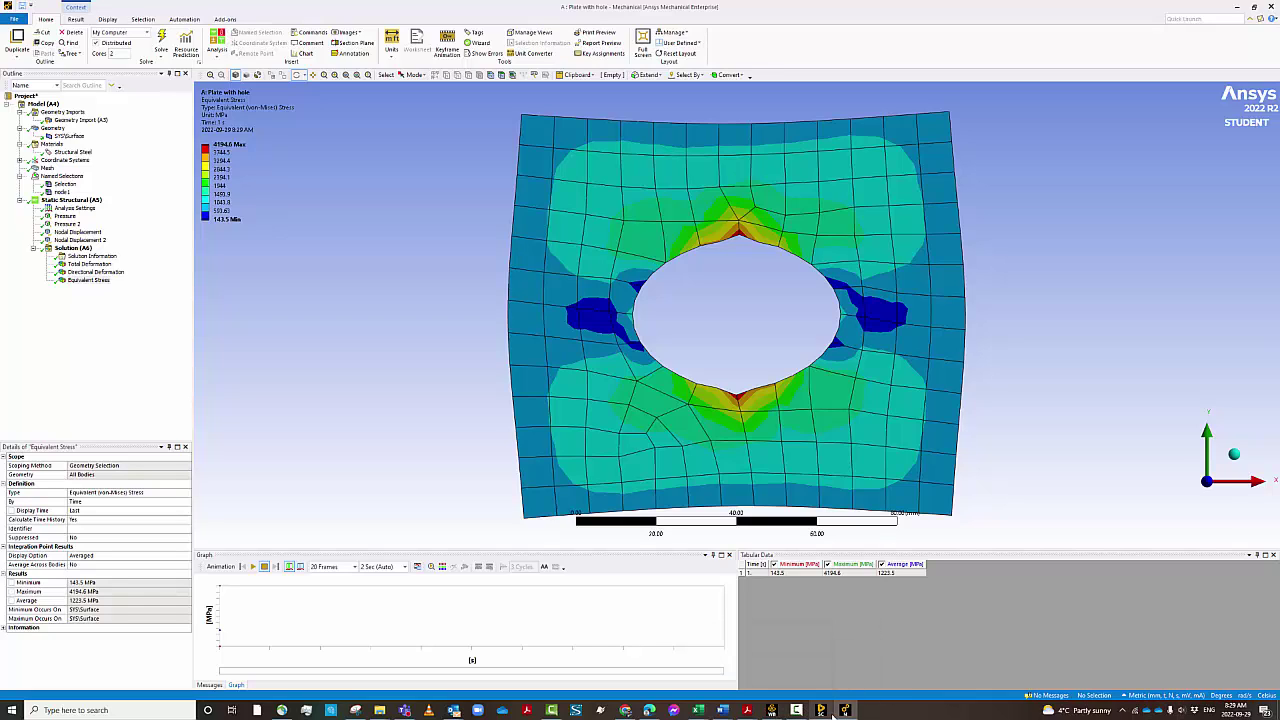
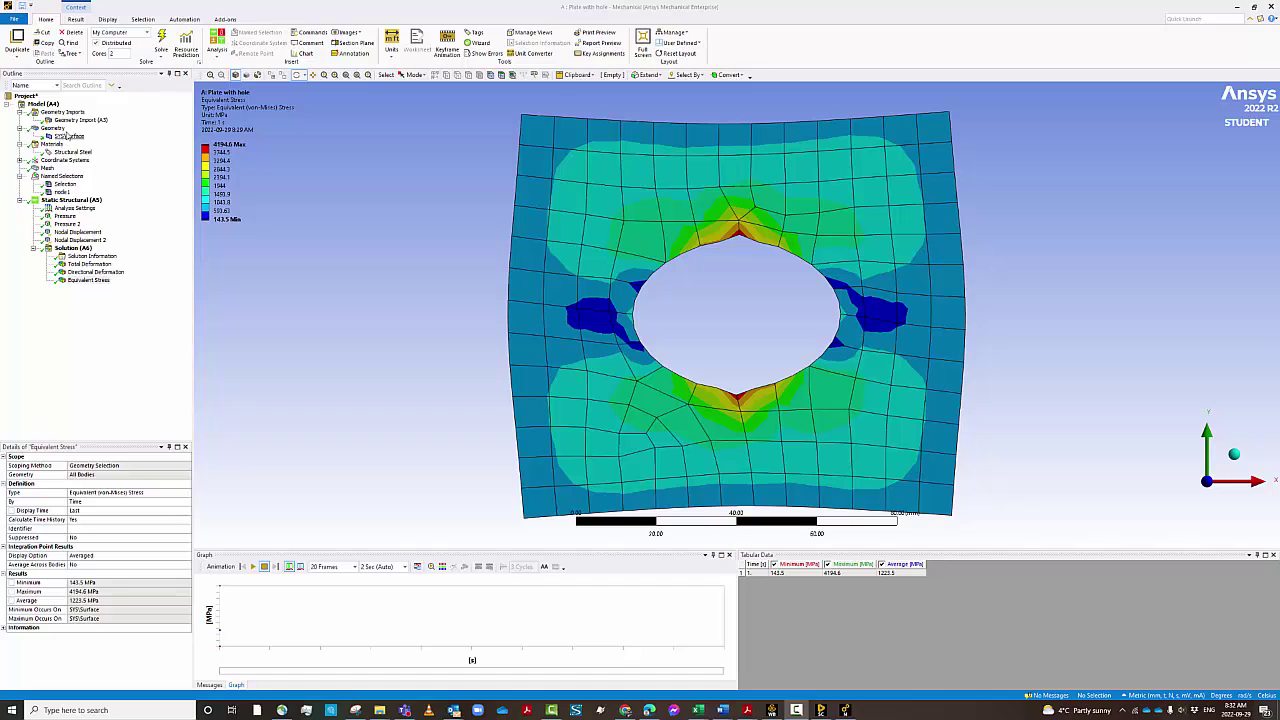
Step: Add a sizing control to the mesh and scope it to the circular edge of the hole
left_click(47, 168)
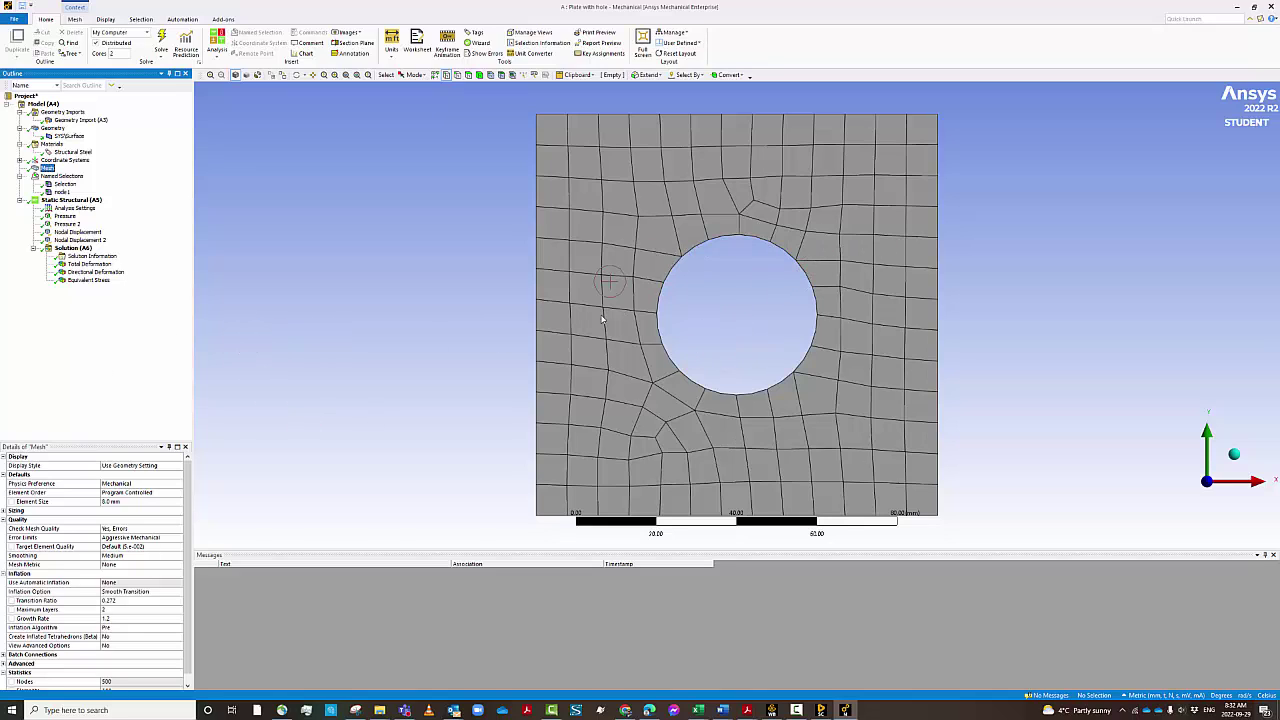
right_click(55, 174)
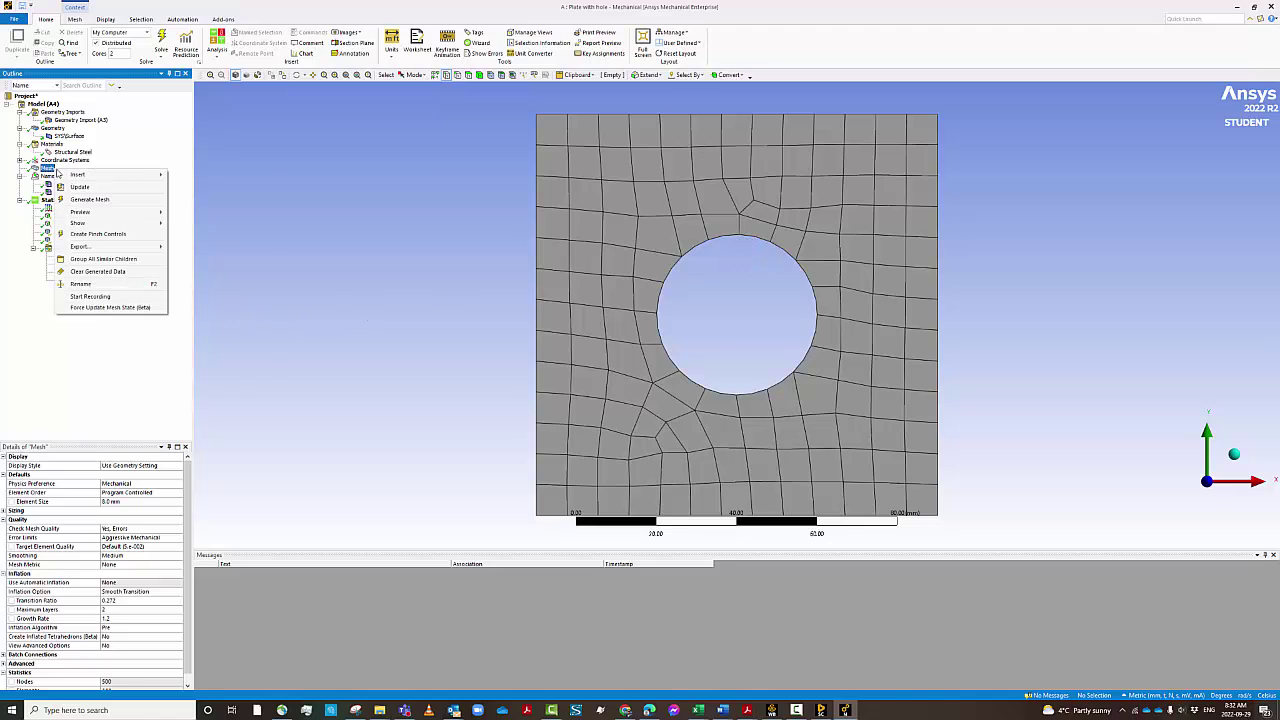
mouse_move(73, 178)
left_click(191, 187)
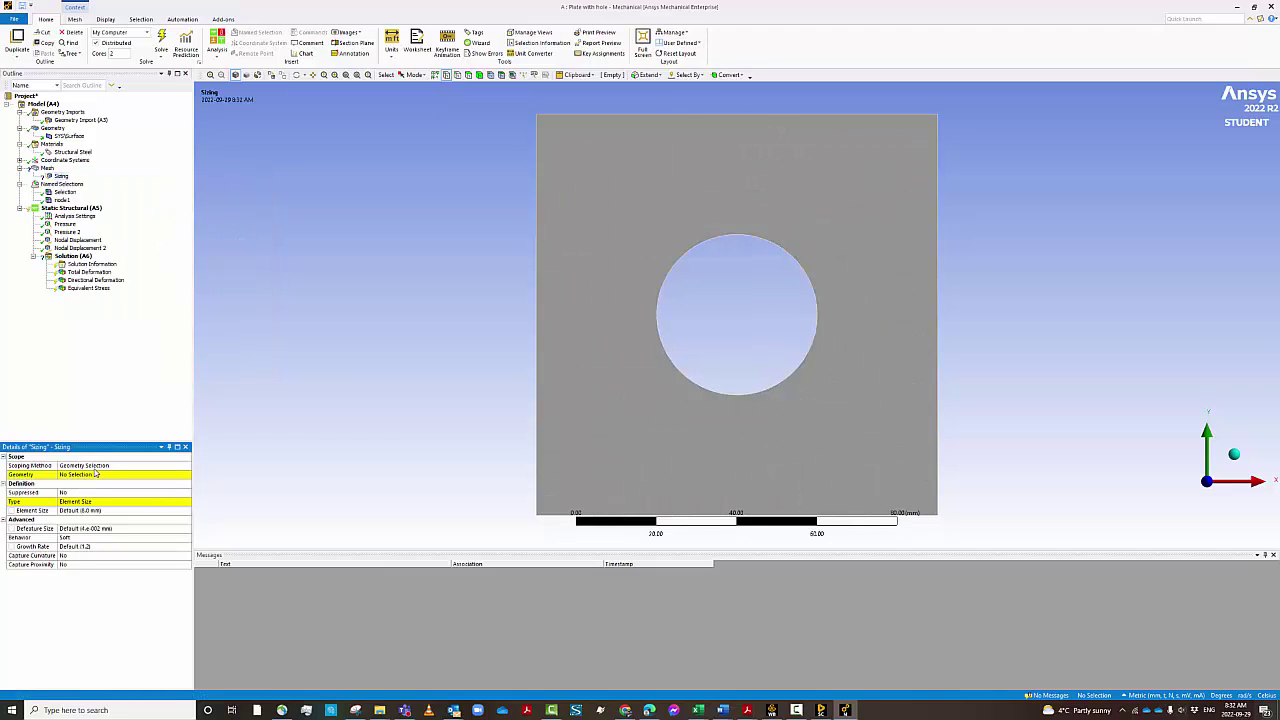
left_click(457, 75)
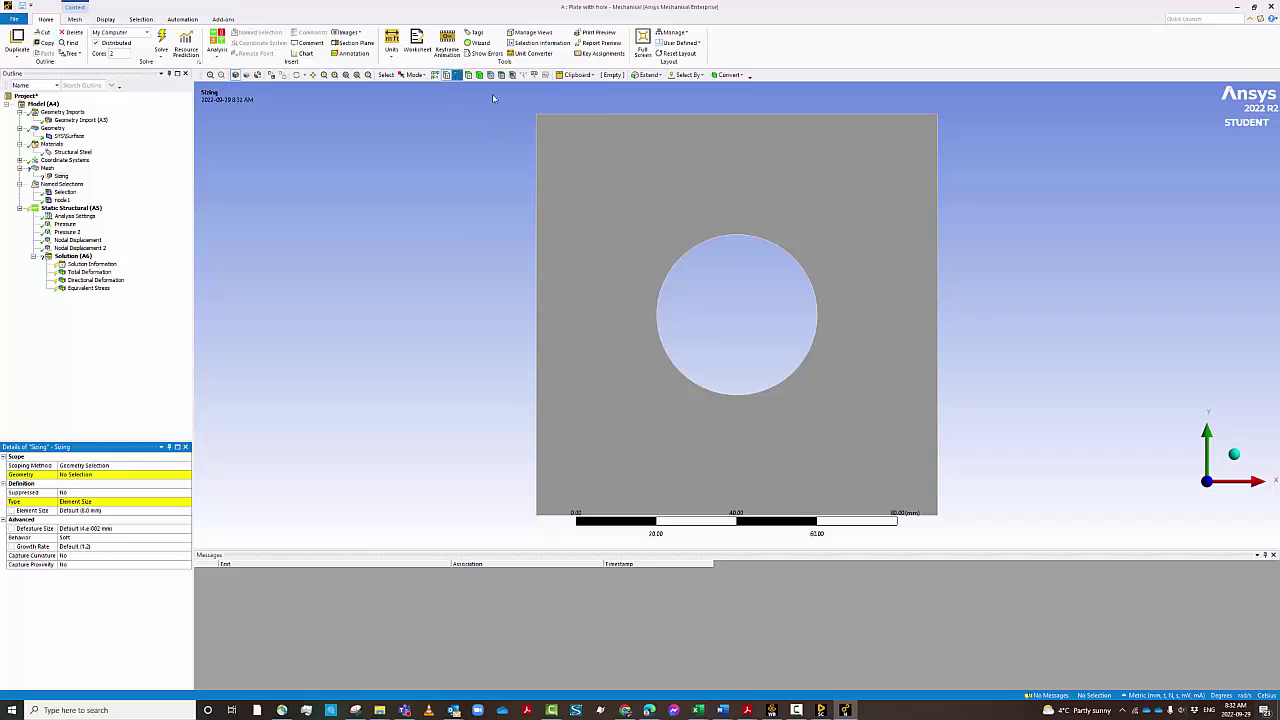
left_click(718, 235)
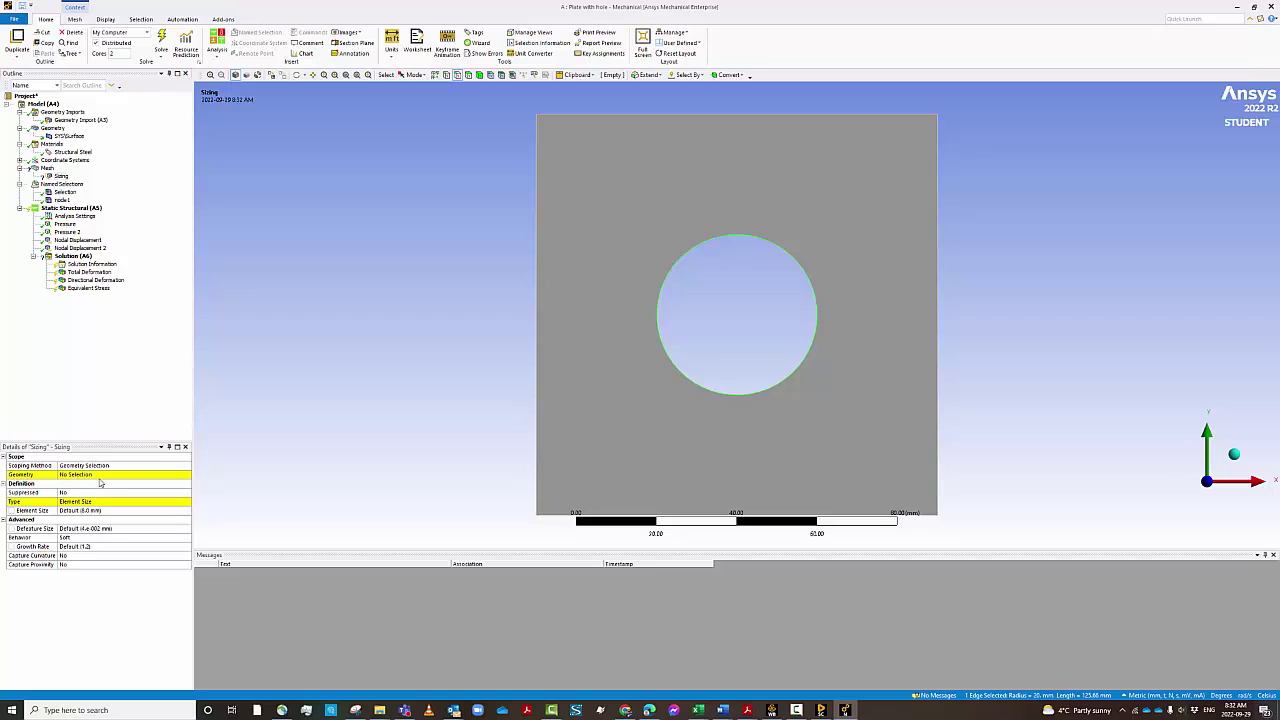
left_click(110, 474)
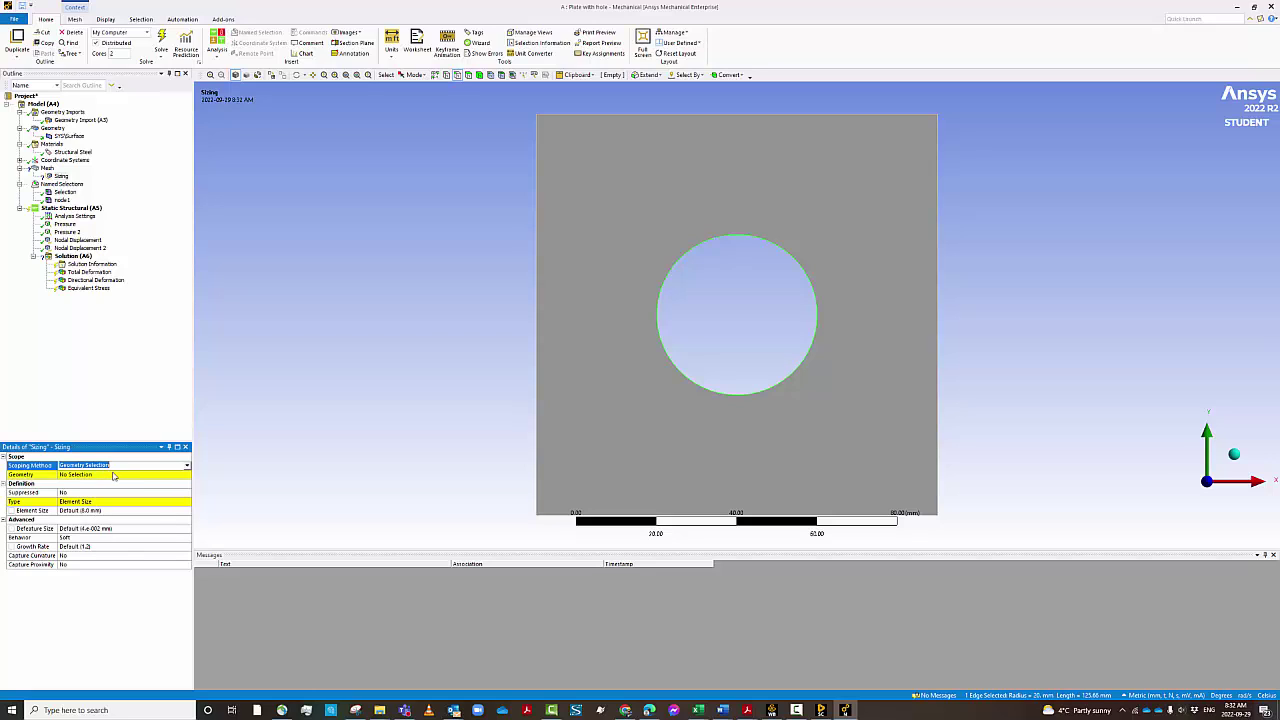
left_click(89, 474)
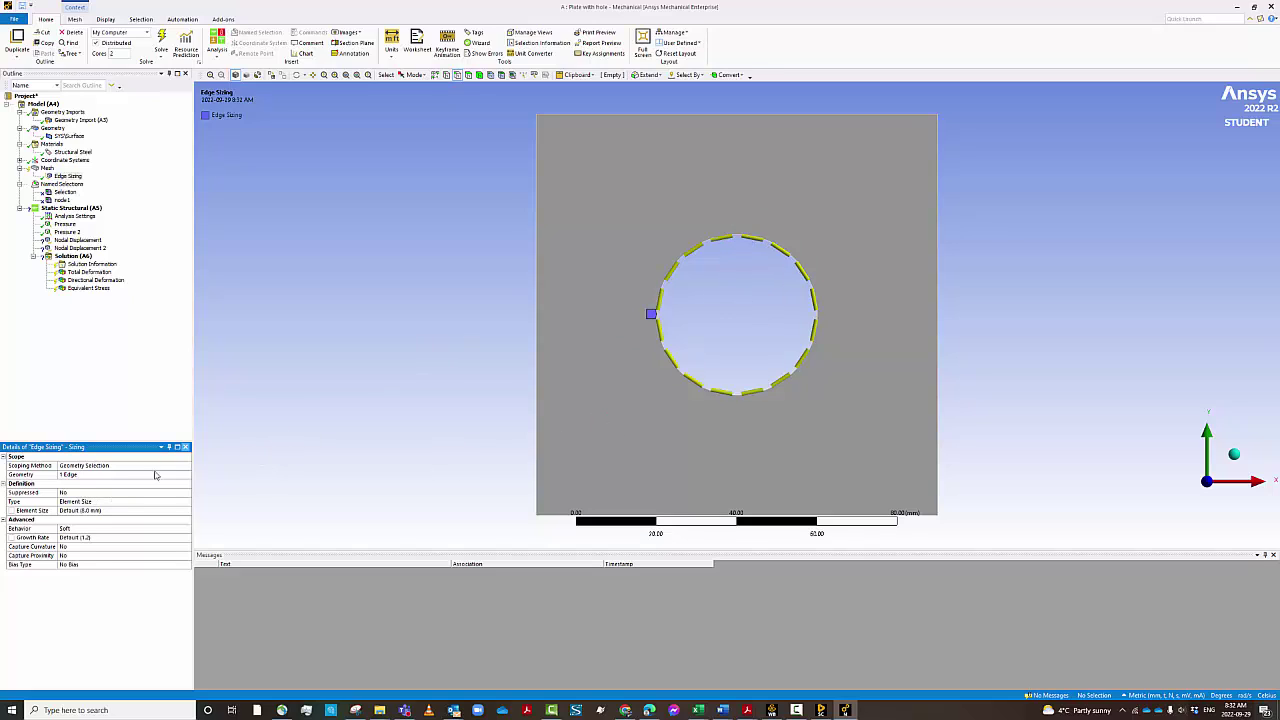
Step: Set the edge sizing's element size to 2 mm and update the mesh
left_click(104, 505)
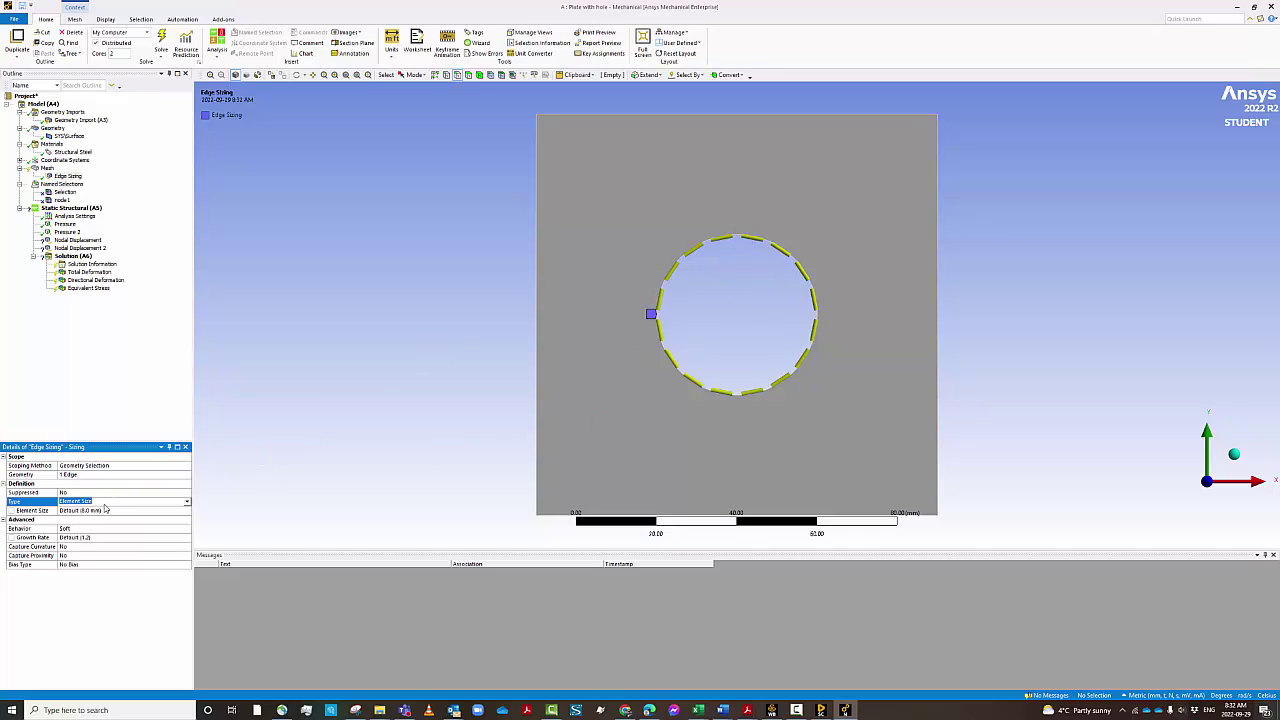
left_click(120, 511)
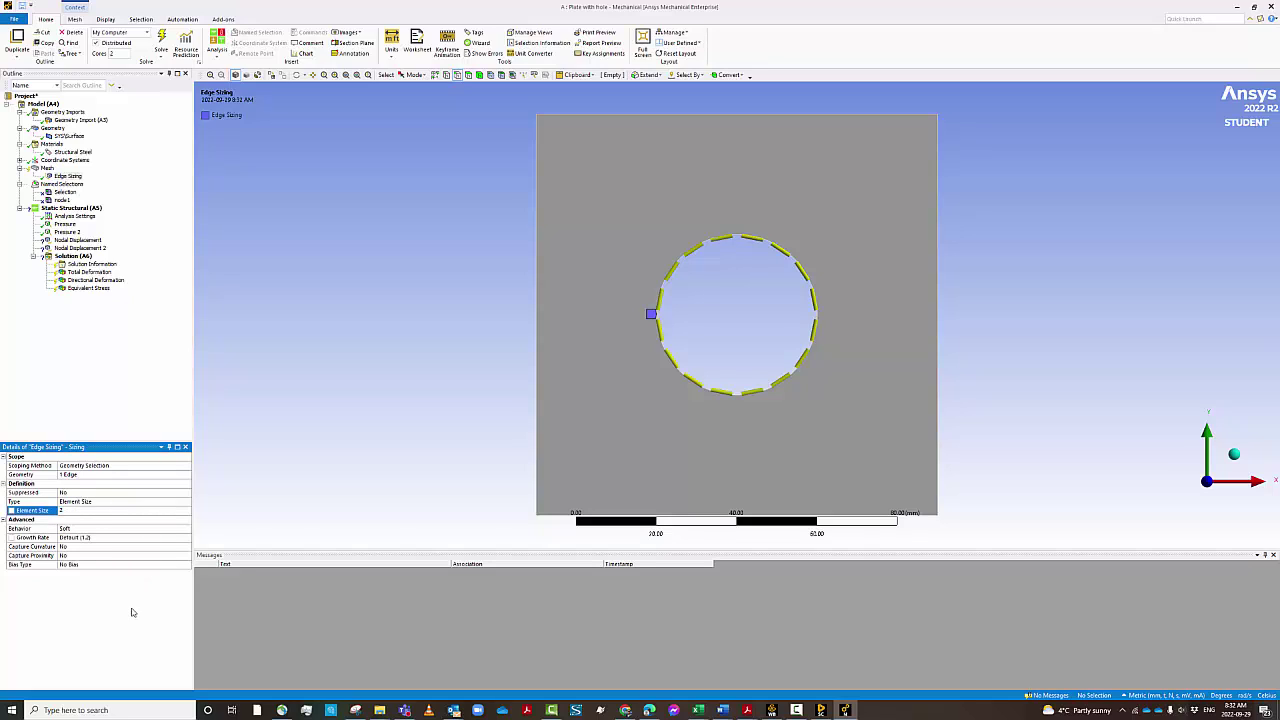
key("Return")
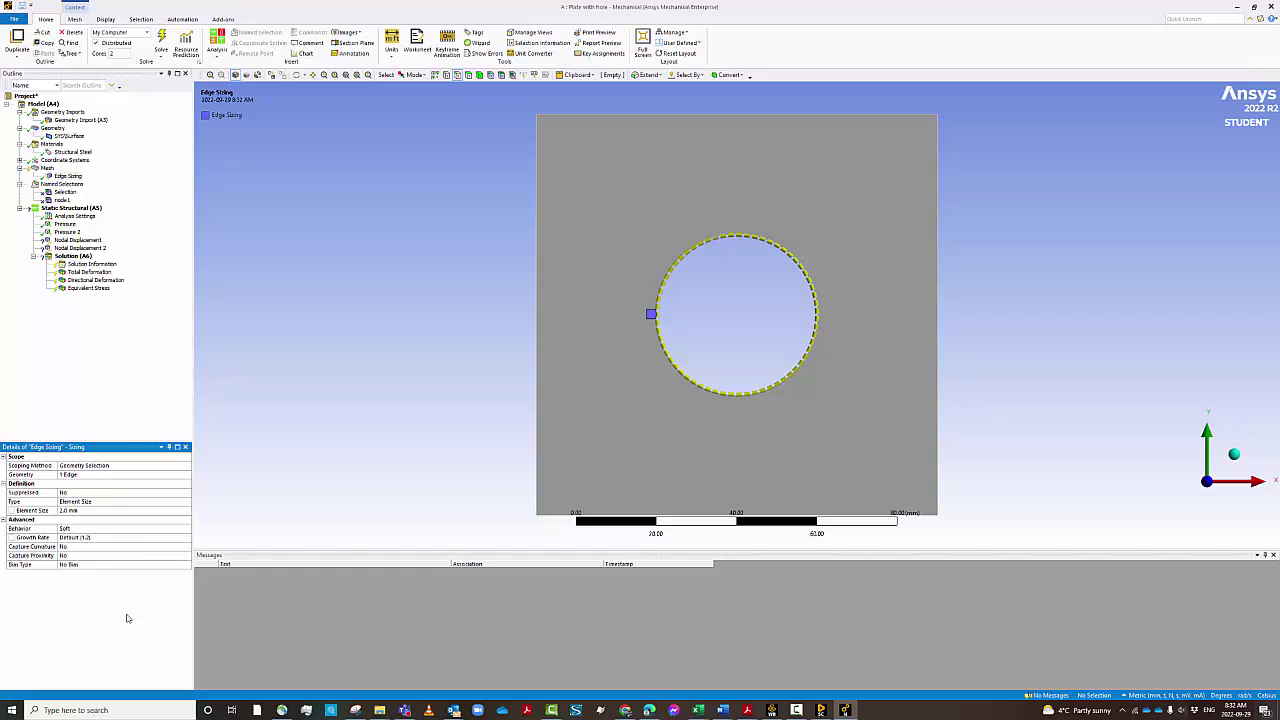
right_click(47, 169)
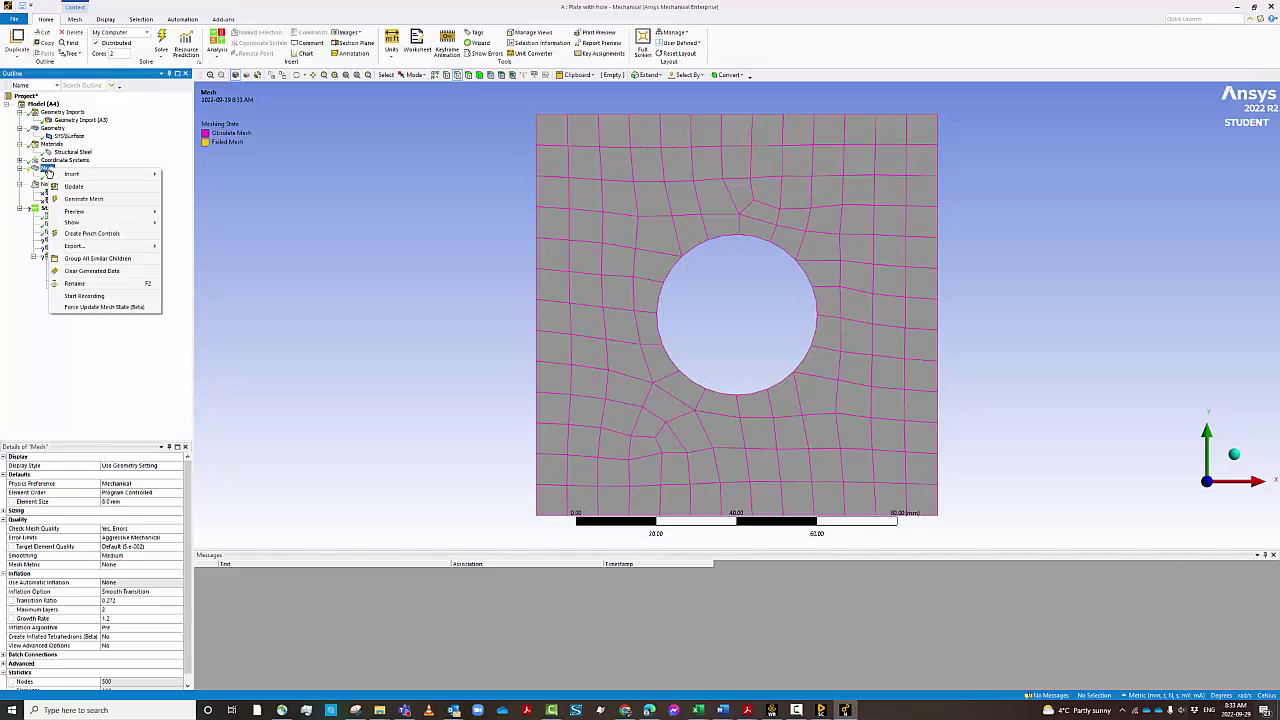
left_click(76, 186)
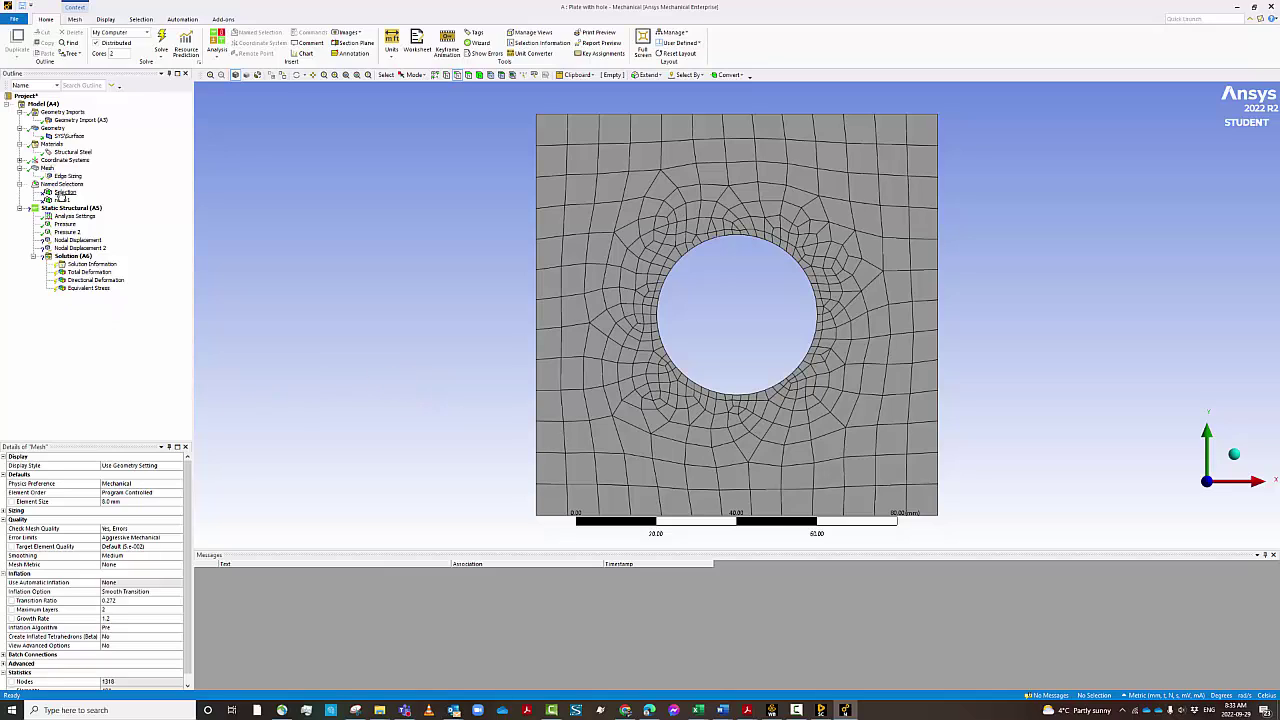
Step: Reassign the named selection "Selection" to the mesh node at the topmost point of the hole edge
left_click(748, 243)
left_click(63, 193)
right_click(63, 194)
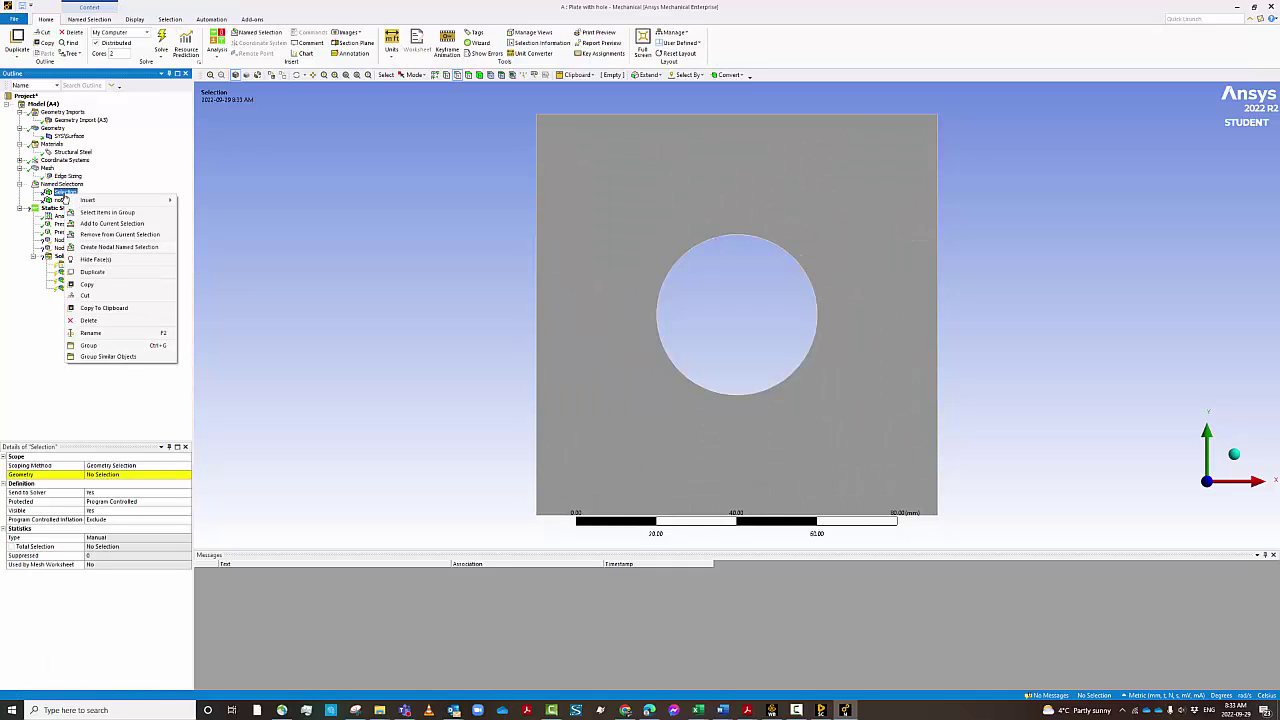
left_click(60, 199)
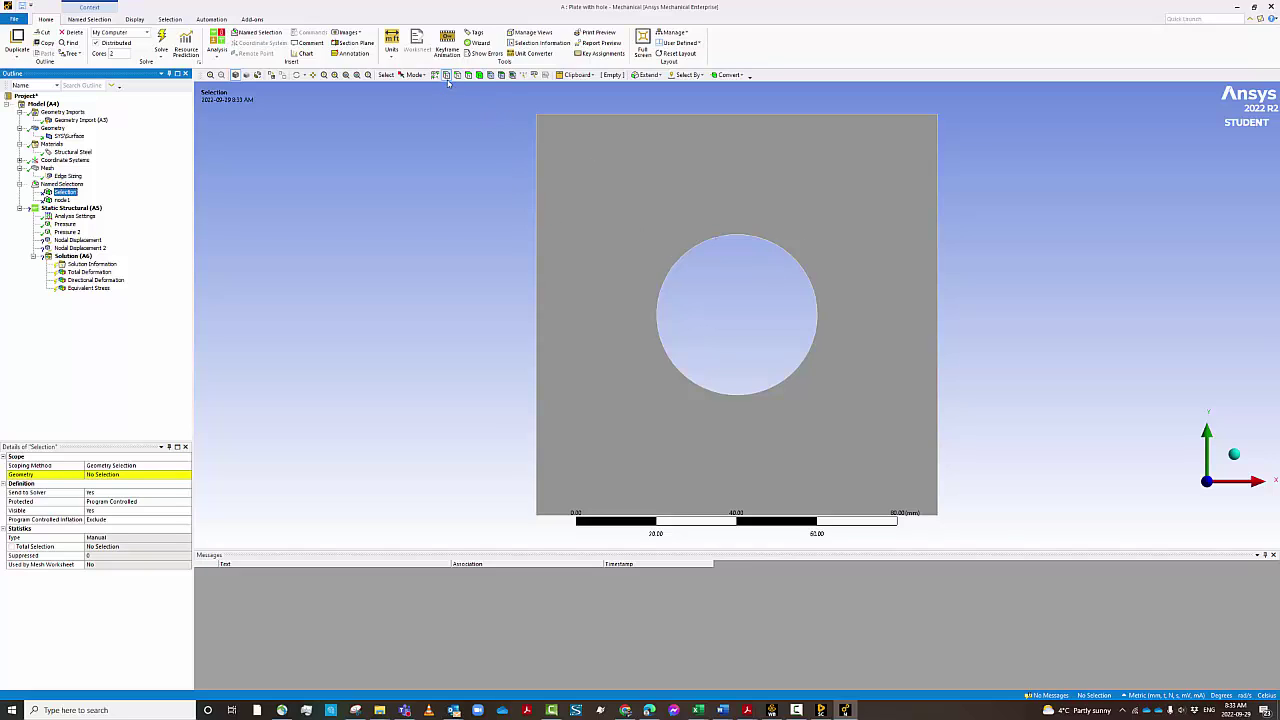
left_click(490, 76)
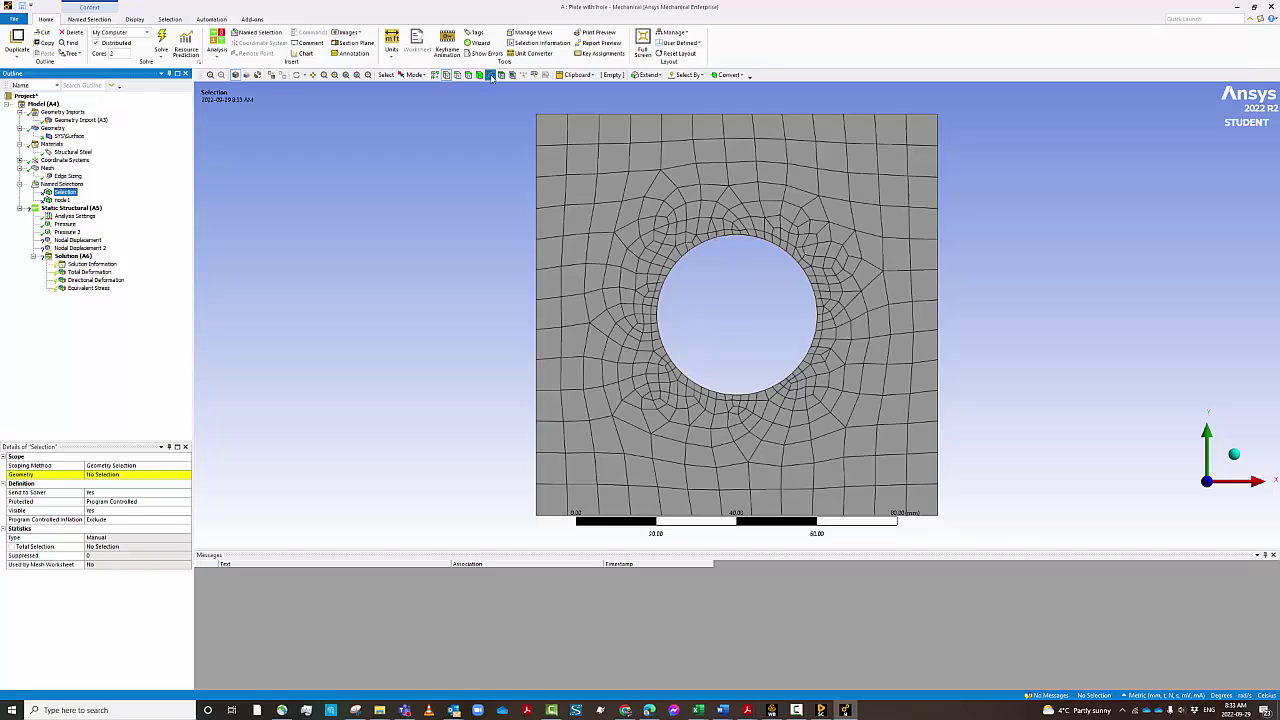
left_click(735, 237)
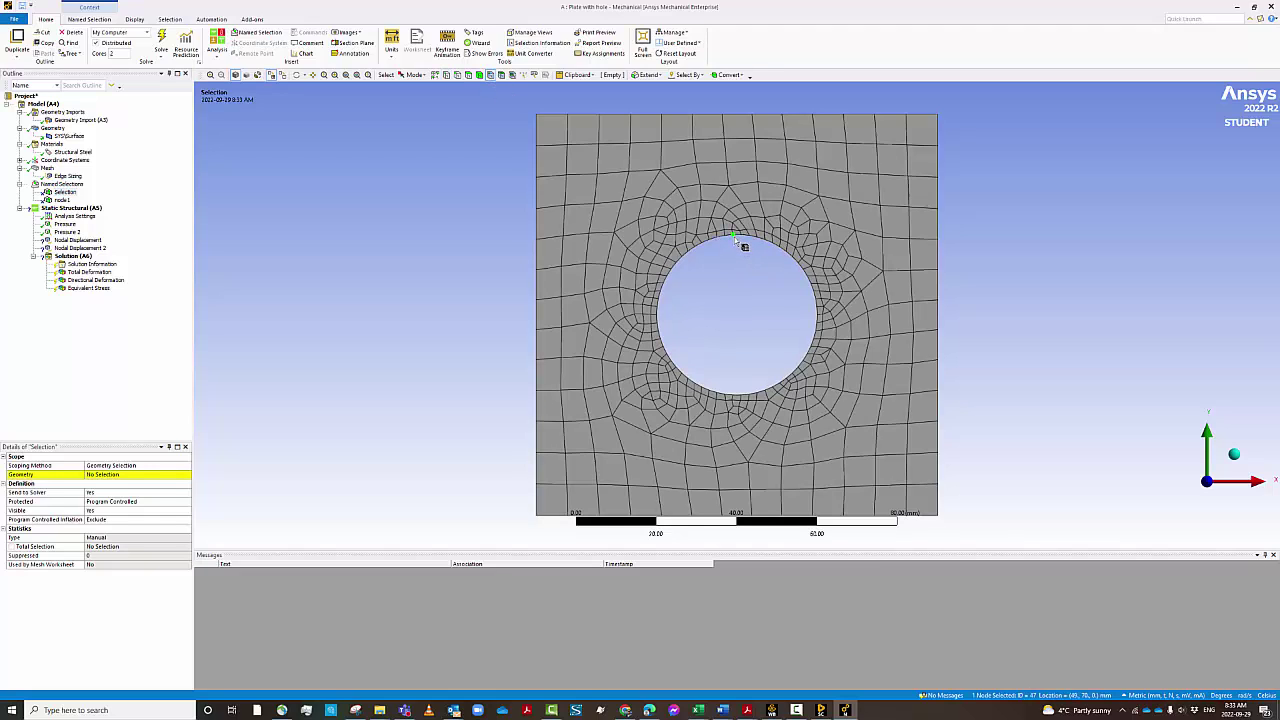
left_click(110, 477)
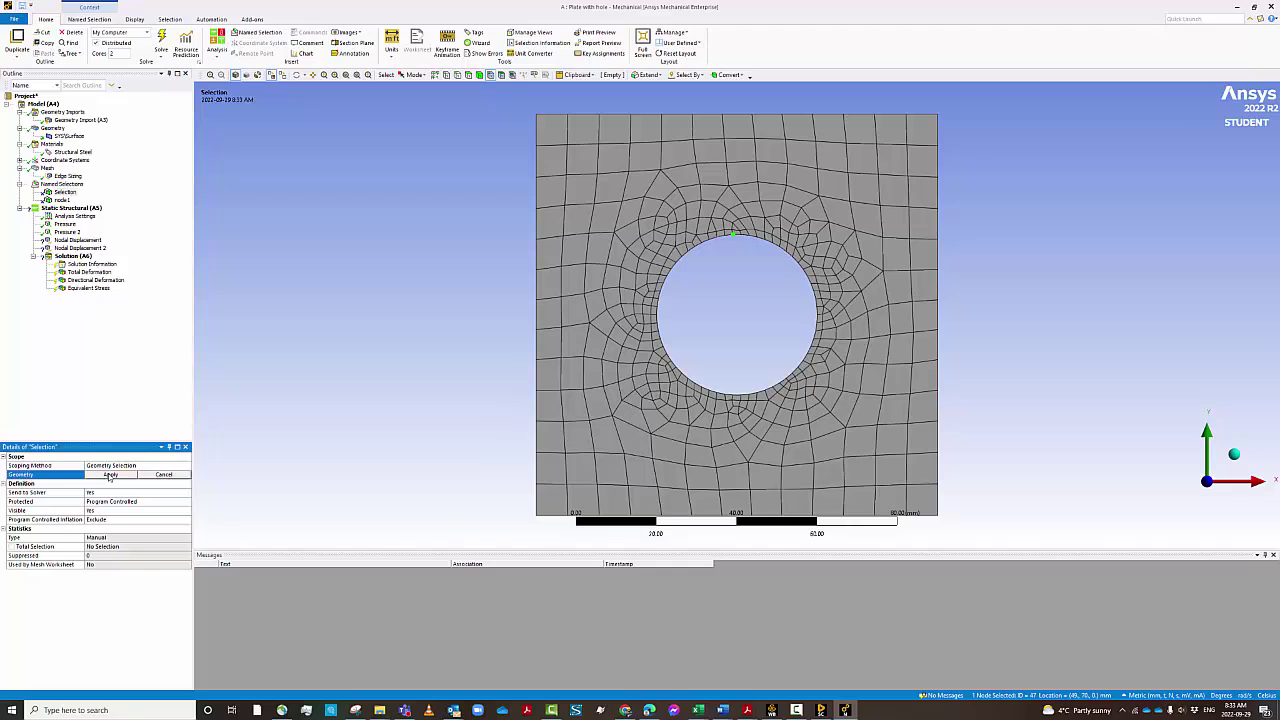
left_click(115, 476)
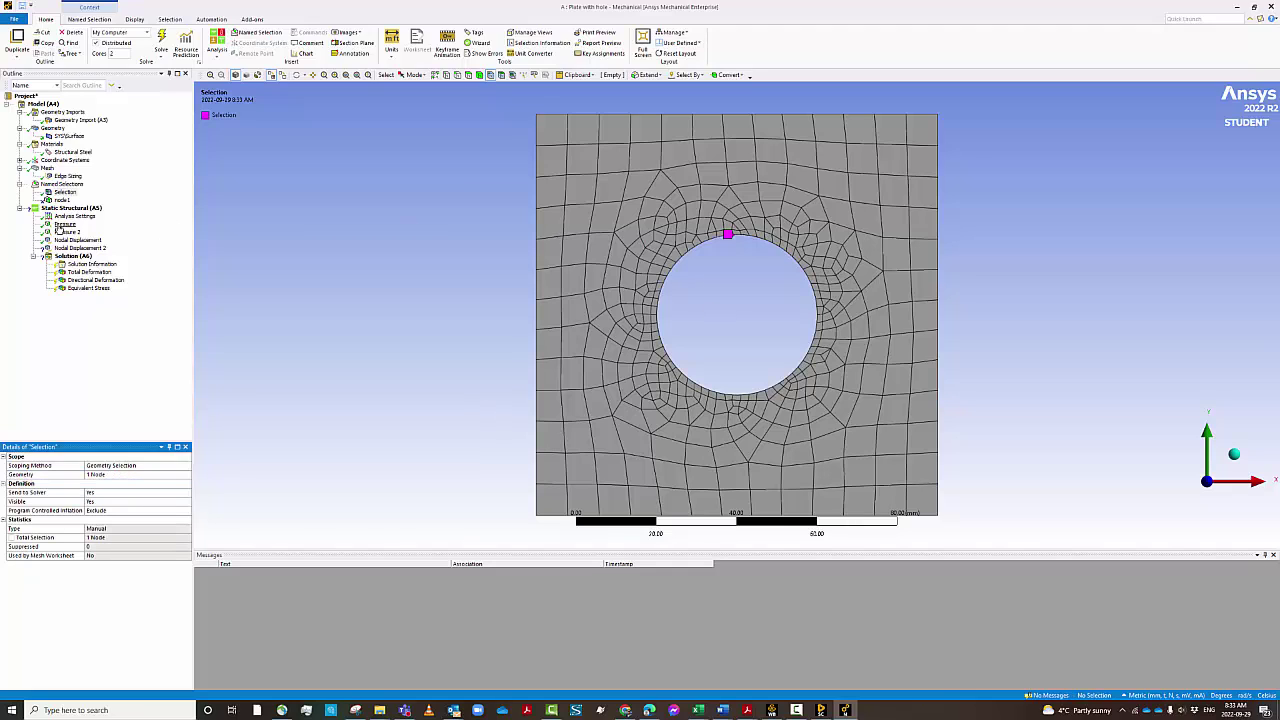
Step: Reassign the named selection "node1" to the mesh node at the lowest point of the hole edge
left_click(62, 200)
right_click(63, 202)
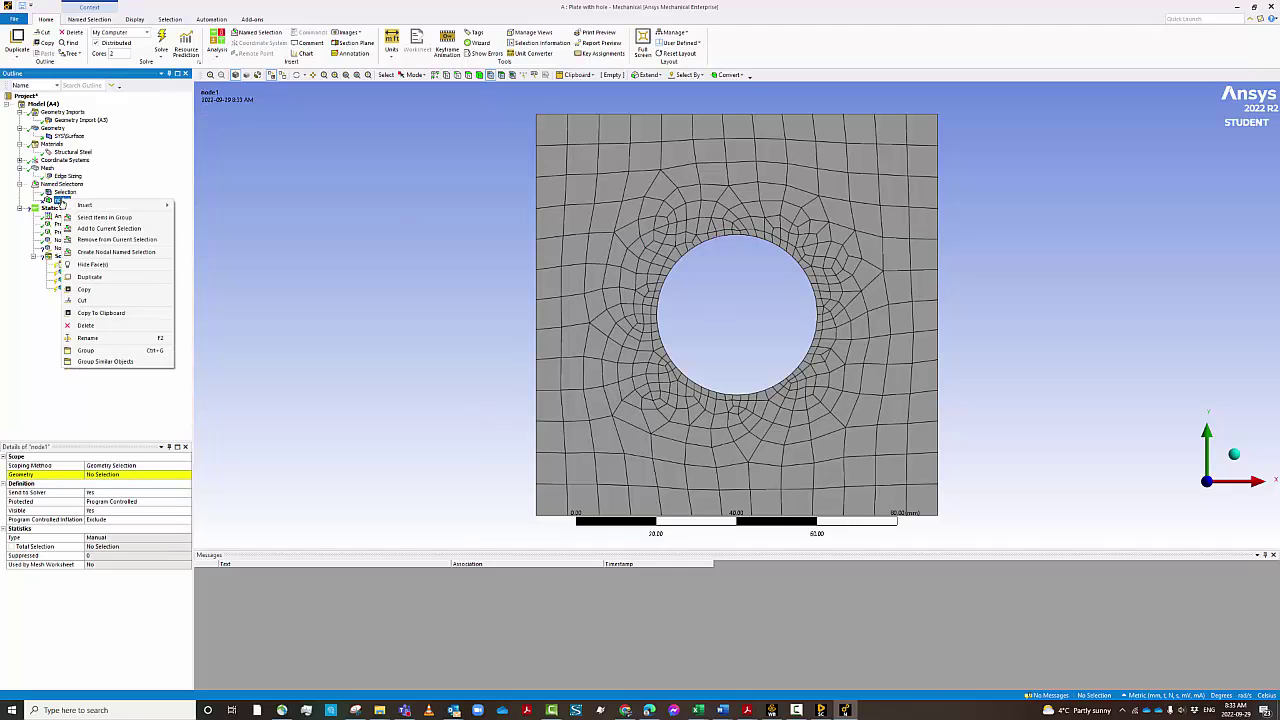
mouse_move(67, 205)
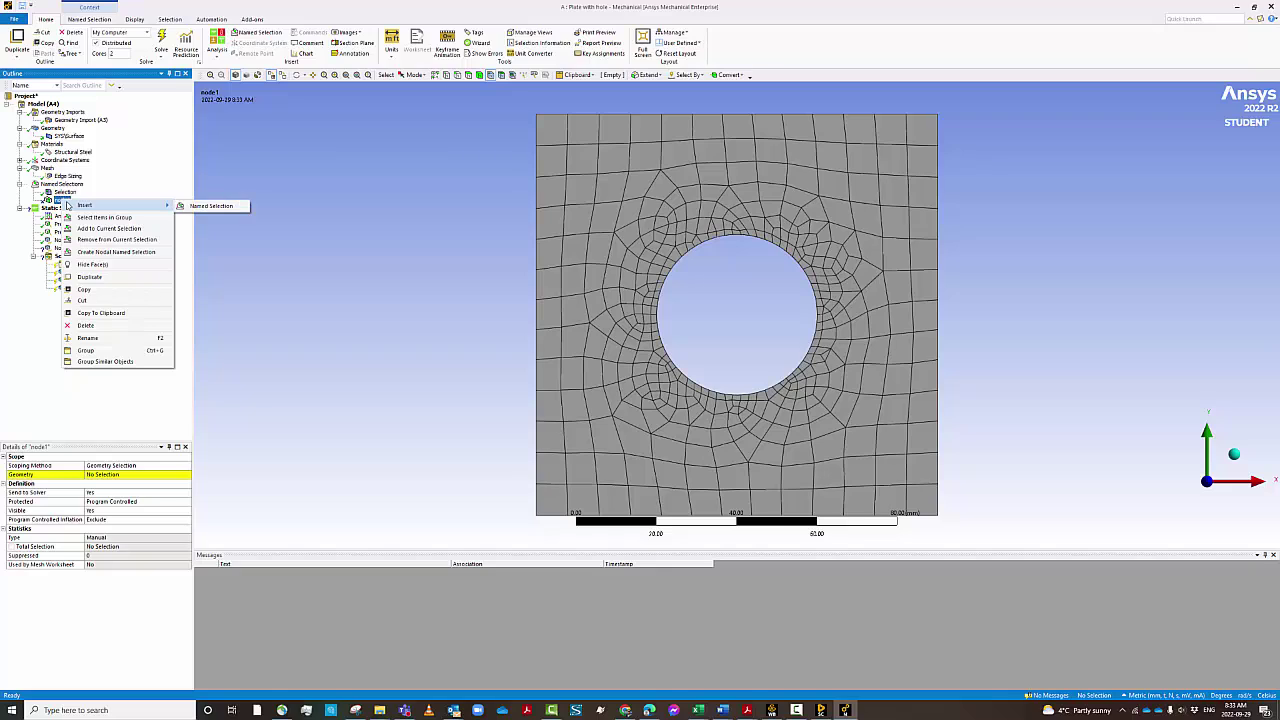
left_click(736, 399)
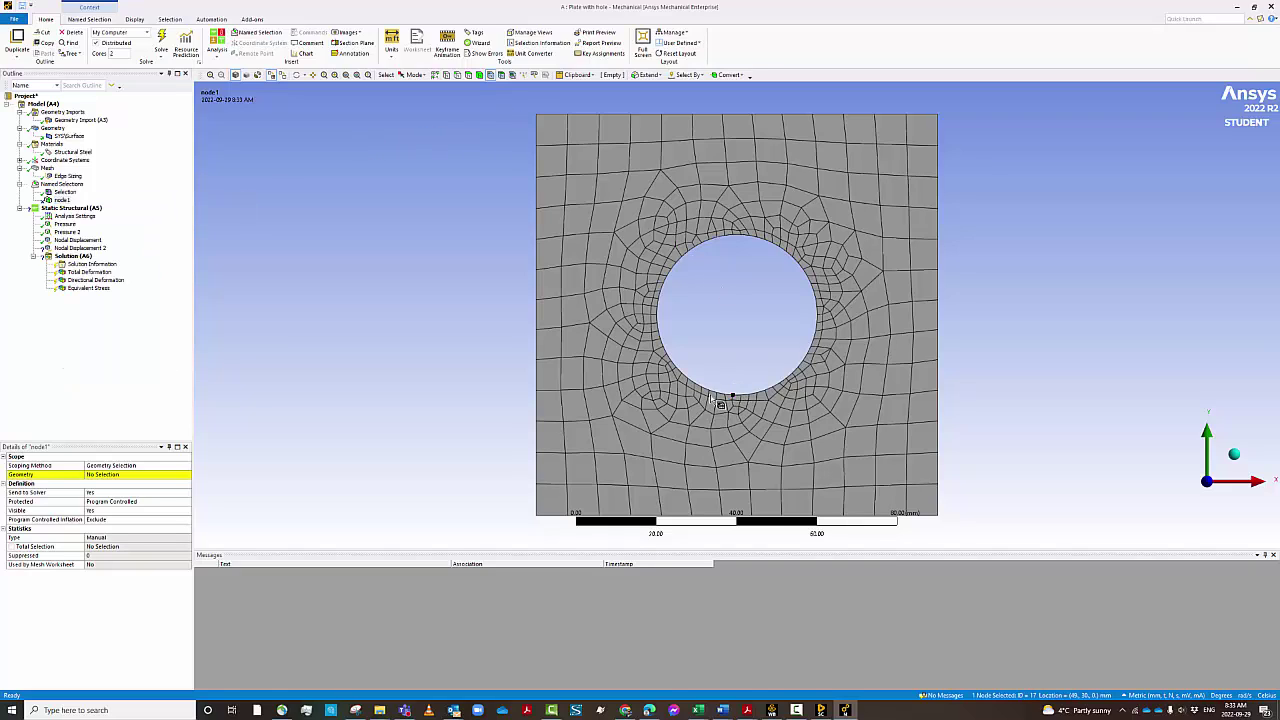
left_click(98, 466)
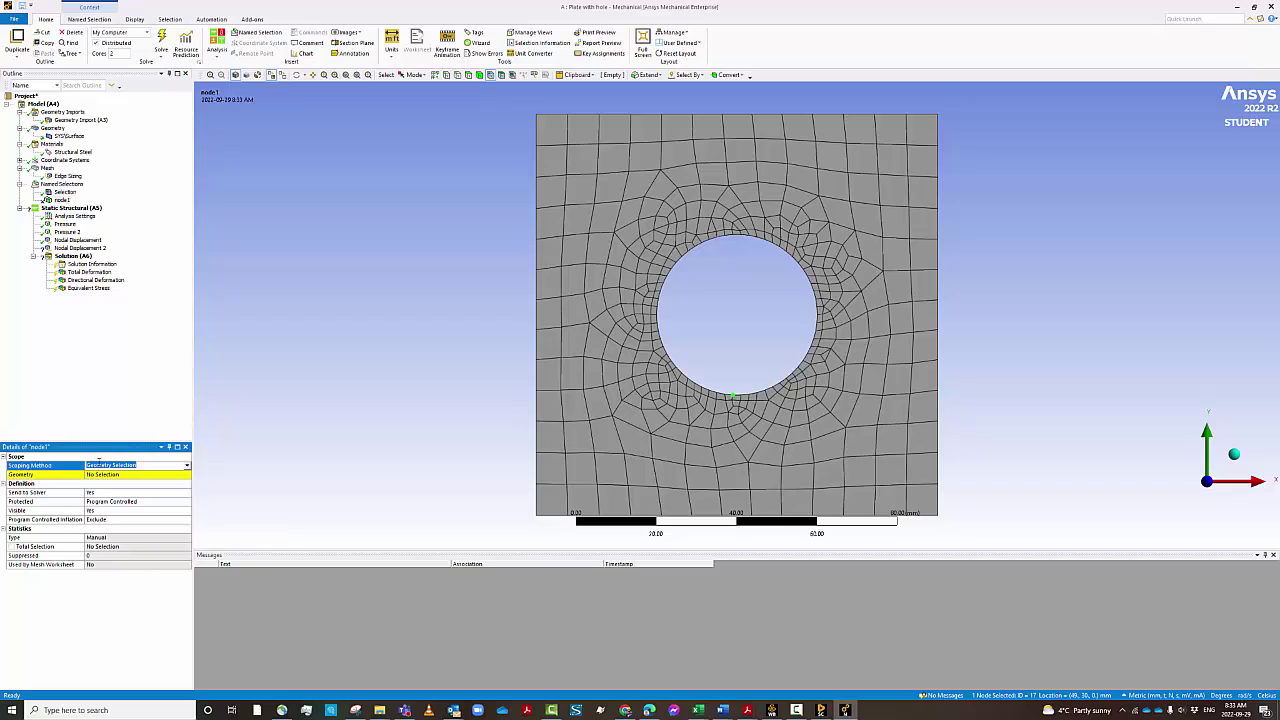
left_click(105, 474)
left_click(103, 474)
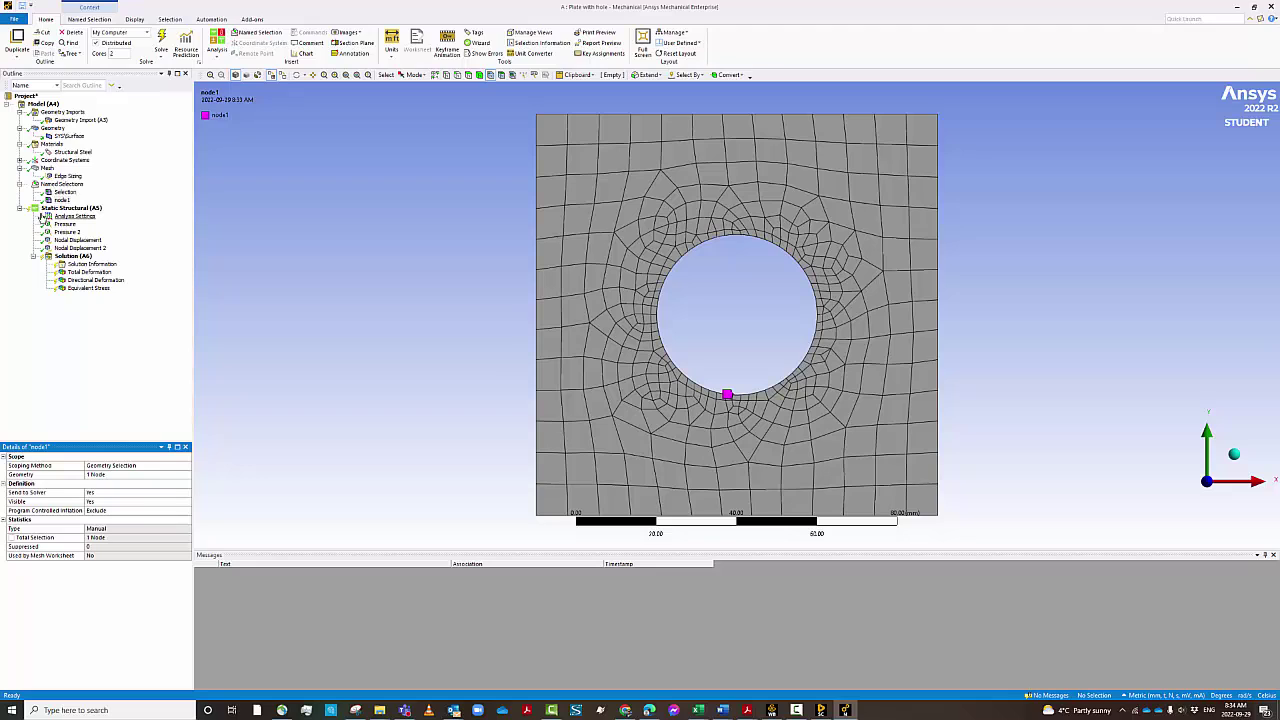
Step: Check the refined mesh's node and element statistics and solve the static structural analysis again
left_click(47, 168)
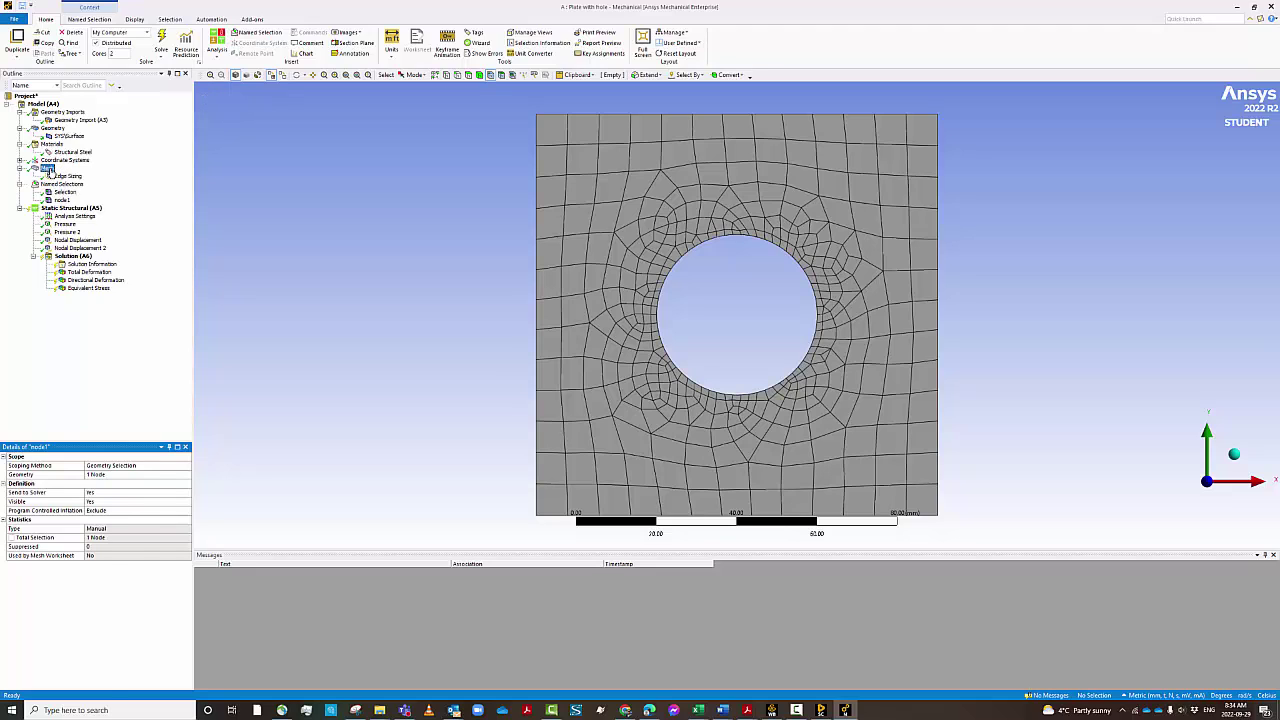
scroll(88, 624, "down", 1)
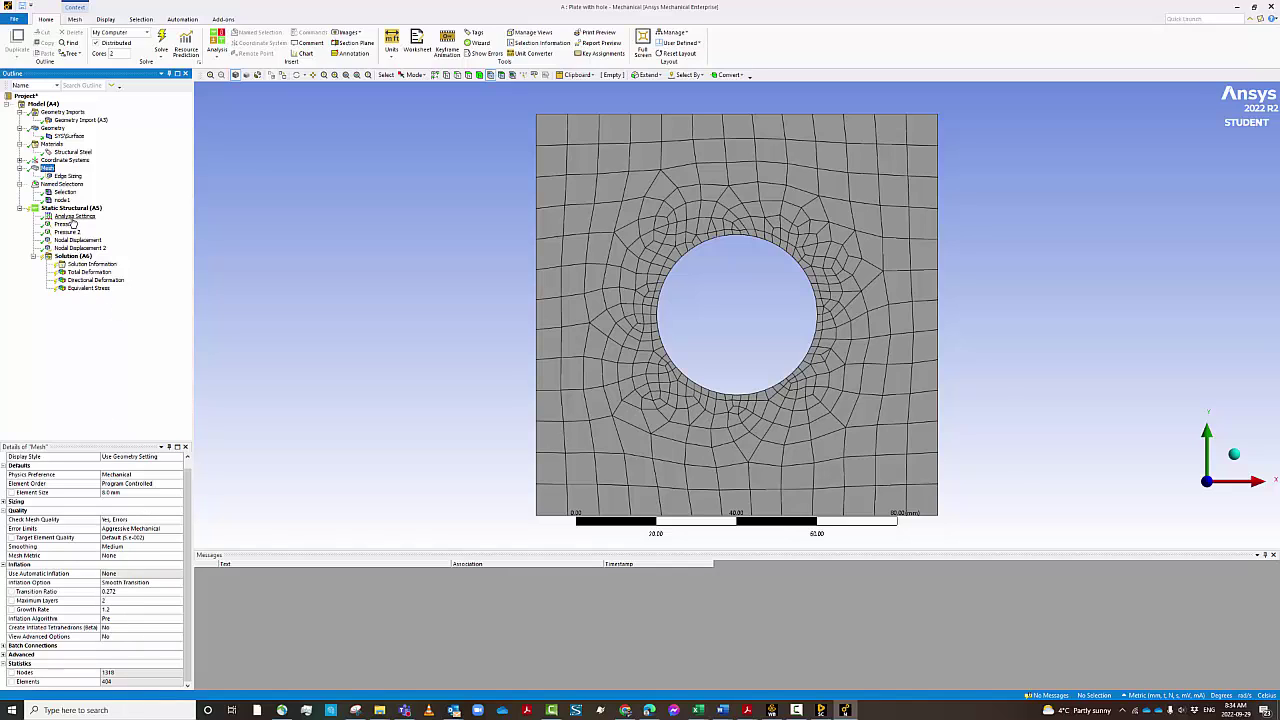
left_click(73, 256)
right_click(74, 261)
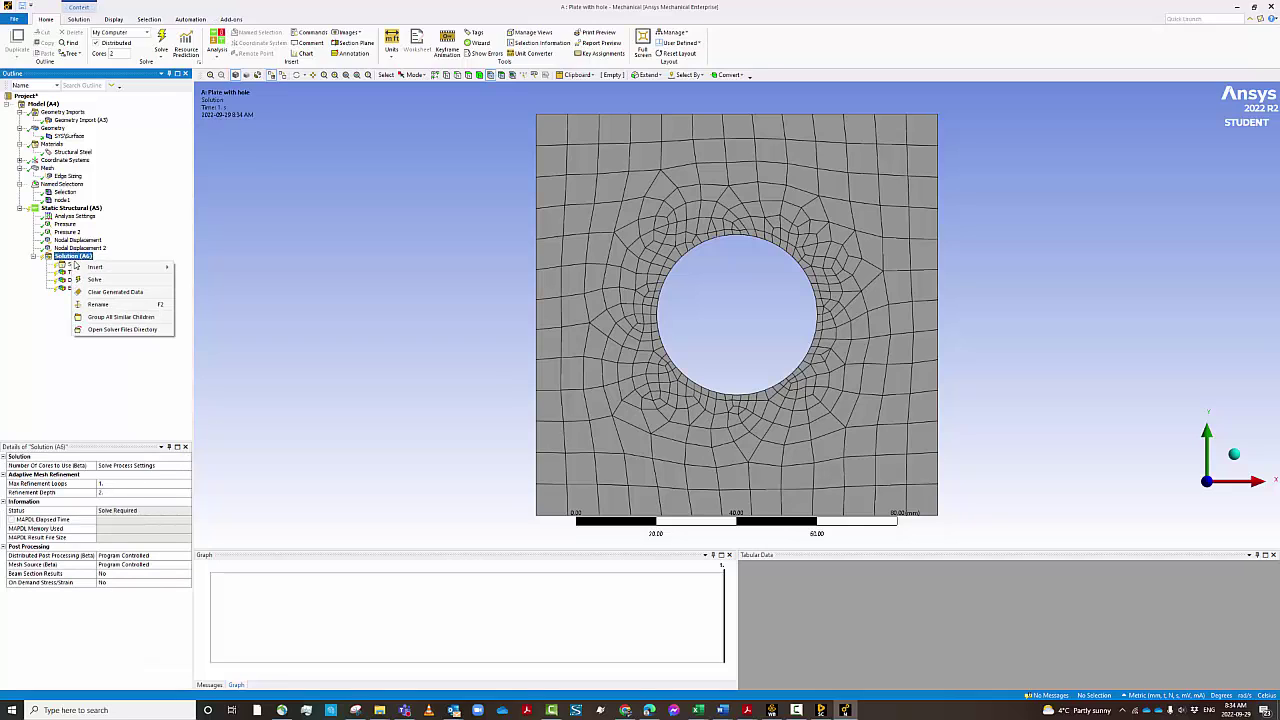
left_click(105, 281)
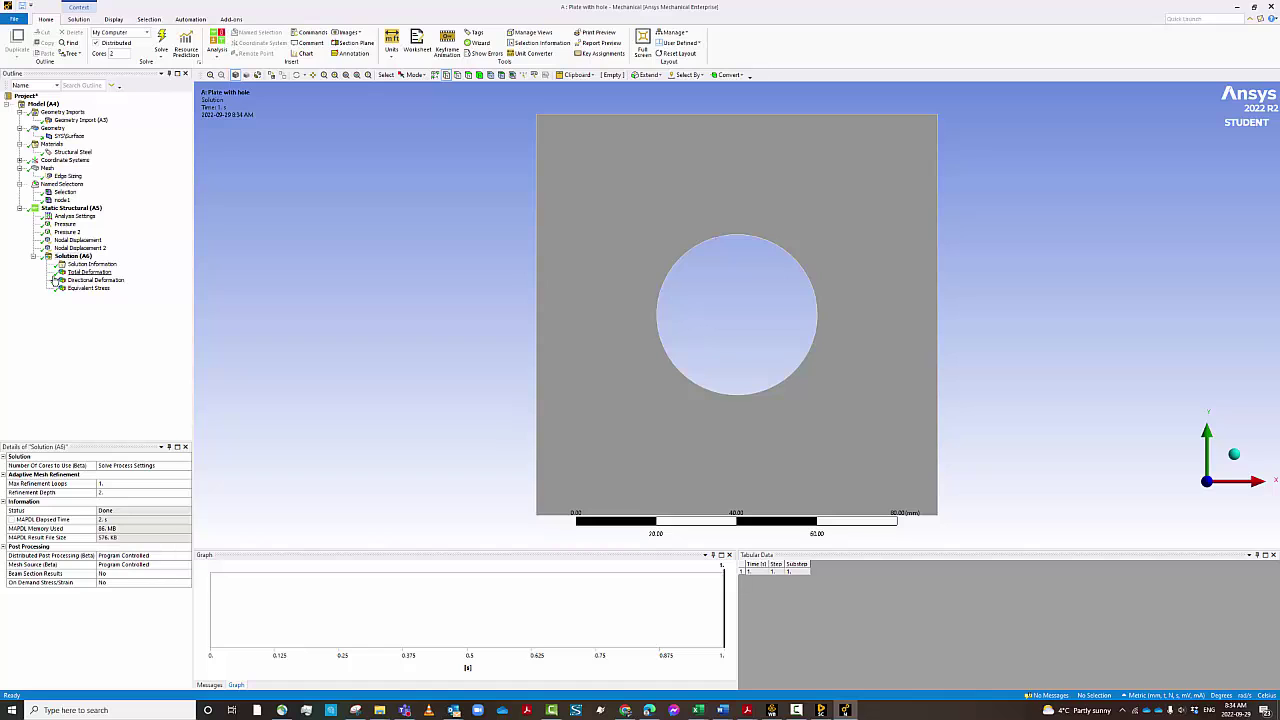
Step: Review the total deformation and X-axis directional deformation results of the plate
left_click(80, 272)
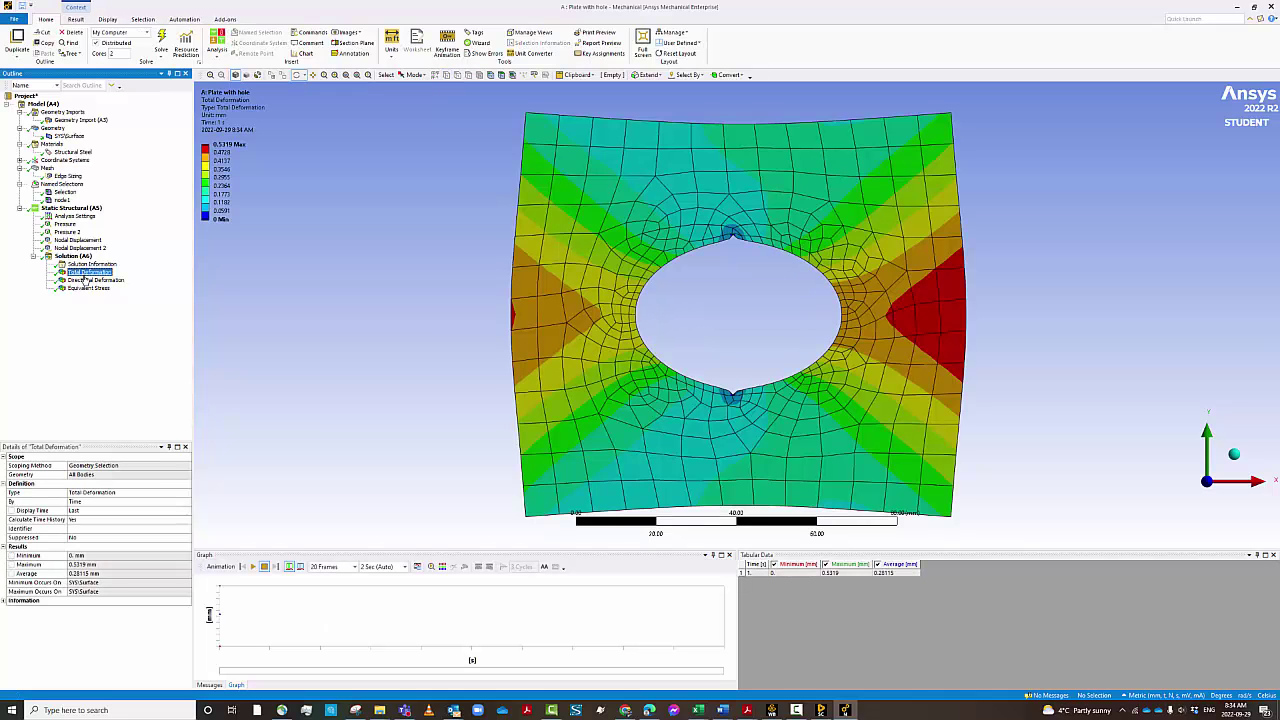
left_click(82, 282)
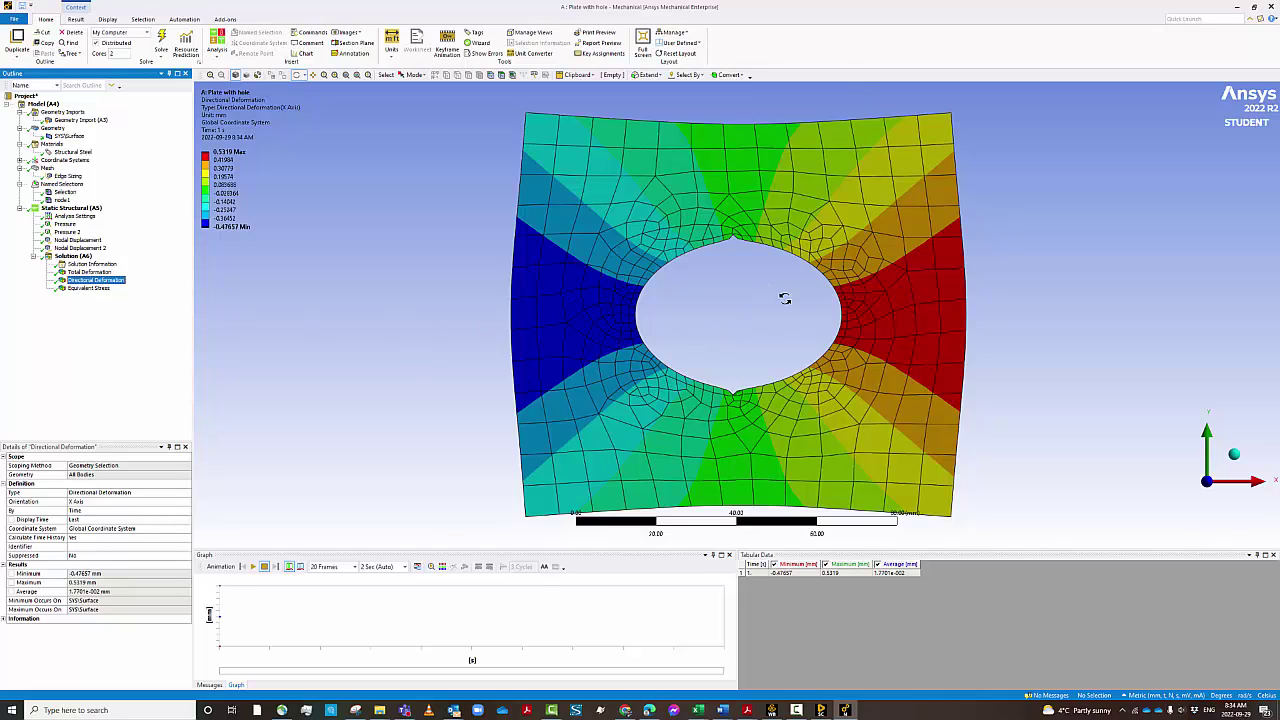
Step: Examine the equivalent stress around the hole and compare it with the total and directional deformation results
left_click(88, 288)
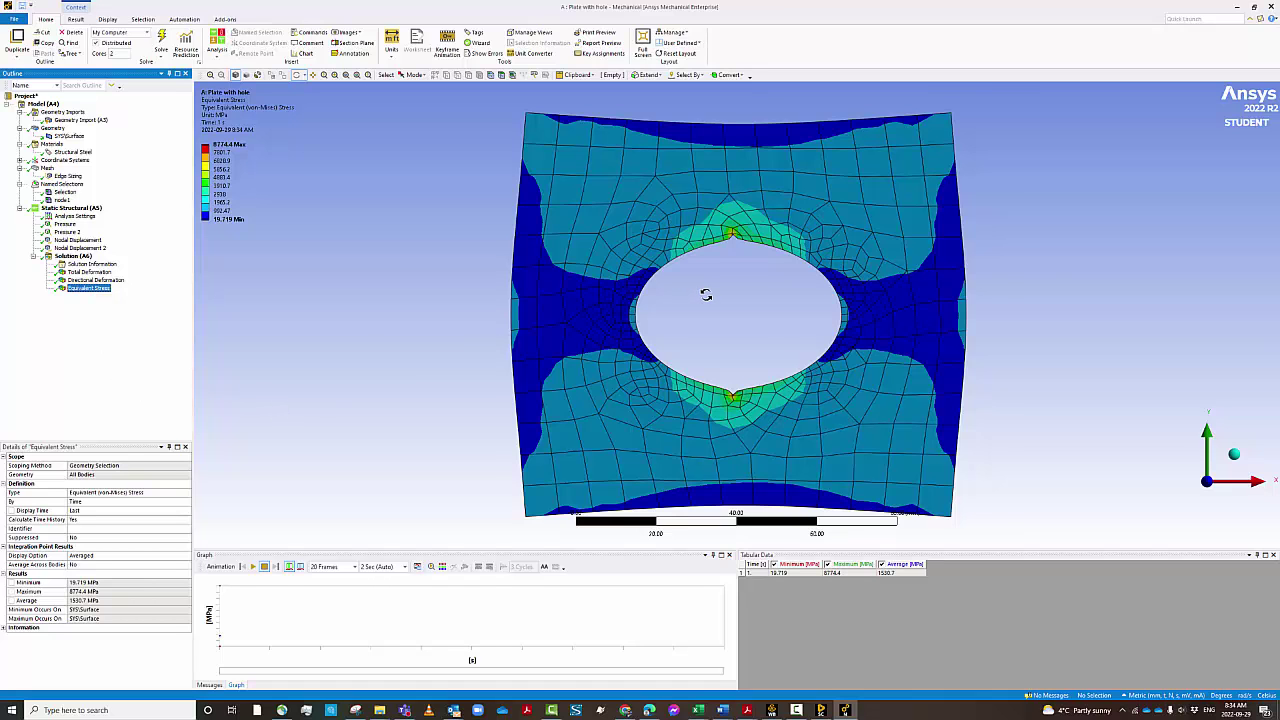
scroll(706, 290, "up", 5)
scroll(706, 289, "up", 2)
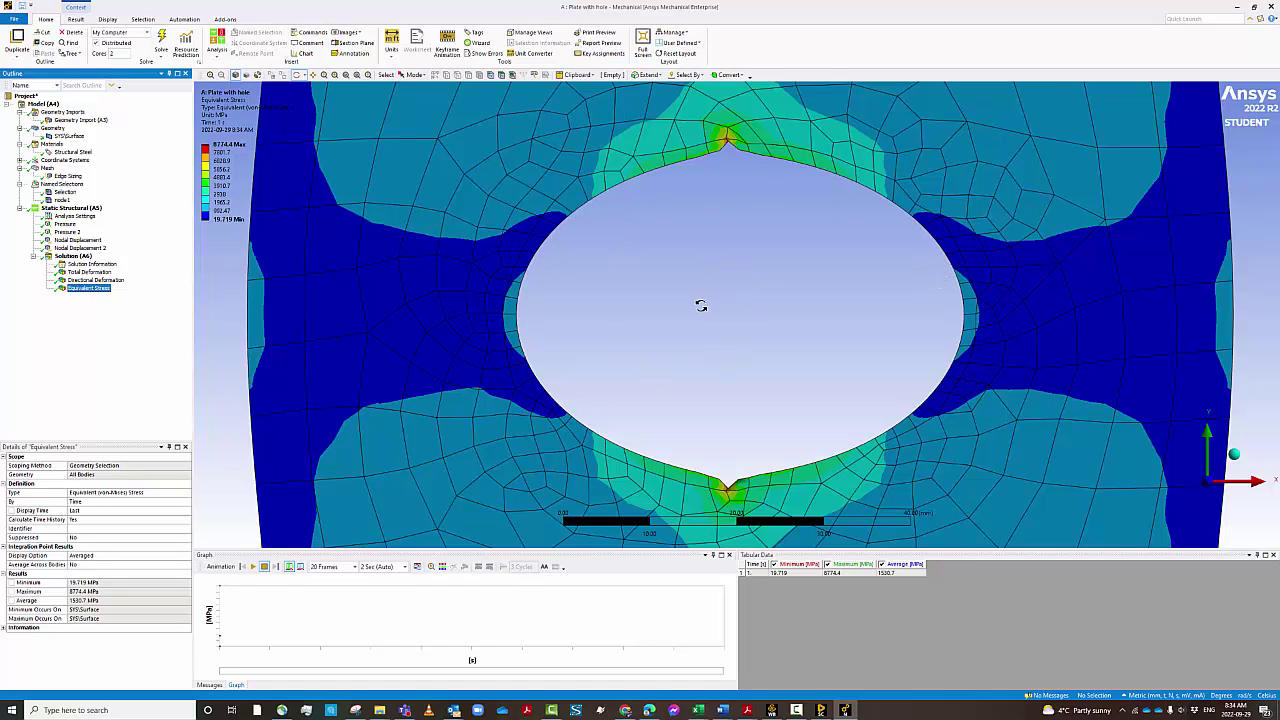
scroll(700, 306, "down", 2)
scroll(701, 330, "down", 5)
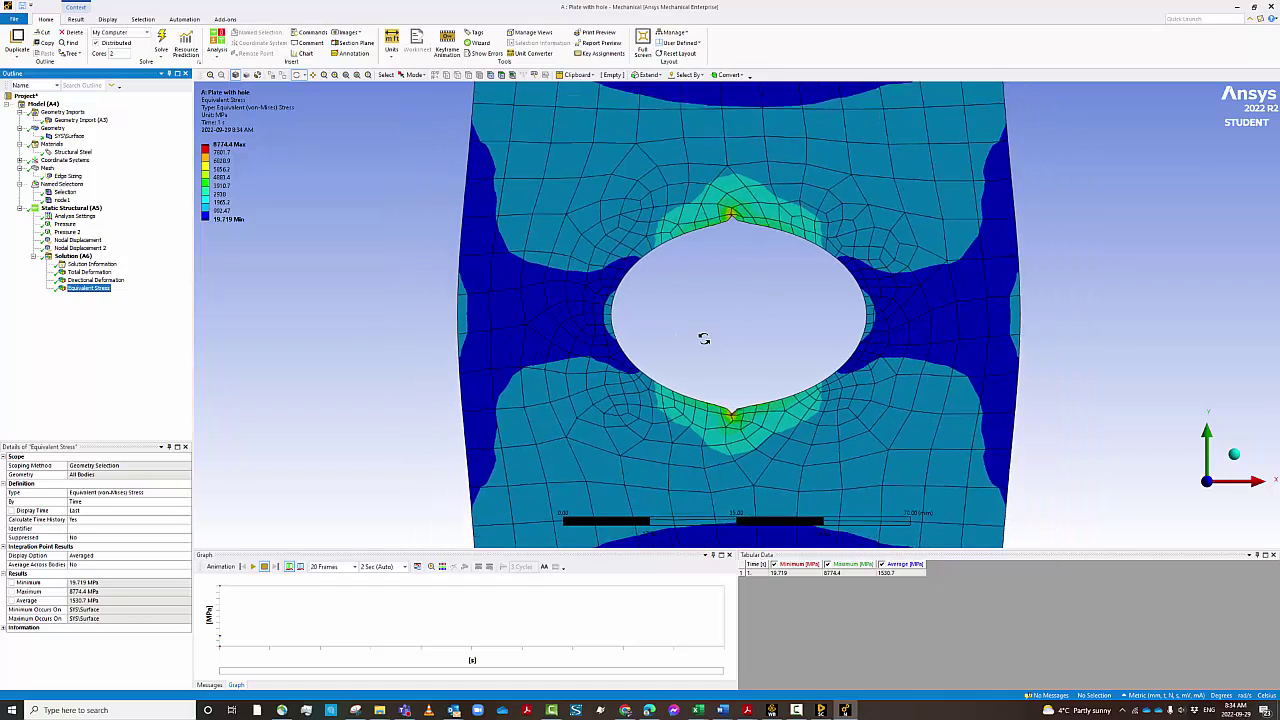
scroll(443, 320, "up", 1)
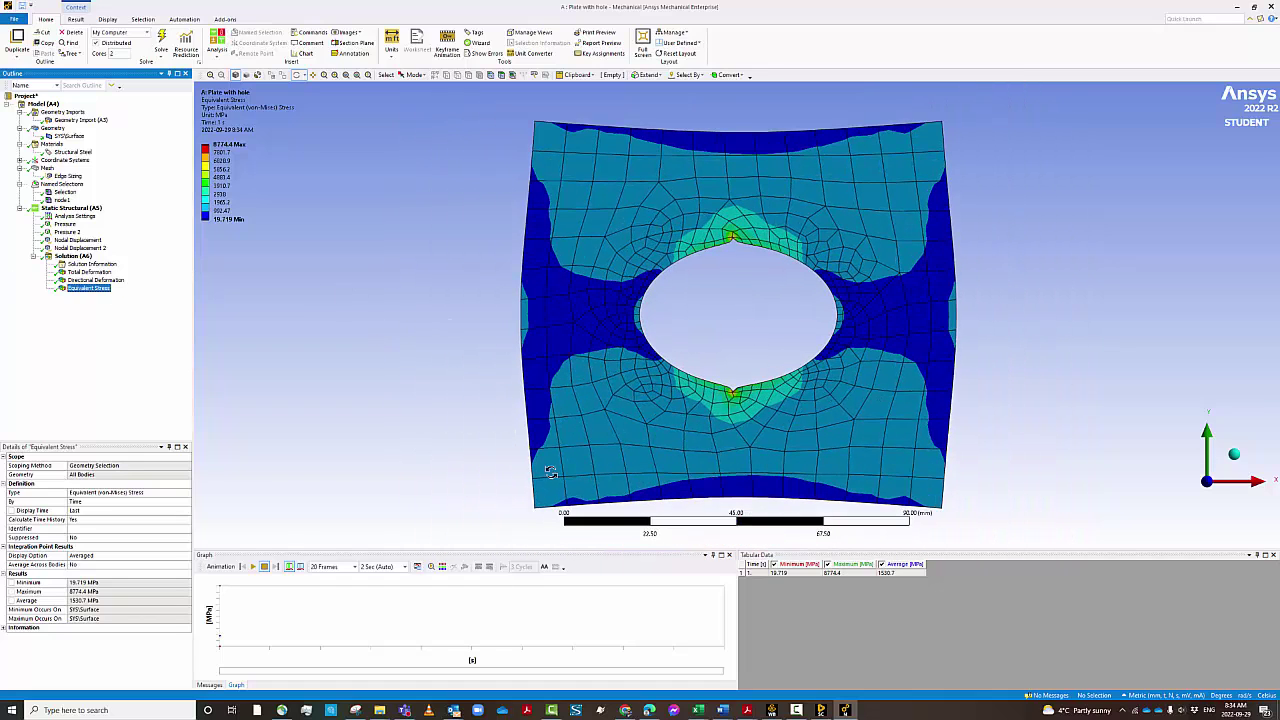
left_click(86, 272)
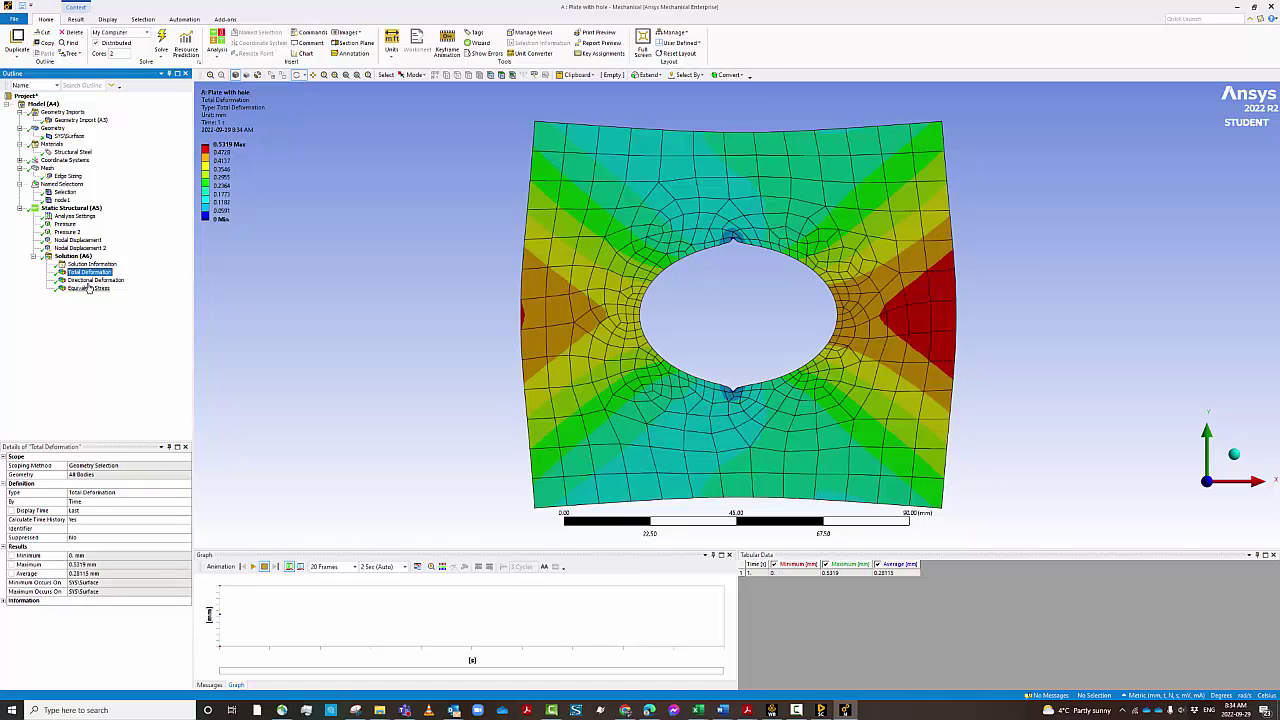
left_click(94, 280)
left_click(88, 288)
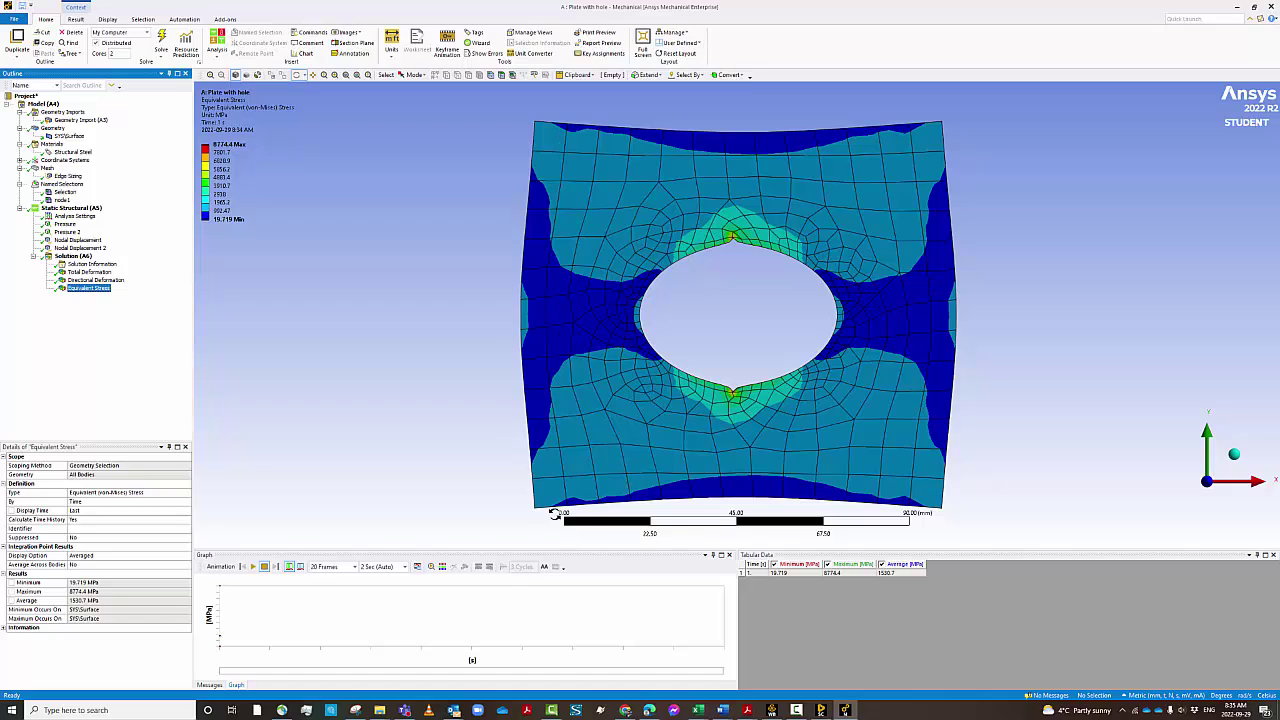
Step: Insert a new mesh sizing control scoped to the plate's bottom edge
left_click(47, 167)
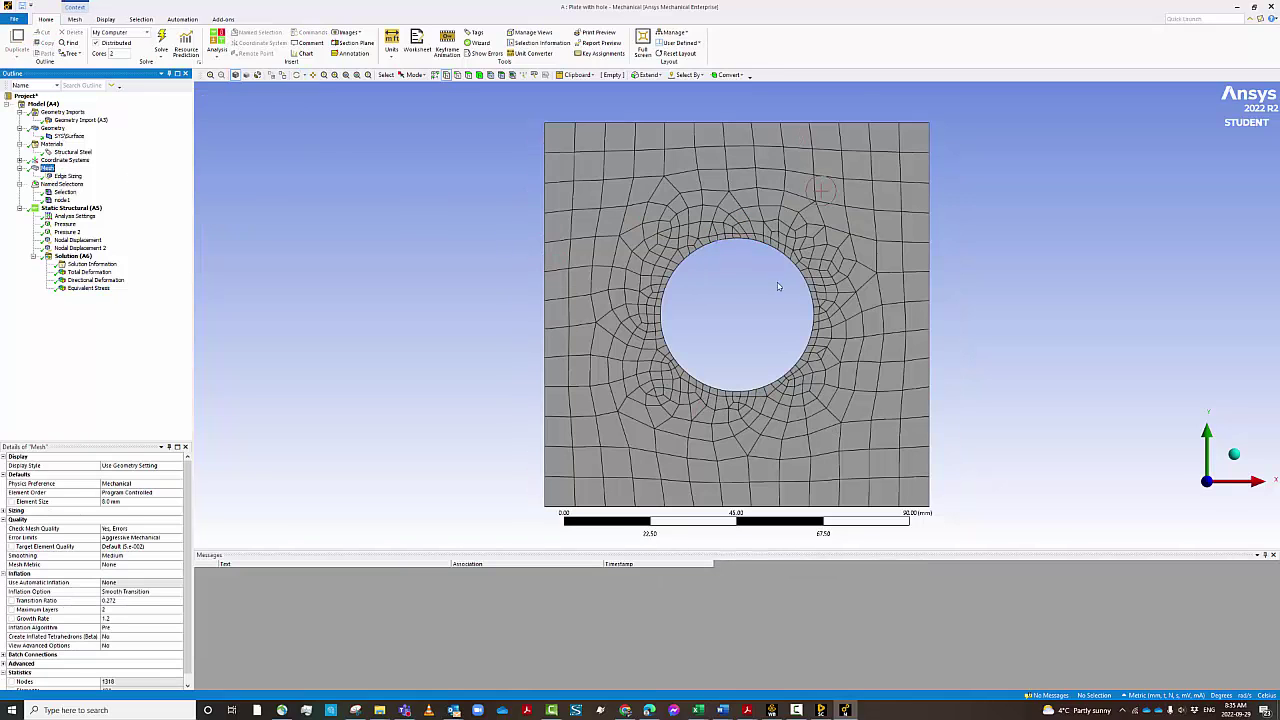
left_click(62, 160)
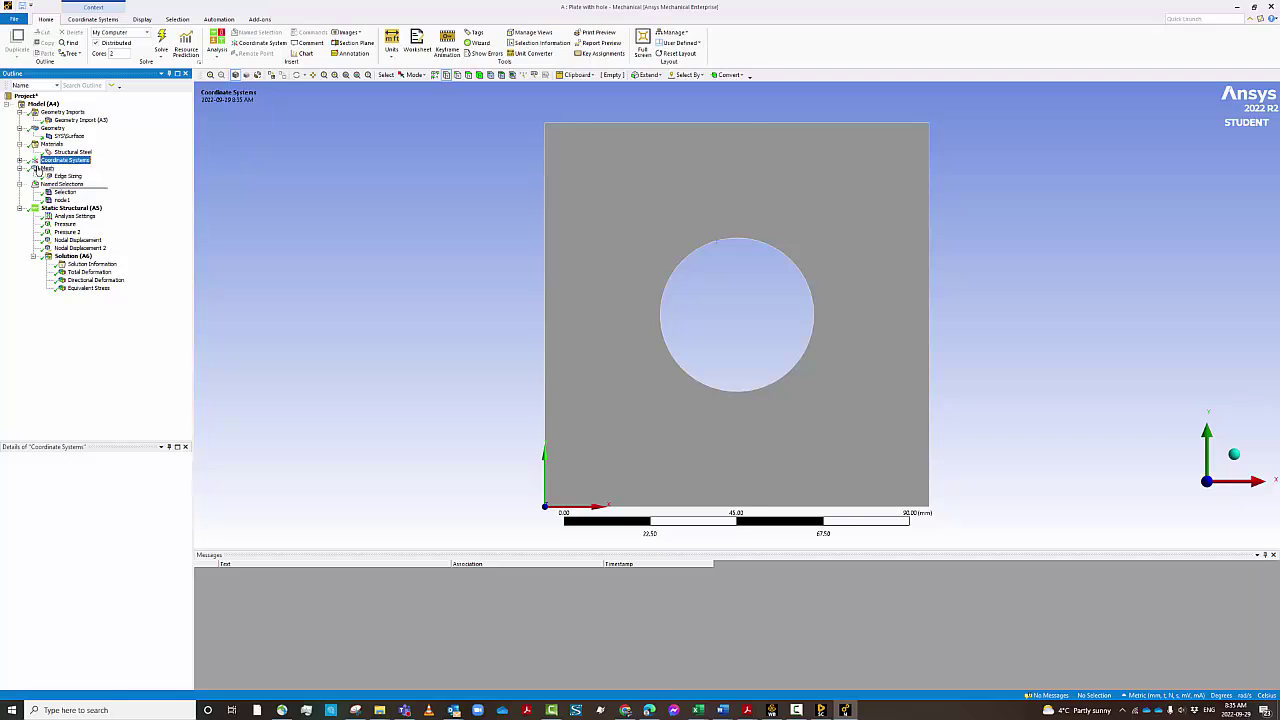
left_click(42, 168)
right_click(39, 170)
mouse_move(107, 171)
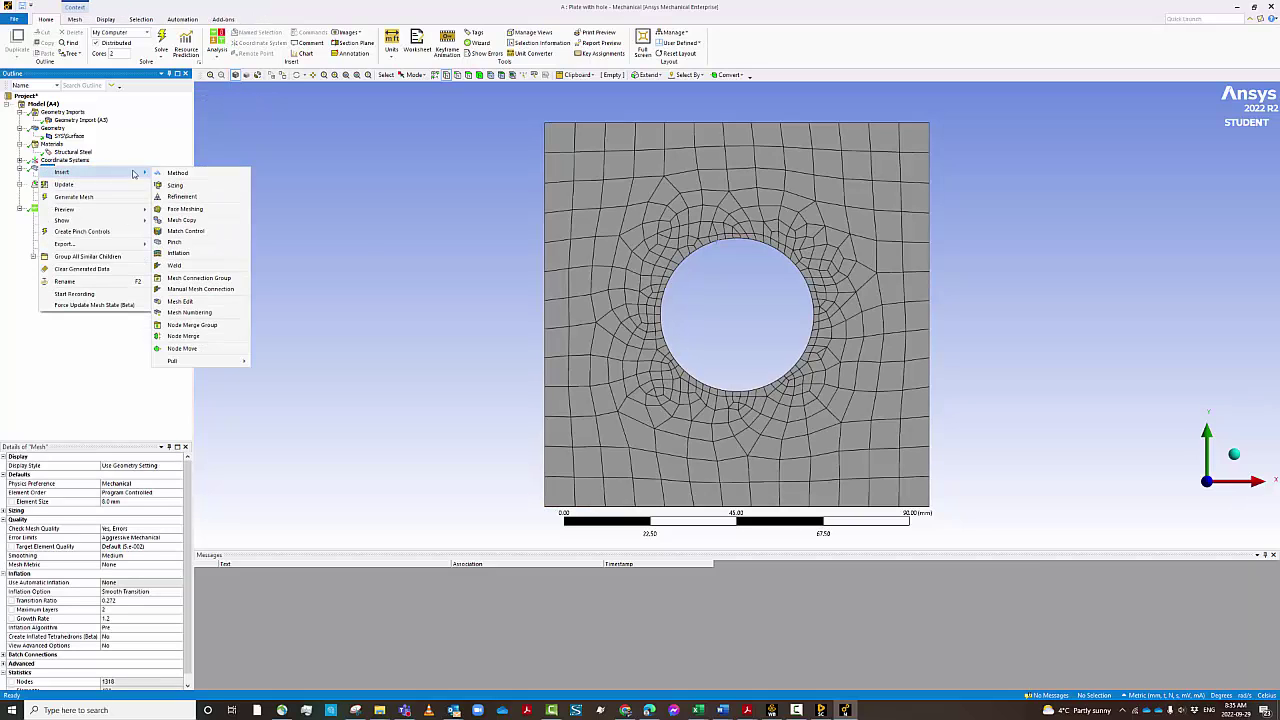
left_click(204, 186)
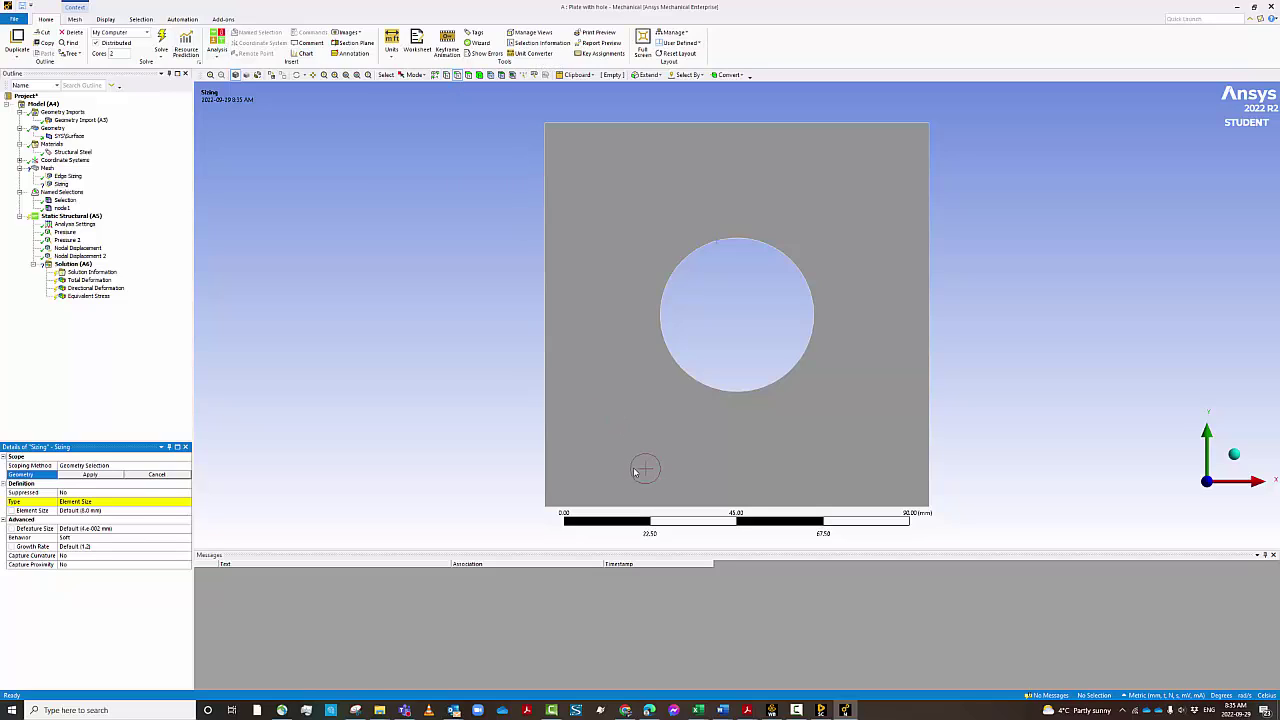
left_click(722, 510)
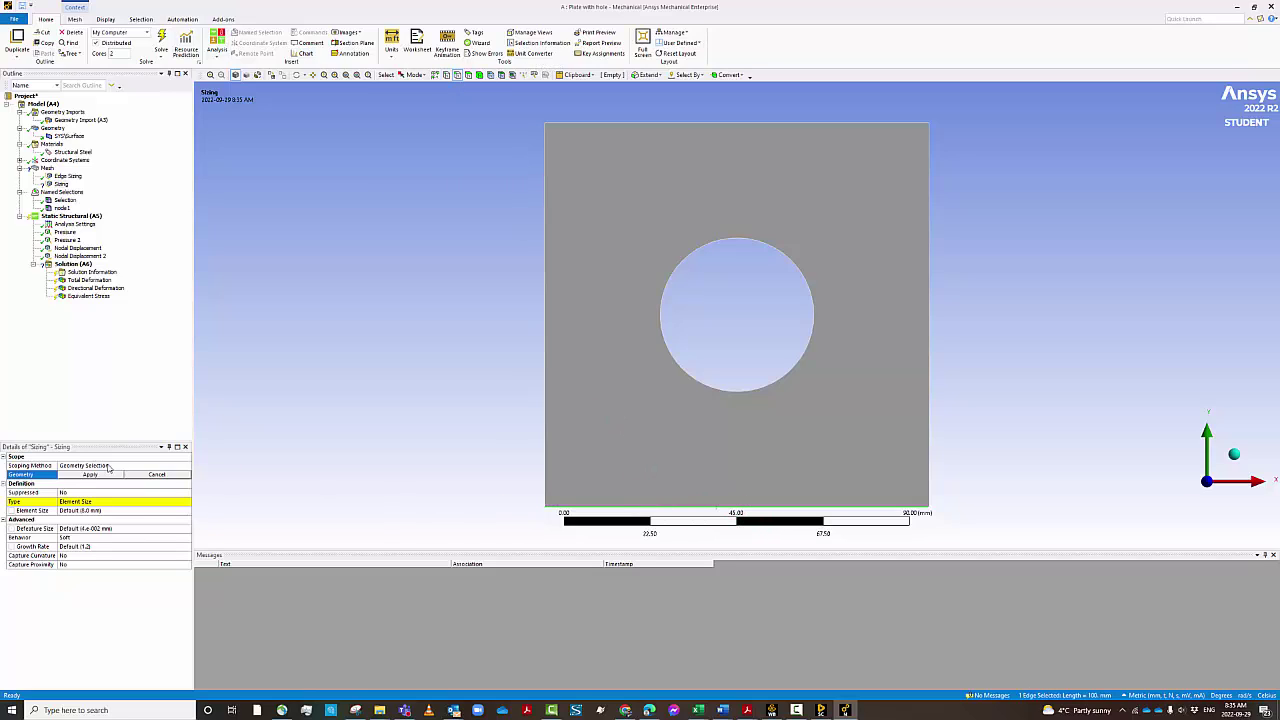
left_click(88, 474)
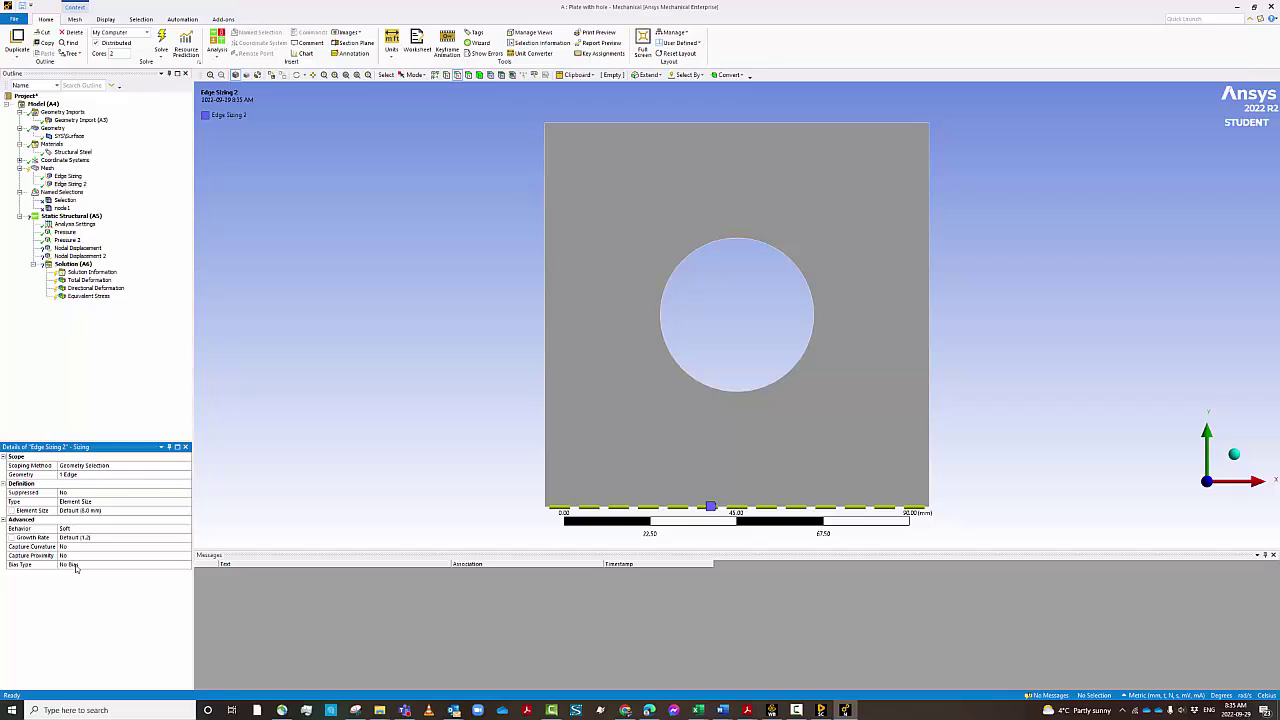
Step: Set the bottom edge sizing's bias type to the one-sided pattern growing from short to long divisions
left_click(75, 565)
left_click(79, 556)
left_click(97, 565)
left_click(186, 566)
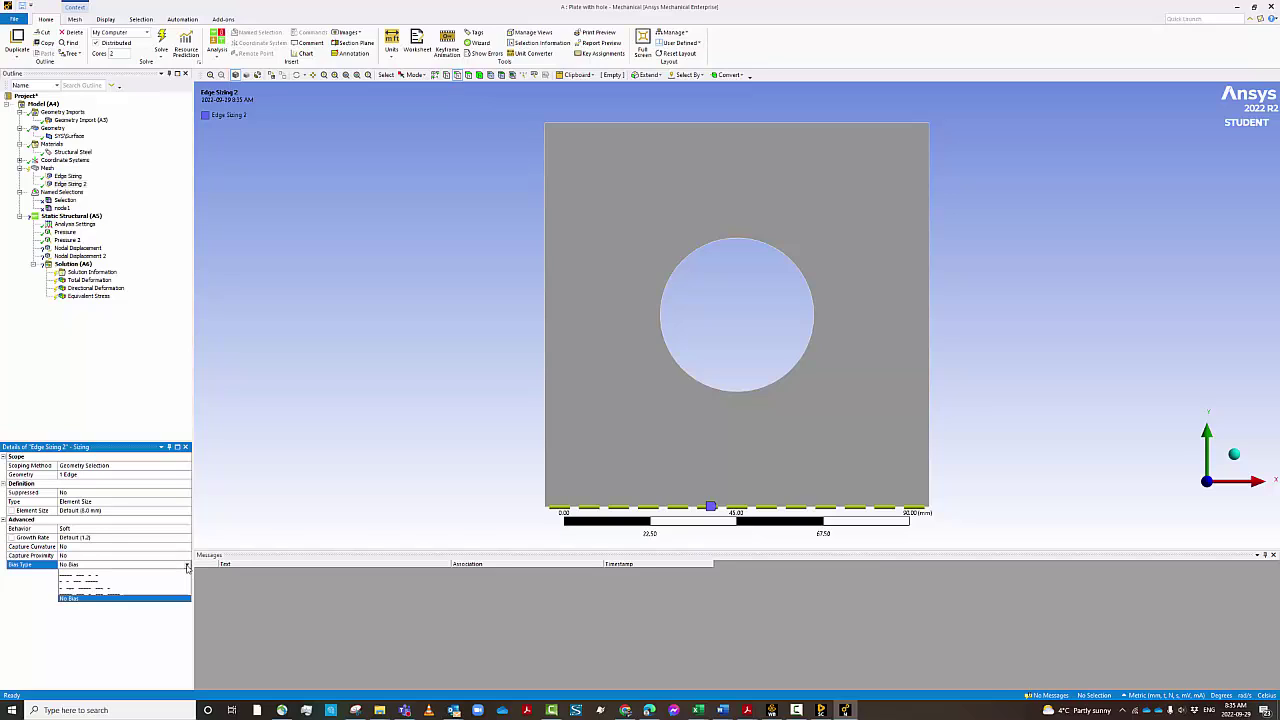
left_click(89, 586)
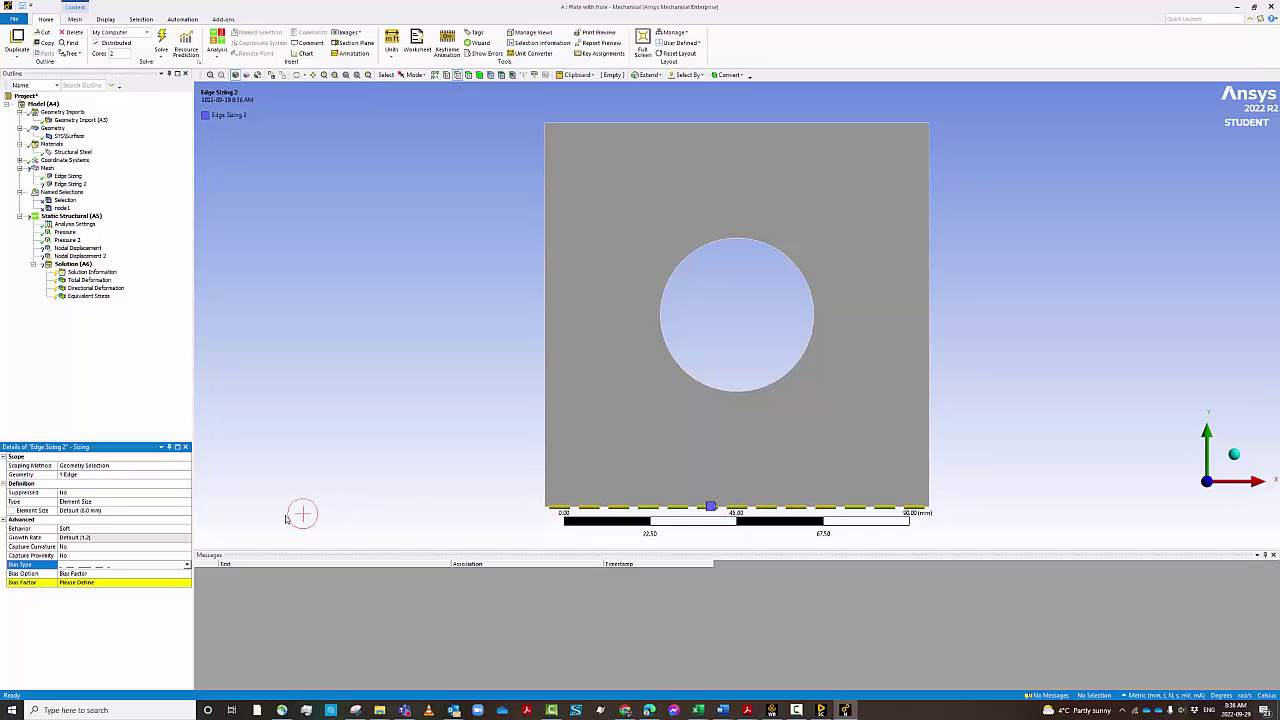
left_click(132, 565)
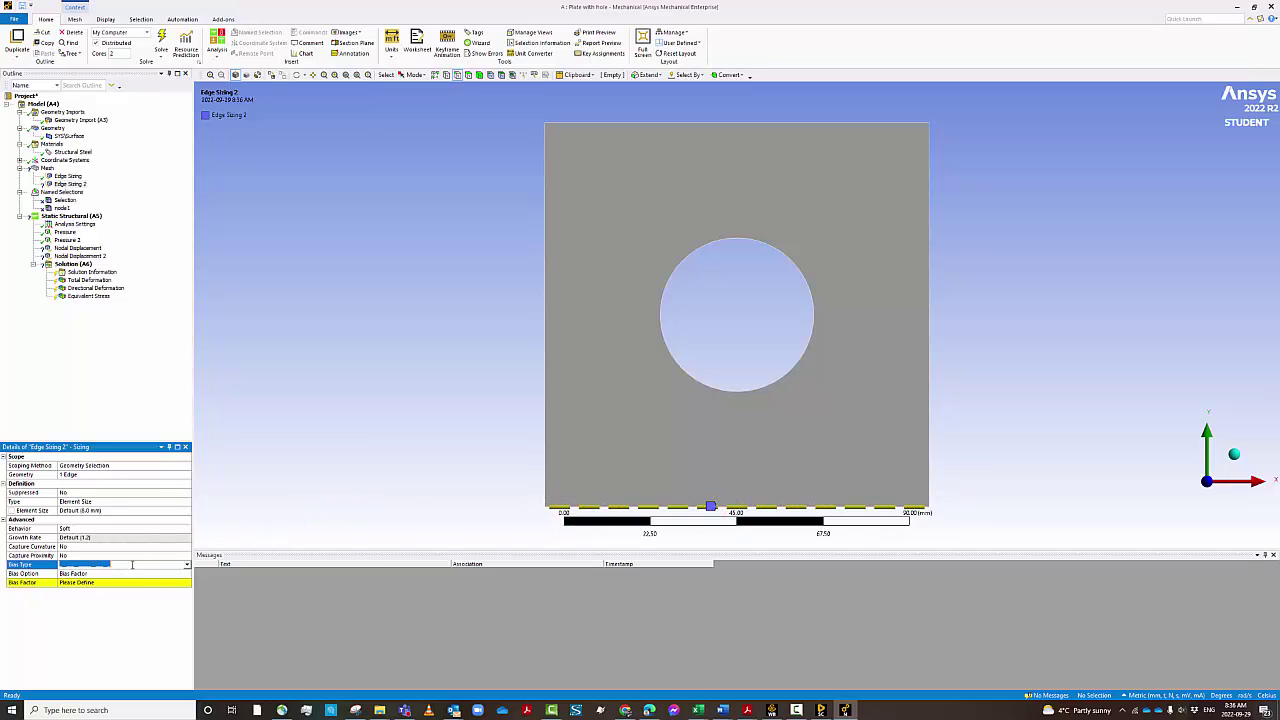
left_click(186, 565)
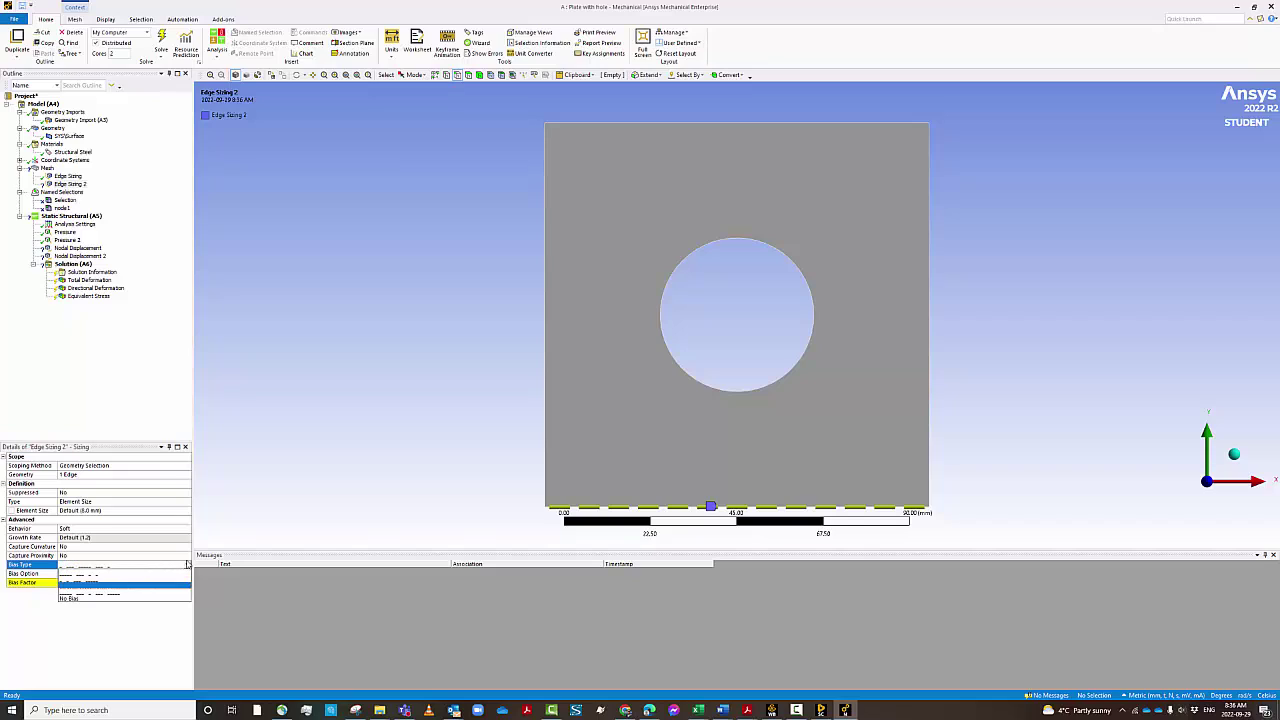
left_click(114, 580)
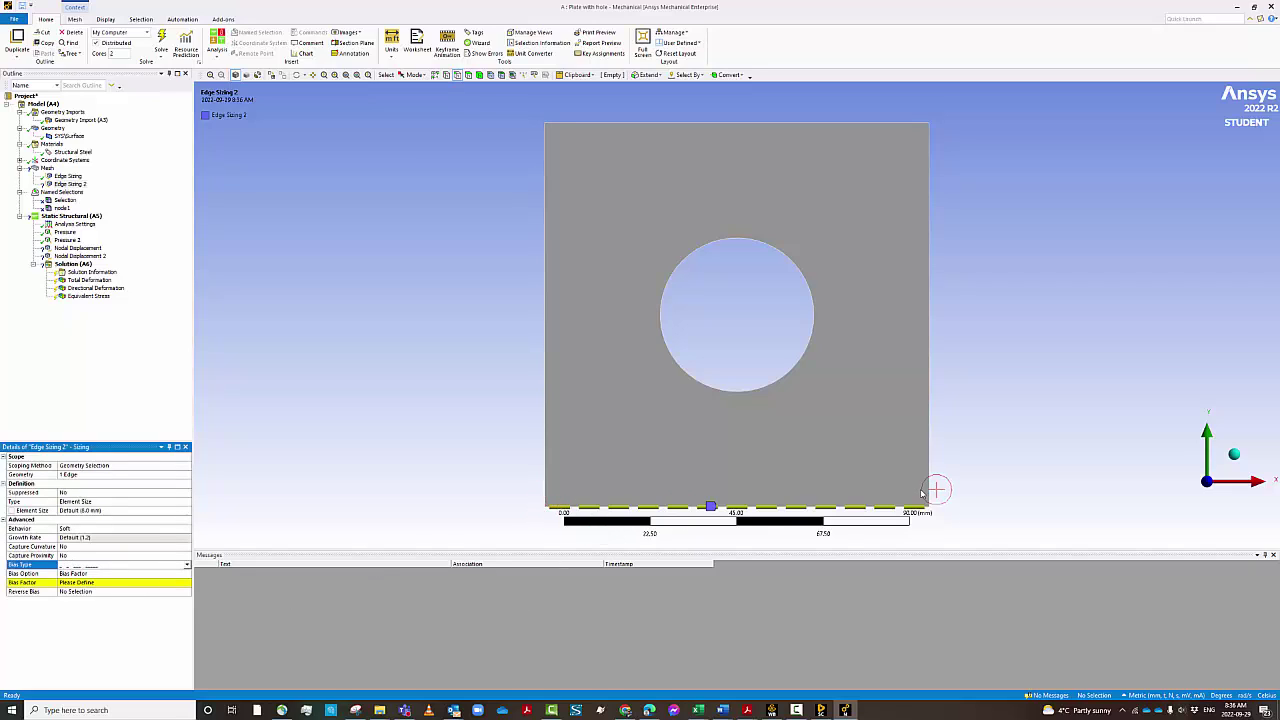
Step: Set the bias factor of the bottom edge sizing to 1
left_click(100, 592)
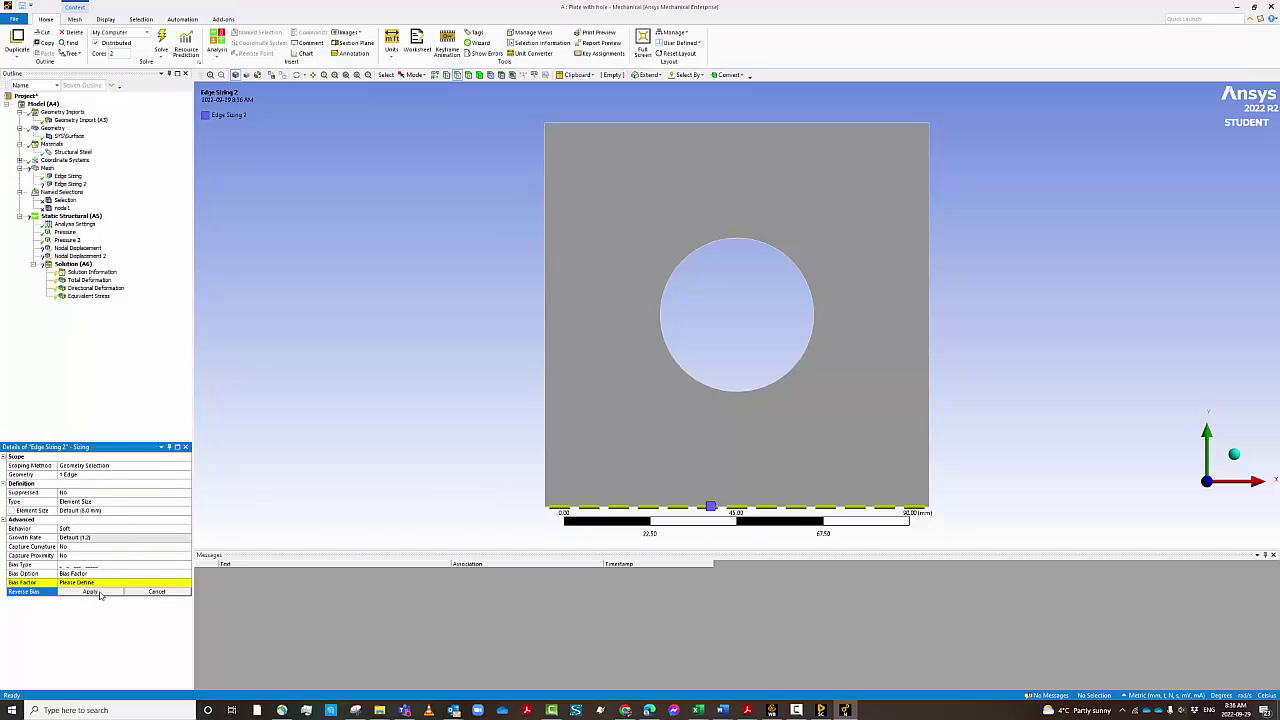
left_click(100, 583)
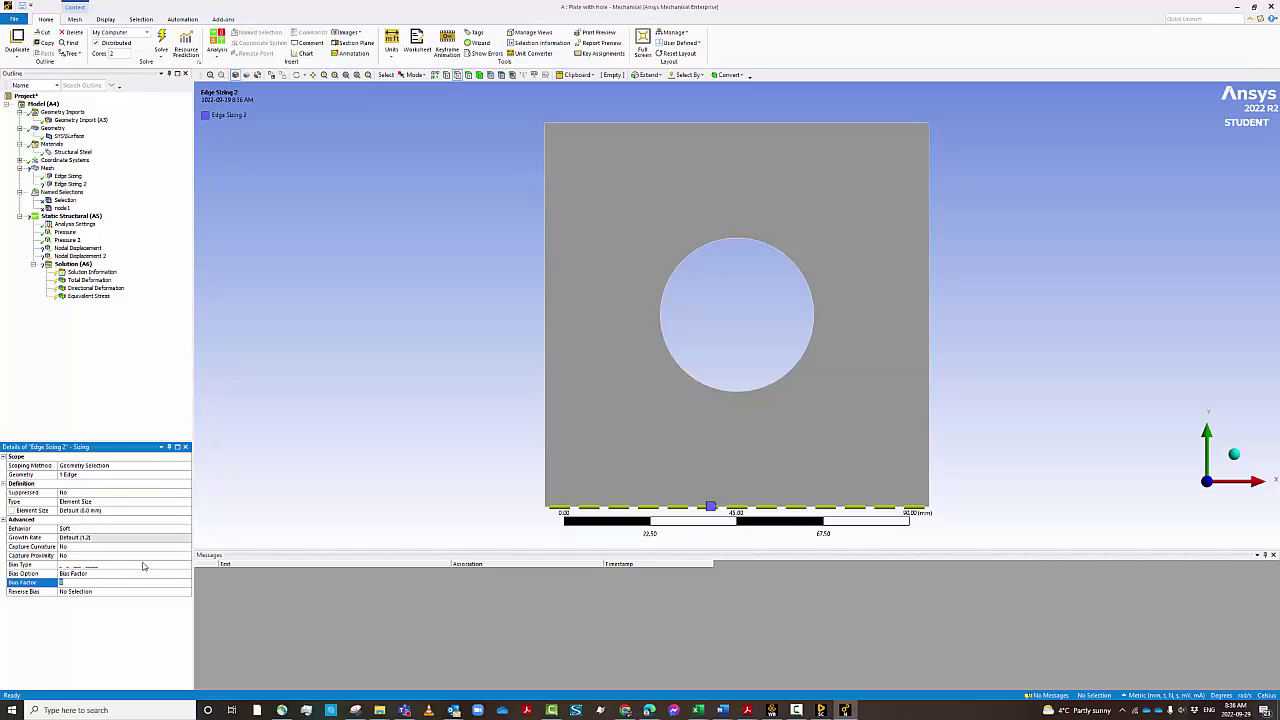
key("Return")
left_click(108, 466)
left_click(116, 467)
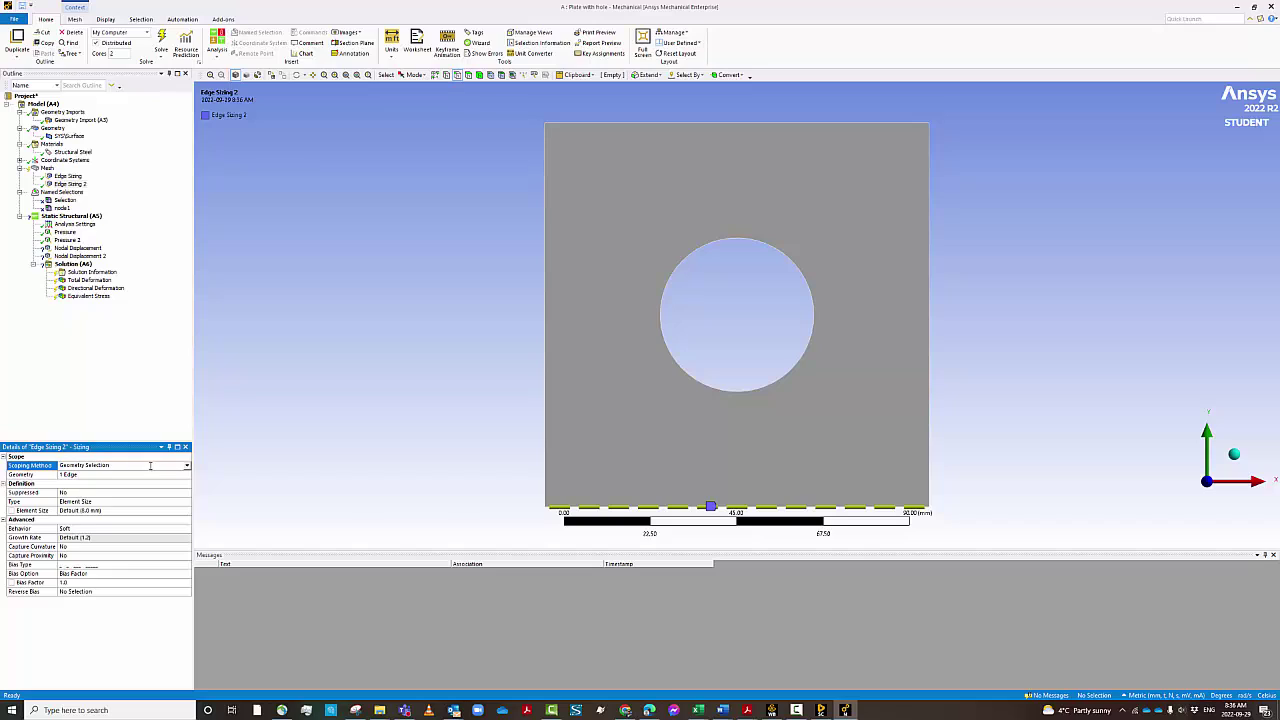
left_click(188, 466)
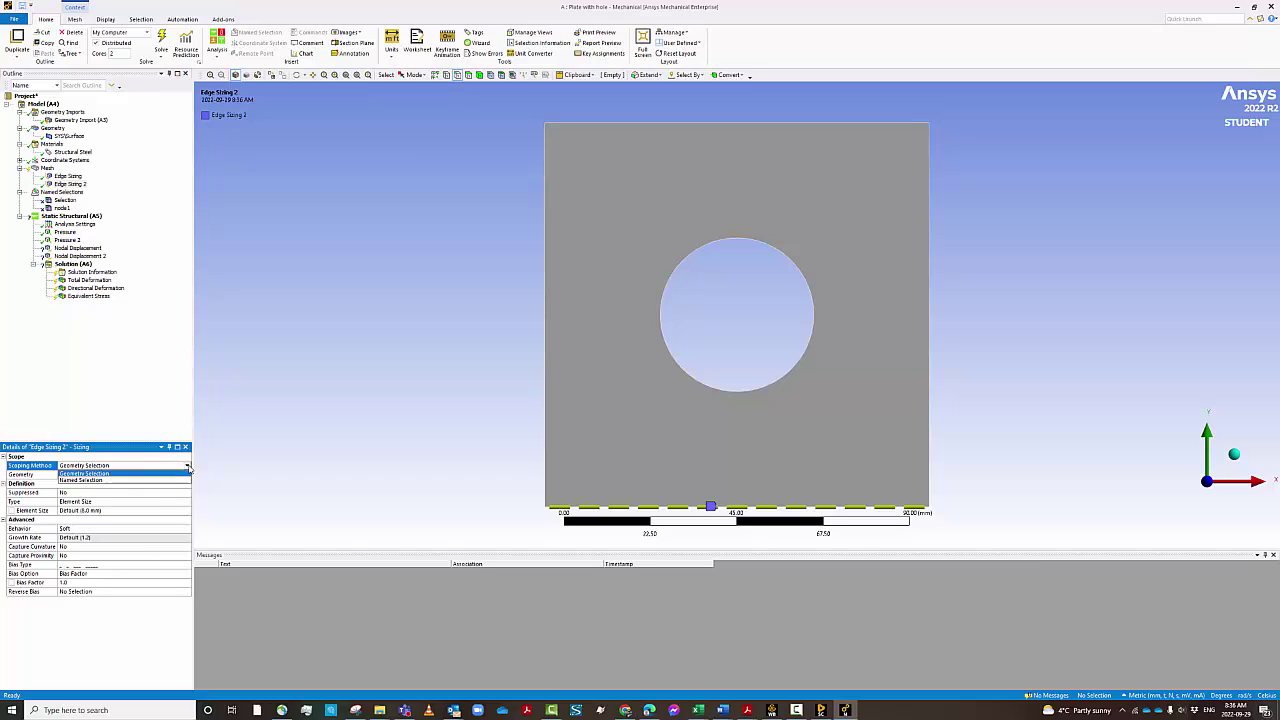
left_click(146, 475)
left_click(118, 483)
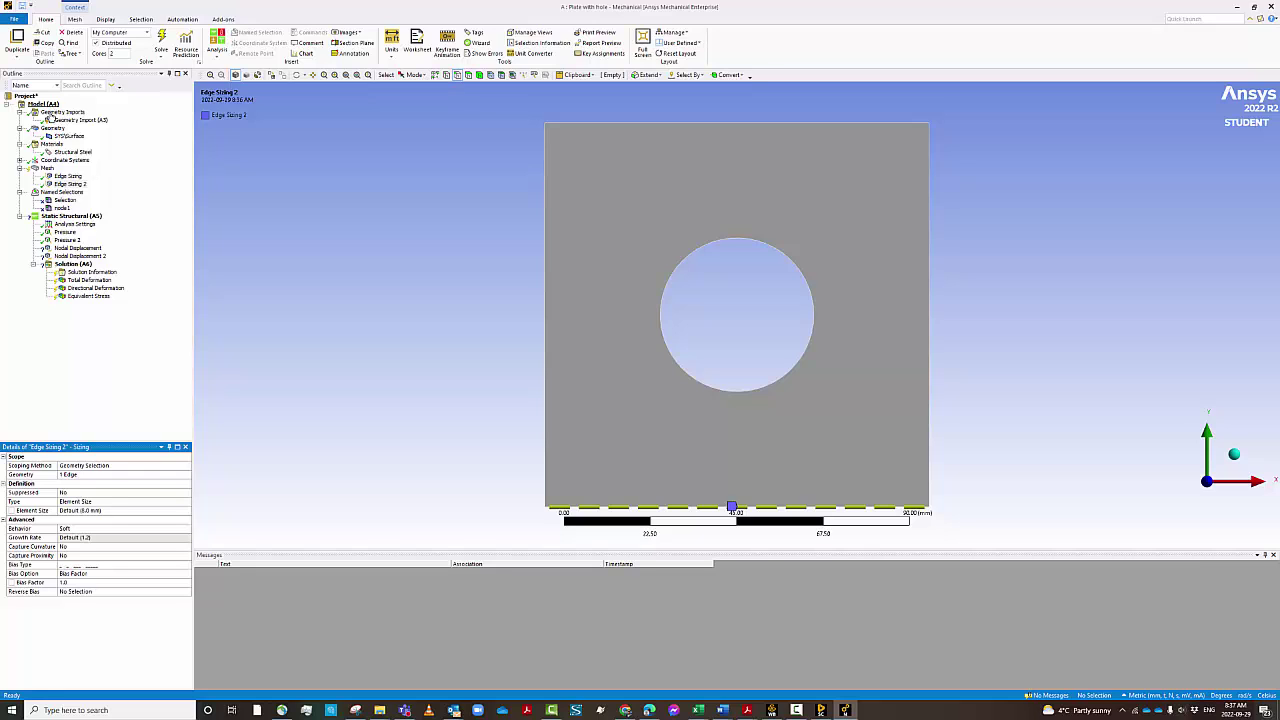
Step: Update the mesh with the one-sided bias on the bottom edge
left_click(42, 170)
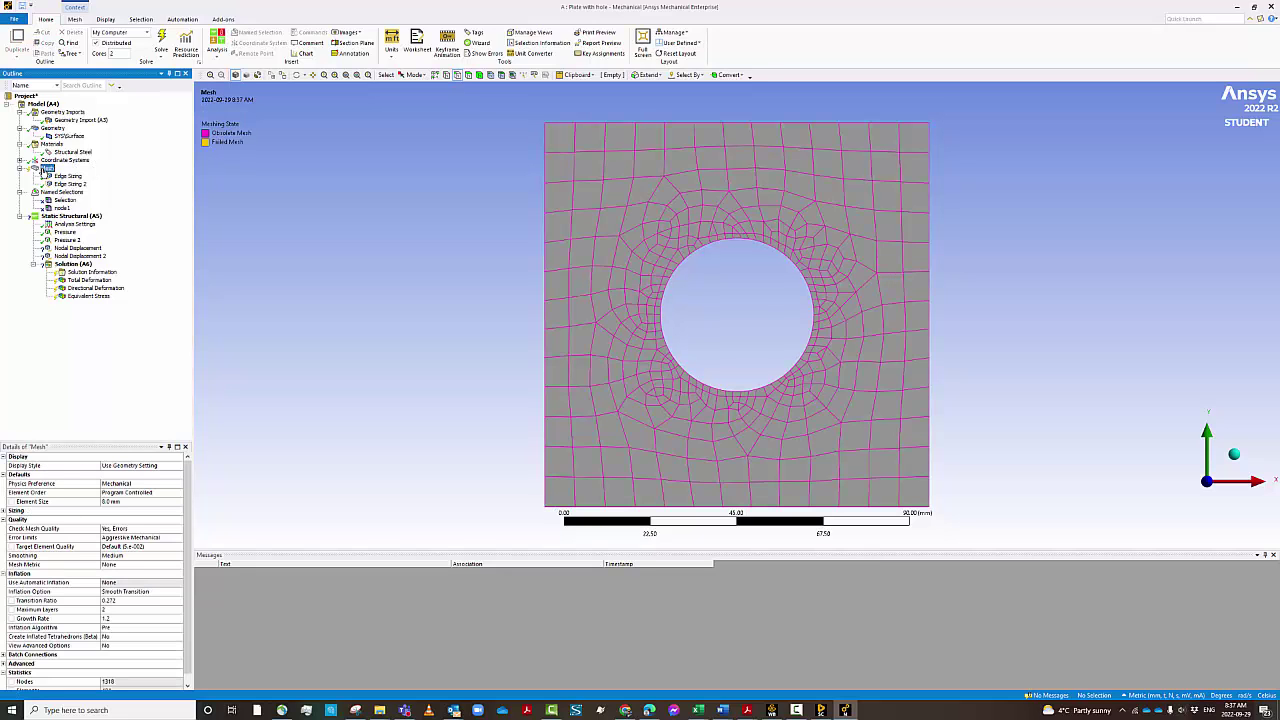
right_click(47, 169)
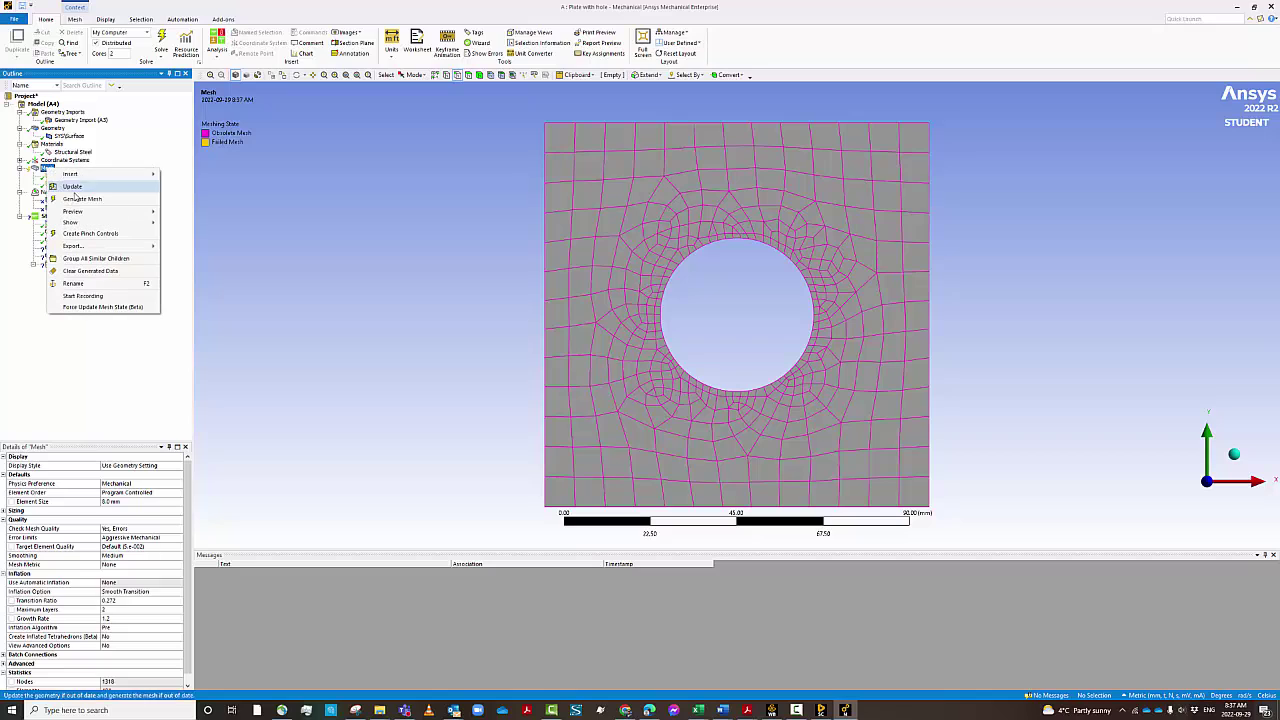
left_click(73, 188)
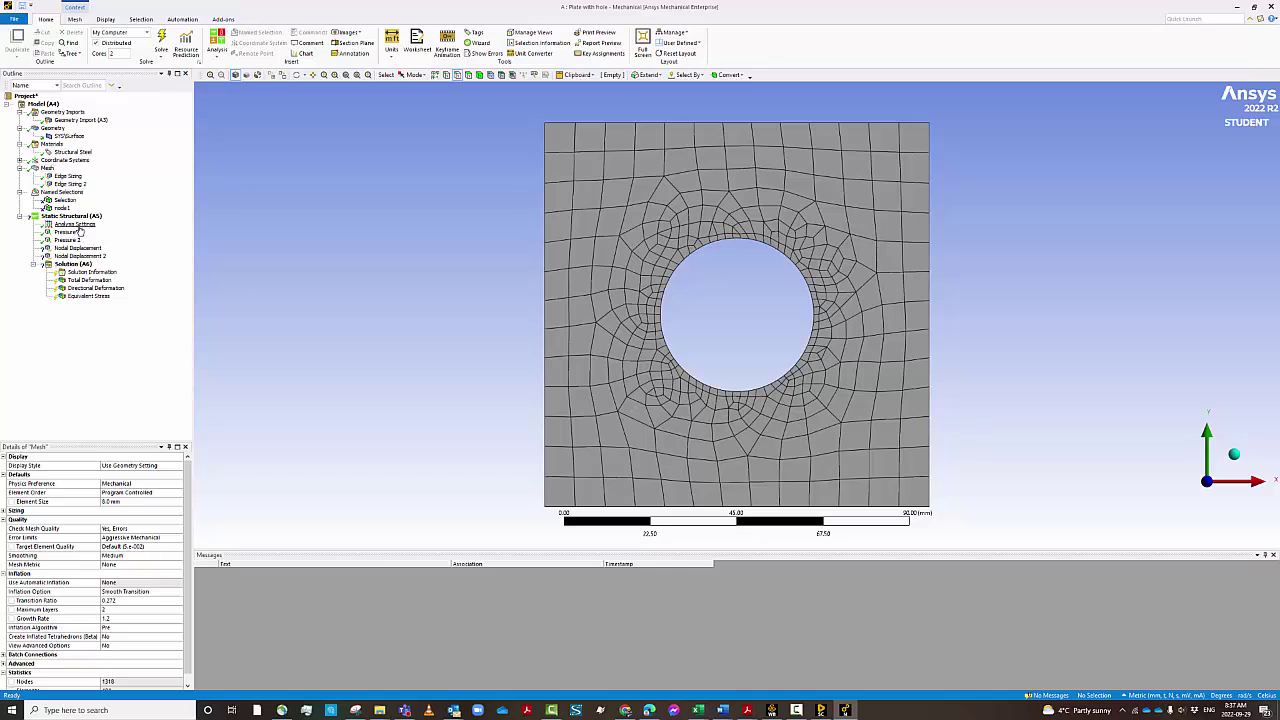
Step: Change the bottom edge sizing's bias type to the symmetric long-short-long pattern and set its bias factor to 2
left_click(70, 184)
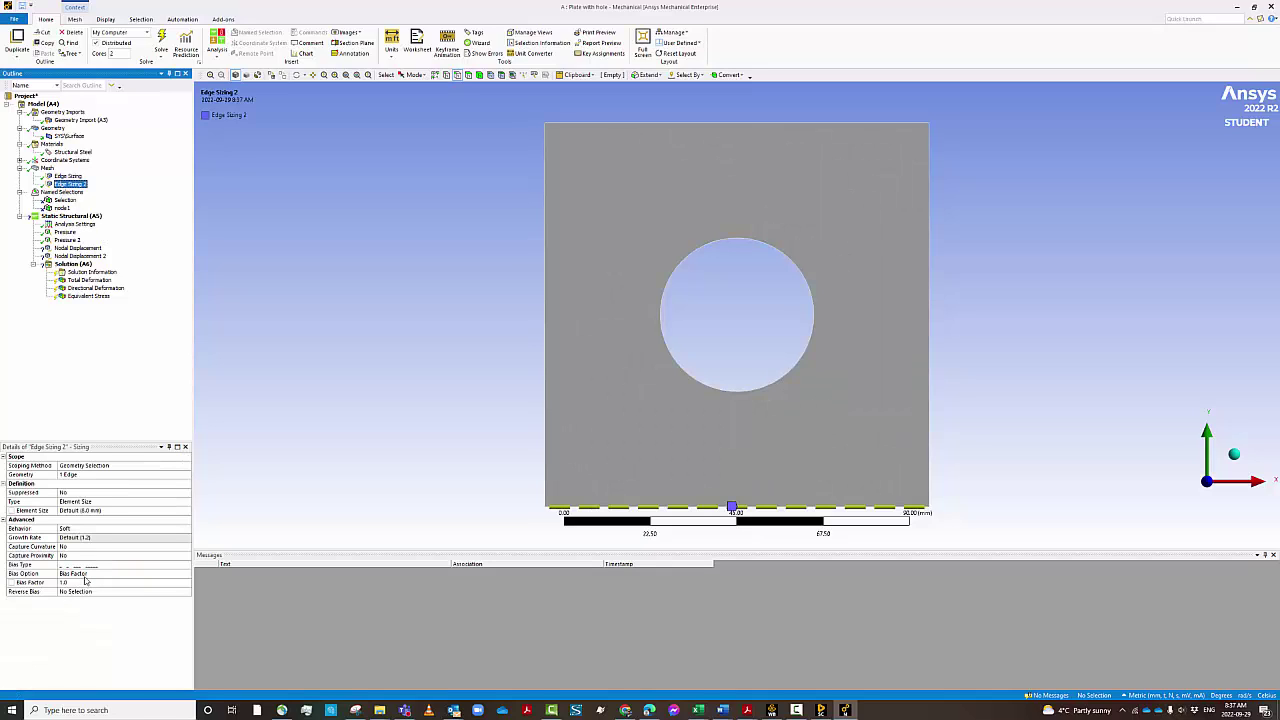
left_click(99, 566)
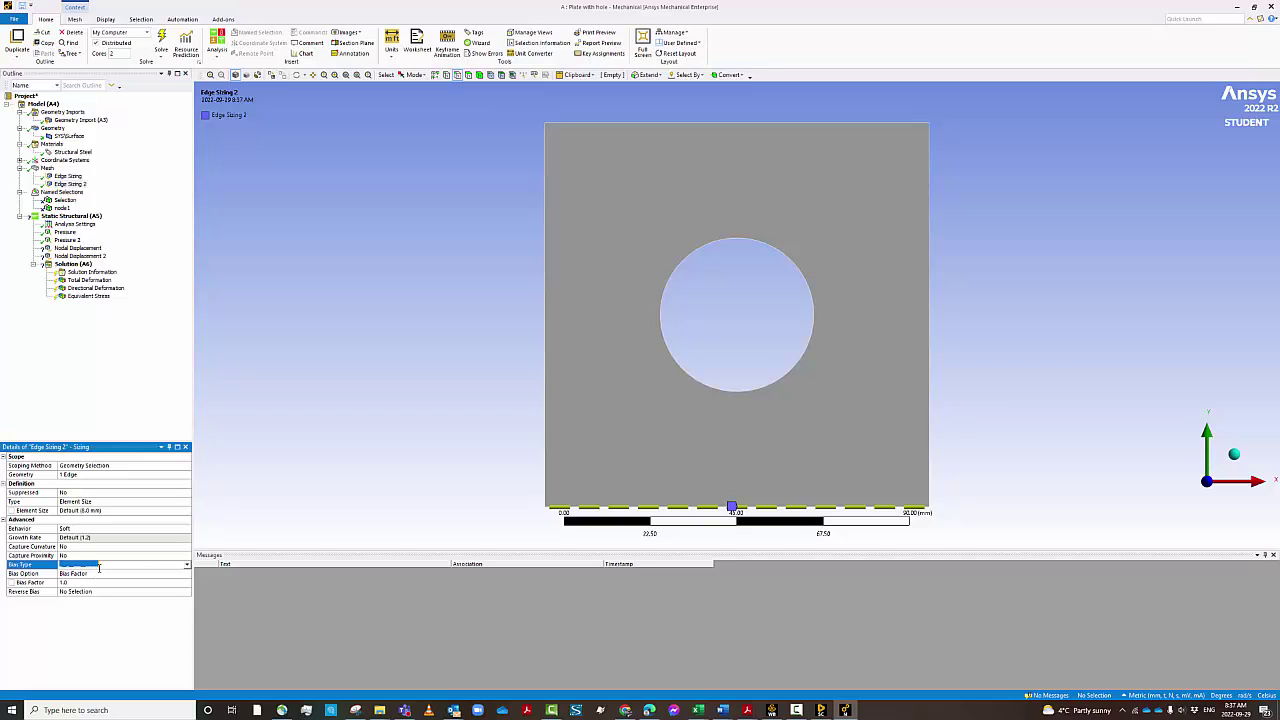
left_click(186, 566)
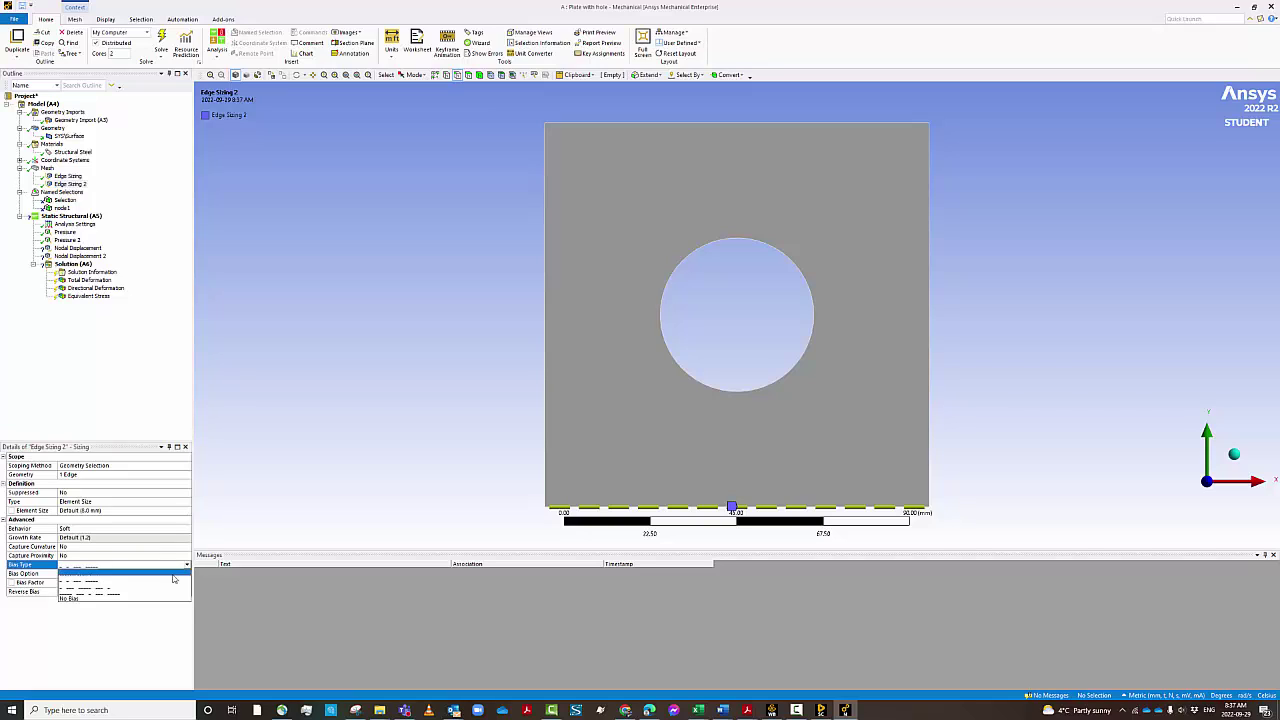
left_click(100, 592)
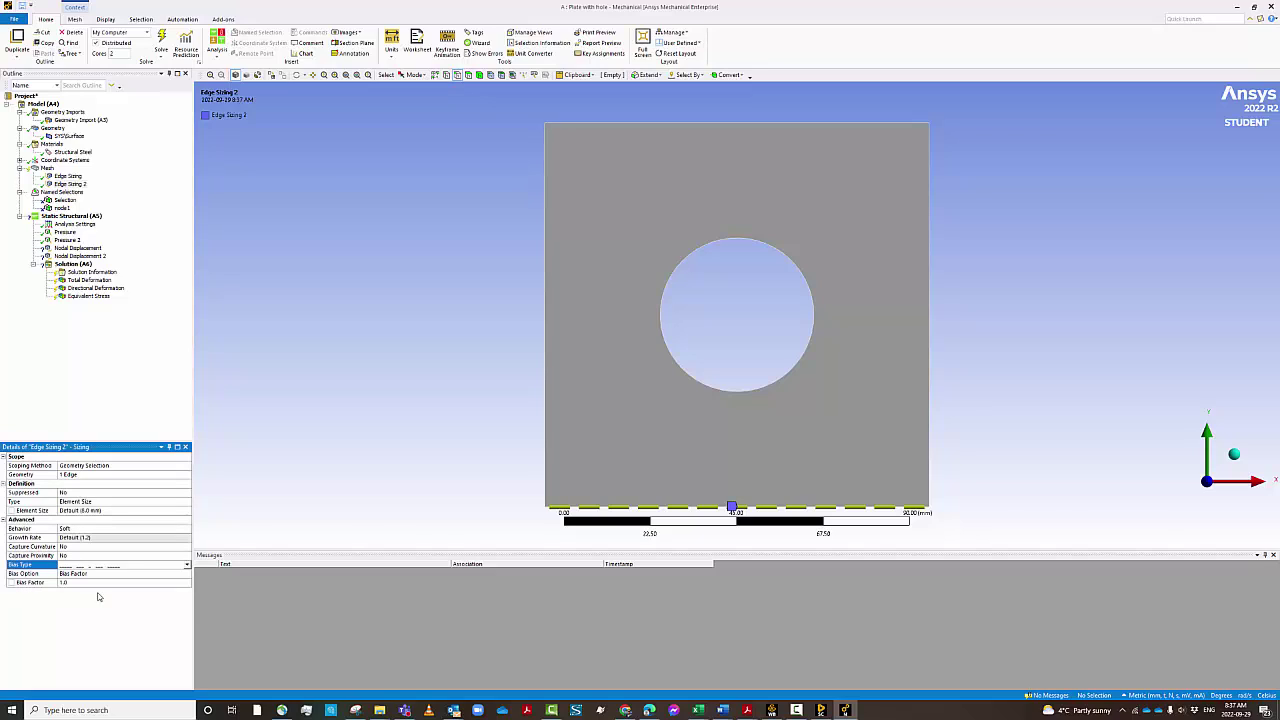
left_click(75, 586)
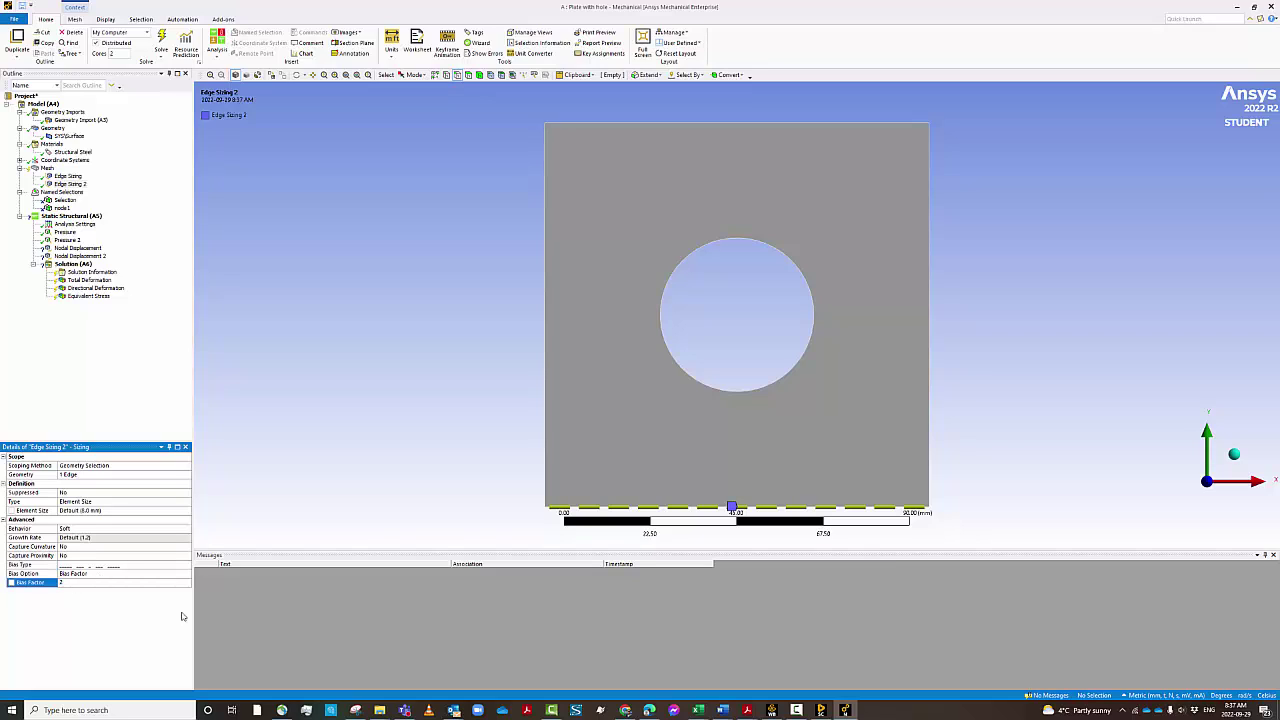
key("Return")
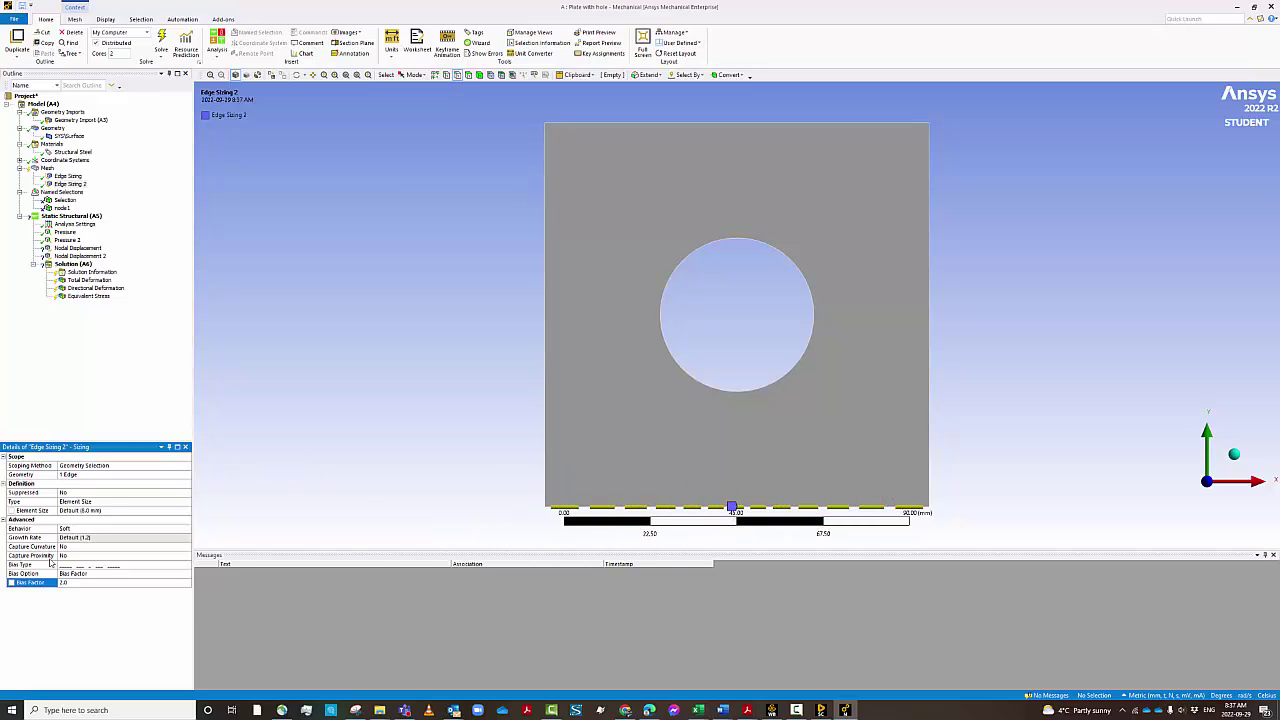
left_click(89, 477)
left_click(90, 476)
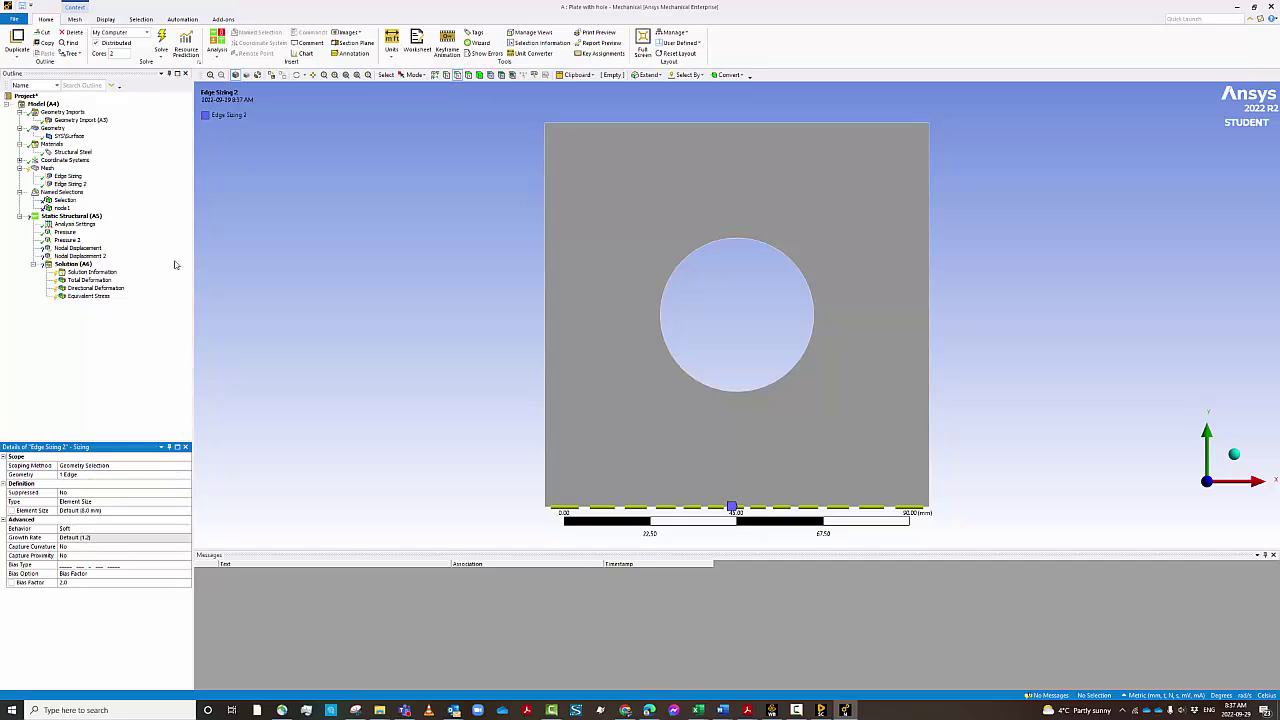
Step: Update the mesh to apply the symmetric bias on the bottom edge
left_click(48, 169)
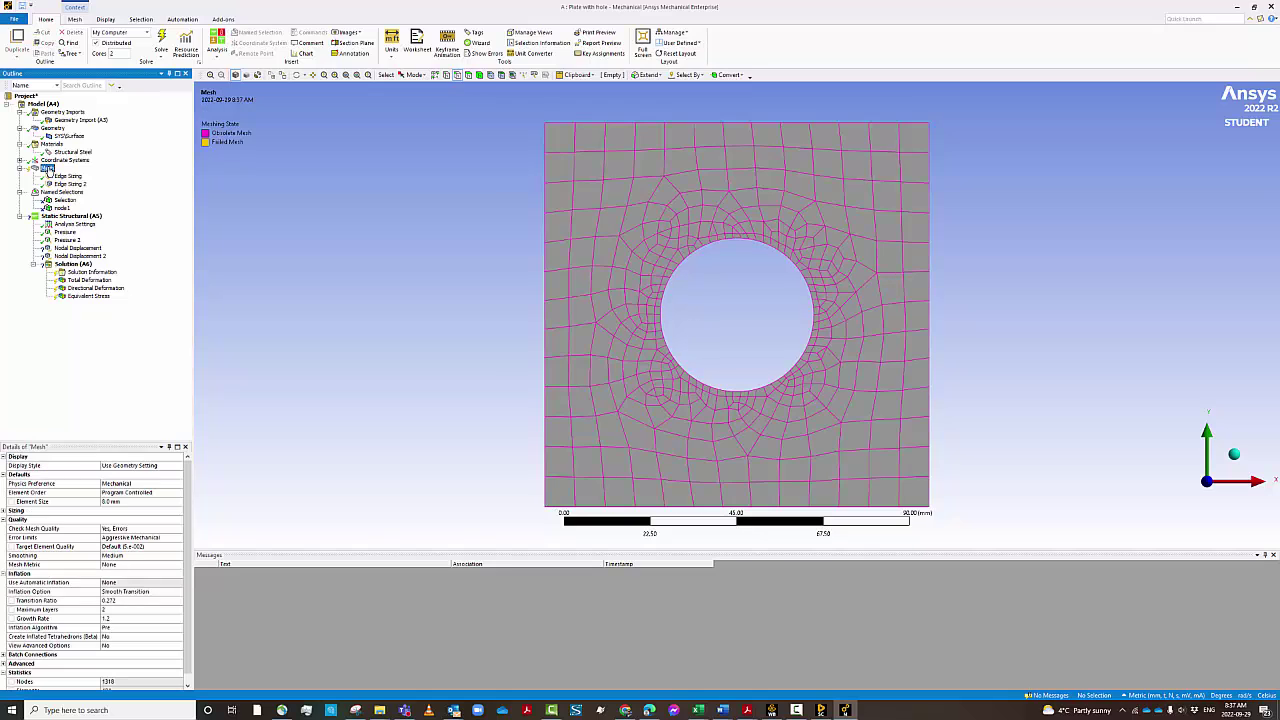
right_click(49, 170)
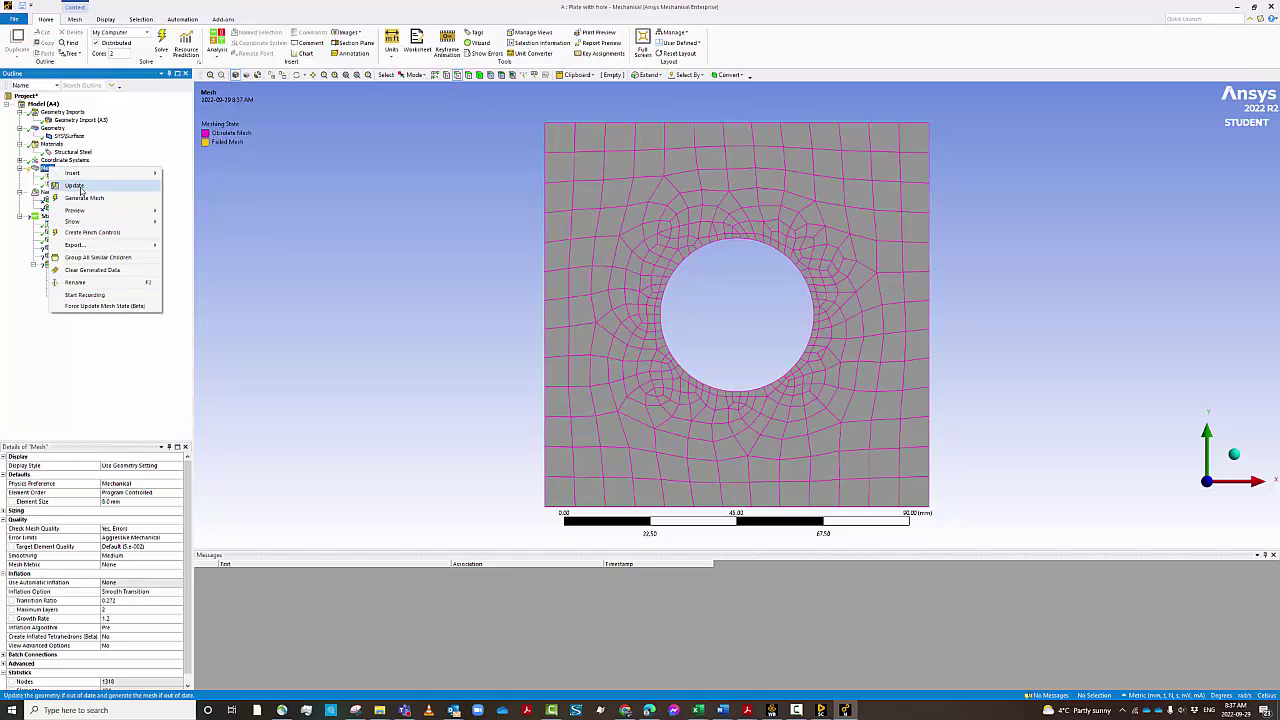
left_click(81, 188)
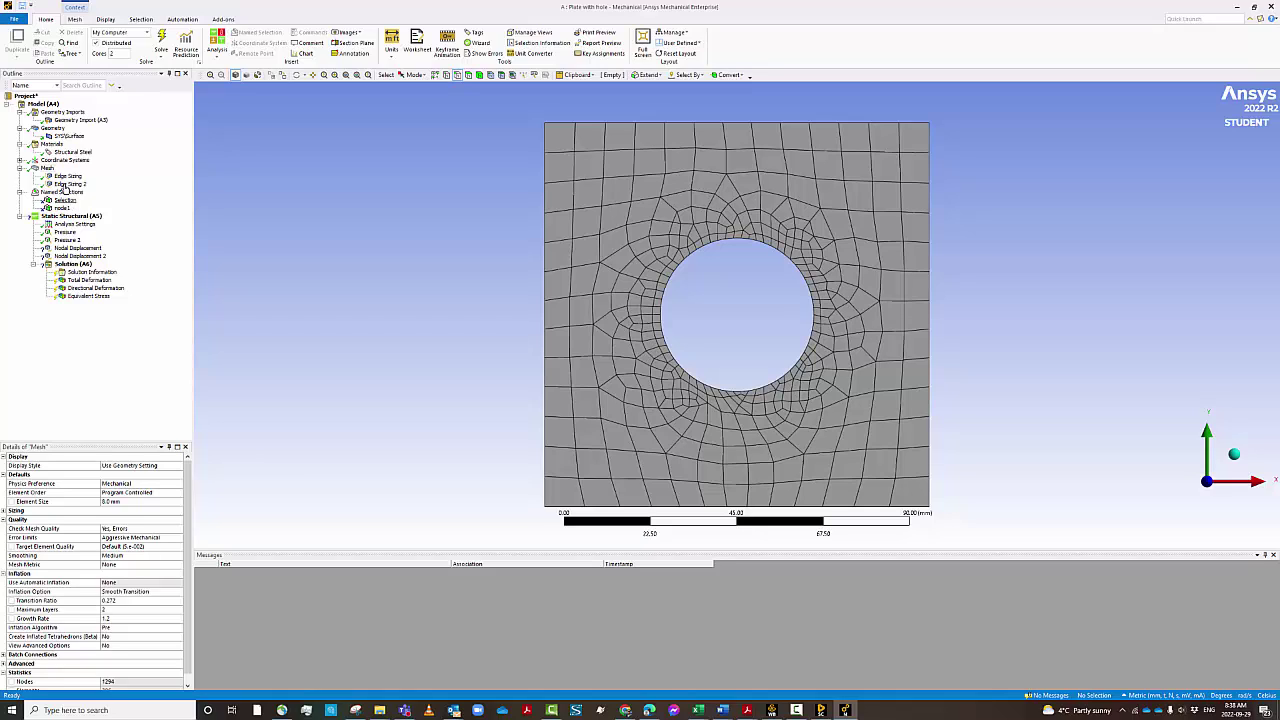
Step: Scope the named selection "Selection" to the single mesh node at the top of the hole
left_click(47, 168)
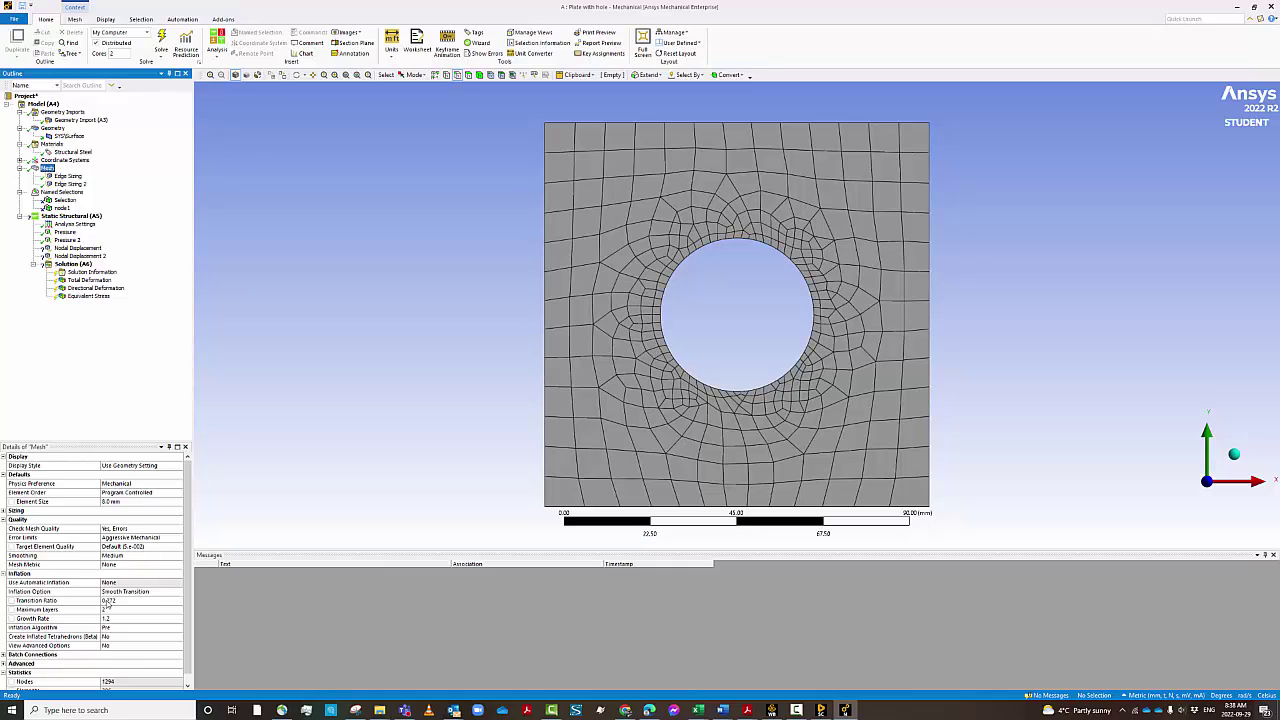
scroll(108, 657, "down", 1)
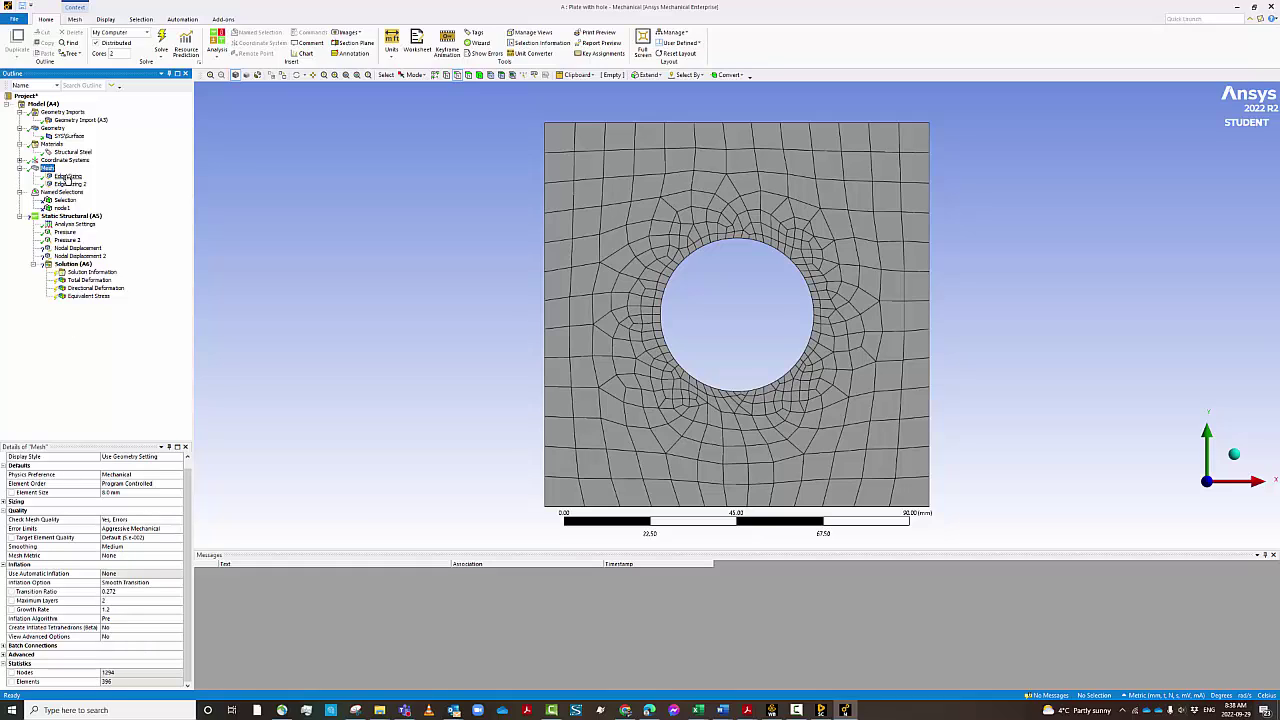
left_click(64, 201)
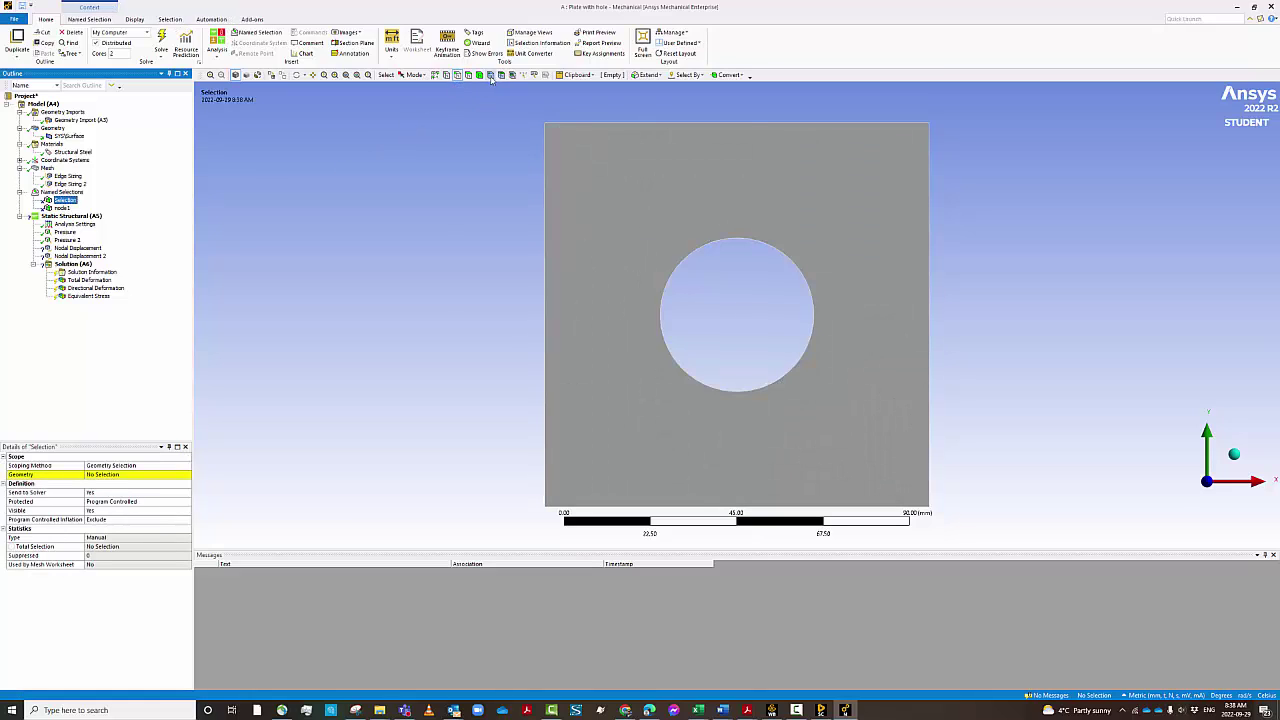
left_click(490, 76)
left_click(735, 243)
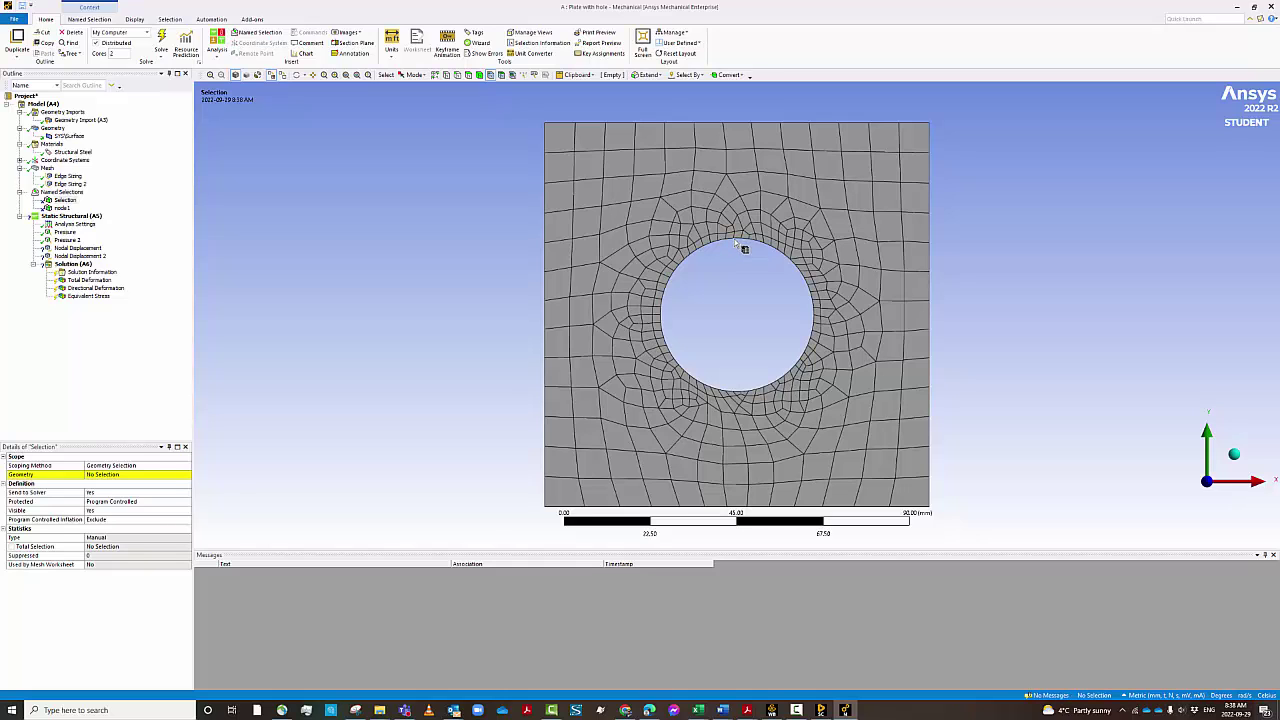
scroll(740, 245, "up", 3)
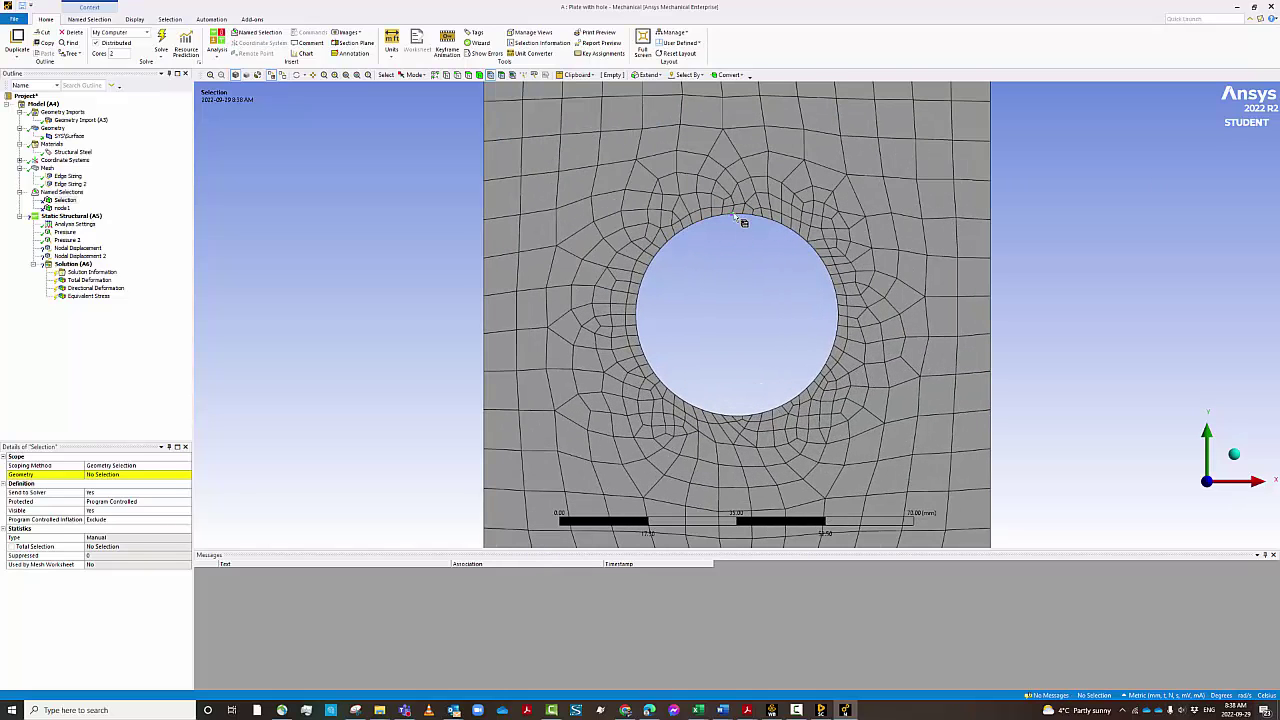
left_click(735, 217)
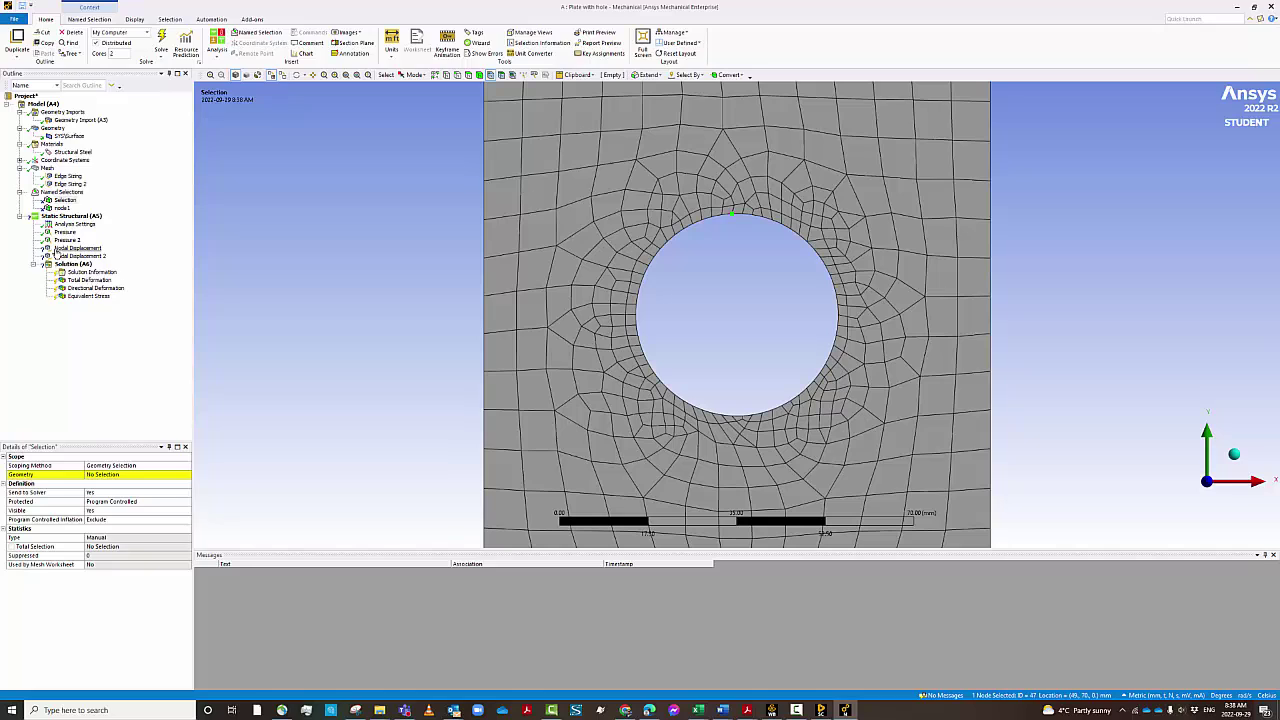
left_click(114, 476)
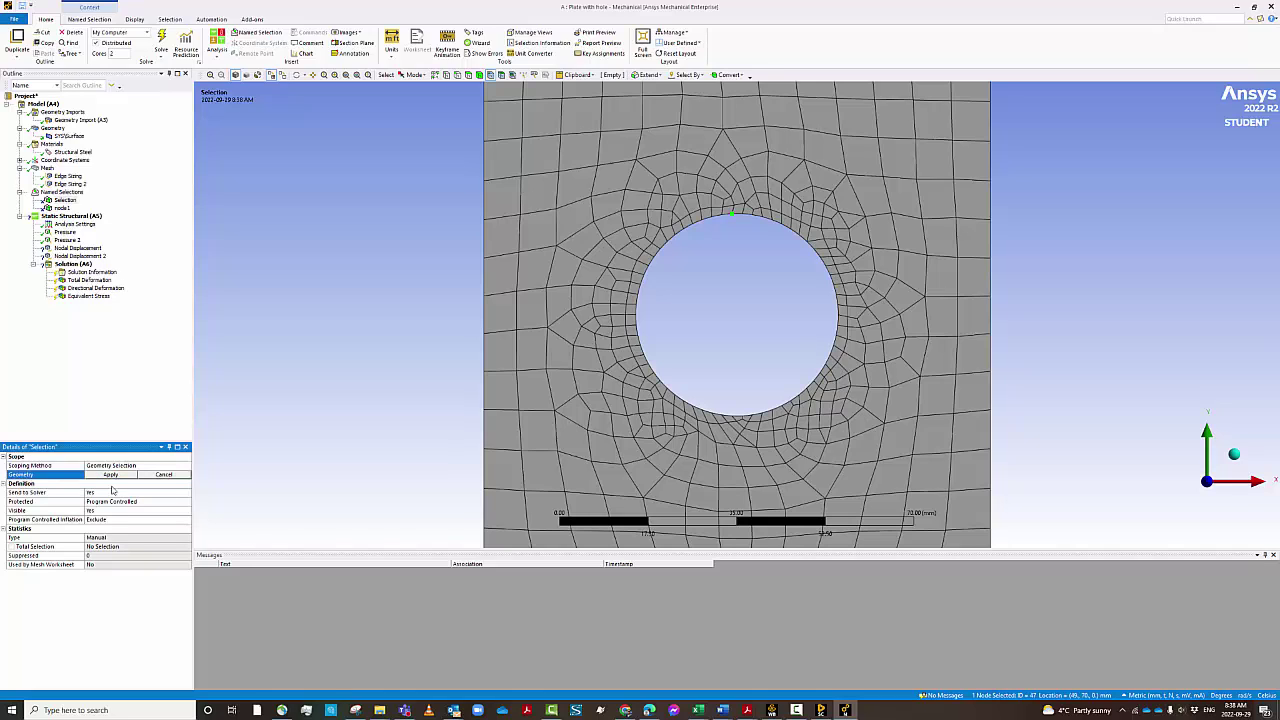
left_click(100, 475)
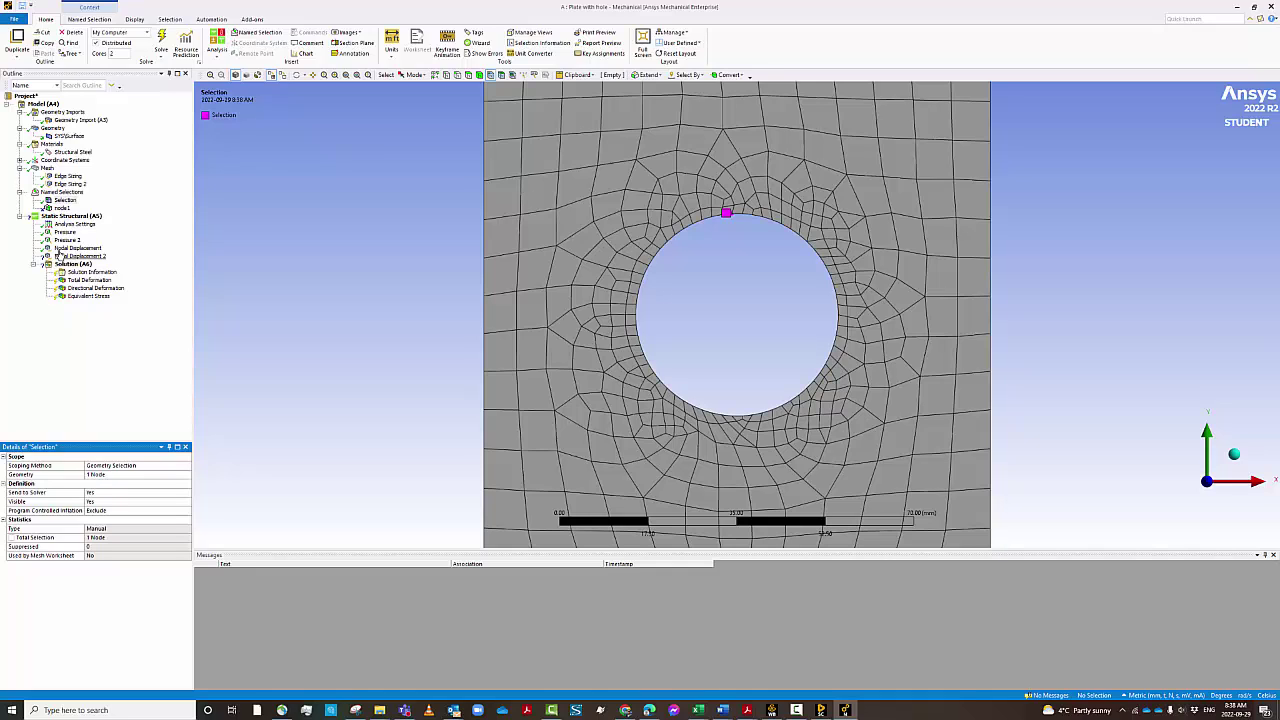
Step: Scope the named selection "node1" to the single mesh node at the bottom of the hole
left_click(61, 208)
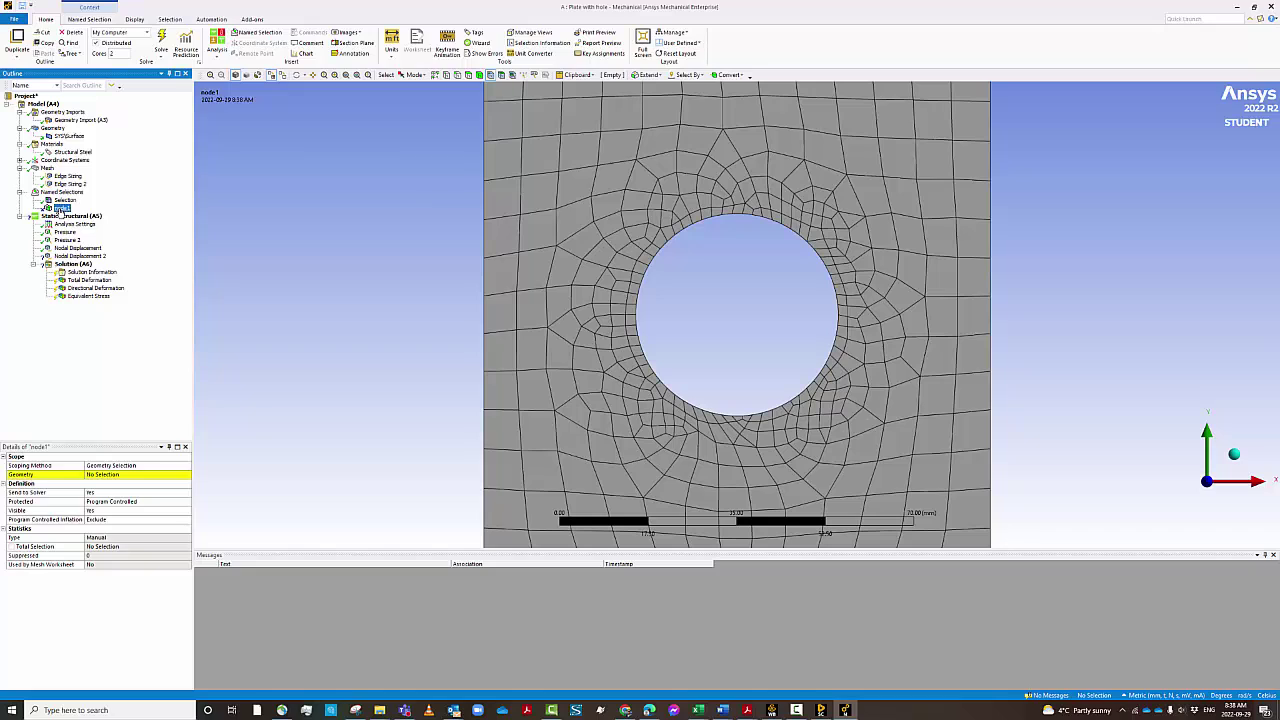
left_click(733, 418)
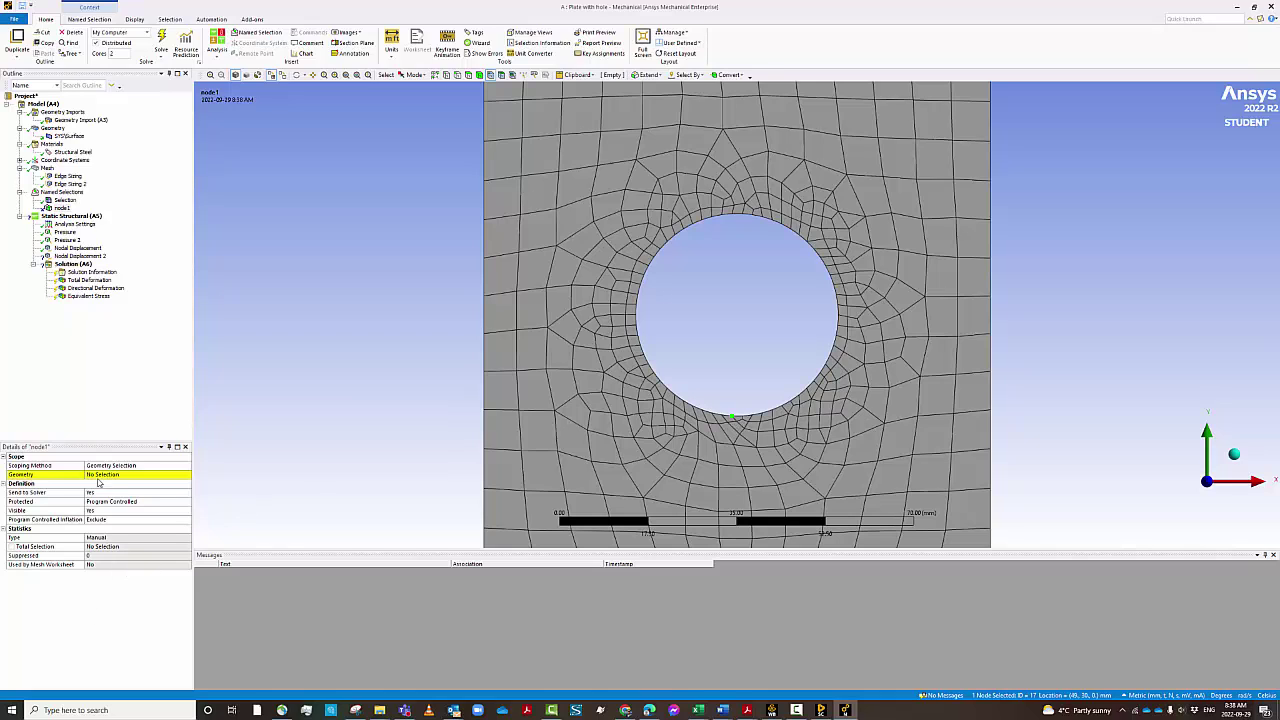
left_click(100, 475)
left_click(109, 475)
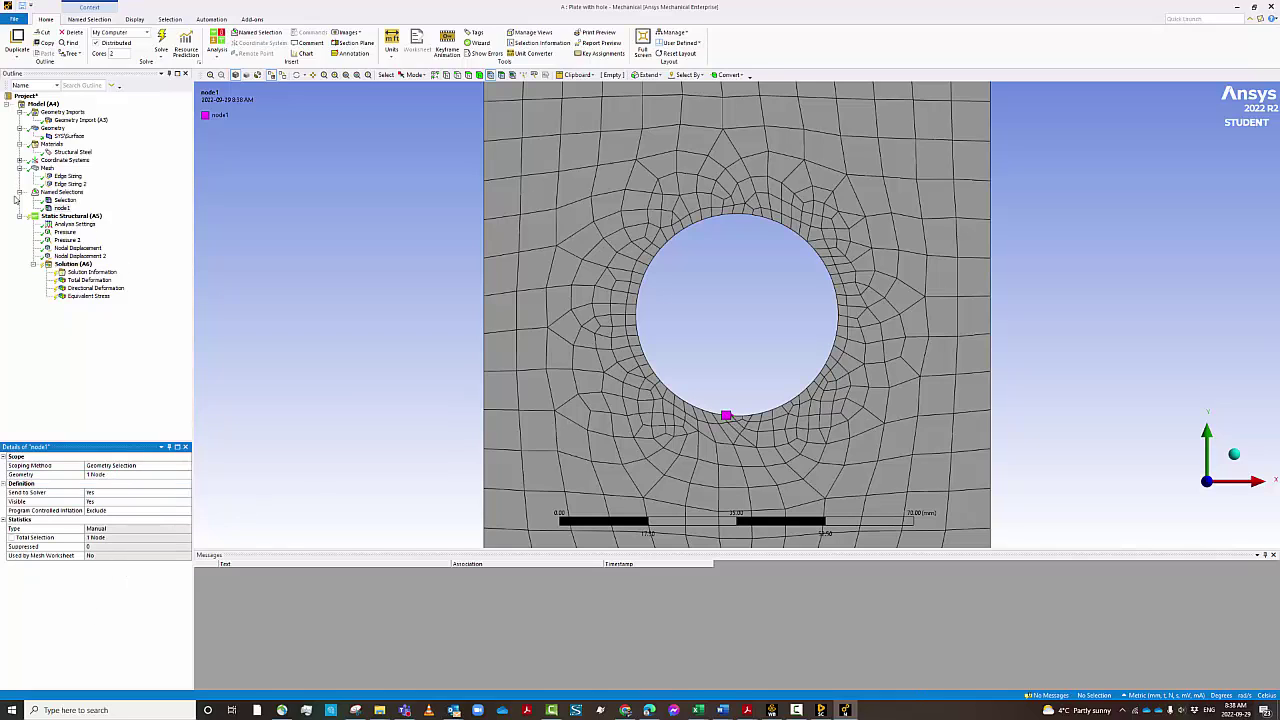
key("F7")
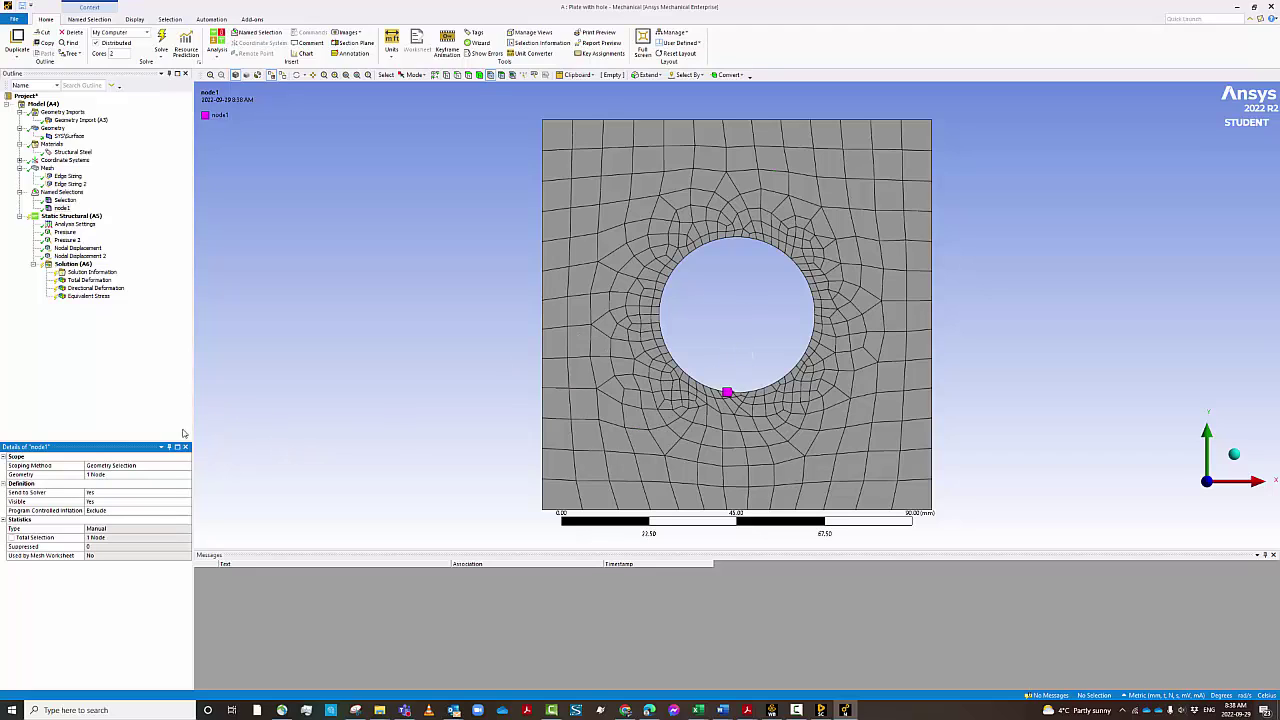
Step: Solve the static structural analysis with the updated mesh and node selections
left_click(62, 264)
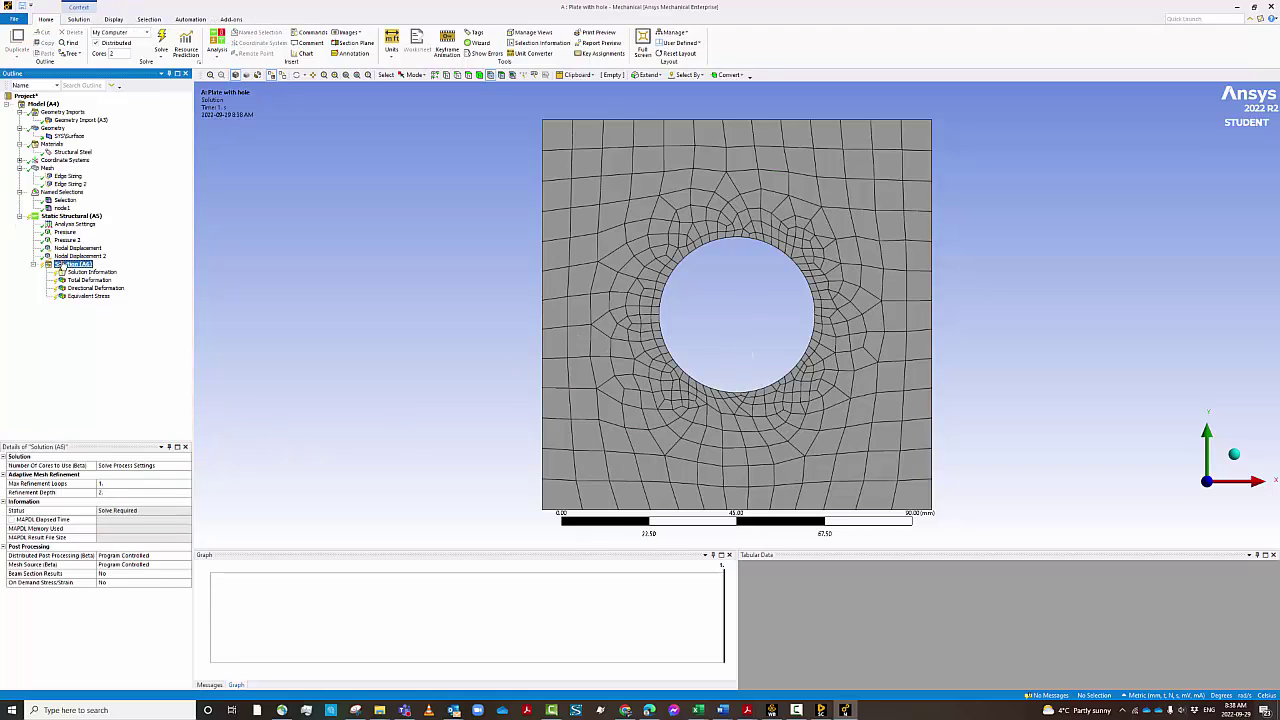
right_click(62, 264)
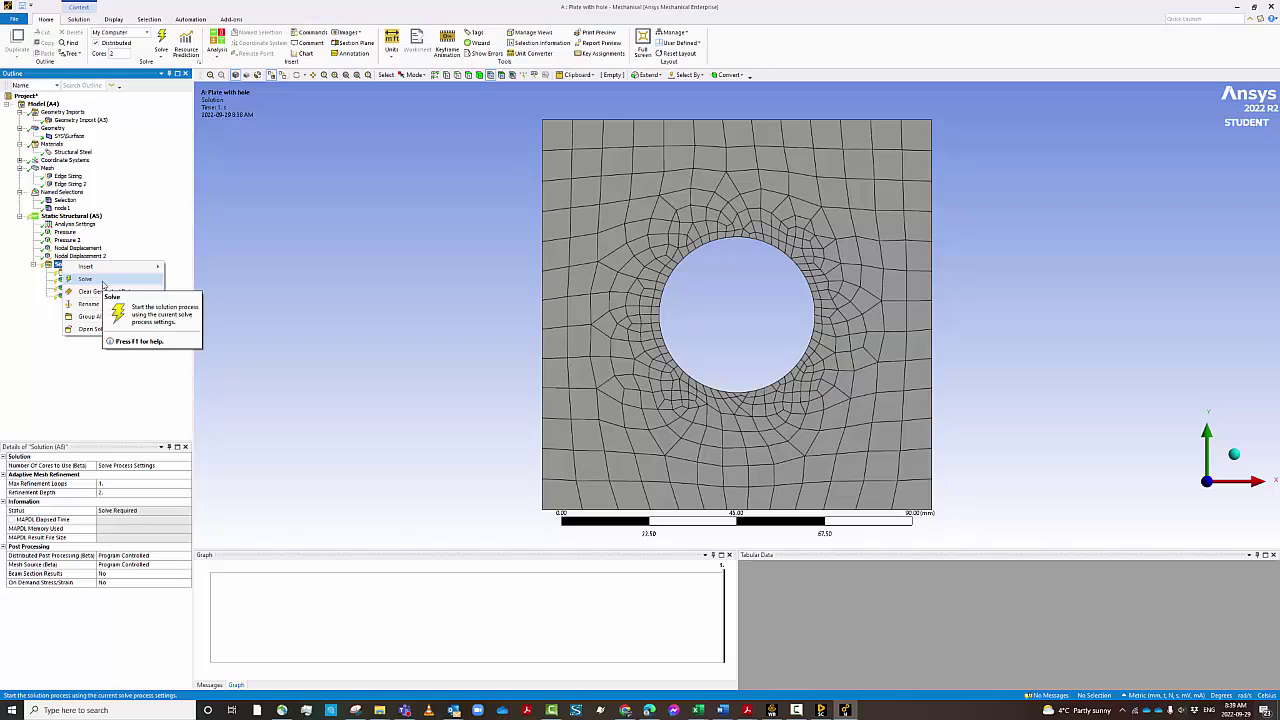
left_click(85, 279)
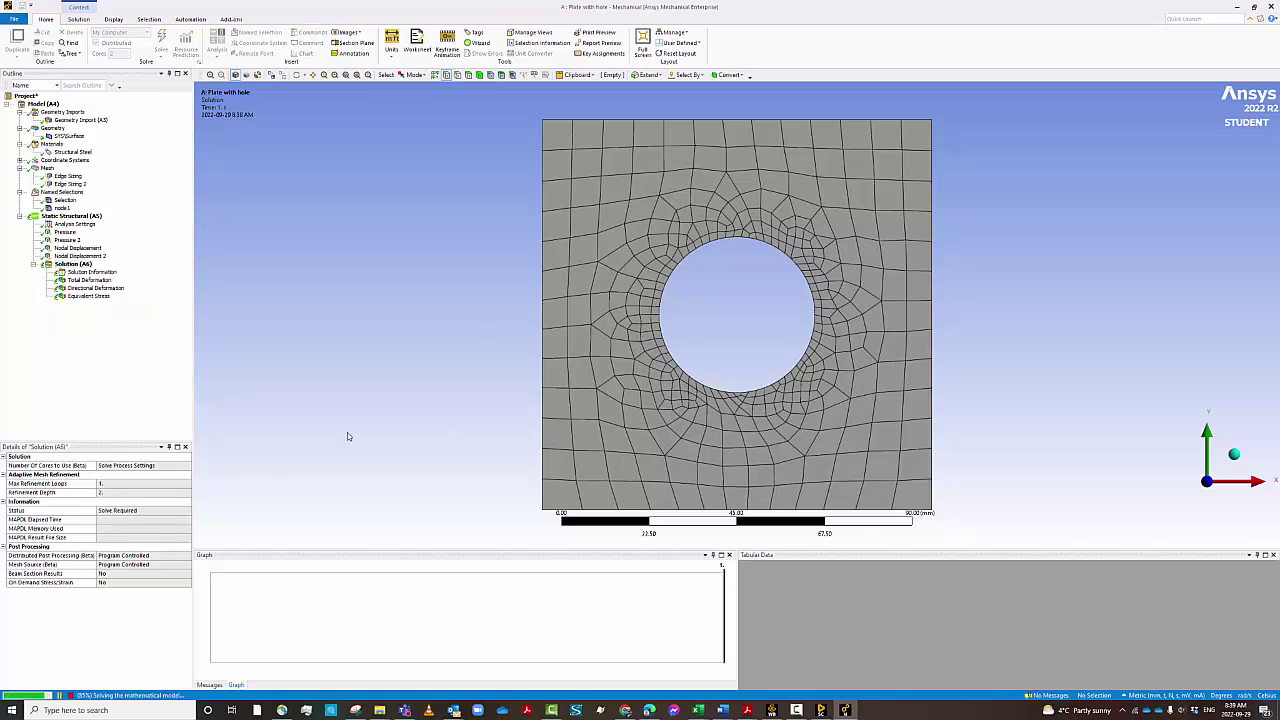
Step: Display the total deformation result and read through the solver output in the solution information
left_click(90, 272)
left_click(88, 281)
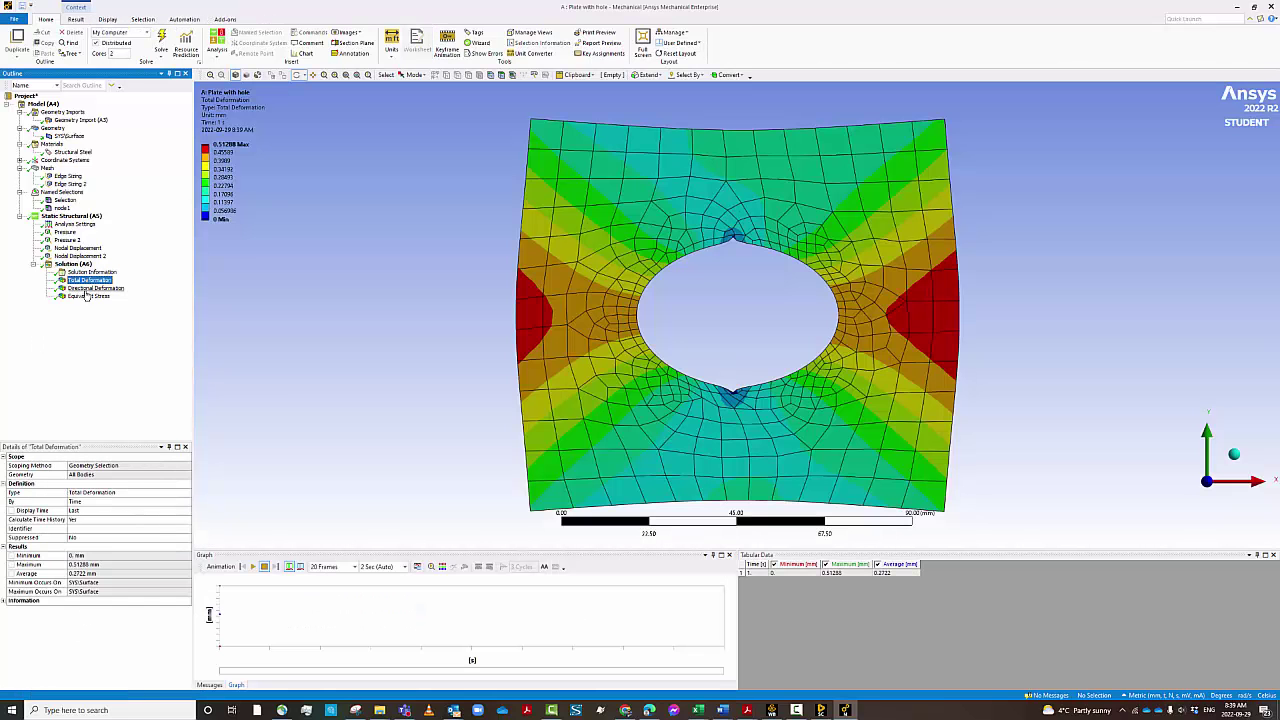
left_click(90, 272)
scroll(365, 381, "down", 15)
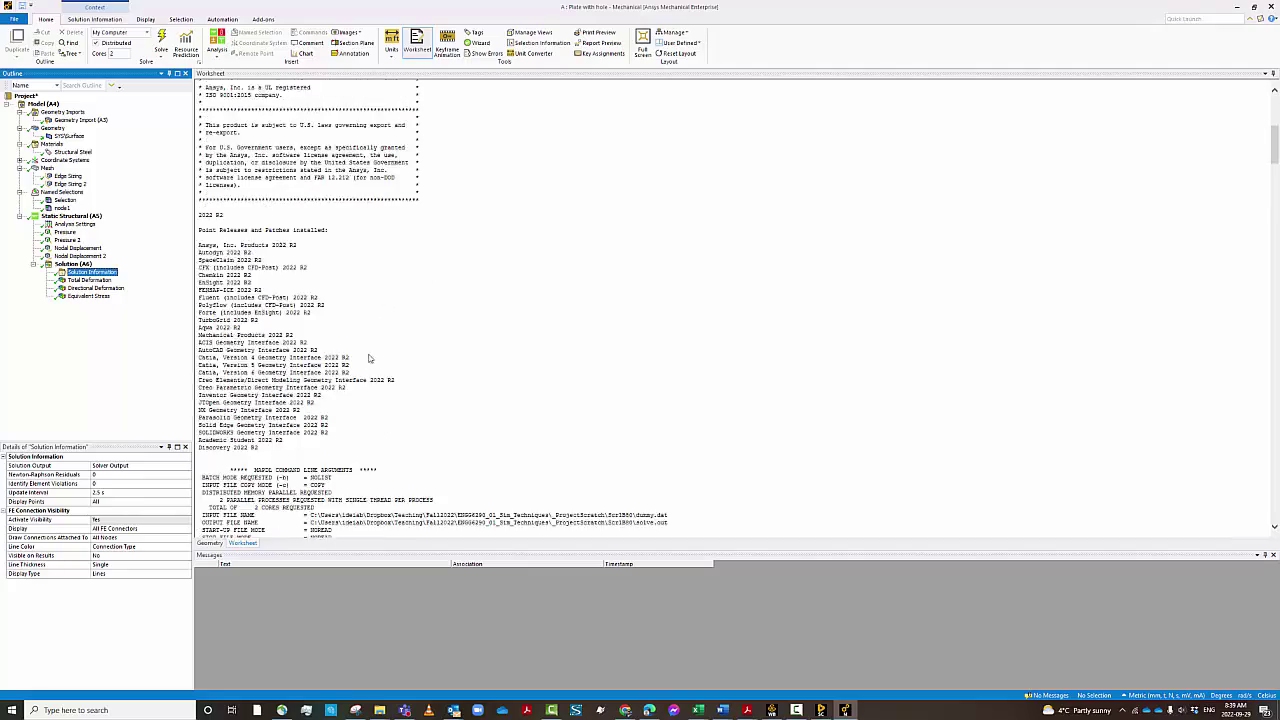
scroll(365, 381, "down", 12)
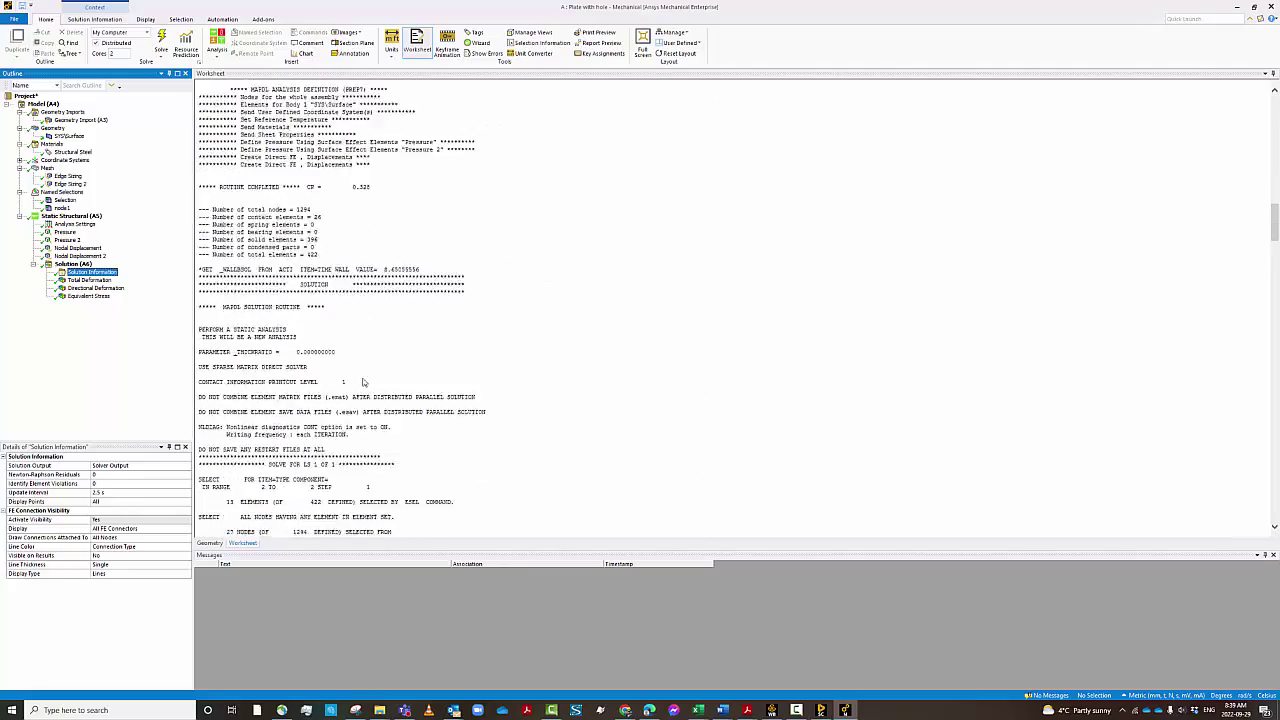
scroll(362, 381, "down", 10)
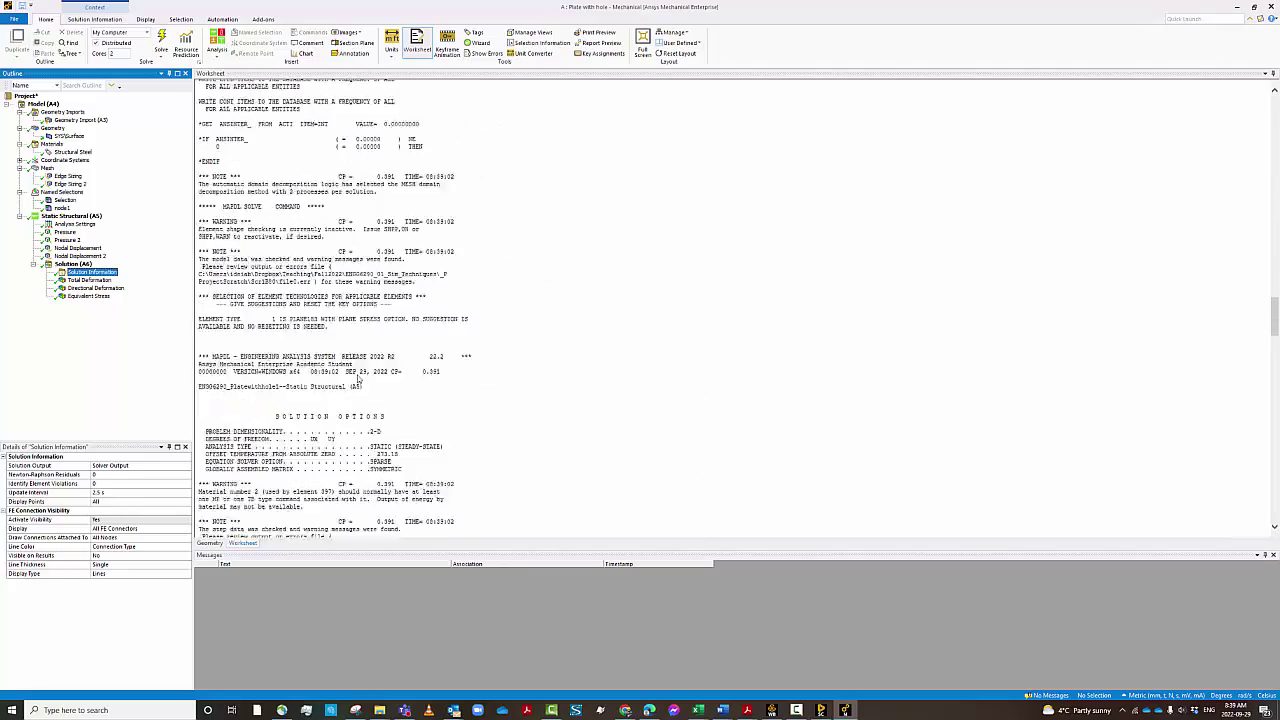
Step: Review the total deformation, directional deformation and equivalent stress plots, examining the stress around the hole
left_click(86, 280)
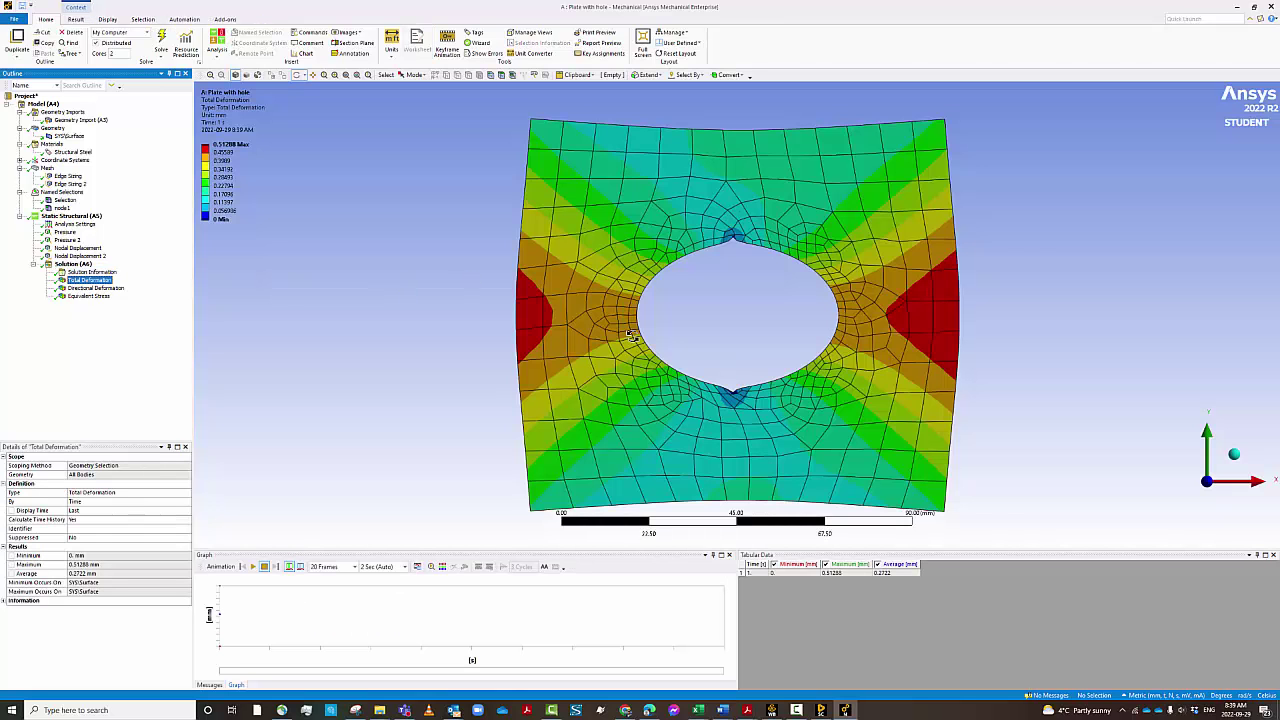
left_click(100, 288)
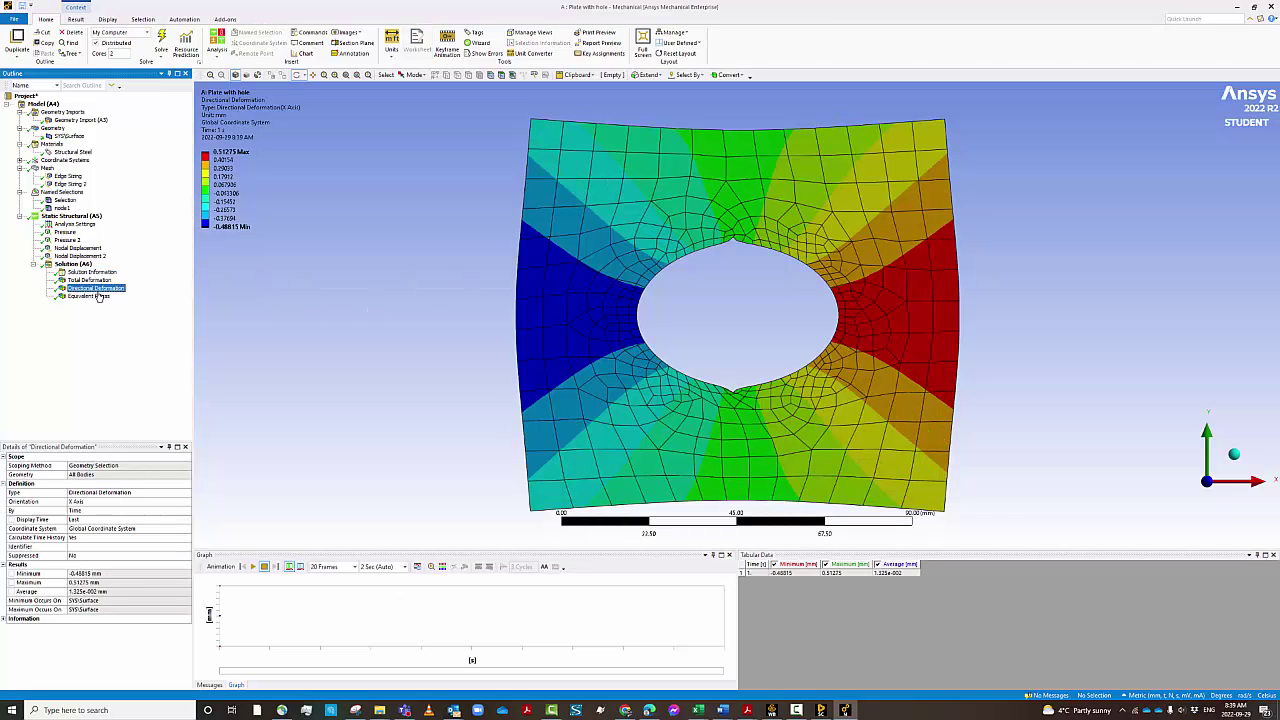
left_click(90, 296)
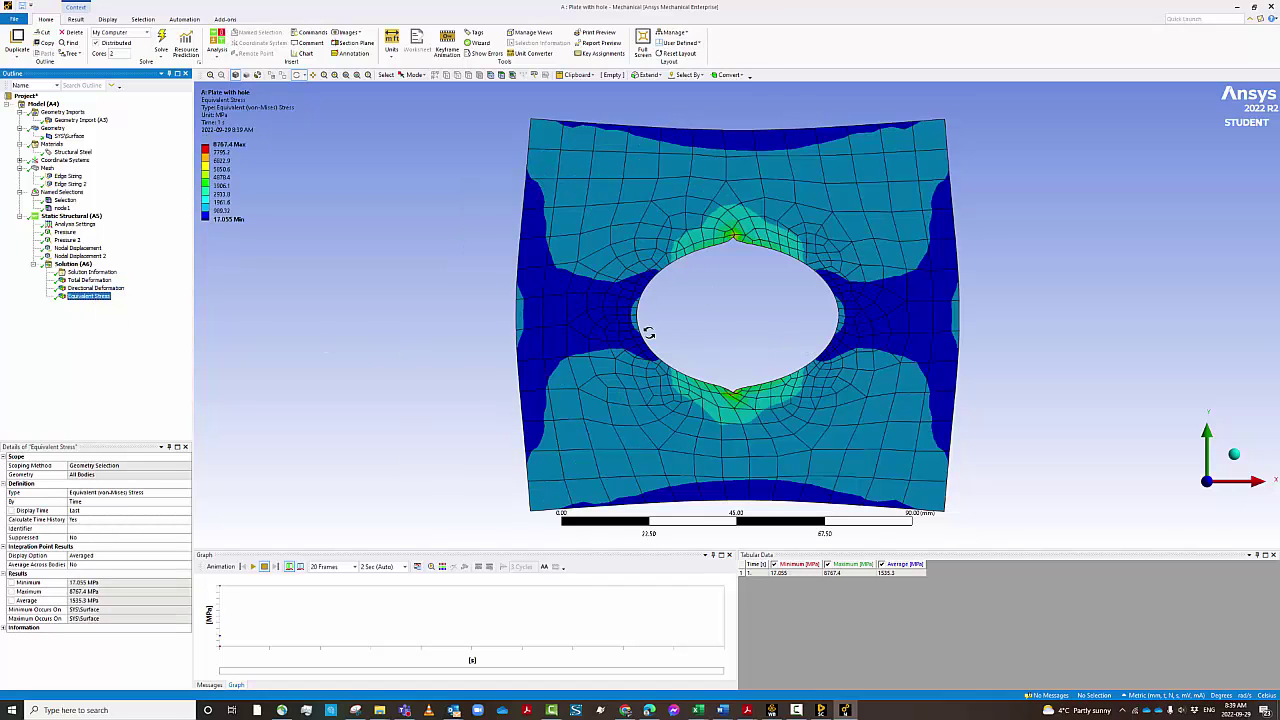
scroll(617, 353, "up", 3)
scroll(617, 353, "down", 3)
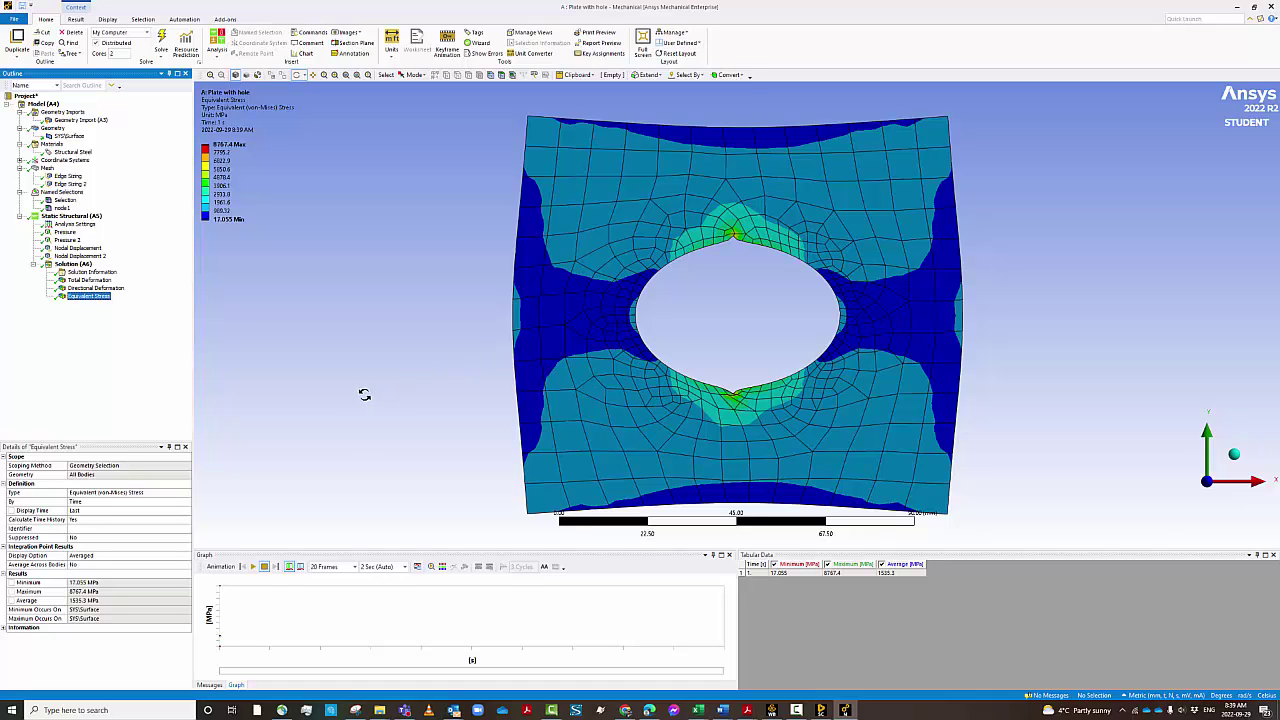
scroll(606, 306, "up", 1)
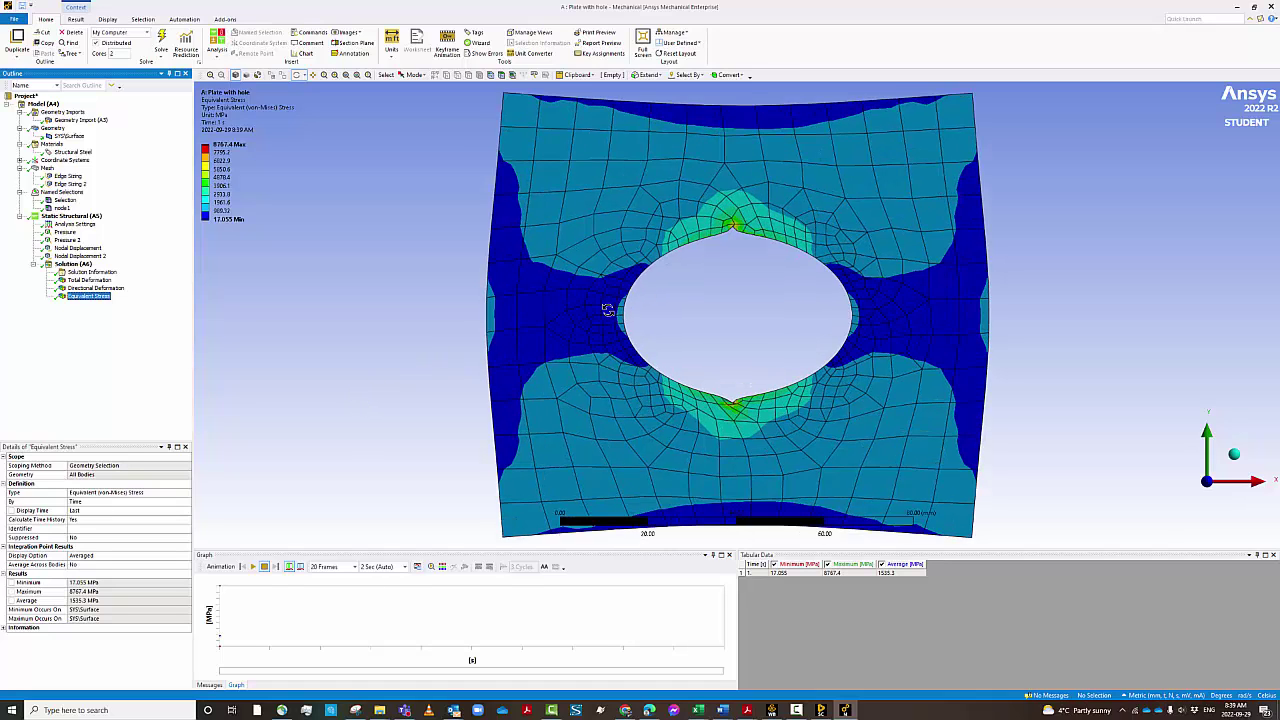
scroll(600, 306, "down", 2)
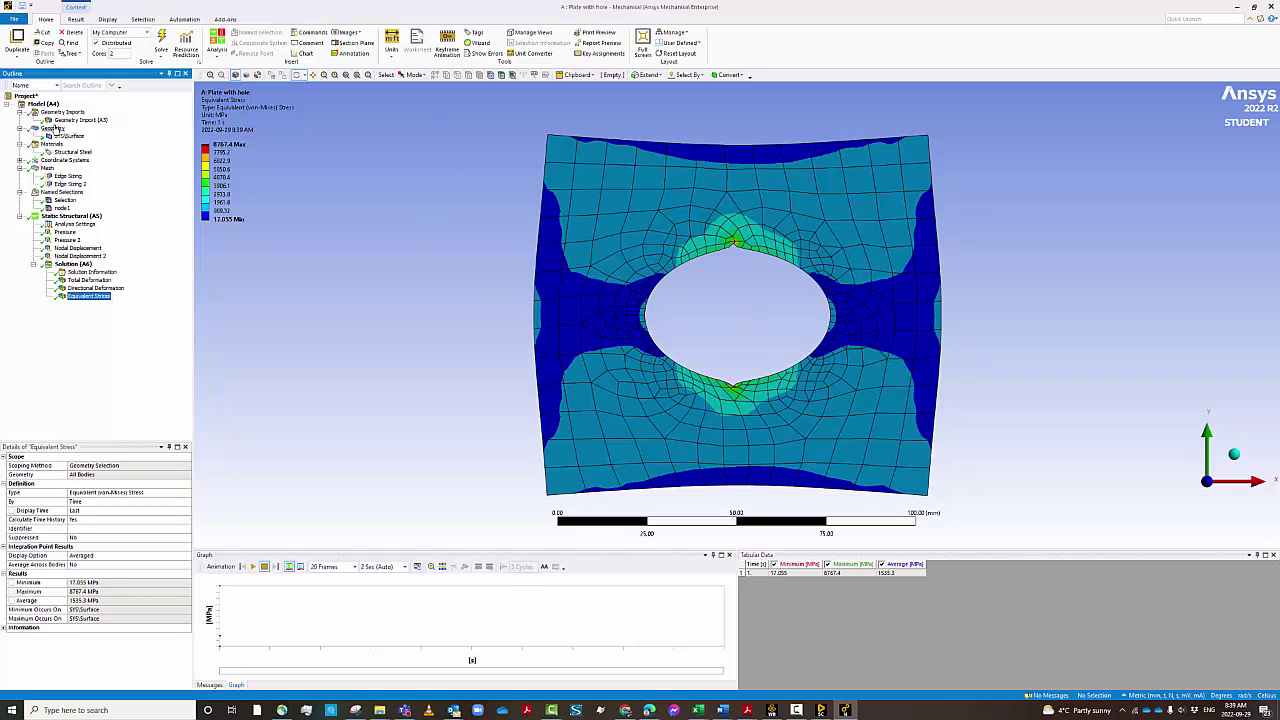
left_click(47, 170)
right_click(47, 170)
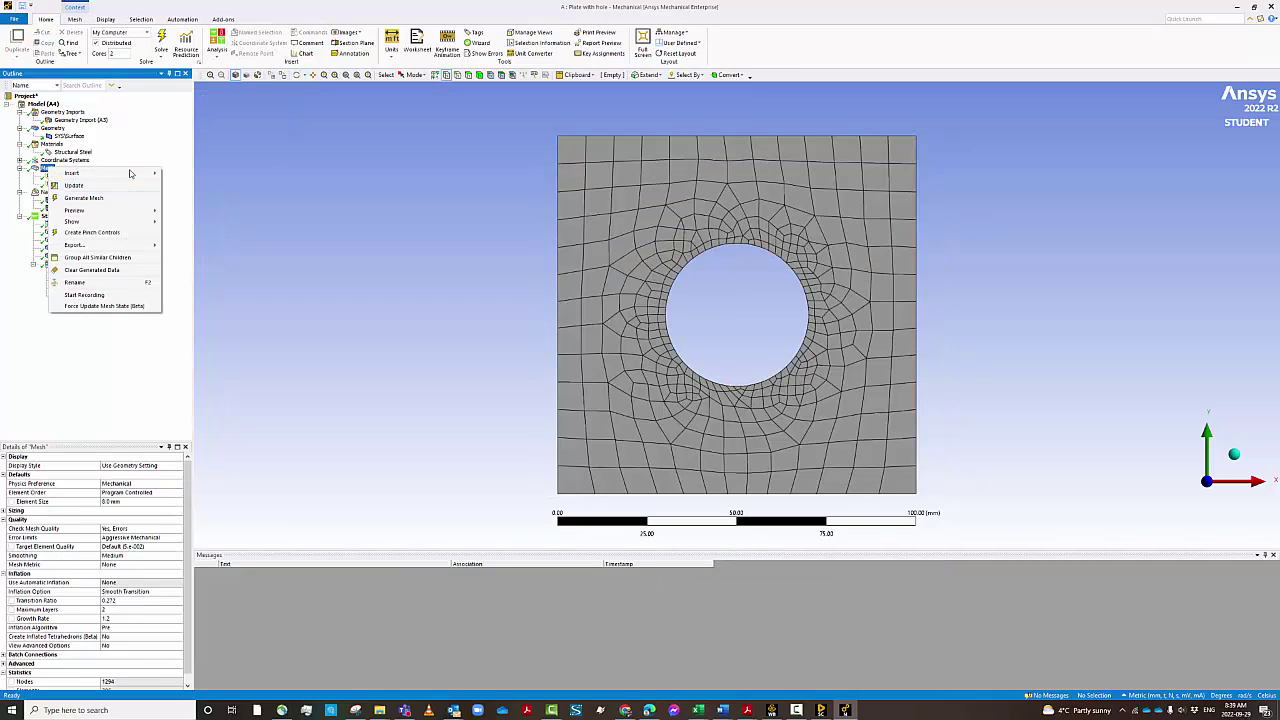
mouse_move(134, 171)
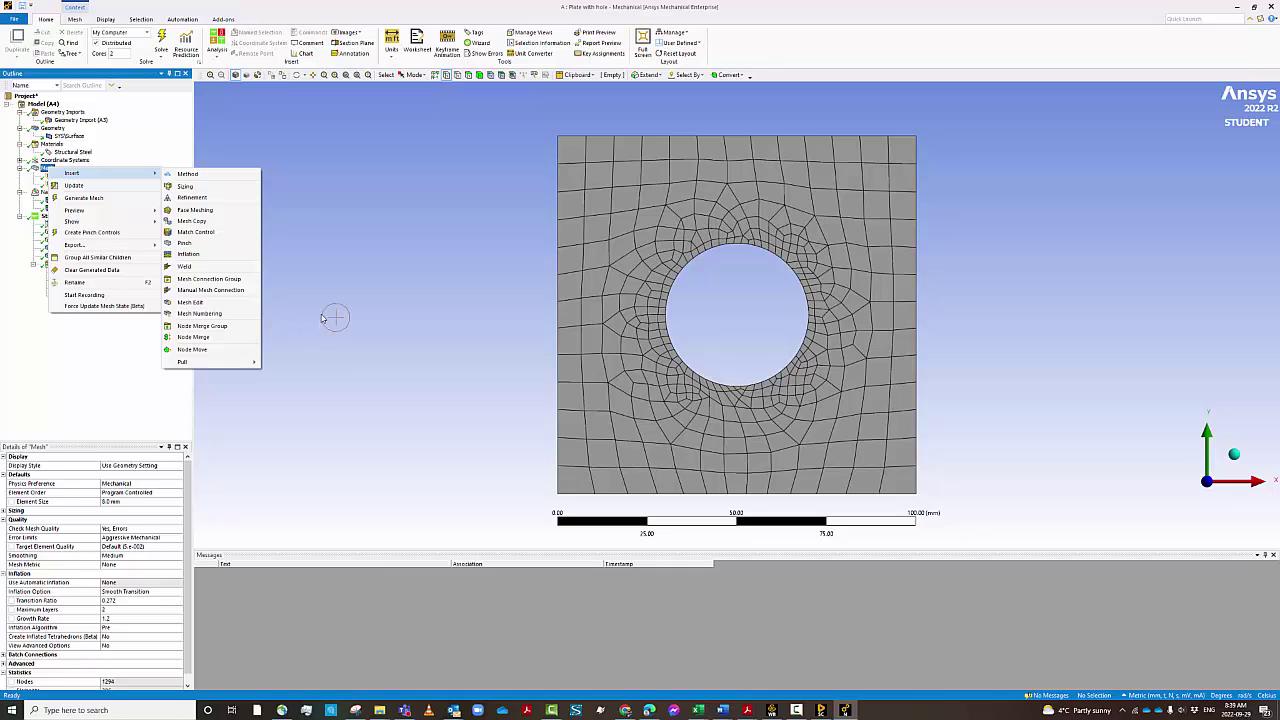
left_click(88, 392)
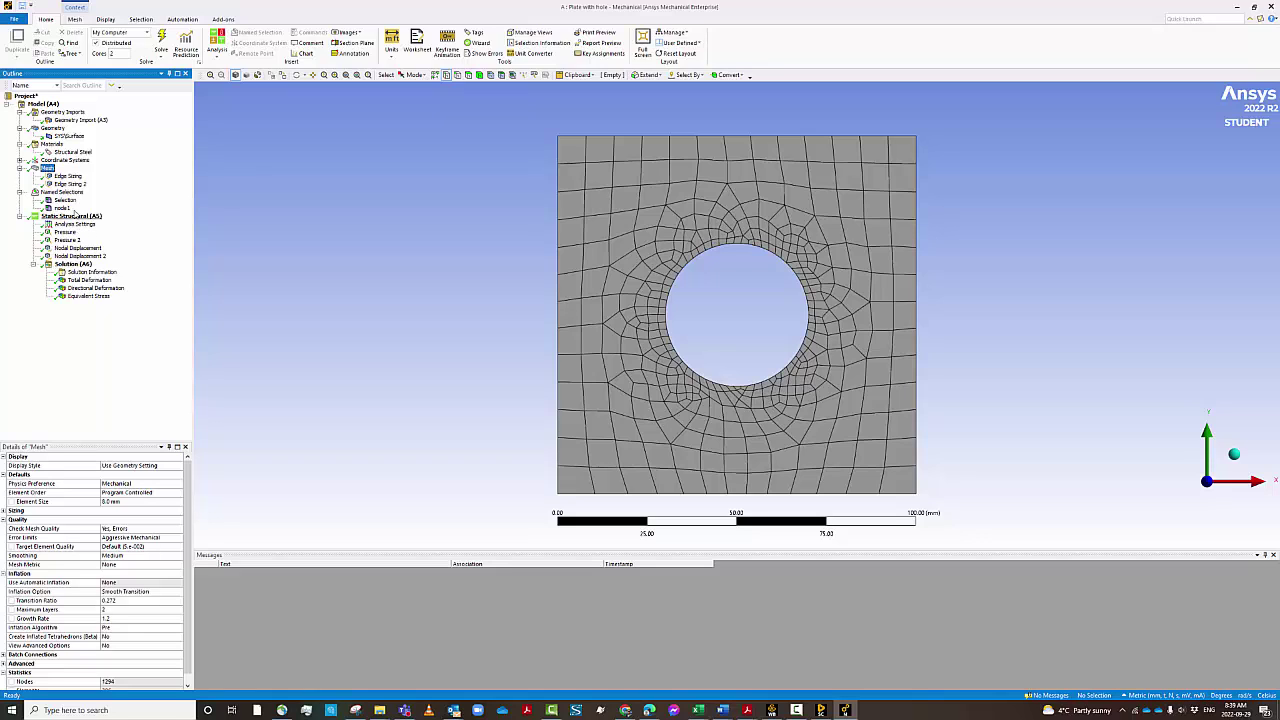
left_click(44, 106)
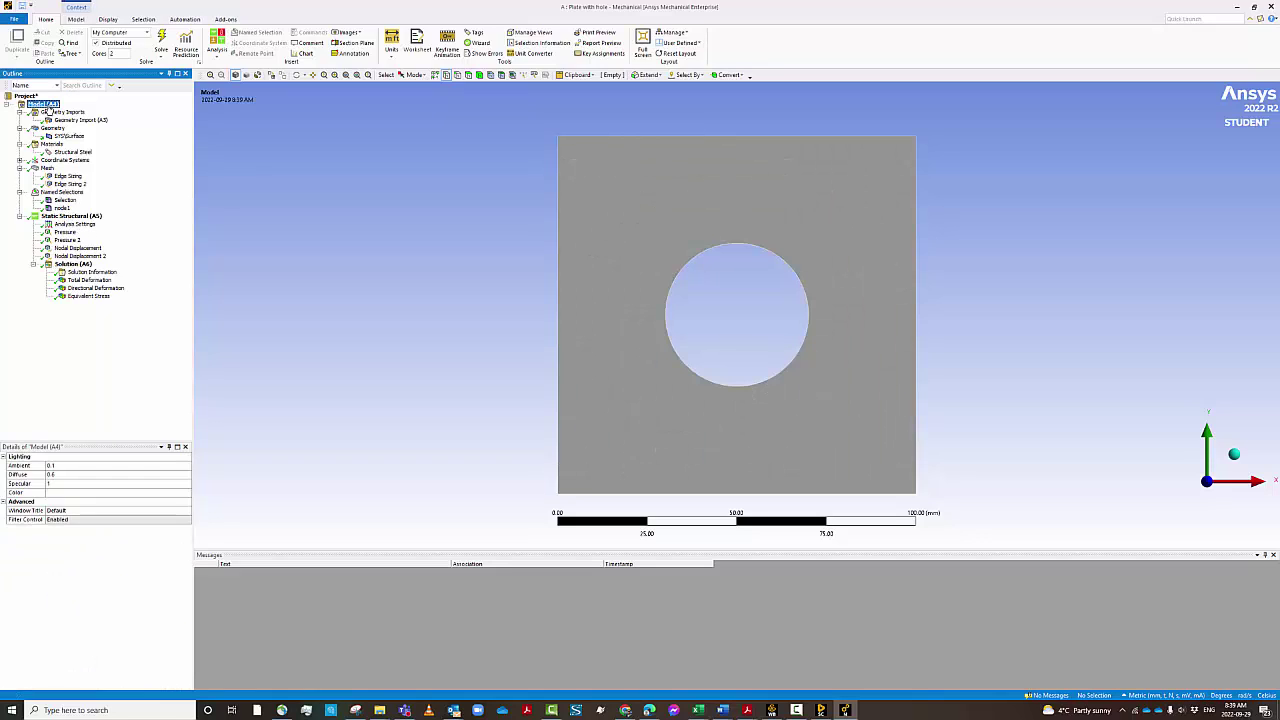
right_click(44, 108)
mouse_move(100, 111)
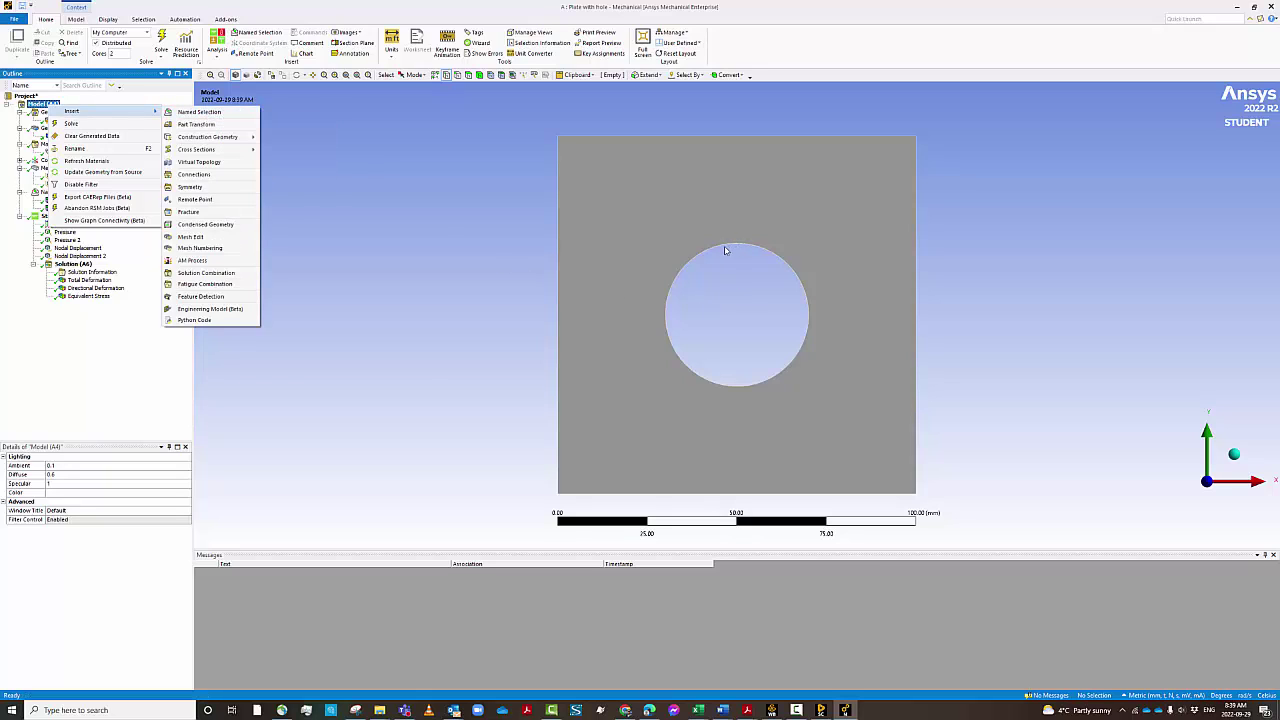
left_click(100, 426)
left_click(70, 264)
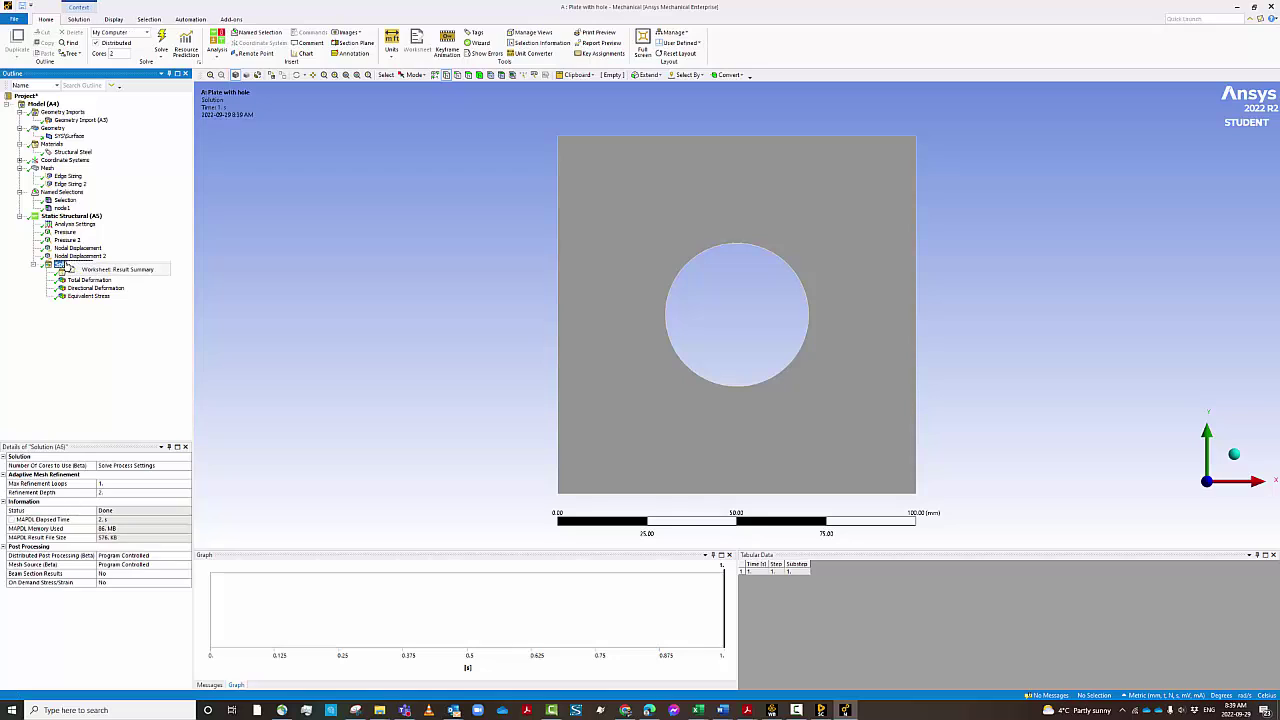
right_click(64, 264)
mouse_move(108, 270)
mouse_move(205, 270)
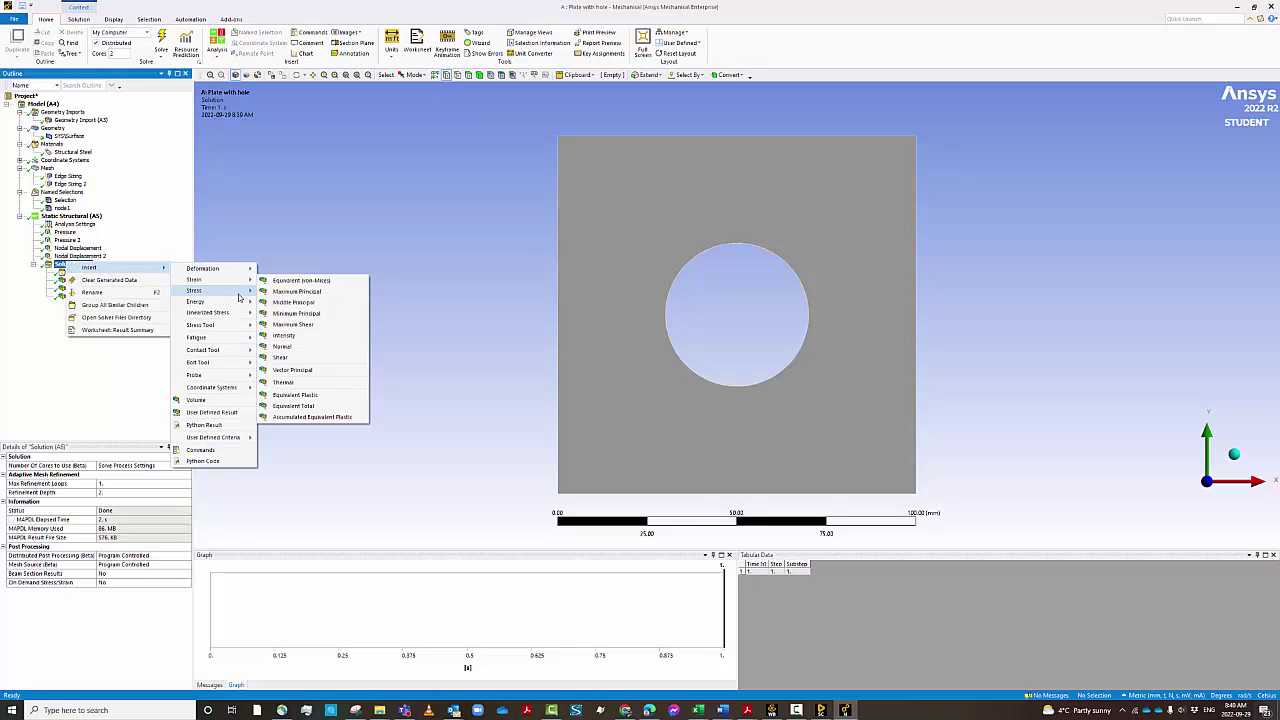
mouse_move(238, 379)
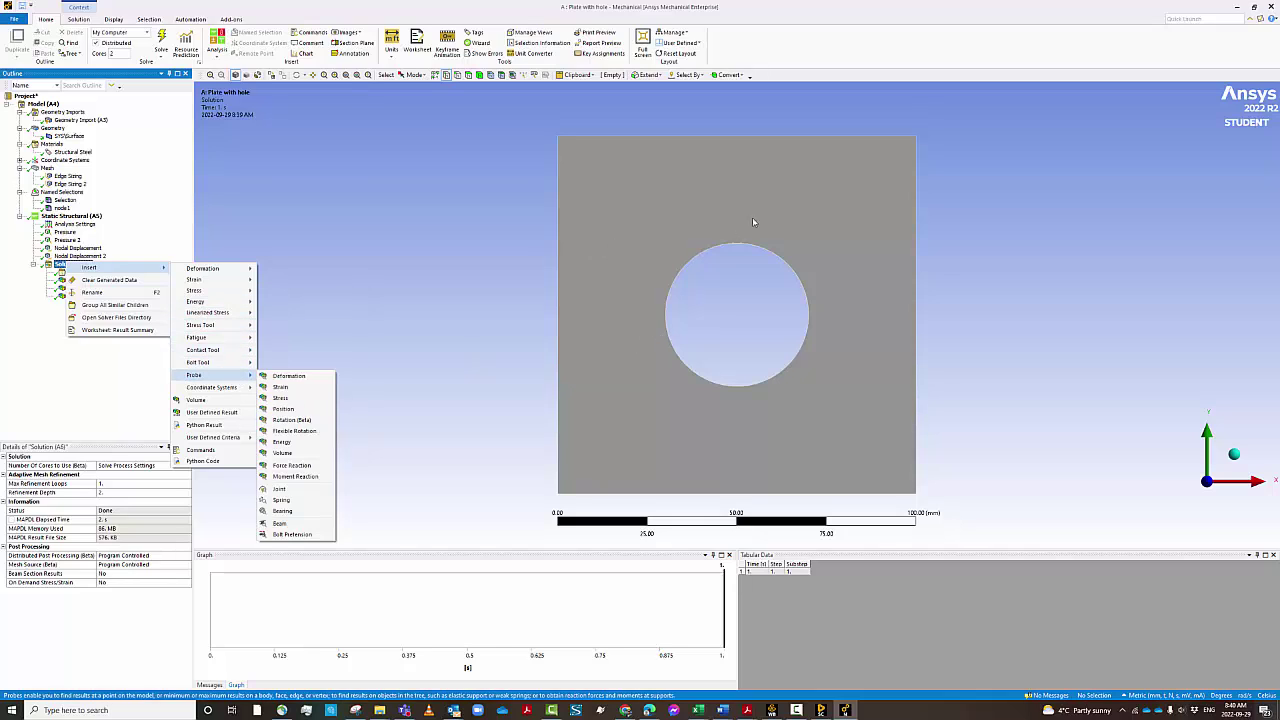
left_click(415, 264)
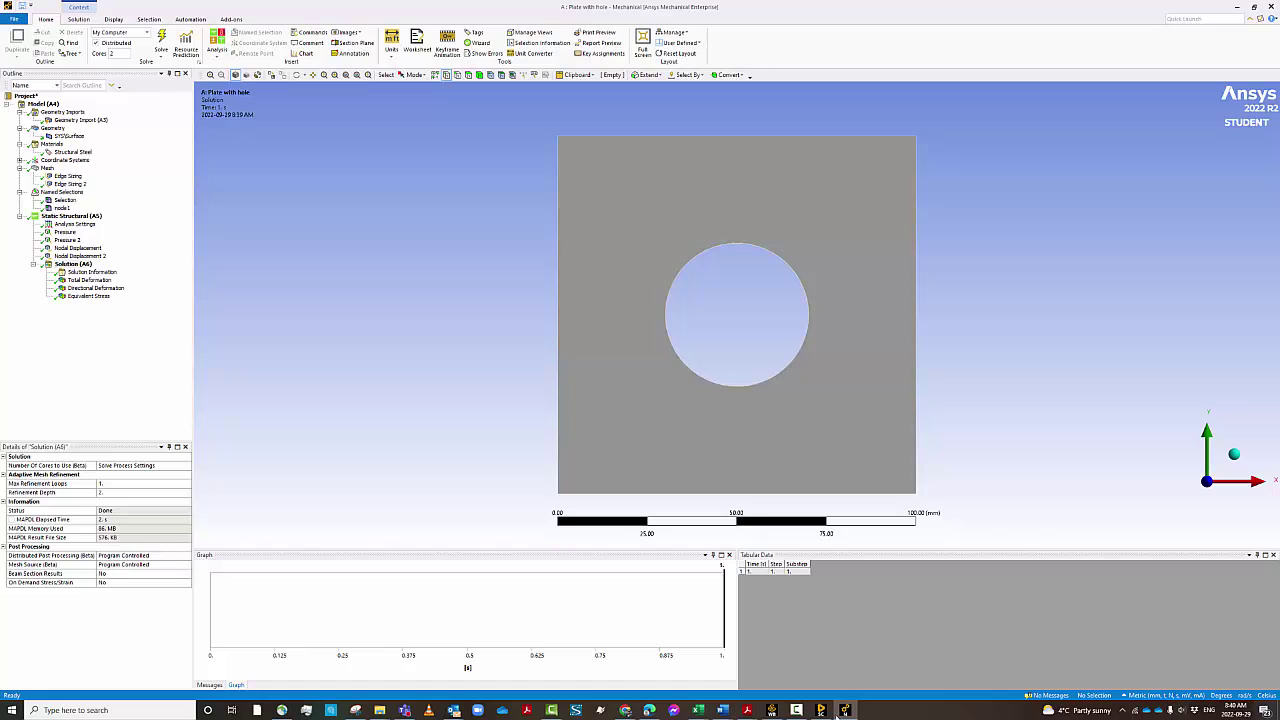
Step: Switch to SpaceClaim to view the geometry of the plate with the hole
left_click(819, 711)
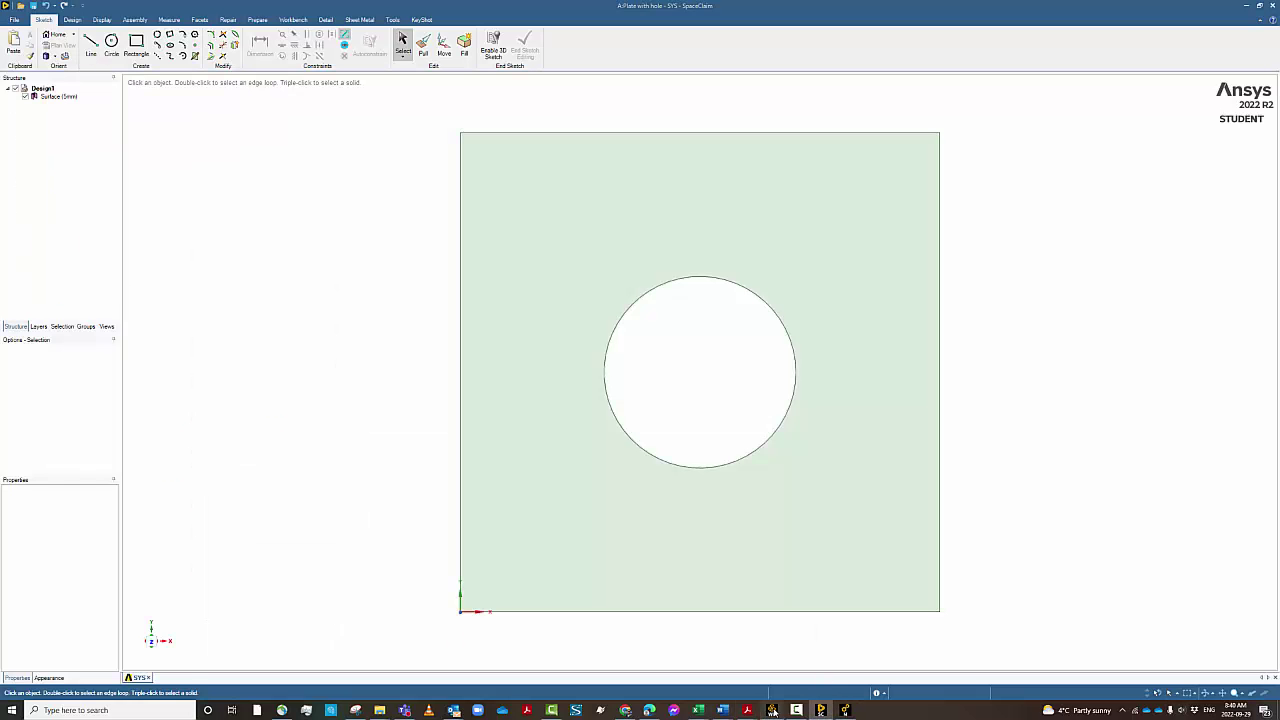
Step: Switch to Workbench and add a second Static Structural system named "plate with hole/sym" to the project schematic
left_click(772, 711)
left_click(311, 346)
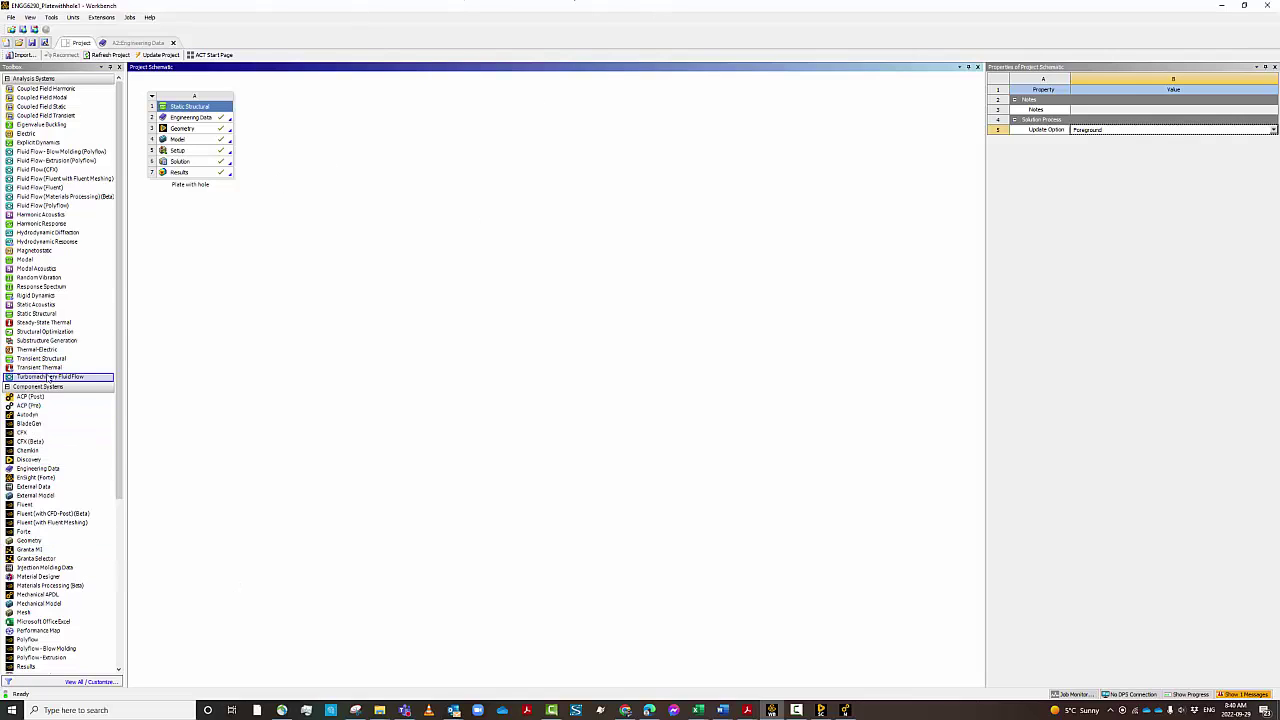
double_click(47, 315)
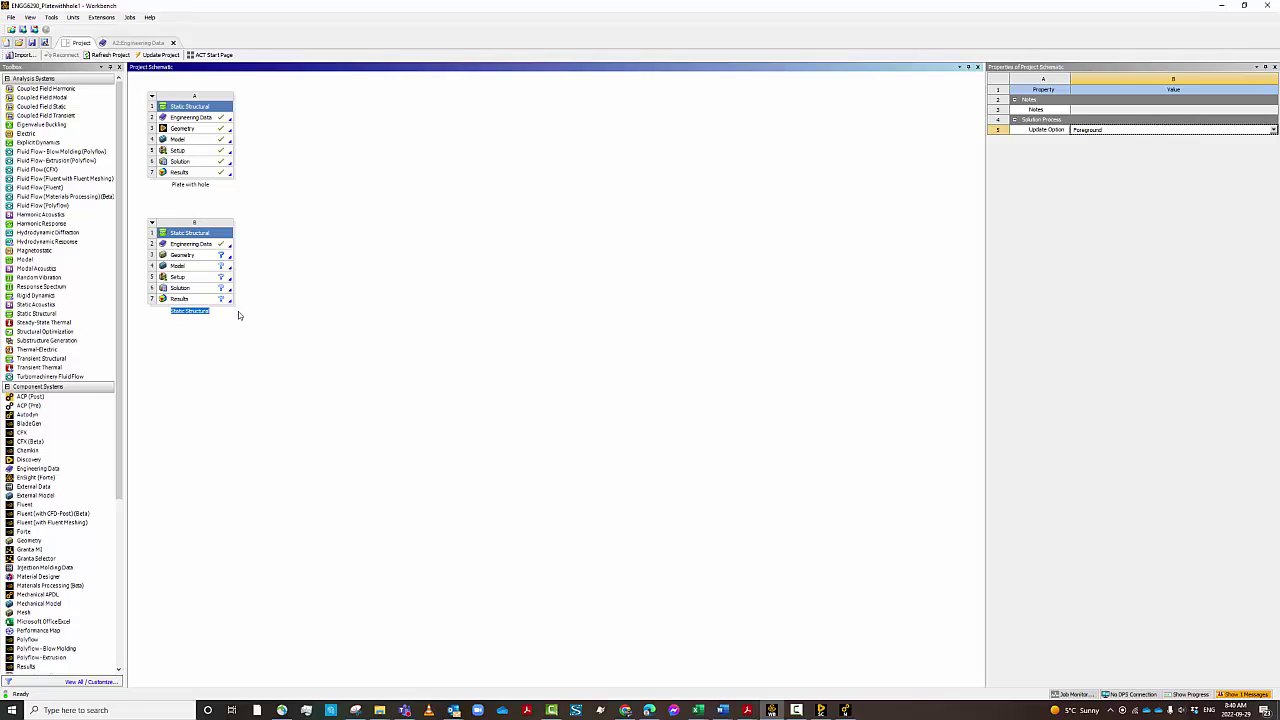
type("plate with hole/sym")
Step: Set the analysis type of the "plate with hole/sym" system's geometry to 2D
right_click(189, 260)
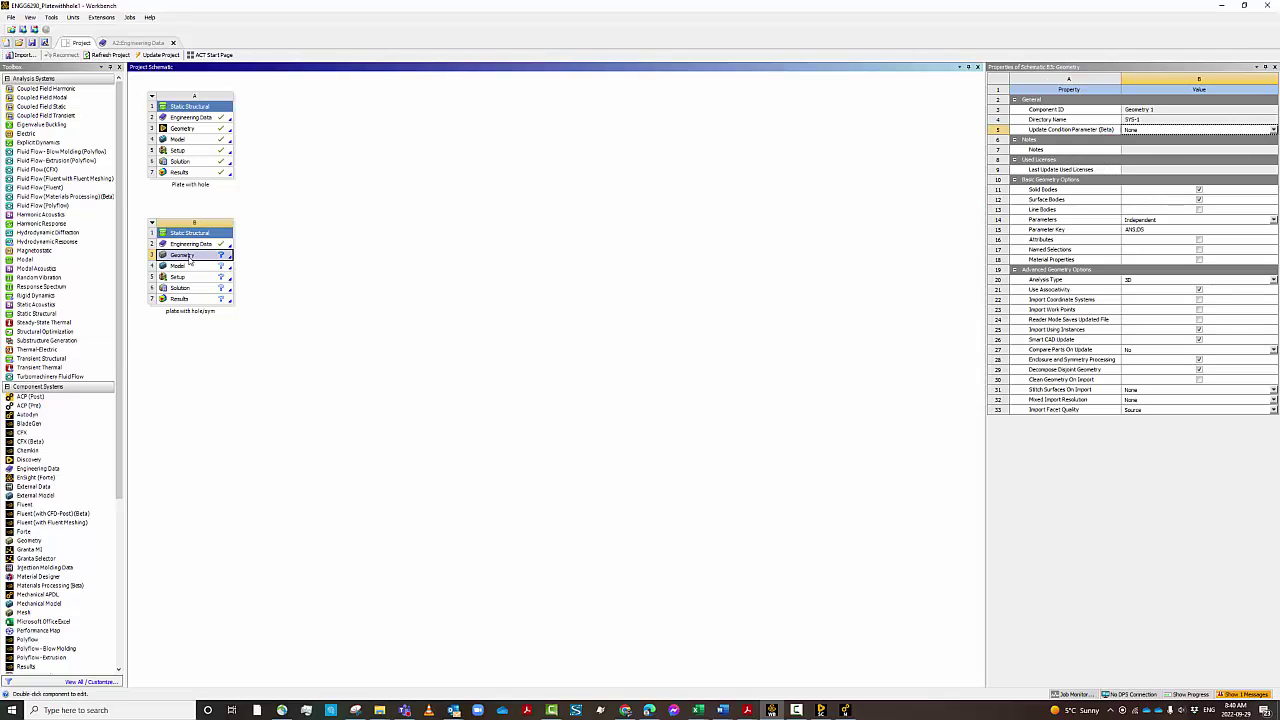
left_click(630, 295)
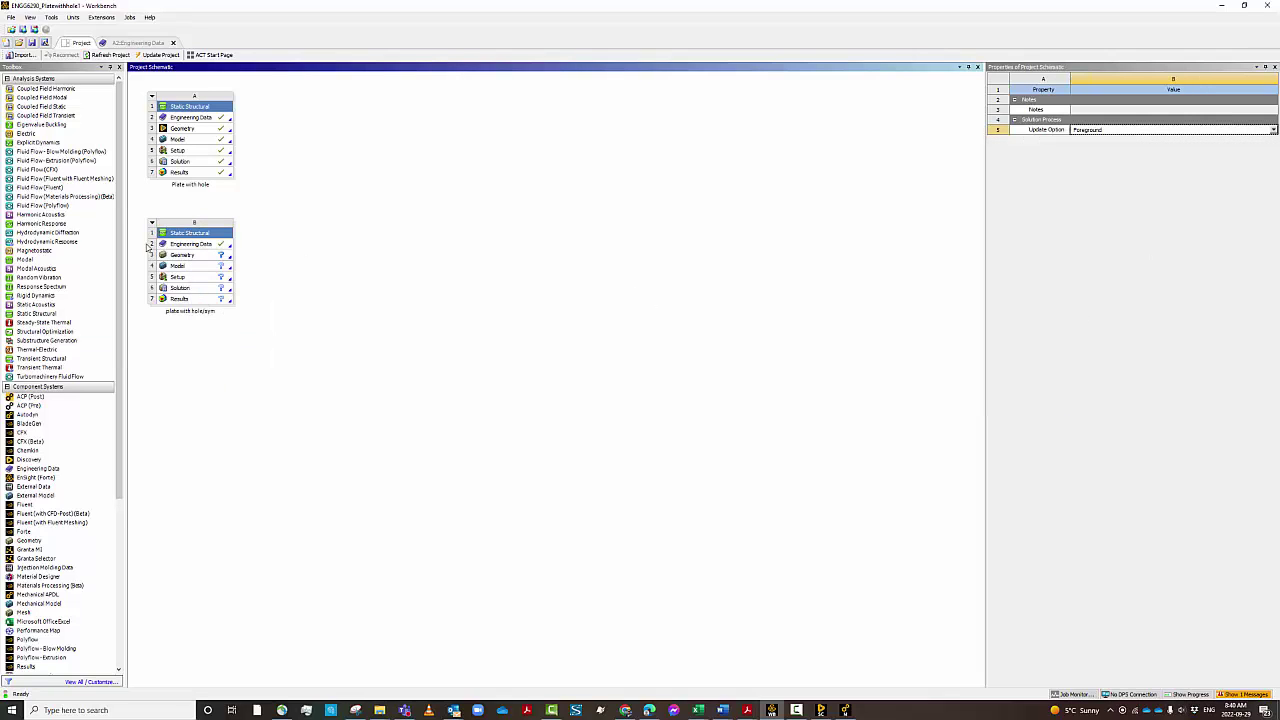
left_click(211, 256)
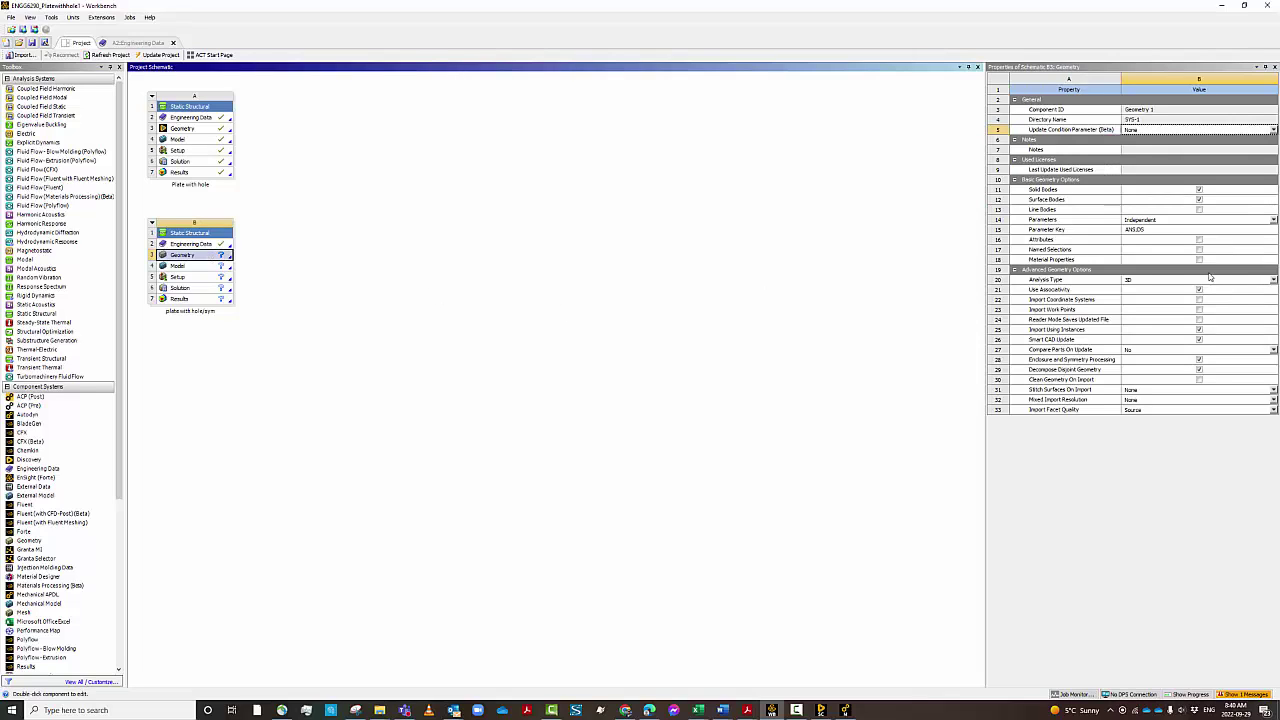
left_click(1145, 280)
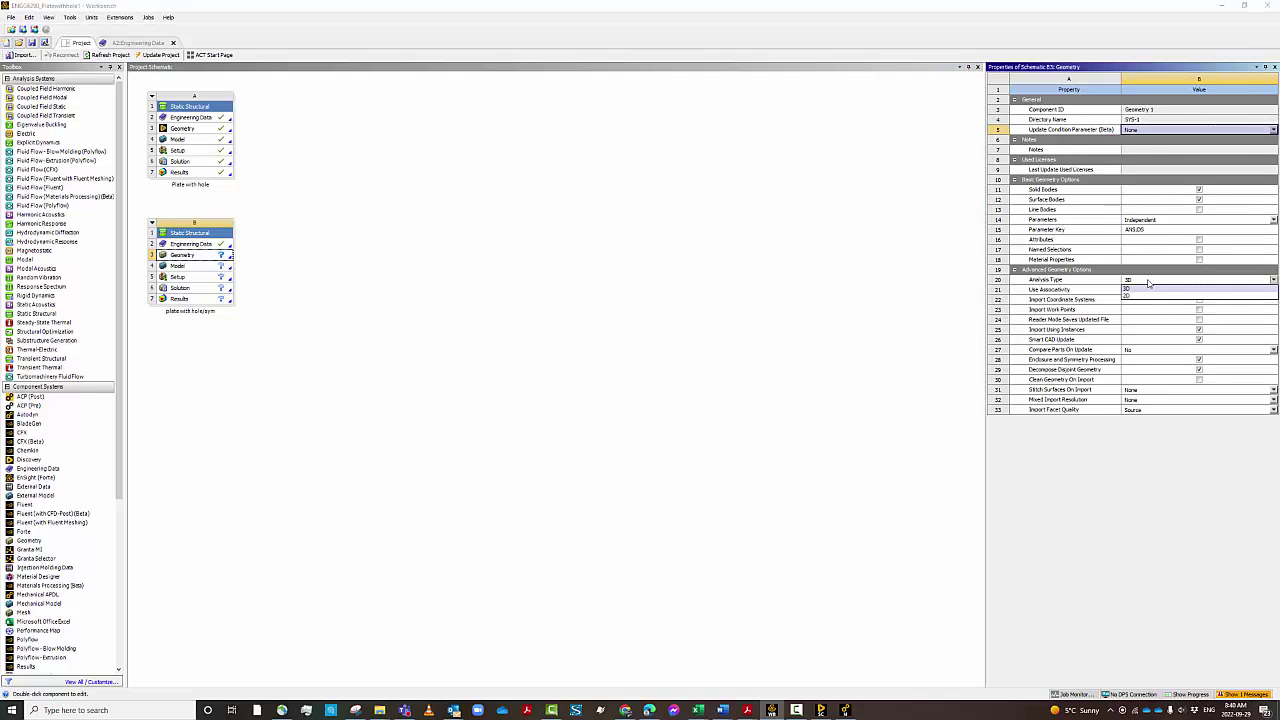
left_click(1145, 292)
left_click(786, 349)
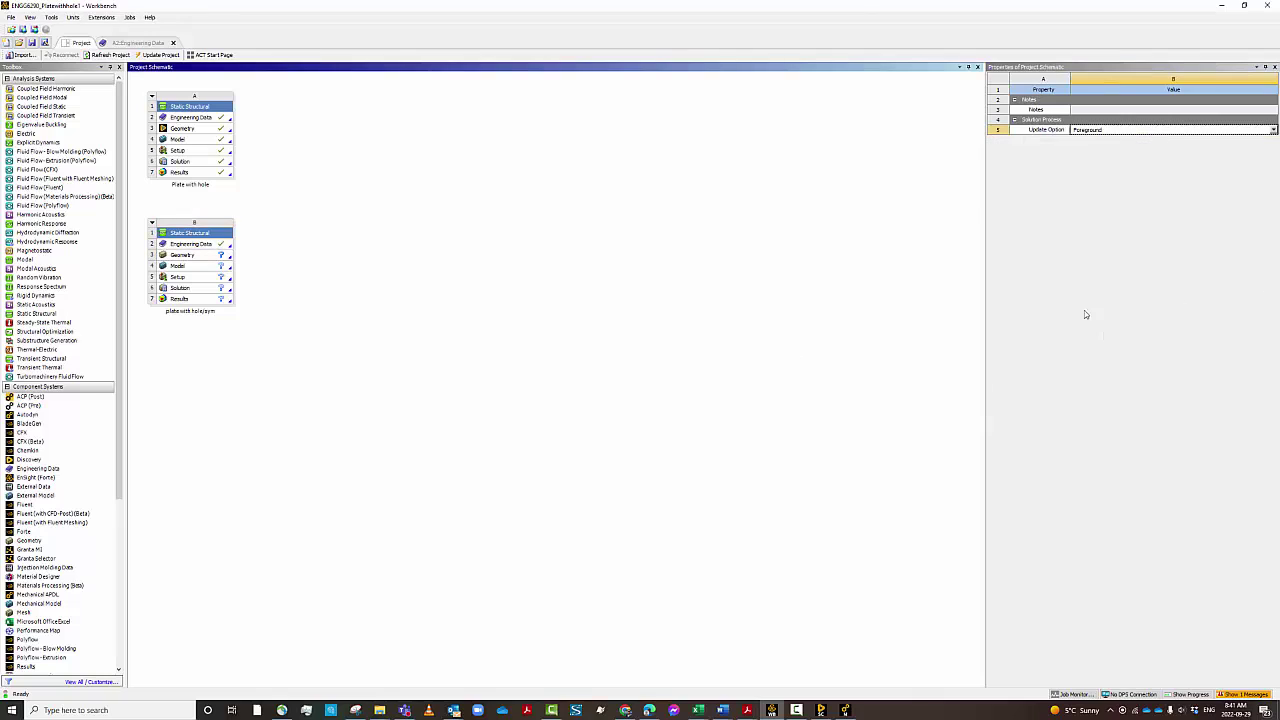
right_click(190, 258)
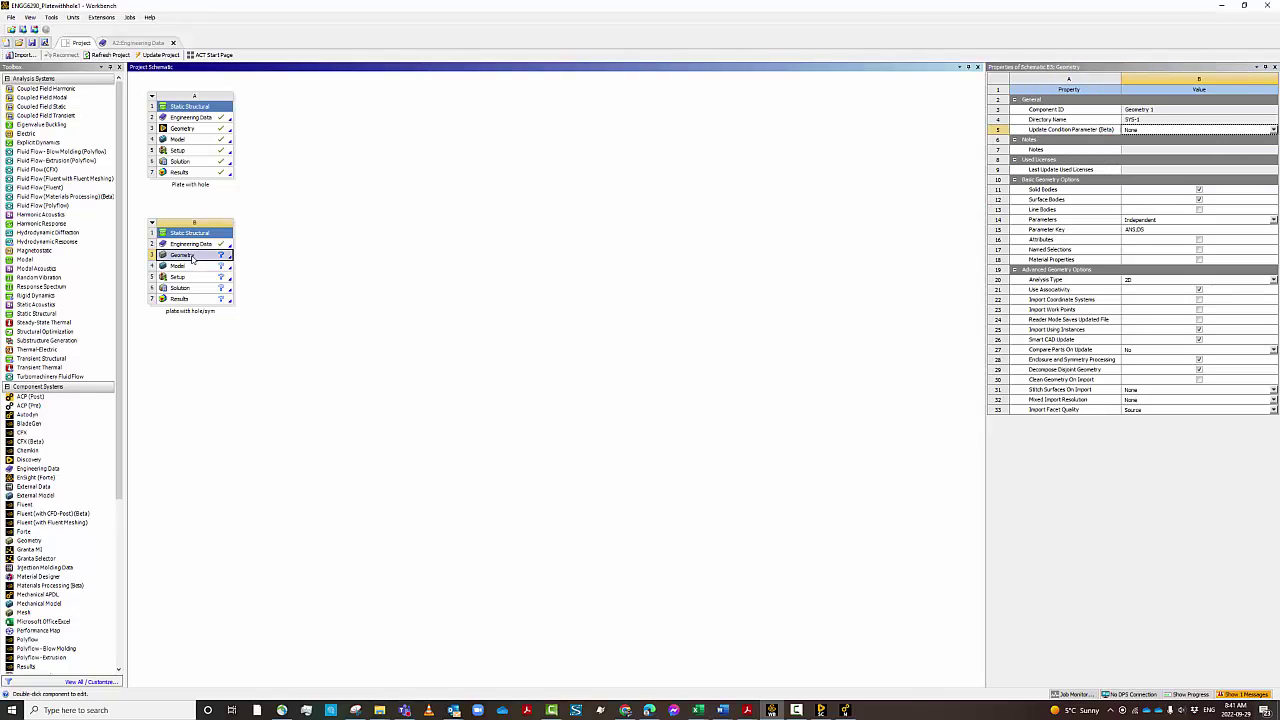
left_click(240, 401)
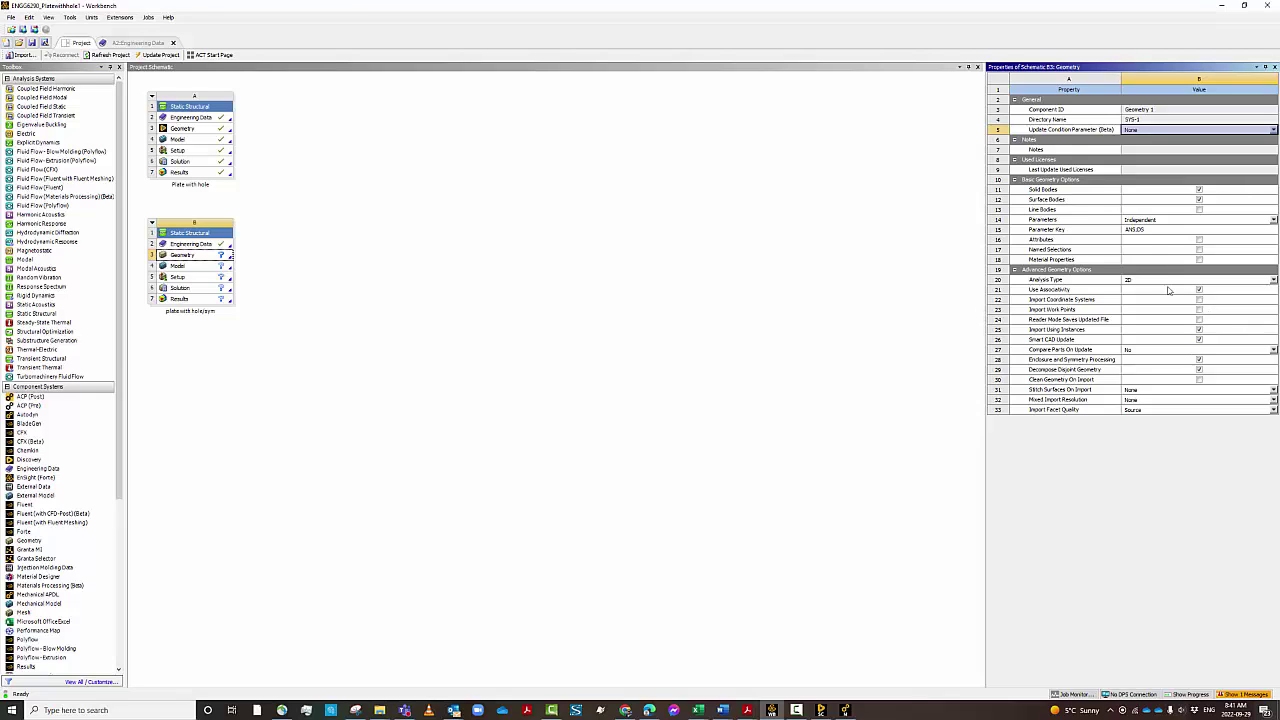
left_click(500, 369)
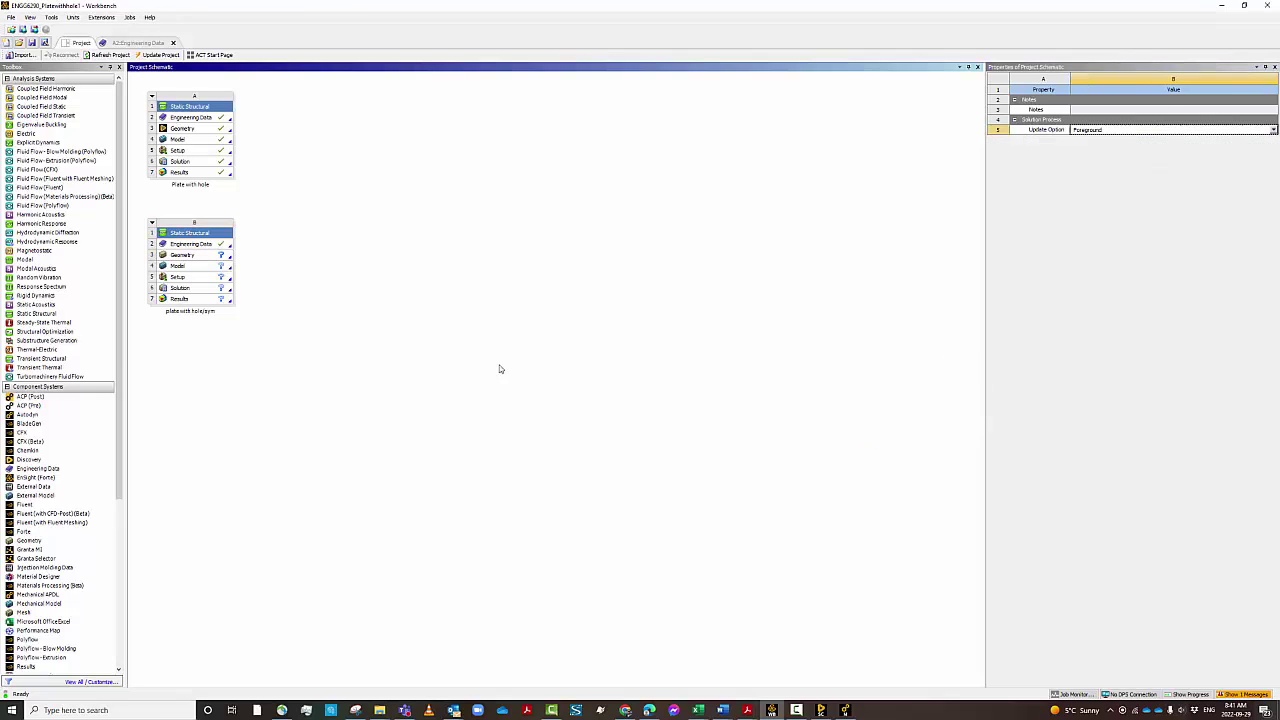
Step: Create a new SpaceClaim geometry for the "plate with hole/sym" system
left_click(200, 256)
right_click(199, 257)
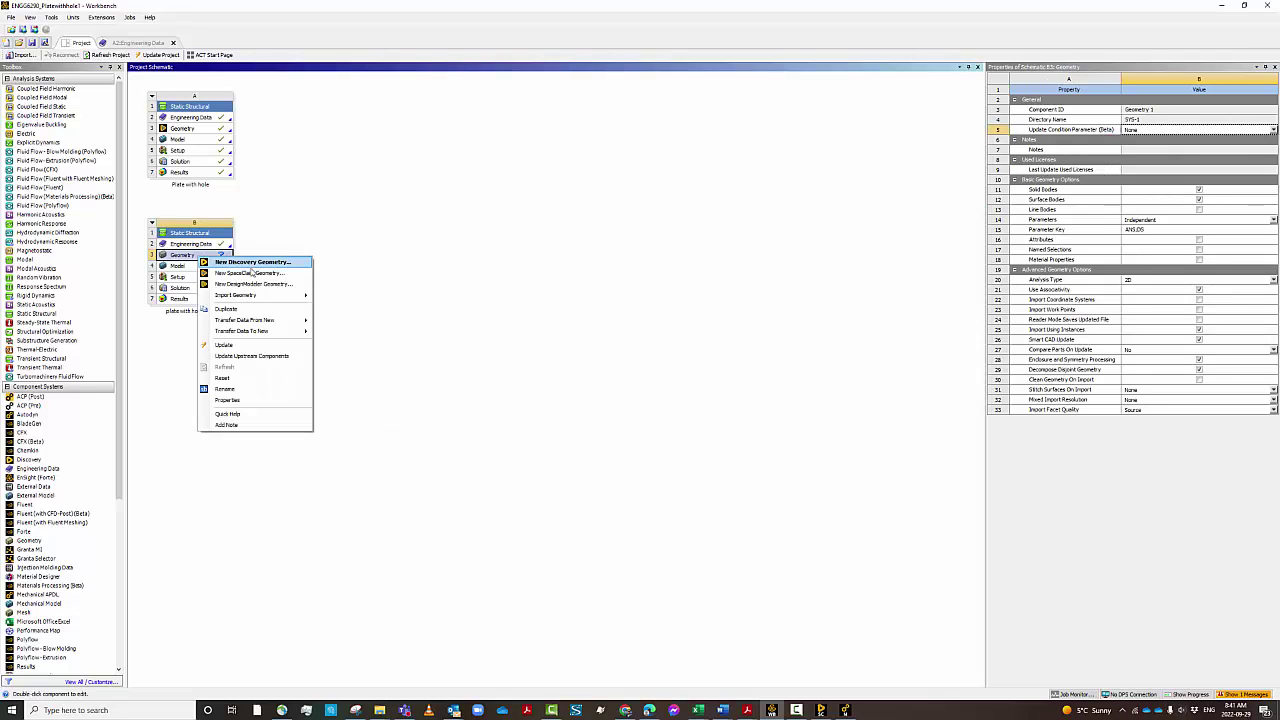
left_click(249, 273)
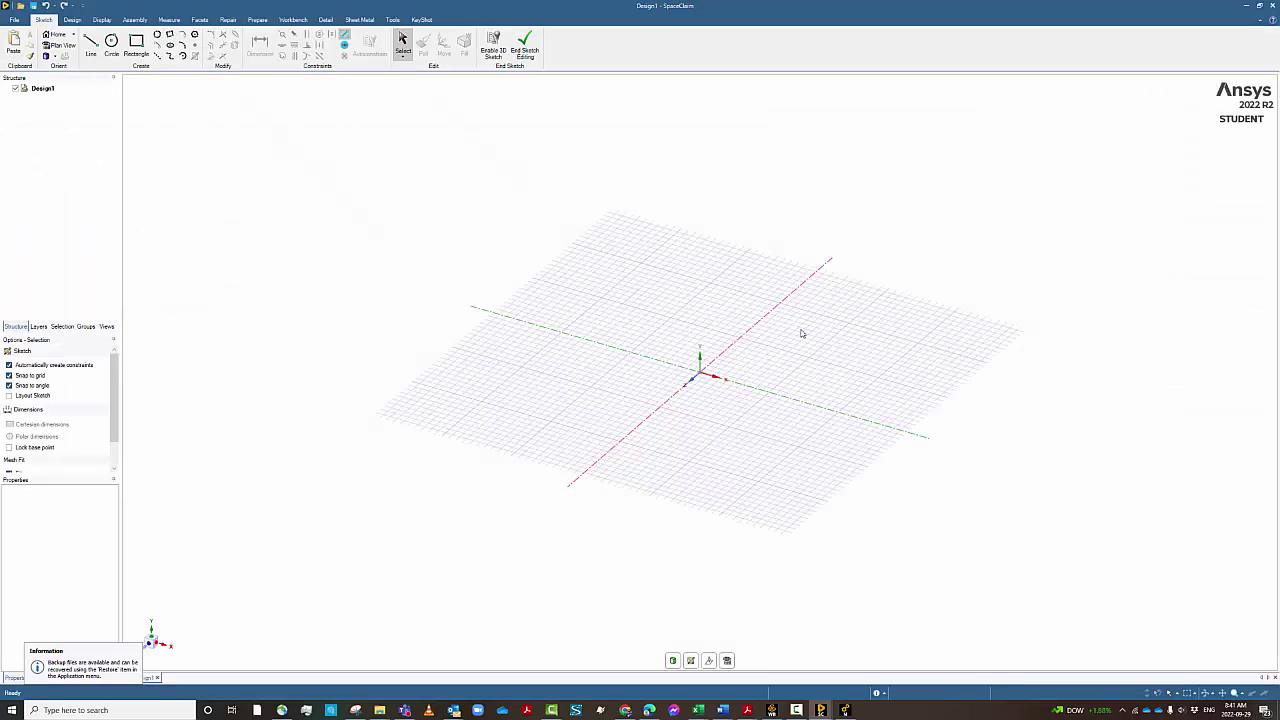
Step: Place the sketch grid on the XY plane and face it in plan view
right_click(801, 333)
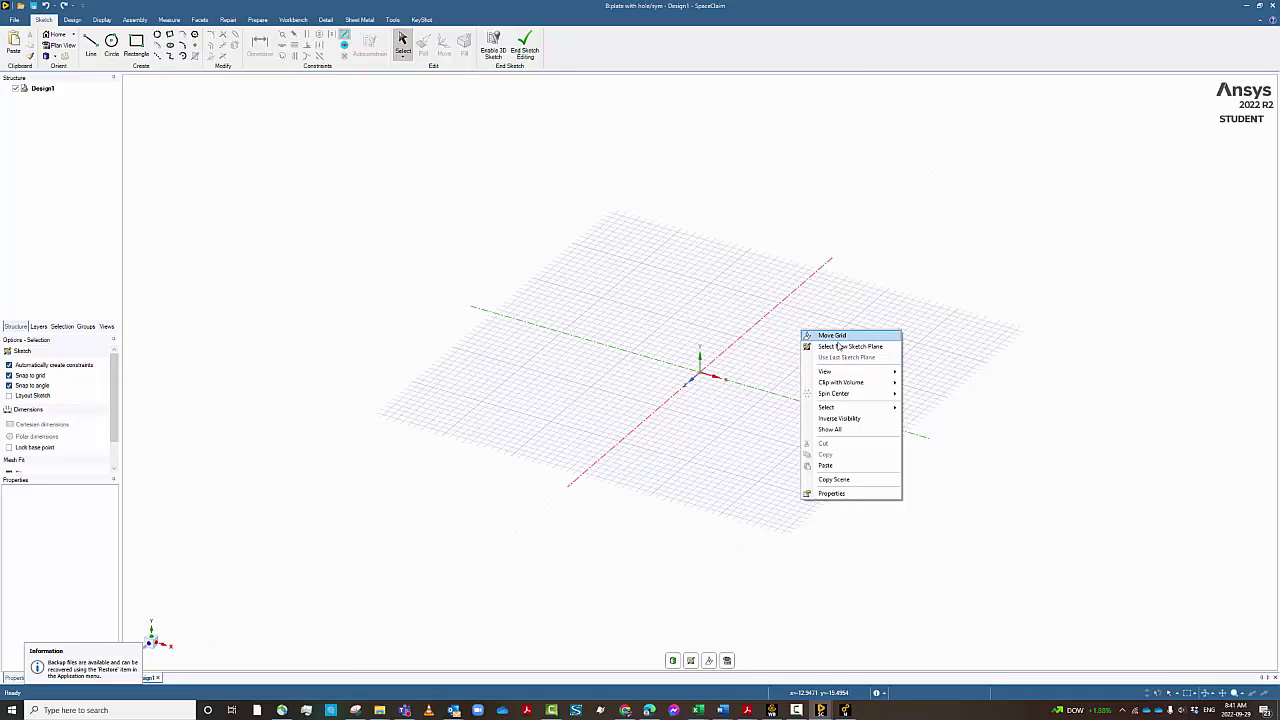
left_click(838, 347)
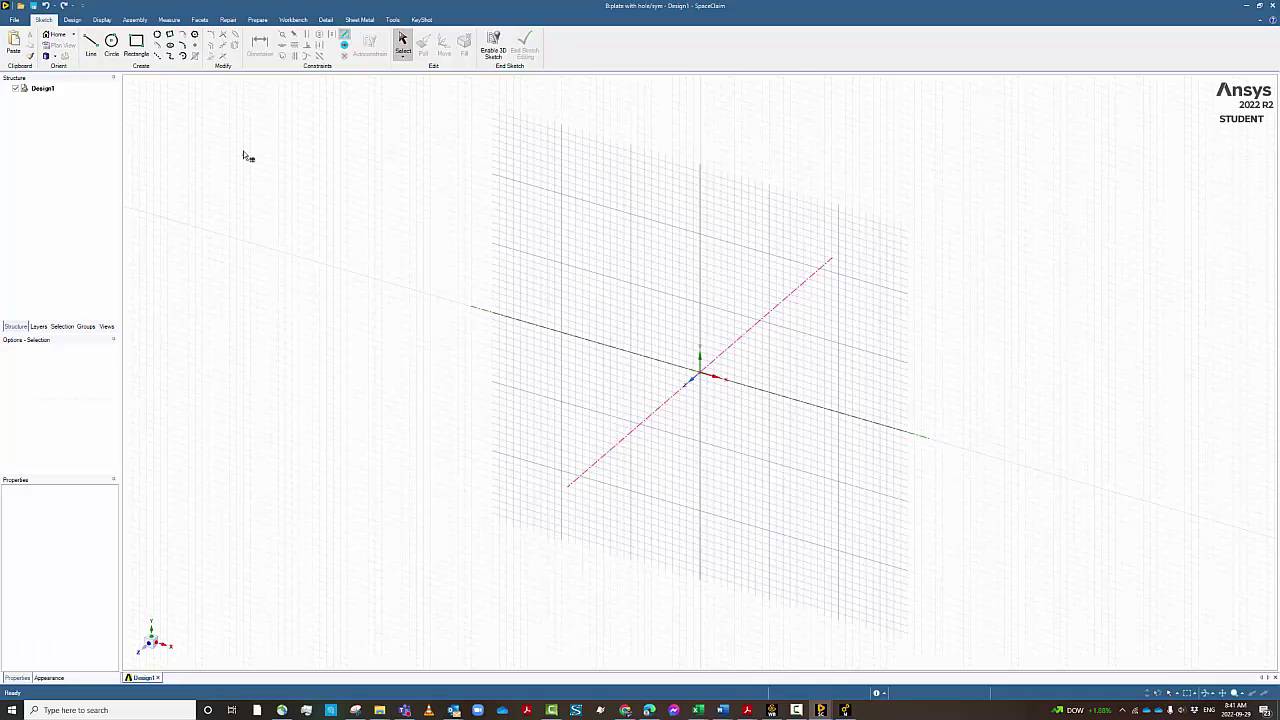
left_click(800, 330)
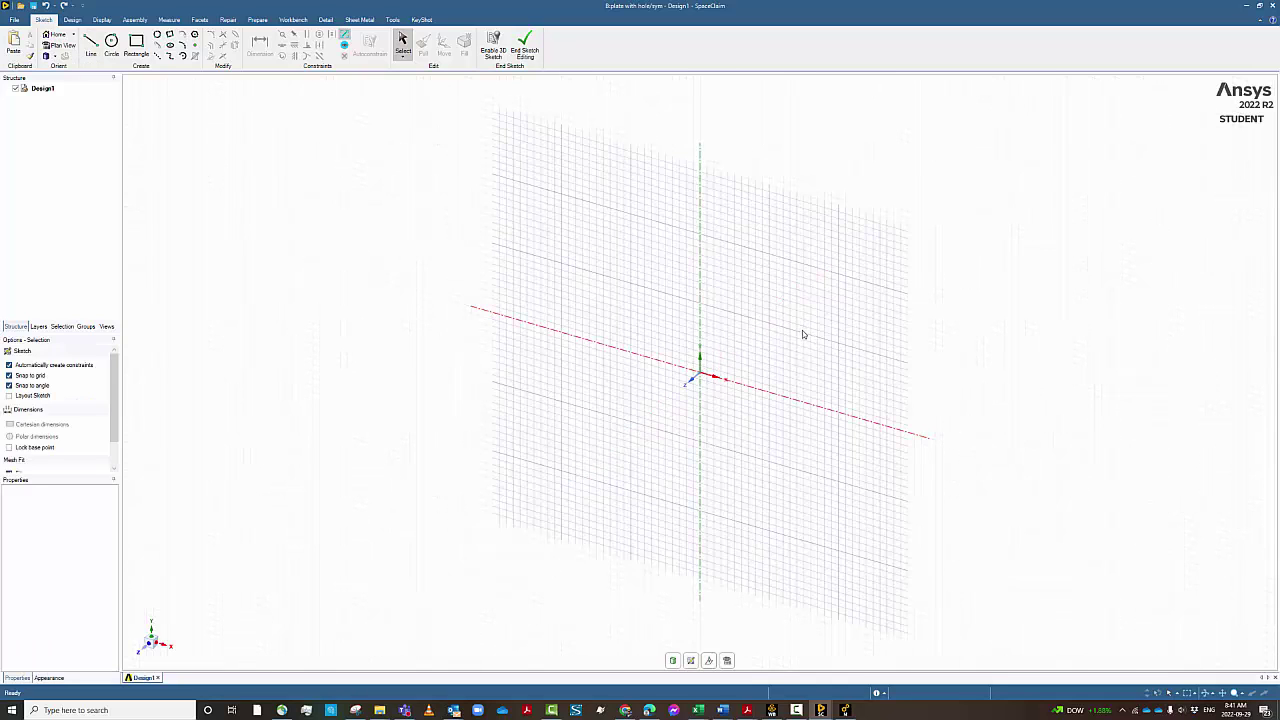
left_click(57, 45)
Step: Set the document's minor grid spacing to 5 mm in the SpaceClaim unit options
left_click(14, 20)
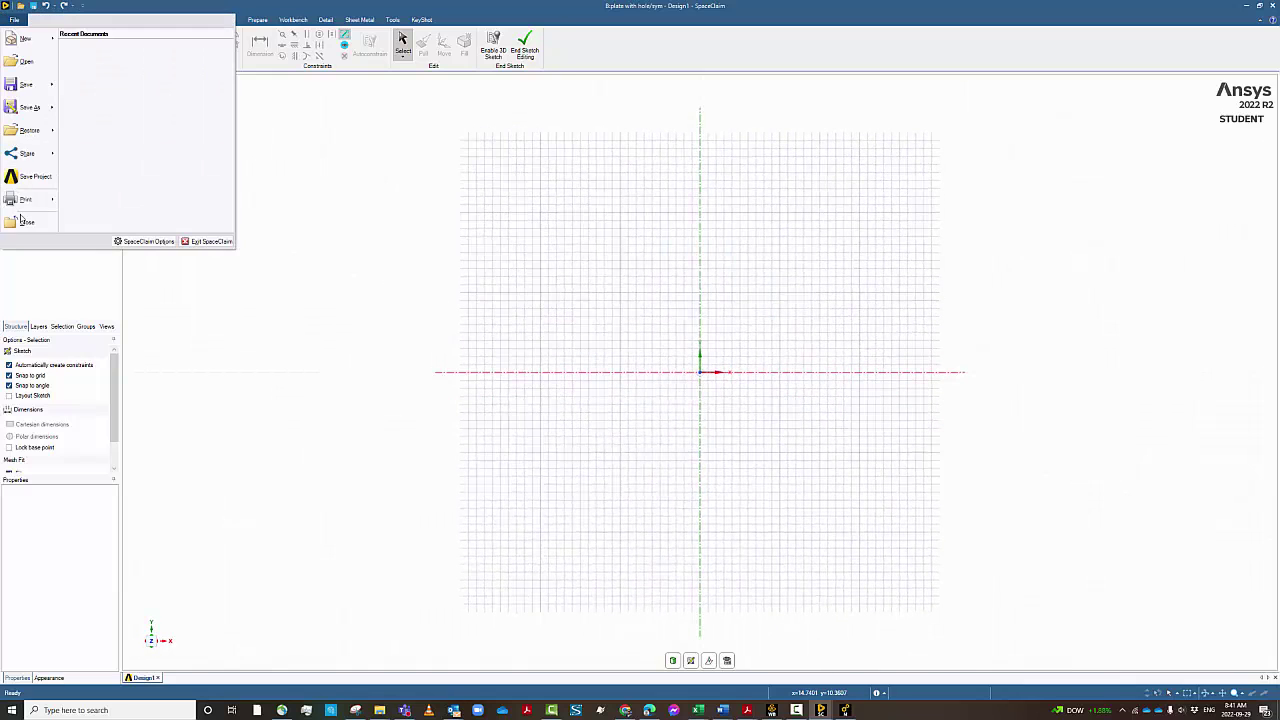
left_click(259, 263)
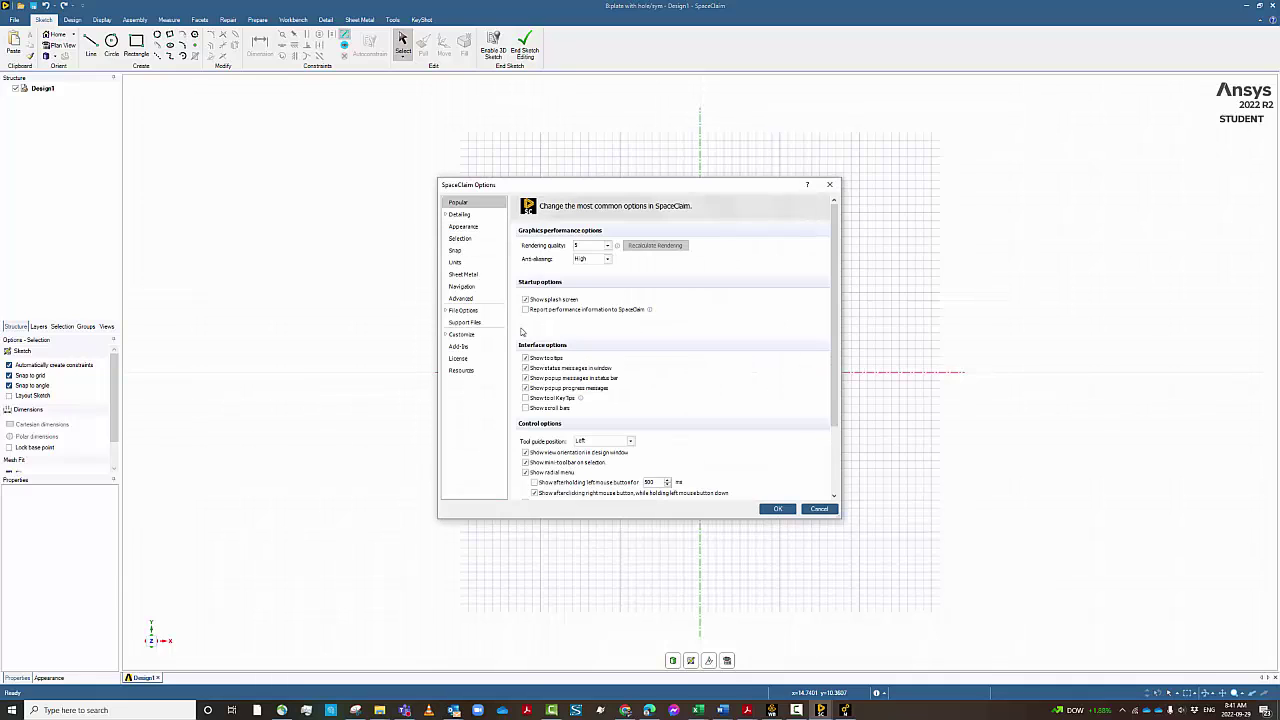
left_click(455, 262)
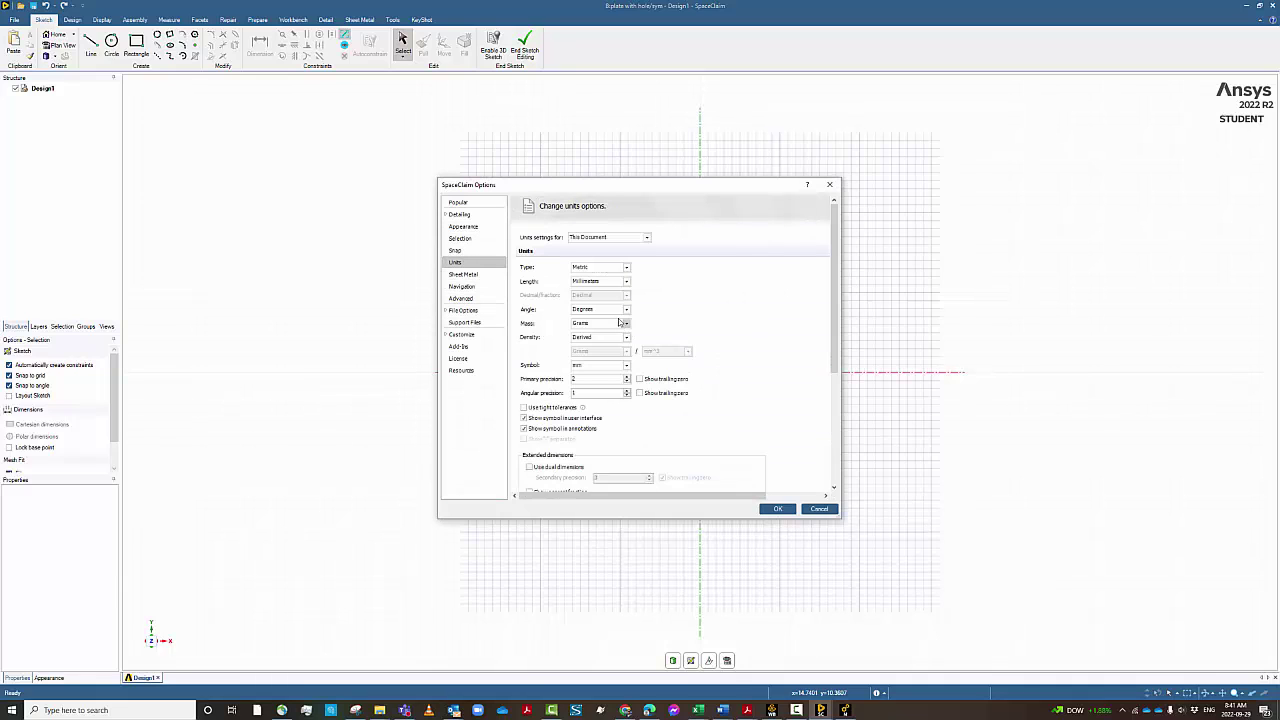
scroll(690, 460, "down", 4)
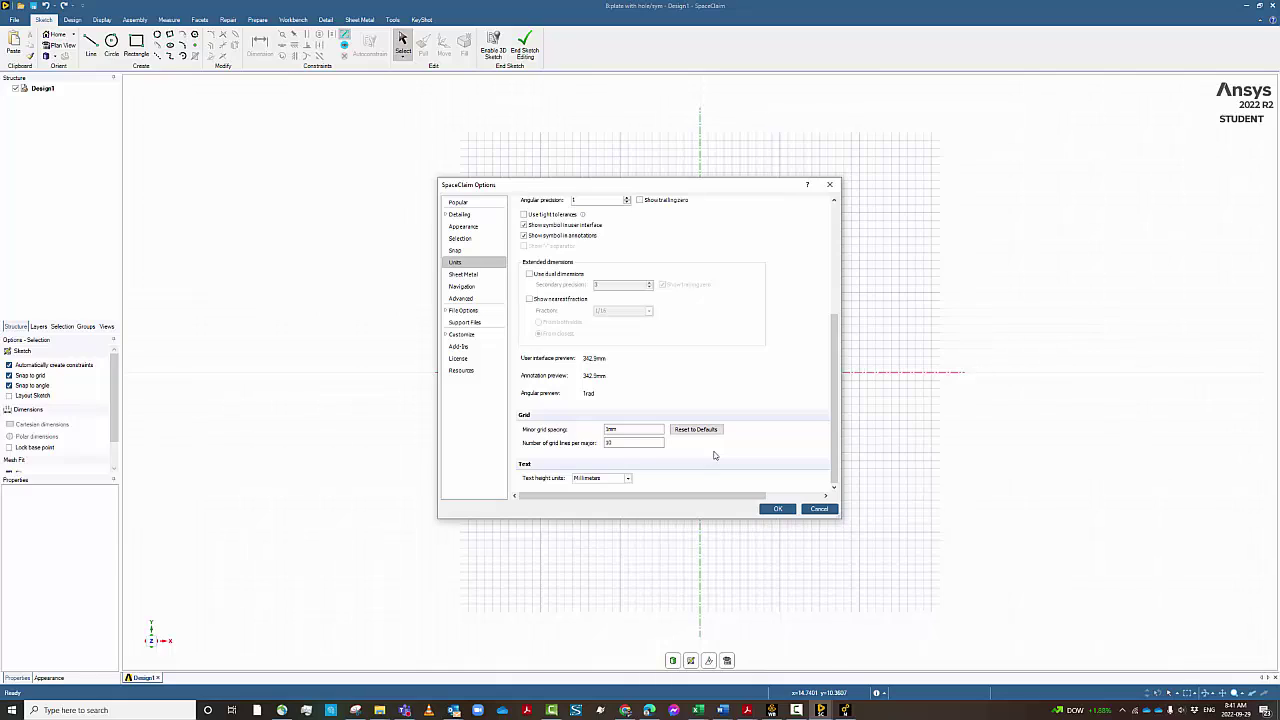
left_click(635, 429)
key("Tab")
left_click(776, 508)
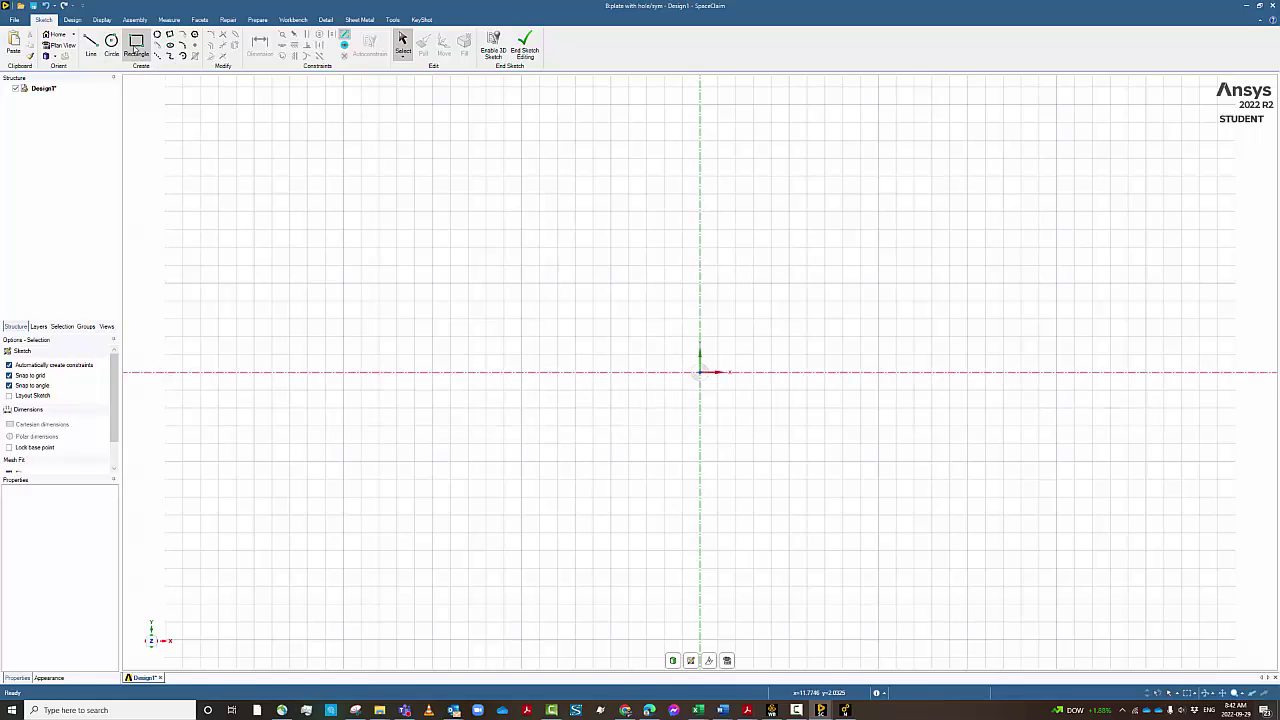
Step: Sketch a 50 mm by 50 mm square with its lower-left corner at the origin
left_click(137, 46)
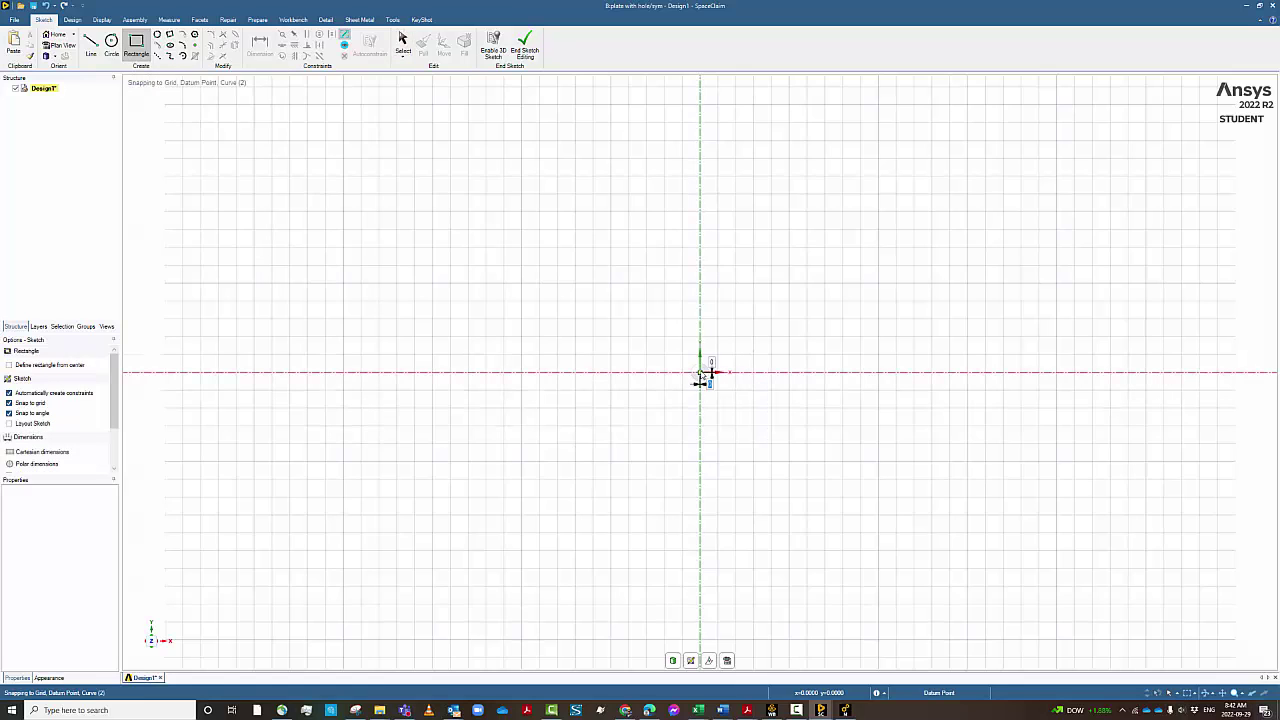
left_click(700, 373)
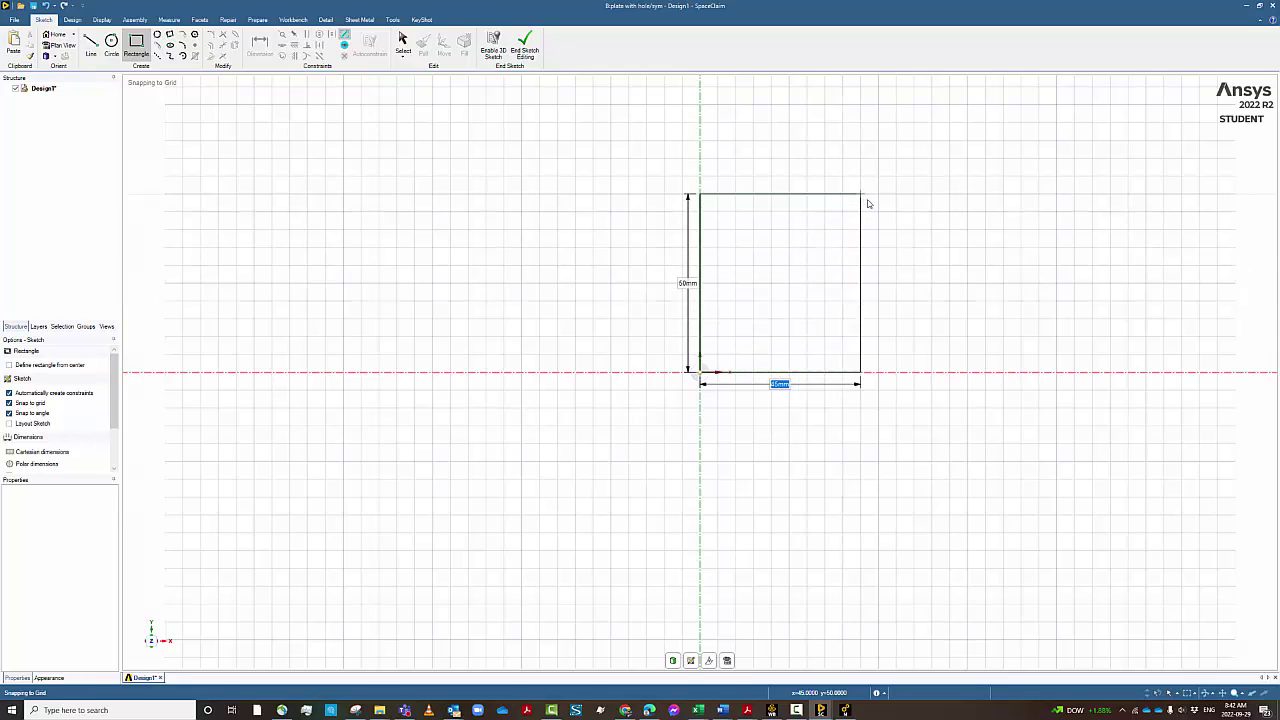
left_click(876, 202)
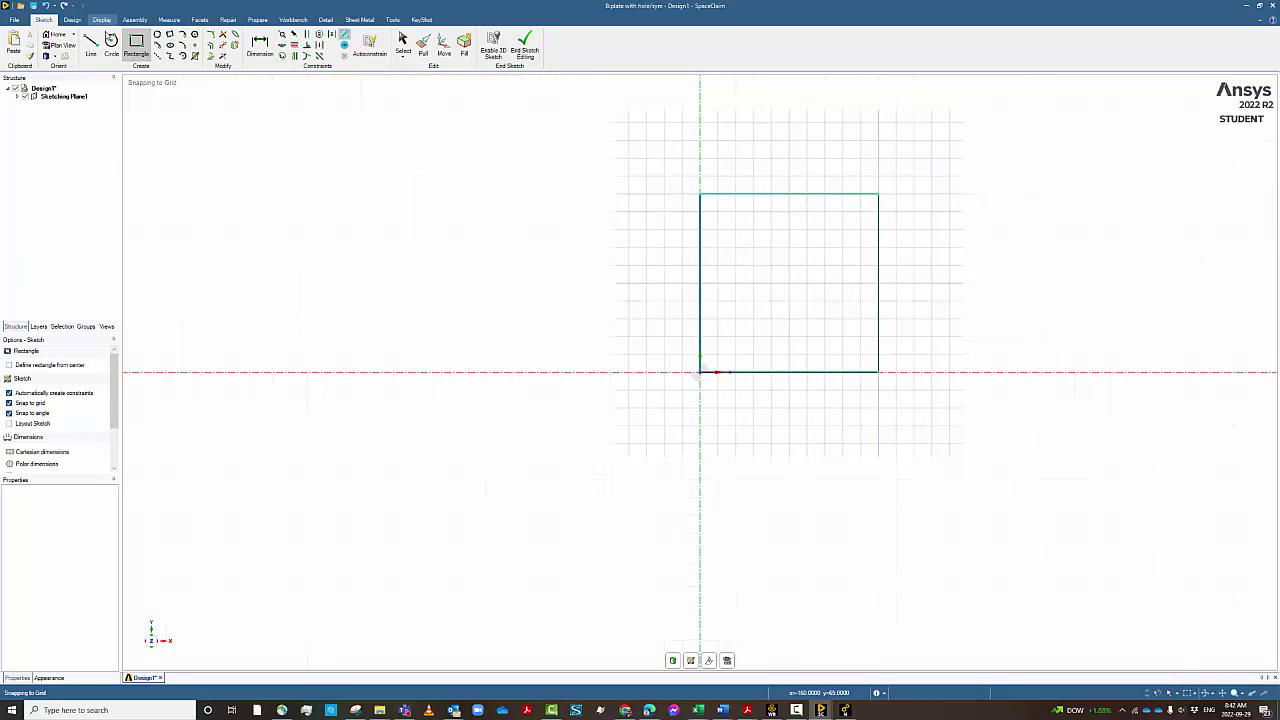
Step: Sketch a circle of 40 mm diameter centred on the origin at the square's corner
left_click(112, 45)
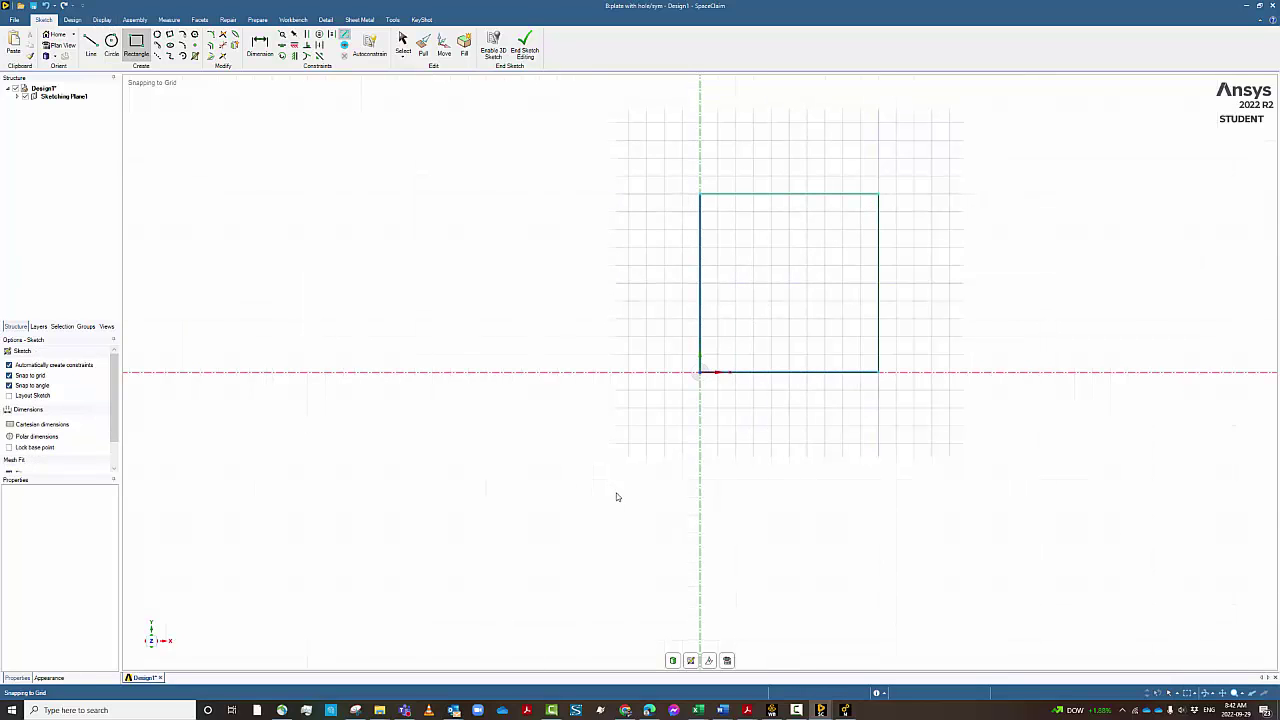
left_click(700, 373)
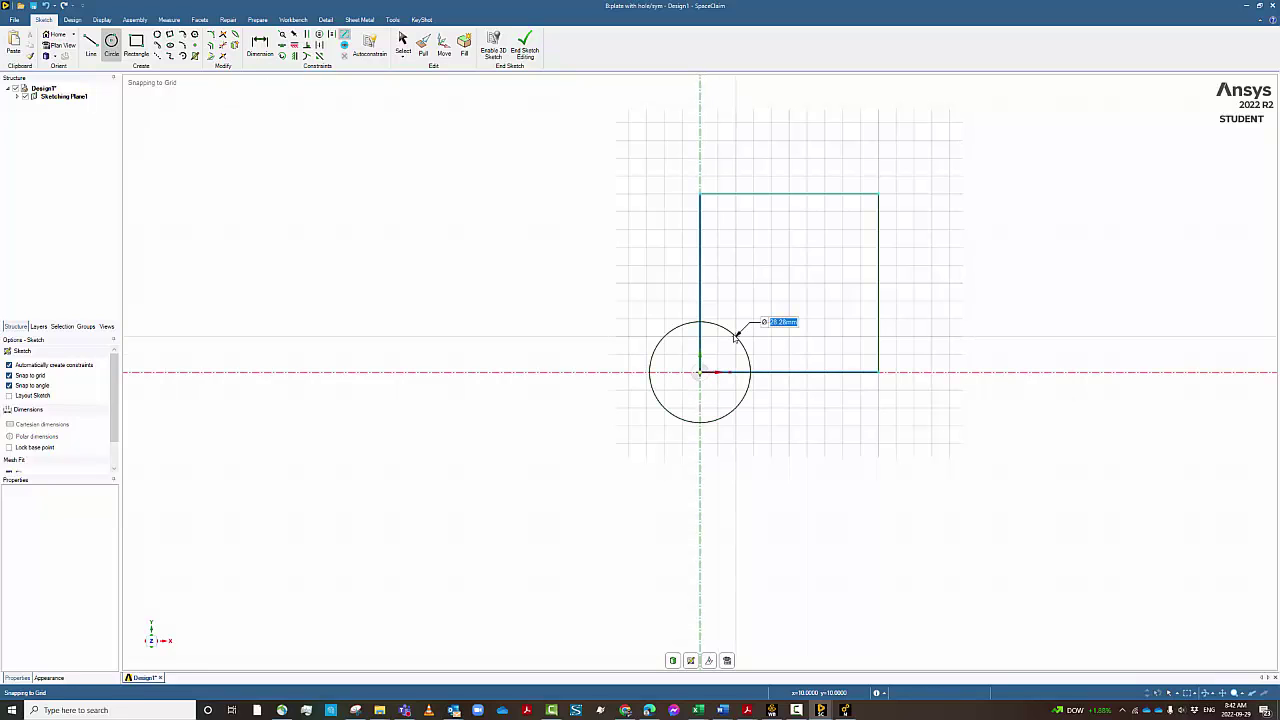
type("40")
key("Return")
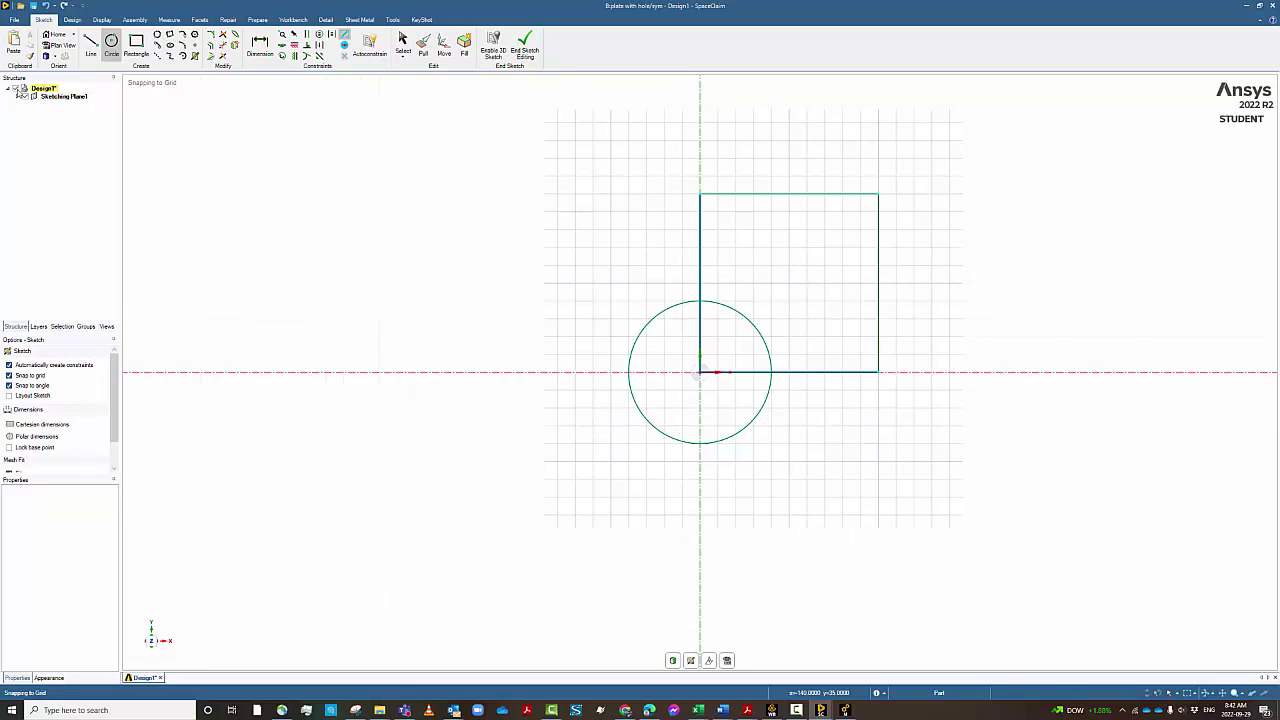
Step: Expand the sketching plane and its sketch in the structure to examine the curves they contain
left_click(19, 97)
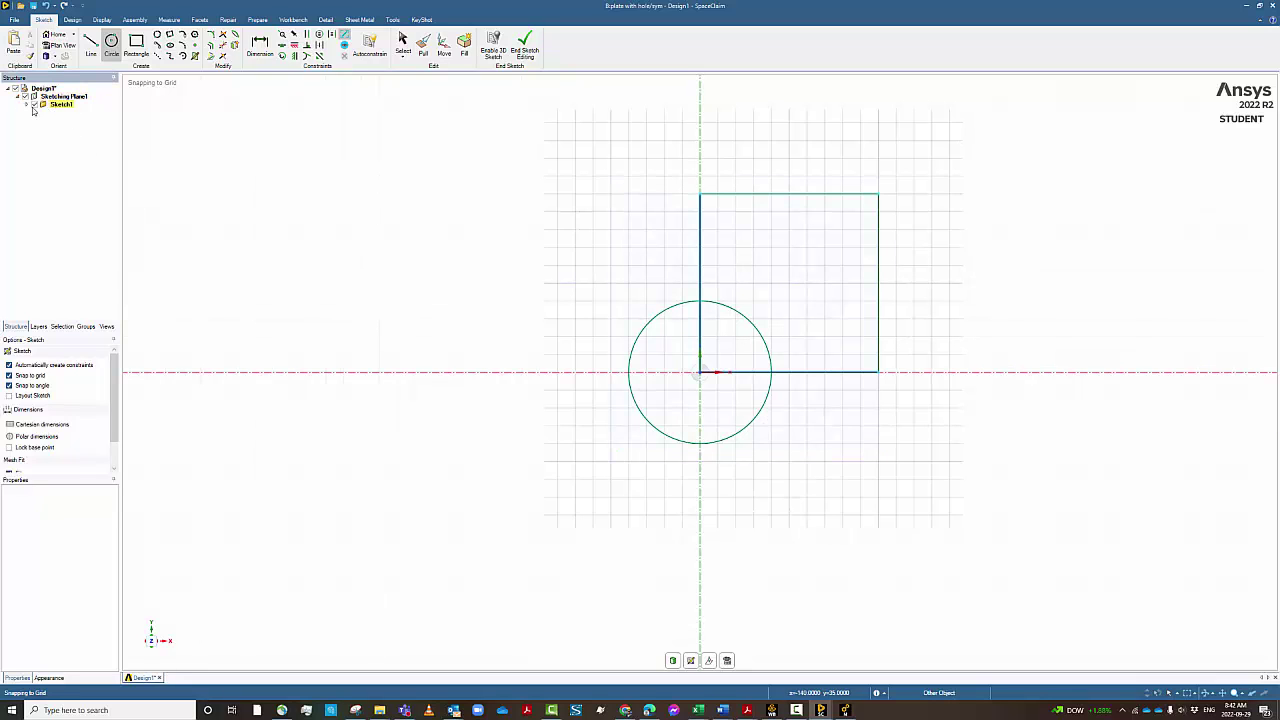
left_click(27, 105)
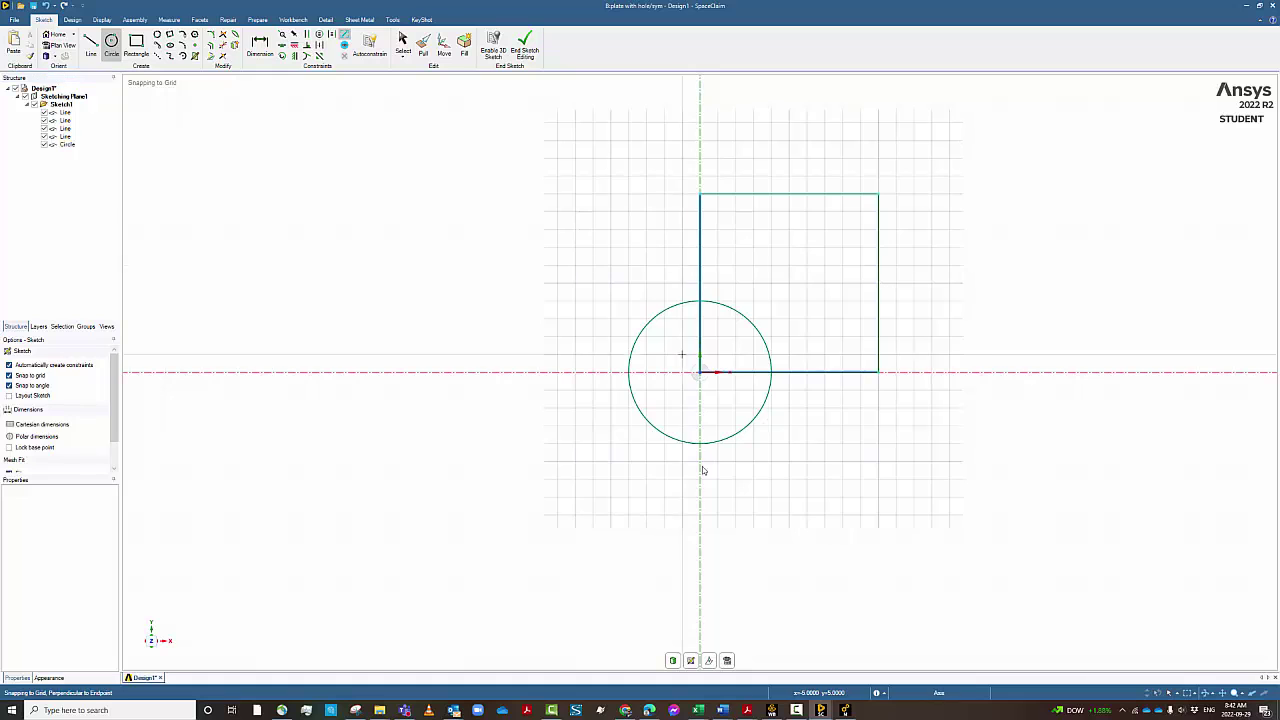
left_click(575, 497)
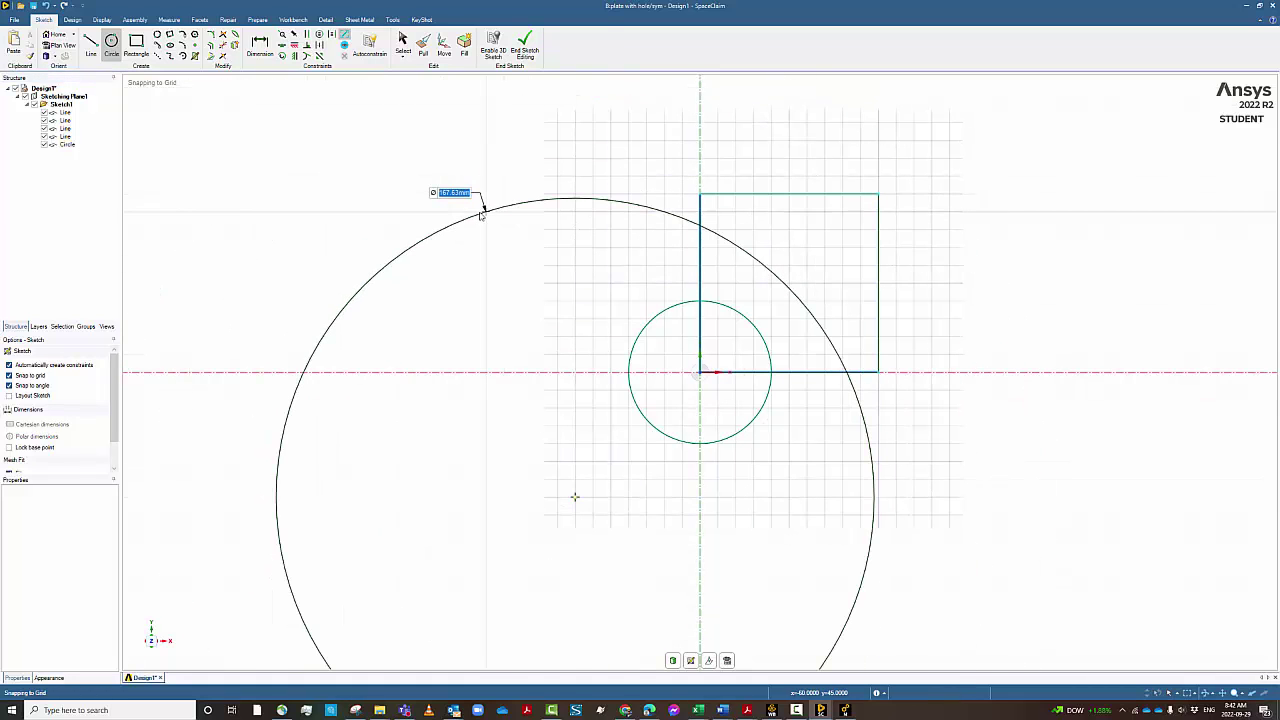
key("Escape")
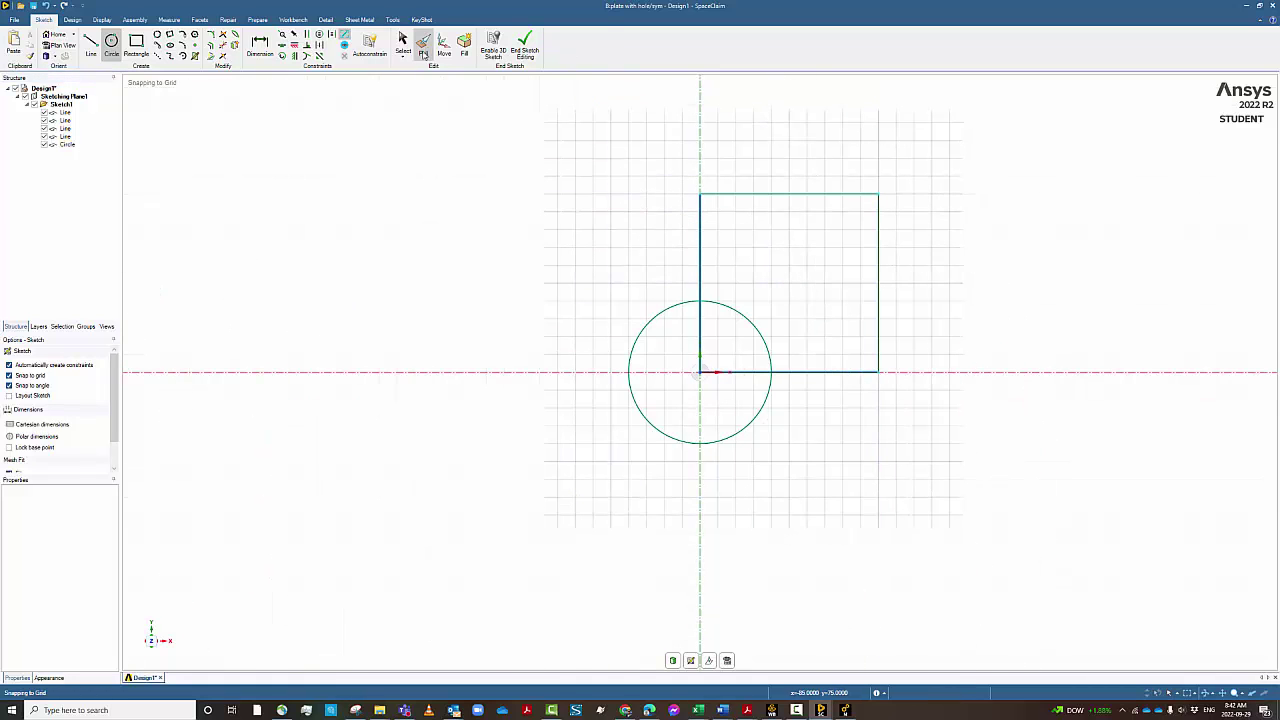
Step: Convert the sketch into surface faces with the Pull tool, selecting the square's region outside the circle
key("p")
left_click(744, 254)
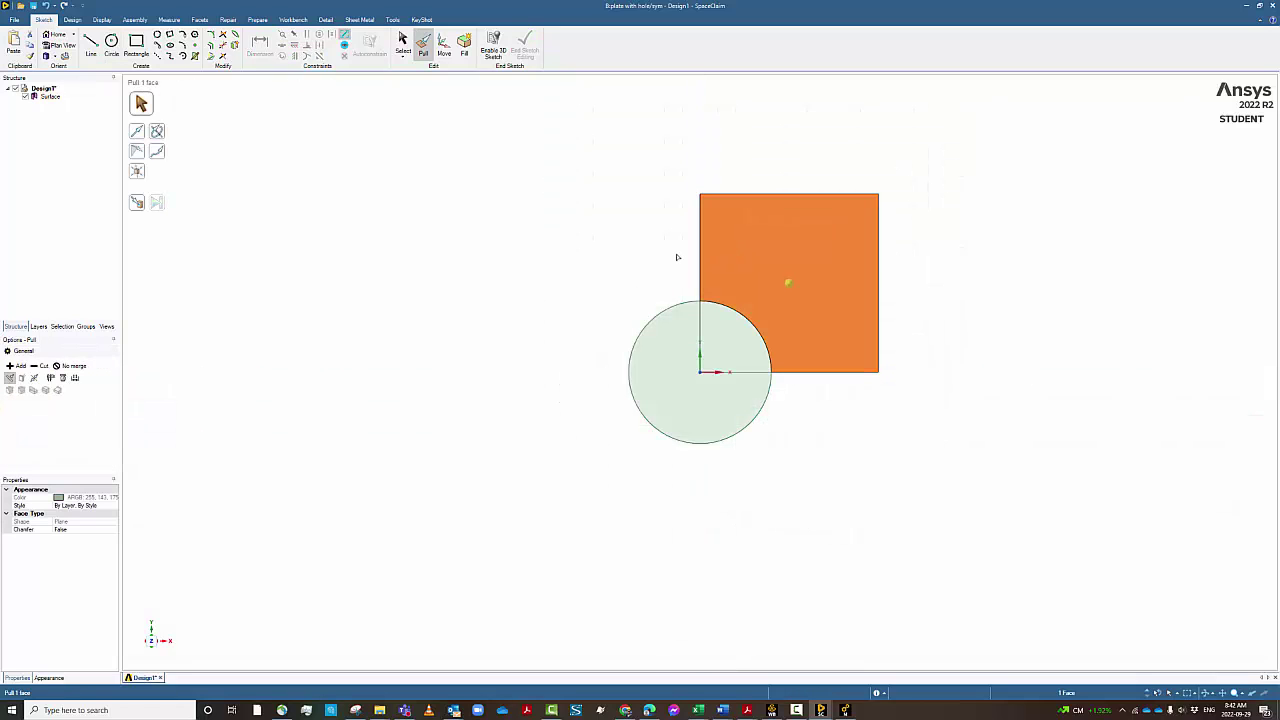
Step: Hide the surface body made from the square and circle, and dismiss the notice about suppressing for physics
left_click(54, 98)
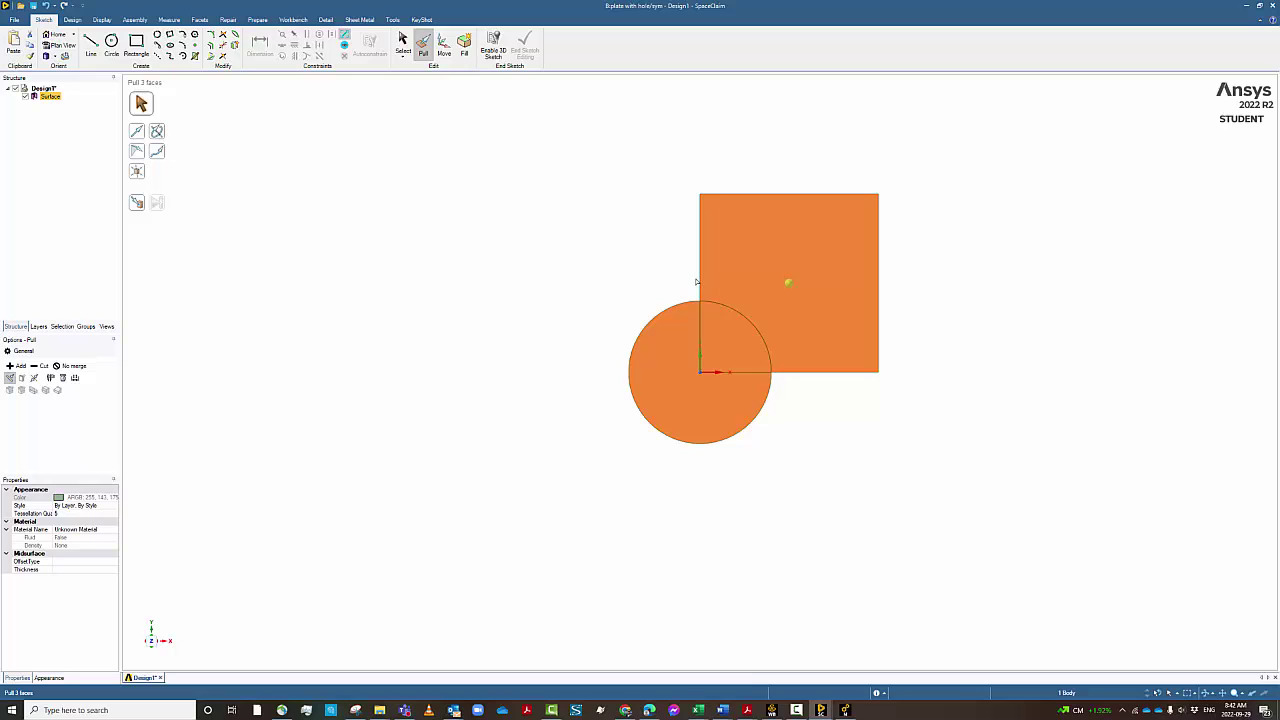
left_click(32, 97)
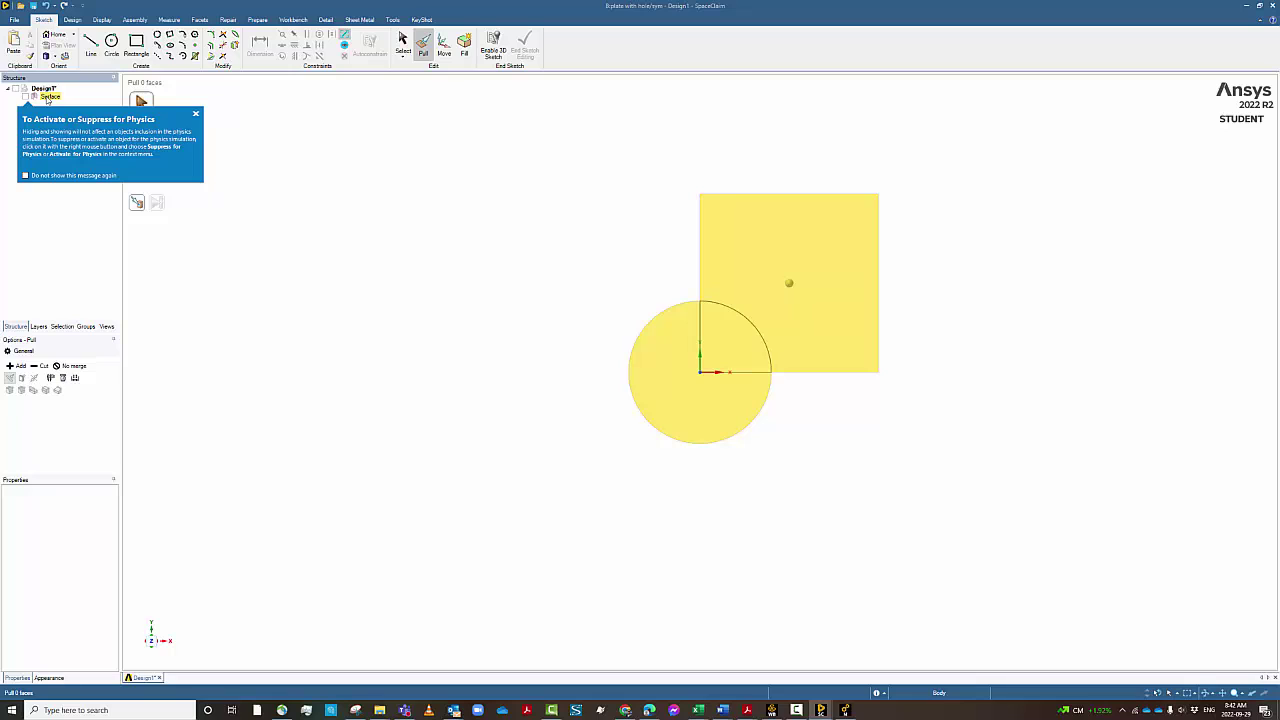
left_click(47, 97)
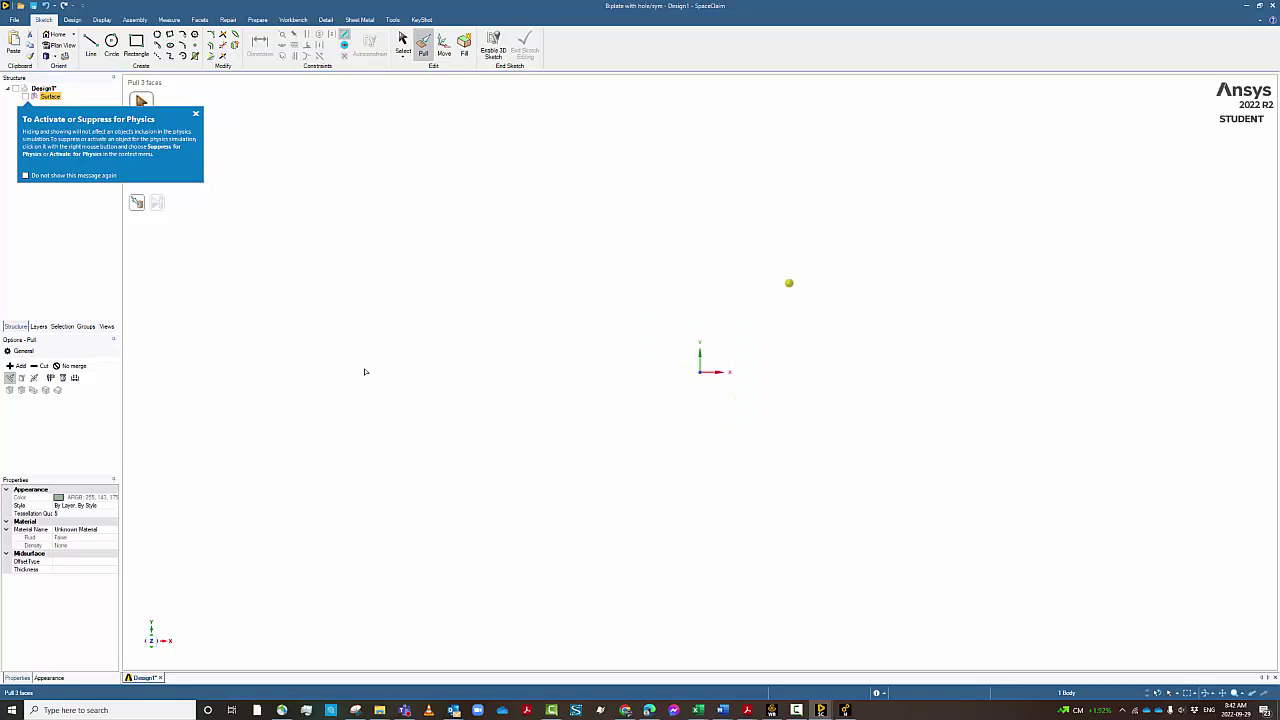
left_click(34, 97)
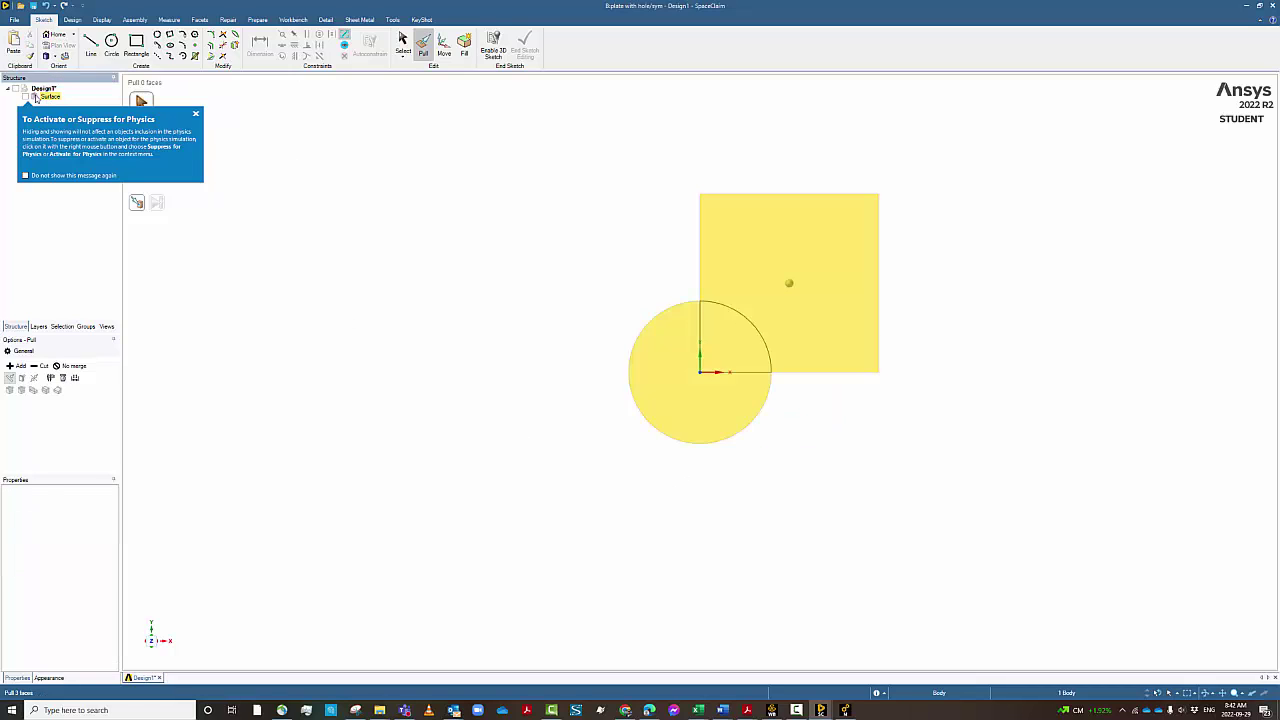
left_click(34, 97)
left_click(250, 440)
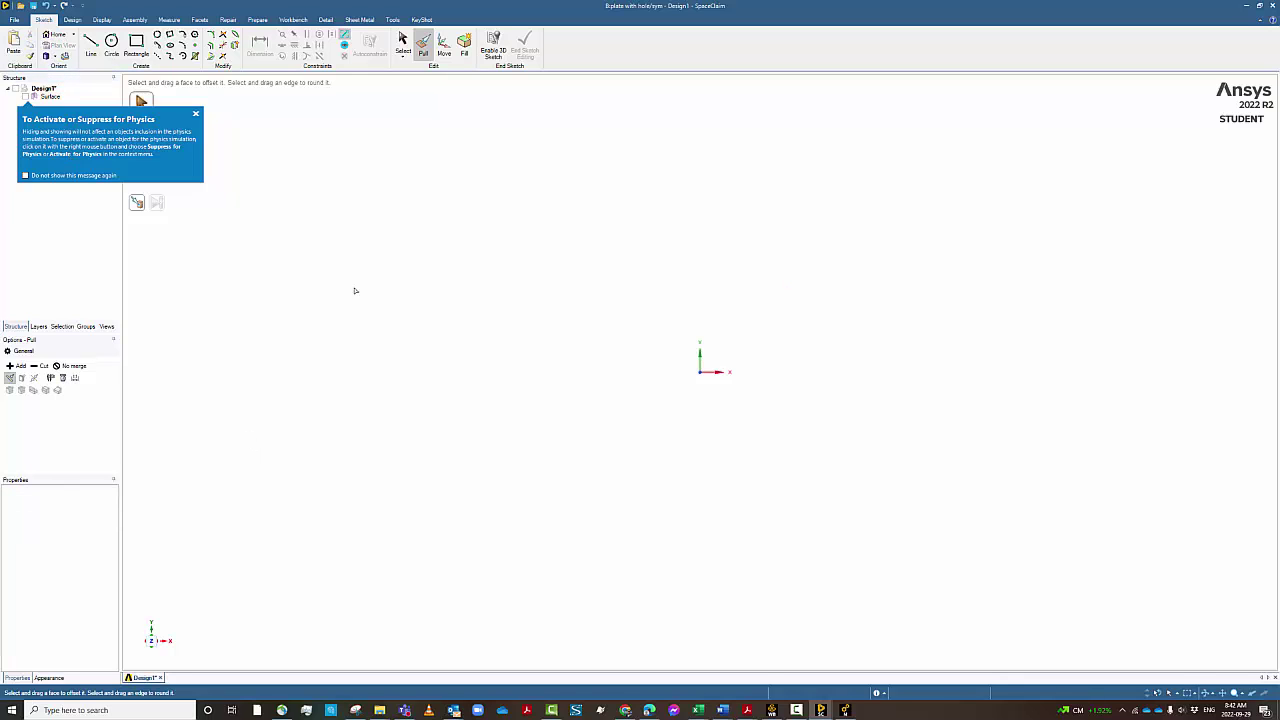
left_click(195, 114)
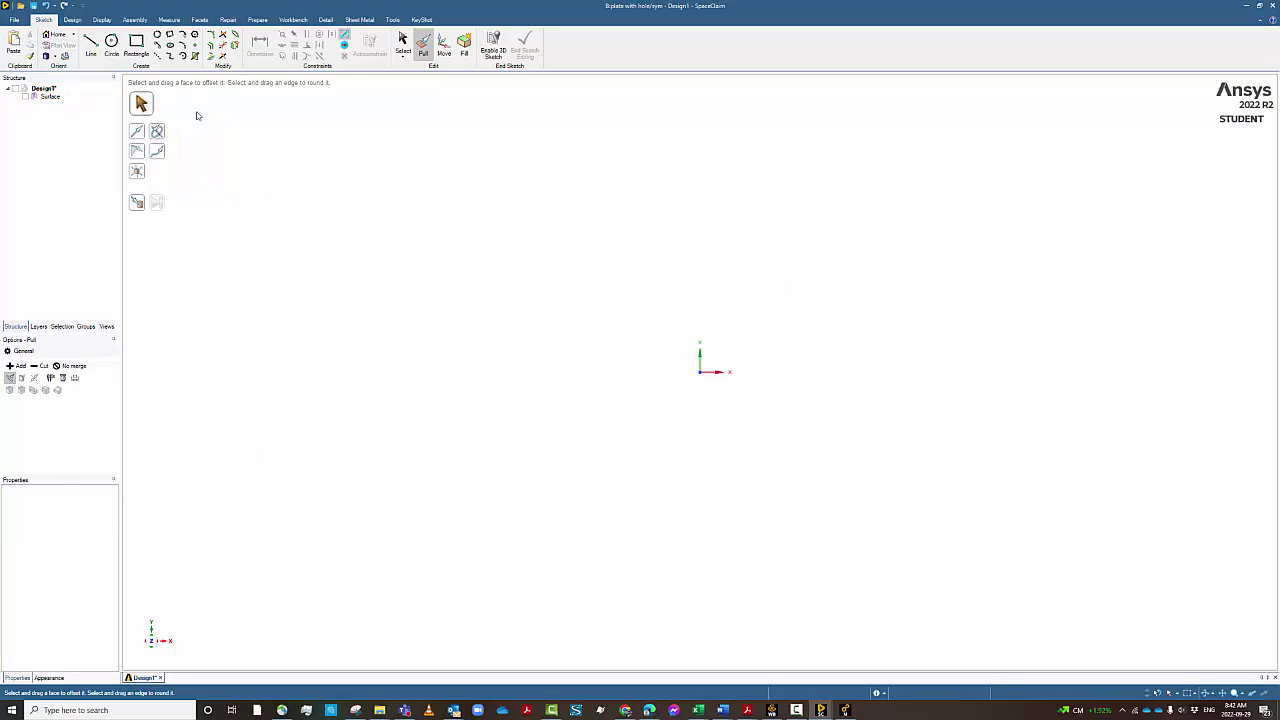
Step: Set the midsurface thickness of the hidden surface body to 5 mm
left_click(30, 96)
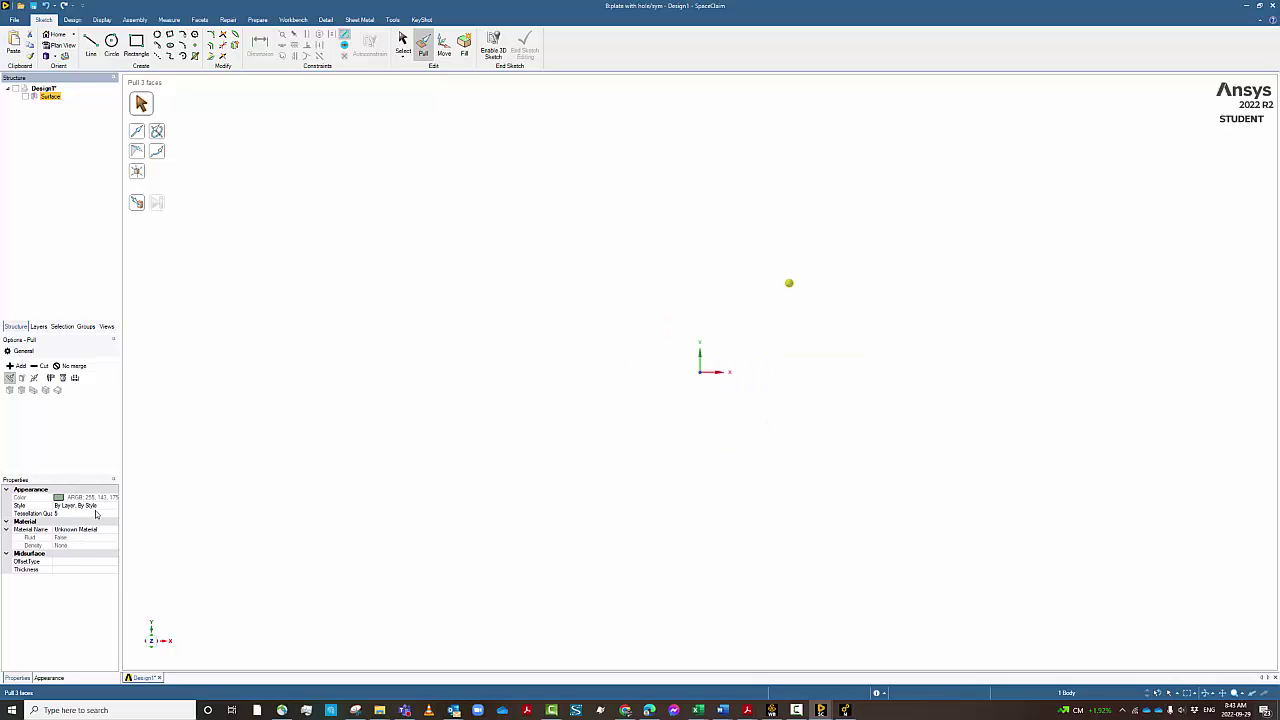
left_click(82, 568)
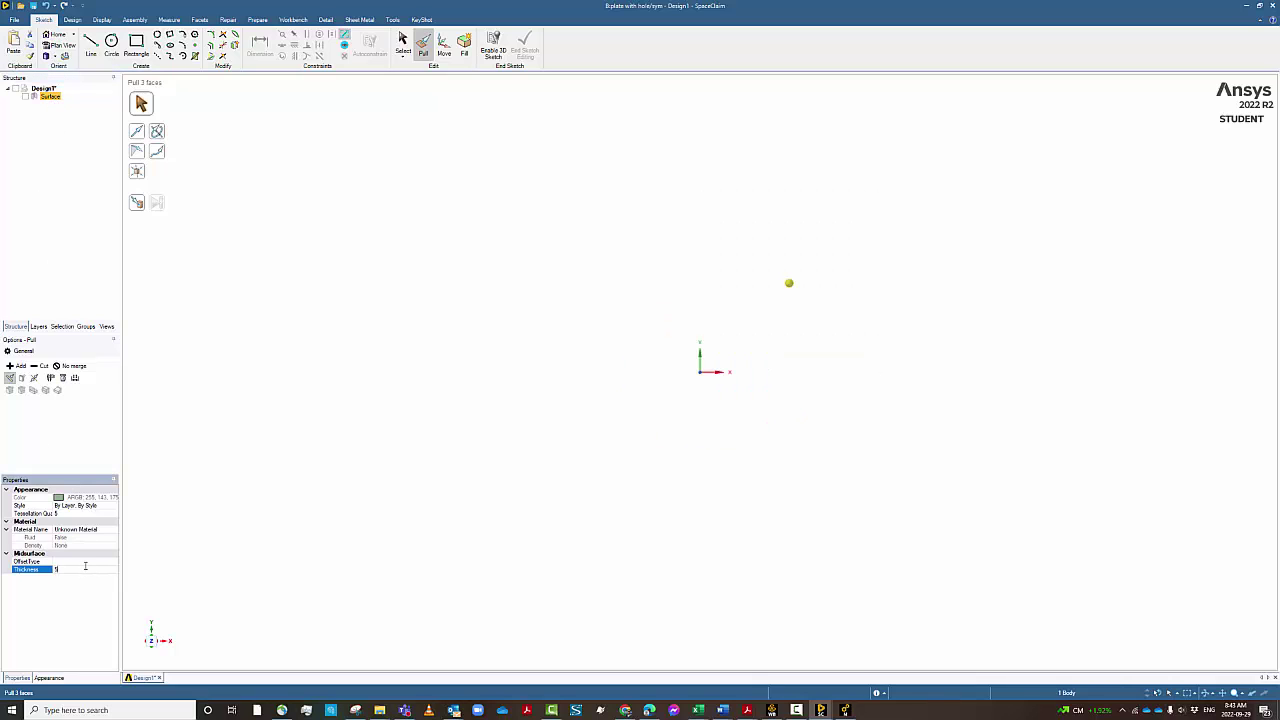
type("5")
key("Return")
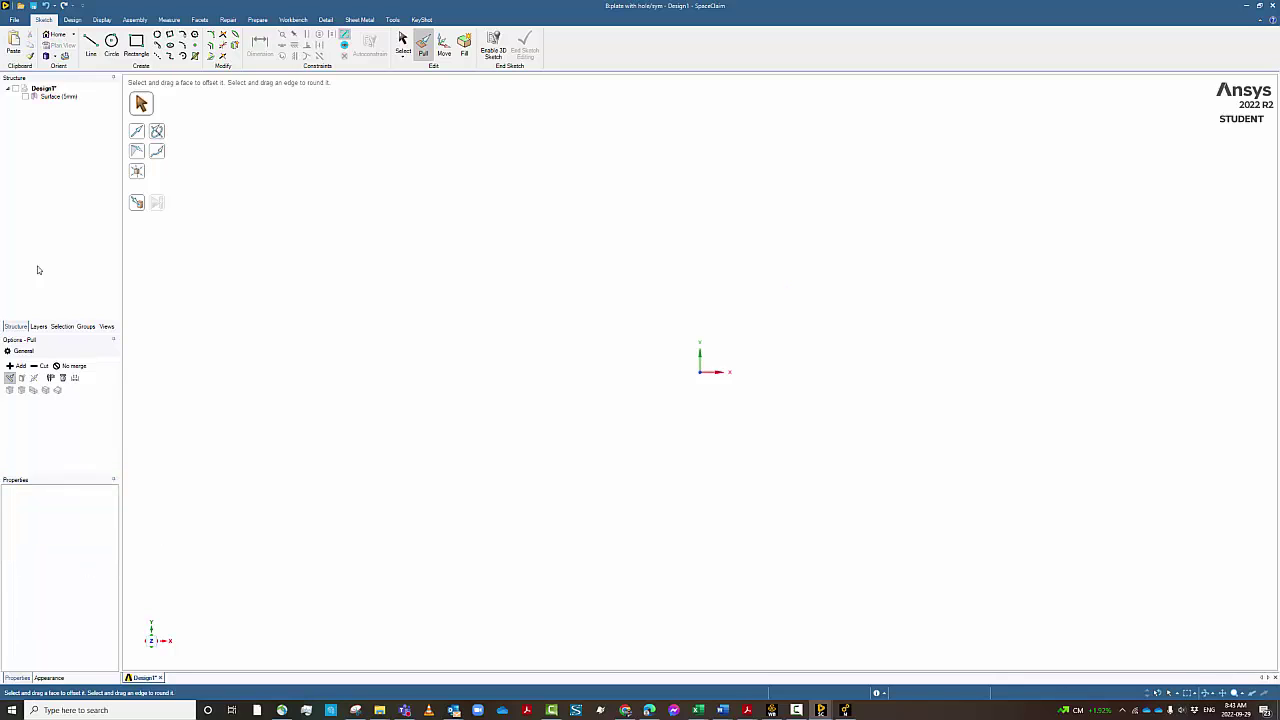
Step: Undo the thickness and visibility changes made to the surface body
left_click(57, 97)
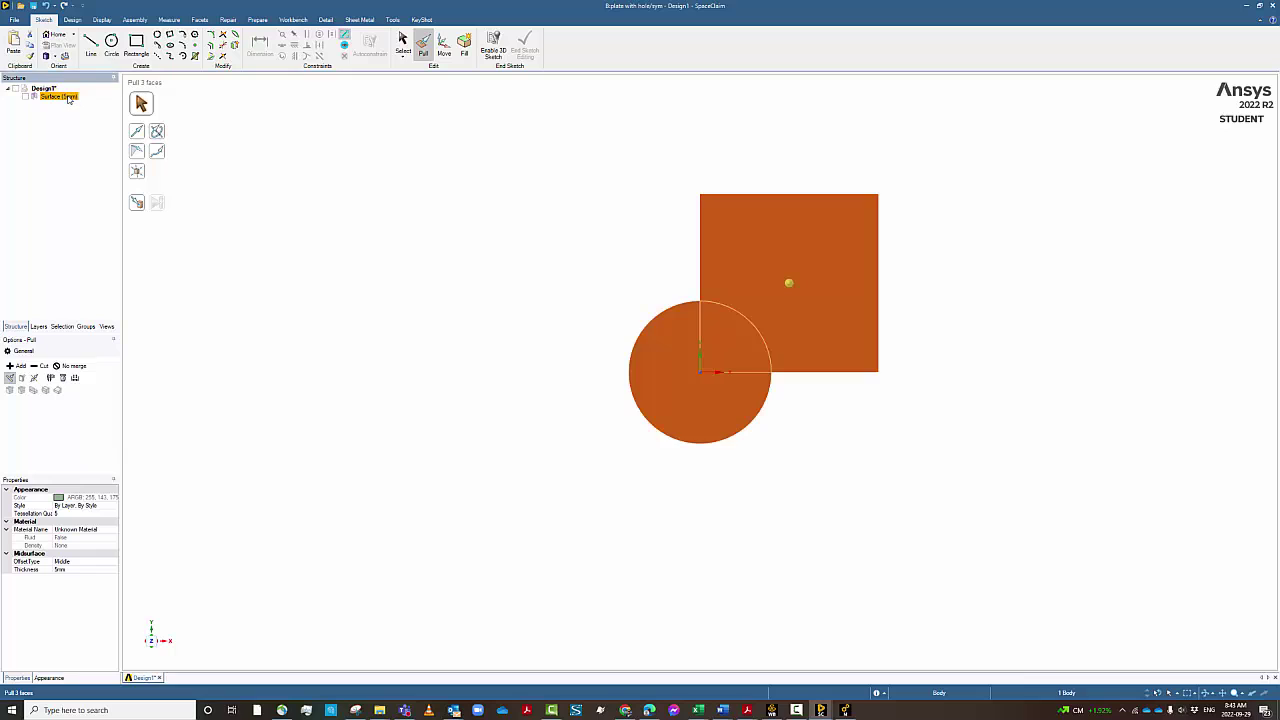
left_click(443, 50)
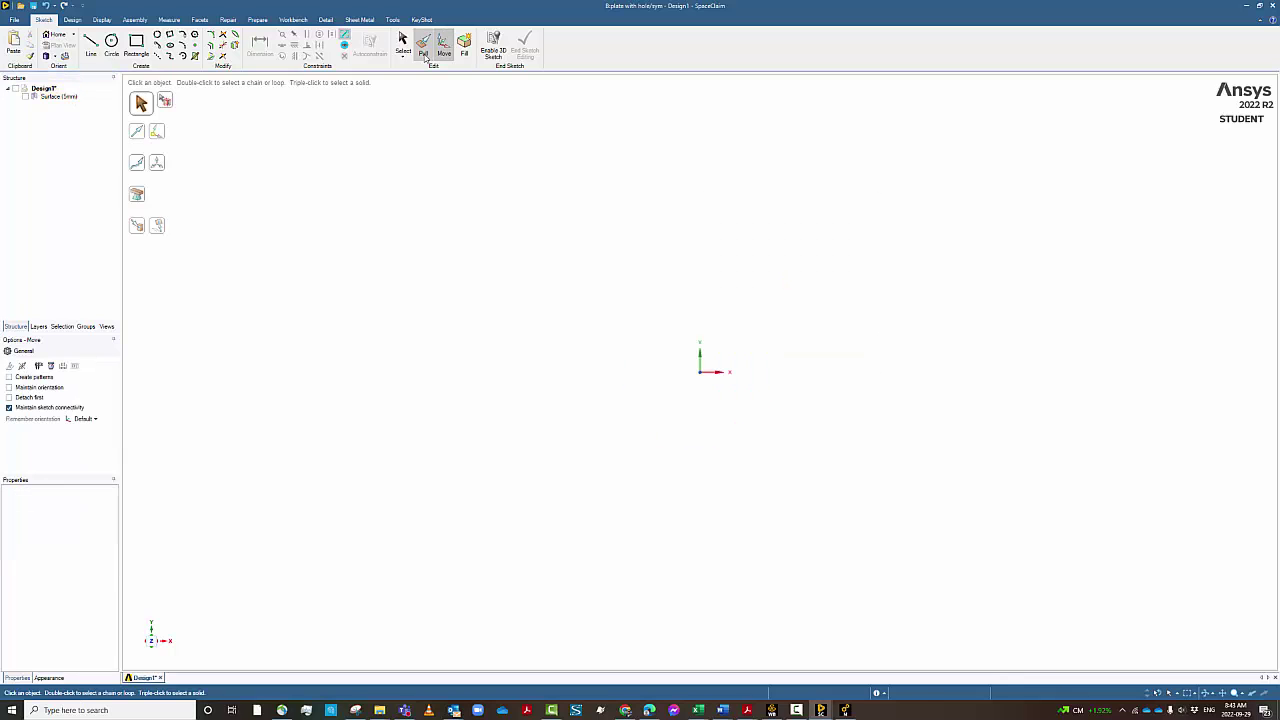
left_click(424, 52)
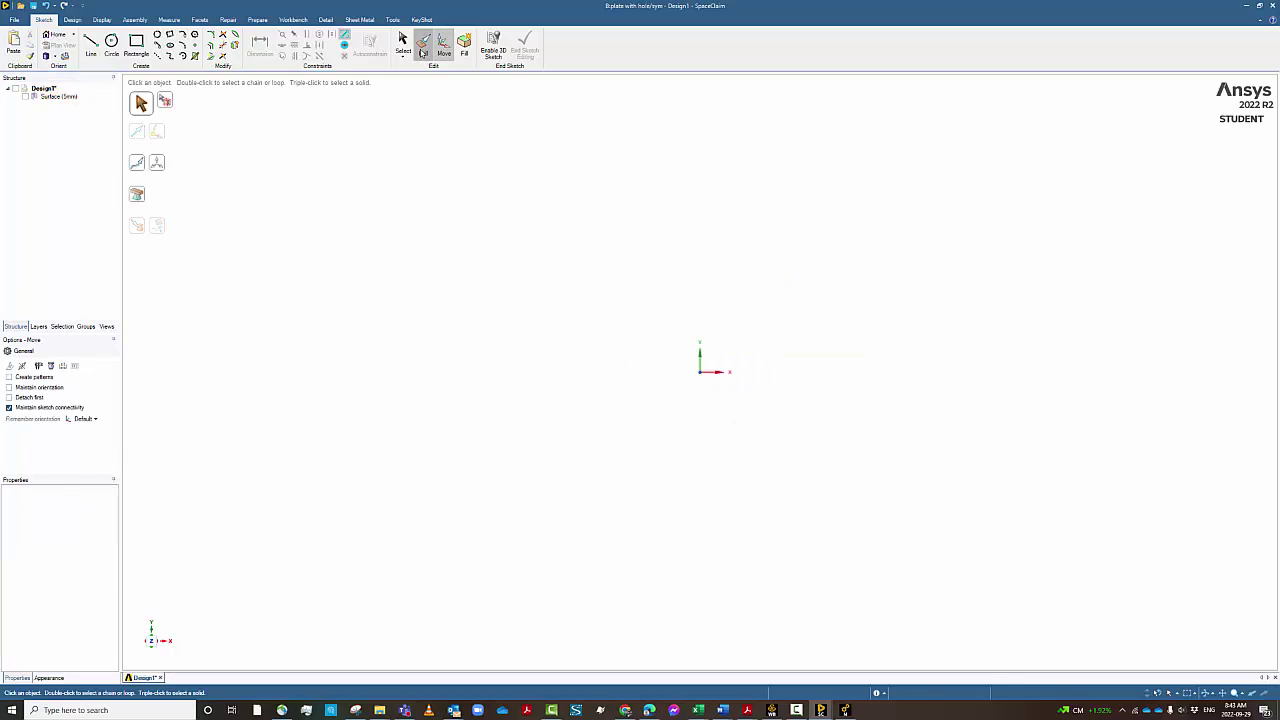
left_click(402, 48)
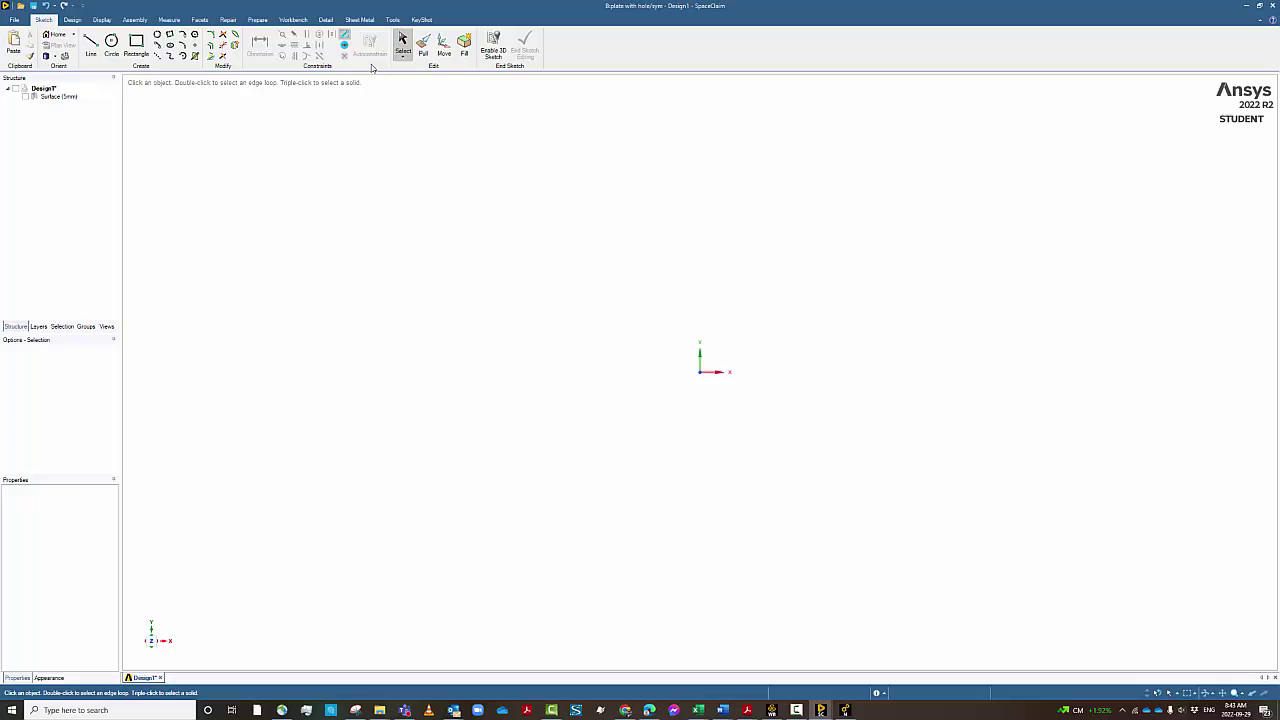
left_click(46, 6)
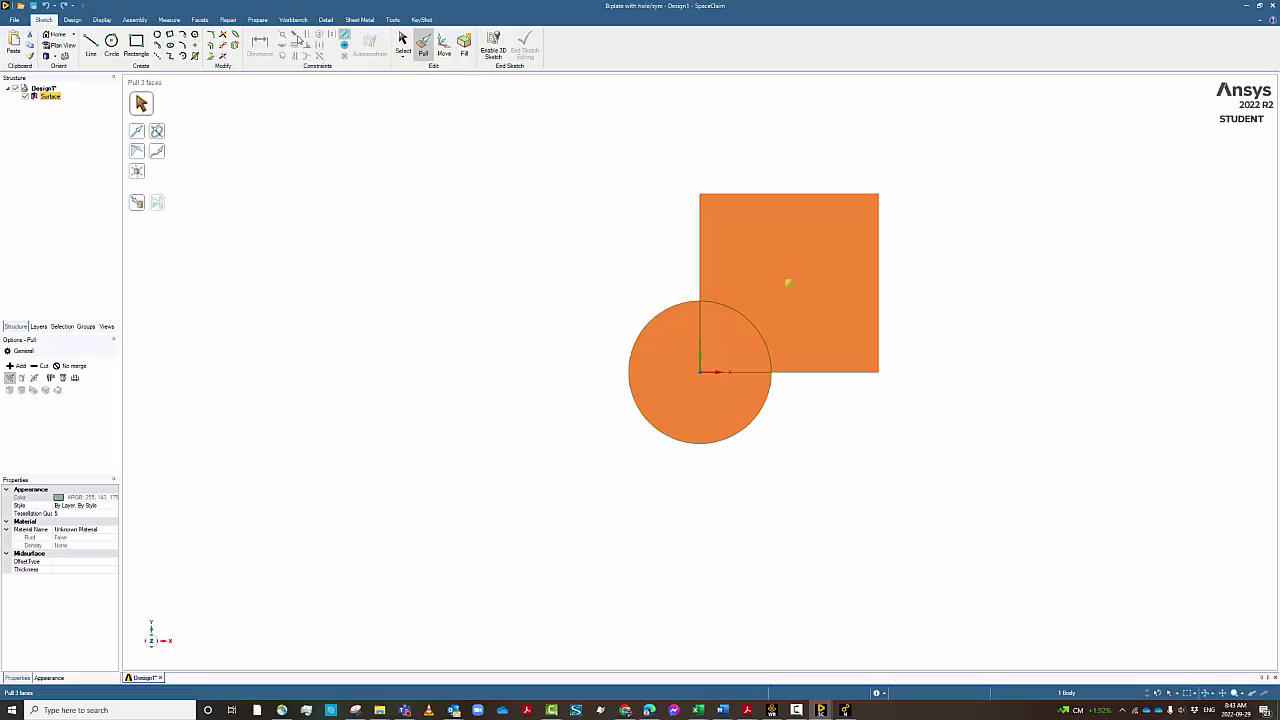
Step: Try the Pull tool's Cut option on the quarter-circle face where the circle overlaps the square
left_click(772, 275)
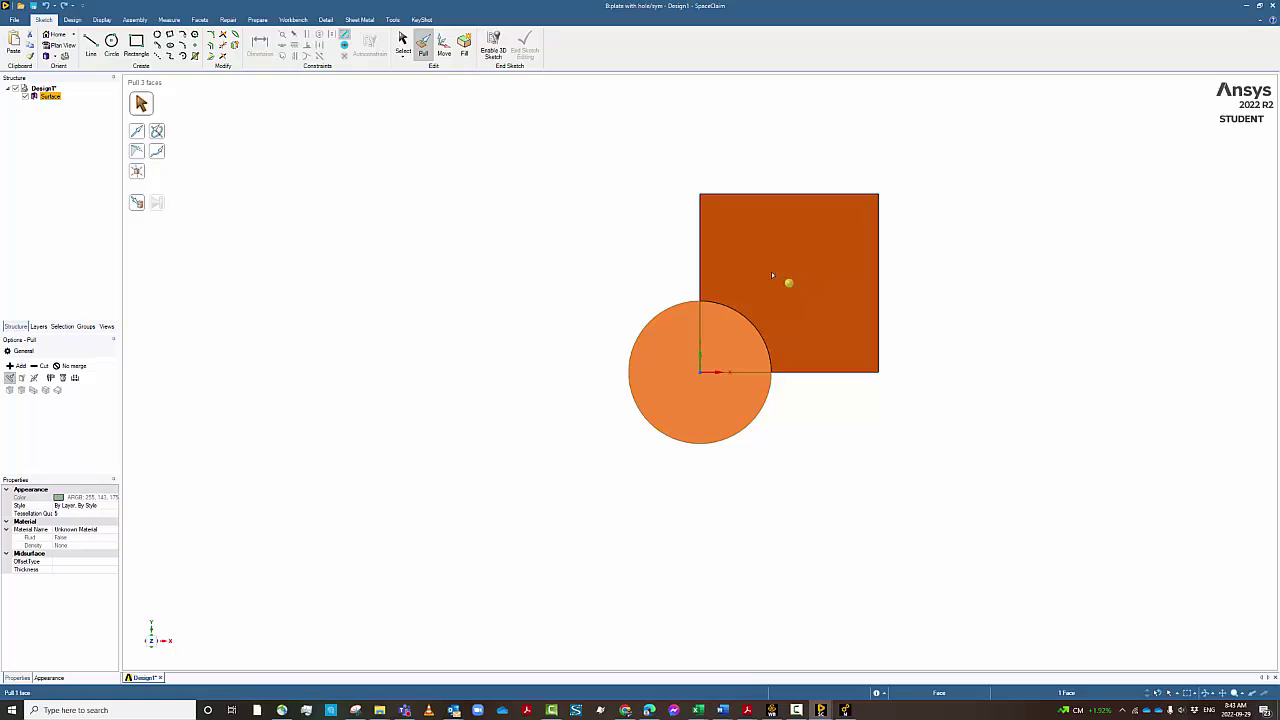
left_click(738, 346)
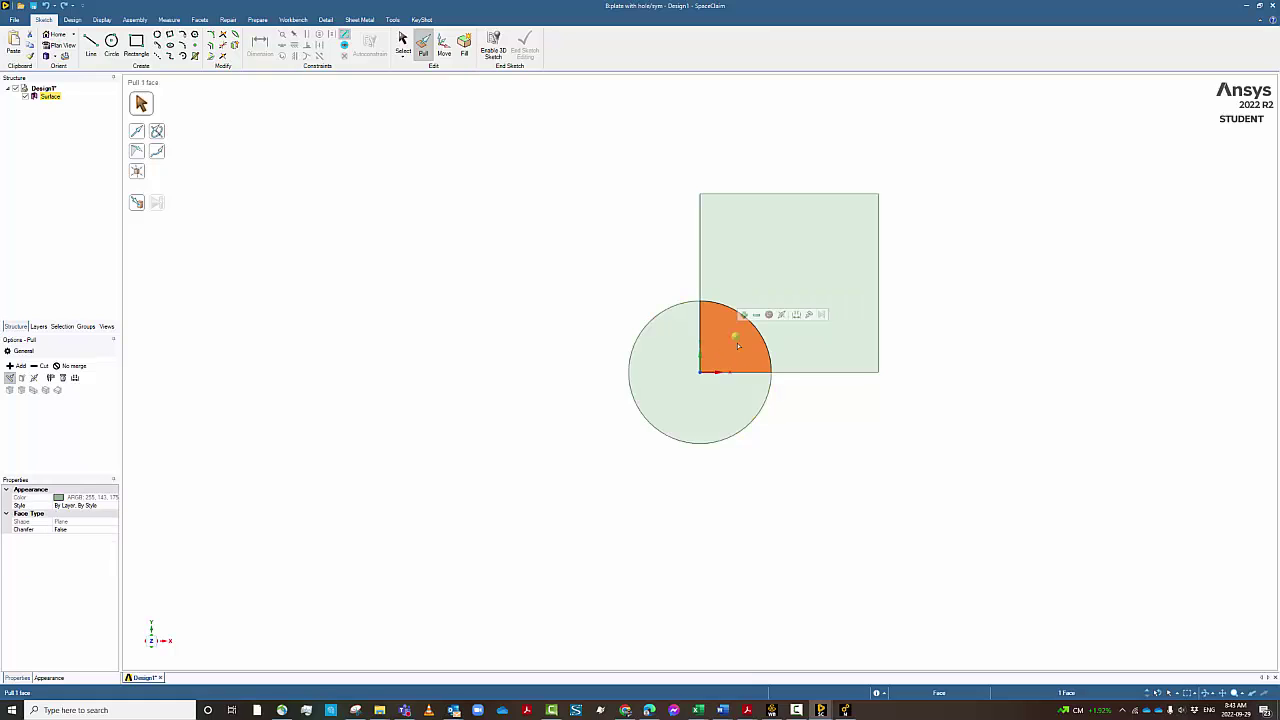
left_click(703, 374, "ctrl")
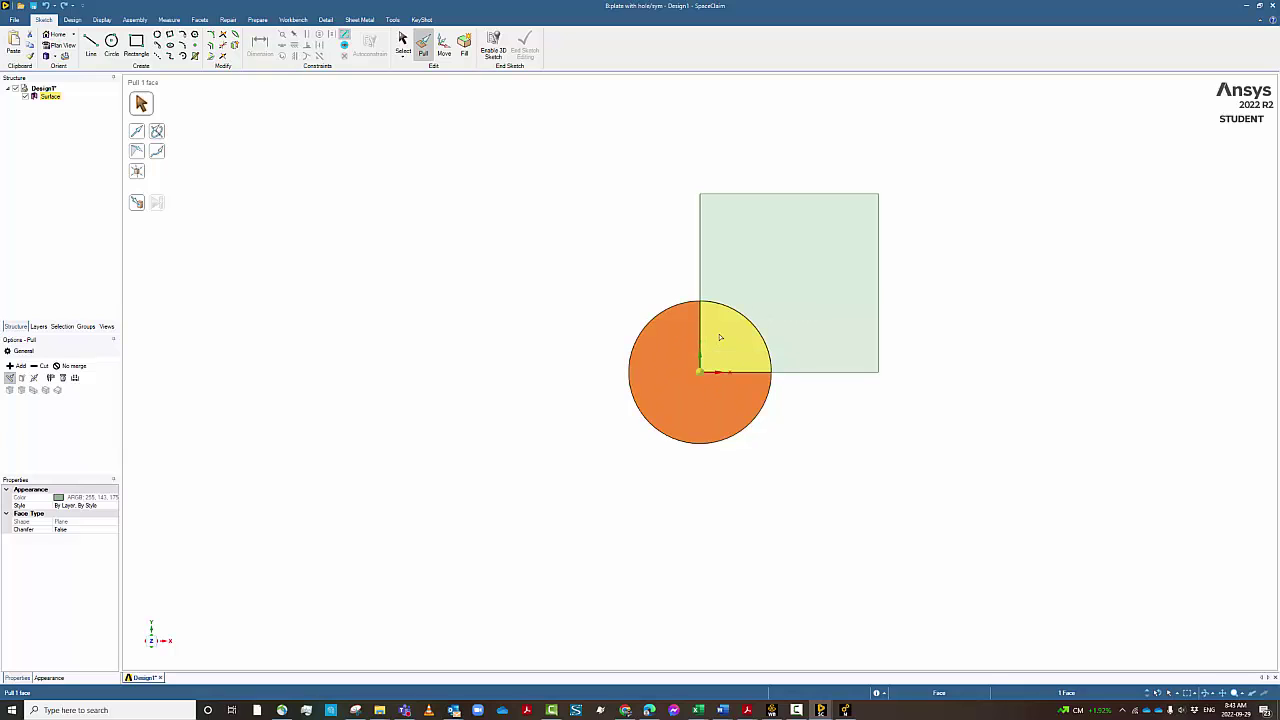
left_click(735, 338)
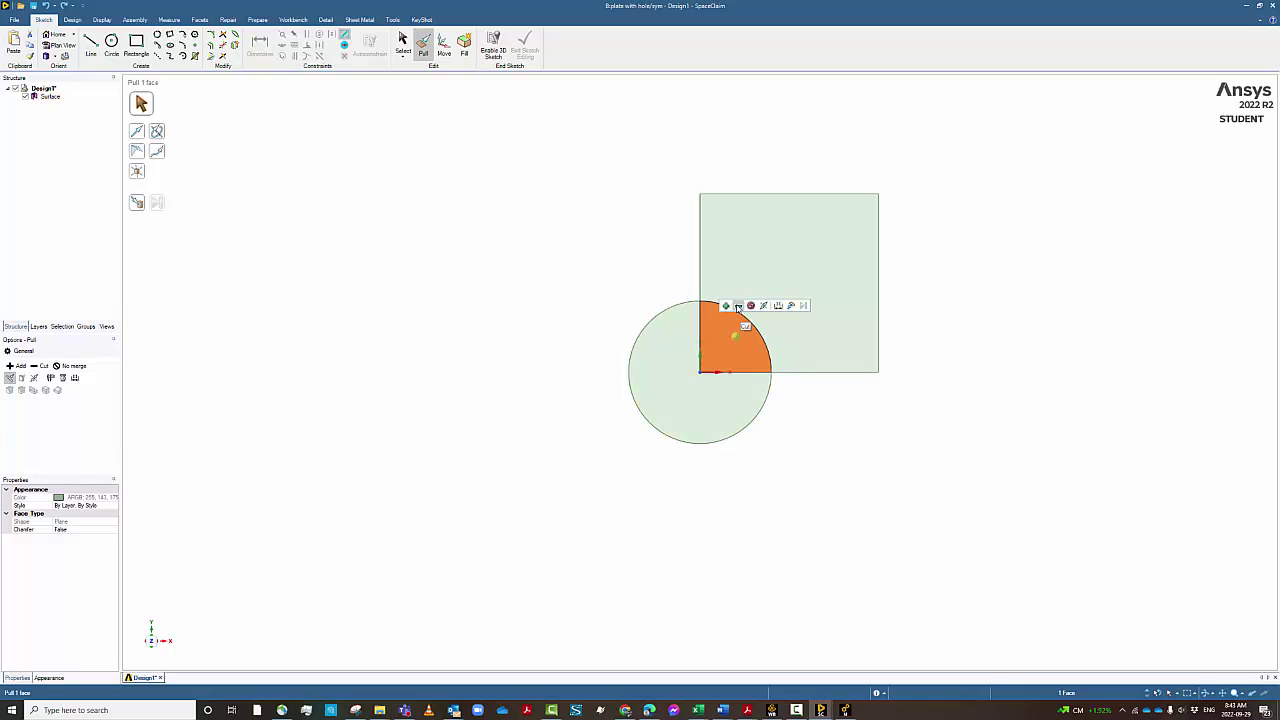
left_click(738, 306)
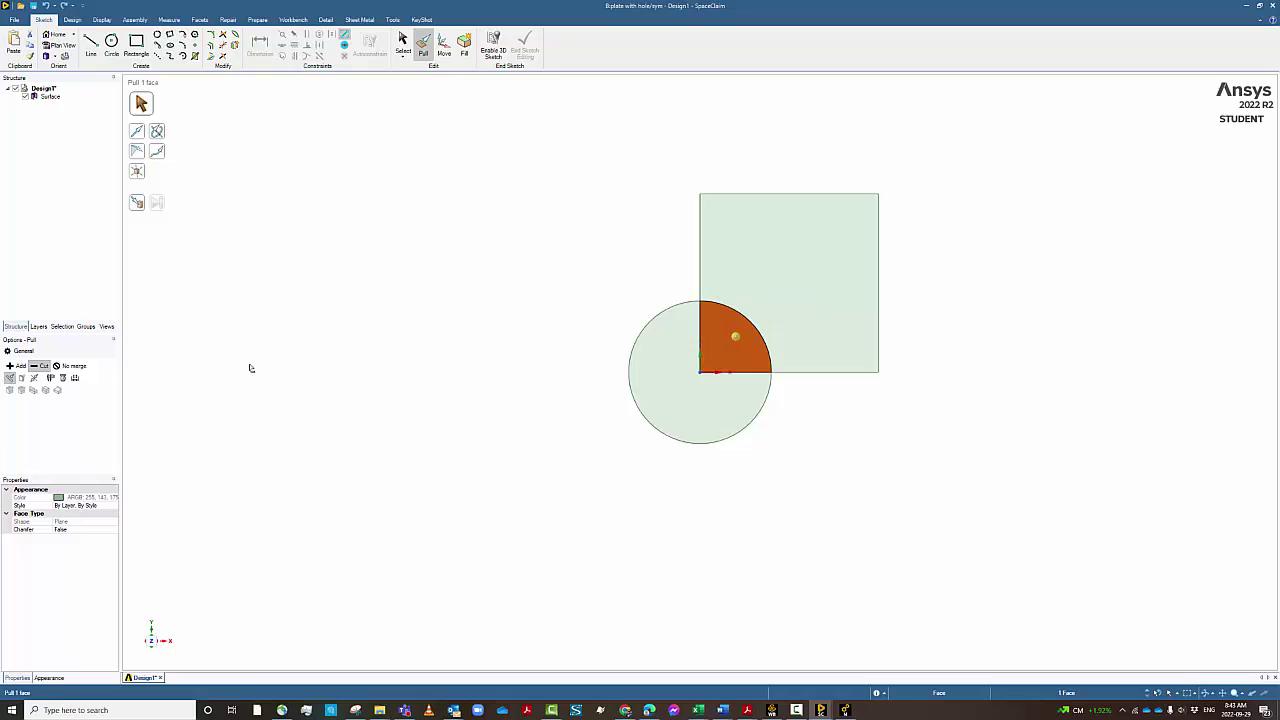
left_click(10, 378)
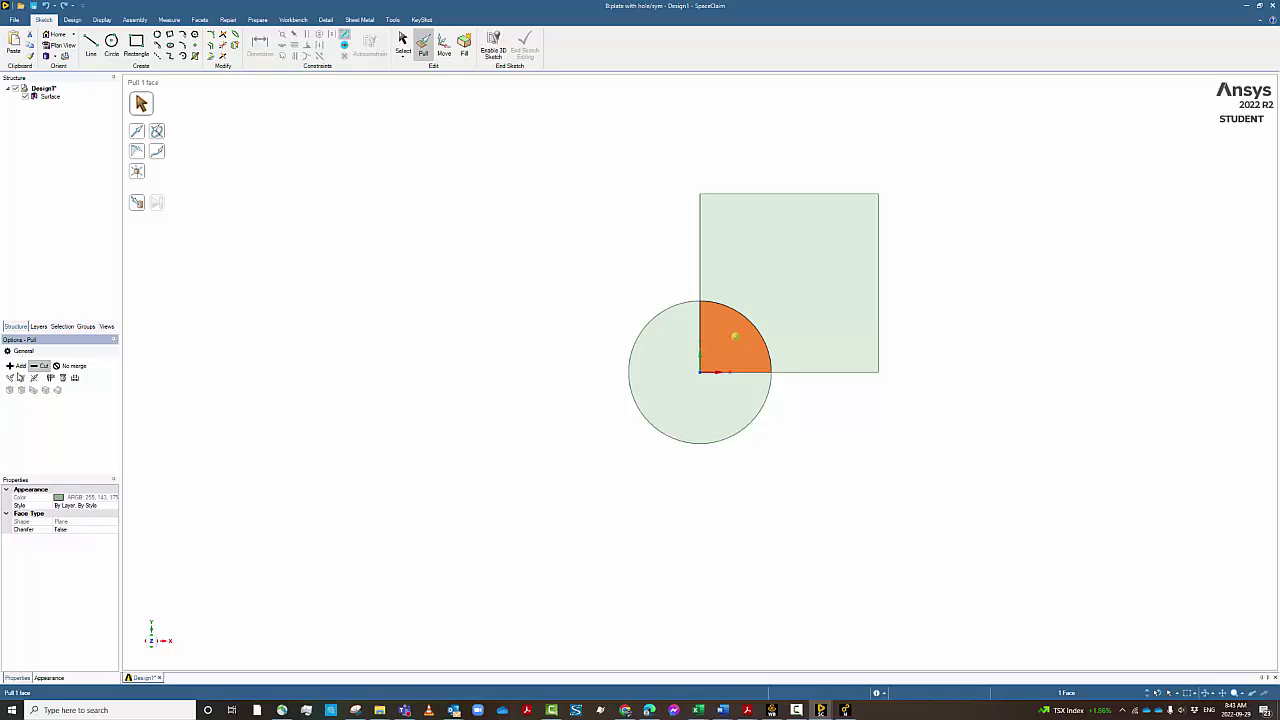
left_click(769, 248)
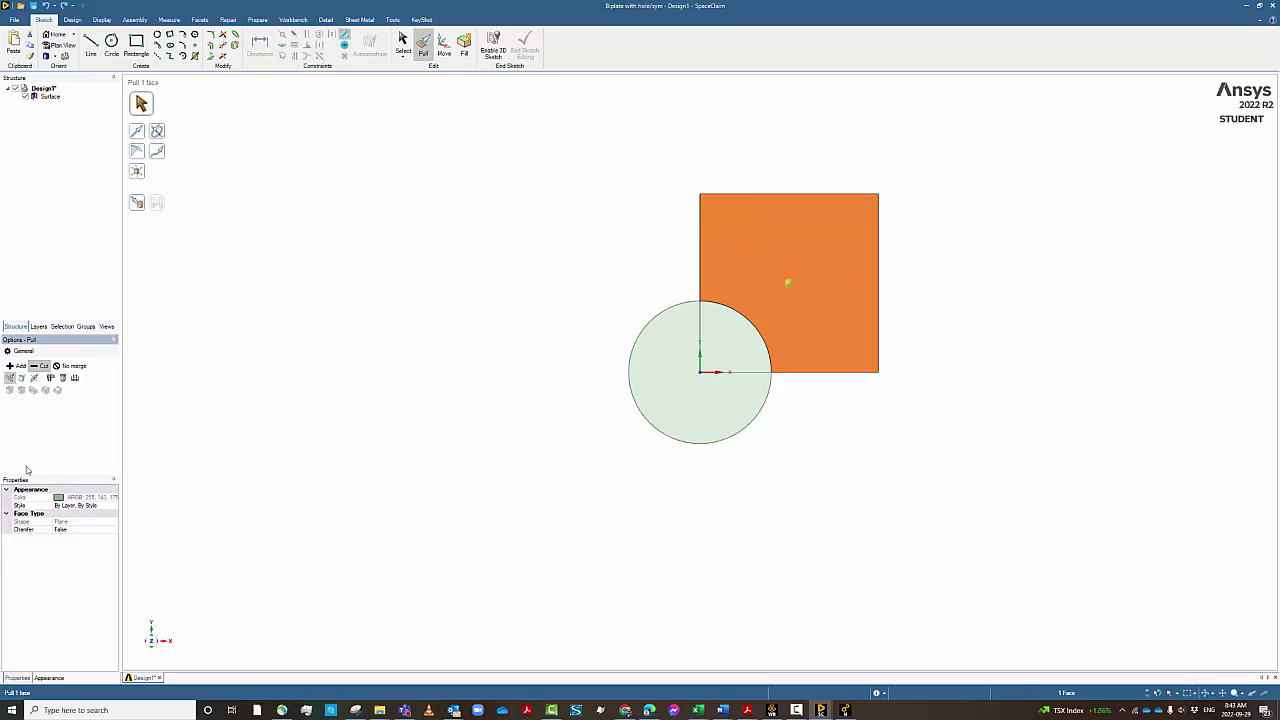
Step: Set the midsurface thickness of the visible surface body to 5 mm
left_click(52, 98)
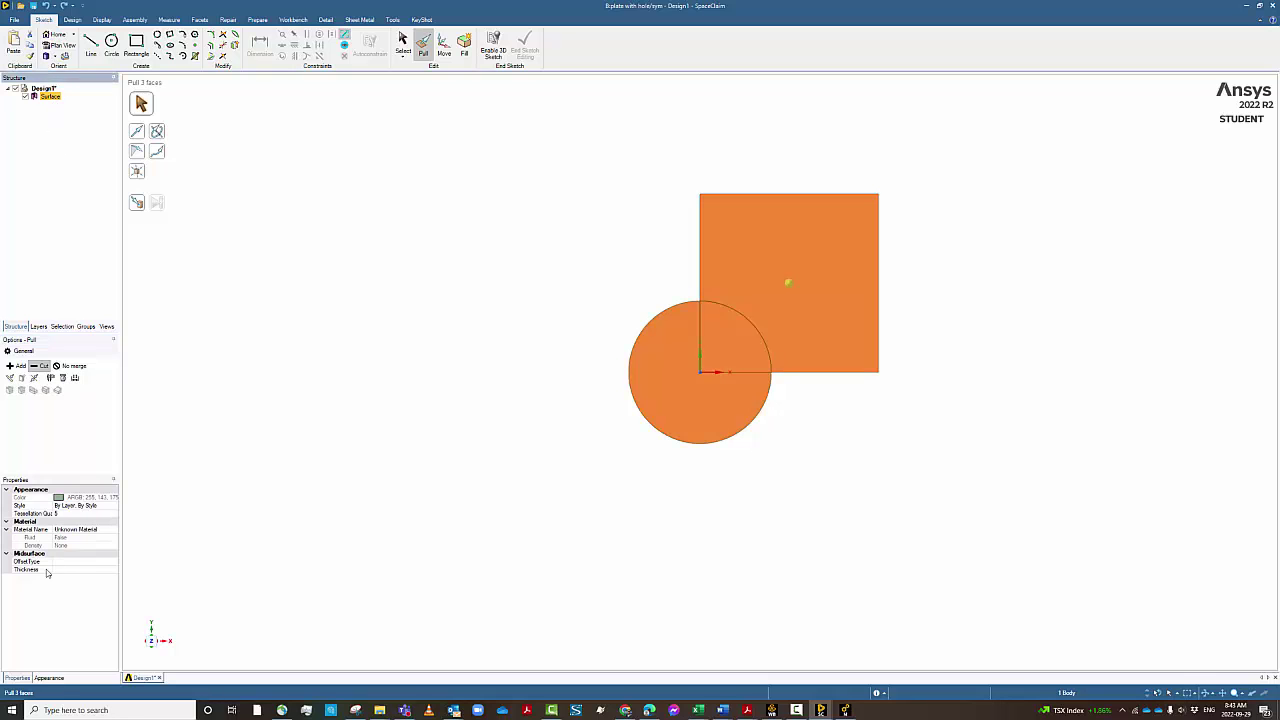
left_click(52, 570)
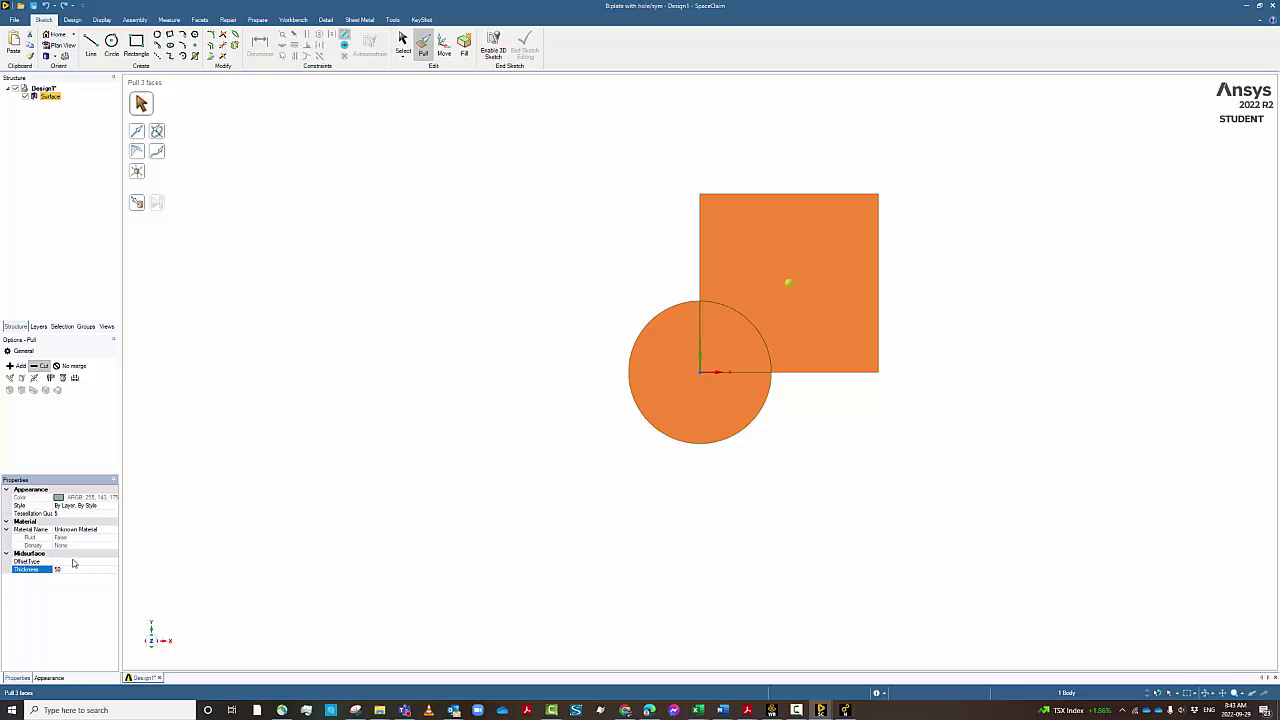
key("Return")
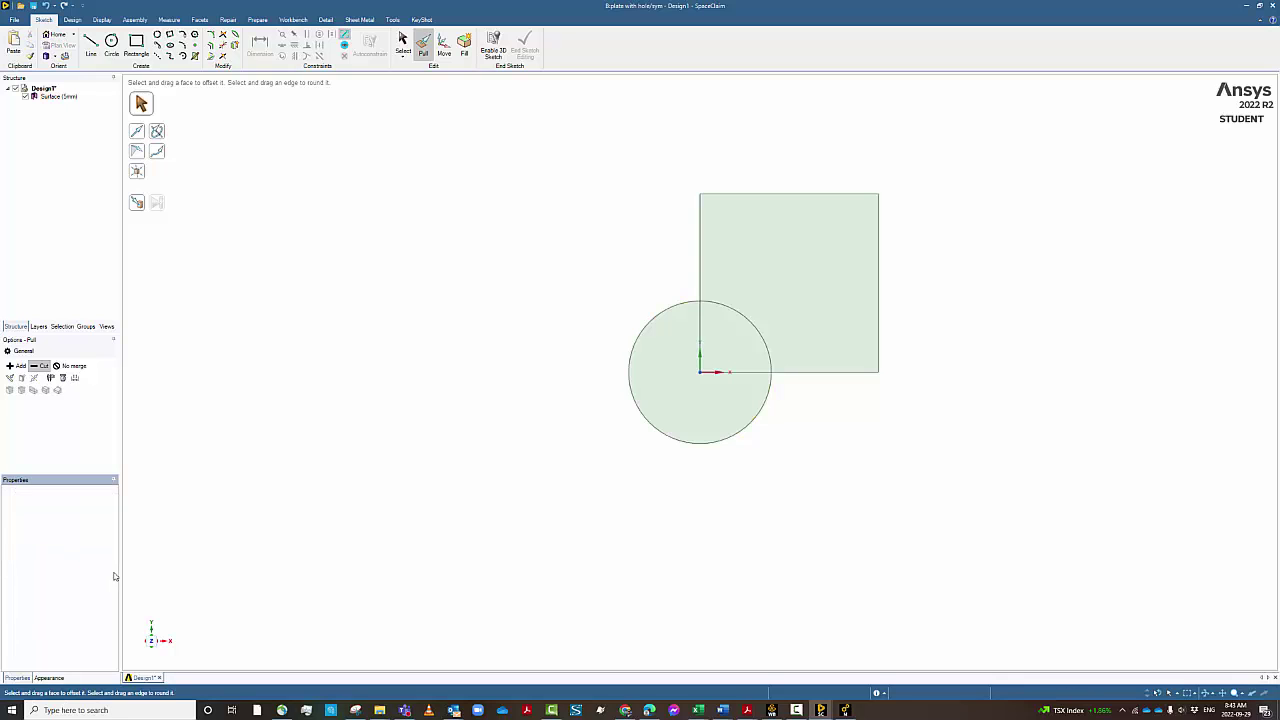
Step: Try the Pull tool's Add option on the square's face outside the circle
left_click(750, 285)
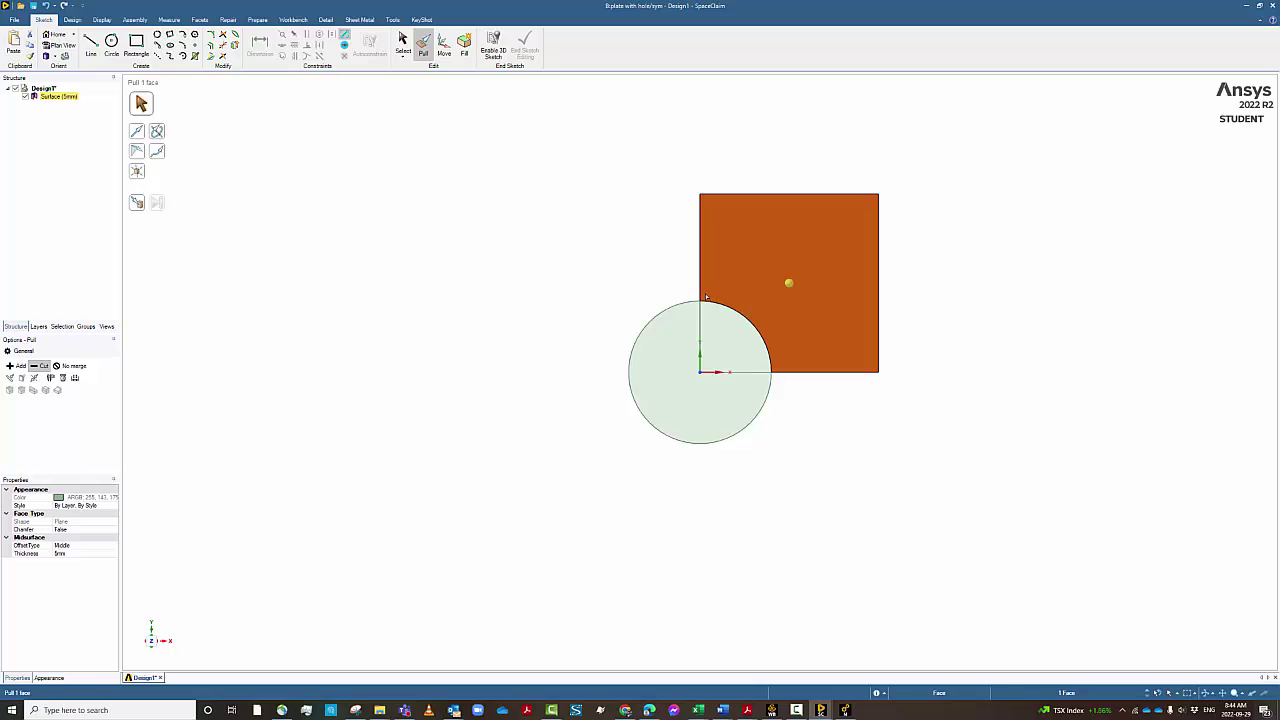
right_click(738, 270)
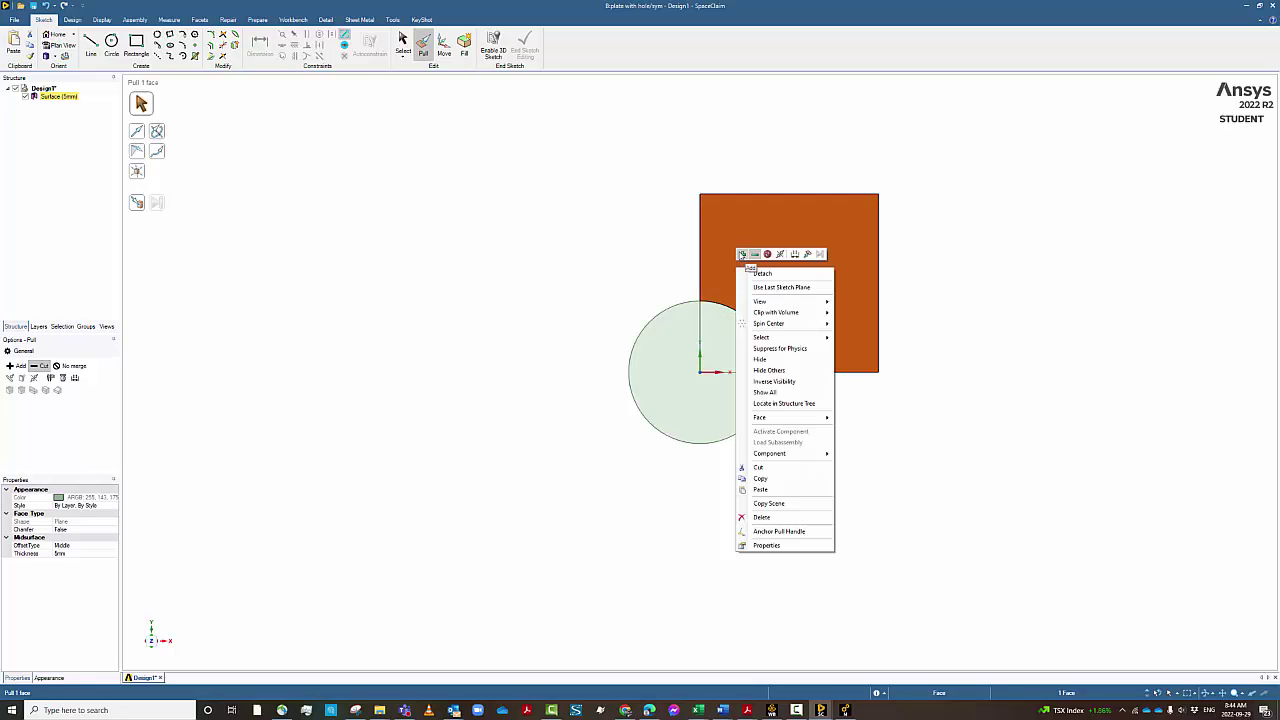
left_click(742, 255)
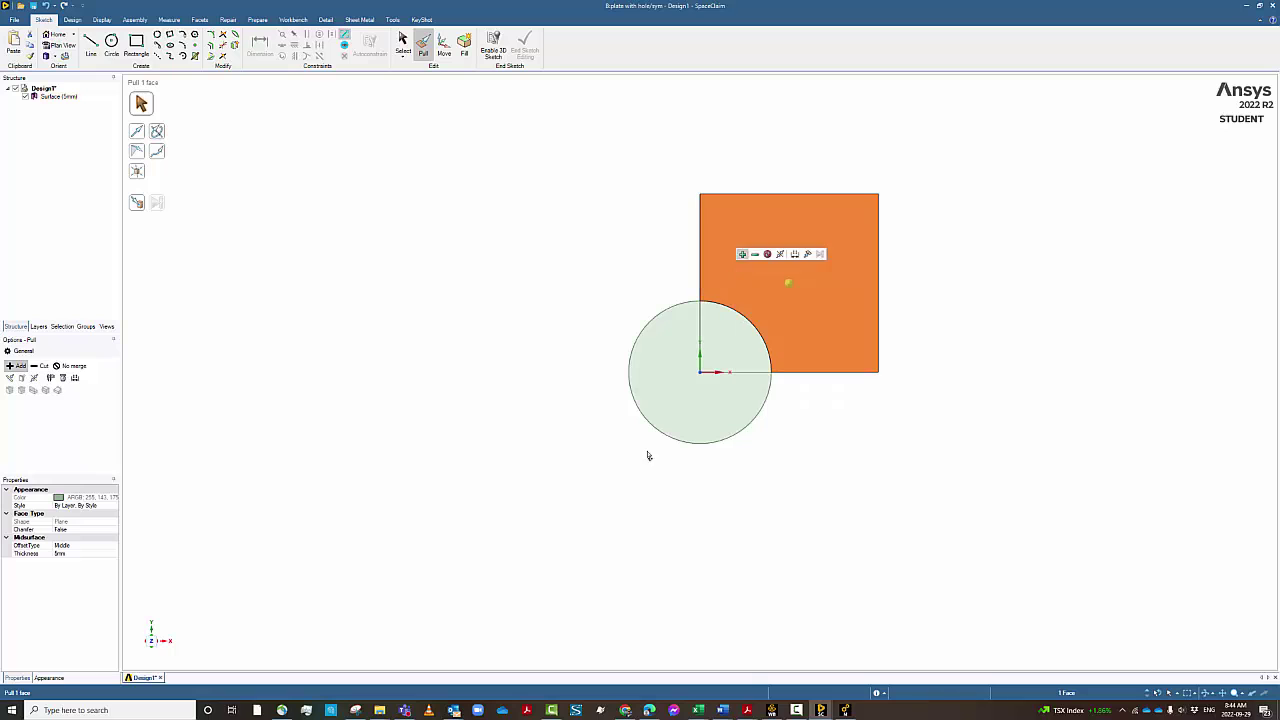
left_click(66, 99)
left_click(475, 599)
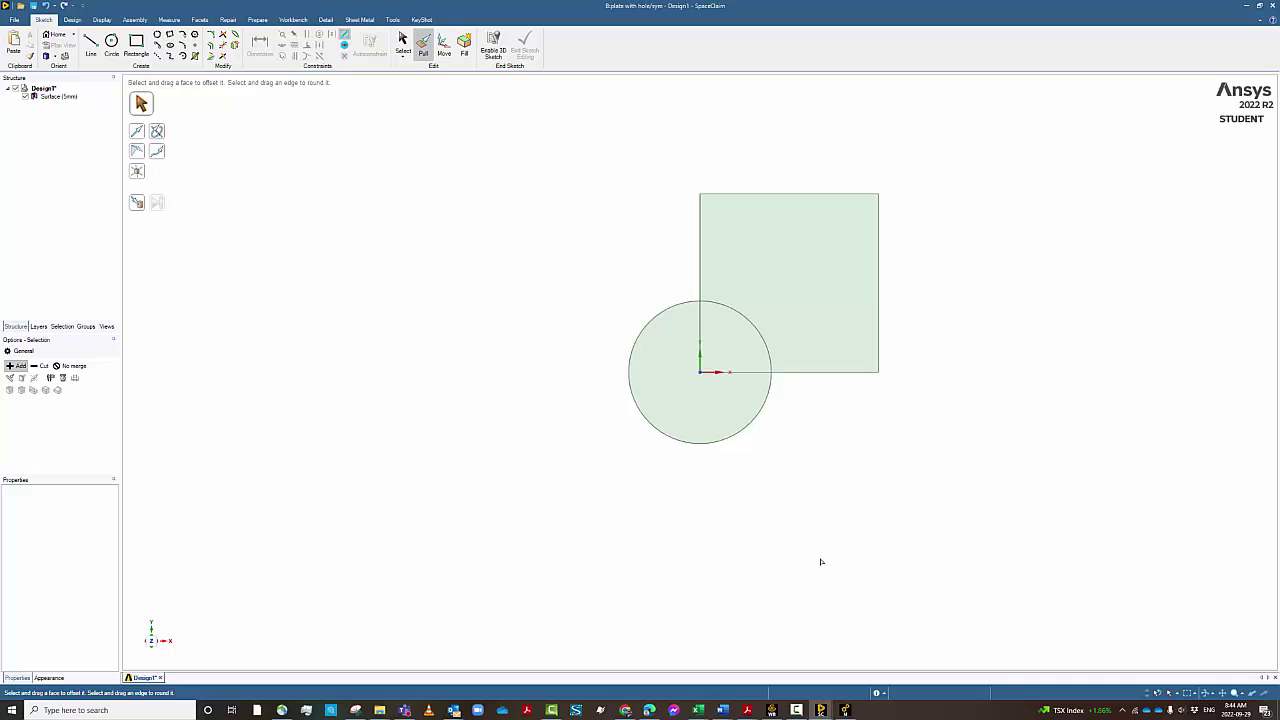
Step: Examine the surface body's properties and the commands available for the three-quarter circle face outside the square
key("s")
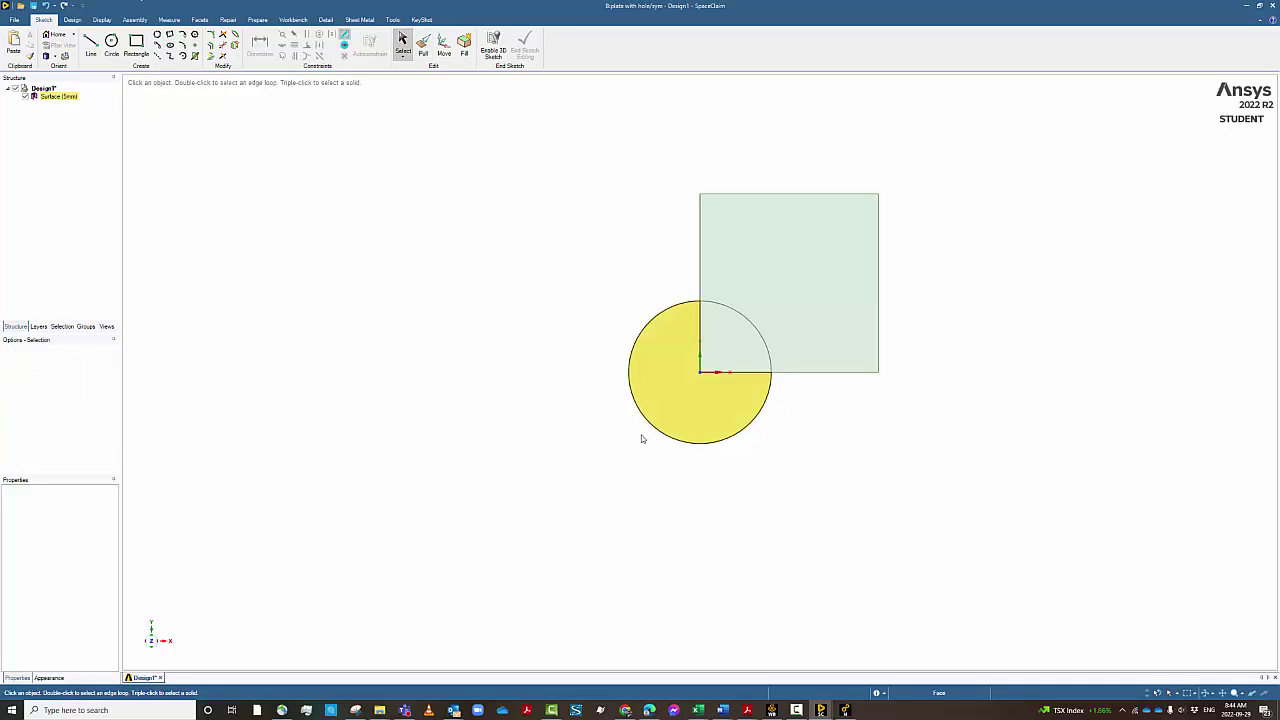
scroll(583, 457, "up", 2)
scroll(519, 390, "down", 3)
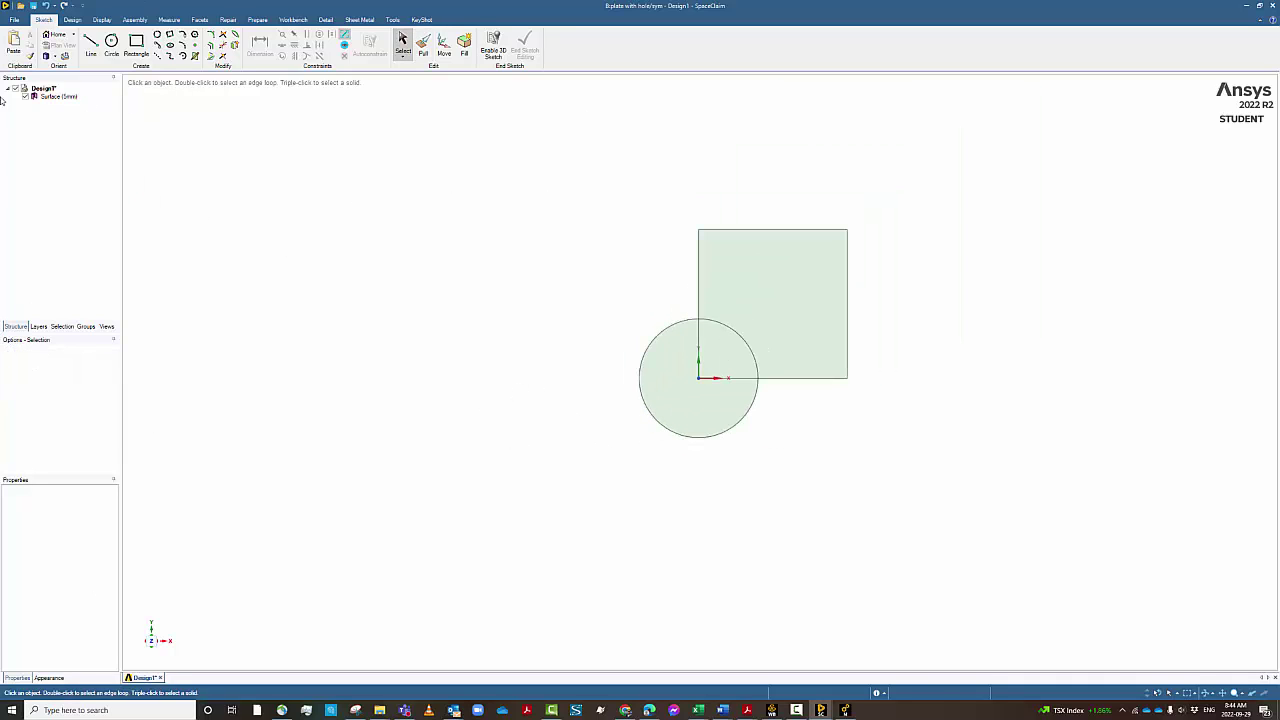
left_click(56, 96)
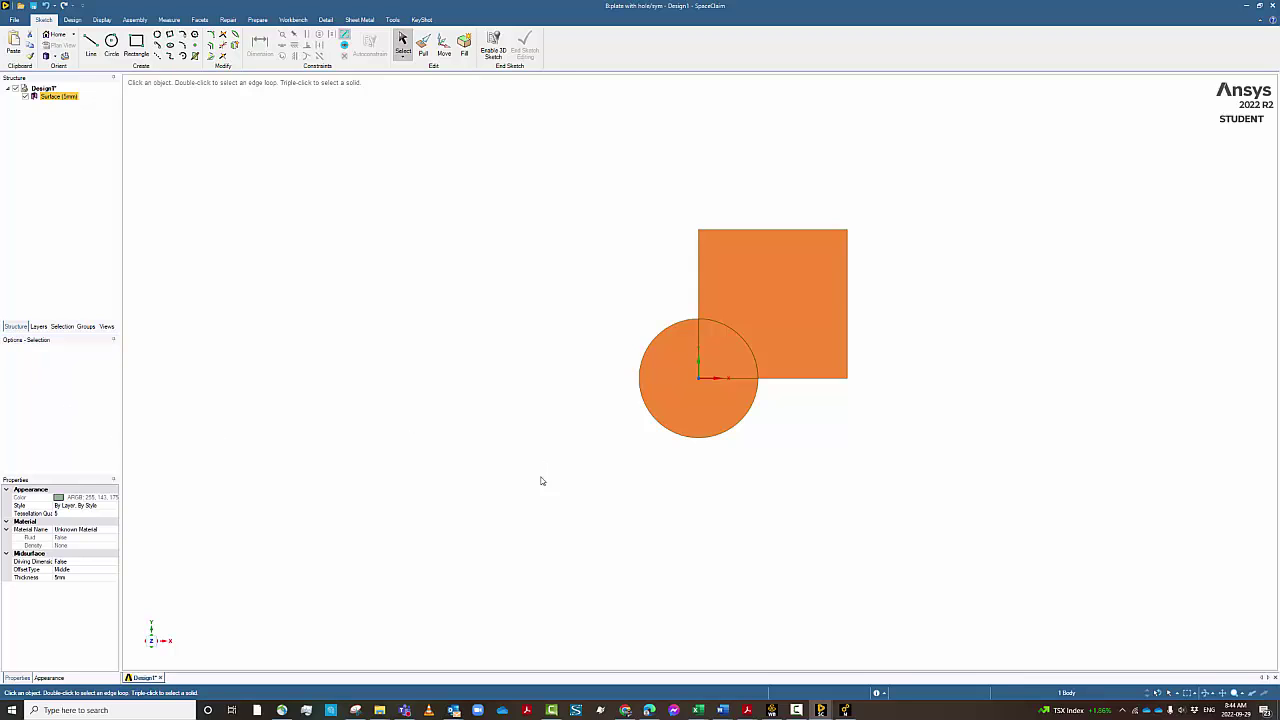
left_click(660, 417)
right_click(663, 416)
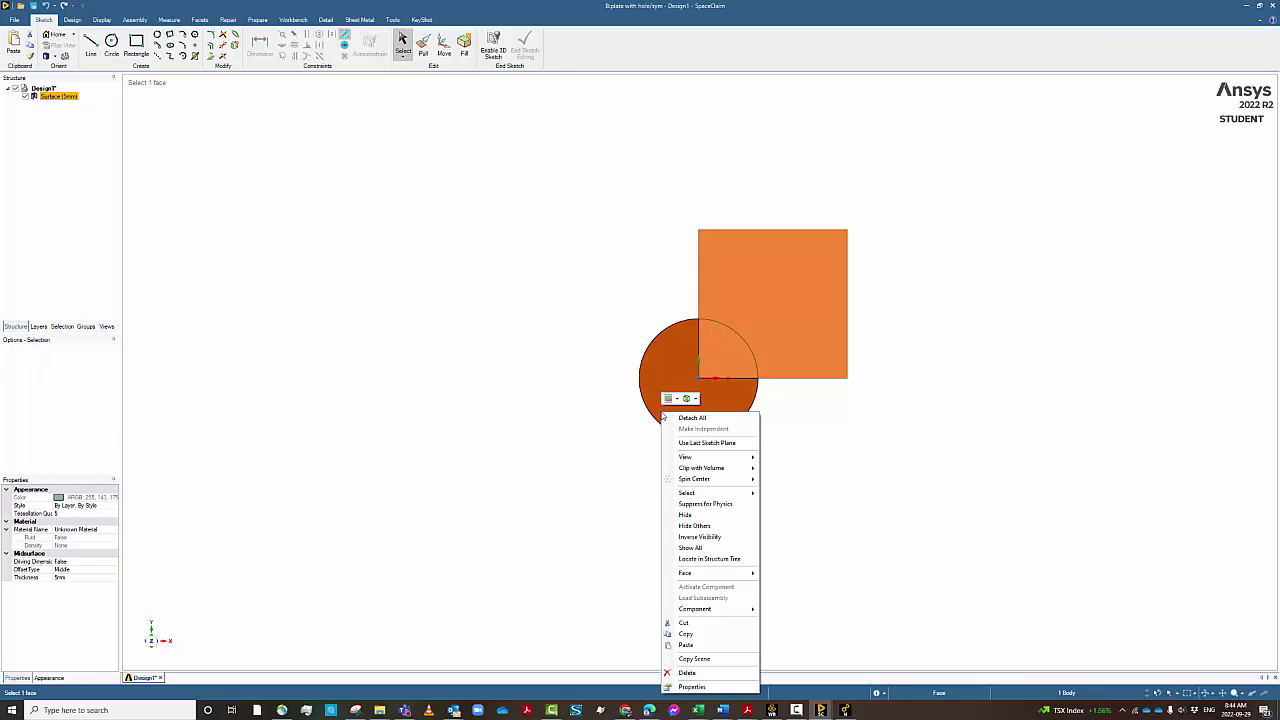
left_click(617, 406)
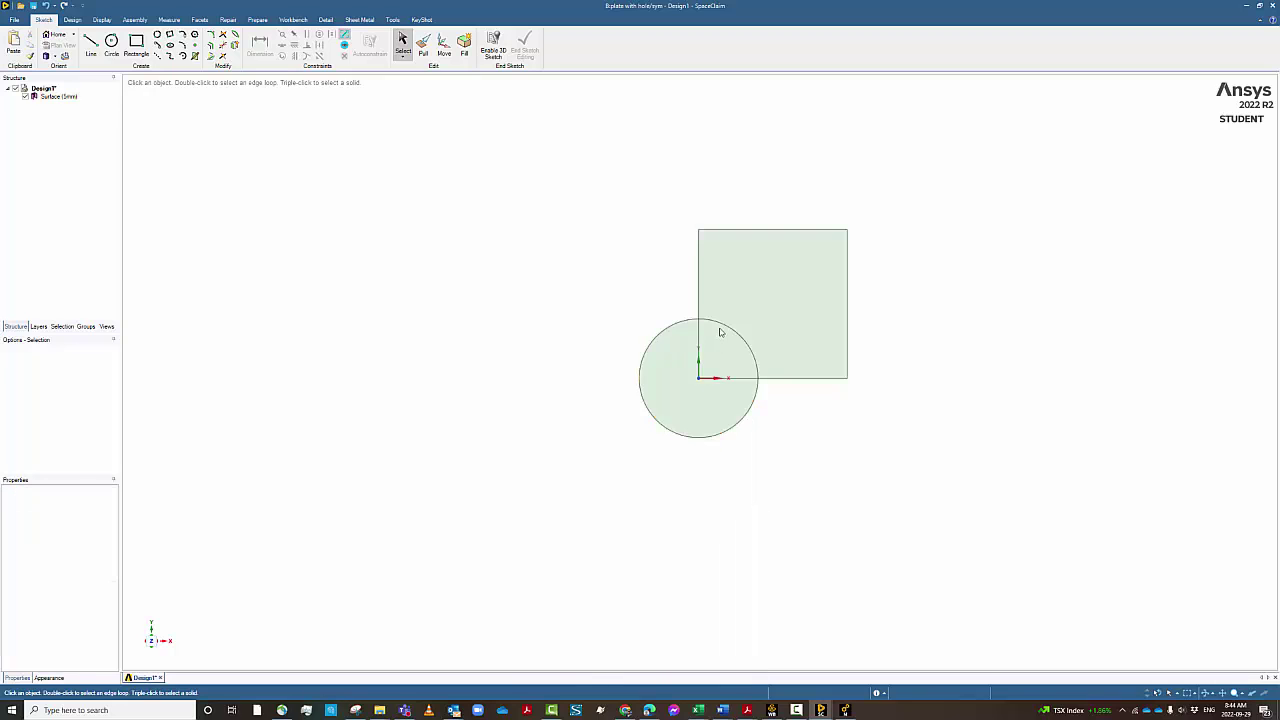
Step: Examine the separate faces of the square and circle with the Pull tool, and the commands available for the surface body
left_click(419, 50)
left_click(794, 302)
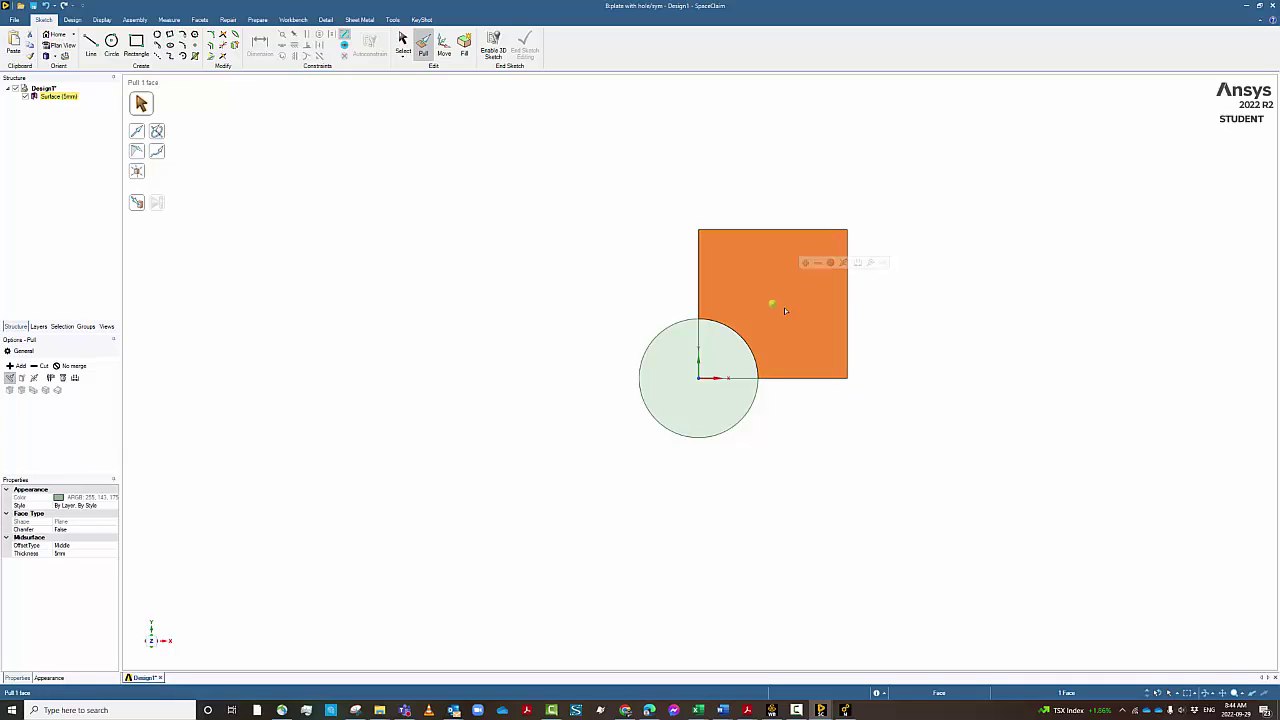
left_click(725, 348)
left_click(731, 343)
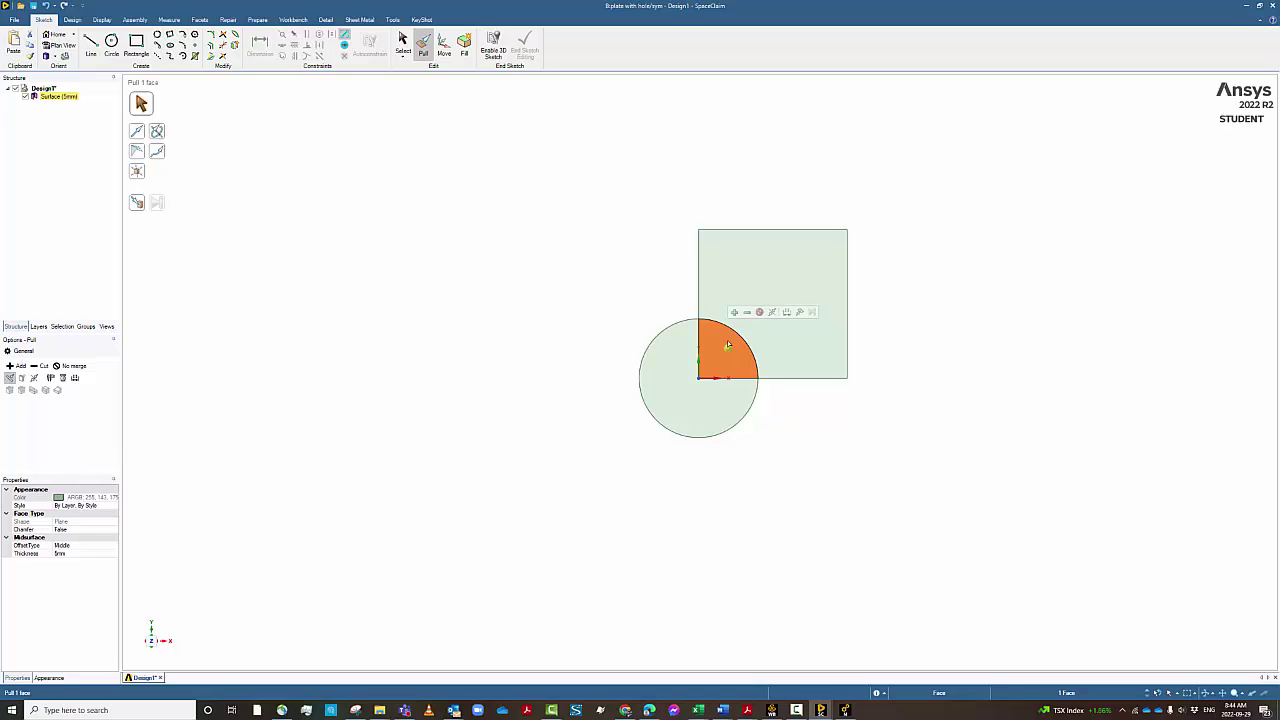
left_click(755, 413)
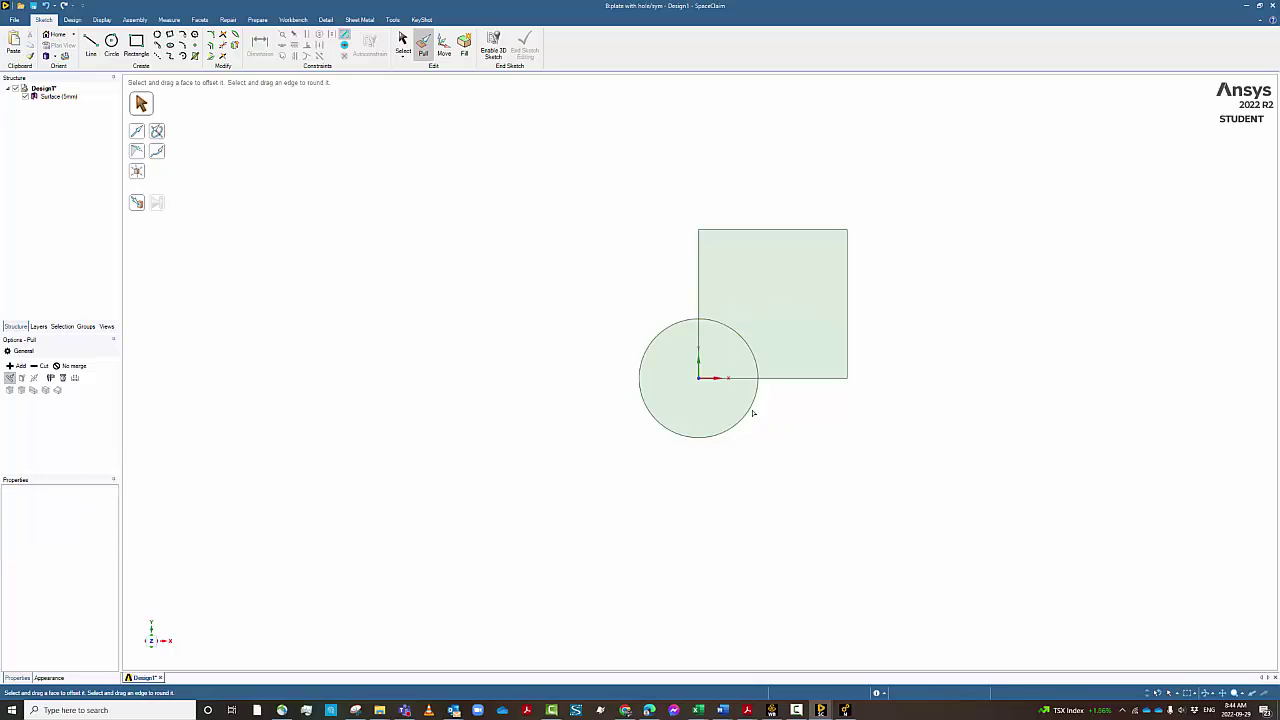
left_click(688, 372)
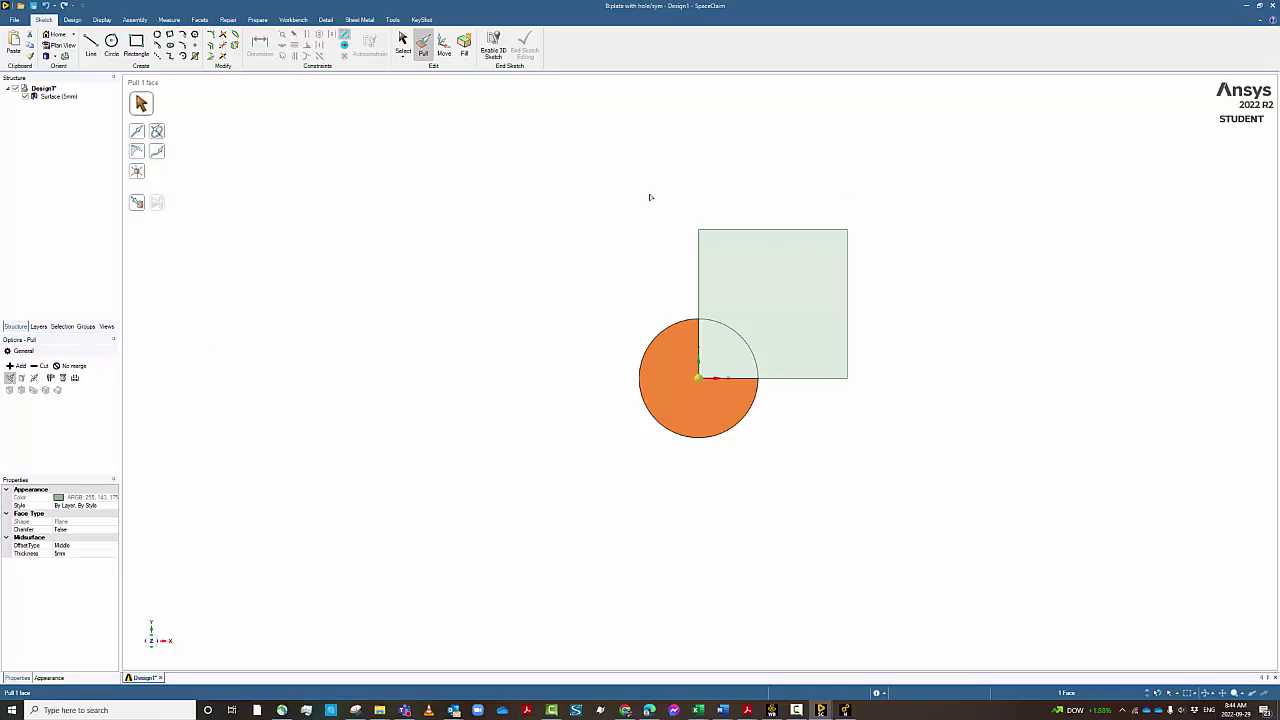
left_click(402, 52)
left_click(274, 366)
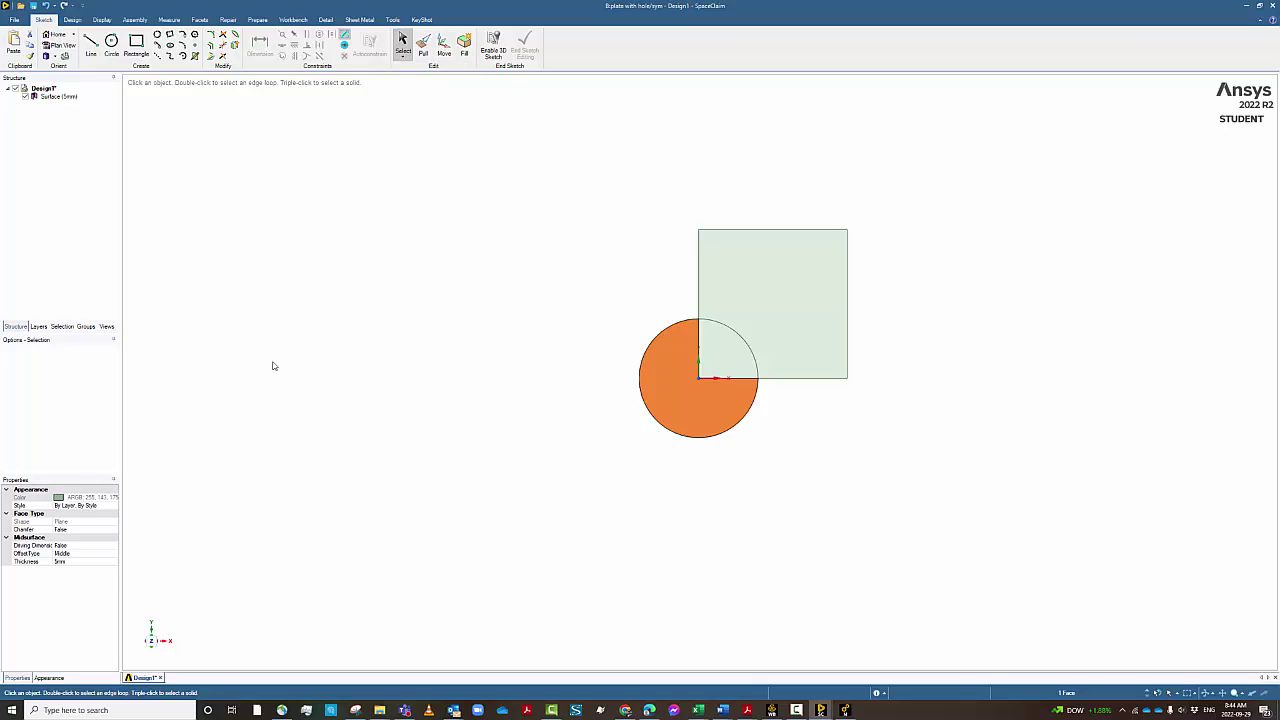
left_click(63, 97)
right_click(63, 97)
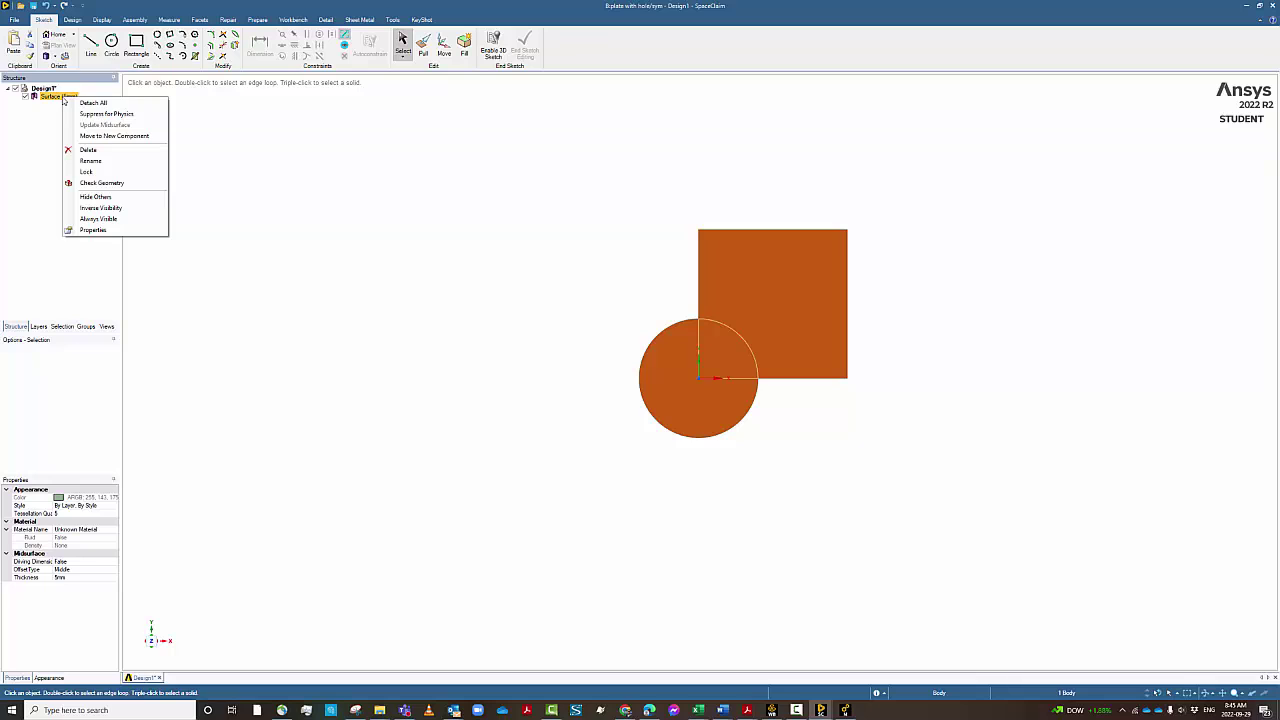
left_click(276, 447)
left_click(60, 96)
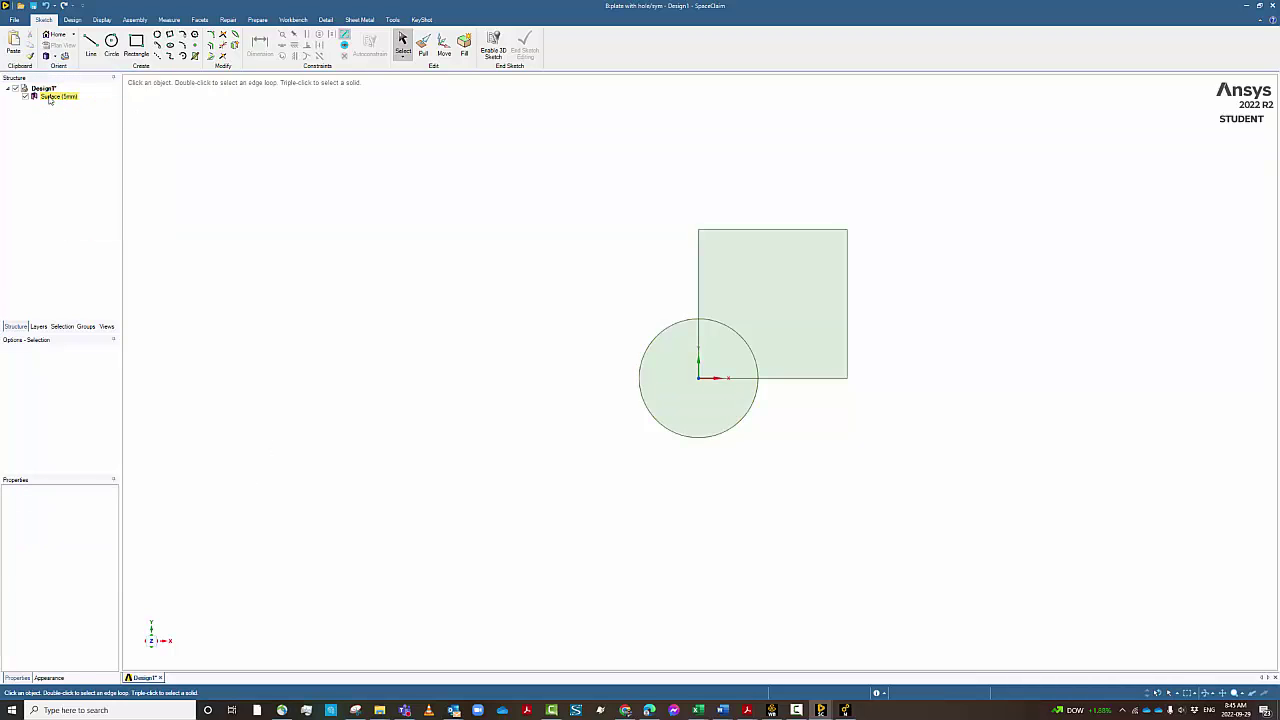
Step: Delete the three-quarter circle face outside the square and the quarter-circle face inside the square's corner
left_click(675, 386)
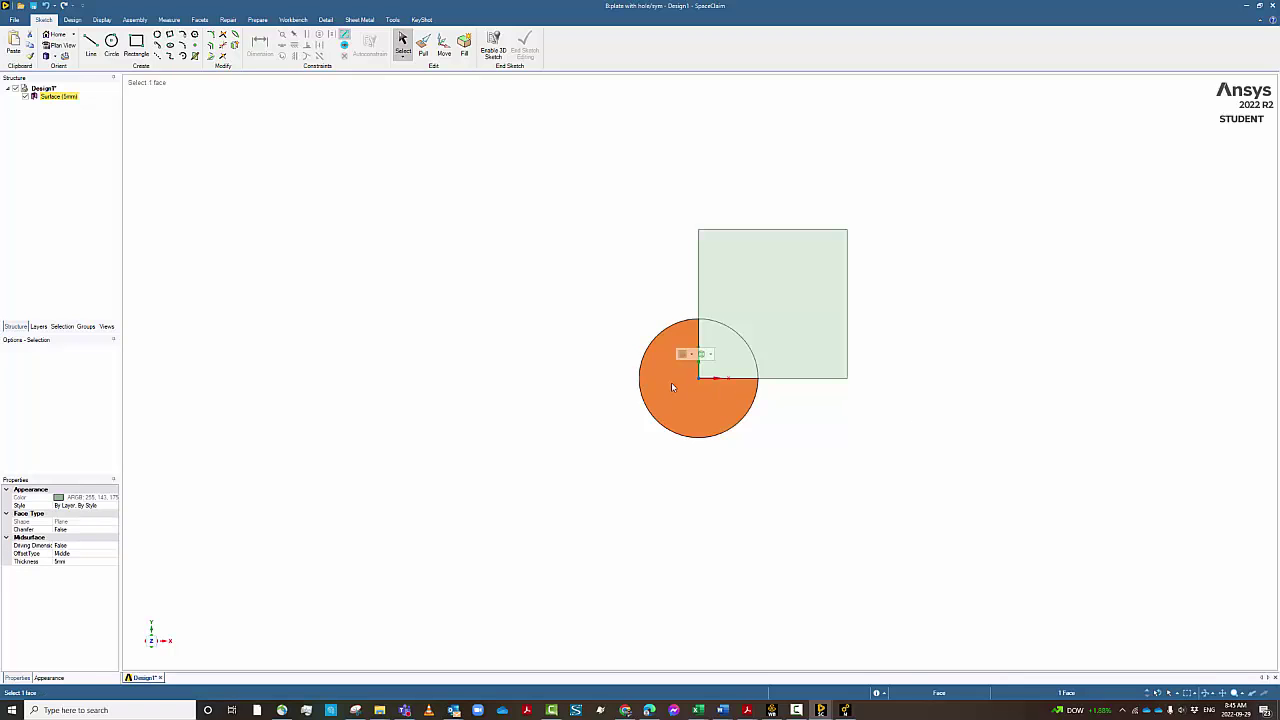
right_click(670, 387)
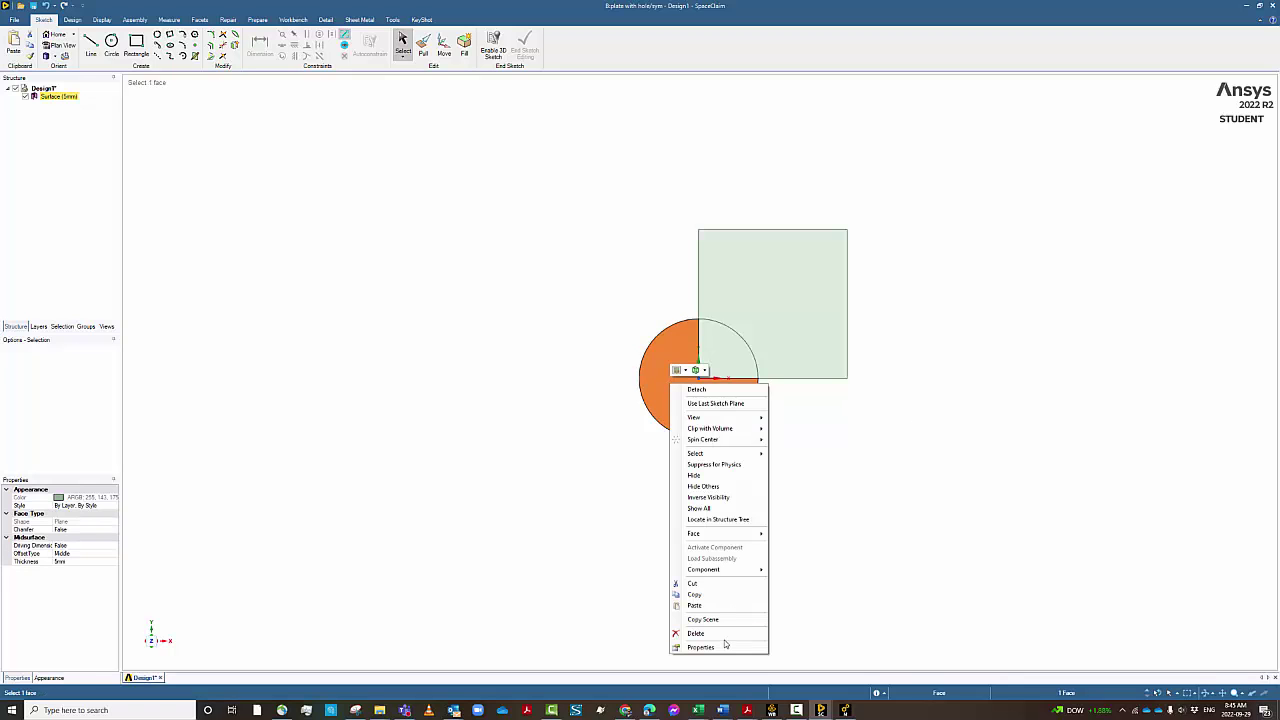
left_click(726, 634)
right_click(712, 366)
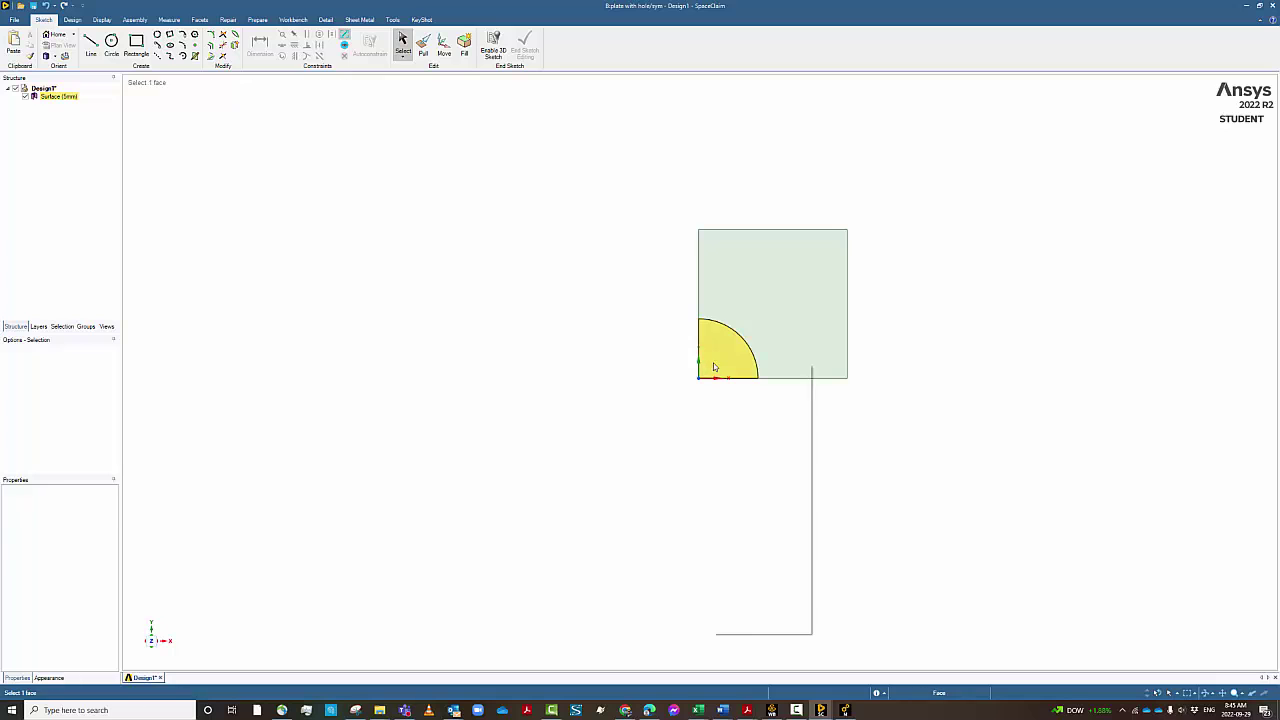
left_click(738, 613)
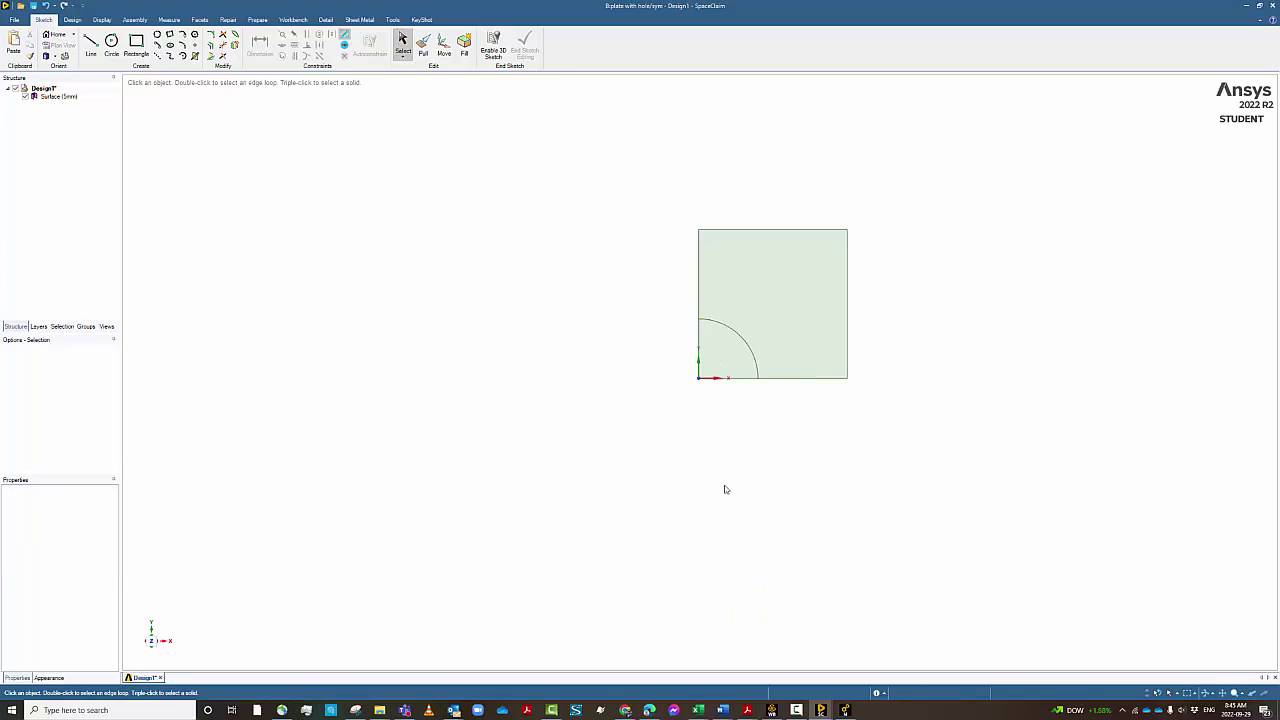
right_click(717, 366)
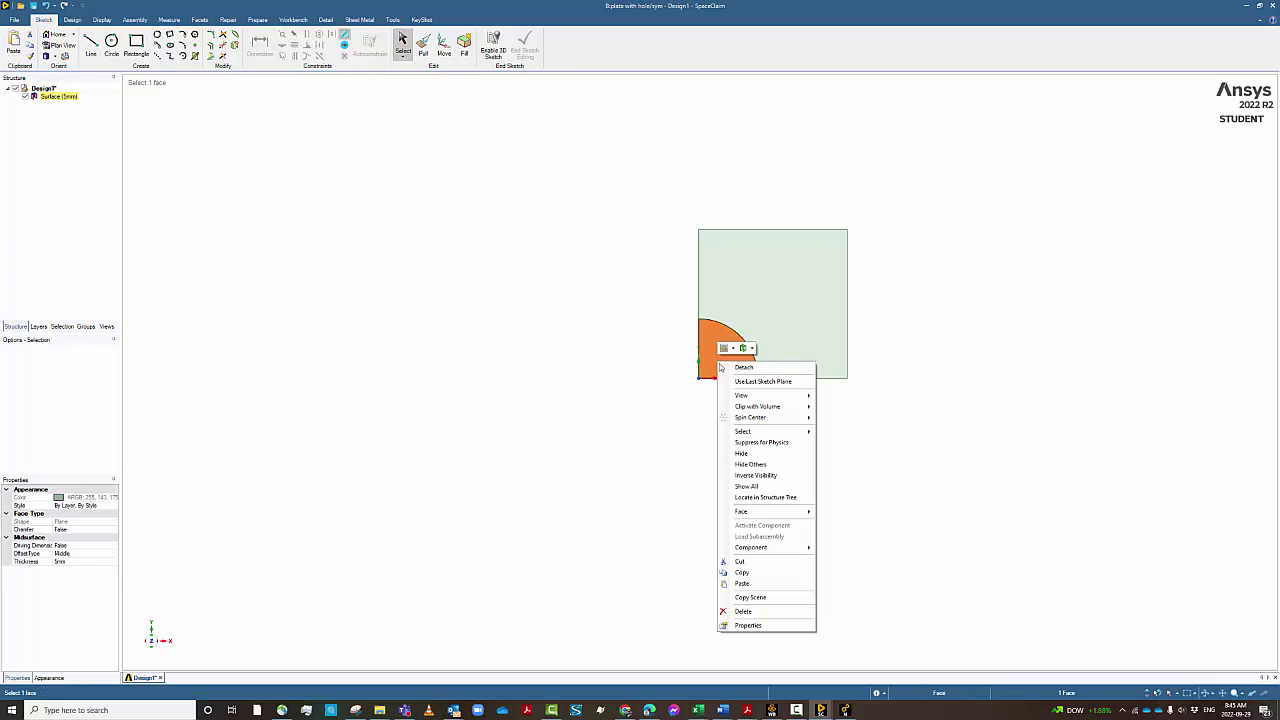
left_click(740, 611)
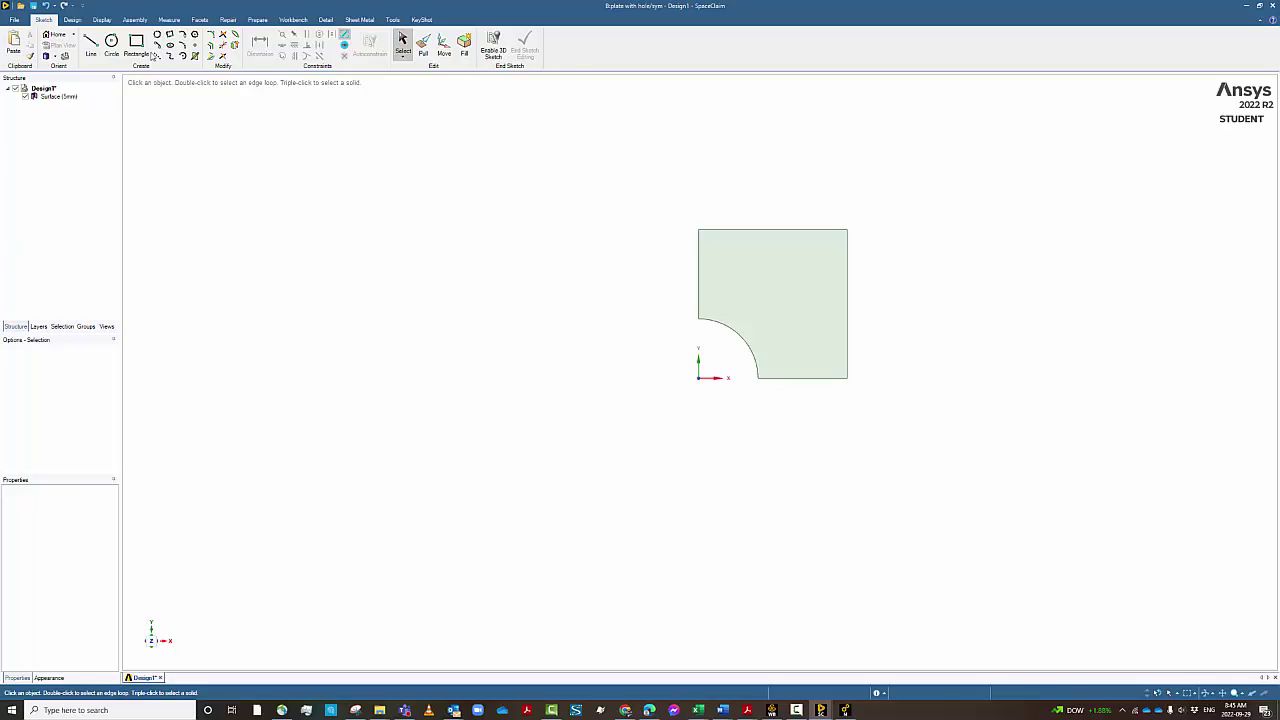
Step: Check the midsurface properties of the trimmed surface body
left_click(60, 97)
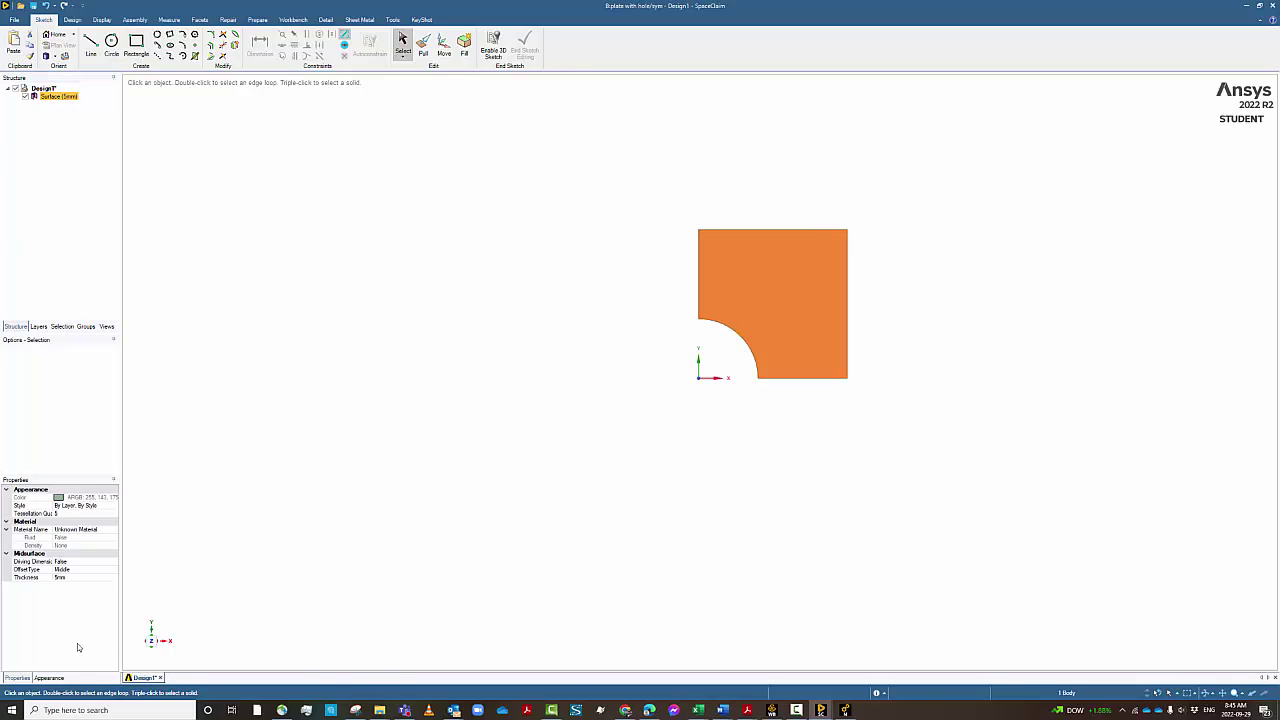
left_click(984, 592)
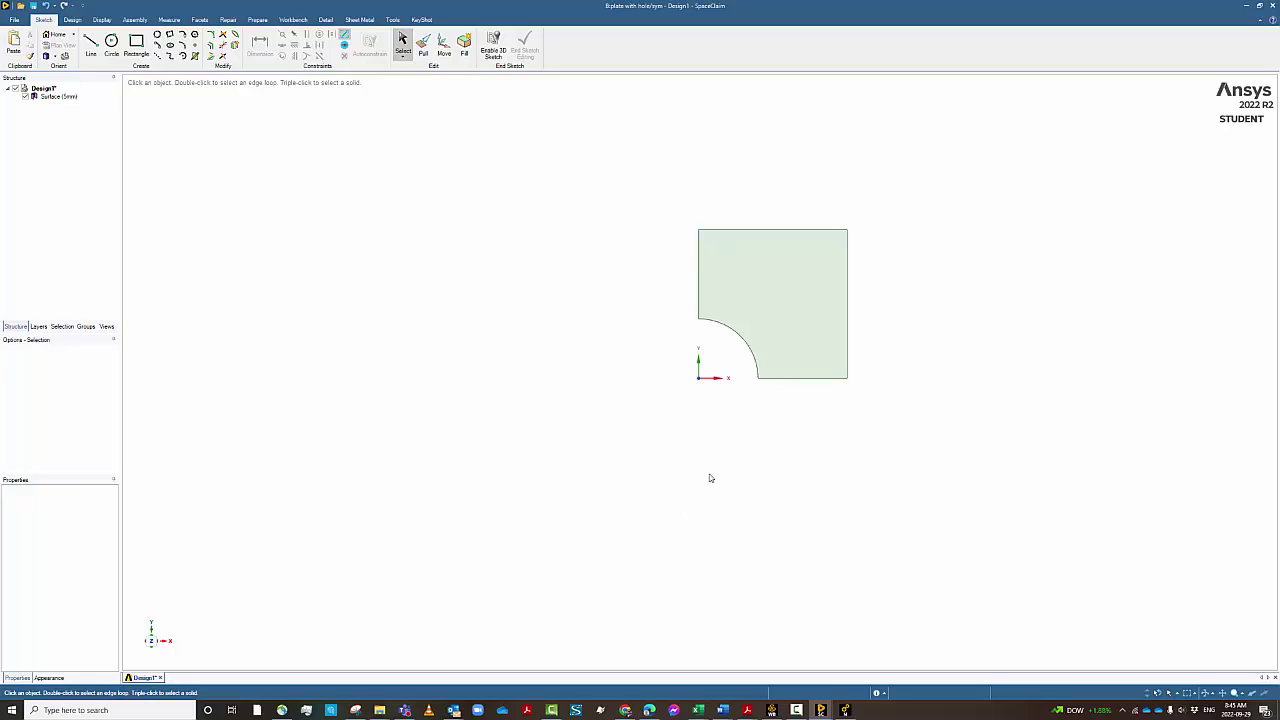
scroll(708, 498, "down", 2)
scroll(709, 499, "up", 4)
scroll(710, 484, "down", 3)
scroll(655, 437, "up", 1)
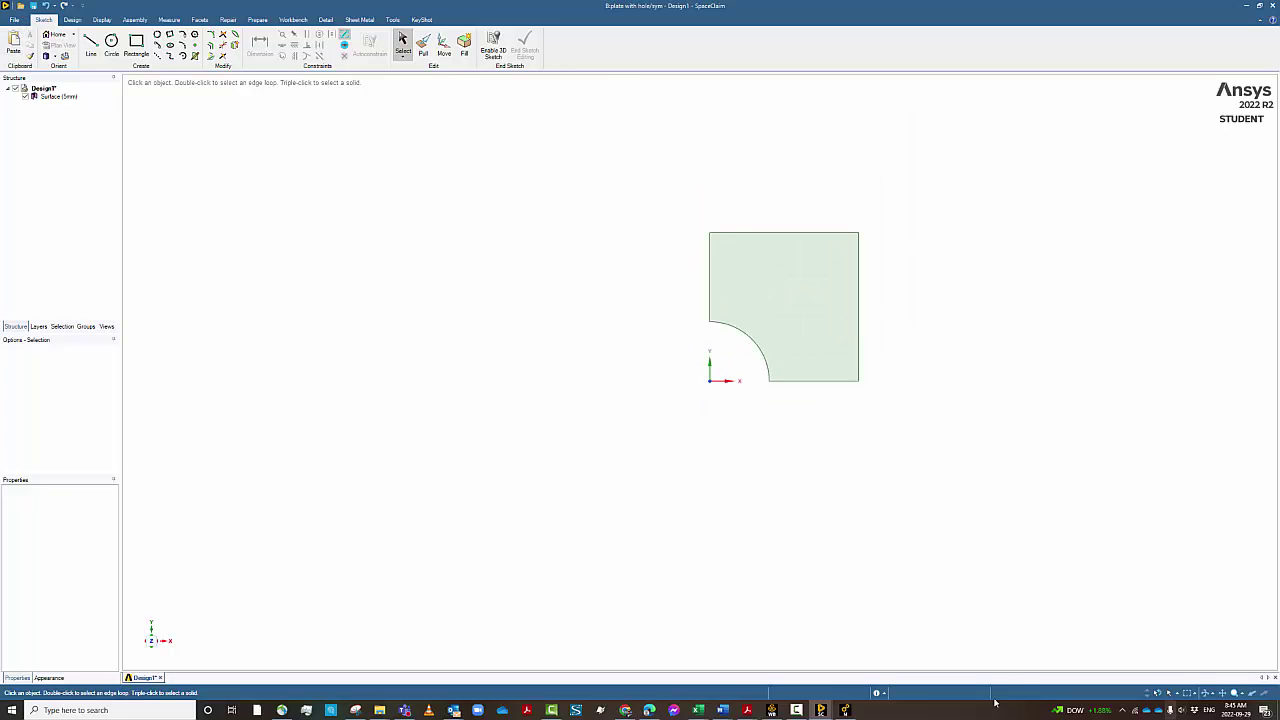
Step: Switch to Workbench, open the second static structural system's model in Mechanical and review its Structural Steel properties
left_click(771, 710)
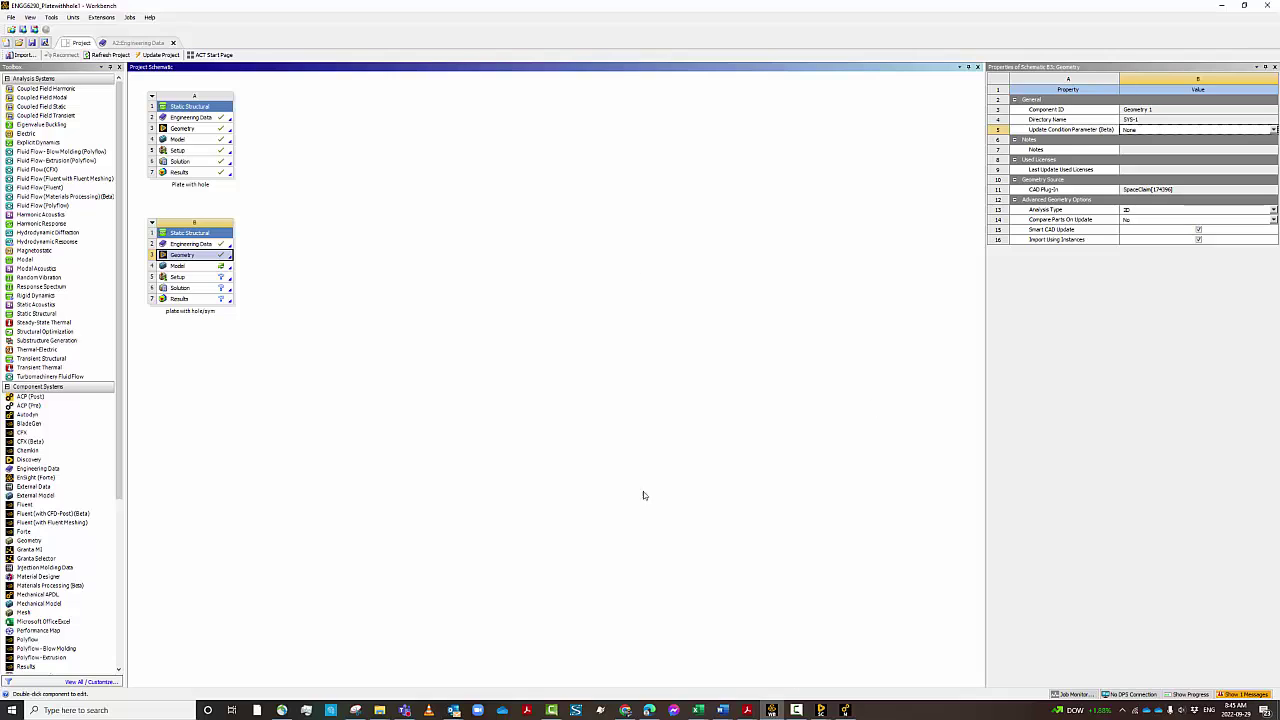
double_click(177, 266)
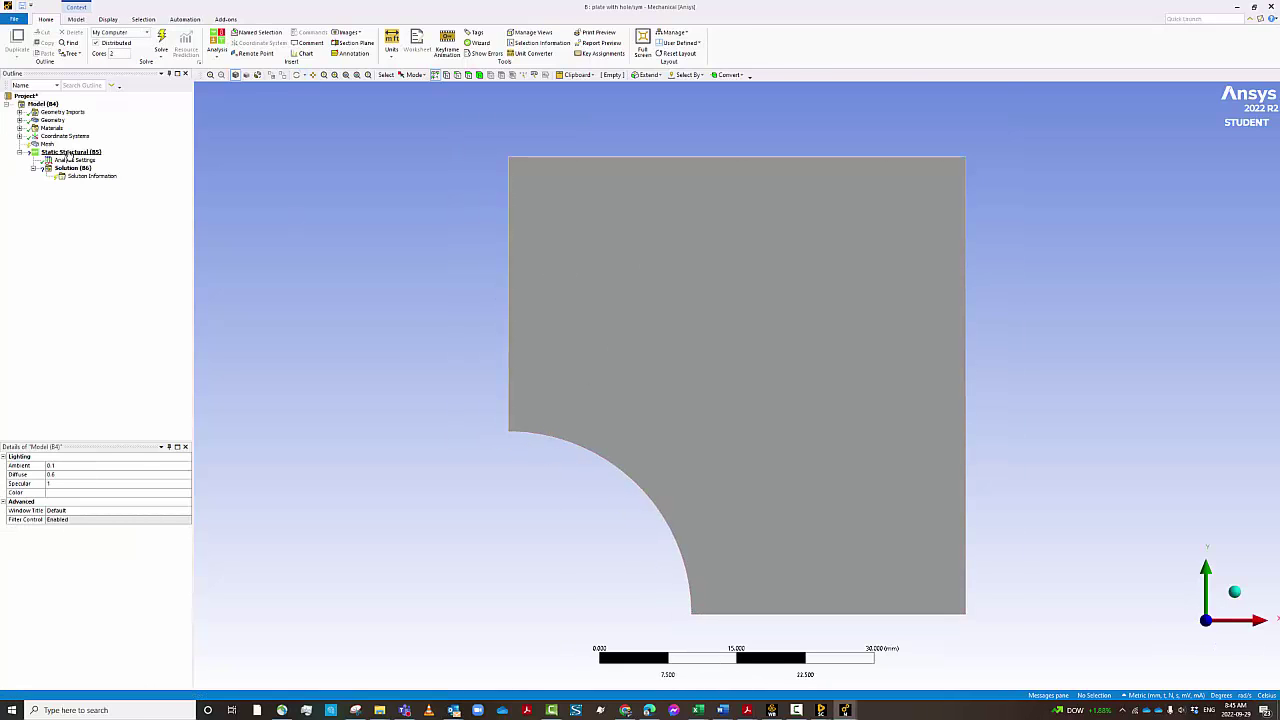
left_click(50, 129)
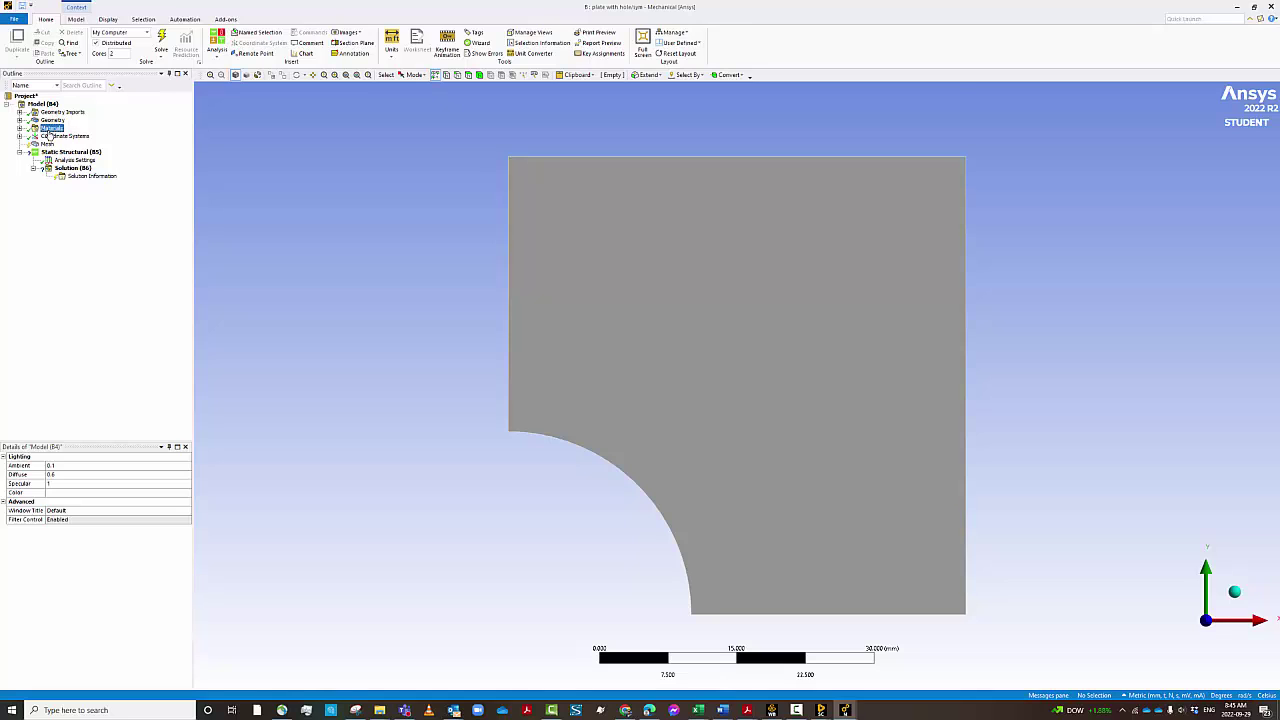
left_click(20, 128)
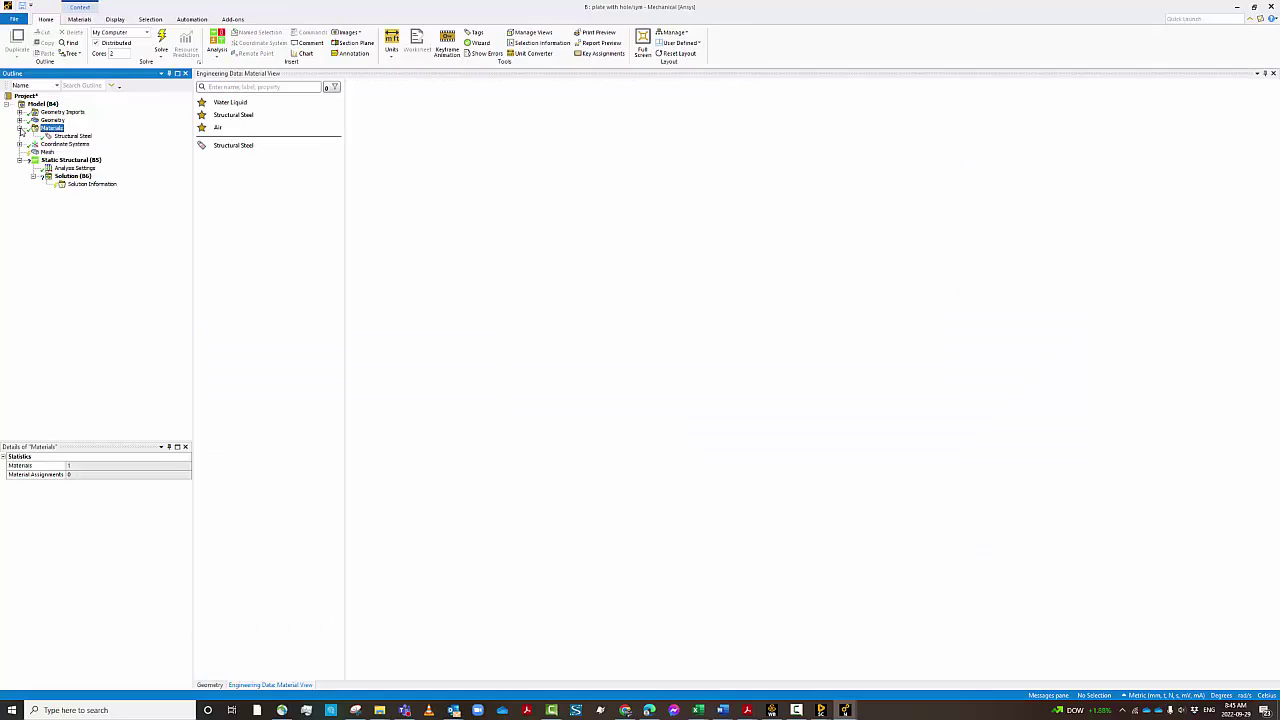
left_click(70, 135)
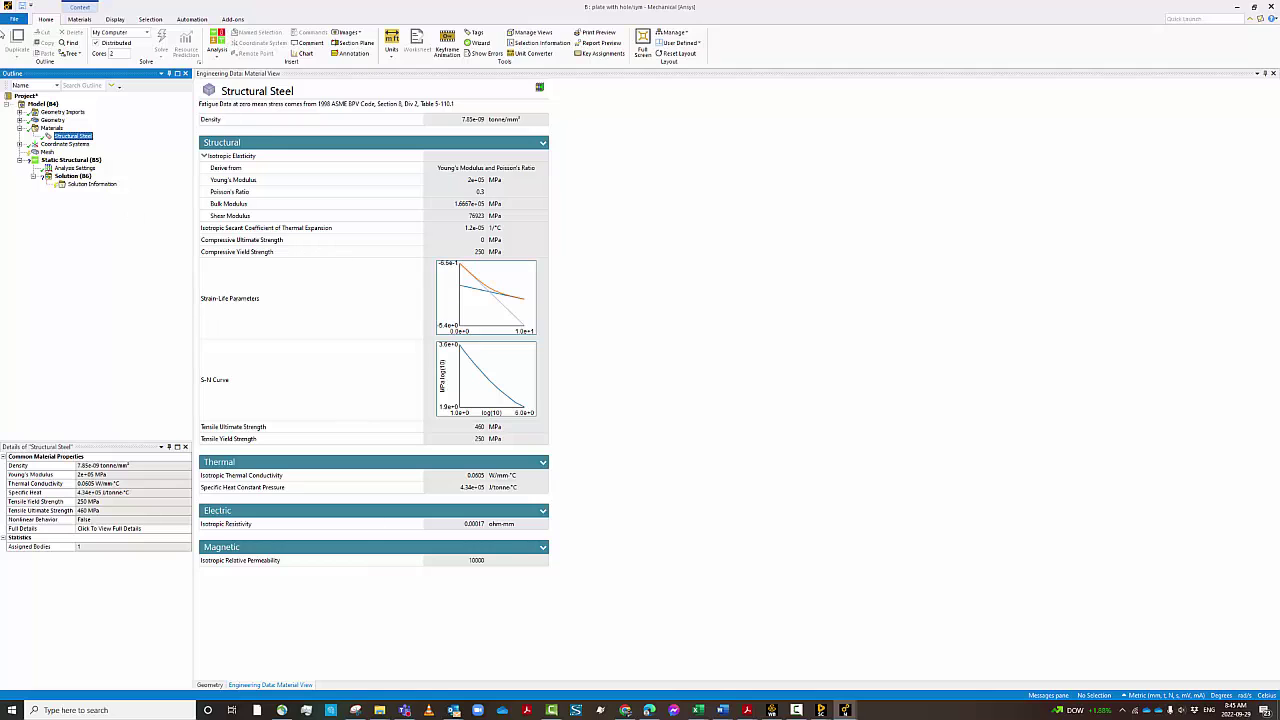
Step: Generate the mesh for the quarter plate with the default element size
left_click(42, 152)
right_click(43, 151)
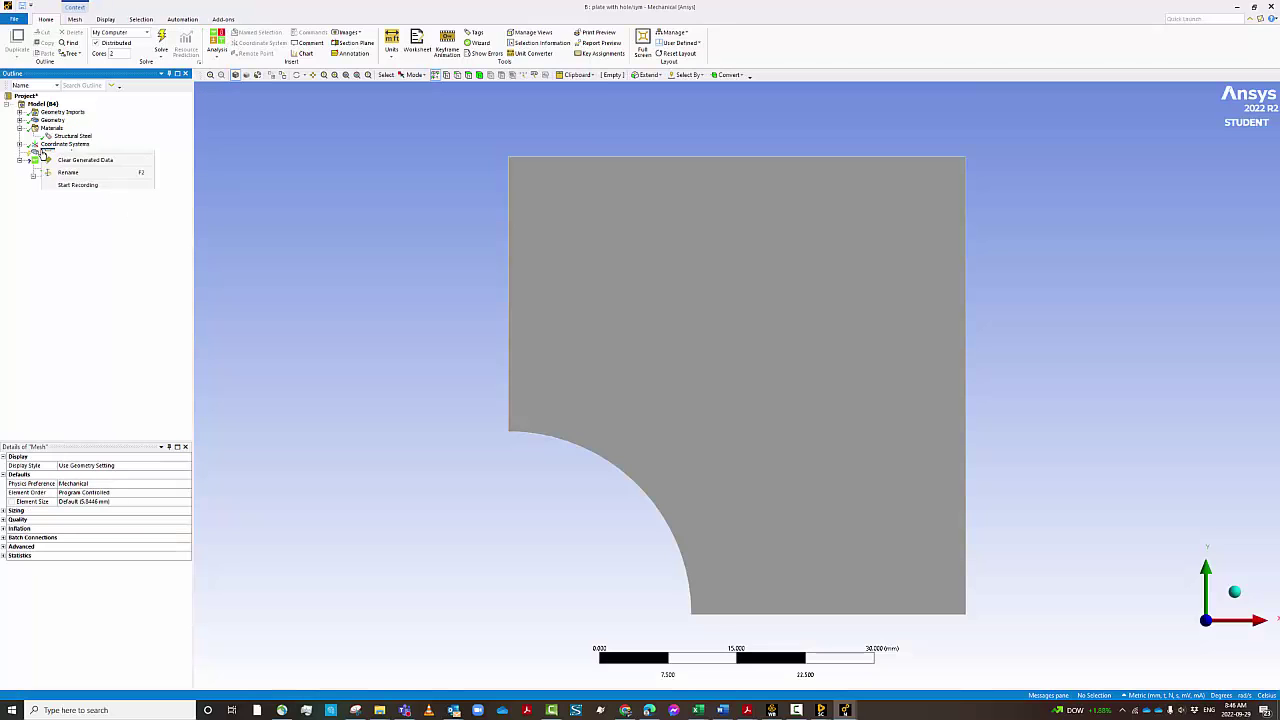
left_click(72, 180)
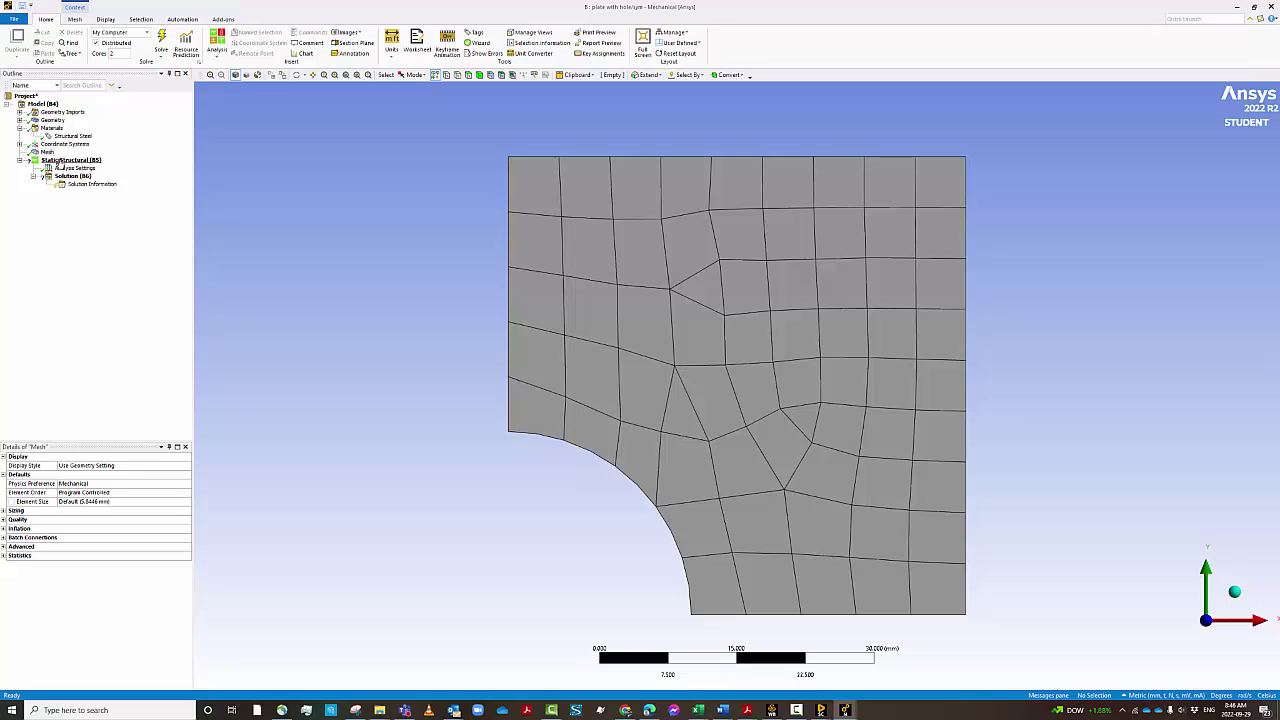
right_click(61, 121)
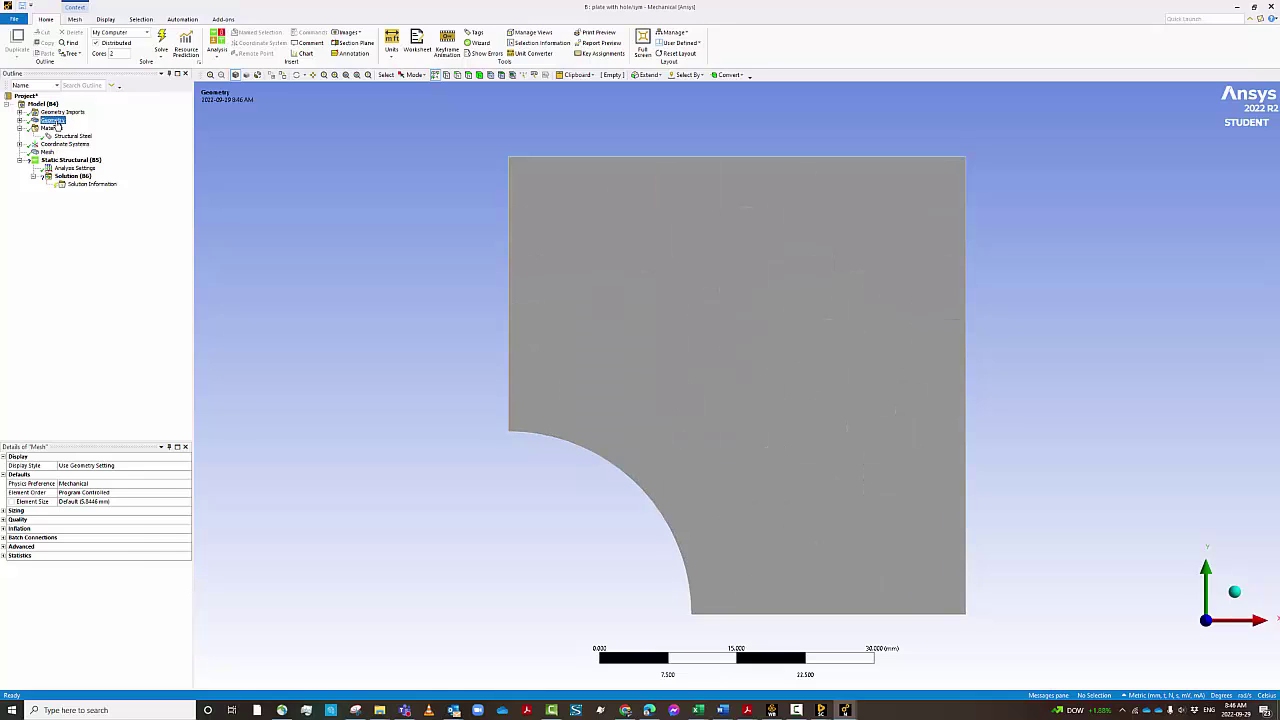
mouse_move(86, 128)
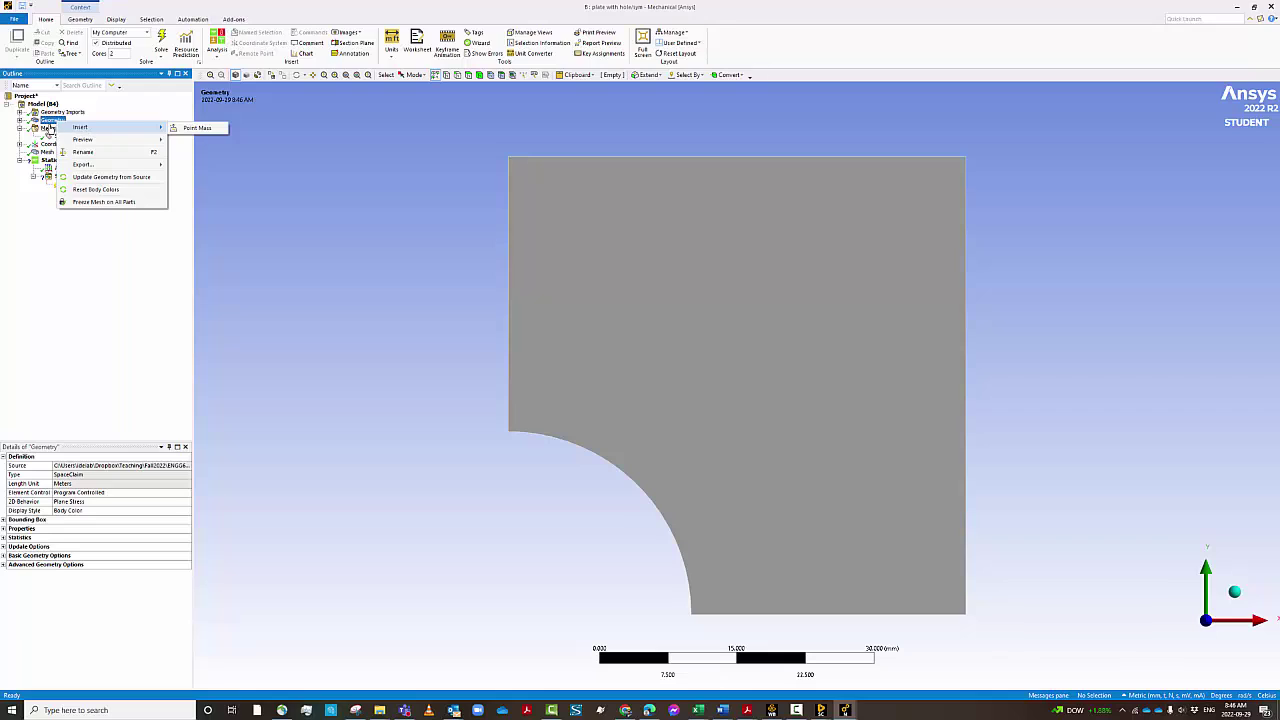
left_click(49, 336)
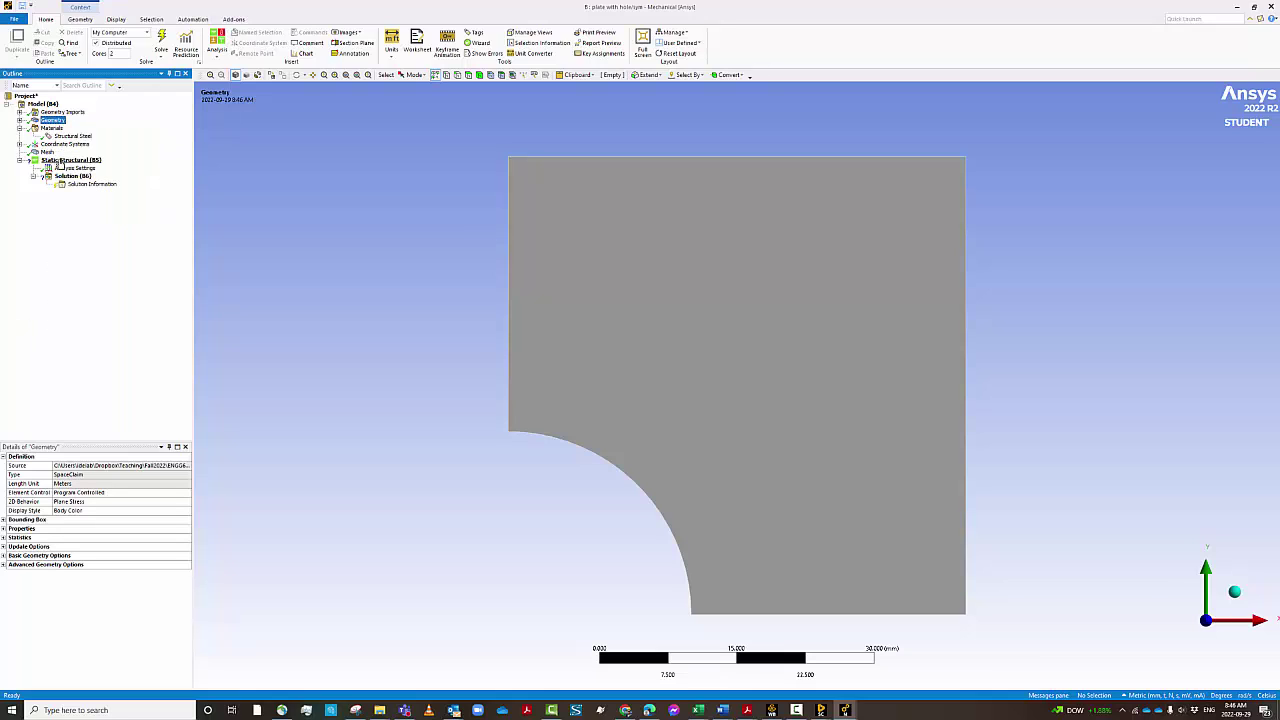
Step: Add a pressure load of -1000 MPa on the quarter plate's straight vertical edge farthest from the hole
left_click(60, 163)
right_click(60, 163)
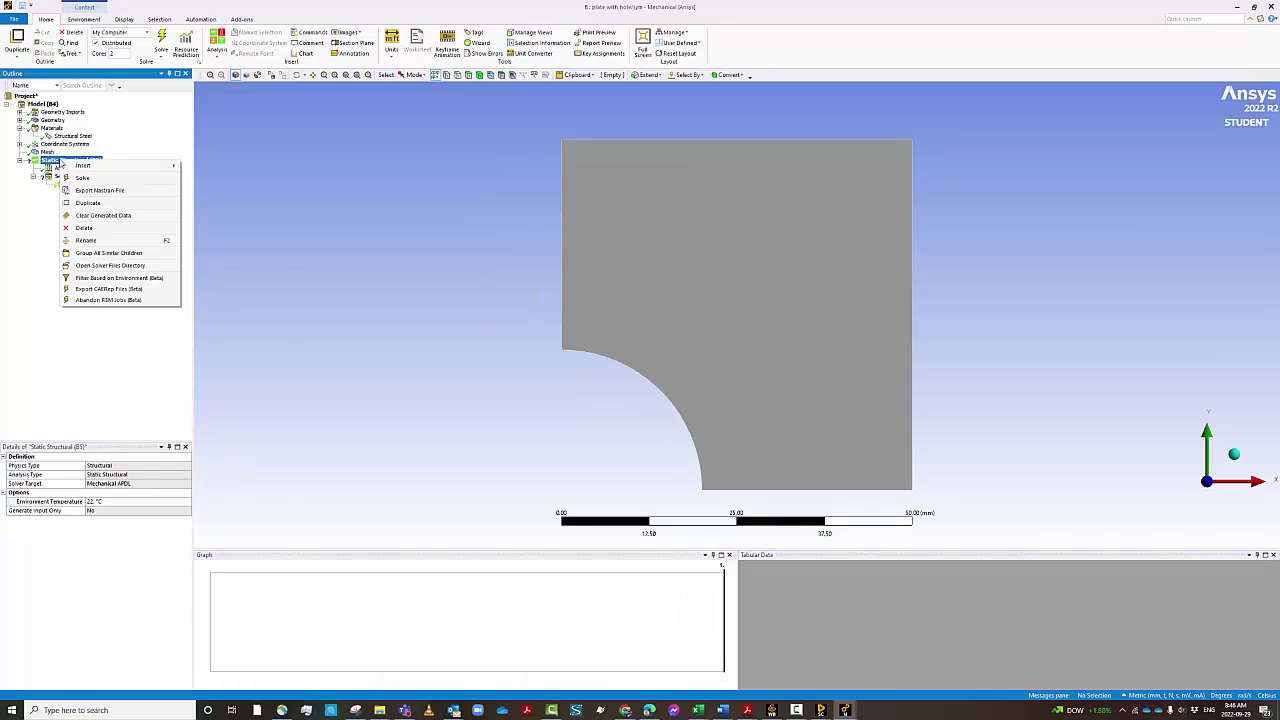
mouse_move(120, 166)
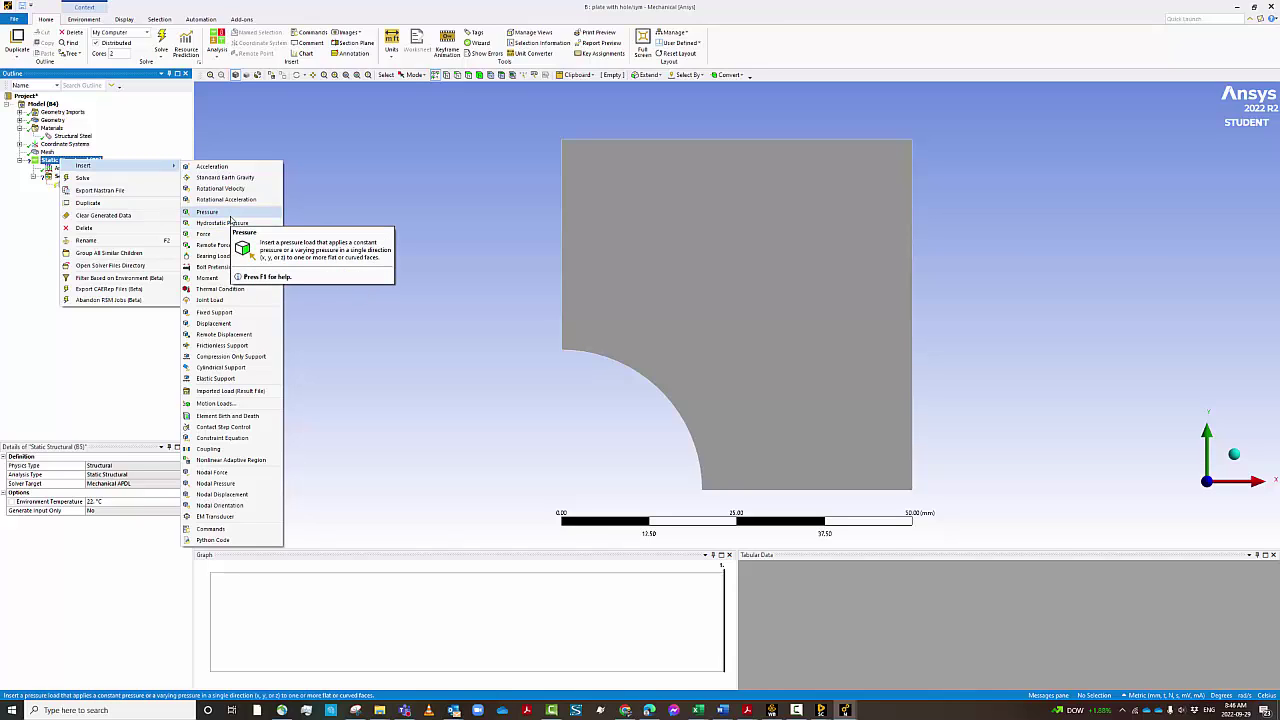
left_click(230, 216)
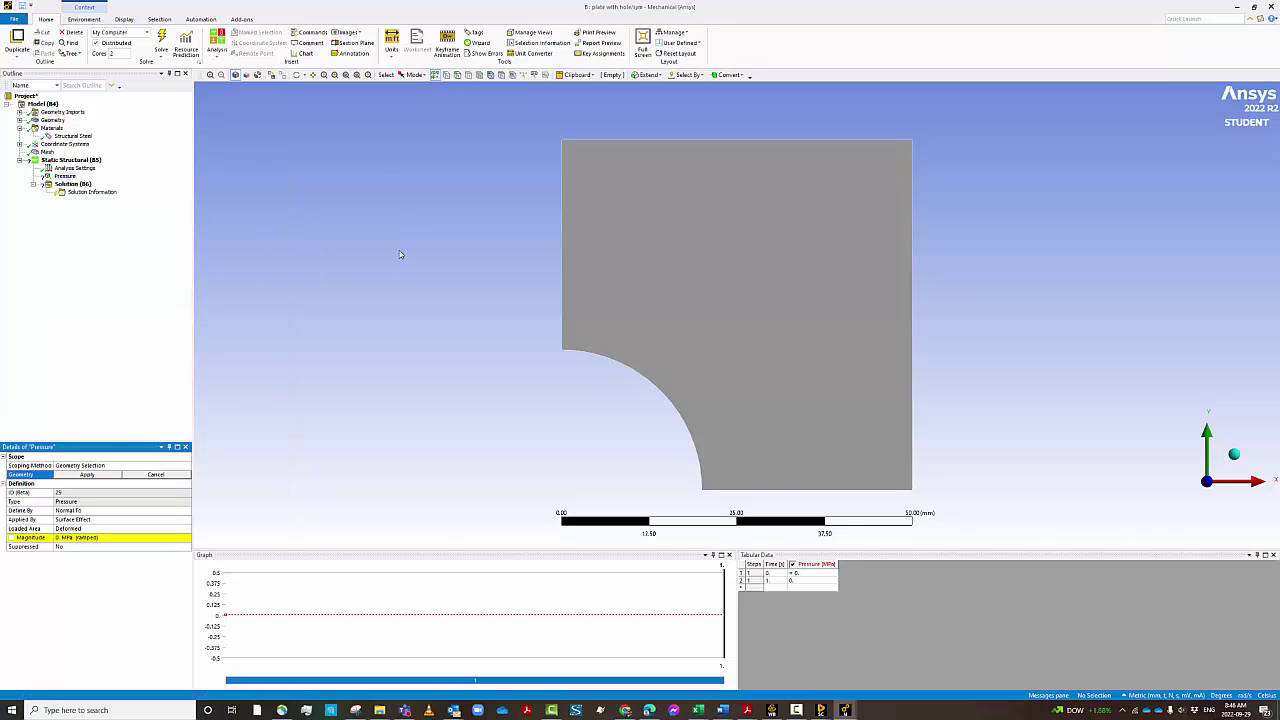
left_click(457, 76)
left_click(914, 278)
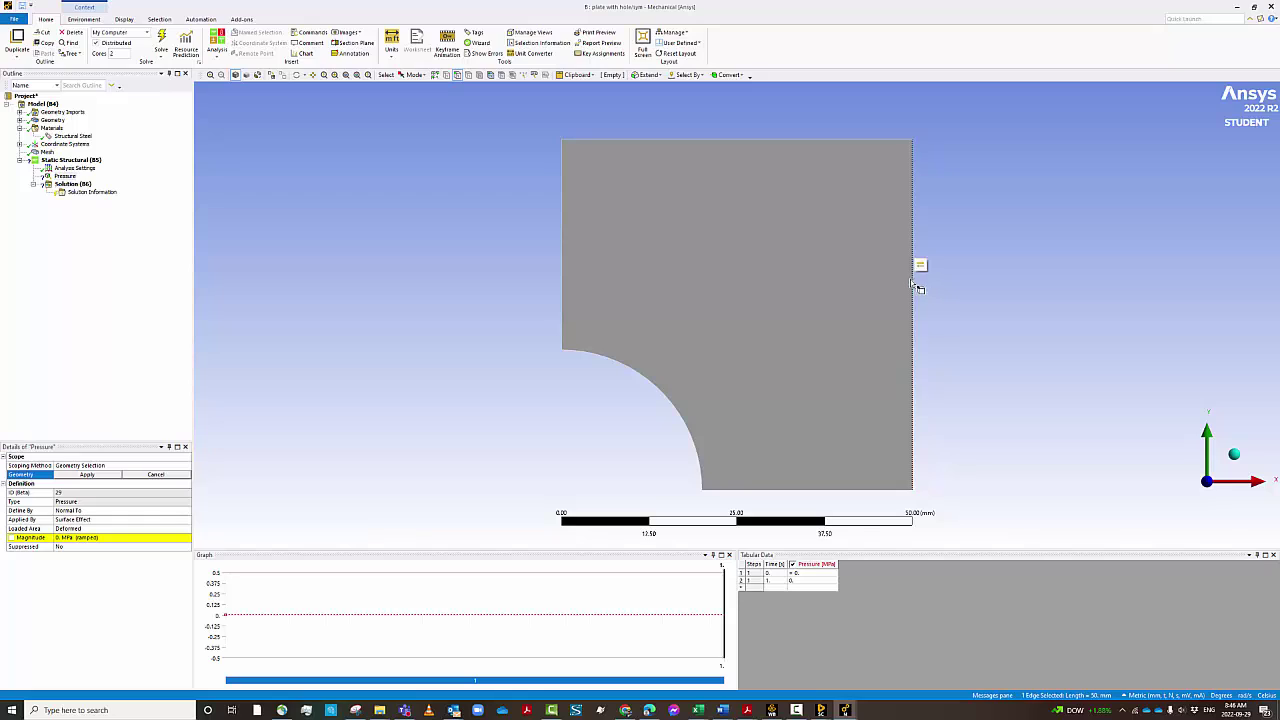
left_click(103, 540)
type("1")
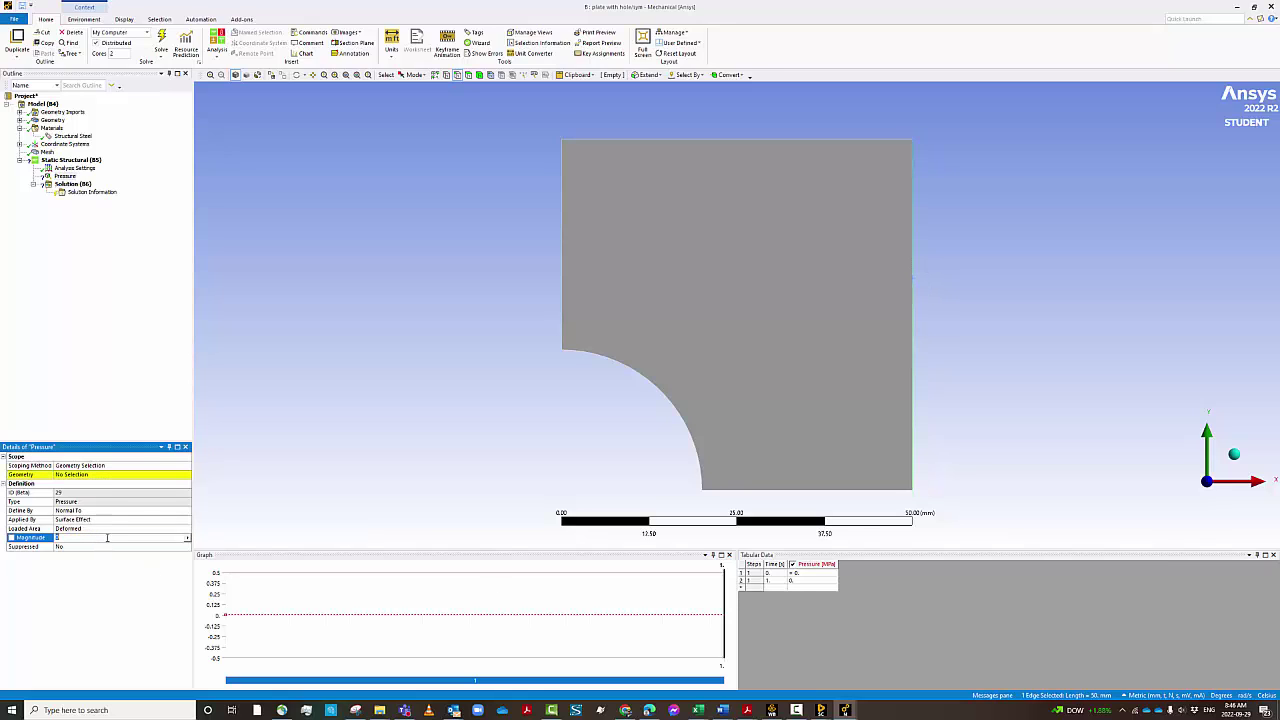
type("000")
left_click(100, 476)
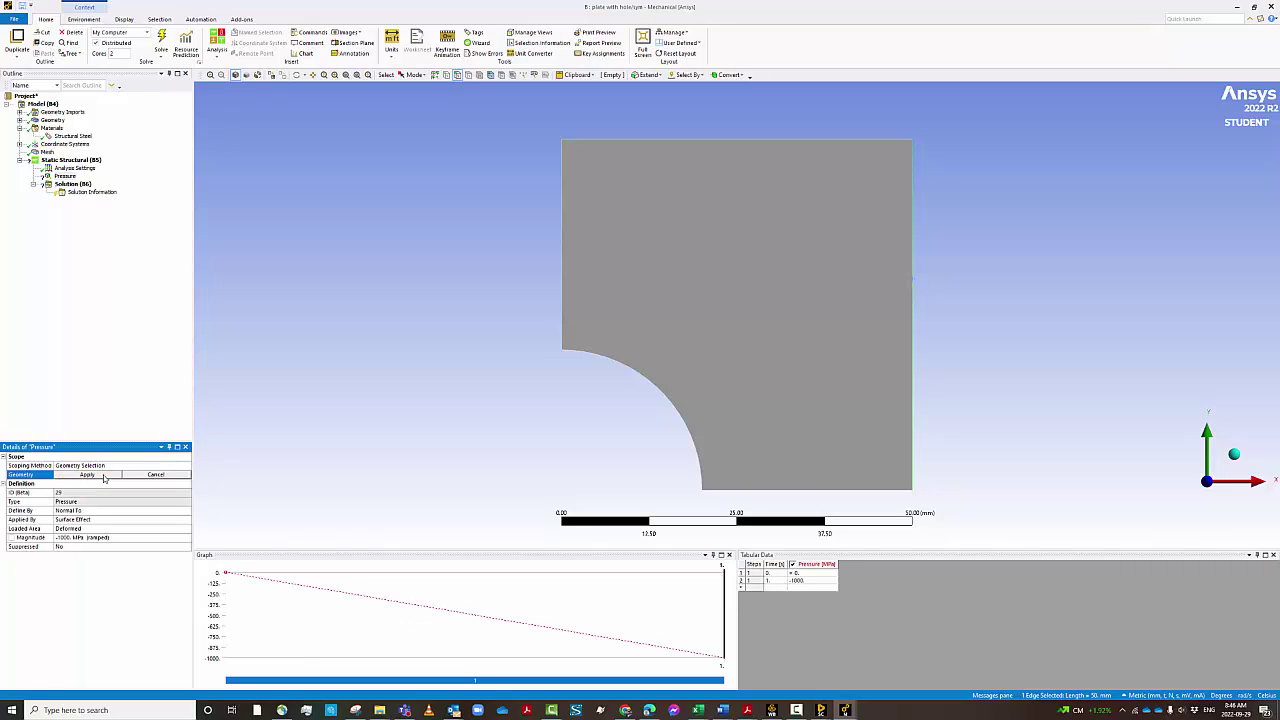
left_click(103, 476)
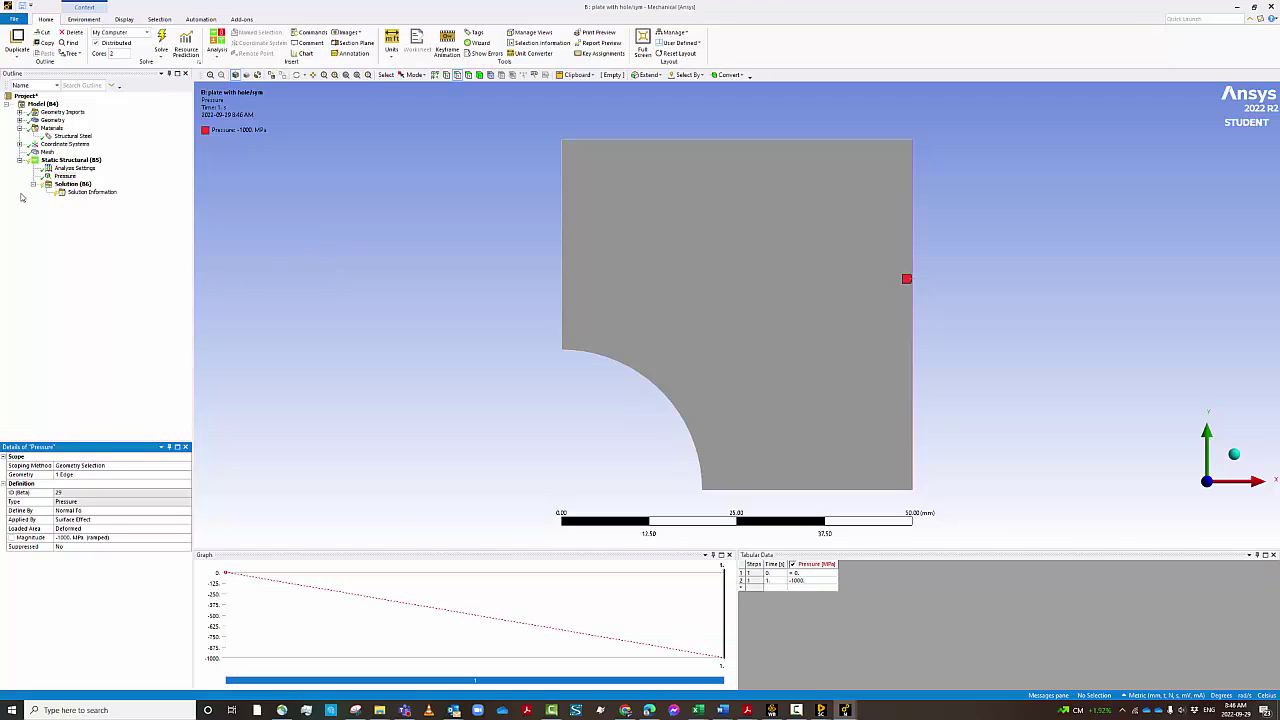
Step: Add a Symmetry object to the model with a symmetry region on the vertical edge above the hole, keeping the X axis as normal
left_click(36, 105)
right_click(36, 105)
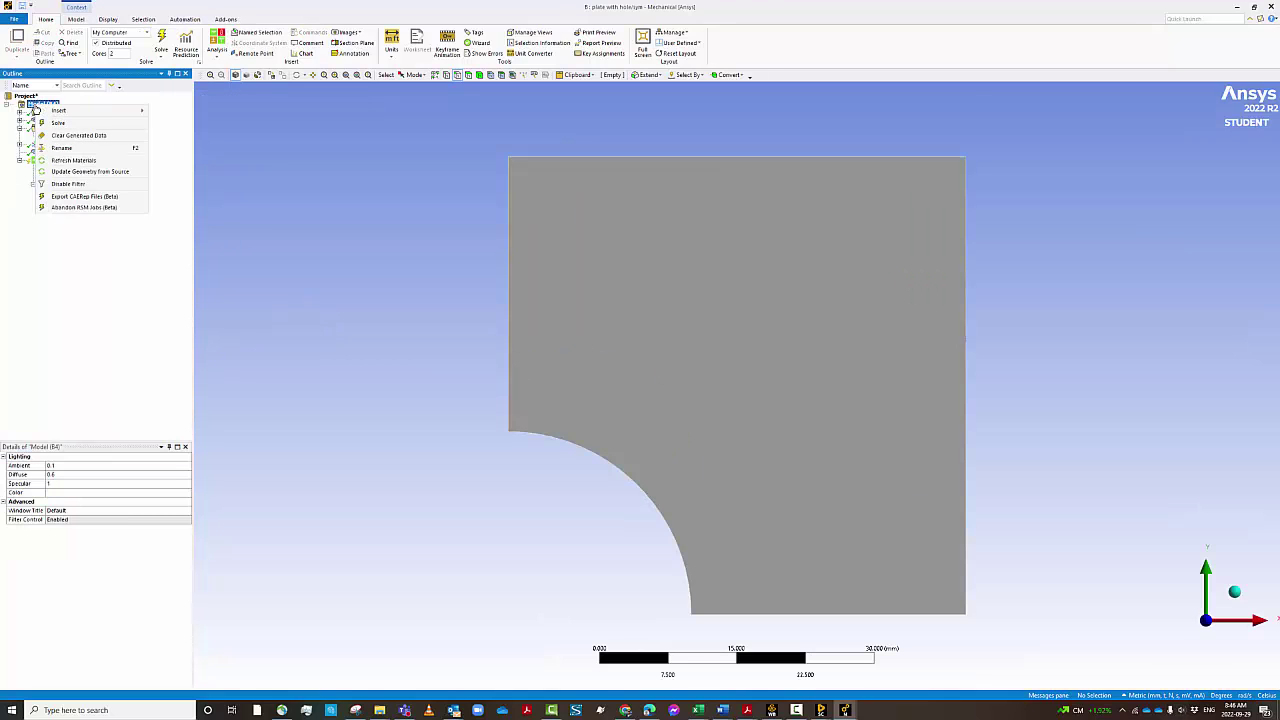
mouse_move(100, 110)
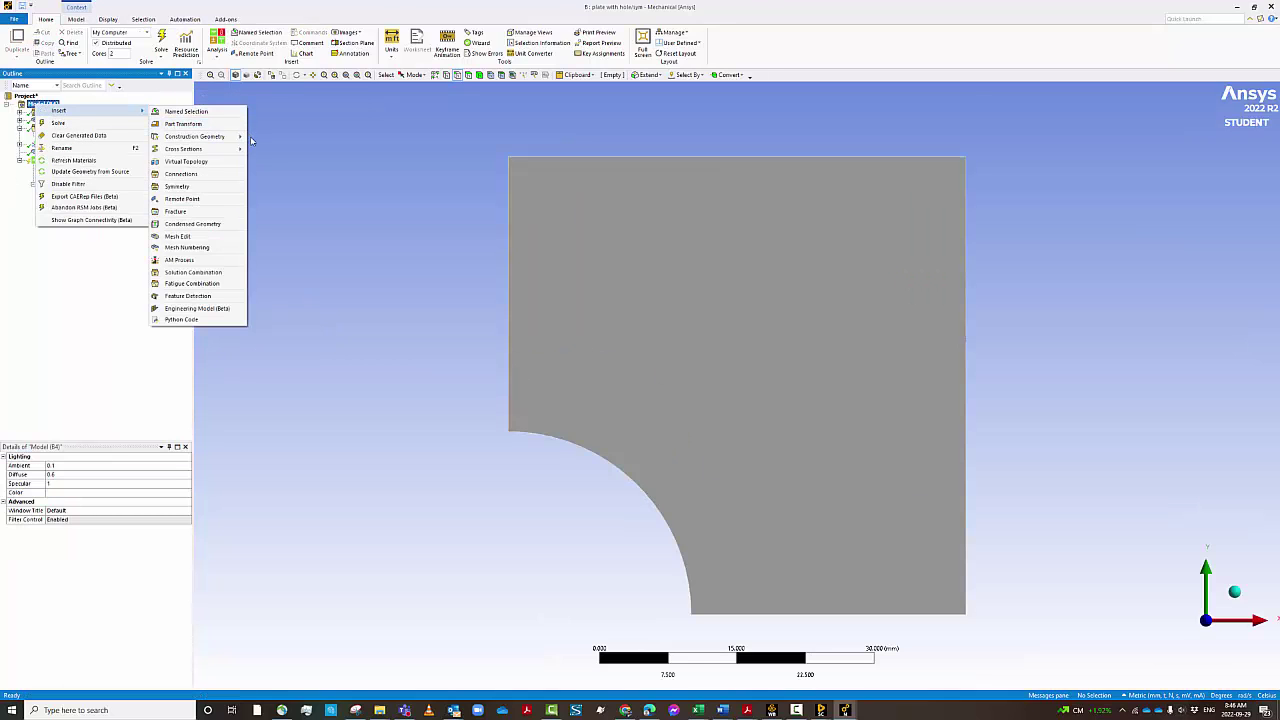
left_click(193, 188)
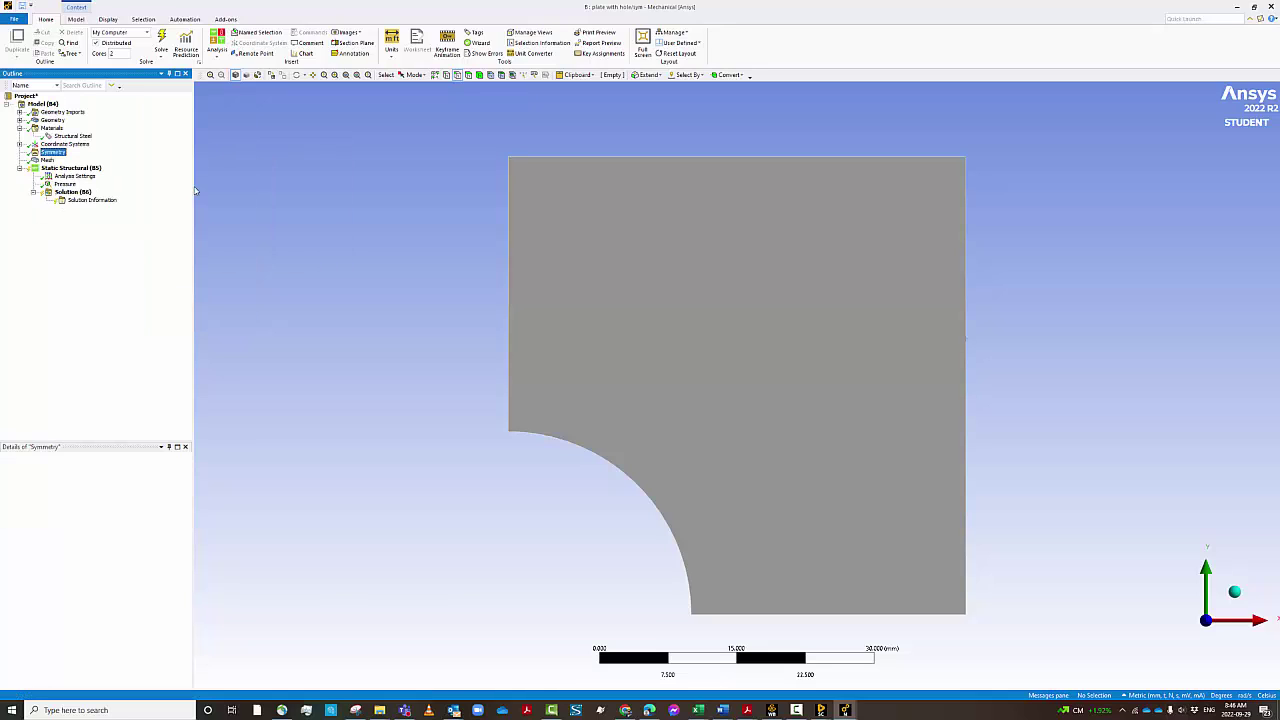
right_click(58, 154)
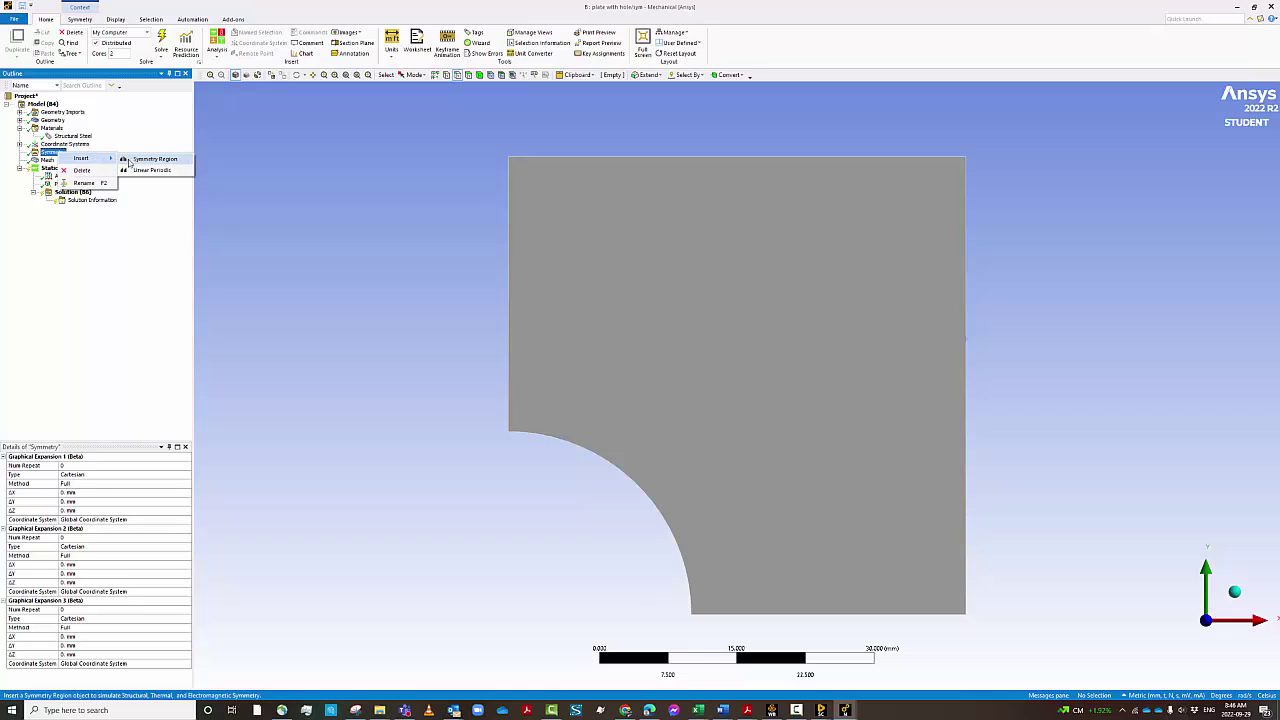
left_click(140, 160)
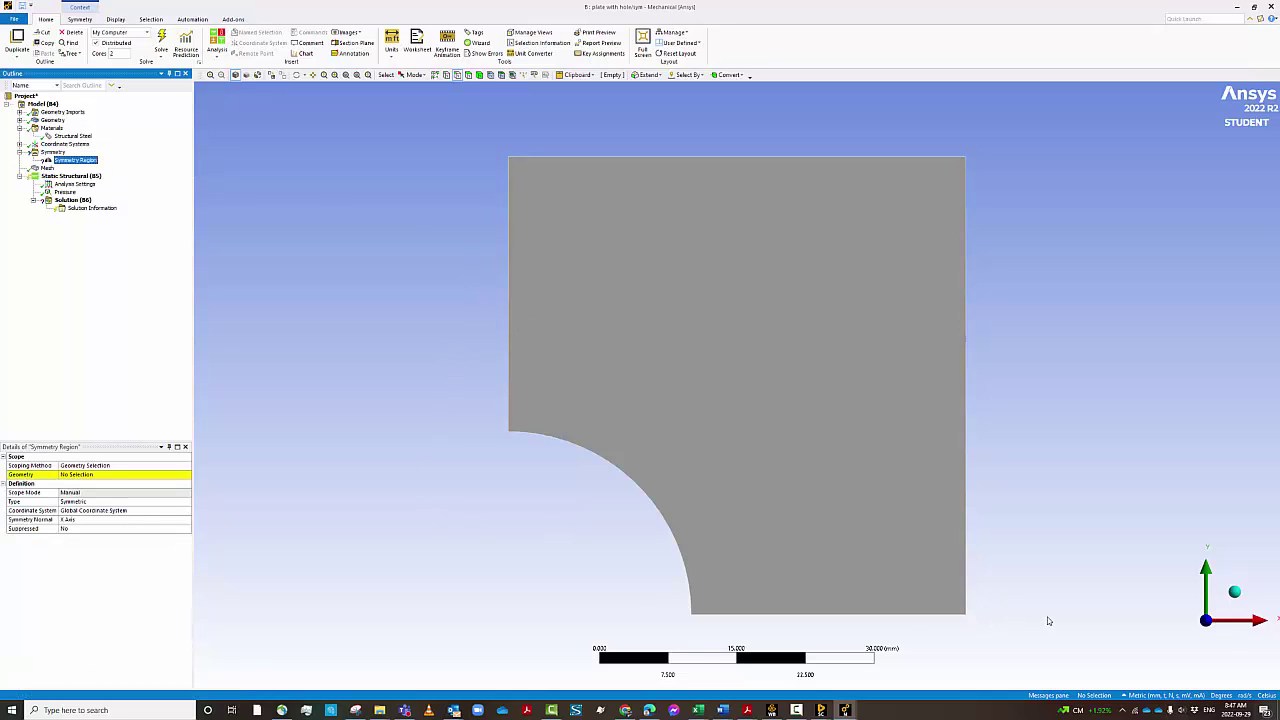
left_click(515, 309)
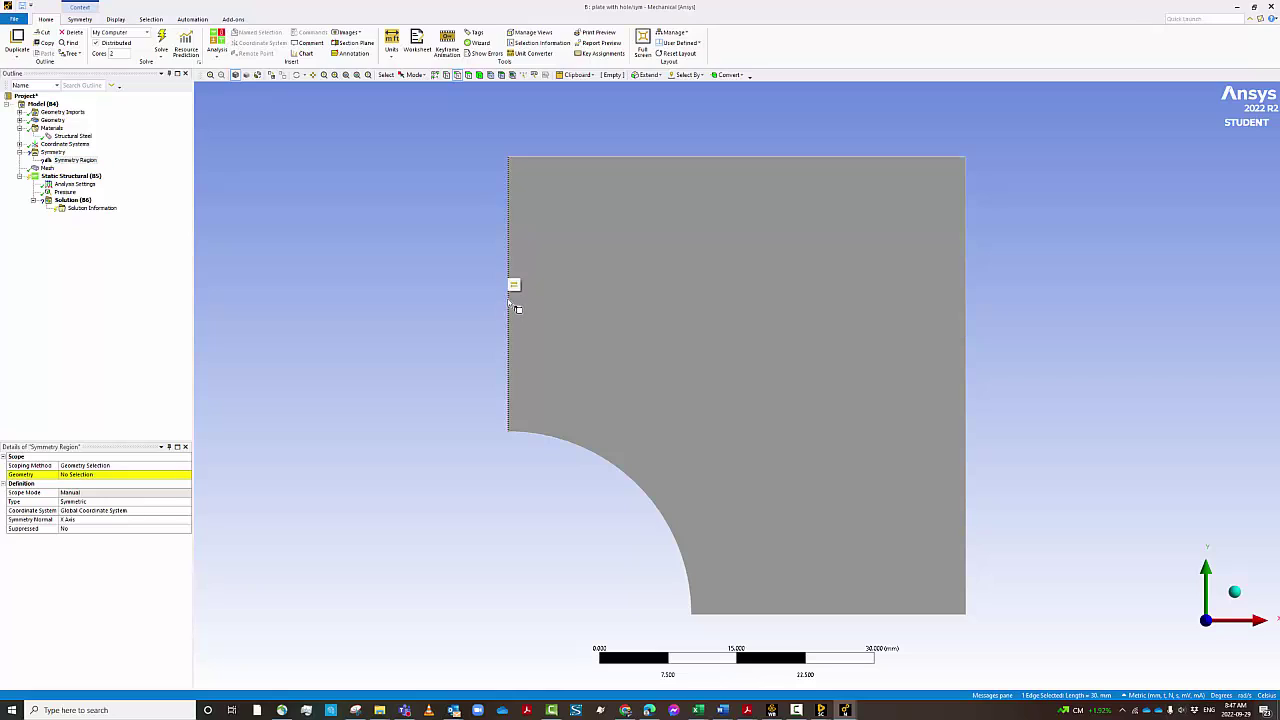
left_click(109, 476)
left_click(110, 476)
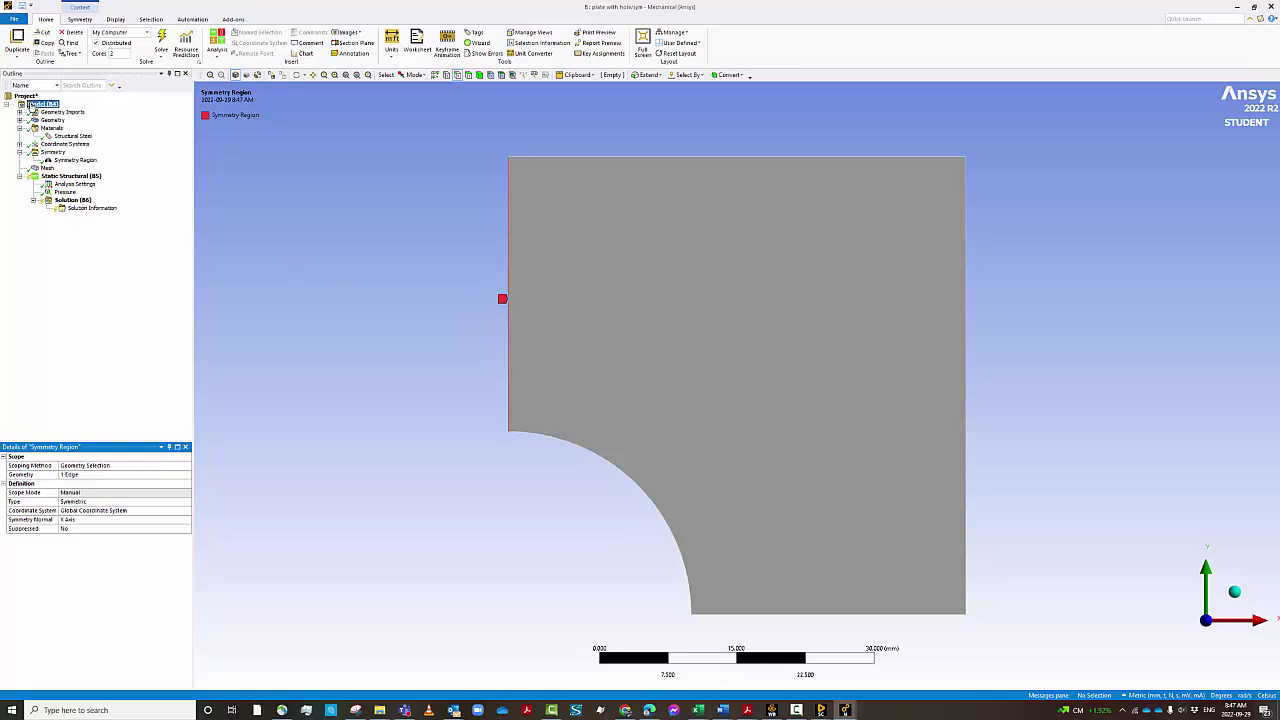
right_click(40, 104)
mouse_move(57, 108)
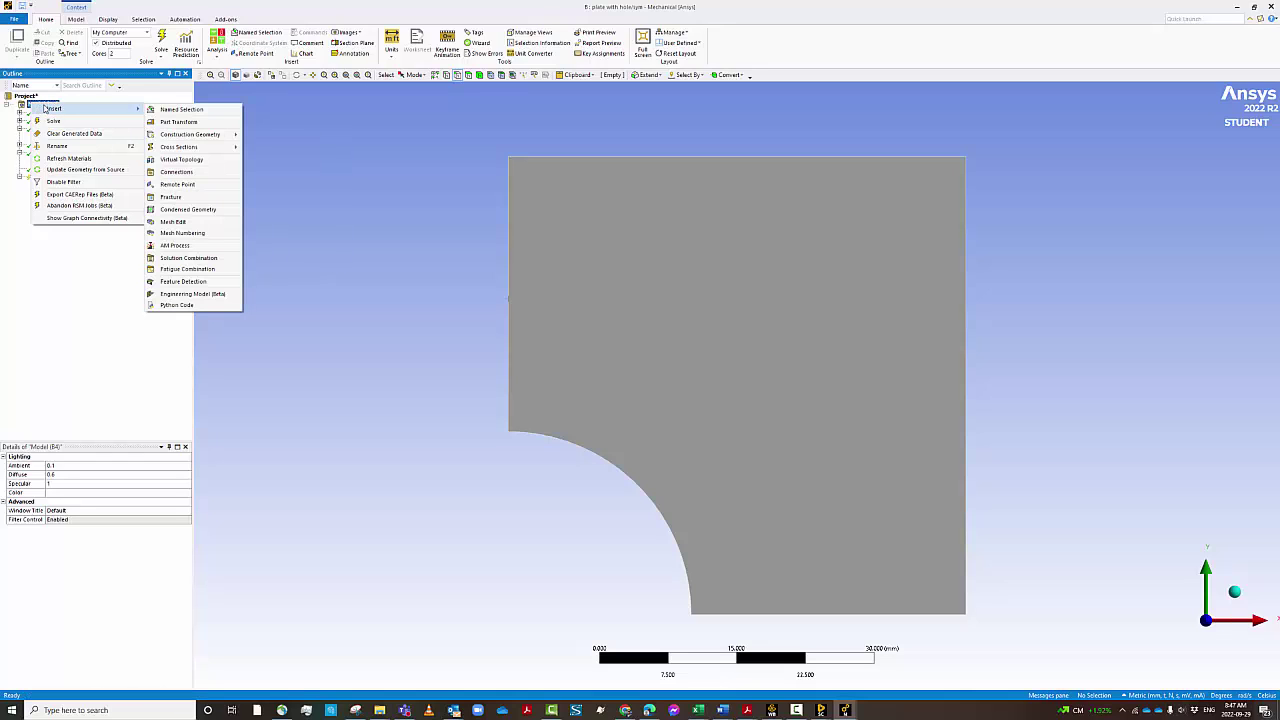
left_click(80, 370)
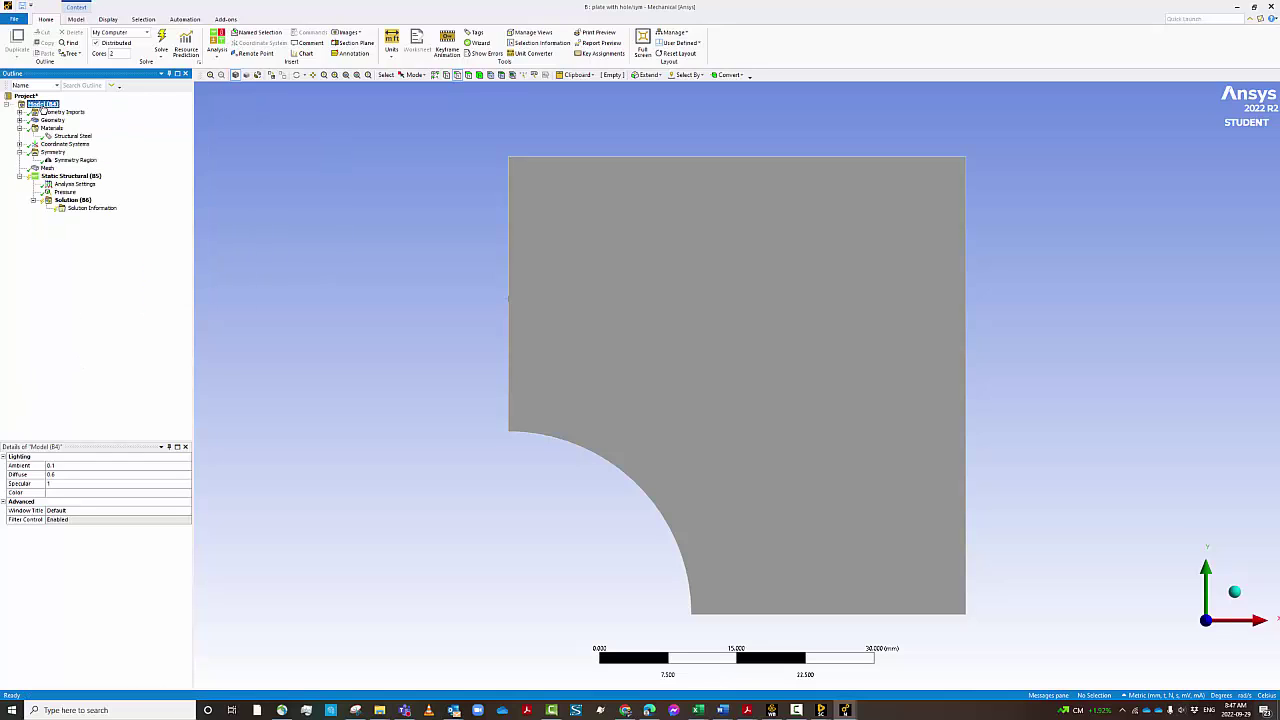
right_click(42, 106)
mouse_move(72, 110)
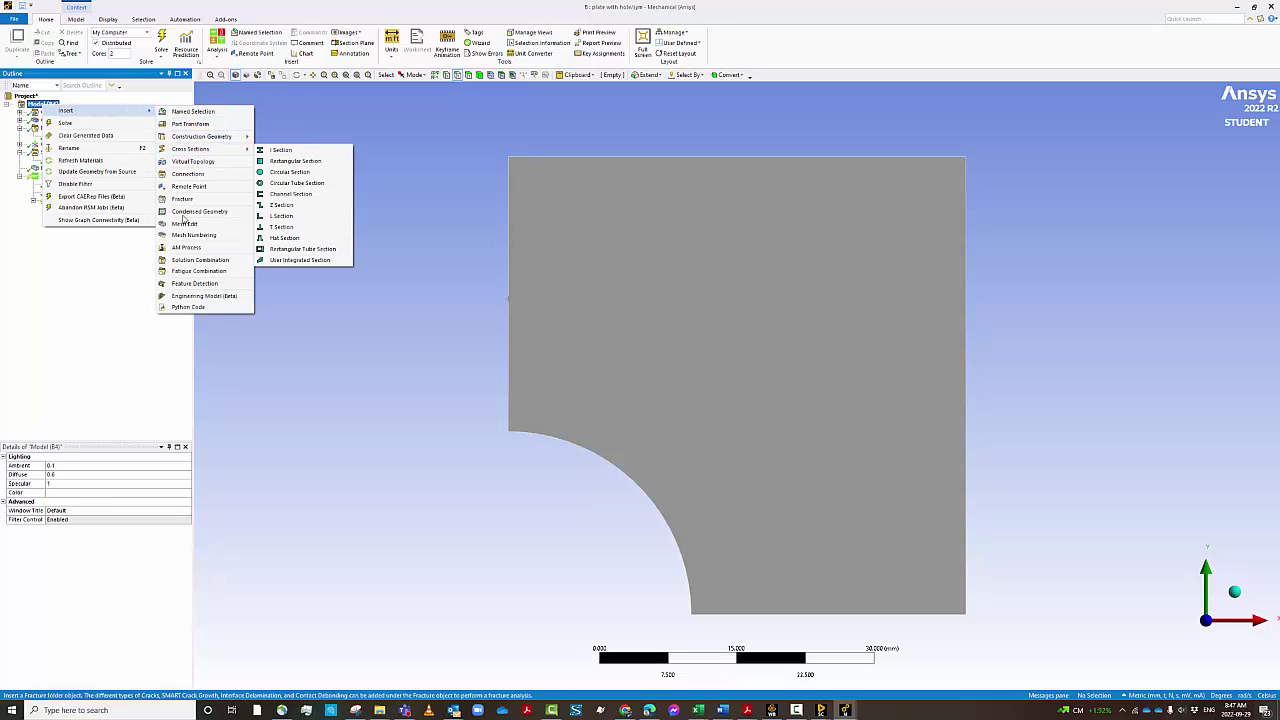
left_click(91, 363)
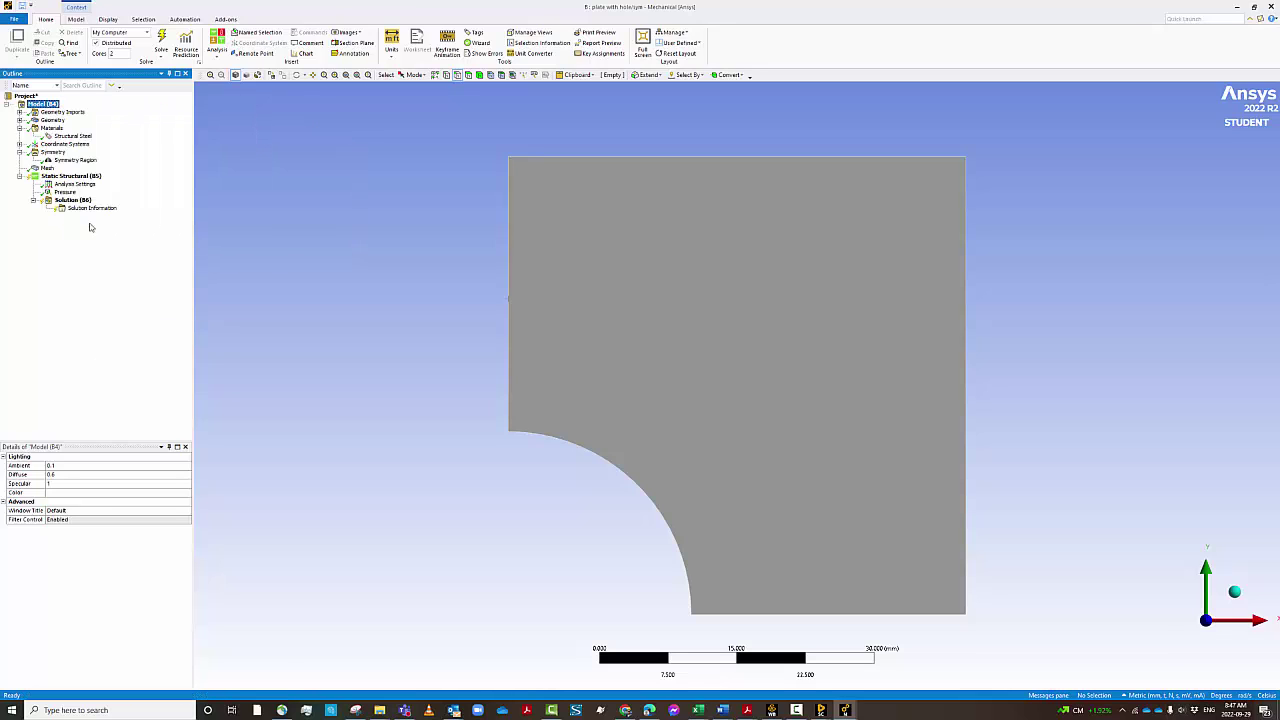
Step: Add a second symmetry region on the horizontal edge beside the hole, with the symmetry normal set to the Y axis
right_click(52, 152)
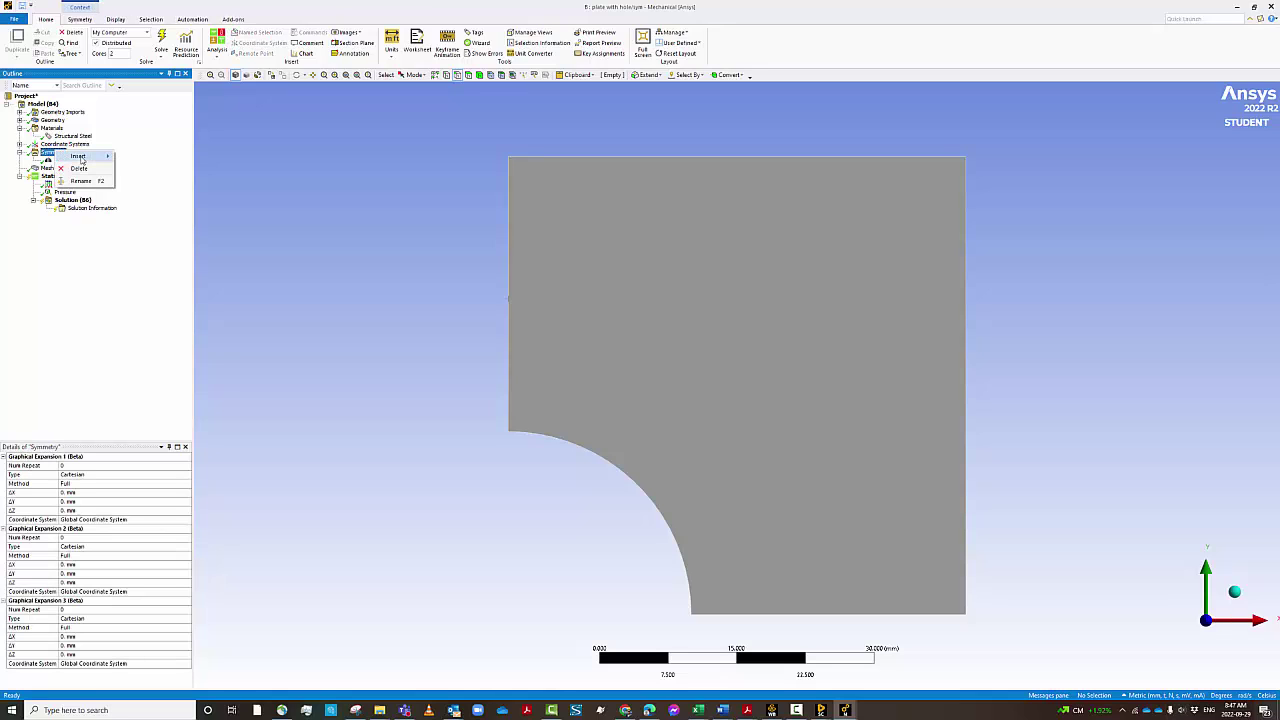
mouse_move(81, 157)
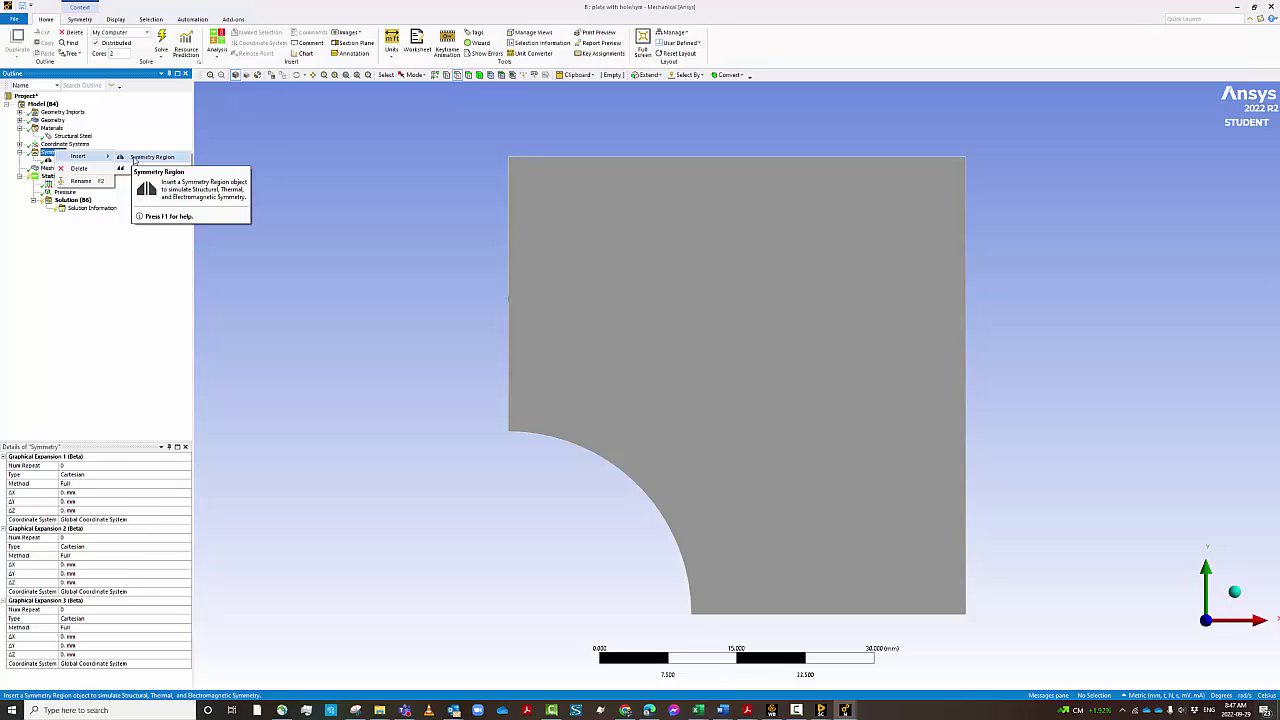
left_click(140, 157)
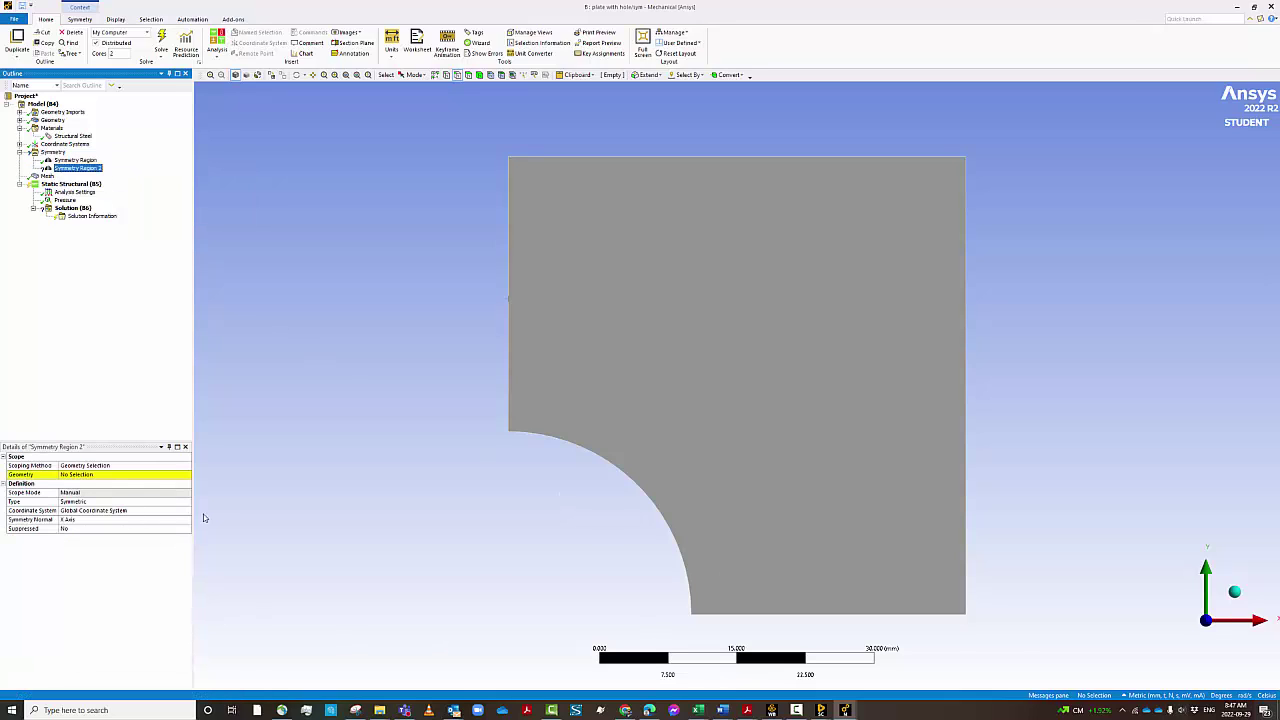
left_click(881, 617)
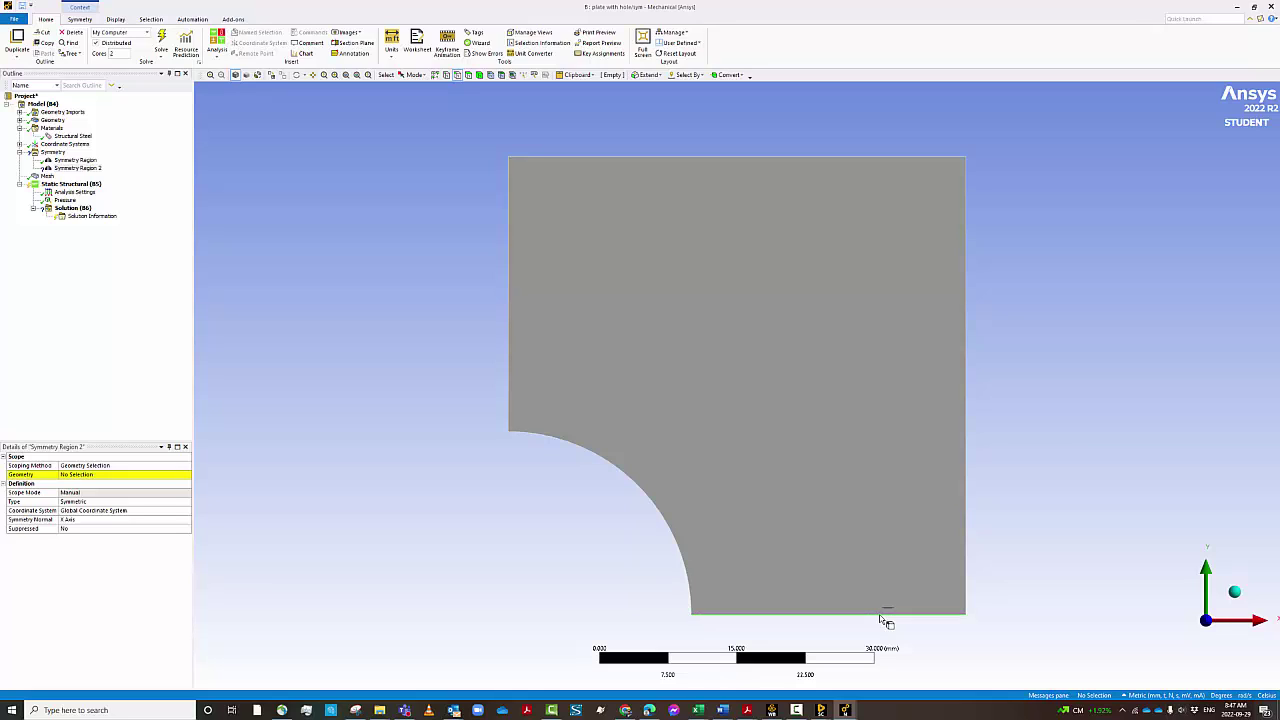
left_click(98, 520)
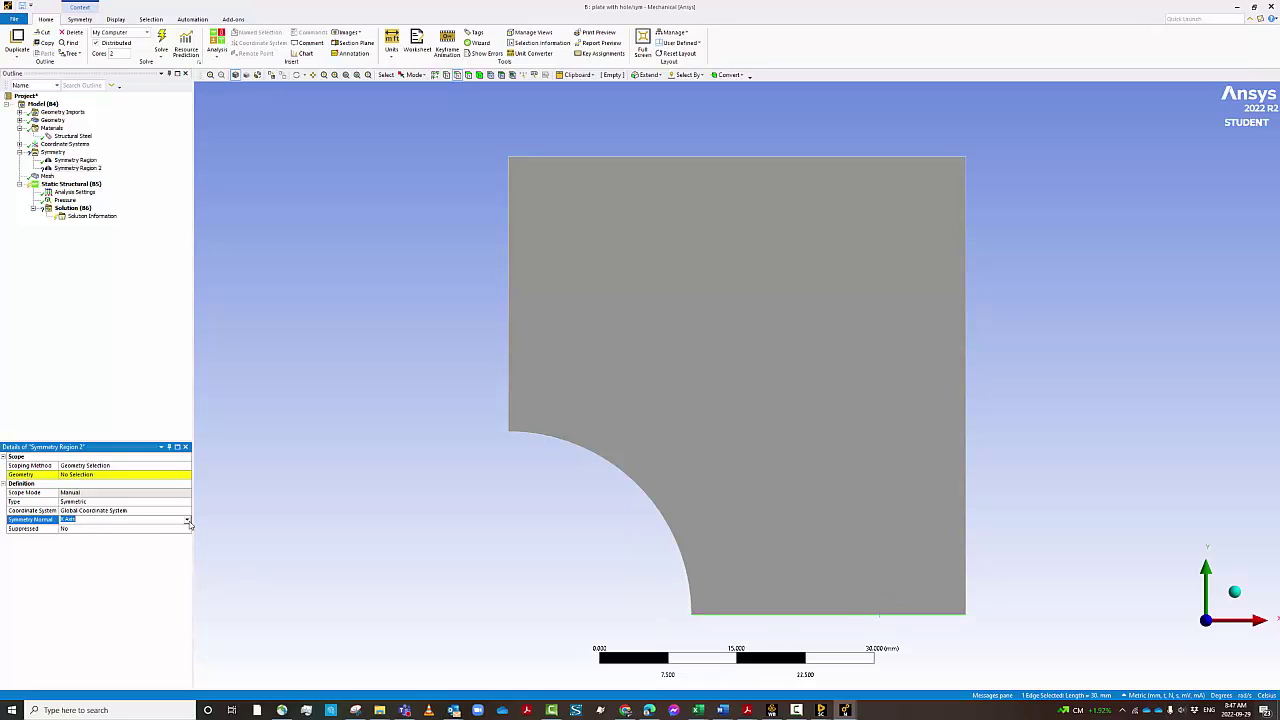
left_click(188, 521)
left_click(133, 533)
left_click(88, 474)
left_click(86, 477)
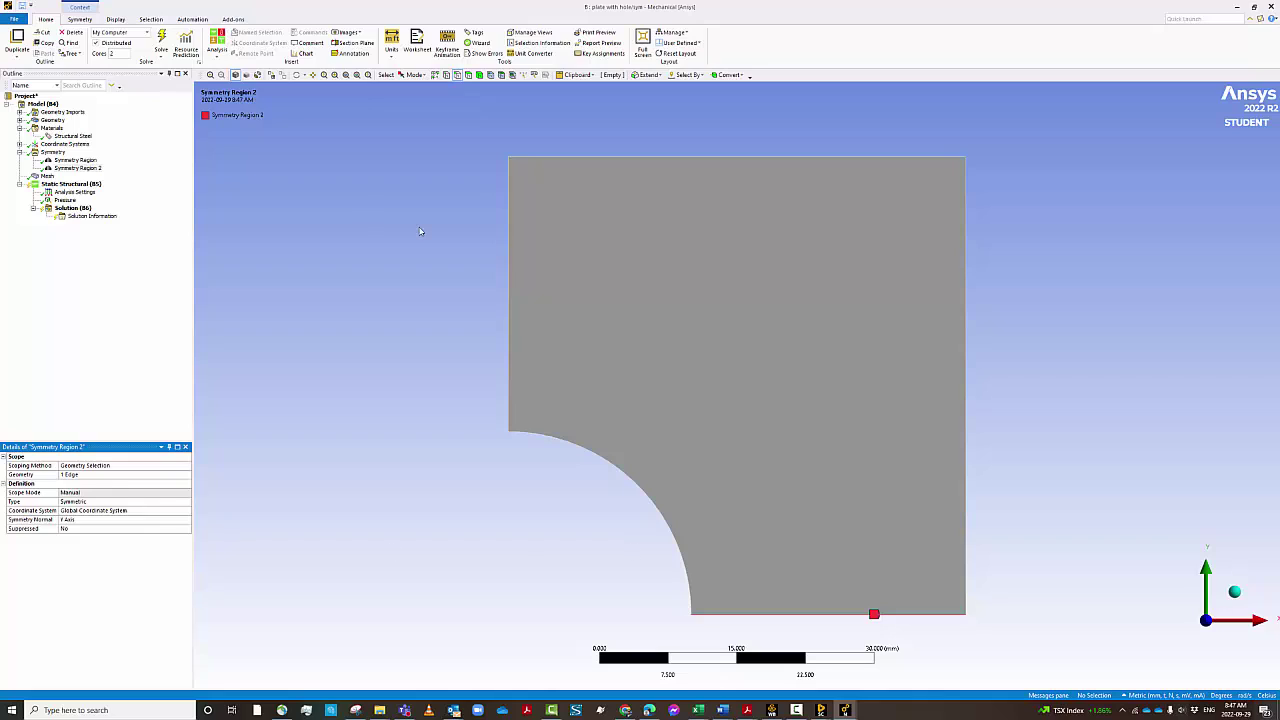
Step: Review both symmetry regions and check the mesh's node and element statistics
left_click(75, 160)
left_click(77, 168)
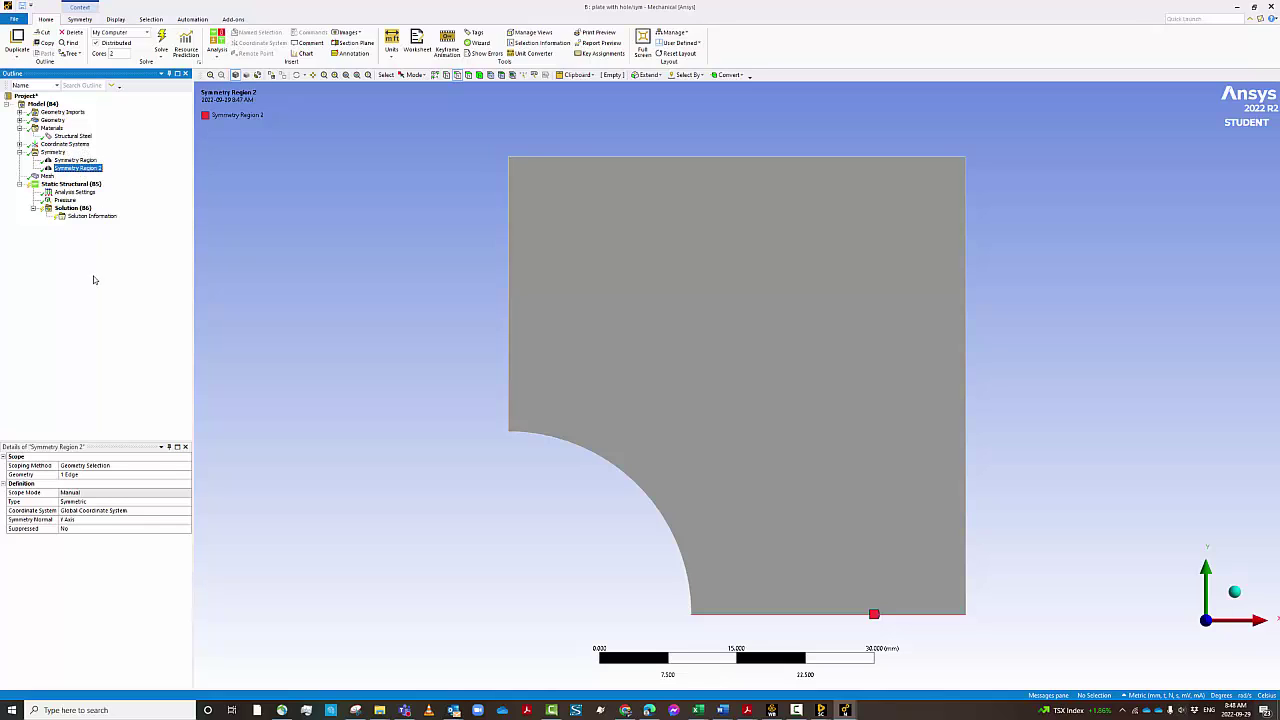
left_click(46, 176)
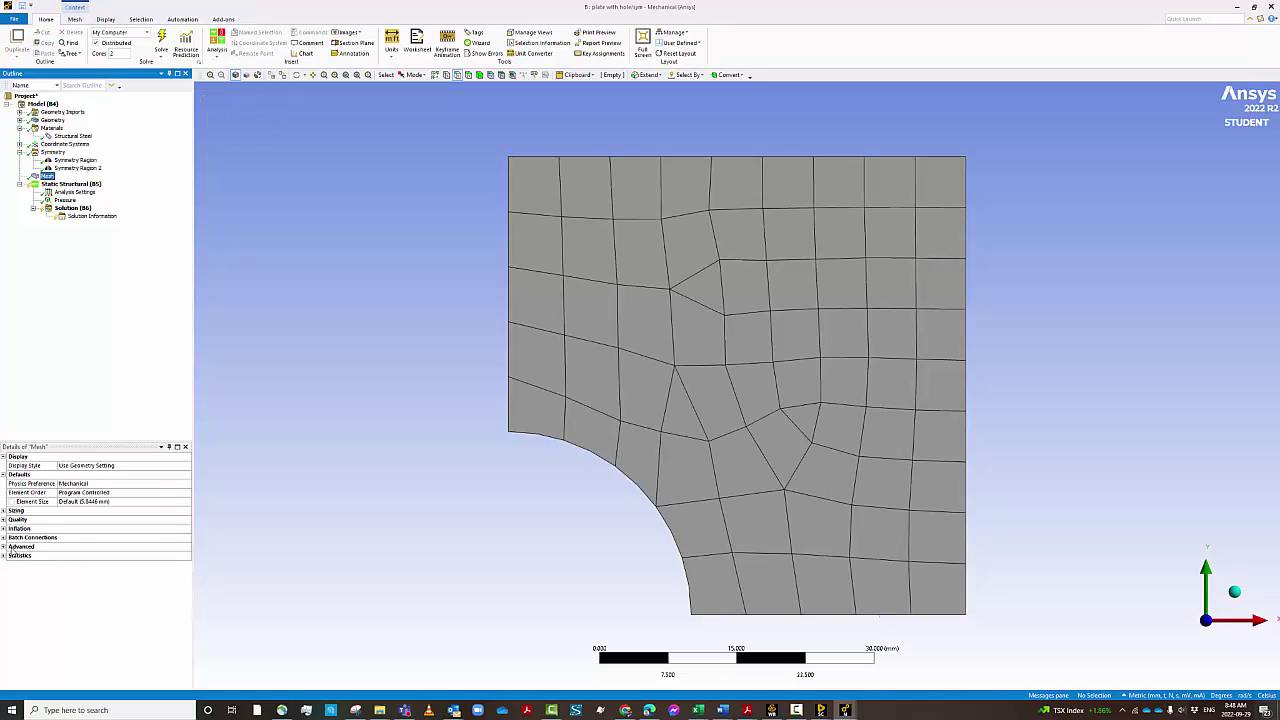
left_click(3, 556)
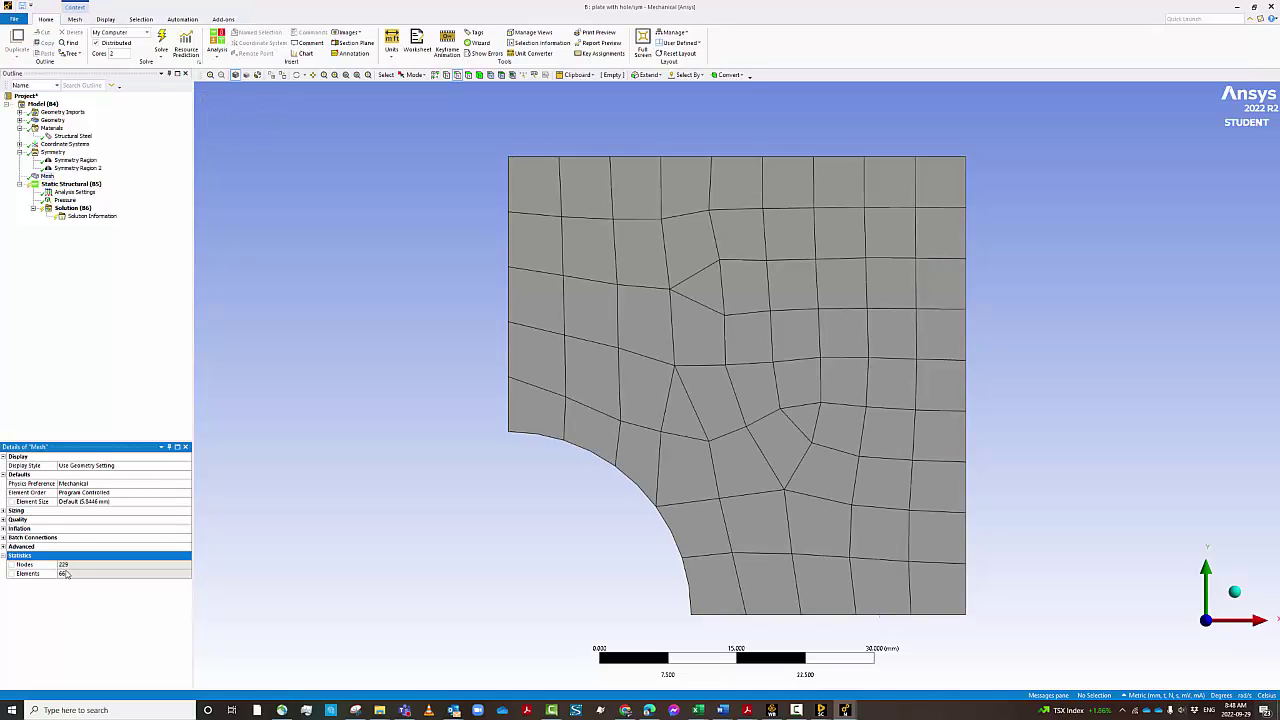
Step: Set the mesh element size to 8 mm and regenerate the quarter plate's mesh
left_click(113, 502)
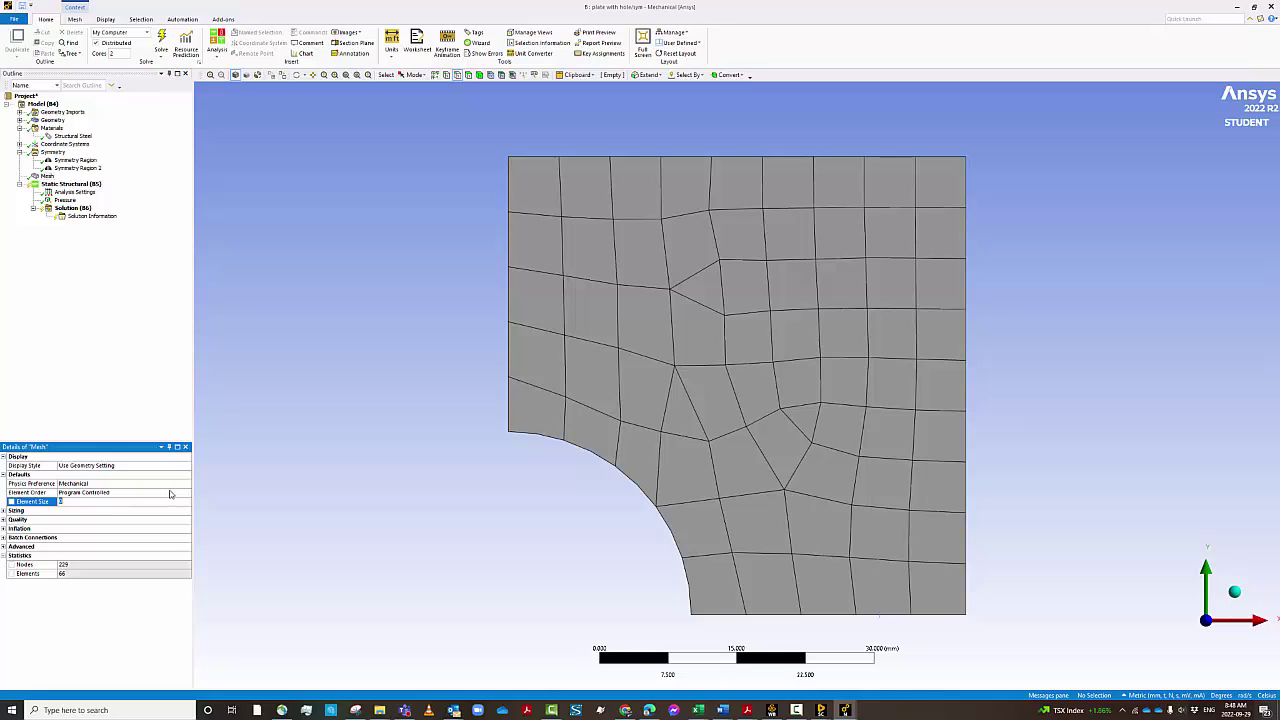
left_click(225, 476)
type("8")
key("Return")
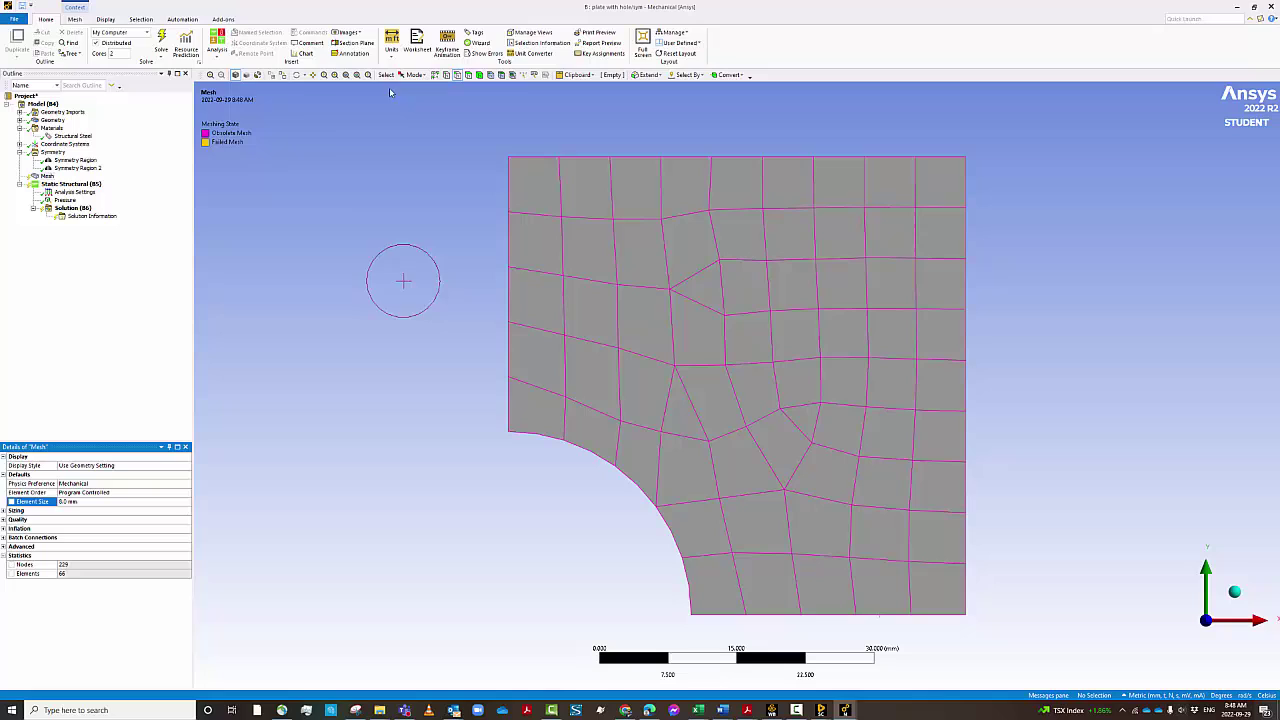
right_click(47, 177)
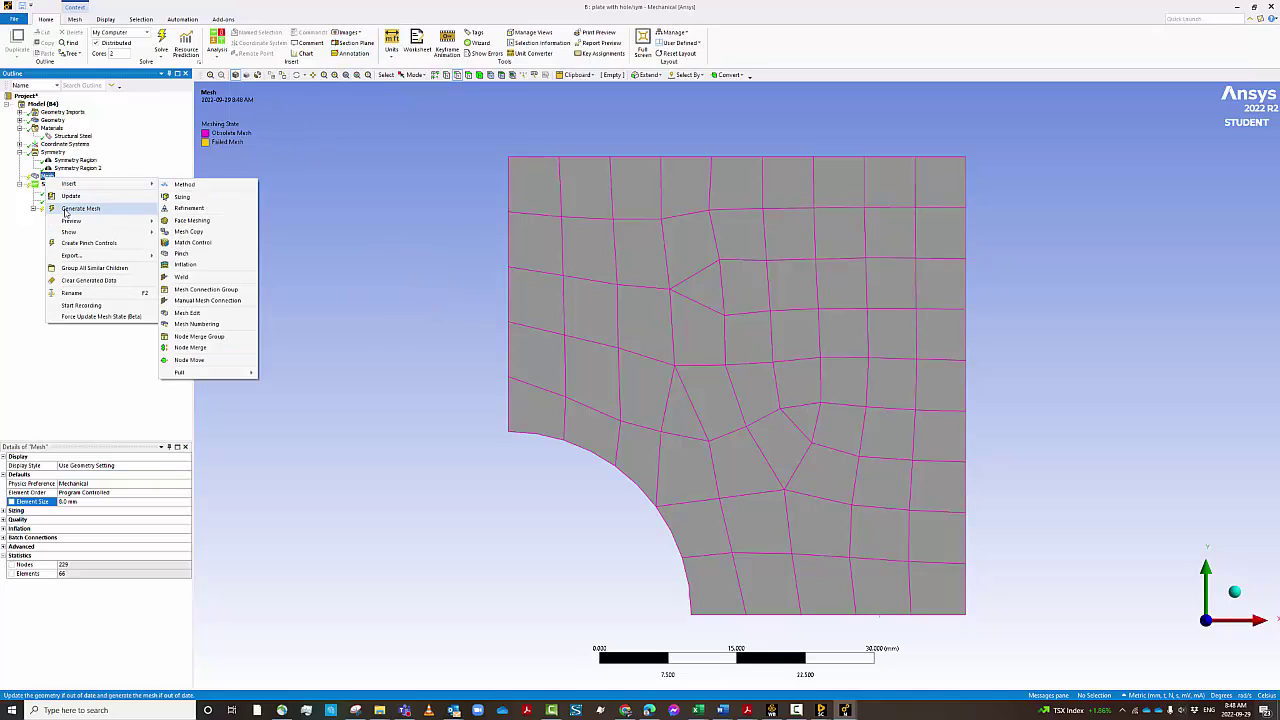
left_click(80, 208)
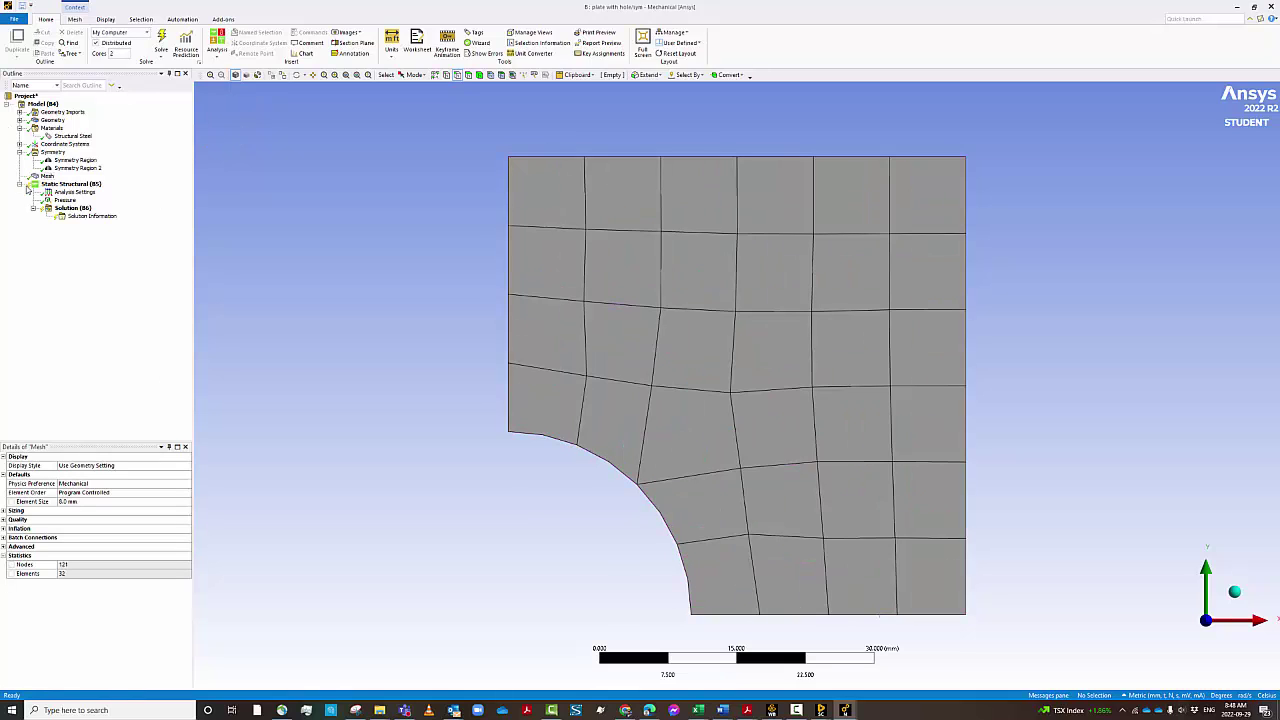
Step: Add total deformation and directional deformation results to the static structural solution
left_click(62, 209)
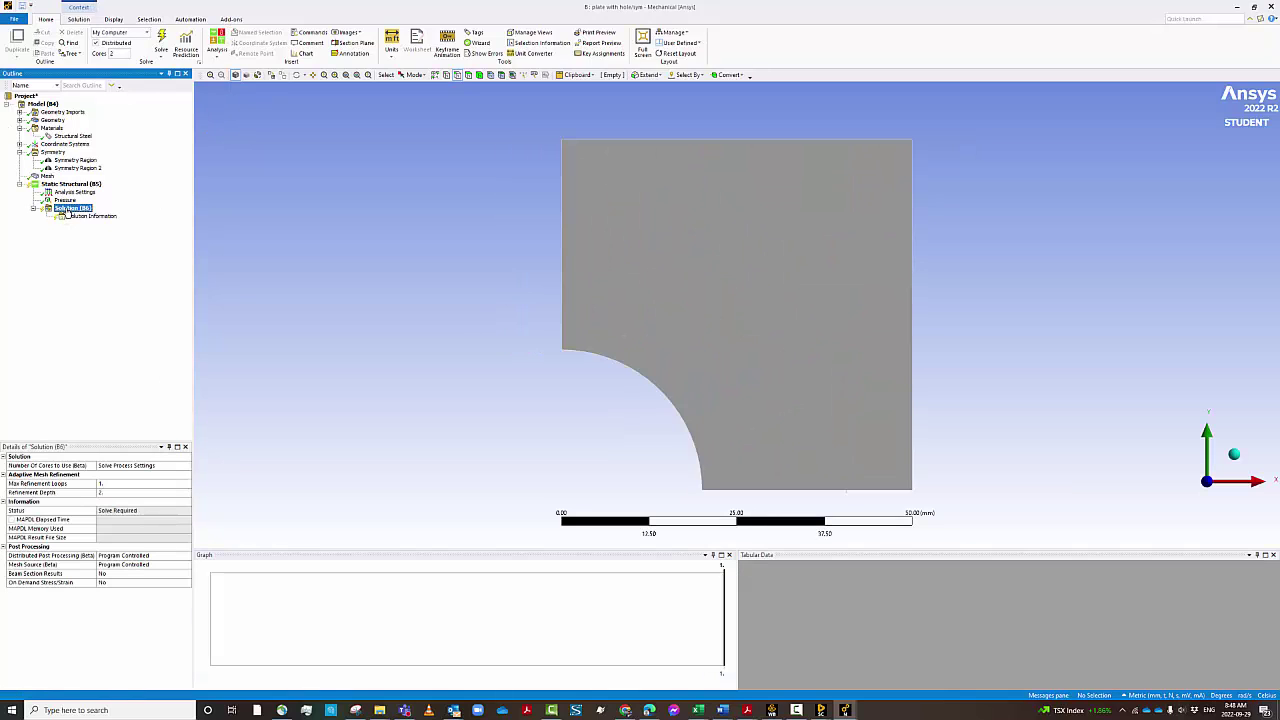
right_click(66, 212)
mouse_move(110, 214)
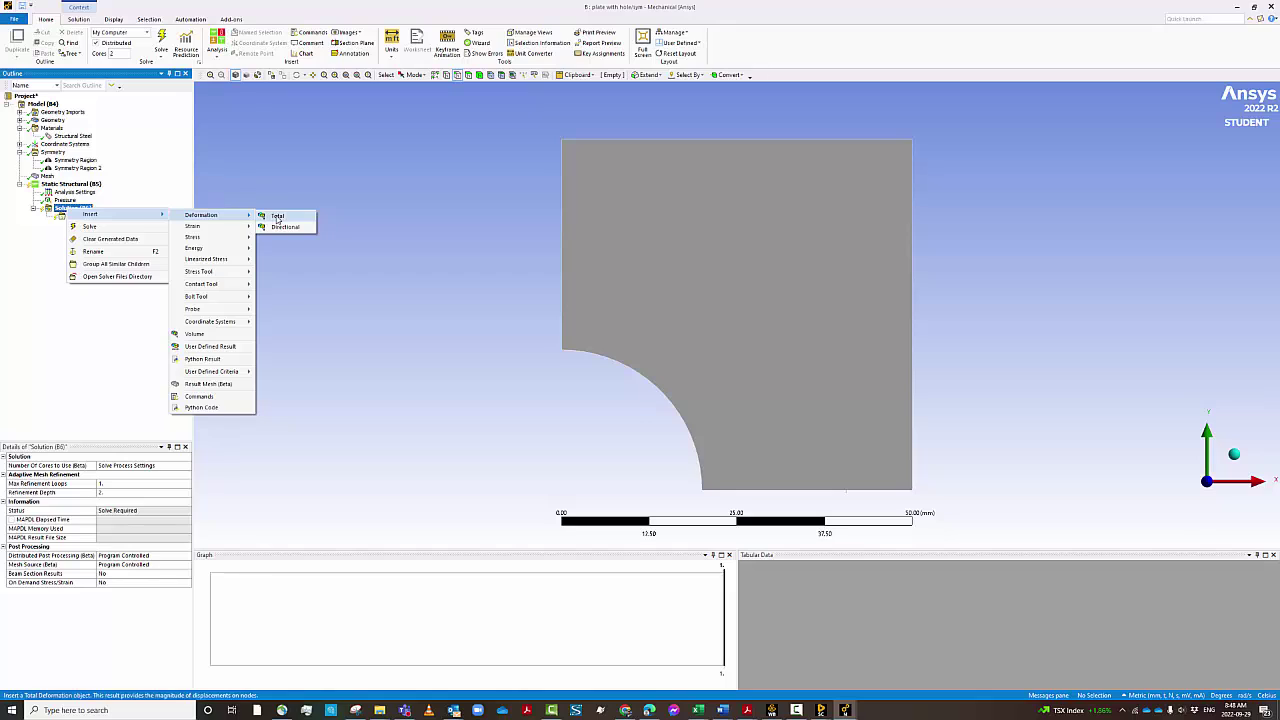
left_click(277, 216)
right_click(86, 211)
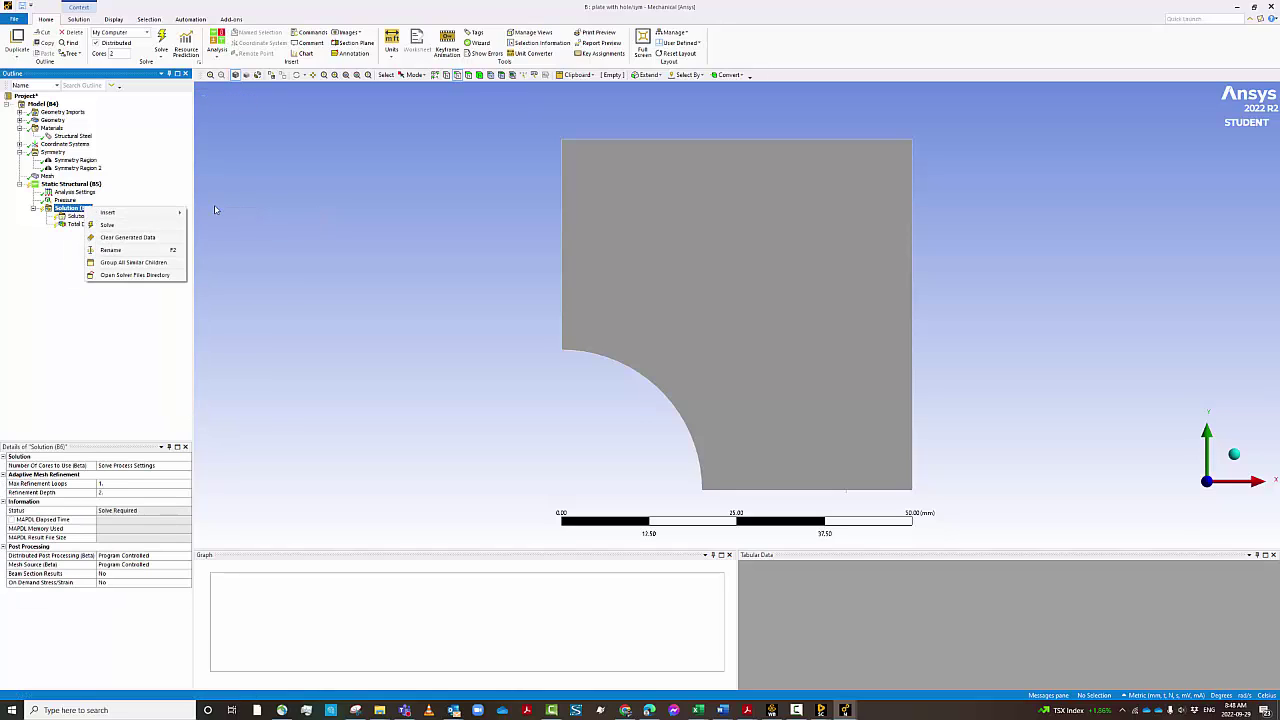
mouse_move(110, 213)
mouse_move(245, 216)
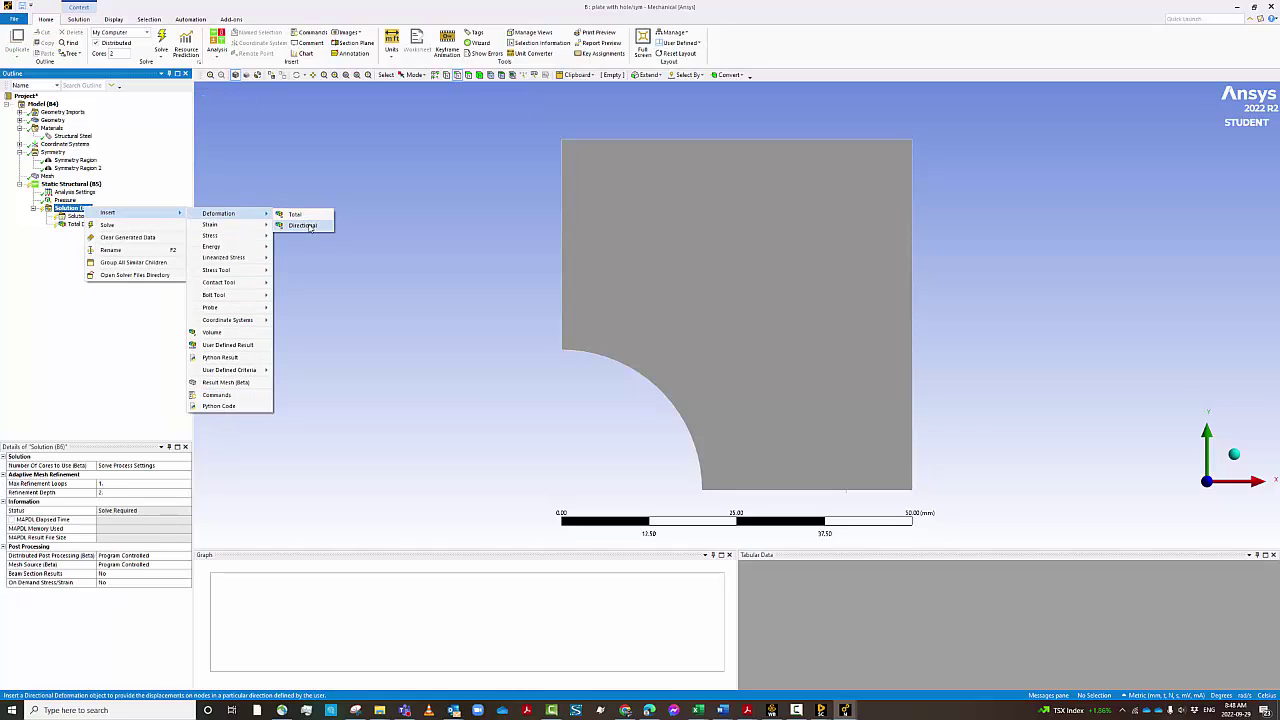
left_click(302, 225)
Step: Add an equivalent (von-Mises) stress result to the solution
right_click(98, 210)
mouse_move(102, 212)
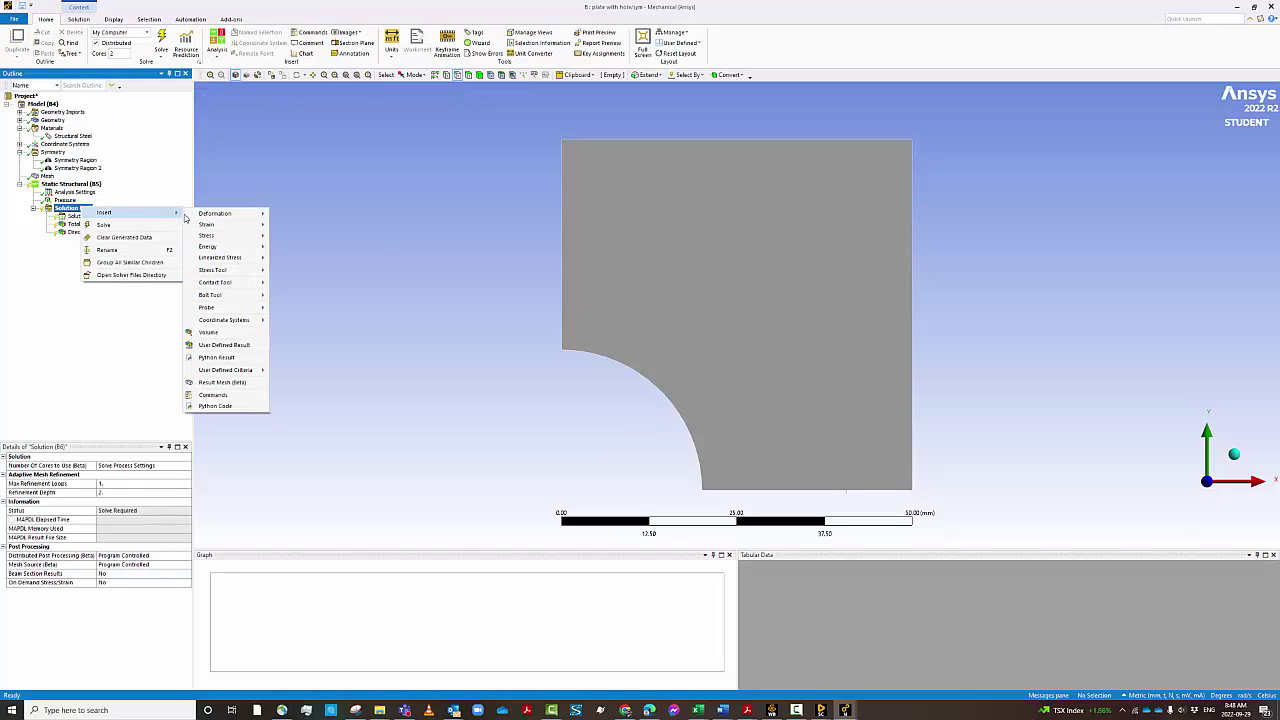
mouse_move(247, 236)
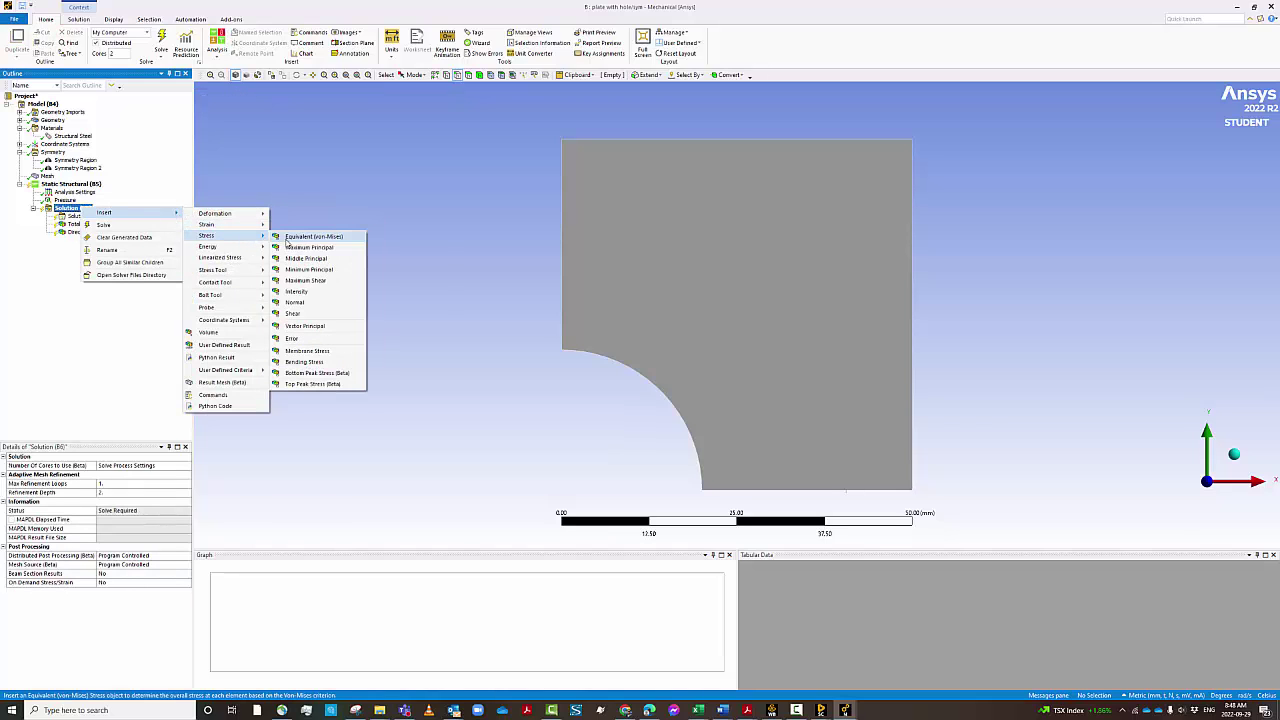
left_click(292, 237)
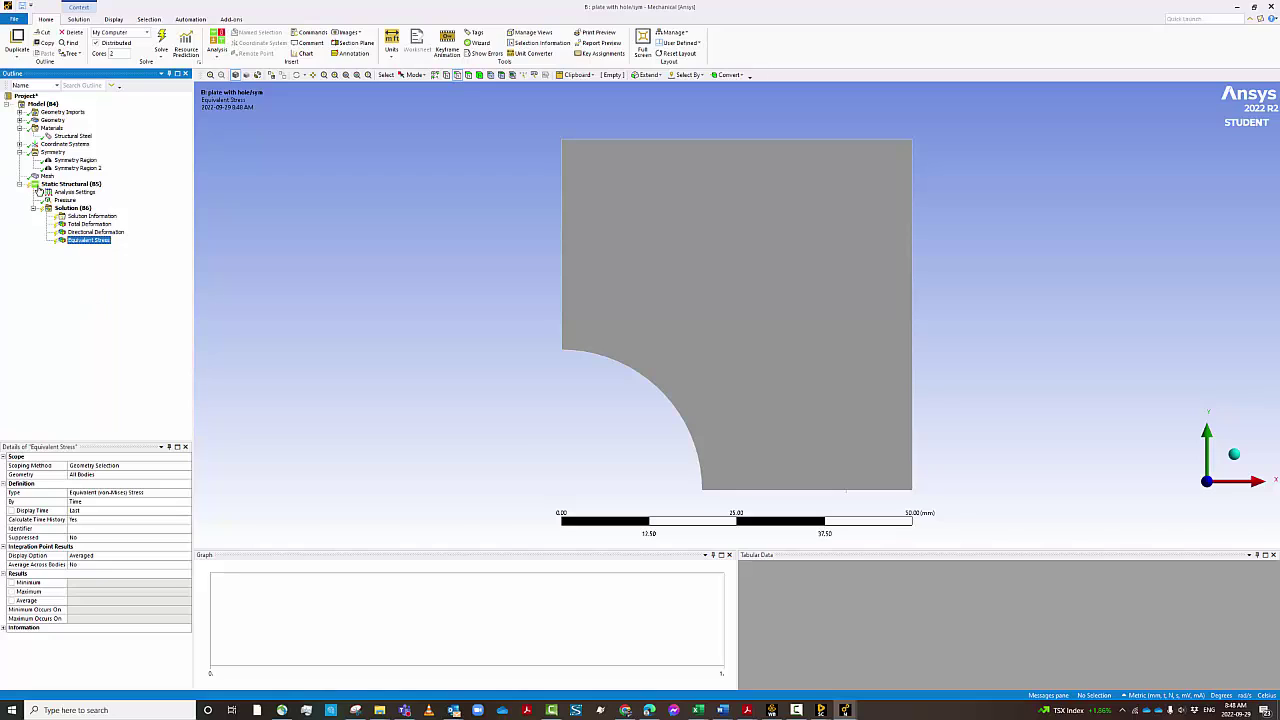
Step: Solve the static structural analysis and display the total deformation result
left_click(84, 210)
right_click(86, 210)
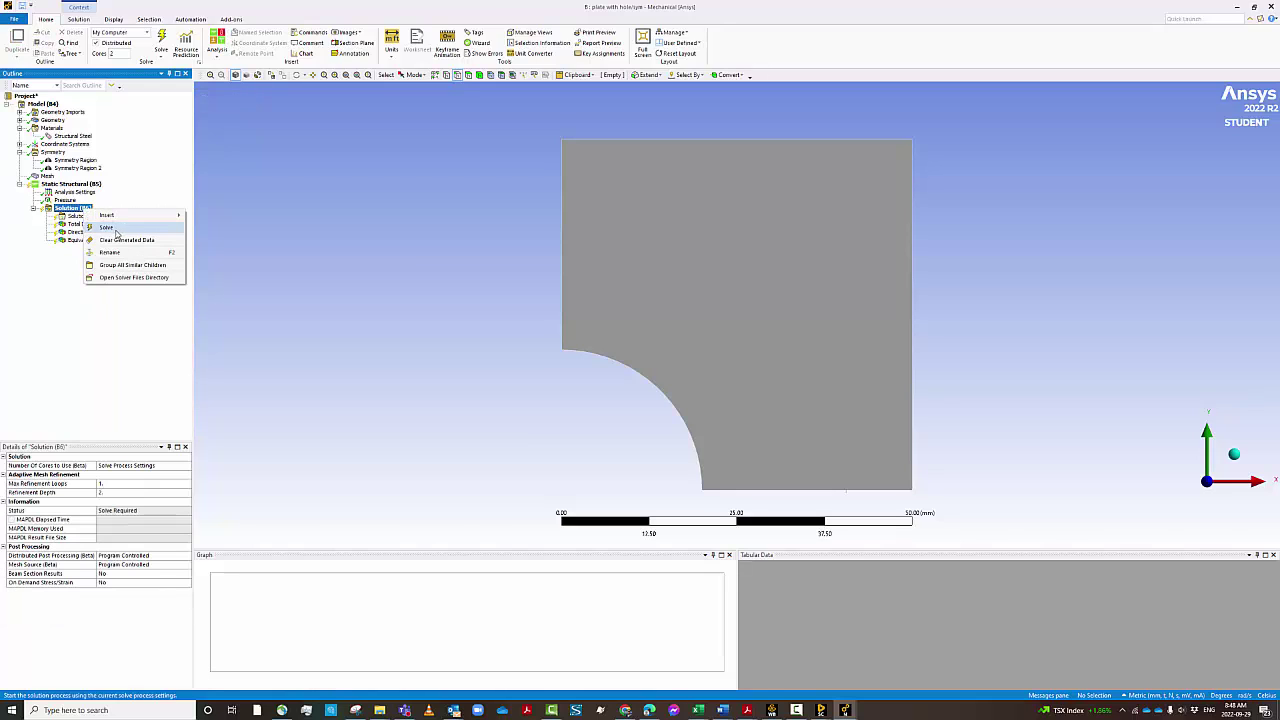
left_click(112, 228)
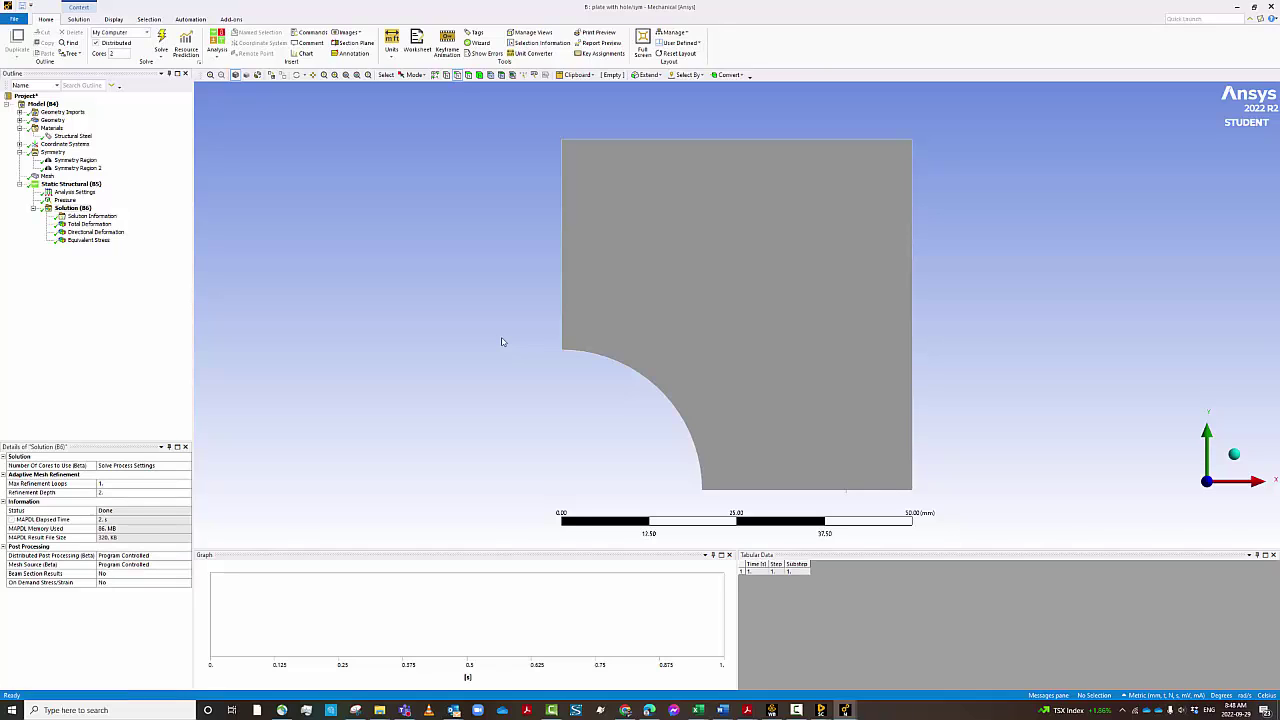
left_click(90, 217)
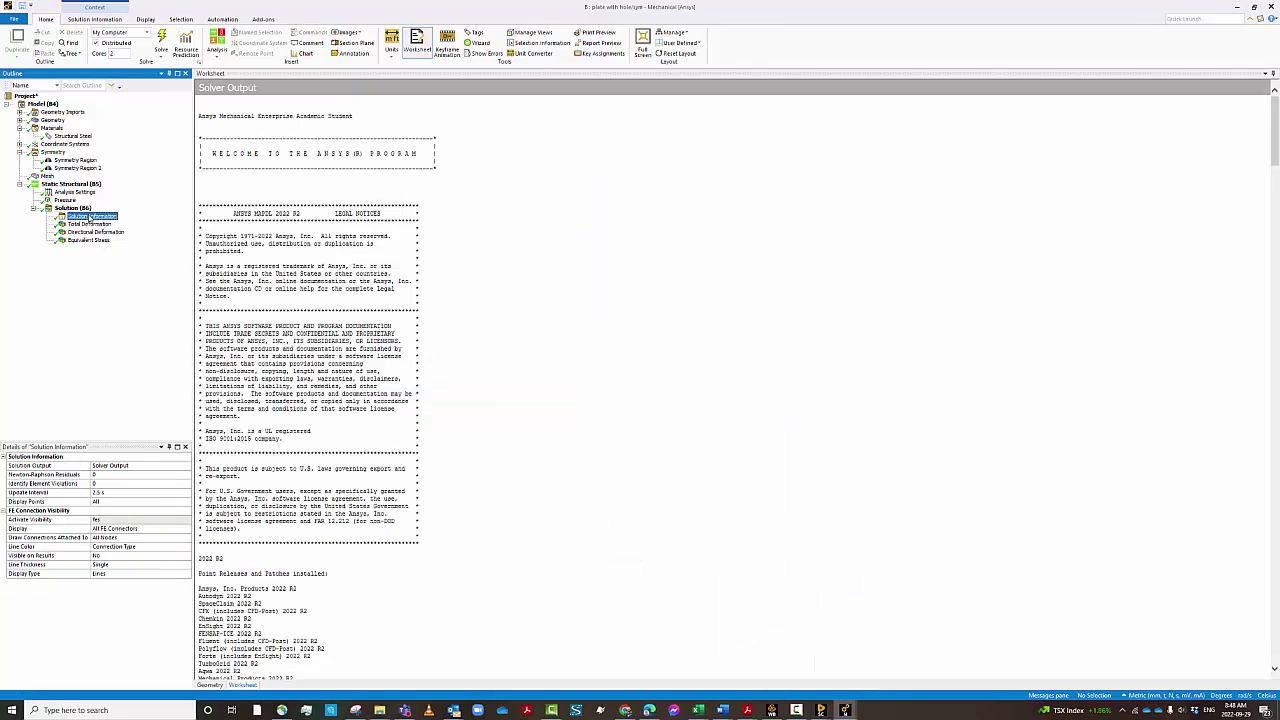
left_click(92, 224)
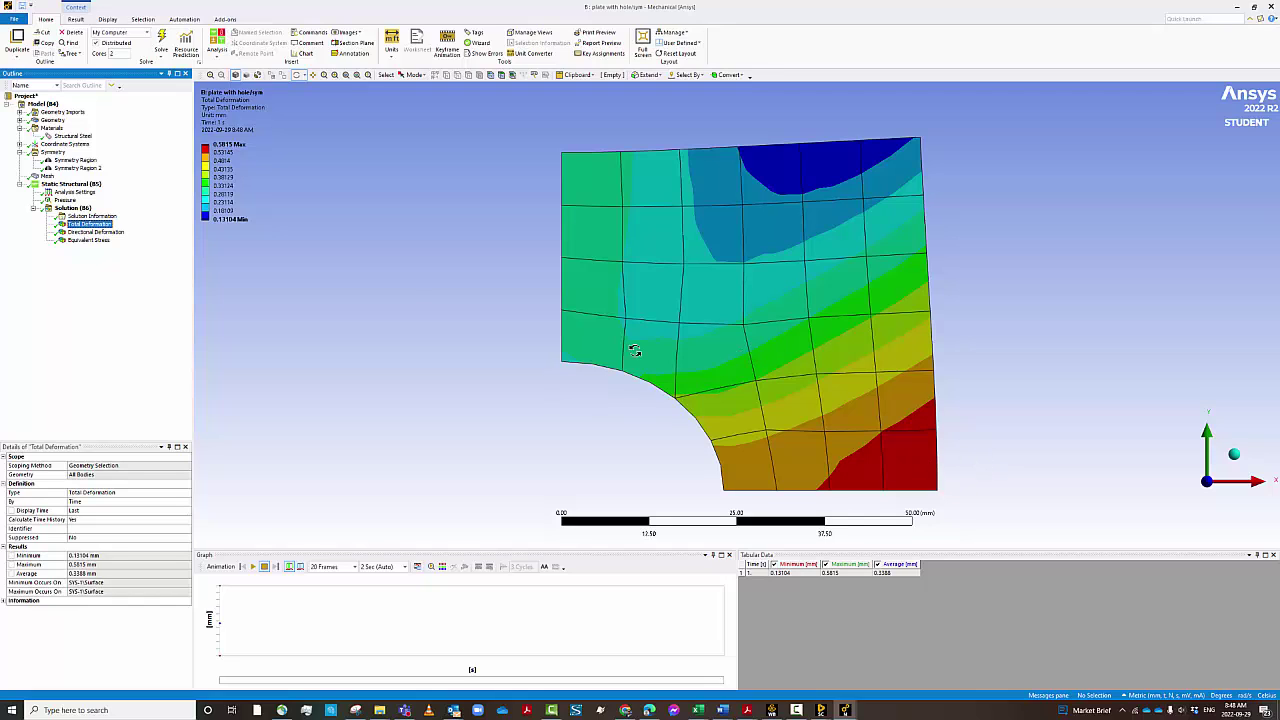
Step: Review the quarter model's directional deformation and equivalent stress results
left_click(92, 232)
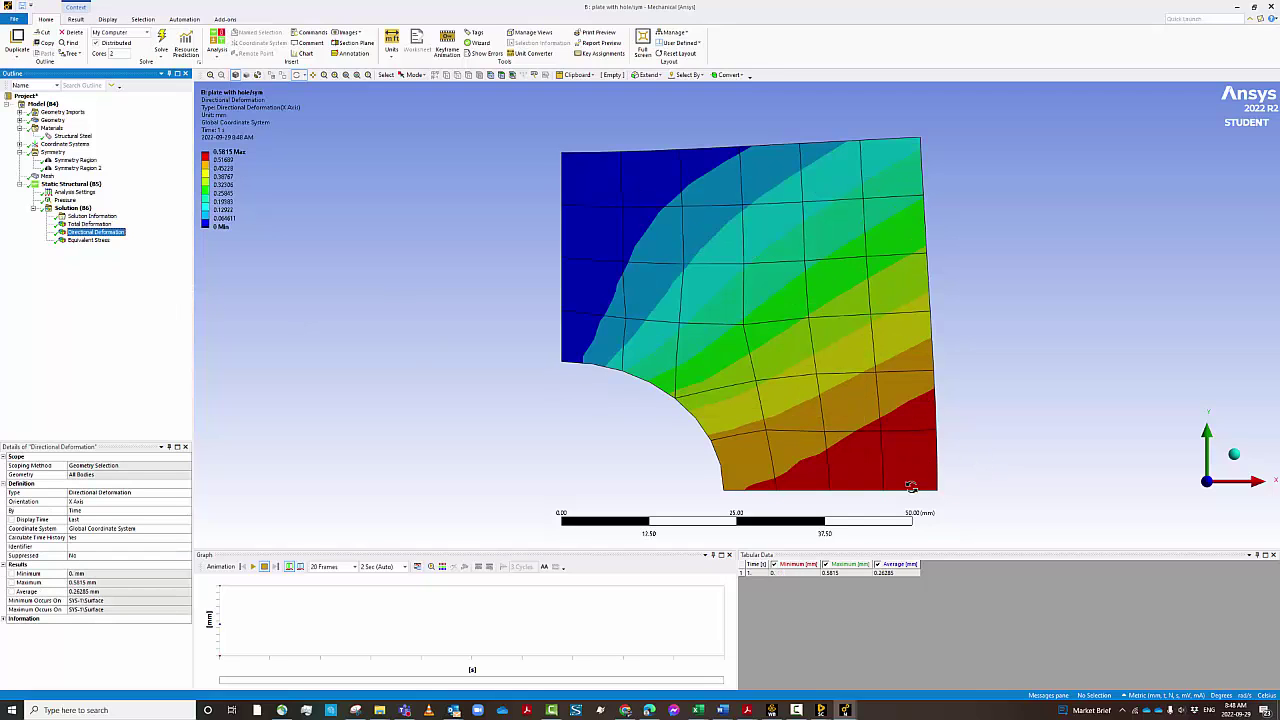
left_click(86, 241)
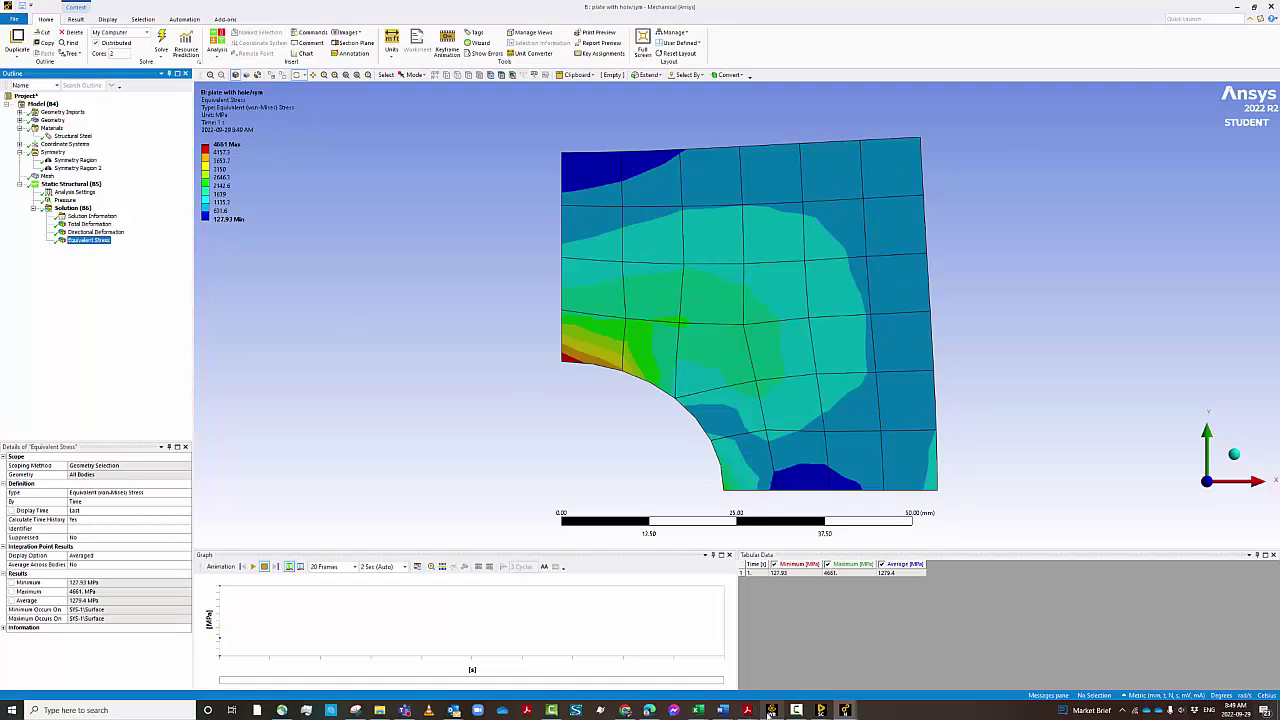
Step: Open the full plate's total deformation from its results in Workbench for comparison, and return to the quarter-symmetry model
left_click(772, 710)
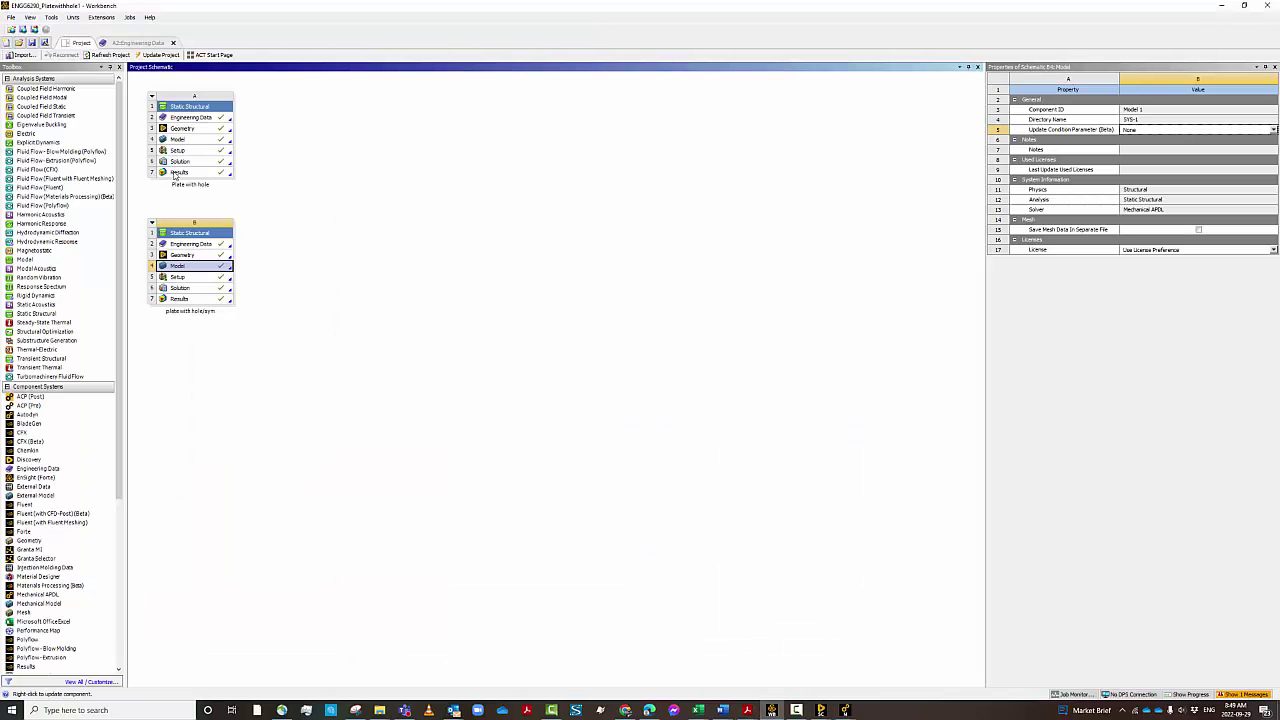
double_click(178, 172)
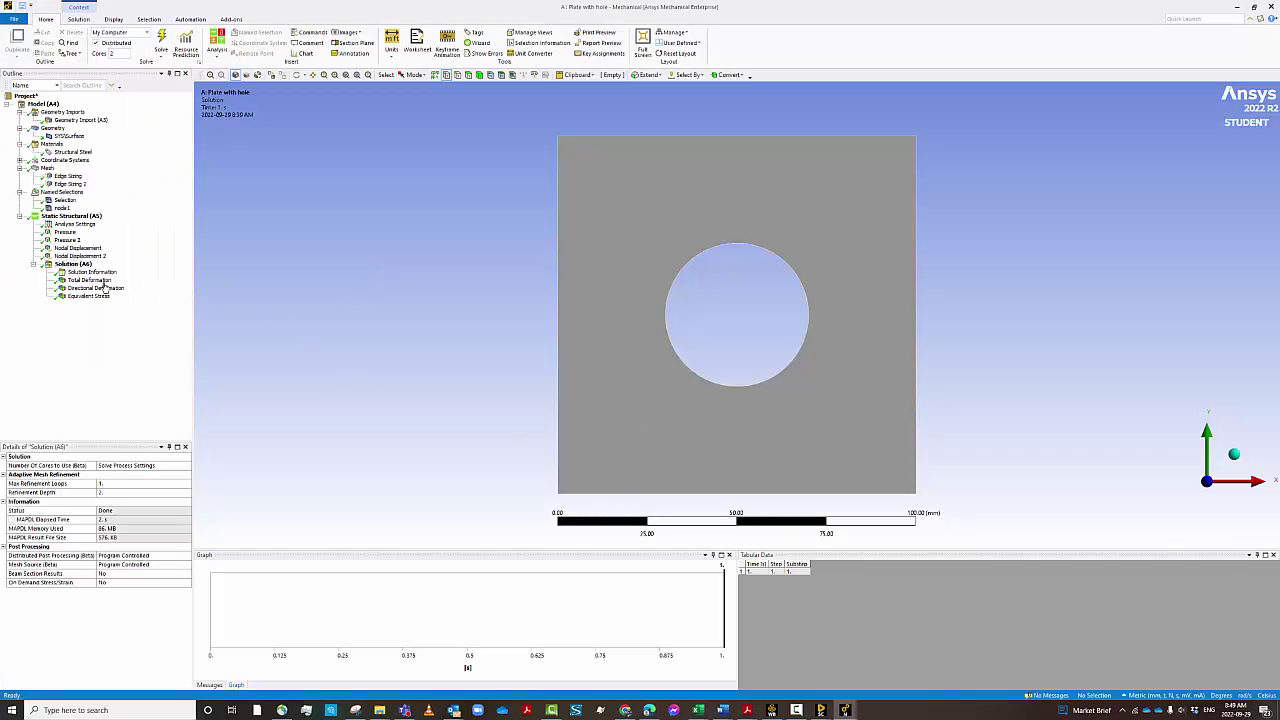
left_click(100, 281)
left_click(846, 710)
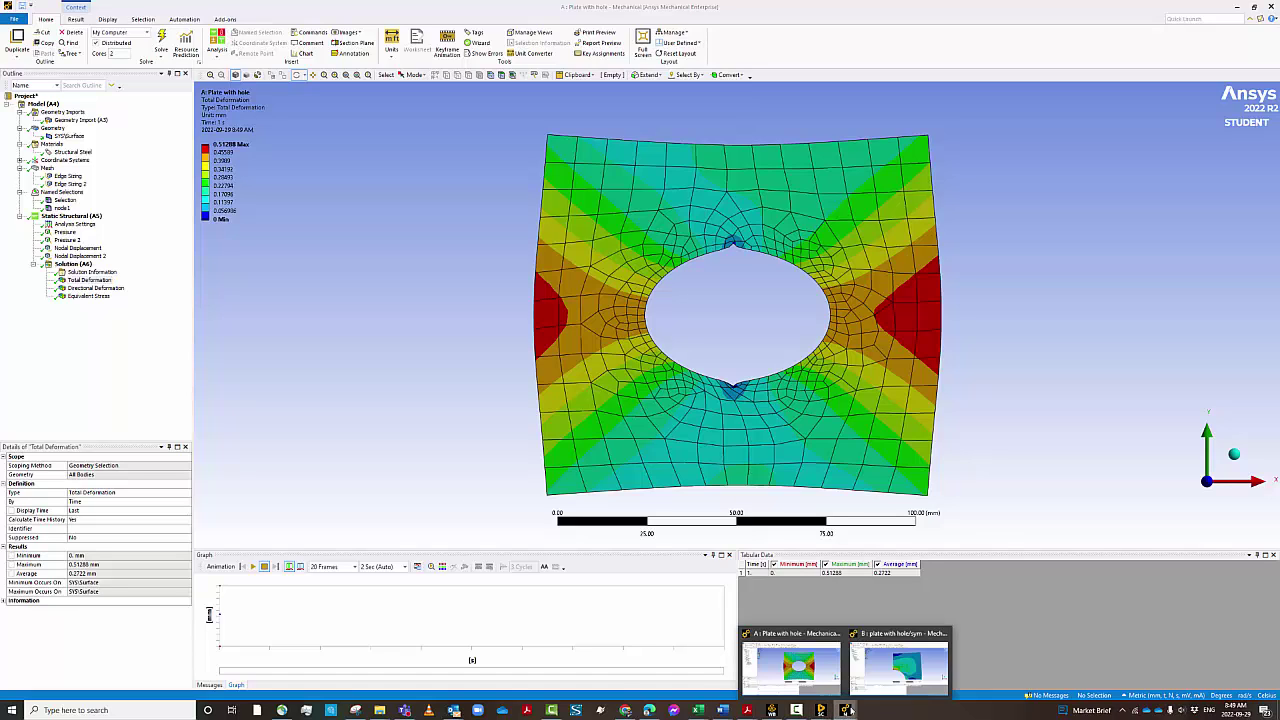
left_click(898, 662)
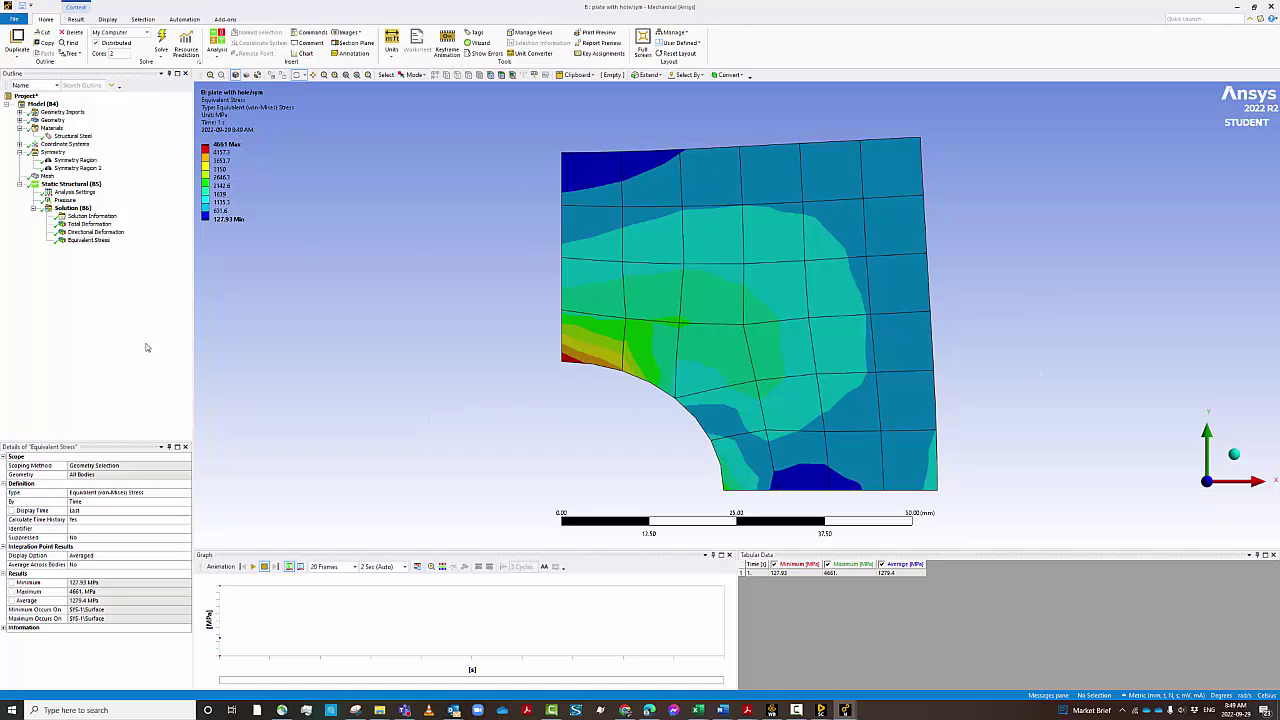
Step: Add a mesh sizing to the quarter hole's arc edge with an element size of 2 mm
left_click(47, 176)
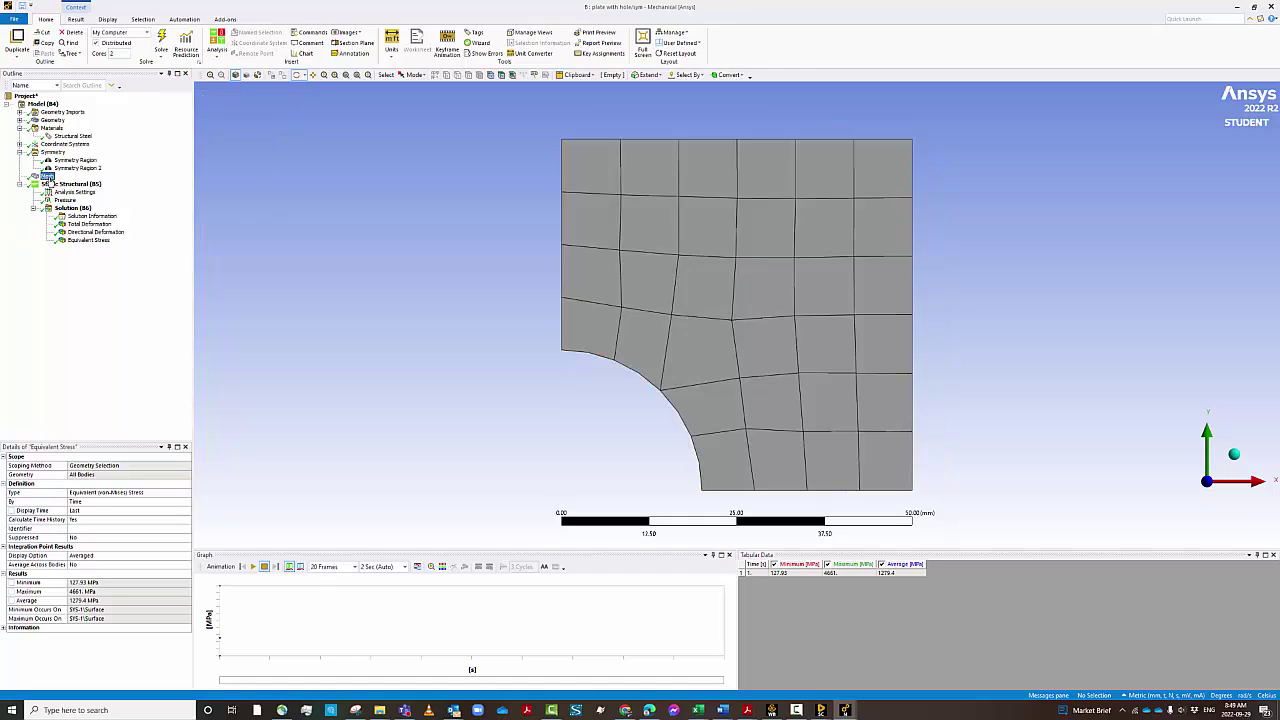
right_click(47, 177)
mouse_move(73, 186)
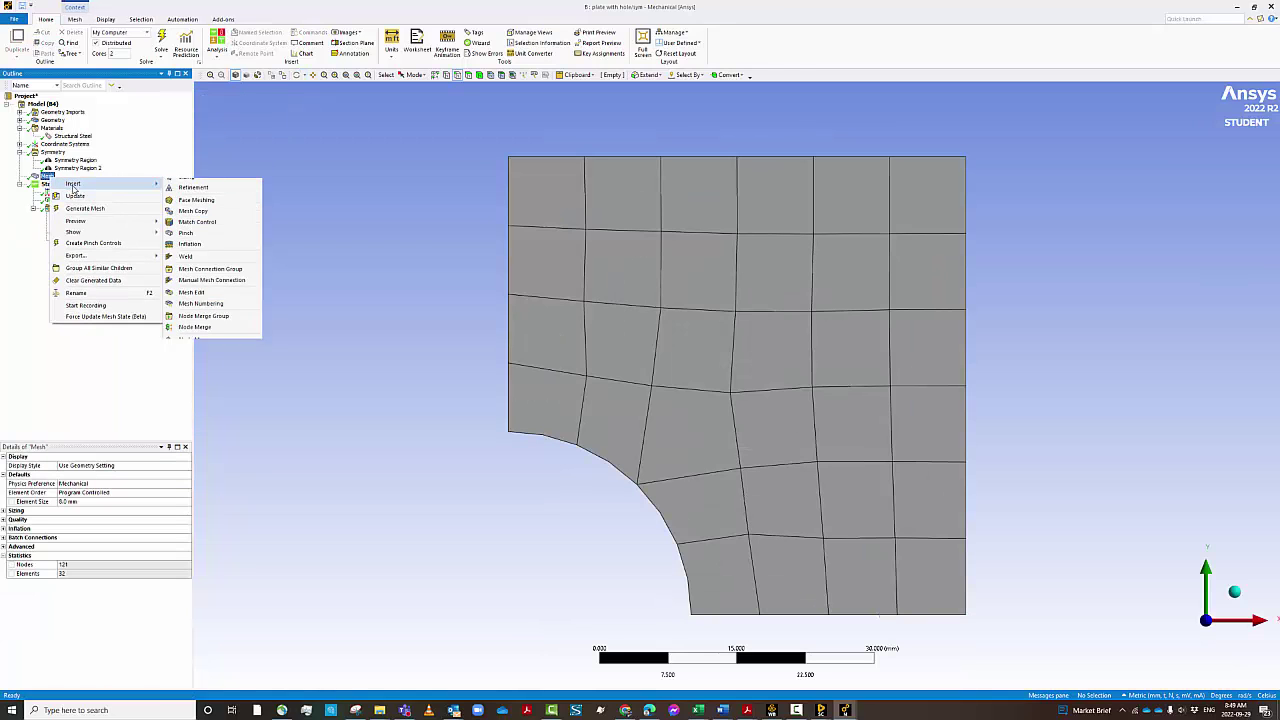
left_click(195, 199)
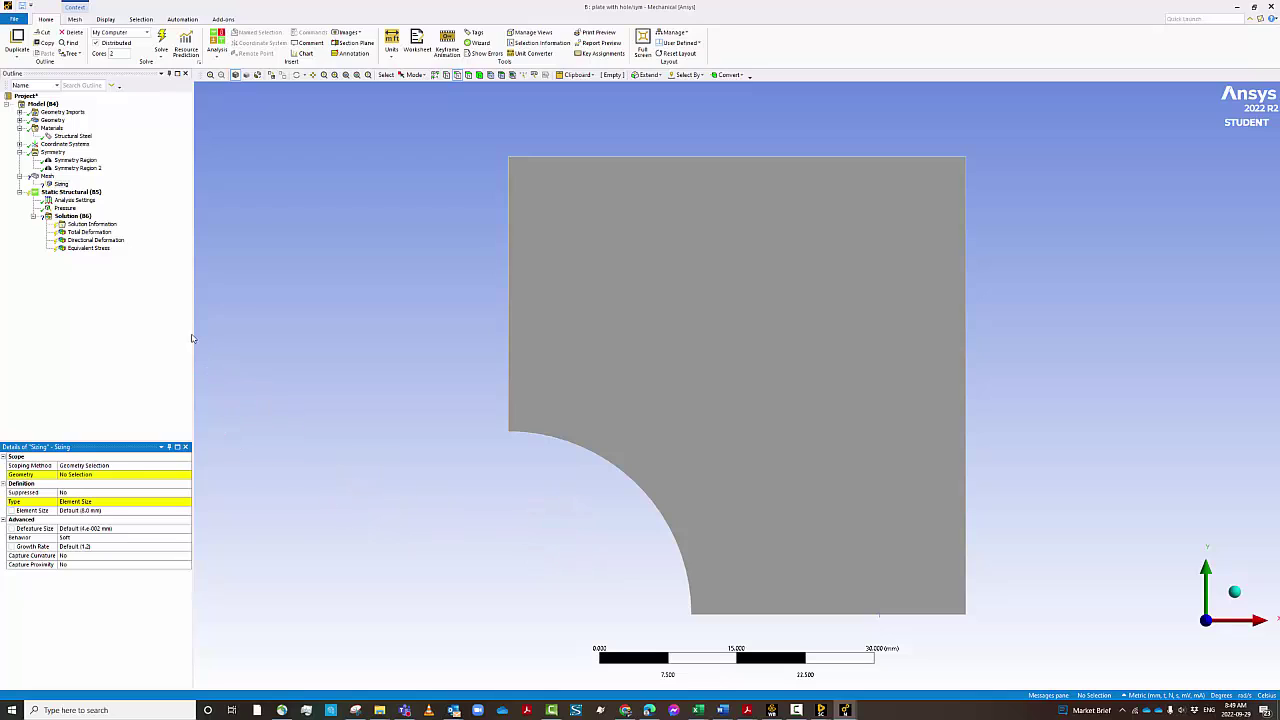
left_click(586, 446)
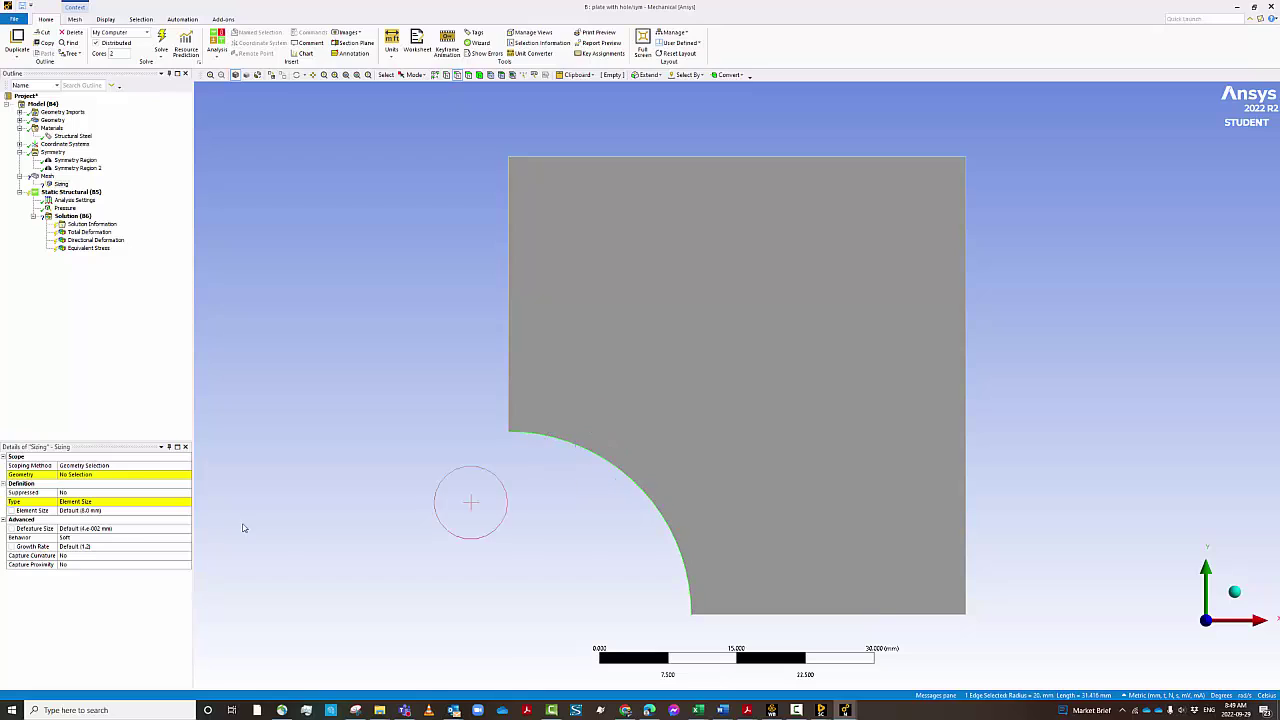
left_click(117, 510)
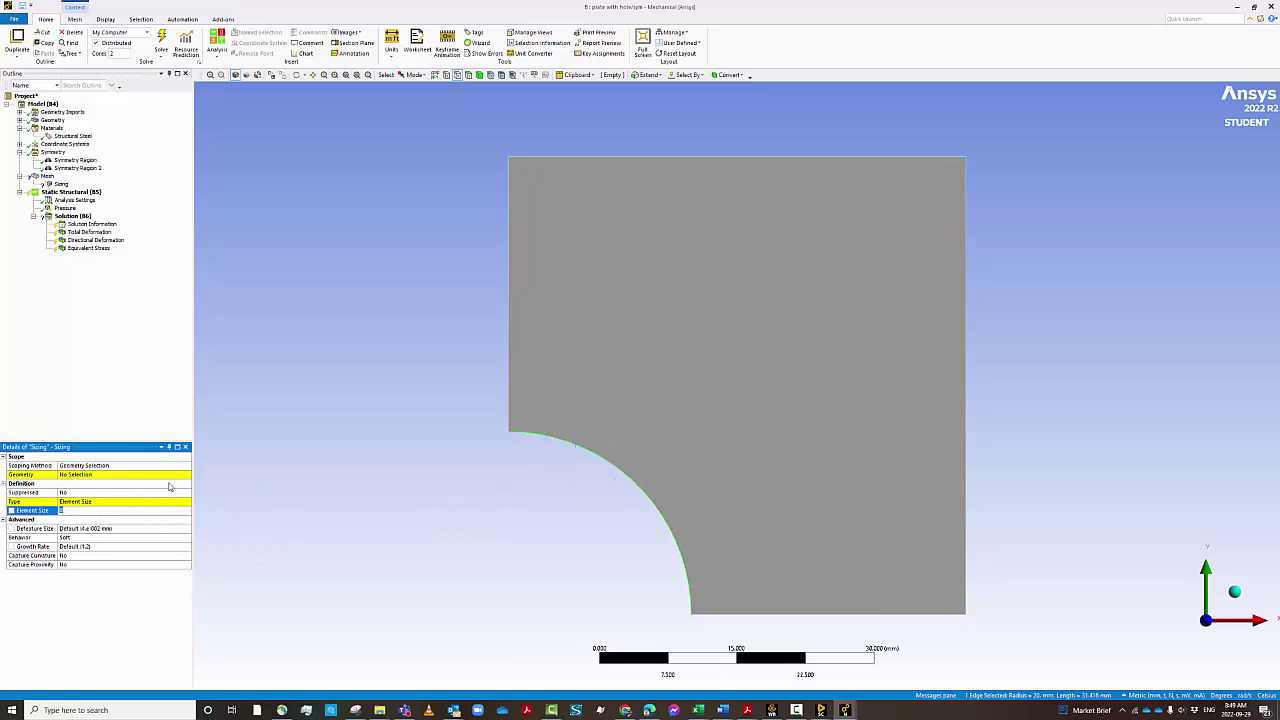
type("2")
left_click(83, 476)
left_click(98, 477)
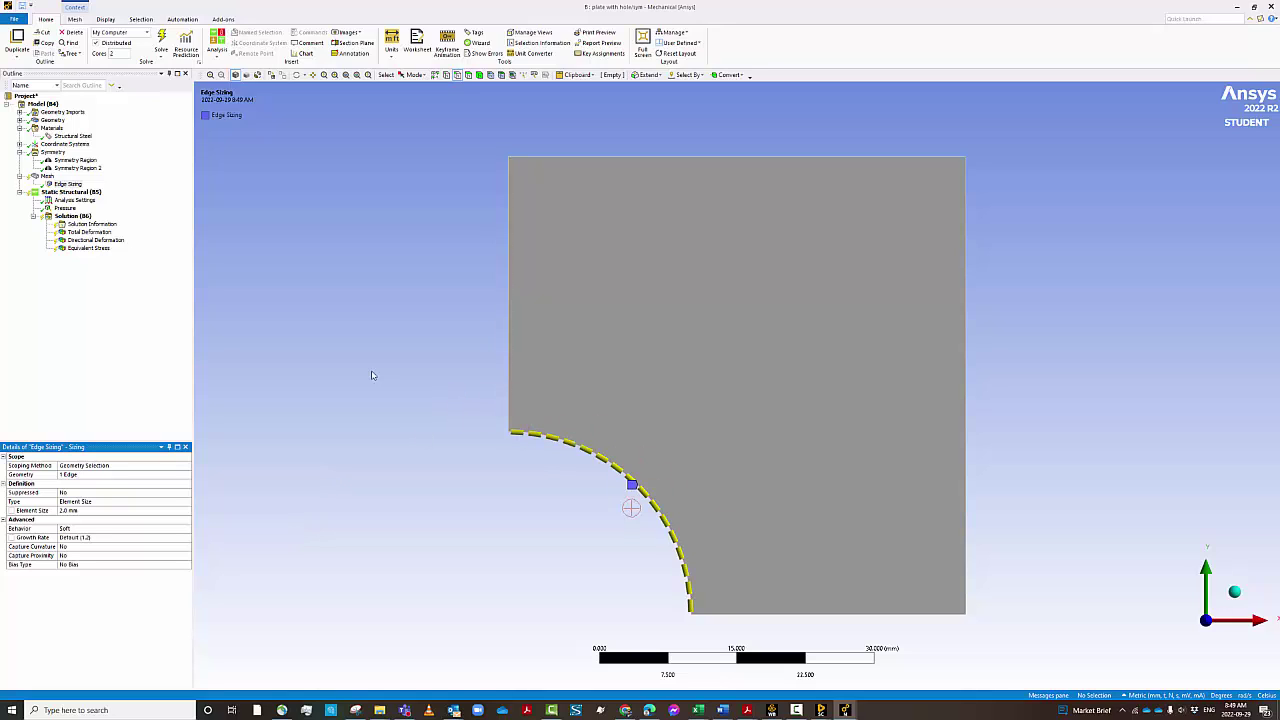
Step: Regenerate the quarter plate's mesh with the edge sizing and solve the static structural analysis again
left_click(47, 177)
right_click(47, 177)
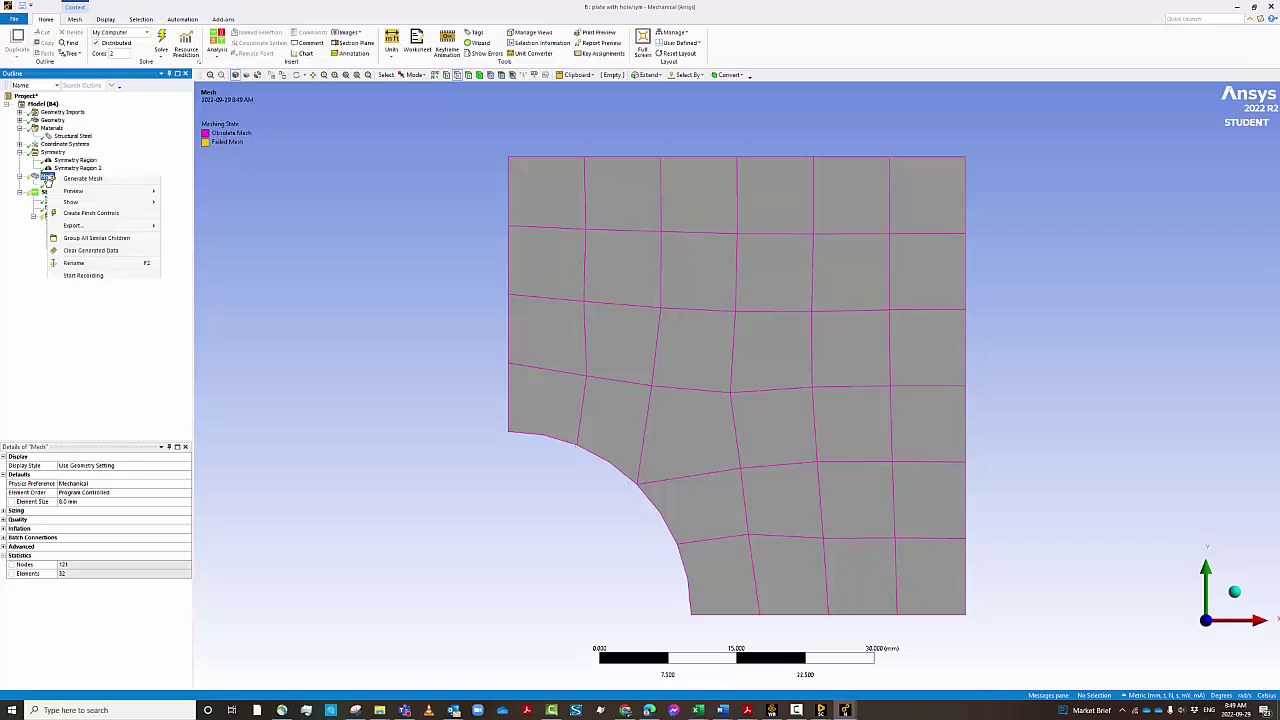
left_click(81, 197)
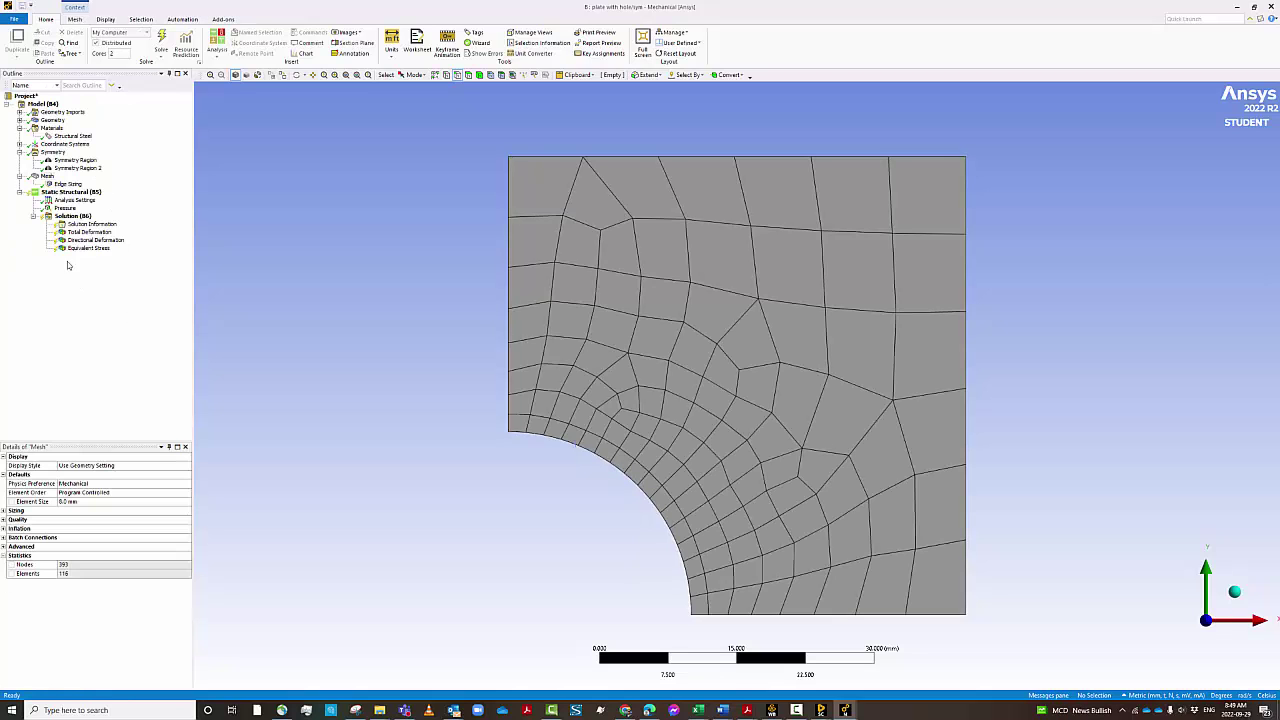
left_click(72, 216)
right_click(74, 217)
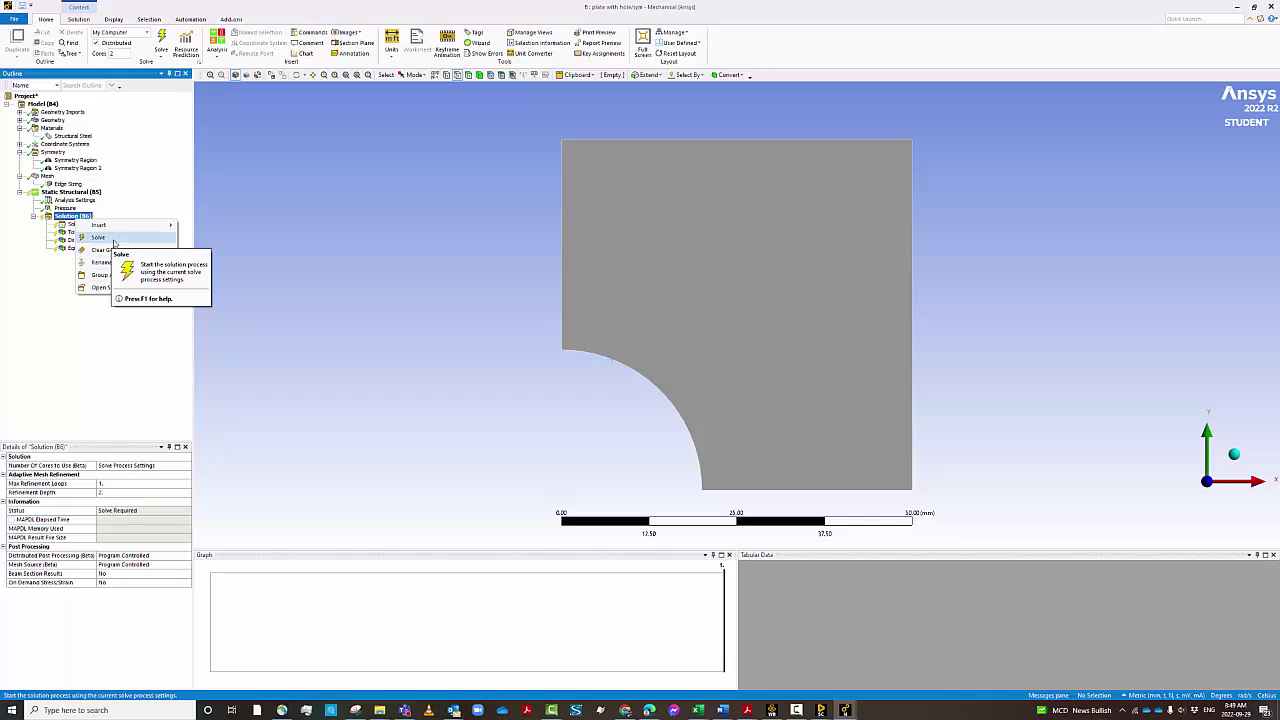
left_click(114, 239)
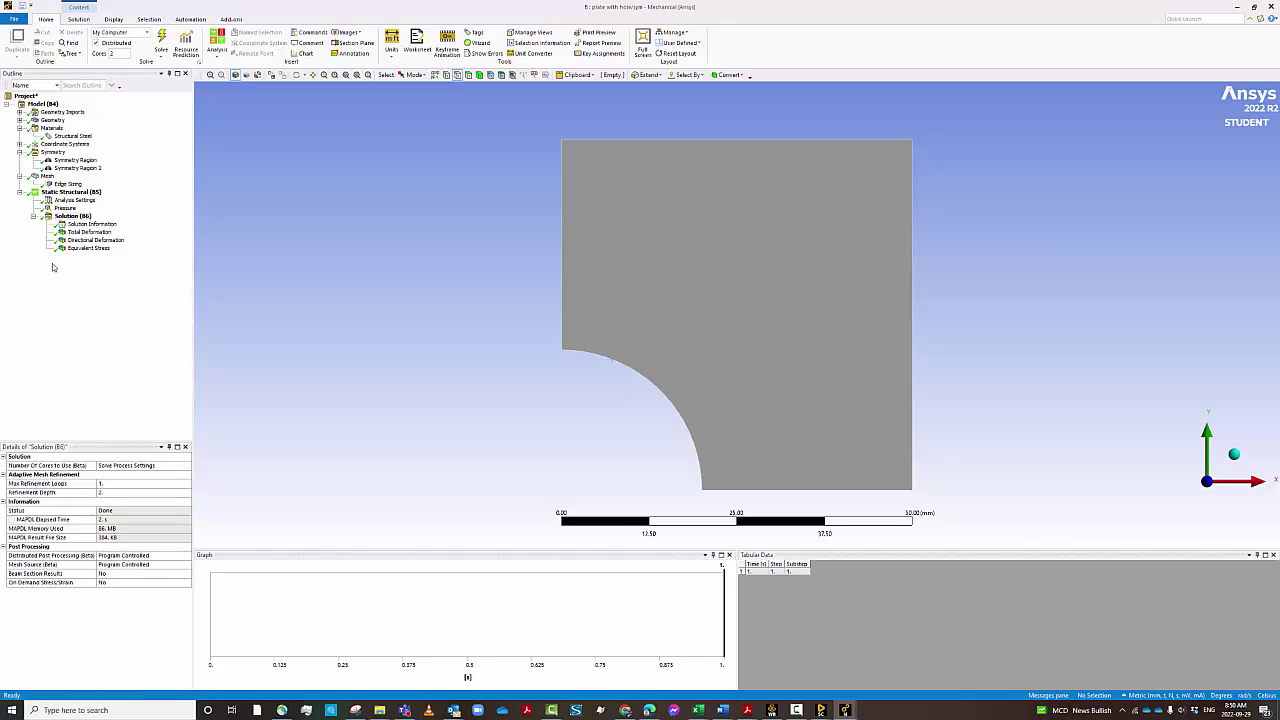
Step: Review the refined model's total deformation, directional deformation and equivalent stress results
left_click(85, 232)
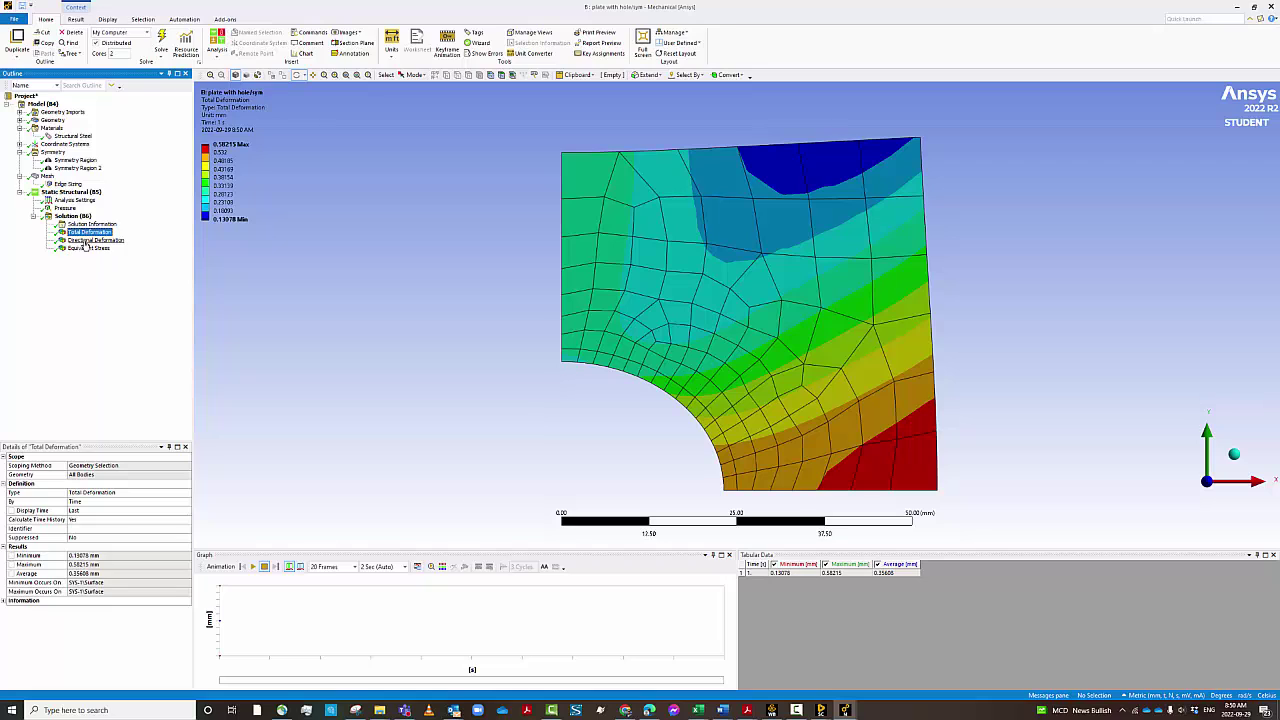
left_click(92, 240)
left_click(89, 249)
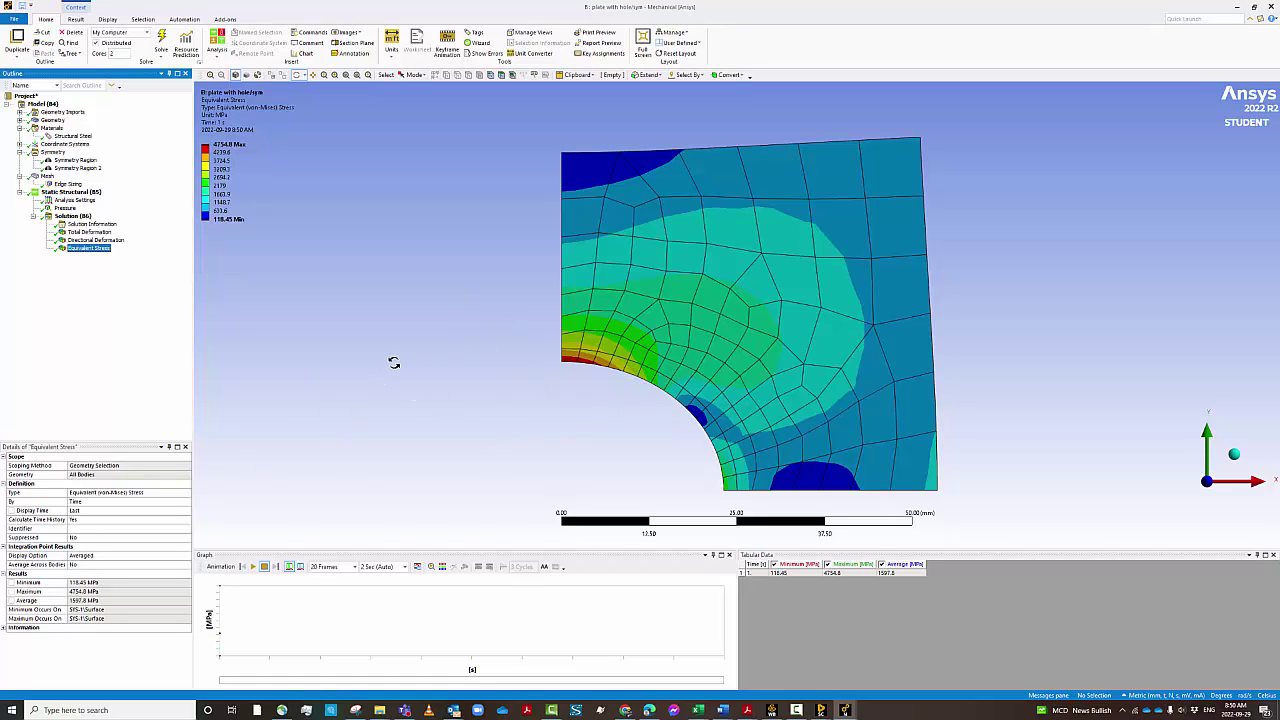
Step: Check which unit system applies to the equivalent stress result
left_click(393, 56)
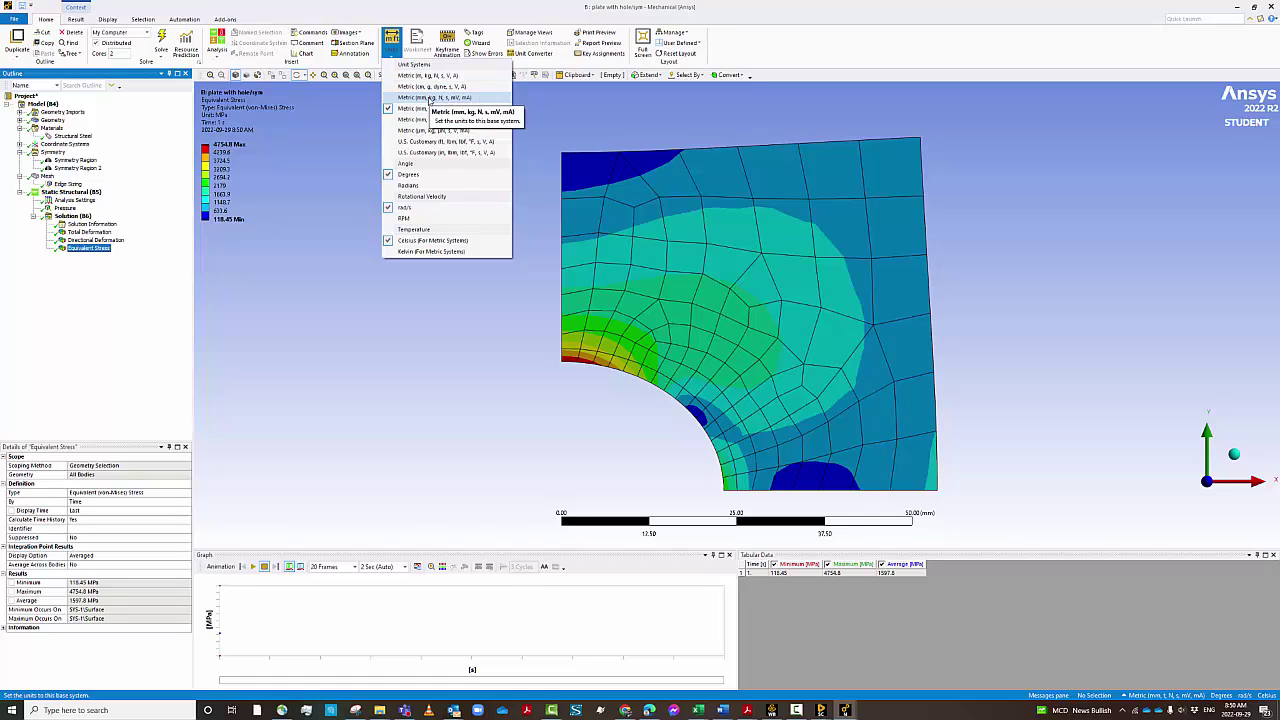
left_click(427, 318)
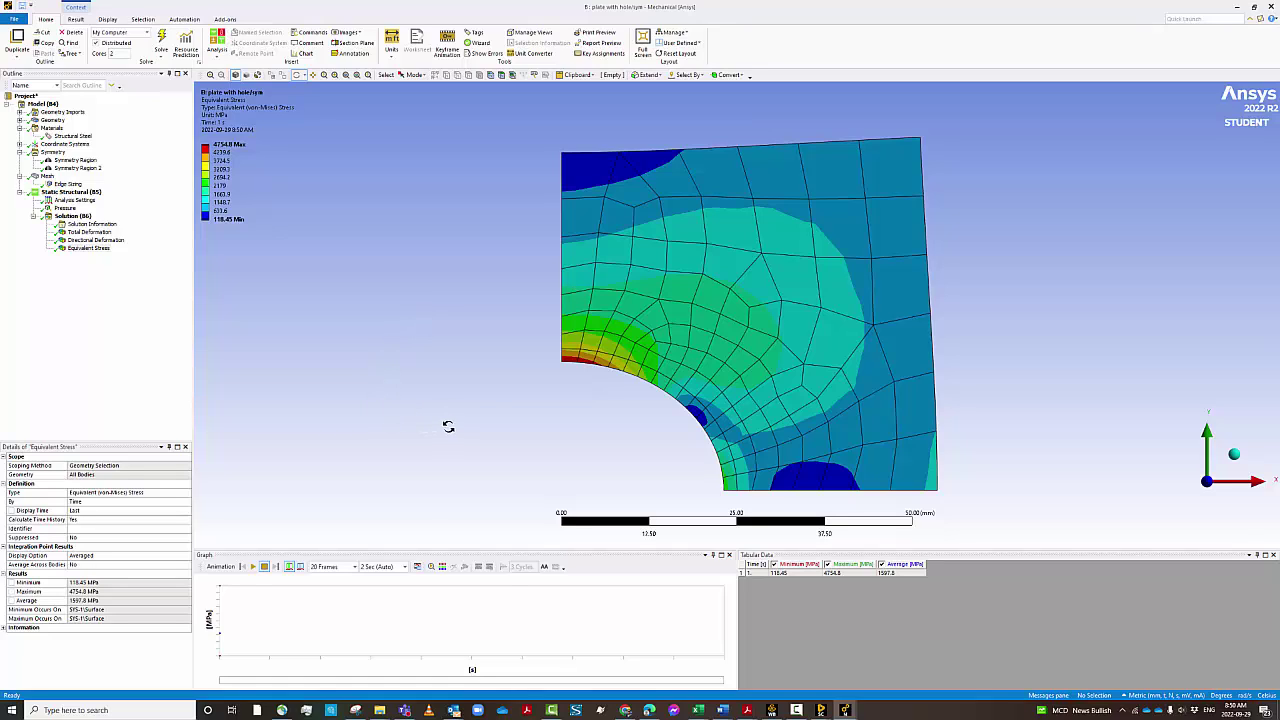
left_click_drag(451, 409, 453, 411)
scroll(453, 411, "up", 2)
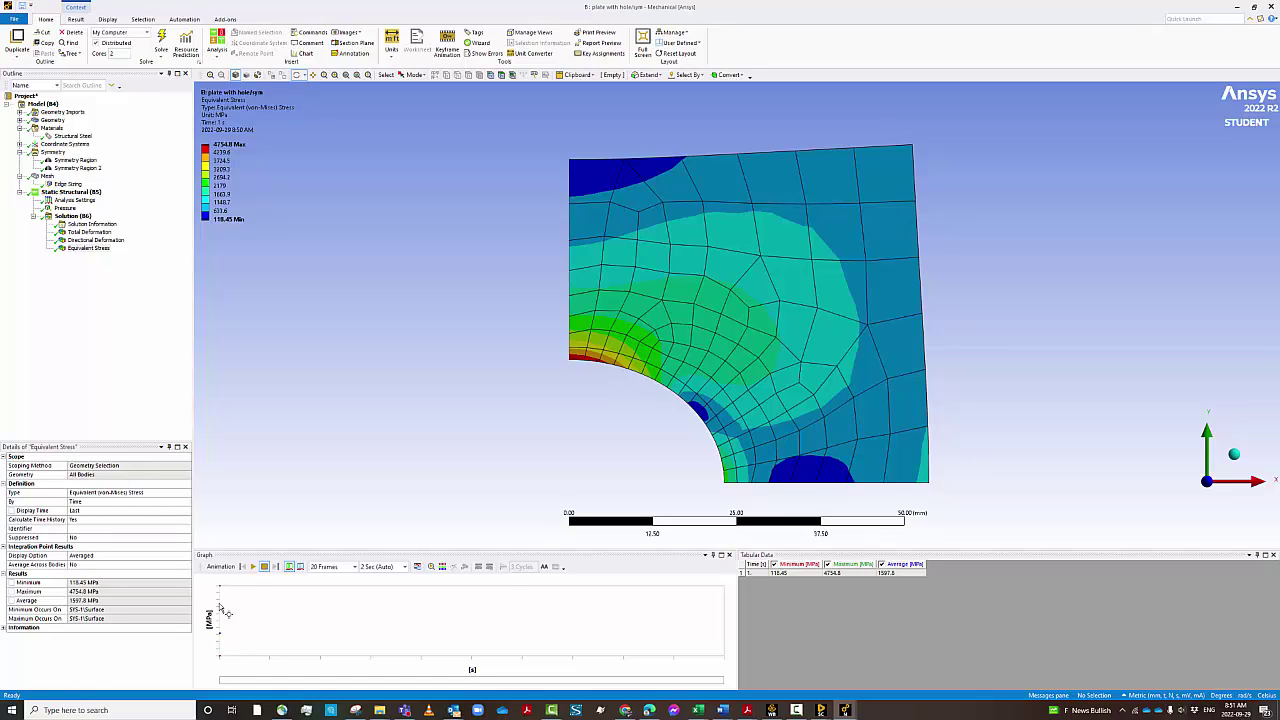
Step: Play the animations of the equivalent stress and directional deformation results
left_click(253, 566)
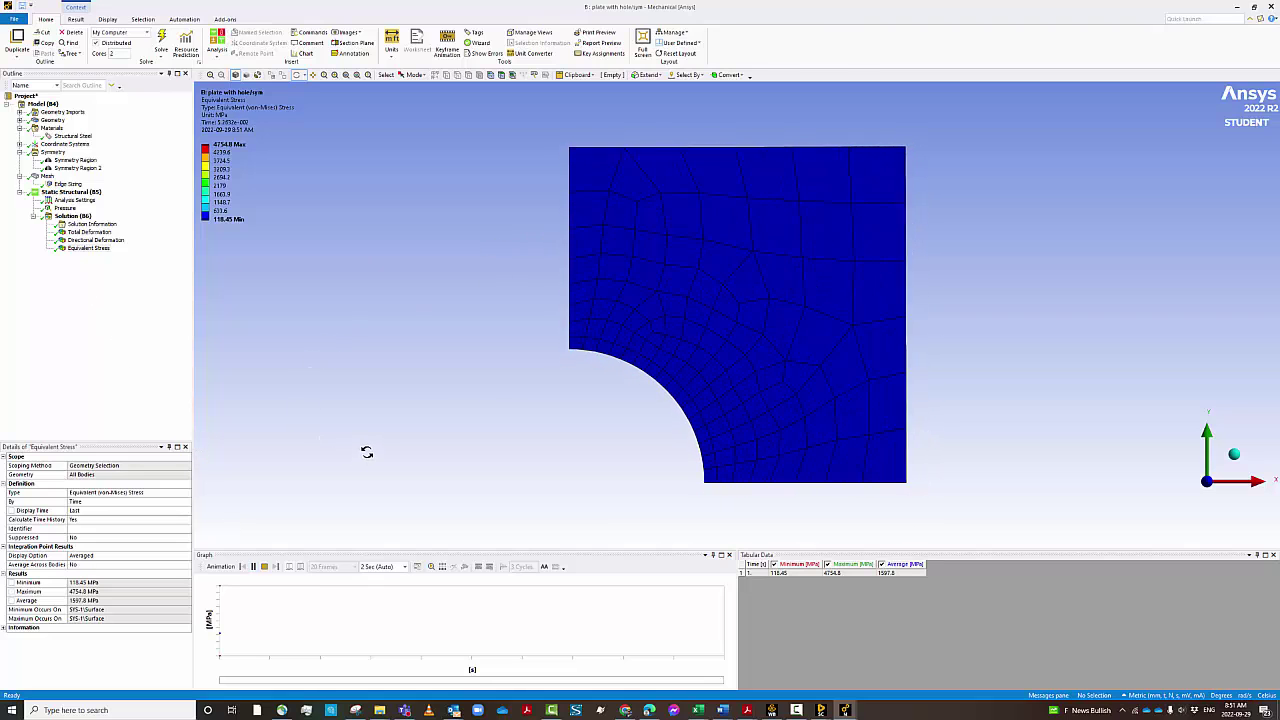
left_click(89, 231)
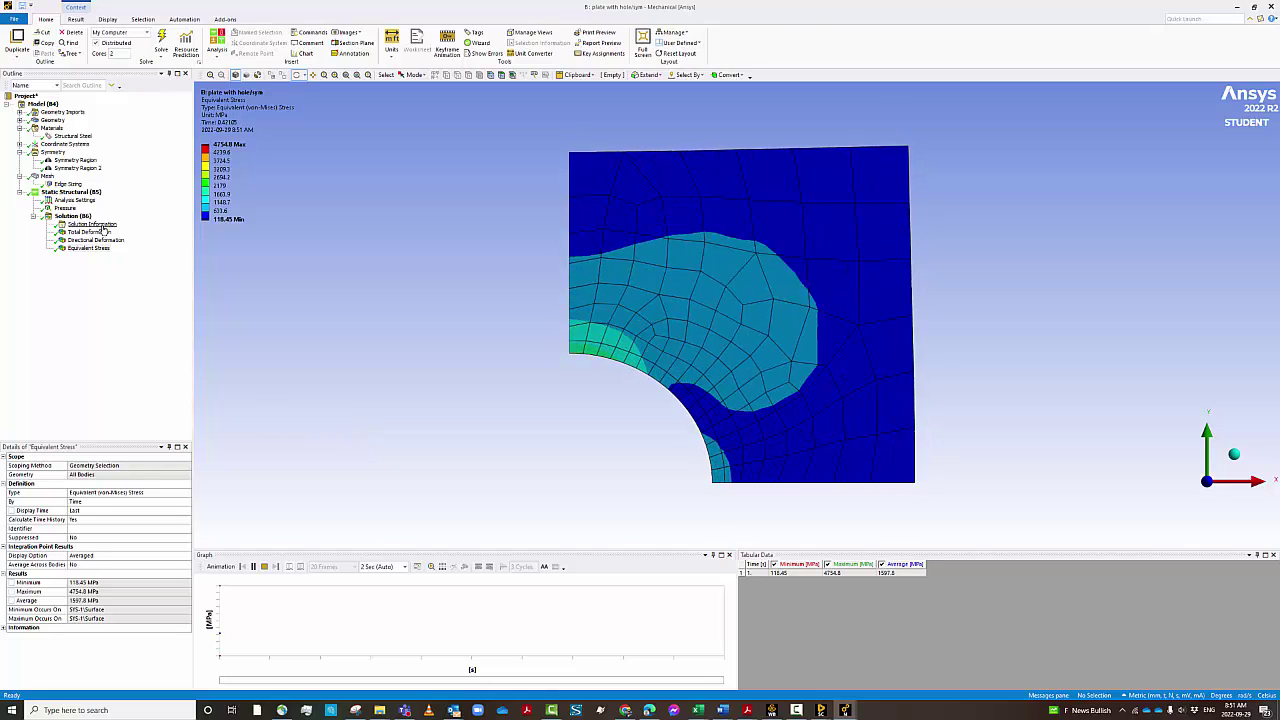
left_click(96, 240)
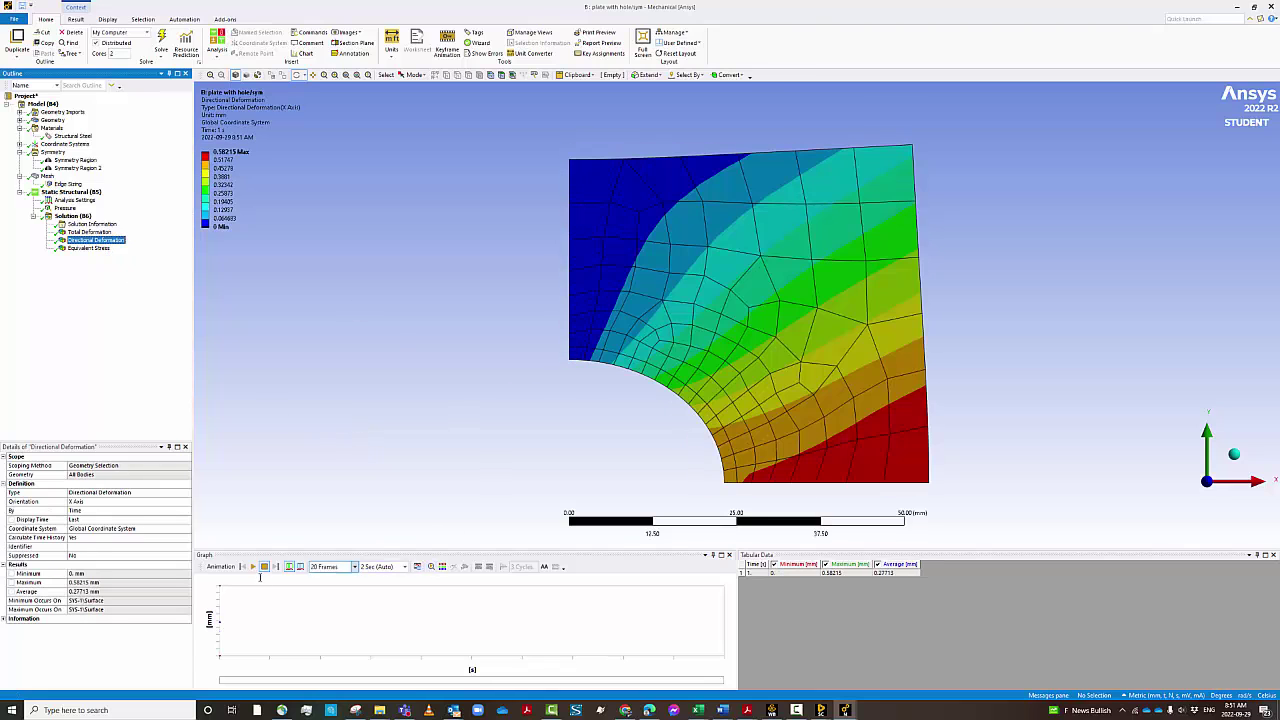
left_click(252, 566)
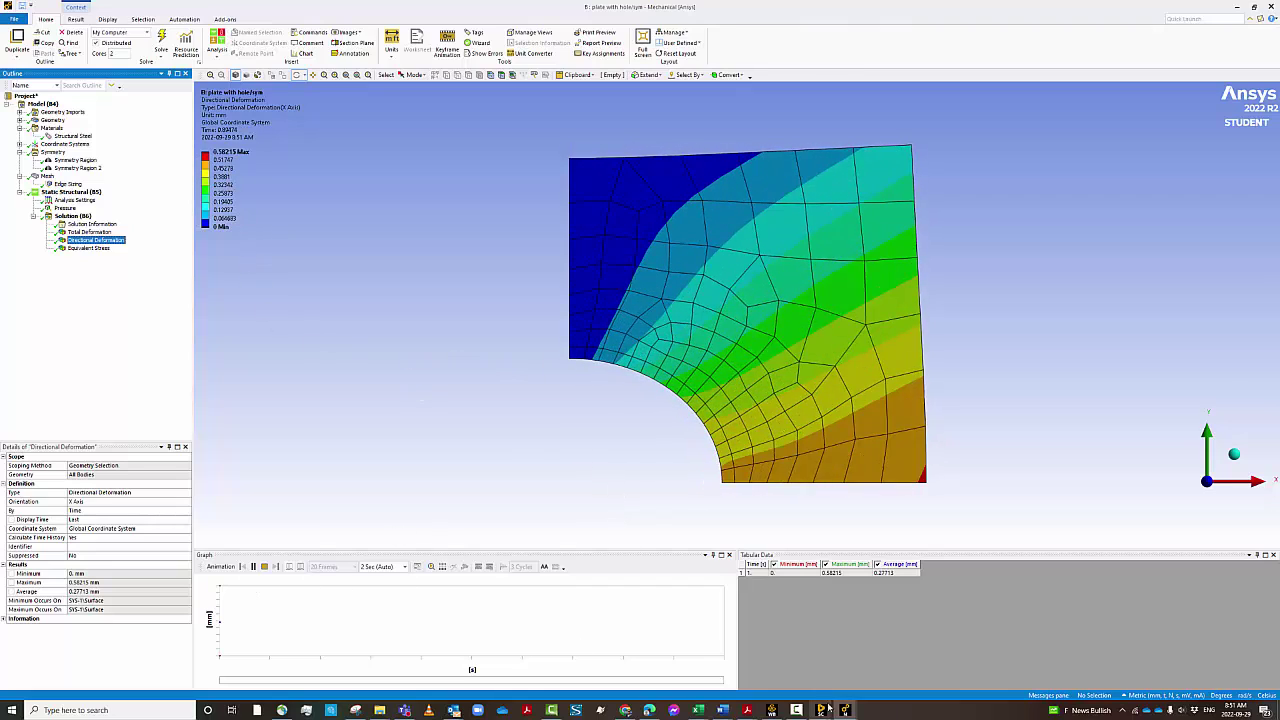
Step: Switch to the project schematic in Workbench
mouse_move(820, 709)
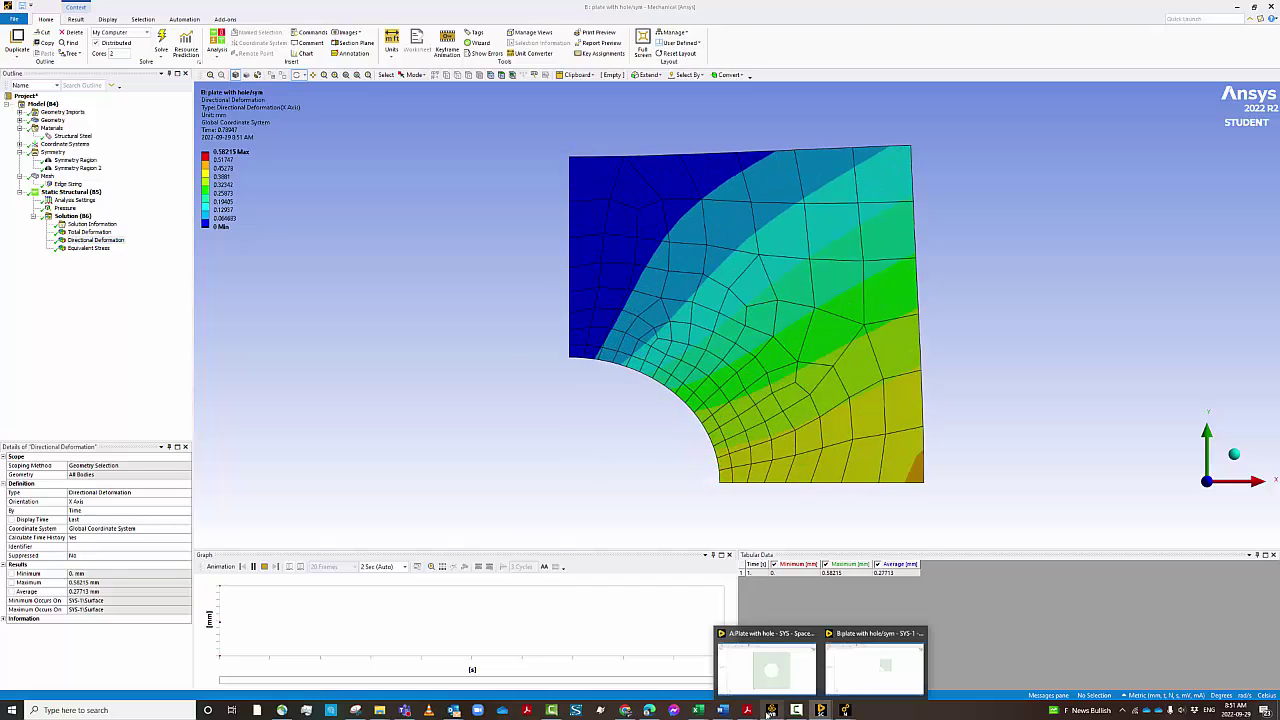
left_click(766, 645)
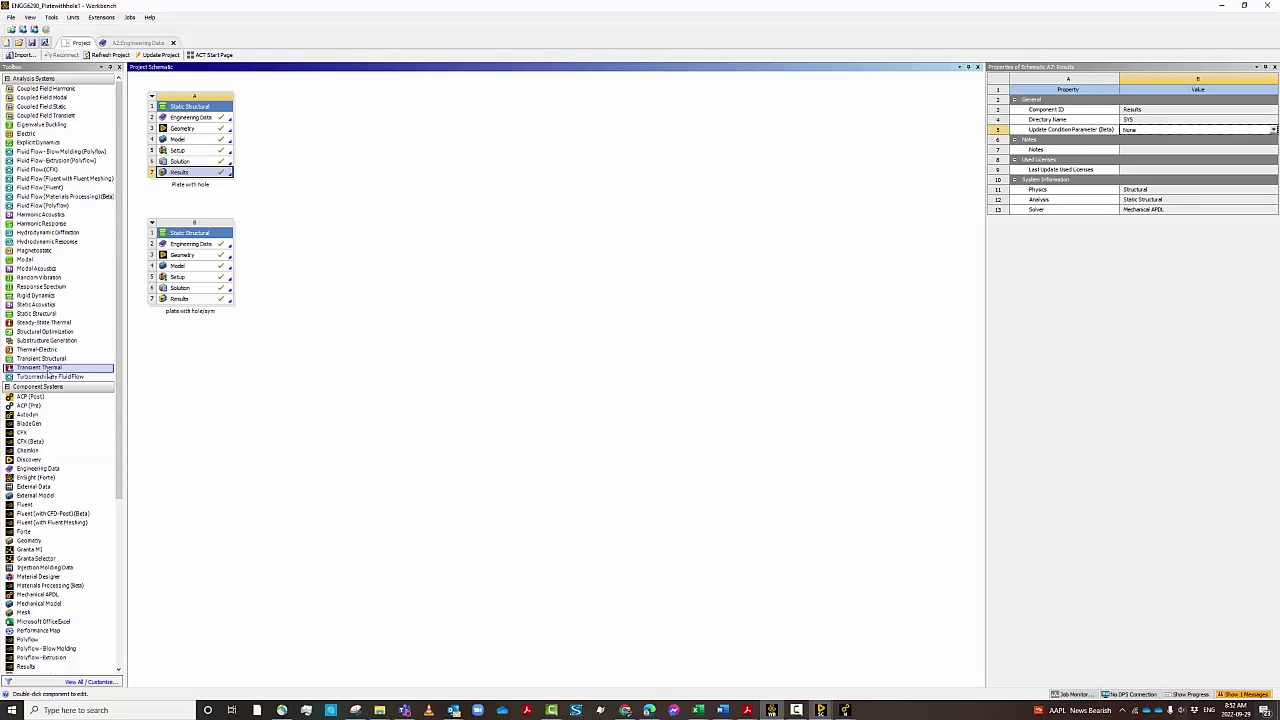
Step: Add a Transient Thermal system sharing the full plate's engineering data and geometry, and delete it again
left_click_drag(48, 374, 205, 130)
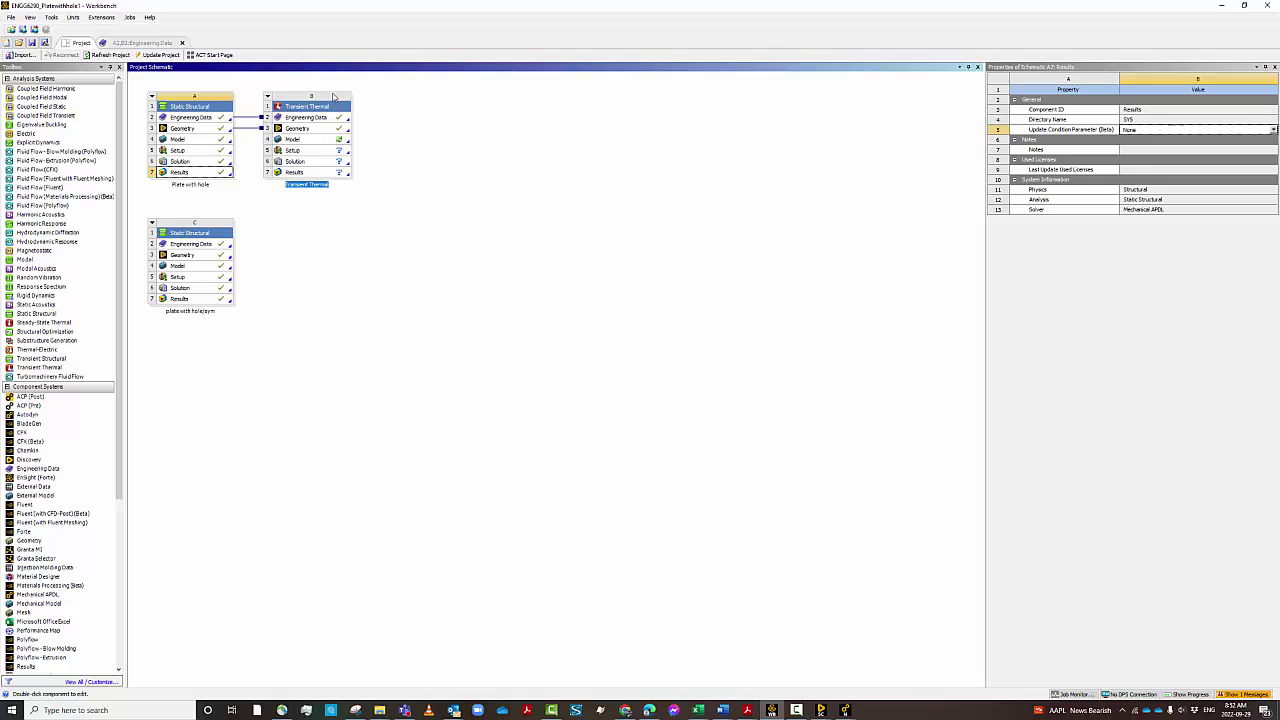
left_click(335, 99)
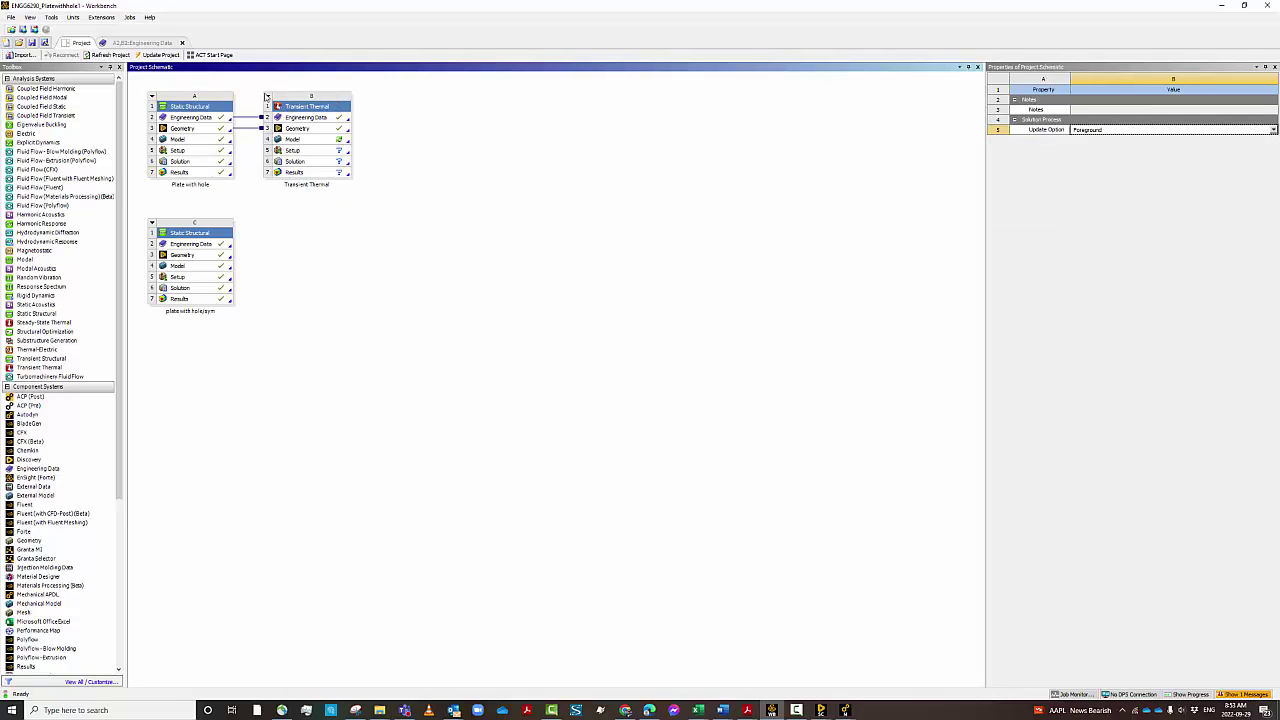
left_click(267, 97)
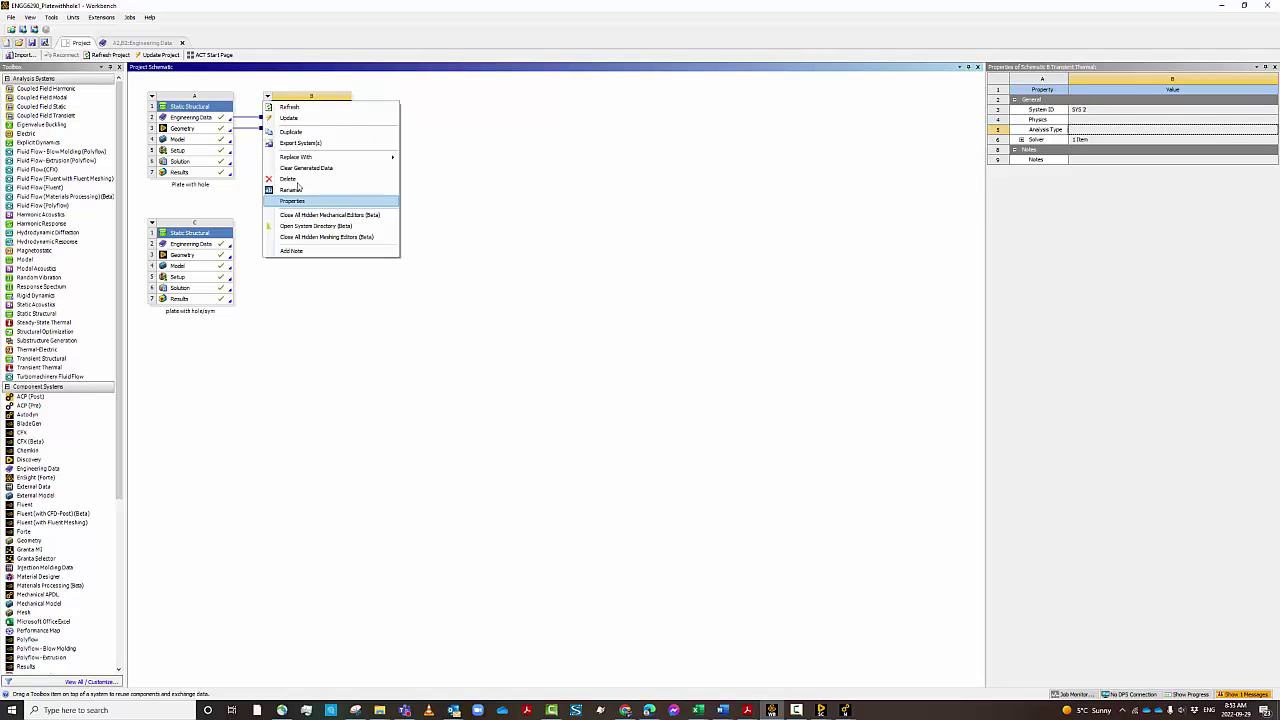
left_click(290, 178)
left_click(650, 372)
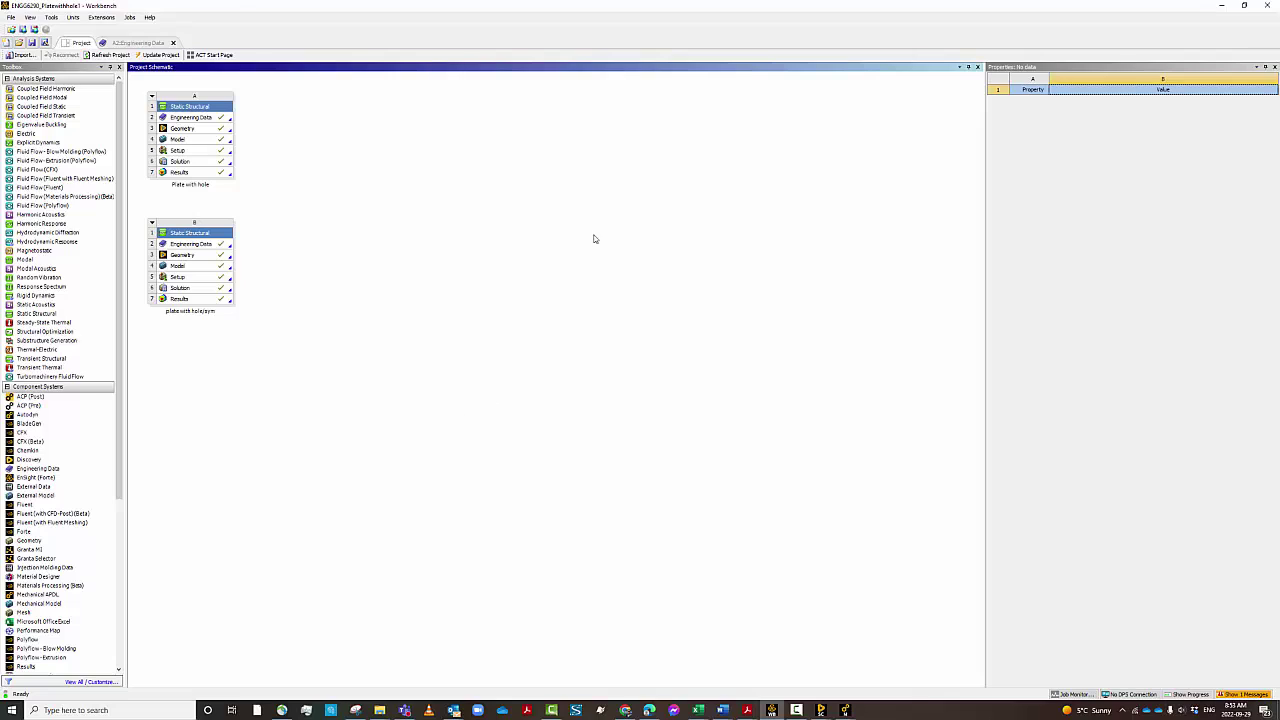
Step: Save the Workbench project
left_click(33, 42)
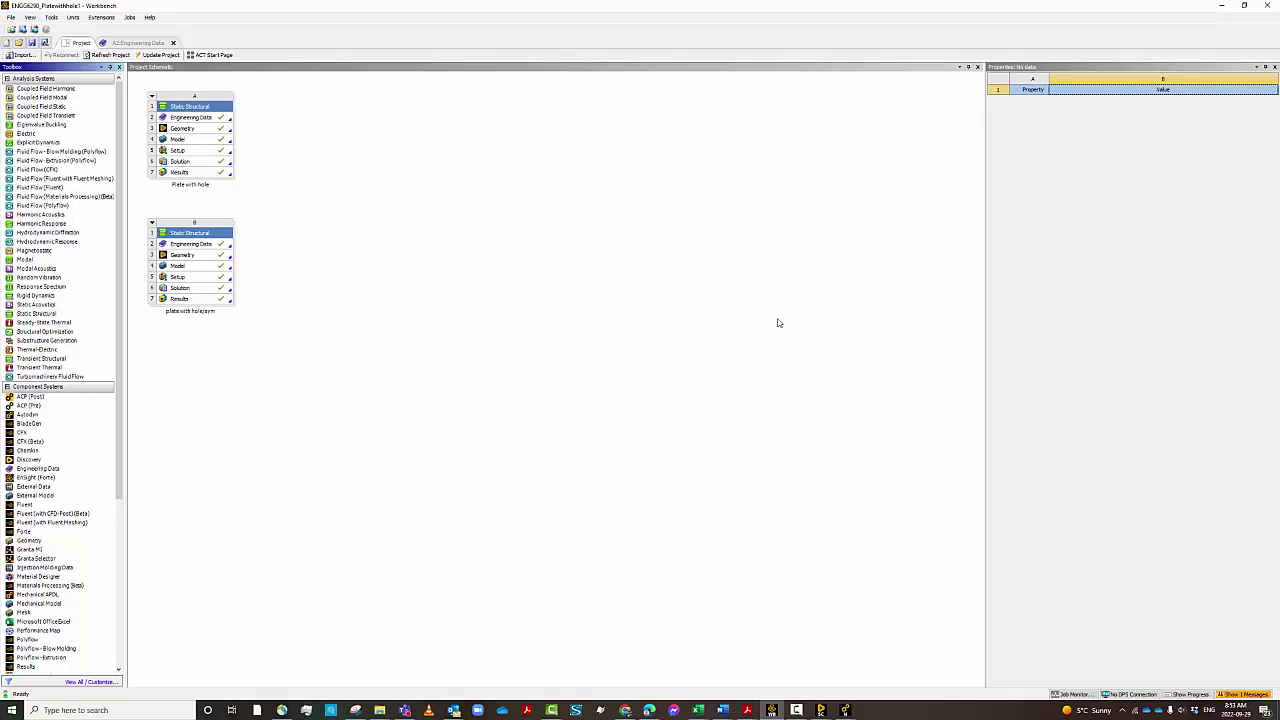
left_click(797, 711)
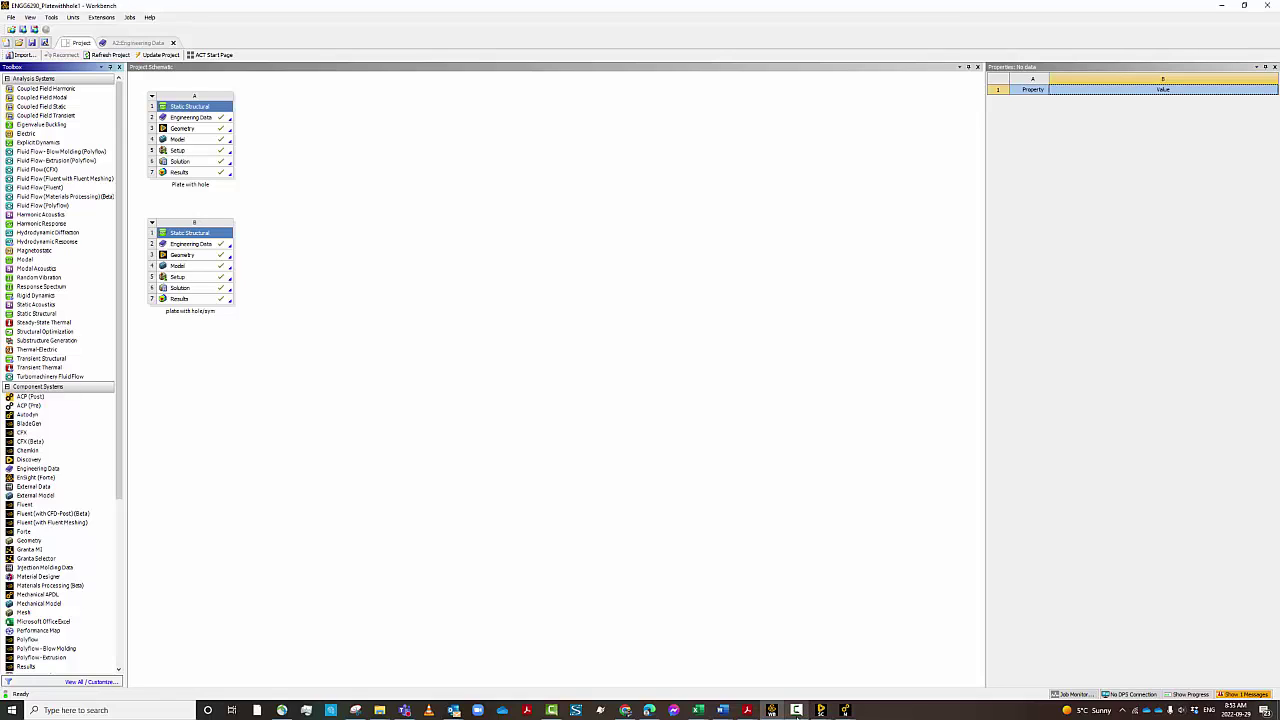